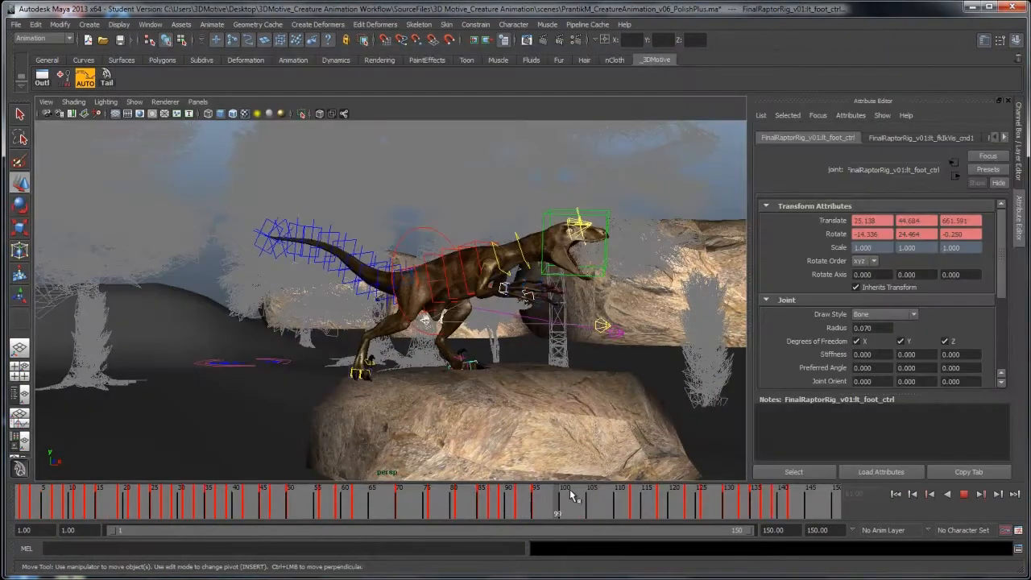
# Scrub the polished animation from around frame 99 to 112 and examine the raptor's pose on the rock
pyautogui.moveTo(570, 495); pyautogui.dragTo(620, 488)
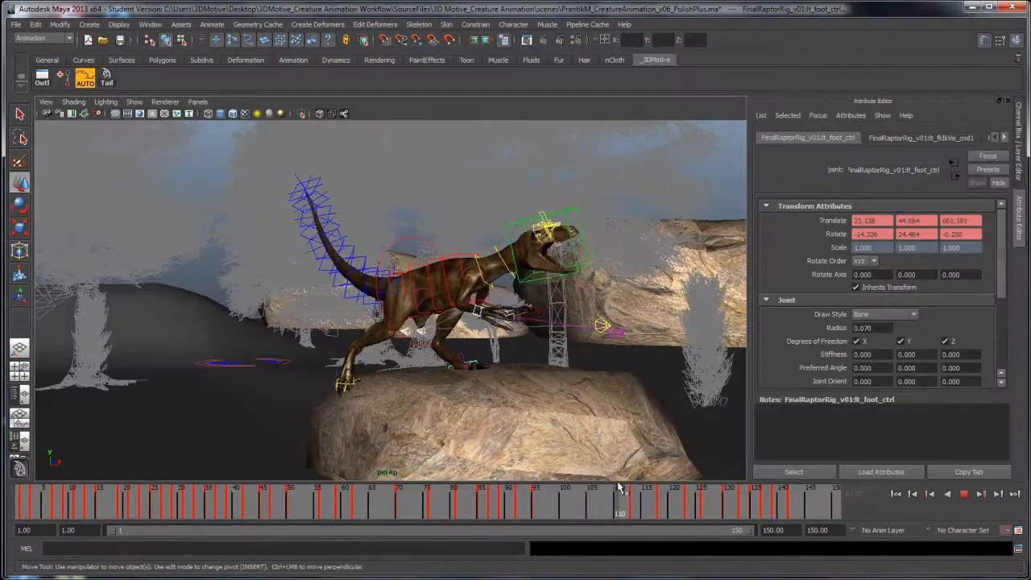
pyautogui.keyDown('alt'); pyautogui.moveTo(481, 351); pyautogui.dragTo(494, 360, button='right'); pyautogui.keyUp('alt')
pyautogui.keyDown('alt'); pyautogui.moveTo(485, 367); pyautogui.dragTo(483, 379, button='middle'); pyautogui.keyUp('alt')
pyautogui.keyDown('alt'); pyautogui.moveTo(483, 379); pyautogui.dragTo(499, 388); pyautogui.keyUp('alt')
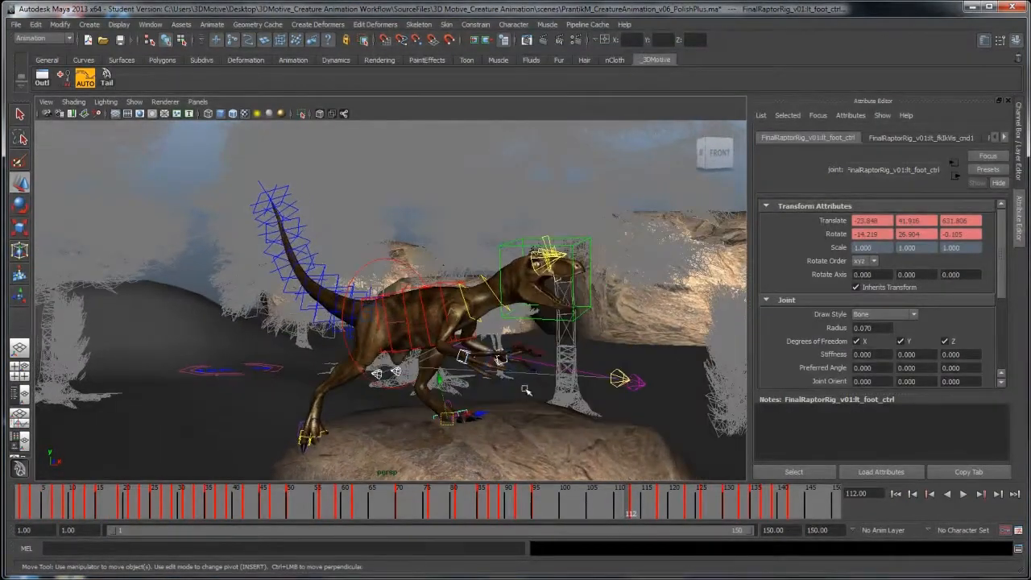
pyautogui.keyDown('alt'); pyautogui.moveTo(496, 377); pyautogui.dragTo(500, 377, button='middle'); pyautogui.keyUp('alt')
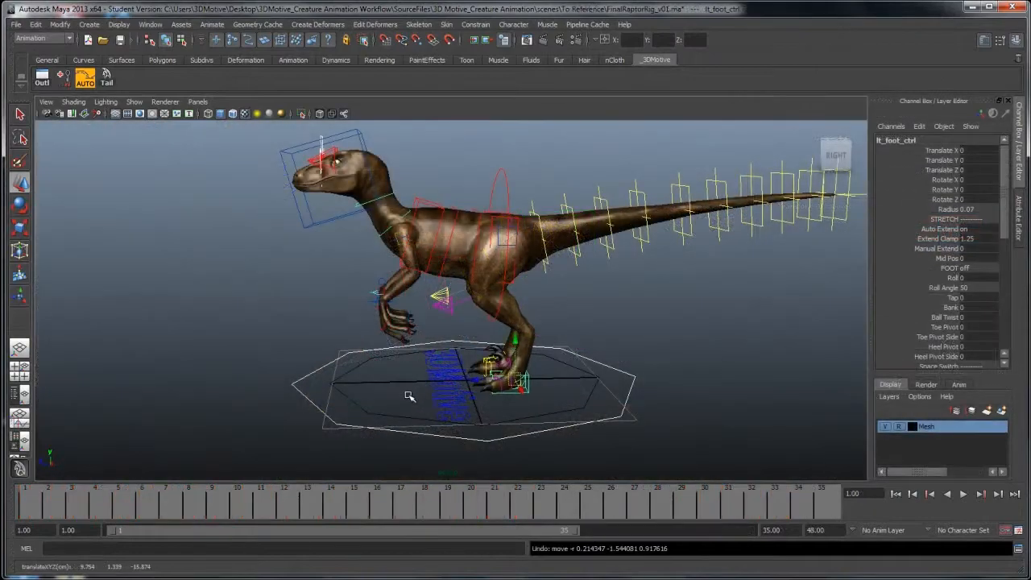
# Try moving the left foot control of the raptor rig
pyautogui.keyDown('alt'); pyautogui.moveTo(410, 396); pyautogui.dragTo(660, 386); pyautogui.keyUp('alt')
pyautogui.keyDown('alt'); pyautogui.moveTo(400, 395); pyautogui.dragTo(452, 398); pyautogui.keyUp('alt')
pyautogui.moveTo(451, 398); pyautogui.dragTo(605, 306, button='middle')
pyautogui.click(605, 306)
pyautogui.keyDown('alt'); pyautogui.moveTo(605, 306); pyautogui.dragTo(456, 364); pyautogui.keyUp('alt')
pyautogui.click(456, 364)
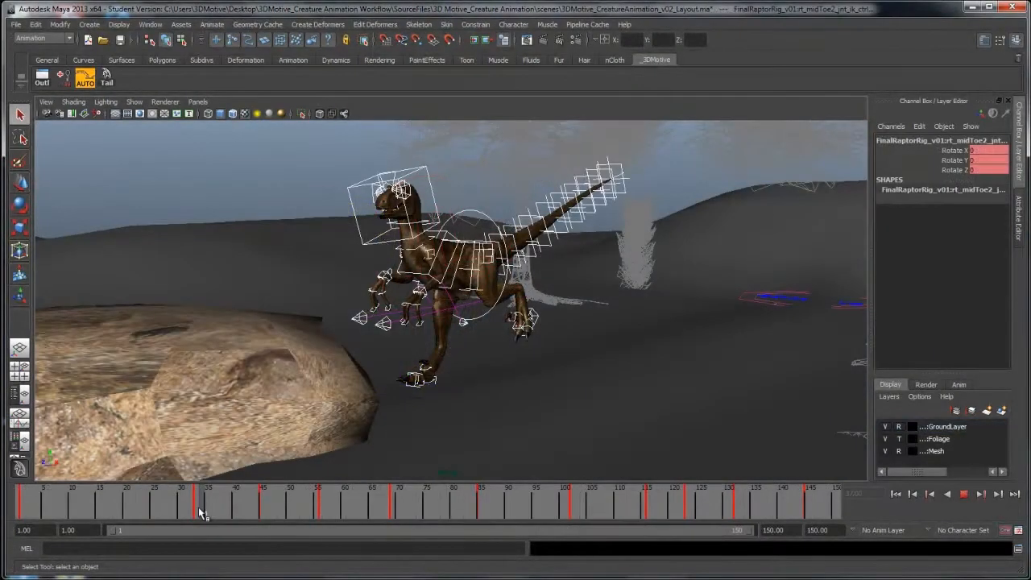
# Scrub through the layout animation around the first 46 frames and examine the raptor's run toward the rock
pyautogui.moveTo(199, 509); pyautogui.dragTo(78, 514)
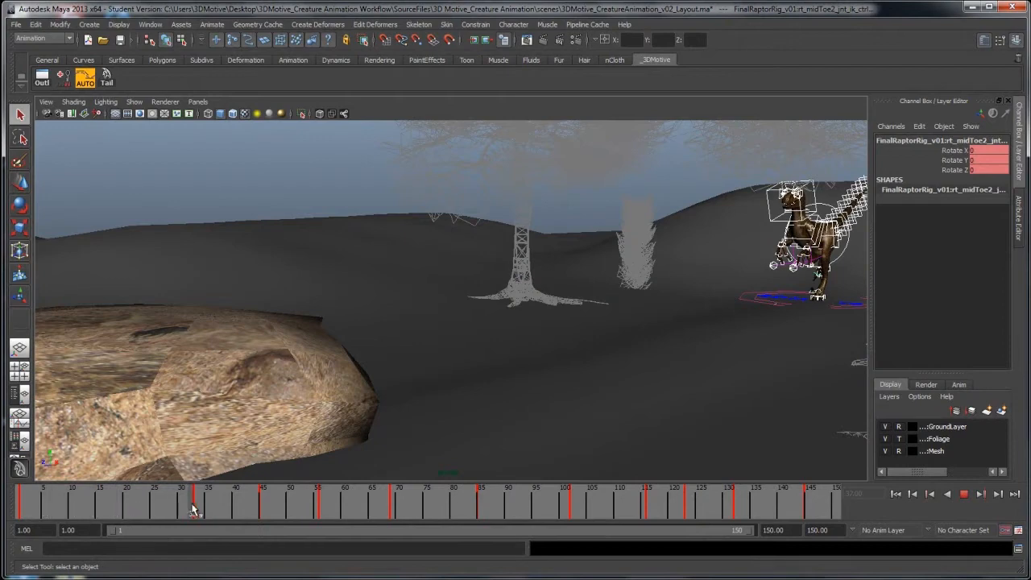
pyautogui.moveTo(193, 510); pyautogui.dragTo(269, 507)
pyautogui.keyDown('alt'); pyautogui.moveTo(357, 349); pyautogui.dragTo(501, 368, button='middle'); pyautogui.keyUp('alt')
pyautogui.scroll(5, 500, 363)
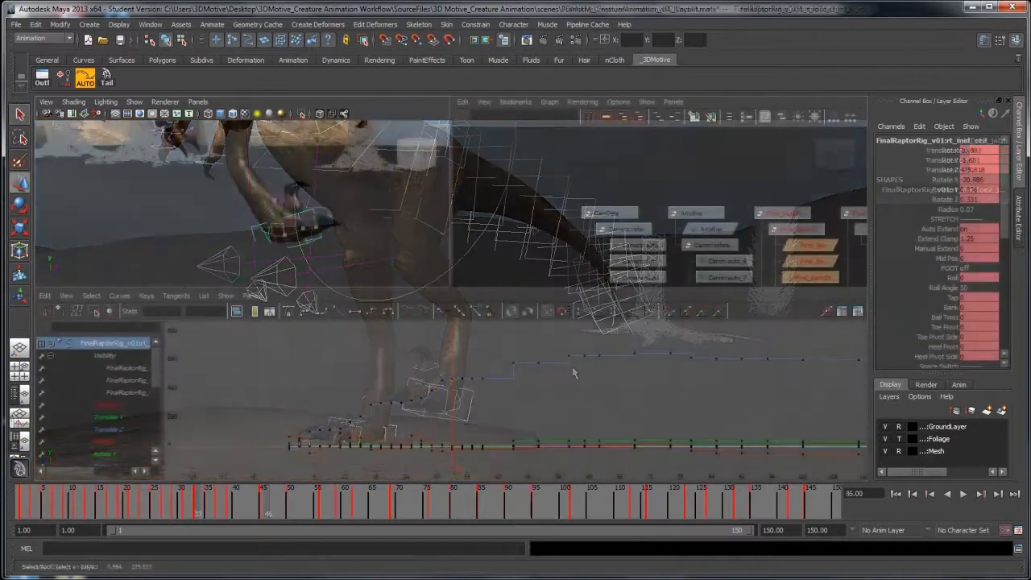
# Compare the right foot's poses on frames 33 to 35 and set a key on its control
pyautogui.press(',')
pyautogui.press('.')
pyautogui.press('.')
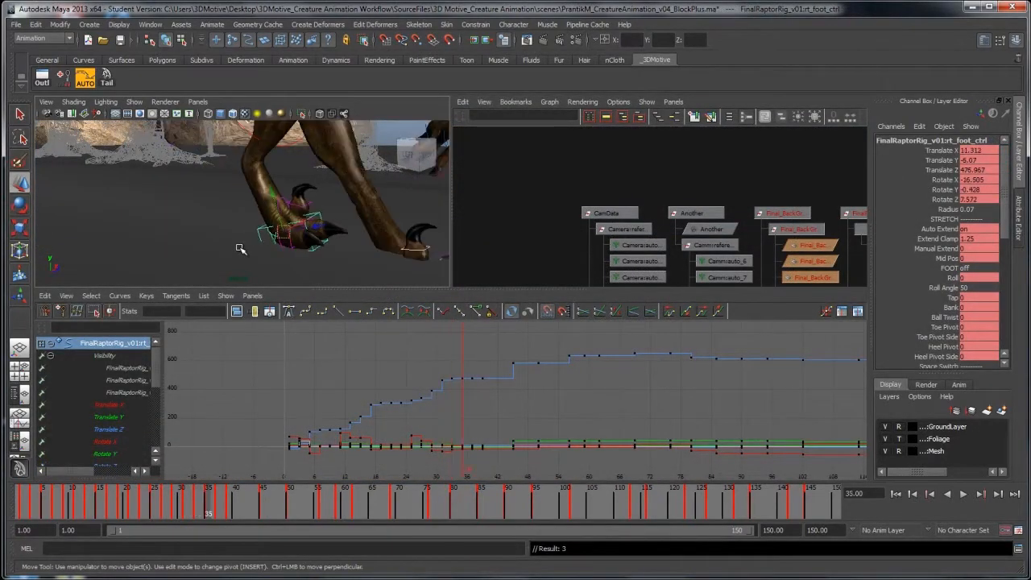
pyautogui.press('.')
pyautogui.press(',')
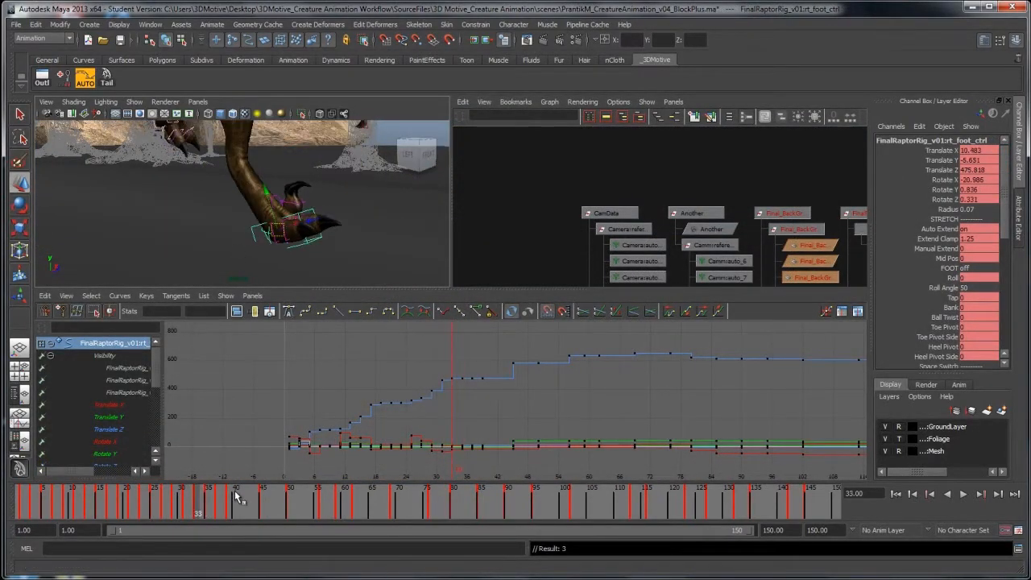
pyautogui.press('s')
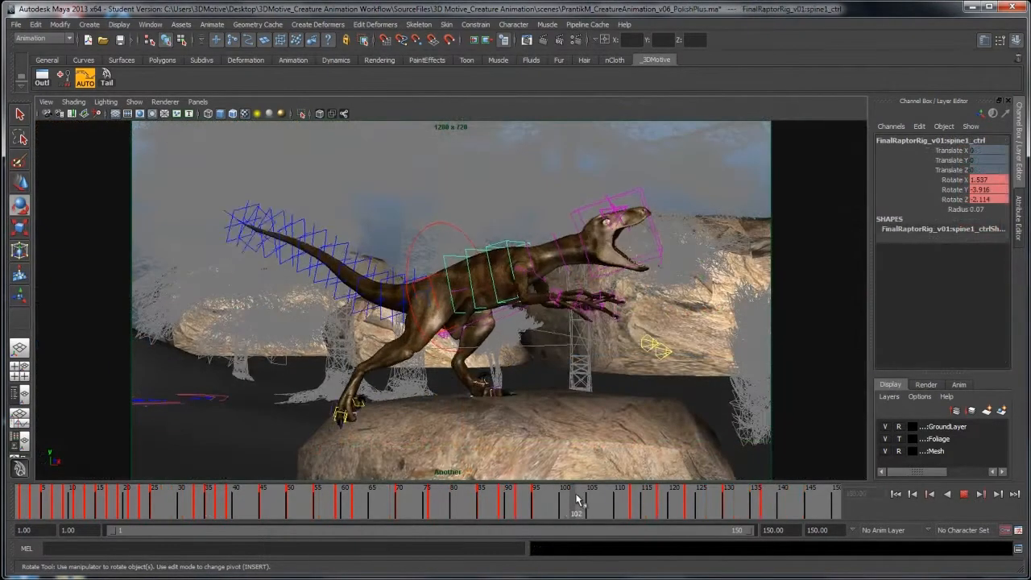
# Rotate the spine1 control to about 1.8, -3.8, -6.5 degrees at frame 104 and play the animation
pyautogui.moveTo(508, 299); pyautogui.dragTo(506, 296)
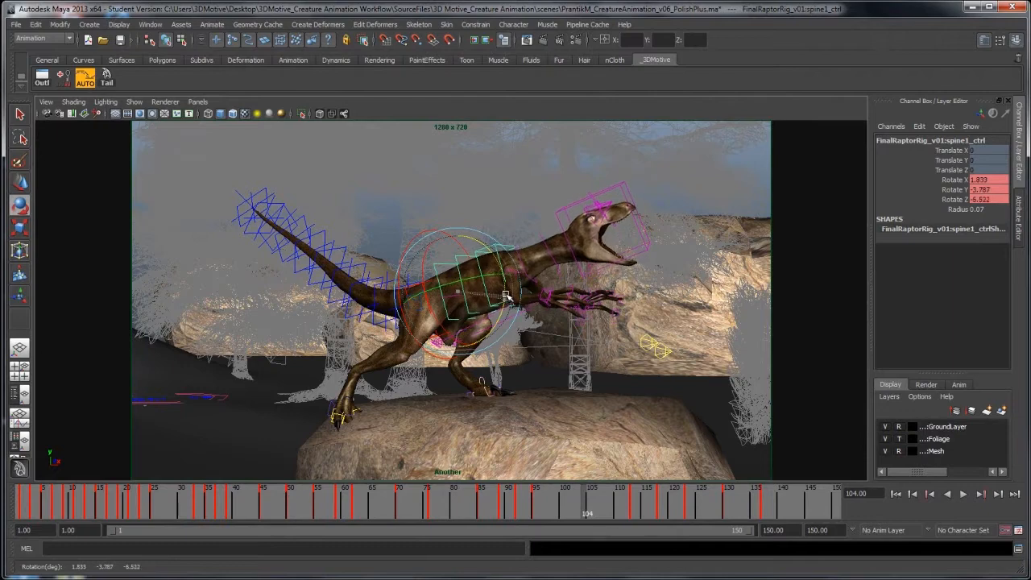
pyautogui.hotkey('alt', 'v')
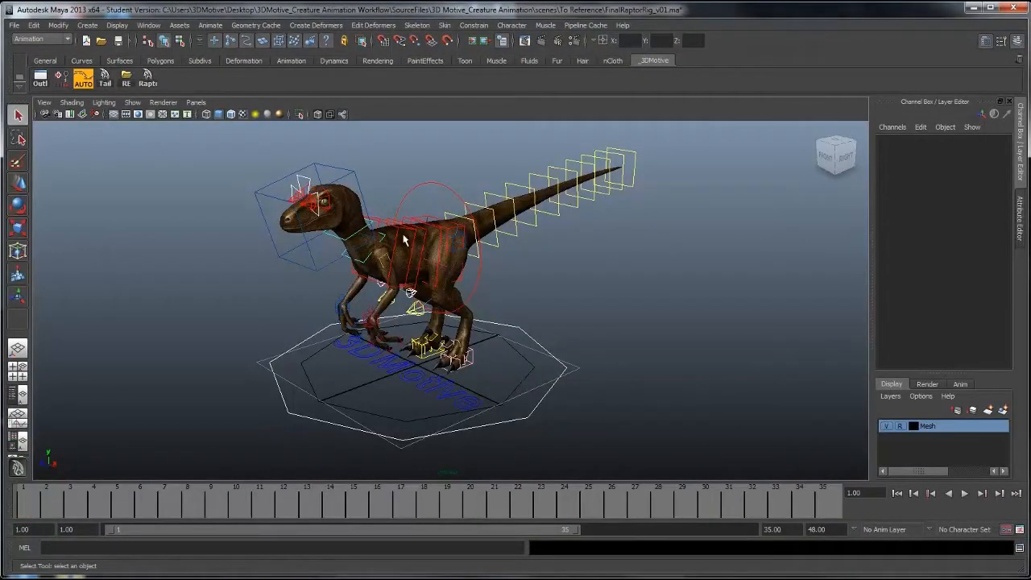
# Select the root control of the raptor rig and try moving the body with it
pyautogui.keyDown('alt'); pyautogui.moveTo(559, 294); pyautogui.dragTo(453, 154); pyautogui.keyUp('alt')
pyautogui.click(452, 139)
pyautogui.press('w')
pyautogui.keyDown('alt'); pyautogui.moveTo(502, 231); pyautogui.dragTo(518, 301, button='middle'); pyautogui.keyUp('alt')
pyautogui.hotkey('ctrl', 'z')
pyautogui.keyDown('alt'); pyautogui.moveTo(475, 303); pyautogui.dragTo(310, 310); pyautogui.keyUp('alt')
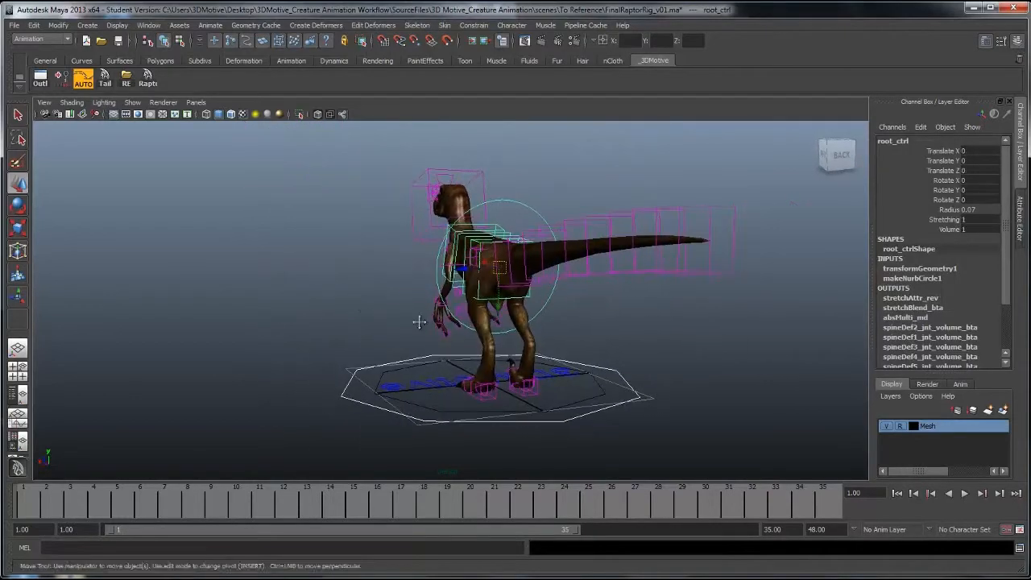
# Select both foot controls together and try moving the feet
pyautogui.keyDown('alt'); pyautogui.moveTo(419, 322); pyautogui.dragTo(414, 274, button='middle'); pyautogui.keyUp('alt')
pyautogui.keyDown('alt'); pyautogui.moveTo(419, 278); pyautogui.dragTo(513, 368, button='right'); pyautogui.keyUp('alt')
pyautogui.click(498, 366)
pyautogui.keyDown('shift'); pyautogui.click(562, 358); pyautogui.keyUp('shift')
pyautogui.keyDown('alt'); pyautogui.moveTo(562, 360); pyautogui.dragTo(619, 370); pyautogui.keyUp('alt')
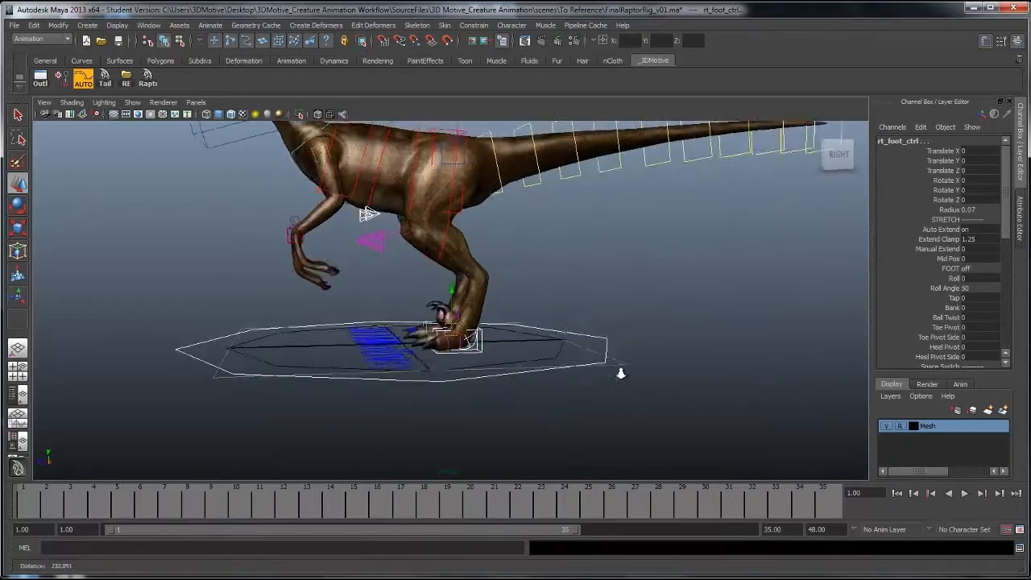
pyautogui.keyDown('alt'); pyautogui.moveTo(619, 371); pyautogui.dragTo(561, 339, button='right'); pyautogui.keyUp('alt')
pyautogui.moveTo(562, 338)
pyautogui.mouseDown(button='middle')
pyautogui.moveTo(543, 315)
pyautogui.moveTo(584, 362)
pyautogui.moveTo(532, 325)
pyautogui.moveTo(555, 336)
pyautogui.mouseUp(button='middle')
pyautogui.hotkey('ctrl', 'z')
# Select the flex controls at the feet and try rotating them
pyautogui.keyDown('alt'); pyautogui.moveTo(549, 282); pyautogui.dragTo(476, 292); pyautogui.keyUp('alt')
pyautogui.keyDown('alt'); pyautogui.moveTo(476, 291); pyautogui.dragTo(617, 310, button='right'); pyautogui.keyUp('alt')
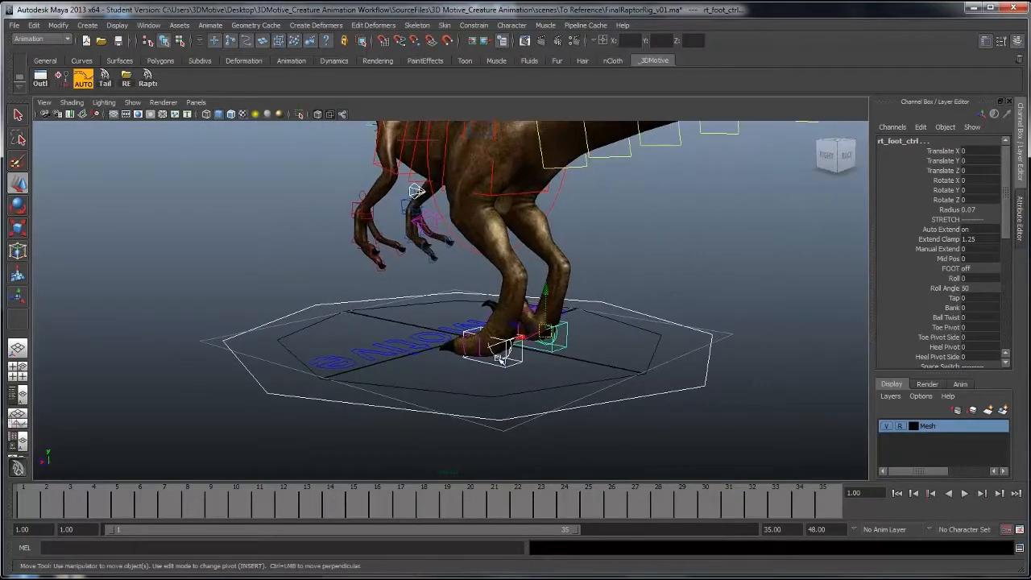
pyautogui.click(555, 343)
pyautogui.keyDown('alt'); pyautogui.moveTo(511, 381); pyautogui.dragTo(618, 281); pyautogui.keyUp('alt')
pyautogui.press('e')
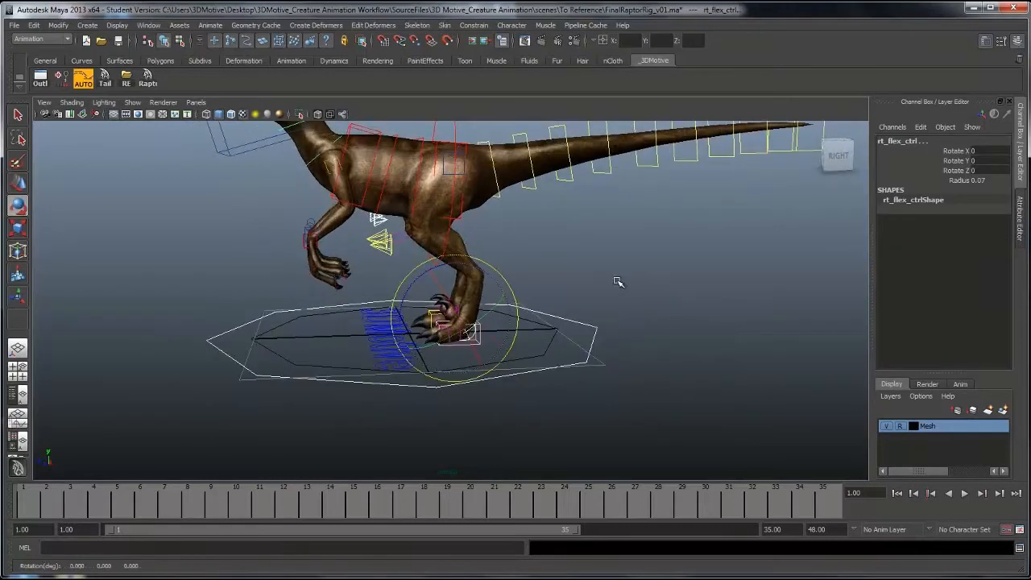
pyautogui.click(621, 271)
# Select both IK wrist controls together and try moving the hands
pyautogui.keyDown('alt'); pyautogui.moveTo(415, 266); pyautogui.dragTo(453, 315, button='middle'); pyautogui.keyUp('alt')
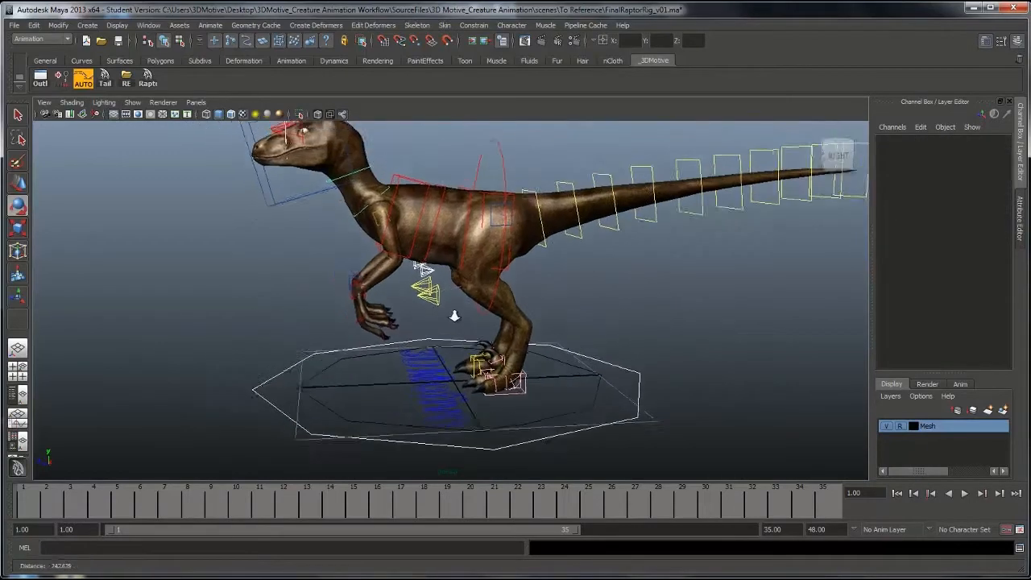
pyautogui.keyDown('alt'); pyautogui.moveTo(454, 315); pyautogui.dragTo(503, 330); pyautogui.keyUp('alt')
pyautogui.click(324, 295)
pyautogui.press('w')
pyautogui.keyDown('shift'); pyautogui.click(302, 285); pyautogui.keyUp('shift')
pyautogui.moveTo(349, 279)
pyautogui.mouseDown(button='middle')
pyautogui.moveTo(351, 270)
pyautogui.moveTo(349, 289)
pyautogui.moveTo(351, 267)
pyautogui.mouseUp(button='middle')
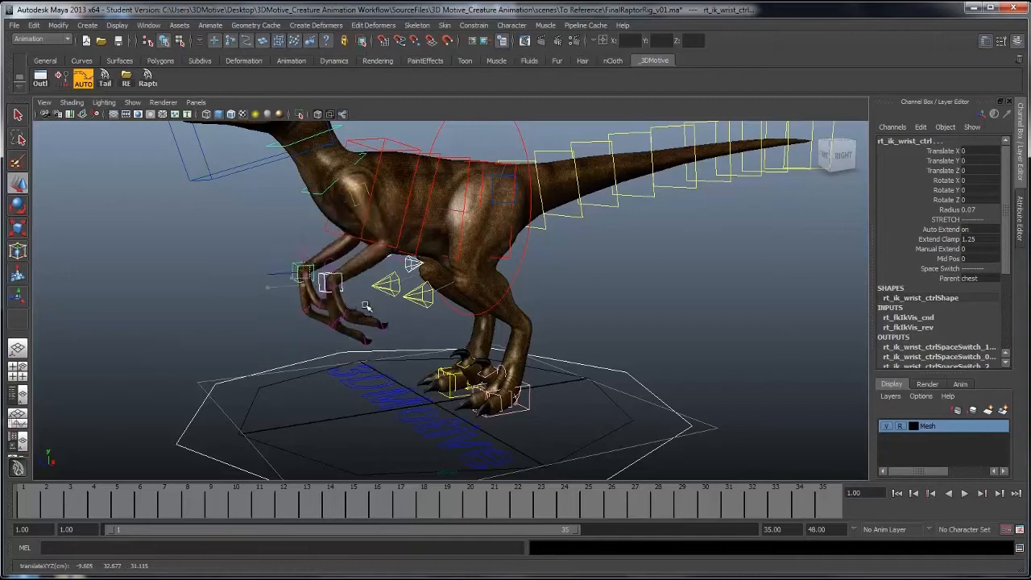
pyautogui.hotkey('ctrl', 'z')
# Switch the arms from IK to FK with the arm switch controls and test the left FK elbow control
pyautogui.click(326, 276)
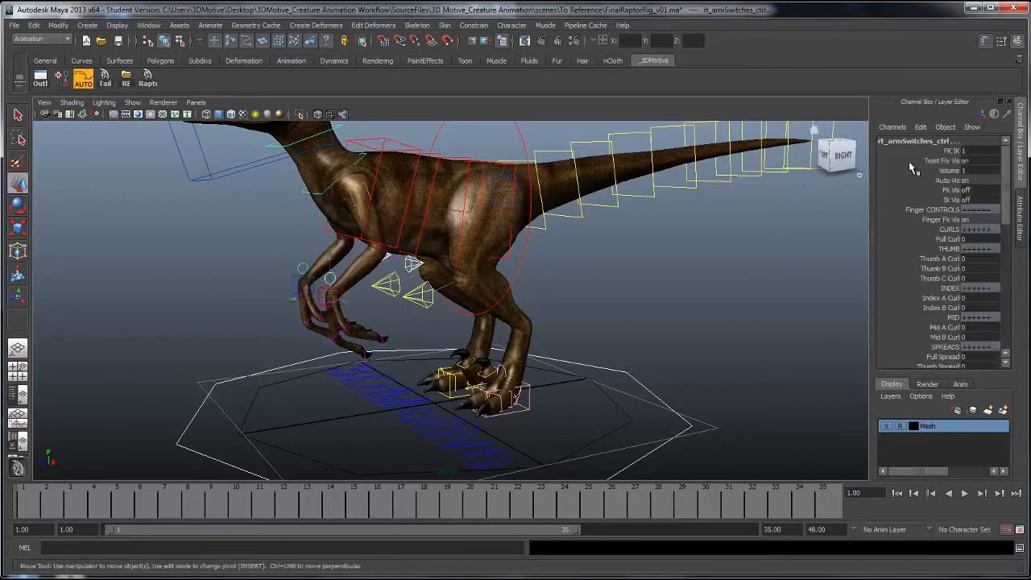
pyautogui.click(377, 265)
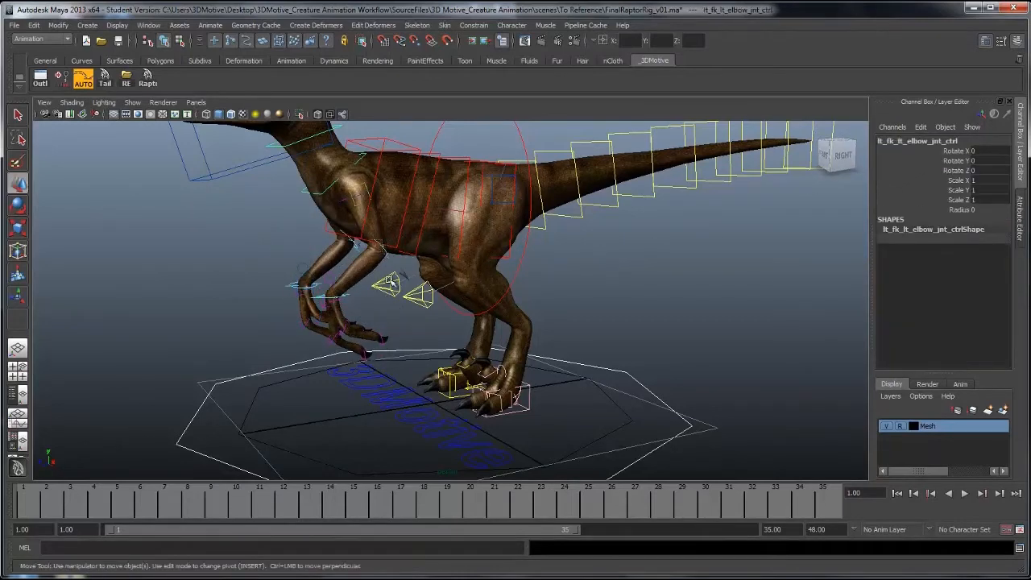
pyautogui.keyDown('alt'); pyautogui.moveTo(345, 251); pyautogui.dragTo(319, 187); pyautogui.keyUp('alt')
pyautogui.hotkey('ctrl', 'z')
pyautogui.click(577, 249)
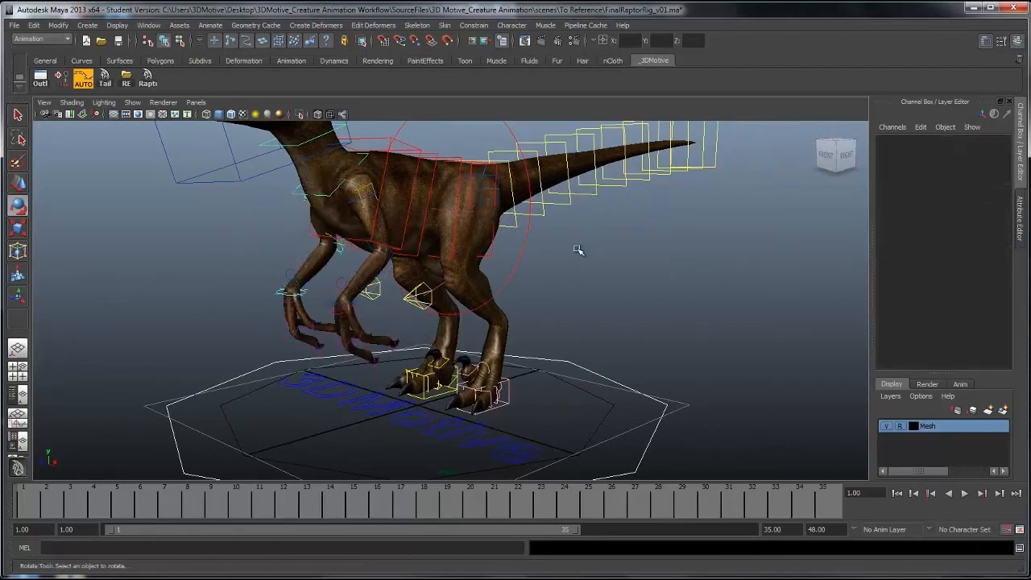
# Try moving a pair of body controls together on the raptor's torso
pyautogui.keyDown('alt'); pyautogui.moveTo(577, 248); pyautogui.dragTo(631, 301, button='middle'); pyautogui.keyUp('alt')
pyautogui.keyDown('alt'); pyautogui.moveTo(631, 300); pyautogui.dragTo(576, 301, button='right'); pyautogui.keyUp('alt')
pyautogui.keyDown('alt'); pyautogui.moveTo(572, 297); pyautogui.dragTo(470, 297); pyautogui.keyUp('alt')
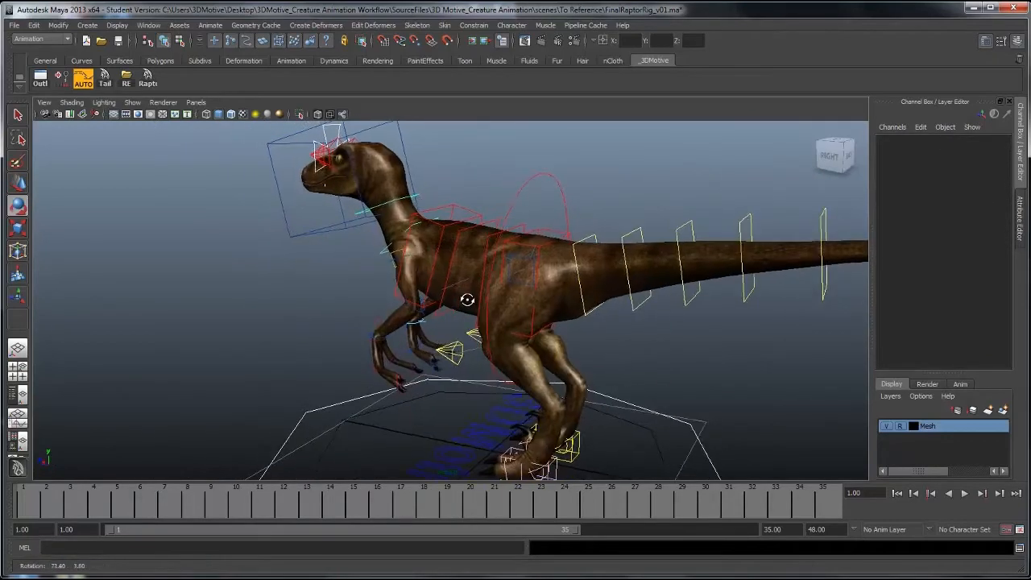
pyautogui.click(583, 282)
pyautogui.keyDown('alt'); pyautogui.moveTo(584, 282); pyautogui.dragTo(676, 311); pyautogui.keyUp('alt')
pyautogui.keyDown('shift'); pyautogui.click(417, 272); pyautogui.keyUp('shift')
pyautogui.moveTo(607, 307)
pyautogui.mouseDown(button='middle')
pyautogui.moveTo(602, 337)
pyautogui.moveTo(601, 303)
pyautogui.moveTo(606, 319)
pyautogui.mouseUp(button='middle')
pyautogui.hotkey('ctrl', 'z')
pyautogui.click(624, 343)
# Select the spine1 control and try rotating the raptor's torso with it
pyautogui.keyDown('alt'); pyautogui.moveTo(624, 343); pyautogui.dragTo(566, 330); pyautogui.keyUp('alt')
pyautogui.click(517, 226)
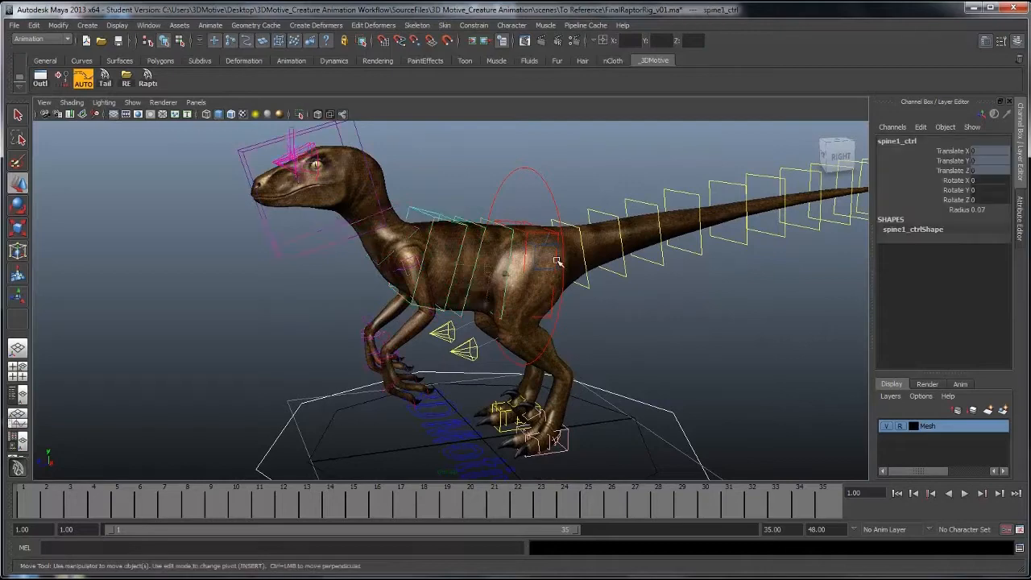
pyautogui.press('e')
pyautogui.keyDown('alt'); pyautogui.moveTo(516, 226); pyautogui.dragTo(490, 259); pyautogui.keyUp('alt')
pyautogui.moveTo(533, 233); pyautogui.dragTo(482, 253)
pyautogui.hotkey('ctrl', 'z')
# Try moving the spine controls to shift the raptor's torso
pyautogui.press('w')
pyautogui.moveTo(511, 221); pyautogui.dragTo(467, 207)
pyautogui.hotkey('ctrl', 'z')
pyautogui.hotkey('ctrl', 'z')
pyautogui.press('w')
pyautogui.moveTo(438, 254); pyautogui.dragTo(441, 252)
pyautogui.hotkey('ctrl', 'z')
# Select the neck control and try rotating the neck
pyautogui.click(394, 201)
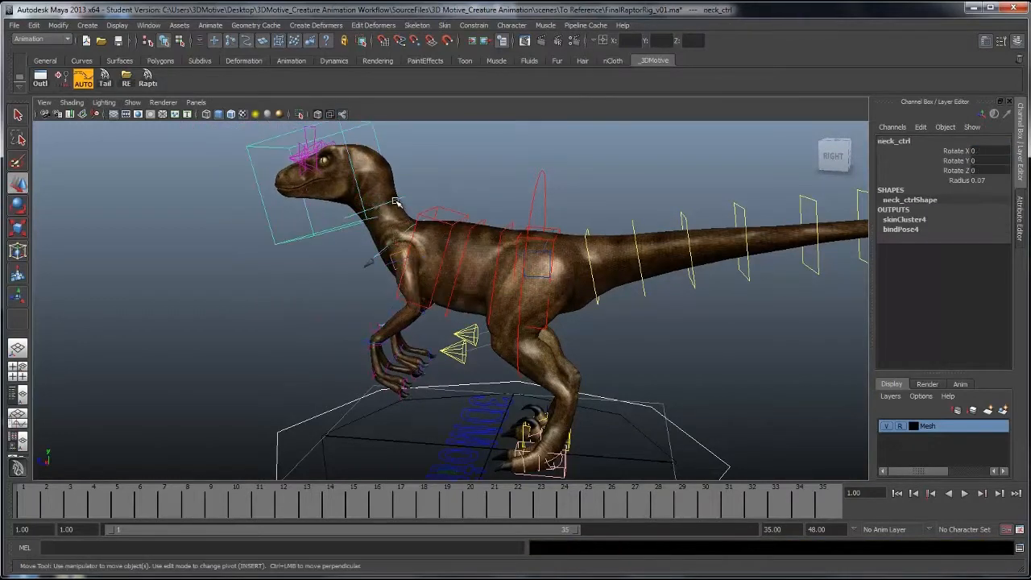
pyautogui.press('e')
pyautogui.moveTo(419, 176)
pyautogui.mouseDown()
pyautogui.moveTo(396, 160)
pyautogui.moveTo(410, 180)
pyautogui.mouseUp()
pyautogui.hotkey('ctrl', 'z')
# Select the head control and try rotating the raptor's head
pyautogui.click(377, 139)
pyautogui.keyDown('alt'); pyautogui.moveTo(433, 196); pyautogui.dragTo(457, 244, button='middle'); pyautogui.keyUp('alt')
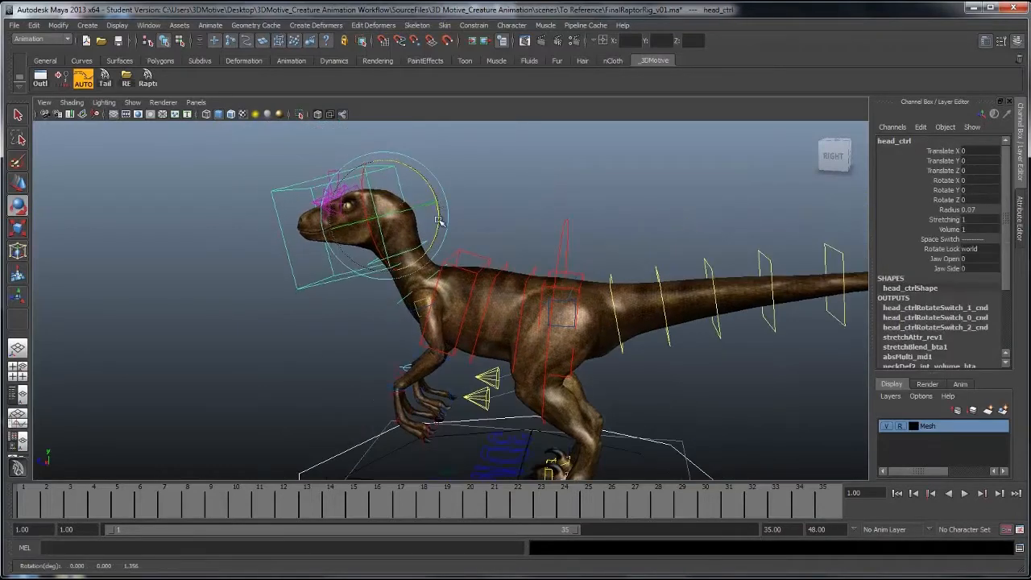
pyautogui.moveTo(439, 220); pyautogui.dragTo(431, 185)
pyautogui.hotkey('ctrl', 'z')
pyautogui.click(607, 212)
# Select several tail joint controls together and try rotating the tail sideways
pyautogui.keyDown('alt'); pyautogui.moveTo(607, 211); pyautogui.dragTo(538, 216); pyautogui.keyUp('alt')
pyautogui.press('w')
pyautogui.click(544, 214)
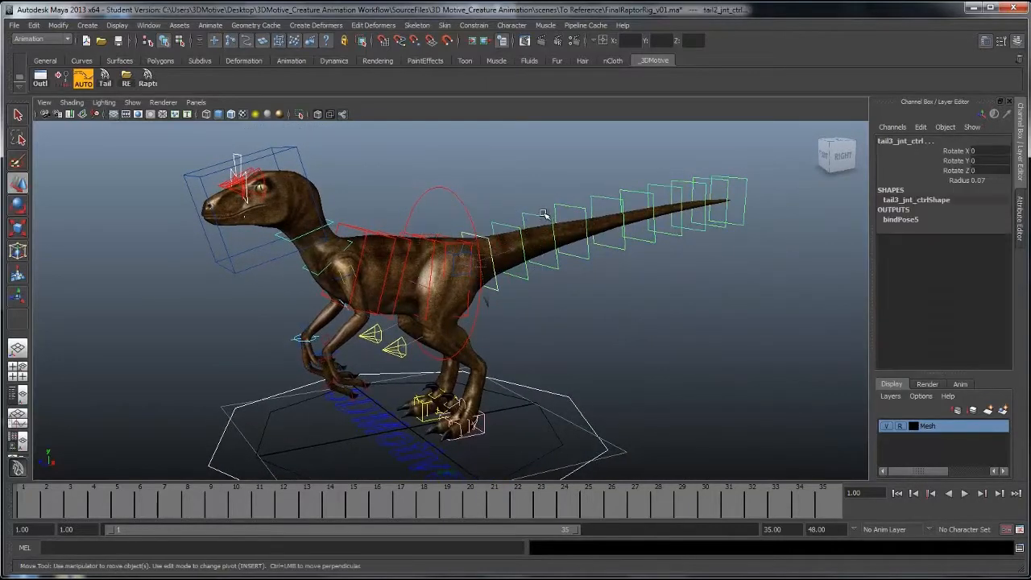
pyautogui.press('e')
pyautogui.moveTo(576, 246); pyautogui.dragTo(597, 248)
pyautogui.hotkey('ctrl', 'z')
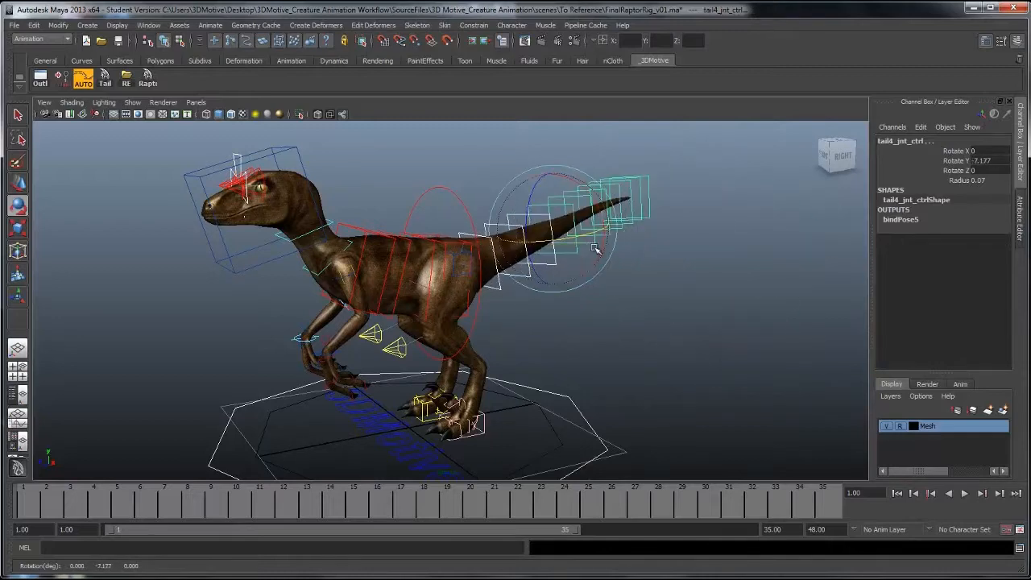
pyautogui.hotkey('ctrl', 'z')
pyautogui.click(548, 294)
# Turn on Extra Controls for the tail on the first tail joint control
pyautogui.keyDown('alt'); pyautogui.moveTo(549, 295); pyautogui.dragTo(493, 239); pyautogui.keyUp('alt')
pyautogui.click(486, 238)
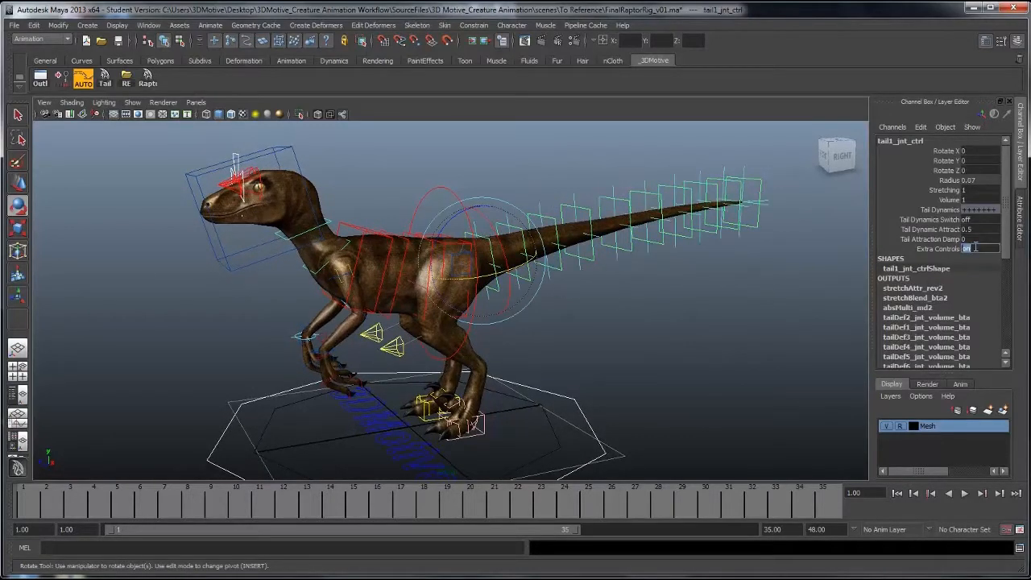
pyautogui.click(636, 339)
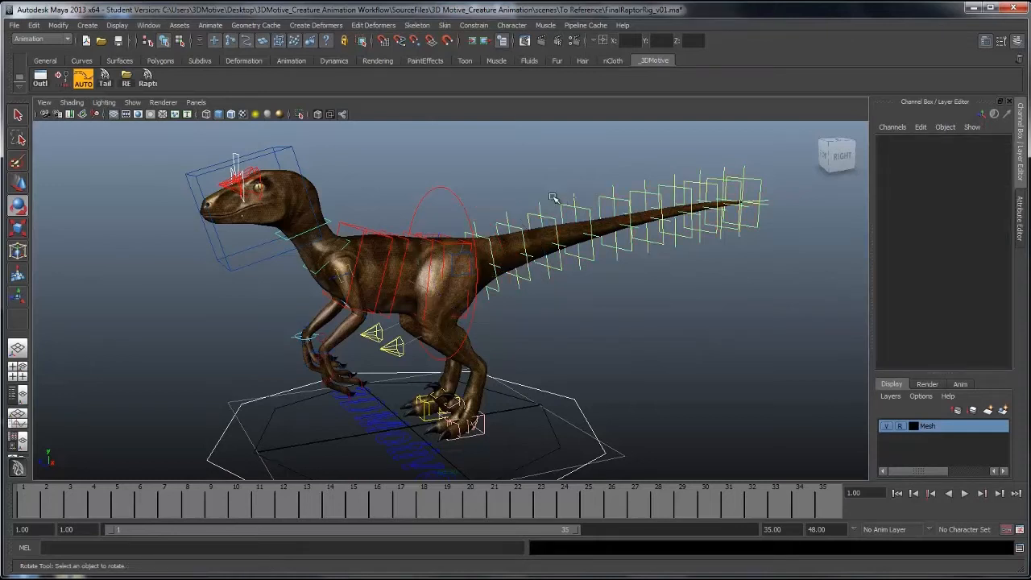
# Try moving individual tail offset controls, such as those on the fourth and sixth tail joints
pyautogui.click(556, 197)
pyautogui.press('w')
pyautogui.hotkey('ctrl', 'z')
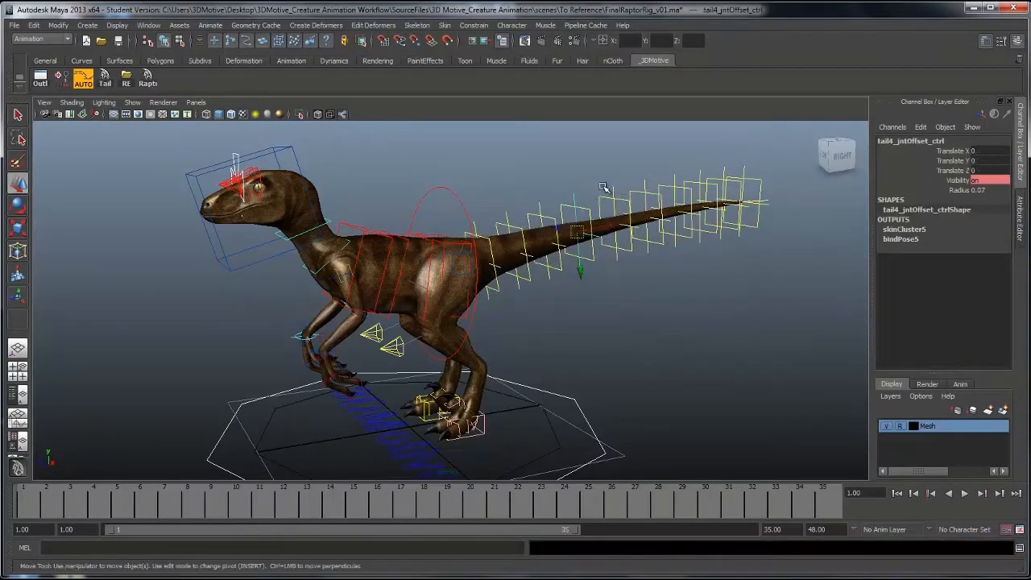
pyautogui.hotkey('ctrl', 'z')
pyautogui.hotkey('ctrl', 'z')
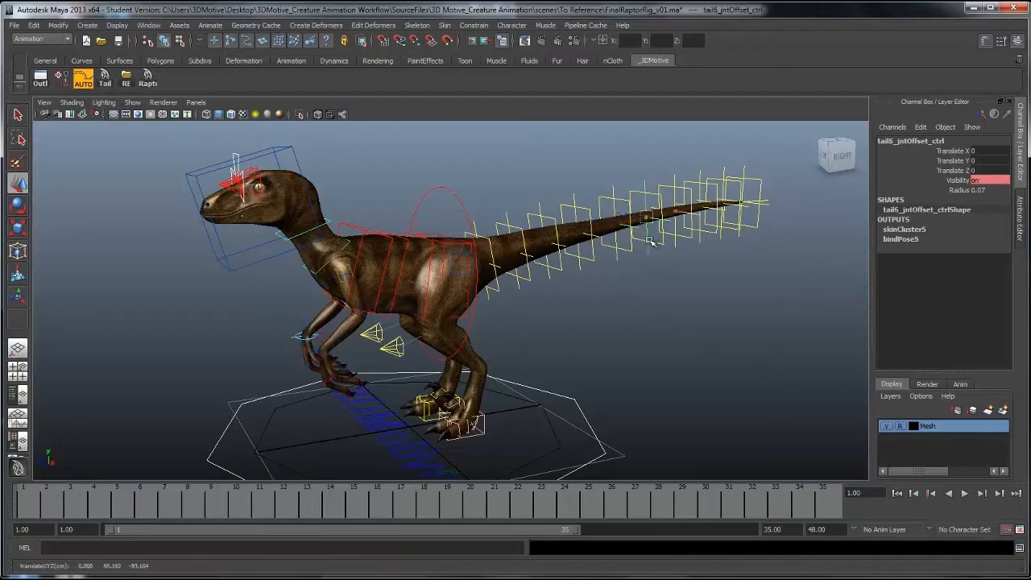
pyautogui.moveTo(650, 241)
pyautogui.mouseDown()
pyautogui.moveTo(656, 184)
pyautogui.moveTo(659, 257)
pyautogui.mouseUp()
pyautogui.hotkey('ctrl', 'z')
pyautogui.click(704, 306)
# Try curling the left foot's thumb claw by setting Thumb A, B and C Curl to -53.2 on the leg switch control
pyautogui.keyDown('alt'); pyautogui.moveTo(703, 306); pyautogui.dragTo(665, 278); pyautogui.keyUp('alt')
pyautogui.keyDown('alt'); pyautogui.moveTo(607, 313); pyautogui.dragTo(655, 278, button='middle'); pyautogui.keyUp('alt')
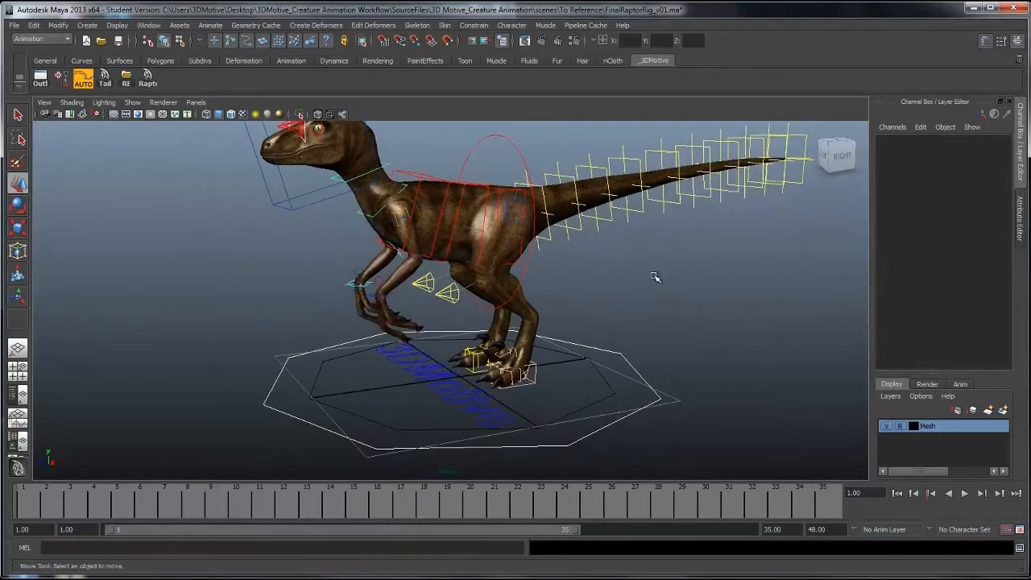
pyautogui.keyDown('alt'); pyautogui.moveTo(655, 277); pyautogui.dragTo(561, 283); pyautogui.keyUp('alt')
pyautogui.keyDown('alt'); pyautogui.moveTo(564, 290); pyautogui.dragTo(577, 267, button='middle'); pyautogui.keyUp('alt')
pyautogui.keyDown('alt'); pyautogui.moveTo(578, 267); pyautogui.dragTo(516, 282, button='right'); pyautogui.keyUp('alt')
pyautogui.keyDown('alt'); pyautogui.moveTo(513, 282); pyautogui.dragTo(540, 289); pyautogui.keyUp('alt')
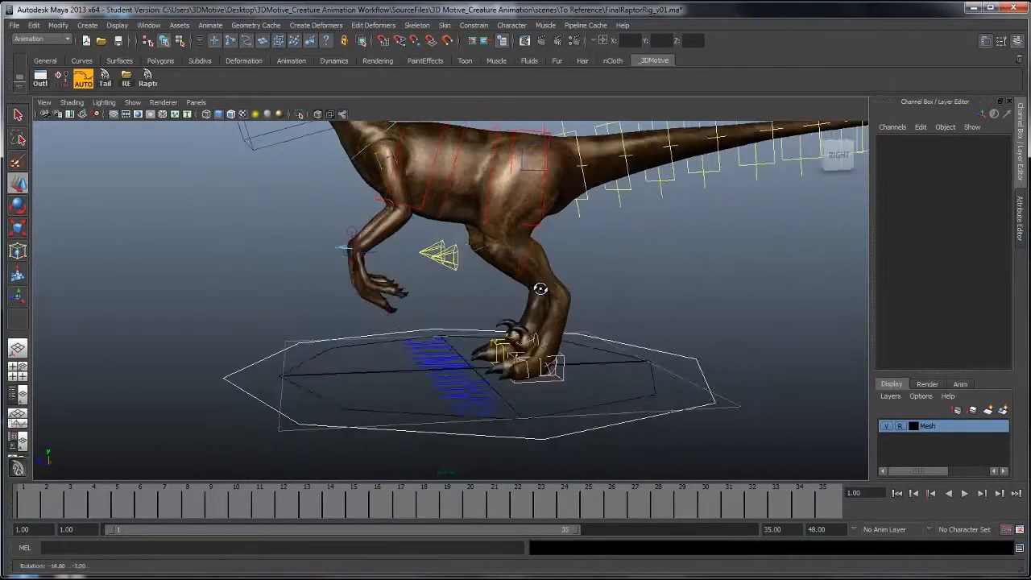
pyautogui.keyDown('alt'); pyautogui.moveTo(540, 288); pyautogui.dragTo(603, 322, button='right'); pyautogui.keyUp('alt')
pyautogui.keyDown('alt'); pyautogui.moveTo(603, 322); pyautogui.dragTo(598, 320); pyautogui.keyUp('alt')
pyautogui.keyDown('alt'); pyautogui.moveTo(599, 320); pyautogui.dragTo(511, 269, button='middle'); pyautogui.keyUp('alt')
pyautogui.keyDown('alt'); pyautogui.moveTo(510, 269); pyautogui.dragTo(564, 278); pyautogui.keyUp('alt')
pyautogui.keyDown('alt'); pyautogui.moveTo(564, 277); pyautogui.dragTo(627, 298, button='right'); pyautogui.keyUp('alt')
pyautogui.click(500, 277)
pyautogui.keyDown('alt'); pyautogui.moveTo(532, 282); pyautogui.dragTo(662, 296, button='right'); pyautogui.keyUp('alt')
pyautogui.keyDown('alt'); pyautogui.moveTo(583, 292); pyautogui.dragTo(664, 295, button='right'); pyautogui.keyUp('alt')
pyautogui.click(936, 259)
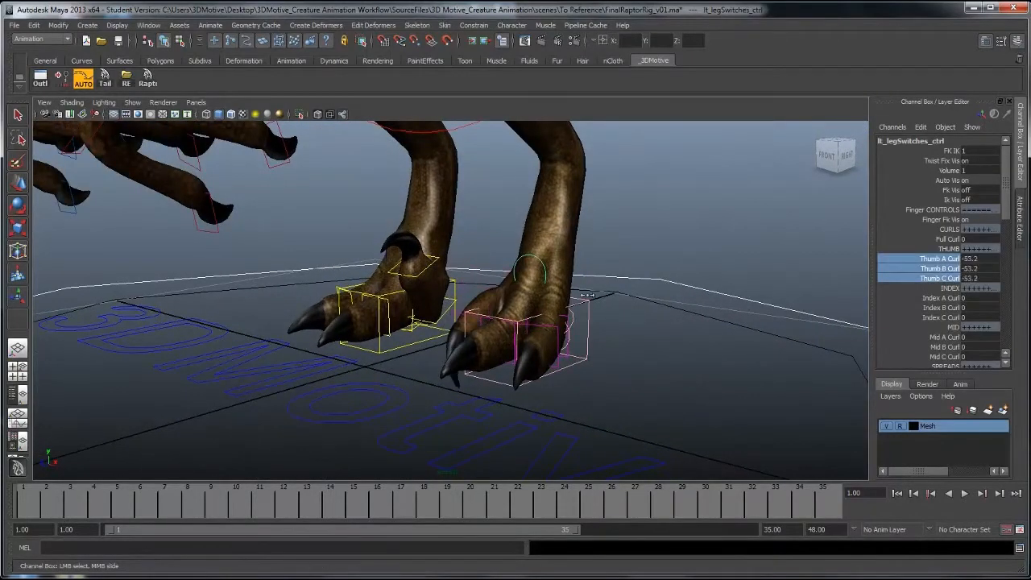
pyautogui.hotkey('ctrl', 'z')
# Try varying the Tap attribute on the left foot control, undo it, and go through the Toe Pivot attributes
pyautogui.keyDown('alt'); pyautogui.moveTo(463, 305); pyautogui.dragTo(505, 299); pyautogui.keyUp('alt')
pyautogui.keyDown('alt'); pyautogui.moveTo(504, 299); pyautogui.dragTo(609, 300, button='right'); pyautogui.keyUp('alt')
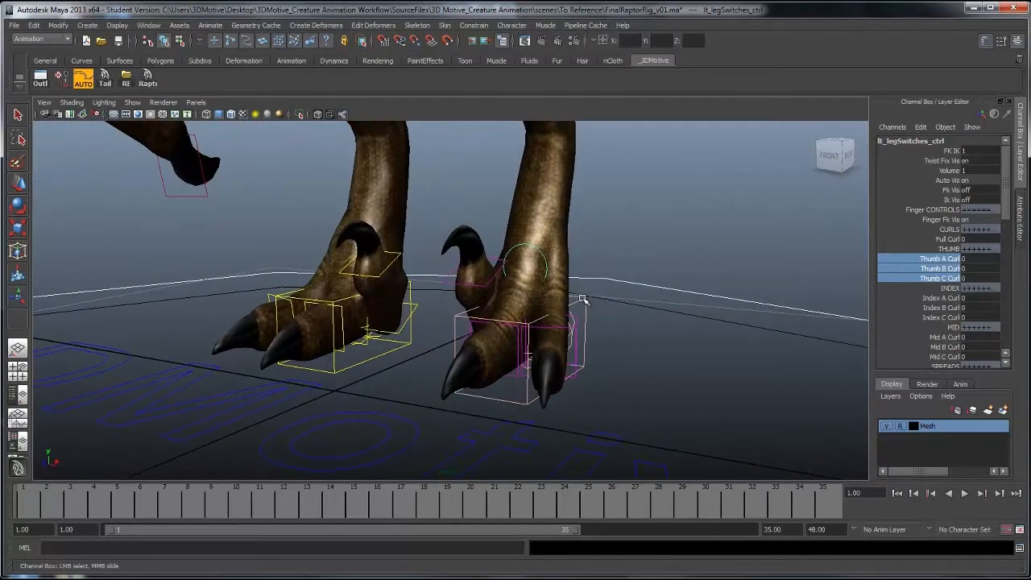
pyautogui.click(583, 304)
pyautogui.press('w')
pyautogui.keyDown('alt'); pyautogui.moveTo(580, 319); pyautogui.dragTo(599, 317); pyautogui.keyUp('alt')
pyautogui.click(954, 298)
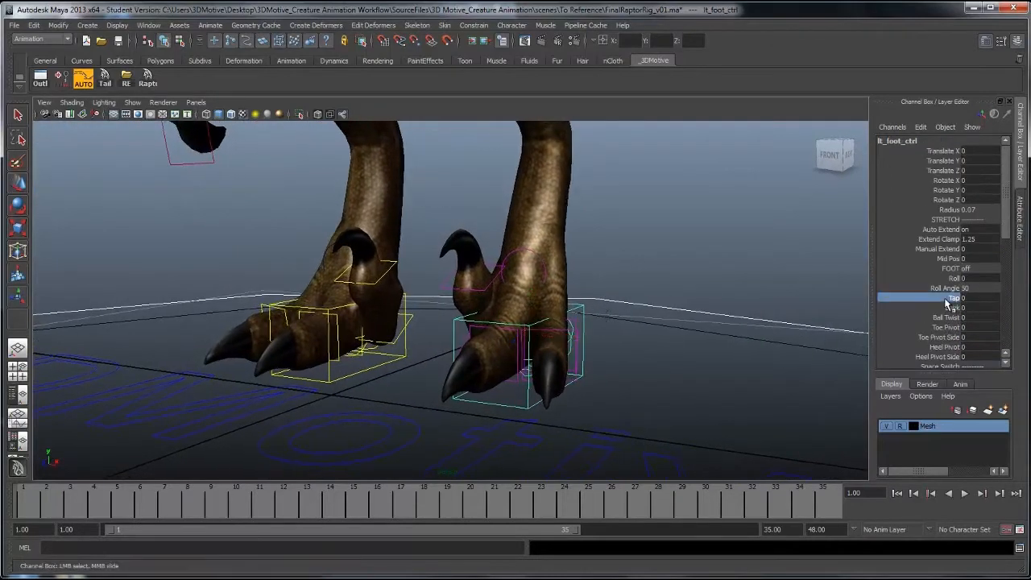
pyautogui.moveTo(773, 330); pyautogui.dragTo(433, 332, button='middle')
pyautogui.hotkey('ctrl', 'z')
pyautogui.moveTo(745, 315); pyautogui.dragTo(817, 321, button='middle')
pyautogui.hotkey('ctrl', 'z')
pyautogui.click(957, 327)
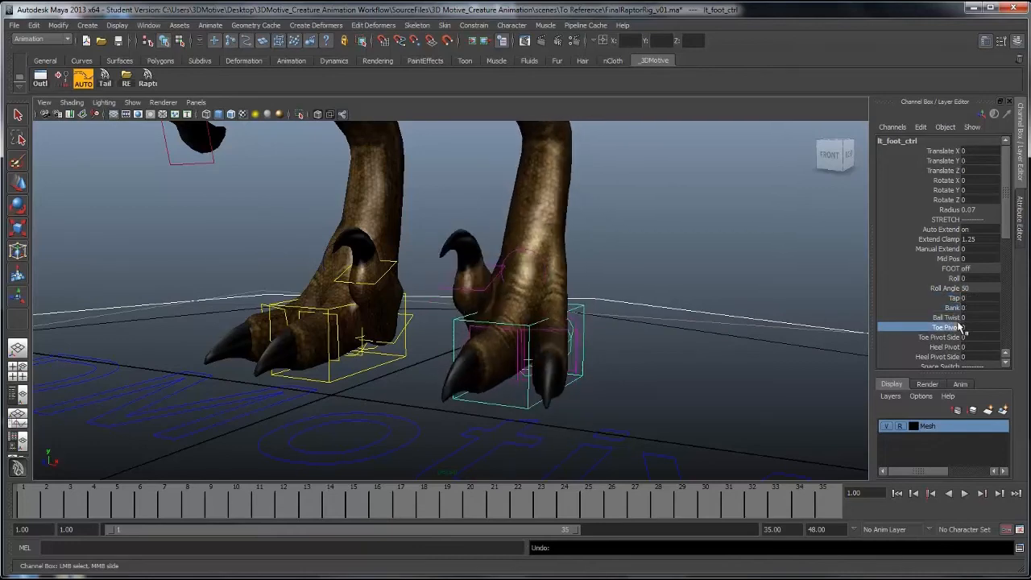
pyautogui.click(951, 337)
# Try curling the thumbs of both hands by setting Thumb A, B and C Curl to 33.8 on the arm switch controls
pyautogui.scroll(-3, 585, 331)
pyautogui.keyDown('alt'); pyautogui.moveTo(585, 331); pyautogui.dragTo(485, 320); pyautogui.keyUp('alt')
pyautogui.keyDown('alt'); pyautogui.moveTo(486, 319); pyautogui.dragTo(451, 352, button='middle'); pyautogui.keyUp('alt')
pyautogui.keyDown('alt'); pyautogui.moveTo(452, 352); pyautogui.dragTo(403, 334, button='right'); pyautogui.keyUp('alt')
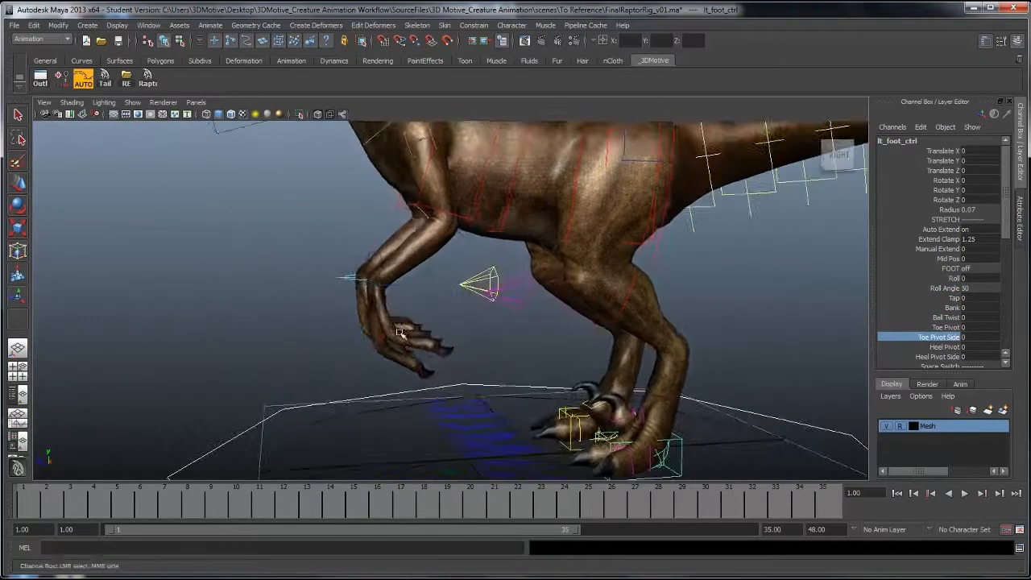
pyautogui.keyDown('alt'); pyautogui.moveTo(403, 334); pyautogui.dragTo(491, 307); pyautogui.keyUp('alt')
pyautogui.click(427, 256)
pyautogui.press('w')
pyautogui.moveTo(938, 259); pyautogui.dragTo(938, 280)
pyautogui.moveTo(578, 275); pyautogui.dragTo(755, 265, button='middle')
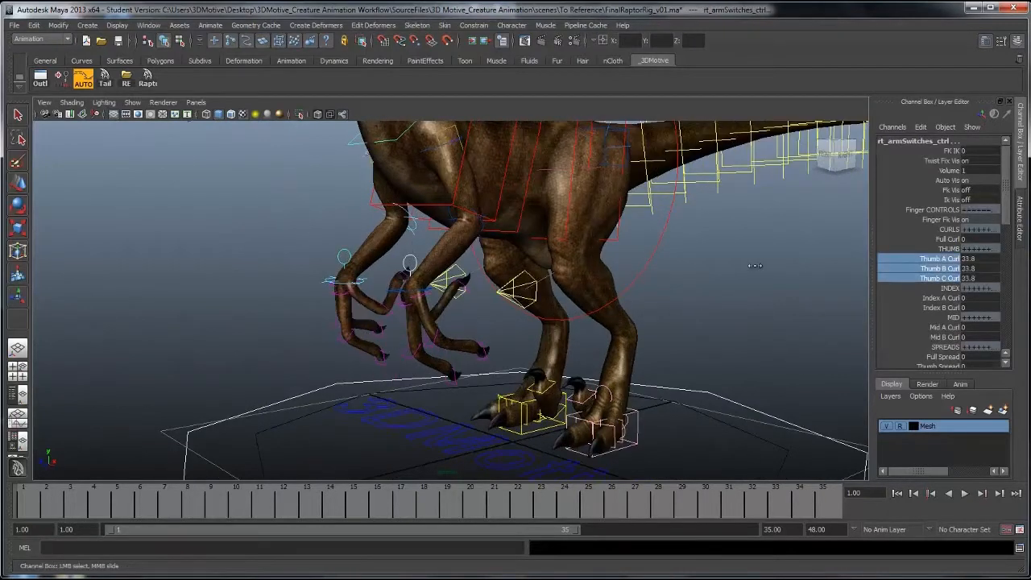
# Try the Mid A and B Curl and the finger Spread attributes on both arm switch controls, and deselect them
pyautogui.moveTo(924, 298); pyautogui.dragTo(938, 309)
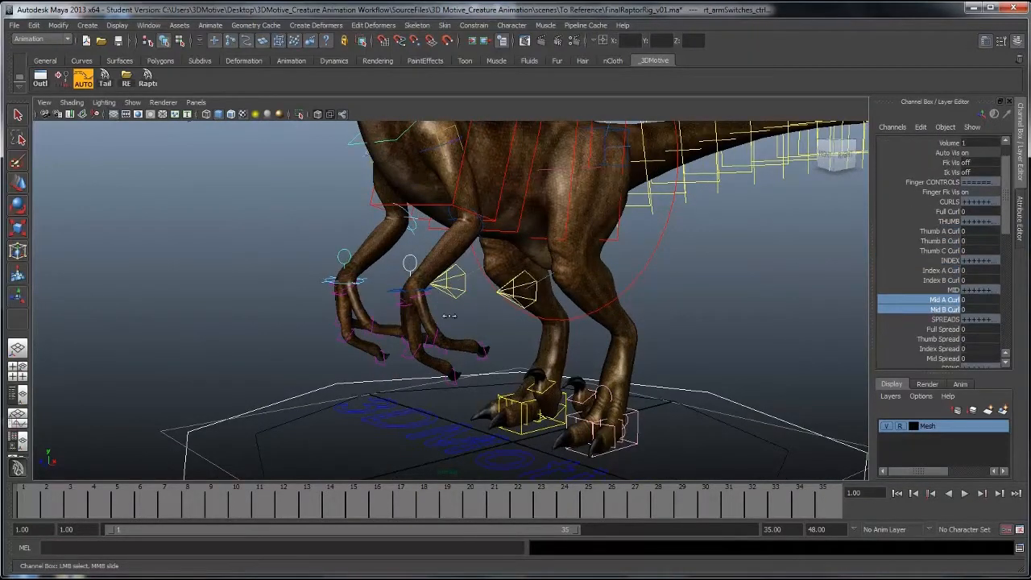
pyautogui.hotkey('ctrl', 'z')
pyautogui.moveTo(936, 339); pyautogui.dragTo(938, 358)
pyautogui.moveTo(725, 346); pyautogui.dragTo(612, 338, button='middle')
pyautogui.press('w')
pyautogui.click(541, 326)
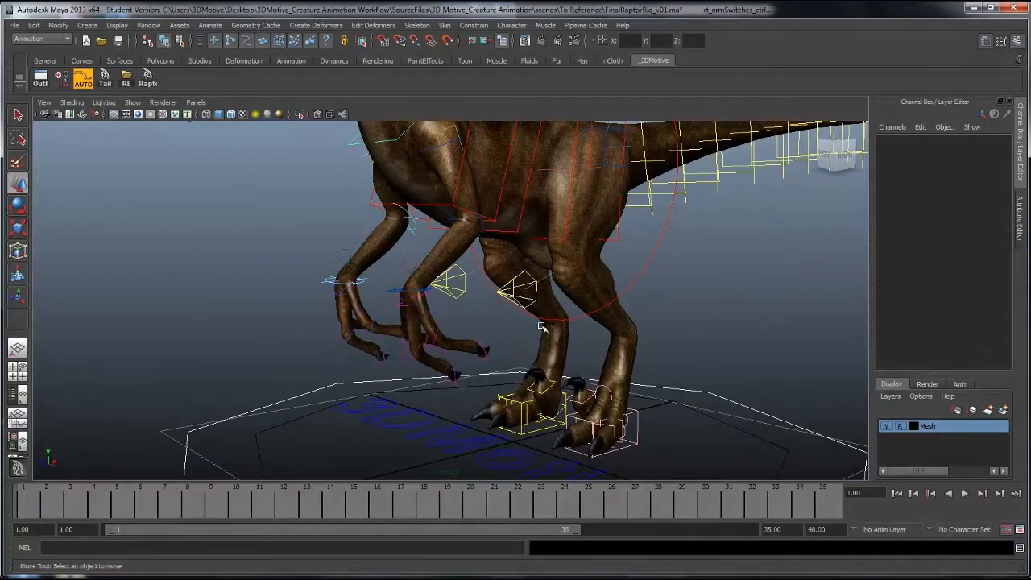
pyautogui.press('a')
pyautogui.keyDown('alt'); pyautogui.moveTo(603, 315); pyautogui.dragTo(350, 320); pyautogui.keyUp('alt')
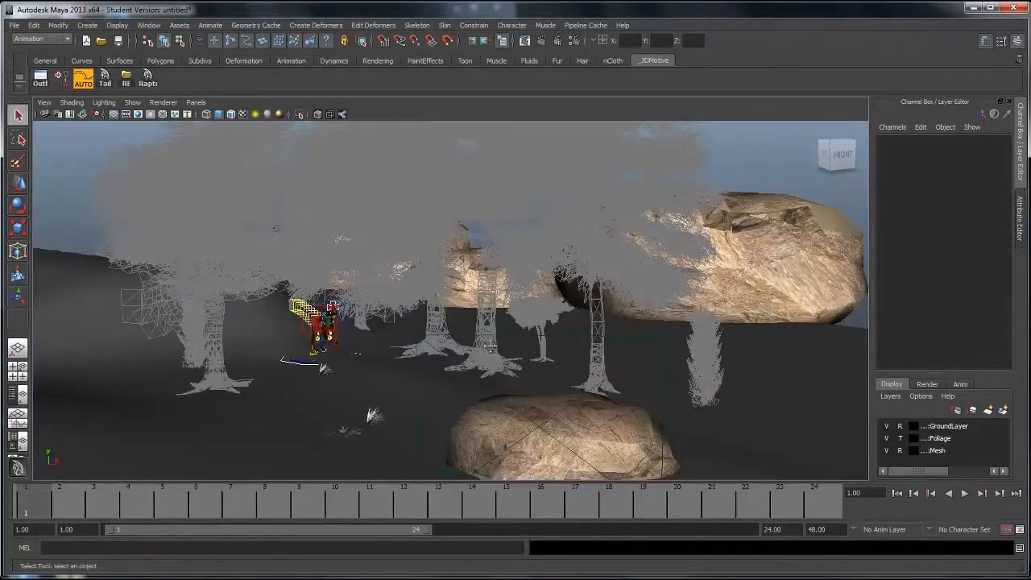
# Show the Foliage layer of the environment scene in reference display and return it to template display
pyautogui.keyDown('alt'); pyautogui.moveTo(490, 346); pyautogui.dragTo(339, 340); pyautogui.keyUp('alt')
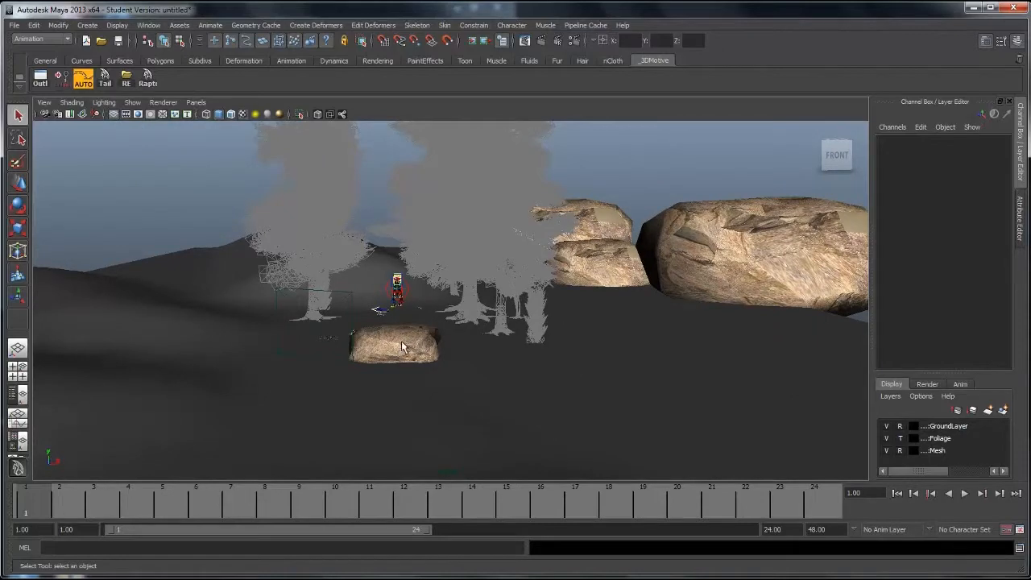
pyautogui.keyDown('alt'); pyautogui.moveTo(285, 300); pyautogui.dragTo(309, 369, button='middle'); pyautogui.keyUp('alt')
pyautogui.keyDown('alt'); pyautogui.moveTo(309, 369); pyautogui.dragTo(359, 345); pyautogui.keyUp('alt')
pyautogui.scroll(2, 401, 348)
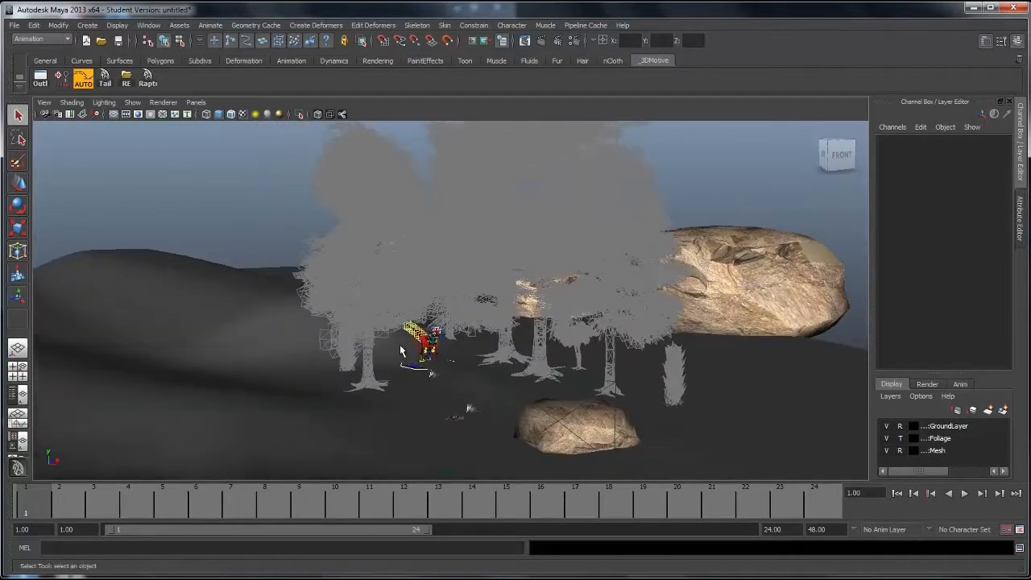
pyautogui.keyDown('alt'); pyautogui.moveTo(423, 337); pyautogui.dragTo(415, 368, button='middle'); pyautogui.keyUp('alt')
pyautogui.keyDown('alt'); pyautogui.moveTo(414, 368); pyautogui.dragTo(385, 366); pyautogui.keyUp('alt')
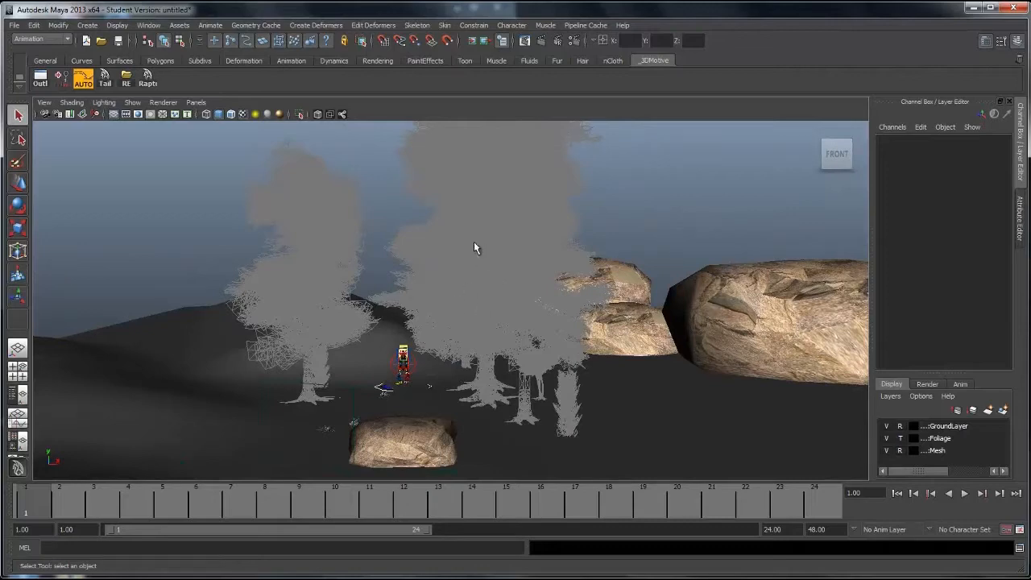
pyautogui.click(900, 439)
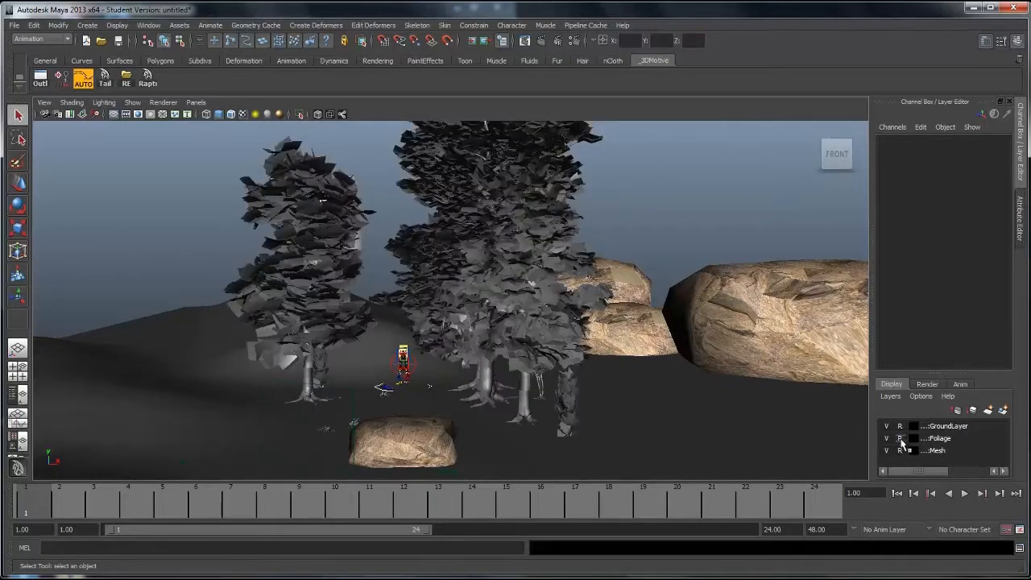
pyautogui.keyDown('alt'); pyautogui.moveTo(561, 354); pyautogui.dragTo(617, 354); pyautogui.keyUp('alt')
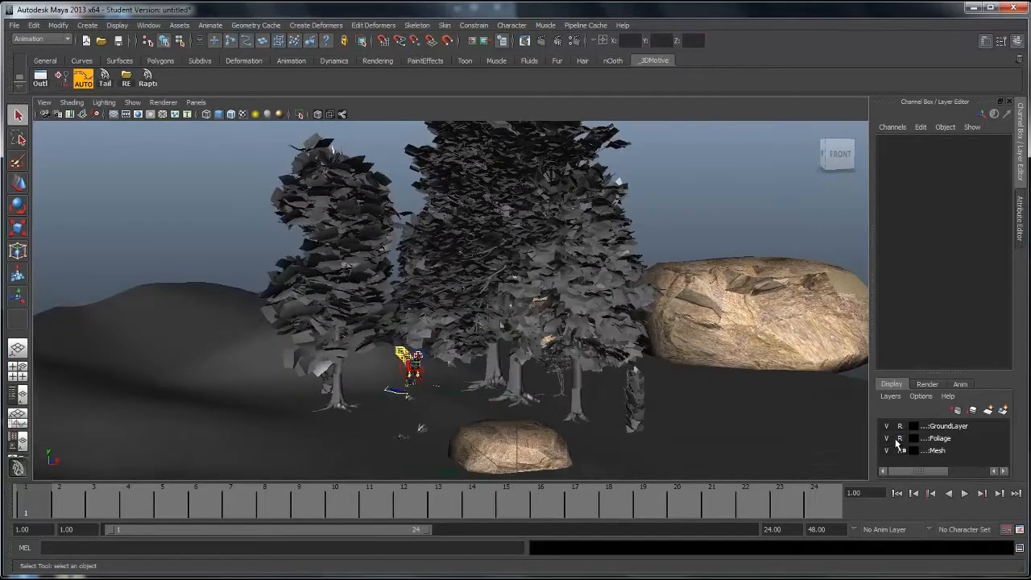
pyautogui.click(900, 439)
# Try setting Scale X, Y and Z of the raptor's world control to 1
pyautogui.keyDown('alt'); pyautogui.moveTo(456, 287); pyautogui.dragTo(496, 239, button='middle'); pyautogui.keyUp('alt')
pyautogui.keyDown('alt'); pyautogui.moveTo(357, 334); pyautogui.dragTo(714, 355, button='right'); pyautogui.keyUp('alt')
pyautogui.keyDown('alt'); pyautogui.moveTo(552, 359); pyautogui.dragTo(544, 281, button='middle'); pyautogui.keyUp('alt')
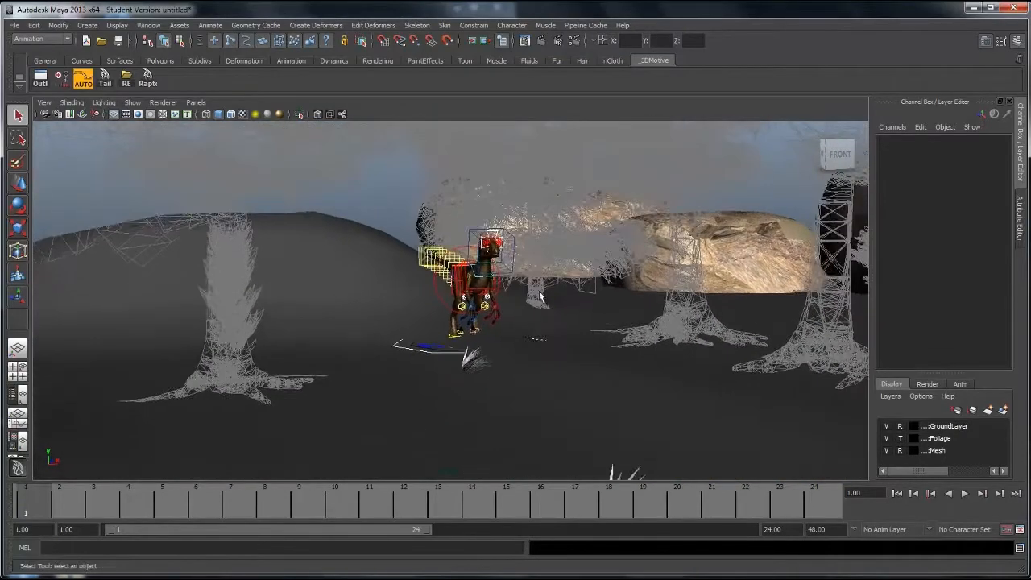
pyautogui.keyDown('alt'); pyautogui.moveTo(563, 290); pyautogui.dragTo(483, 304); pyautogui.keyUp('alt')
pyautogui.keyDown('alt'); pyautogui.moveTo(358, 329); pyautogui.dragTo(450, 338, button='right'); pyautogui.keyUp('alt')
pyautogui.keyDown('alt'); pyautogui.moveTo(449, 337); pyautogui.dragTo(352, 364); pyautogui.keyUp('alt')
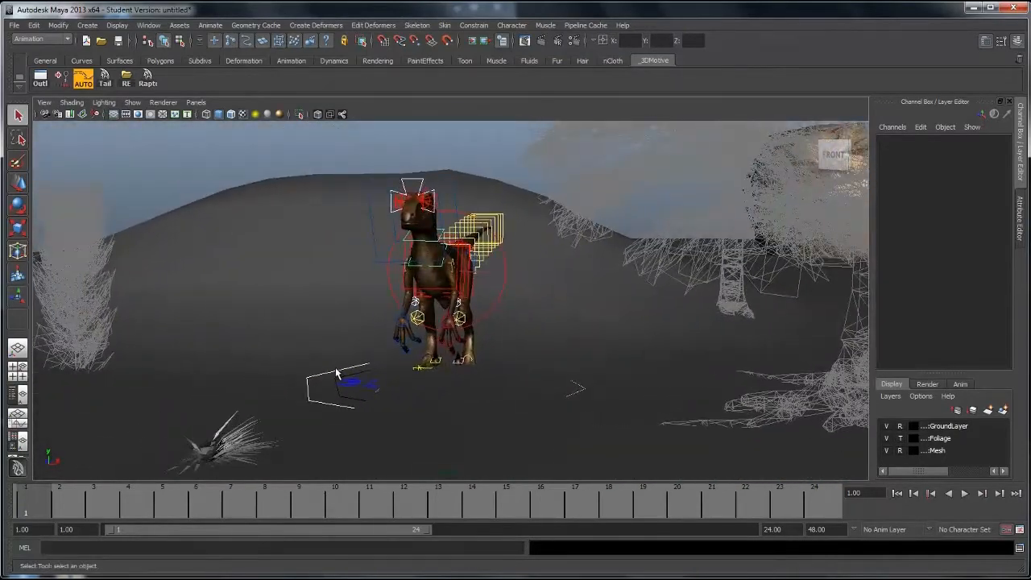
pyautogui.click(336, 373)
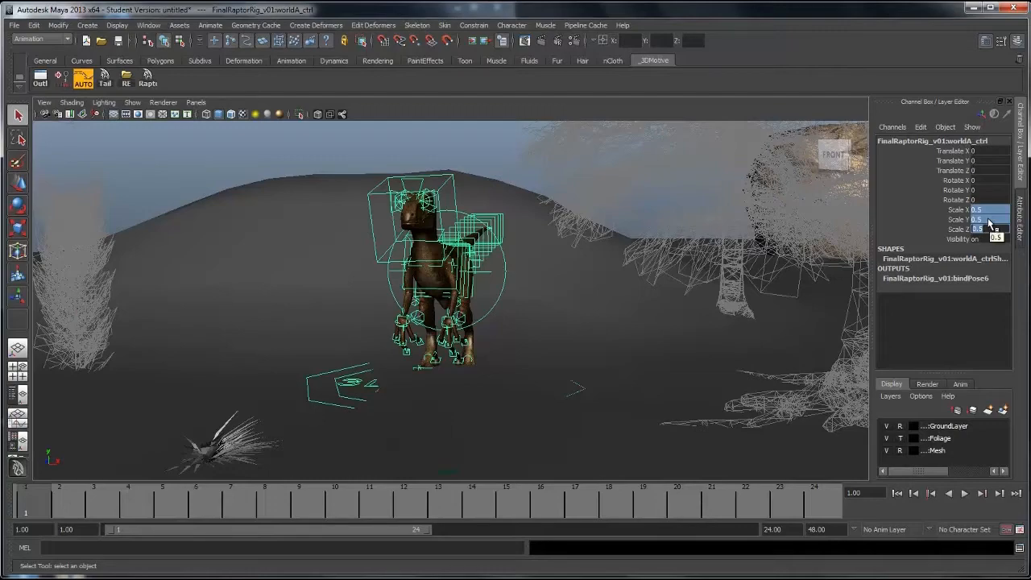
pyautogui.write('1')
pyautogui.press('Return')
# Set Scale X, Y and Z of the raptor's world control back to 0.5
pyautogui.keyDown('alt'); pyautogui.moveTo(583, 298); pyautogui.dragTo(576, 407, button='middle'); pyautogui.keyUp('alt')
pyautogui.keyDown('alt'); pyautogui.moveTo(429, 339); pyautogui.dragTo(391, 327, button='right'); pyautogui.keyUp('alt')
pyautogui.keyDown('alt'); pyautogui.moveTo(402, 321); pyautogui.dragTo(432, 330); pyautogui.keyUp('alt')
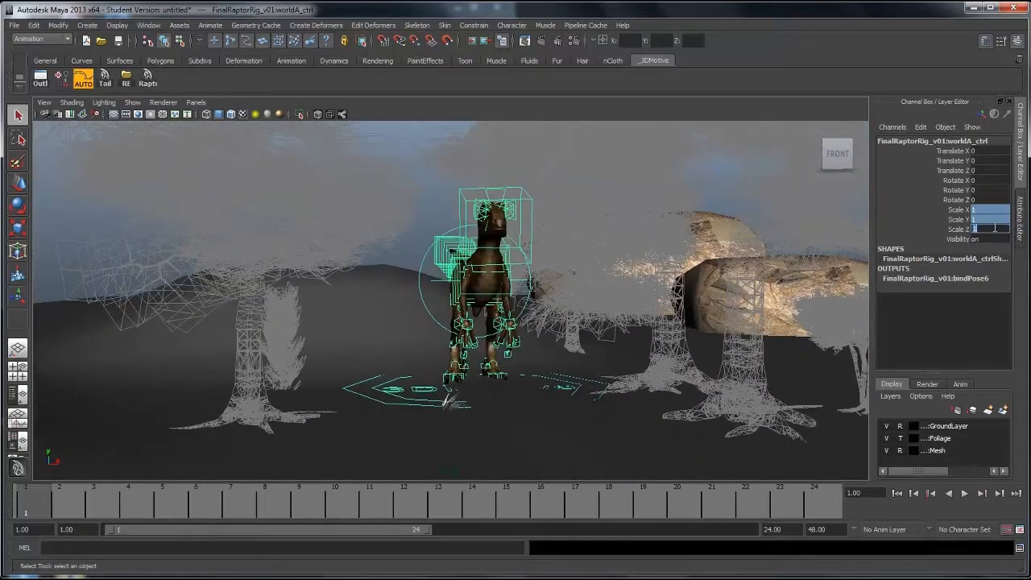
pyautogui.press('Return')
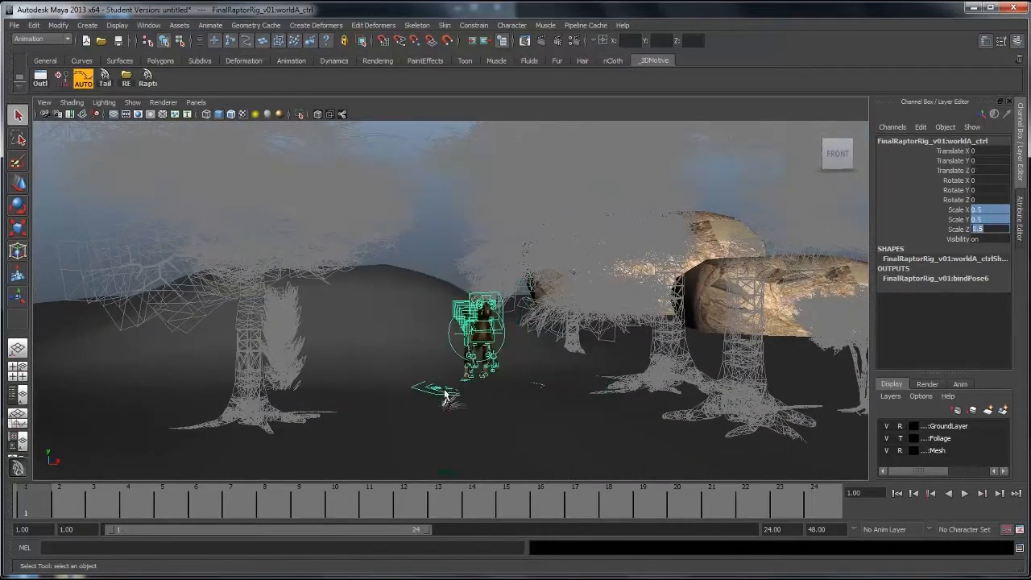
pyautogui.keyDown('alt'); pyautogui.moveTo(444, 395); pyautogui.dragTo(578, 407); pyautogui.keyUp('alt')
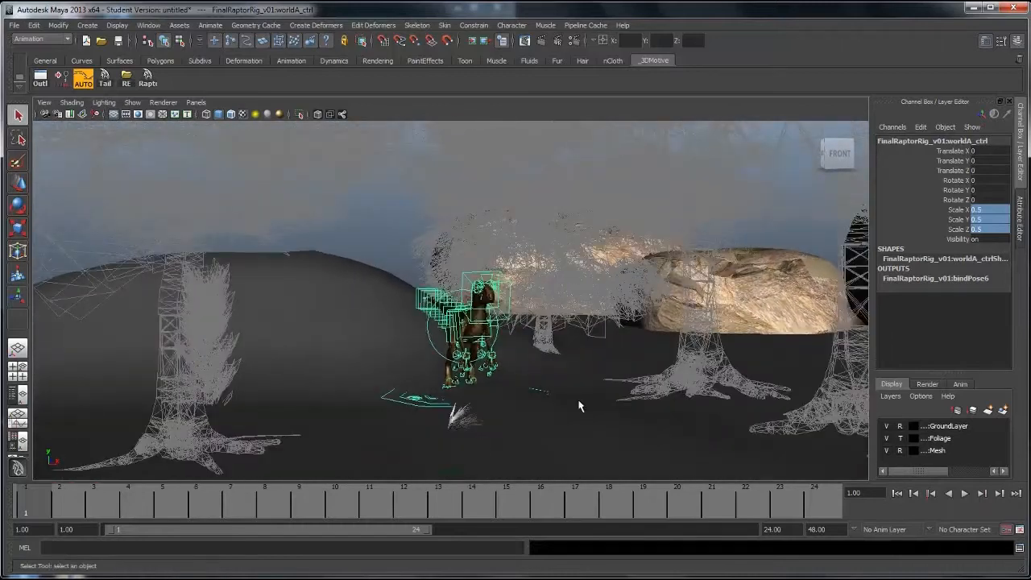
# Open the Reference Editor and inspect the Final_BackGround_v01 and FinalRaptorRig_v01 references
pyautogui.click(127, 77)
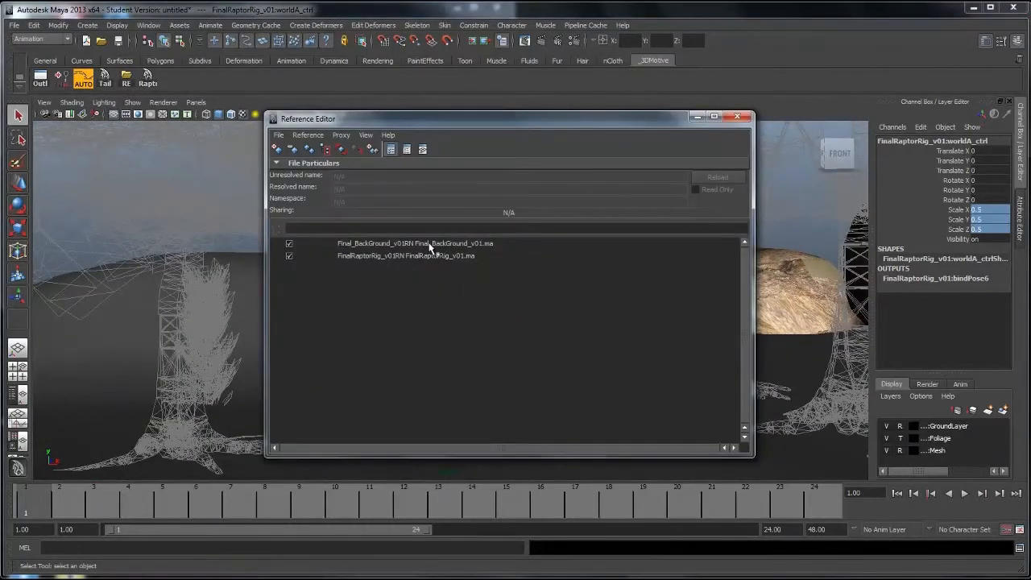
pyautogui.click(390, 256)
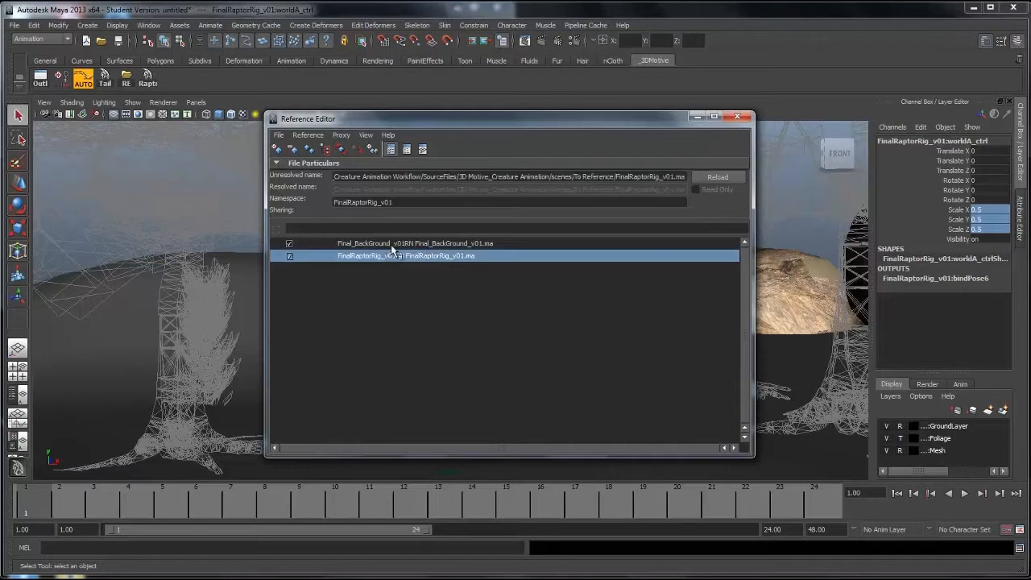
pyautogui.click(398, 244)
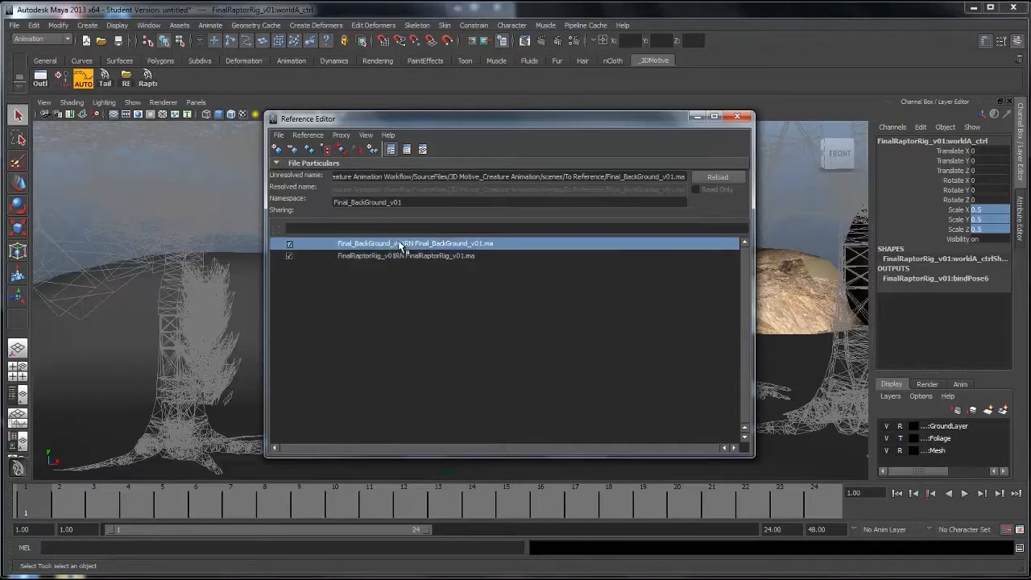
pyautogui.click(440, 256)
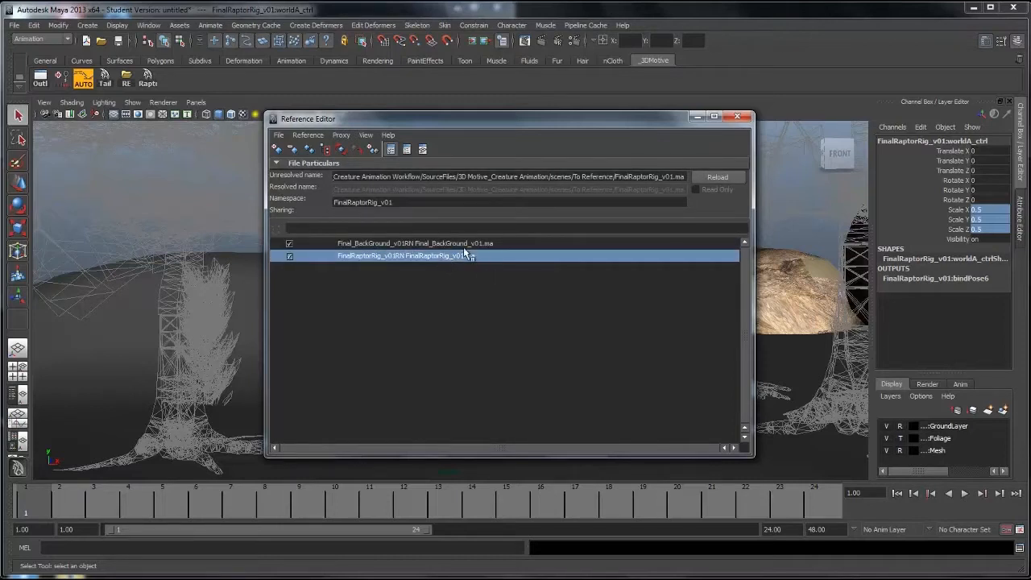
pyautogui.click(460, 245)
pyautogui.click(447, 257)
# Check the source files in the To Reference folder in Windows Explorer, and return to Maya to close the Reference Editor
pyautogui.click(252, 568)
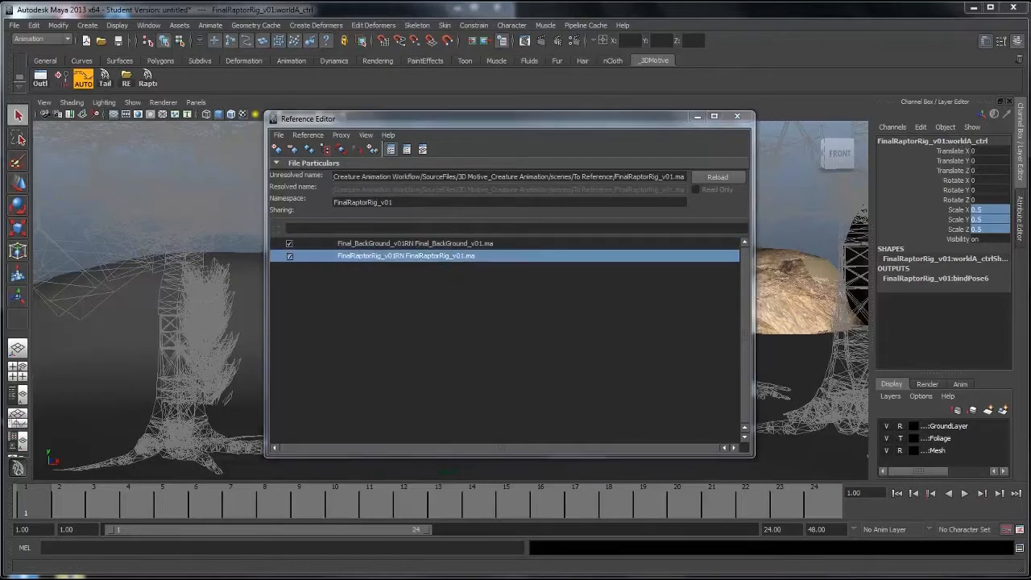
pyautogui.click(381, 483)
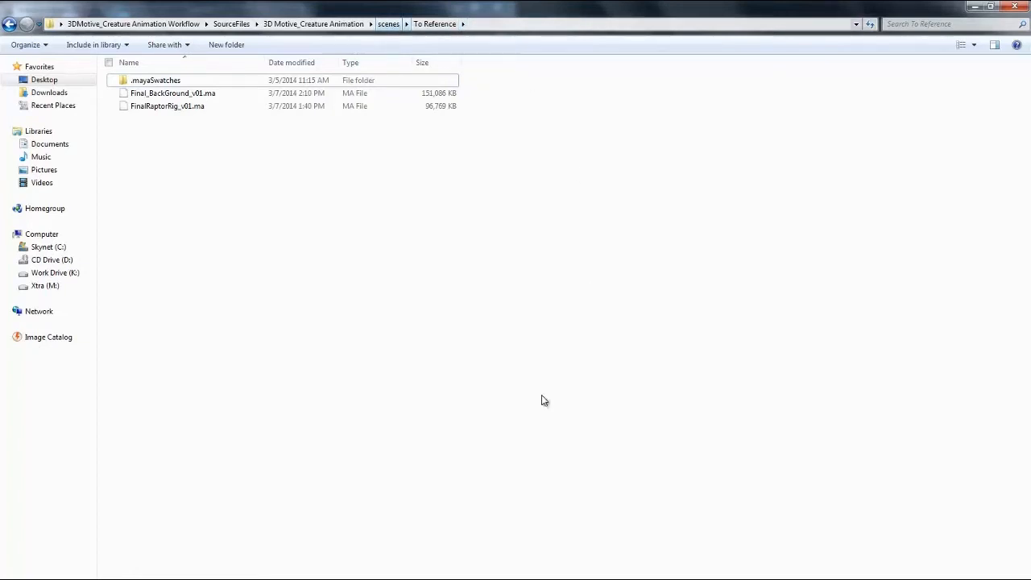
pyautogui.click(248, 577)
pyautogui.click(311, 552)
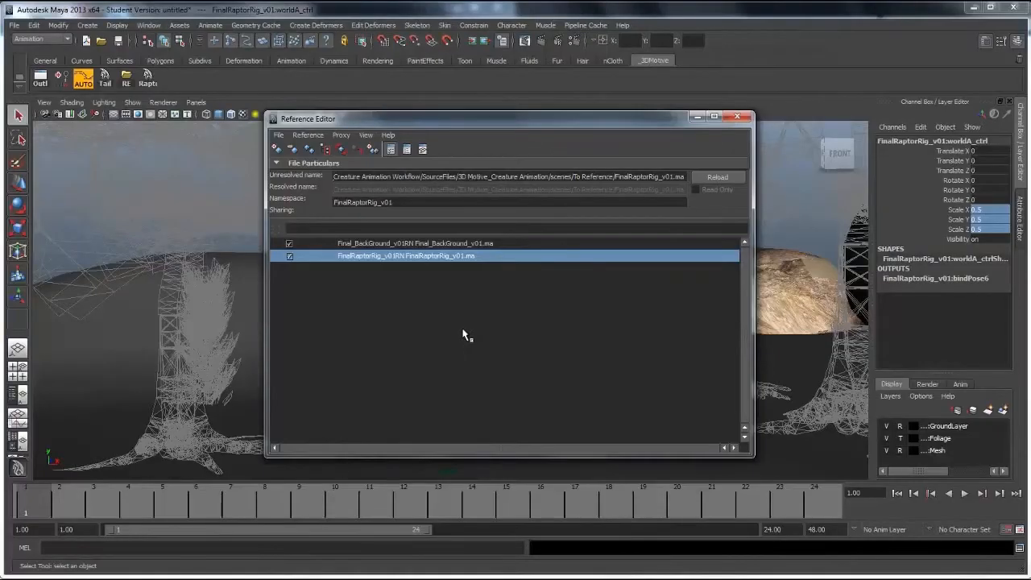
pyautogui.click(740, 121)
pyautogui.keyDown('alt'); pyautogui.moveTo(683, 296); pyautogui.dragTo(581, 322); pyautogui.keyUp('alt')
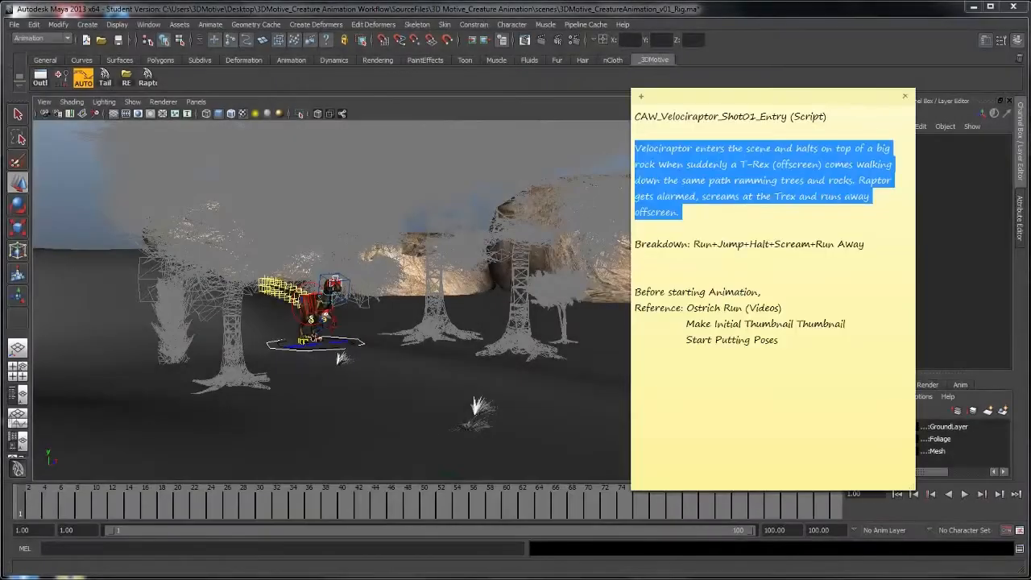
# Read the shot description in the CAW_Velociraptor_Shot01_Entry script note, marking its phrases along the way
pyautogui.click(794, 224)
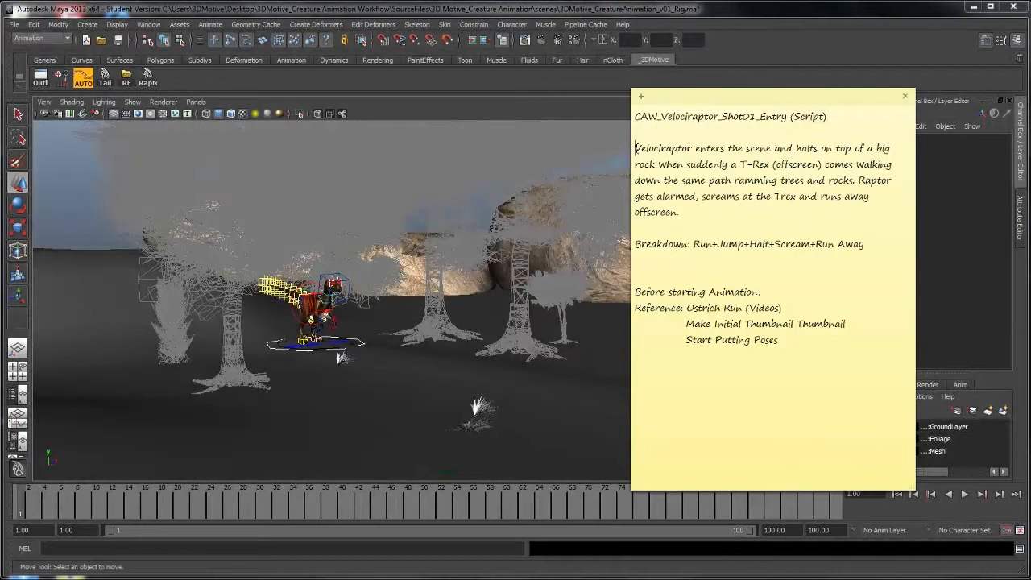
pyautogui.moveTo(636, 148); pyautogui.dragTo(893, 149)
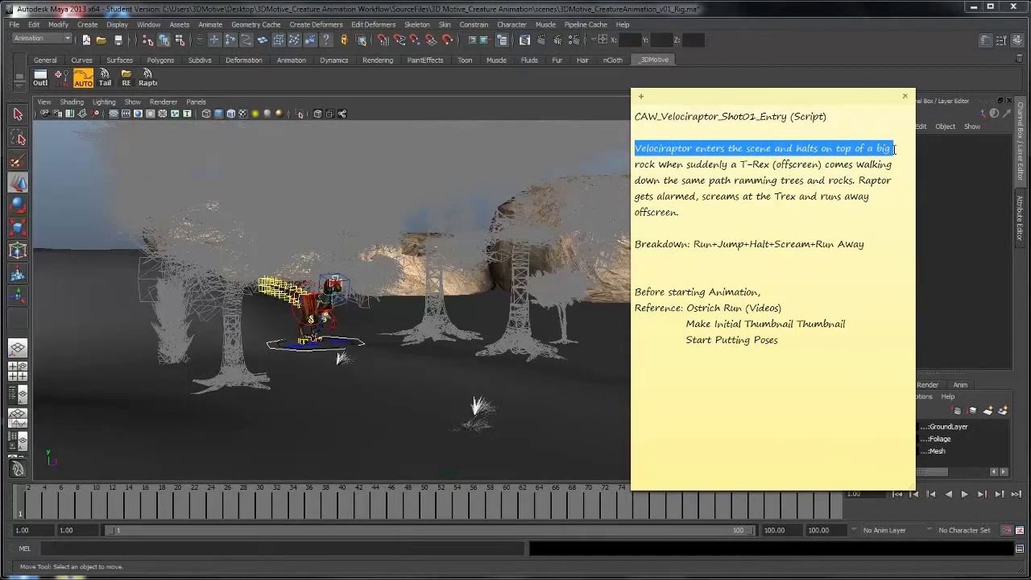
pyautogui.click(895, 149)
pyautogui.moveTo(636, 164); pyautogui.dragTo(739, 164)
pyautogui.click(741, 164)
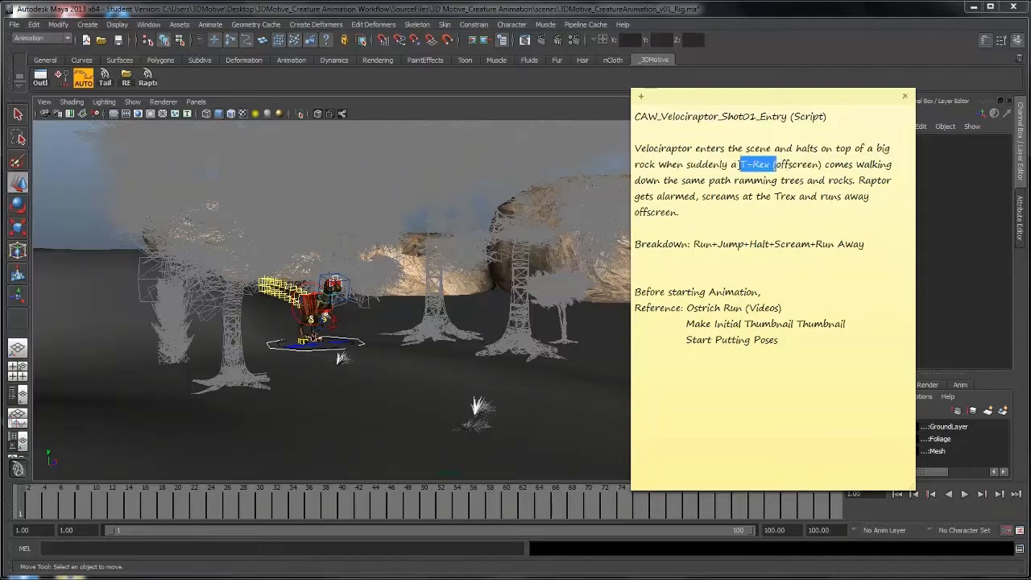
pyautogui.click(808, 165)
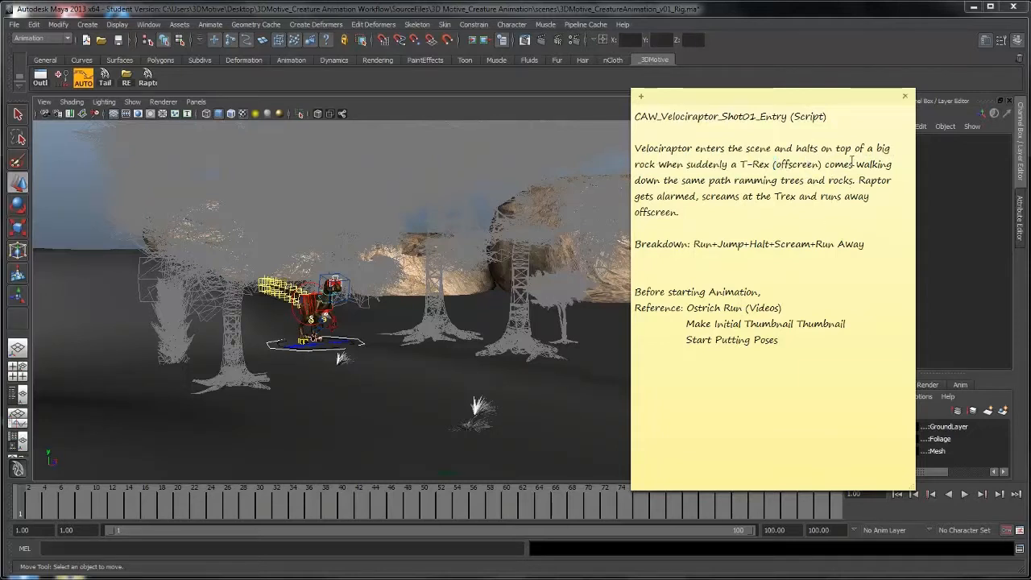
pyautogui.click(658, 180)
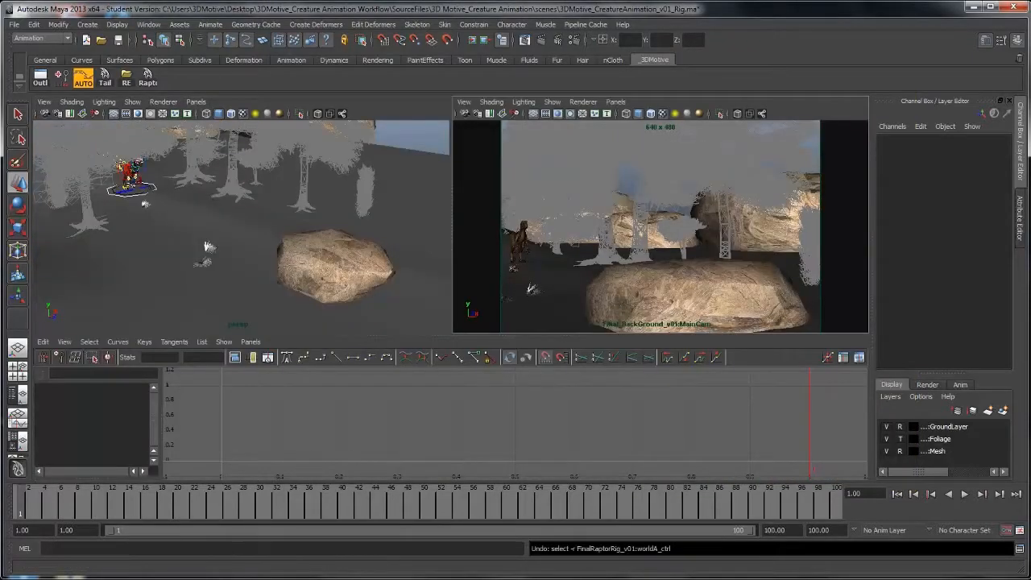
# Bring the script note back over the two camera views and highlight its shot description and the Run+Jump+Halt+Scream+Run Away breakdown
pyautogui.hotkey('alt', 'Tab')
pyautogui.moveTo(792, 99); pyautogui.dragTo(535, 100)
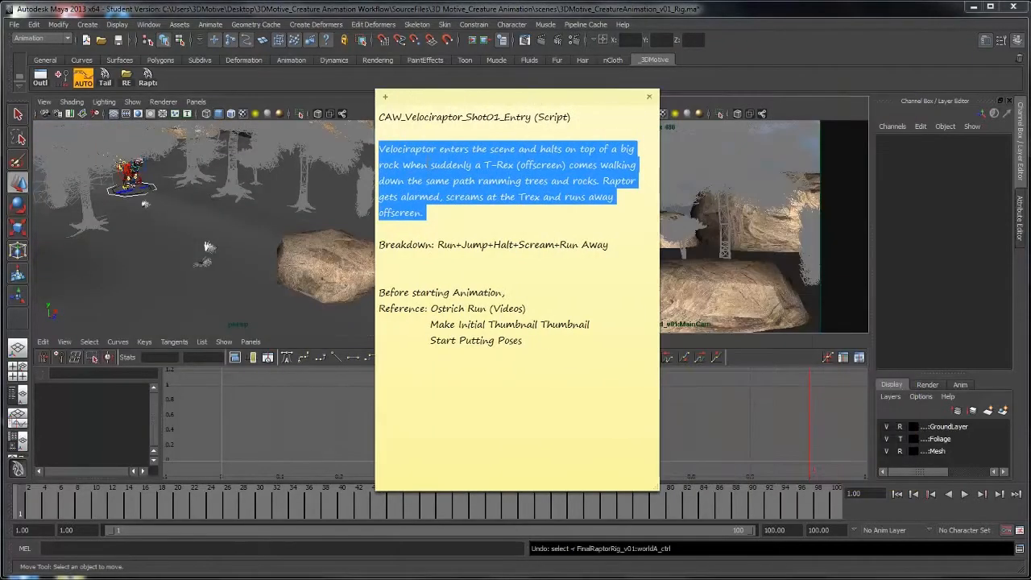
pyautogui.moveTo(470, 217); pyautogui.dragTo(380, 148)
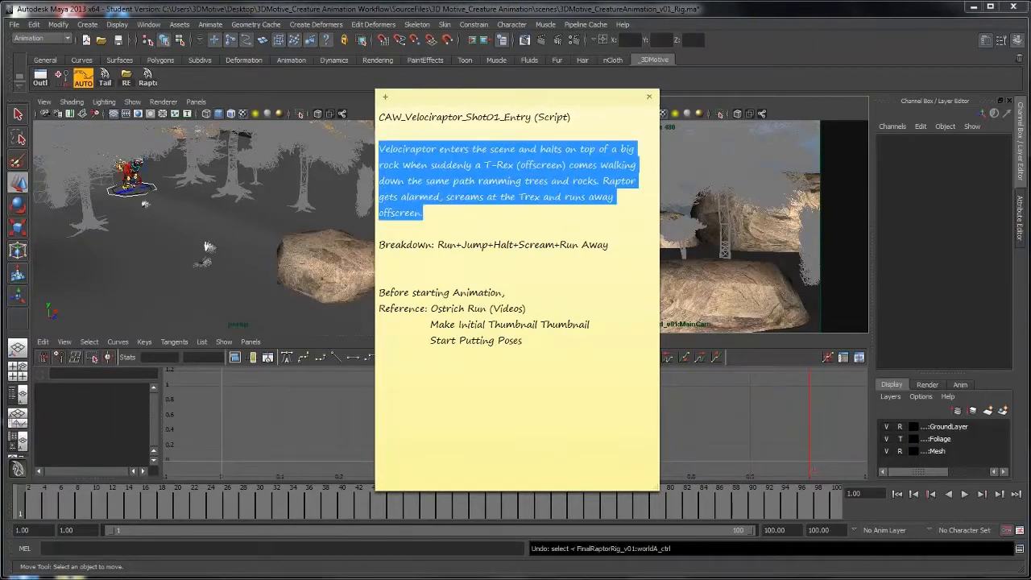
pyautogui.click(438, 209)
pyautogui.moveTo(438, 244); pyautogui.dragTo(606, 245)
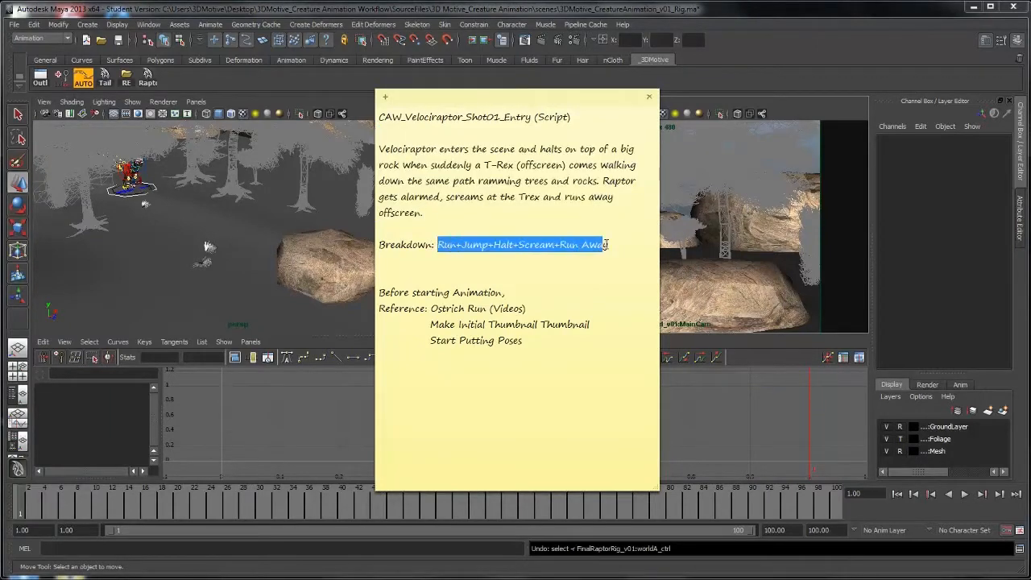
# Shift the script note off the camera view, mark its Run+Jump+Halt+Scream+Run Away breakdown again, and return to the Maya views
pyautogui.moveTo(579, 95); pyautogui.dragTo(365, 96)
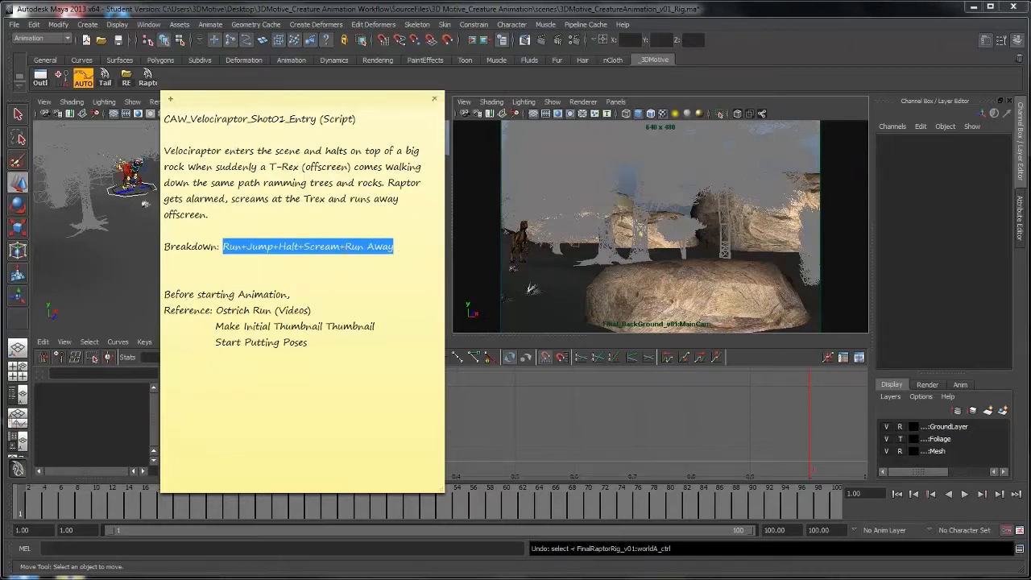
pyautogui.click(345, 247)
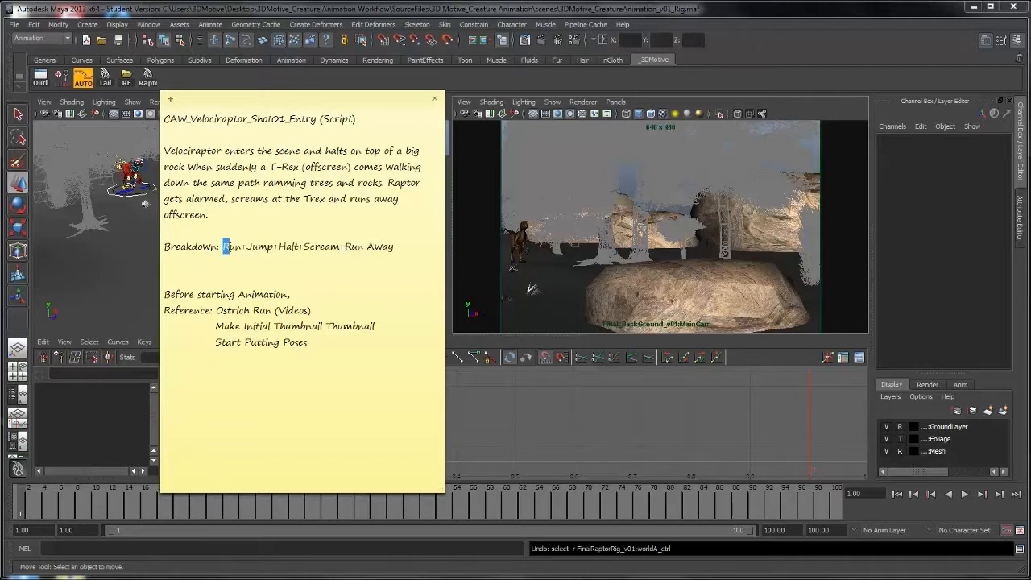
pyautogui.moveTo(226, 247); pyautogui.dragTo(395, 248)
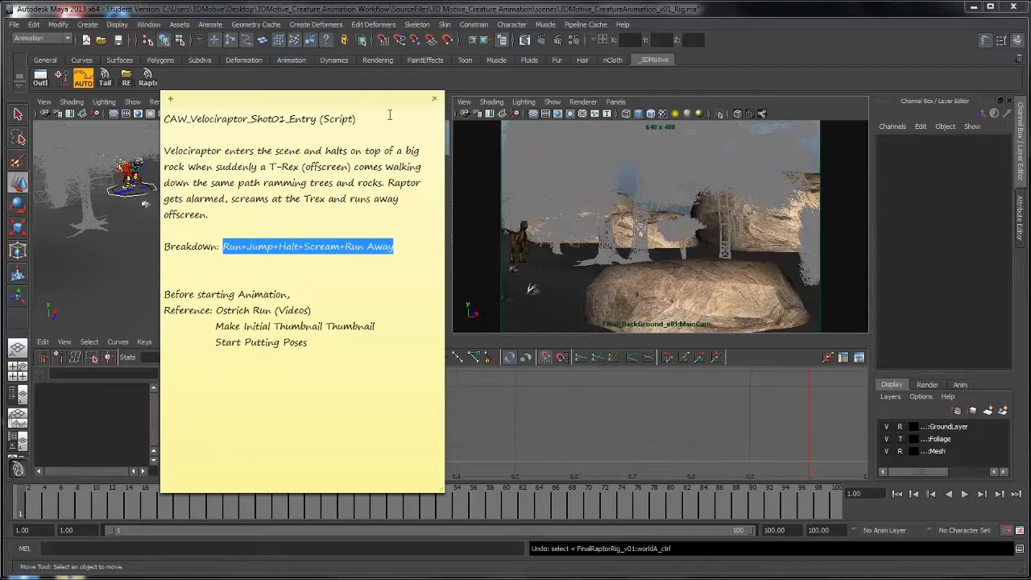
pyautogui.moveTo(387, 103); pyautogui.dragTo(390, 148)
pyautogui.click(511, 170)
pyautogui.click(240, 209)
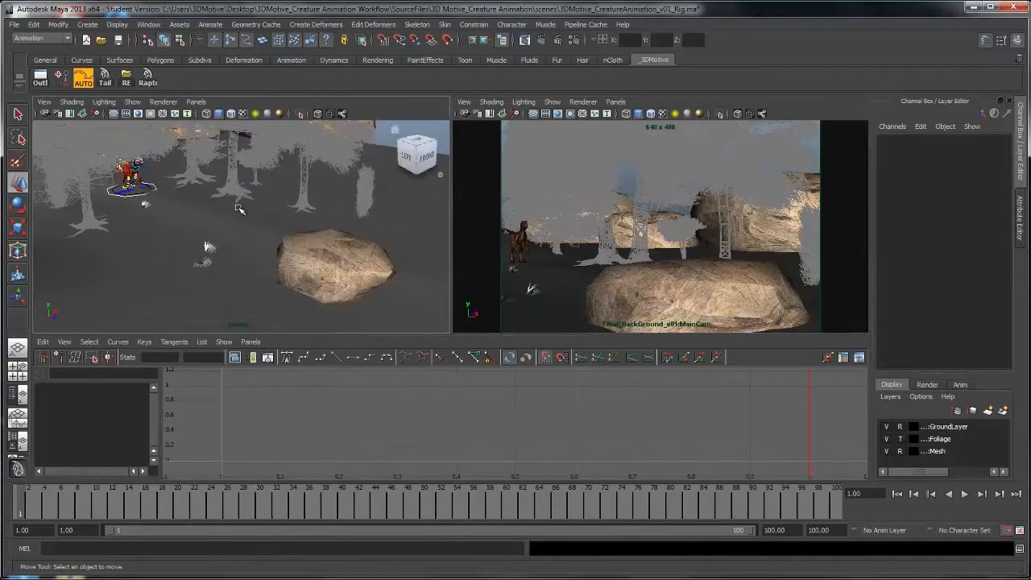
# Enlarge the perspective view, frame the raptor by its head control, and examine the rig from several sides
pyautogui.press('space')
pyautogui.keyDown('alt'); pyautogui.moveTo(255, 253); pyautogui.dragTo(568, 316); pyautogui.keyUp('alt')
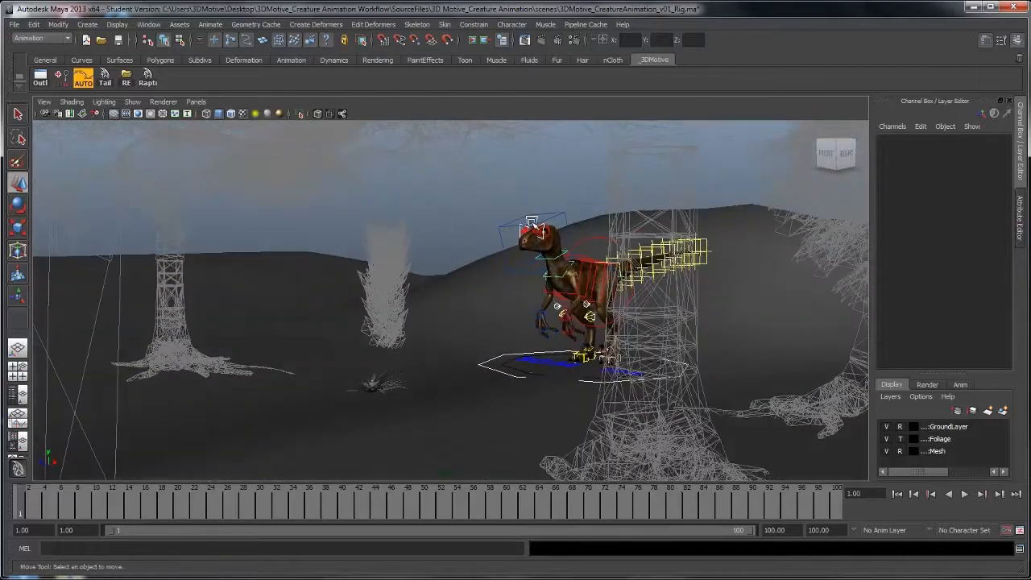
pyautogui.click(552, 216)
pyautogui.press('f')
pyautogui.keyDown('alt'); pyautogui.moveTo(594, 253); pyautogui.dragTo(637, 283); pyautogui.keyUp('alt')
pyautogui.keyDown('alt'); pyautogui.moveTo(637, 283); pyautogui.dragTo(262, 233, button='right'); pyautogui.keyUp('alt')
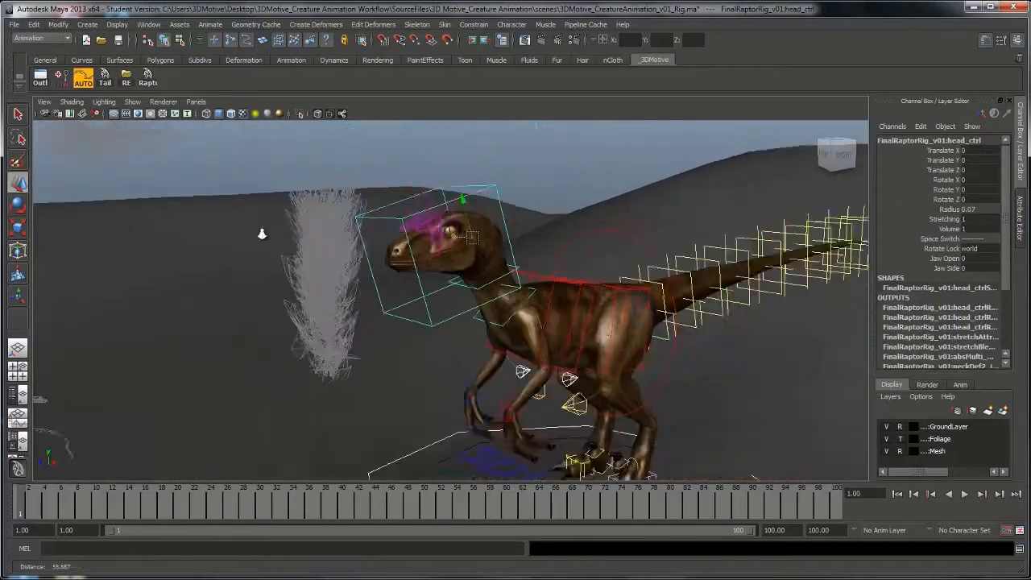
pyautogui.keyDown('alt'); pyautogui.moveTo(262, 234); pyautogui.dragTo(412, 305); pyautogui.keyUp('alt')
# Open the RoughThumbnail sketches in Windows Photo Viewer, enlarge the window to study the four poses, and return to Maya
pyautogui.click(295, 578)
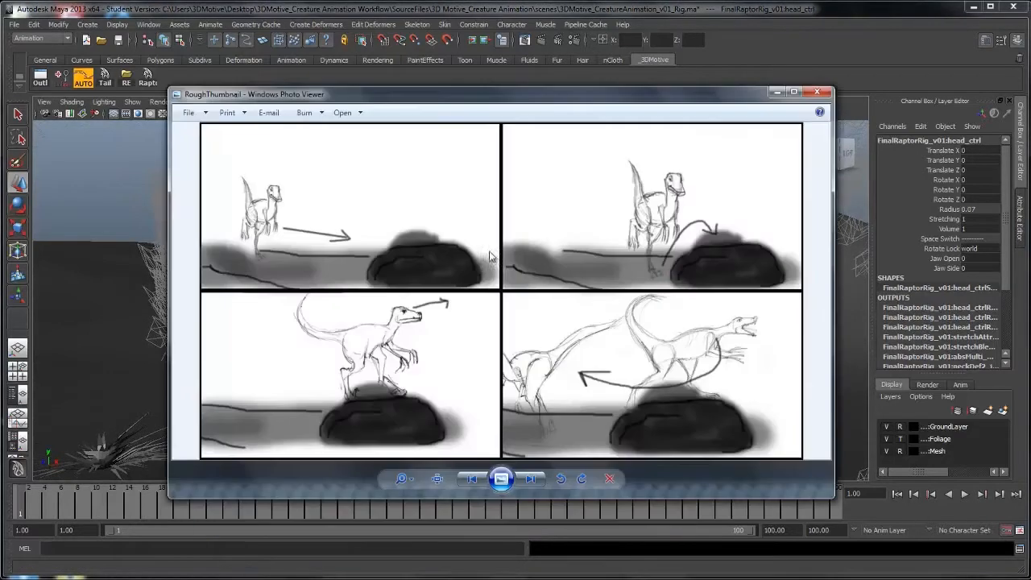
pyautogui.moveTo(508, 104); pyautogui.dragTo(494, 83)
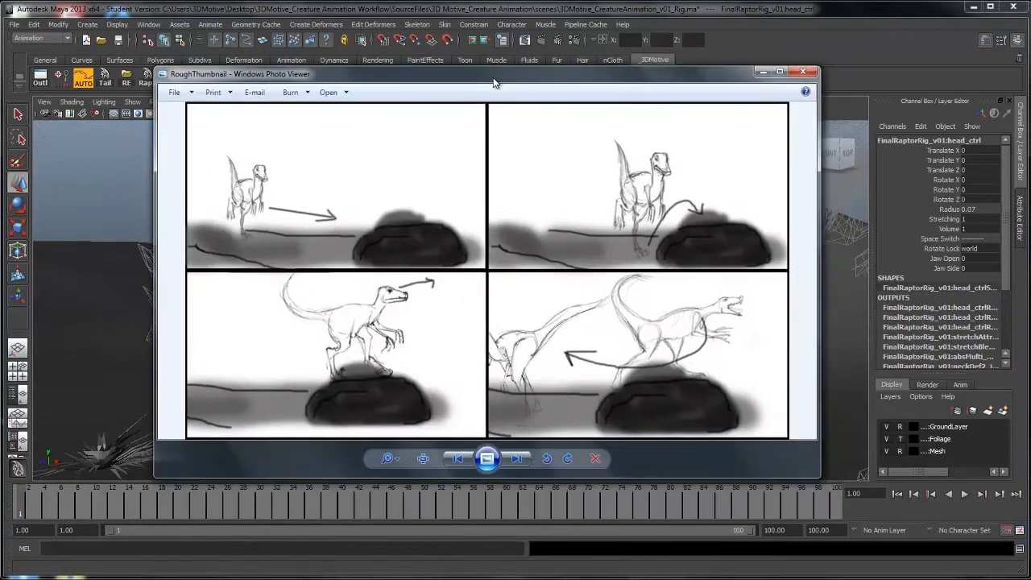
pyautogui.moveTo(811, 475); pyautogui.dragTo(877, 509)
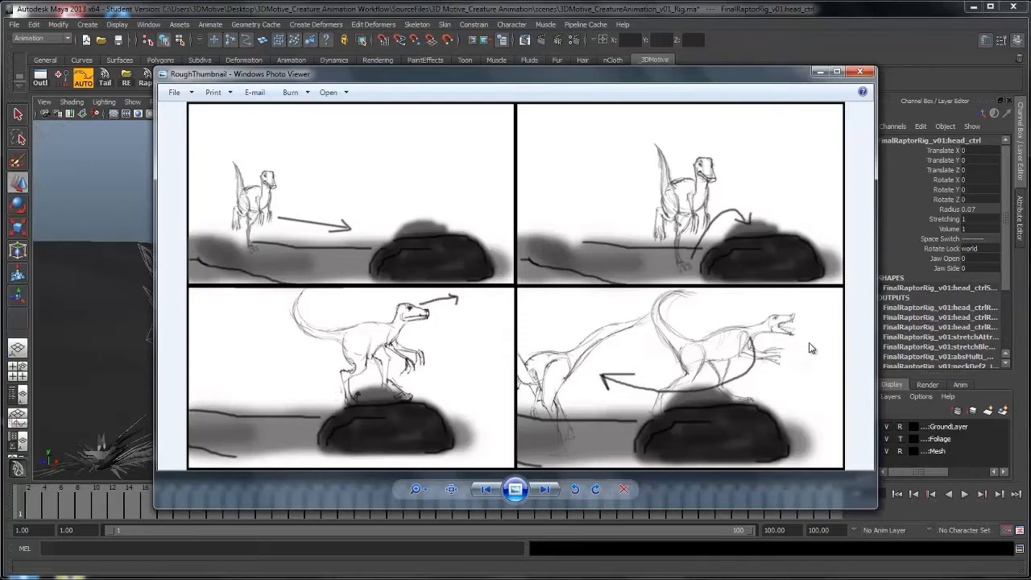
pyautogui.scroll(4, 746, 364)
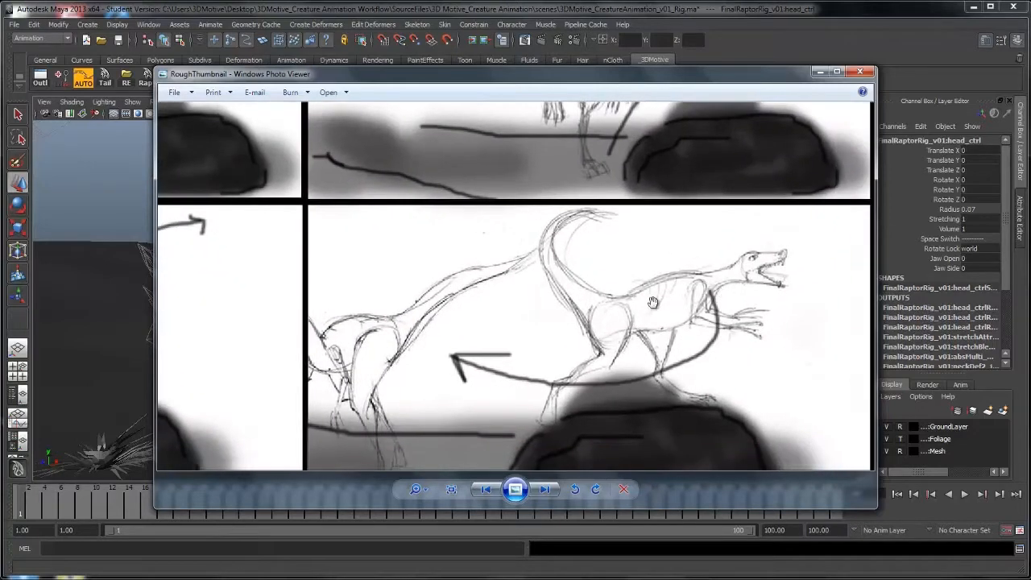
pyautogui.scroll(-5, 419, 364)
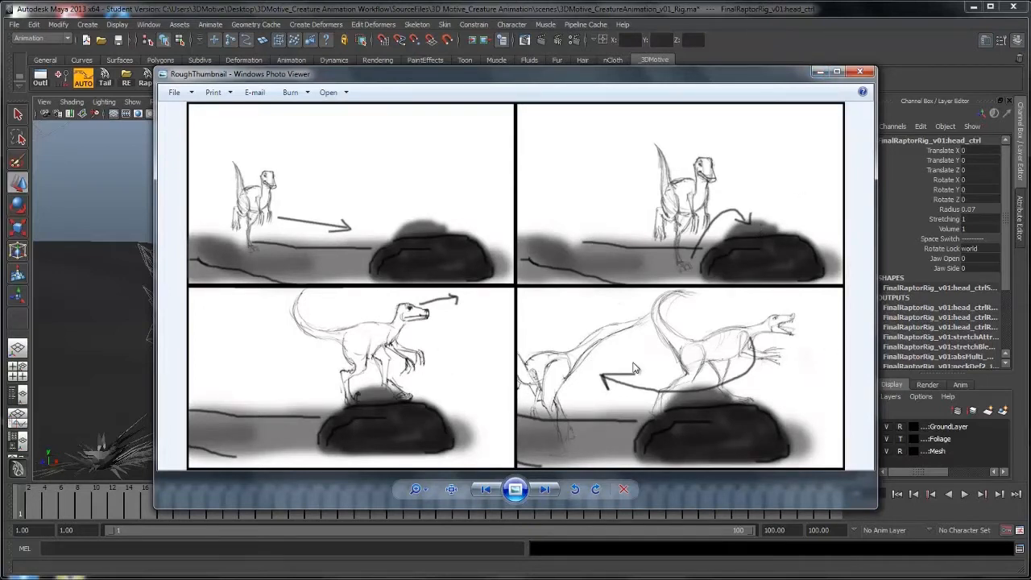
pyautogui.click(820, 72)
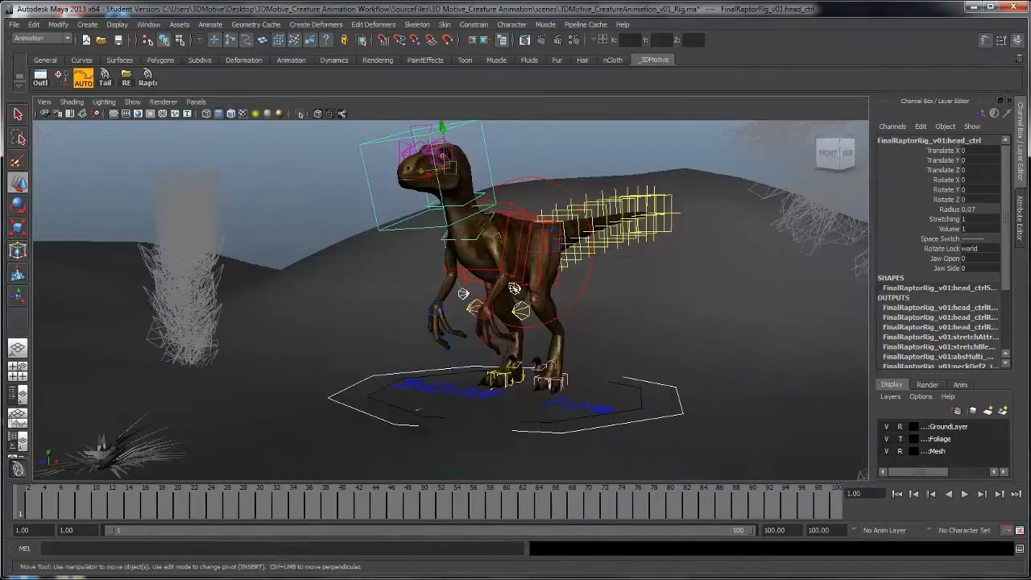
# Select the raptor's root control around its hips
pyautogui.keyDown('alt'); pyautogui.moveTo(447, 282); pyautogui.dragTo(472, 281); pyautogui.keyUp('alt')
pyautogui.keyDown('alt'); pyautogui.moveTo(472, 281); pyautogui.dragTo(427, 290, button='right'); pyautogui.keyUp('alt')
pyautogui.keyDown('alt'); pyautogui.moveTo(426, 290); pyautogui.dragTo(431, 297); pyautogui.keyUp('alt')
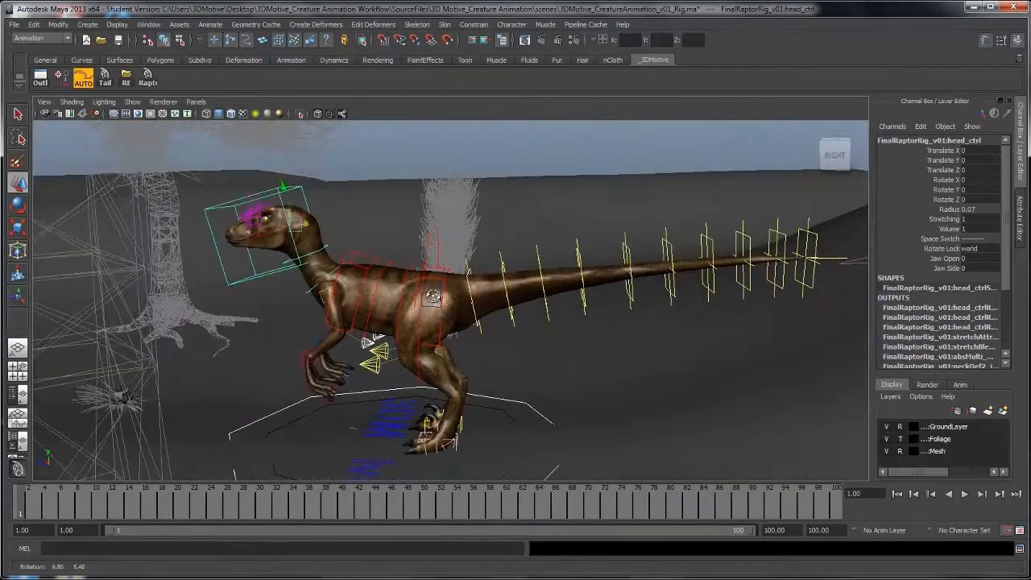
pyautogui.click(429, 252)
pyautogui.keyDown('alt'); pyautogui.moveTo(431, 254); pyautogui.dragTo(562, 254); pyautogui.keyUp('alt')
pyautogui.hotkey('ctrl', 'z')
pyautogui.keyDown('alt'); pyautogui.moveTo(557, 317); pyautogui.dragTo(560, 295, button='middle'); pyautogui.keyUp('alt')
pyautogui.keyDown('alt'); pyautogui.moveTo(560, 295); pyautogui.dragTo(617, 348, button='right'); pyautogui.keyUp('alt')
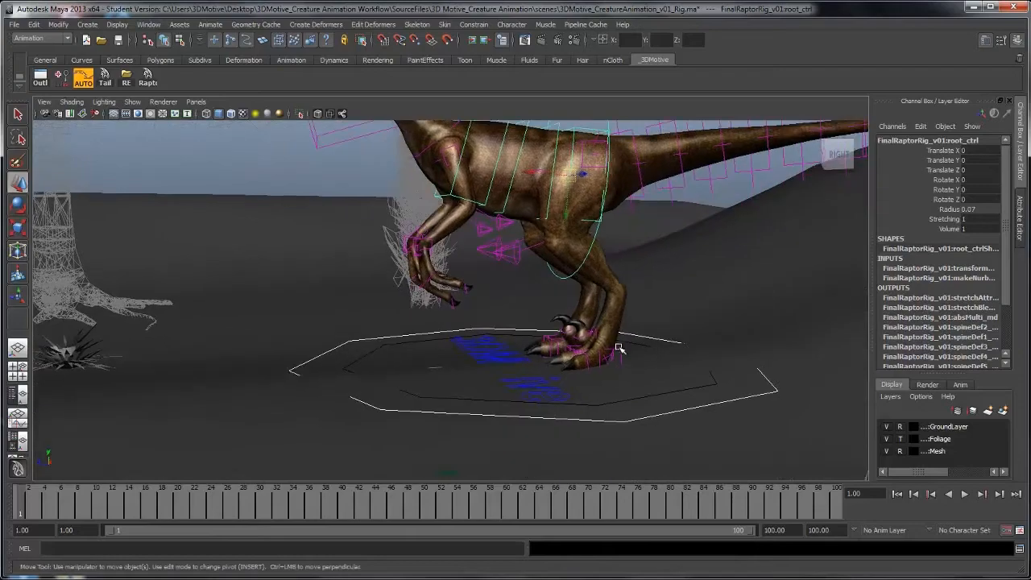
# Add both foot controls to the root selection and set a key on all three at frame 1
pyautogui.click(620, 352)
pyautogui.keyDown('alt'); pyautogui.moveTo(620, 352); pyautogui.dragTo(528, 411); pyautogui.keyUp('alt')
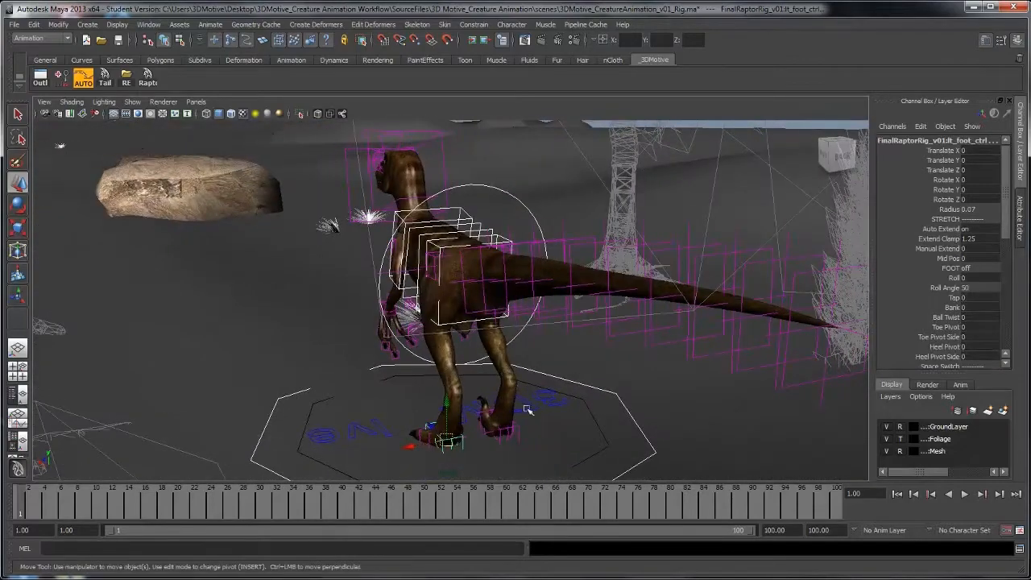
pyautogui.keyDown('alt'); pyautogui.moveTo(477, 449); pyautogui.dragTo(524, 426); pyautogui.keyUp('alt')
pyautogui.moveTo(462, 394); pyautogui.dragTo(352, 347)
pyautogui.hotkey('ctrl', 'z')
pyautogui.keyDown('alt'); pyautogui.moveTo(353, 347); pyautogui.dragTo(341, 334, button='right'); pyautogui.keyUp('alt')
pyautogui.keyDown('alt'); pyautogui.moveTo(340, 333); pyautogui.dragTo(414, 349); pyautogui.keyUp('alt')
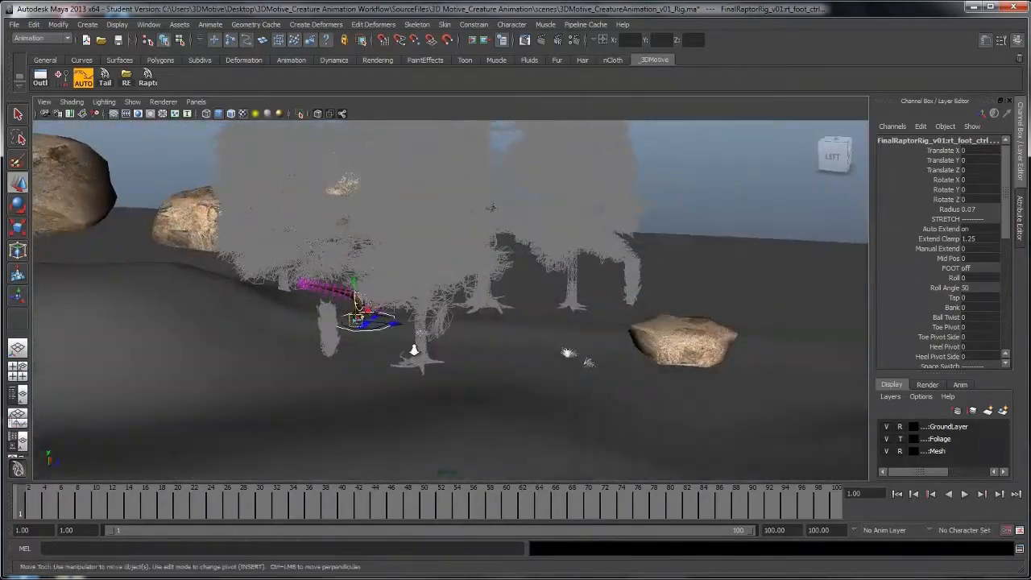
pyautogui.keyDown('alt'); pyautogui.moveTo(414, 349); pyautogui.dragTo(555, 376, button='right'); pyautogui.keyUp('alt')
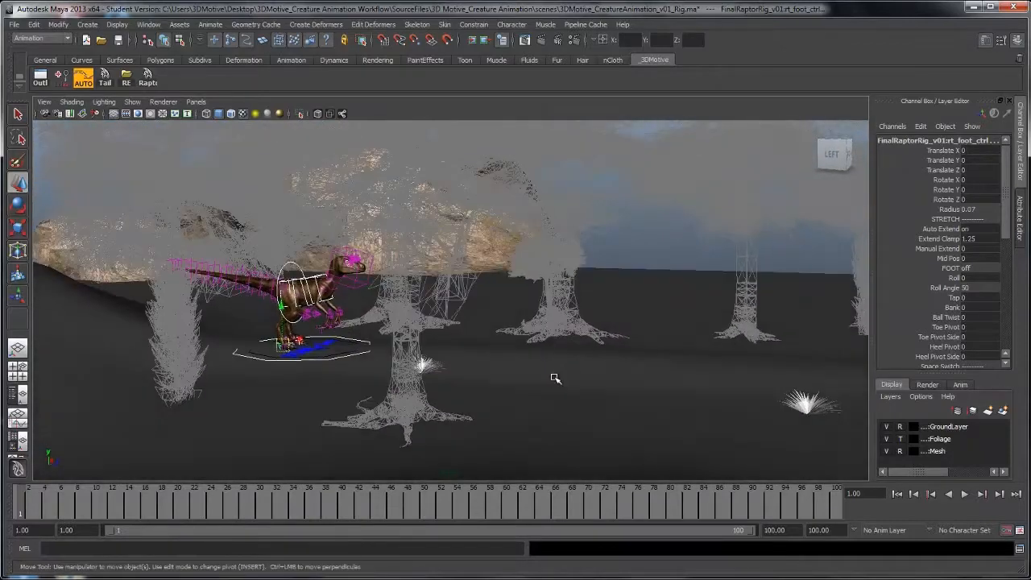
pyautogui.press('s')
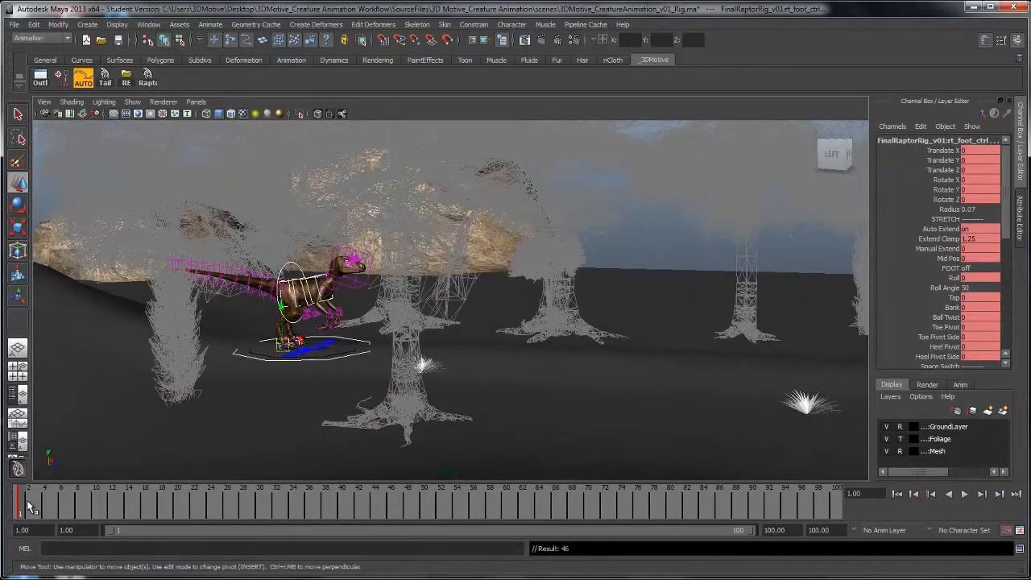
# At frame 50, move the root and foot controls forward to about Translate Z 458.8, just short of the big rock
pyautogui.hotkey('alt', 'v')
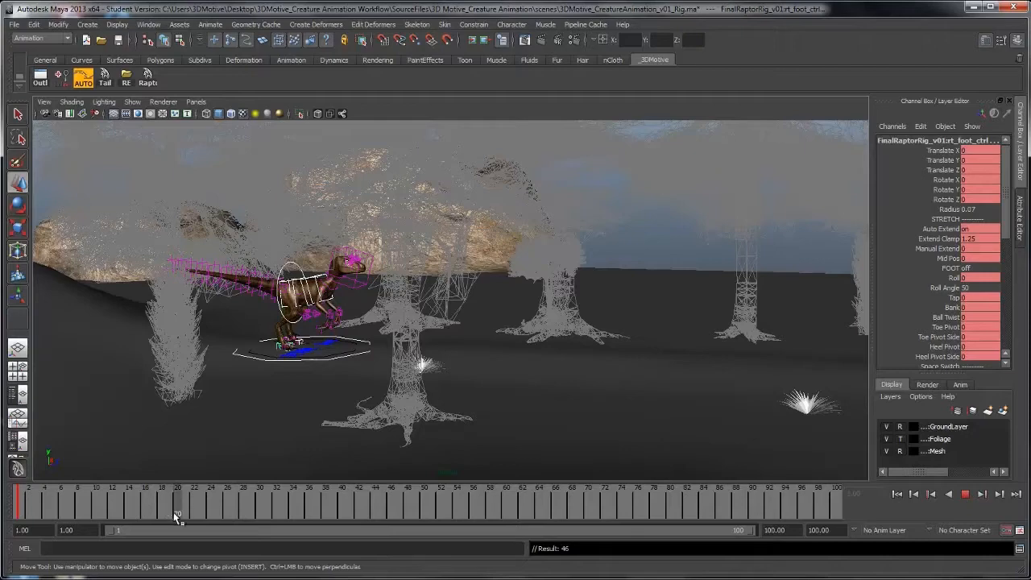
pyautogui.moveTo(178, 515); pyautogui.dragTo(401, 513)
pyautogui.keyDown('alt'); pyautogui.moveTo(467, 417); pyautogui.dragTo(413, 403); pyautogui.keyUp('alt')
pyautogui.moveTo(335, 353); pyautogui.dragTo(843, 363)
pyautogui.keyDown('alt'); pyautogui.moveTo(843, 363); pyautogui.dragTo(475, 362, button='middle'); pyautogui.keyUp('alt')
pyautogui.keyDown('alt'); pyautogui.moveTo(475, 362); pyautogui.dragTo(662, 368, button='right'); pyautogui.keyUp('alt')
pyautogui.keyDown('alt'); pyautogui.moveTo(662, 368); pyautogui.dragTo(676, 368); pyautogui.keyUp('alt')
pyautogui.moveTo(573, 370); pyautogui.dragTo(501, 370)
pyautogui.keyDown('alt'); pyautogui.moveTo(546, 383); pyautogui.dragTo(562, 376); pyautogui.keyUp('alt')
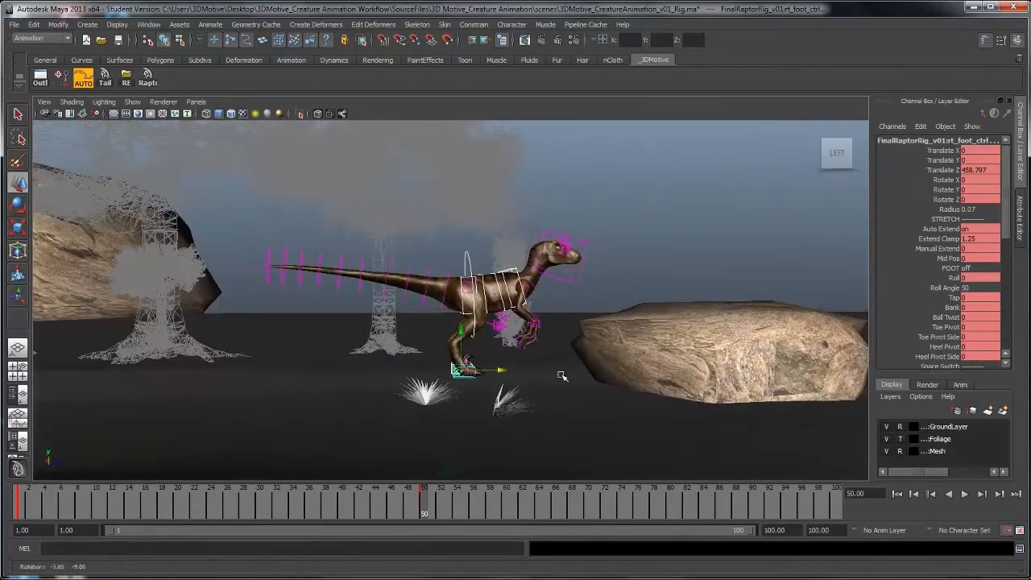
pyautogui.moveTo(641, 286)
pyautogui.keyDown('alt'); pyautogui.mouseDown(button='middle')
pyautogui.moveTo(573, 330)
pyautogui.moveTo(573, 347)
pyautogui.mouseUp(button='middle'); pyautogui.keyUp('alt')
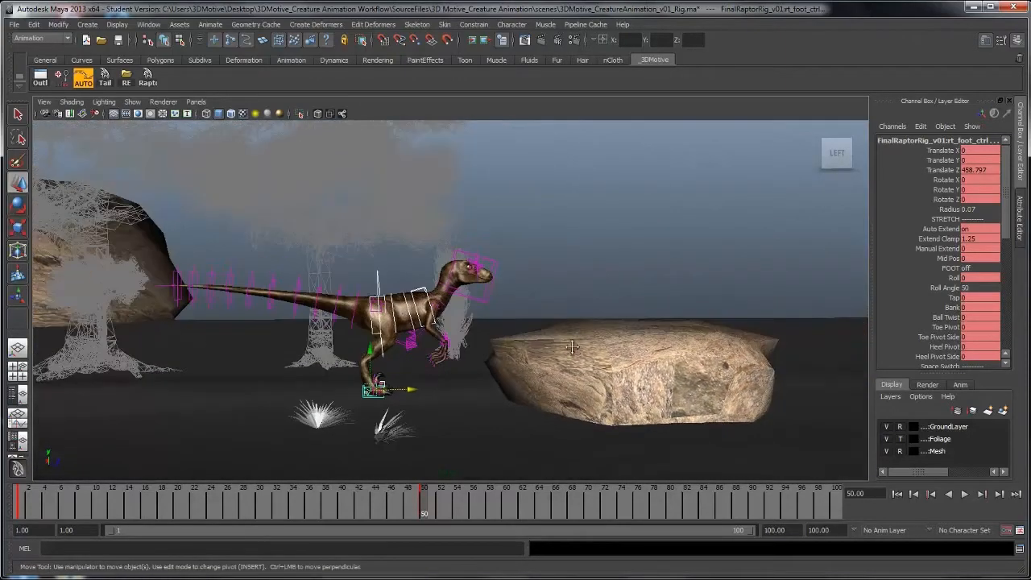
# Compare the raptor's key poses at frames 1 and 50 in the perspective and main camera views
pyautogui.moveTo(413, 513); pyautogui.dragTo(0, 509)
pyautogui.keyDown('alt'); pyautogui.moveTo(386, 372); pyautogui.dragTo(515, 370, button='middle'); pyautogui.keyUp('alt')
pyautogui.keyDown('alt'); pyautogui.moveTo(516, 371); pyautogui.dragTo(359, 368); pyautogui.keyUp('alt')
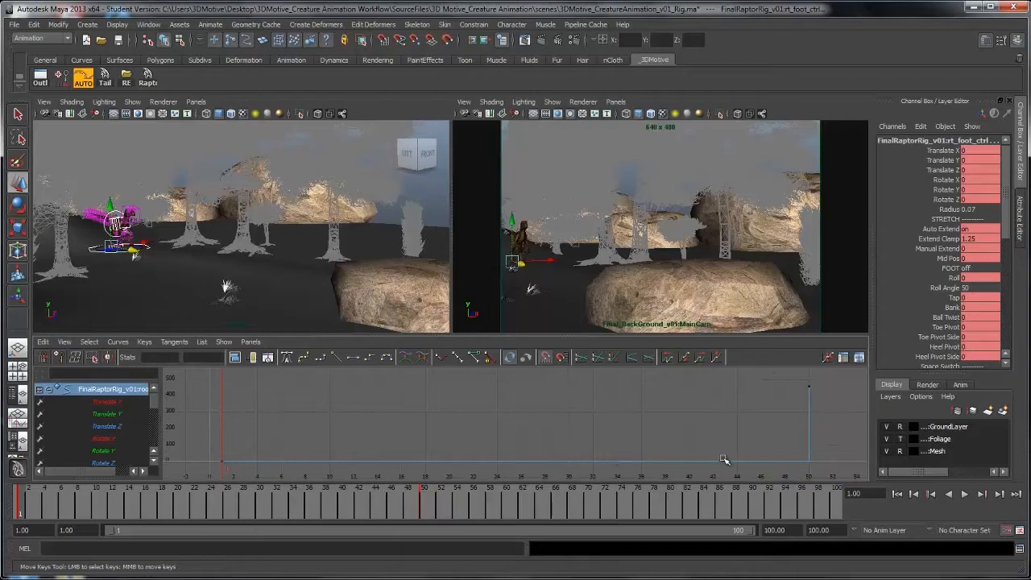
pyautogui.press('.')
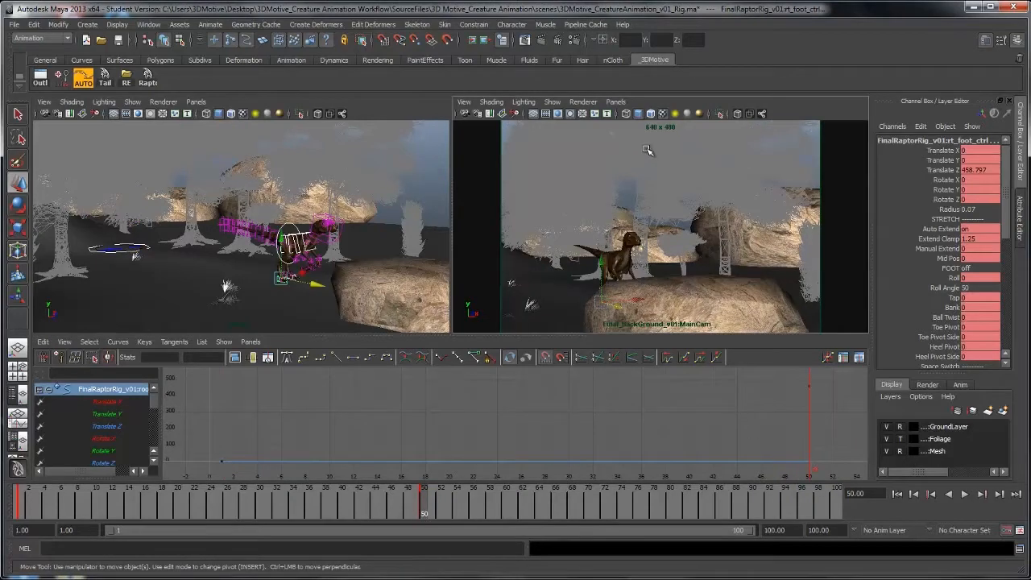
pyautogui.press(',')
pyautogui.press('.')
# Key the head control and rotate it at frame 50 to about X 6.5, Y 26.8, Z 22.6
pyautogui.press('space')
pyautogui.scroll(3, 620, 256)
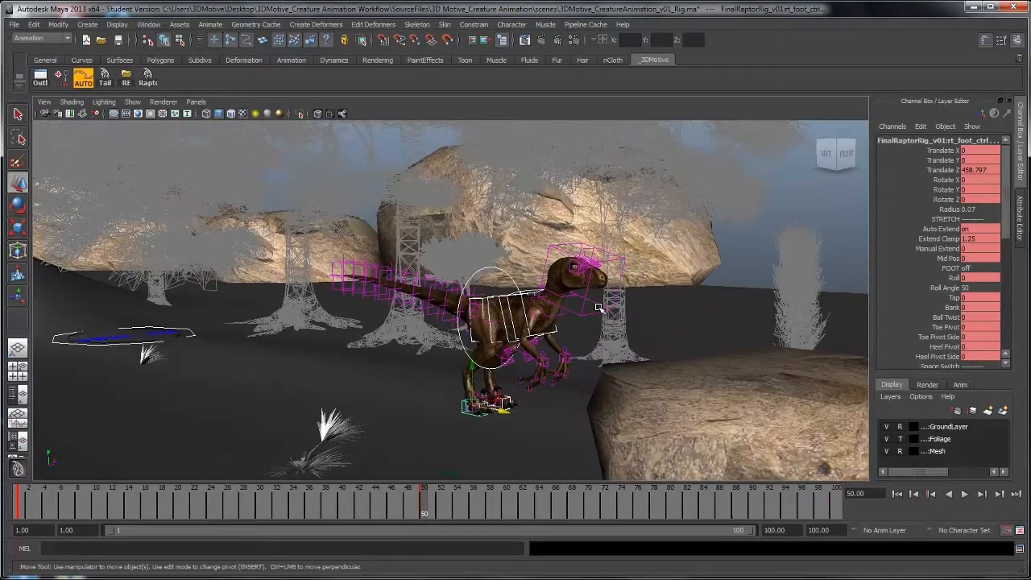
pyautogui.click(620, 256)
pyautogui.press('e')
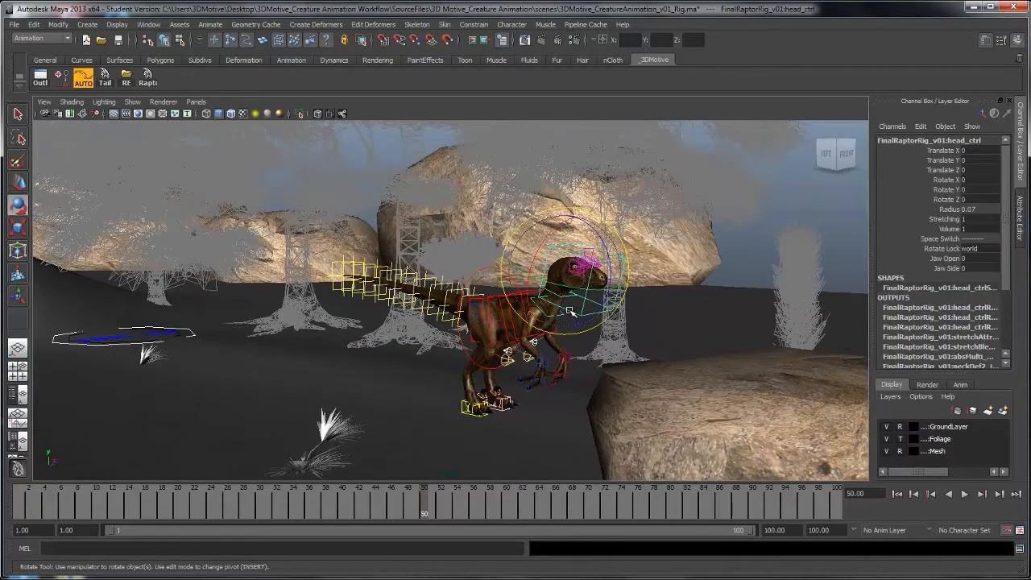
pyautogui.press('s')
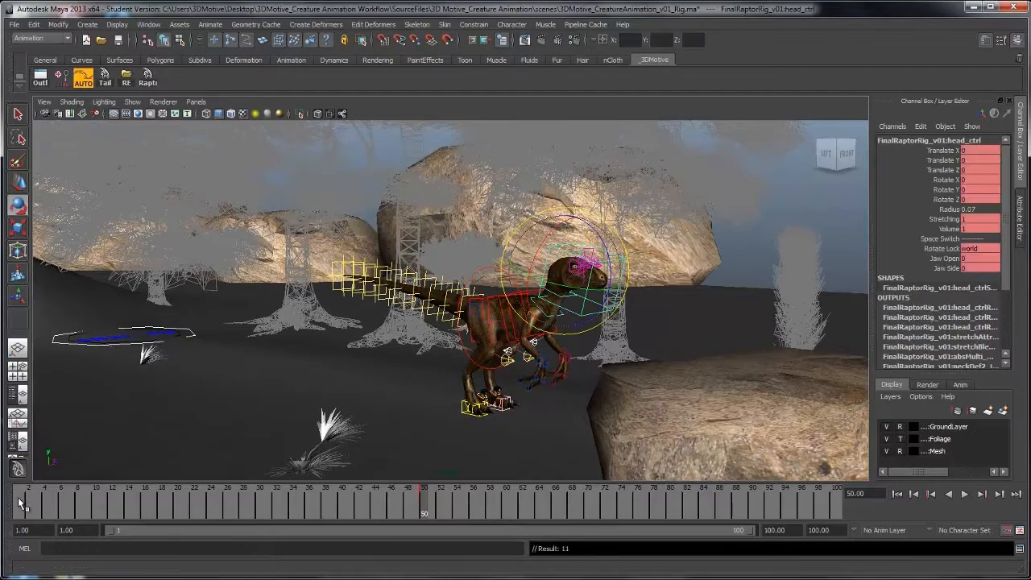
pyautogui.click(19, 507)
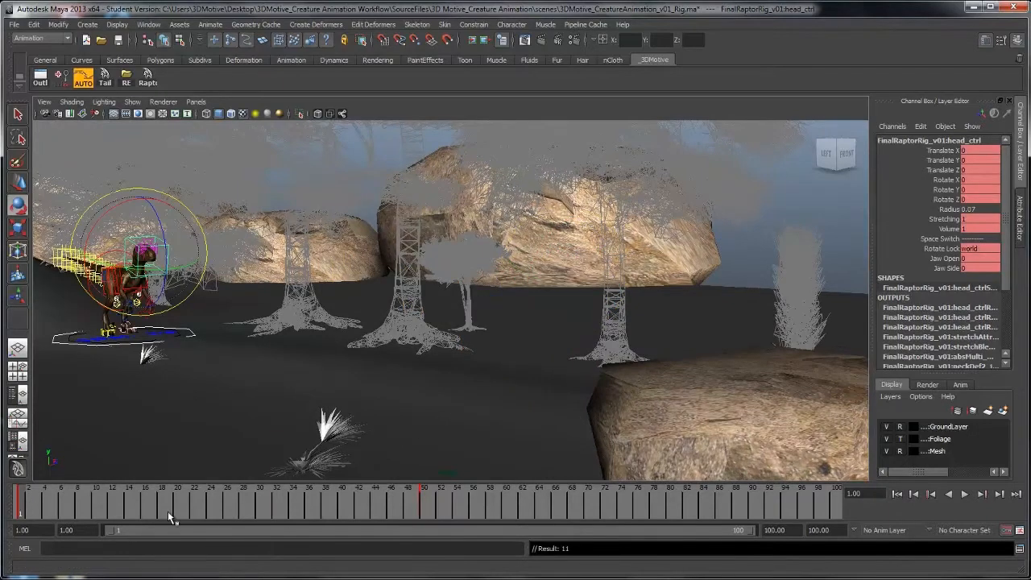
pyautogui.click(424, 508)
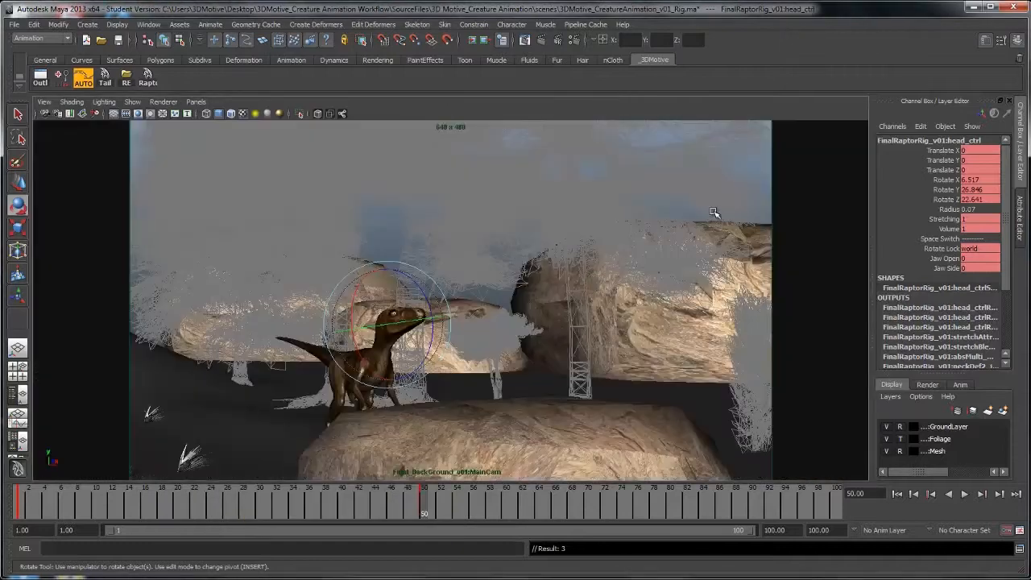
# Rotate the chest control at frame 50 to about X 1.4, Y -21.1, Z 2.0, and flip between the key poses
pyautogui.click(387, 349)
pyautogui.moveTo(383, 325); pyautogui.dragTo(411, 326)
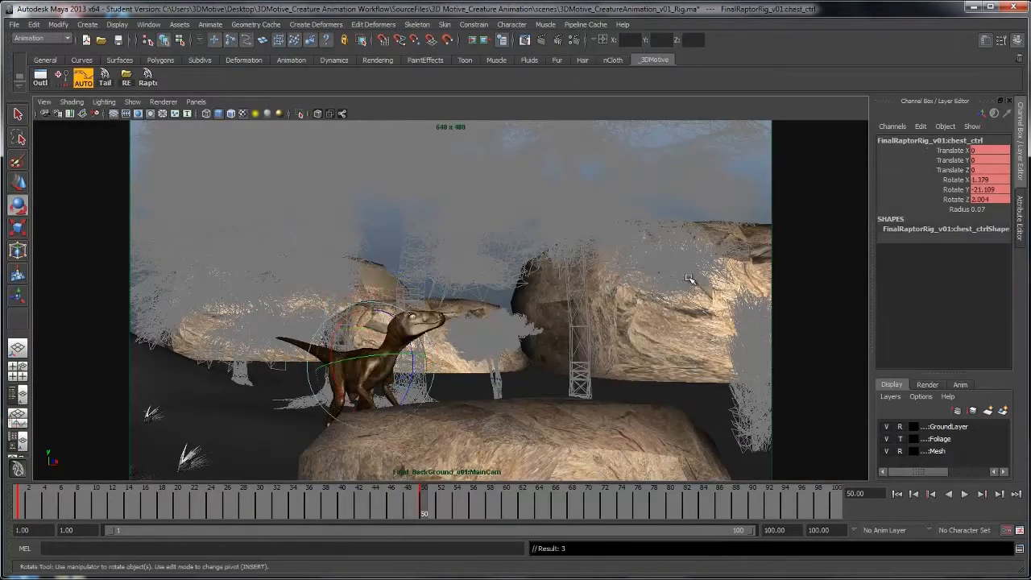
pyautogui.press(',')
pyautogui.press('.')
pyautogui.press('.')
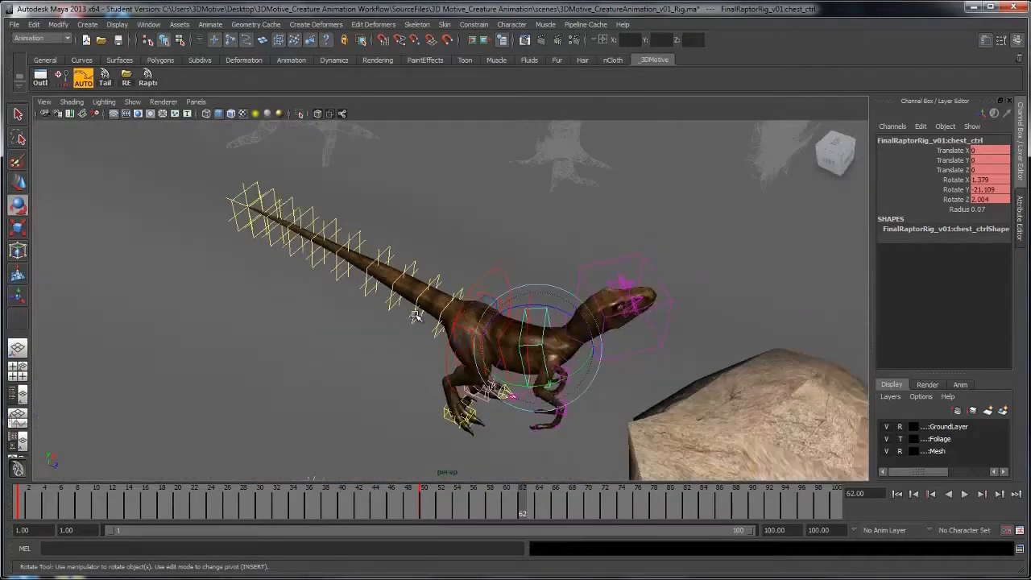
# At frame 62, move the root and both foot controls onto the top of the rock, to about Translate Y 39.8 and Z 598.7
pyautogui.keyDown('alt'); pyautogui.moveTo(516, 306); pyautogui.dragTo(588, 330); pyautogui.keyUp('alt')
pyautogui.keyDown('alt'); pyautogui.moveTo(588, 330); pyautogui.dragTo(598, 341, button='right'); pyautogui.keyUp('alt')
pyautogui.press('w')
pyautogui.click(492, 224)
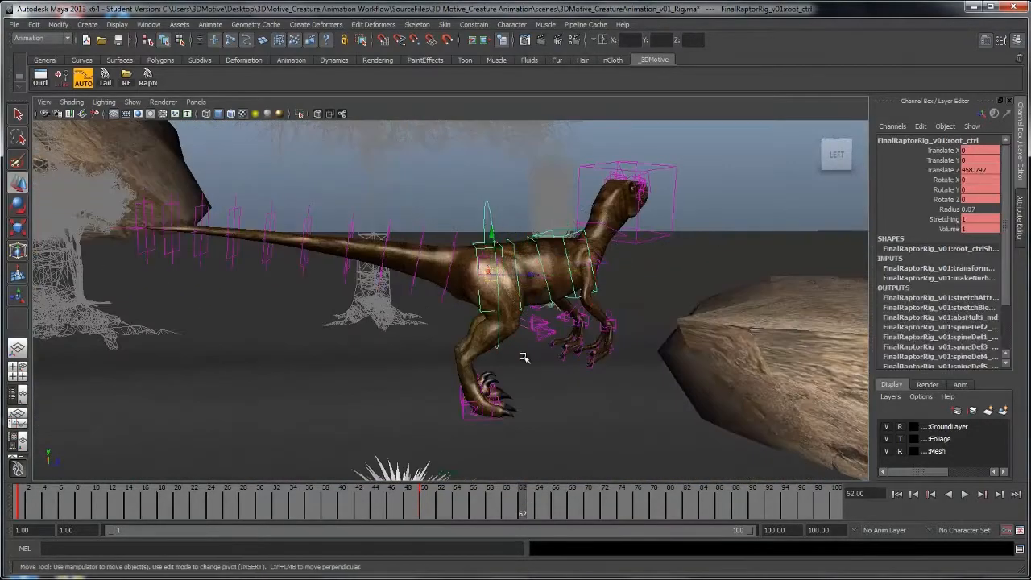
pyautogui.keyDown('alt'); pyautogui.moveTo(525, 360); pyautogui.dragTo(527, 338, button='middle'); pyautogui.keyUp('alt')
pyautogui.click(472, 394)
pyautogui.keyDown('alt'); pyautogui.moveTo(472, 395); pyautogui.dragTo(489, 392); pyautogui.keyUp('alt')
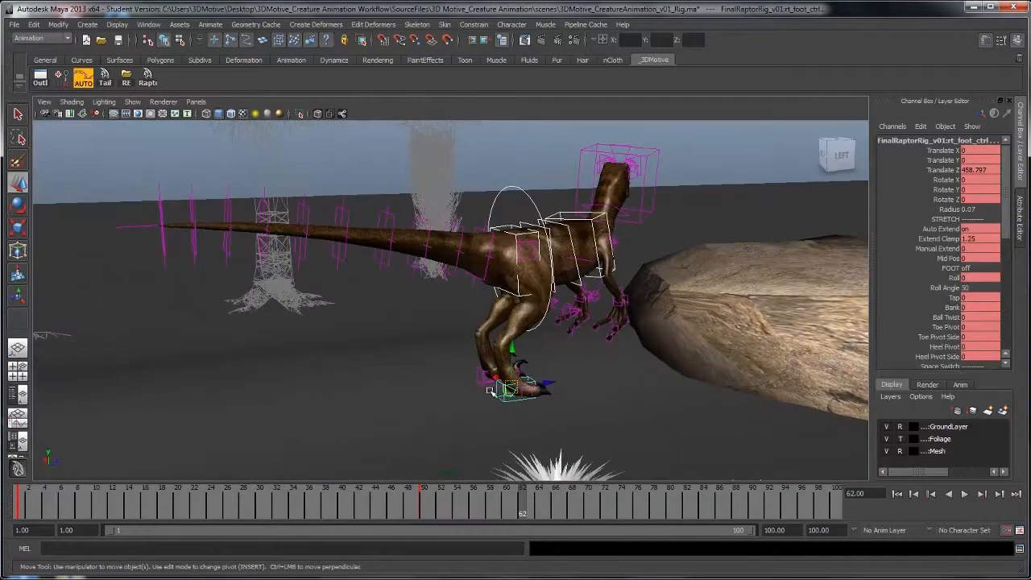
pyautogui.keyDown('shift'); pyautogui.click(482, 385); pyautogui.keyUp('shift')
pyautogui.keyDown('alt'); pyautogui.moveTo(592, 388); pyautogui.dragTo(548, 394, button='right'); pyautogui.keyUp('alt')
pyautogui.keyDown('alt'); pyautogui.moveTo(548, 393); pyautogui.dragTo(528, 391); pyautogui.keyUp('alt')
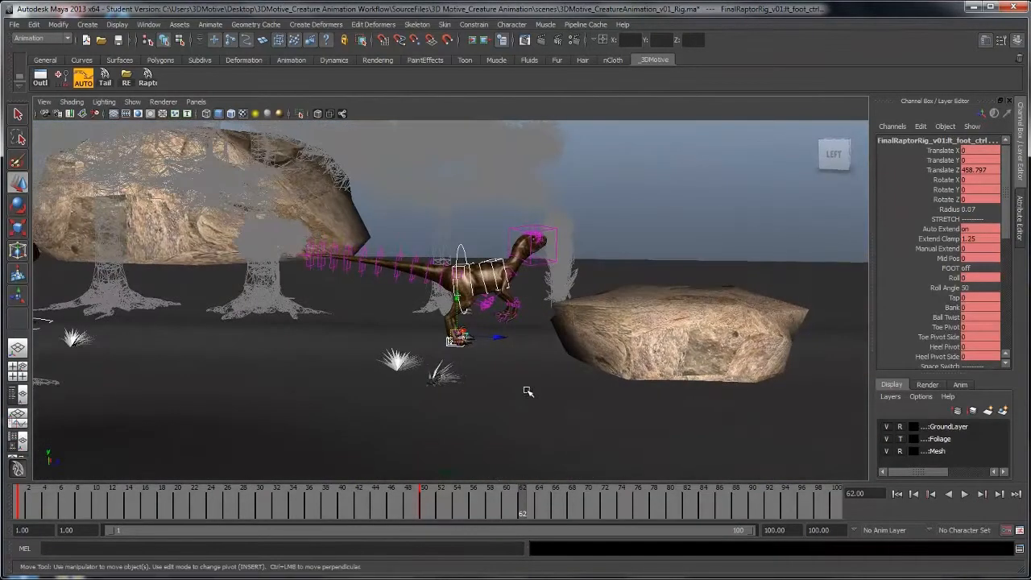
pyautogui.moveTo(501, 338); pyautogui.dragTo(650, 348)
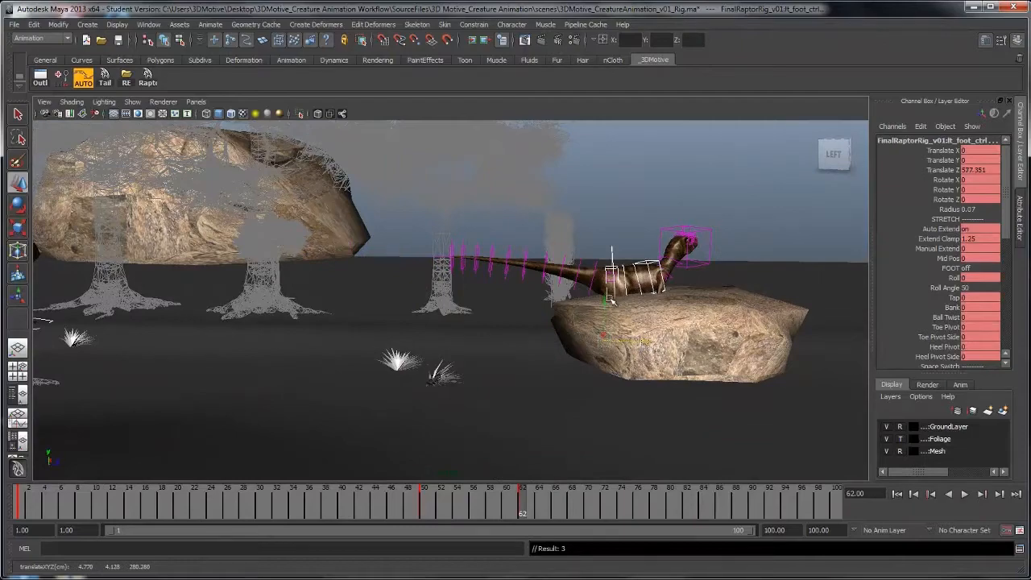
pyautogui.moveTo(604, 260); pyautogui.dragTo(606, 249)
pyautogui.keyDown('alt'); pyautogui.moveTo(725, 276); pyautogui.dragTo(636, 390); pyautogui.keyUp('alt')
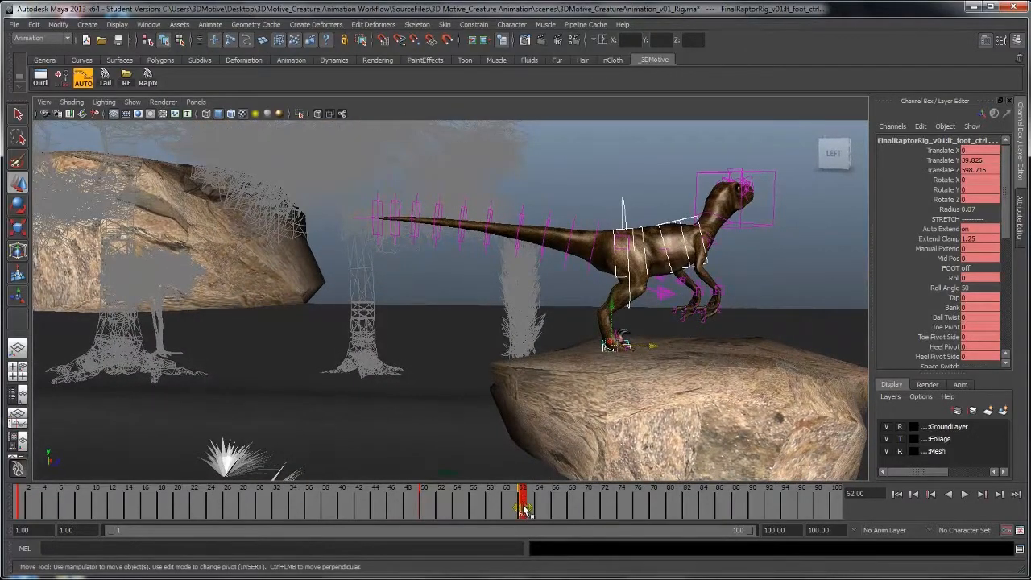
# Retime the rock-landing keys of the root and foot controls from frame 62 to frame 65
pyautogui.moveTo(523, 503); pyautogui.dragTo(549, 510)
pyautogui.moveTo(643, 306)
pyautogui.keyDown('alt'); pyautogui.mouseDown(button='middle')
pyautogui.moveTo(583, 324)
pyautogui.moveTo(586, 334)
pyautogui.mouseUp(button='middle'); pyautogui.keyUp('alt')
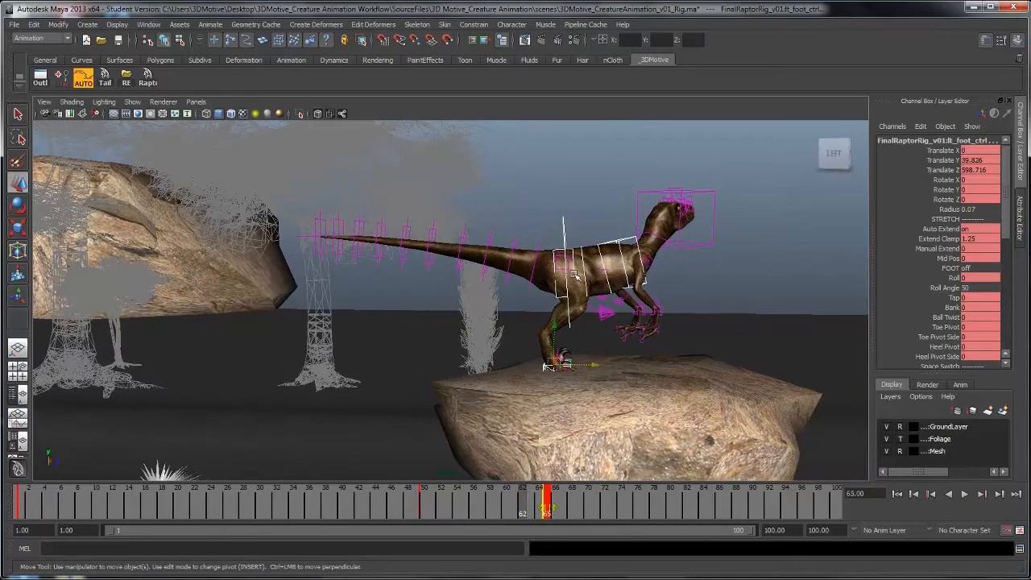
pyautogui.keyDown('alt'); pyautogui.moveTo(574, 275); pyautogui.dragTo(509, 283, button='middle'); pyautogui.keyUp('alt')
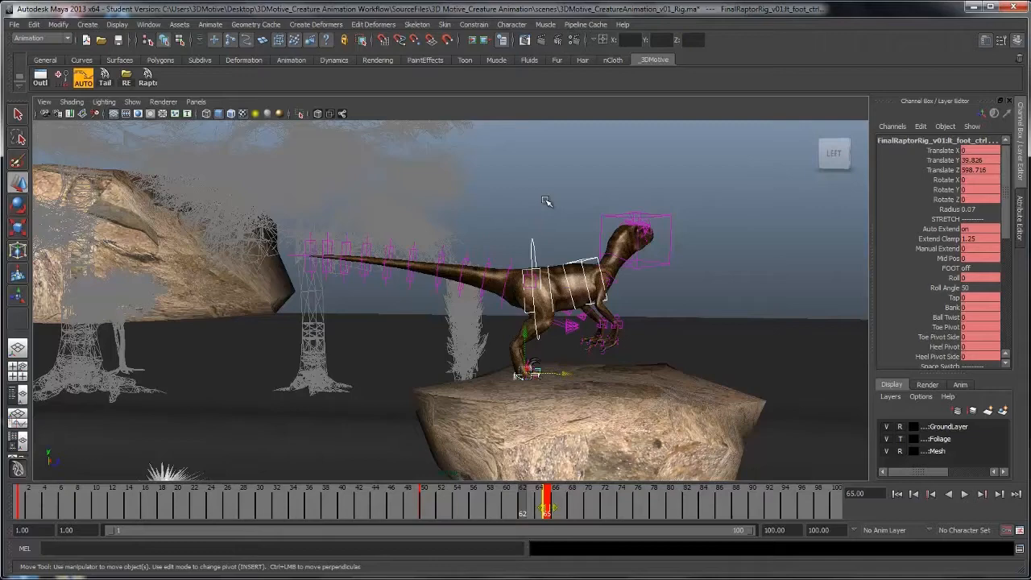
# Try to create a quick select set named Raptor from all of the raptor's rig controls
pyautogui.click(546, 201)
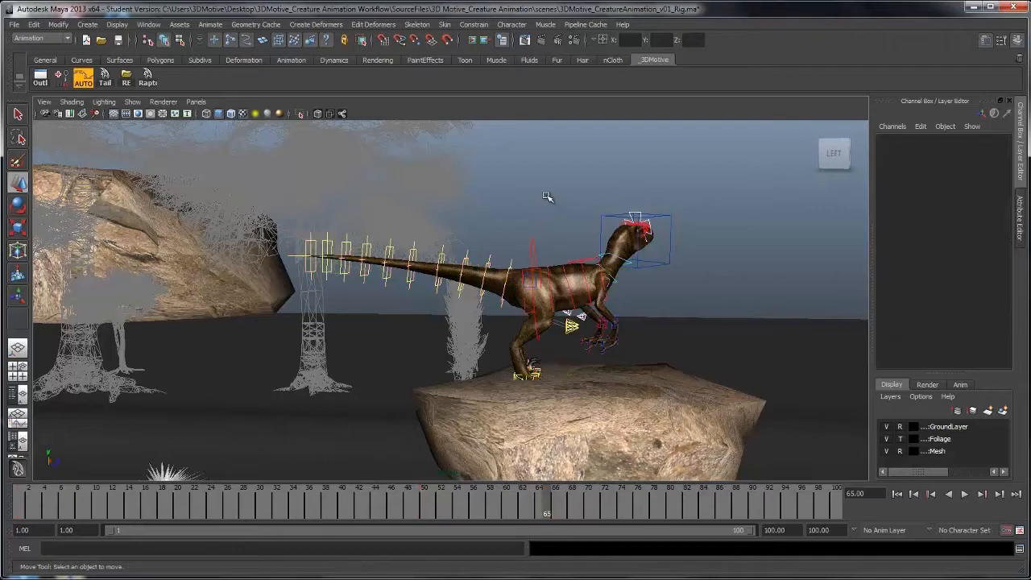
pyautogui.moveTo(248, 161); pyautogui.dragTo(714, 387)
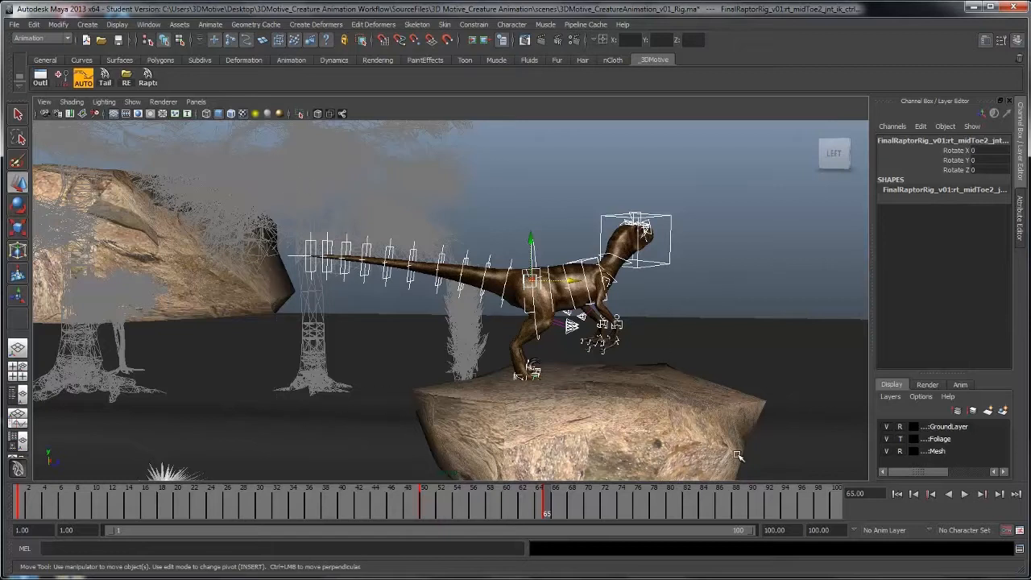
pyautogui.click(87, 24)
pyautogui.moveTo(123, 269)
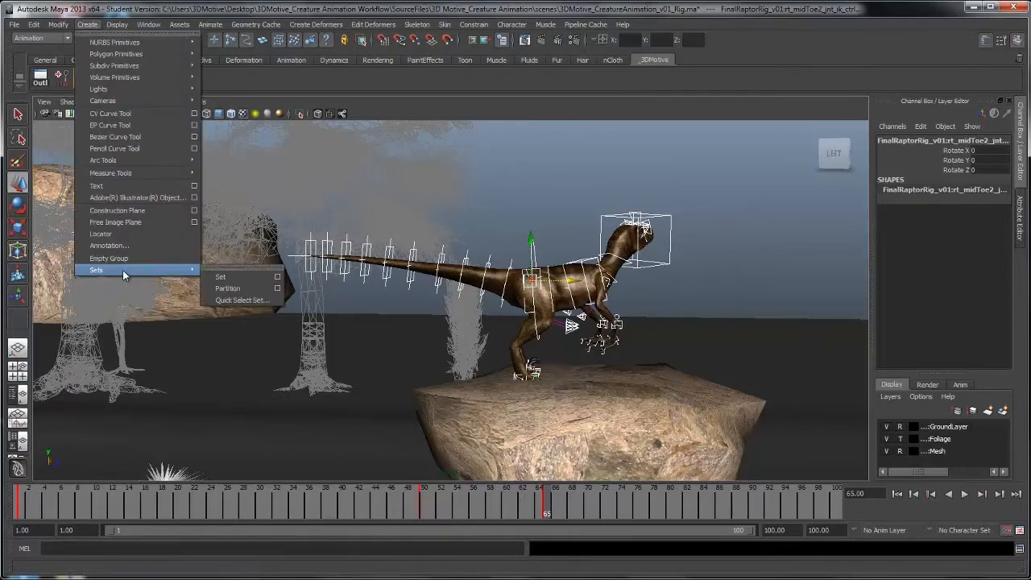
pyautogui.click(236, 300)
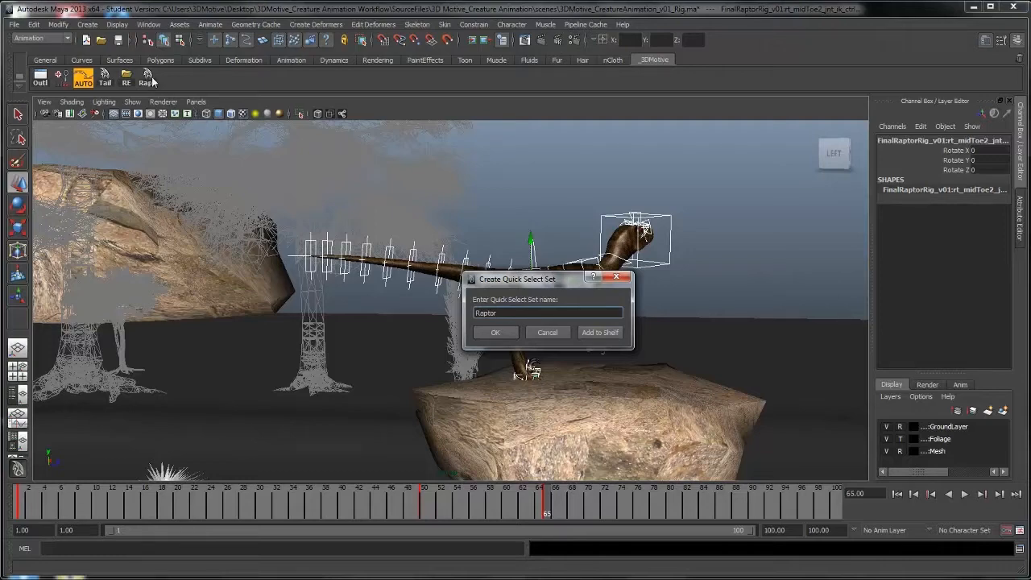
pyautogui.click(617, 280)
pyautogui.click(532, 175)
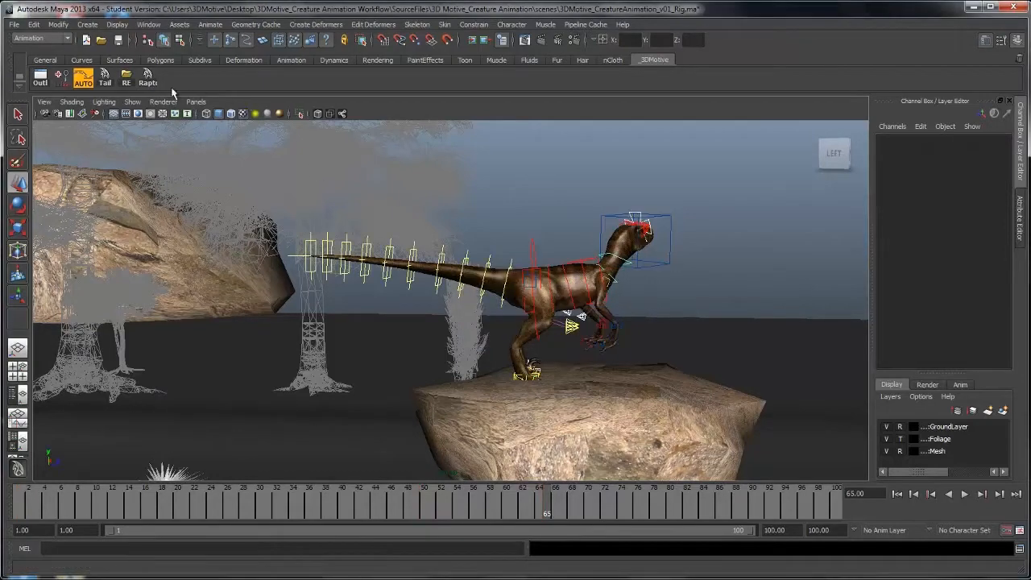
# Select all raptor controls with the saved Raptor set, key them at frame 65, and check the keys on individual tail, spine and head controls
pyautogui.click(148, 78)
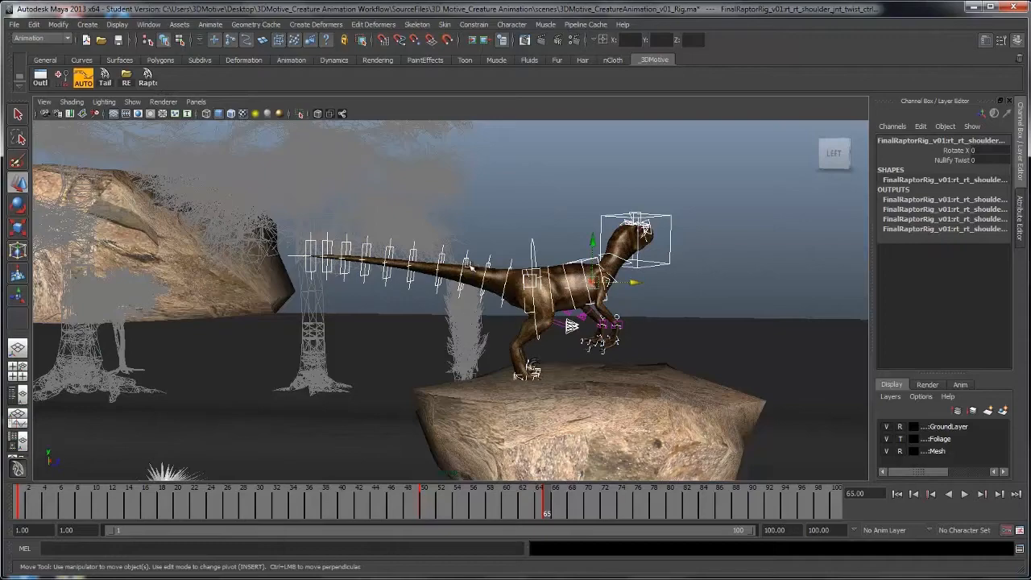
pyautogui.moveTo(604, 333)
pyautogui.keyDown('alt'); pyautogui.mouseDown()
pyautogui.moveTo(483, 363)
pyautogui.moveTo(599, 350)
pyautogui.mouseUp(); pyautogui.keyUp('alt')
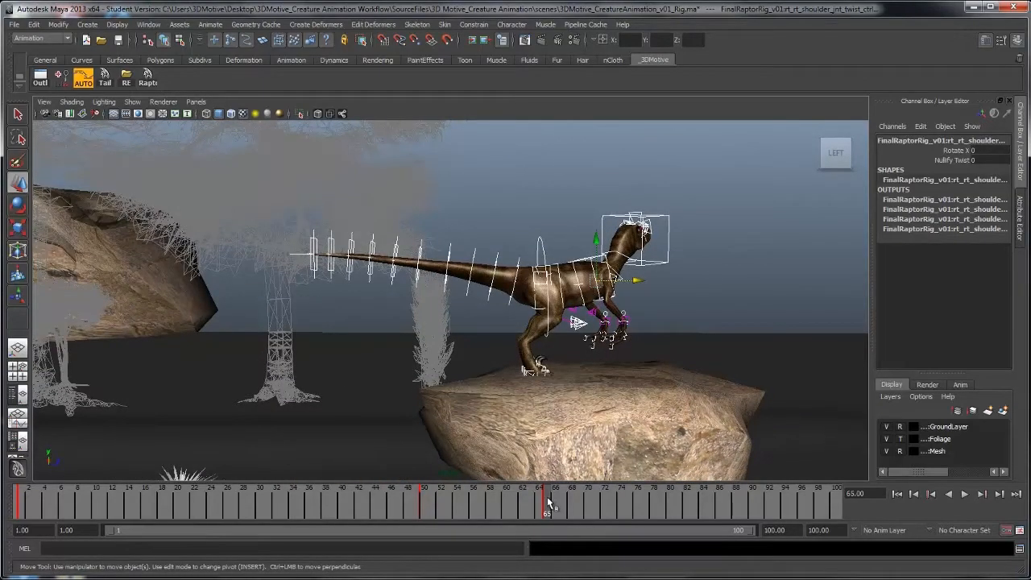
pyautogui.click(544, 242)
pyautogui.click(514, 273)
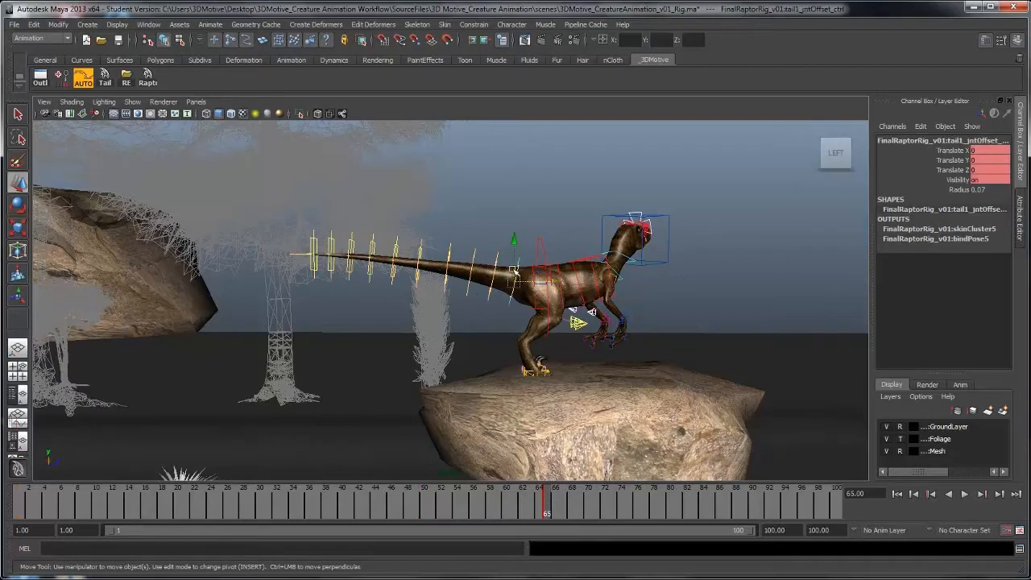
pyautogui.click(565, 266)
pyautogui.click(597, 258)
pyautogui.click(630, 229)
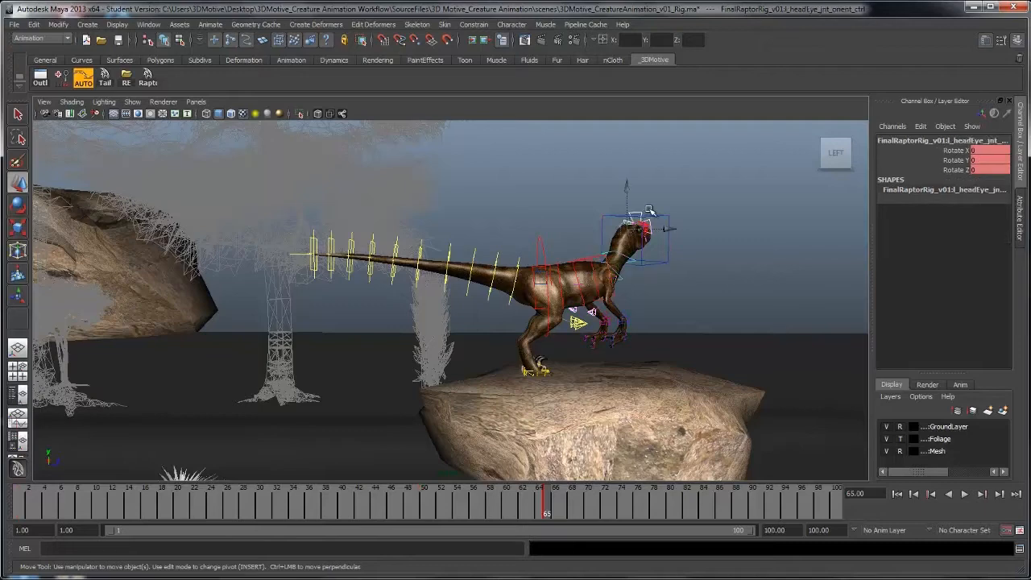
pyautogui.click(697, 272)
# Select the whole Raptor set and key all its controls on the poses at frames 50 and 1
pyautogui.click(148, 80)
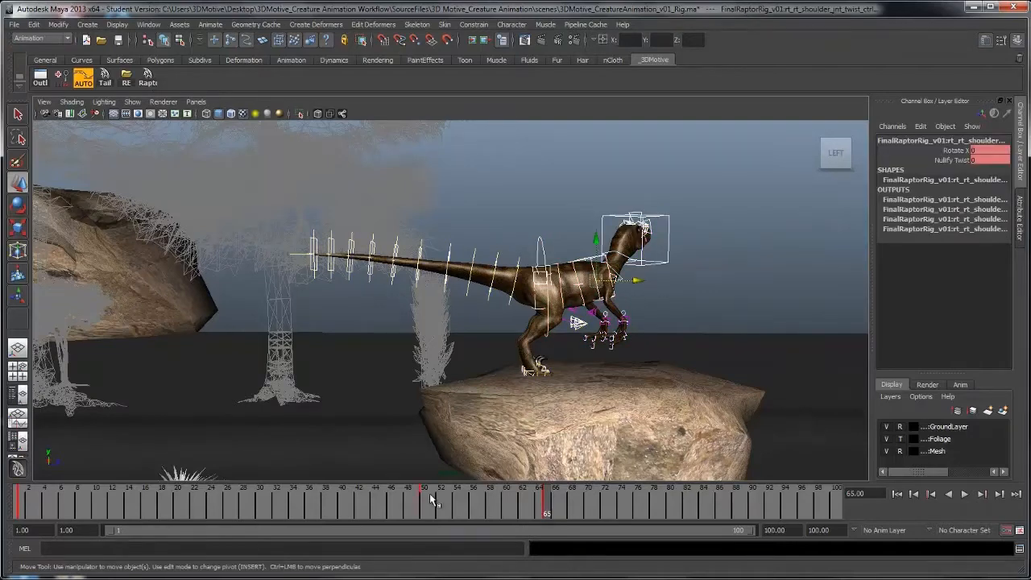
pyautogui.click(425, 501)
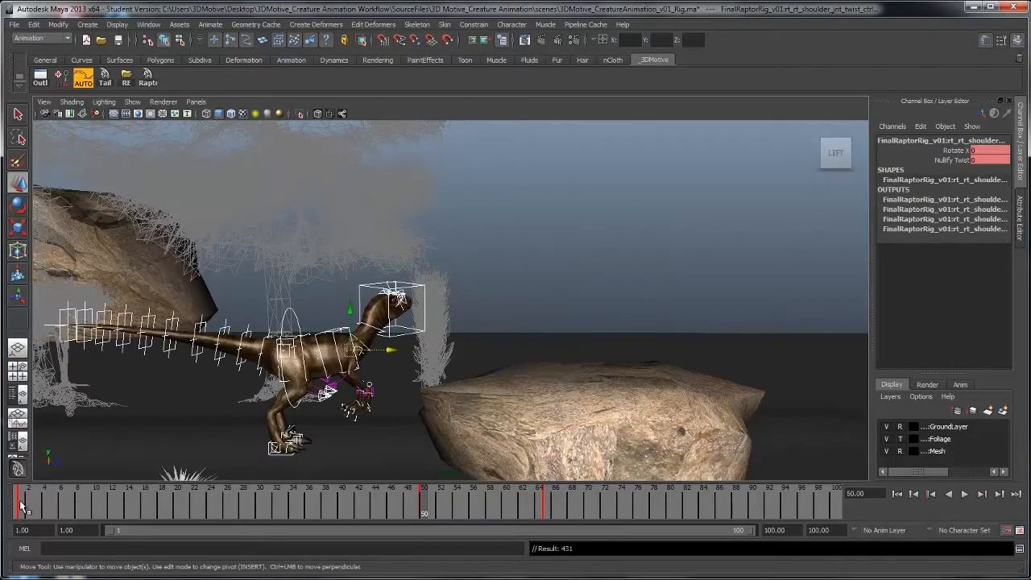
pyautogui.moveTo(22, 506); pyautogui.dragTo(546, 508)
# At frame 65, rotate the root control to turn the body and rotate the head control to about X 3.1, Y 33.5, Z 23.7
pyautogui.keyDown('alt'); pyautogui.moveTo(475, 364); pyautogui.dragTo(525, 359); pyautogui.keyUp('alt')
pyautogui.click(520, 243)
pyautogui.keyDown('alt'); pyautogui.moveTo(520, 243); pyautogui.dragTo(556, 331); pyautogui.keyUp('alt')
pyautogui.press('e')
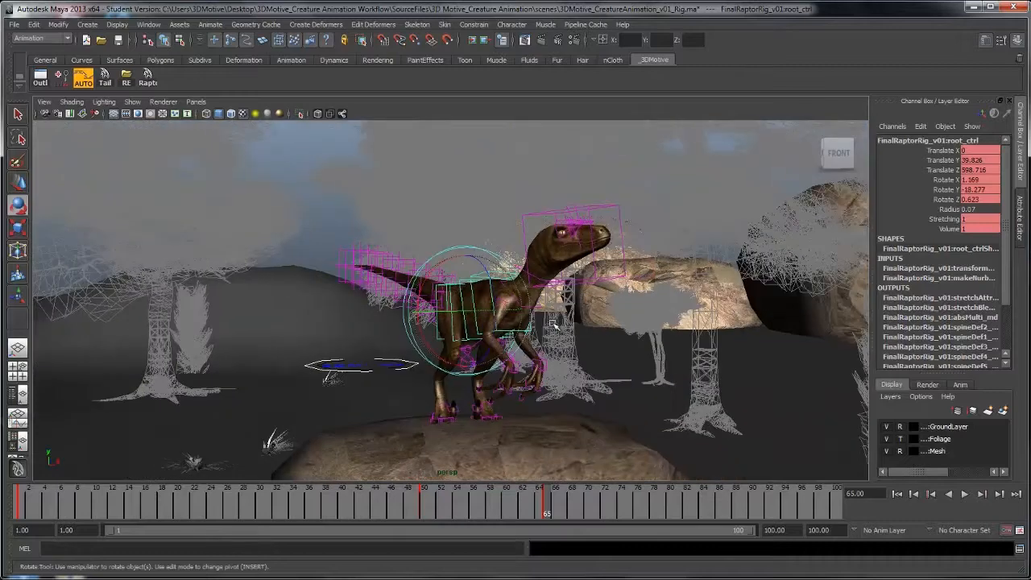
pyautogui.click(567, 283)
pyautogui.moveTo(542, 264); pyautogui.dragTo(556, 259)
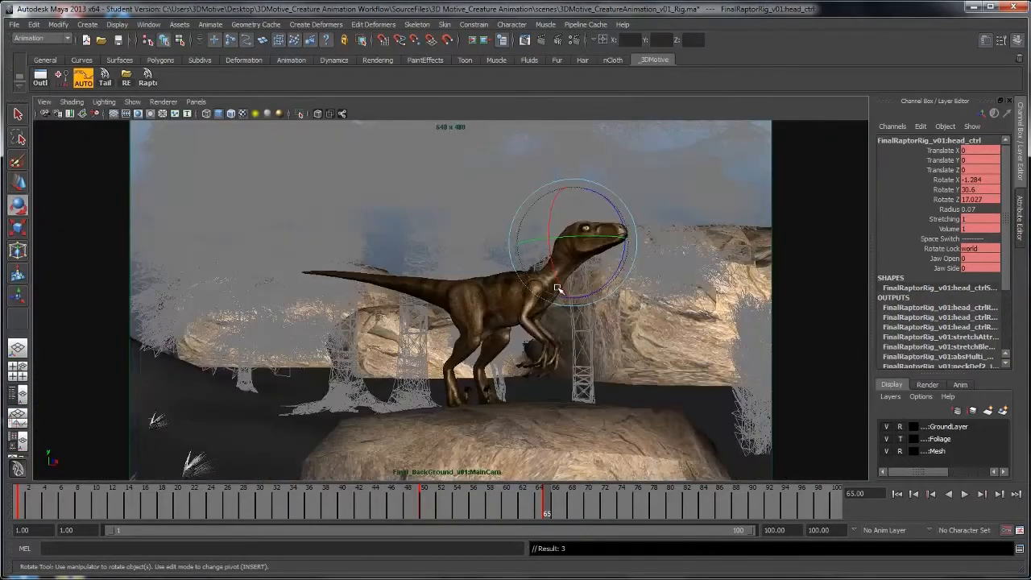
pyautogui.moveTo(575, 256); pyautogui.dragTo(588, 252)
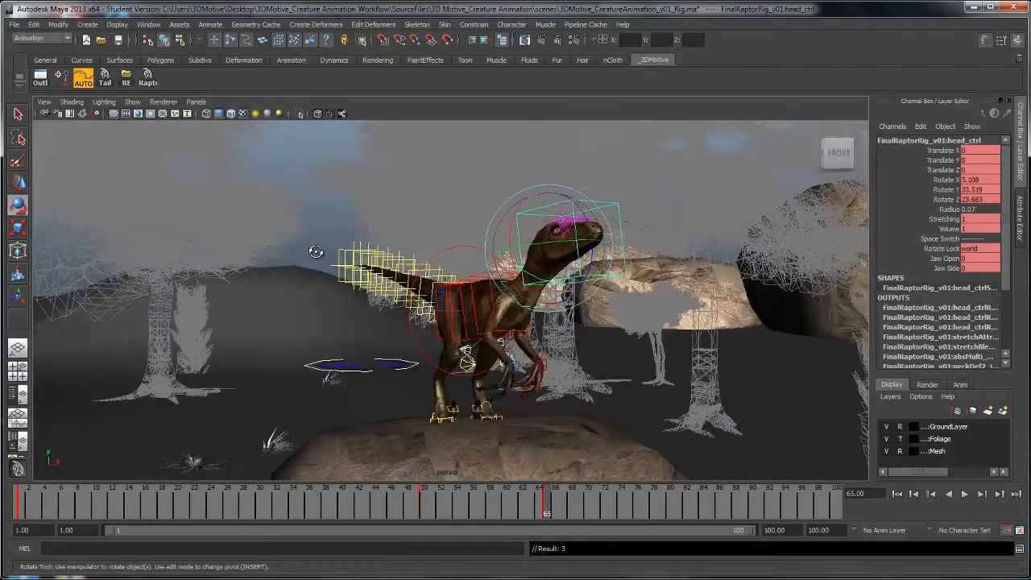
# At frame 65, move the left foot control to about Translate X 4.6, Z 607.5 and adjust the left knee control
pyautogui.keyDown('alt'); pyautogui.moveTo(499, 290); pyautogui.dragTo(634, 277); pyautogui.keyUp('alt')
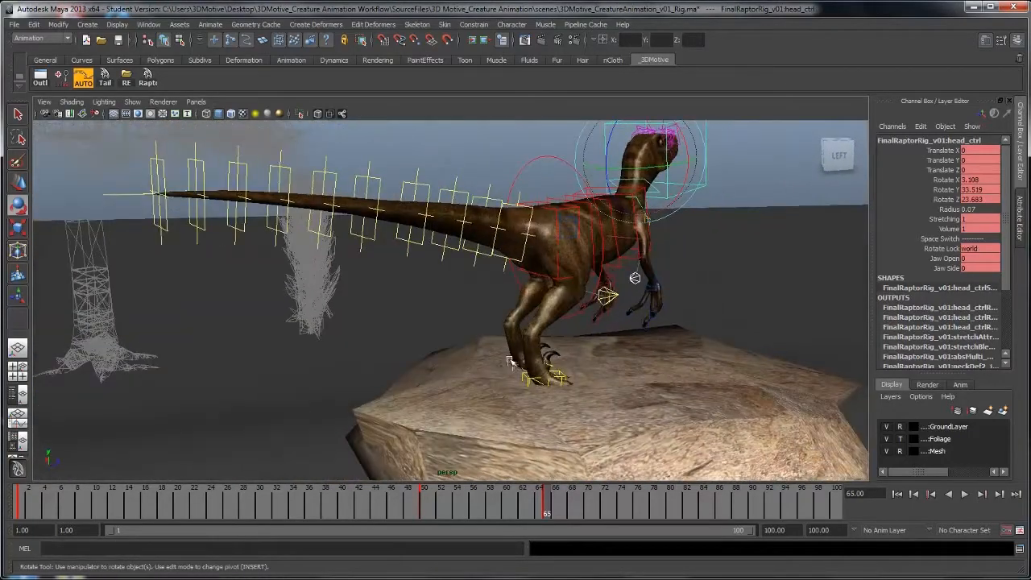
pyautogui.click(533, 377)
pyautogui.keyDown('alt'); pyautogui.moveTo(533, 377); pyautogui.dragTo(556, 377); pyautogui.keyUp('alt')
pyautogui.press('w')
pyautogui.moveTo(638, 376); pyautogui.dragTo(507, 372)
pyautogui.moveTo(442, 404)
pyautogui.mouseDown()
pyautogui.moveTo(441, 395)
pyautogui.moveTo(444, 406)
pyautogui.mouseUp()
pyautogui.click(437, 281)
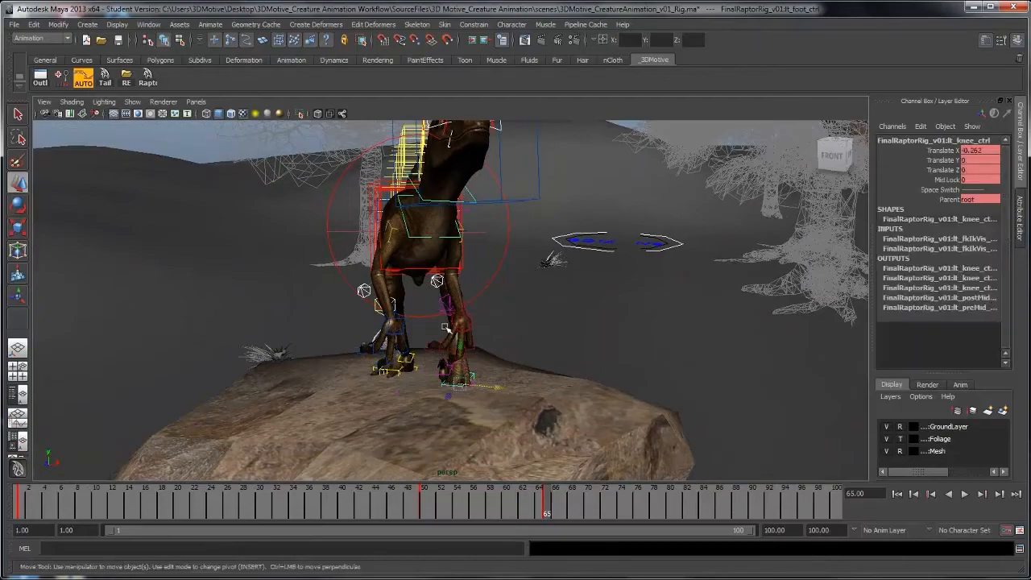
# At frame 65, move the right foot to about Translate Y 41.4, Z 590.0 and rotate the head to about X -2.6, Y 45.8, Z 21.3
pyautogui.keyDown('alt'); pyautogui.moveTo(440, 285); pyautogui.dragTo(674, 285); pyautogui.keyUp('alt')
pyautogui.keyDown('alt'); pyautogui.moveTo(636, 290); pyautogui.dragTo(477, 348); pyautogui.keyUp('alt')
pyautogui.click(497, 345)
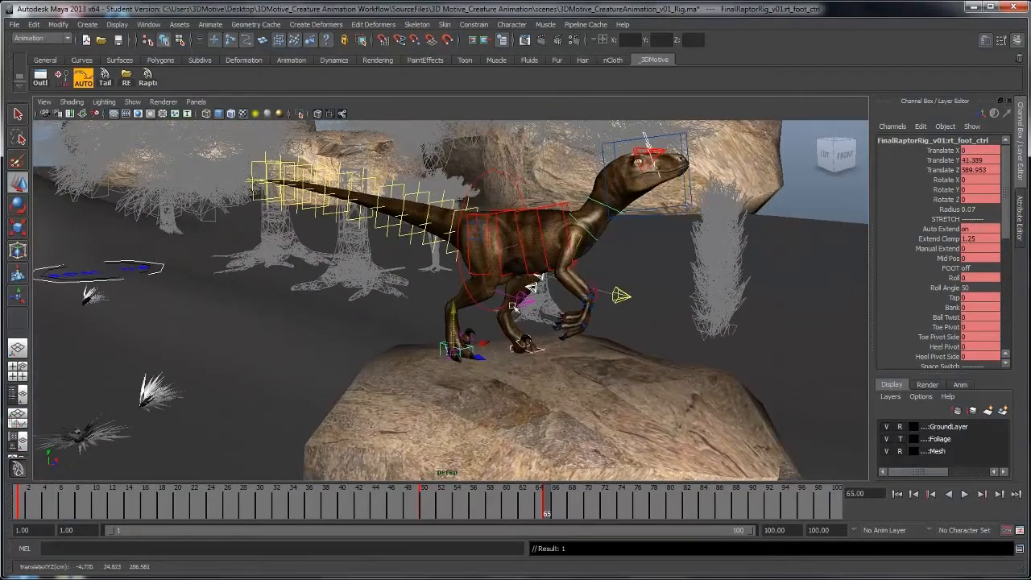
pyautogui.click(531, 288)
pyautogui.keyDown('alt'); pyautogui.moveTo(531, 288); pyautogui.dragTo(474, 272); pyautogui.keyUp('alt')
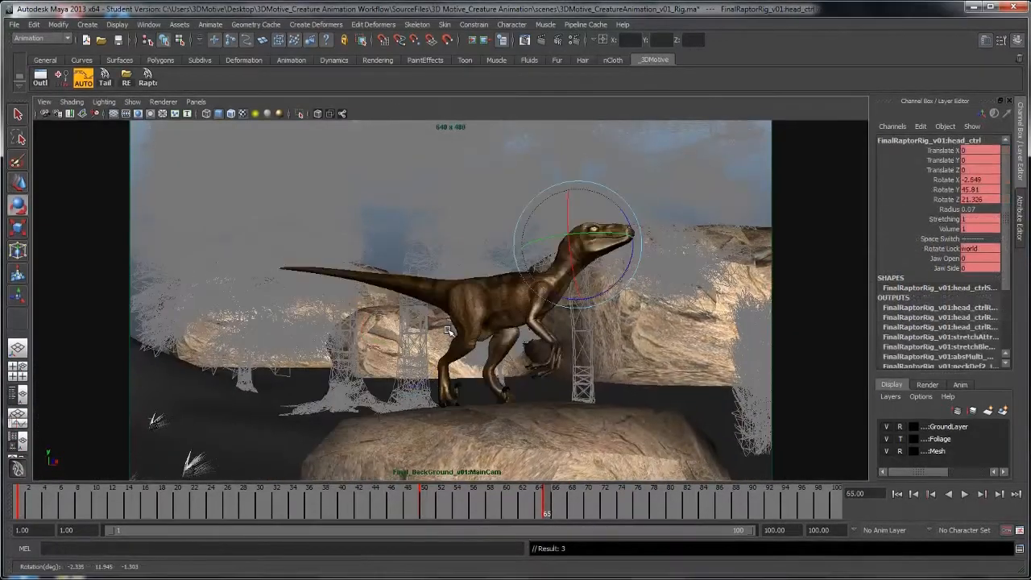
# At frame 79, move the root and both foot controls together, bringing the left foot to about Translate X -26.6, Z 617.2
pyautogui.click(672, 496)
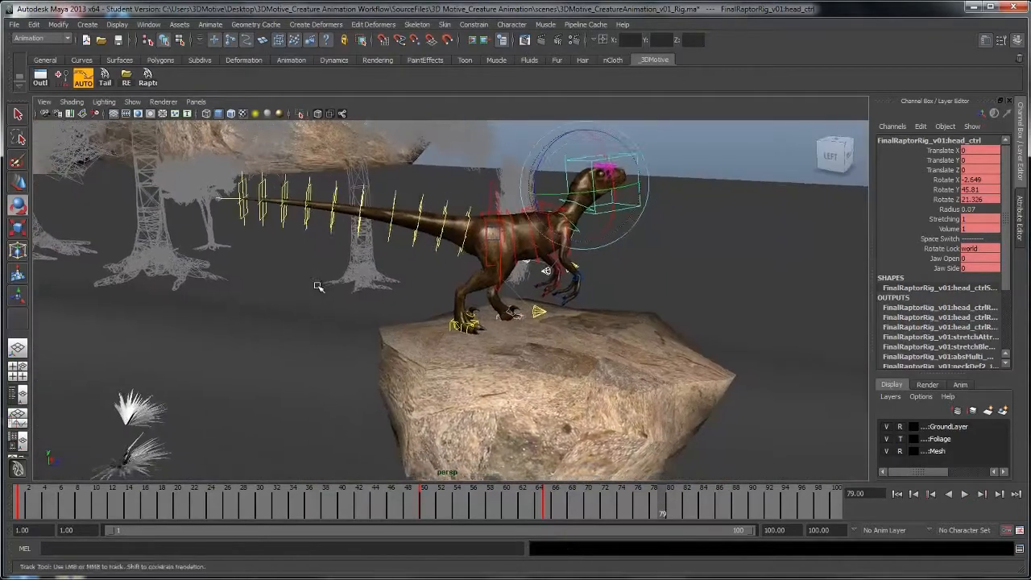
pyautogui.click(483, 188)
pyautogui.press('w')
pyautogui.click(448, 324)
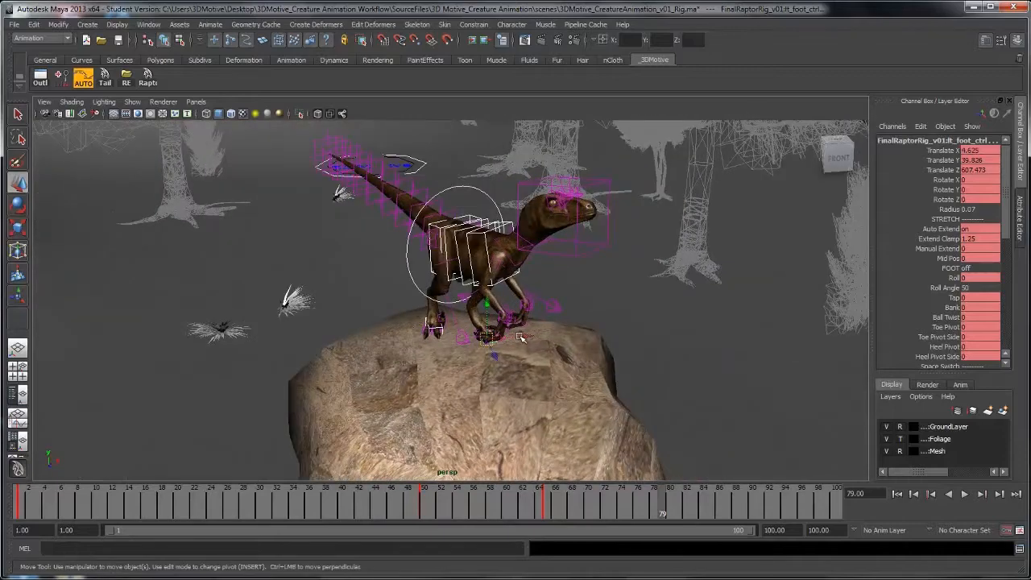
pyautogui.moveTo(451, 347); pyautogui.dragTo(430, 372)
pyautogui.moveTo(429, 372); pyautogui.dragTo(430, 372)
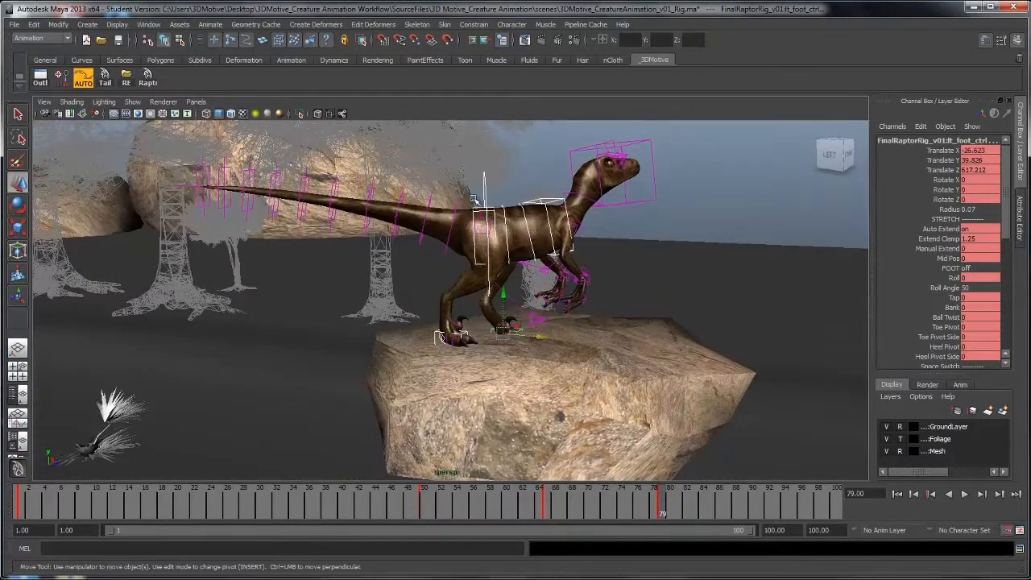
# Move the root at frame 79 to about X -20.1, Y 32.9, Z 621.8 and rotate it to about X 9.5, Y -24.8, Z -13
pyautogui.click(477, 214)
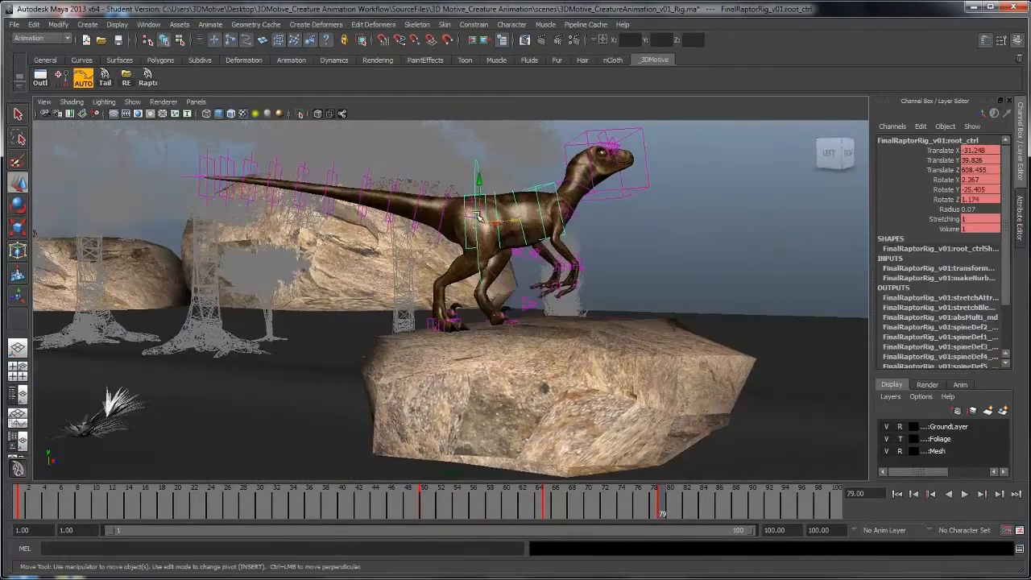
pyautogui.moveTo(476, 221); pyautogui.dragTo(480, 235)
pyautogui.press('e')
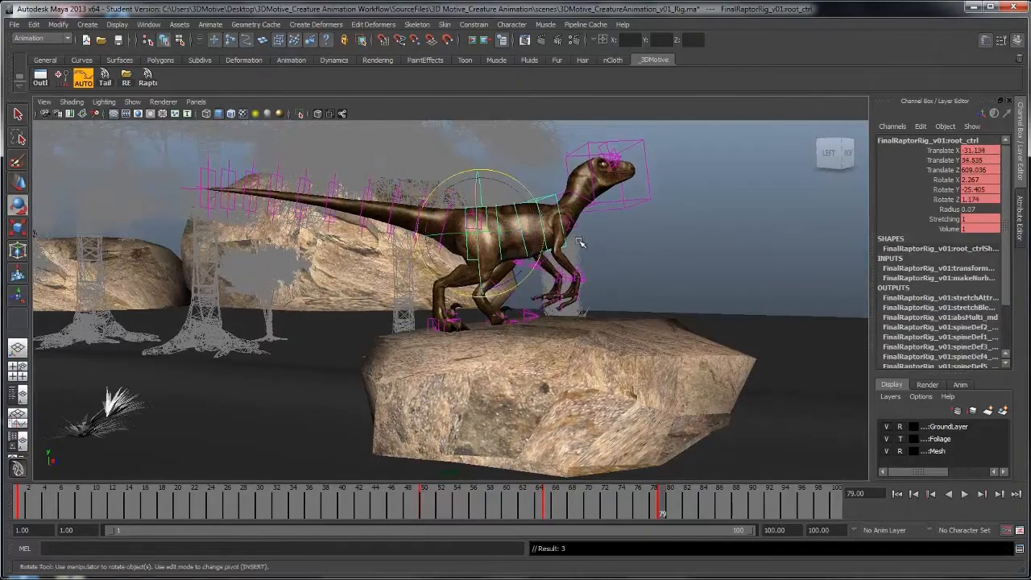
pyautogui.moveTo(580, 244); pyautogui.dragTo(588, 219, button='middle')
pyautogui.keyDown('alt'); pyautogui.moveTo(587, 219); pyautogui.dragTo(572, 227); pyautogui.keyUp('alt')
pyautogui.press('w')
pyautogui.moveTo(573, 226); pyautogui.dragTo(612, 233, button='middle')
pyautogui.moveTo(612, 233)
pyautogui.keyDown('alt'); pyautogui.mouseDown()
pyautogui.moveTo(553, 237)
pyautogui.moveTo(604, 246)
pyautogui.mouseUp(); pyautogui.keyUp('alt')
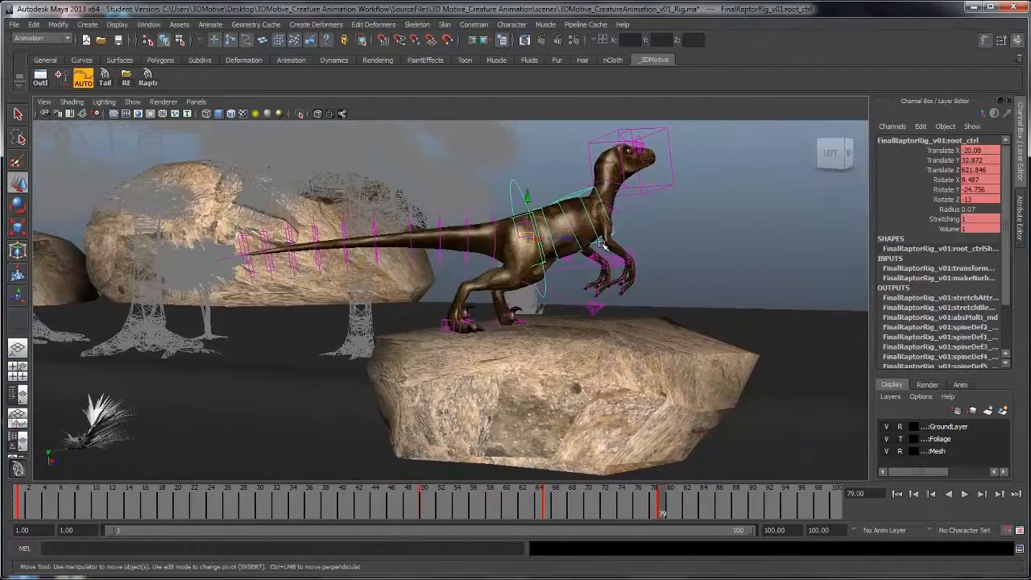
# Place the left foot forward at frame 79, about Translate X -7.6, Y 44.8, Z 648.7, and rotate it to about Y 54.7
pyautogui.click(517, 338)
pyautogui.moveTo(516, 339); pyautogui.dragTo(584, 316, button='middle')
pyautogui.keyDown('alt'); pyautogui.moveTo(558, 323); pyautogui.dragTo(401, 328); pyautogui.keyUp('alt')
pyautogui.moveTo(400, 328); pyautogui.dragTo(555, 334)
pyautogui.press('e')
pyautogui.keyDown('alt'); pyautogui.moveTo(556, 334); pyautogui.dragTo(547, 332); pyautogui.keyUp('alt')
# Check the RoughThumbnail sketches in Windows Photo Viewer, return to Maya, and curve the raptor's tail upward at frame 79
pyautogui.hotkey('alt', 'Tab')
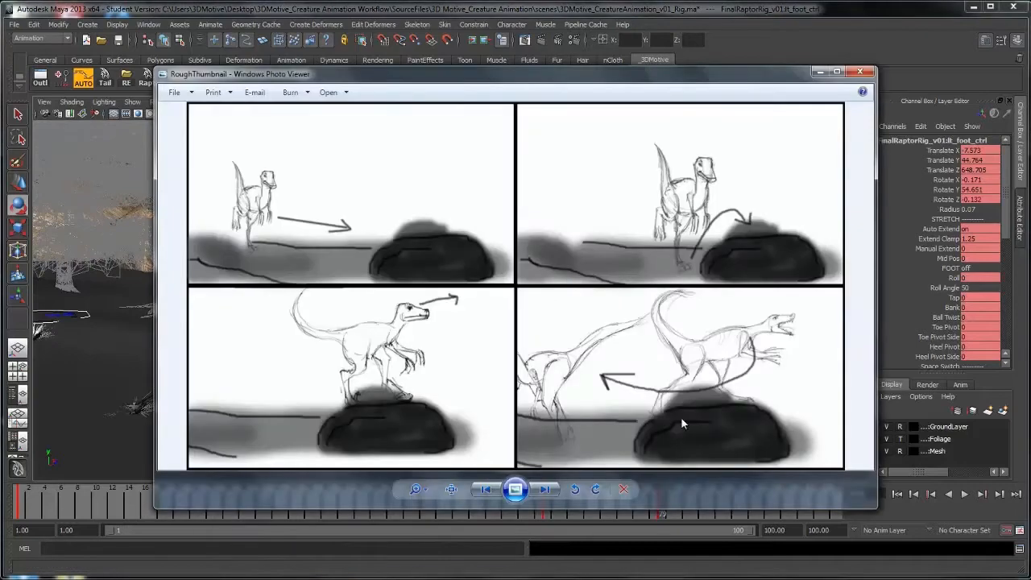
pyautogui.click(820, 72)
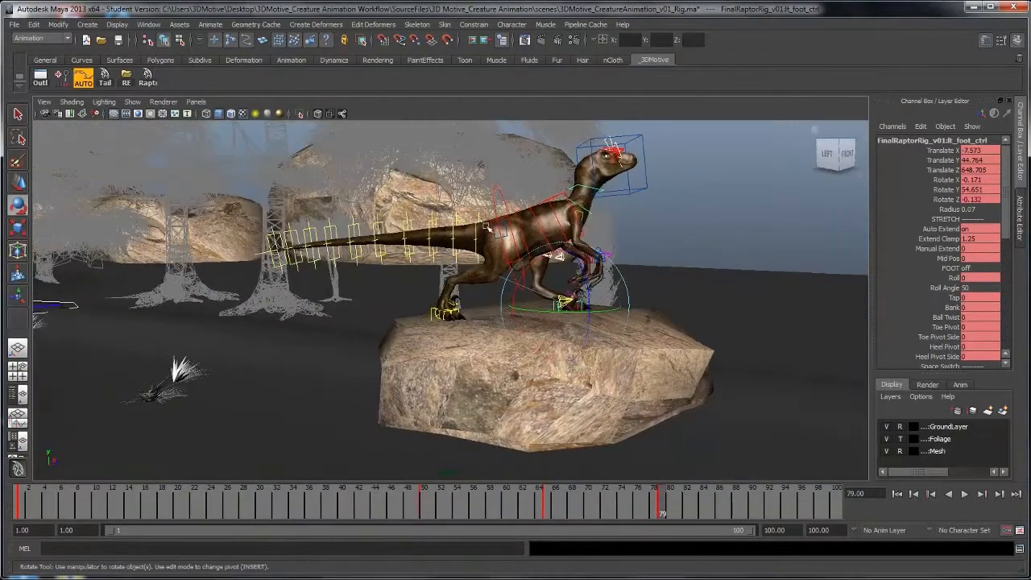
pyautogui.click(451, 221)
pyautogui.press('w')
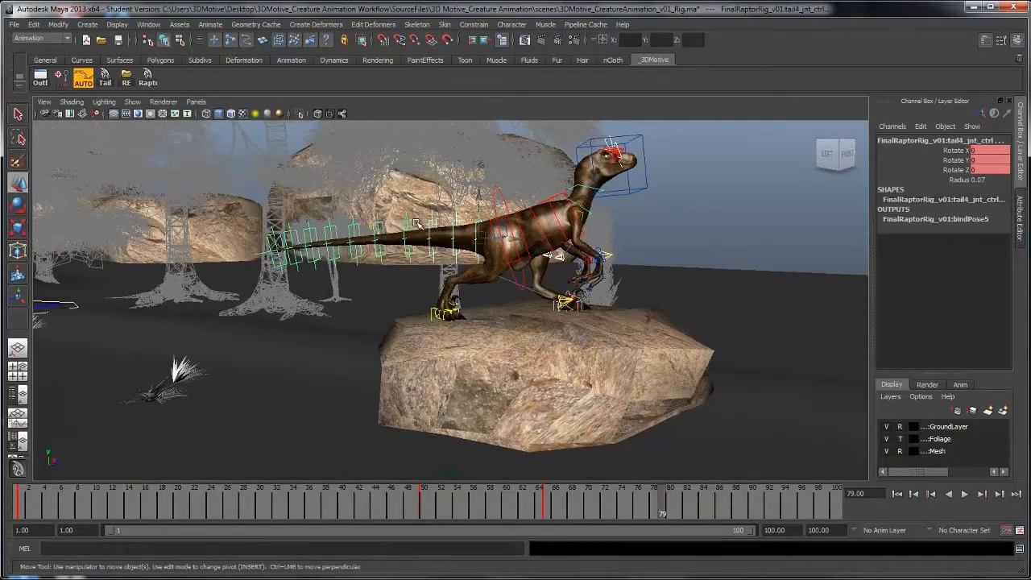
pyautogui.moveTo(417, 223); pyautogui.dragTo(414, 174)
# Tilt the raptor's head upward at frame 79 and set the head control's Jaw Open to 6
pyautogui.click(671, 220)
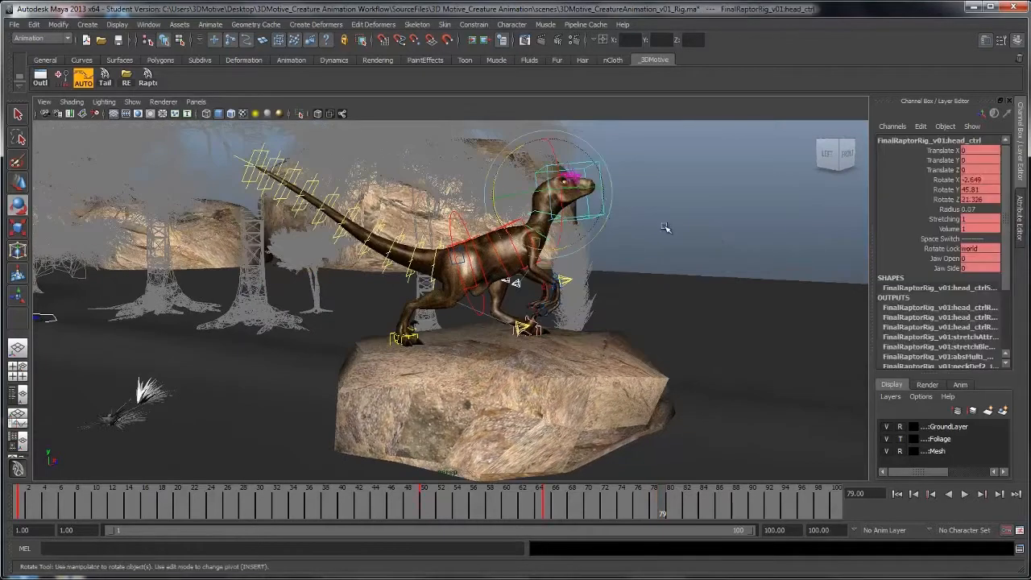
pyautogui.moveTo(665, 228); pyautogui.dragTo(671, 206, button='middle')
pyautogui.click(949, 260)
pyautogui.click(692, 226)
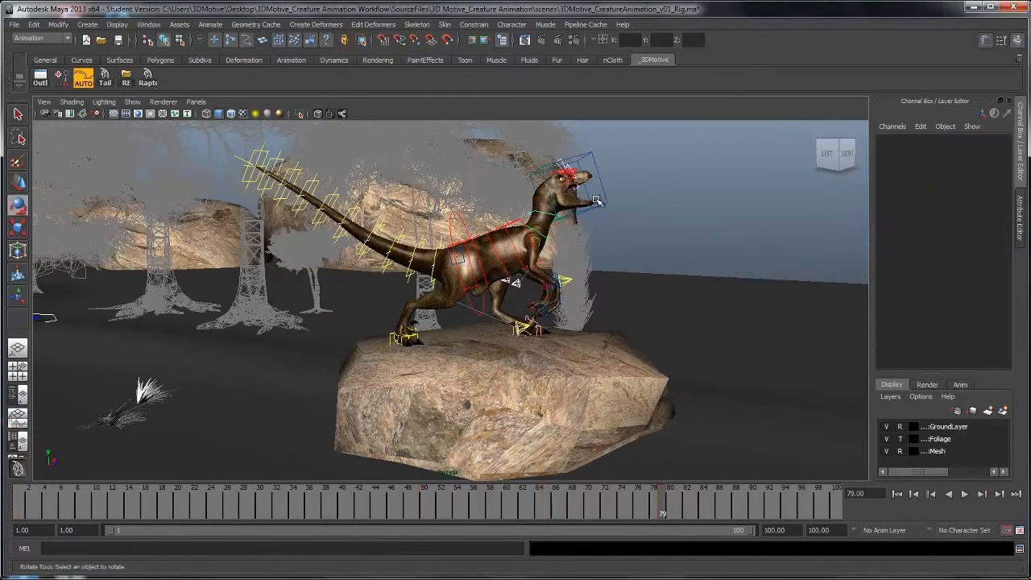
# Refine the head control's rotation at frame 79 to about X 19.4, Y 38.3, Z 37.4, checking it through the main camera
pyautogui.click(604, 194)
pyautogui.moveTo(581, 190); pyautogui.dragTo(567, 192)
pyautogui.press('space')
pyautogui.moveTo(678, 191); pyautogui.dragTo(714, 217)
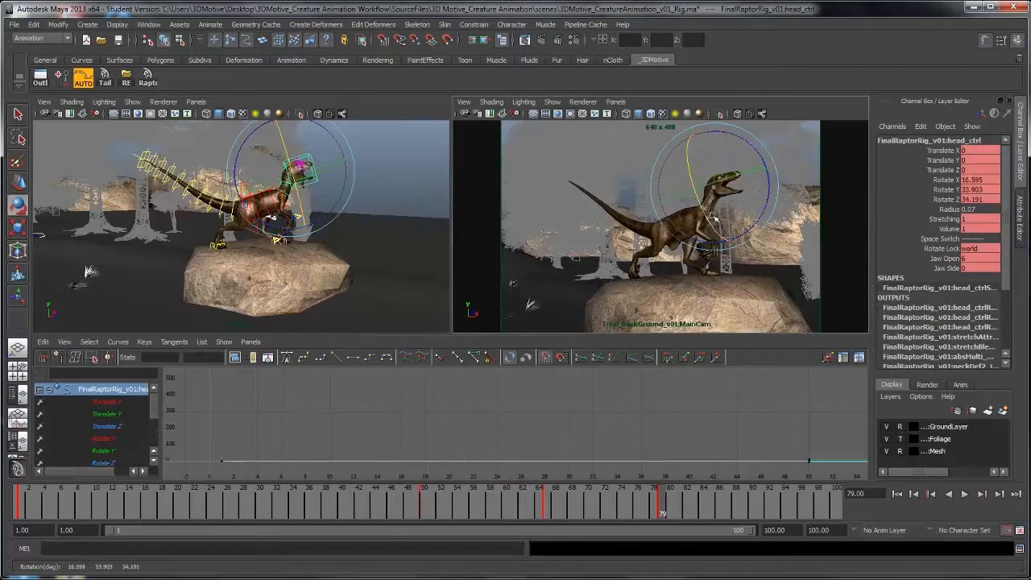
pyautogui.press('space')
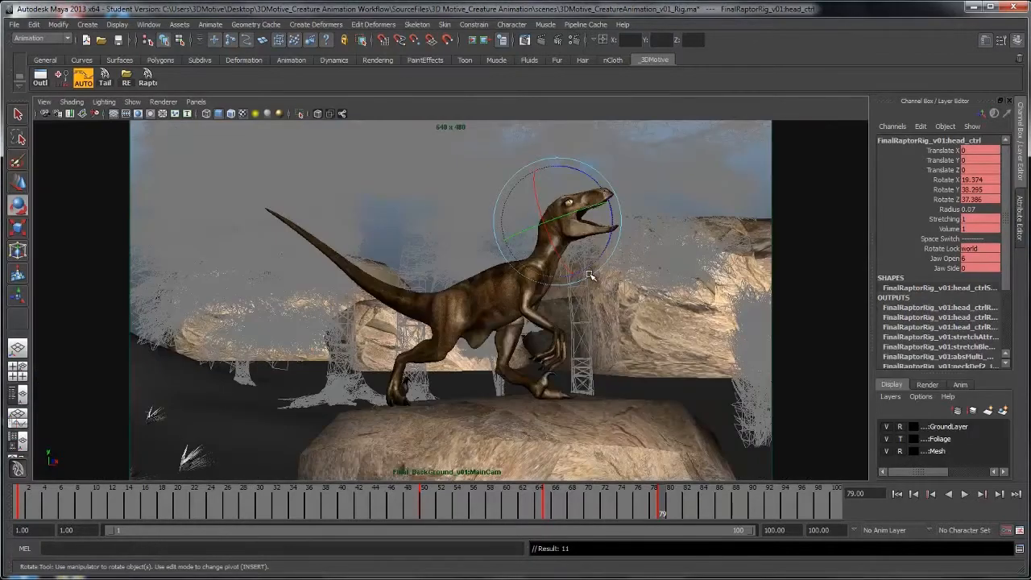
# Key the whole Raptor set at frame 79 and step back to the key pose at frame 65
pyautogui.click(150, 84)
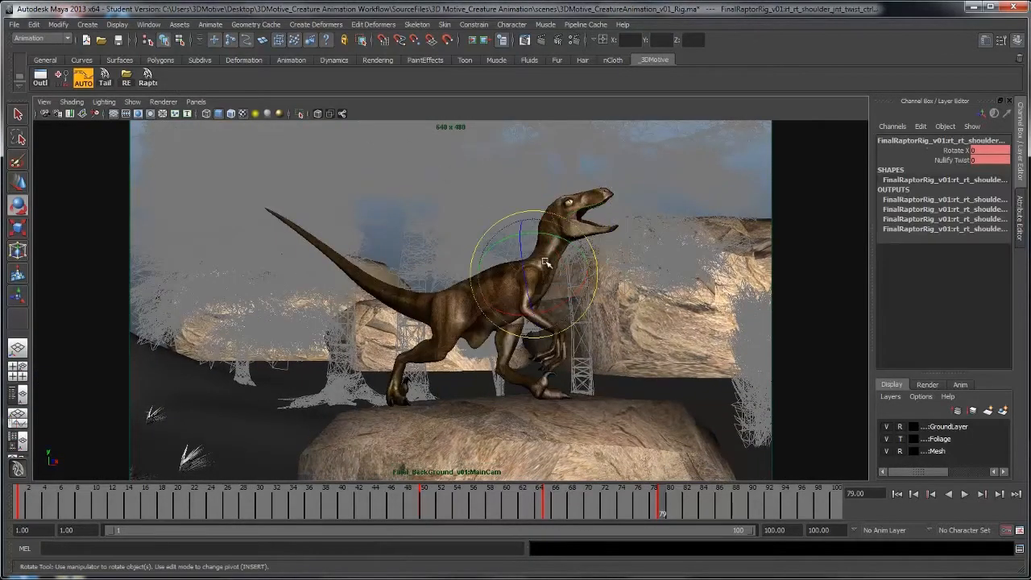
pyautogui.press('s')
pyautogui.press(',')
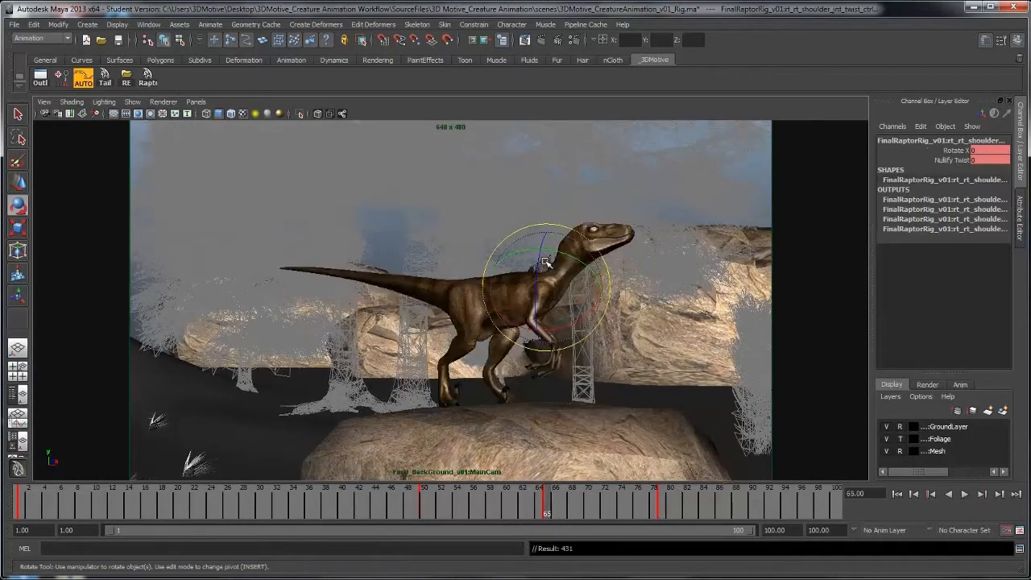
# Move the raptor's root and both foot controls together farther forward on the rock at frame 65, judging it through the main camera
pyautogui.press(',')
pyautogui.press('.')
pyautogui.press('space')
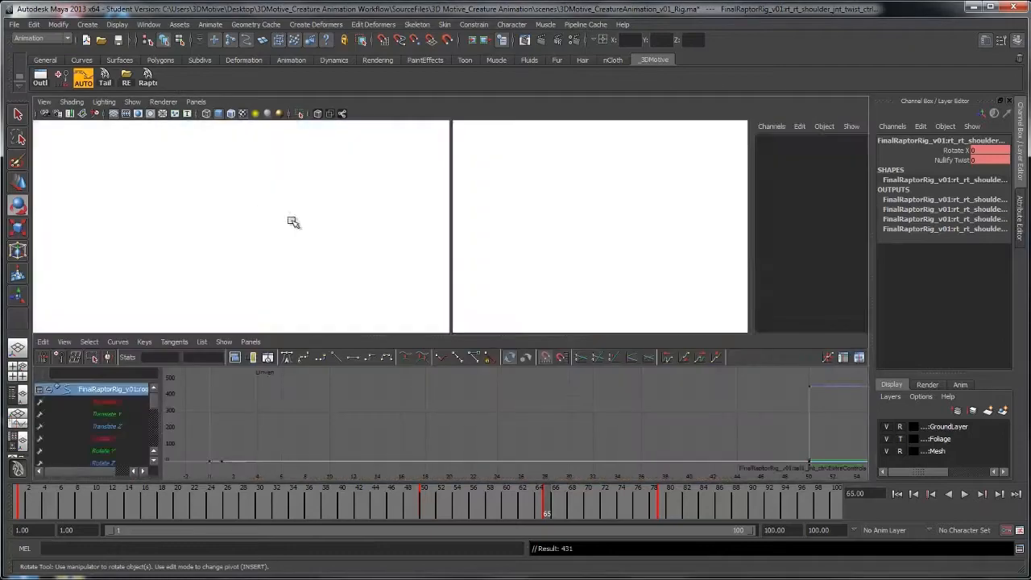
pyautogui.press('space')
pyautogui.click(564, 274)
pyautogui.keyDown('alt'); pyautogui.moveTo(556, 278); pyautogui.dragTo(482, 240); pyautogui.keyUp('alt')
pyautogui.click(466, 215)
pyautogui.keyDown('alt'); pyautogui.moveTo(499, 273); pyautogui.dragTo(497, 249, button='middle'); pyautogui.keyUp('alt')
pyautogui.keyDown('alt'); pyautogui.moveTo(495, 249); pyautogui.dragTo(490, 310, button='right'); pyautogui.keyUp('alt')
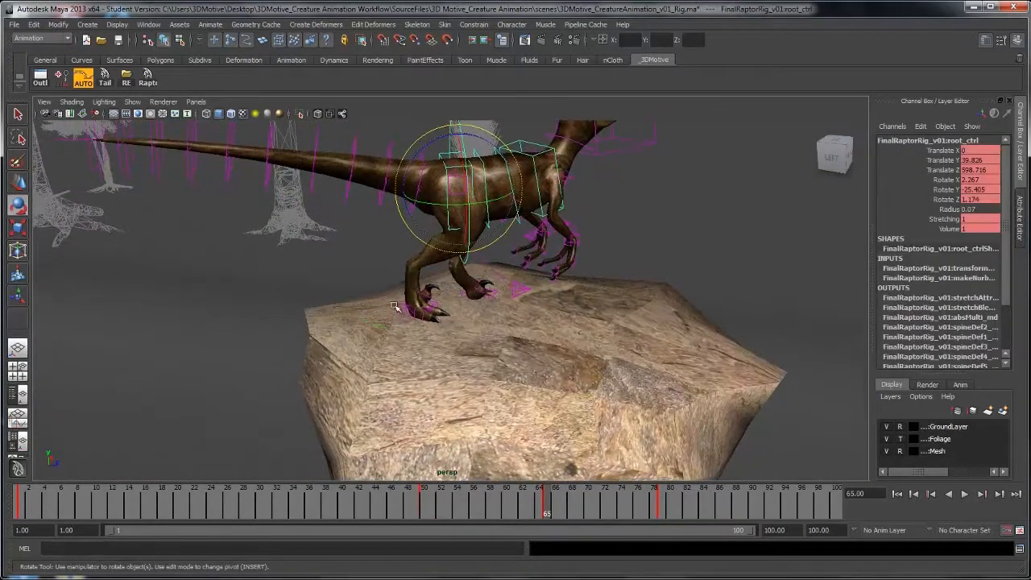
pyautogui.keyDown('shift'); pyautogui.click(394, 306); pyautogui.keyUp('shift')
pyautogui.press('w')
pyautogui.keyDown('shift'); pyautogui.click(468, 294); pyautogui.keyUp('shift')
pyautogui.moveTo(530, 299)
pyautogui.keyDown('alt'); pyautogui.mouseDown()
pyautogui.moveTo(492, 308)
pyautogui.moveTo(516, 293)
pyautogui.moveTo(539, 301)
pyautogui.mouseUp(); pyautogui.keyUp('alt')
pyautogui.press('space')
pyautogui.press('space')
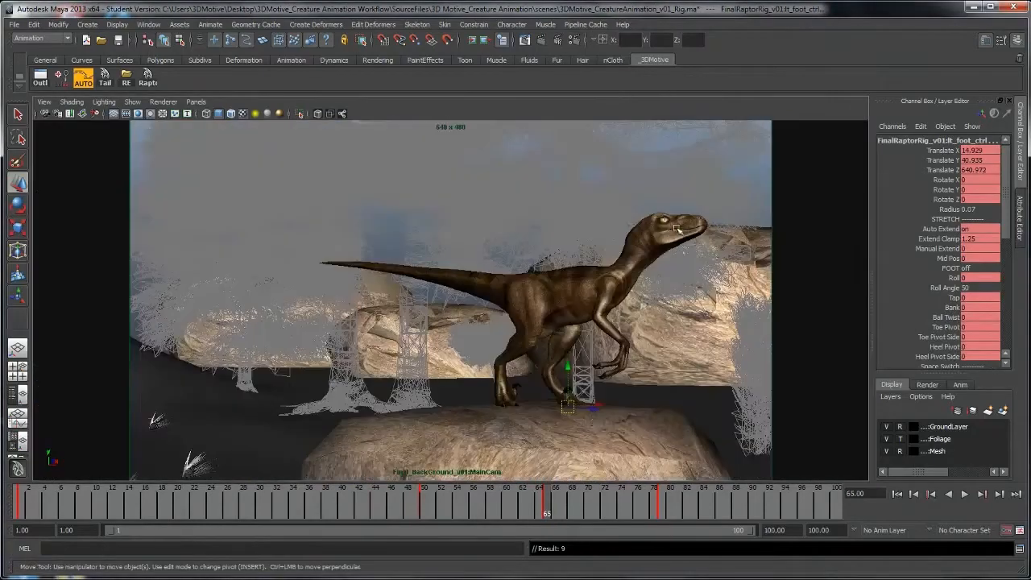
pyautogui.moveTo(569, 409); pyautogui.dragTo(595, 406)
# Compare the key poses, go to frame 79, and rotate the raptor's hips and chest into a flatter forward lean
pyautogui.press(',')
pyautogui.press('.')
pyautogui.press('.')
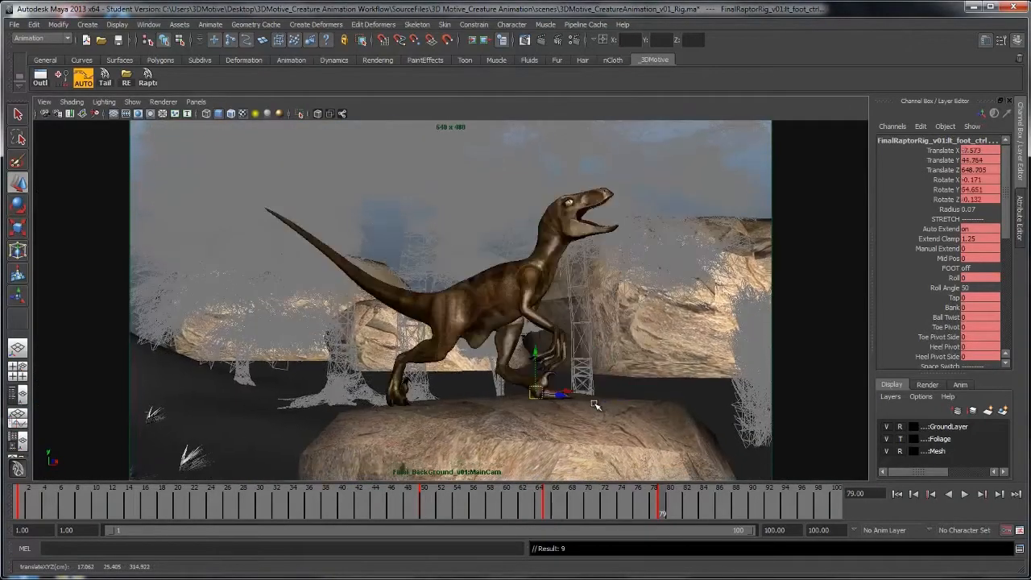
pyautogui.press('space')
pyautogui.click(255, 185)
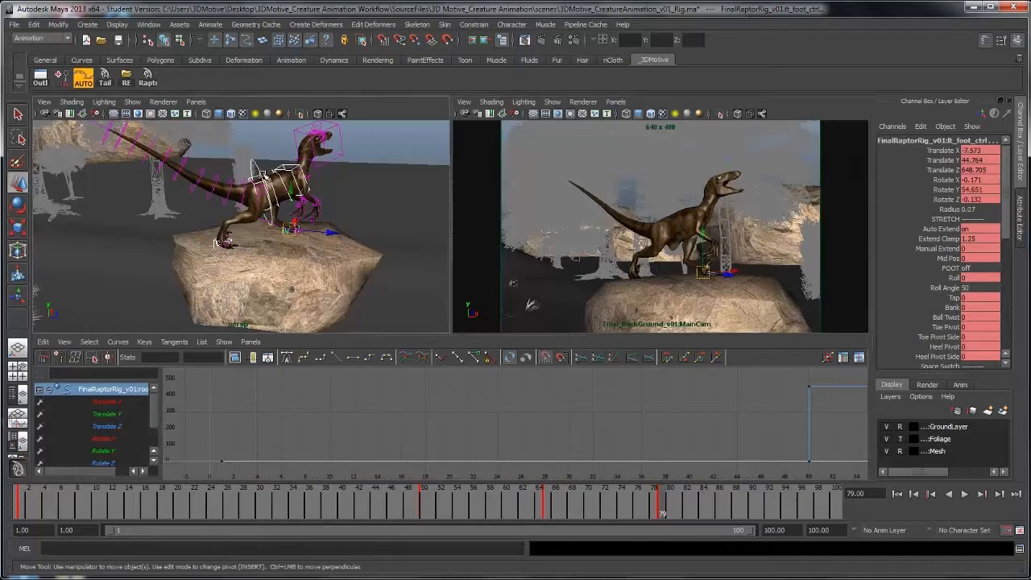
pyautogui.press('e')
pyautogui.moveTo(699, 219); pyautogui.dragTo(735, 211)
pyautogui.press('w')
pyautogui.click(292, 171)
pyautogui.press('t')
pyautogui.press('e')
pyautogui.press('w')
# Rotate the head control at frame 79 to about X 21.2, Y 40.8, Z 41.5
pyautogui.click(333, 138)
pyautogui.press('e')
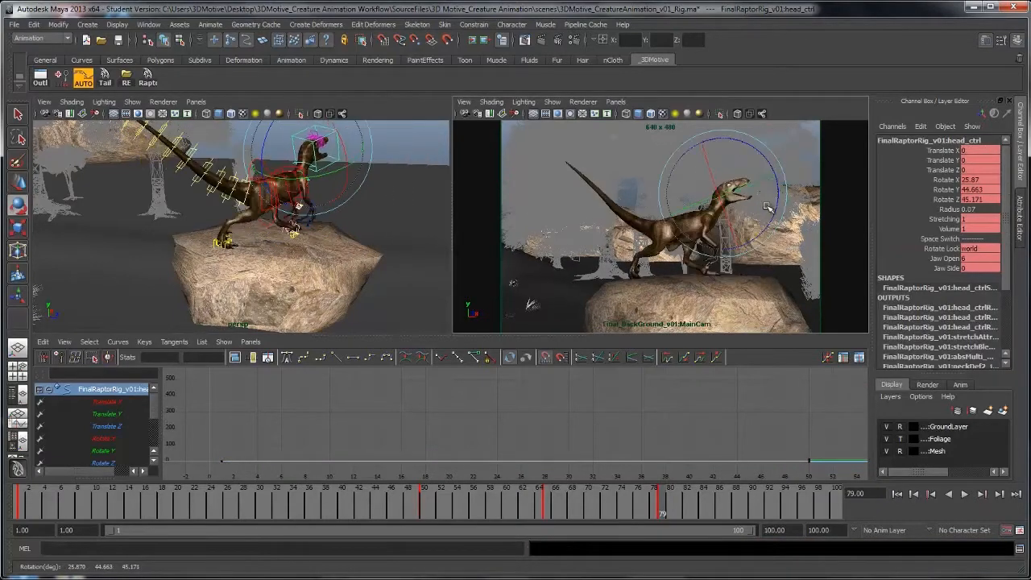
pyautogui.press('w')
# Bend the neck joint controls forward and down together at frame 79, with neck2 at about X 1.6, Y -1.7, Z 17.7
pyautogui.keyDown('alt'); pyautogui.moveTo(265, 222); pyautogui.dragTo(318, 242, button='right'); pyautogui.keyUp('alt')
pyautogui.keyDown('alt'); pyautogui.moveTo(318, 241); pyautogui.dragTo(211, 184); pyautogui.keyUp('alt')
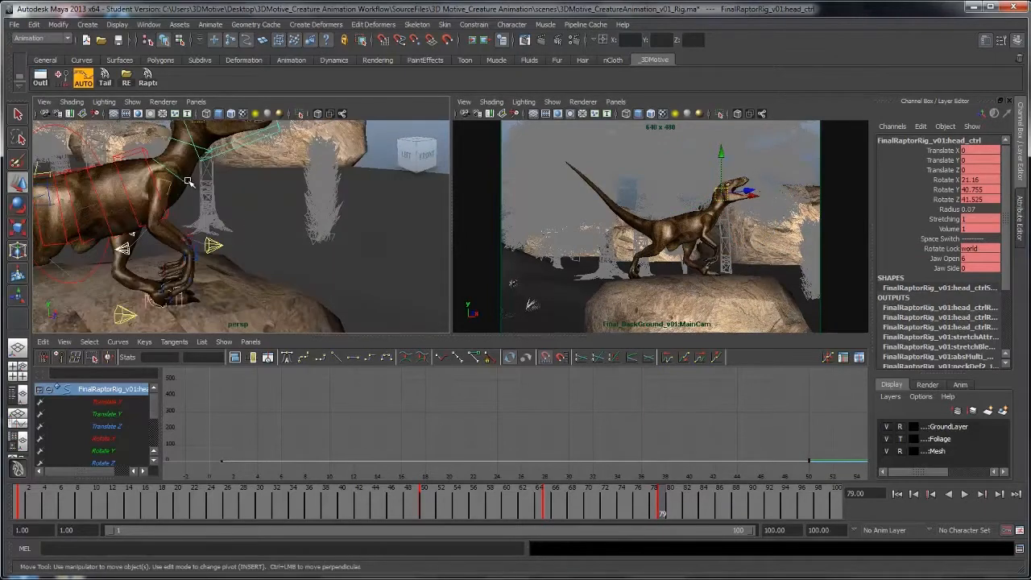
pyautogui.click(183, 165)
pyautogui.keyDown('shift'); pyautogui.click(179, 140); pyautogui.keyUp('shift')
pyautogui.press('e')
pyautogui.moveTo(778, 203); pyautogui.dragTo(808, 242)
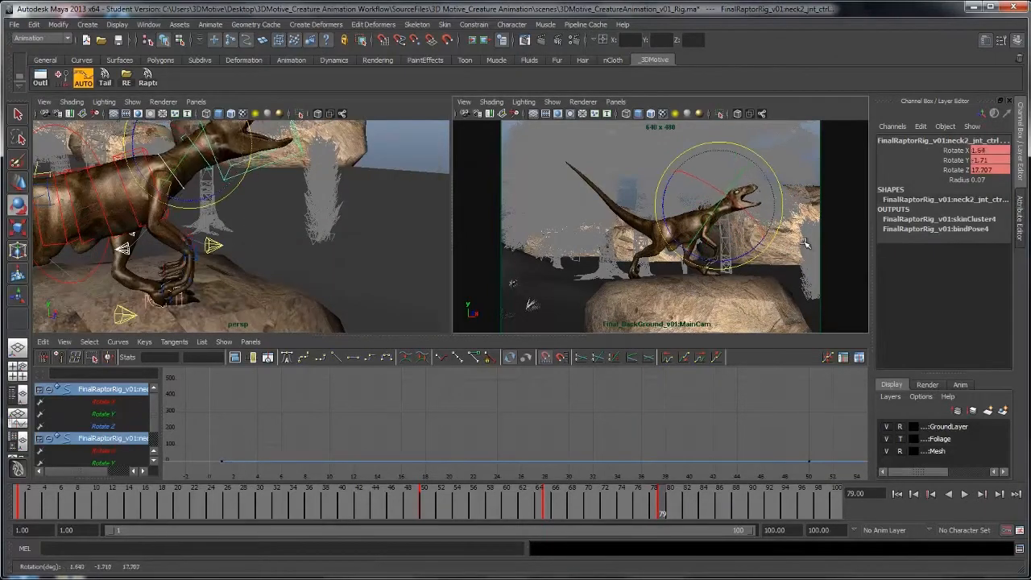
pyautogui.click(746, 211)
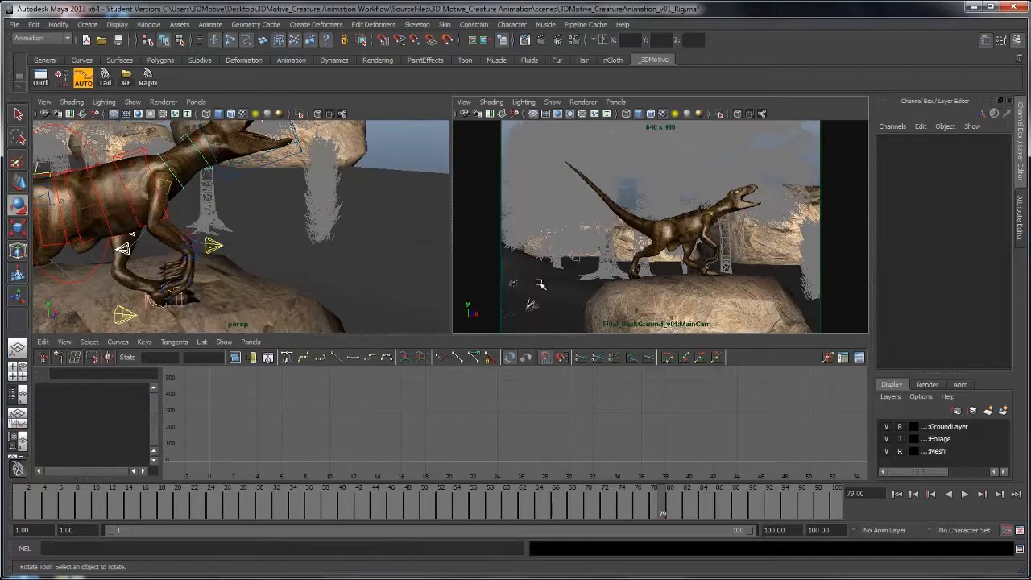
# Rotate the middle tail joint controls at frame 79 to curve the tail upward, with tail6 at about X -0.3, Y 2.9, Z -10.7
pyautogui.keyDown('alt'); pyautogui.moveTo(322, 242); pyautogui.dragTo(258, 230, button='right'); pyautogui.keyUp('alt')
pyautogui.keyDown('alt'); pyautogui.moveTo(258, 229); pyautogui.dragTo(346, 252, button='middle'); pyautogui.keyUp('alt')
pyautogui.press('w')
pyautogui.click(99, 158)
pyautogui.keyDown('shift'); pyautogui.click(81, 139); pyautogui.keyUp('shift')
pyautogui.press('e')
pyautogui.moveTo(139, 161); pyautogui.dragTo(186, 166)
pyautogui.keyDown('alt'); pyautogui.moveTo(125, 211); pyautogui.dragTo(195, 231, button='middle'); pyautogui.keyUp('alt')
pyautogui.keyDown('alt'); pyautogui.moveTo(195, 230); pyautogui.dragTo(165, 221, button='right'); pyautogui.keyUp('alt')
pyautogui.press('w')
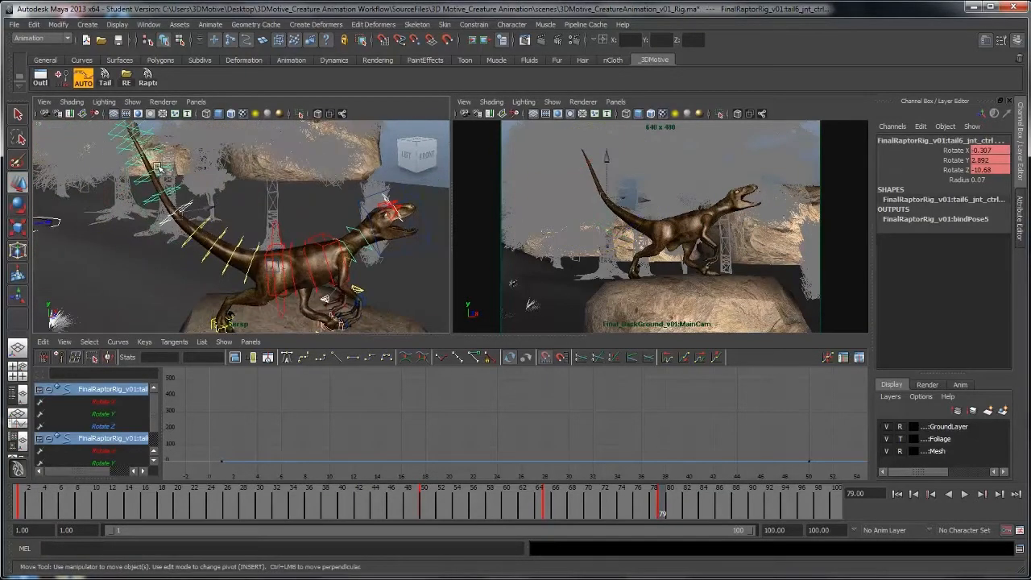
# Rotate the joint controls near the tail tip at frame 79 to refine the end of the tail's curve
pyautogui.click(142, 148)
pyautogui.press('e')
pyautogui.moveTo(190, 161); pyautogui.dragTo(198, 182)
pyautogui.click(671, 174)
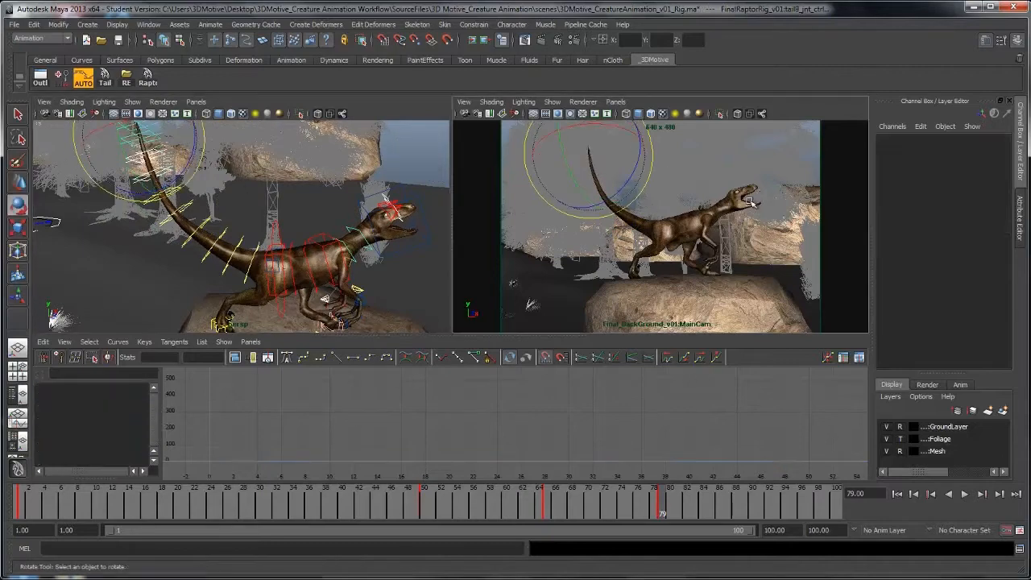
# Key the whole Raptor set at frame 79 and play back the blocked poses
pyautogui.click(636, 230)
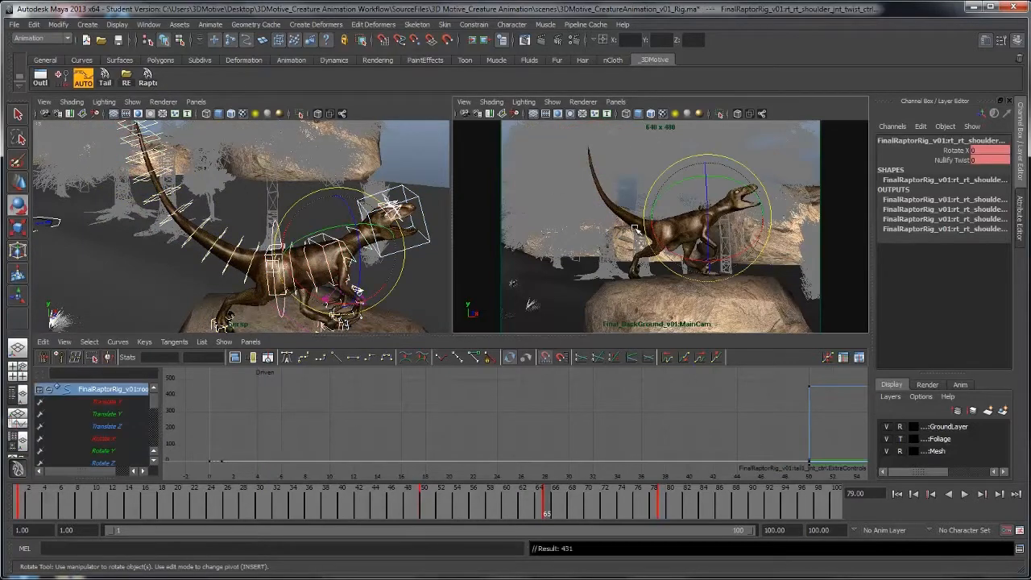
pyautogui.hotkey('alt', 'v')
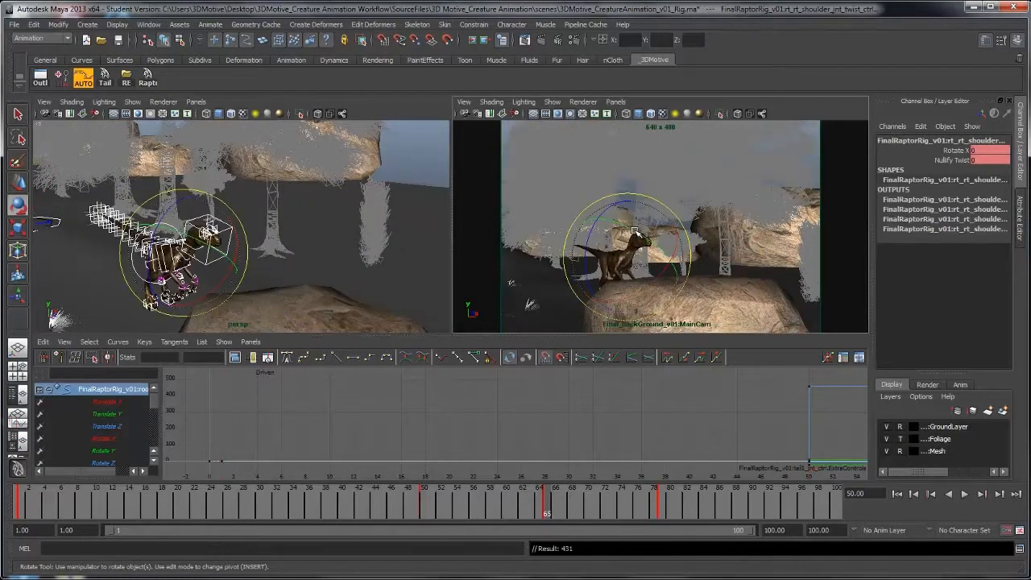
pyautogui.hotkey('alt', 'v')
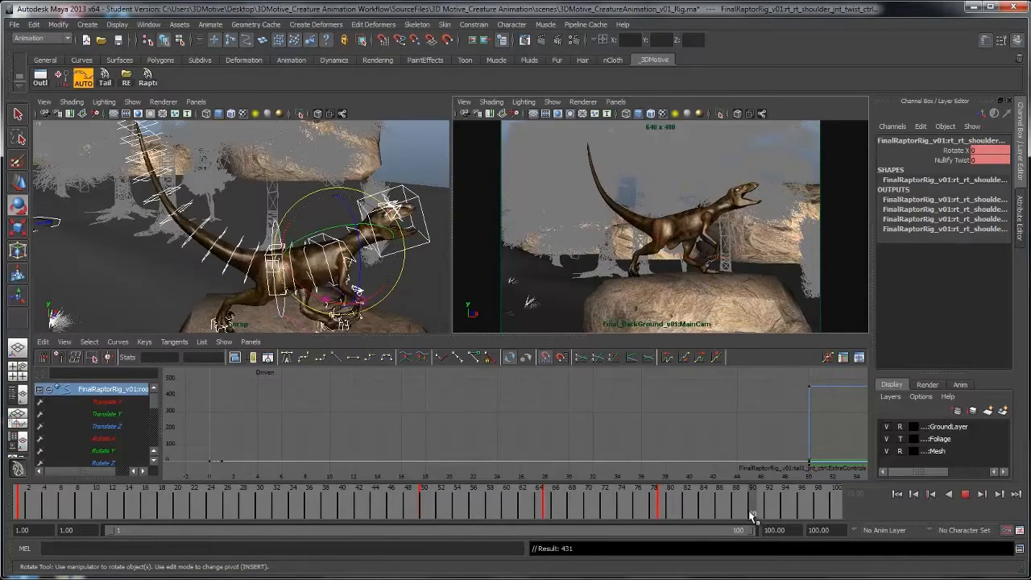
# Select all raptor controls, copy their frame 65 pose to frame 90 as a key, and play back the animation
pyautogui.press('space')
pyautogui.keyDown('alt'); pyautogui.moveTo(296, 237); pyautogui.dragTo(484, 274, button='middle'); pyautogui.keyUp('alt')
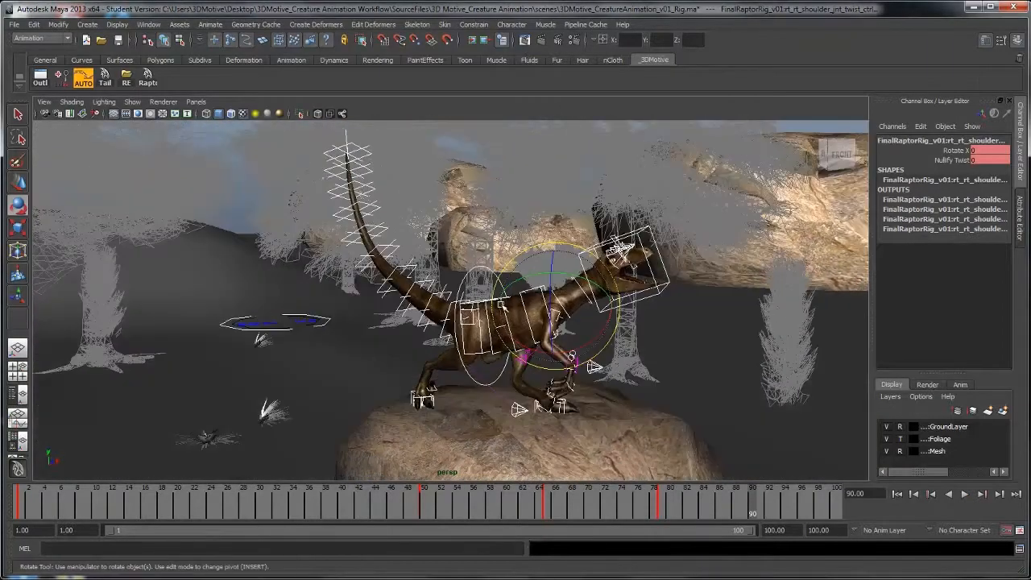
pyautogui.click(516, 286)
pyautogui.keyDown('alt'); pyautogui.moveTo(516, 286); pyautogui.dragTo(444, 378, button='right'); pyautogui.keyUp('alt')
pyautogui.press('w')
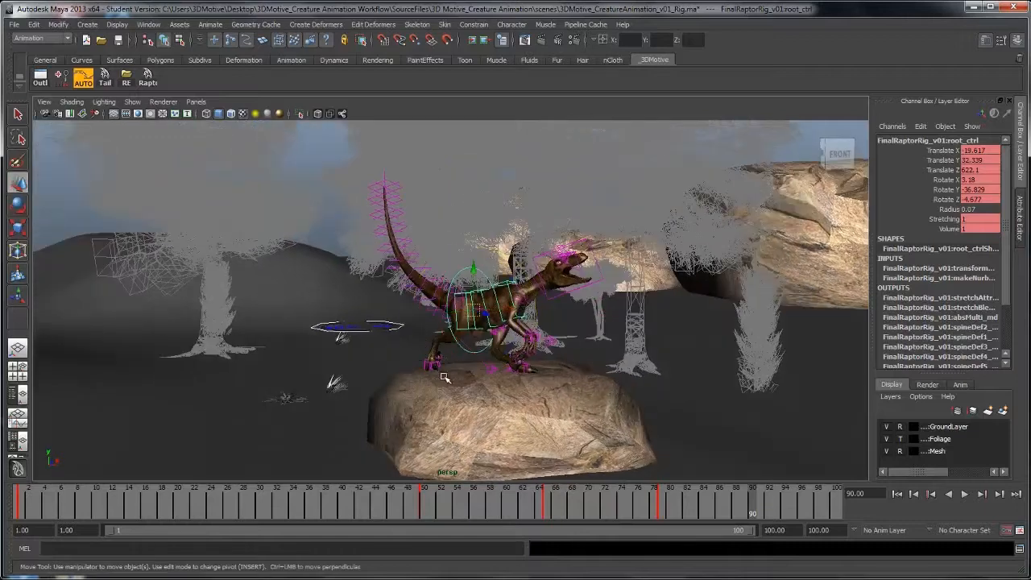
pyautogui.moveTo(218, 129); pyautogui.dragTo(735, 499)
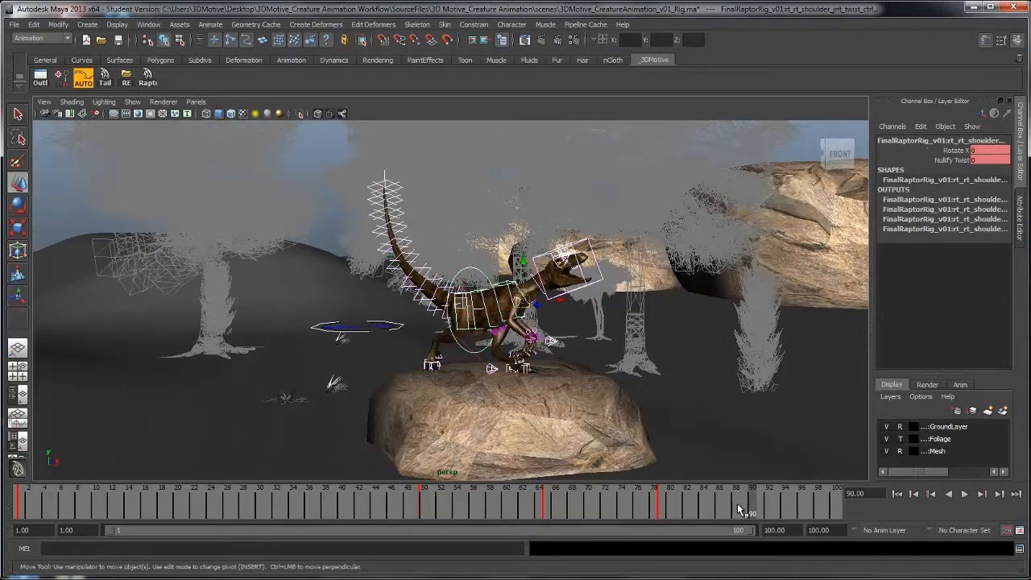
pyautogui.click(548, 505)
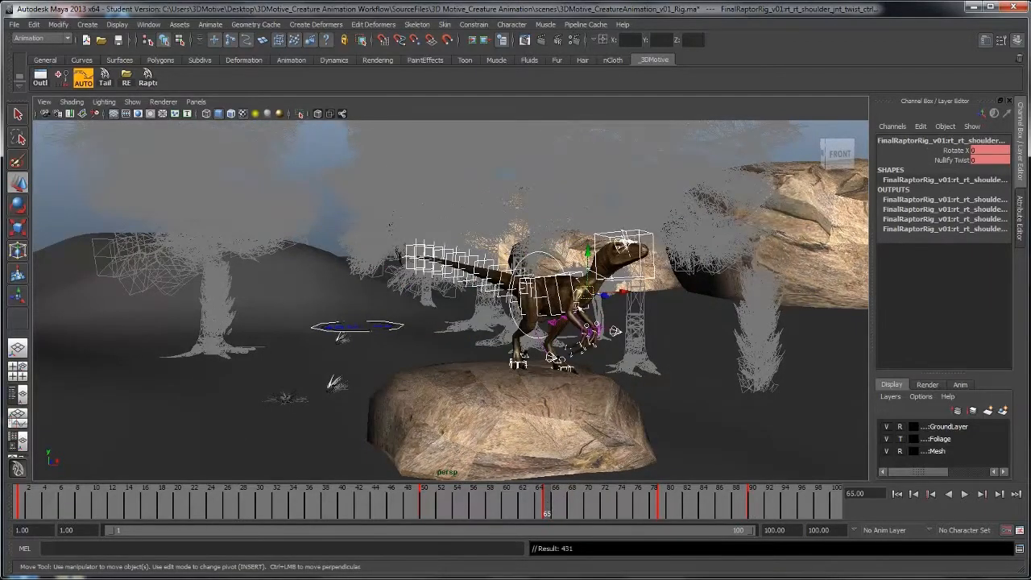
pyautogui.hotkey('alt', 'v')
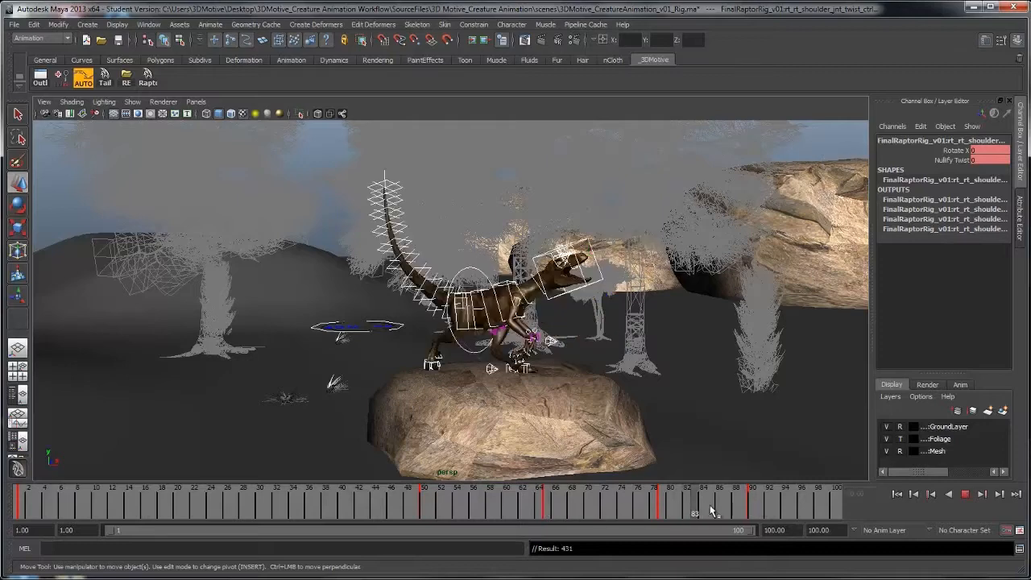
# Move the root and both foot controls off the rock and down to the ground behind it at frame 90
pyautogui.click(614, 331)
pyautogui.keyDown('alt'); pyautogui.moveTo(615, 331); pyautogui.dragTo(576, 377); pyautogui.keyUp('alt')
pyautogui.moveTo(638, 369); pyautogui.dragTo(390, 374)
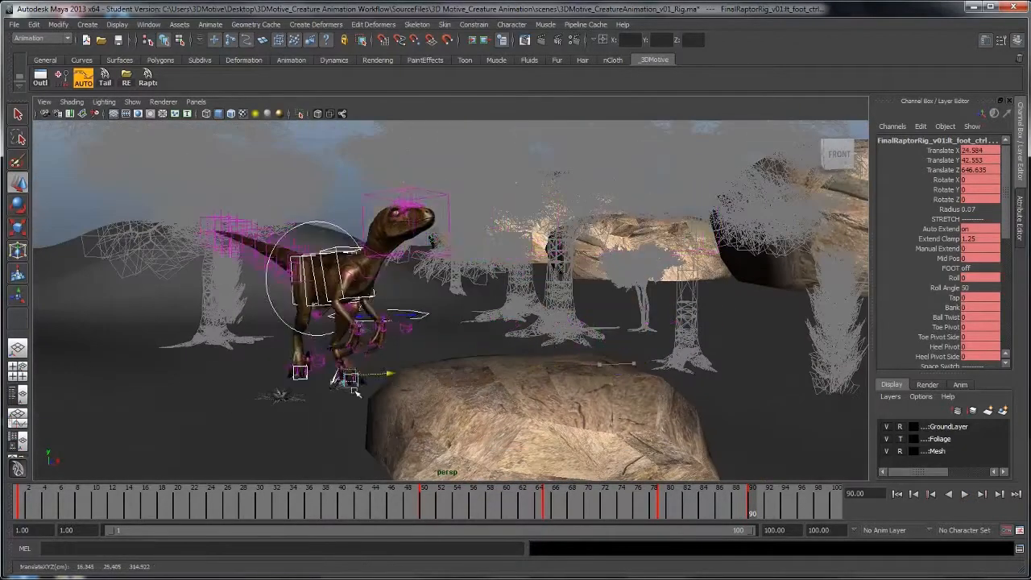
pyautogui.keyDown('alt'); pyautogui.moveTo(390, 374); pyautogui.dragTo(433, 329, button='middle'); pyautogui.keyUp('alt')
pyautogui.moveTo(400, 292); pyautogui.dragTo(403, 387)
pyautogui.keyDown('alt'); pyautogui.moveTo(402, 387); pyautogui.dragTo(556, 270, button='middle'); pyautogui.keyUp('alt')
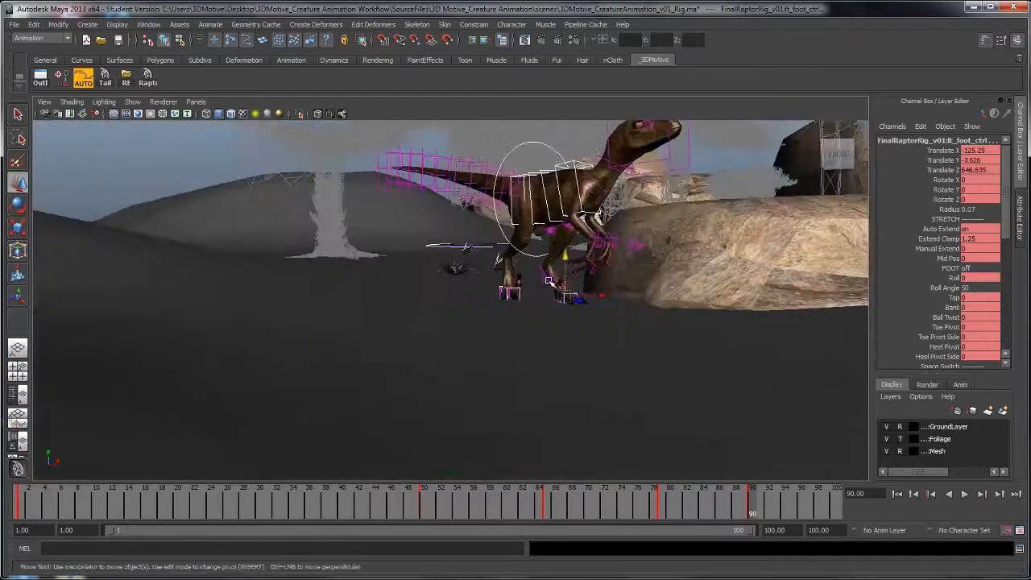
# Shift the root and both feet deeper into the scene at frame 90, placing the right foot at about Z 593.9
pyautogui.keyDown('alt'); pyautogui.moveTo(556, 270); pyautogui.dragTo(515, 286); pyautogui.keyUp('alt')
pyautogui.keyDown('alt'); pyautogui.moveTo(516, 286); pyautogui.dragTo(545, 288, button='right'); pyautogui.keyUp('alt')
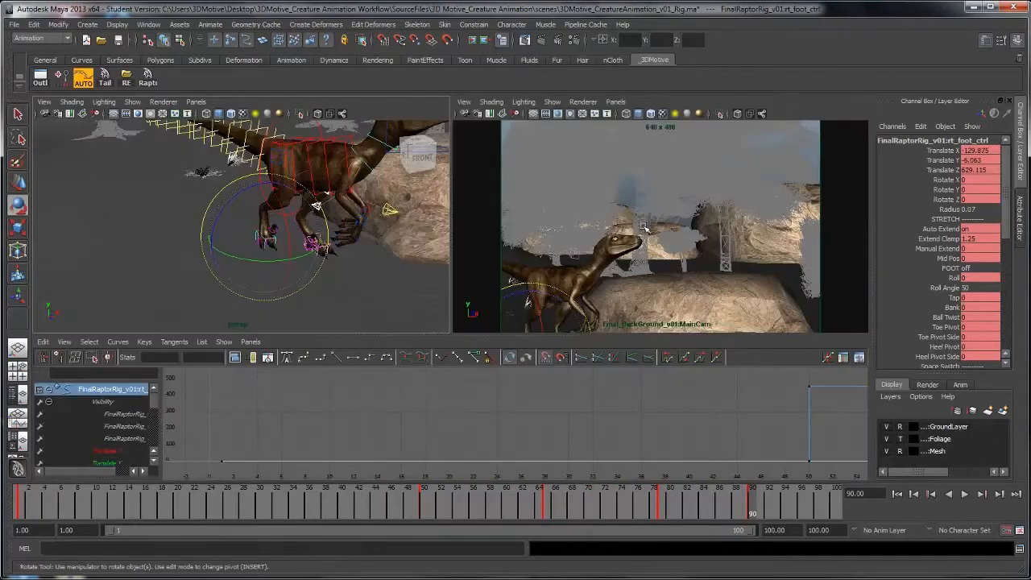
pyautogui.keyDown('alt'); pyautogui.moveTo(230, 233); pyautogui.dragTo(299, 240); pyautogui.keyUp('alt')
pyautogui.hotkey('ctrl', 'z')
pyautogui.press('w')
pyautogui.keyDown('alt'); pyautogui.moveTo(299, 240); pyautogui.dragTo(310, 290, button='middle'); pyautogui.keyUp('alt')
pyautogui.press('e')
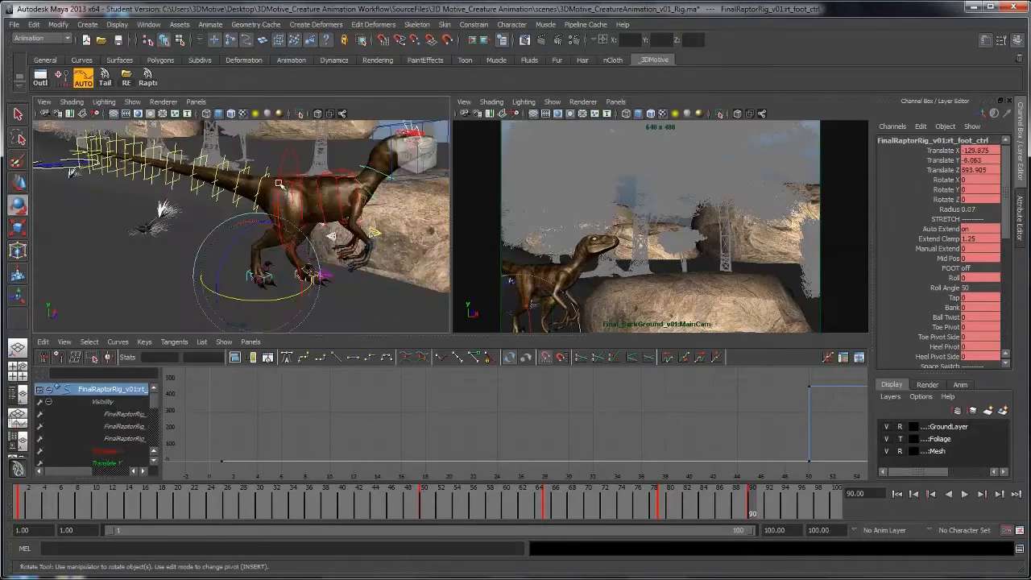
# Rotate the root control at frame 90 to turn the raptor's body around, facing away from the rock
pyautogui.click(278, 179)
pyautogui.moveTo(302, 215)
pyautogui.mouseDown()
pyautogui.moveTo(244, 215)
pyautogui.moveTo(304, 215)
pyautogui.mouseUp()
pyautogui.keyDown('alt'); pyautogui.moveTo(305, 216); pyautogui.dragTo(177, 241); pyautogui.keyUp('alt')
# Rotate the head control at frame 90 to about X 8.5, Y 49.0, Z 16.0
pyautogui.click(204, 186)
pyautogui.press('e')
pyautogui.moveTo(278, 278)
pyautogui.keyDown('alt'); pyautogui.mouseDown()
pyautogui.moveTo(247, 259)
pyautogui.moveTo(263, 265)
pyautogui.mouseUp(); pyautogui.keyUp('alt')
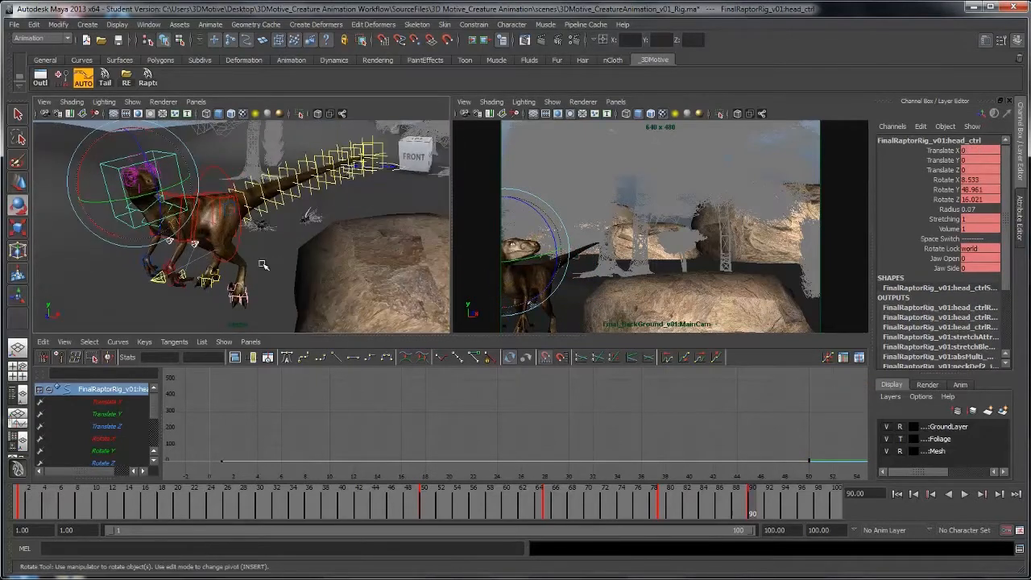
# Bend the tail sideways and level at frame 90 by rotating the tail joint controls up to tail5, about X 2.9, Y 11.5, Z -1.3
pyautogui.keyDown('alt'); pyautogui.moveTo(262, 265); pyautogui.dragTo(283, 267, button='right'); pyautogui.keyUp('alt')
pyautogui.keyDown('alt'); pyautogui.moveTo(283, 267); pyautogui.dragTo(282, 284, button='middle'); pyautogui.keyUp('alt')
pyautogui.click(242, 211)
pyautogui.press('w')
pyautogui.click(260, 195)
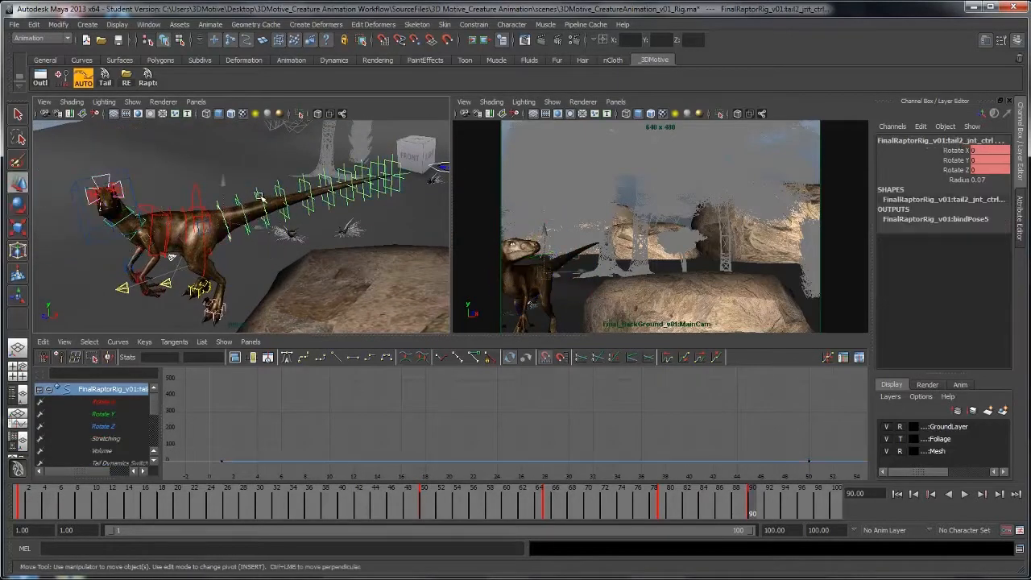
pyautogui.click(308, 188)
pyautogui.press('e')
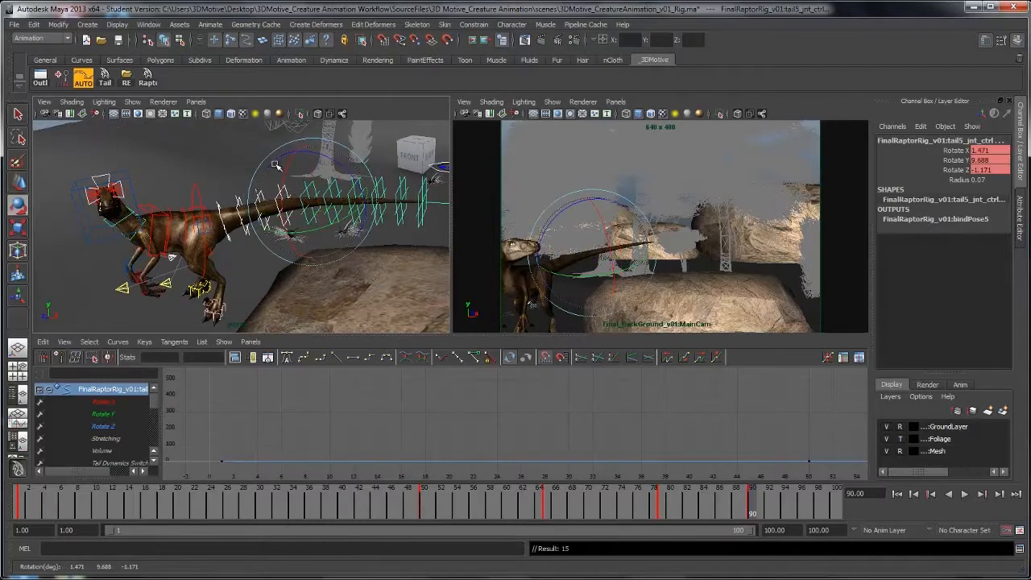
pyautogui.moveTo(341, 171); pyautogui.dragTo(347, 177)
# Curve the outer tail joint controls upward toward the tip at frame 90 and key them
pyautogui.keyDown('alt'); pyautogui.moveTo(347, 176); pyautogui.dragTo(372, 180, button='right'); pyautogui.keyUp('alt')
pyautogui.keyDown('alt'); pyautogui.moveTo(372, 180); pyautogui.dragTo(280, 215, button='middle'); pyautogui.keyUp('alt')
pyautogui.keyDown('alt'); pyautogui.moveTo(280, 214); pyautogui.dragTo(305, 215); pyautogui.keyUp('alt')
pyautogui.press('w')
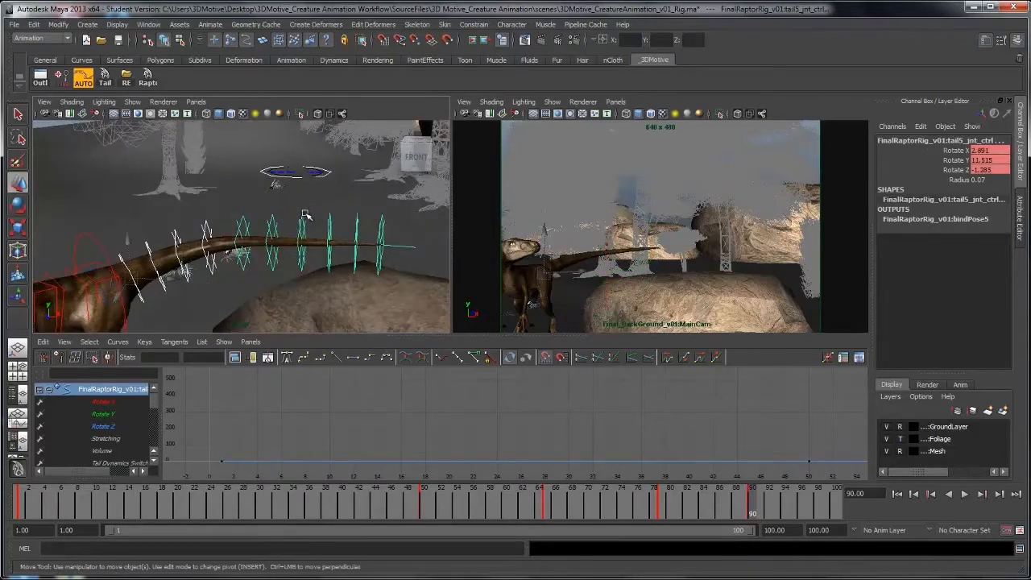
pyautogui.click(345, 211)
pyautogui.press('e')
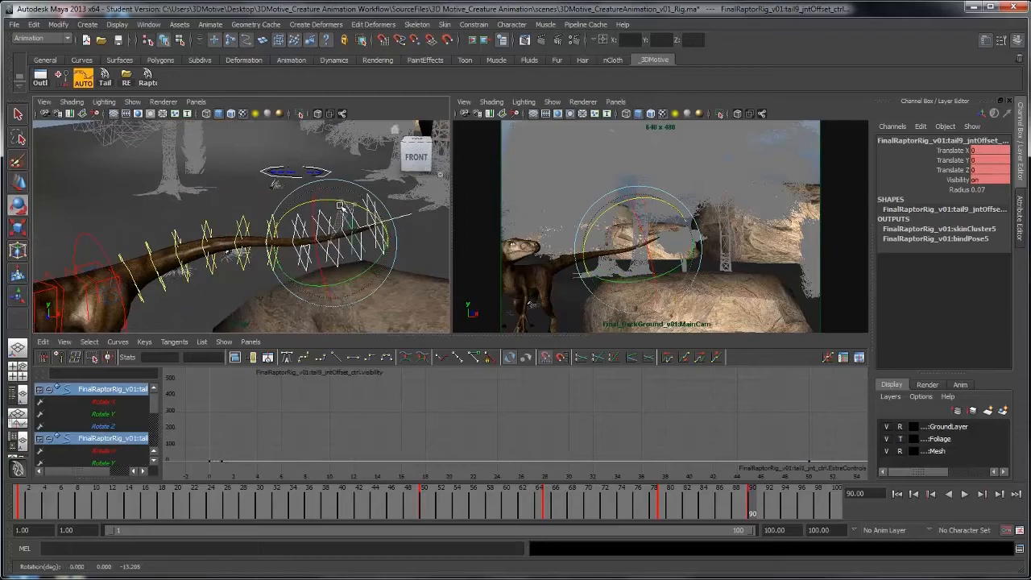
pyautogui.press('s')
pyautogui.click(538, 218)
# Rotate the left foot control at frame 90 to about X 0.5, Y -32.1, Z 2.2
pyautogui.keyDown('alt'); pyautogui.moveTo(288, 317); pyautogui.dragTo(266, 250); pyautogui.keyUp('alt')
pyautogui.moveTo(330, 302); pyautogui.dragTo(88, 128)
pyautogui.press('space')
pyautogui.keyDown('alt'); pyautogui.moveTo(159, 230); pyautogui.dragTo(265, 242); pyautogui.keyUp('alt')
pyautogui.click(520, 395)
pyautogui.keyDown('alt'); pyautogui.moveTo(532, 399); pyautogui.dragTo(482, 393); pyautogui.keyUp('alt')
# Move the root and both feet out of the main camera's view at frame 100, with the right foot at about X -264.1, Y -14.5, Z 515.0
pyautogui.click(420, 190)
pyautogui.press('w')
pyautogui.keyDown('shift'); pyautogui.click(439, 357); pyautogui.keyUp('shift')
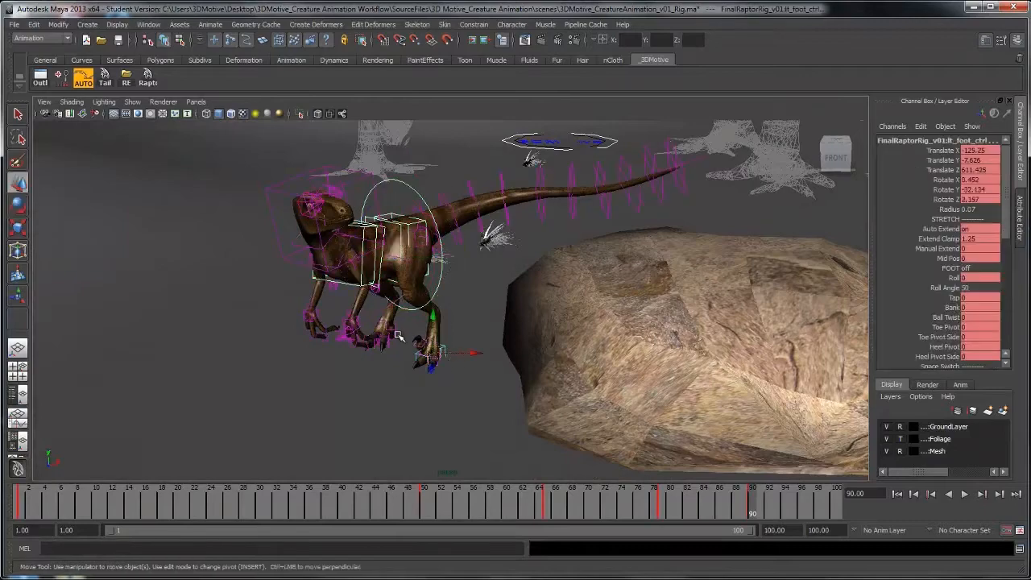
pyautogui.keyDown('alt'); pyautogui.moveTo(399, 336); pyautogui.dragTo(352, 346); pyautogui.keyUp('alt')
pyautogui.keyDown('shift'); pyautogui.click(538, 320); pyautogui.keyUp('shift')
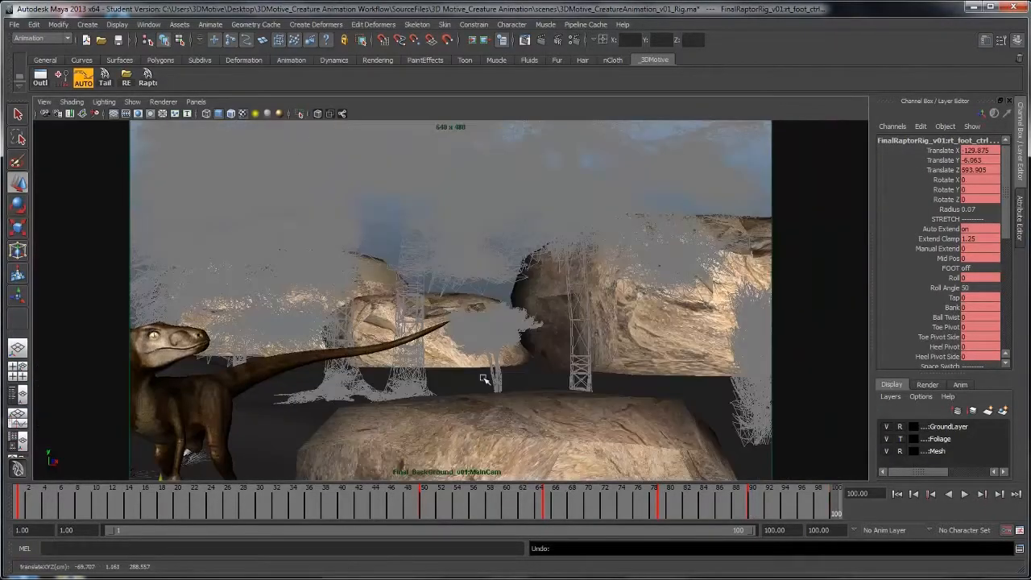
pyautogui.moveTo(484, 378); pyautogui.dragTo(152, 388, button='middle')
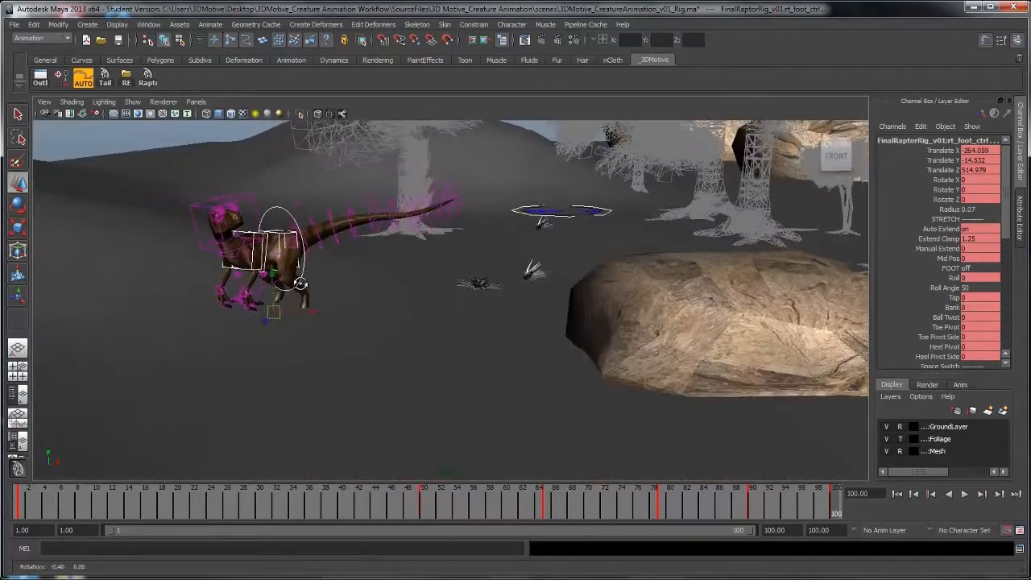
pyautogui.keyDown('alt'); pyautogui.moveTo(300, 284); pyautogui.dragTo(269, 287); pyautogui.keyUp('alt')
pyautogui.moveTo(262, 282); pyautogui.dragTo(261, 280)
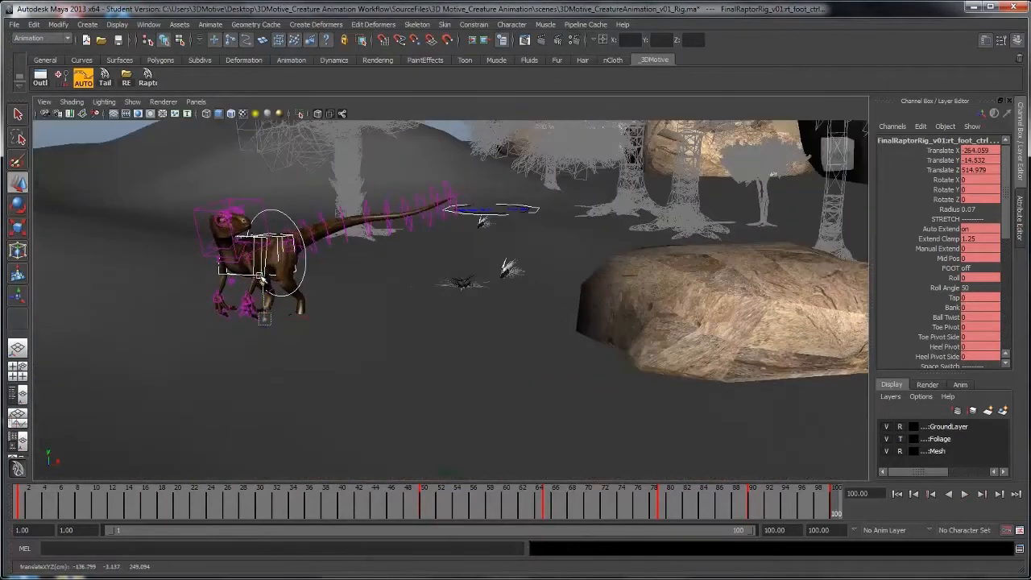
# Rotate the root control at frame 100 to turn the raptor's body farther toward its exit direction
pyautogui.click(278, 204)
pyautogui.press('e')
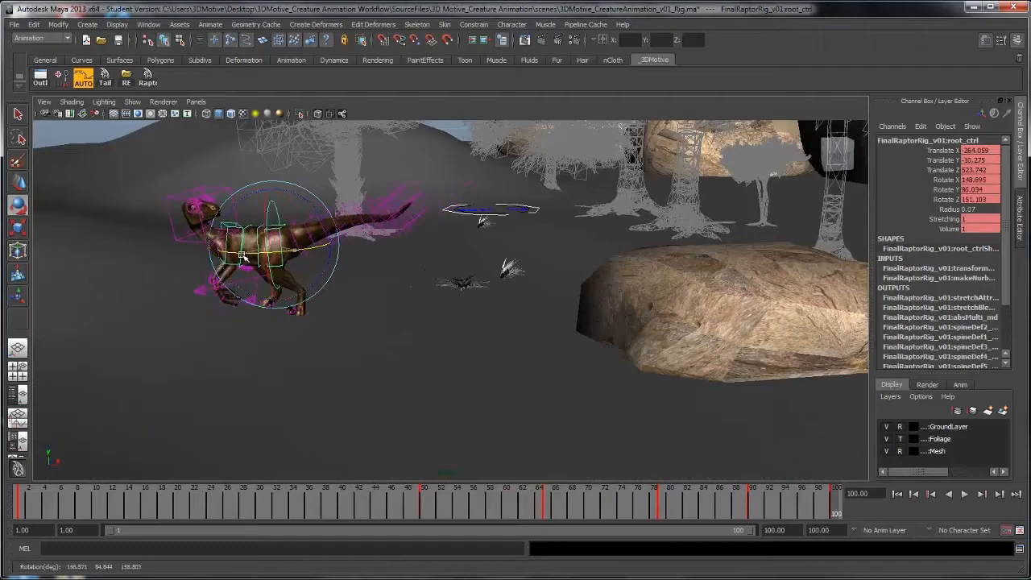
pyautogui.keyDown('alt'); pyautogui.moveTo(264, 273); pyautogui.dragTo(328, 275); pyautogui.keyUp('alt')
# Rotate the head control at frame 100 so the raptor looks forward in its direction of travel
pyautogui.click(269, 222)
pyautogui.press('e')
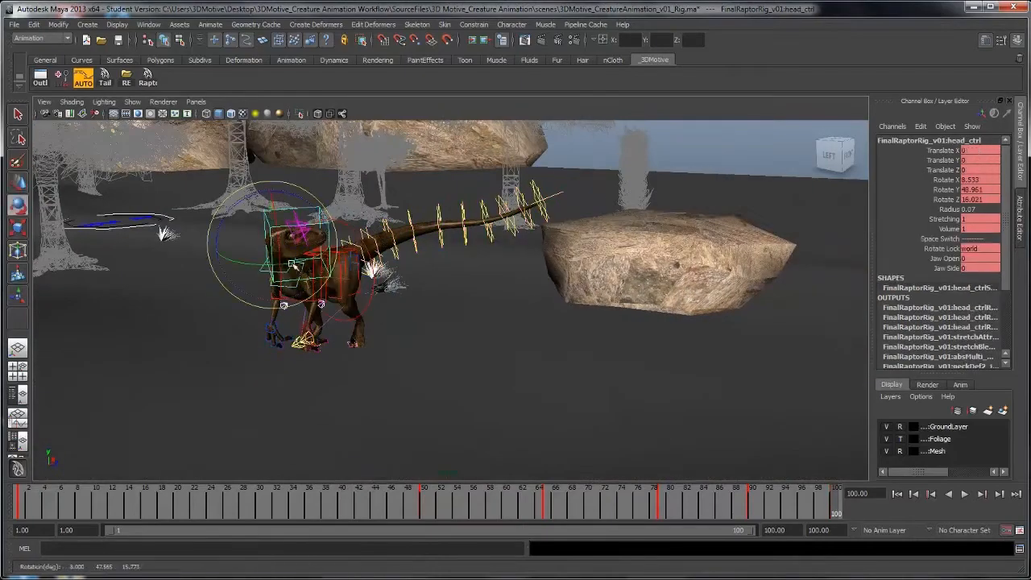
pyautogui.keyDown('alt'); pyautogui.moveTo(286, 267); pyautogui.dragTo(313, 315); pyautogui.keyUp('alt')
pyautogui.press('f')
pyautogui.scroll(-3, 313, 315)
pyautogui.keyDown('alt'); pyautogui.moveTo(566, 253); pyautogui.dragTo(554, 319); pyautogui.keyUp('alt')
# Straighten the chest control at frame 100 to rotation about X 1.3, Y -3.6, Z 2.4 and shift it sideways to about X -2.1
pyautogui.click(562, 356)
pyautogui.keyDown('alt'); pyautogui.moveTo(562, 356); pyautogui.dragTo(556, 310, button='middle'); pyautogui.keyUp('alt')
pyautogui.scroll(-1, 552, 319)
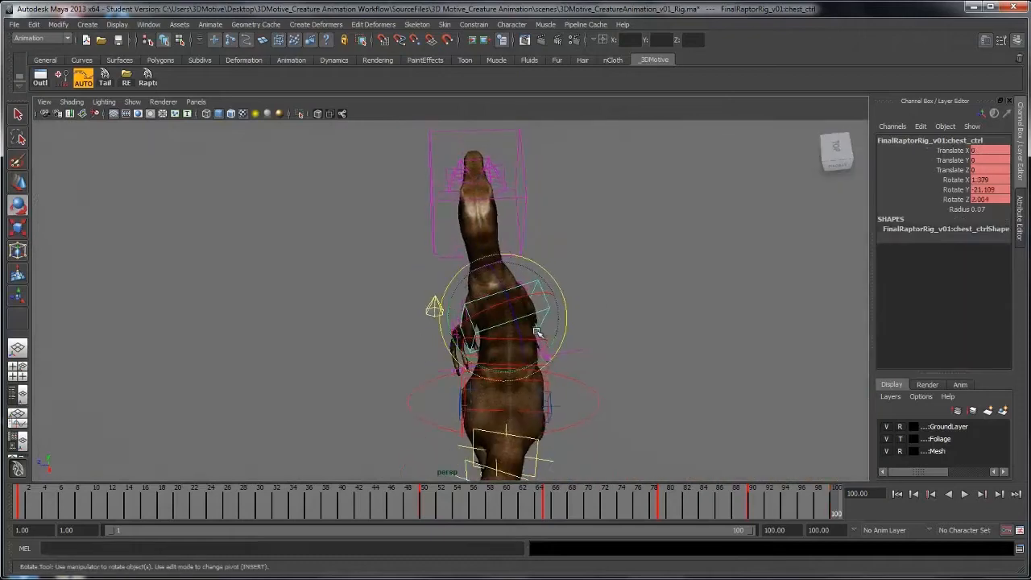
pyautogui.moveTo(539, 354)
pyautogui.mouseDown()
pyautogui.moveTo(527, 368)
pyautogui.moveTo(536, 362)
pyautogui.mouseUp()
pyautogui.moveTo(531, 323); pyautogui.dragTo(473, 321)
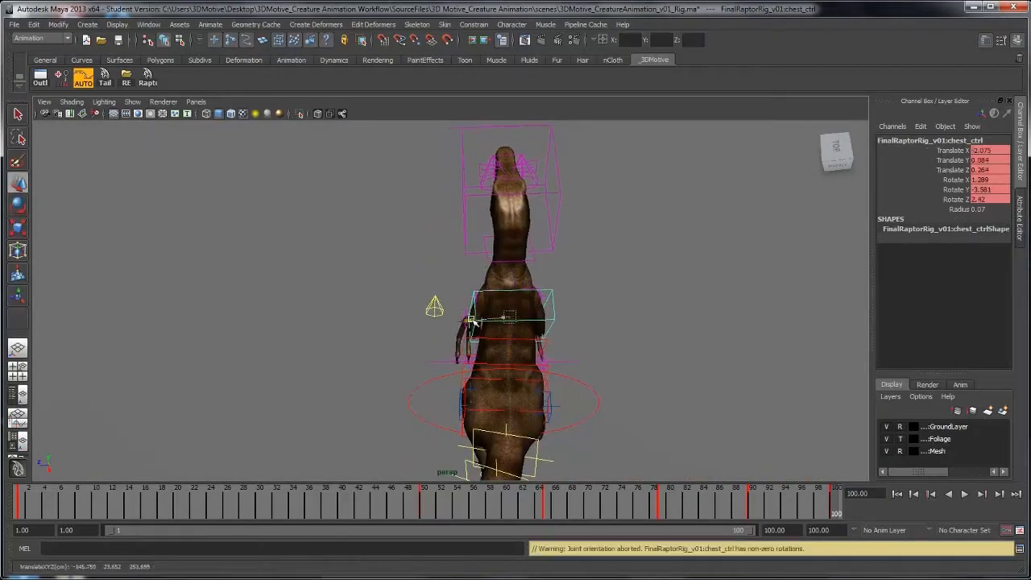
# Rotate the neck control at frame 100 to turn the raptor's head slightly more toward its exit direction
pyautogui.click(574, 346)
pyautogui.keyDown('alt'); pyautogui.moveTo(574, 347); pyautogui.dragTo(541, 325); pyautogui.keyUp('alt')
pyautogui.click(525, 333)
pyautogui.press('e')
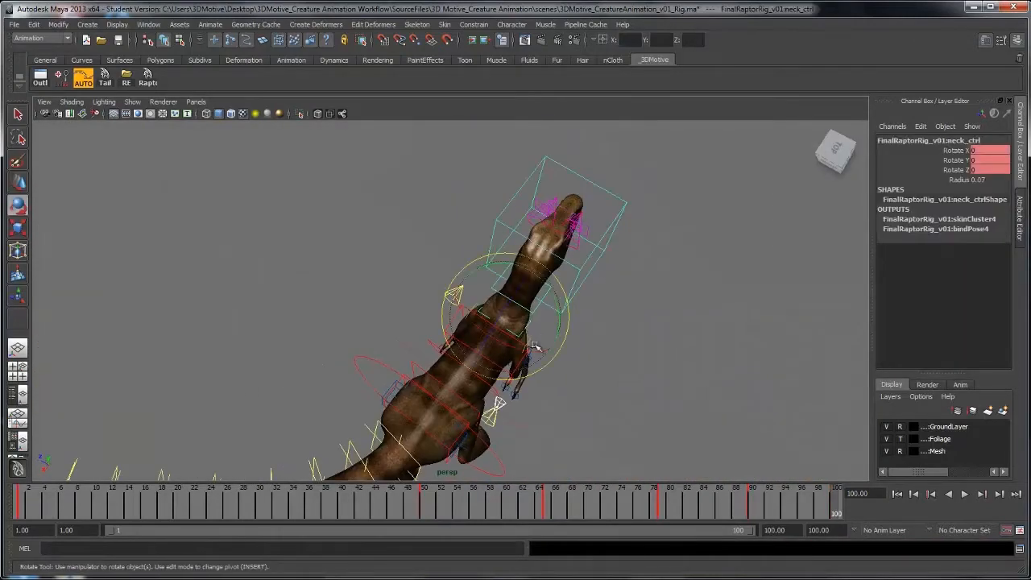
pyautogui.click(668, 362)
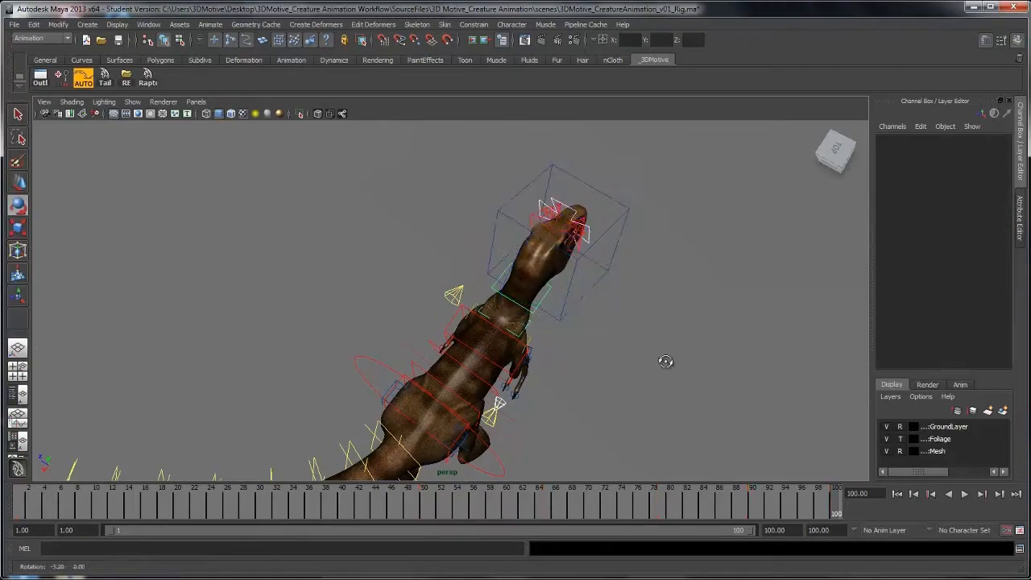
pyautogui.keyDown('alt'); pyautogui.moveTo(668, 361); pyautogui.dragTo(617, 309); pyautogui.keyUp('alt')
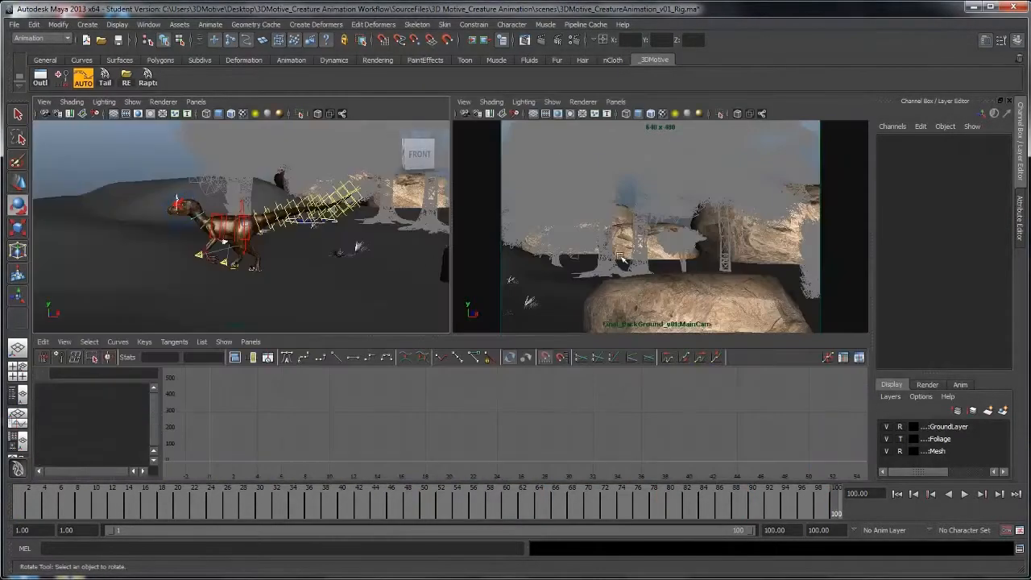
# Select all raptor controls, play the blocking through the main camera, and go to frame 58
pyautogui.press('space')
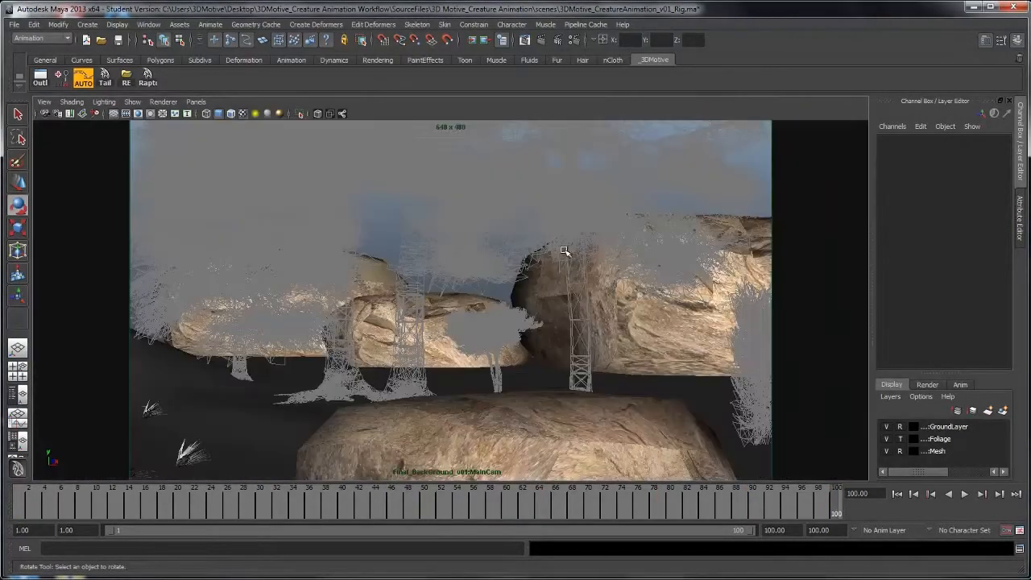
pyautogui.click(147, 81)
pyautogui.hotkey('alt', 'v')
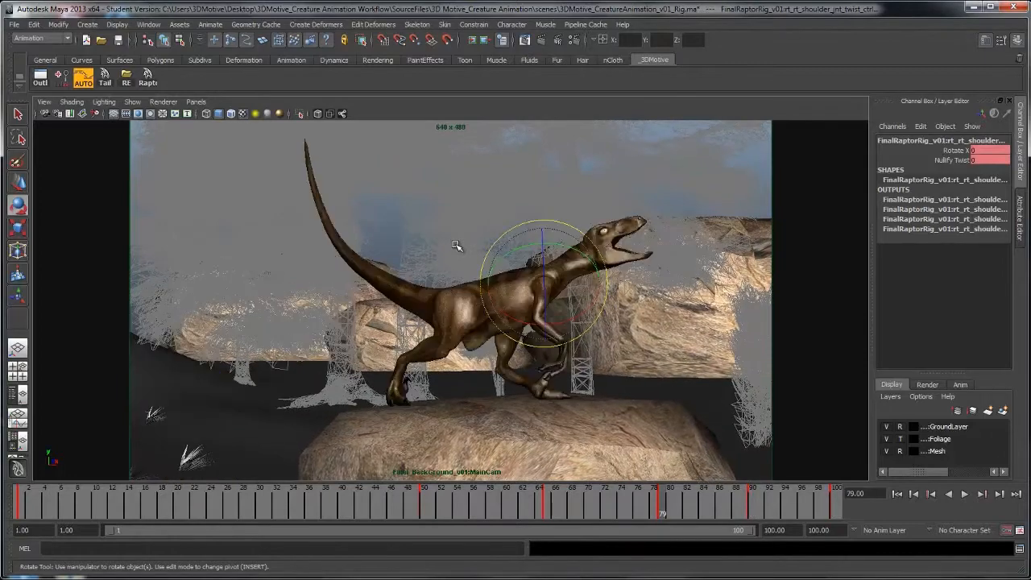
pyautogui.hotkey('alt', 'v')
pyautogui.moveTo(517, 500); pyautogui.dragTo(483, 502)
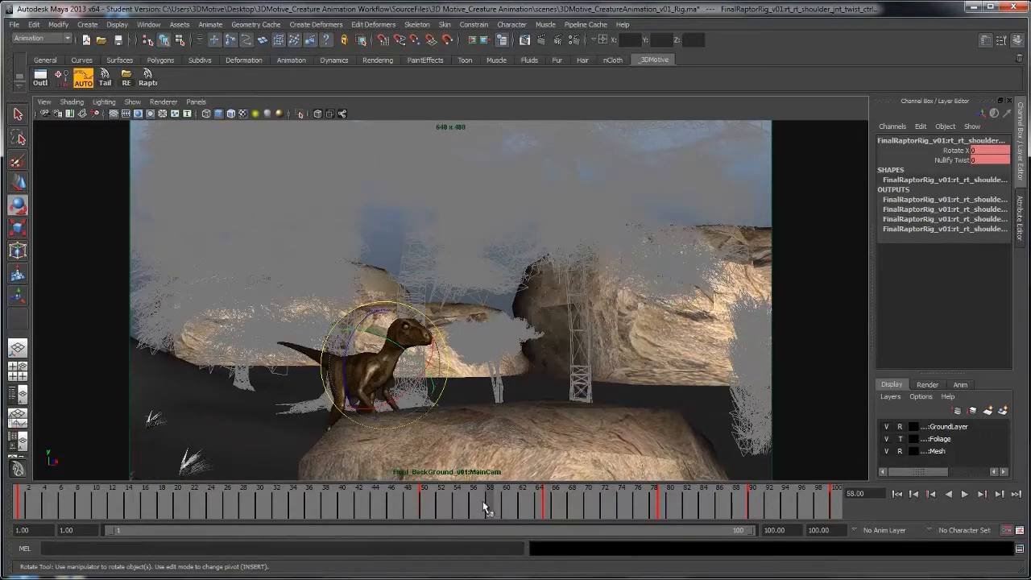
pyautogui.press('space')
pyautogui.press('space')
pyautogui.keyDown('alt'); pyautogui.moveTo(564, 321); pyautogui.dragTo(363, 316, button='middle'); pyautogui.keyUp('alt')
pyautogui.keyDown('alt'); pyautogui.moveTo(363, 316); pyautogui.dragTo(596, 347); pyautogui.keyUp('alt')
pyautogui.keyDown('alt'); pyautogui.moveTo(596, 346); pyautogui.dragTo(509, 411, button='middle'); pyautogui.keyUp('alt')
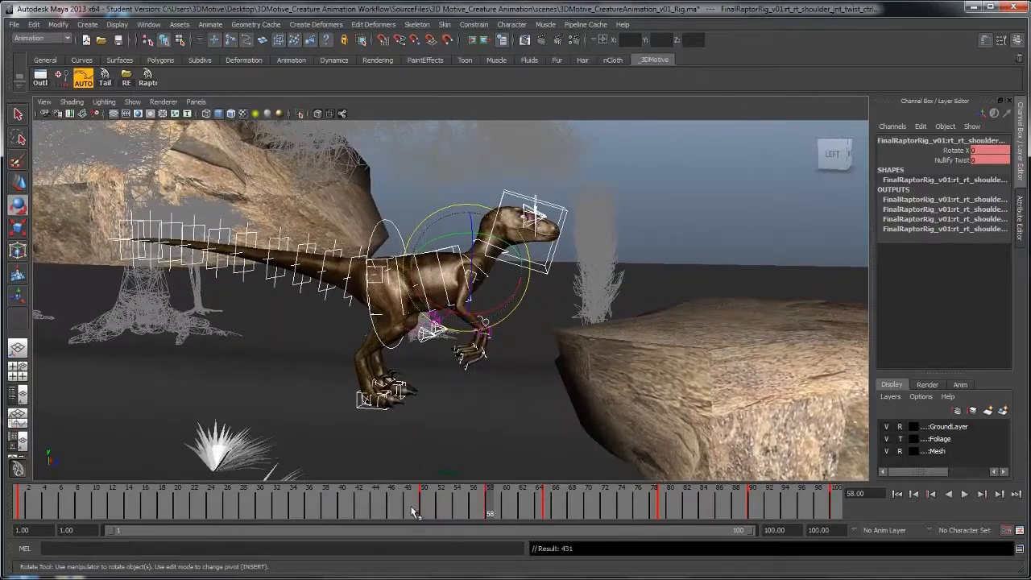
pyautogui.hotkey('alt', 'v')
pyautogui.click(491, 508)
pyautogui.keyDown('alt'); pyautogui.moveTo(493, 408); pyautogui.dragTo(507, 410); pyautogui.keyUp('alt')
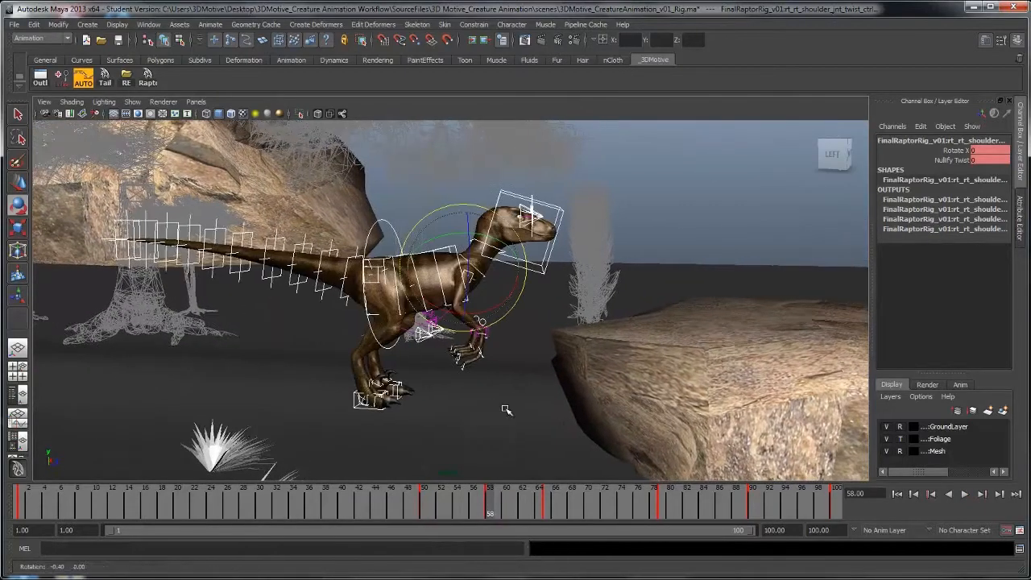
pyautogui.keyDown('alt'); pyautogui.moveTo(506, 410); pyautogui.dragTo(486, 472, button='middle'); pyautogui.keyUp('alt')
pyautogui.click(409, 342)
pyautogui.moveTo(409, 342); pyautogui.dragTo(443, 400, button='right')
pyautogui.rightClick(485, 508)
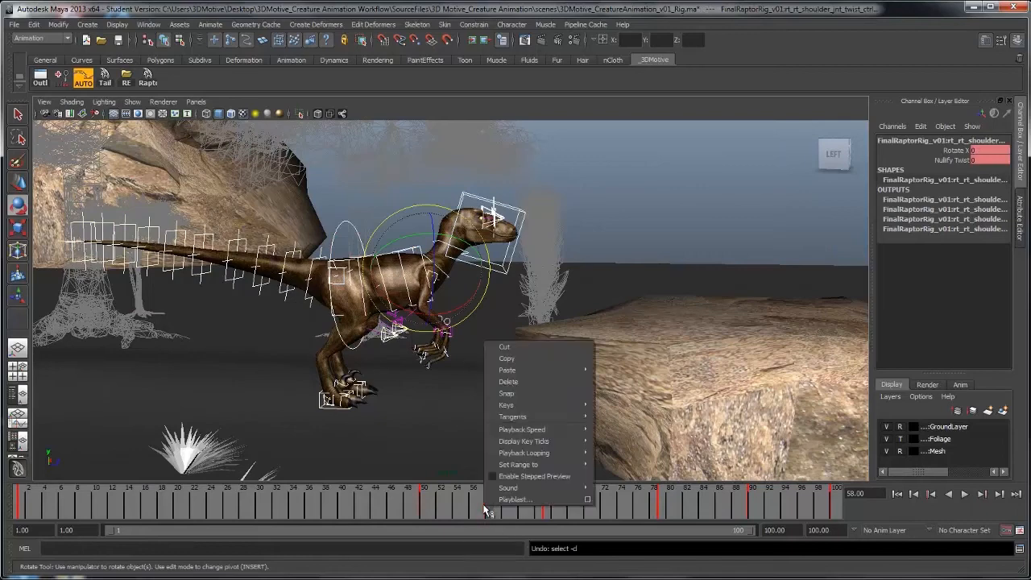
pyautogui.click(501, 384)
# Key all controls at frame 58 on an interpolated pose by temporarily changing the surrounding keys' stepped tangents, restoring stepped tangents on the curves
pyautogui.press('space')
pyautogui.press('a')
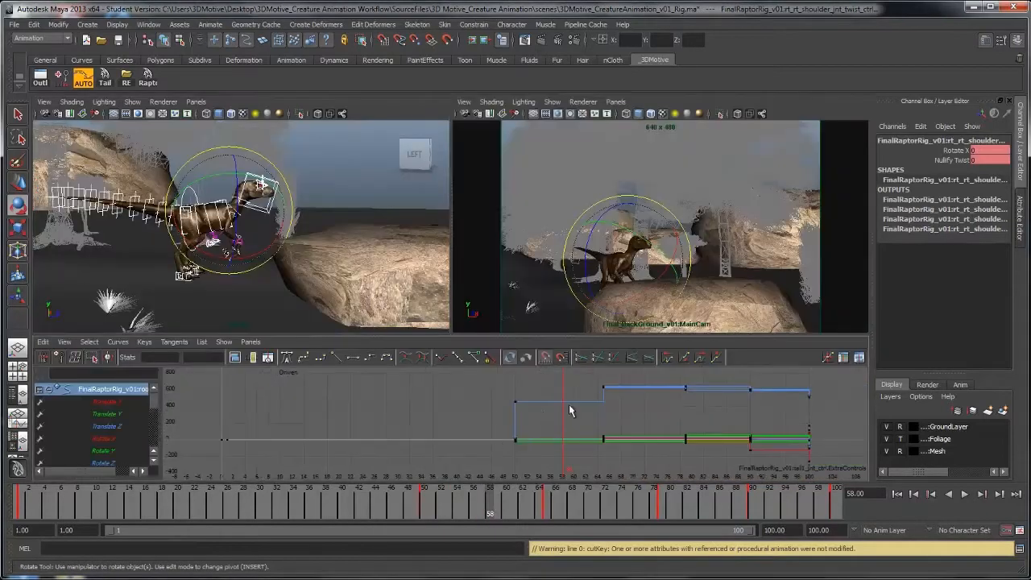
pyautogui.keyDown('alt'); pyautogui.moveTo(569, 404); pyautogui.dragTo(546, 410, button='middle'); pyautogui.keyUp('alt')
pyautogui.moveTo(592, 469); pyautogui.dragTo(455, 382)
pyautogui.click(336, 357)
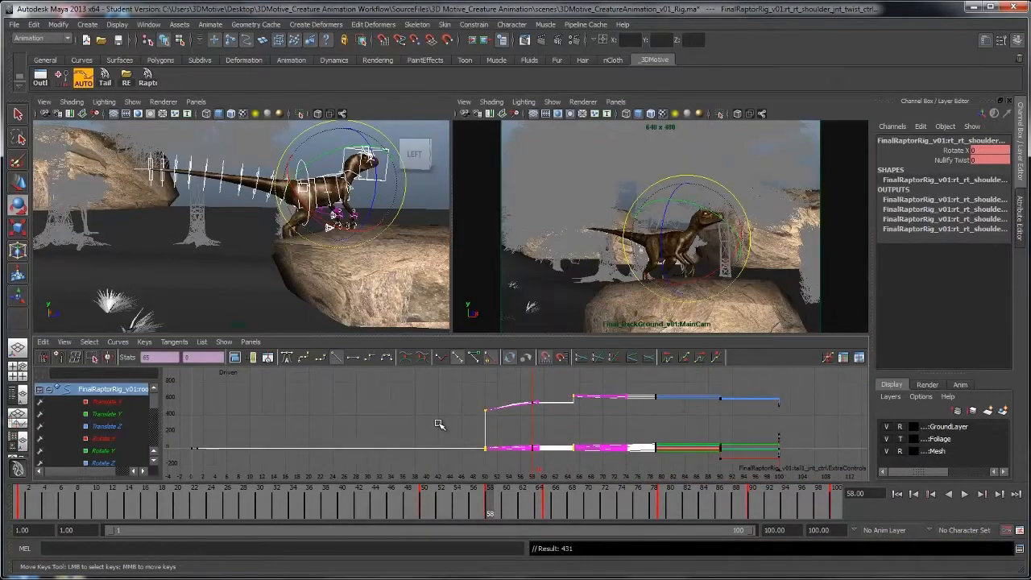
pyautogui.click(414, 429)
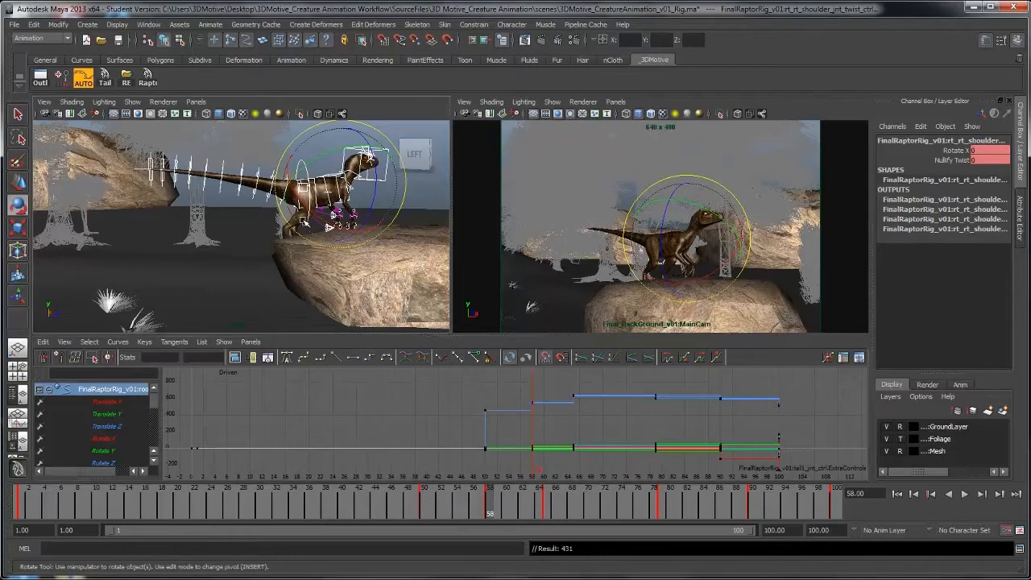
# Pitch the root control upright at frame 58 and place it near the rock's edge at about X 11.8, Y 22.7, Z 540.6
pyautogui.press('space')
pyautogui.keyDown('alt'); pyautogui.moveTo(449, 293); pyautogui.dragTo(427, 315); pyautogui.keyUp('alt')
pyautogui.keyDown('alt'); pyautogui.moveTo(427, 315); pyautogui.dragTo(430, 315, button='middle'); pyautogui.keyUp('alt')
pyautogui.click(470, 233)
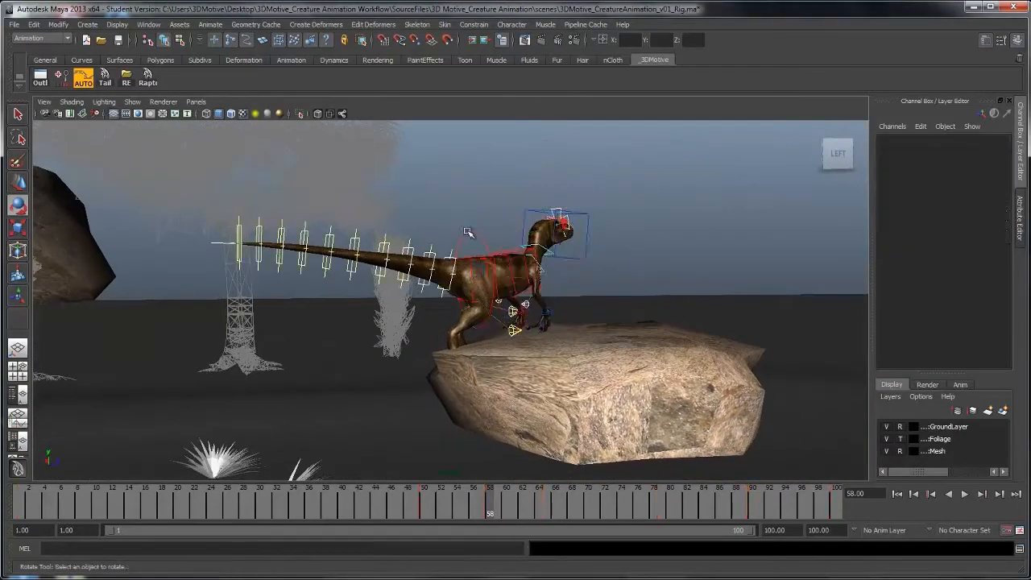
pyautogui.click(471, 233)
pyautogui.keyDown('alt'); pyautogui.moveTo(513, 240); pyautogui.dragTo(481, 242); pyautogui.keyUp('alt')
pyautogui.moveTo(578, 240); pyautogui.dragTo(582, 271)
pyautogui.keyDown('alt'); pyautogui.moveTo(624, 310); pyautogui.dragTo(357, 313); pyautogui.keyUp('alt')
pyautogui.press('w')
pyautogui.keyDown('alt'); pyautogui.moveTo(357, 313); pyautogui.dragTo(564, 324, button='right'); pyautogui.keyUp('alt')
pyautogui.keyDown('alt'); pyautogui.moveTo(564, 325); pyautogui.dragTo(485, 318); pyautogui.keyUp('alt')
pyautogui.keyDown('alt'); pyautogui.moveTo(485, 318); pyautogui.dragTo(509, 332, button='right'); pyautogui.keyUp('alt')
pyautogui.moveTo(509, 332); pyautogui.dragTo(519, 334, button='middle')
pyautogui.keyDown('alt'); pyautogui.moveTo(519, 335); pyautogui.dragTo(515, 355, button='middle'); pyautogui.keyUp('alt')
# Rotate the hip control at frame 58 to about X -3.3, Y -3.9, Z -15.4
pyautogui.click(389, 228)
pyautogui.press('e')
pyautogui.moveTo(374, 216); pyautogui.dragTo(507, 278)
pyautogui.click(467, 265)
pyautogui.keyDown('alt'); pyautogui.moveTo(508, 278); pyautogui.dragTo(552, 298, button='right'); pyautogui.keyUp('alt')
pyautogui.keyDown('alt'); pyautogui.moveTo(552, 298); pyautogui.dragTo(523, 237, button='middle'); pyautogui.keyUp('alt')
# Move the trailing foot back at frame 58 and rotate it so its heel lifts and its toes point down
pyautogui.press('4')
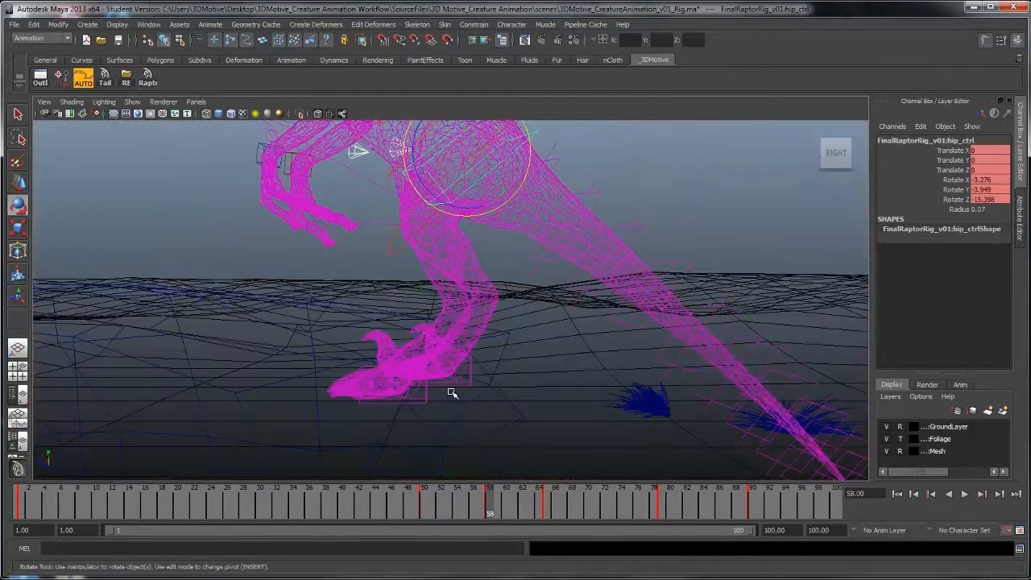
pyautogui.click(427, 394)
pyautogui.keyDown('alt'); pyautogui.moveTo(521, 401); pyautogui.dragTo(485, 415, button='right'); pyautogui.keyUp('alt')
pyautogui.keyDown('alt'); pyautogui.moveTo(485, 415); pyautogui.dragTo(475, 369, button='middle'); pyautogui.keyUp('alt')
pyautogui.press('w')
pyautogui.moveTo(475, 369); pyautogui.dragTo(599, 396, button='middle')
pyautogui.press('e')
pyautogui.moveTo(600, 396); pyautogui.dragTo(689, 213, button='middle')
pyautogui.press('w')
pyautogui.moveTo(669, 269); pyautogui.dragTo(685, 272, button='middle')
# Raise the leading foot forward at frame 58 and rotate it to reach for the top of the rock
pyautogui.click(451, 313)
pyautogui.moveTo(499, 340); pyautogui.dragTo(400, 288, button='middle')
pyautogui.press('e')
pyautogui.moveTo(427, 284)
pyautogui.mouseDown(button='middle')
pyautogui.moveTo(478, 285)
pyautogui.moveTo(469, 295)
pyautogui.mouseUp(button='middle')
# Fine-tune the foot's sideways placement at frame 58 in shaded display, checking it from the front
pyautogui.press('w')
pyautogui.press('5')
pyautogui.keyDown('alt'); pyautogui.moveTo(493, 294); pyautogui.dragTo(631, 292); pyautogui.keyUp('alt')
pyautogui.click(604, 353)
pyautogui.moveTo(631, 370); pyautogui.dragTo(595, 355, button='middle')
pyautogui.keyDown('alt'); pyautogui.moveTo(595, 355); pyautogui.dragTo(590, 343); pyautogui.keyUp('alt')
pyautogui.moveTo(590, 343); pyautogui.dragTo(594, 356, button='middle')
pyautogui.keyDown('alt'); pyautogui.moveTo(593, 357); pyautogui.dragTo(743, 344); pyautogui.keyUp('alt')
pyautogui.keyDown('alt'); pyautogui.moveTo(743, 345); pyautogui.dragTo(698, 360, button='middle'); pyautogui.keyUp('alt')
pyautogui.keyDown('alt'); pyautogui.moveTo(699, 359); pyautogui.dragTo(681, 338); pyautogui.keyUp('alt')
# Rotate the root control at frame 58 to about X 8.1, Y -1.2, Z -30.2 and adjust the chest
pyautogui.click(654, 294)
pyautogui.press('e')
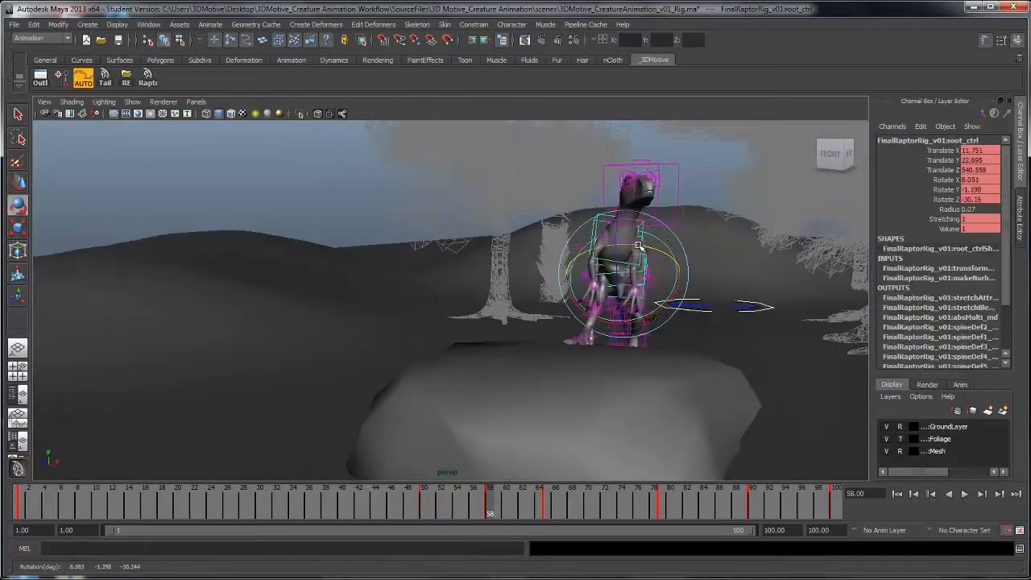
pyautogui.click(625, 221)
pyautogui.keyDown('alt'); pyautogui.moveTo(596, 233); pyautogui.dragTo(645, 245); pyautogui.keyUp('alt')
# Compare the pose with frame 50, and bend the selected tail controls at frame 58 to about Rotate Z -7.9
pyautogui.press(',')
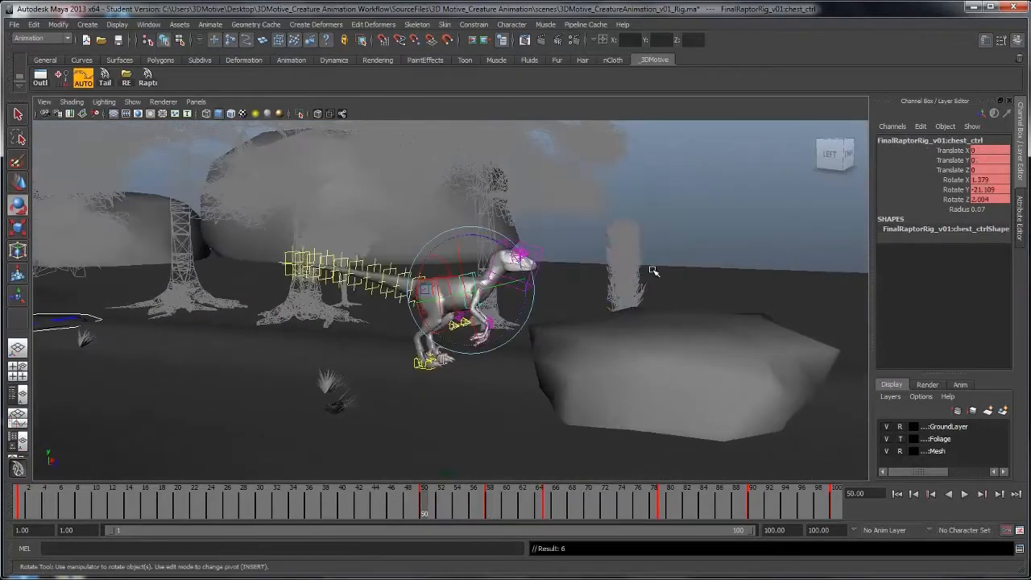
pyautogui.press('.')
pyautogui.click(483, 296)
pyautogui.press('w')
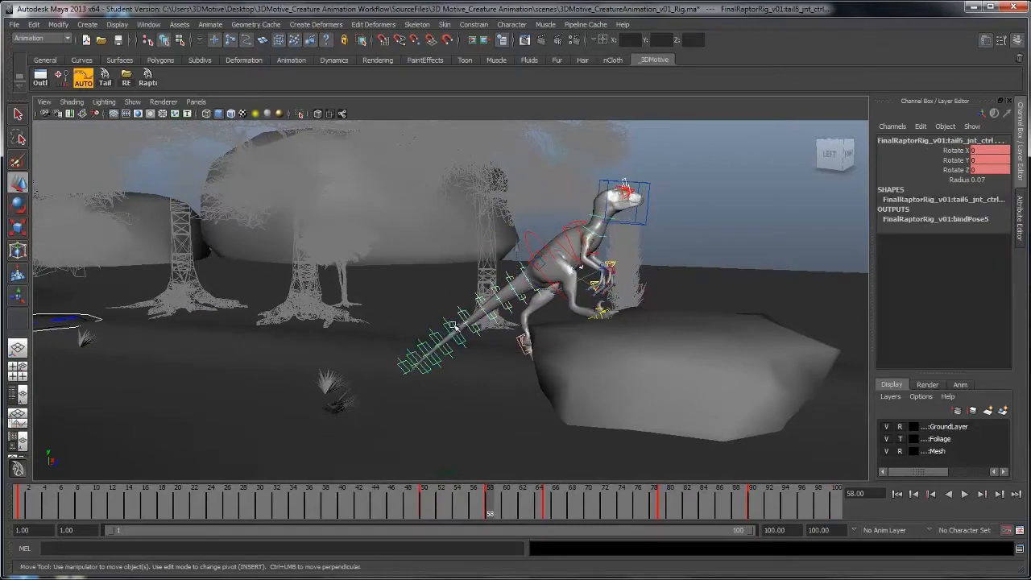
pyautogui.press('e')
pyautogui.moveTo(485, 292); pyautogui.dragTo(488, 296)
# Select all raptor controls and step through the key poses to check the body placement from the front
pyautogui.press('space')
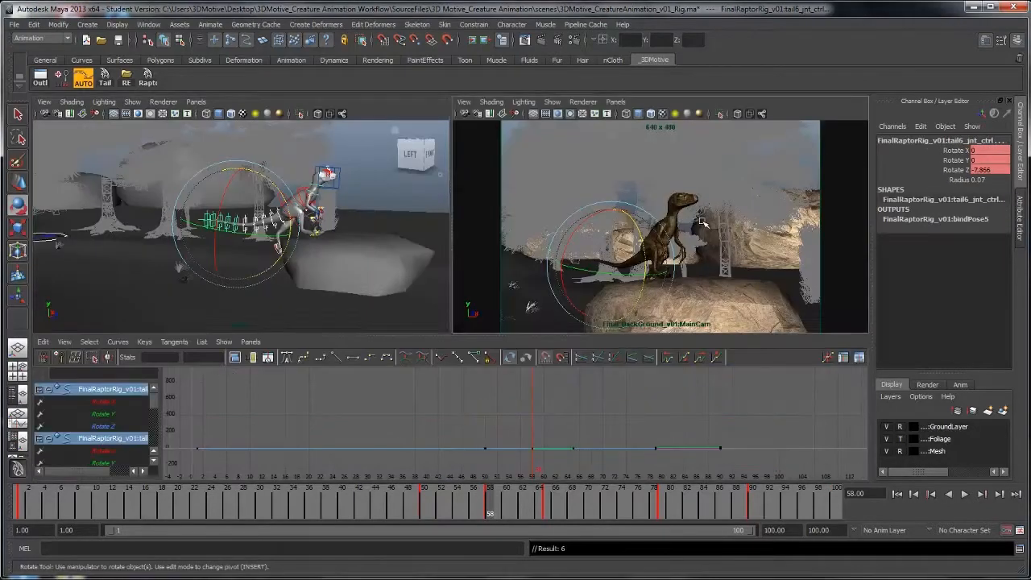
pyautogui.press('space')
pyautogui.press('space')
pyautogui.press('space')
pyautogui.keyDown('alt'); pyautogui.moveTo(421, 235); pyautogui.dragTo(274, 242); pyautogui.keyUp('alt')
pyautogui.keyDown('alt'); pyautogui.moveTo(274, 242); pyautogui.dragTo(431, 255, button='right'); pyautogui.keyUp('alt')
pyautogui.click(147, 78)
pyautogui.press('.')
pyautogui.press('.')
pyautogui.press('.')
pyautogui.press('.')
pyautogui.press('.')
pyautogui.press('.')
pyautogui.press('.')
pyautogui.press('.')
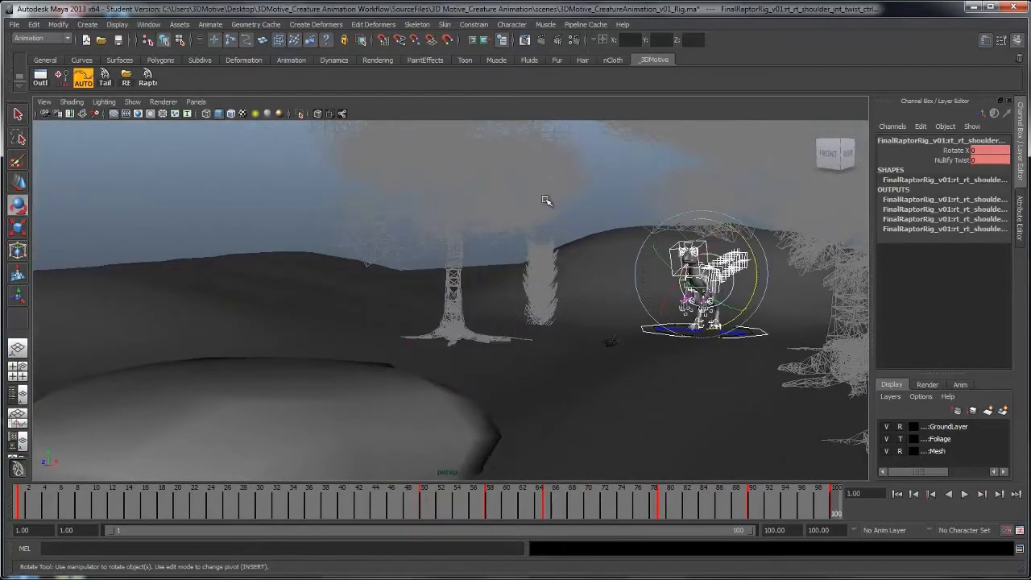
pyautogui.press('.')
pyautogui.press('.')
# Refine the roar pose at frame 79, moving the left knee control to about X -1.6, Y -3.3, Z 24.9
pyautogui.press(',')
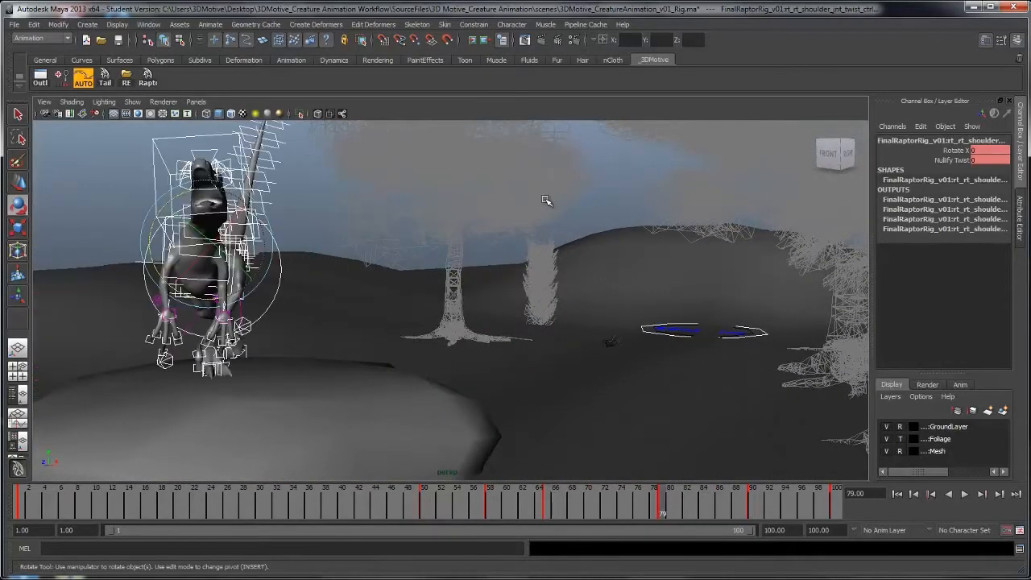
pyautogui.keyDown('alt'); pyautogui.moveTo(378, 256); pyautogui.dragTo(504, 249, button='middle'); pyautogui.keyUp('alt')
pyautogui.click(558, 220)
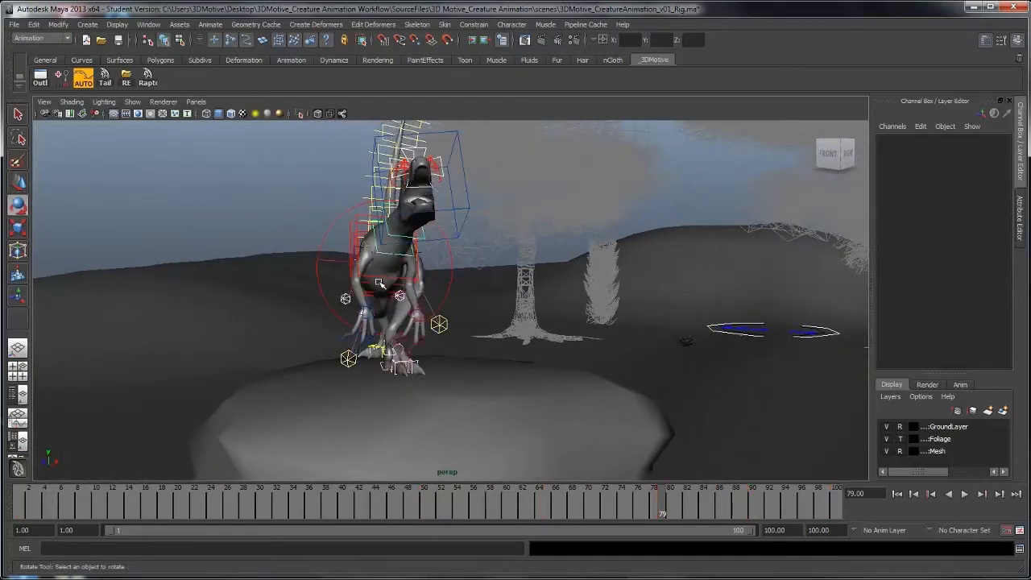
pyautogui.click(392, 253)
pyautogui.moveTo(396, 240); pyautogui.dragTo(436, 282)
pyautogui.press('w')
pyautogui.click(443, 325)
pyautogui.moveTo(477, 327); pyautogui.dragTo(460, 328)
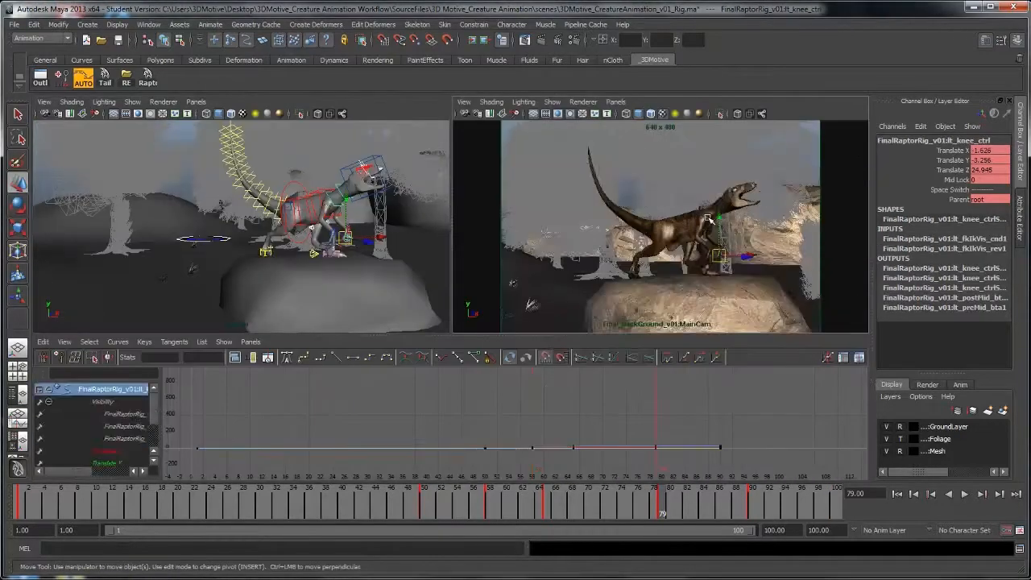
# Select all raptor controls in the main camera view and set keys on the blocked poses, including frames 50 and 58
pyautogui.press('space')
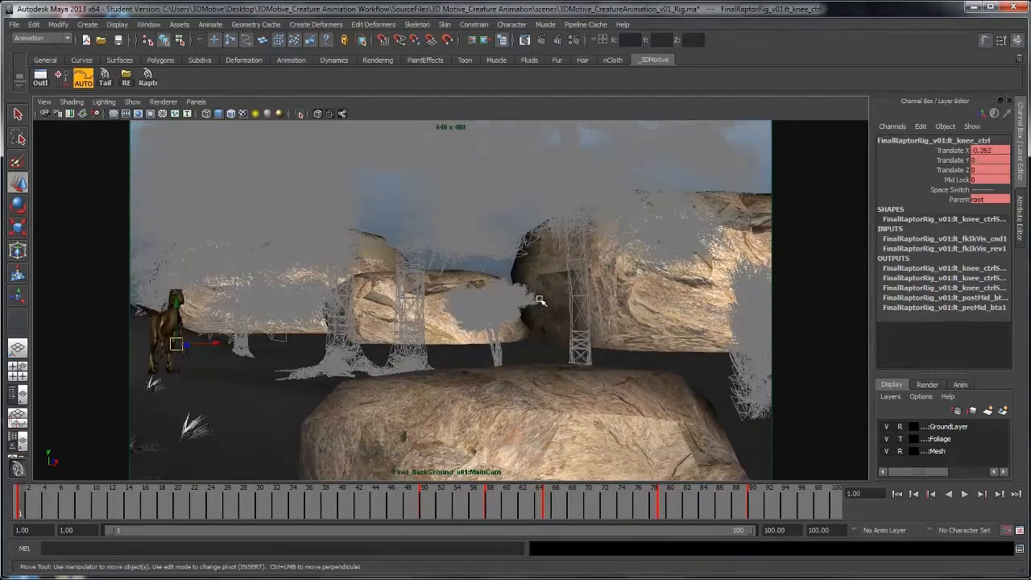
pyautogui.click(391, 281)
pyautogui.moveTo(202, 338); pyautogui.dragTo(173, 307)
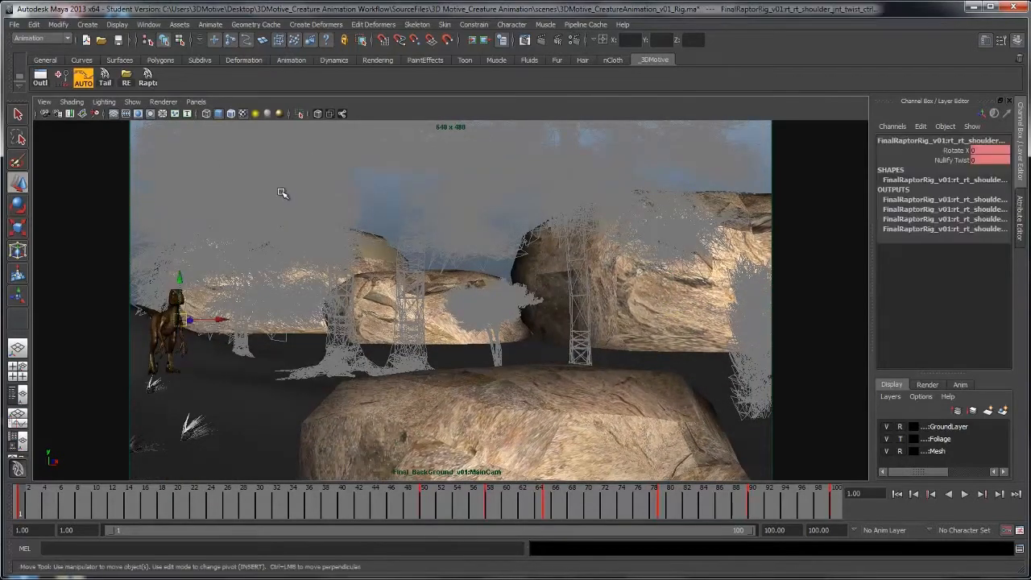
pyautogui.press(',')
pyautogui.press(',')
pyautogui.press('s')
pyautogui.press(',')
pyautogui.press(',')
pyautogui.press(',')
pyautogui.press(',')
pyautogui.press(',')
pyautogui.press('.')
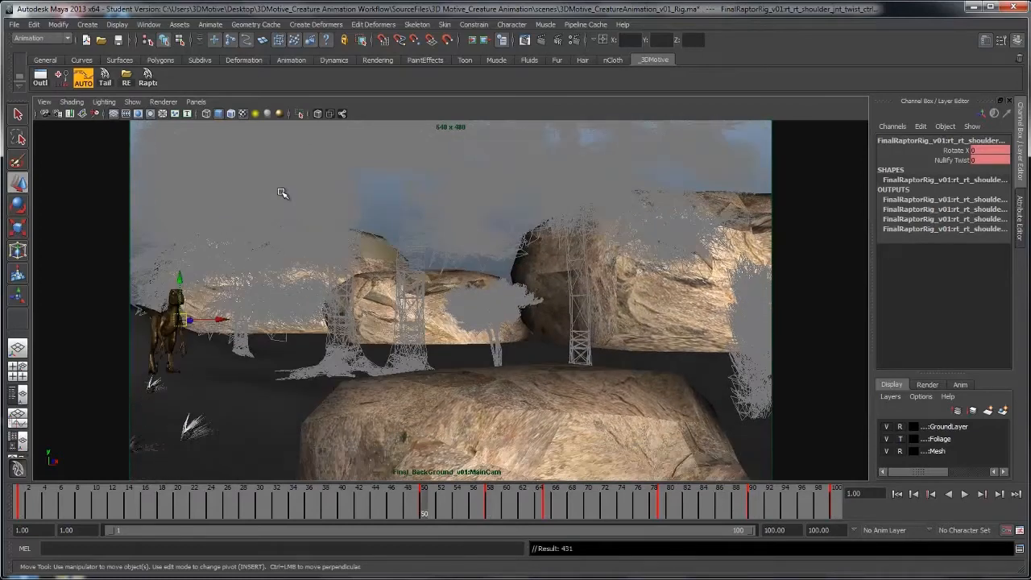
pyautogui.hotkey('alt', 'v')
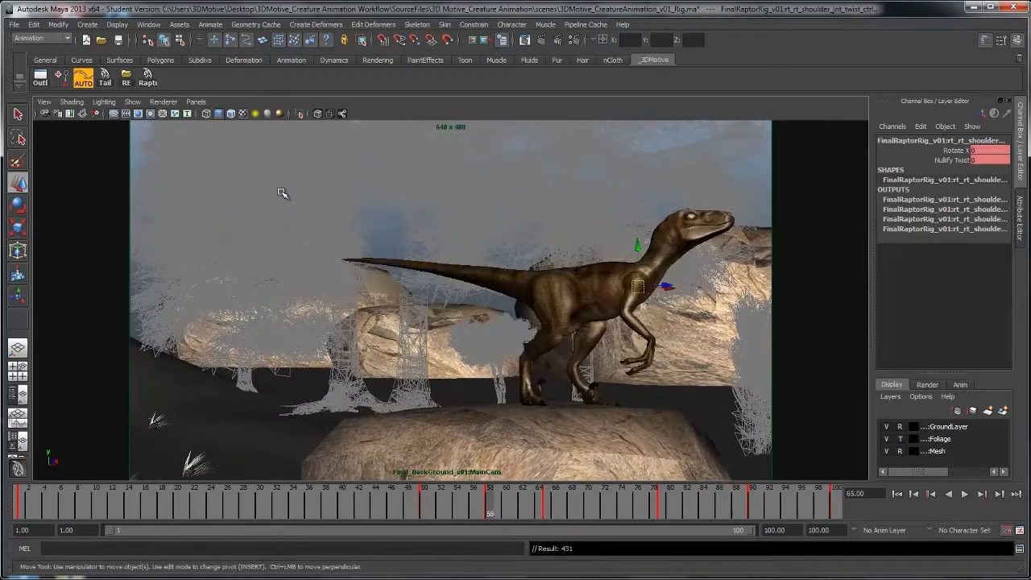
pyautogui.hotkey('alt', 'shift', 'v')
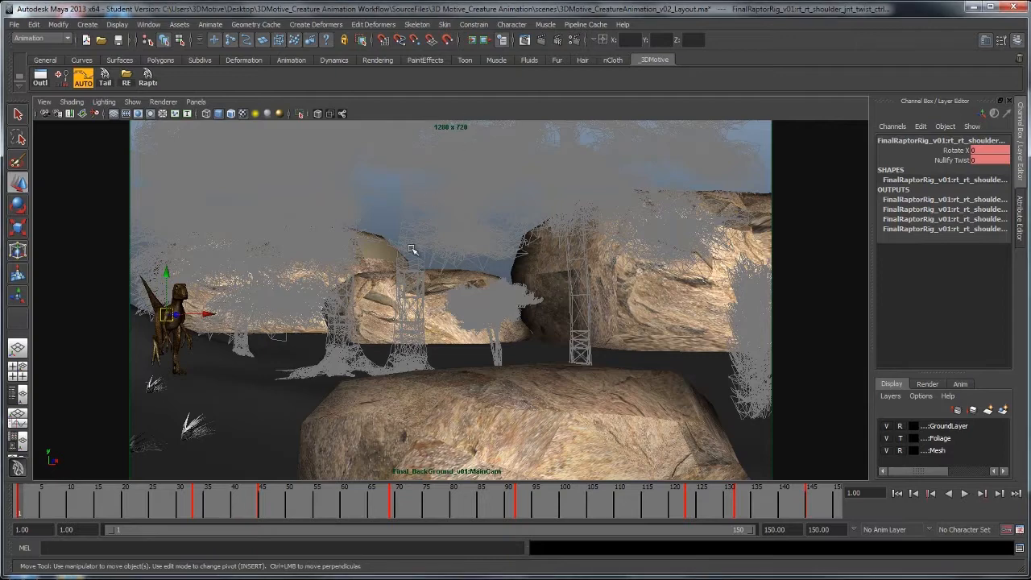
# Step through the key poses of the 150-frame layout scene from frame 1 to frame 123
pyautogui.press('.')
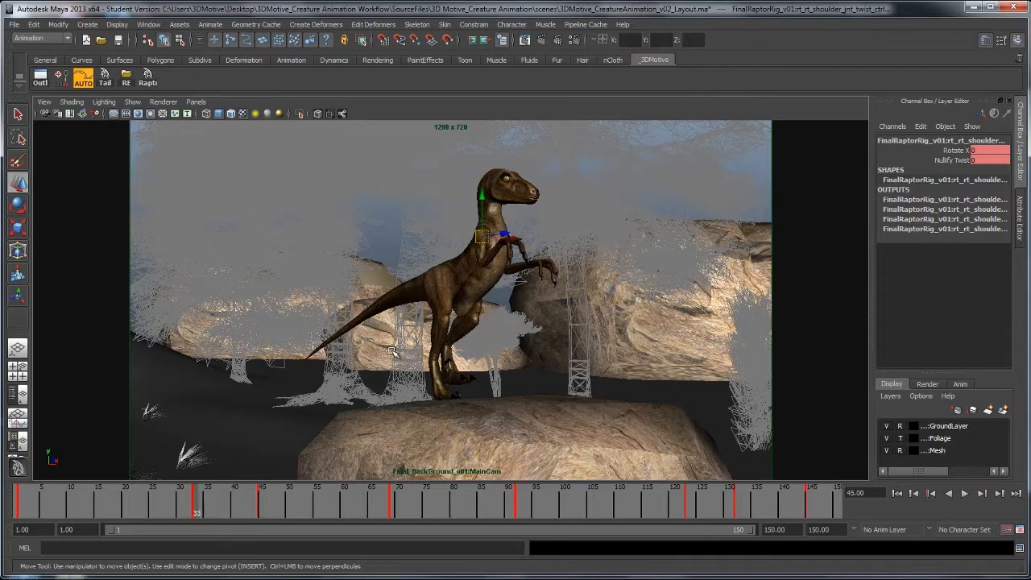
pyautogui.hotkey('alt', 'shift', 'v')
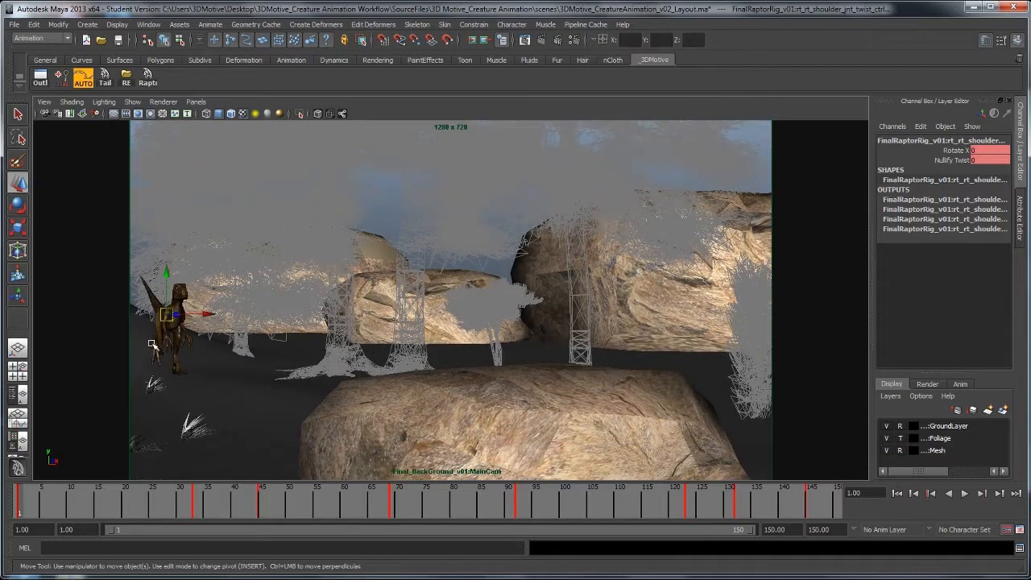
pyautogui.press('.')
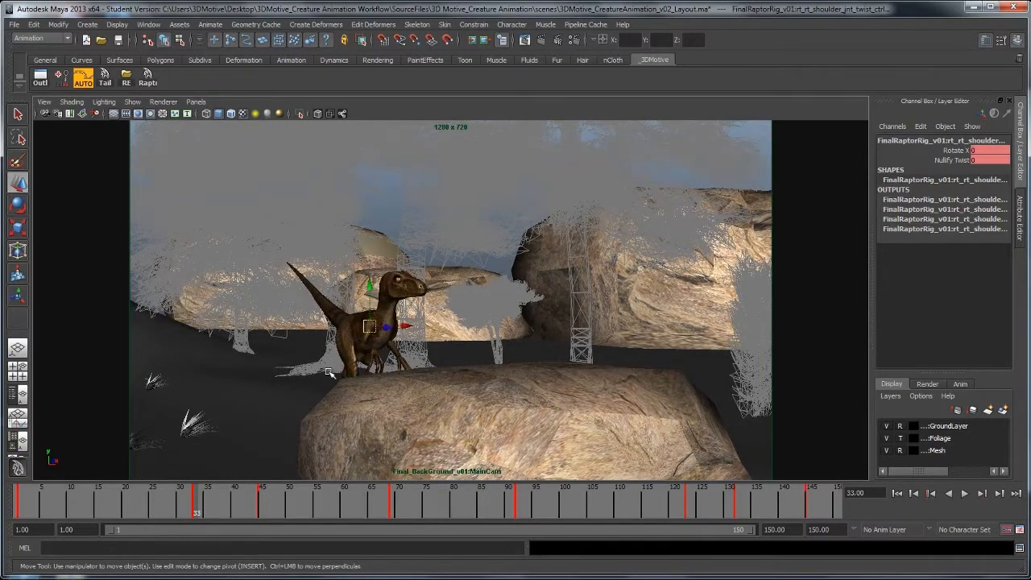
pyautogui.press('.')
pyautogui.press('.')
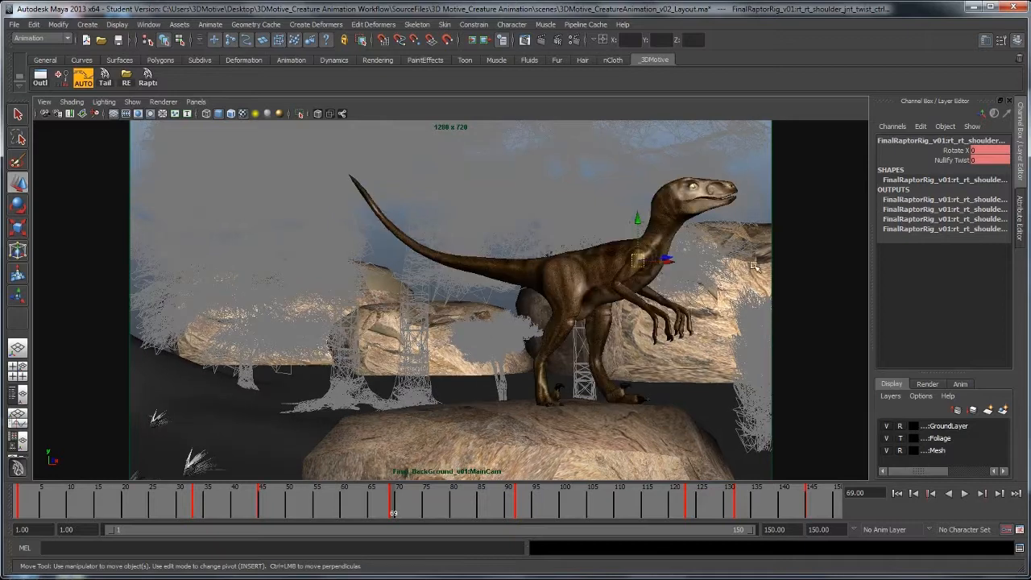
pyautogui.press('.')
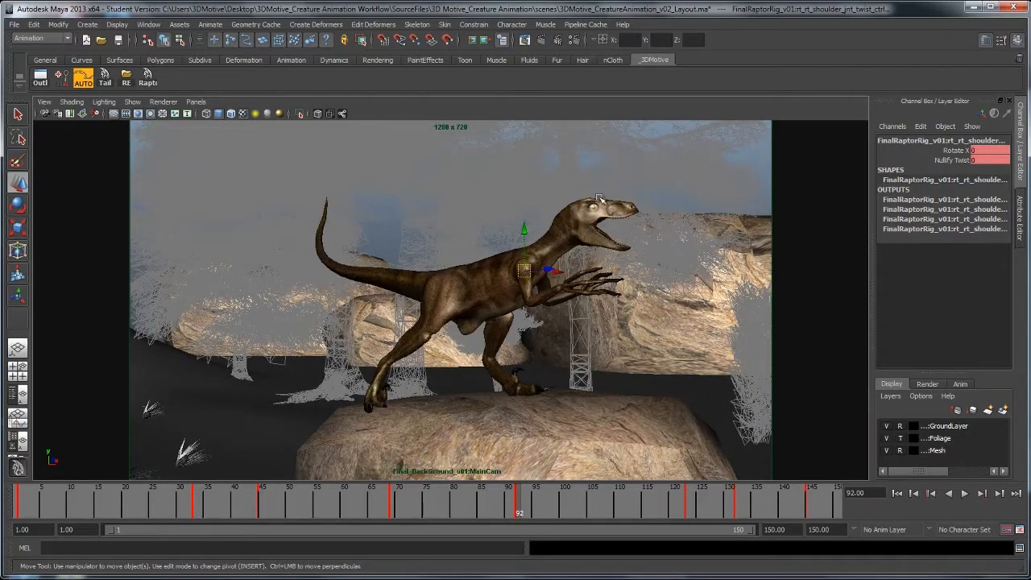
pyautogui.press('.')
pyautogui.press('.')
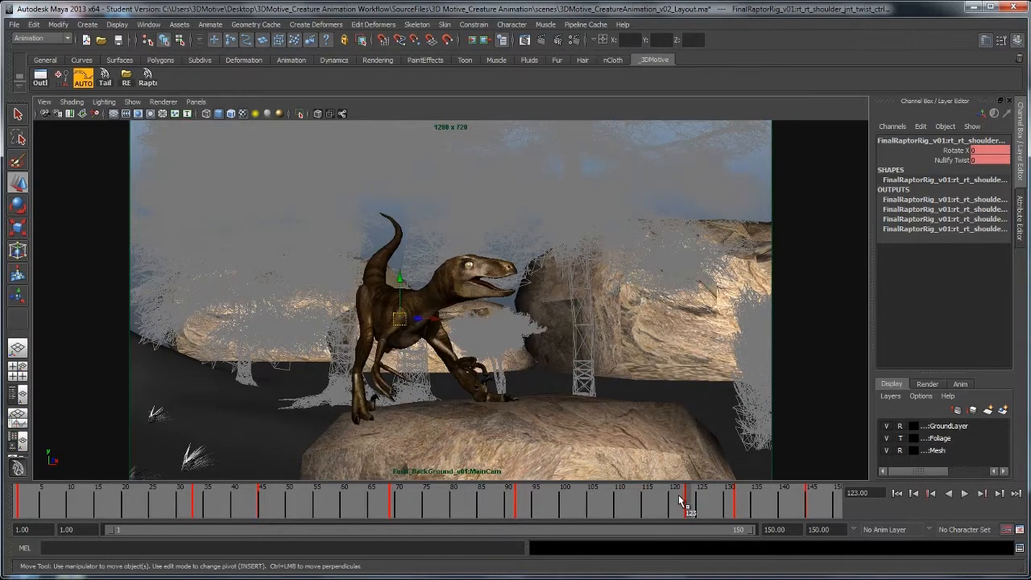
# Compare the raptor's key poses at frames 92, 123 and 132 through the main camera
pyautogui.press(',')
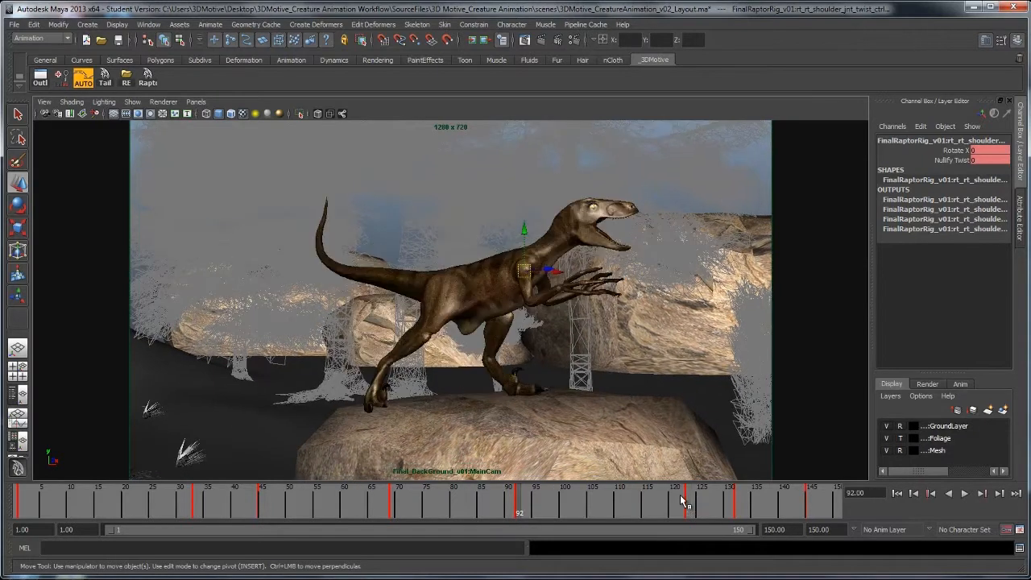
pyautogui.press('.')
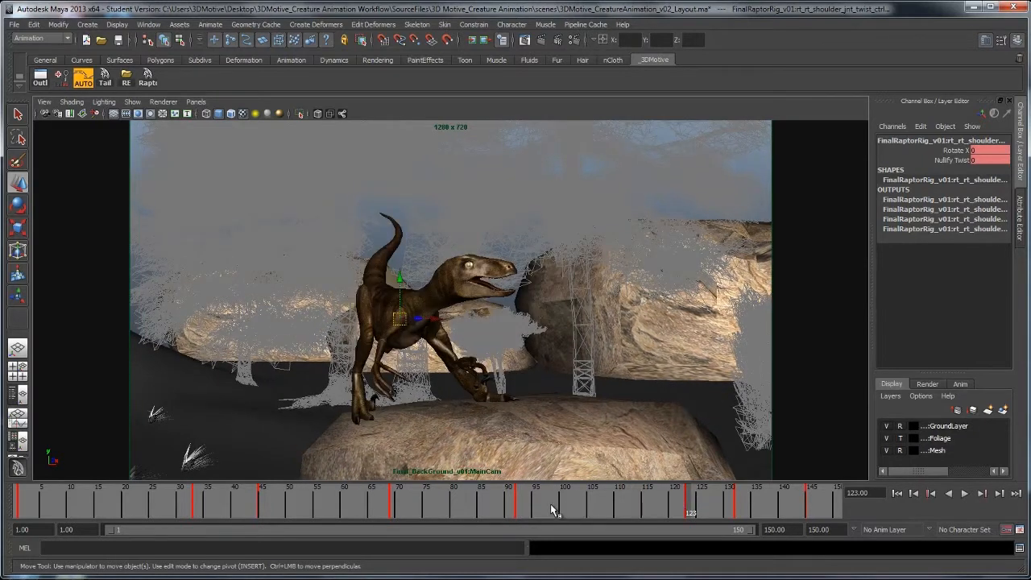
pyautogui.click(518, 496)
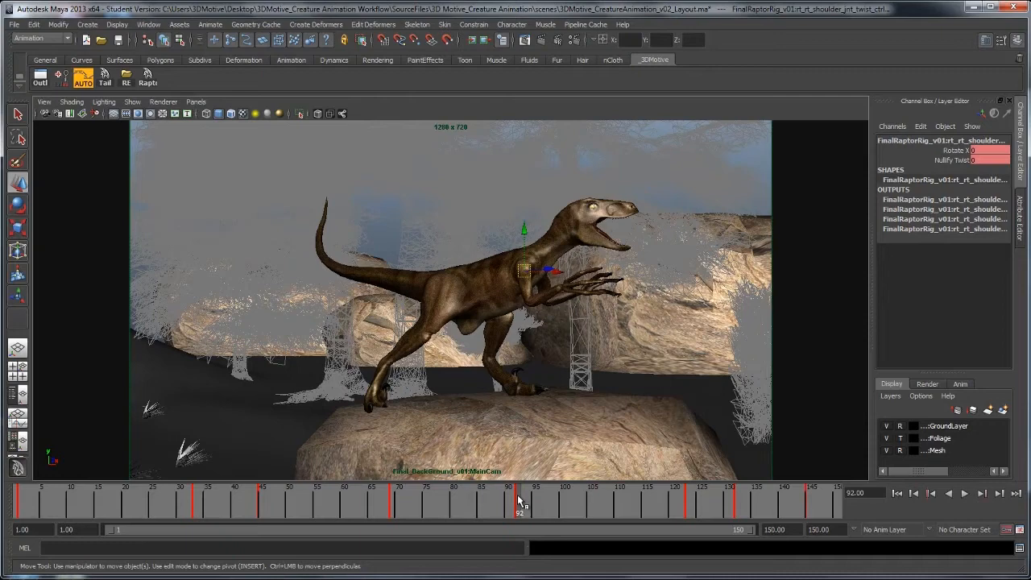
pyautogui.click(633, 502)
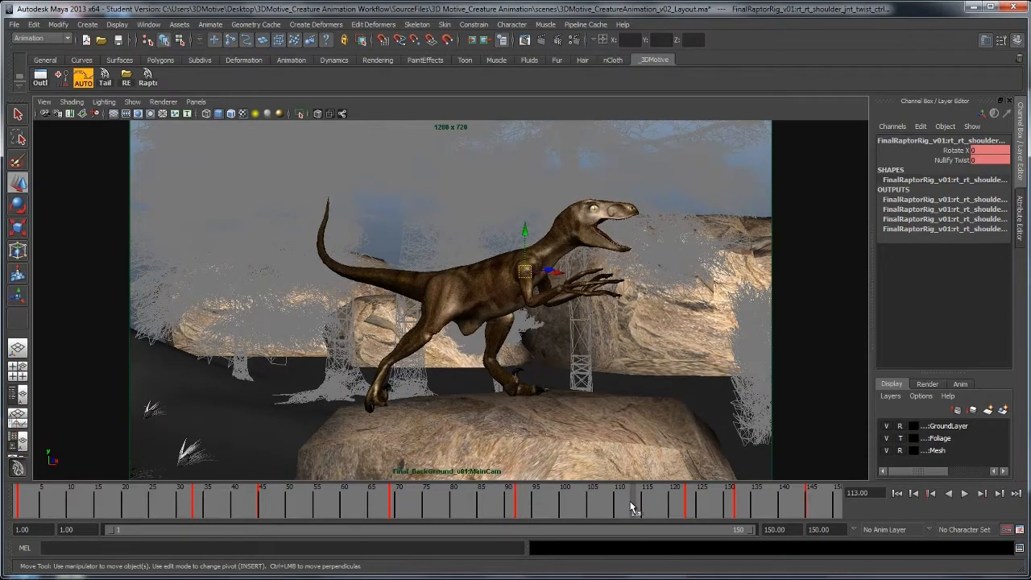
pyautogui.click(690, 501)
pyautogui.press('.')
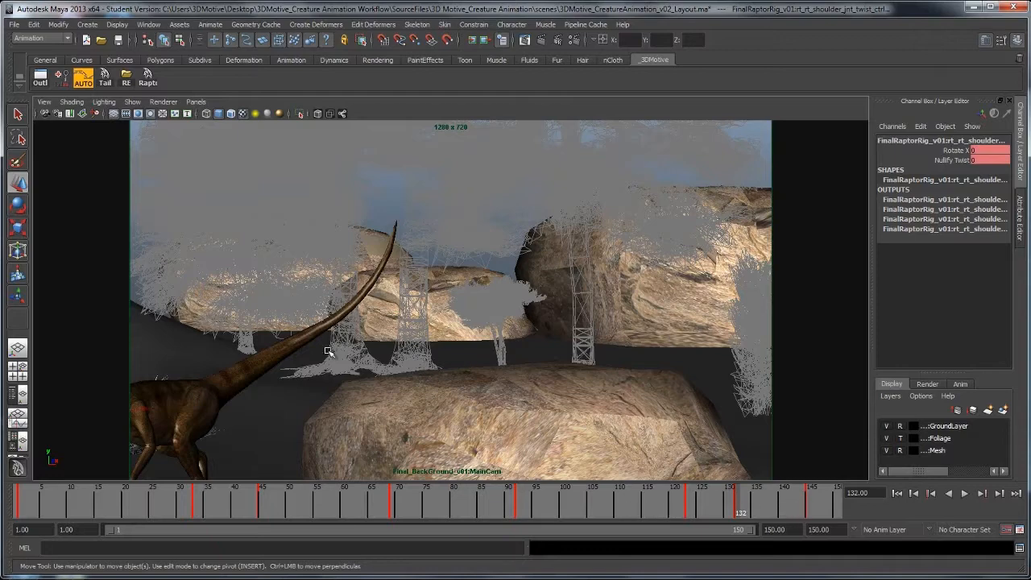
# Step back and forth through all the raptor's key poses up to frame 132, finishing at frame 1
pyautogui.press(',')
pyautogui.press(',')
pyautogui.press(',')
pyautogui.press(',')
pyautogui.press(',')
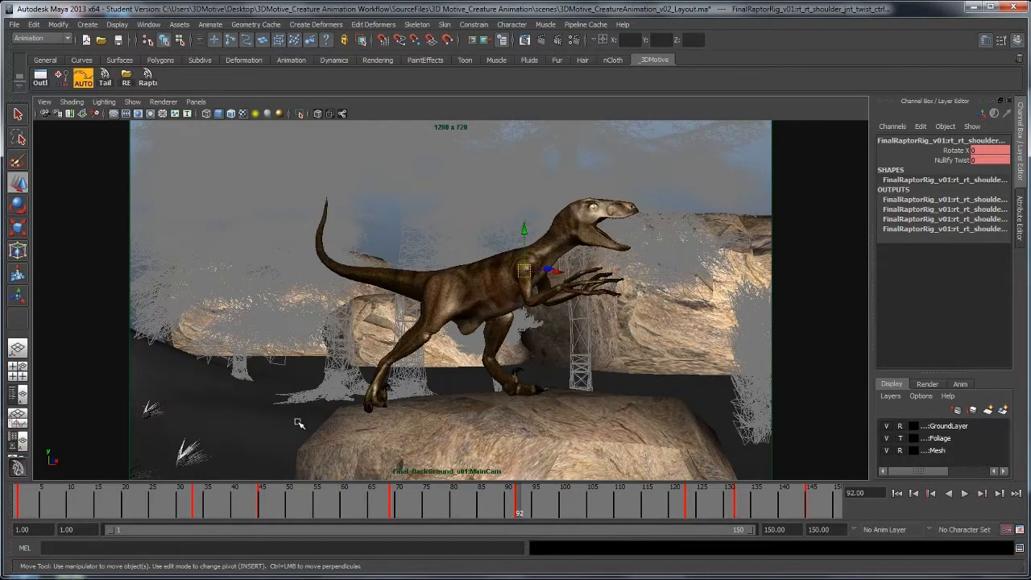
pyautogui.press(',')
pyautogui.press(',')
pyautogui.press('.')
pyautogui.press('.')
pyautogui.press('.')
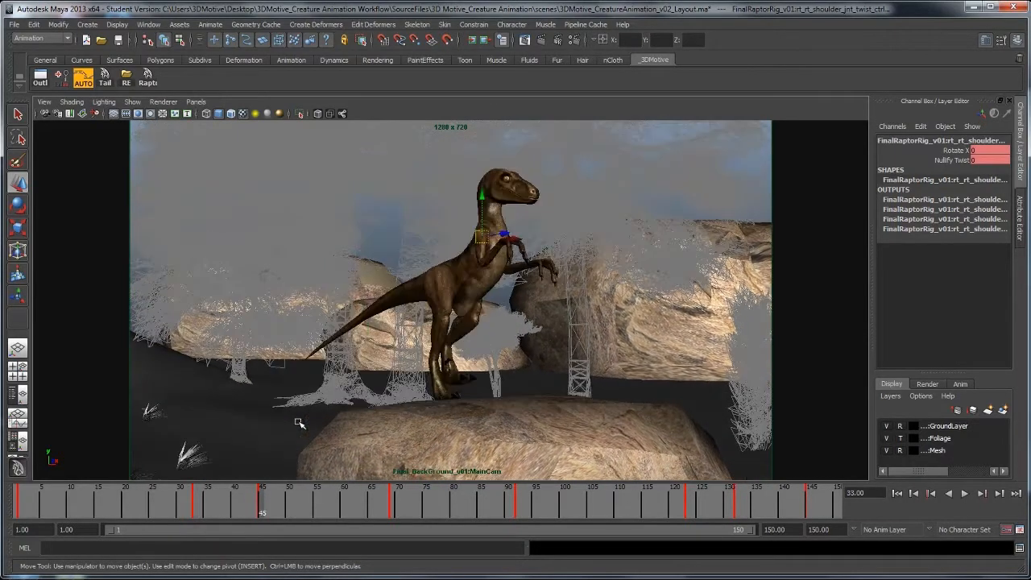
pyautogui.press('.')
pyautogui.press('.')
pyautogui.press('.')
pyautogui.press('.')
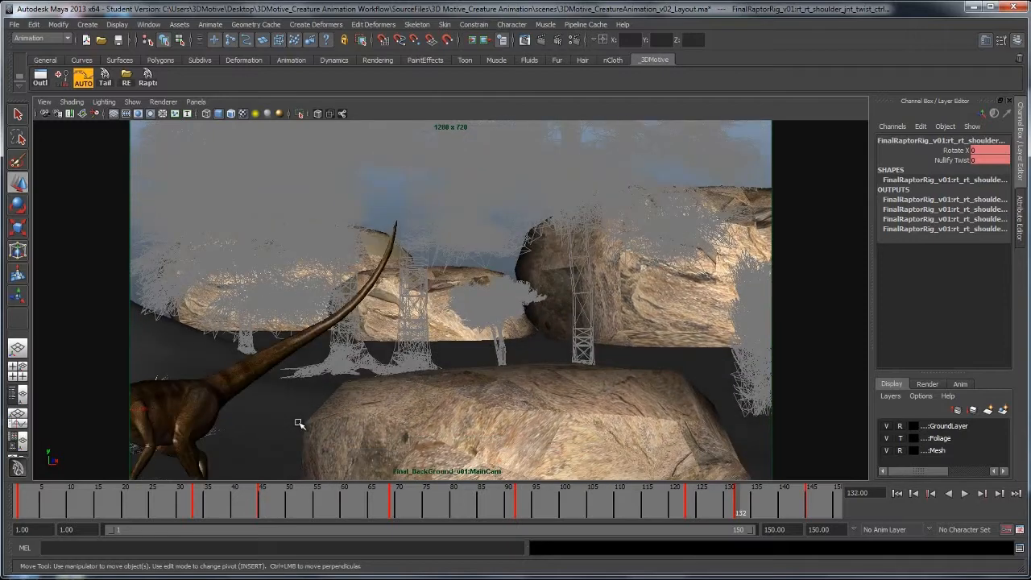
pyautogui.press(',')
pyautogui.press(',')
pyautogui.press(',')
pyautogui.press(',')
pyautogui.press(',')
pyautogui.press(',')
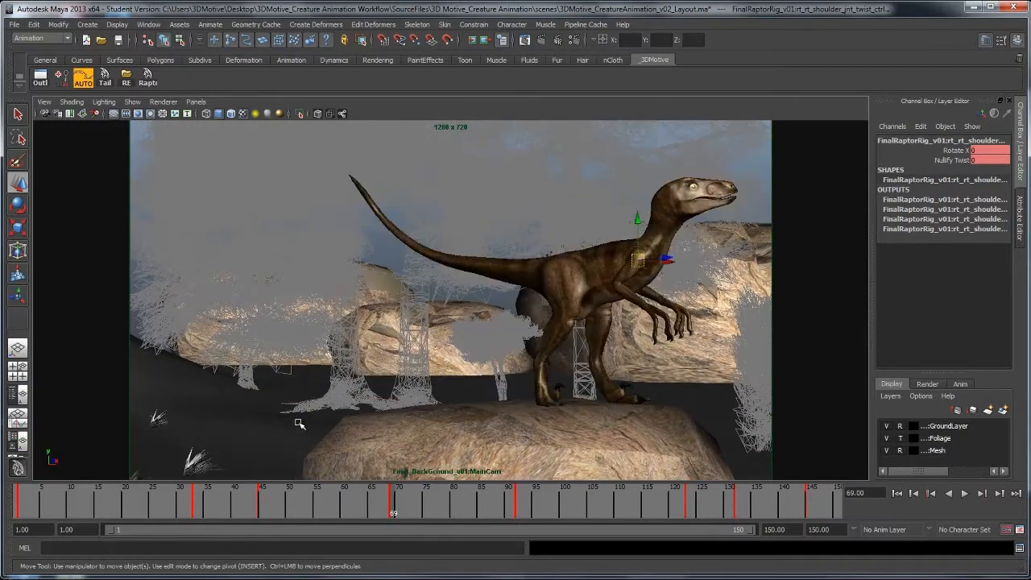
pyautogui.press(',')
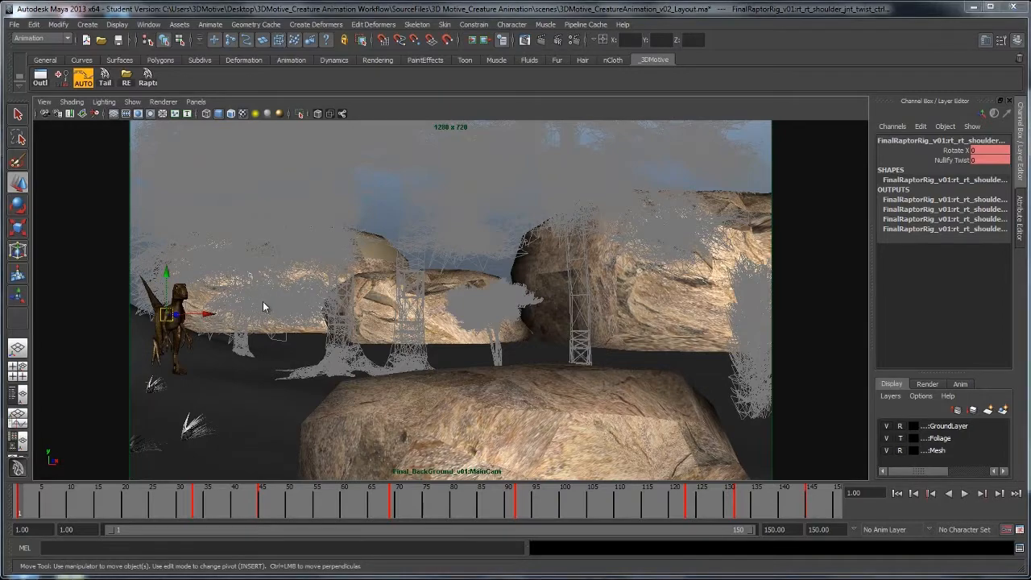
# Review the raptor's run-in between frames 1 and 34 from the side in the perspective view
pyautogui.press('space')
pyautogui.press('space')
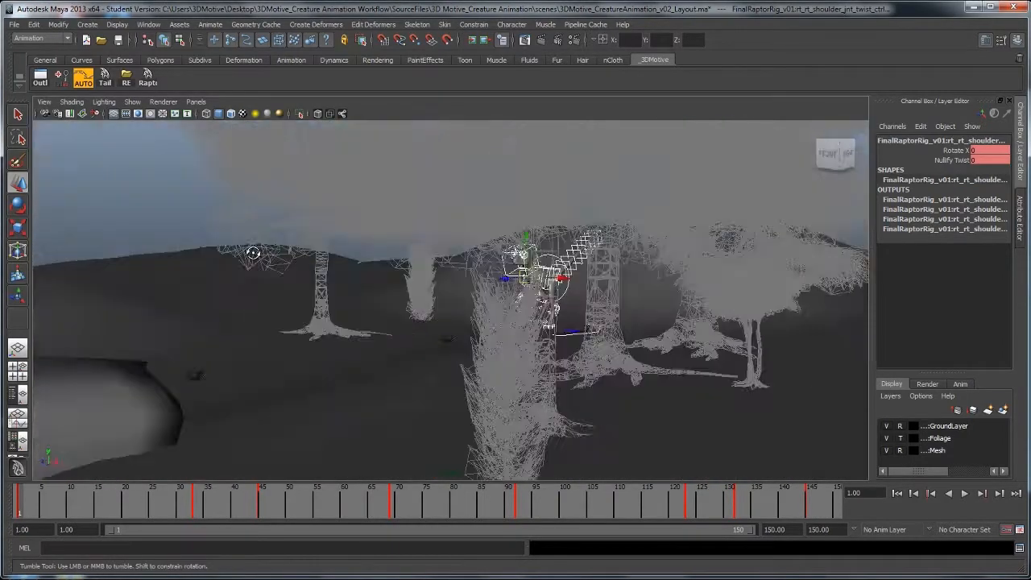
pyautogui.keyDown('alt'); pyautogui.moveTo(272, 224); pyautogui.dragTo(560, 319, button='right'); pyautogui.keyUp('alt')
pyautogui.keyDown('alt'); pyautogui.moveTo(560, 319); pyautogui.dragTo(585, 254); pyautogui.keyUp('alt')
pyautogui.click(475, 197)
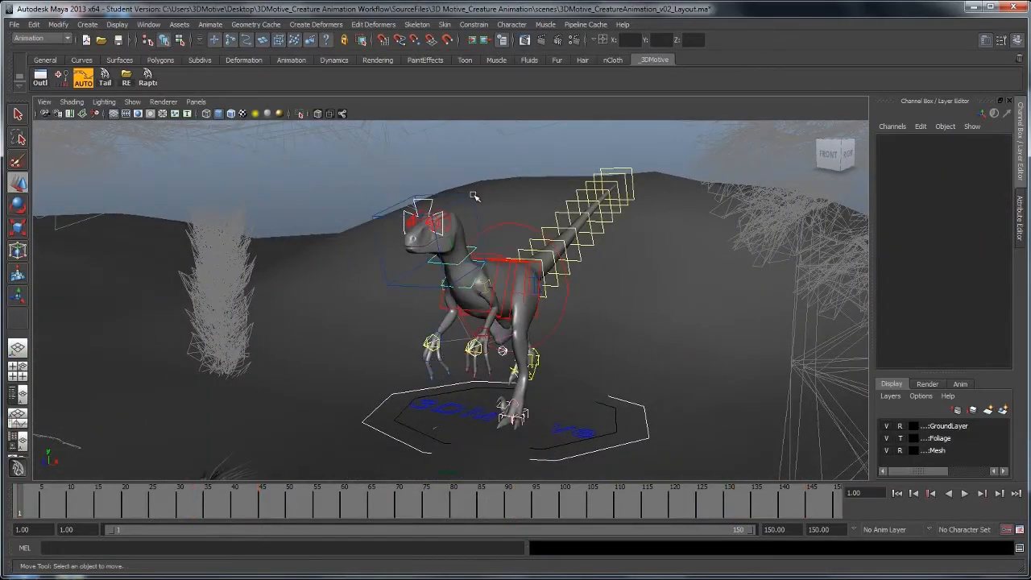
pyautogui.press('f')
pyautogui.keyDown('alt'); pyautogui.moveTo(610, 322); pyautogui.dragTo(479, 260, button='right'); pyautogui.keyUp('alt')
pyautogui.keyDown('alt'); pyautogui.moveTo(477, 260); pyautogui.dragTo(467, 304); pyautogui.keyUp('alt')
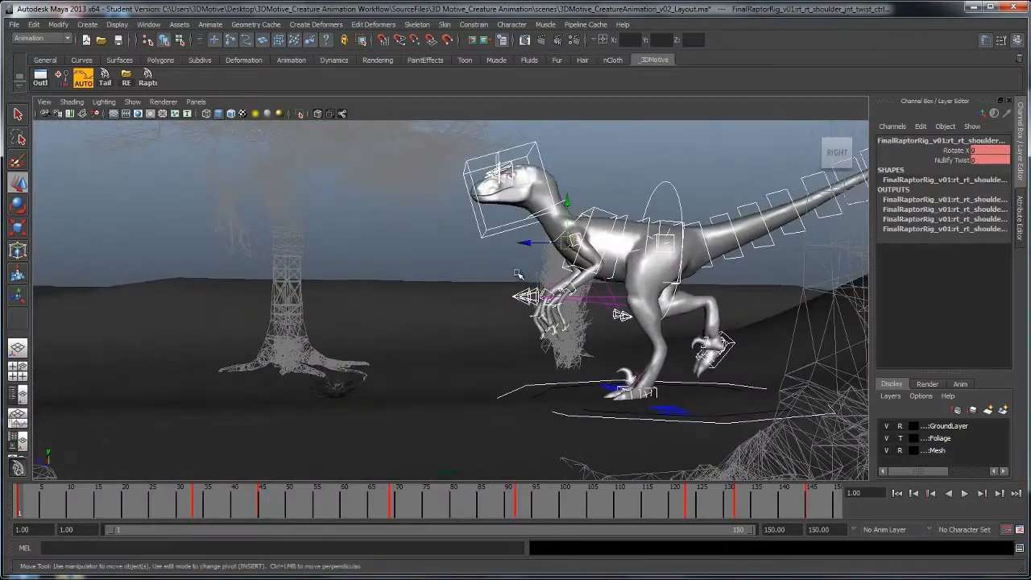
pyautogui.keyDown('alt'); pyautogui.moveTo(515, 266); pyautogui.dragTo(516, 295); pyautogui.keyUp('alt')
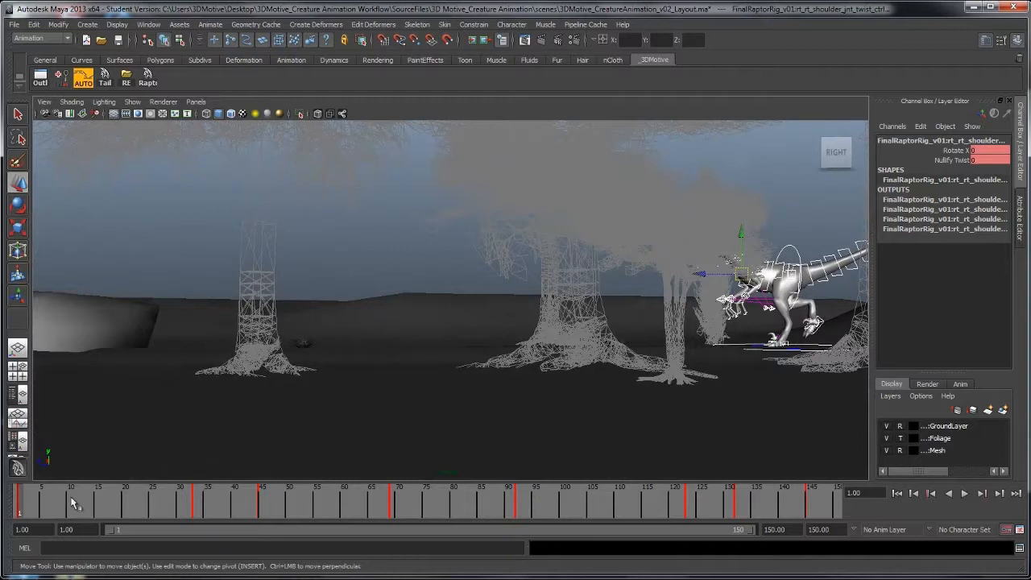
pyautogui.hotkey('alt', 'v')
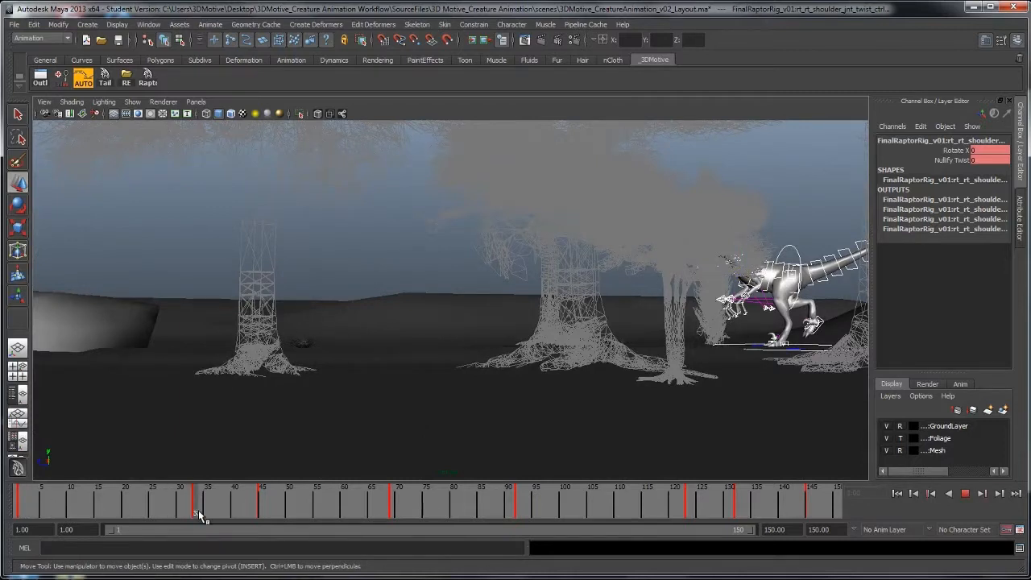
pyautogui.click(199, 515)
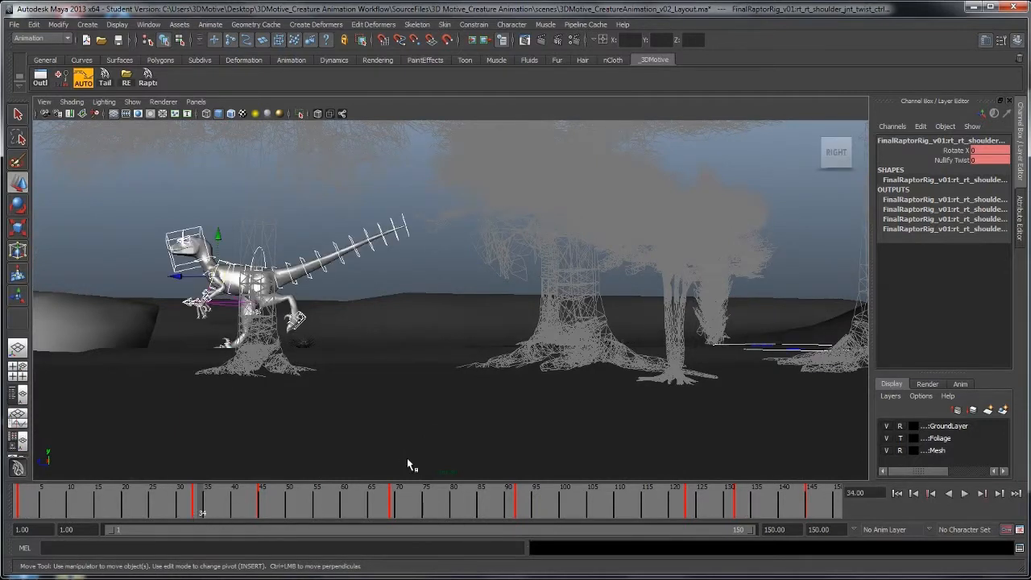
pyautogui.click(19, 510)
# At frame 1, move the raptor's right foot control back and down to about X 5.2, Y 12.7, Z -20.9
pyautogui.keyDown('alt'); pyautogui.moveTo(610, 281); pyautogui.dragTo(338, 334, button='middle'); pyautogui.keyUp('alt')
pyautogui.keyDown('alt'); pyautogui.moveTo(338, 334); pyautogui.dragTo(419, 350, button='right'); pyautogui.keyUp('alt')
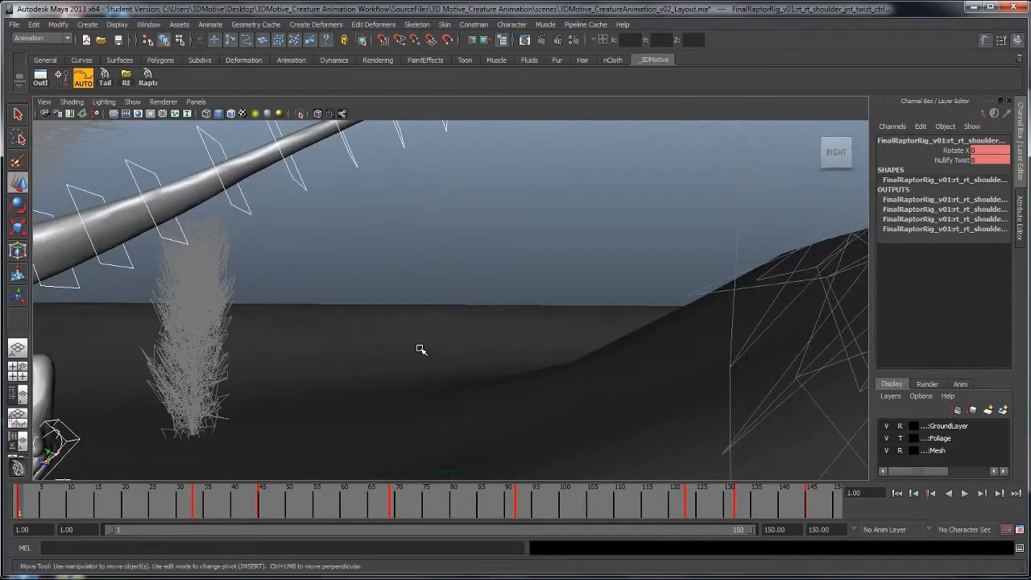
pyautogui.keyDown('alt'); pyautogui.moveTo(419, 350); pyautogui.dragTo(603, 282, button='middle'); pyautogui.keyUp('alt')
pyautogui.keyDown('alt'); pyautogui.moveTo(581, 290); pyautogui.dragTo(574, 326, button='right'); pyautogui.keyUp('alt')
pyautogui.keyDown('alt'); pyautogui.moveTo(574, 326); pyautogui.dragTo(491, 312, button='middle'); pyautogui.keyUp('alt')
pyautogui.keyDown('alt'); pyautogui.moveTo(491, 313); pyautogui.dragTo(597, 309); pyautogui.keyUp('alt')
pyautogui.keyDown('alt'); pyautogui.moveTo(596, 309); pyautogui.dragTo(552, 315, button='right'); pyautogui.keyUp('alt')
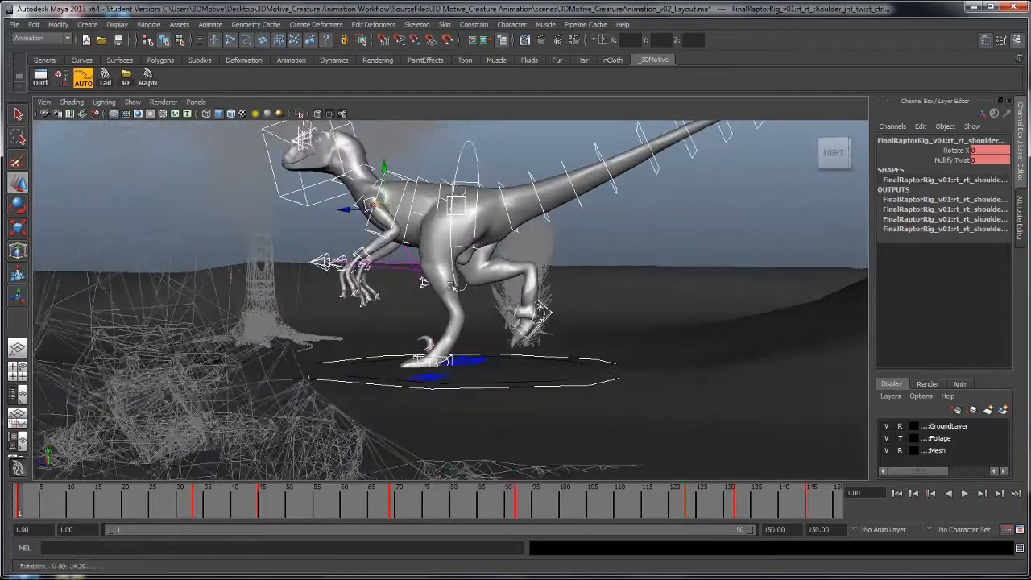
pyautogui.click(551, 314)
pyautogui.keyDown('alt'); pyautogui.moveTo(552, 314); pyautogui.dragTo(605, 315); pyautogui.keyUp('alt')
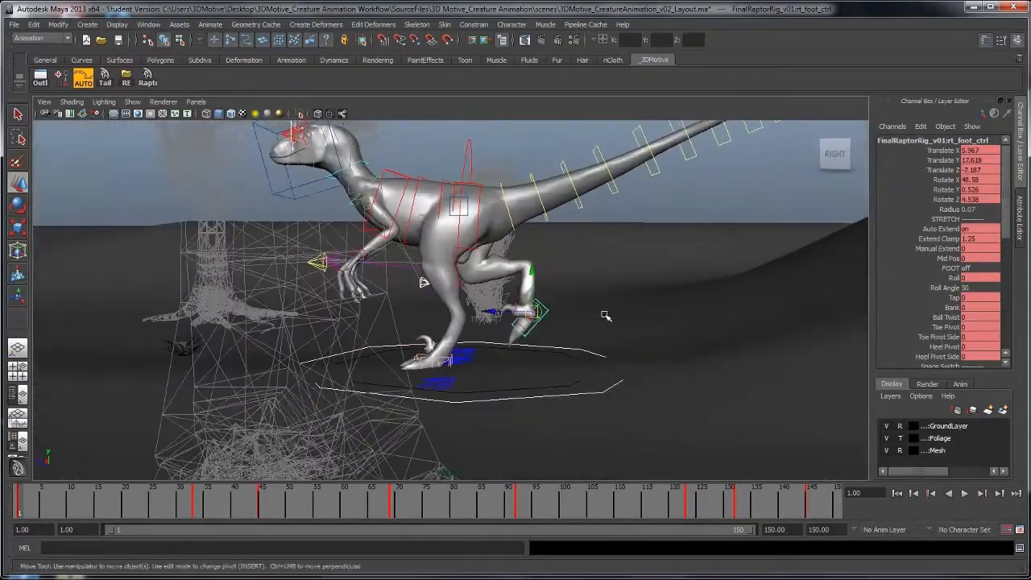
pyautogui.moveTo(424, 283)
pyautogui.keyDown('alt'); pyautogui.mouseDown()
pyautogui.moveTo(451, 298)
pyautogui.moveTo(395, 311)
pyautogui.moveTo(424, 282)
pyautogui.mouseUp(); pyautogui.keyUp('alt')
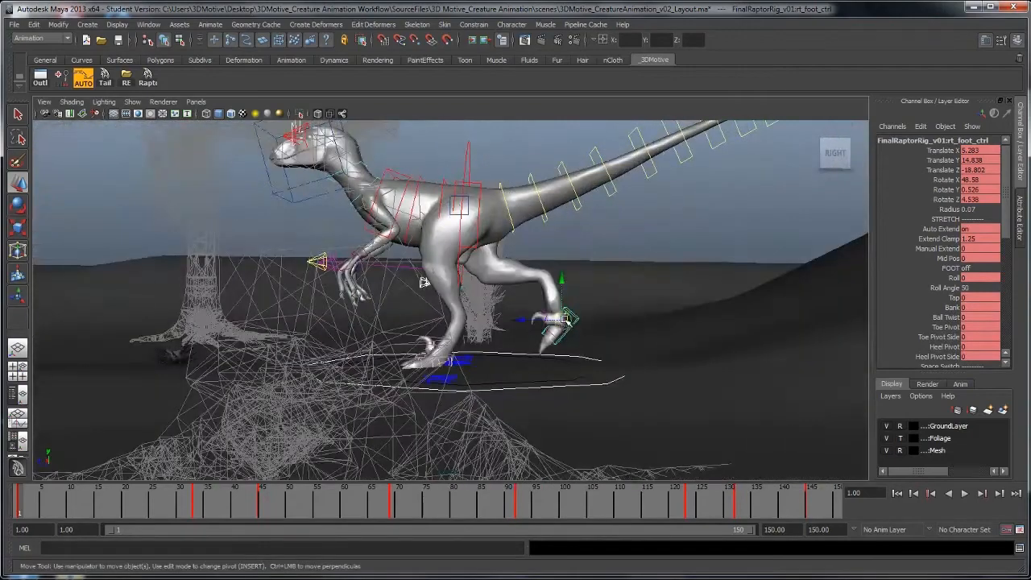
pyautogui.moveTo(569, 326); pyautogui.dragTo(569, 326)
pyautogui.keyDown('alt'); pyautogui.moveTo(570, 327); pyautogui.dragTo(654, 350); pyautogui.keyUp('alt')
# Position the left foot control at about Z 31.6 and rotate the right foot to about X 49.6, Y -10, Z -7.5
pyautogui.click(498, 364)
pyautogui.click(509, 362)
pyautogui.keyDown('alt'); pyautogui.moveTo(543, 354); pyautogui.dragTo(668, 354); pyautogui.keyUp('alt')
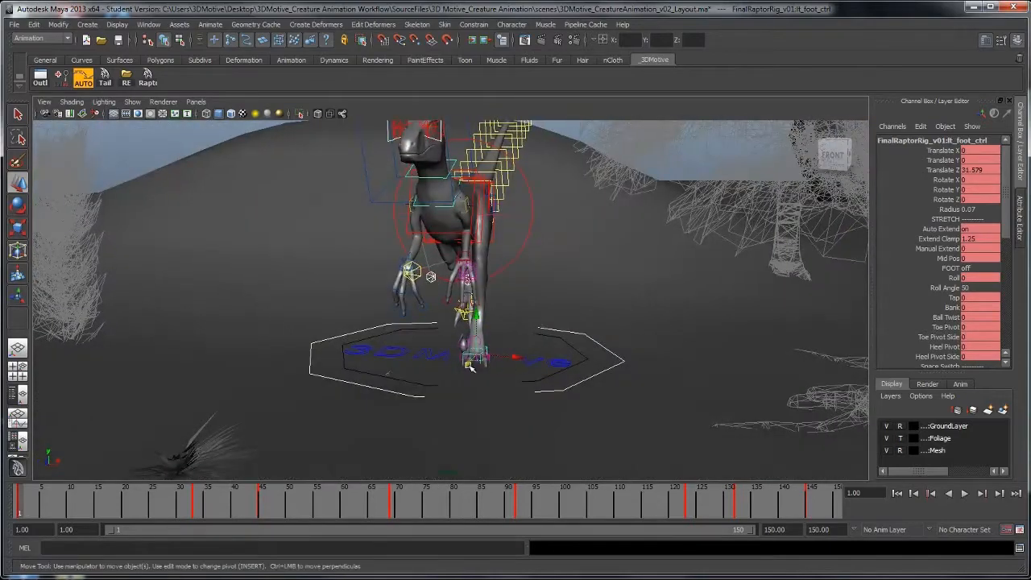
pyautogui.moveTo(472, 364); pyautogui.dragTo(474, 370)
pyautogui.keyDown('alt'); pyautogui.moveTo(551, 361); pyautogui.dragTo(564, 300); pyautogui.keyUp('alt')
pyautogui.press('e')
pyautogui.click(617, 328)
# Raise the raptor's root control at frame 1 to about Y 8.3
pyautogui.scroll(-3, 584, 302)
pyautogui.click(518, 215)
pyautogui.keyDown('alt'); pyautogui.moveTo(542, 233); pyautogui.dragTo(571, 303, button='right'); pyautogui.keyUp('alt')
pyautogui.press('w')
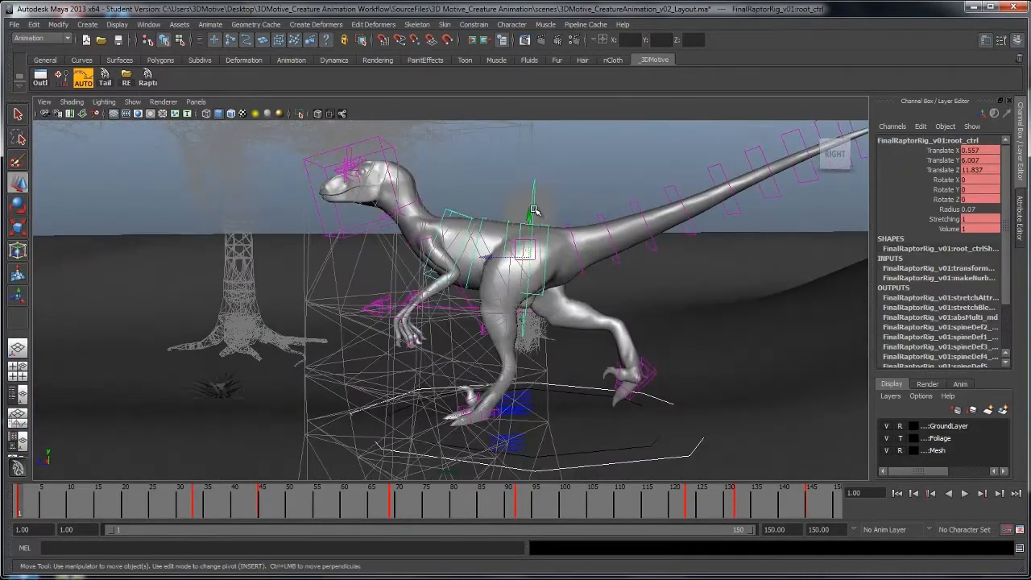
pyautogui.moveTo(530, 218); pyautogui.dragTo(528, 209)
pyautogui.moveTo(516, 234); pyautogui.dragTo(476, 278)
pyautogui.keyDown('alt'); pyautogui.moveTo(475, 278); pyautogui.dragTo(414, 297, button='right'); pyautogui.keyUp('alt')
pyautogui.keyDown('alt'); pyautogui.moveTo(408, 370); pyautogui.dragTo(401, 355); pyautogui.keyUp('alt')
pyautogui.keyDown('alt'); pyautogui.moveTo(400, 355); pyautogui.dragTo(434, 358, button='right'); pyautogui.keyUp('alt')
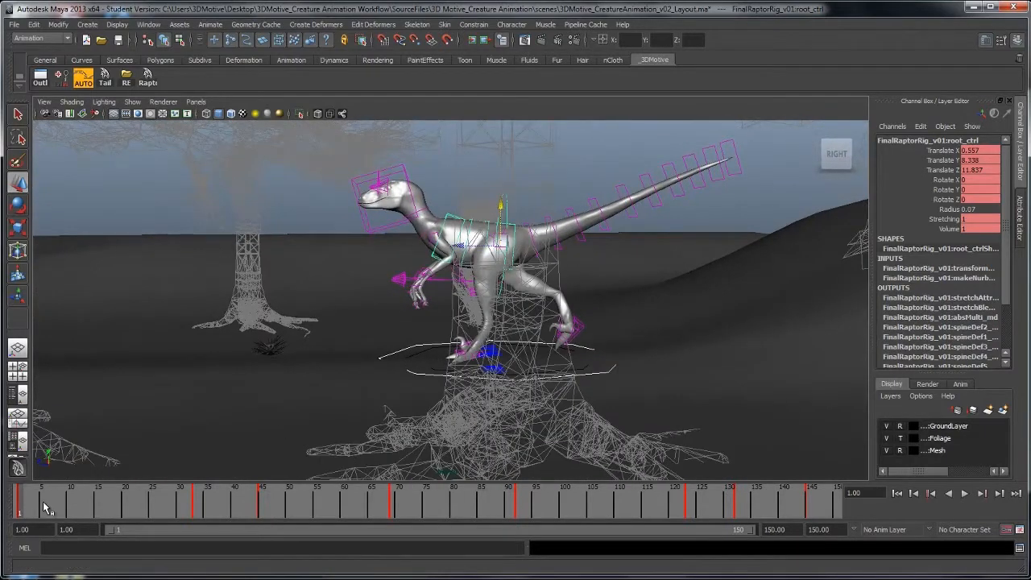
# At frame 8, select the root and both foot controls and move the run pose forward, with the right foot at about Z 110.7
pyautogui.moveTo(52, 515); pyautogui.dragTo(56, 520)
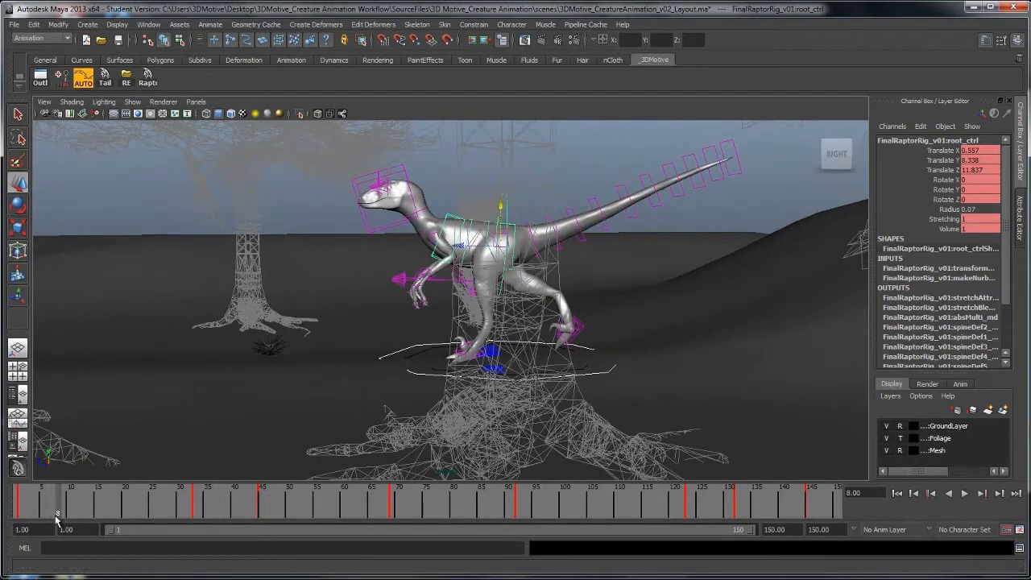
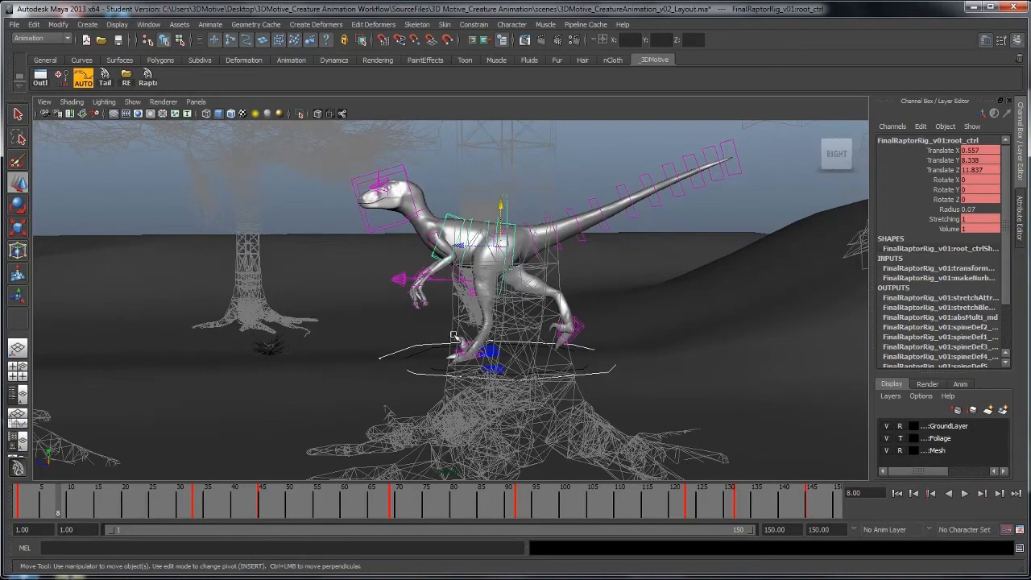
pyautogui.keyDown('alt'); pyautogui.moveTo(453, 334); pyautogui.dragTo(541, 324); pyautogui.keyUp('alt')
pyautogui.keyDown('alt'); pyautogui.moveTo(541, 325); pyautogui.dragTo(514, 315, button='middle'); pyautogui.keyUp('alt')
pyautogui.keyDown('alt'); pyautogui.moveTo(513, 316); pyautogui.dragTo(551, 319); pyautogui.keyUp('alt')
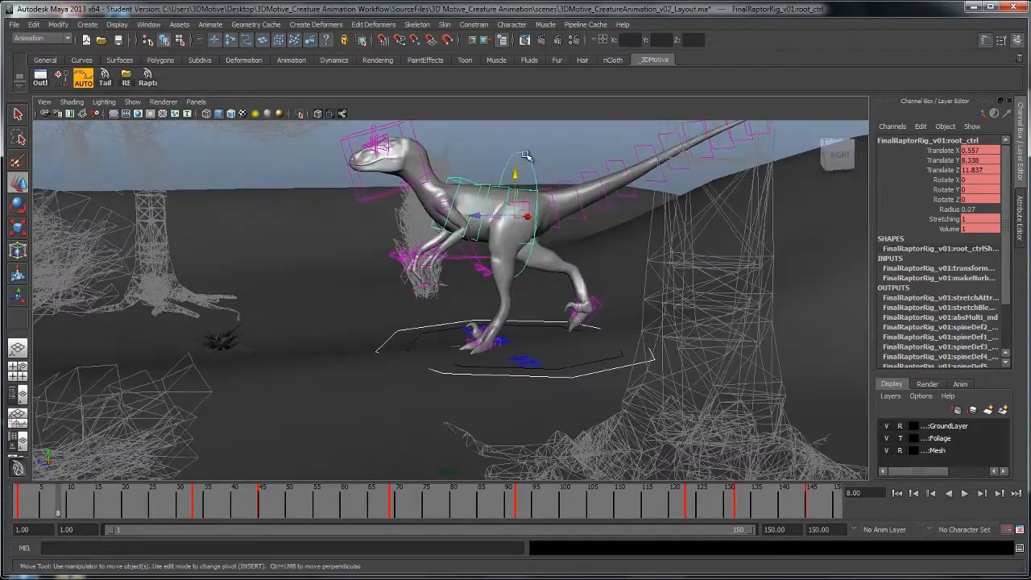
pyautogui.click(499, 350)
pyautogui.click(598, 303)
pyautogui.keyDown('alt'); pyautogui.moveTo(598, 305); pyautogui.dragTo(320, 314); pyautogui.keyUp('alt')
pyautogui.press('w')
pyautogui.keyDown('alt'); pyautogui.moveTo(320, 314); pyautogui.dragTo(554, 324, button='middle'); pyautogui.keyUp('alt')
pyautogui.keyDown('alt'); pyautogui.moveTo(554, 324); pyautogui.dragTo(532, 320); pyautogui.keyUp('alt')
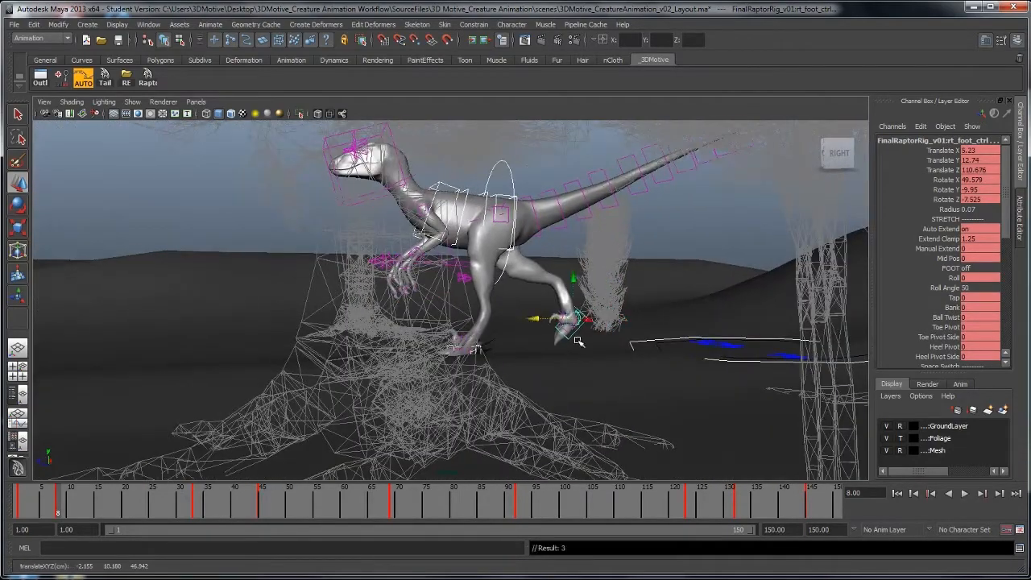
# Flip between frames 1 and 8 from the side to check how far the raptor travels along its run-in
pyautogui.keyDown('alt'); pyautogui.moveTo(580, 341); pyautogui.dragTo(501, 336, button='right'); pyautogui.keyUp('alt')
pyautogui.keyDown('alt'); pyautogui.moveTo(501, 337); pyautogui.dragTo(508, 350); pyautogui.keyUp('alt')
pyautogui.press(',')
pyautogui.press('.')
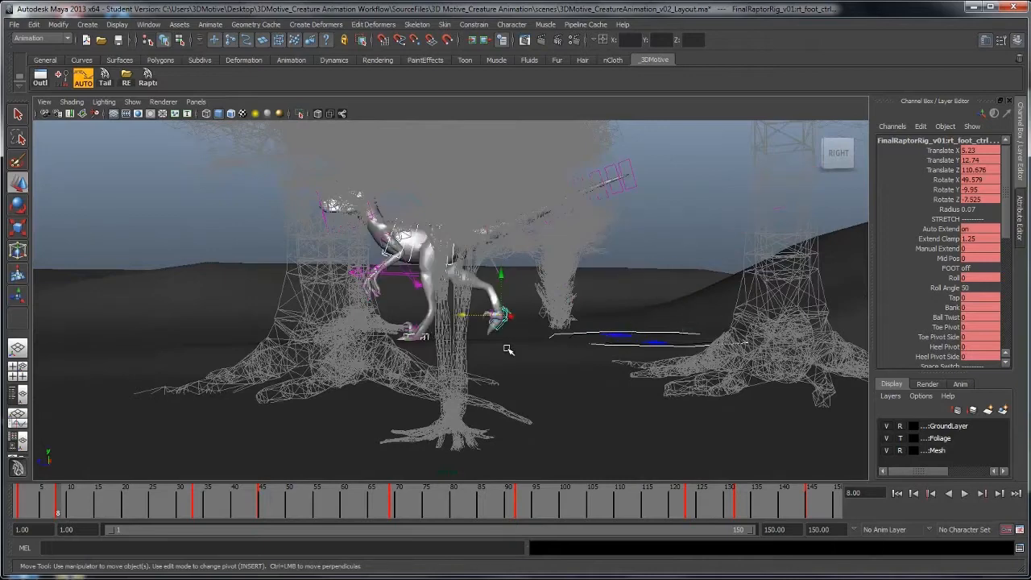
pyautogui.press(',')
pyautogui.press('.')
pyautogui.press(',')
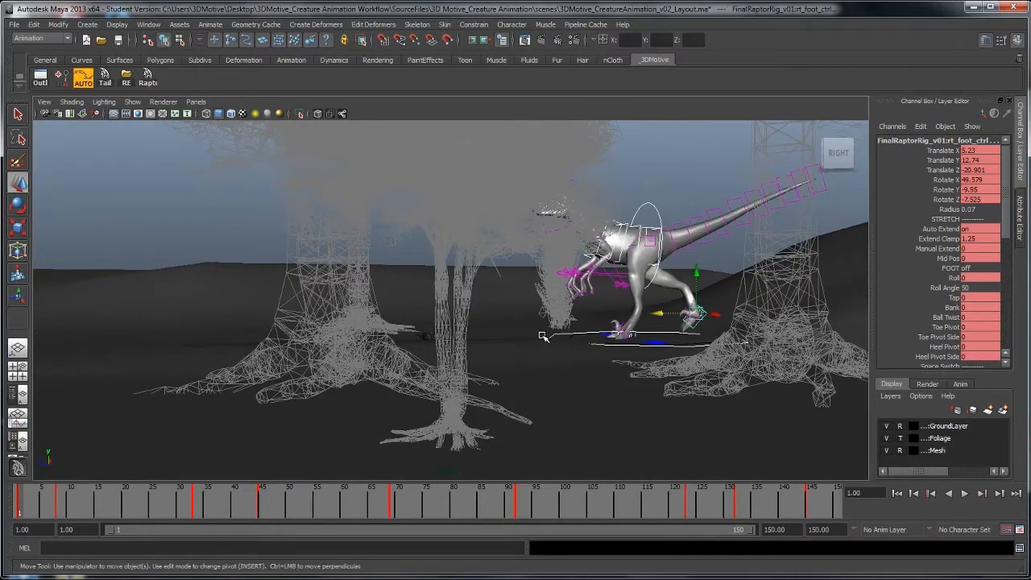
pyautogui.press('.')
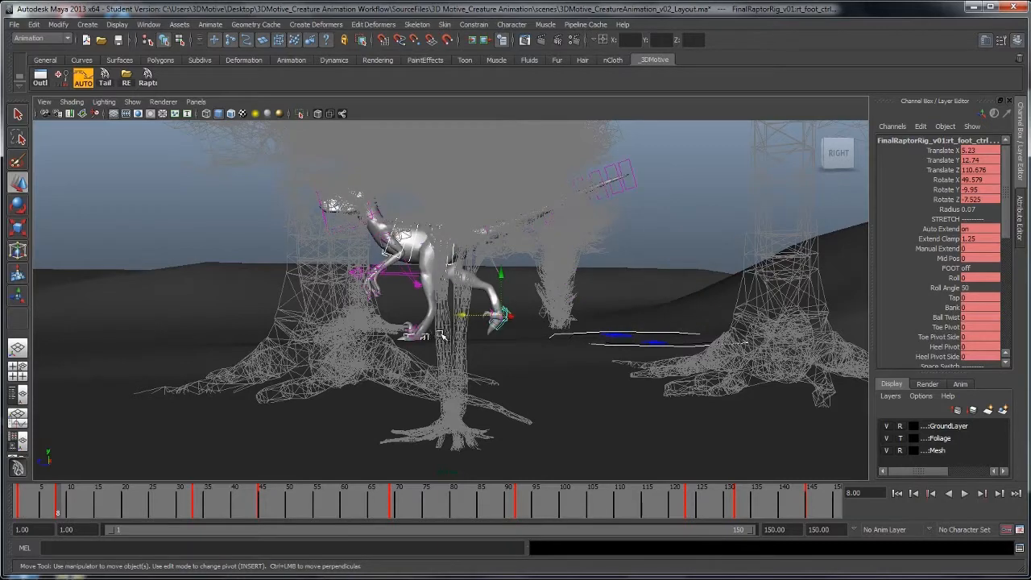
pyautogui.press(',')
pyautogui.keyDown('alt'); pyautogui.moveTo(440, 362); pyautogui.dragTo(361, 360, button='middle'); pyautogui.keyUp('alt')
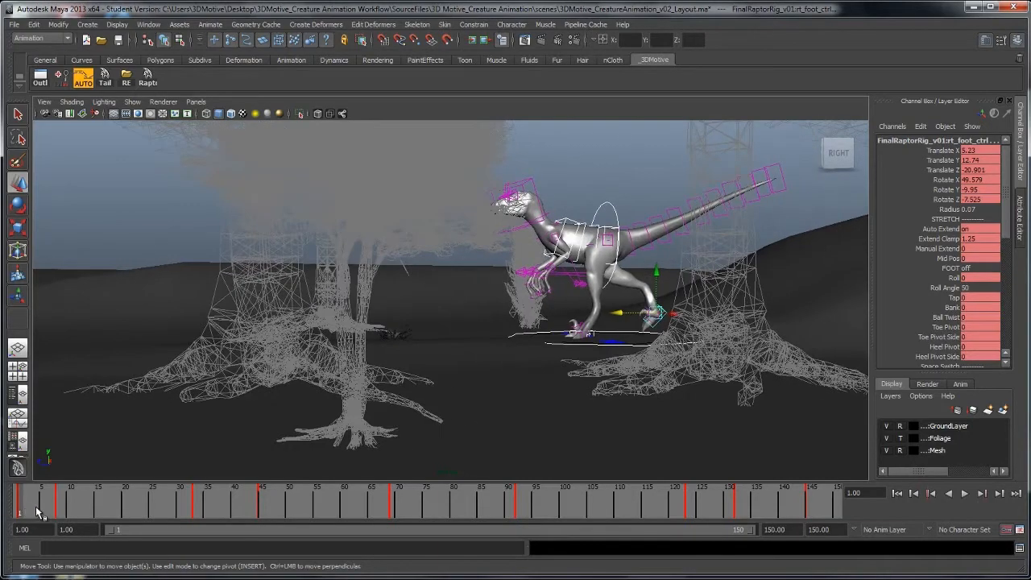
pyautogui.keyDown('alt'); pyautogui.moveTo(451, 351); pyautogui.dragTo(418, 352, button='middle'); pyautogui.keyUp('alt')
pyautogui.keyDown('alt'); pyautogui.moveTo(419, 352); pyautogui.dragTo(523, 350, button='right'); pyautogui.keyUp('alt')
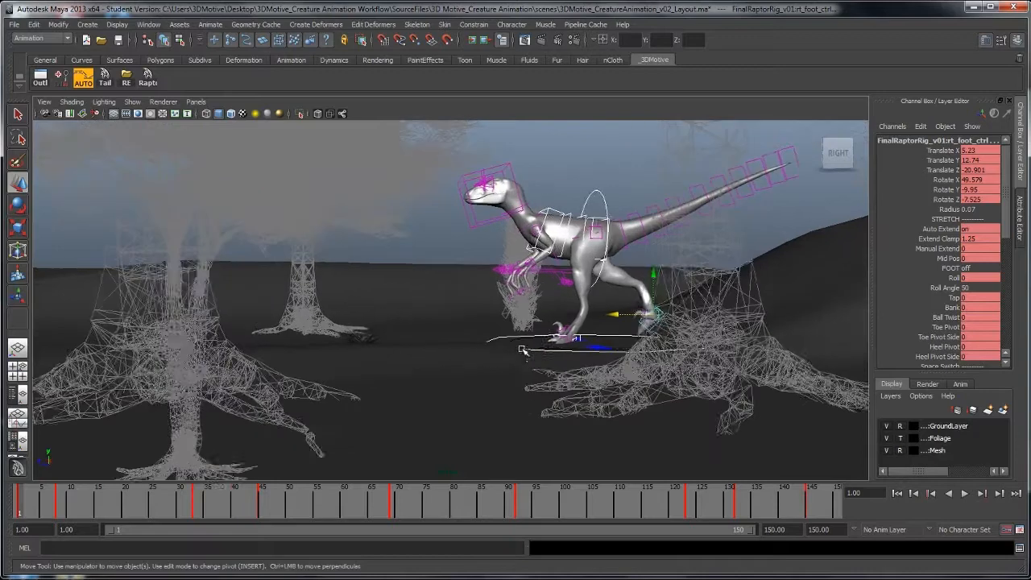
pyautogui.keyDown('alt'); pyautogui.moveTo(523, 349); pyautogui.dragTo(501, 350, button='middle'); pyautogui.keyUp('alt')
pyautogui.click(56, 507)
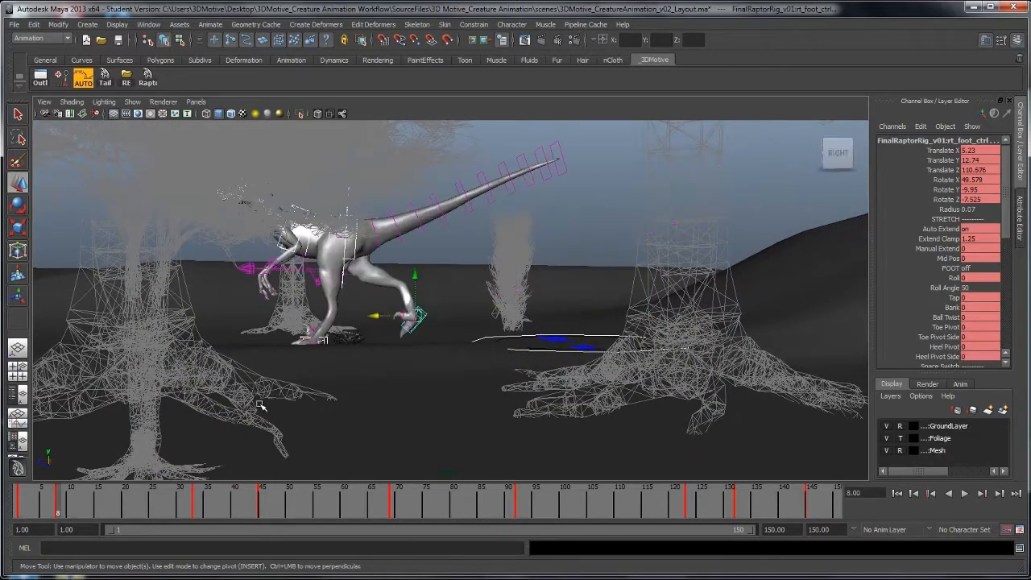
pyautogui.keyDown('alt'); pyautogui.moveTo(143, 436); pyautogui.dragTo(276, 443, button='middle'); pyautogui.keyUp('alt')
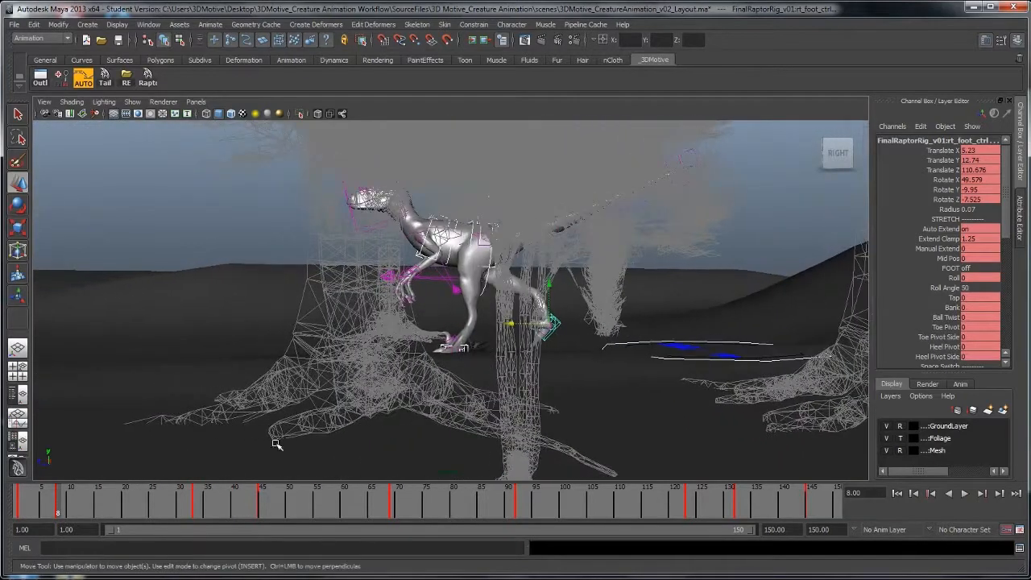
# At frame 16, move the raptor's root and both feet forward along the run-in, with the right foot at about Z 227.1
pyautogui.click(103, 511)
pyautogui.click(838, 153)
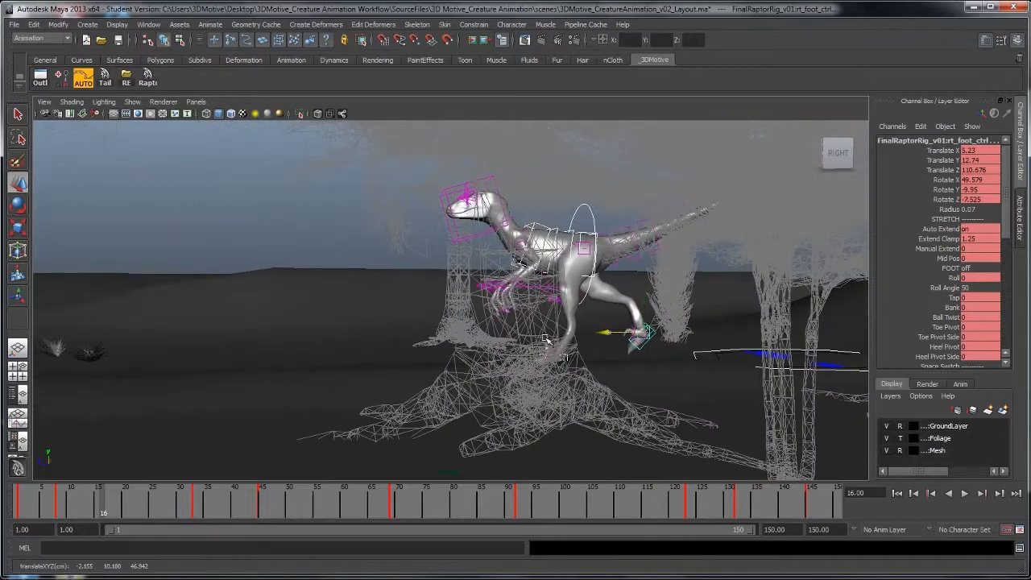
pyautogui.moveTo(545, 339); pyautogui.dragTo(437, 340)
pyautogui.keyDown('alt'); pyautogui.moveTo(436, 340); pyautogui.dragTo(363, 360, button='right'); pyautogui.keyUp('alt')
pyautogui.keyDown('alt'); pyautogui.moveTo(363, 359); pyautogui.dragTo(390, 358, button='middle'); pyautogui.keyUp('alt')
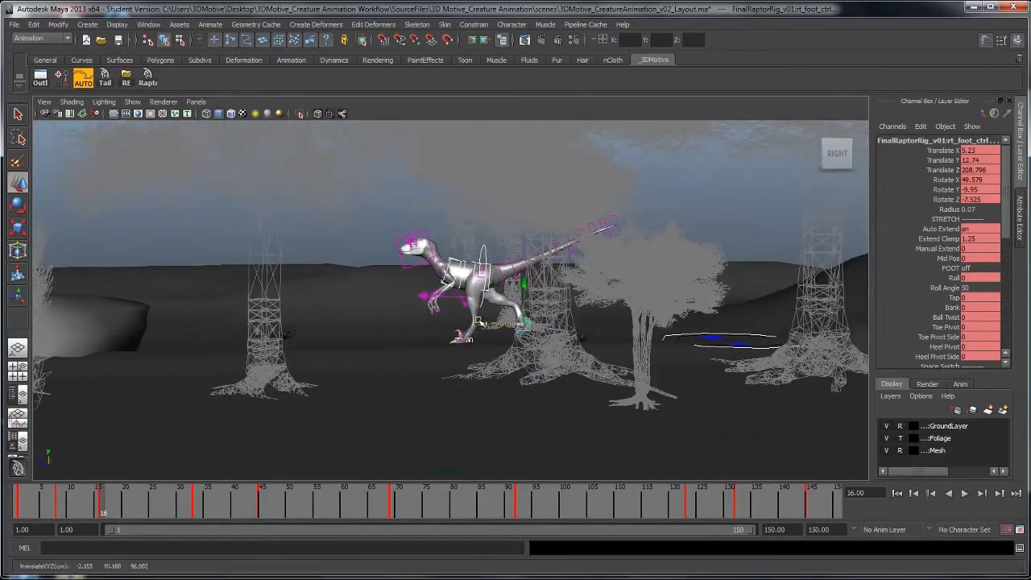
pyautogui.moveTo(480, 322); pyautogui.dragTo(463, 323)
pyautogui.keyDown('alt'); pyautogui.moveTo(522, 340); pyautogui.dragTo(480, 345, button='middle'); pyautogui.keyUp('alt')
pyautogui.keyDown('alt'); pyautogui.moveTo(479, 344); pyautogui.dragTo(473, 339); pyautogui.keyUp('alt')
# Flip between frames 1, 8 and 16 from the side to compare the distances the raptor covers
pyautogui.press(',')
pyautogui.press(',')
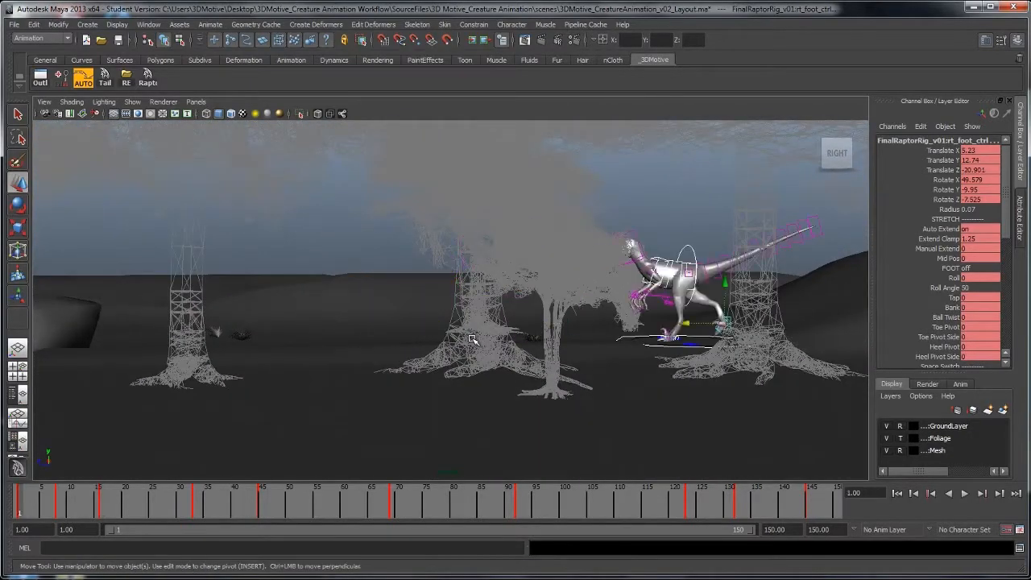
pyautogui.press('.')
pyautogui.press('.')
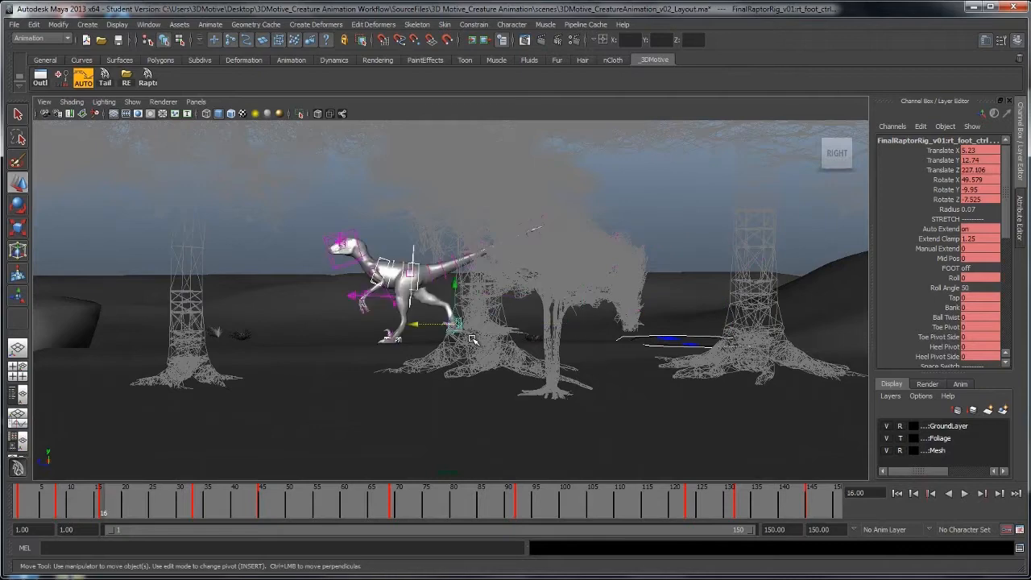
pyautogui.press(',')
pyautogui.press(',')
pyautogui.press('.')
pyautogui.press('.')
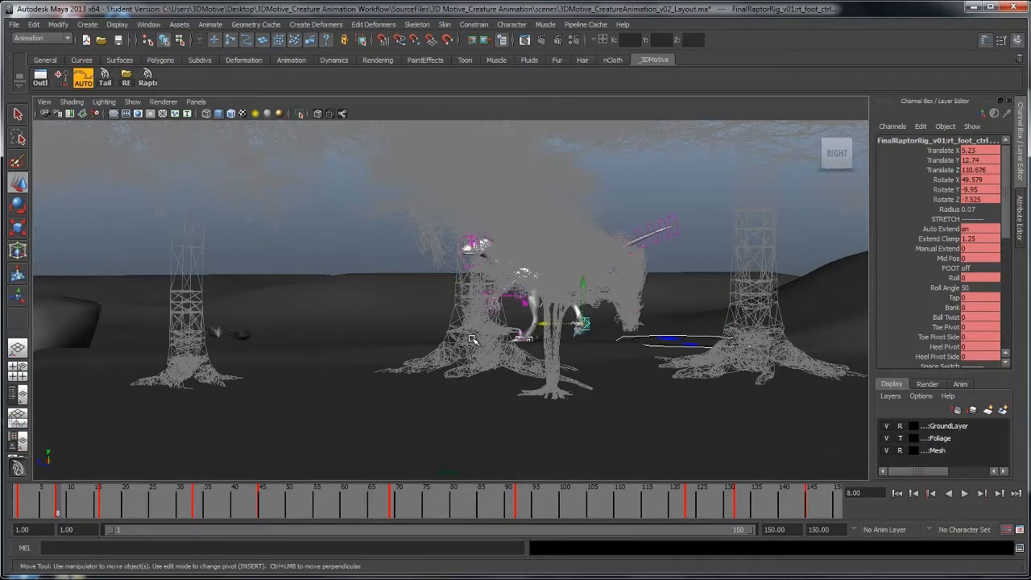
# At frame 24, move the root and both feet forward again, with the right foot at about Z 345.9
pyautogui.hotkey('alt', 'v')
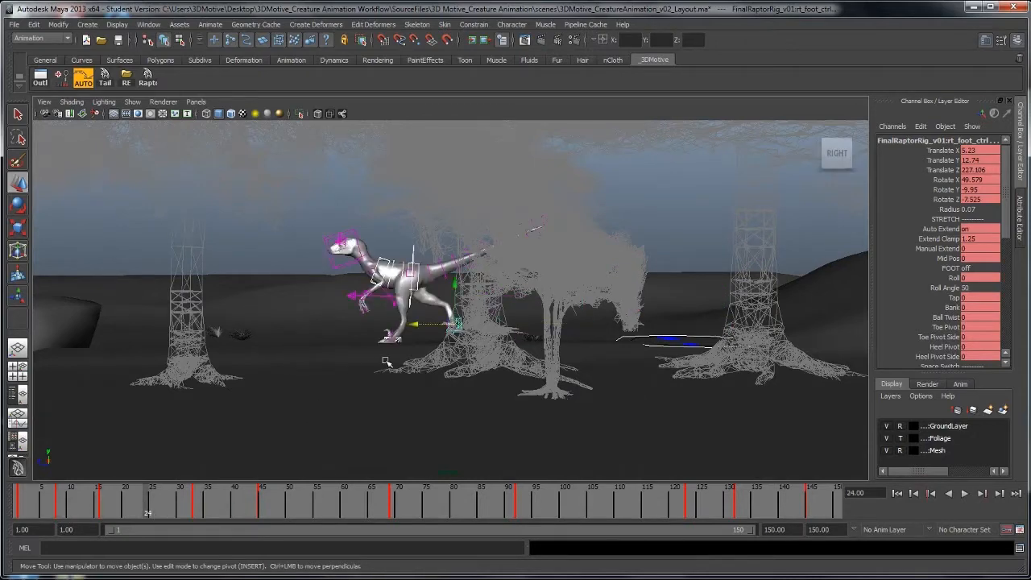
pyautogui.moveTo(413, 325); pyautogui.dragTo(281, 327)
pyautogui.keyDown('alt'); pyautogui.moveTo(285, 335); pyautogui.dragTo(378, 346, button='middle'); pyautogui.keyUp('alt')
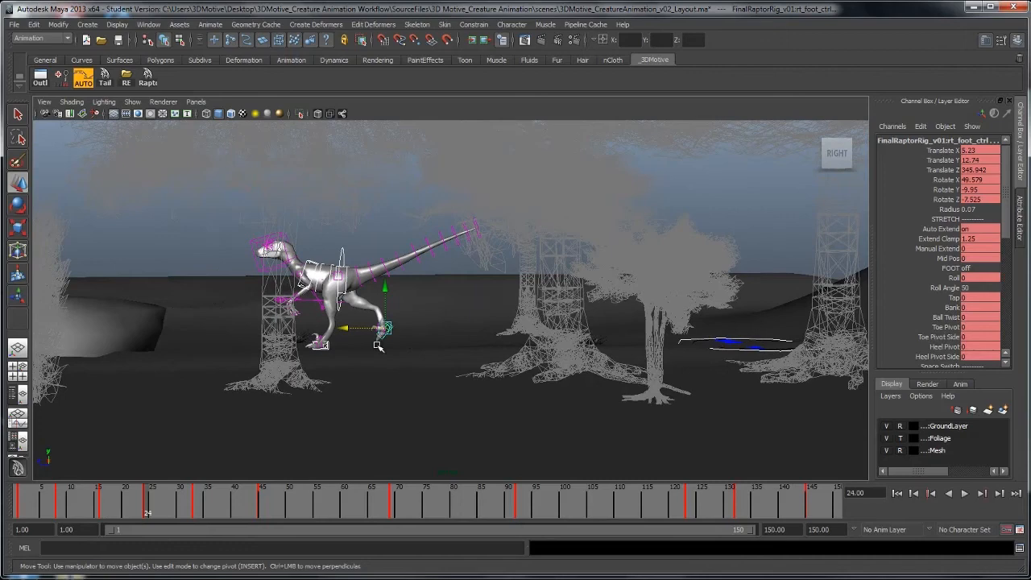
# Flip repeatedly through frames 1, 8, 16 and 24 to judge the spacing of the run-in steps
pyautogui.press(',')
pyautogui.press(',')
pyautogui.press(',')
pyautogui.press('.')
pyautogui.press('.')
pyautogui.press('.')
pyautogui.press(',')
pyautogui.press(',')
pyautogui.press(',')
pyautogui.press('.')
pyautogui.press('.')
pyautogui.press('.')
pyautogui.press(',')
pyautogui.press(',')
pyautogui.press(',')
pyautogui.press(',')
pyautogui.press('.')
pyautogui.press('.')
pyautogui.press('.')
pyautogui.press('.')
pyautogui.press(',')
pyautogui.press(',')
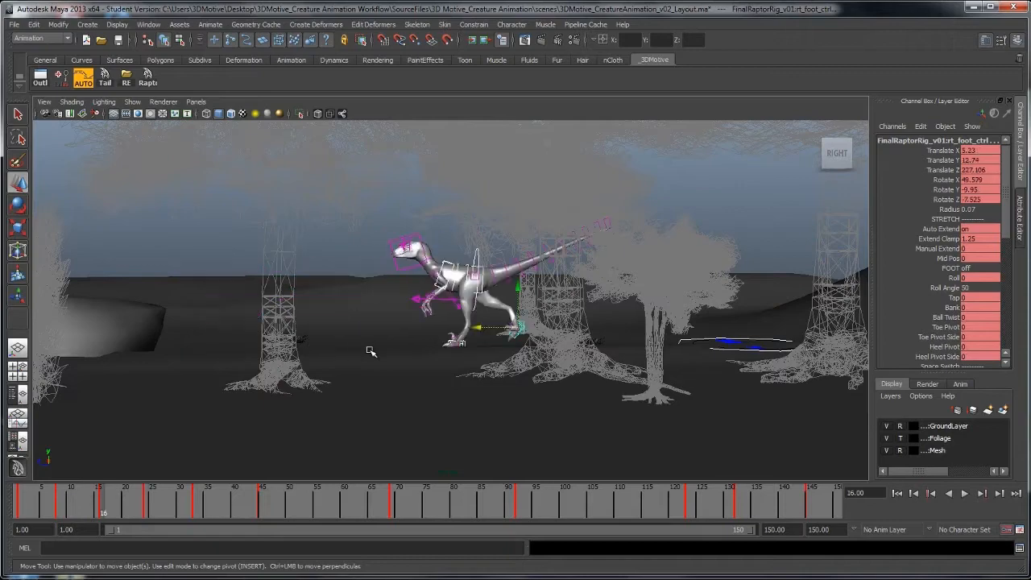
pyautogui.press('.')
pyautogui.press('.')
pyautogui.press(',')
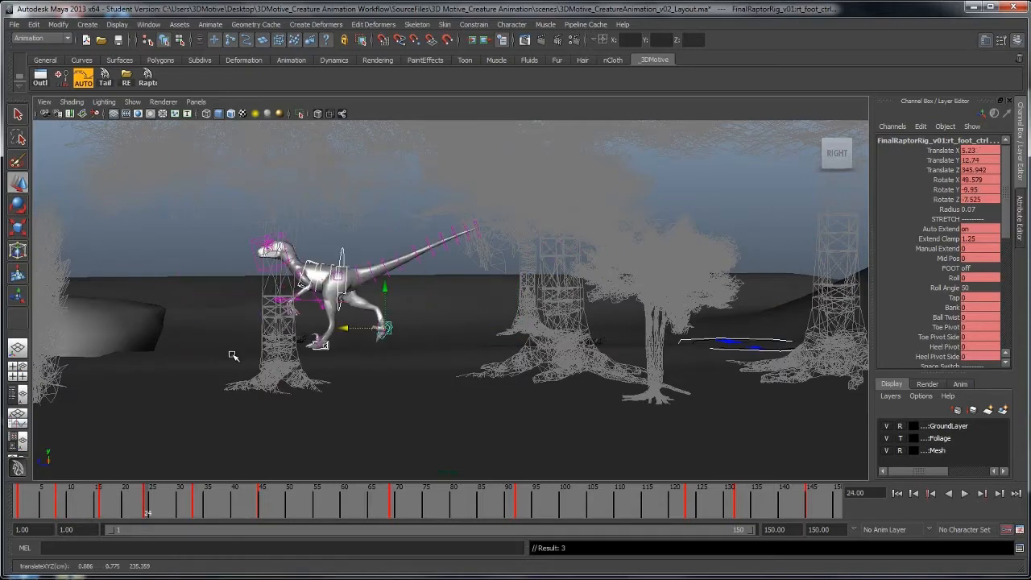
# Step through the keys from frame 1 to 33 to check how the run-in leads into the existing pose at frame 33
pyautogui.press(',')
pyautogui.press(',')
pyautogui.press(',')
pyautogui.press('.')
pyautogui.press('.')
pyautogui.press('.')
pyautogui.press('.')
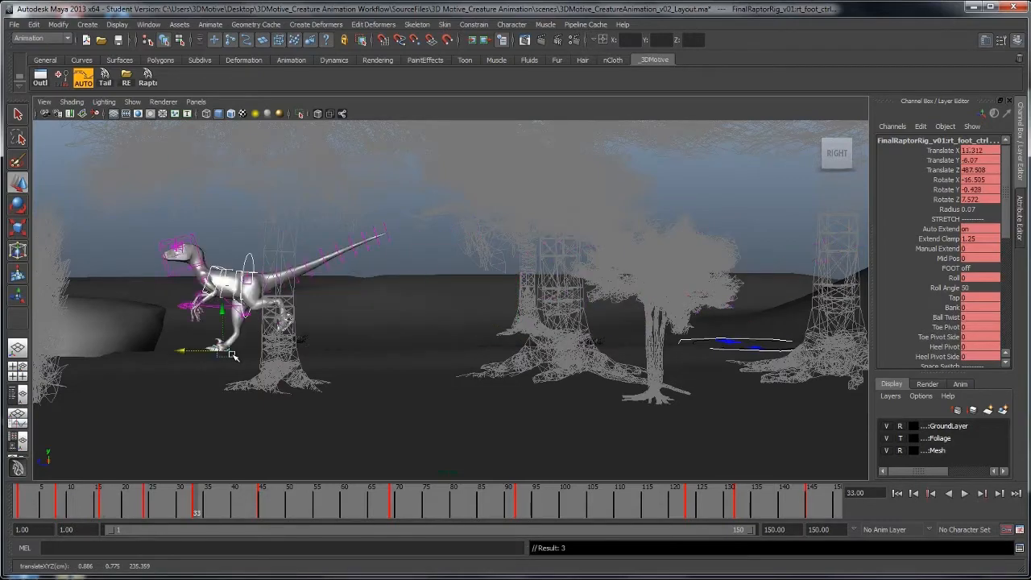
pyautogui.press(',')
pyautogui.press(',')
pyautogui.press(',')
pyautogui.press(',')
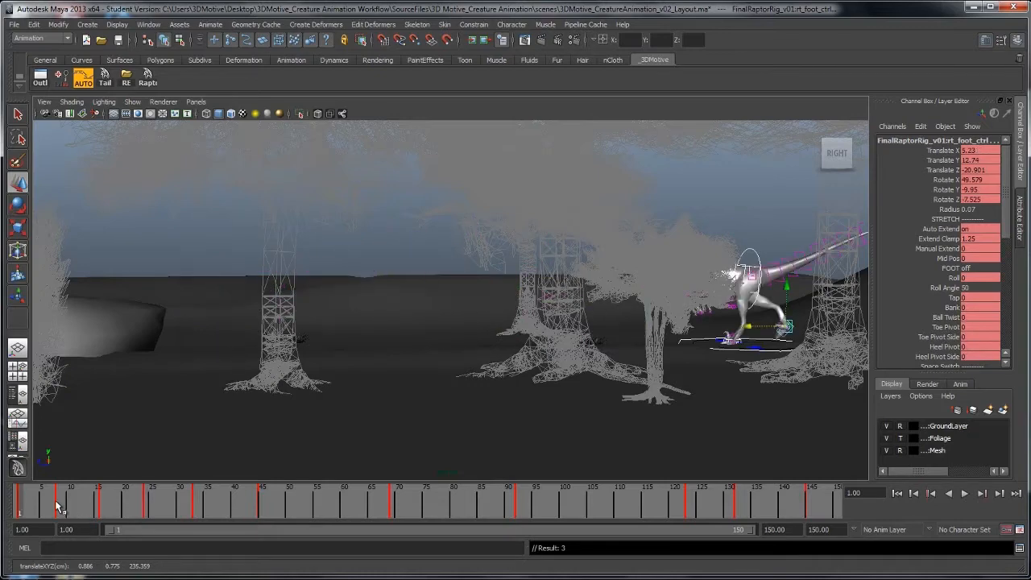
pyautogui.keyDown('alt'); pyautogui.moveTo(385, 372); pyautogui.dragTo(461, 369, button='middle'); pyautogui.keyUp('alt')
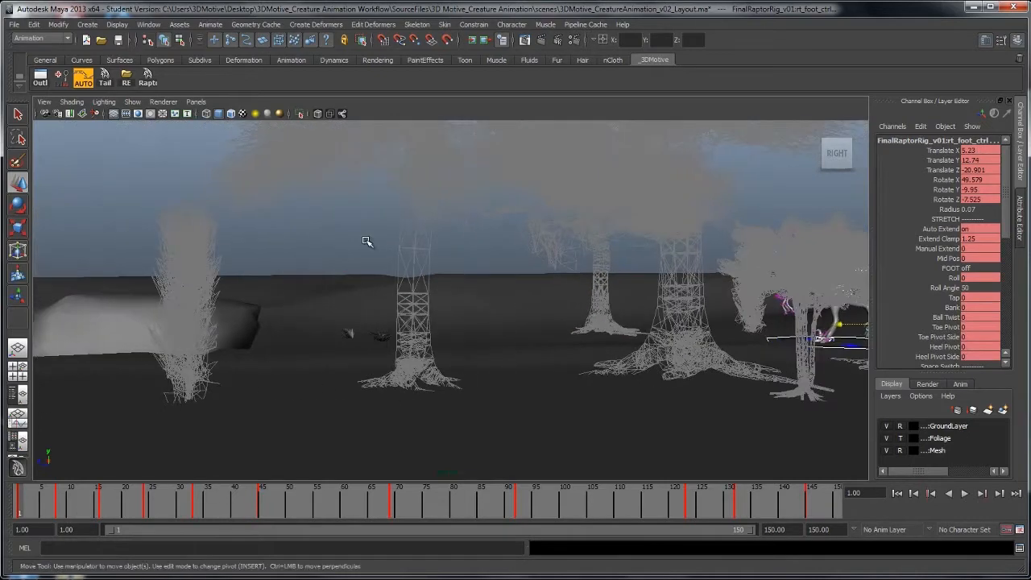
pyautogui.press('.')
pyautogui.press('.')
pyautogui.press('.')
pyautogui.press('.')
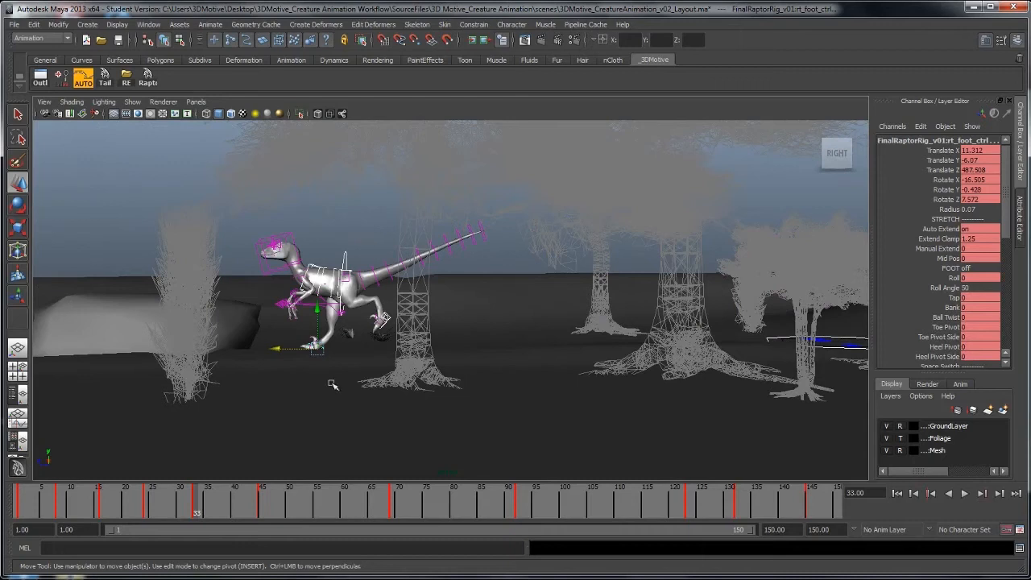
pyautogui.click(227, 509)
# At frame 8, select the right foot, left foot and root controls together and key them
pyautogui.press(',')
pyautogui.press(',')
pyautogui.press(',')
pyautogui.press(',')
pyautogui.press(',')
pyautogui.scroll(4, 484, 288)
pyautogui.keyDown('alt'); pyautogui.moveTo(787, 276); pyautogui.dragTo(592, 290, button='middle'); pyautogui.keyUp('alt')
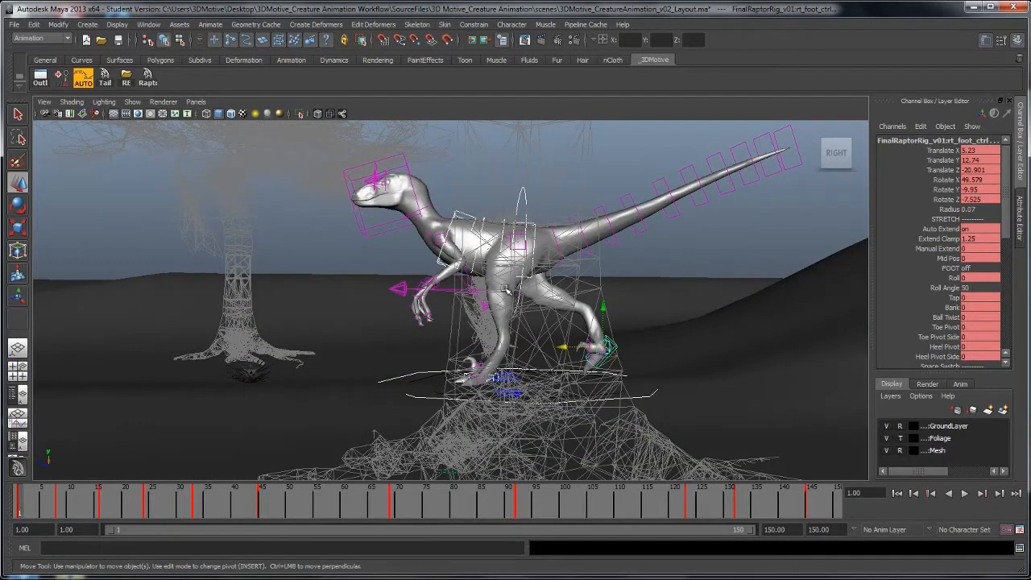
pyautogui.press('.')
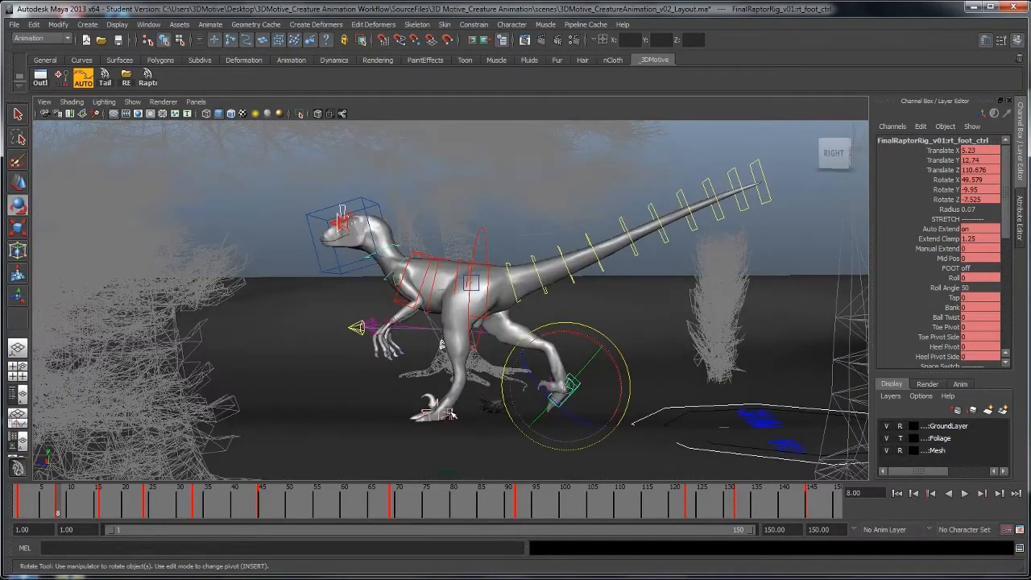
pyautogui.keyDown('shift'); pyautogui.click(450, 412); pyautogui.keyUp('shift')
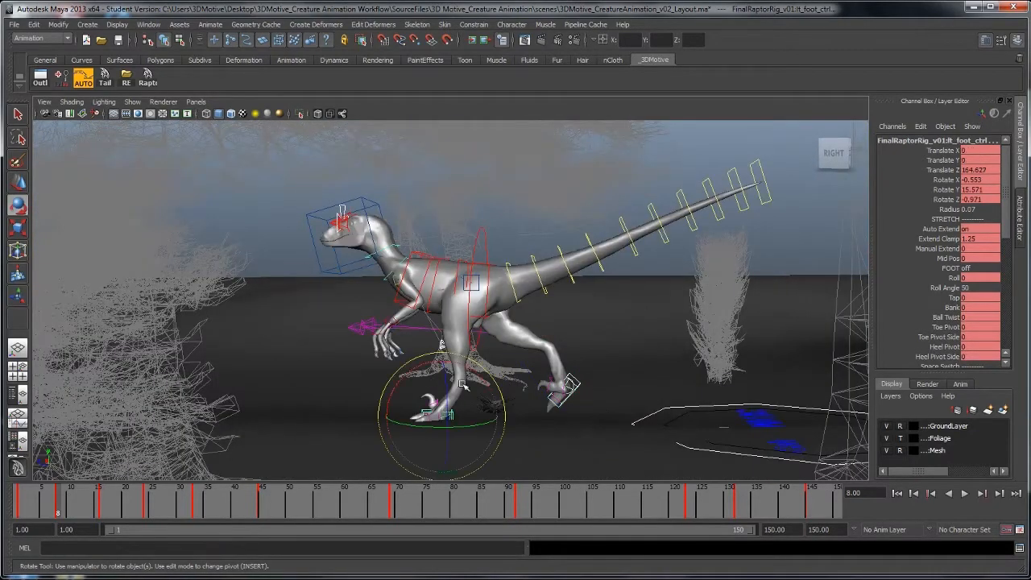
pyautogui.keyDown('shift'); pyautogui.click(479, 244); pyautogui.keyUp('shift')
pyautogui.keyDown('alt'); pyautogui.moveTo(476, 256); pyautogui.dragTo(420, 312); pyautogui.keyUp('alt')
pyautogui.press('s')
# Step through the raptor's keys from frame 1 to 45 to review its travel along the run-in
pyautogui.press(',')
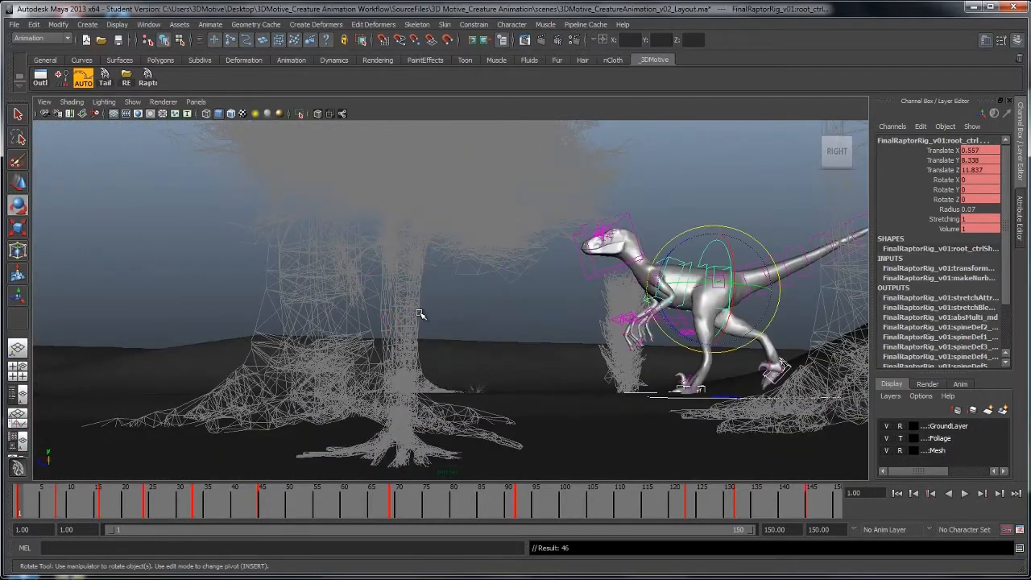
pyautogui.press('.')
pyautogui.press('.')
pyautogui.press('.')
pyautogui.press('.')
pyautogui.press('.')
pyautogui.press(',')
pyautogui.press(',')
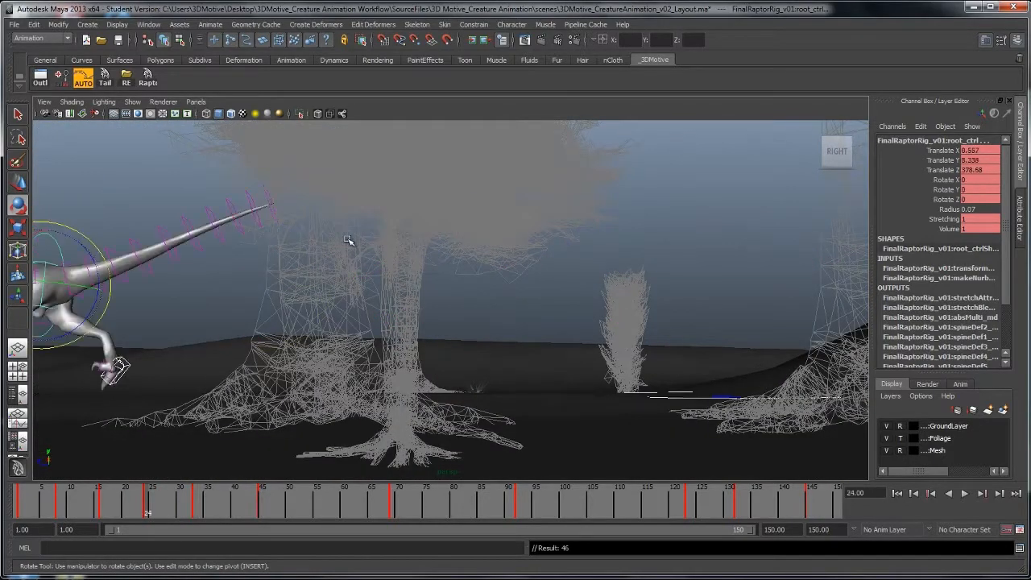
# Select all of the raptor's controls and key them across the run-in key frames, starting at frame 1
pyautogui.click(150, 82)
pyautogui.press(',')
pyautogui.press(',')
pyautogui.press(',')
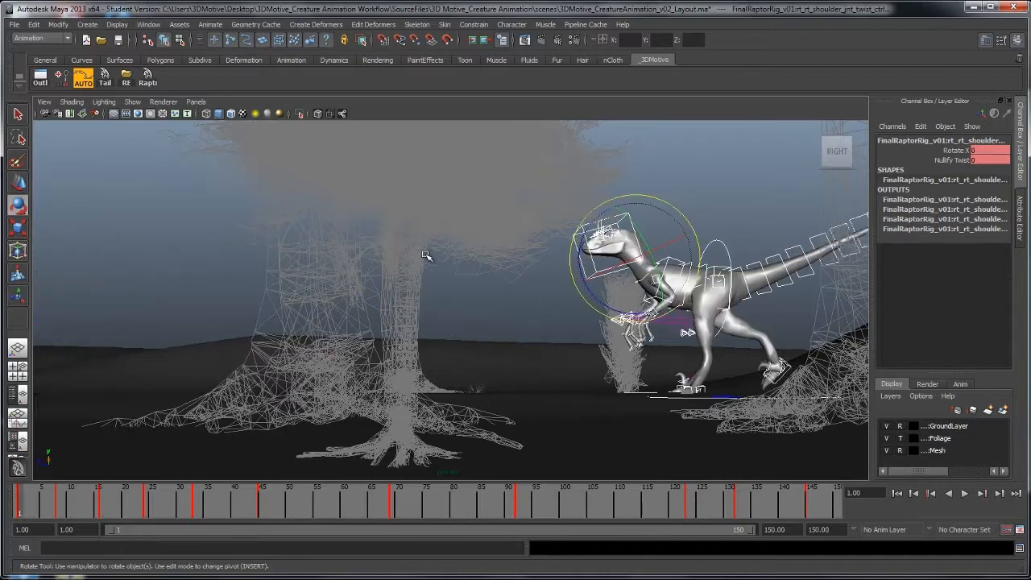
pyautogui.hotkey('alt', 'v')
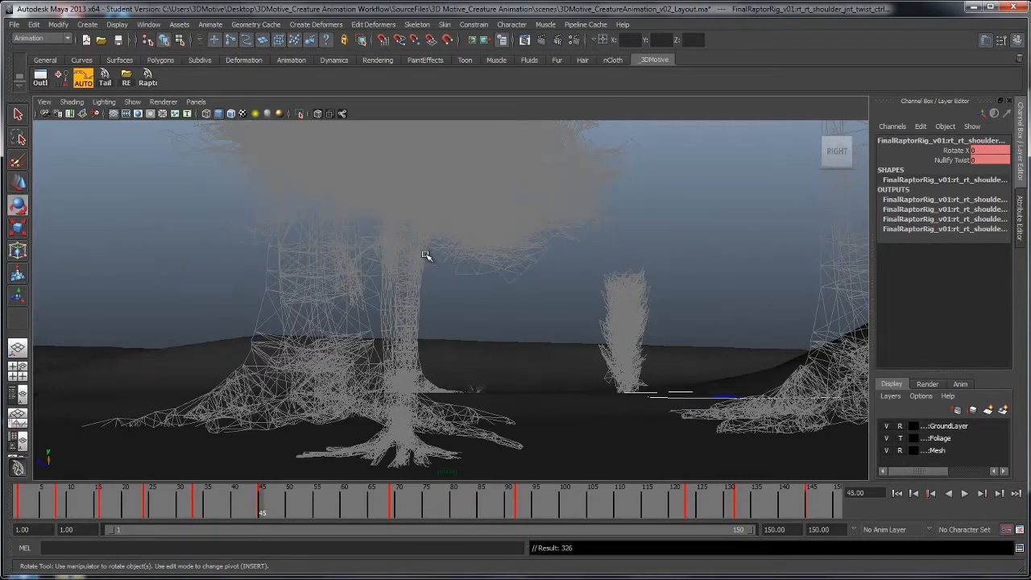
# At frame 8, plant the right foot at about X 2.1, Y -1.9, Z 152.4, rotated to about X -25.7, Y -14.1, Z 6.3
pyautogui.press(',')
pyautogui.press(',')
pyautogui.press(',')
pyautogui.press(',')
pyautogui.keyDown('alt'); pyautogui.moveTo(427, 256); pyautogui.dragTo(432, 282); pyautogui.keyUp('alt')
pyautogui.keyDown('alt'); pyautogui.moveTo(431, 282); pyautogui.dragTo(564, 347, button='right'); pyautogui.keyUp('alt')
pyautogui.keyDown('alt'); pyautogui.moveTo(564, 347); pyautogui.dragTo(528, 362, button='middle'); pyautogui.keyUp('alt')
pyautogui.press('e')
pyautogui.click(645, 321)
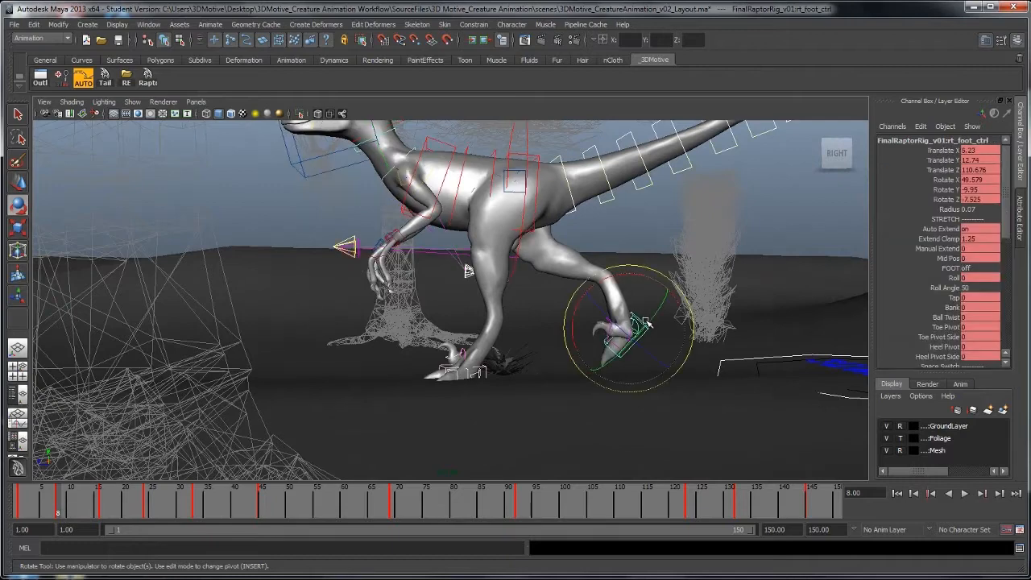
pyautogui.press('w')
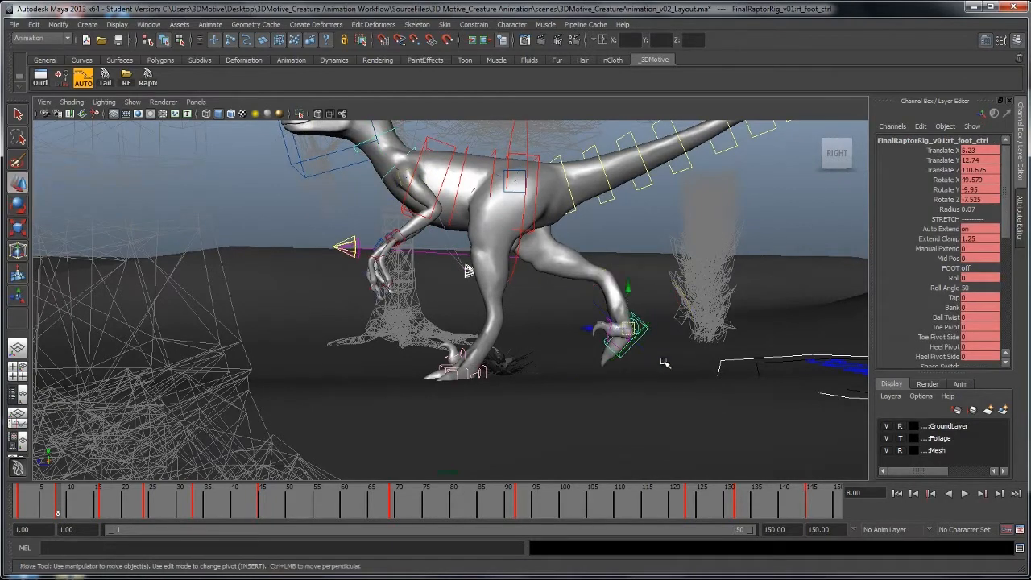
pyautogui.moveTo(666, 361); pyautogui.dragTo(629, 388, button='middle')
pyautogui.press('e')
pyautogui.press('w')
pyautogui.moveTo(610, 354); pyautogui.dragTo(591, 388, button='middle')
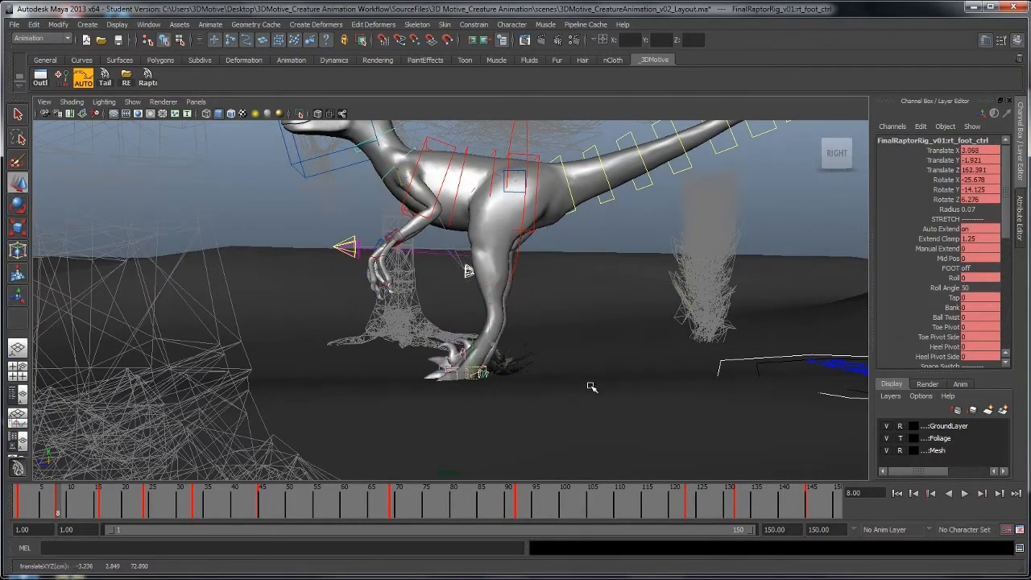
# Lift the left foot back at frame 8 to about Y 14.3, Z 117, rotated to about X 53.2, Y 7.6, Z 14.1, and key it
pyautogui.keyDown('alt'); pyautogui.moveTo(578, 387); pyautogui.dragTo(692, 372); pyautogui.keyUp('alt')
pyautogui.keyDown('alt'); pyautogui.moveTo(512, 360); pyautogui.dragTo(423, 370); pyautogui.keyUp('alt')
pyautogui.click(472, 386)
pyautogui.click(482, 374)
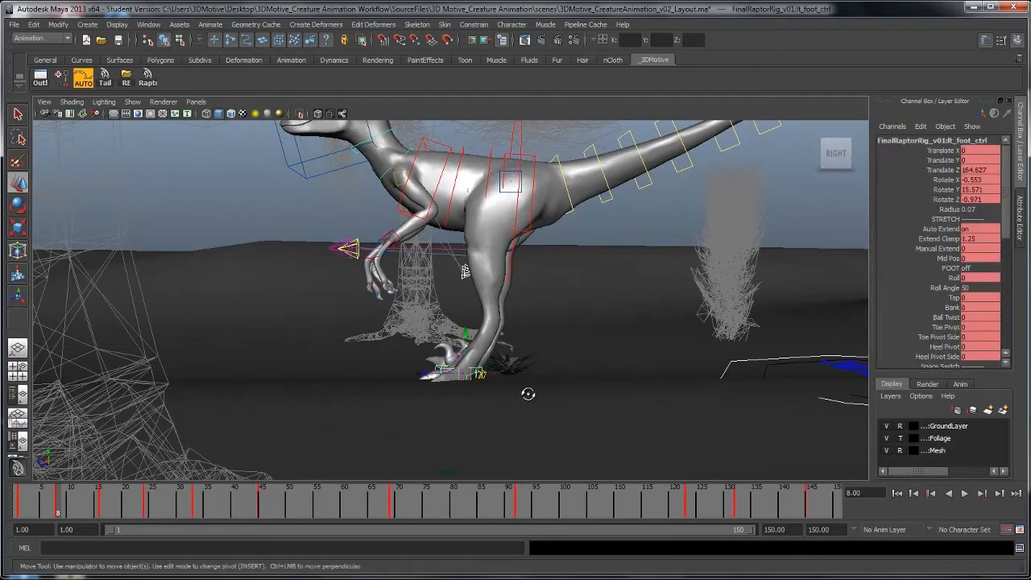
pyautogui.keyDown('alt'); pyautogui.moveTo(526, 394); pyautogui.dragTo(515, 367); pyautogui.keyUp('alt')
pyautogui.keyDown('alt'); pyautogui.moveTo(516, 366); pyautogui.dragTo(494, 361, button='right'); pyautogui.keyUp('alt')
pyautogui.keyDown('alt'); pyautogui.moveTo(494, 361); pyautogui.dragTo(509, 377); pyautogui.keyUp('alt')
pyautogui.moveTo(598, 369); pyautogui.dragTo(670, 333, button='middle')
pyautogui.press('e')
pyautogui.press('w')
pyautogui.keyDown('alt'); pyautogui.moveTo(645, 346); pyautogui.dragTo(596, 354); pyautogui.keyUp('alt')
pyautogui.press('s')
# Compare frame 8 with its neighbouring keys and refine the left foot to about Y 15.6, Z 116
pyautogui.press('.')
pyautogui.press(',')
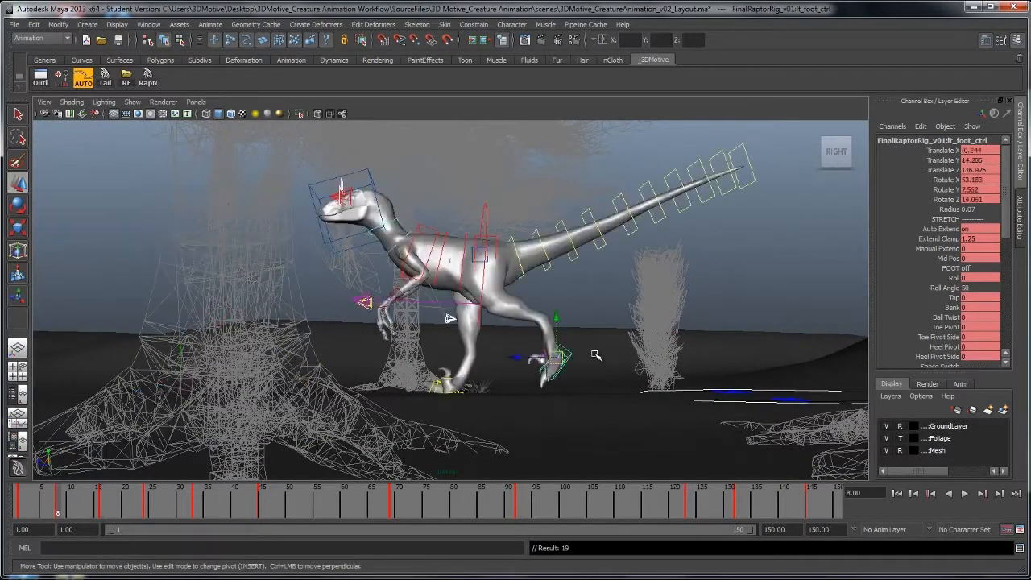
pyautogui.press(',')
pyautogui.press('.')
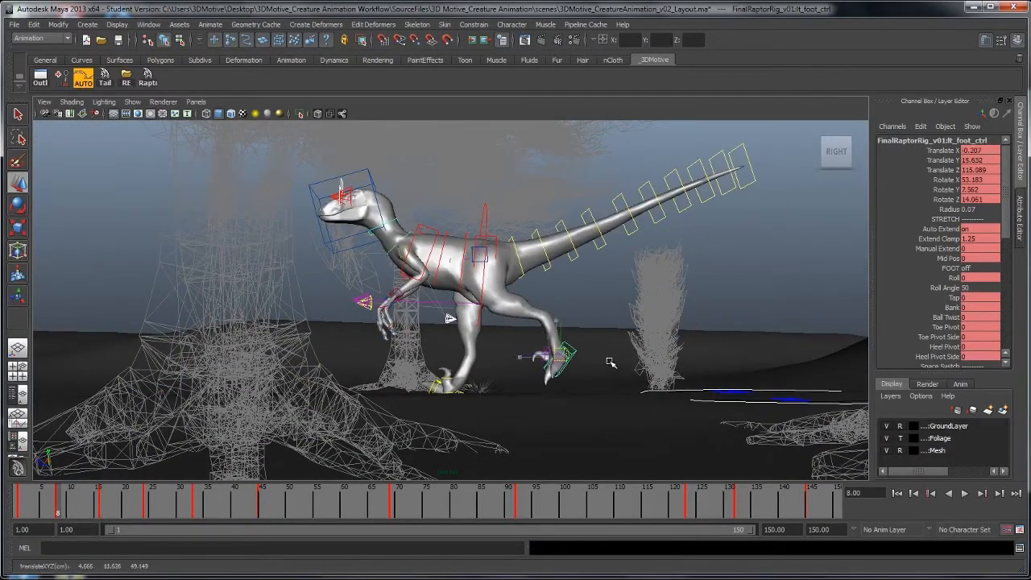
pyautogui.press(',')
pyautogui.press('.')
# At frame 24, bring the trailing right foot forward and plant it on the ground as the supporting foot
pyautogui.press('.')
pyautogui.scroll(-2, 355, 335)
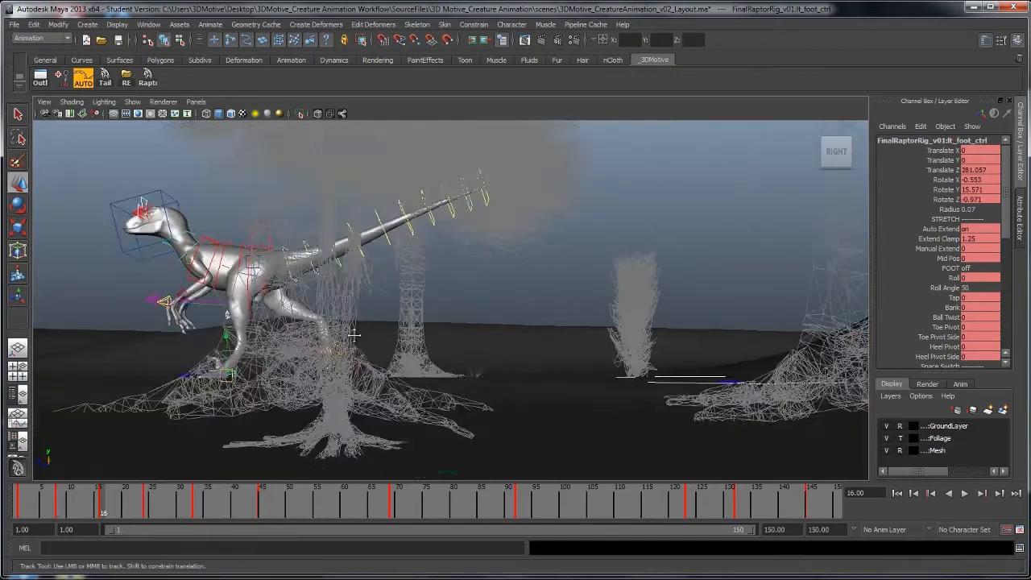
pyautogui.keyDown('alt'); pyautogui.moveTo(355, 335); pyautogui.dragTo(566, 357, button='middle'); pyautogui.keyUp('alt')
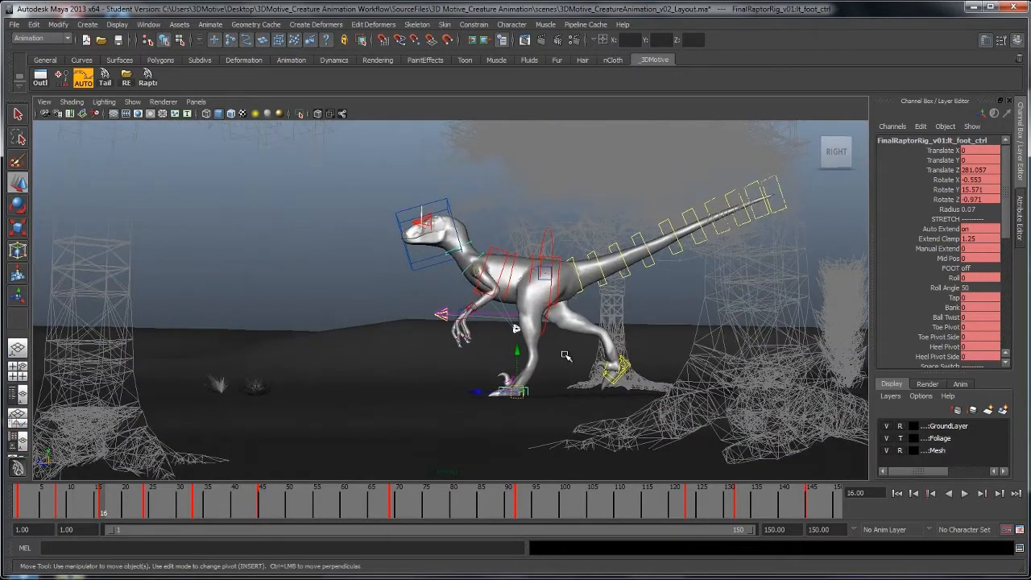
pyautogui.press('.')
pyautogui.keyDown('alt'); pyautogui.moveTo(406, 384); pyautogui.dragTo(410, 379); pyautogui.keyUp('alt')
pyautogui.keyDown('alt'); pyautogui.moveTo(410, 380); pyautogui.dragTo(548, 363, button='middle'); pyautogui.keyUp('alt')
pyautogui.keyDown('alt'); pyautogui.moveTo(548, 363); pyautogui.dragTo(613, 367, button='right'); pyautogui.keyUp('alt')
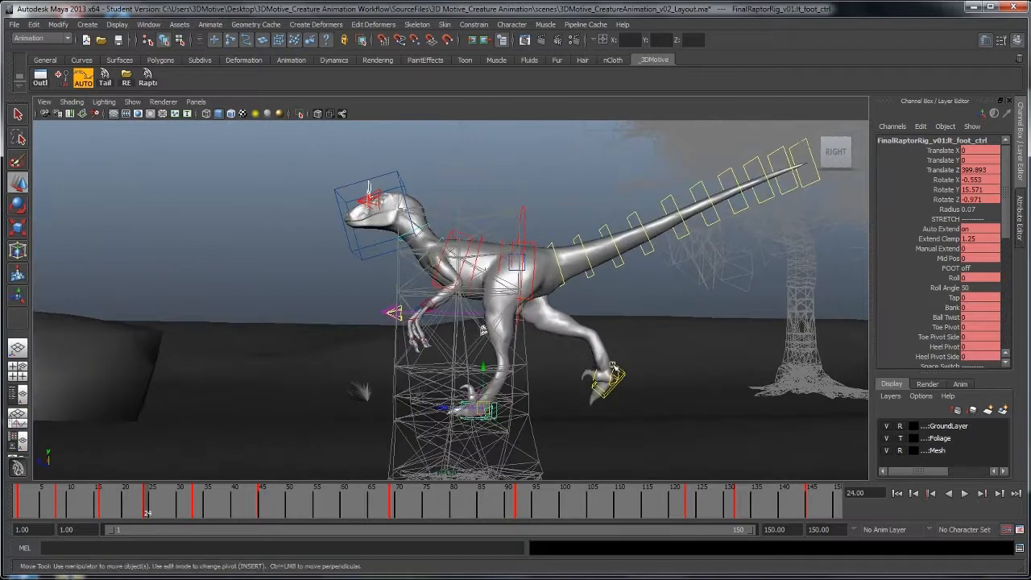
pyautogui.keyDown('alt'); pyautogui.moveTo(613, 367); pyautogui.dragTo(468, 402, button='middle'); pyautogui.keyUp('alt')
pyautogui.click(566, 360)
pyautogui.click(556, 354)
pyautogui.press('e')
pyautogui.moveTo(475, 403); pyautogui.dragTo(647, 326, button='middle')
pyautogui.press('w')
# Lift the left foot back at frame 24 to about Y 17.8, Z 347.5, rotated to about X 53.2, Y 8.5, Z 9.7, and key it
pyautogui.click(422, 378)
pyautogui.click(423, 381)
pyautogui.press('e')
pyautogui.press('w')
pyautogui.press('e')
pyautogui.moveTo(665, 360); pyautogui.dragTo(664, 379, button='middle')
pyautogui.press('w')
pyautogui.moveTo(663, 379); pyautogui.dragTo(670, 373, button='middle')
pyautogui.keyDown('alt'); pyautogui.moveTo(670, 373); pyautogui.dragTo(572, 361); pyautogui.keyUp('alt')
pyautogui.press('s')
# Flip between frame 24 and its neighbouring keys to check that the feet alternate from step to step
pyautogui.press('.')
pyautogui.press(',')
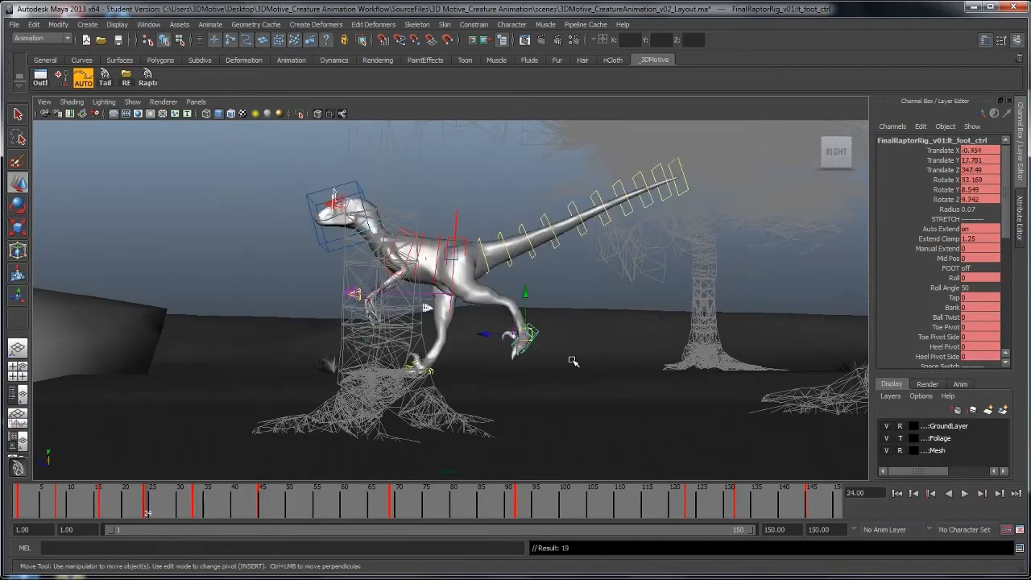
pyautogui.press('.')
pyautogui.press('.')
pyautogui.press(',')
pyautogui.press(',')
pyautogui.press(',')
pyautogui.press('.')
pyautogui.press('.')
pyautogui.press(',')
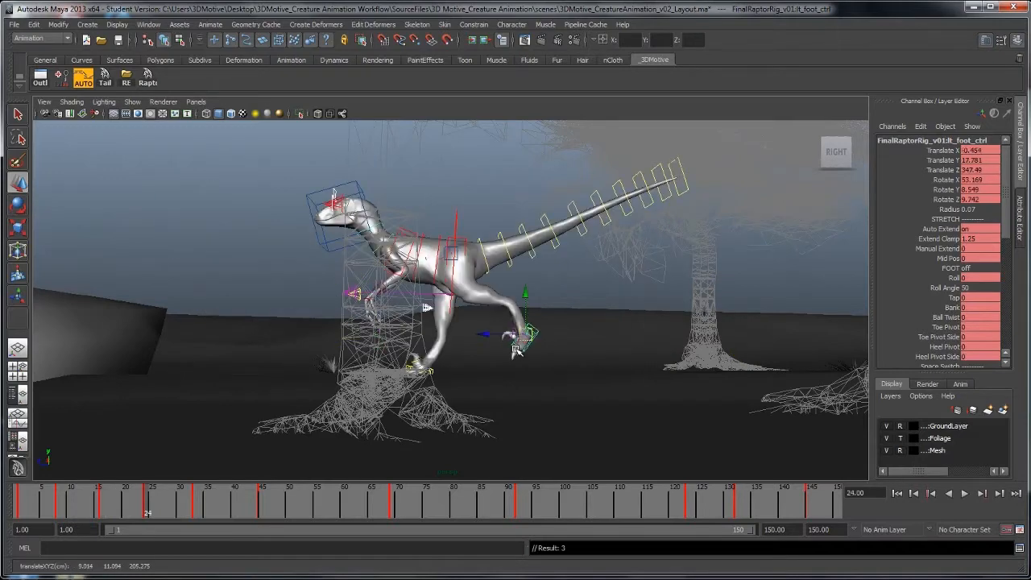
# At frame 33, plant the left foot at about X 7.1, Y -4.4, Z 476.4, rotated to about X -15.2, Y 6.1, Z 0.9
pyautogui.press('.')
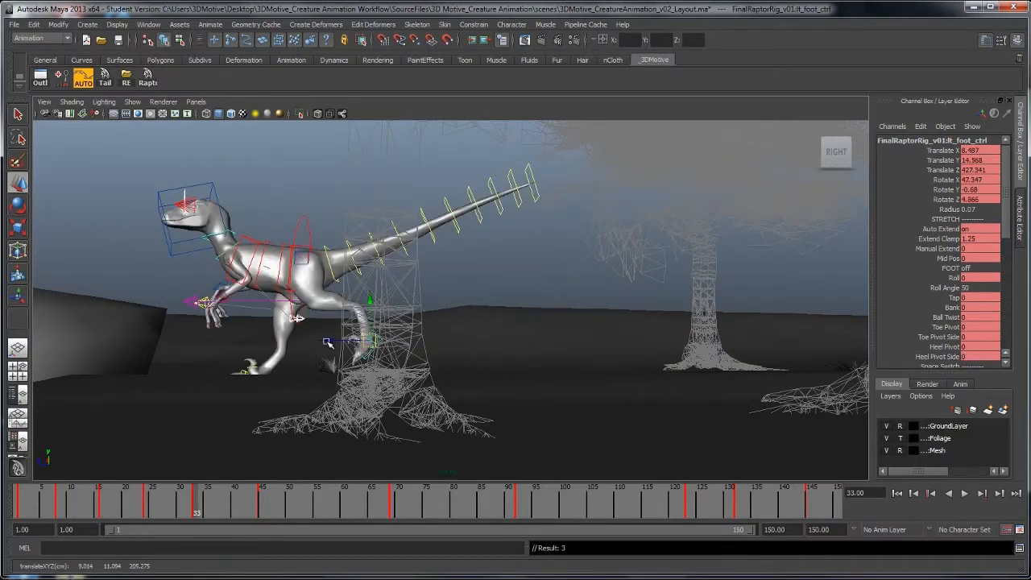
pyautogui.press(',')
pyautogui.press('.')
pyautogui.moveTo(328, 342); pyautogui.dragTo(396, 369)
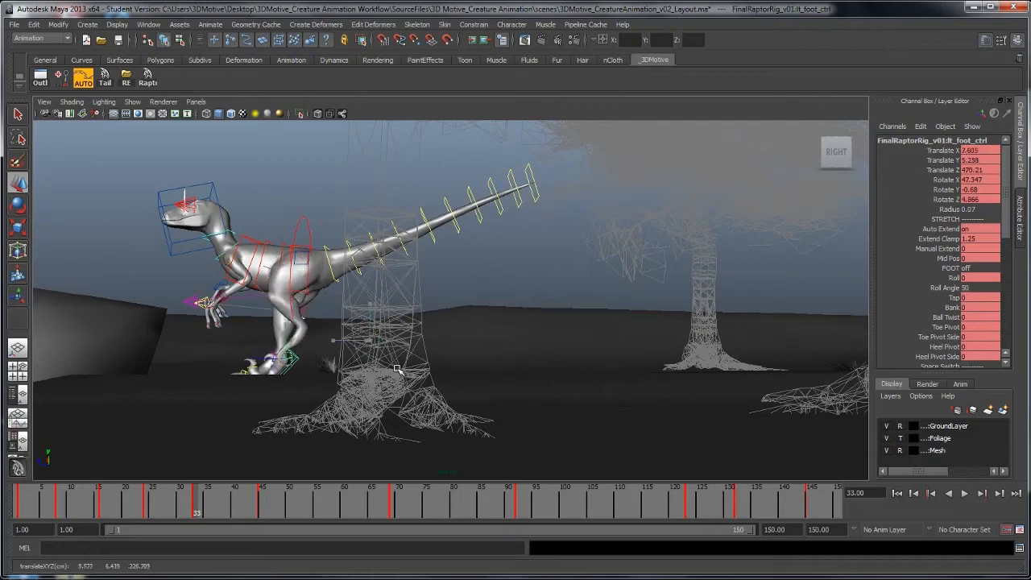
pyautogui.press('e')
pyautogui.moveTo(397, 369); pyautogui.dragTo(425, 407, button='middle')
pyautogui.press('w')
pyautogui.moveTo(407, 346)
pyautogui.mouseDown(button='middle')
pyautogui.moveTo(412, 368)
pyautogui.moveTo(404, 363)
pyautogui.mouseUp(button='middle')
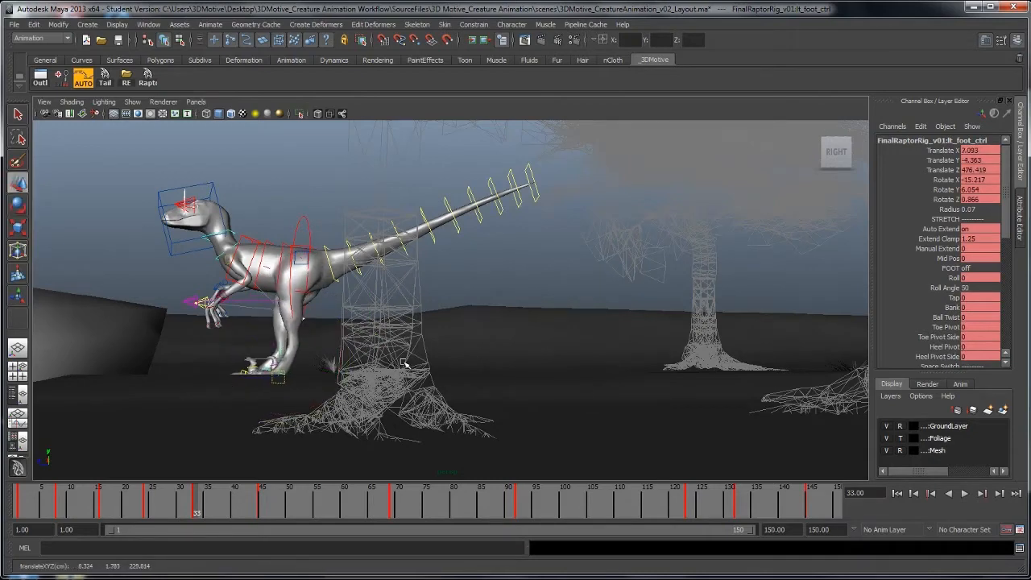
# Move the raptor's root forward at frame 33 to about X 7.2, Y 3.3, Z 468.5 and key it
pyautogui.moveTo(400, 362)
pyautogui.keyDown('alt'); pyautogui.mouseDown()
pyautogui.moveTo(417, 375)
pyautogui.moveTo(411, 362)
pyautogui.mouseUp(); pyautogui.keyUp('alt')
pyautogui.click(307, 225)
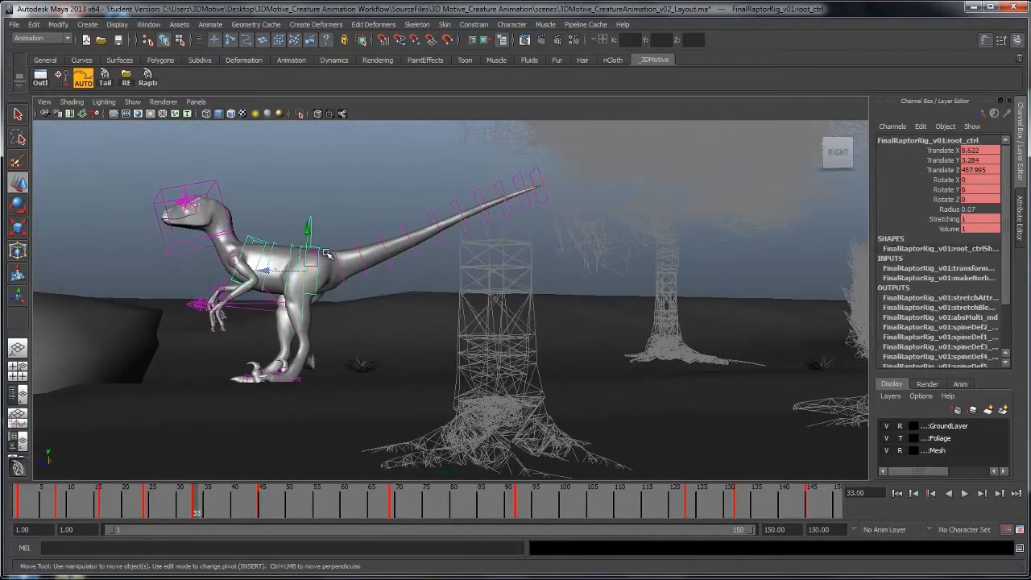
pyautogui.moveTo(353, 275); pyautogui.dragTo(330, 275, button='middle')
pyautogui.press('s')
pyautogui.keyDown('alt'); pyautogui.moveTo(311, 331); pyautogui.dragTo(302, 332); pyautogui.keyUp('alt')
# Place the right foot behind at frame 33, at about X 15.0, Y -1.7, Z 456.3, rotated to about X -16.5, Y -0.4, Z 7.6
pyautogui.click(278, 378)
pyautogui.moveTo(311, 392); pyautogui.dragTo(373, 394, button='middle')
pyautogui.press('e')
pyautogui.moveTo(402, 354); pyautogui.dragTo(417, 329, button='middle')
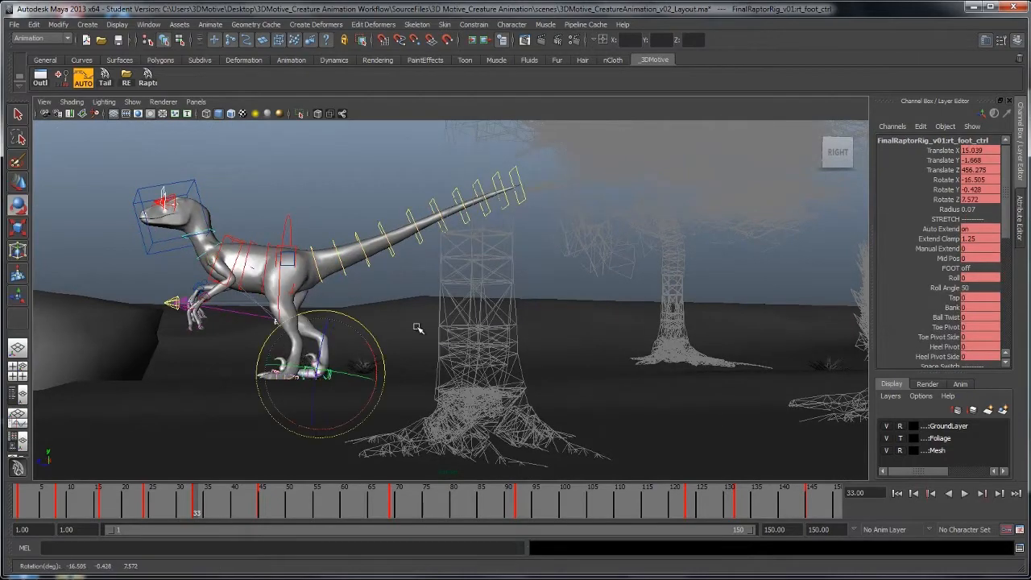
# Shift the root sideways at frame 33 to about X 10.0 so the body centres over the feet
pyautogui.keyDown('alt'); pyautogui.moveTo(421, 341); pyautogui.dragTo(288, 368); pyautogui.keyUp('alt')
pyautogui.click(435, 278)
pyautogui.press('w')
pyautogui.keyDown('alt'); pyautogui.moveTo(433, 284); pyautogui.dragTo(455, 286); pyautogui.keyUp('alt')
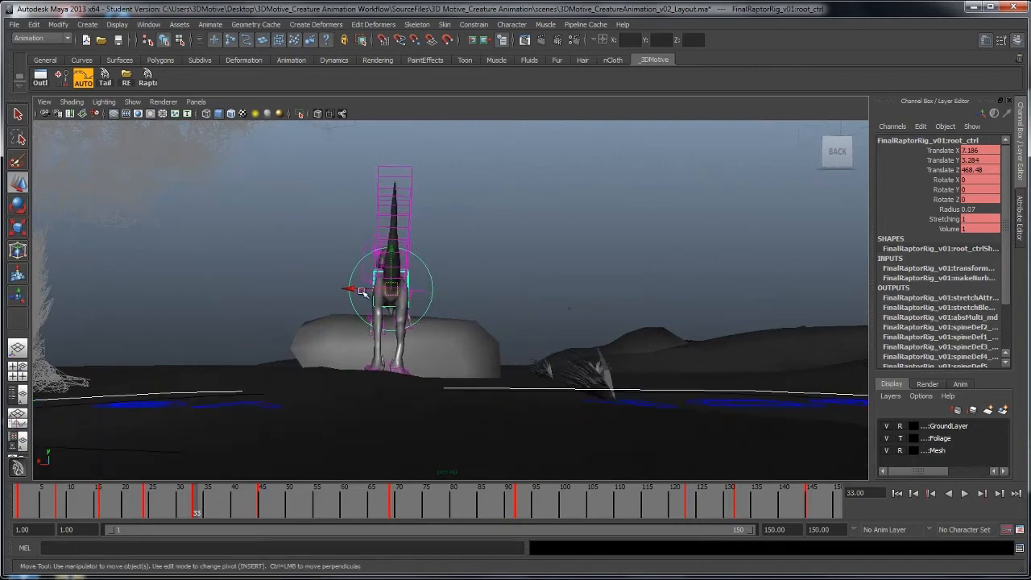
pyautogui.moveTo(352, 289); pyautogui.dragTo(346, 286)
# Flip back and forth through the keyed poses from behind to compare the body's sideways position over the supporting foot
pyautogui.press(',')
pyautogui.press(',')
pyautogui.press(',')
pyautogui.press(',')
pyautogui.press(',')
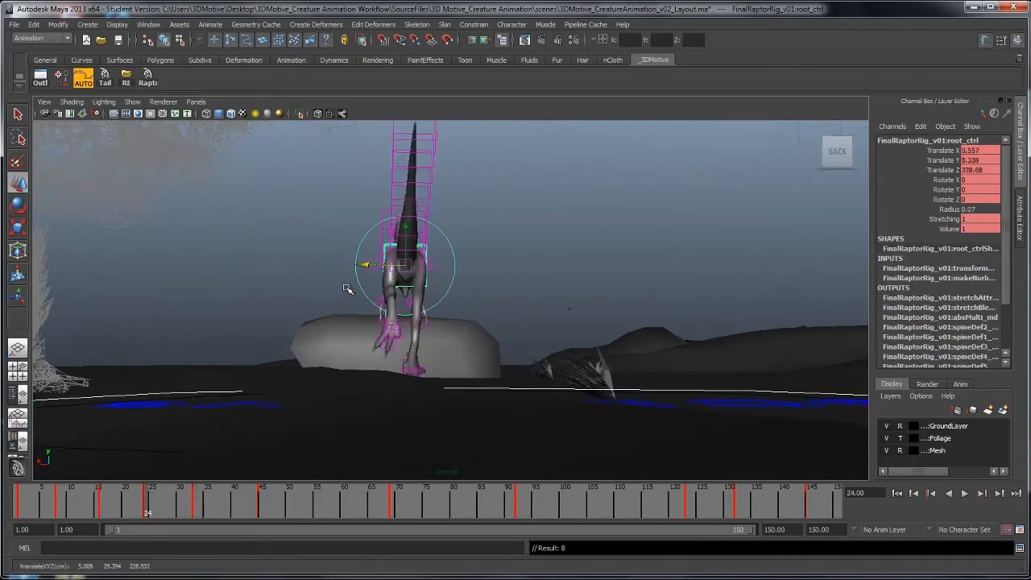
pyautogui.press('.')
pyautogui.press('.')
pyautogui.press('.')
pyautogui.press('.')
pyautogui.press('.')
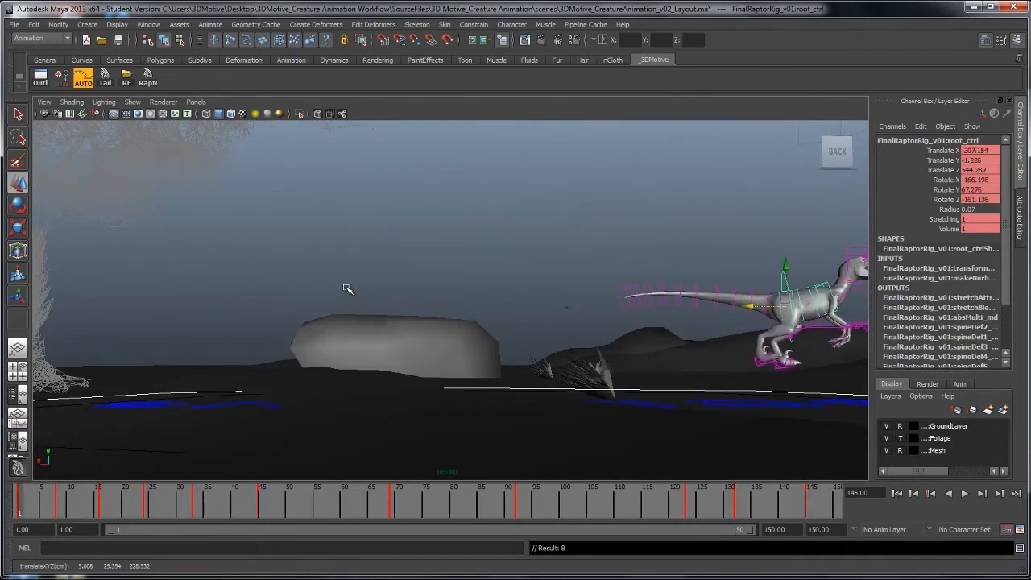
pyautogui.press(',')
pyautogui.press(',')
pyautogui.press(',')
pyautogui.press('.')
pyautogui.press('.')
pyautogui.press('.')
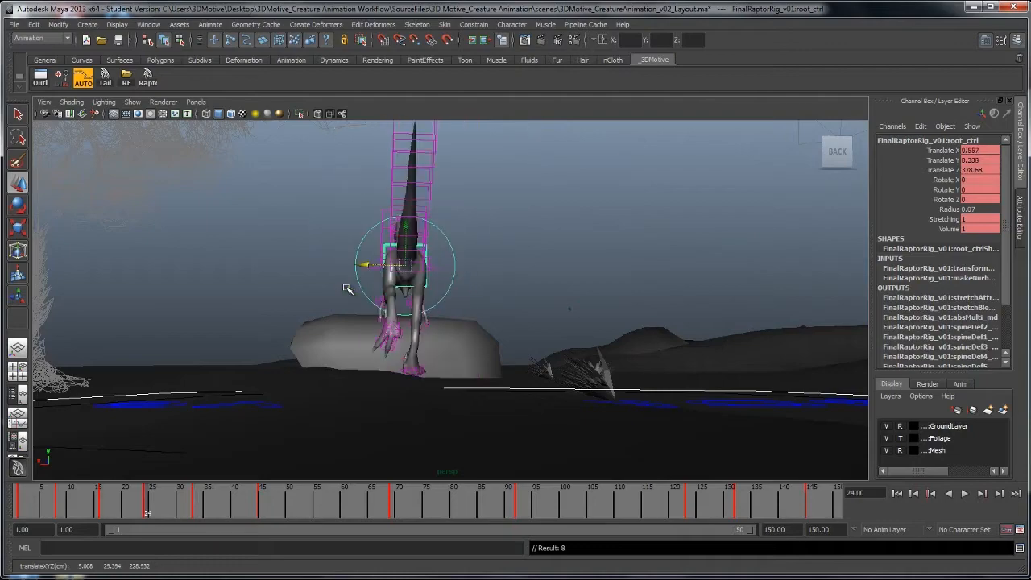
# Select all the raptor's controls and play the run-in from frame 1 in side view to check the stepping rhythm
pyautogui.click(371, 327)
pyautogui.keyDown('alt'); pyautogui.moveTo(371, 327); pyautogui.dragTo(529, 349); pyautogui.keyUp('alt')
pyautogui.keyDown('alt'); pyautogui.moveTo(529, 349); pyautogui.dragTo(419, 325, button='right'); pyautogui.keyUp('alt')
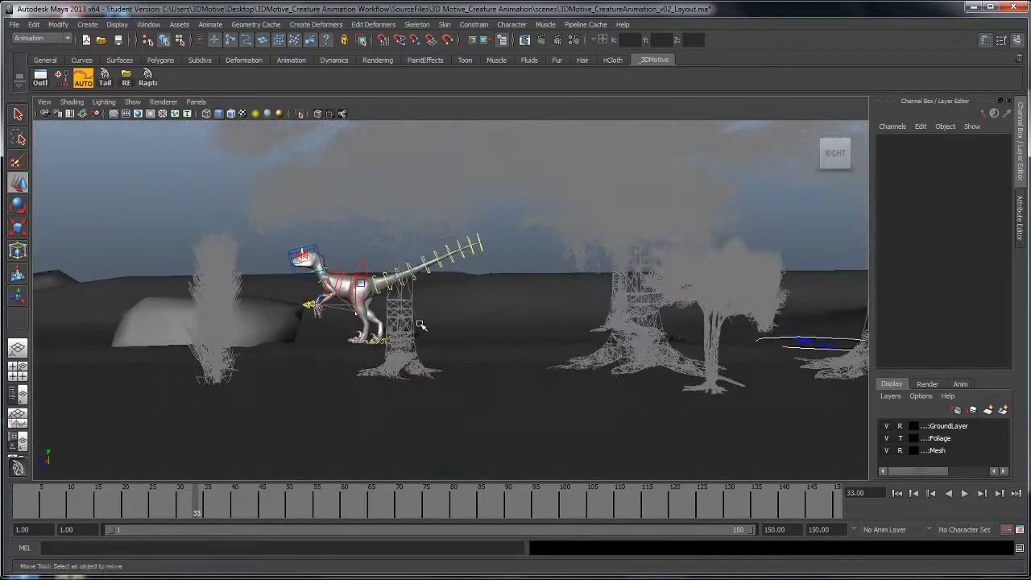
pyautogui.keyDown('alt'); pyautogui.moveTo(419, 324); pyautogui.dragTo(419, 347); pyautogui.keyUp('alt')
pyautogui.scroll(3, 422, 346)
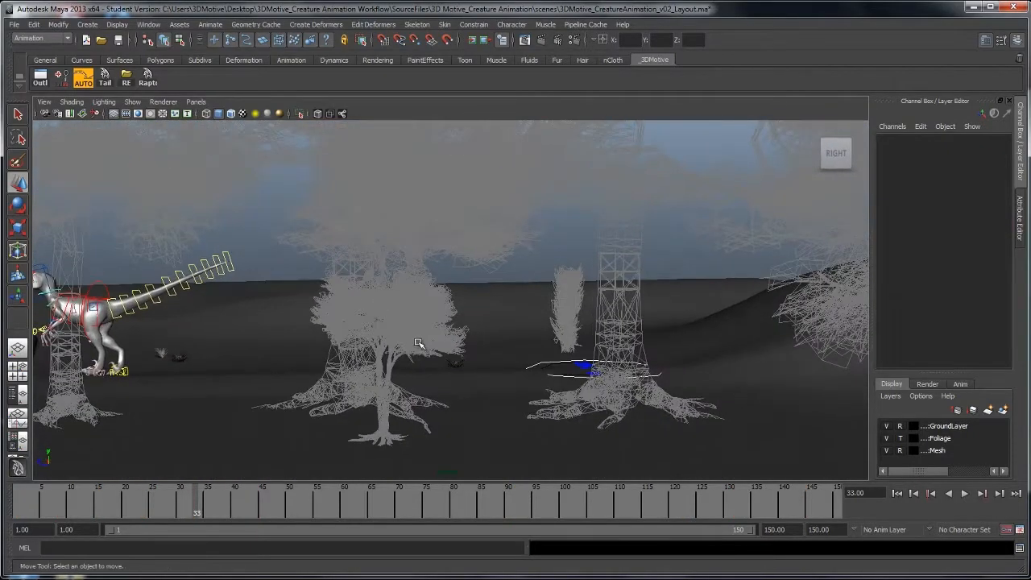
pyautogui.click(421, 346)
pyautogui.press(',')
pyautogui.press(',')
pyautogui.hotkey('alt', 'shift', 'v')
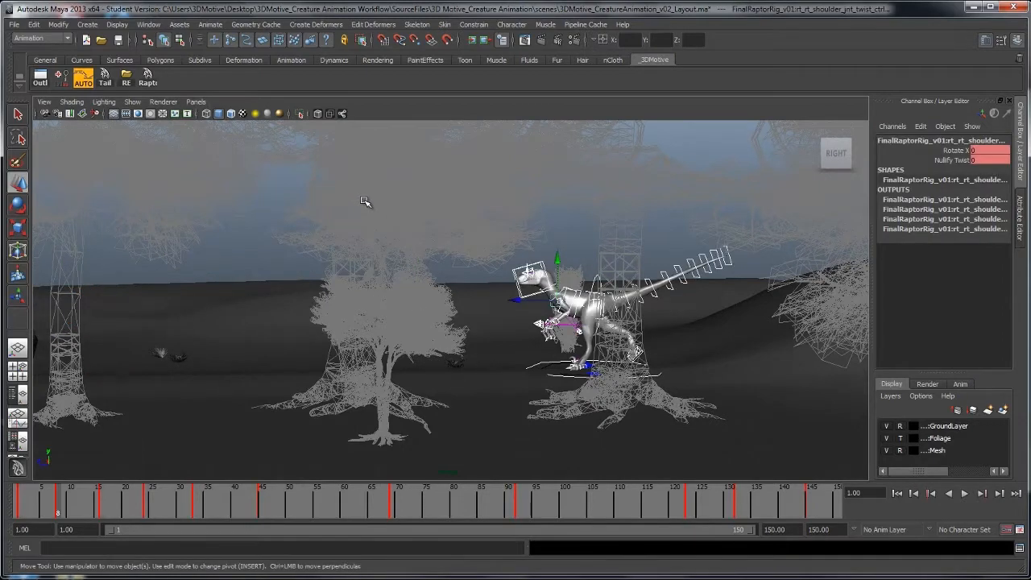
pyautogui.hotkey('alt', 'v')
pyautogui.hotkey('alt', 'shift', 'v')
# Scrub and replay the frames between 33 and 45 up close to check the stop after the run
pyautogui.keyDown('alt'); pyautogui.moveTo(357, 223); pyautogui.dragTo(679, 231, button='middle'); pyautogui.keyUp('alt')
pyautogui.keyDown('alt'); pyautogui.moveTo(679, 231); pyautogui.dragTo(510, 261, button='right'); pyautogui.keyUp('alt')
pyautogui.moveTo(251, 501); pyautogui.dragTo(198, 507)
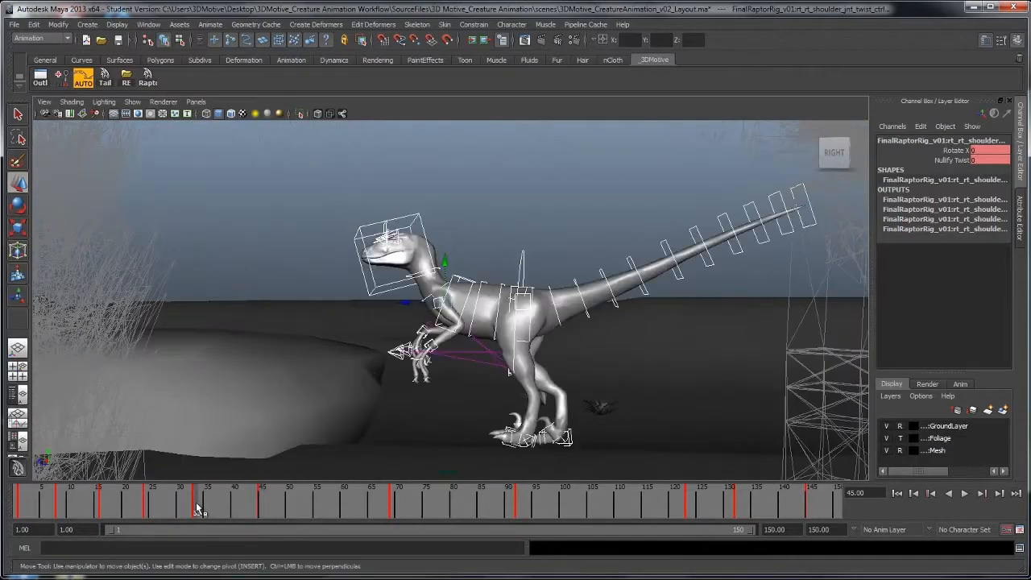
pyautogui.hotkey('alt', 'v')
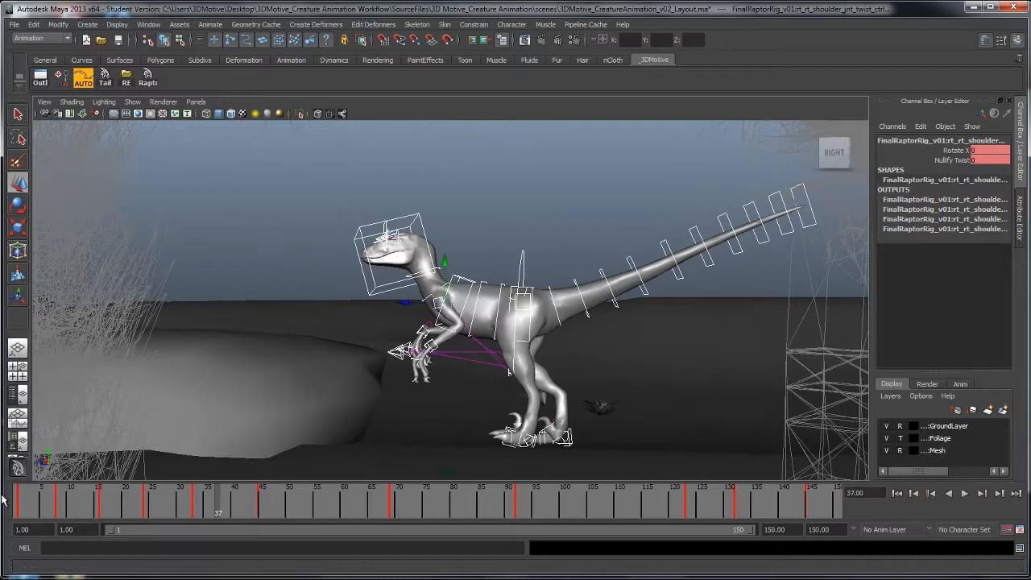
pyautogui.click(198, 506)
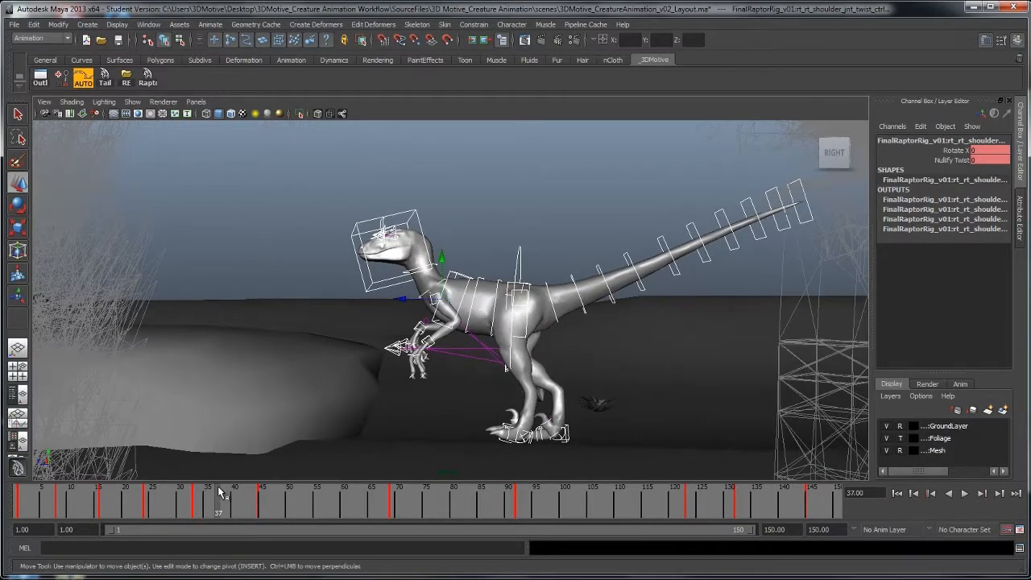
pyautogui.hotkey('alt', 'v')
pyautogui.moveTo(214, 509)
pyautogui.mouseDown()
pyautogui.moveTo(131, 509)
pyautogui.moveTo(200, 514)
pyautogui.mouseUp()
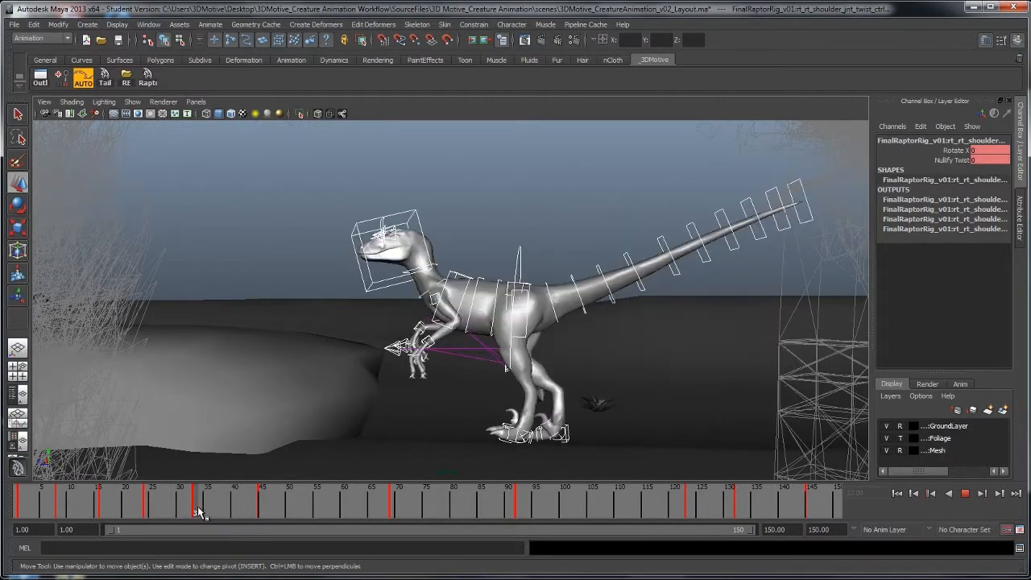
# Pull the root back at frame 33 so the body trails behind the leading left foot
pyautogui.click(520, 251)
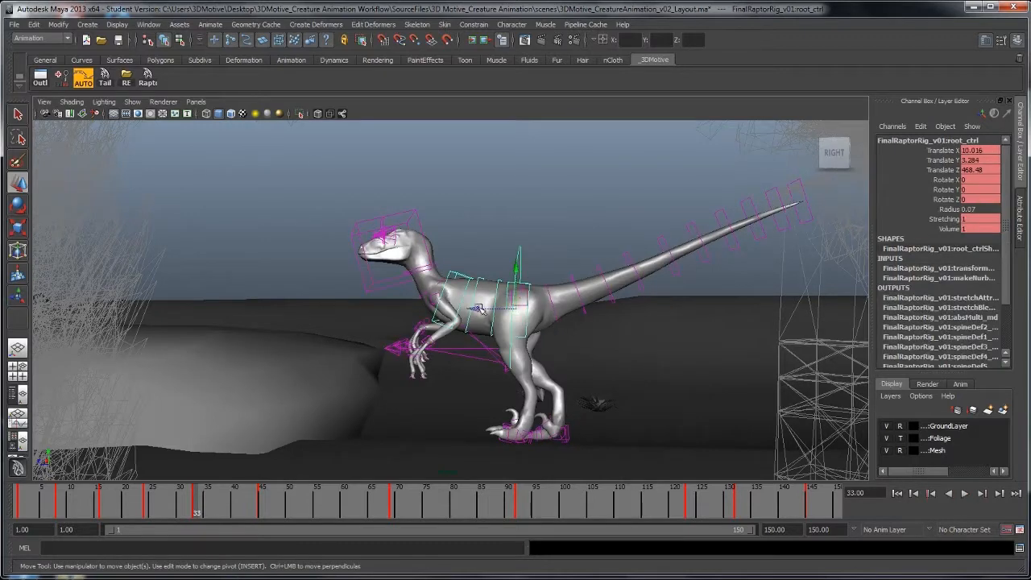
pyautogui.moveTo(469, 309)
pyautogui.mouseDown()
pyautogui.moveTo(499, 310)
pyautogui.moveTo(488, 309)
pyautogui.mouseUp()
pyautogui.click(530, 438)
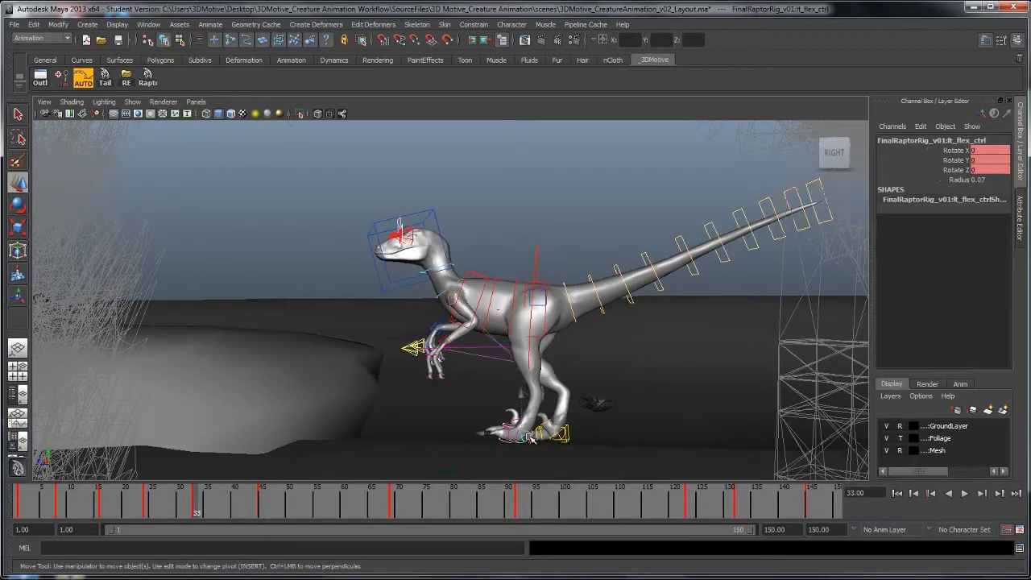
pyautogui.click(519, 441)
pyautogui.moveTo(516, 435); pyautogui.dragTo(266, 435)
pyautogui.click(535, 250)
# Replant the left foot at frame 33 at about X 8.9, Y -5.9, Z 472.1, rotated to about X -2.6, Y 5.1, Z 3.3
pyautogui.click(550, 416)
pyautogui.click(264, 431)
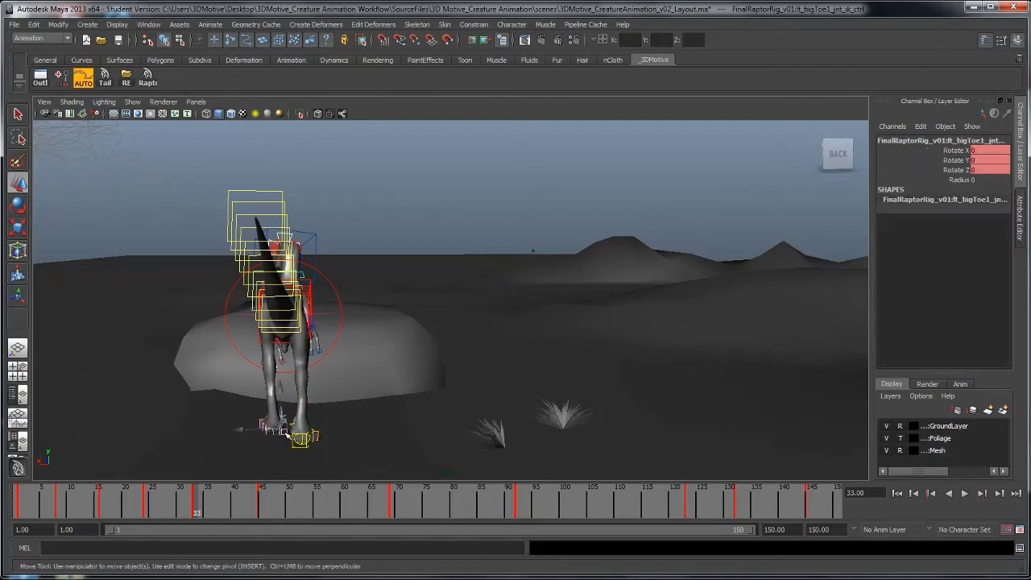
pyautogui.click(269, 427)
pyautogui.keyDown('alt'); pyautogui.moveTo(270, 431); pyautogui.dragTo(321, 396); pyautogui.keyUp('alt')
pyautogui.press('e')
pyautogui.press('w')
pyautogui.moveTo(525, 389); pyautogui.dragTo(525, 364, button='middle')
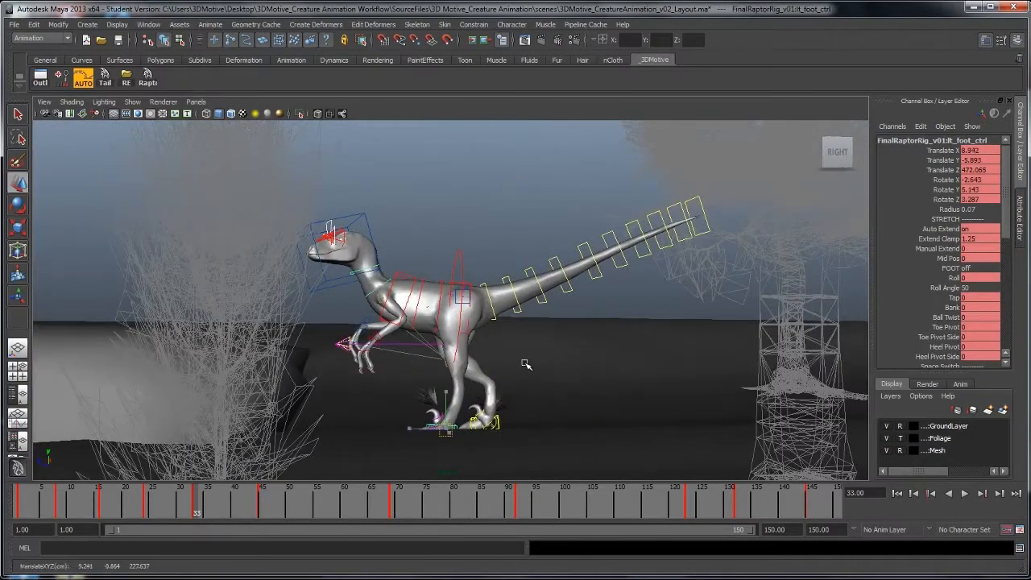
# Reposition the right wrist control at frame 33 to about X 3.7, Y 2.8, Z -3.8
pyautogui.click(464, 299)
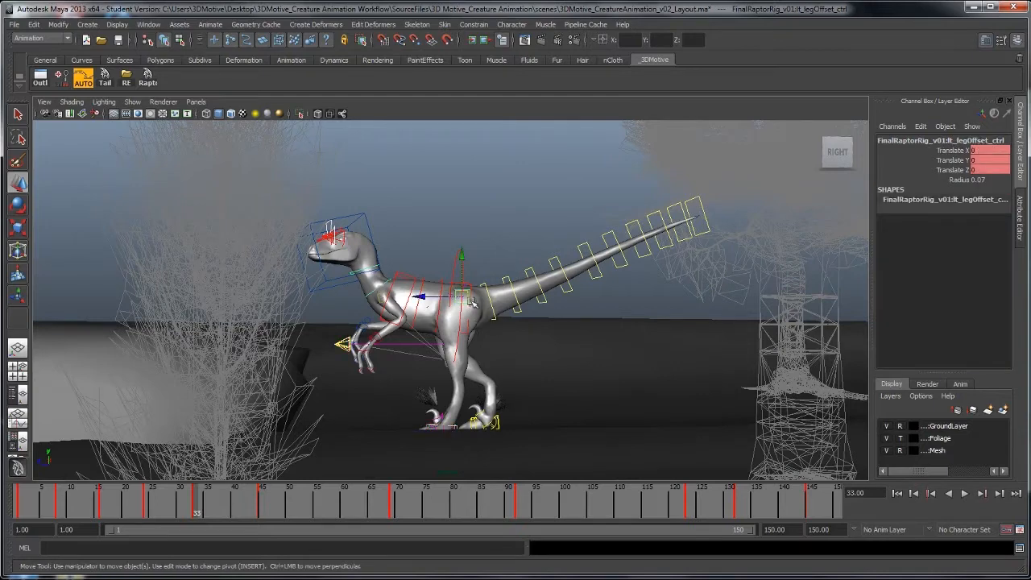
pyautogui.click(500, 213)
pyautogui.click(461, 250)
pyautogui.click(522, 262)
pyautogui.keyDown('alt'); pyautogui.moveTo(524, 266); pyautogui.dragTo(562, 301, button='right'); pyautogui.keyUp('alt')
pyautogui.keyDown('alt'); pyautogui.moveTo(562, 301); pyautogui.dragTo(519, 292, button='middle'); pyautogui.keyUp('alt')
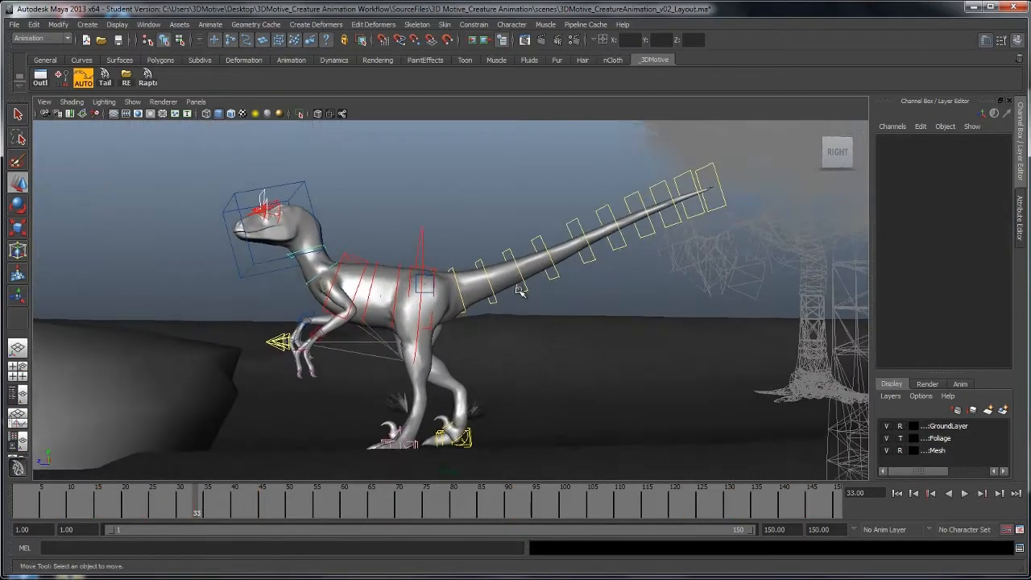
pyautogui.keyDown('alt'); pyautogui.moveTo(503, 292); pyautogui.dragTo(568, 300); pyautogui.keyUp('alt')
pyautogui.click(391, 325)
pyautogui.moveTo(427, 332); pyautogui.dragTo(468, 357, button='middle')
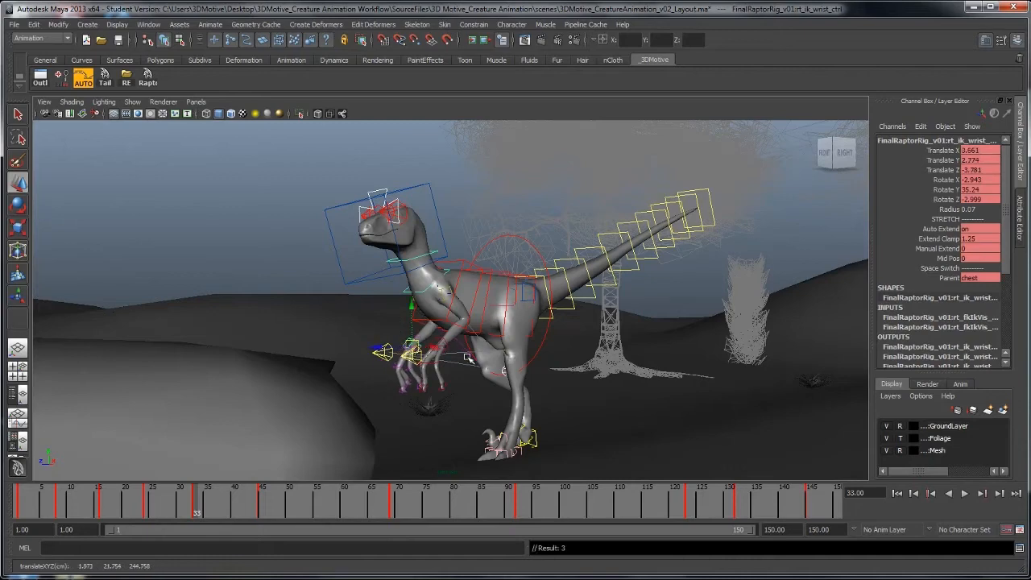
# Select all the raptor's controls and scrub between frames 33 and 45 to judge where an in-between pose is needed
pyautogui.keyDown('alt'); pyautogui.moveTo(468, 358); pyautogui.dragTo(390, 336); pyautogui.keyUp('alt')
pyautogui.click(448, 260)
pyautogui.keyDown('alt'); pyautogui.moveTo(448, 260); pyautogui.dragTo(400, 262, button='right'); pyautogui.keyUp('alt')
pyautogui.keyDown('alt'); pyautogui.moveTo(399, 262); pyautogui.dragTo(410, 239, button='middle'); pyautogui.keyUp('alt')
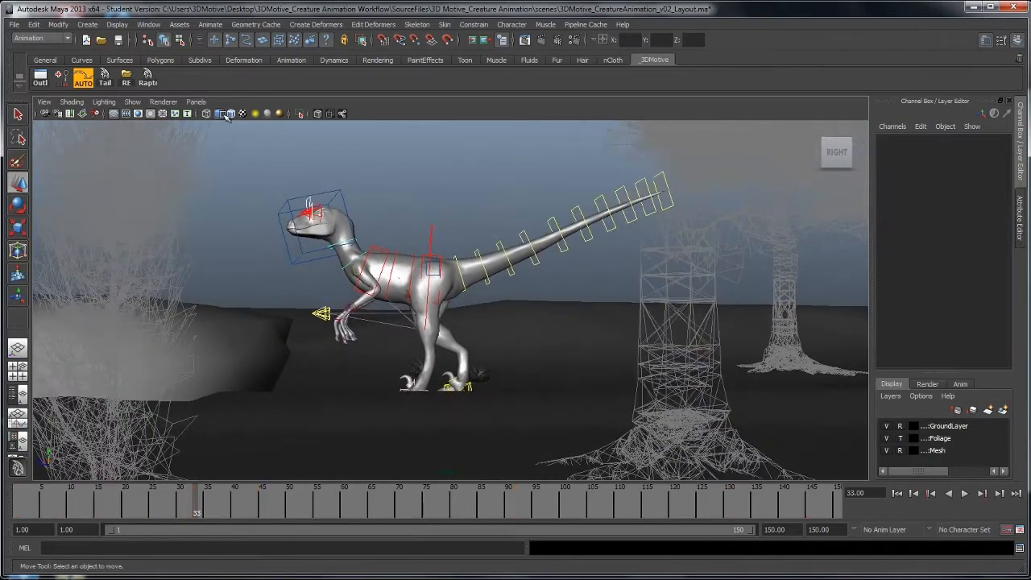
pyautogui.moveTo(447, 358); pyautogui.dragTo(223, 115)
pyautogui.hotkey('alt', 'v')
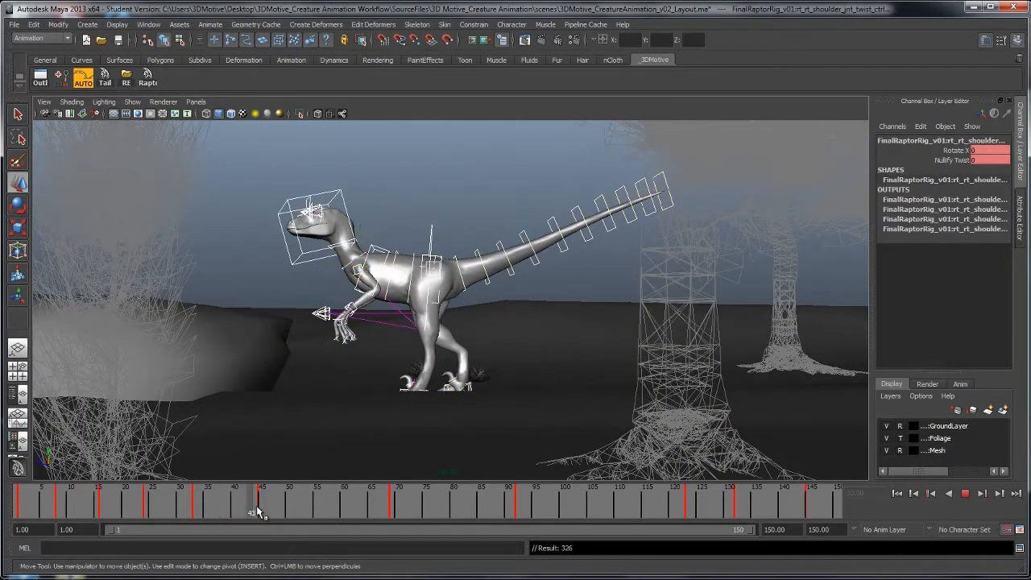
pyautogui.click(194, 509)
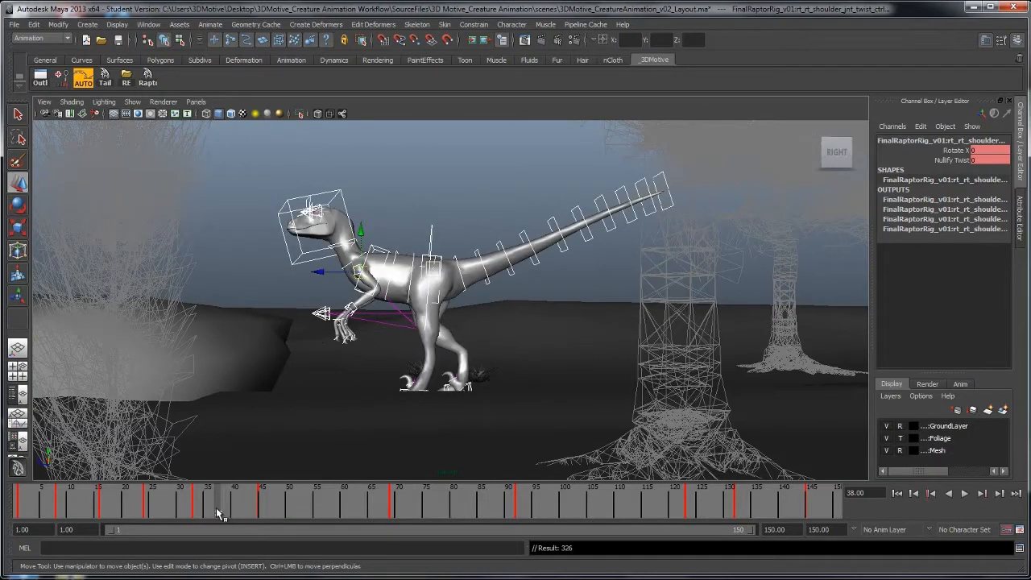
pyautogui.moveTo(217, 514); pyautogui.dragTo(257, 511)
# Drop the root into a crouch at frame 37, at about X 10.9, Y -10.4, Z 462.1
pyautogui.click(218, 507)
pyautogui.keyDown('alt'); pyautogui.moveTo(418, 360); pyautogui.dragTo(418, 335, button='middle'); pyautogui.keyUp('alt')
pyautogui.keyDown('alt'); pyautogui.moveTo(418, 336); pyautogui.dragTo(483, 339, button='right'); pyautogui.keyUp('alt')
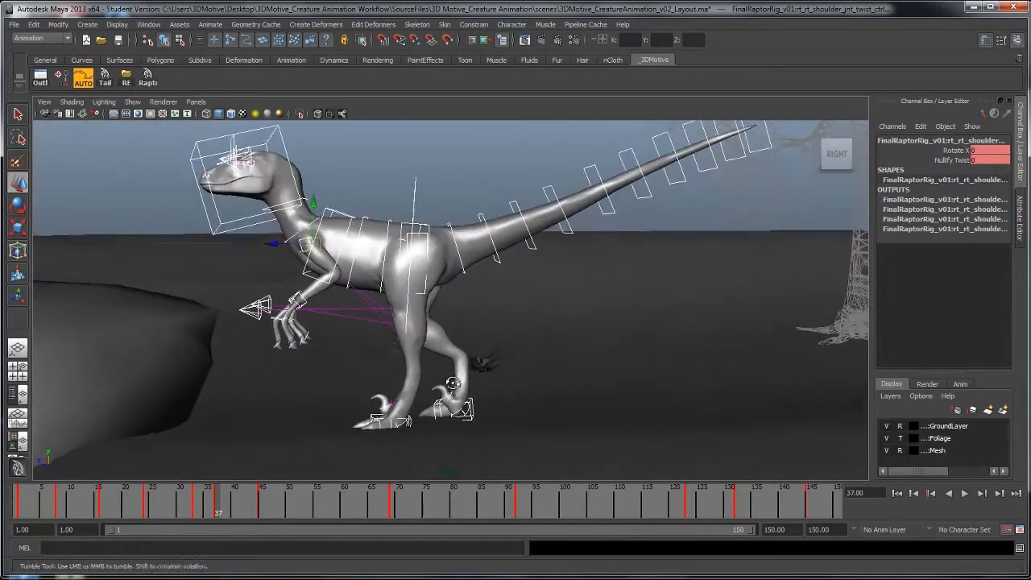
pyautogui.click(424, 218)
pyautogui.moveTo(443, 229); pyautogui.dragTo(452, 271, button='middle')
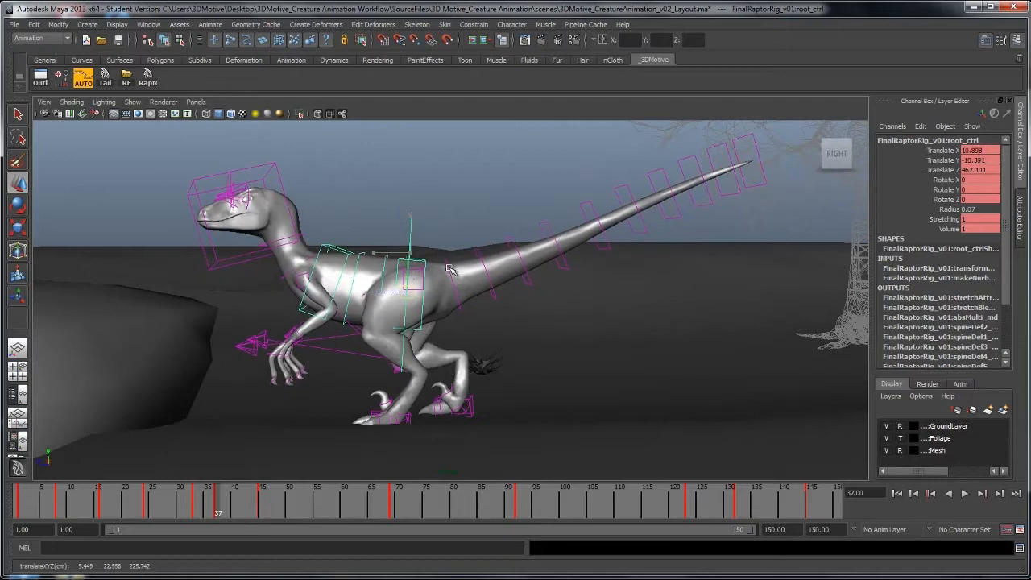
# Turn the raptor's head sideways at frame 37
pyautogui.press('e')
pyautogui.moveTo(469, 270); pyautogui.dragTo(181, 270)
pyautogui.click(539, 234)
pyautogui.keyDown('alt'); pyautogui.moveTo(589, 279); pyautogui.dragTo(452, 280); pyautogui.keyUp('alt')
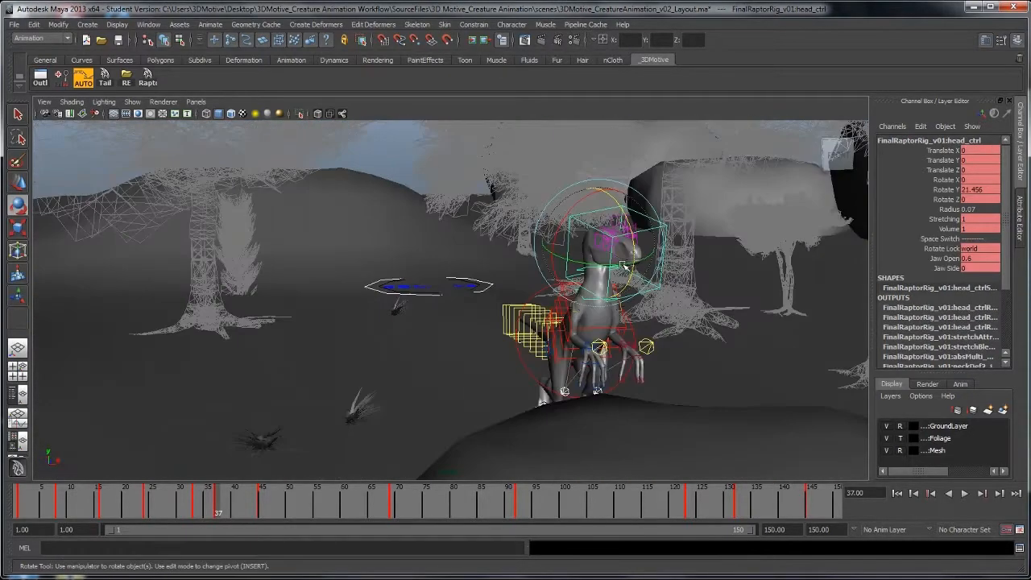
pyautogui.moveTo(610, 241); pyautogui.dragTo(640, 250)
# Move the root forward at frame 37 to about Z 471.1, with the chest pitched up to about Rotate Z -27.4
pyautogui.keyDown('alt'); pyautogui.moveTo(322, 304); pyautogui.dragTo(436, 322); pyautogui.keyUp('alt')
pyautogui.press('w')
pyautogui.moveTo(421, 313); pyautogui.dragTo(412, 355)
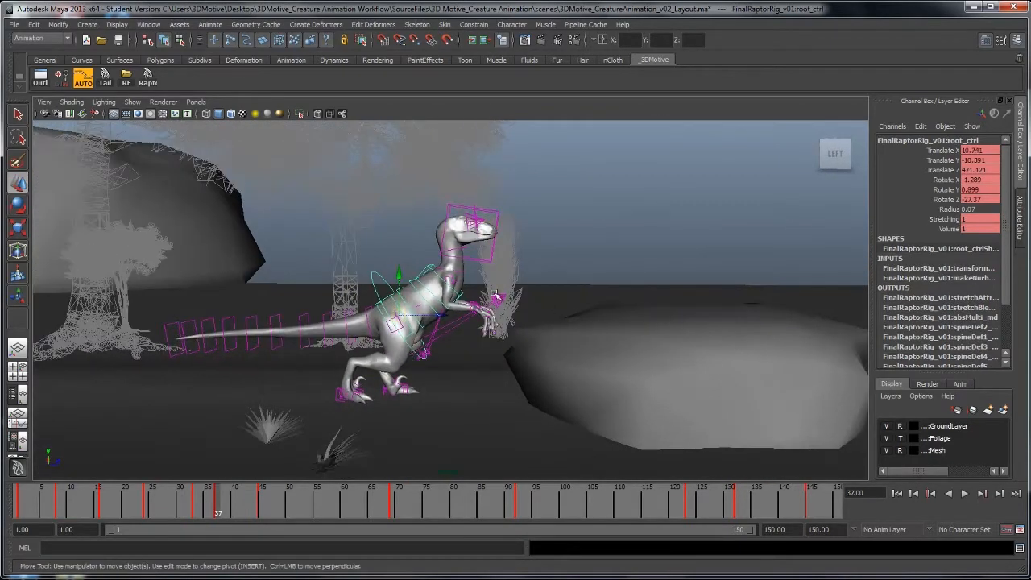
pyautogui.keyDown('alt'); pyautogui.moveTo(536, 305); pyautogui.dragTo(598, 311); pyautogui.keyUp('alt')
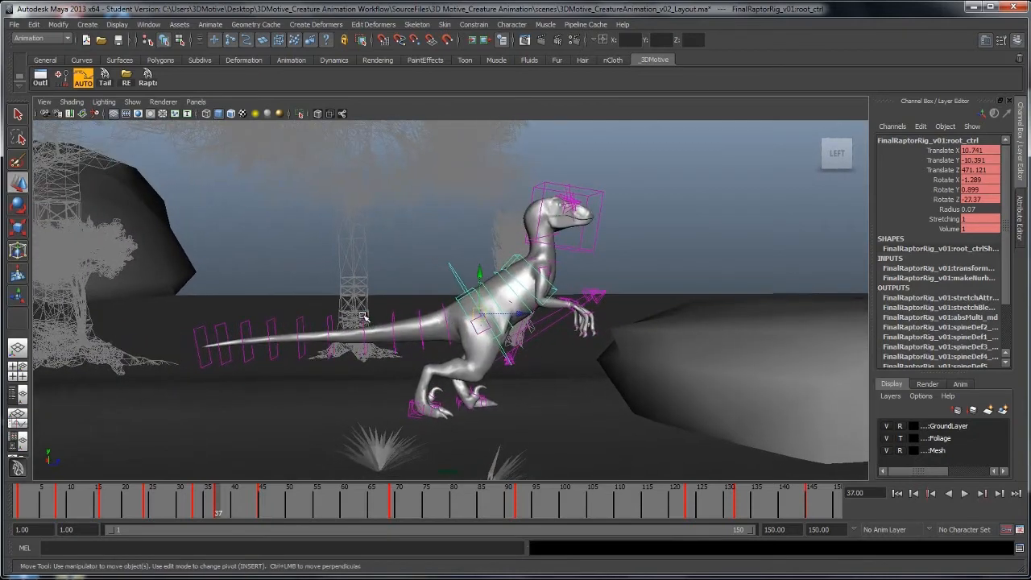
# Rotate the outer tail controls together at frame 37 to change the tail's curve
pyautogui.click(364, 319)
pyautogui.click(245, 326)
pyautogui.press('e')
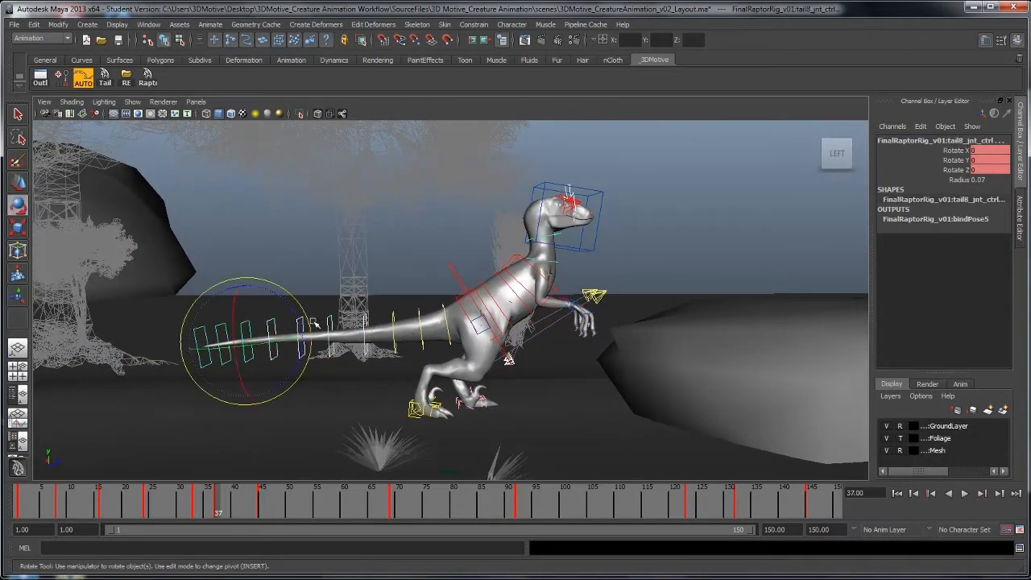
pyautogui.moveTo(289, 306)
pyautogui.mouseDown()
pyautogui.moveTo(306, 327)
pyautogui.moveTo(297, 317)
pyautogui.mouseUp()
pyautogui.click(410, 250)
# Pitch the body back down at frame 37 by rotating the root to about X -1.0, Y 1.2, Z -10.0, and key the rotation
pyautogui.keyDown('alt'); pyautogui.moveTo(605, 284); pyautogui.dragTo(753, 300); pyautogui.keyUp('alt')
pyautogui.click(477, 293)
pyautogui.moveTo(473, 288); pyautogui.dragTo(485, 300)
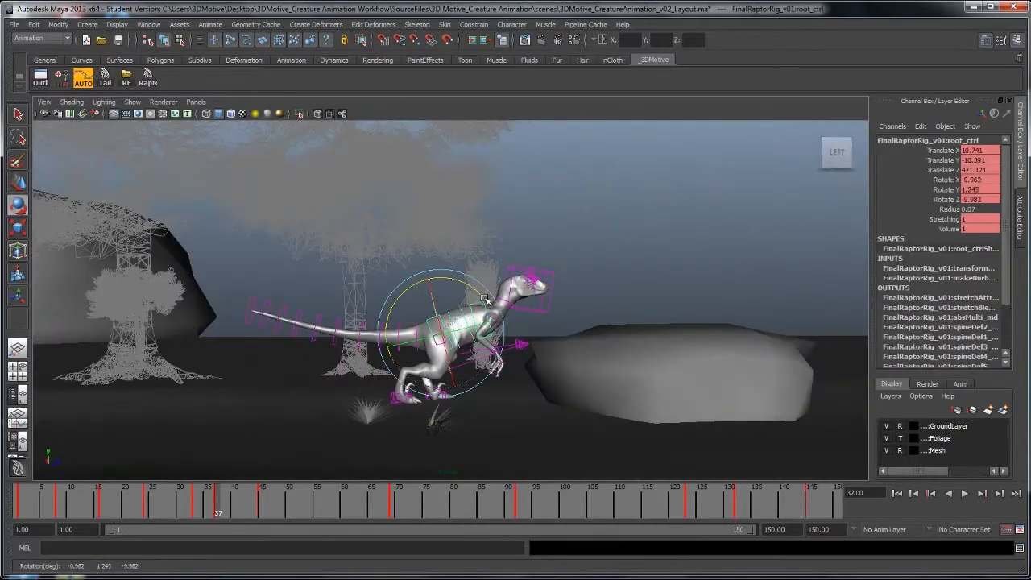
pyautogui.hotkey('shift', 'e')
# Flip between the keys at frames 24, 33 and 37 to compare the poses leading into the crouch
pyautogui.press(',')
pyautogui.press('.')
pyautogui.press(',')
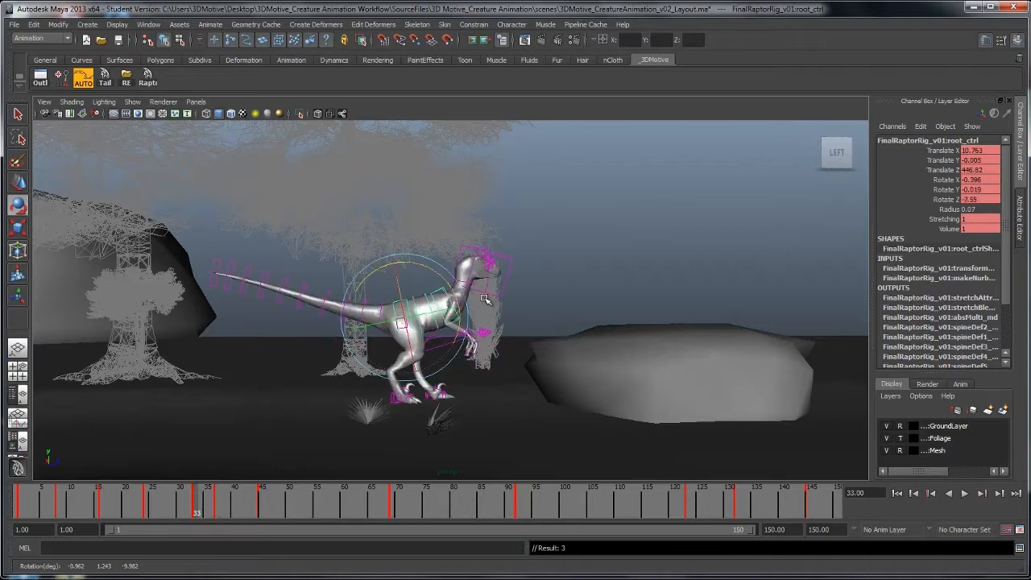
pyautogui.press(',')
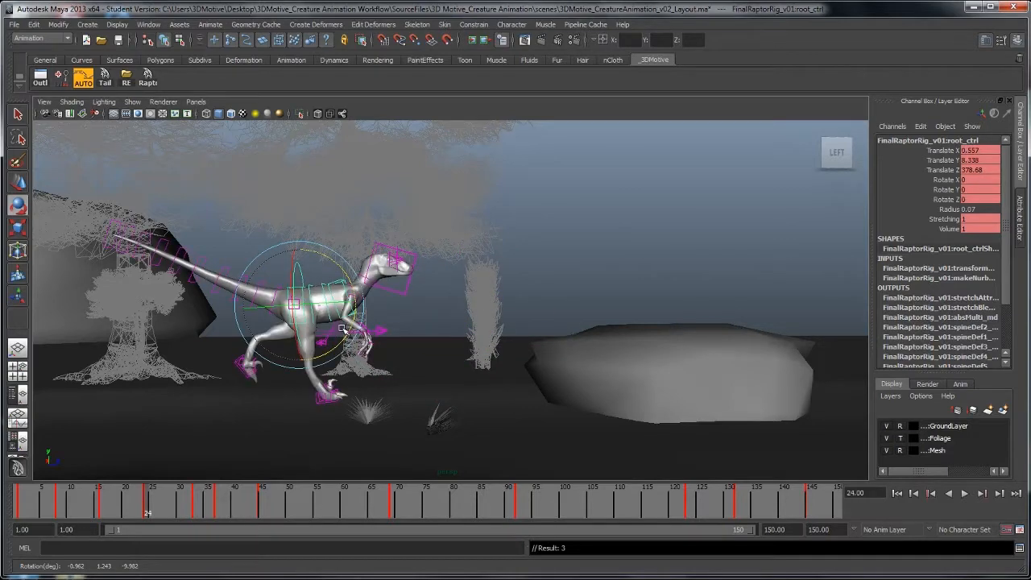
# Move the left foot forward at frame 33 to about Z 489.7 for a longer stride
pyautogui.press('.')
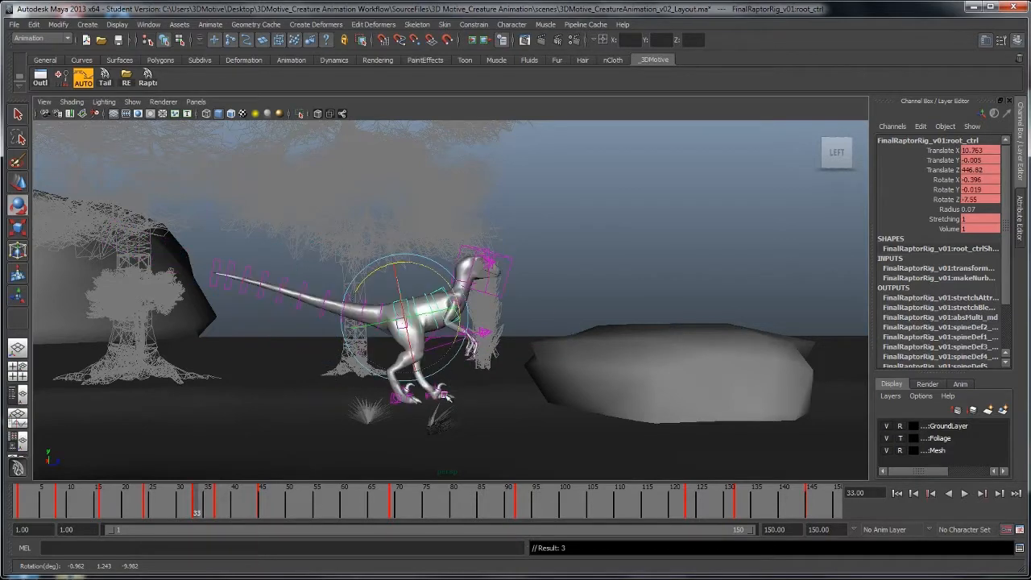
pyautogui.click(425, 395)
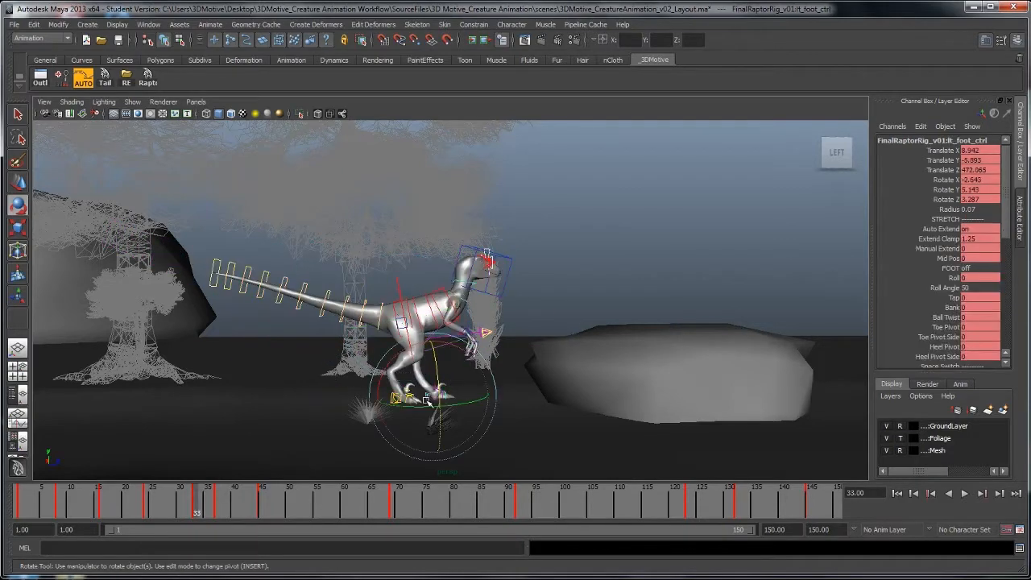
pyautogui.press('w')
pyautogui.moveTo(470, 396); pyautogui.dragTo(494, 395)
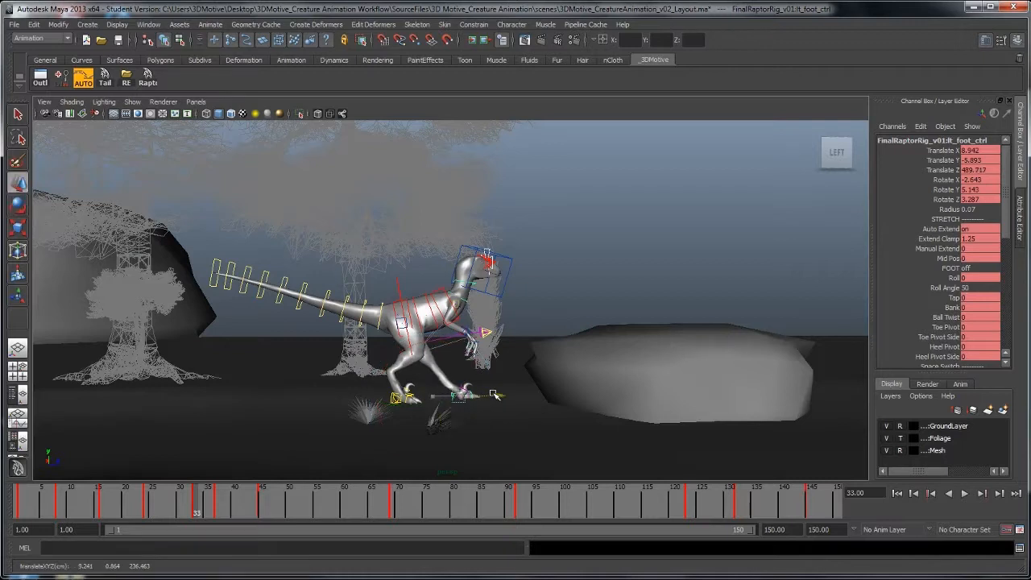
# Shift the body forward at frame 33 and copy the left foot's frame 33 position to frame 37
pyautogui.click(399, 296)
pyautogui.moveTo(405, 318); pyautogui.dragTo(422, 324)
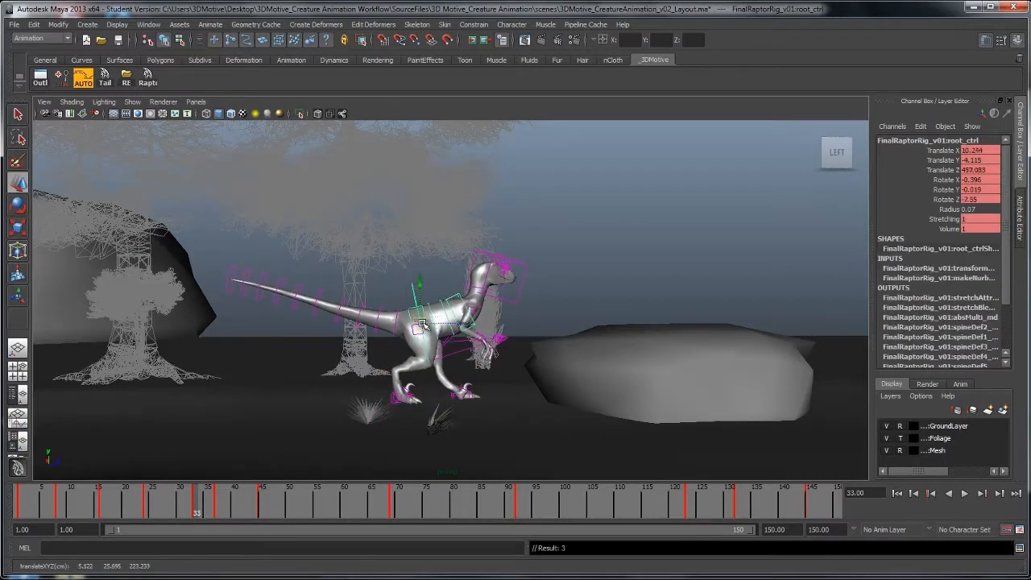
pyautogui.press('.')
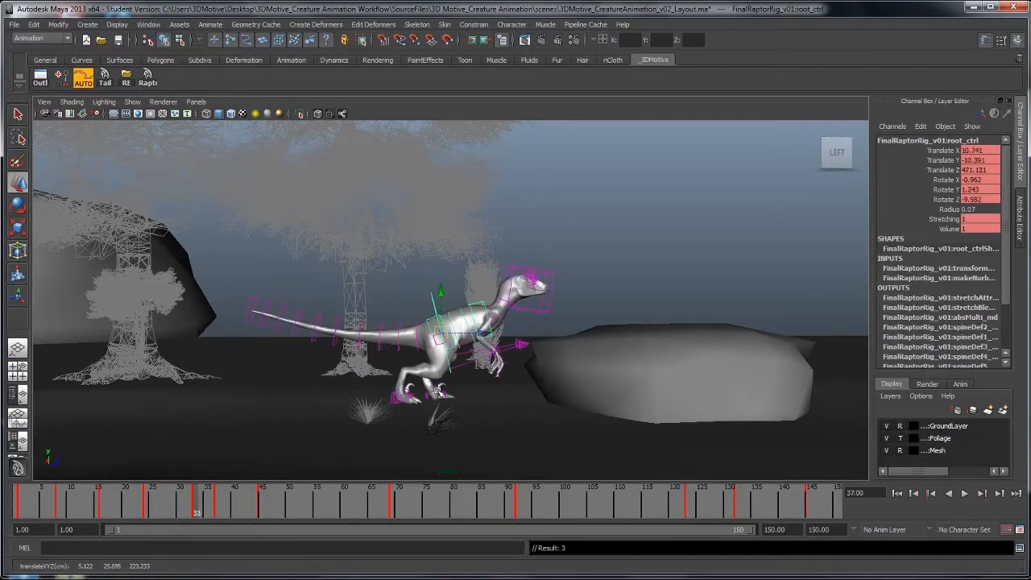
pyautogui.press(',')
pyautogui.click(457, 395)
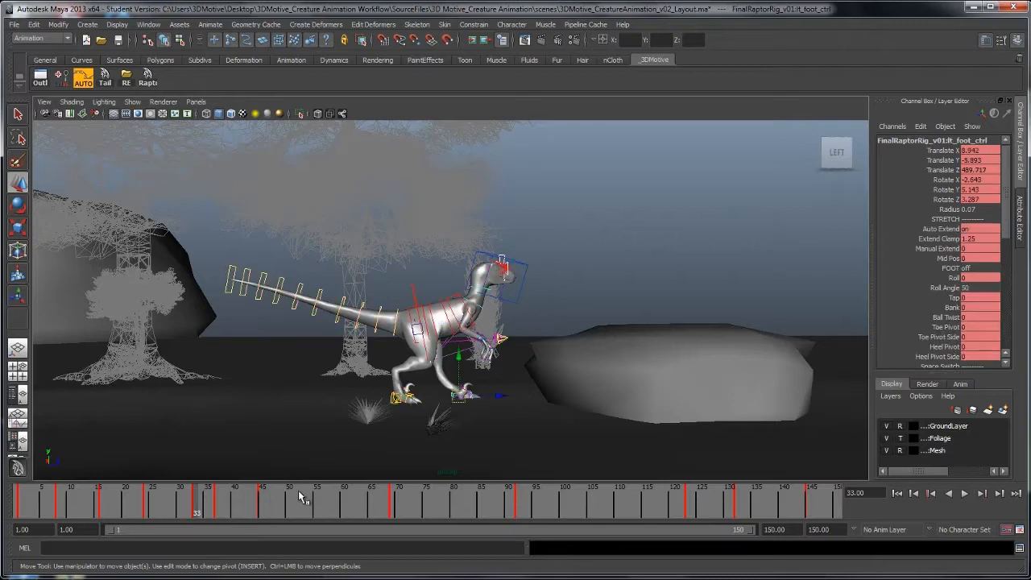
pyautogui.press(',')
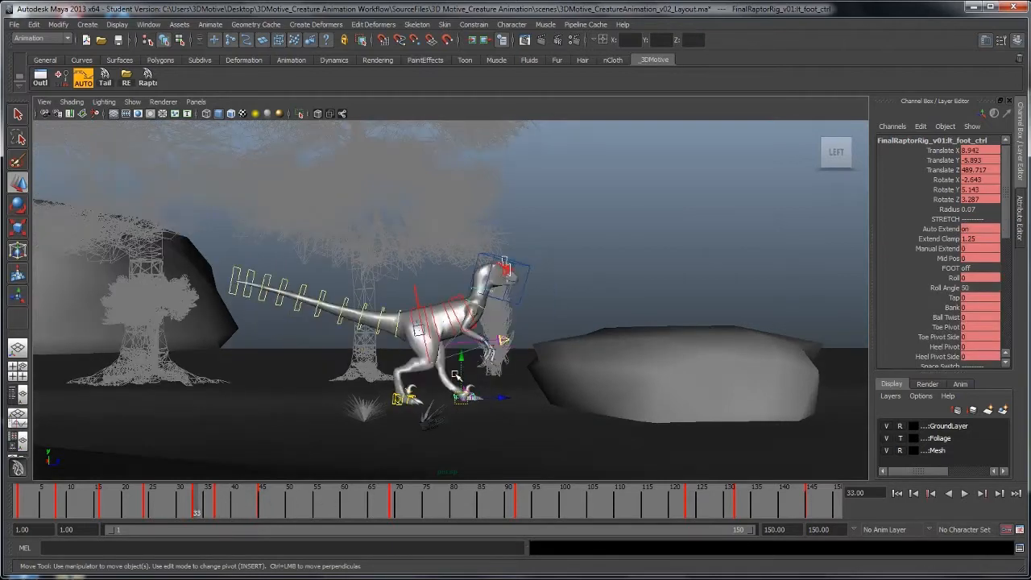
# Rotate the hips at frame 33 to about X -0.3, Y 0.3, Z -12.2 and key the rotation
pyautogui.click(411, 307)
pyautogui.press('e')
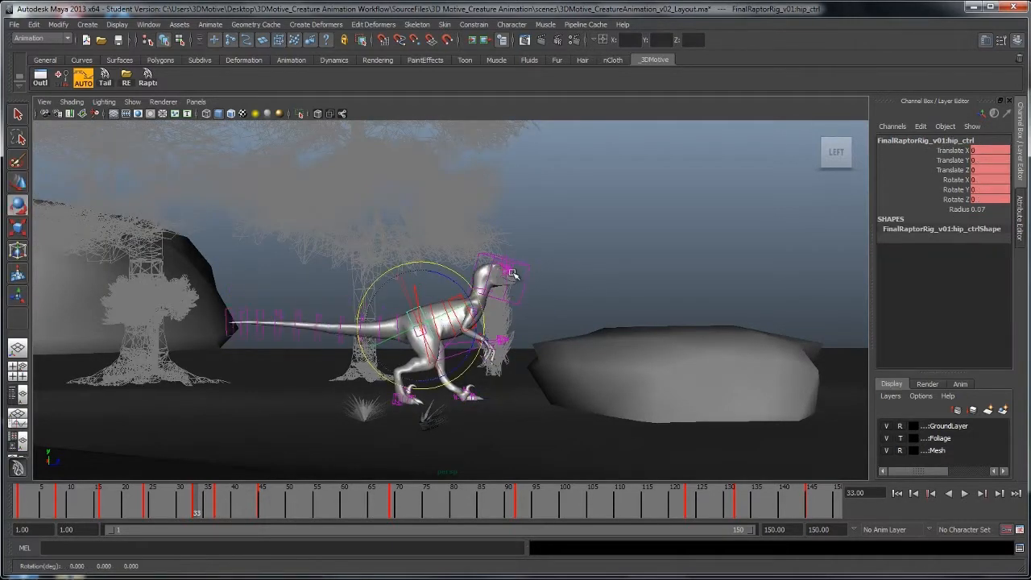
pyautogui.hotkey('shift', 'e')
# Flip between the neighbouring keys to compare the hip and tail poses at frames 33 and 37
pyautogui.press(',')
pyautogui.press('.')
pyautogui.press('.')
pyautogui.press('.')
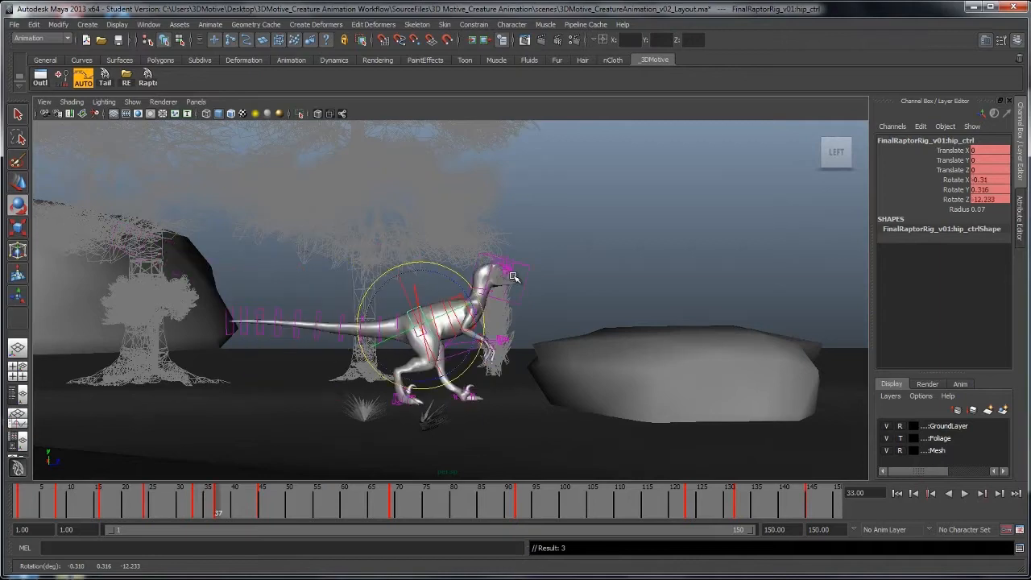
pyautogui.press(',')
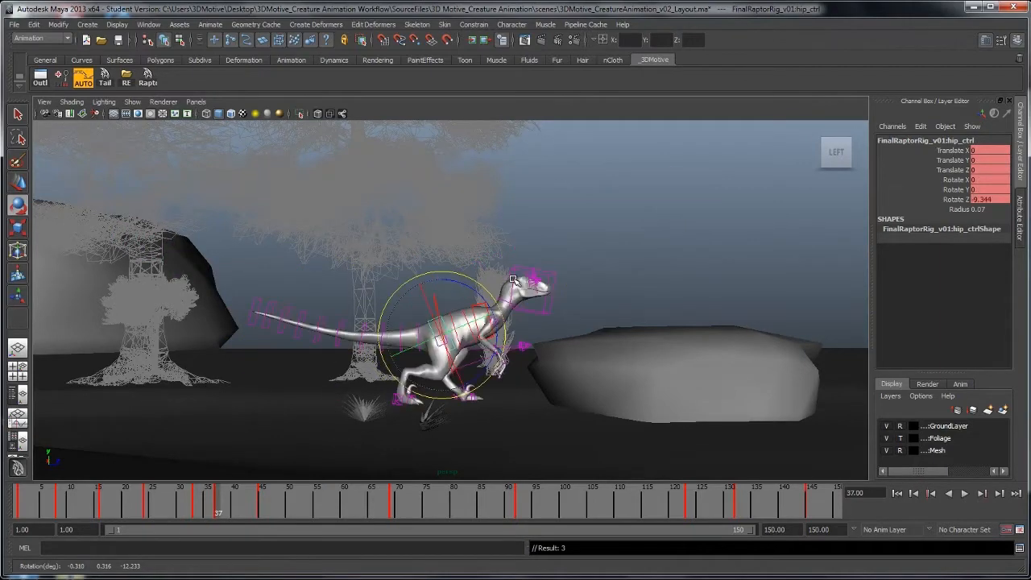
pyautogui.press('.')
pyautogui.press(',')
pyautogui.keyDown('alt'); pyautogui.moveTo(505, 339); pyautogui.dragTo(455, 349, button='middle'); pyautogui.keyUp('alt')
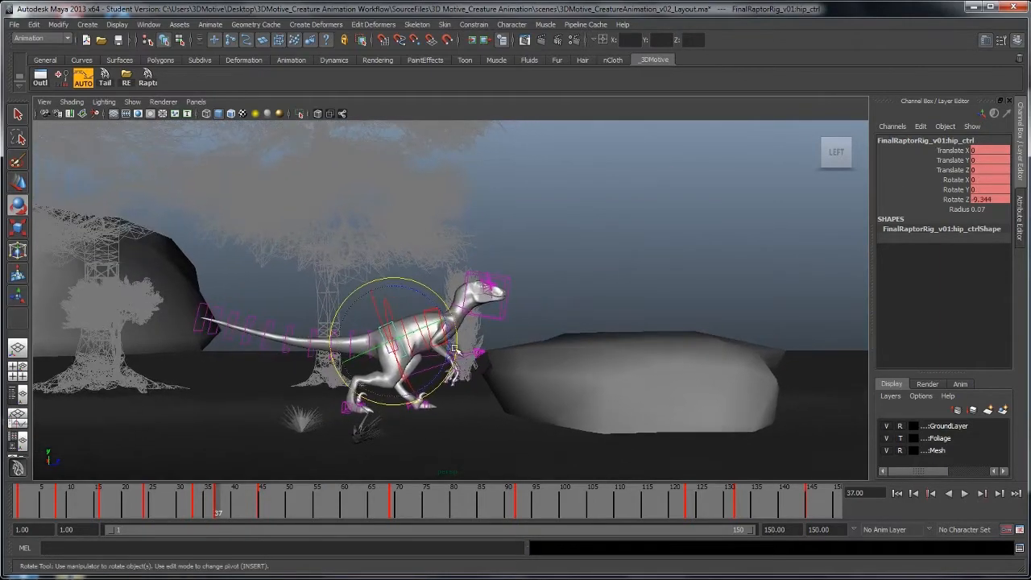
# Select all of the raptor's controls and step through the keys around frame 37 to review the stop
pyautogui.click(148, 78)
pyautogui.keyDown('alt'); pyautogui.moveTo(496, 234); pyautogui.dragTo(530, 229); pyautogui.keyUp('alt')
pyautogui.keyDown('alt'); pyautogui.moveTo(432, 354); pyautogui.dragTo(439, 341, button='middle'); pyautogui.keyUp('alt')
pyautogui.keyDown('alt'); pyautogui.moveTo(439, 341); pyautogui.dragTo(465, 371, button='right'); pyautogui.keyUp('alt')
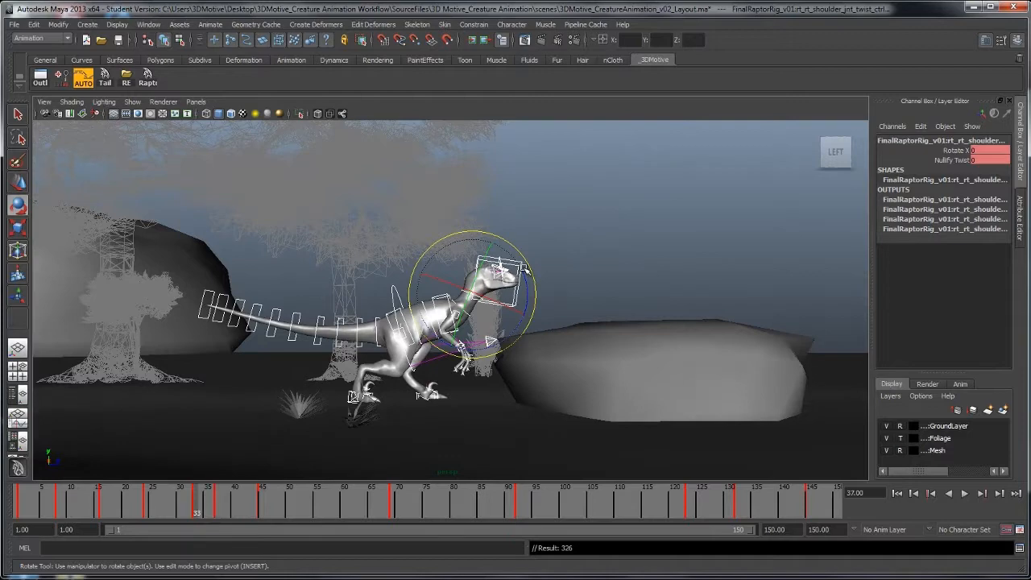
pyautogui.press(',')
pyautogui.press('.')
pyautogui.press('.')
pyautogui.press(',')
pyautogui.press('.')
pyautogui.press('.')
pyautogui.press(',')
# Give the raptor's keys at frames 37 and 45 linear tangents in the Graph Editor
pyautogui.press('space')
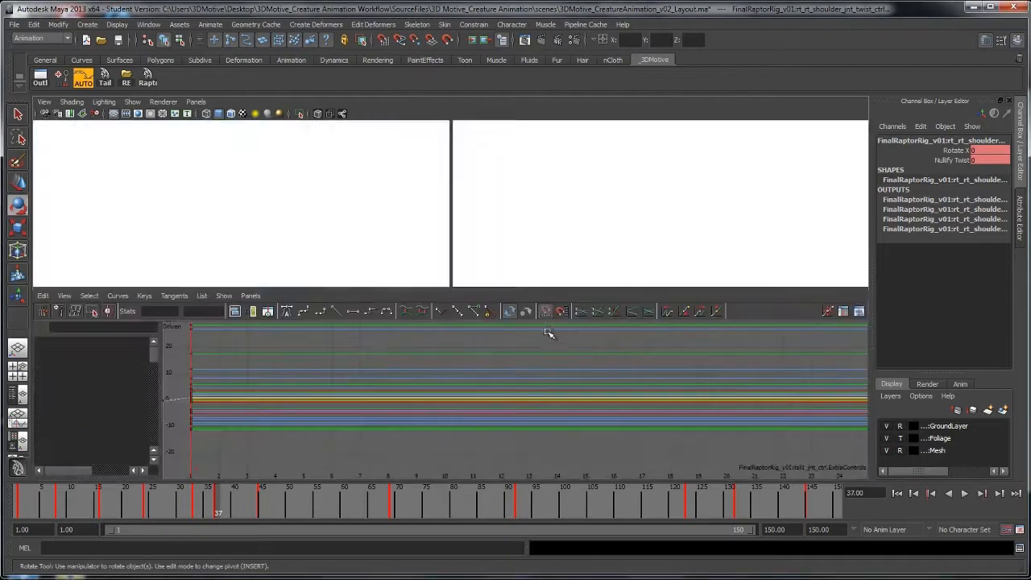
pyautogui.keyDown('alt'); pyautogui.moveTo(409, 398); pyautogui.dragTo(443, 407, button='middle'); pyautogui.keyUp('alt')
pyautogui.scroll(3, 433, 405)
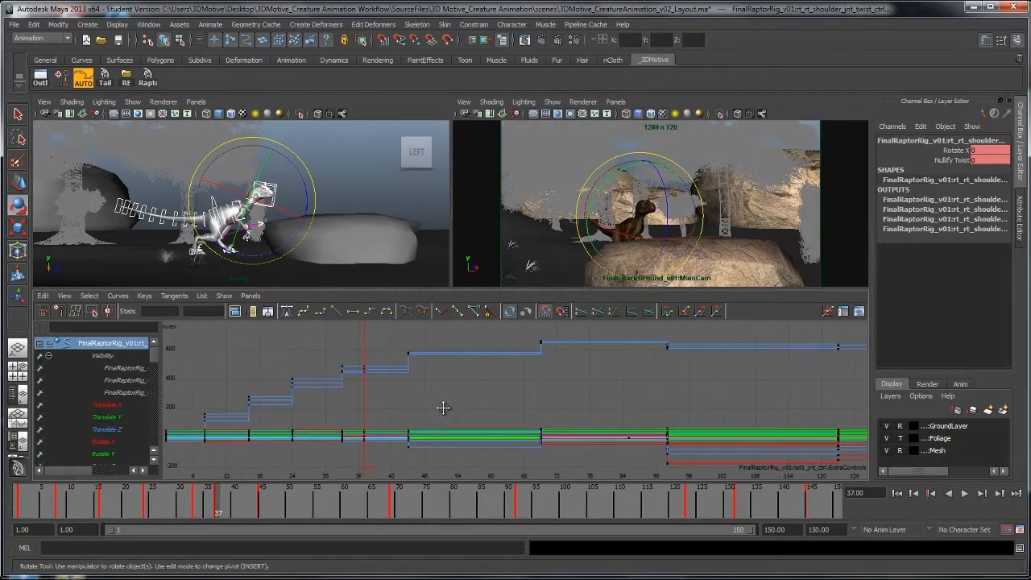
pyautogui.moveTo(352, 333); pyautogui.dragTo(431, 468)
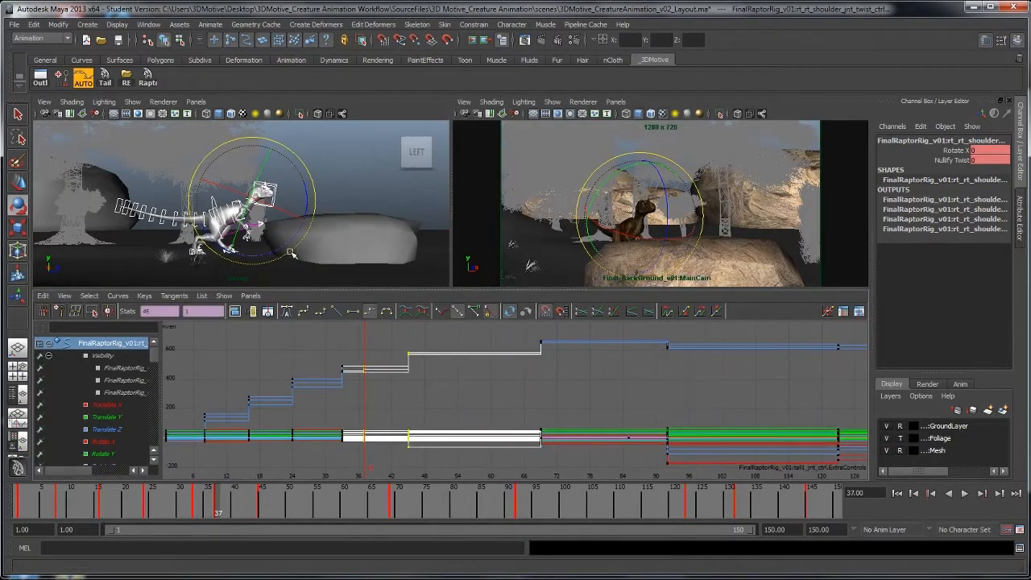
pyautogui.keyDown('alt'); pyautogui.moveTo(329, 218); pyautogui.dragTo(343, 221, button='right'); pyautogui.keyUp('alt')
pyautogui.keyDown('alt'); pyautogui.moveTo(267, 182); pyautogui.dragTo(267, 176, button='middle'); pyautogui.keyUp('alt')
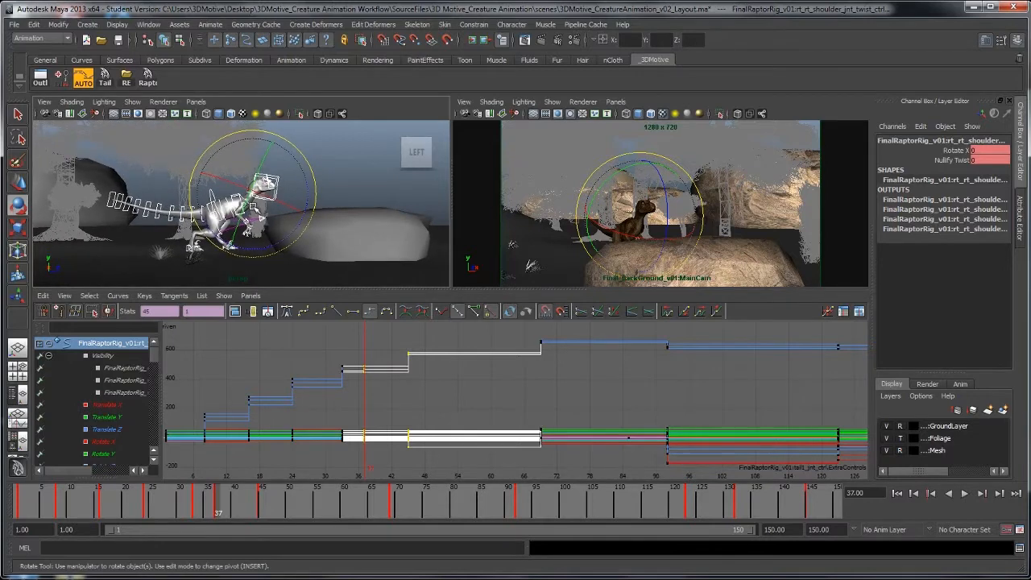
pyautogui.click(337, 312)
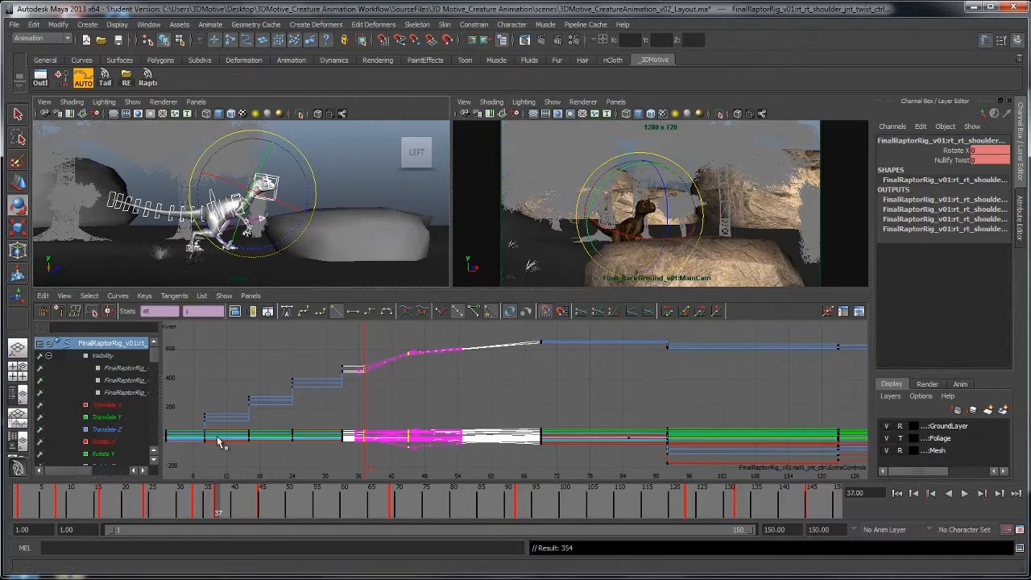
# Key all controls at frame 41 on the interpolated pose and set the curves back to stepped tangents
pyautogui.moveTo(224, 509)
pyautogui.mouseDown()
pyautogui.moveTo(262, 506)
pyautogui.moveTo(240, 512)
pyautogui.mouseUp()
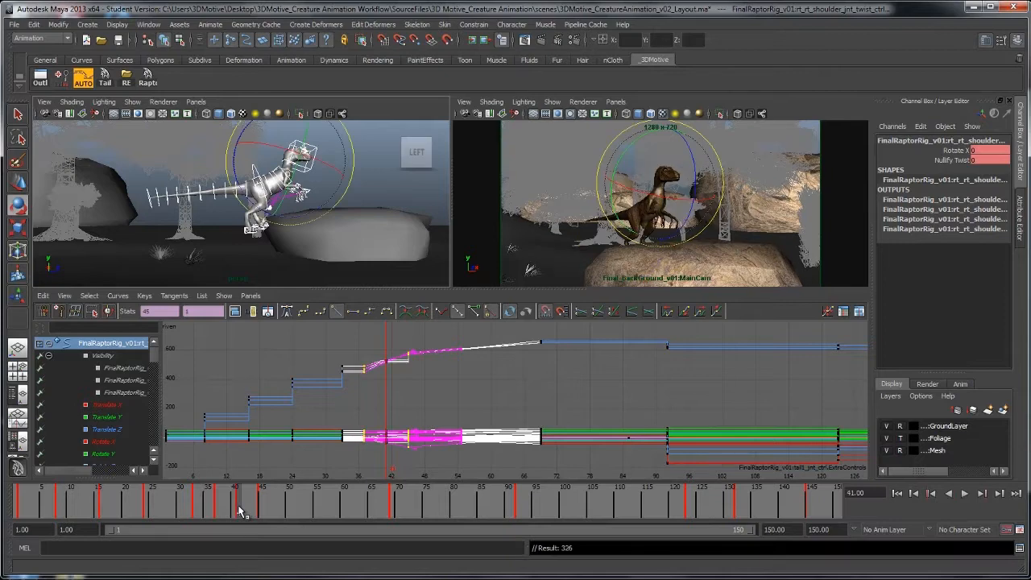
pyautogui.click(370, 312)
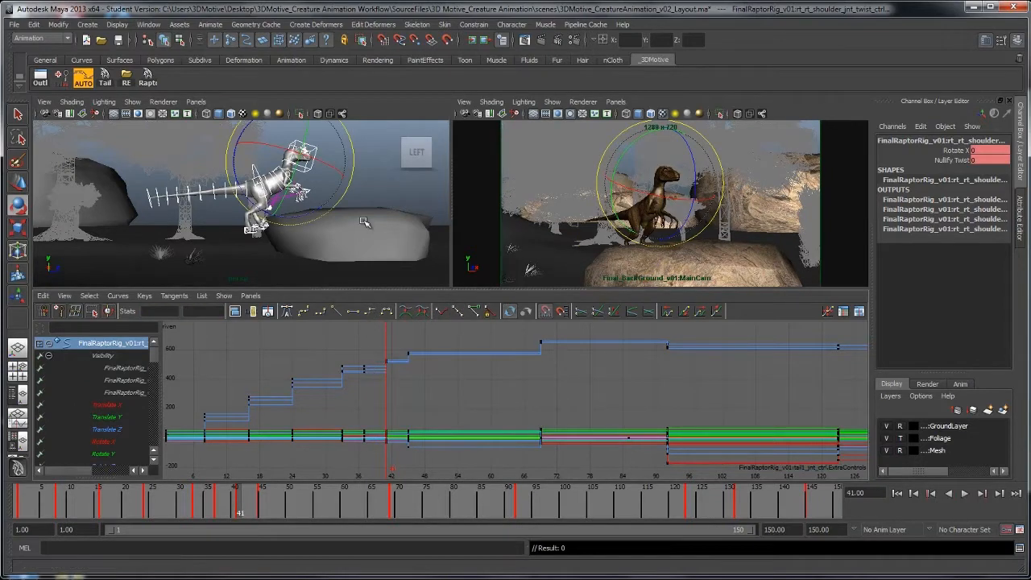
pyautogui.press('space')
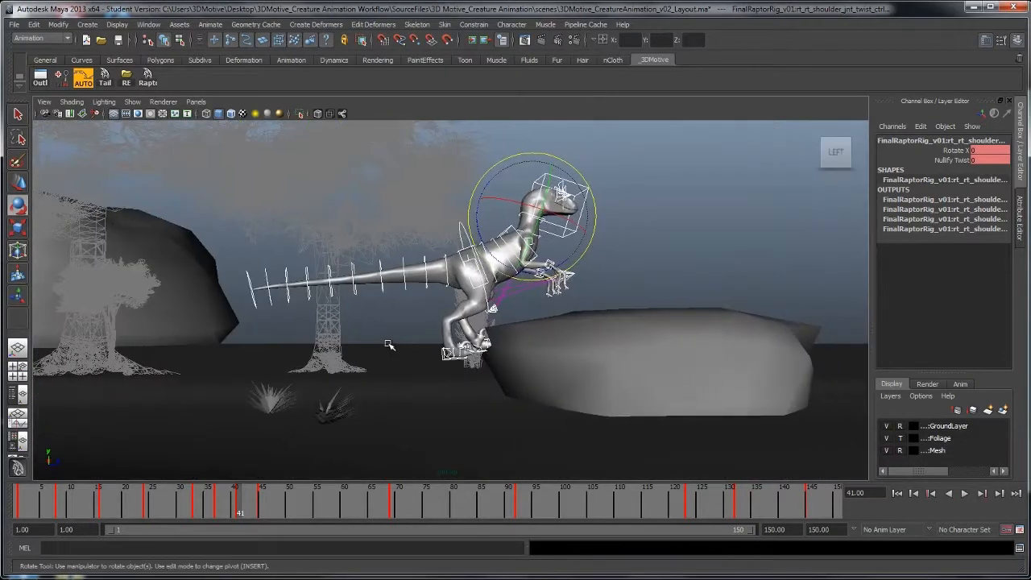
# Flip between frames 37, 41 and 45 to examine the new in-between pose of the jump
pyautogui.press(',')
pyautogui.press('.')
pyautogui.press('.')
pyautogui.press(',')
pyautogui.press(',')
pyautogui.press('.')
pyautogui.press('.')
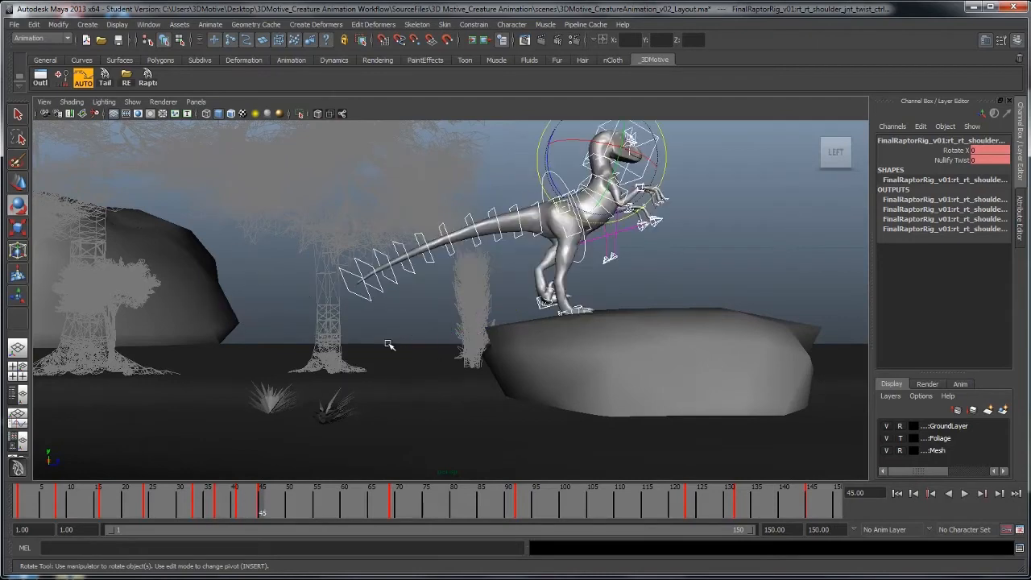
pyautogui.press(',')
pyautogui.press(',')
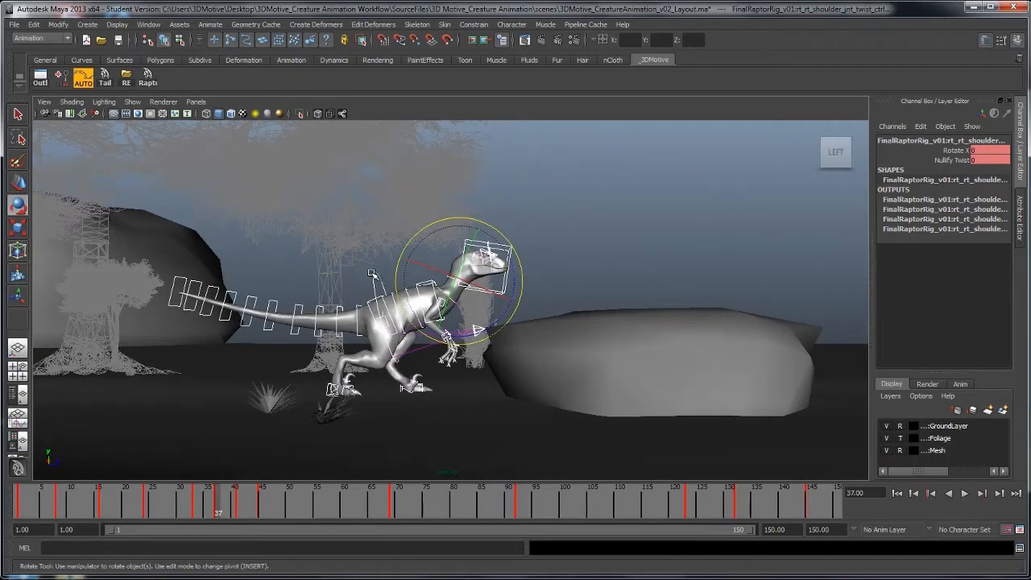
# Move the right foot up and forward at frame 41 so it reaches toward the rock's near edge
pyautogui.click(372, 274)
pyautogui.click(340, 393)
pyautogui.keyDown('alt'); pyautogui.moveTo(339, 393); pyautogui.dragTo(424, 419); pyautogui.keyUp('alt')
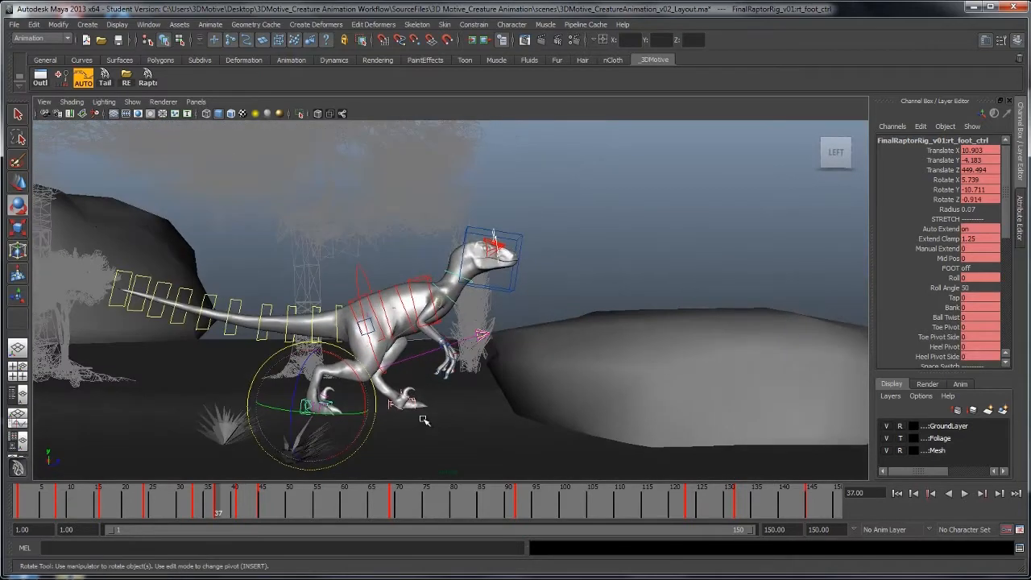
pyautogui.press('.')
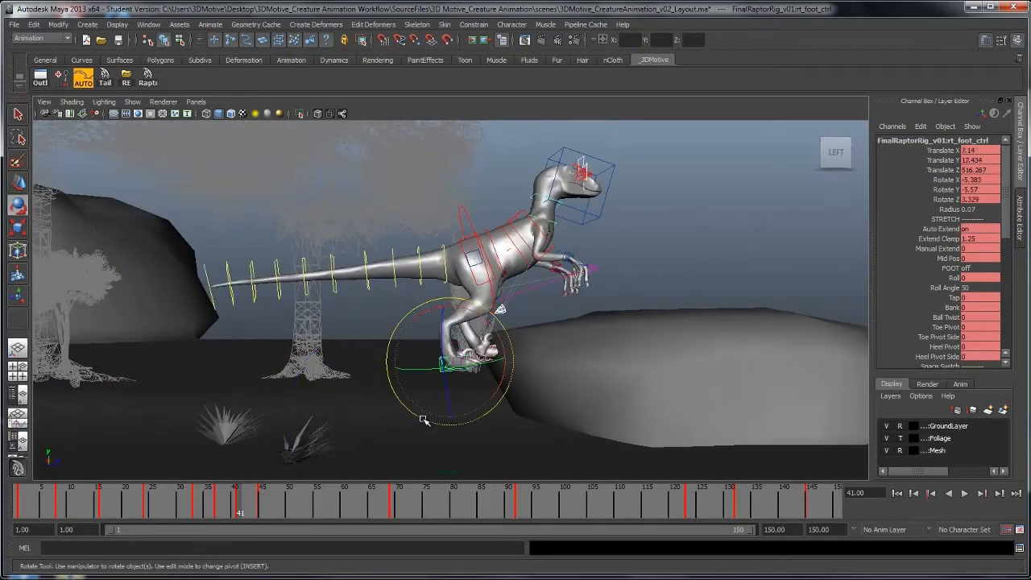
pyautogui.press('w')
pyautogui.moveTo(467, 429); pyautogui.dragTo(579, 351, button='middle')
pyautogui.press('e')
pyautogui.press('w')
# Copy the left foot's frame 37 position to frame 41 so it stays planted on the ground
pyautogui.click(472, 367)
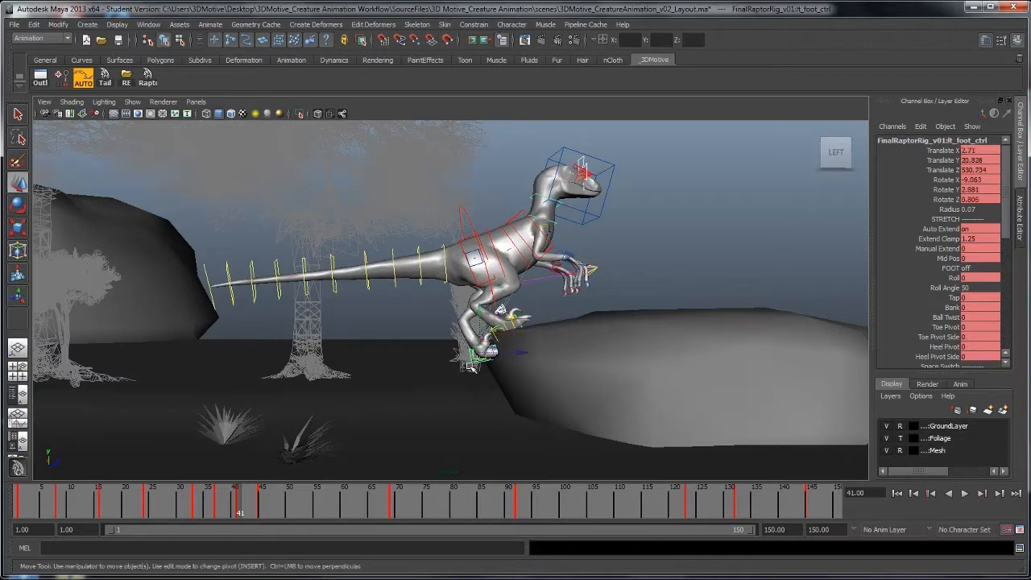
pyautogui.click(217, 513)
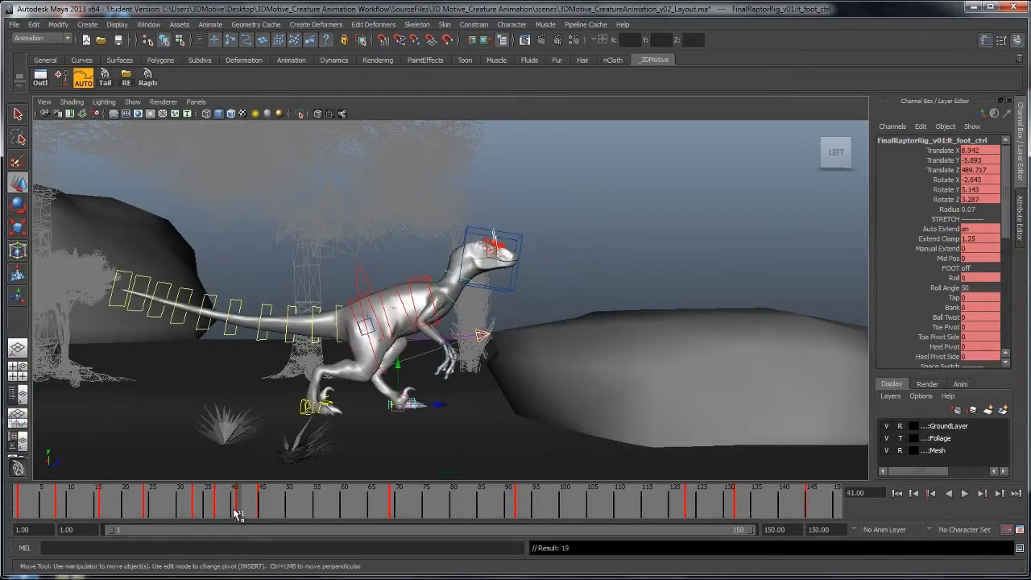
pyautogui.press('.')
# Move the root at frame 41 to about Y 9.2, Z 517.5 and pitch it to about Rotate Z -21.3
pyautogui.click(485, 321)
pyautogui.keyDown('alt'); pyautogui.moveTo(516, 310); pyautogui.dragTo(473, 280); pyautogui.keyUp('alt')
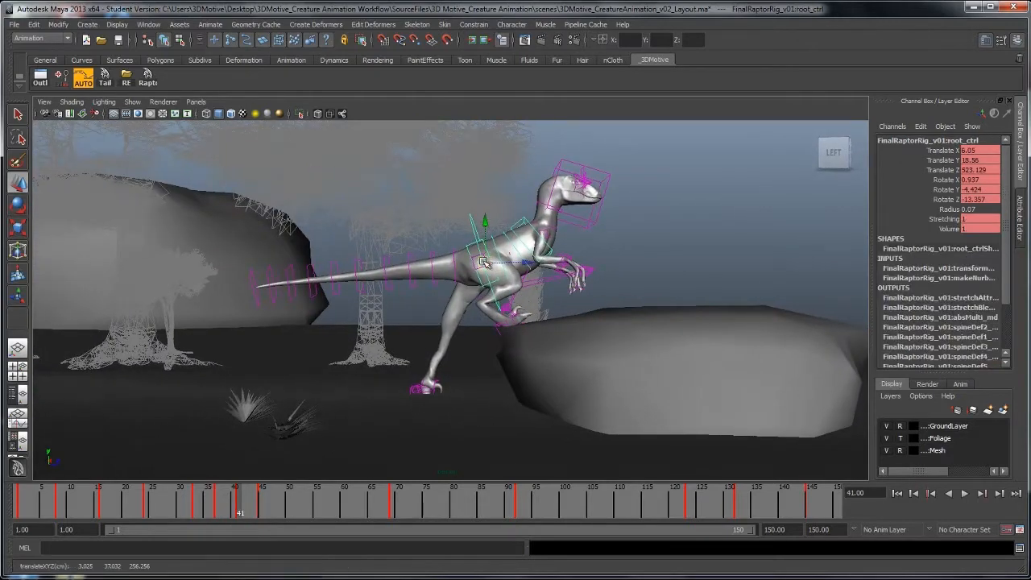
pyautogui.press('e')
pyautogui.moveTo(533, 297); pyautogui.dragTo(532, 285)
pyautogui.press('w')
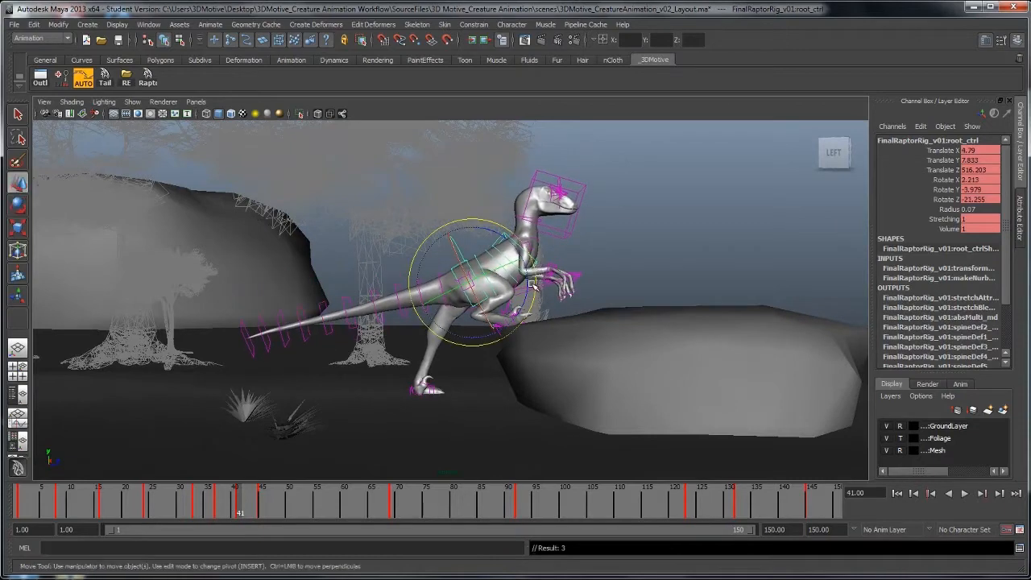
pyautogui.moveTo(531, 285); pyautogui.dragTo(534, 285, button='middle')
pyautogui.keyDown('alt'); pyautogui.moveTo(534, 290); pyautogui.dragTo(612, 322, button='right'); pyautogui.keyUp('alt')
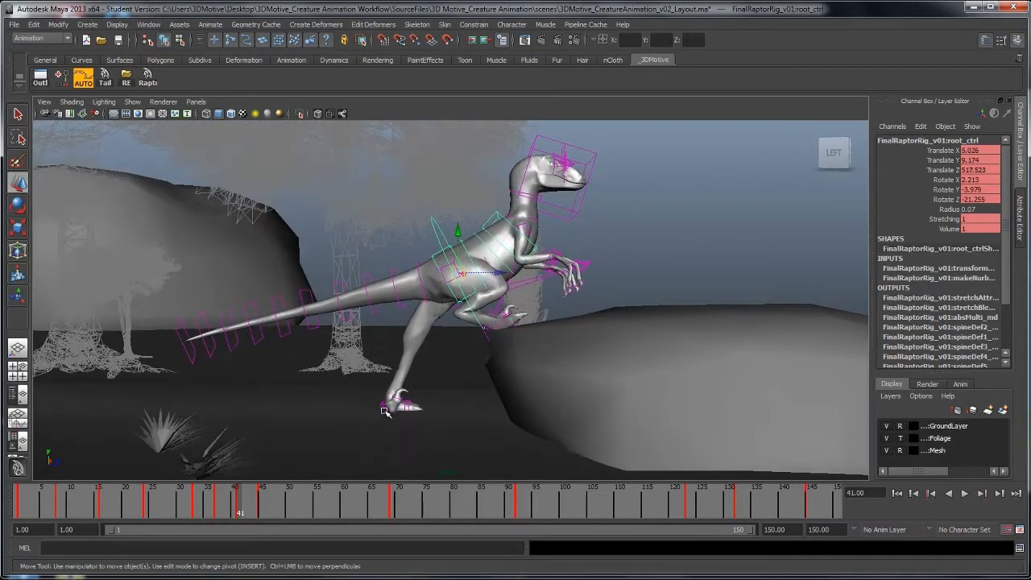
# Try rotating the left foot's flex control at frame 41
pyautogui.click(383, 407)
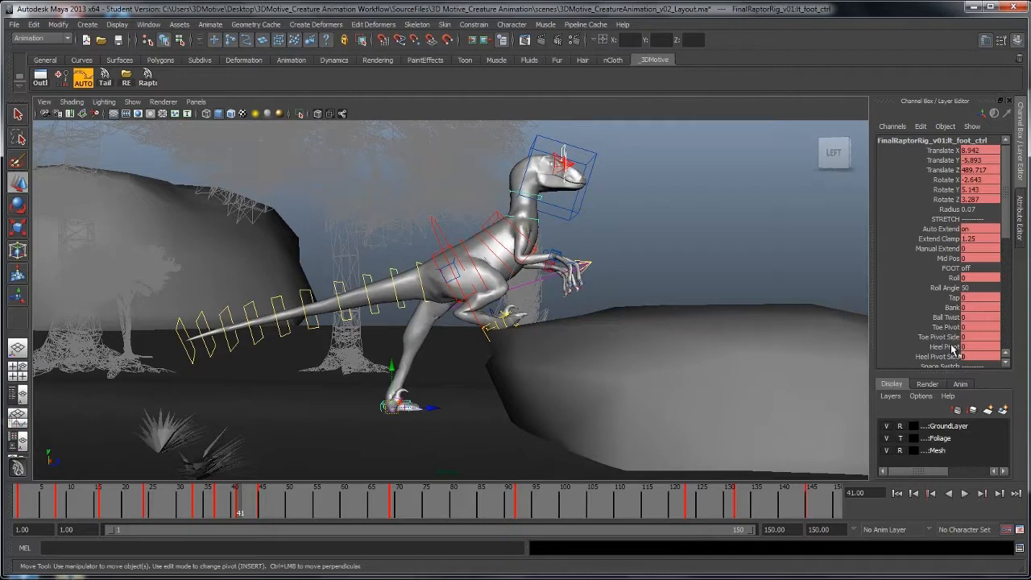
pyautogui.click(379, 407)
pyautogui.click(379, 407)
pyautogui.click(378, 408)
pyautogui.press('e')
pyautogui.keyDown('alt'); pyautogui.moveTo(402, 413); pyautogui.dragTo(489, 351, button='middle'); pyautogui.keyUp('alt')
pyautogui.keyDown('alt'); pyautogui.moveTo(490, 351); pyautogui.dragTo(586, 386, button='right'); pyautogui.keyUp('alt')
pyautogui.keyDown('alt'); pyautogui.moveTo(586, 387); pyautogui.dragTo(567, 342); pyautogui.keyUp('alt')
pyautogui.hotkey('ctrl', 'z')
pyautogui.hotkey('ctrl', 'z')
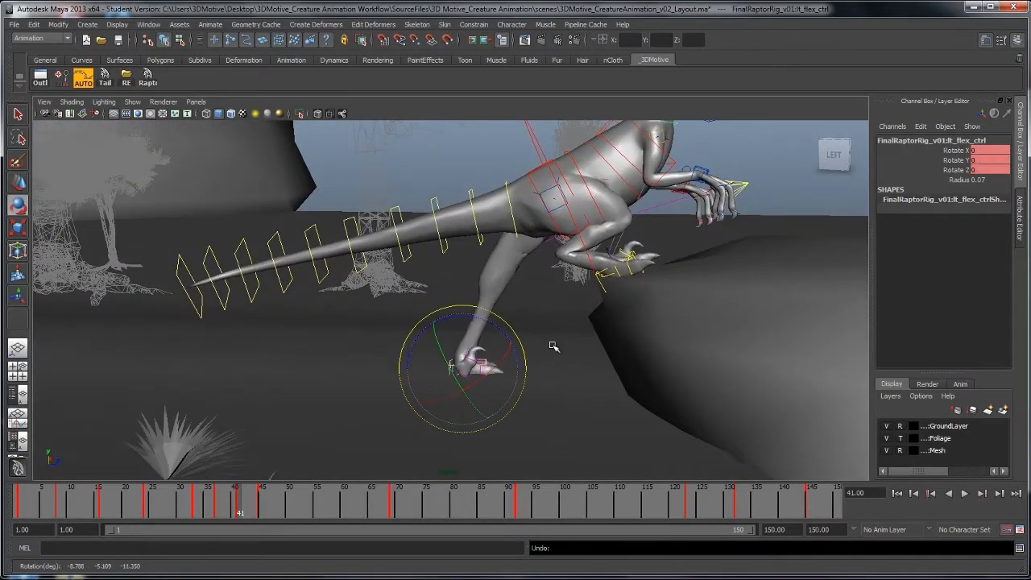
# Lift the left foot at frame 41 to about Y 4.9, Z 494.7 and tilt it to about Rotate X 31.5
pyautogui.press('w')
pyautogui.click(449, 365)
pyautogui.keyDown('alt'); pyautogui.moveTo(564, 390); pyautogui.dragTo(570, 418, button='middle'); pyautogui.keyUp('alt')
pyautogui.press('e')
pyautogui.keyDown('alt'); pyautogui.moveTo(548, 419); pyautogui.dragTo(493, 390, button='right'); pyautogui.keyUp('alt')
pyautogui.keyDown('alt'); pyautogui.moveTo(493, 390); pyautogui.dragTo(478, 354); pyautogui.keyUp('alt')
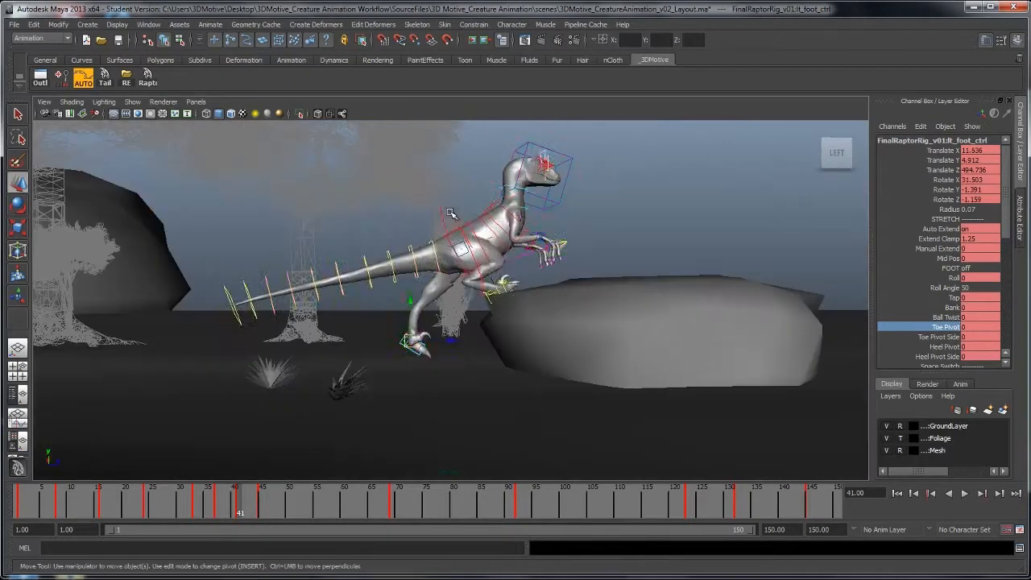
# Move the root back and slightly up at frame 41 to about Y 10.9, Z 512.4
pyautogui.click(453, 257)
pyautogui.moveTo(457, 240); pyautogui.dragTo(453, 250)
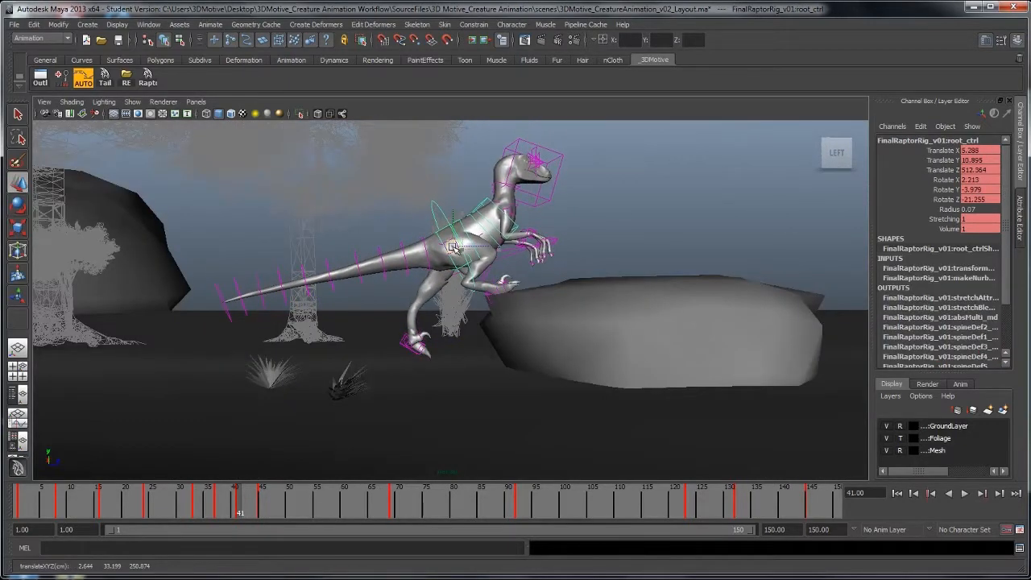
pyautogui.keyDown('alt'); pyautogui.moveTo(477, 298); pyautogui.dragTo(473, 293, button='middle'); pyautogui.keyUp('alt')
# Flip between frames 37, 41 and 45 to check the push-off from the crouch onto the rock
pyautogui.press(',')
pyautogui.press('.')
pyautogui.press('.')
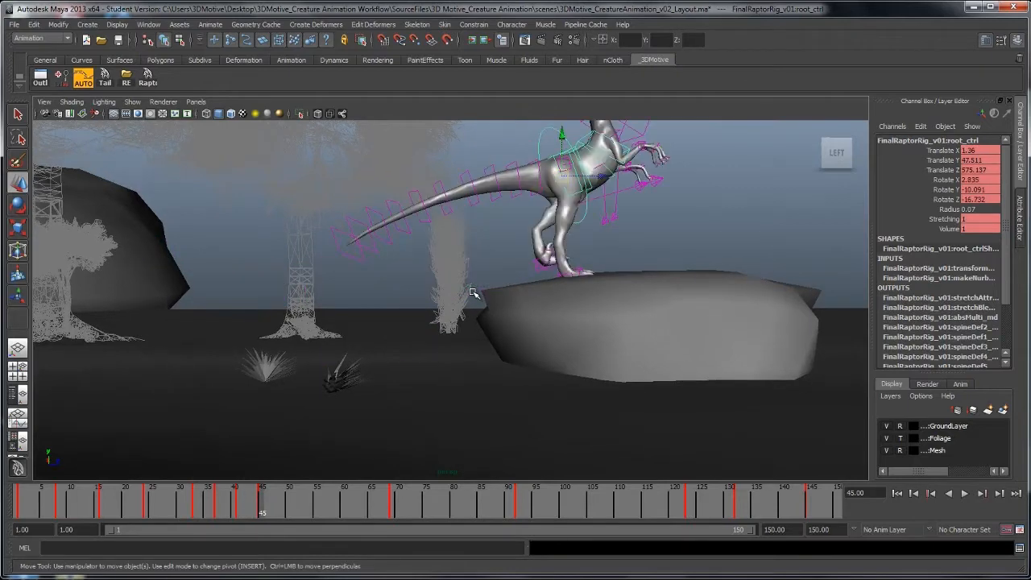
pyautogui.press(',')
pyautogui.press(',')
pyautogui.press('.')
pyautogui.press('.')
pyautogui.press(',')
pyautogui.press(',')
pyautogui.press('.')
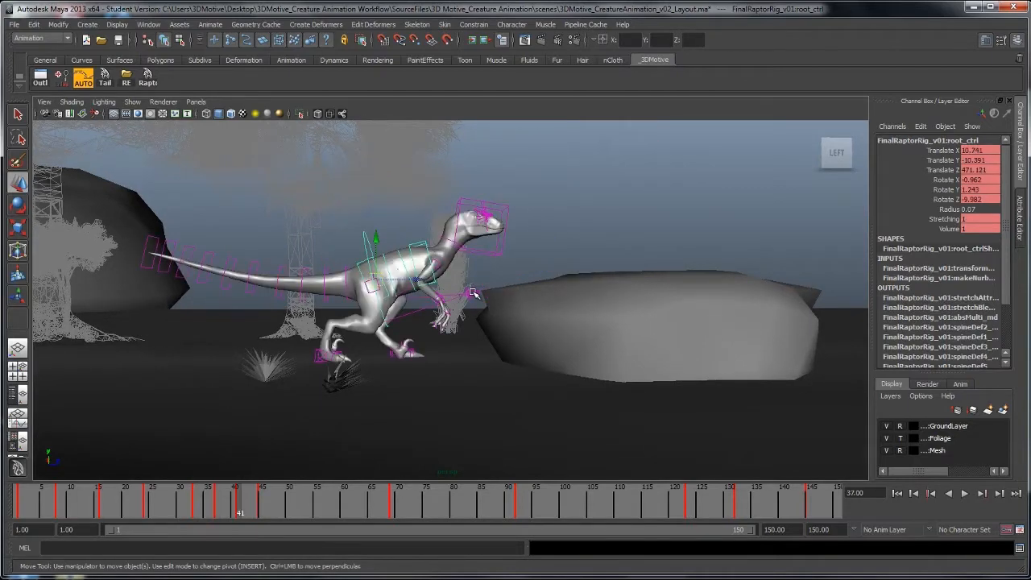
# Rotate the chest control at frame 41 to about X -0.5, Y -0.7, Z 3.2
pyautogui.keyDown('alt'); pyautogui.moveTo(511, 211); pyautogui.dragTo(483, 272, button='middle'); pyautogui.keyUp('alt')
pyautogui.click(452, 259)
pyautogui.press('e')
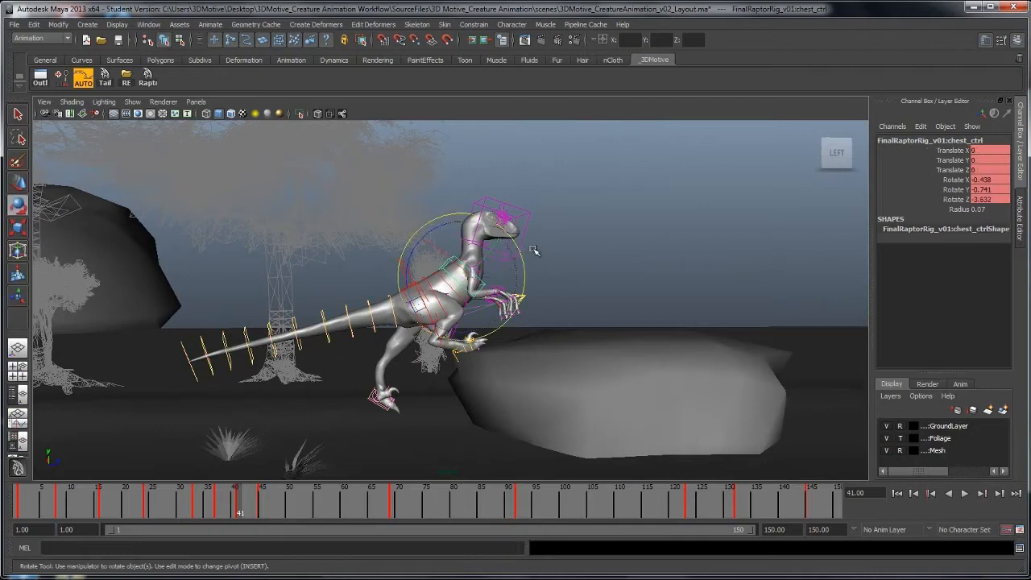
pyautogui.keyDown('alt'); pyautogui.moveTo(536, 251); pyautogui.dragTo(600, 282); pyautogui.keyUp('alt')
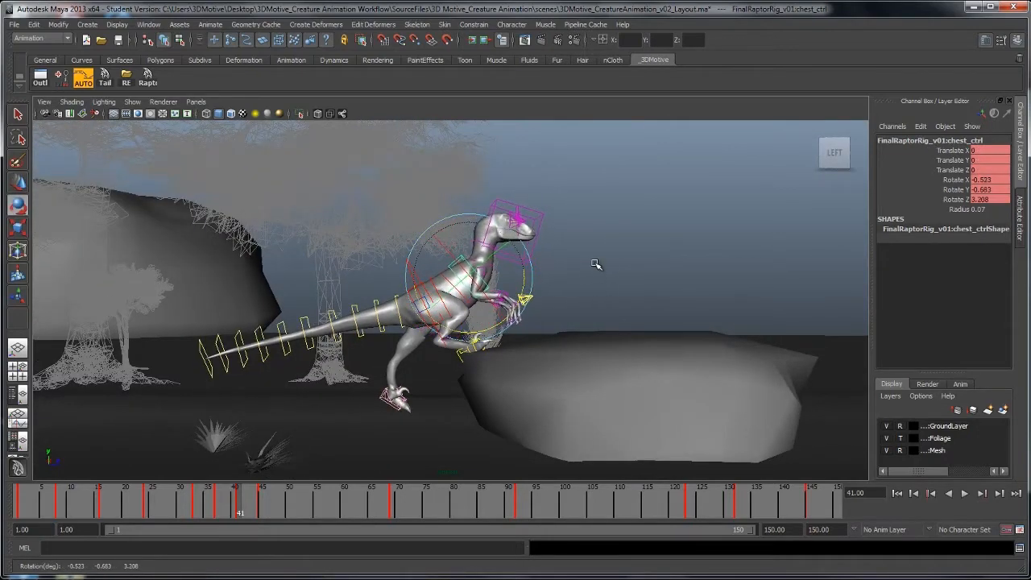
# Rotate the two spine controls below the chest at frame 41 to lean the torso further forward
pyautogui.press('w')
pyautogui.click(442, 271)
pyautogui.press('e')
pyautogui.moveTo(519, 281); pyautogui.dragTo(584, 282)
pyautogui.press('w')
pyautogui.click(427, 280)
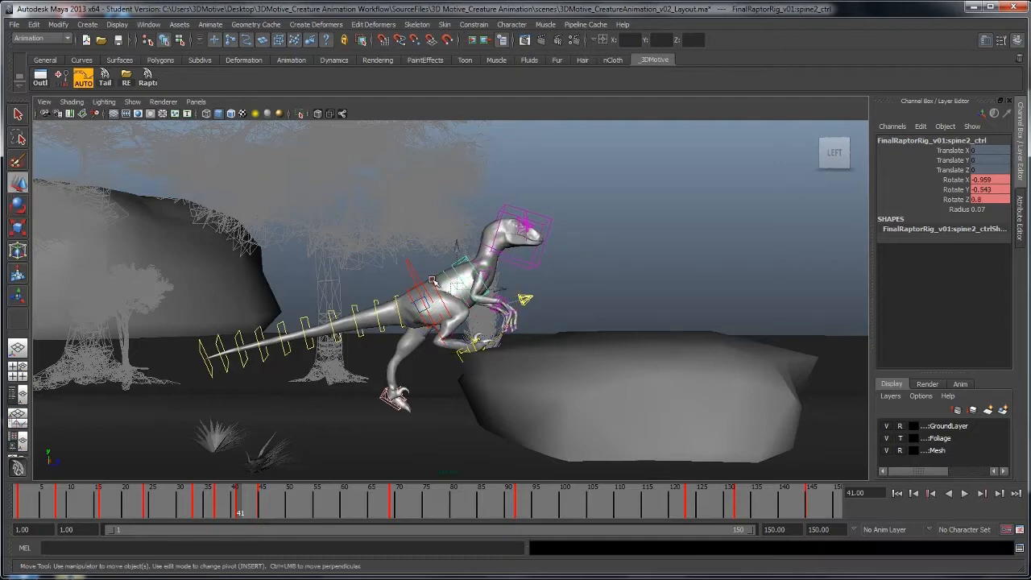
pyautogui.press('e')
pyautogui.moveTo(503, 289); pyautogui.dragTo(565, 287)
# Rotate the hip control at frame 41 to about X 0.3, Y 0.1, Z -15.1
pyautogui.press('w')
pyautogui.click(408, 314)
pyautogui.press('e')
pyautogui.moveTo(487, 292); pyautogui.dragTo(538, 266)
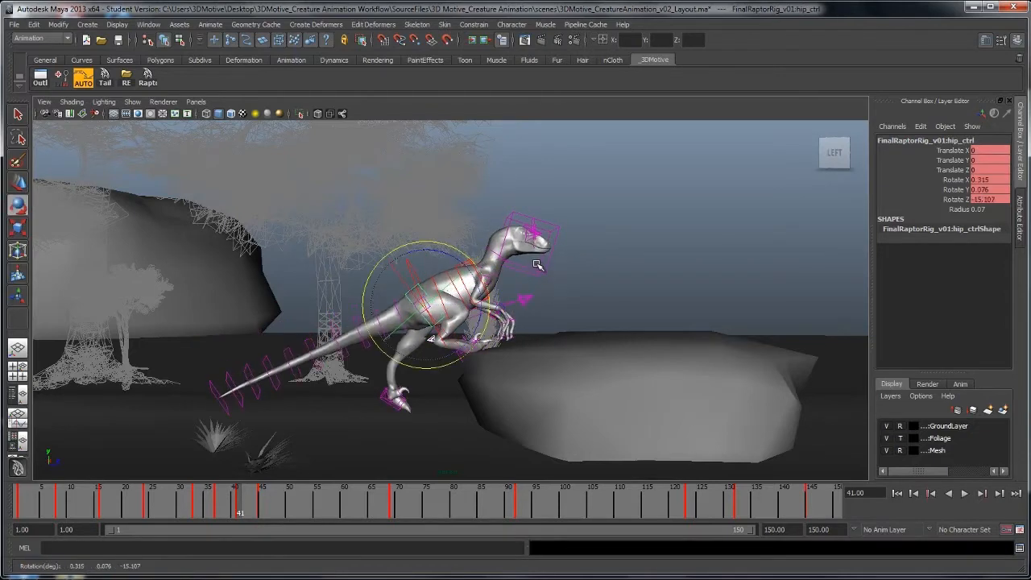
# Flip between the neighbouring keys to compare the forward lean at frame 41 with frames 37 and 45
pyautogui.press(',')
pyautogui.press('.')
pyautogui.press('.')
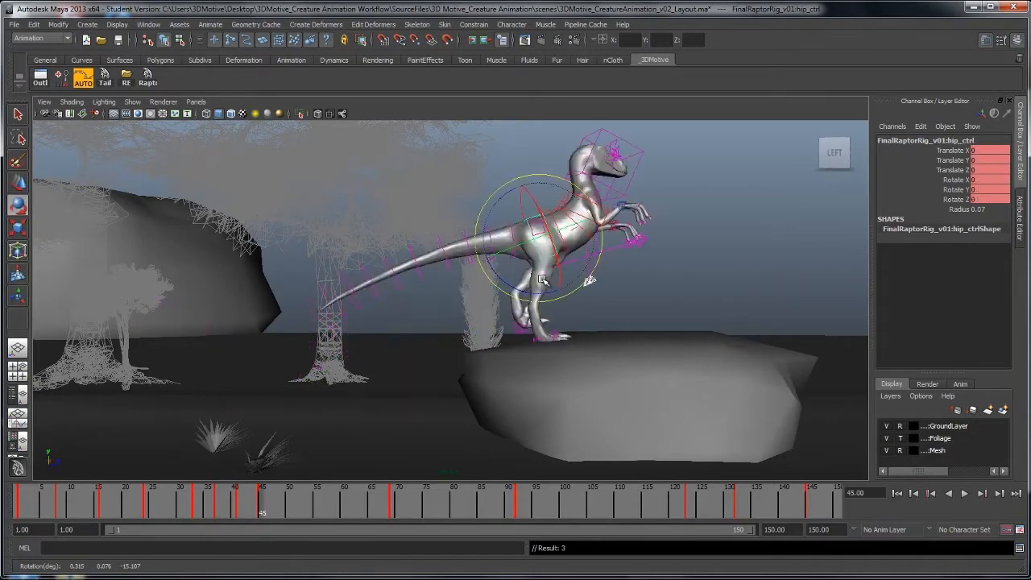
pyautogui.press(',')
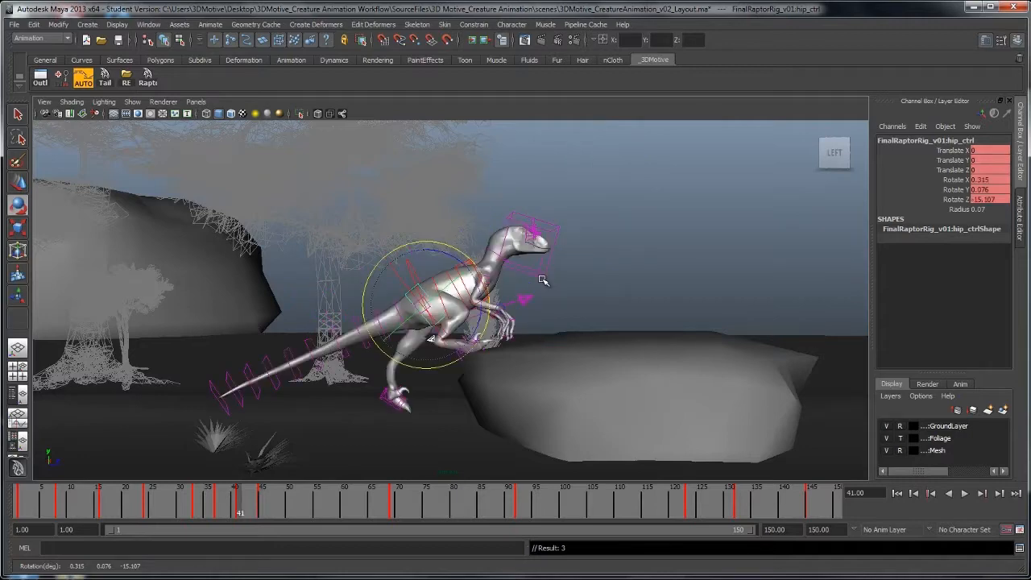
pyautogui.press(',')
pyautogui.press('.')
pyautogui.press('.')
# Select the spine and chest controls together at frame 45 with the Rotate tool
pyautogui.keyDown('alt'); pyautogui.moveTo(570, 233); pyautogui.dragTo(490, 274, button='middle'); pyautogui.keyUp('alt')
pyautogui.press('w')
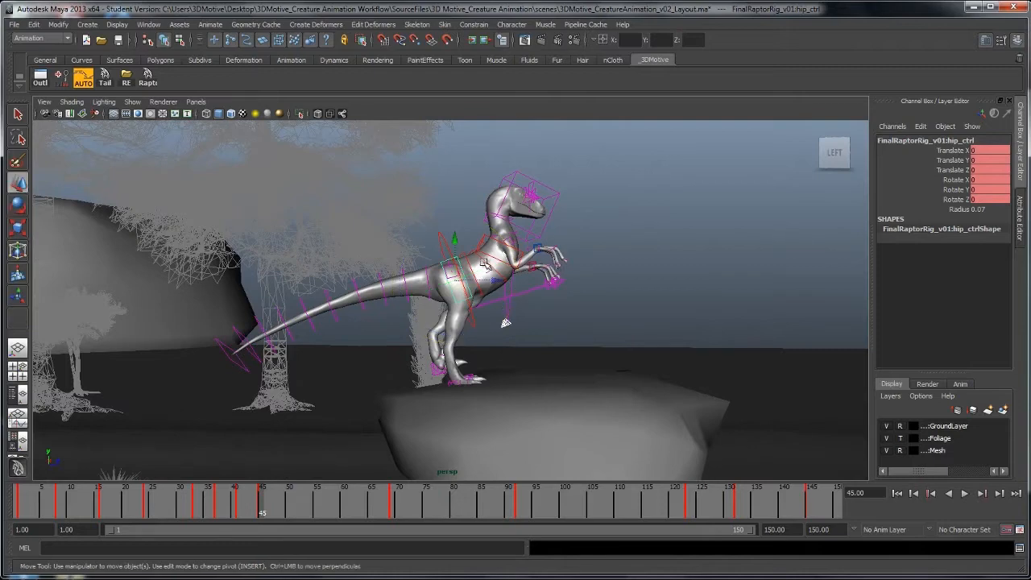
pyautogui.click(490, 259)
pyautogui.click(503, 248)
pyautogui.press('e')
pyautogui.keyDown('alt'); pyautogui.moveTo(587, 265); pyautogui.dragTo(572, 281); pyautogui.keyUp('alt')
# Step through the keys from frame 33 to 69 in the main camera view to check how the jump reads
pyautogui.press(',')
pyautogui.press(',')
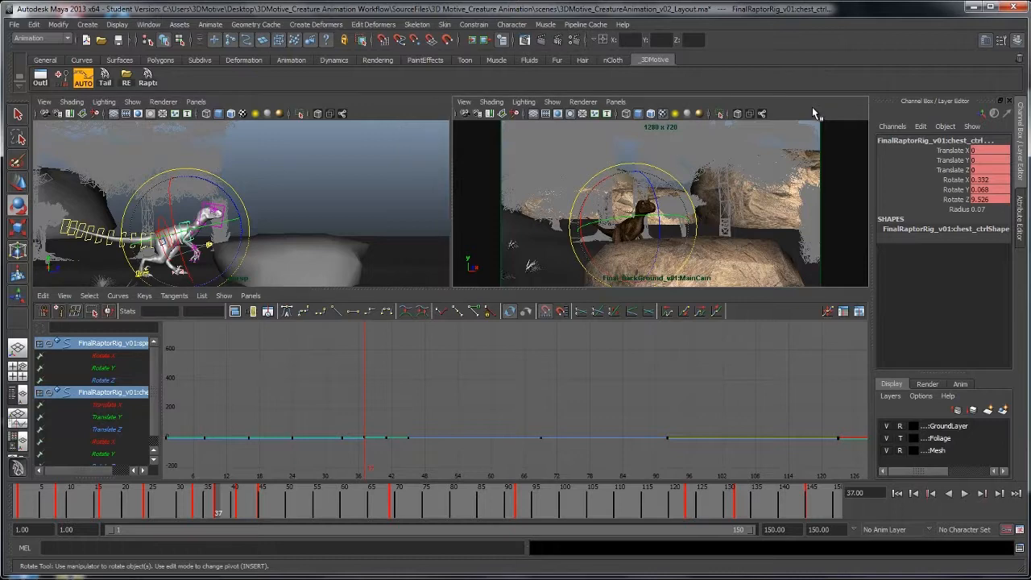
pyautogui.press('space')
pyautogui.press(',')
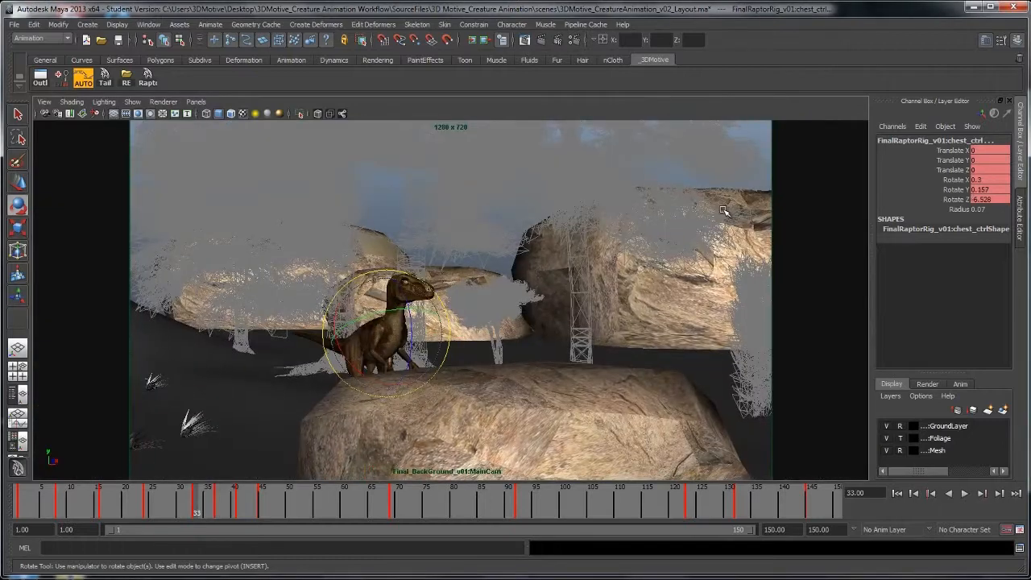
pyautogui.press('.')
pyautogui.press('.')
pyautogui.press('.')
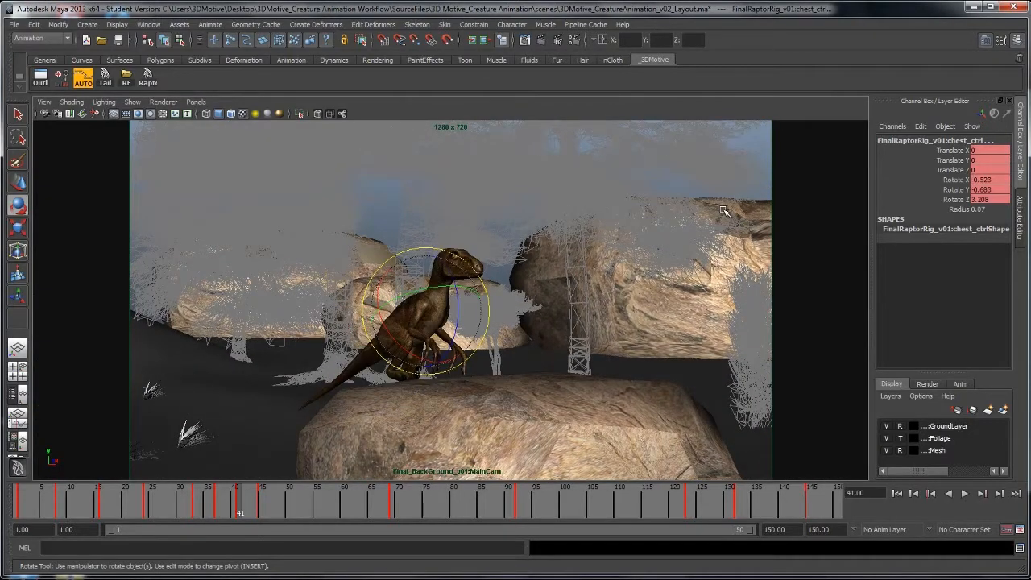
pyautogui.press('.')
pyautogui.press('.')
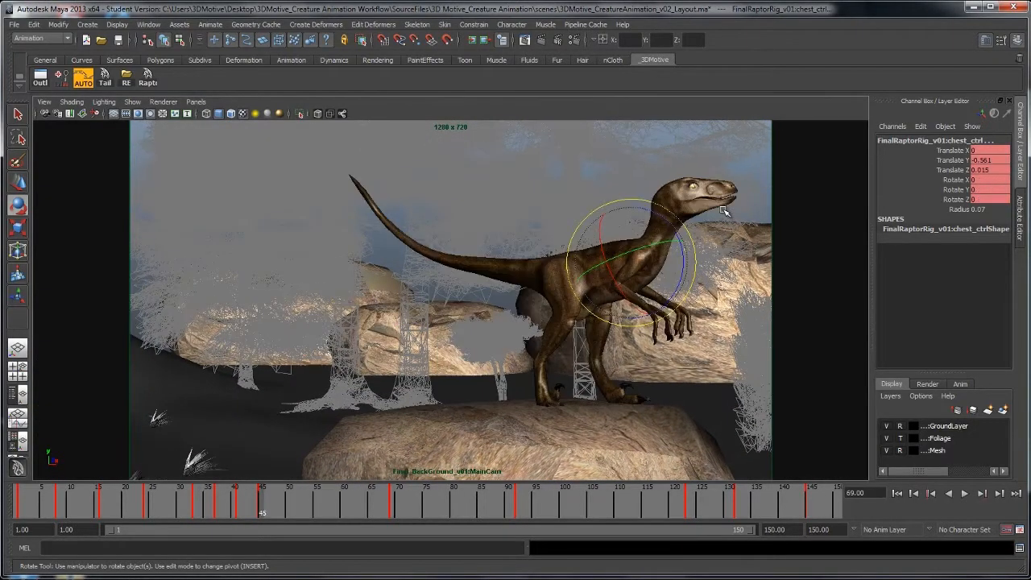
pyautogui.press(',')
pyautogui.press(',')
pyautogui.press('.')
pyautogui.press('.')
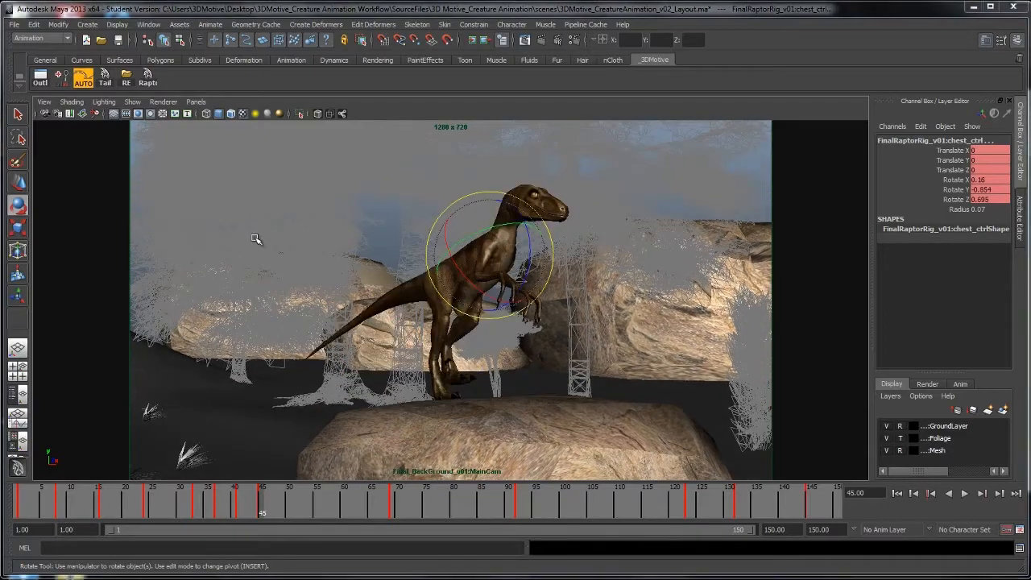
# View the raptor from the side and flip between frames 33, 37 and 39 to examine the crouch and rise
pyautogui.press('space')
pyautogui.press('space')
pyautogui.keyDown('alt'); pyautogui.moveTo(377, 261); pyautogui.dragTo(421, 325); pyautogui.keyUp('alt')
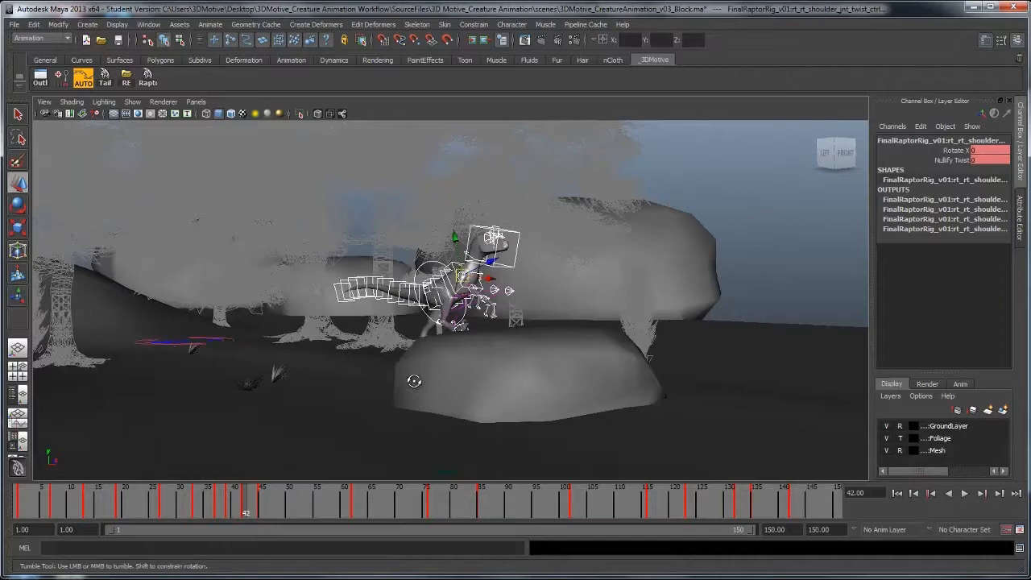
pyautogui.keyDown('alt'); pyautogui.moveTo(414, 380); pyautogui.dragTo(525, 380, button='right'); pyautogui.keyUp('alt')
pyautogui.press(',')
pyautogui.press(',')
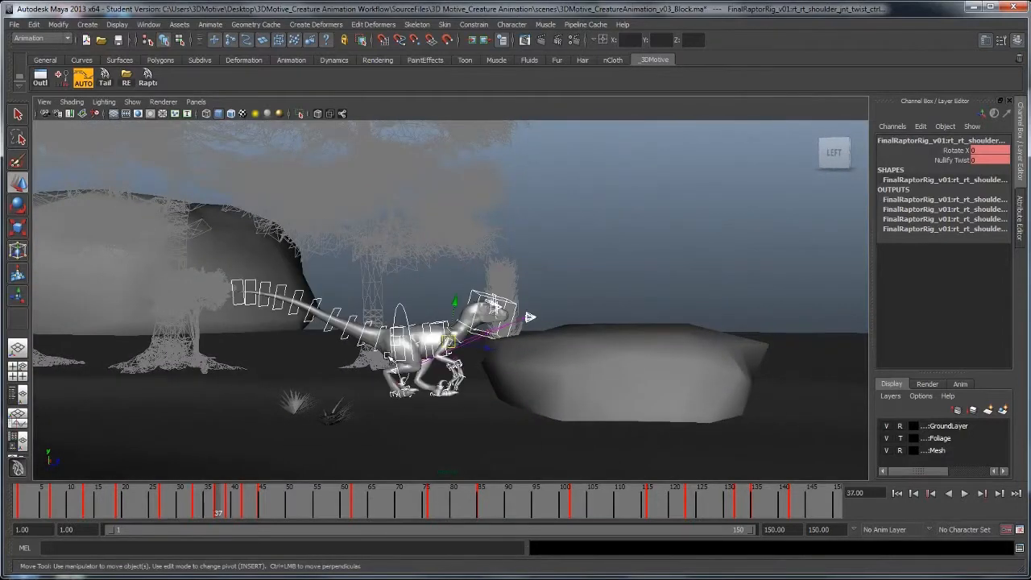
pyautogui.keyDown('alt'); pyautogui.moveTo(412, 379); pyautogui.dragTo(456, 379, button='middle'); pyautogui.keyUp('alt')
pyautogui.keyDown('alt'); pyautogui.moveTo(456, 380); pyautogui.dragTo(464, 381); pyautogui.keyUp('alt')
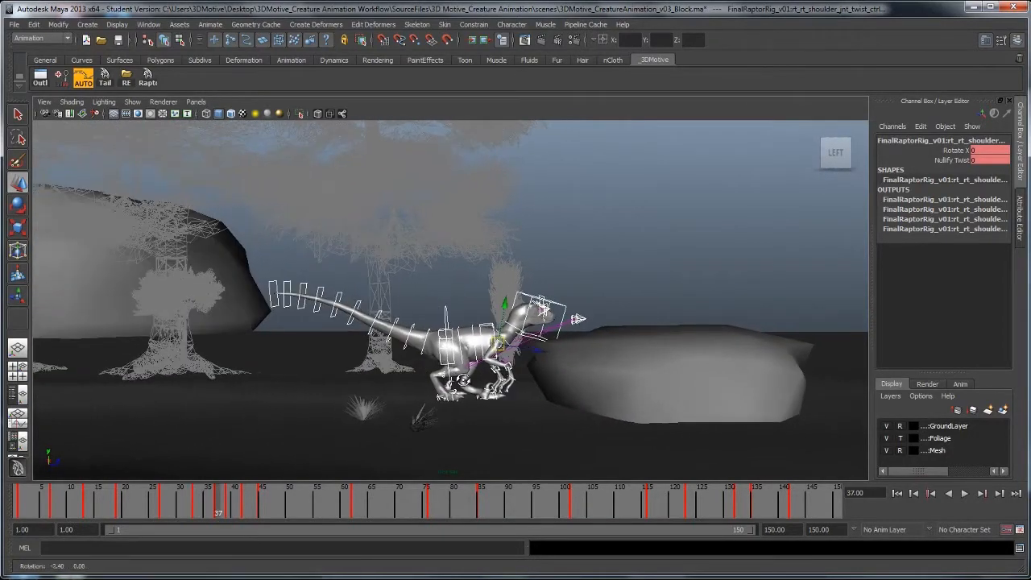
pyautogui.press(',')
pyautogui.press(',')
pyautogui.press('.')
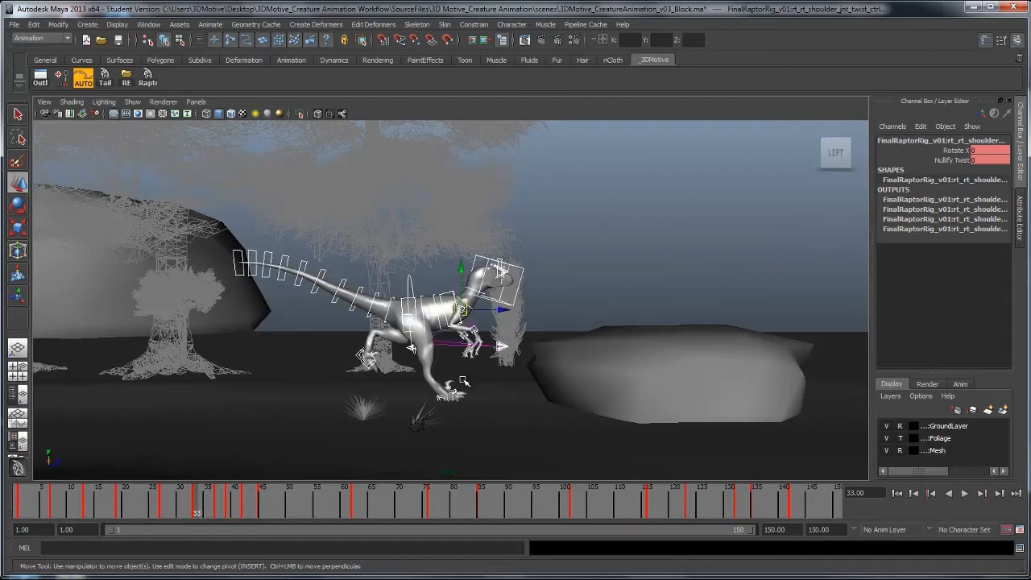
pyautogui.click(226, 499)
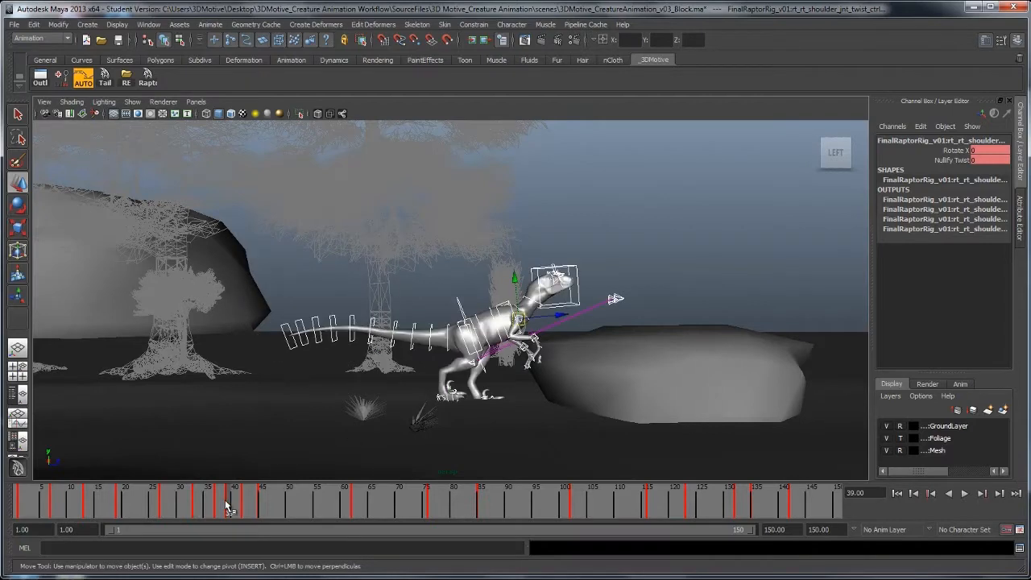
pyautogui.press('.')
pyautogui.press(',')
pyautogui.press(',')
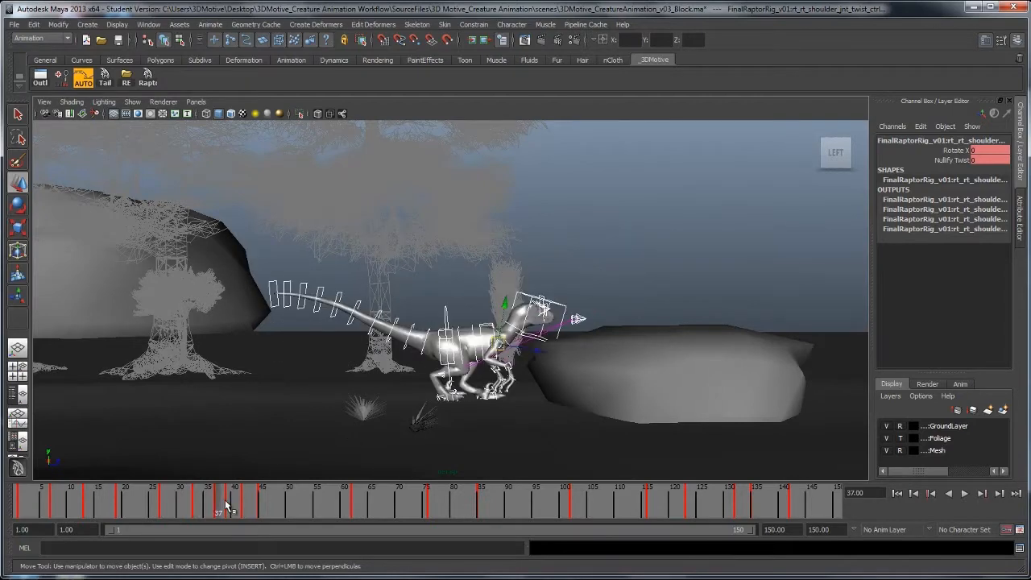
pyautogui.press('.')
pyautogui.press(',')
pyautogui.press('.')
# Step through the keys from the jump at frame 42 past frame 62 to examine the landing and following poses
pyautogui.press('.')
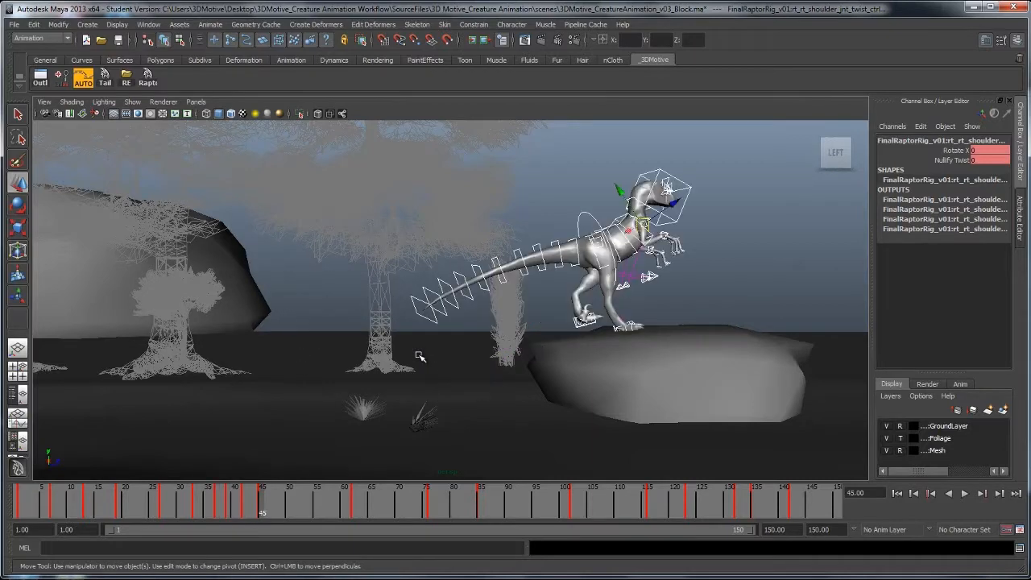
pyautogui.press('.')
pyautogui.press(',')
pyautogui.press('.')
pyautogui.press('.')
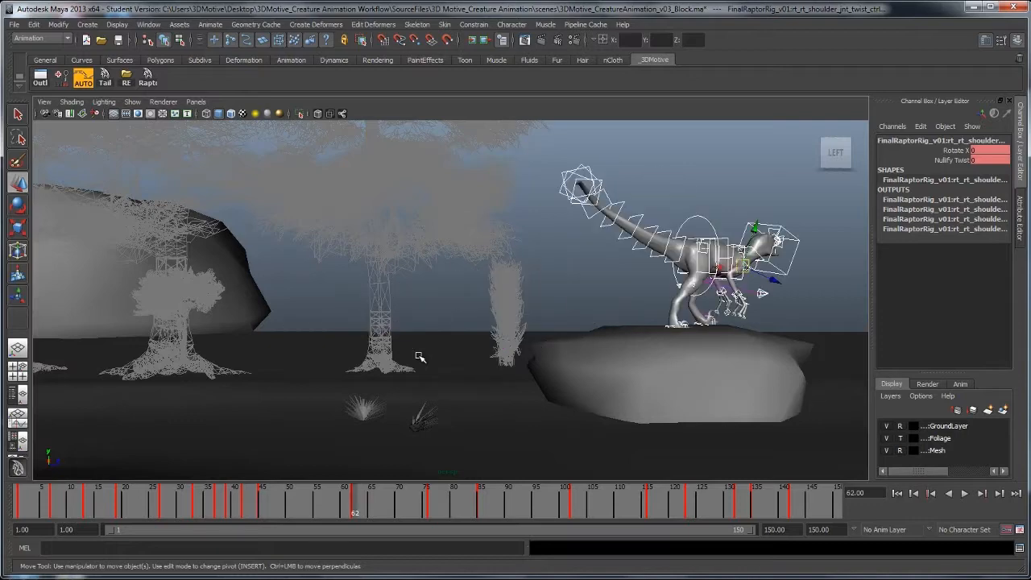
pyautogui.keyDown('alt'); pyautogui.moveTo(603, 359); pyautogui.dragTo(534, 357); pyautogui.keyUp('alt')
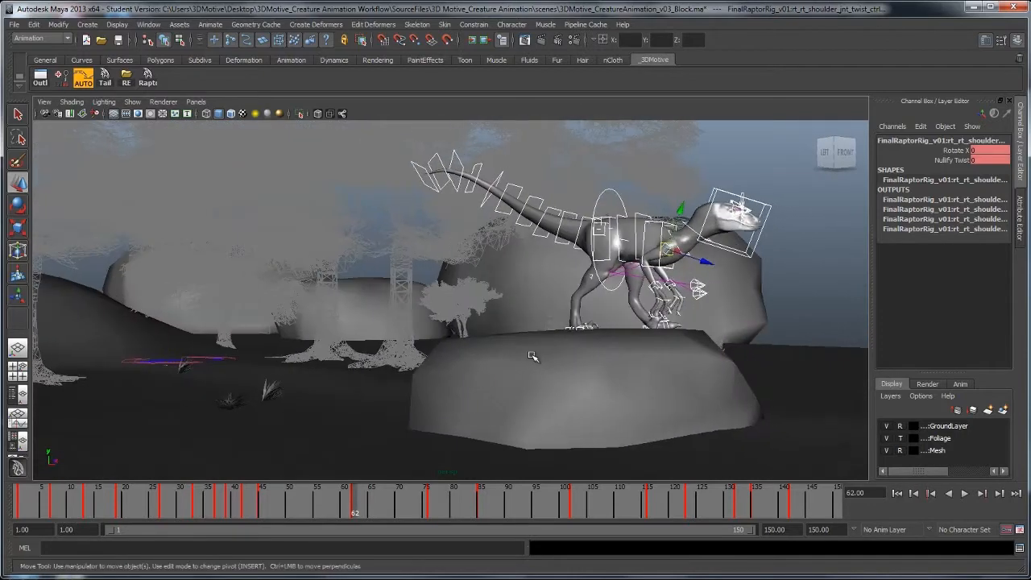
pyautogui.press('.')
pyautogui.press('.')
pyautogui.press(',')
pyautogui.press(',')
# Move the root at frame 62 to about X 18.3, Y 43.9, Z 642.3 and rotate it to about X 2.4, Y -19.2, Z -0.8
pyautogui.click(608, 201)
pyautogui.moveTo(649, 238); pyautogui.dragTo(662, 237)
pyautogui.keyDown('alt'); pyautogui.moveTo(644, 242); pyautogui.dragTo(698, 246); pyautogui.keyUp('alt')
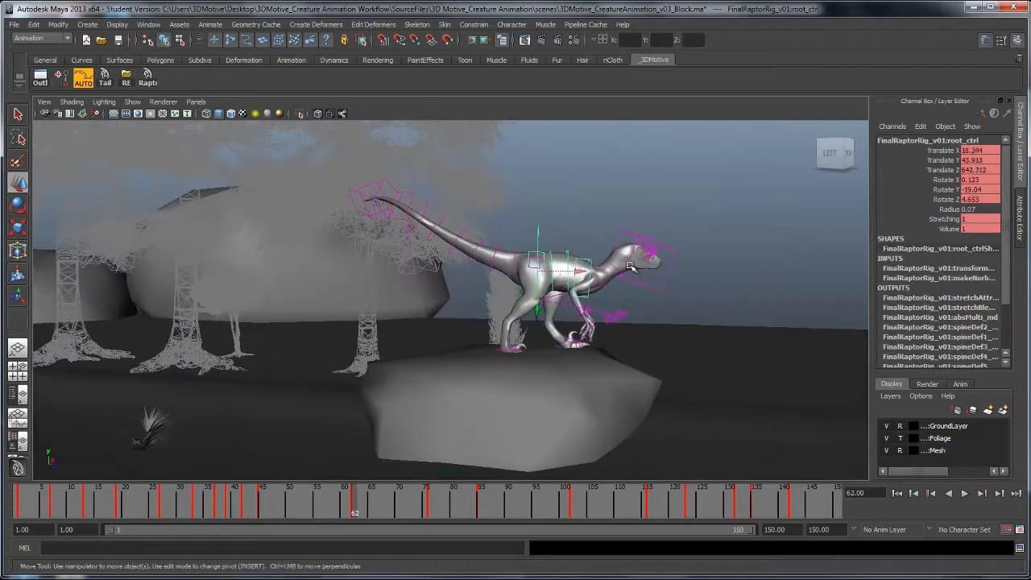
pyautogui.press('e')
pyautogui.moveTo(597, 242); pyautogui.dragTo(622, 253)
# Rotate the root at frame 45 to about X 1.9, Y -10.3, Z -11.5 and lower it to about Y 43.6, Z 575.9
pyautogui.press(',')
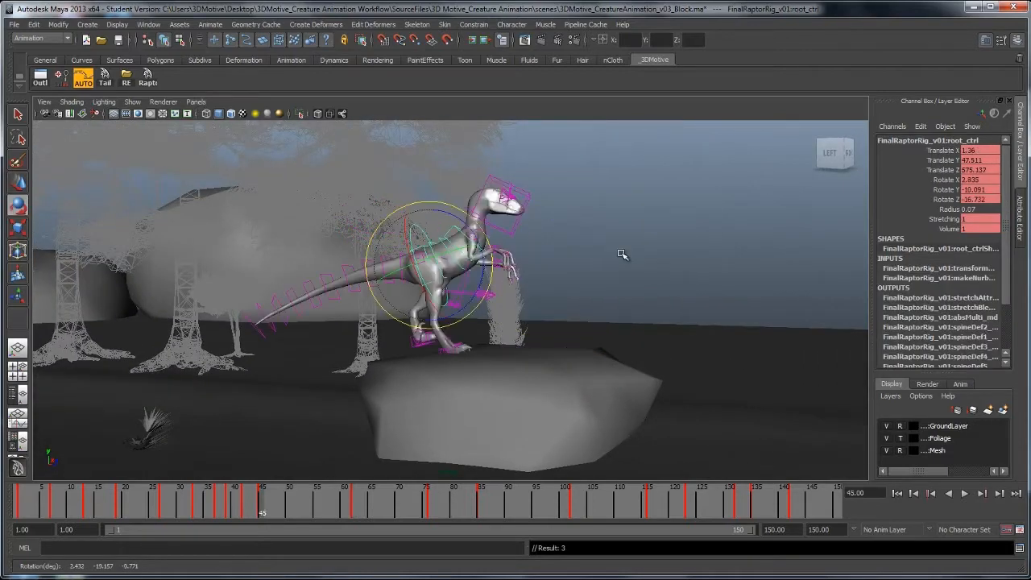
pyautogui.press('.')
pyautogui.press(',')
pyautogui.moveTo(473, 235); pyautogui.dragTo(482, 248)
pyautogui.press('w')
pyautogui.moveTo(482, 249); pyautogui.dragTo(486, 258, button='middle')
# Flip between frames 42, 45 and 62 to check the lowered landing pose on the rock
pyautogui.press(',')
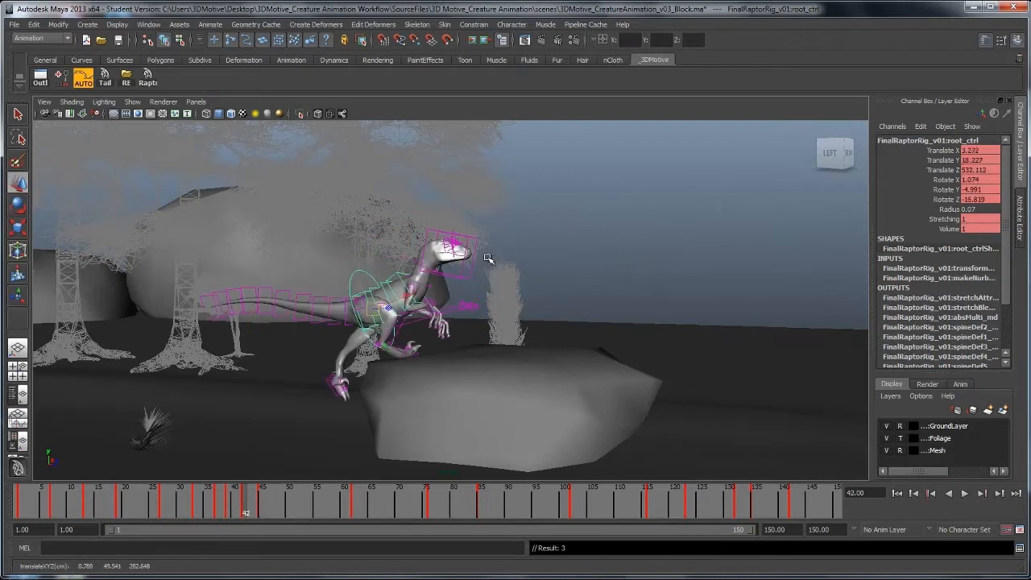
pyautogui.press('.')
pyautogui.press('.')
pyautogui.press(',')
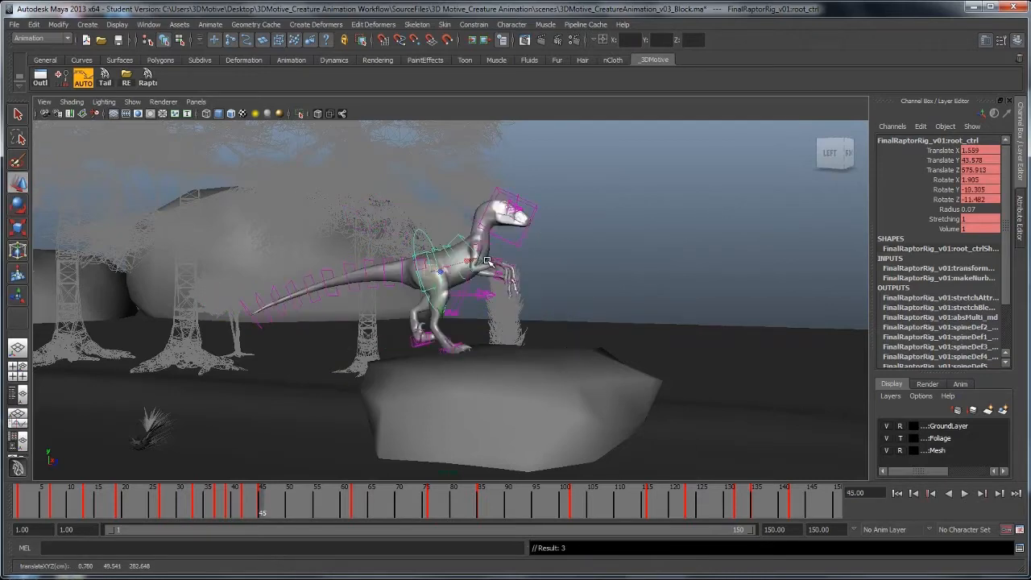
pyautogui.press(',')
pyautogui.press('.')
pyautogui.press('.')
# Deselect the rig and play the blocked animation from frame 1 in the main camera view
pyautogui.press('space')
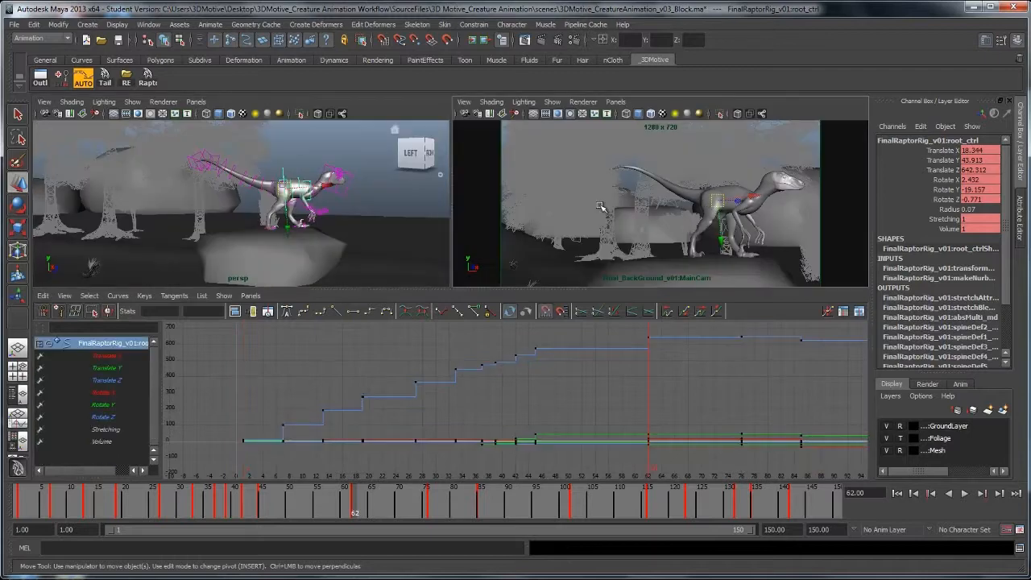
pyautogui.click(603, 207)
pyautogui.click(643, 153)
pyautogui.click(897, 494)
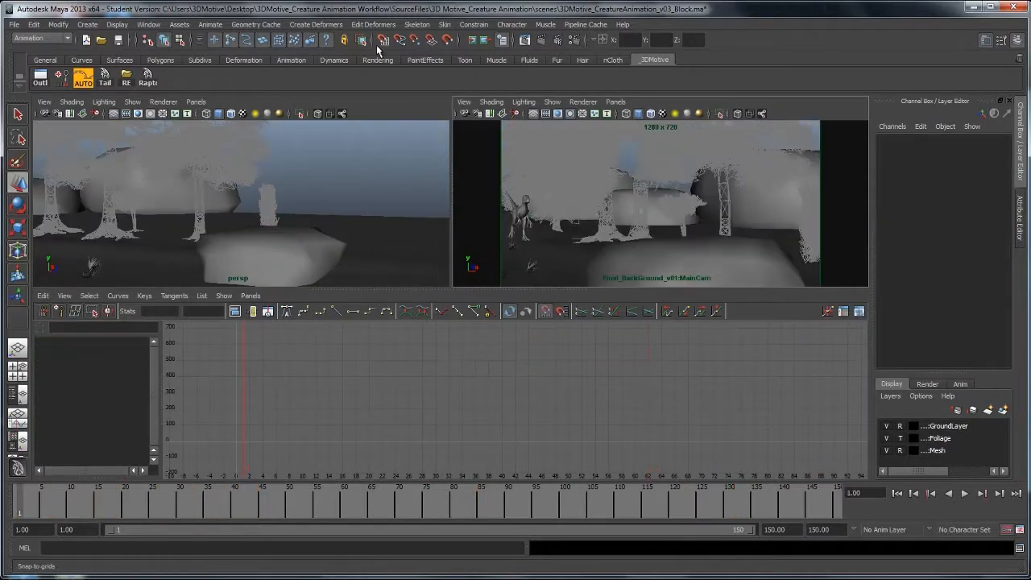
pyautogui.click(965, 493)
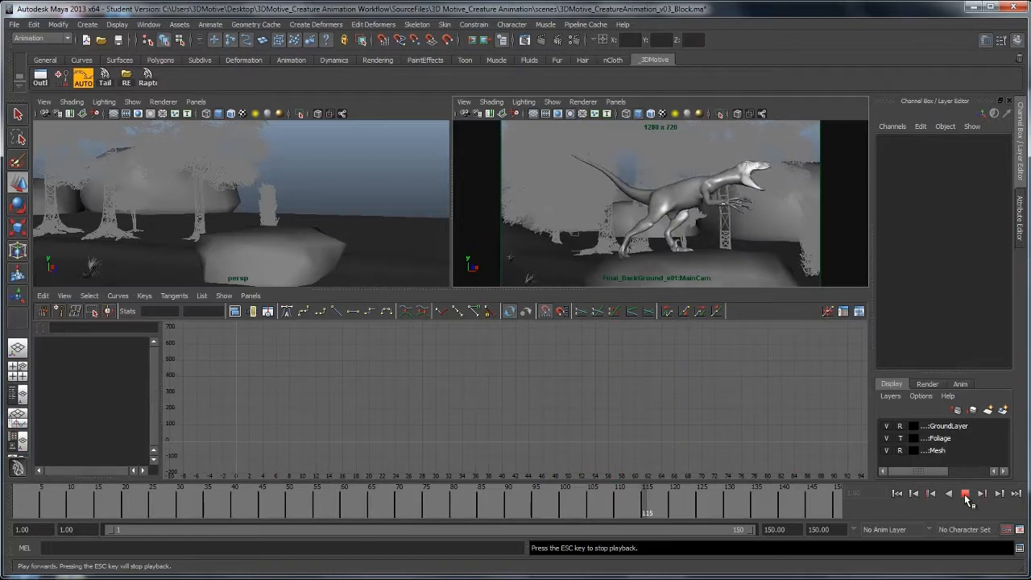
pyautogui.click(965, 495)
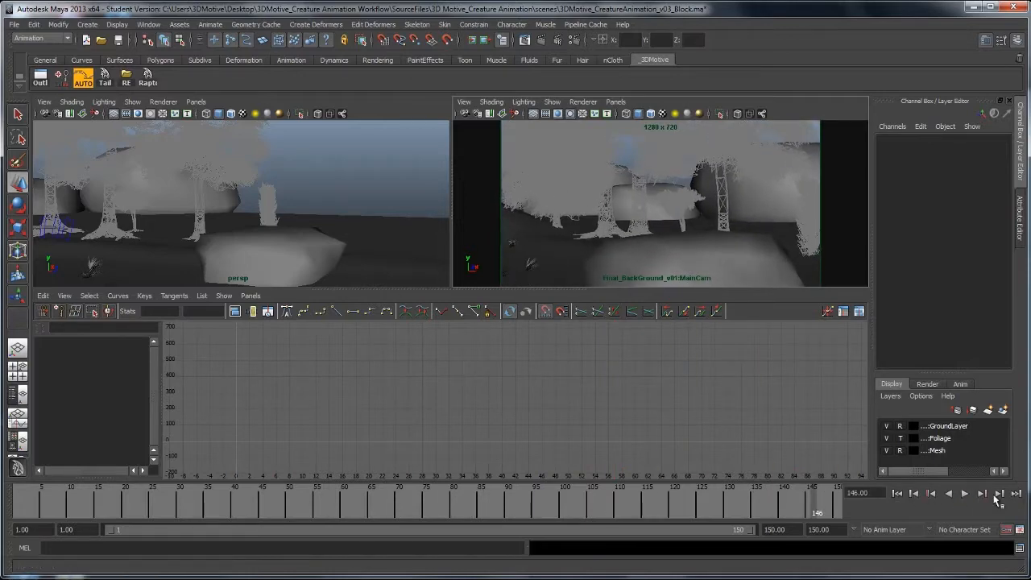
# Show the raptor full size from its right side in the perspective view and hide the Foliage layer
pyautogui.press('space')
pyautogui.keyDown('alt'); pyautogui.moveTo(347, 211); pyautogui.dragTo(614, 210, button='middle'); pyautogui.keyUp('alt')
pyautogui.keyDown('alt'); pyautogui.moveTo(615, 209); pyautogui.dragTo(411, 326); pyautogui.keyUp('alt')
pyautogui.click(886, 439)
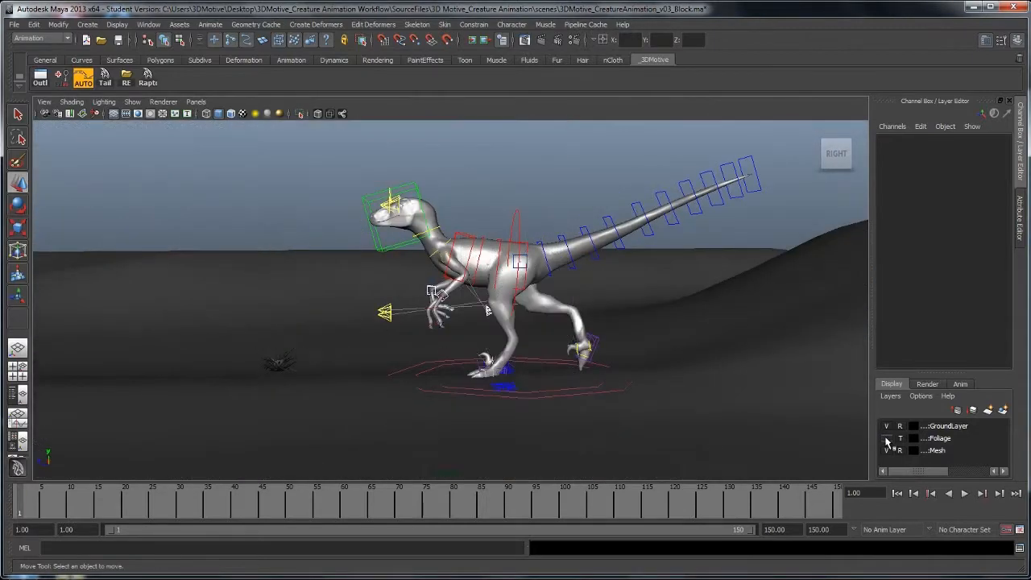
# Move the right foot forward at frame 4 to about X -2.7, Y 17.9, Z 25.5 for a passing pose
pyautogui.keyDown('alt'); pyautogui.moveTo(366, 387); pyautogui.dragTo(158, 385, button='right'); pyautogui.keyUp('alt')
pyautogui.keyDown('alt'); pyautogui.moveTo(158, 384); pyautogui.dragTo(193, 377, button='middle'); pyautogui.keyUp('alt')
pyautogui.keyDown('alt'); pyautogui.moveTo(193, 377); pyautogui.dragTo(349, 380, button='right'); pyautogui.keyUp('alt')
pyautogui.keyDown('alt'); pyautogui.moveTo(349, 380); pyautogui.dragTo(400, 391); pyautogui.keyUp('alt')
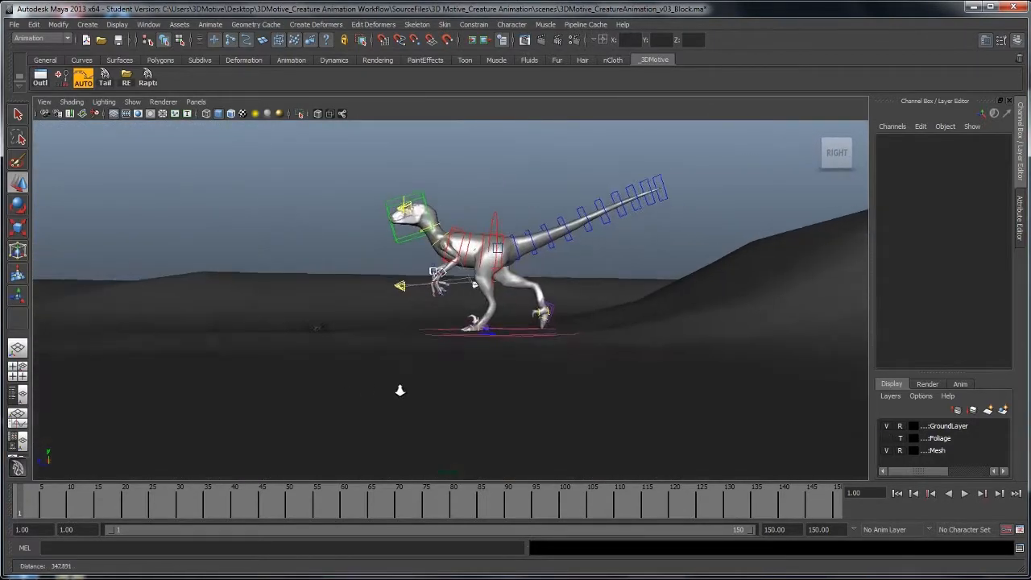
pyautogui.keyDown('alt'); pyautogui.moveTo(400, 391); pyautogui.dragTo(520, 374, button='right'); pyautogui.keyUp('alt')
pyautogui.click(593, 340)
pyautogui.press('.')
pyautogui.click(511, 183)
pyautogui.click(596, 335)
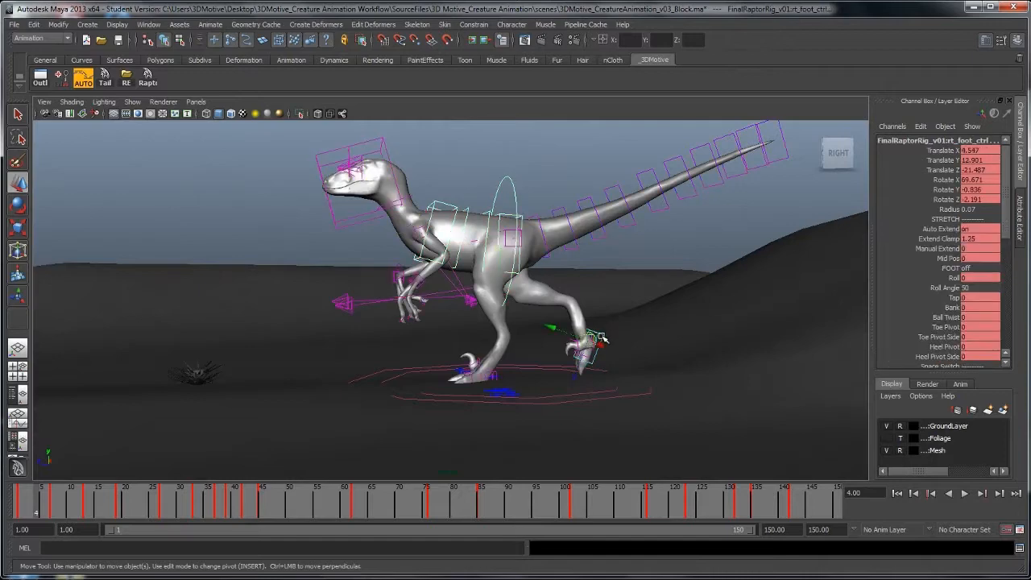
pyautogui.moveTo(590, 342); pyautogui.dragTo(536, 336)
pyautogui.hotkey('ctrl', 'z')
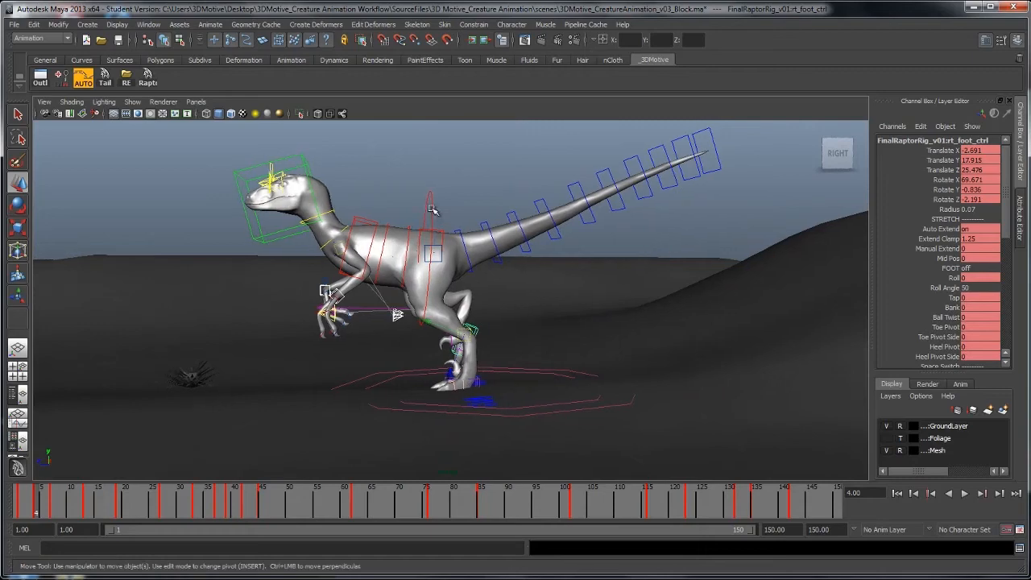
# Adjust the root in the first two poses to about Y 8.7, Z 11.6 at frame 1 and Y 2.8, Z 36.6 at frame 4
pyautogui.click(432, 208)
pyautogui.keyDown('alt'); pyautogui.moveTo(434, 217); pyautogui.dragTo(433, 261); pyautogui.keyUp('alt')
pyautogui.press(',')
pyautogui.moveTo(475, 232); pyautogui.dragTo(470, 252)
# Flip between frames 1, 4 and 7 to check the passing pose within the first stride
pyautogui.press(',')
pyautogui.press('.')
pyautogui.press('.')
pyautogui.press('.')
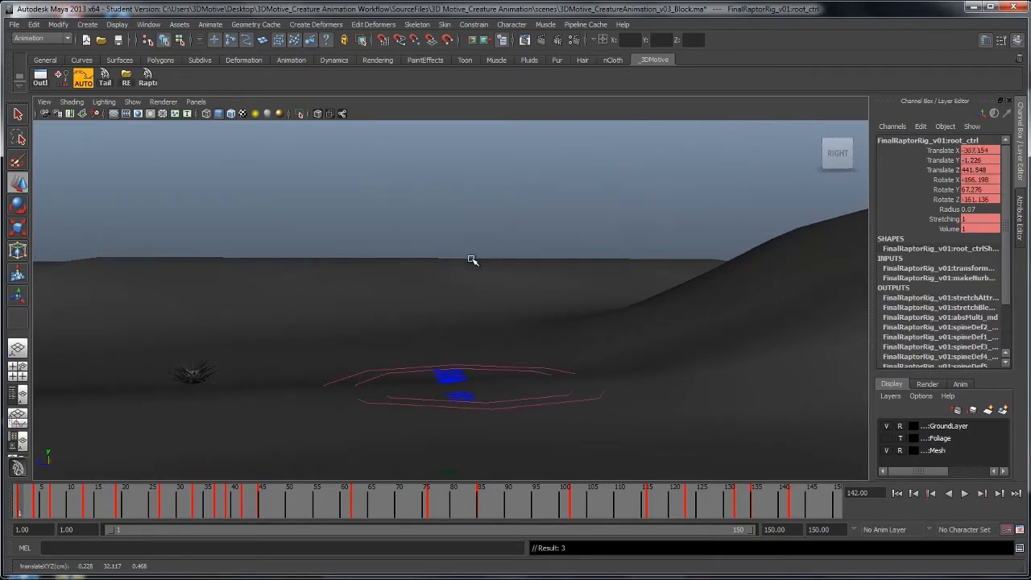
pyautogui.press(',')
pyautogui.press(',')
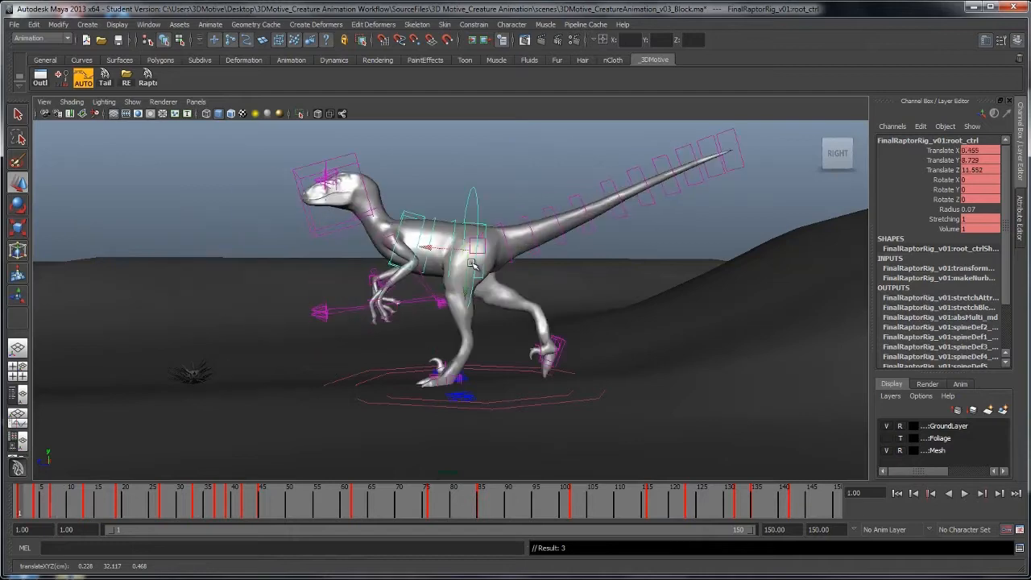
pyautogui.press('.')
pyautogui.press('.')
pyautogui.press(',')
pyautogui.press(',')
pyautogui.press('.')
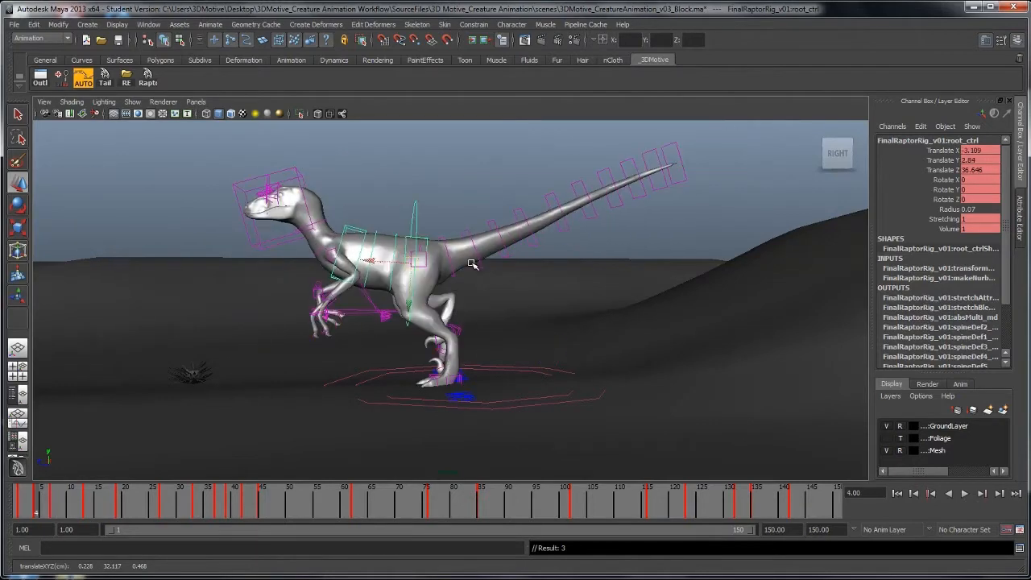
pyautogui.press('.')
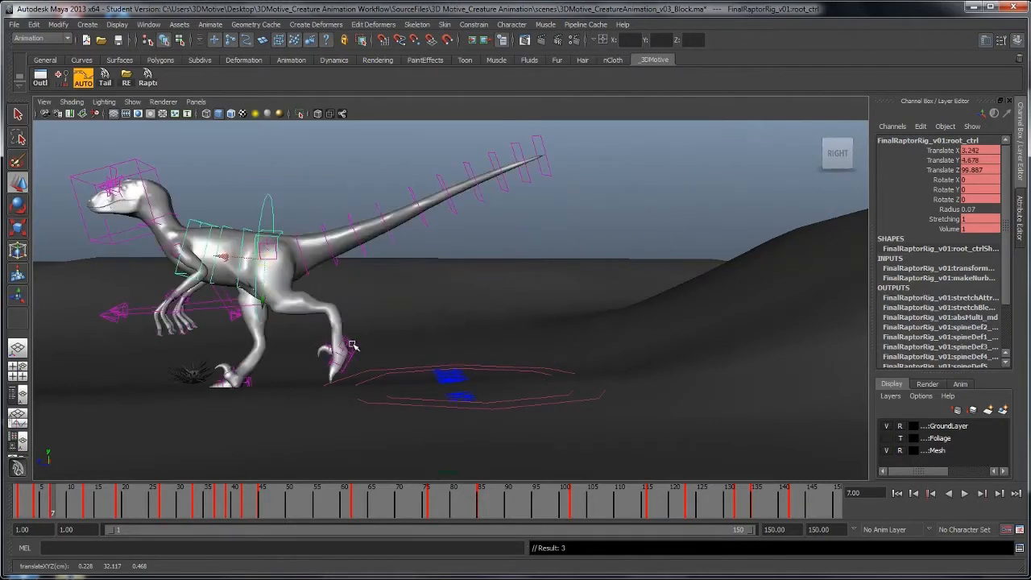
# Select all of the raptor's rig controls, check the opening poses and go to frame 5
pyautogui.keyDown('alt'); pyautogui.moveTo(352, 345); pyautogui.dragTo(496, 351, button='middle'); pyautogui.keyUp('alt')
pyautogui.click(146, 79)
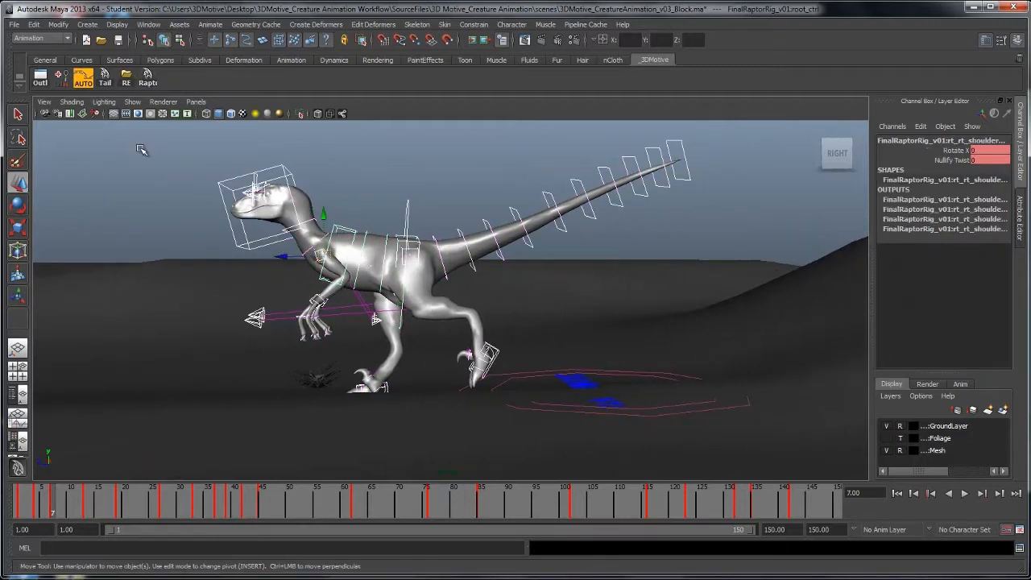
pyautogui.click(37, 508)
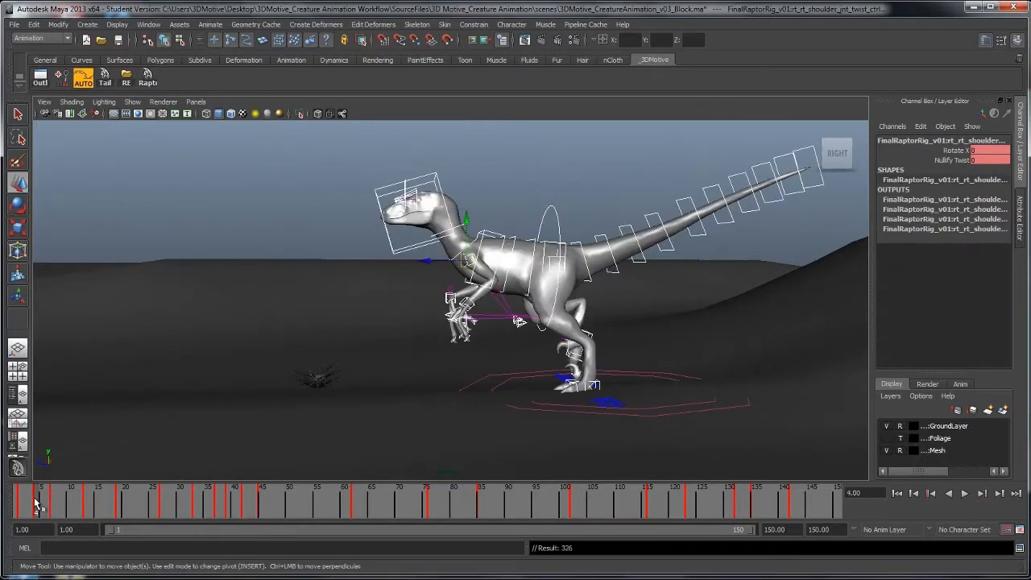
pyautogui.moveTo(36, 508); pyautogui.dragTo(30, 508)
pyautogui.click(43, 509)
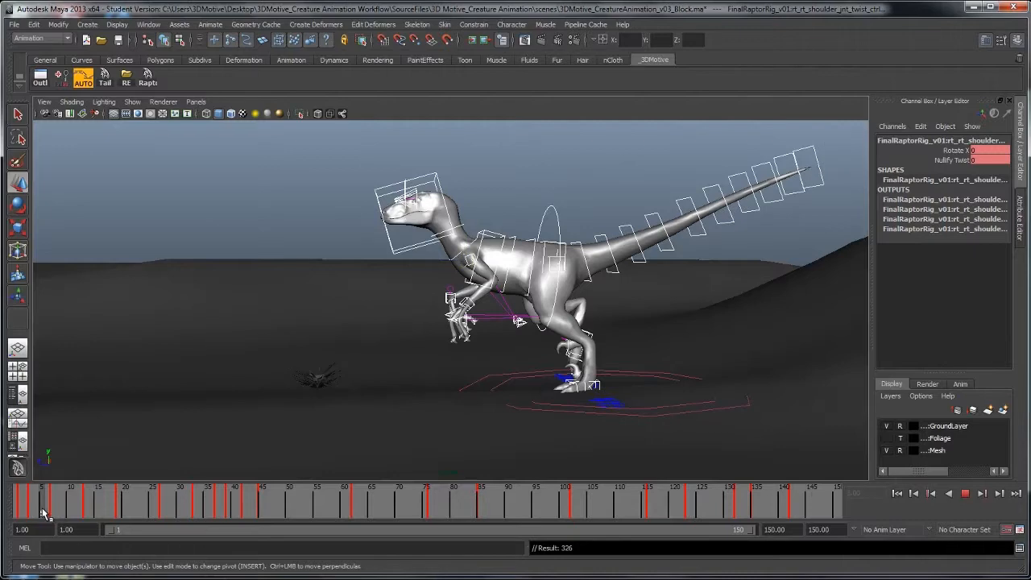
pyautogui.keyDown('alt'); pyautogui.moveTo(345, 356); pyautogui.dragTo(436, 330); pyautogui.keyUp('alt')
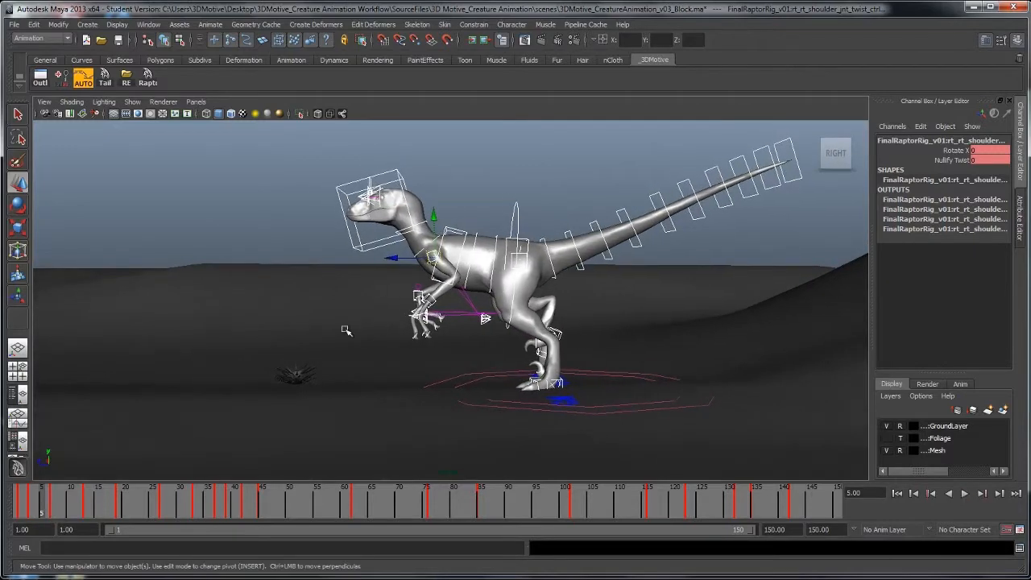
# In the Graph Editor, set the keys at frames 3 and 7 to linear tangents and key all controls at frame 5
pyautogui.press('space')
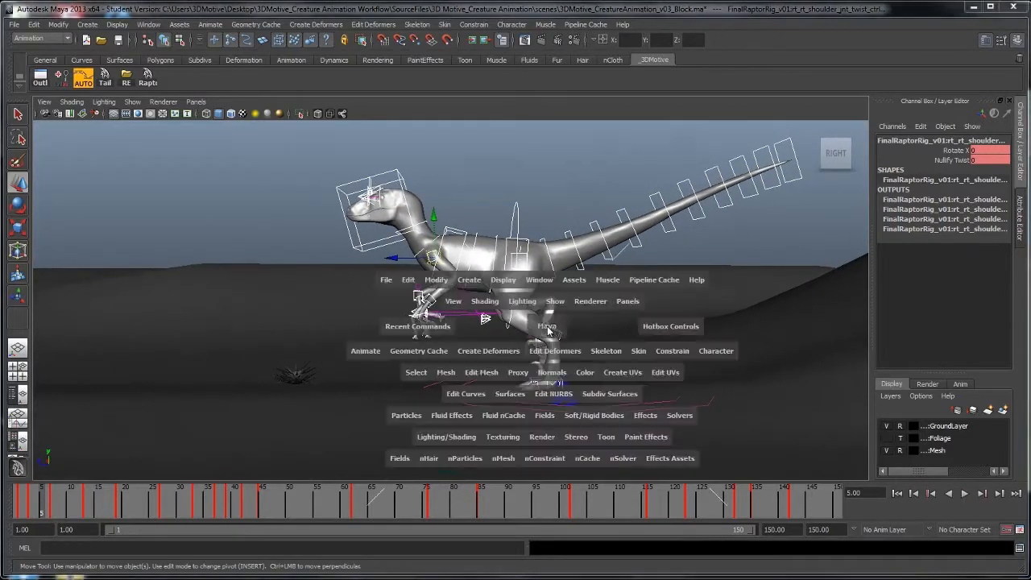
pyautogui.press('a')
pyautogui.keyDown('alt'); pyautogui.moveTo(245, 391); pyautogui.dragTo(499, 384, button='middle'); pyautogui.keyUp('alt')
pyautogui.scroll(6, 490, 390)
pyautogui.moveTo(425, 469); pyautogui.dragTo(426, 468)
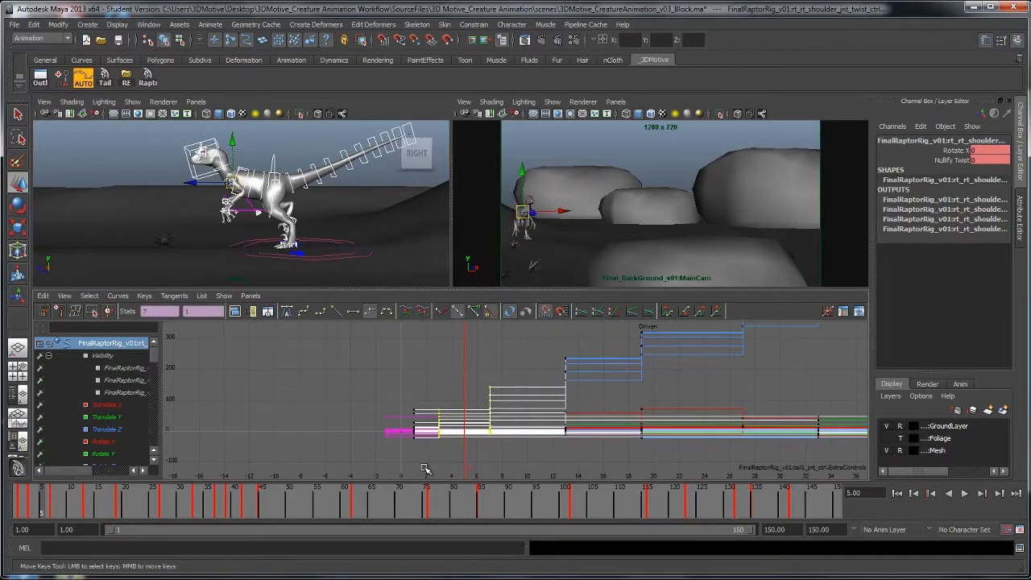
pyautogui.click(341, 310)
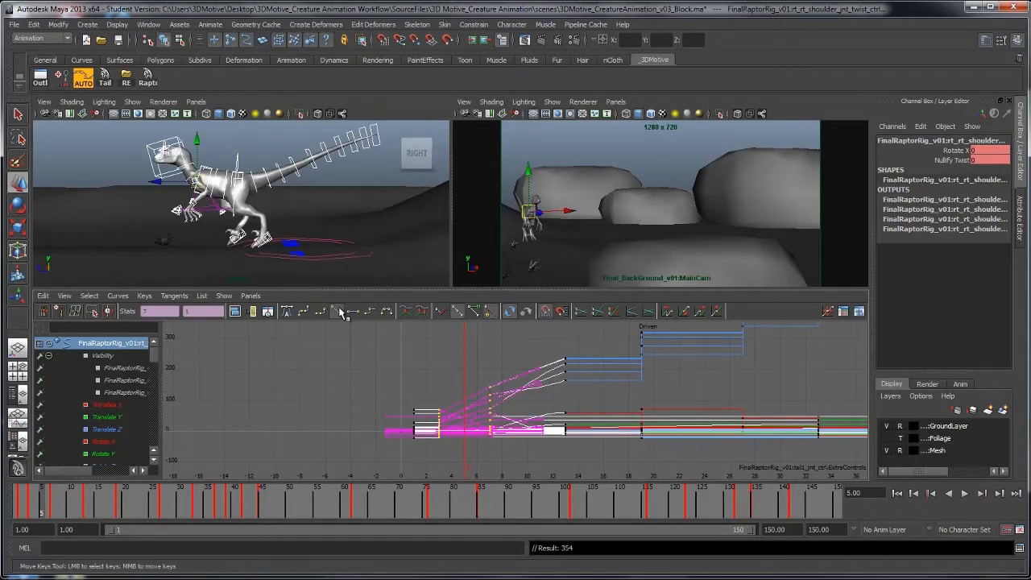
pyautogui.moveTo(505, 415); pyautogui.dragTo(463, 412, button='middle')
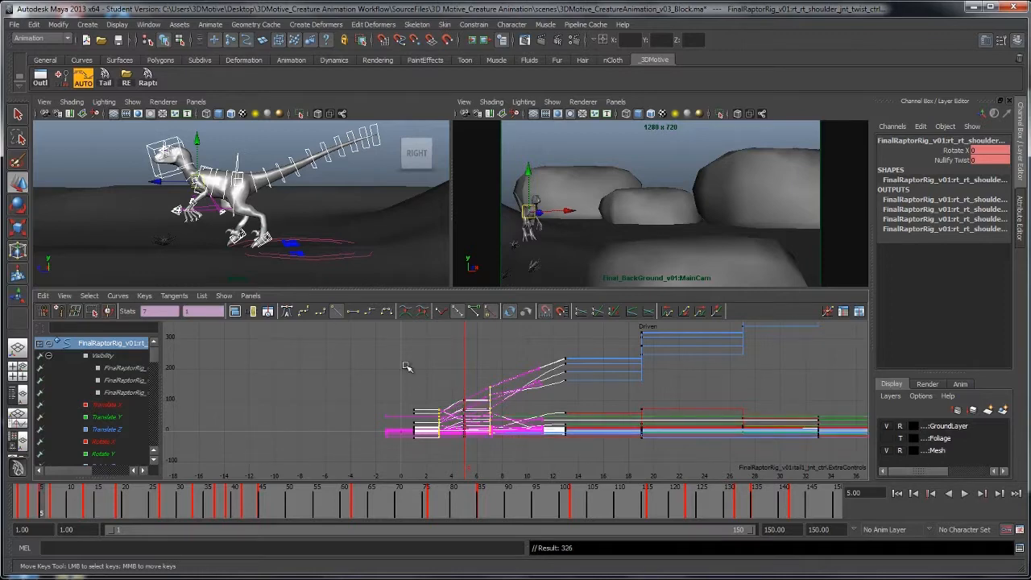
# Set the selected keys back to stepped tangents, deselect them and enlarge the raptor's side view
pyautogui.click(372, 314)
pyautogui.click(429, 396)
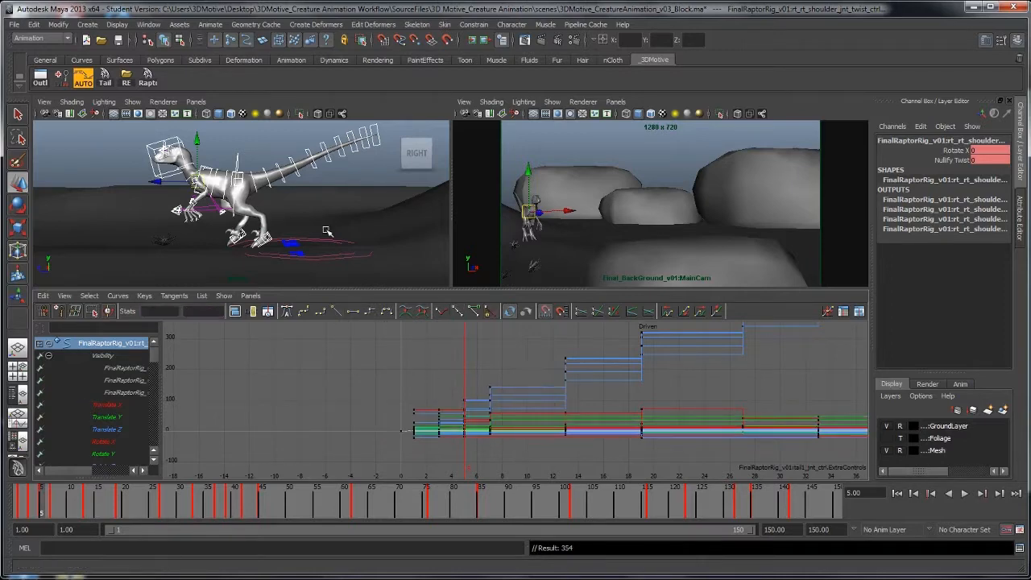
pyautogui.press('space')
pyautogui.press('.')
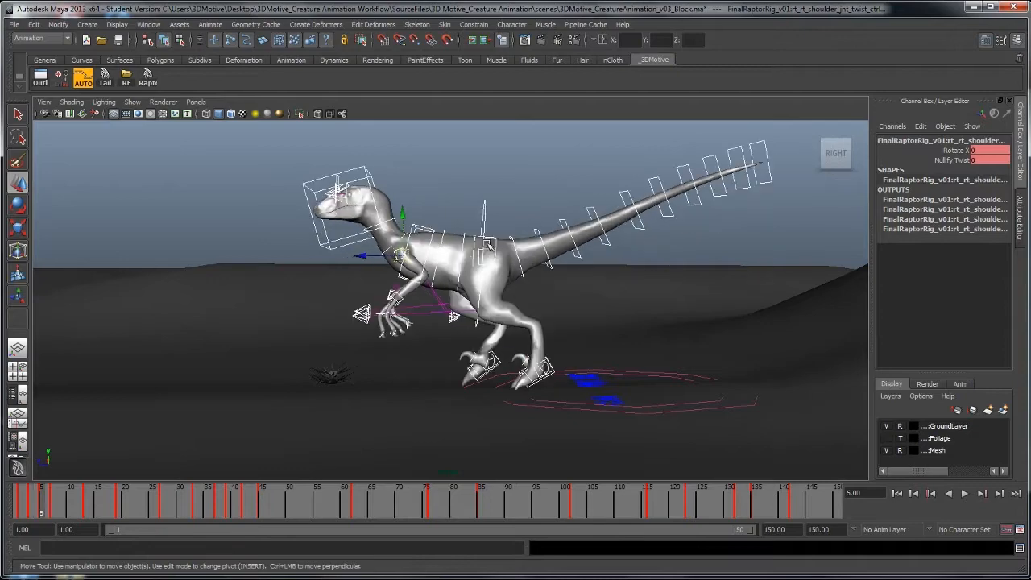
# At frame 5, swing the right foot forward ahead of the body and rotate it to about -43 in X
pyautogui.click(493, 362)
pyautogui.press('.')
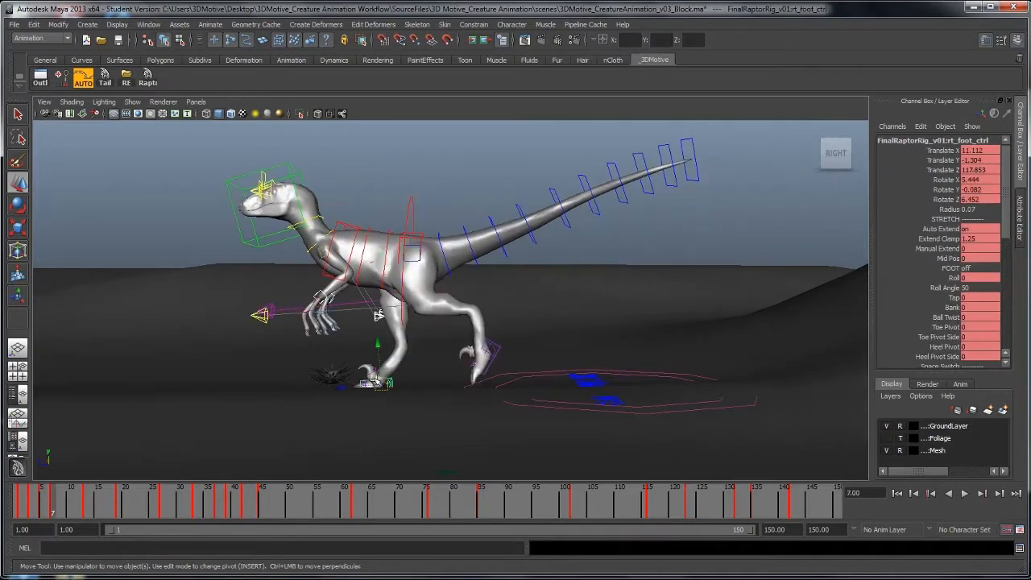
pyautogui.press(',')
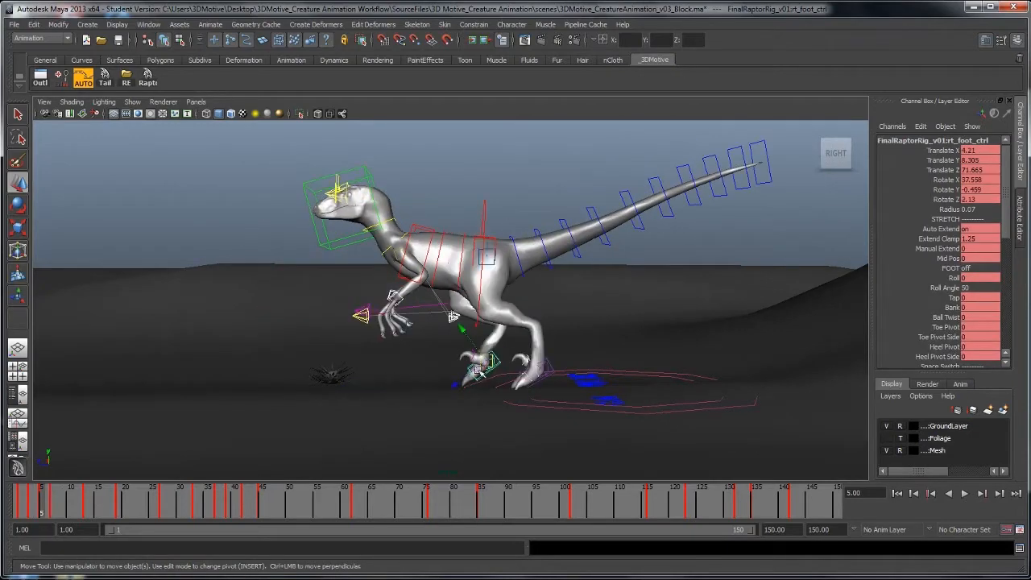
pyautogui.moveTo(477, 371); pyautogui.dragTo(396, 356)
pyautogui.press('e')
pyautogui.moveTo(460, 346); pyautogui.dragTo(460, 453)
pyautogui.press('w')
pyautogui.moveTo(460, 454); pyautogui.dragTo(483, 386, button='middle')
# At frame 5, move the left foot further back behind the raptor and compare with the previous pose
pyautogui.click(547, 365)
pyautogui.moveTo(580, 388); pyautogui.dragTo(608, 385, button='middle')
pyautogui.press(',')
pyautogui.press('.')
# At frame 5, raise the root control and both feet together so the raptor is airborne
pyautogui.keyDown('shift'); pyautogui.click(485, 216); pyautogui.keyUp('shift')
pyautogui.keyDown('shift'); pyautogui.click(402, 373); pyautogui.keyUp('shift')
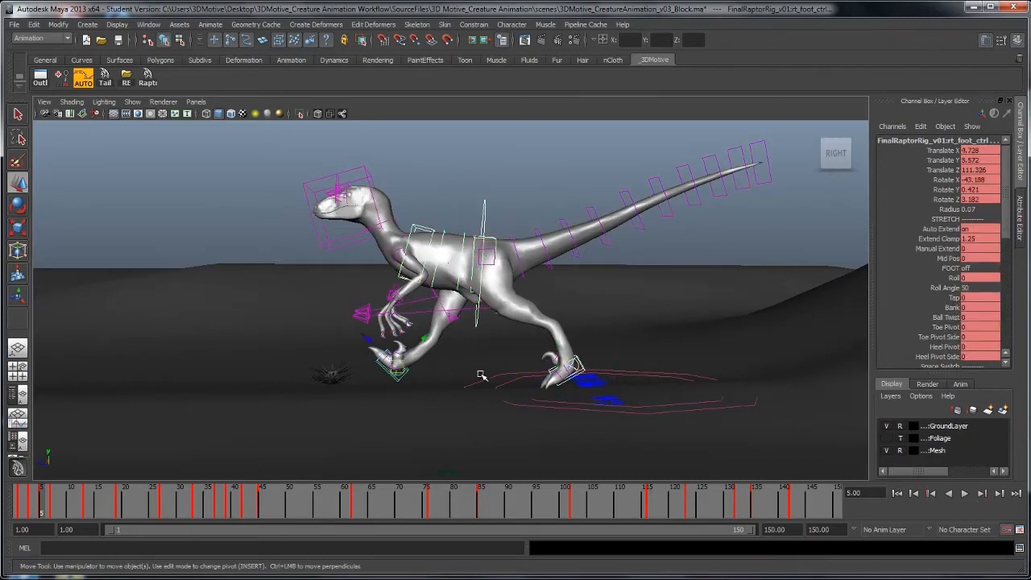
pyautogui.moveTo(481, 375); pyautogui.dragTo(480, 348, button='middle')
# Flip back and forth through the key poses at frames 1, 3, 5 and 7 to examine the run's up-and-down motion
pyautogui.press(',')
pyautogui.press(',')
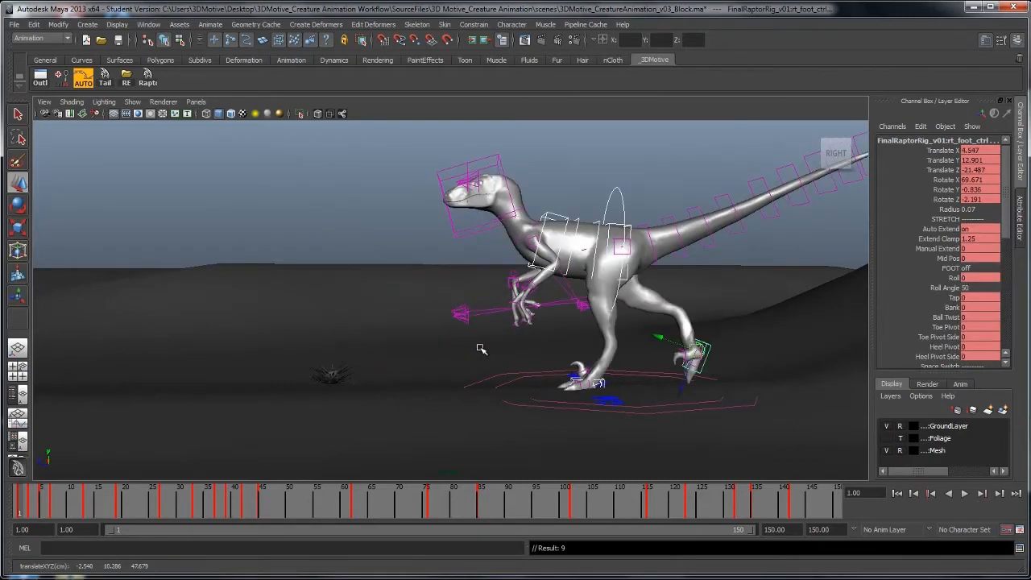
pyautogui.press(',')
pyautogui.press('.')
pyautogui.press('.')
pyautogui.press('.')
pyautogui.press('.')
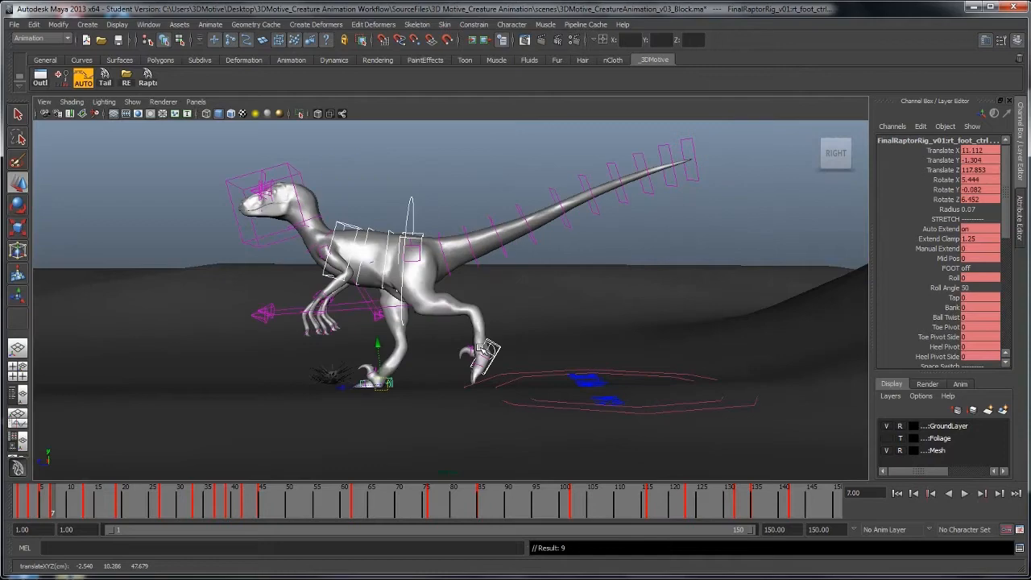
pyautogui.press(',')
pyautogui.press('.')
pyautogui.press(',')
pyautogui.press(',')
pyautogui.press('.')
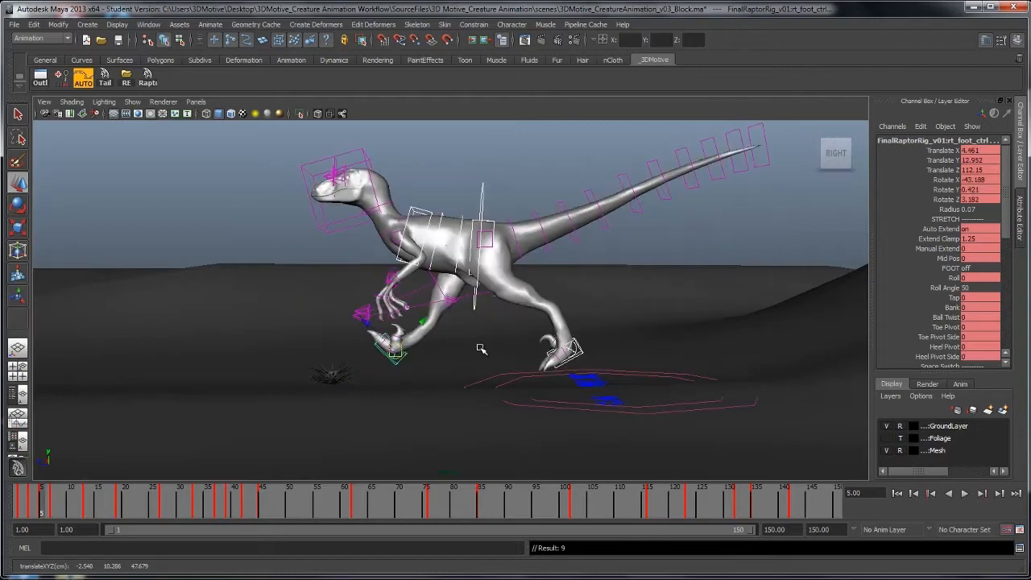
pyautogui.press(',')
pyautogui.press(',')
pyautogui.press('.')
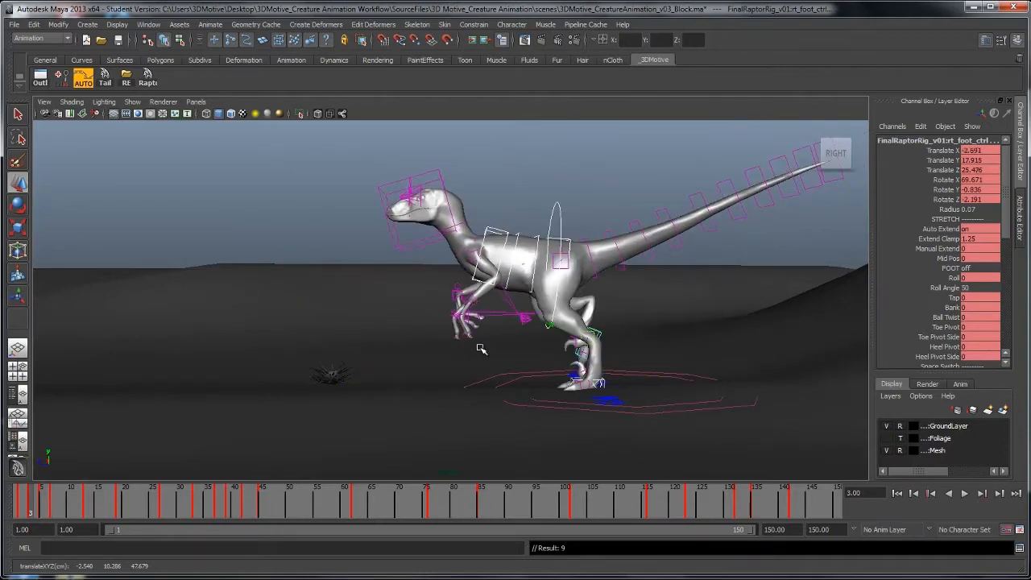
pyautogui.press('.')
pyautogui.press('.')
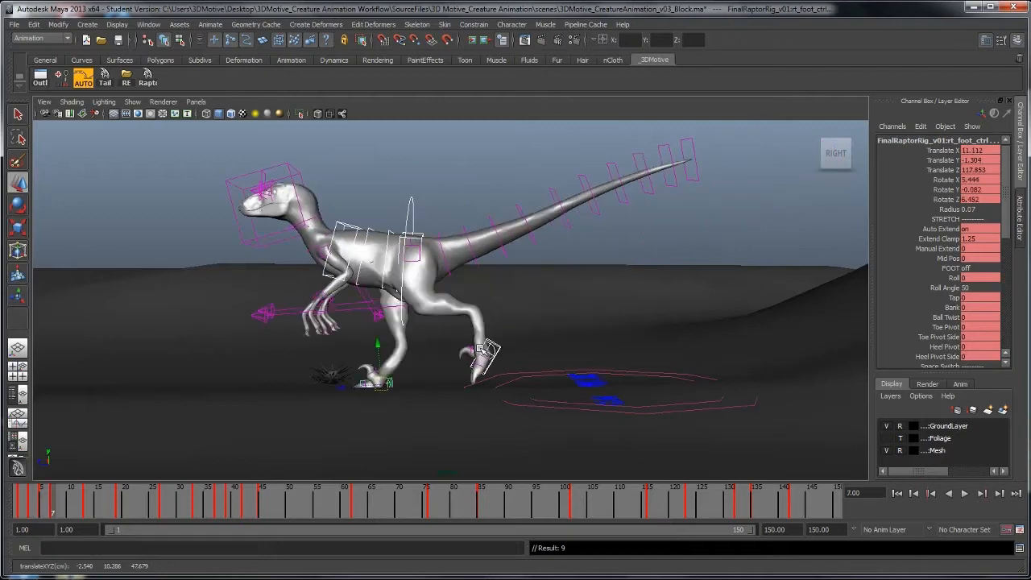
pyautogui.press(',')
pyautogui.press(',')
pyautogui.press(',')
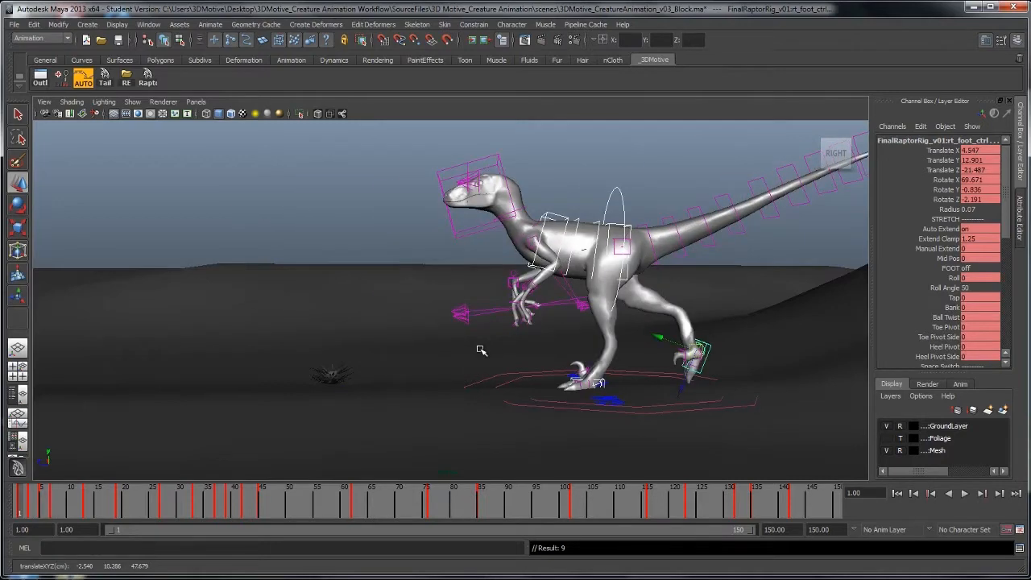
pyautogui.press('.')
pyautogui.press('.')
# At frame 3, lower the root control to about -0.4 in Y and shift it slightly backward
pyautogui.press(',')
pyautogui.click(562, 206)
pyautogui.click(557, 207)
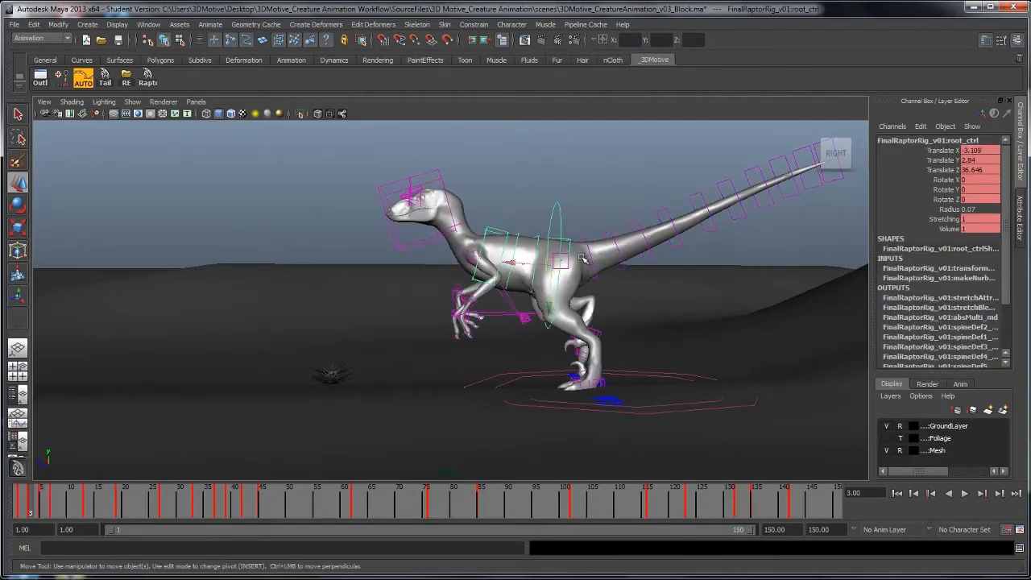
pyautogui.moveTo(580, 256); pyautogui.dragTo(591, 269, button='middle')
# At frame 3, rotate the right foot to about 42 in X, lower it to about 7.4 in Y and check neighbouring poses
pyautogui.click(595, 336)
pyautogui.press('e')
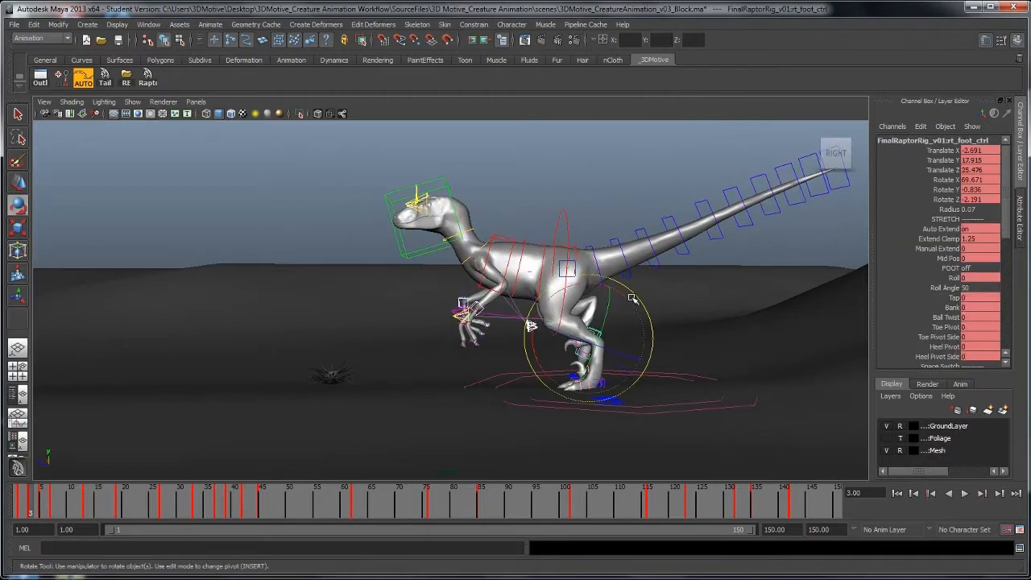
pyautogui.moveTo(633, 294); pyautogui.dragTo(635, 308)
pyautogui.press('w')
pyautogui.moveTo(650, 341); pyautogui.dragTo(649, 363, button='middle')
pyautogui.press(',')
pyautogui.press('.')
pyautogui.press('.')
pyautogui.press('.')
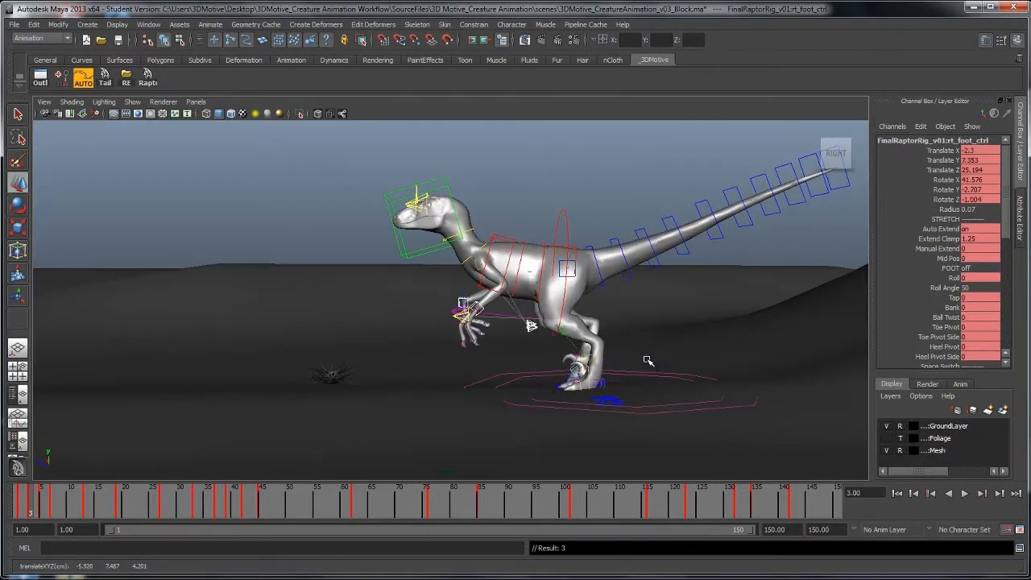
# At frame 5, lower the root control and both feet together to reduce the height of the jump
pyautogui.press(',')
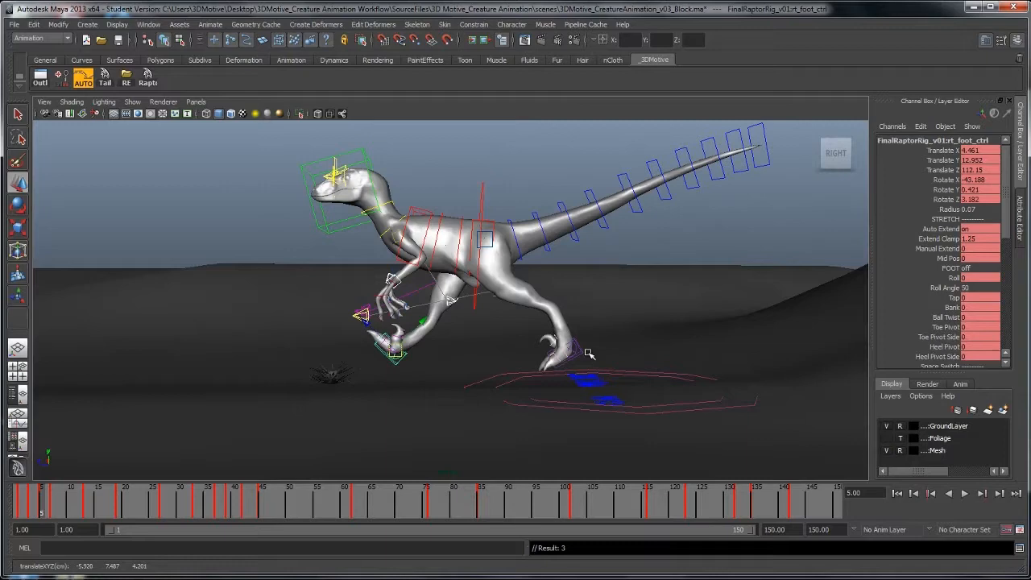
pyautogui.click(481, 197)
pyautogui.keyDown('shift'); pyautogui.click(575, 349); pyautogui.keyUp('shift')
pyautogui.moveTo(597, 339); pyautogui.dragTo(595, 356, button='middle')
# Compare the frame 5 pose with its neighbours and raise the root and both feet slightly, with the left foot at about 9.5 in Y
pyautogui.press(',')
pyautogui.press('.')
pyautogui.press('.')
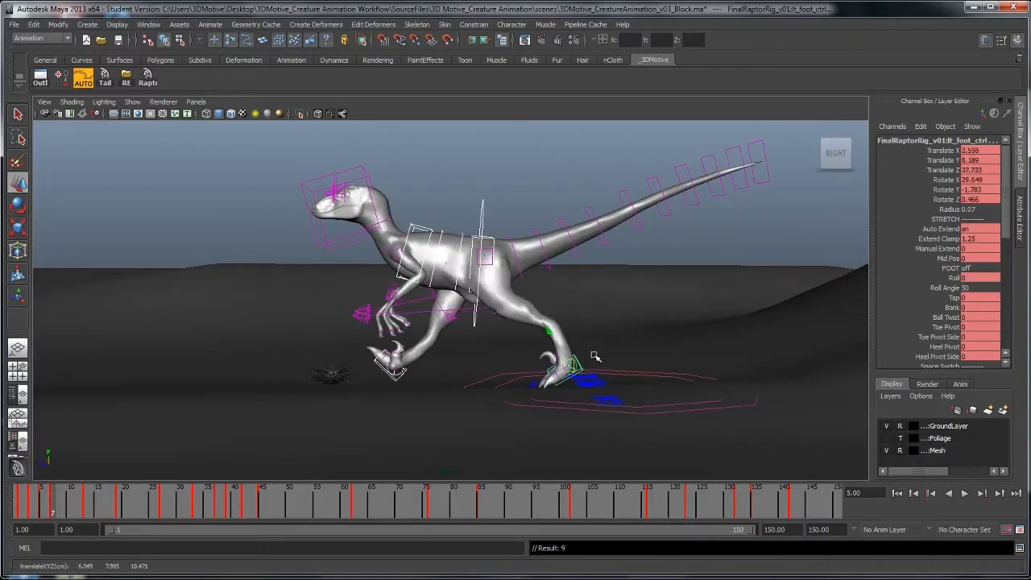
pyautogui.press(',')
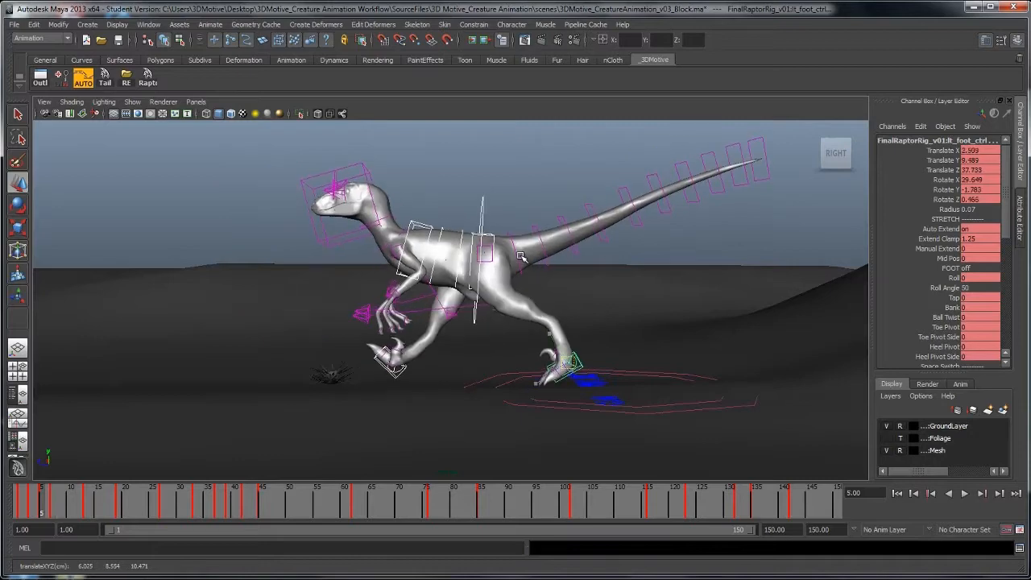
pyautogui.press(',')
pyautogui.press('.')
pyautogui.press('.')
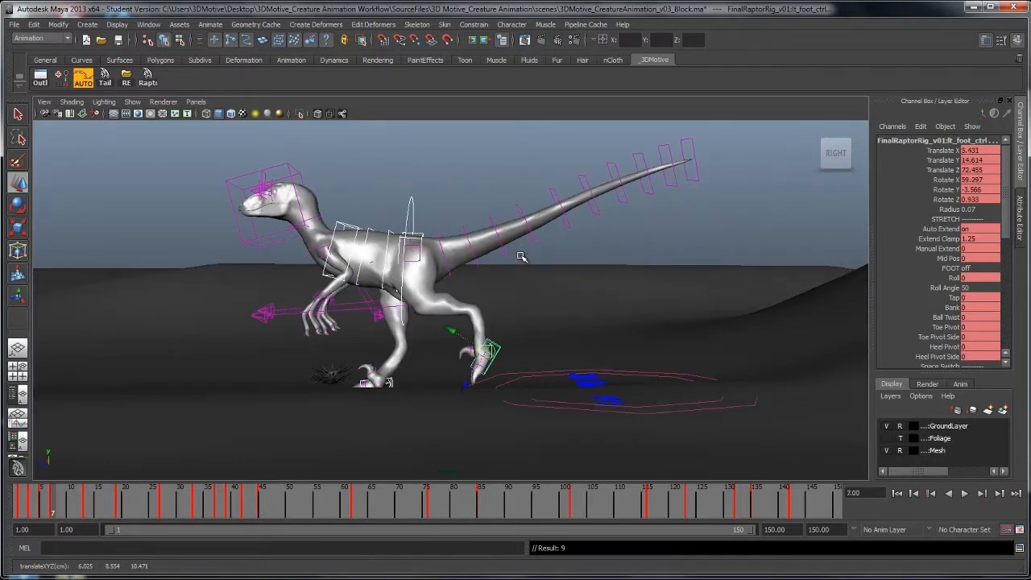
# At frame 7, lower the root control to about 2.3 in Y and compare the surrounding key poses
pyautogui.click(411, 203)
pyautogui.press('.')
pyautogui.press('.')
pyautogui.press('.')
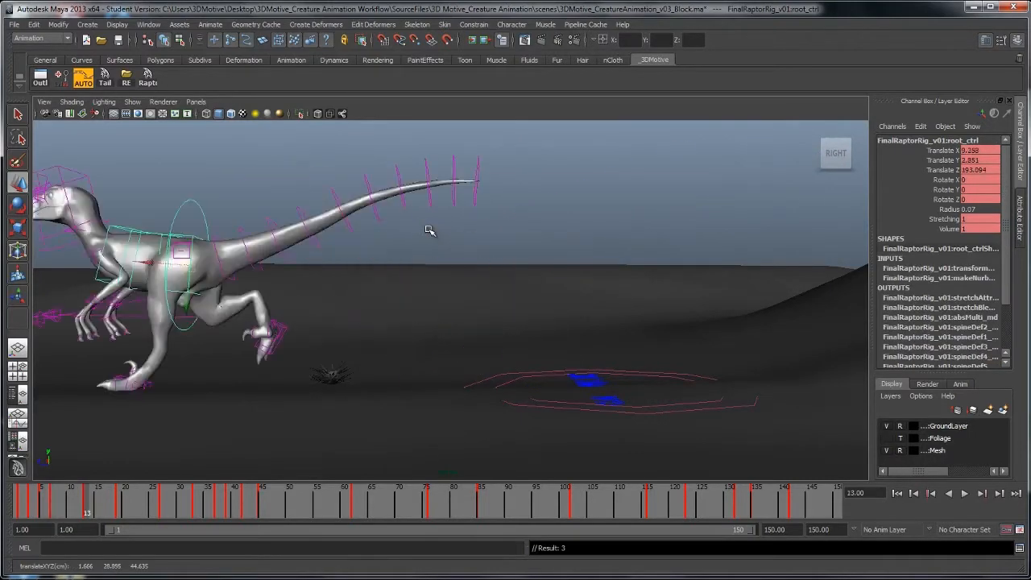
pyautogui.press(',')
pyautogui.press(',')
pyautogui.press(',')
pyautogui.press(',')
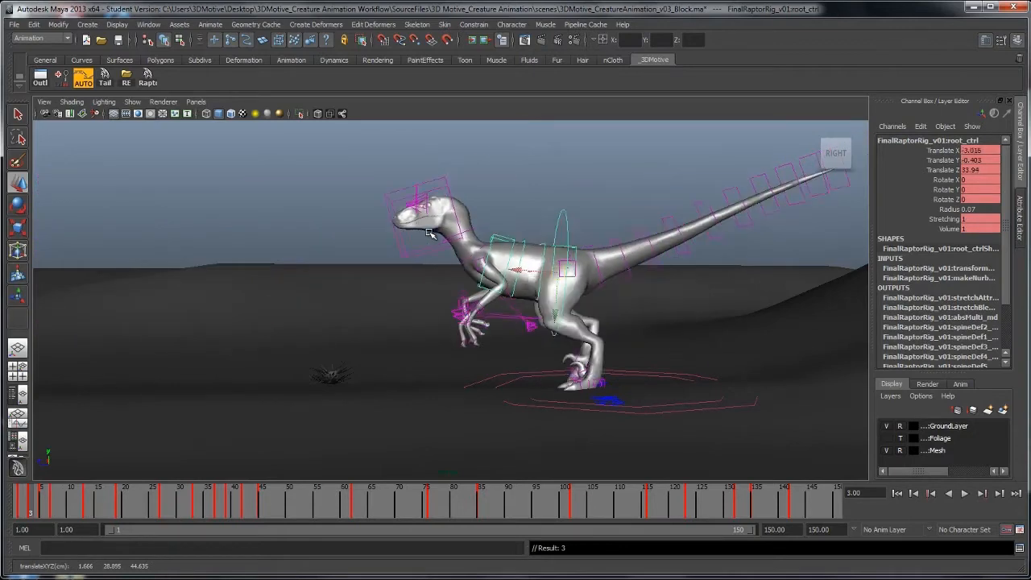
pyautogui.press('.')
pyautogui.press('.')
# Play the blocked run through the main camera from frame 1 to review it, and rewind to the start
pyautogui.keyDown('alt'); pyautogui.moveTo(473, 307); pyautogui.dragTo(573, 306); pyautogui.keyUp('alt')
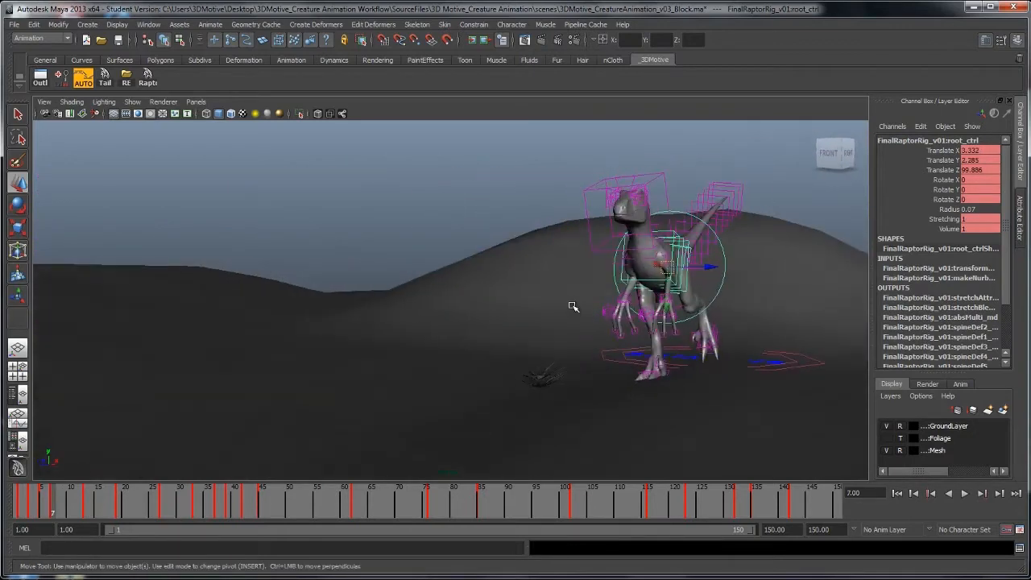
pyautogui.press('space')
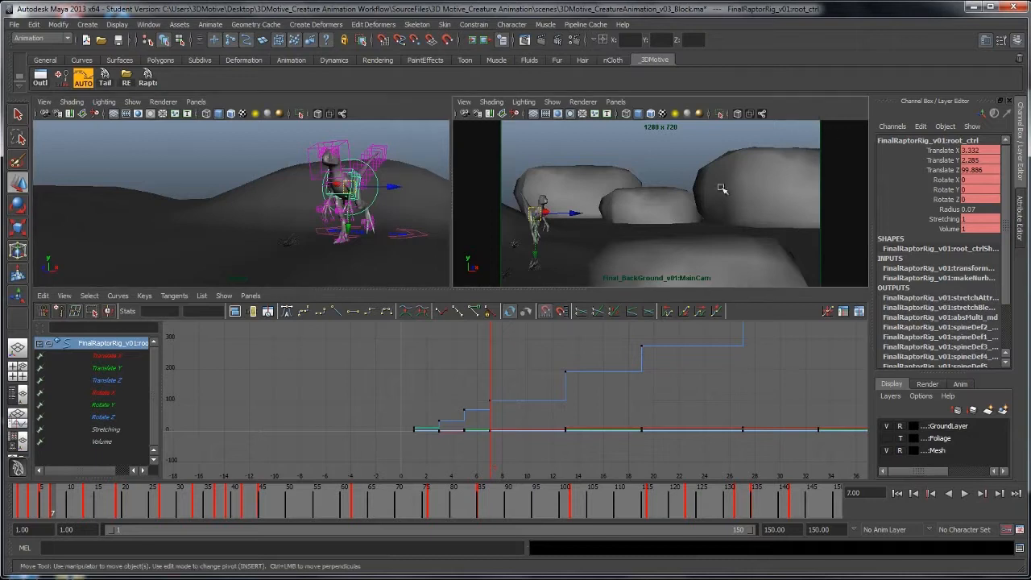
pyautogui.click(682, 216)
pyautogui.click(966, 493)
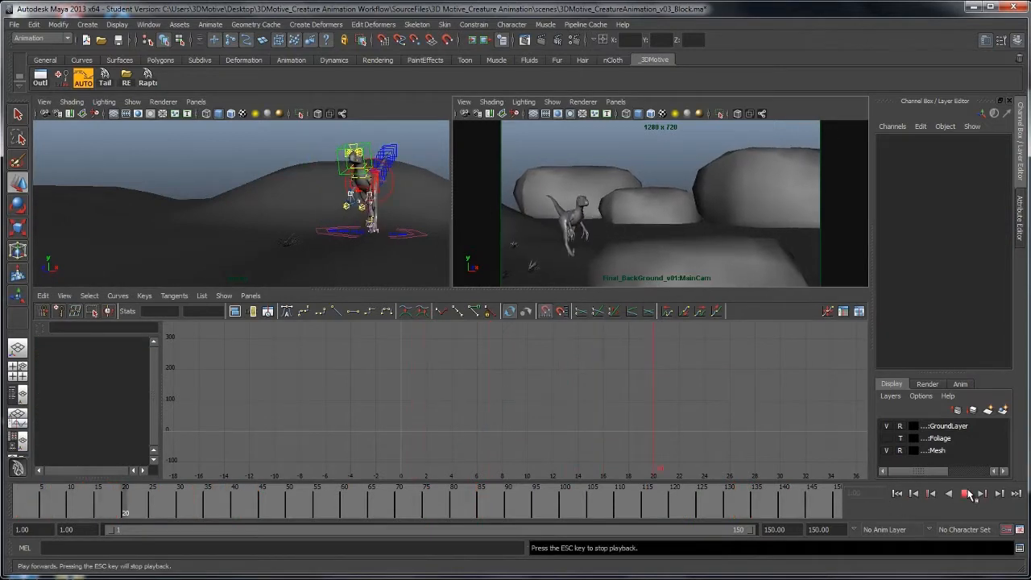
pyautogui.click(969, 495)
pyautogui.click(898, 494)
pyautogui.click(965, 493)
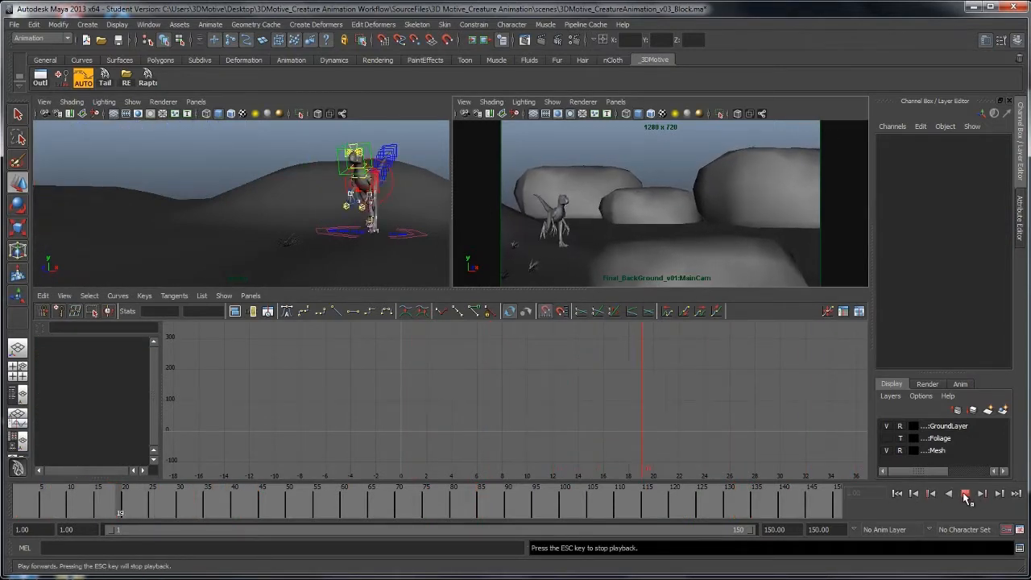
pyautogui.click(898, 494)
# Select all of the raptor's rig controls again and go to frame 7 in an enlarged side view
pyautogui.press('space')
pyautogui.keyDown('alt'); pyautogui.moveTo(399, 220); pyautogui.dragTo(352, 223); pyautogui.keyUp('alt')
pyautogui.keyDown('alt'); pyautogui.moveTo(352, 223); pyautogui.dragTo(177, 226, button='middle'); pyautogui.keyUp('alt')
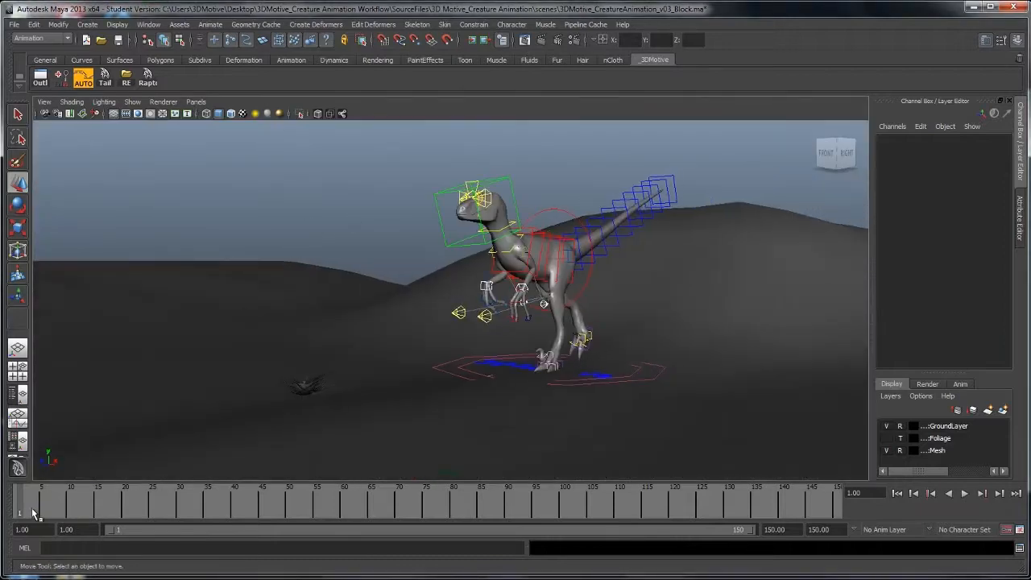
pyautogui.click(149, 82)
pyautogui.hotkey('alt', 'v')
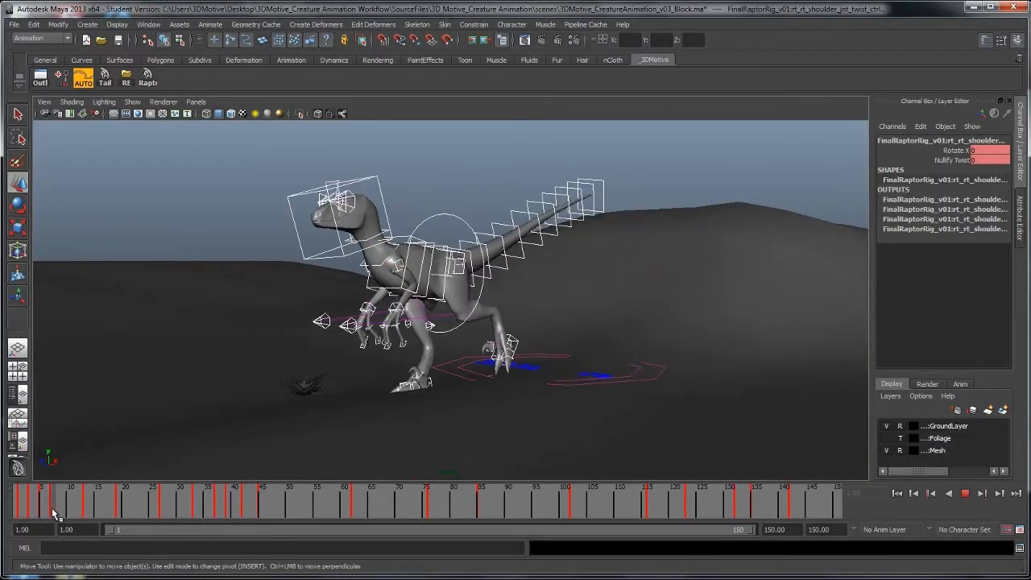
pyautogui.click(74, 513)
pyautogui.keyDown('alt'); pyautogui.moveTo(346, 278); pyautogui.dragTo(491, 281); pyautogui.keyUp('alt')
pyautogui.keyDown('alt'); pyautogui.moveTo(491, 282); pyautogui.dragTo(557, 281, button='middle'); pyautogui.keyUp('alt')
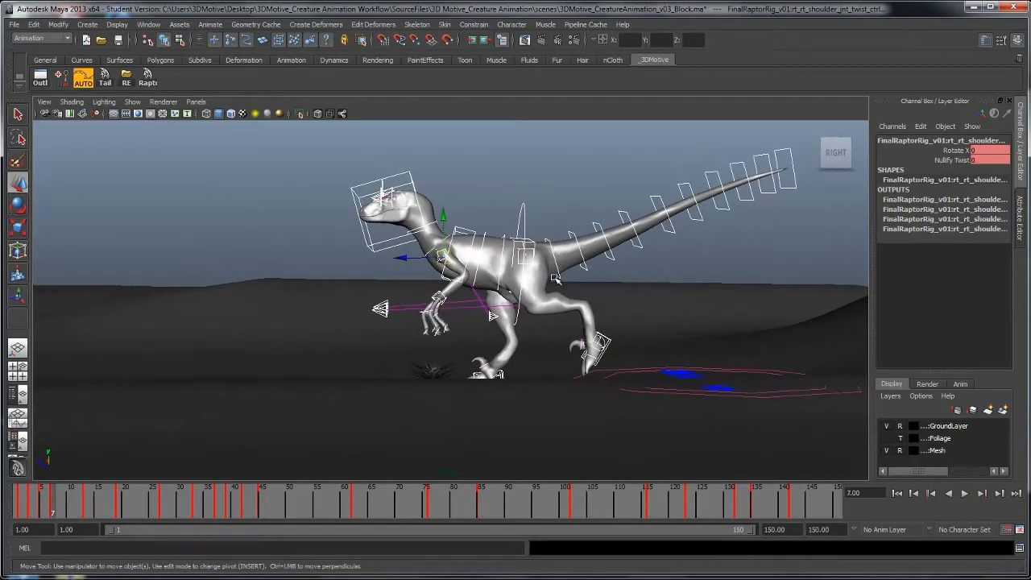
# Go to frame 9 and move the right foot control forward to about 127.2 in Z
pyautogui.hotkey('alt', 'v')
pyautogui.click(65, 509)
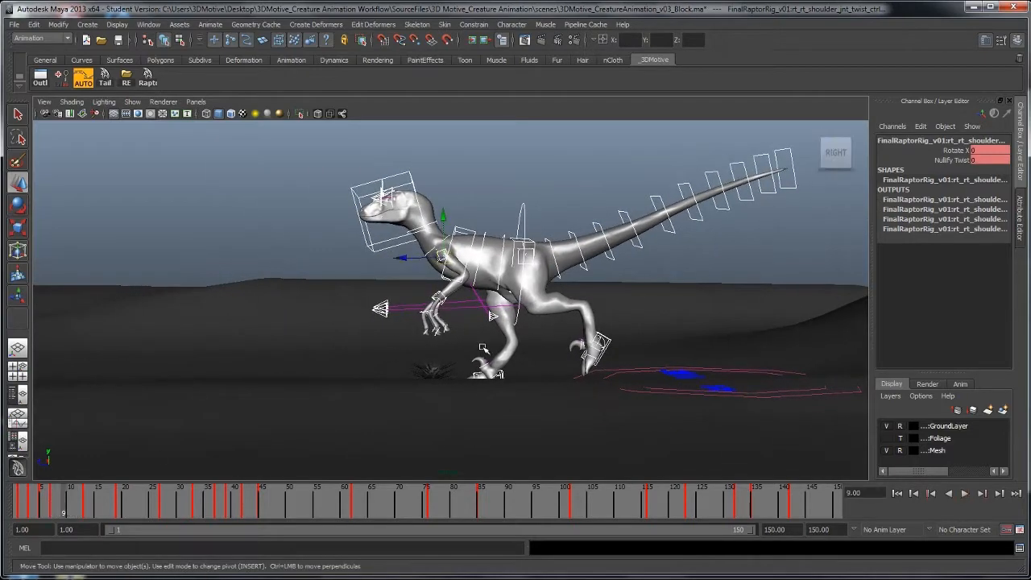
pyautogui.click(88, 498)
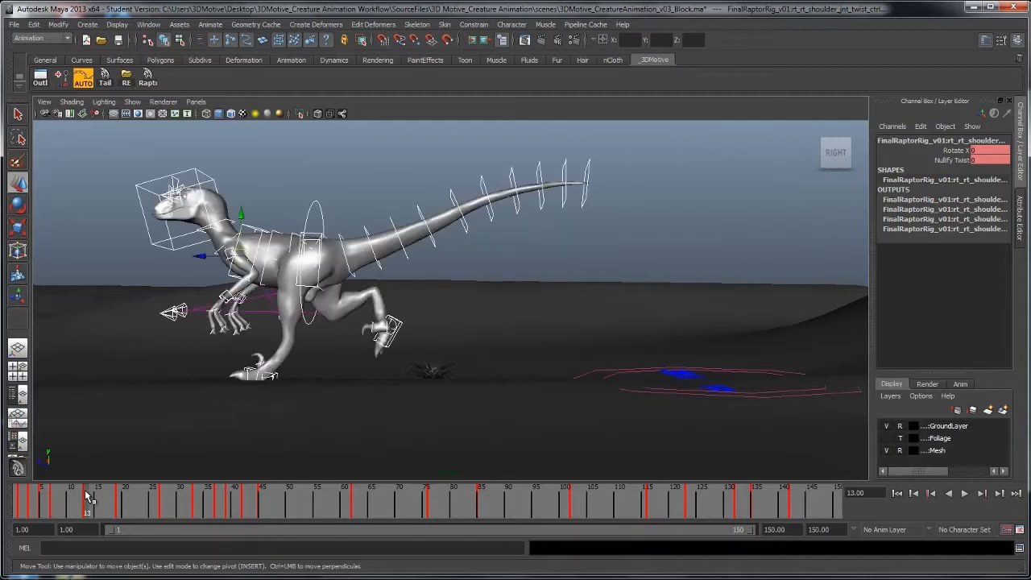
pyautogui.keyDown('alt'); pyautogui.moveTo(388, 284); pyautogui.dragTo(431, 286, button='middle'); pyautogui.keyUp('alt')
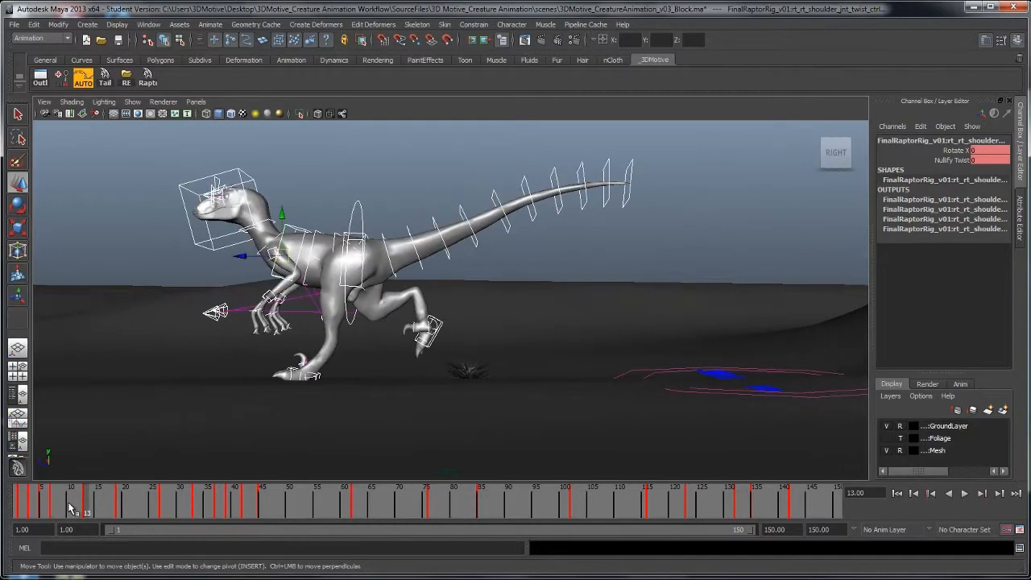
pyautogui.click(62, 509)
pyautogui.keyDown('alt'); pyautogui.moveTo(345, 330); pyautogui.dragTo(412, 343, button='right'); pyautogui.keyUp('alt')
pyautogui.keyDown('alt'); pyautogui.moveTo(411, 343); pyautogui.dragTo(364, 342, button='middle'); pyautogui.keyUp('alt')
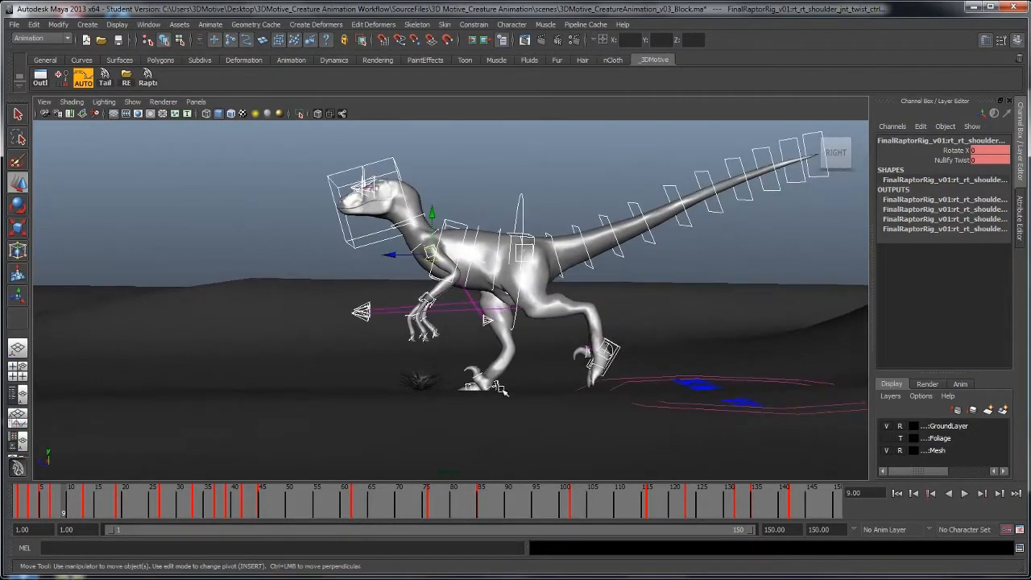
pyautogui.click(502, 388)
pyautogui.click(499, 385)
pyautogui.keyDown('alt'); pyautogui.moveTo(572, 337); pyautogui.dragTo(596, 329); pyautogui.keyUp('alt')
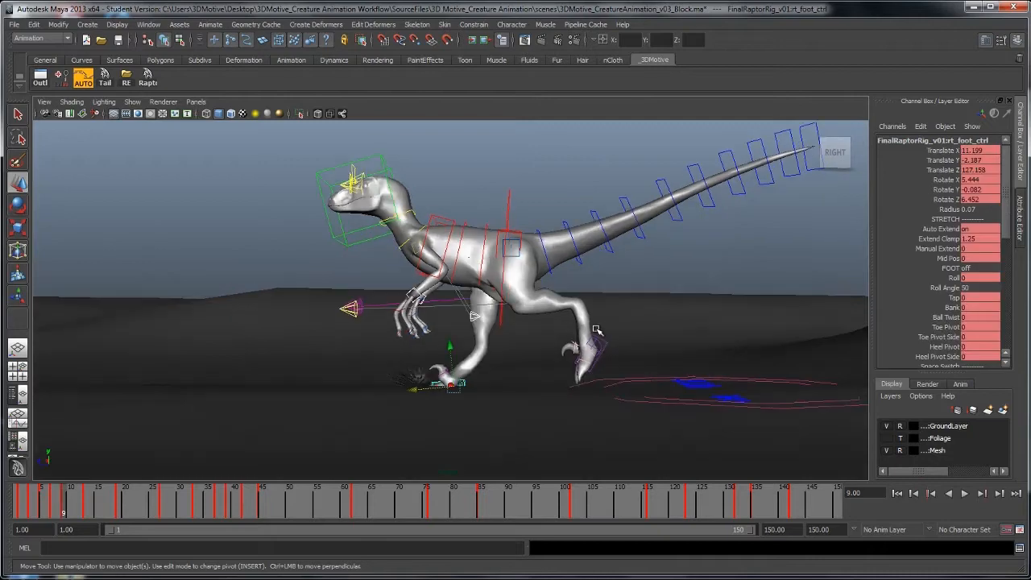
# Move the root and left foot controls forward at frame 9 so the body passes over the planted right foot
pyautogui.click(507, 211)
pyautogui.keyDown('shift'); pyautogui.click(604, 345); pyautogui.keyUp('shift')
pyautogui.moveTo(633, 332); pyautogui.dragTo(484, 331, button='middle')
# Rotate the left foot to about 11.7 in X and lower it to about 15.6 in Y at frame 9
pyautogui.click(532, 339)
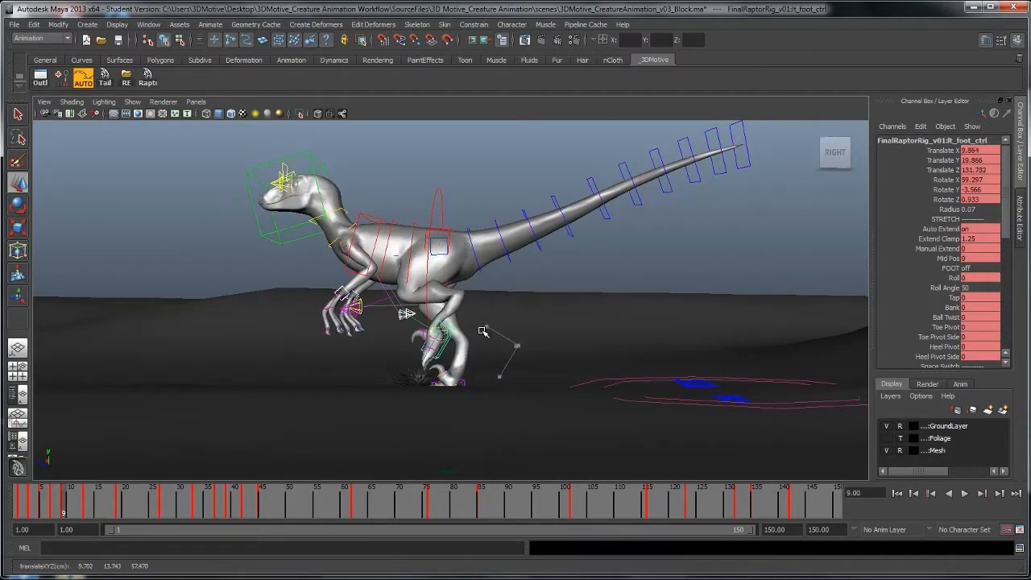
pyautogui.press('e')
pyautogui.moveTo(501, 322); pyautogui.dragTo(514, 380)
pyautogui.press('w')
pyautogui.moveTo(513, 363); pyautogui.dragTo(513, 373, button='middle')
pyautogui.press(',')
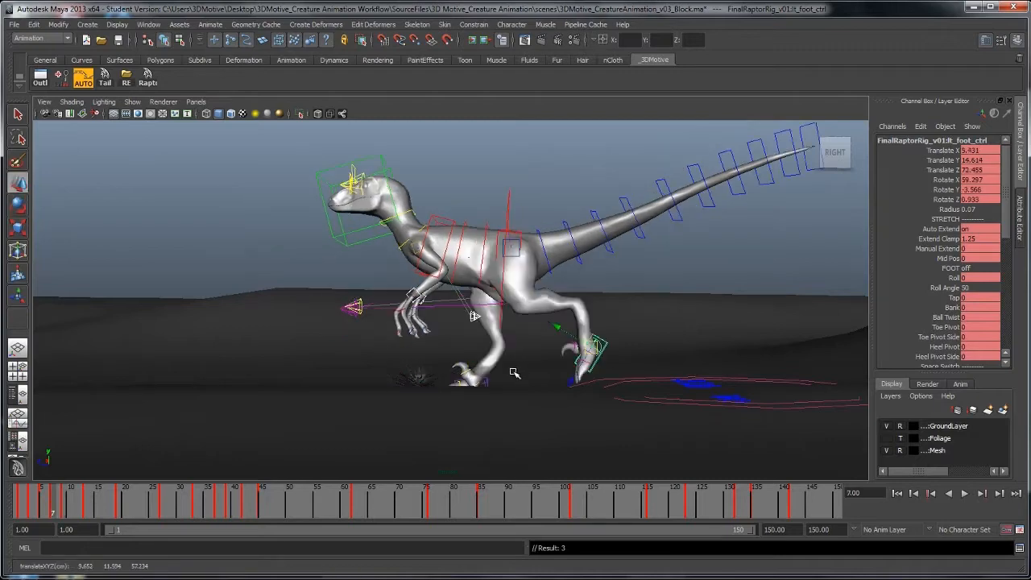
pyautogui.press('.')
pyautogui.press('.')
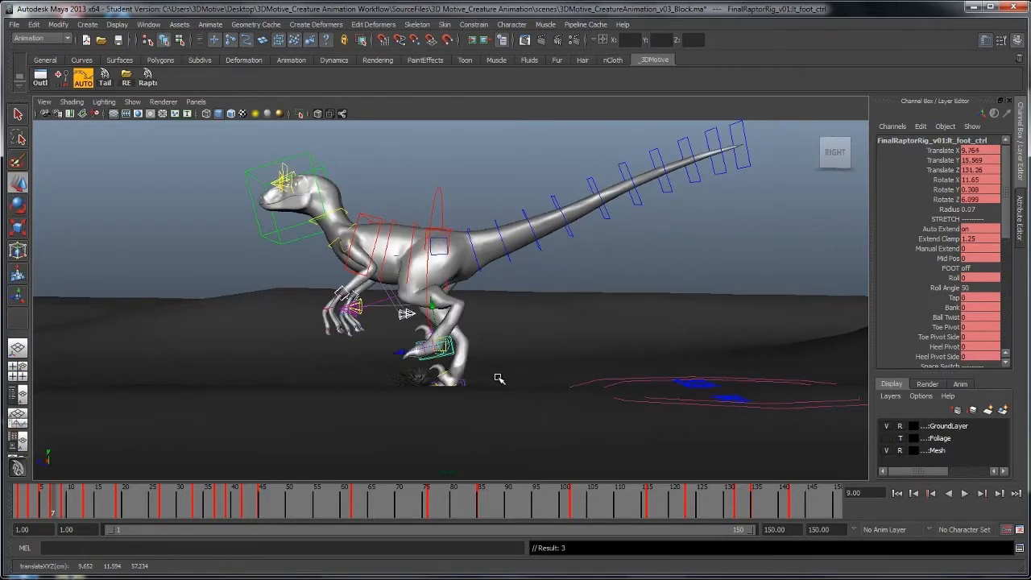
# Compare the right foot's position across the key poses at frames 7, 9 and 13
pyautogui.press(',')
pyautogui.click(485, 380)
pyautogui.press(',')
pyautogui.press('.')
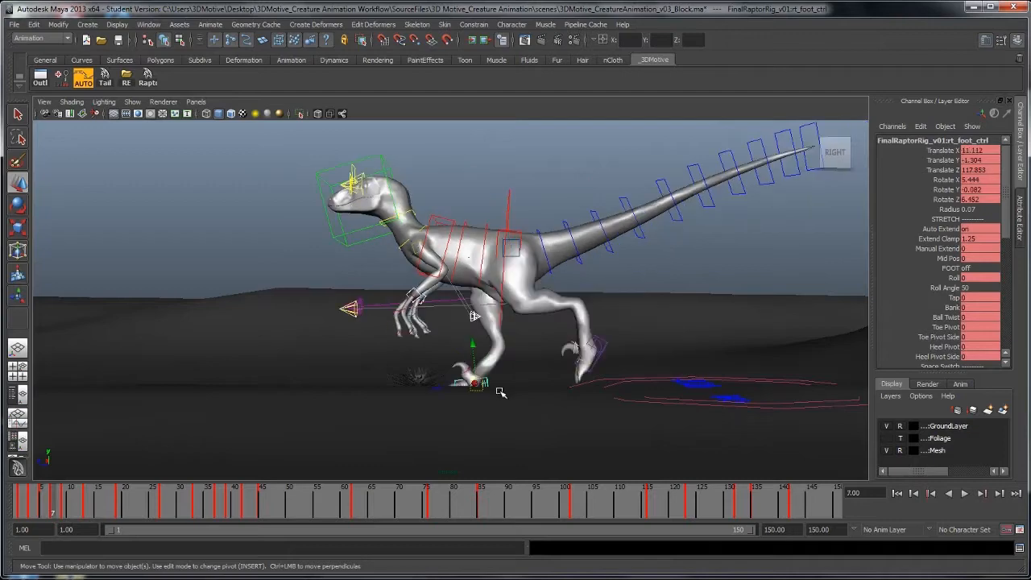
pyautogui.press('.')
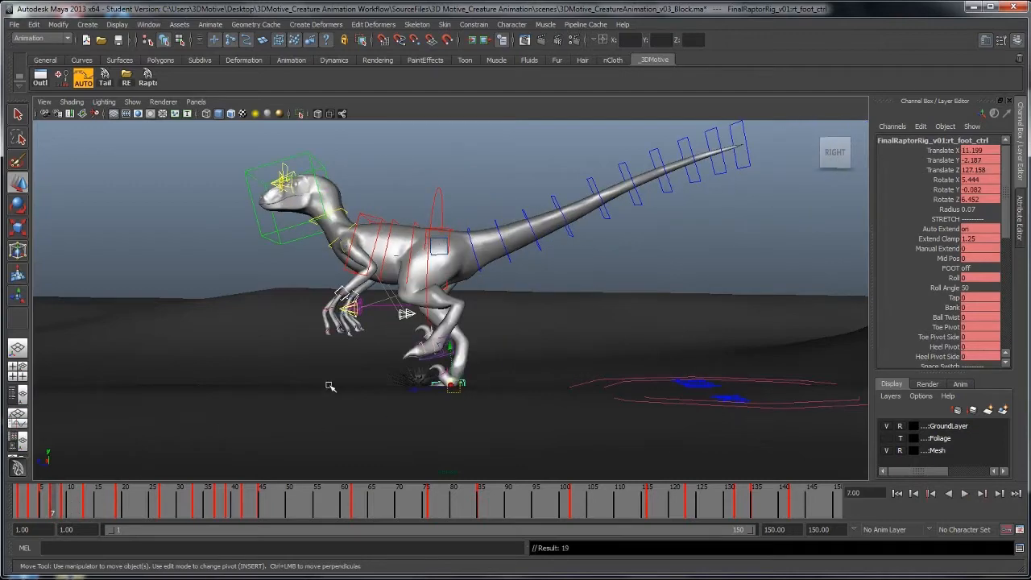
pyautogui.press(',')
pyautogui.press('.')
pyautogui.press('.')
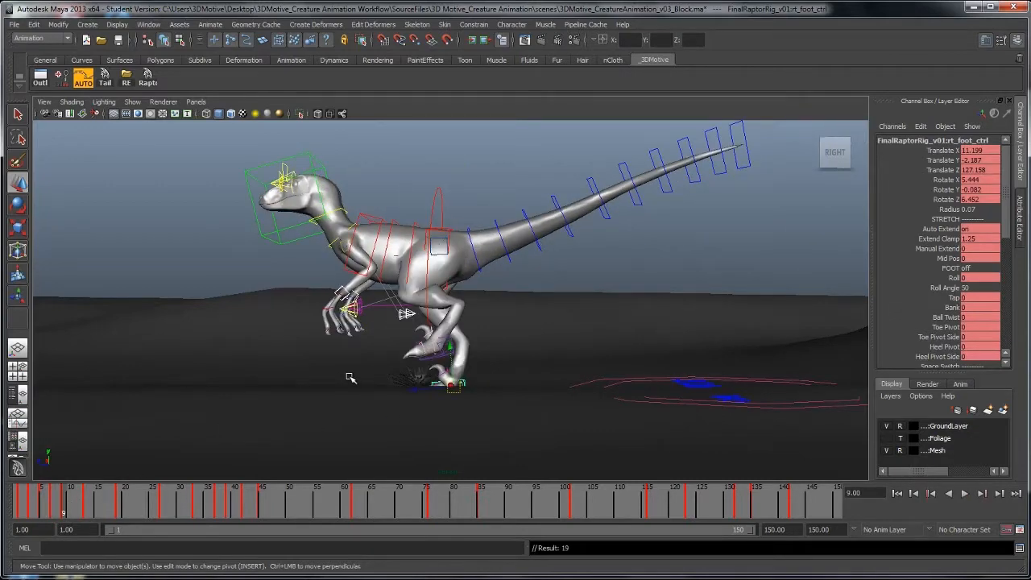
pyautogui.press('.')
pyautogui.press(',')
pyautogui.press('.')
pyautogui.press('.')
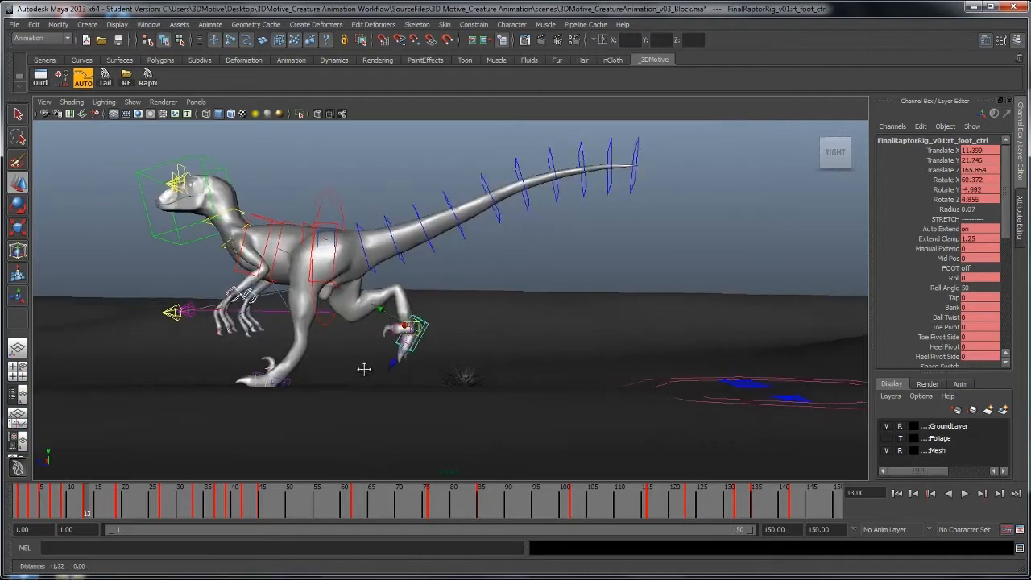
# At frame 13, move the right foot back and down to about 11.6 in Y and 154.7 in Z
pyautogui.keyDown('alt'); pyautogui.moveTo(364, 368); pyautogui.dragTo(373, 372, button='middle'); pyautogui.keyUp('alt')
pyautogui.moveTo(453, 331); pyautogui.dragTo(480, 352)
pyautogui.press(',')
pyautogui.press('.')
pyautogui.press('.')
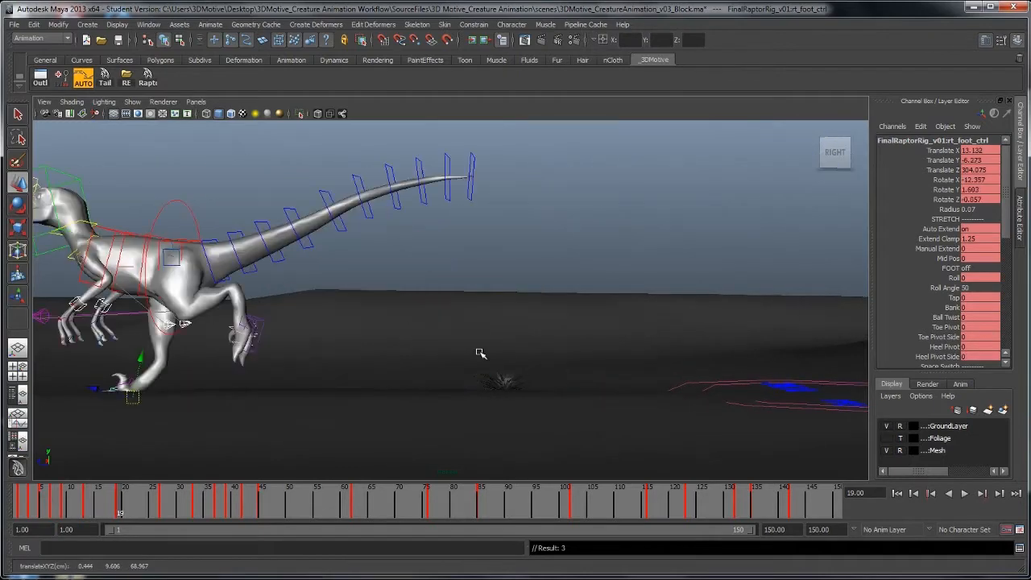
pyautogui.press(',')
pyautogui.press(',')
pyautogui.press('.')
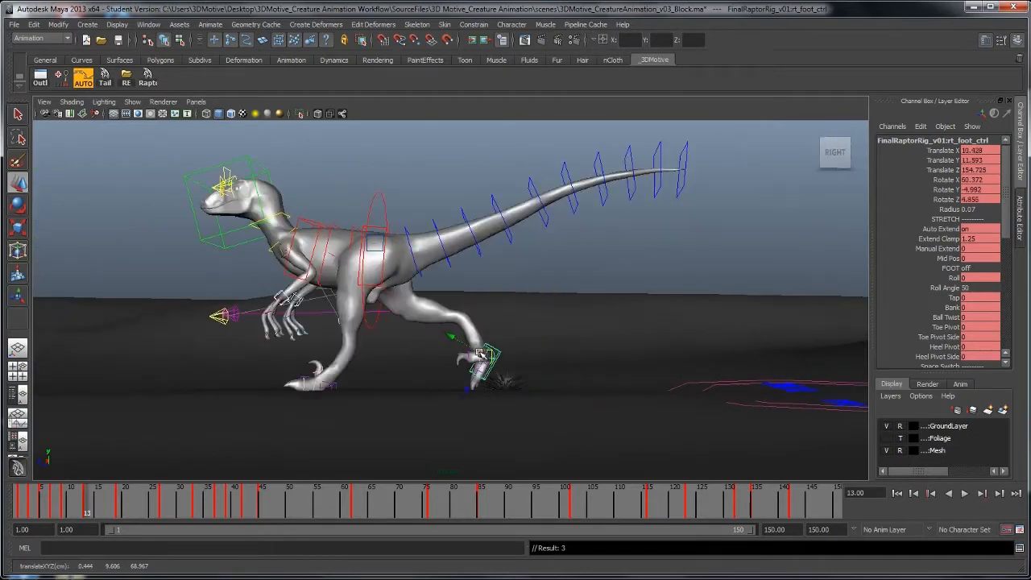
# At frame 11, select all of the raptor's rig controls and select their curve keys around frames 9 to 13 in the Graph Editor
pyautogui.click(75, 501)
pyautogui.click(148, 78)
pyautogui.press('space')
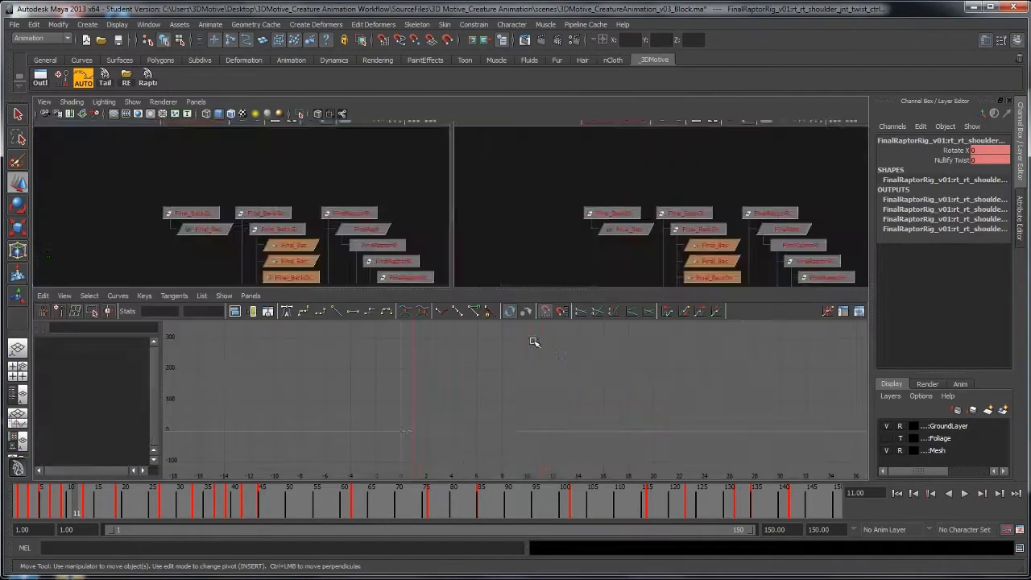
pyautogui.press('a')
pyautogui.keyDown('alt'); pyautogui.moveTo(374, 374); pyautogui.dragTo(582, 385, button='middle'); pyautogui.keyUp('alt')
pyautogui.scroll(5, 561, 398)
pyautogui.keyDown('alt'); pyautogui.moveTo(399, 410); pyautogui.dragTo(486, 374, button='middle'); pyautogui.keyUp('alt')
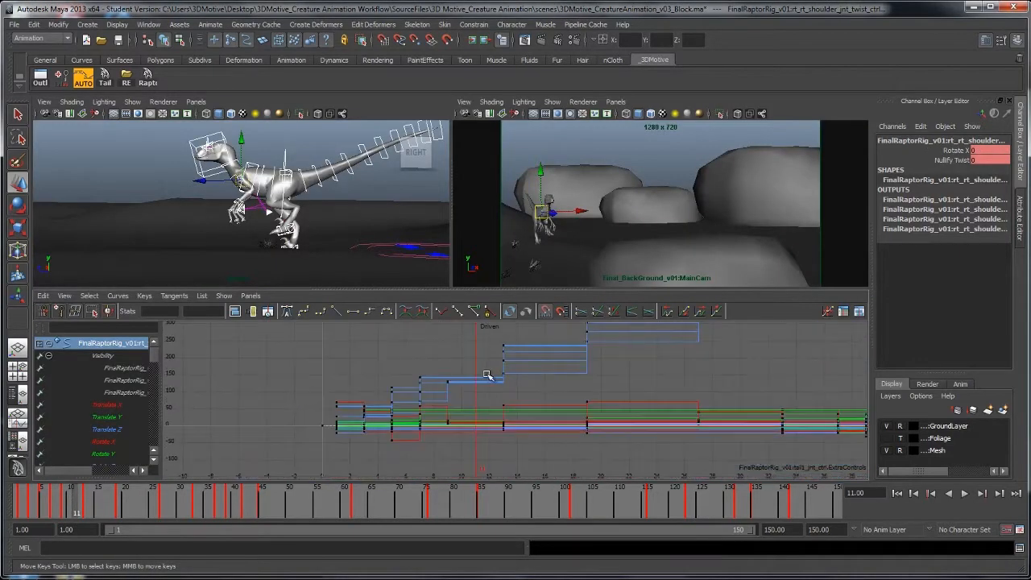
pyautogui.moveTo(442, 454); pyautogui.dragTo(443, 454)
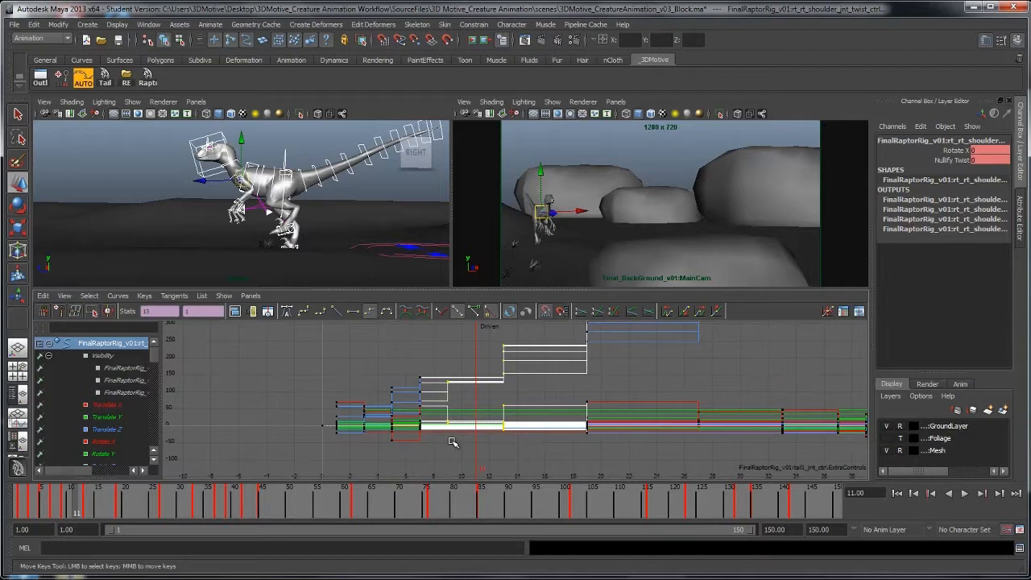
# Key all the selected rig controls at frame 9, compare the neighbouring poses, and return to frame 11
pyautogui.press(',')
pyautogui.press('s')
pyautogui.press('.')
pyautogui.press(',')
pyautogui.press(',')
pyautogui.press('.')
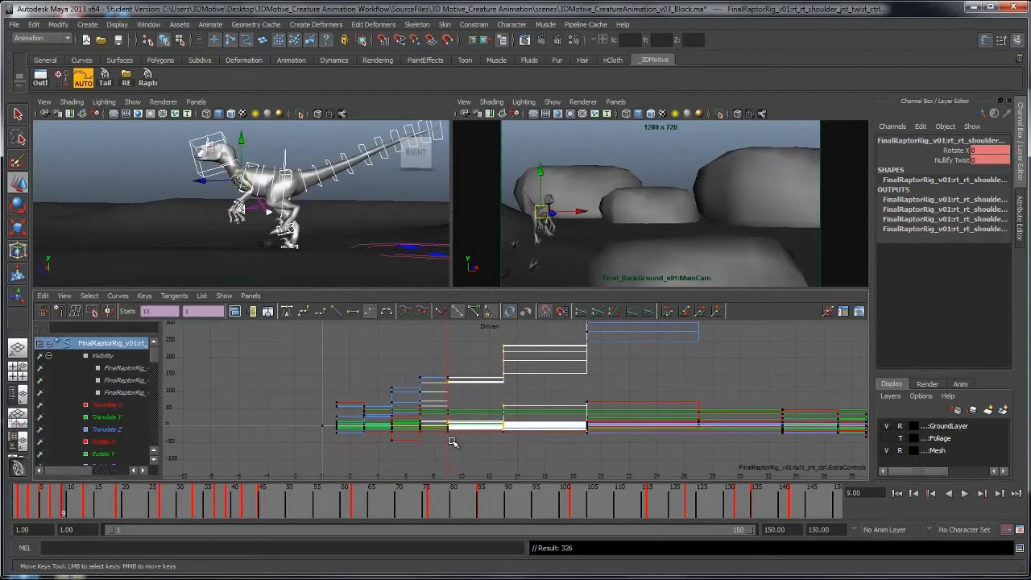
pyautogui.press('.')
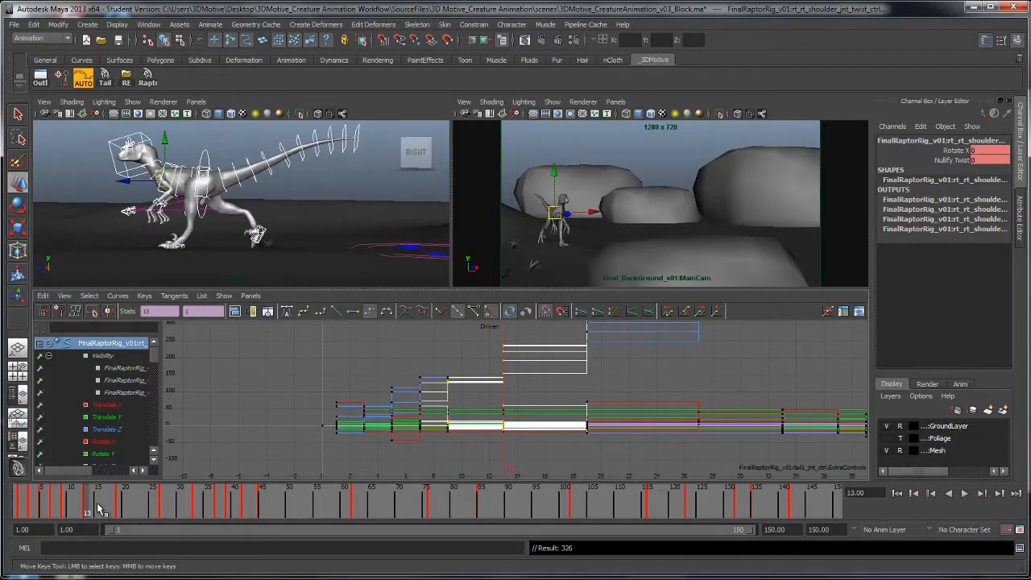
pyautogui.hotkey('alt', 'v')
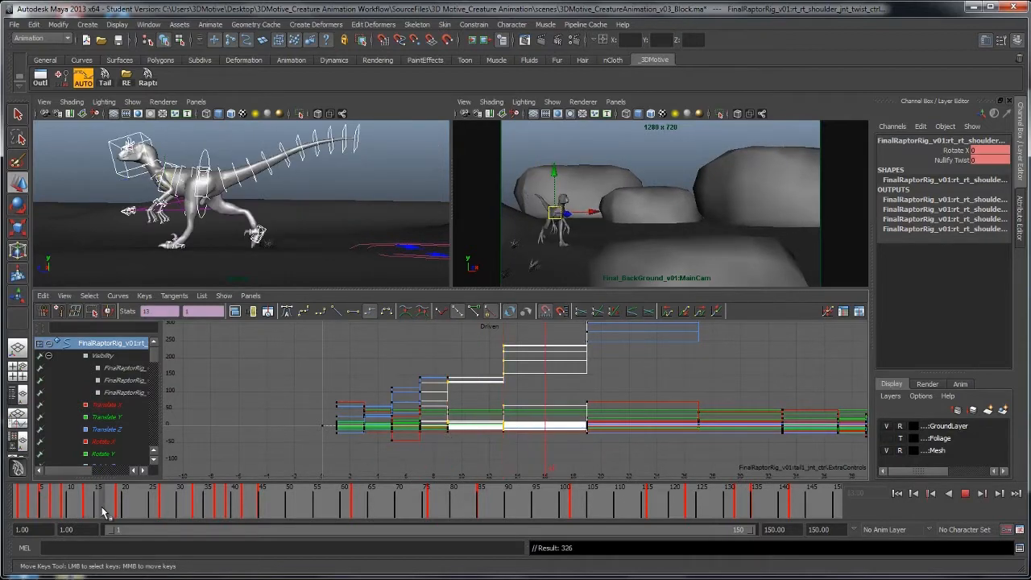
pyautogui.moveTo(103, 512); pyautogui.dragTo(76, 512)
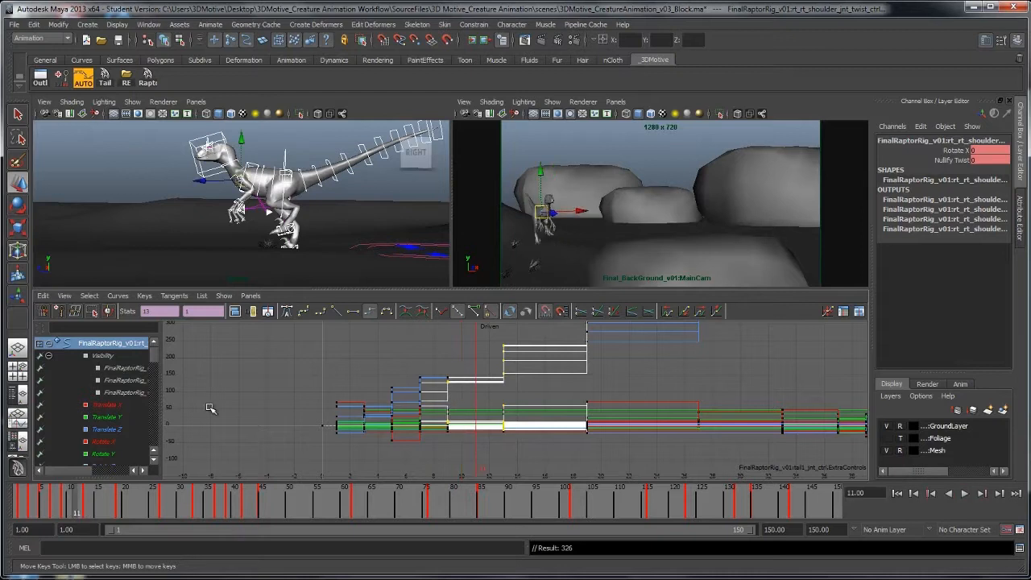
# Switch the curves to linear tangents, key the in-between pose at frame 11, and restore stepped tangents
pyautogui.click(338, 315)
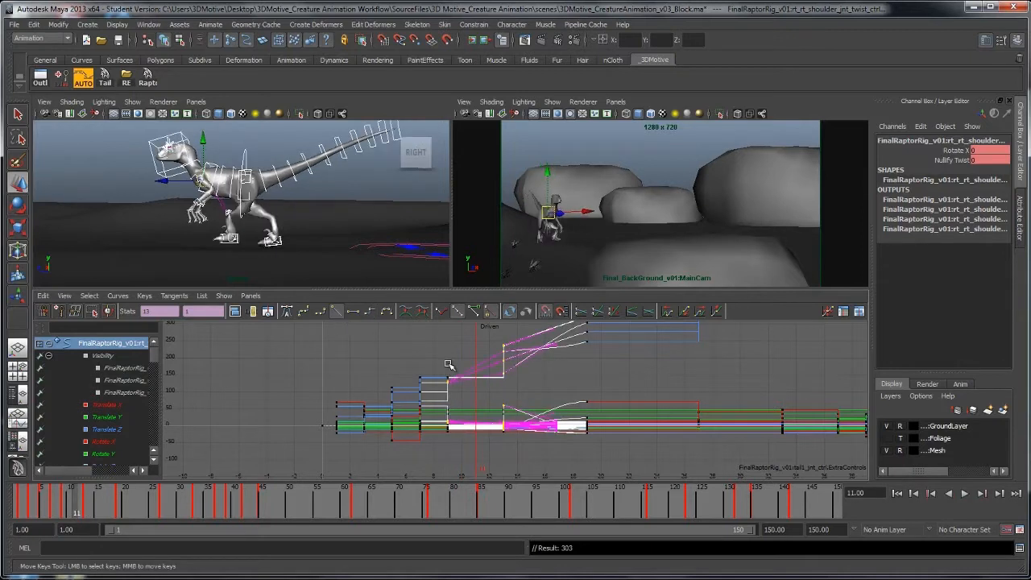
pyautogui.click(379, 357)
pyautogui.click(337, 315)
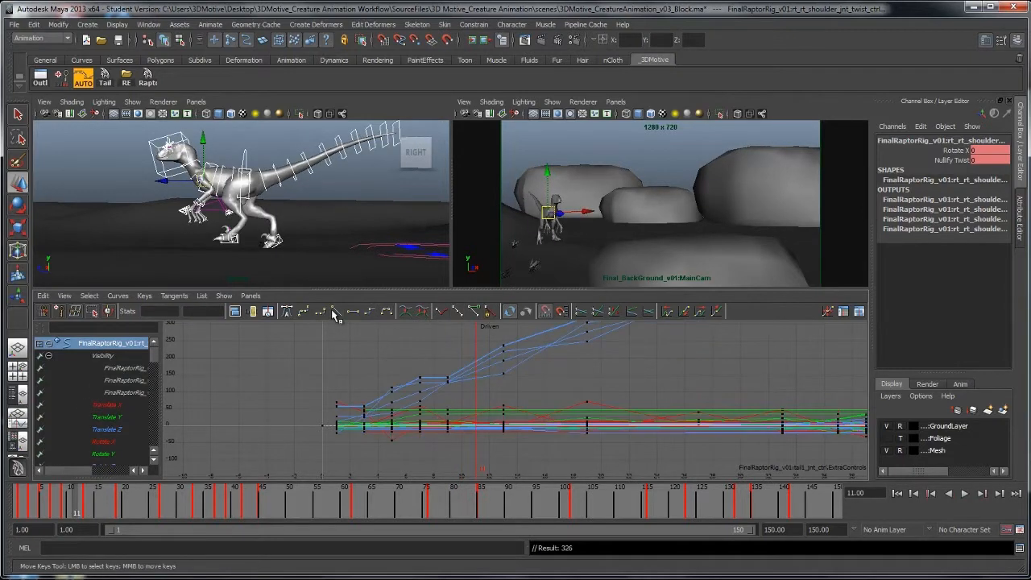
pyautogui.click(370, 311)
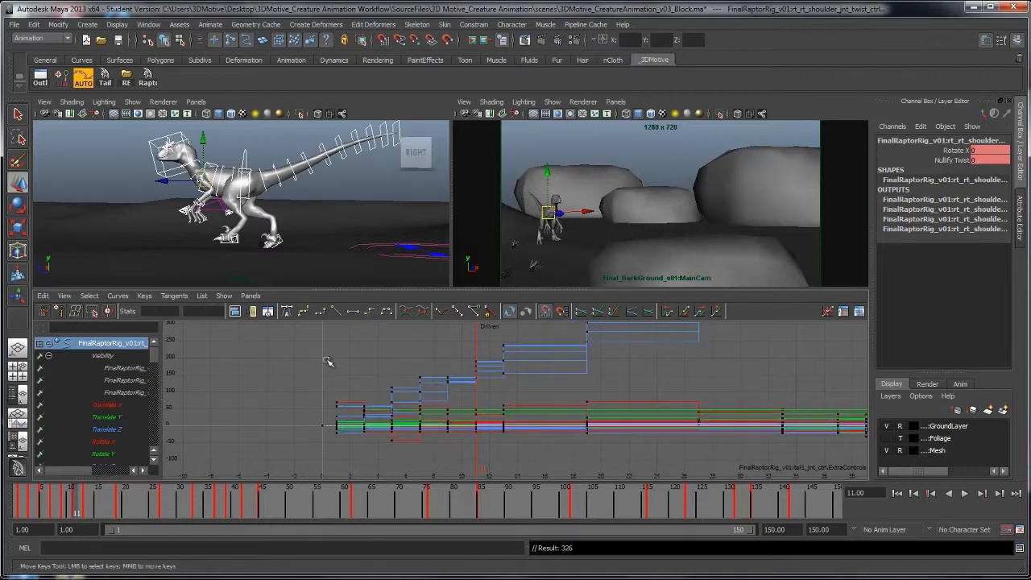
pyautogui.press('space')
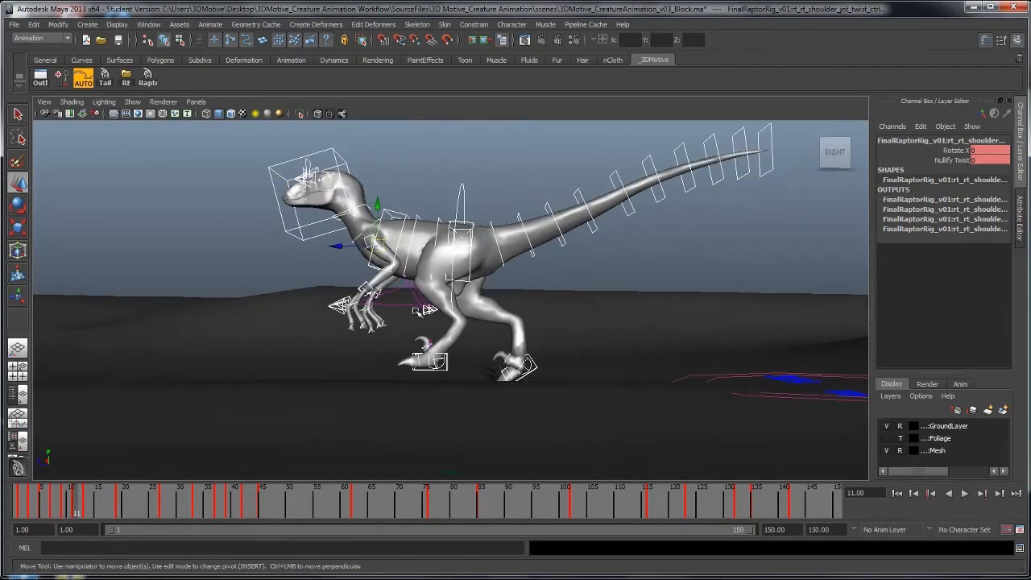
# At frame 11, reach the left foot forward to about 200 in Z and 4.7 in Y, rotated about -29.1 in X
pyautogui.click(431, 360)
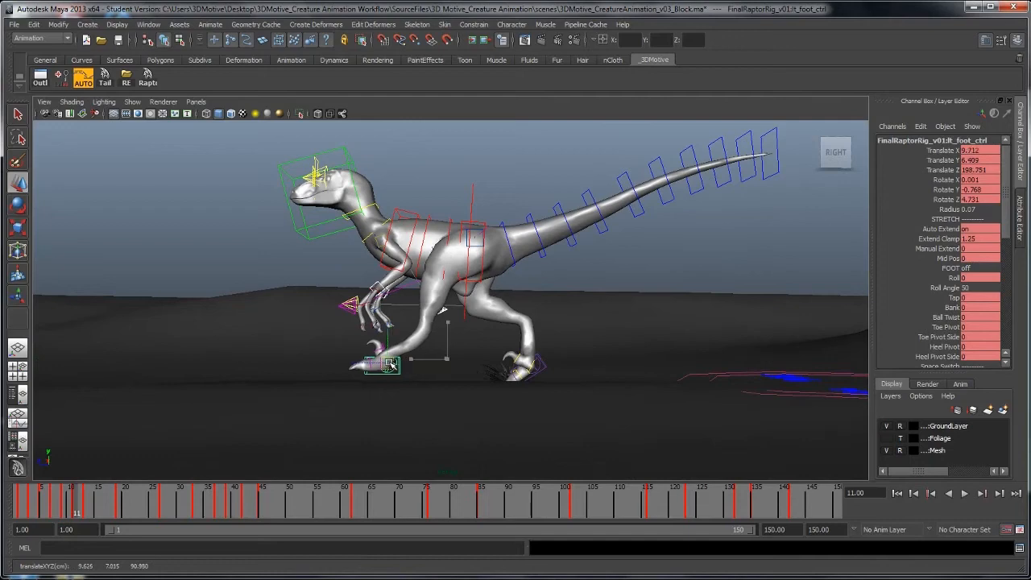
pyautogui.press('e')
pyautogui.press('w')
pyautogui.moveTo(465, 355); pyautogui.dragTo(462, 354, button='middle')
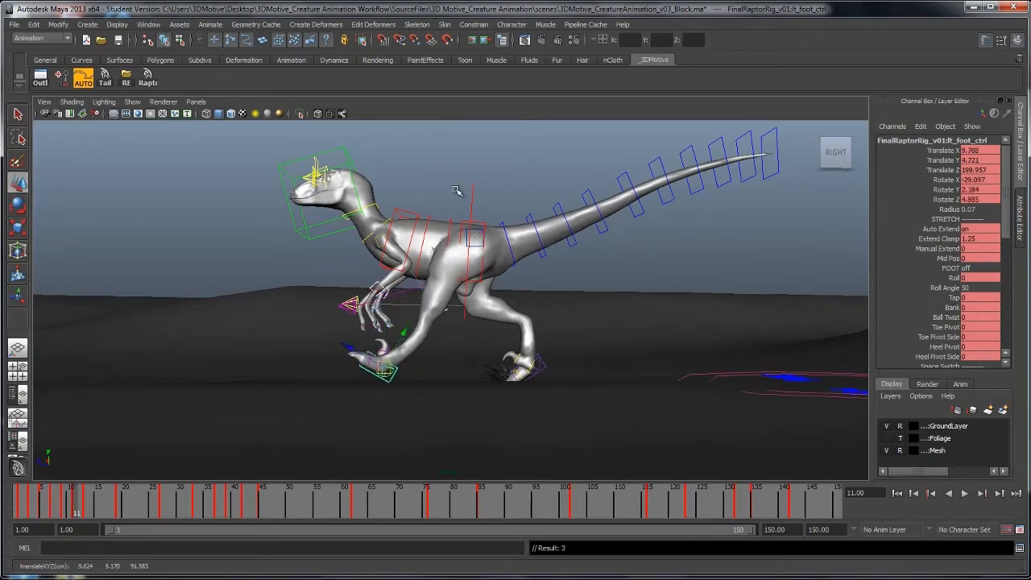
# Raise the root and both feet slightly at frame 11, with the right foot at about 6.7 in Y
pyautogui.click(538, 362)
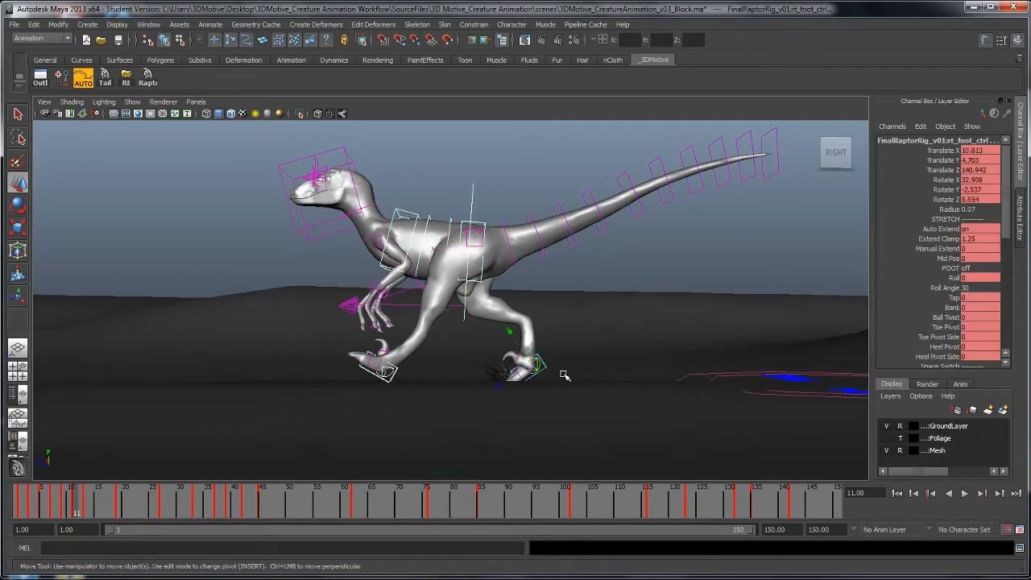
pyautogui.moveTo(565, 377); pyautogui.dragTo(565, 362, button='middle')
pyautogui.press(',')
pyautogui.press('.')
pyautogui.press('.')
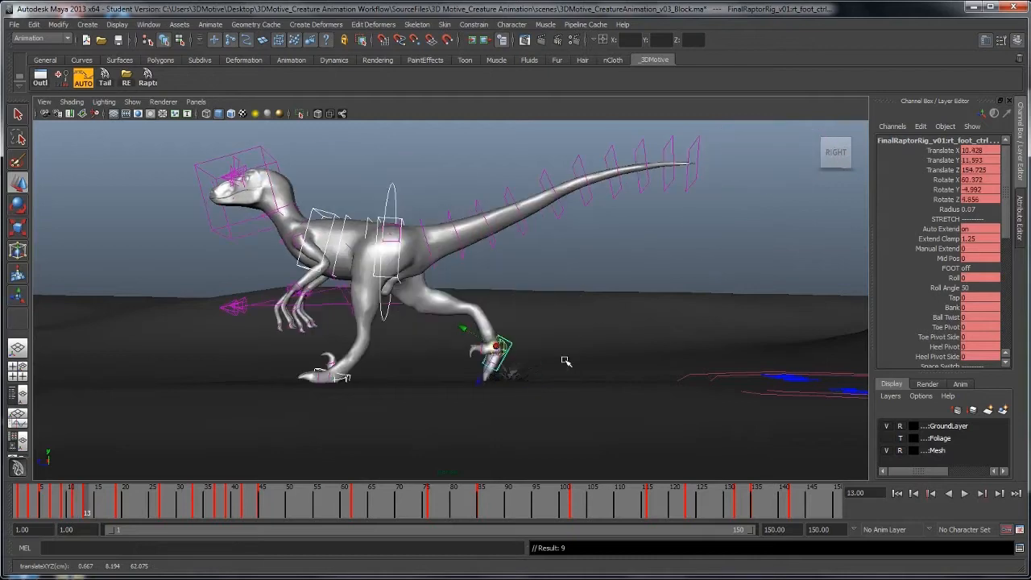
# Move the root and both feet forward at frame 13 and compare the pose with the surrounding keys
pyautogui.moveTo(509, 345)
pyautogui.mouseDown(button='middle')
pyautogui.moveTo(524, 362)
pyautogui.moveTo(501, 362)
pyautogui.mouseUp(button='middle')
pyautogui.press('.')
pyautogui.press('.')
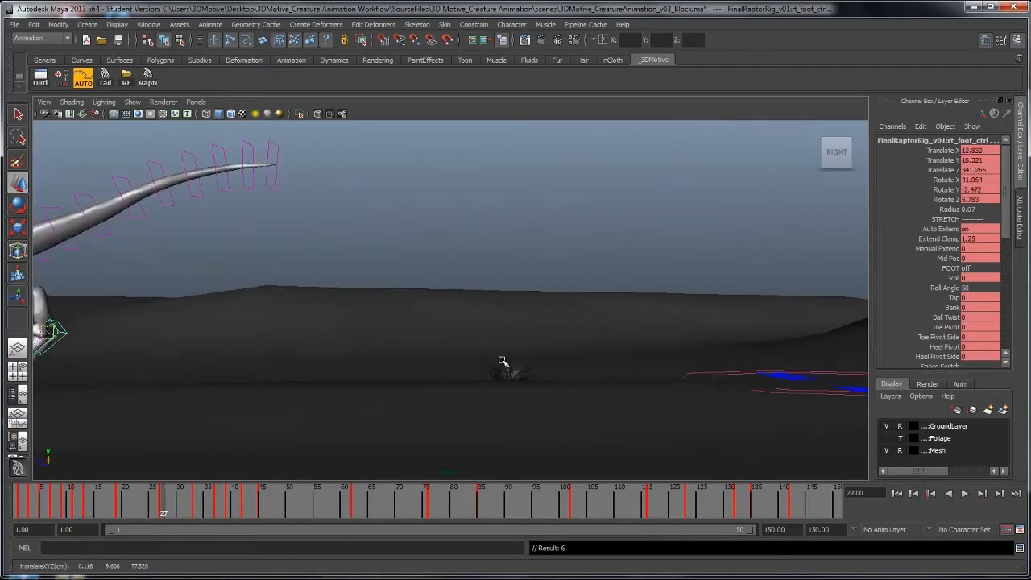
pyautogui.press(',')
pyautogui.press(',')
pyautogui.press(',')
pyautogui.press(',')
pyautogui.press('.')
# At frame 11, stretch the right foot back to about 136.5 in Z and key its translation
pyautogui.moveTo(524, 363); pyautogui.dragTo(582, 368, button='middle')
pyautogui.click(538, 356)
pyautogui.hotkey('shift', 'w')
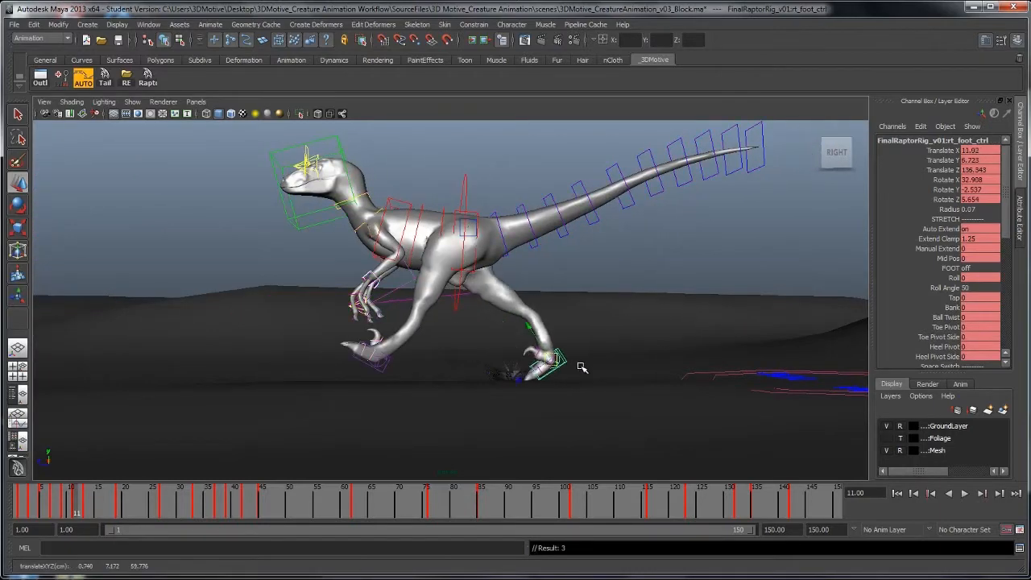
# Compare the airborne pose at frame 11 with the key poses from frame 7 to frame 19
pyautogui.press(',')
pyautogui.press('.')
pyautogui.press('.')
pyautogui.press(',')
pyautogui.press(',')
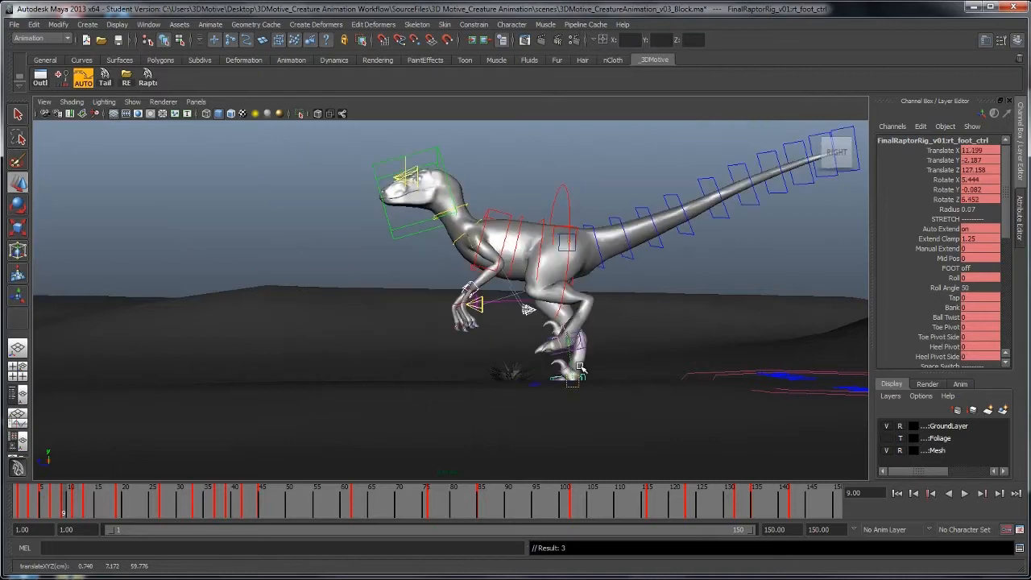
pyautogui.press(',')
pyautogui.press('.')
pyautogui.press('.')
pyautogui.press('.')
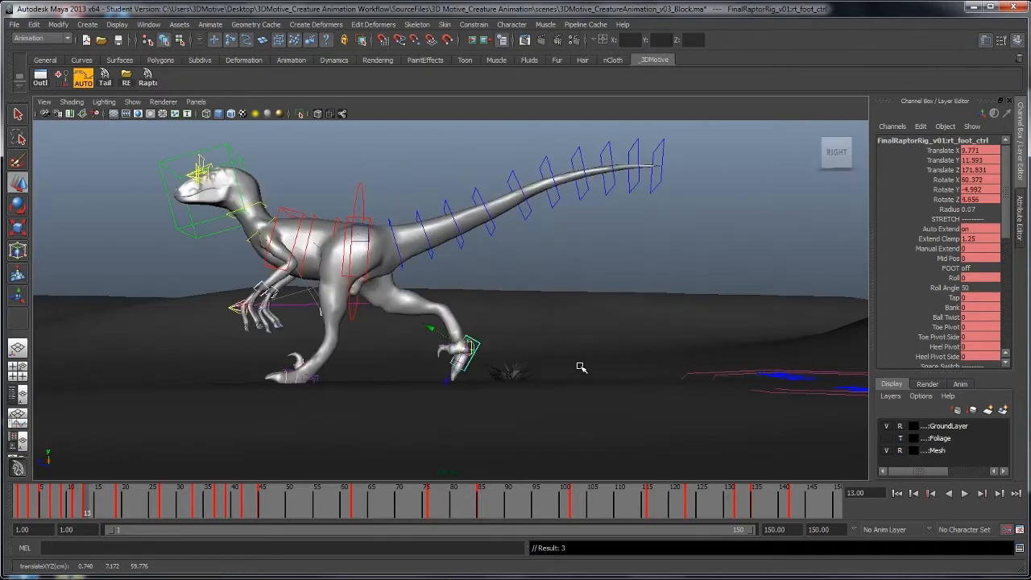
pyautogui.press(',')
pyautogui.press('.')
pyautogui.press('.')
pyautogui.press(',')
pyautogui.press(',')
# Move the right foot forward and up at frame 13, and compare the key poses back to frame 5
pyautogui.press('.')
pyautogui.moveTo(571, 365); pyautogui.dragTo(530, 344, button='middle')
pyautogui.press(',')
pyautogui.press('.')
pyautogui.press(',')
pyautogui.press(',')
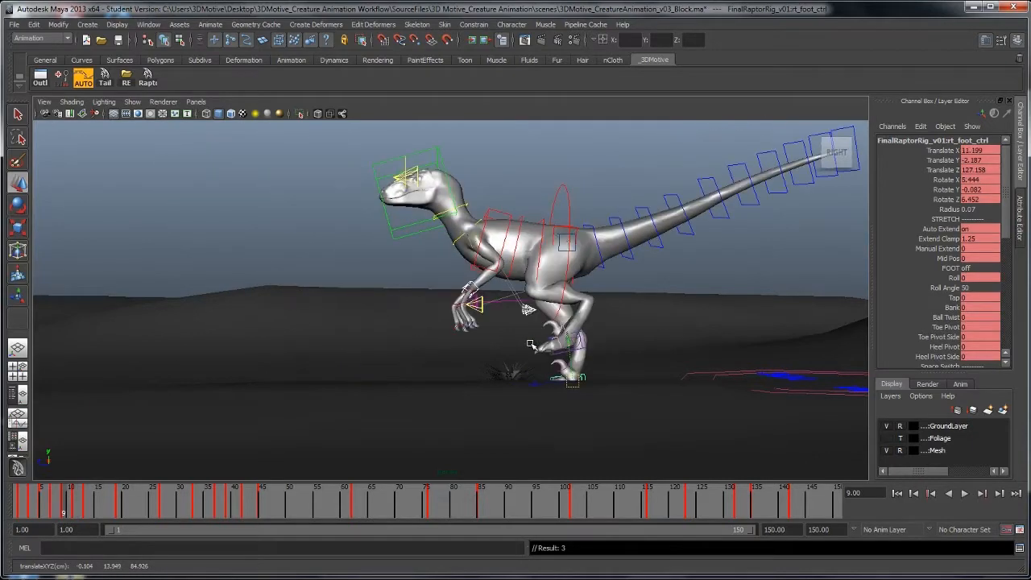
pyautogui.press('.')
pyautogui.press('.')
pyautogui.press(',')
pyautogui.press(',')
pyautogui.press(',')
pyautogui.press(',')
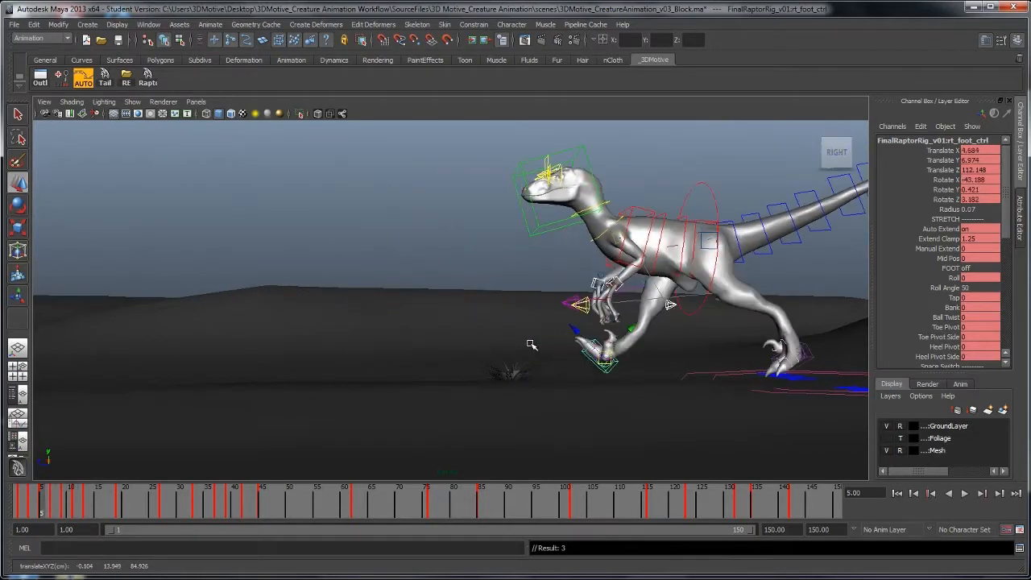
# Key the root control's translation at frame 5 and compare the raptor's key poses from frame 1 through frame 13
pyautogui.press(',')
pyautogui.press(',')
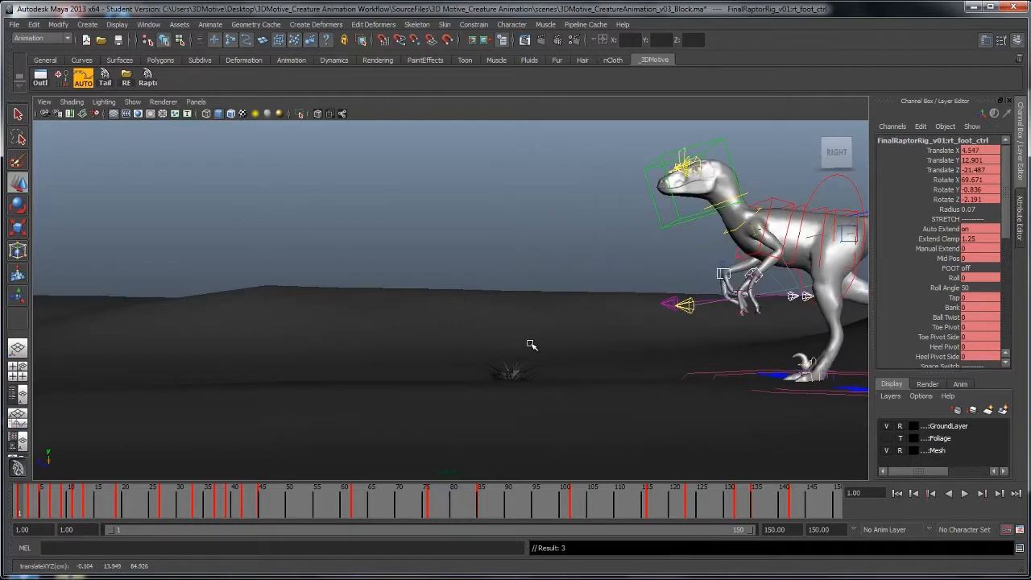
pyautogui.press('.')
pyautogui.press('.')
pyautogui.click(697, 248)
pyautogui.moveTo(698, 248); pyautogui.dragTo(697, 248)
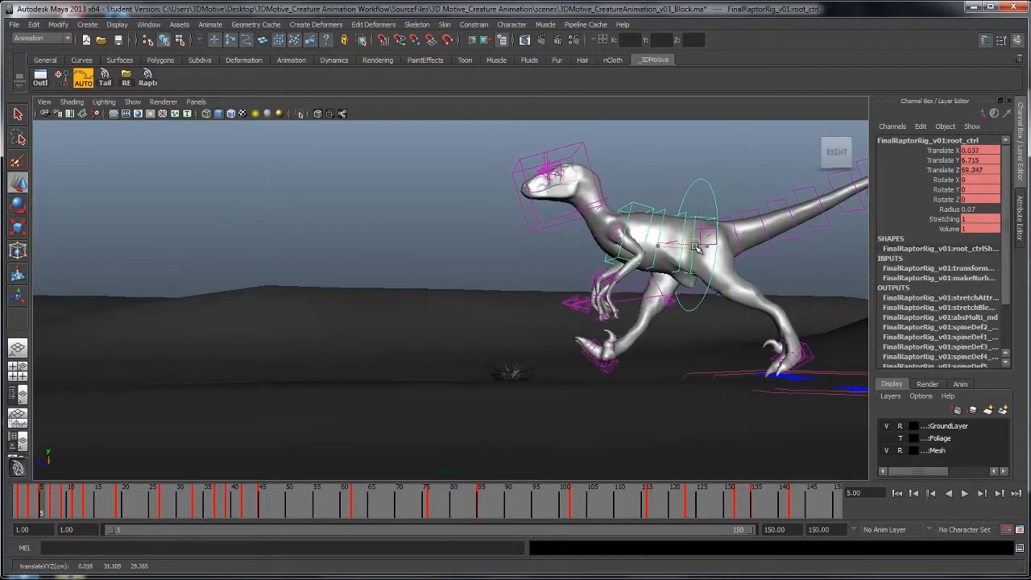
pyautogui.hotkey('shift', 'w')
pyautogui.press(',')
pyautogui.press('.')
pyautogui.press('.')
pyautogui.press('.')
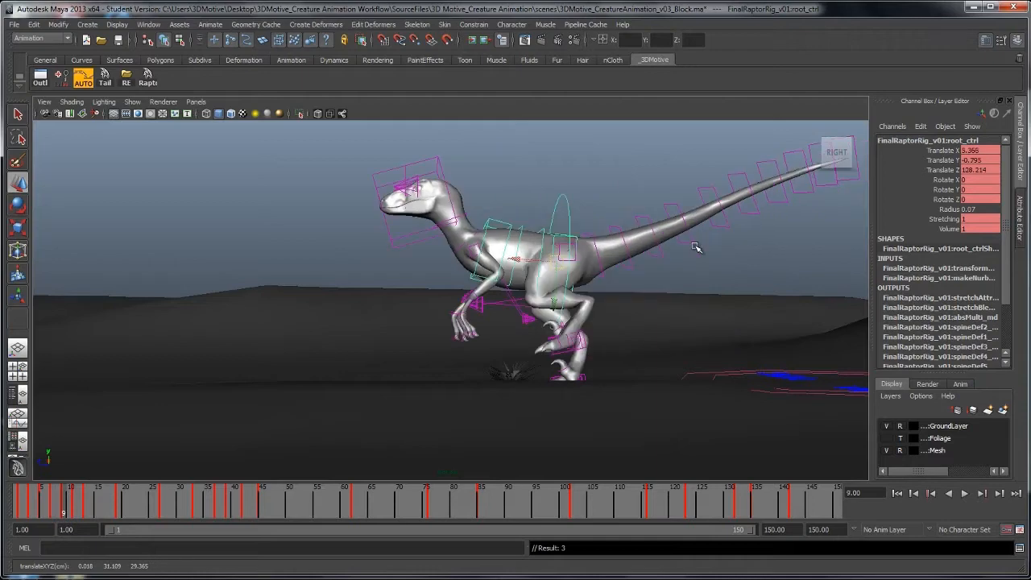
pyautogui.press('.')
pyautogui.press('.')
pyautogui.press(',')
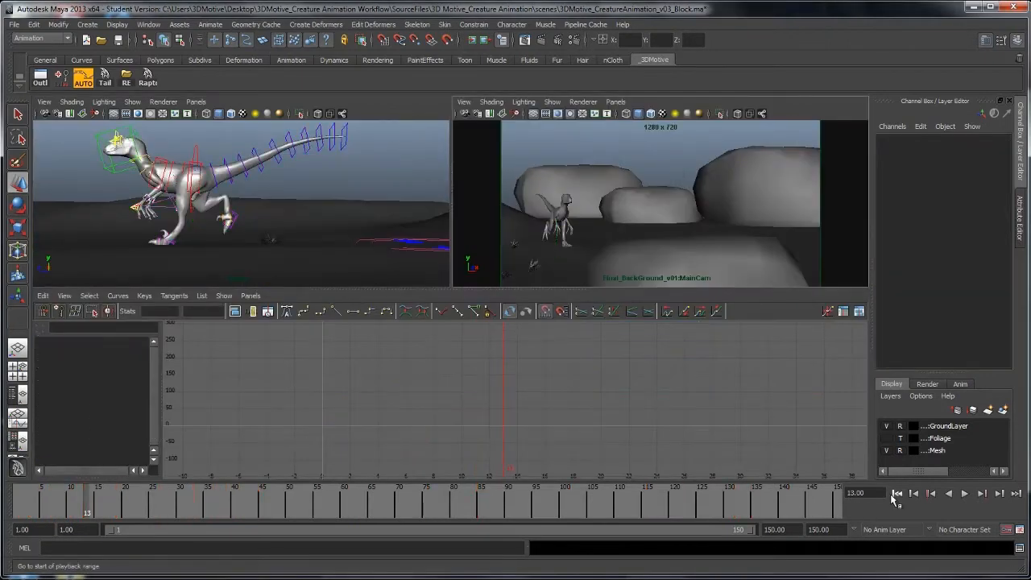
# Play the blocked run from the start, then select all raptor controls and scrub through the run in the enlarged side view
pyautogui.click(964, 493)
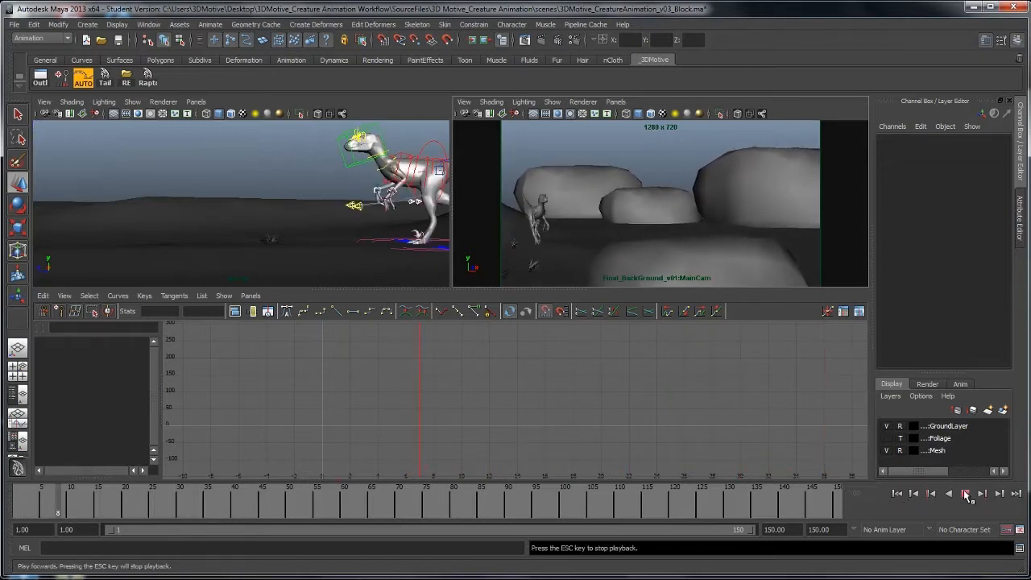
pyautogui.click(965, 494)
pyautogui.click(147, 78)
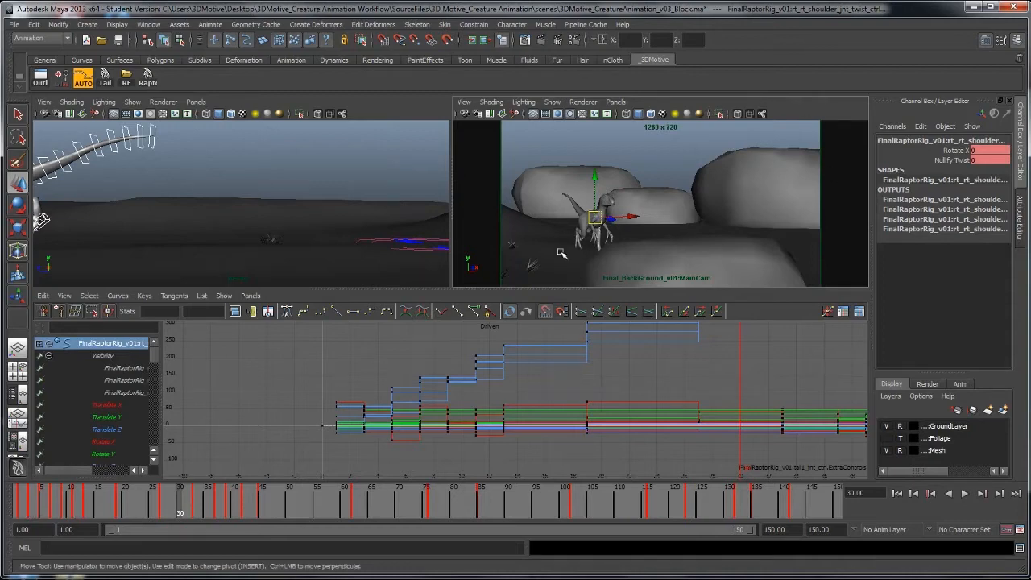
pyautogui.click(898, 495)
pyautogui.click(965, 496)
pyautogui.click(965, 495)
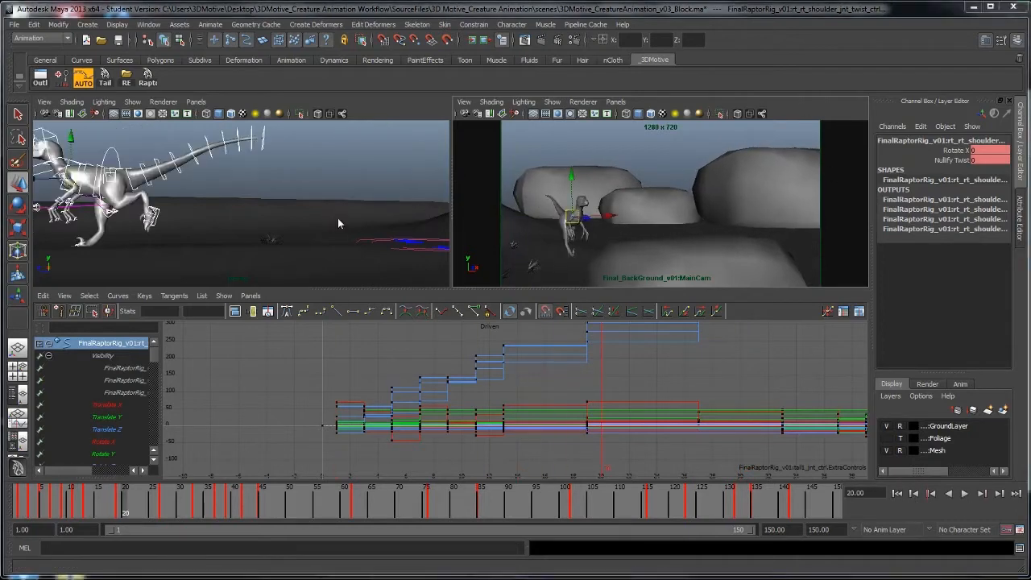
pyautogui.press('space')
pyautogui.click(75, 504)
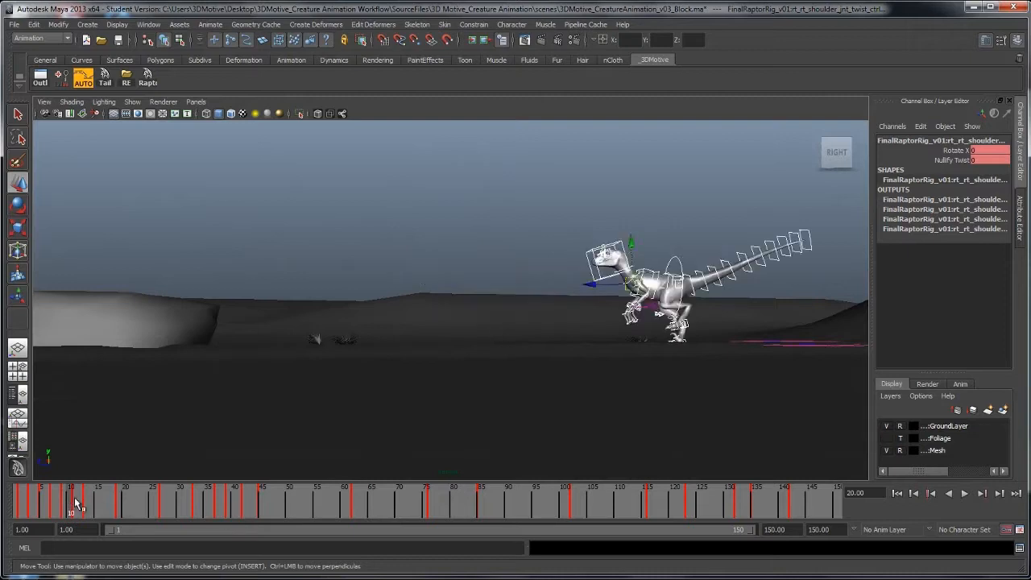
pyautogui.moveTo(75, 503)
pyautogui.mouseDown()
pyautogui.moveTo(218, 502)
pyautogui.moveTo(211, 514)
pyautogui.moveTo(46, 511)
pyautogui.moveTo(173, 514)
pyautogui.mouseUp()
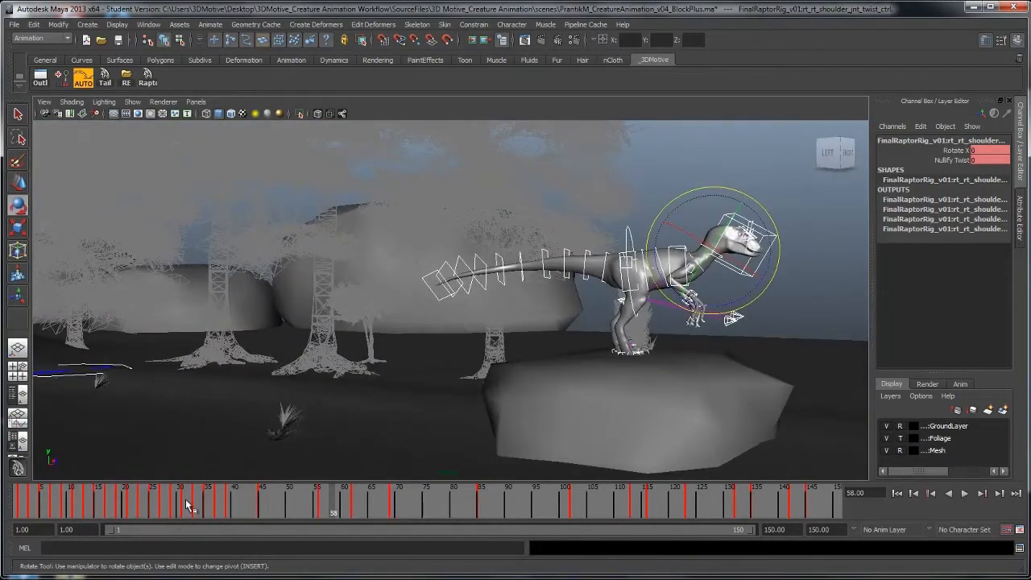
# In the BlockPlus scene, examine the raptor's run key by key from frame 1 to about frame 29, viewed from the left
pyautogui.click(19, 505)
pyautogui.keyDown('alt'); pyautogui.moveTo(254, 426); pyautogui.dragTo(421, 423, button='middle'); pyautogui.keyUp('alt')
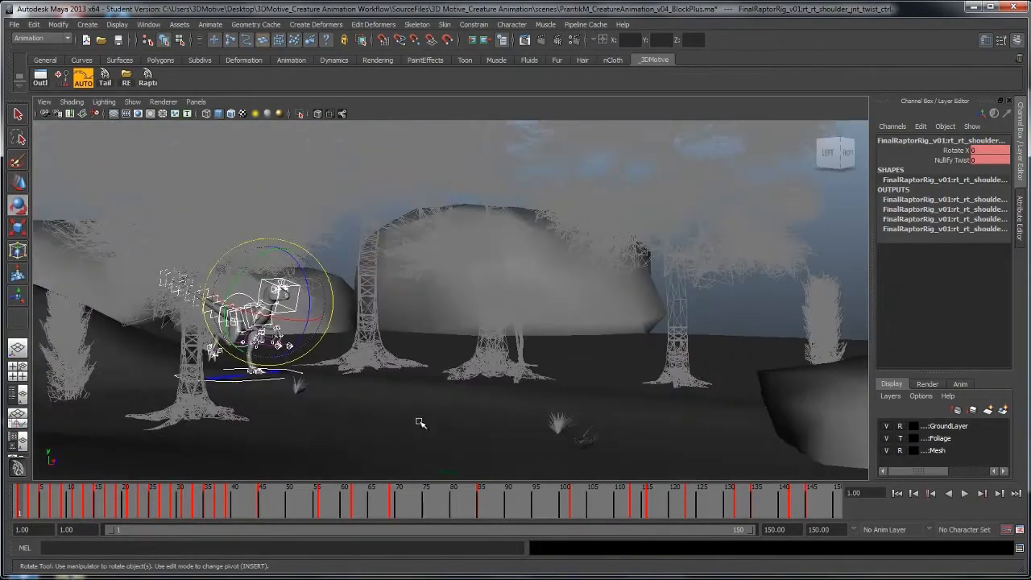
pyautogui.keyDown('alt'); pyautogui.moveTo(422, 424); pyautogui.dragTo(600, 379); pyautogui.keyUp('alt')
pyautogui.press('.')
pyautogui.press('.')
pyautogui.press('.')
pyautogui.press('.')
pyautogui.press('.')
pyautogui.press('.')
pyautogui.press('.')
pyautogui.press('.')
pyautogui.press('.')
pyautogui.press('.')
pyautogui.press('.')
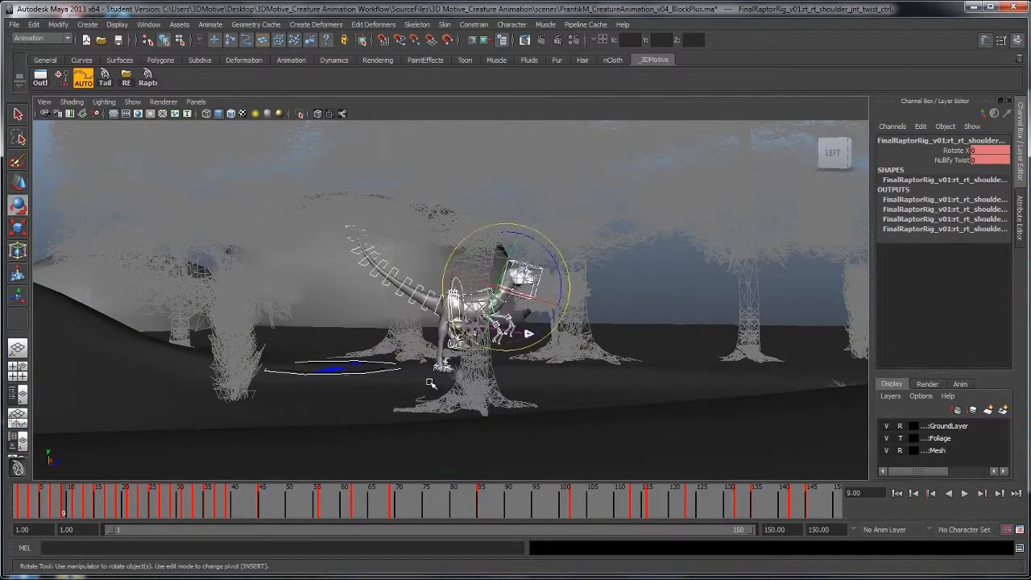
pyautogui.press('.')
pyautogui.press('.')
pyautogui.press('.')
pyautogui.press('.')
pyautogui.press('.')
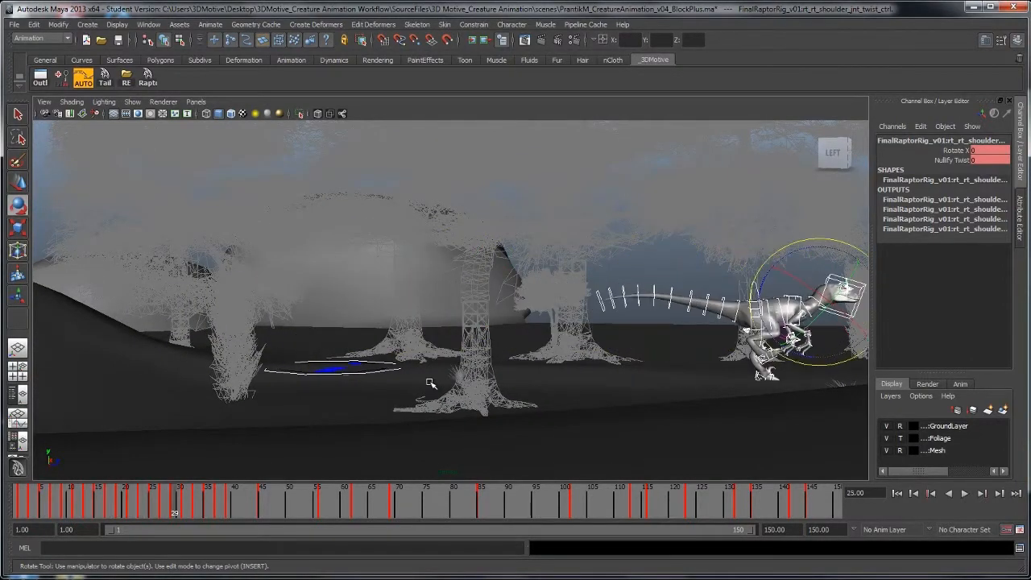
# Review the remaining run and landing key poses from frame 31 to frame 45
pyautogui.keyDown('alt'); pyautogui.moveTo(514, 334); pyautogui.dragTo(332, 327, button='middle'); pyautogui.keyUp('alt')
pyautogui.press(',')
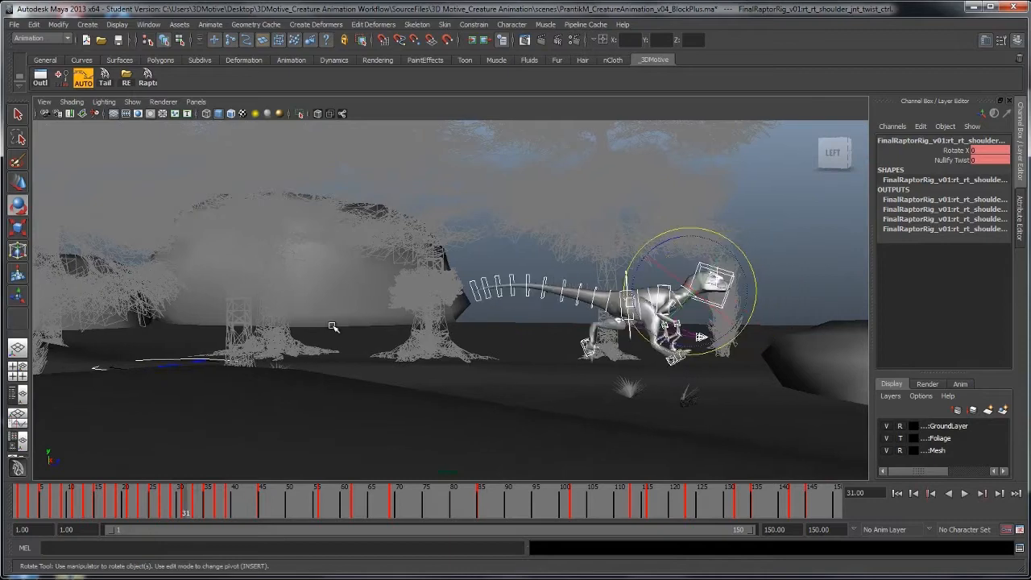
pyautogui.press('.')
pyautogui.press('.')
pyautogui.press('.')
pyautogui.press('.')
pyautogui.press('.')
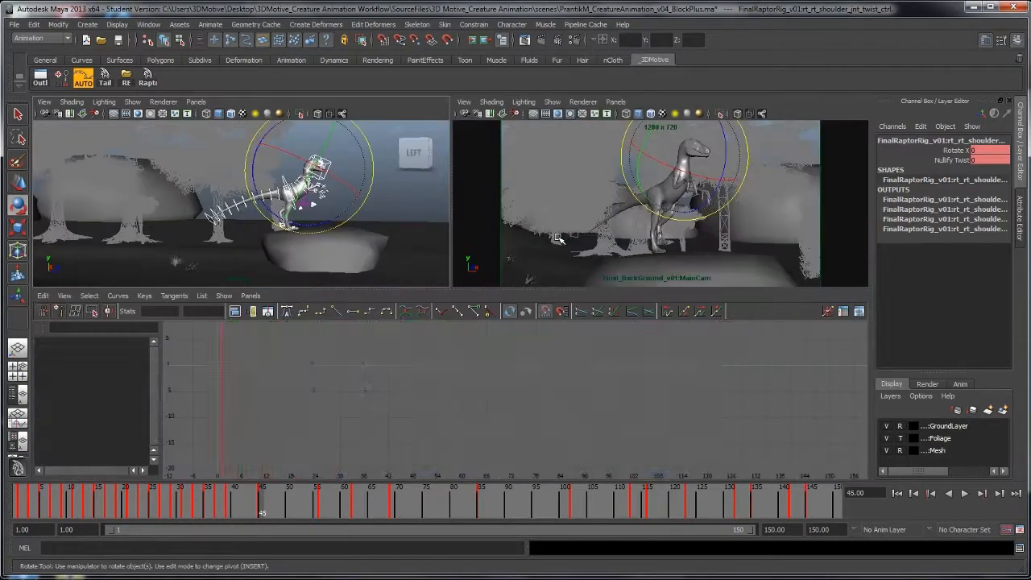
# Clear the selection and play the BlockPlus animation from the first frame through the main camera
pyautogui.click(729, 123)
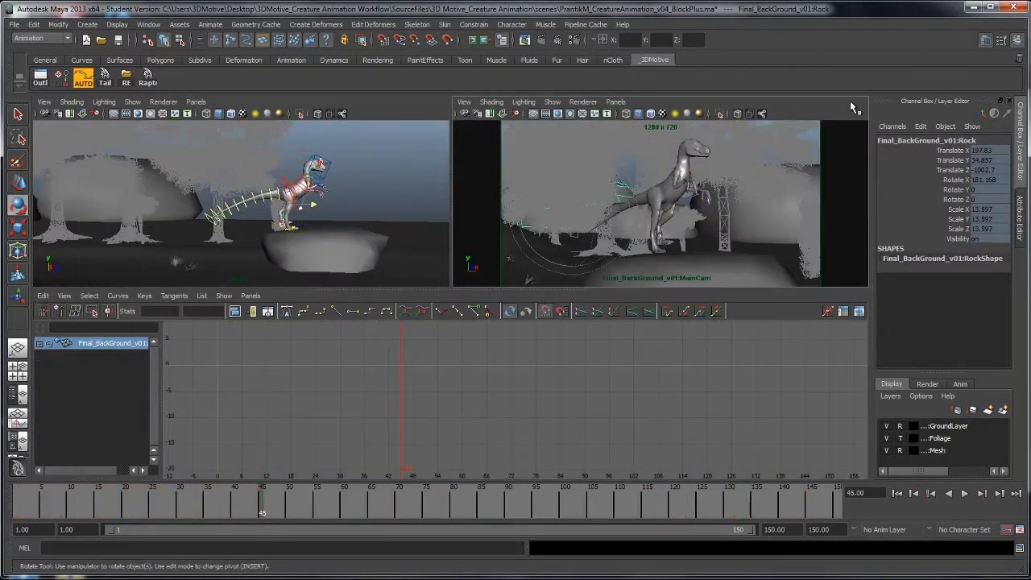
pyautogui.click(631, 167)
pyautogui.click(897, 493)
pyautogui.click(965, 493)
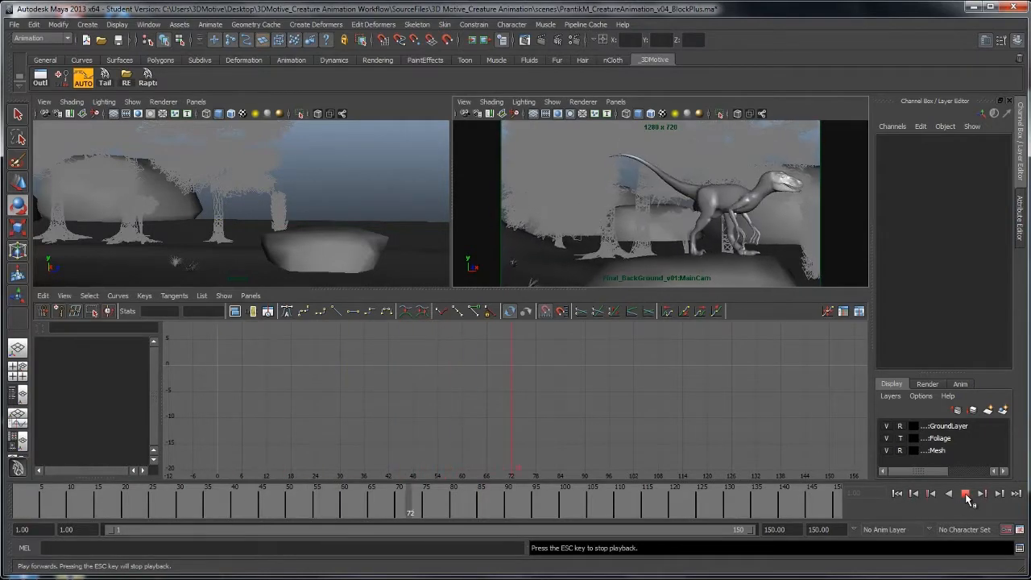
pyautogui.click(966, 493)
# Select all raptor controls and key the held pose on the rock at frame 76
pyautogui.click(148, 77)
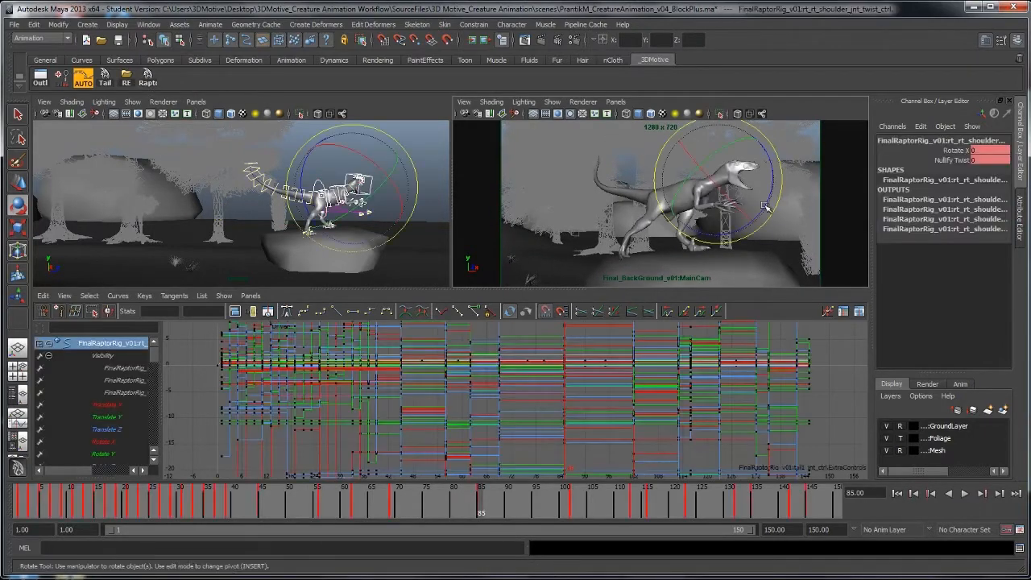
pyautogui.press('space')
pyautogui.moveTo(174, 500); pyautogui.dragTo(435, 512)
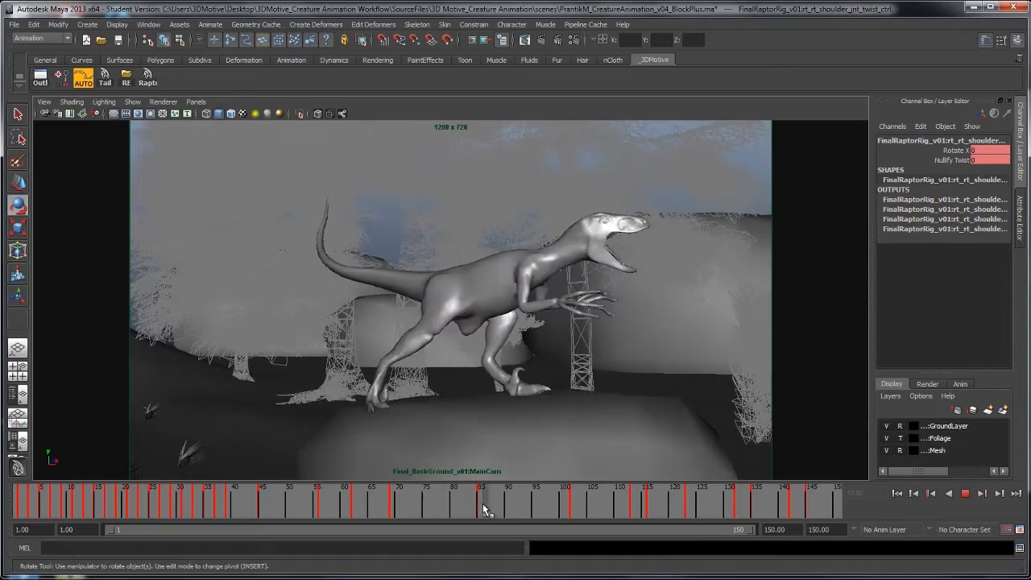
pyautogui.moveTo(451, 510); pyautogui.dragTo(407, 509)
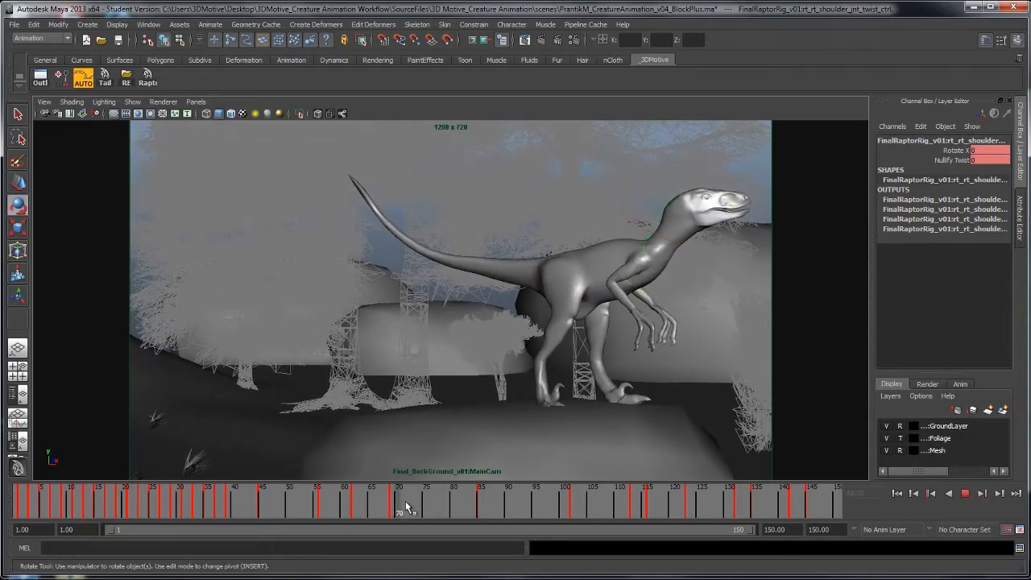
pyautogui.moveTo(413, 507); pyautogui.dragTo(431, 510)
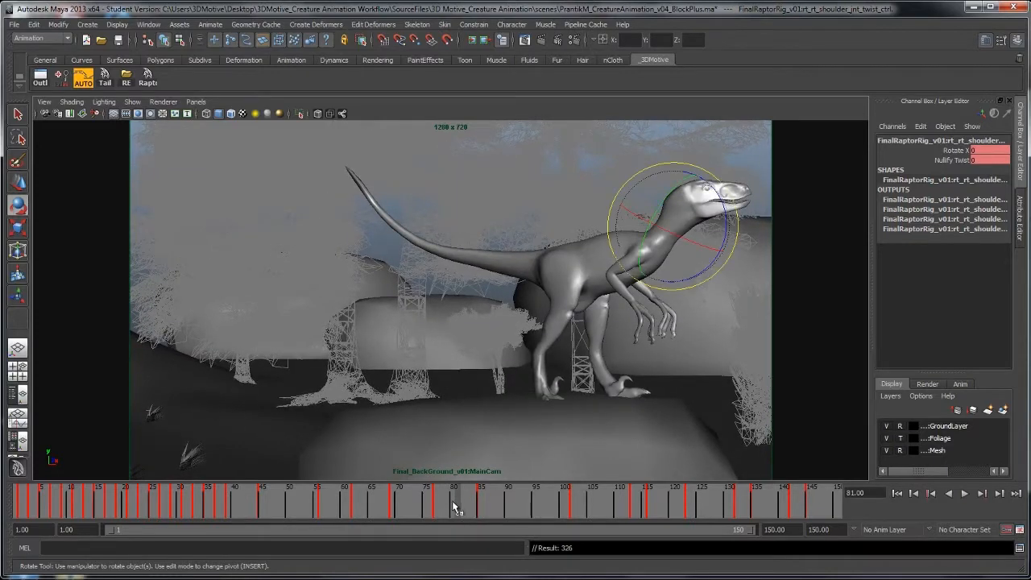
pyautogui.moveTo(453, 507)
pyautogui.mouseDown()
pyautogui.moveTo(436, 501)
pyautogui.moveTo(481, 517)
pyautogui.moveTo(444, 506)
pyautogui.moveTo(581, 507)
pyautogui.moveTo(448, 514)
pyautogui.mouseUp()
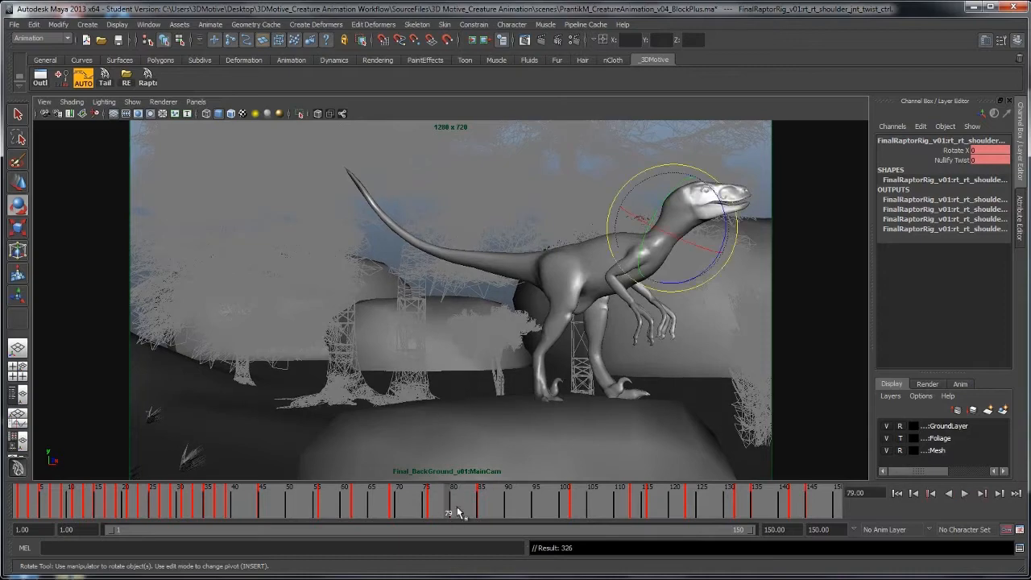
# Create a breakdown at frame 79: make the keys at frames 76 and 85 linear, key all controls, and restore stepped tangents
pyautogui.press('space')
pyautogui.press('a')
pyautogui.keyDown('alt'); pyautogui.moveTo(532, 436); pyautogui.dragTo(487, 416, button='middle'); pyautogui.keyUp('alt')
pyautogui.scroll(5, 498, 416)
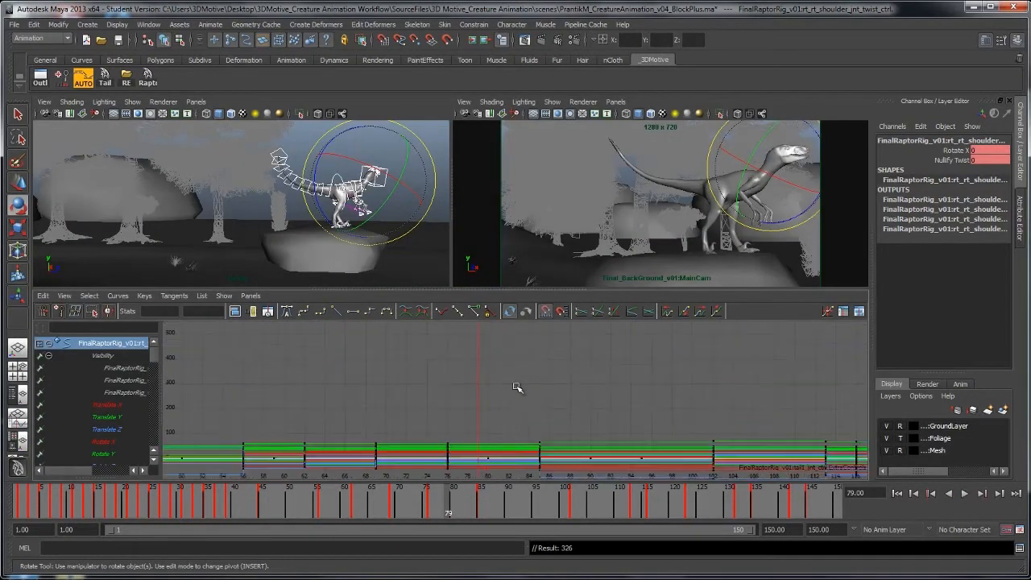
pyautogui.keyDown('alt'); pyautogui.keyDown('shift'); pyautogui.moveTo(517, 388); pyautogui.dragTo(502, 432, button='right'); pyautogui.keyUp('shift'); pyautogui.keyUp('alt')
pyautogui.keyDown('alt'); pyautogui.moveTo(502, 433); pyautogui.dragTo(514, 436, button='middle'); pyautogui.keyUp('alt')
pyautogui.scroll(5, 522, 438)
pyautogui.moveTo(507, 411); pyautogui.dragTo(475, 454)
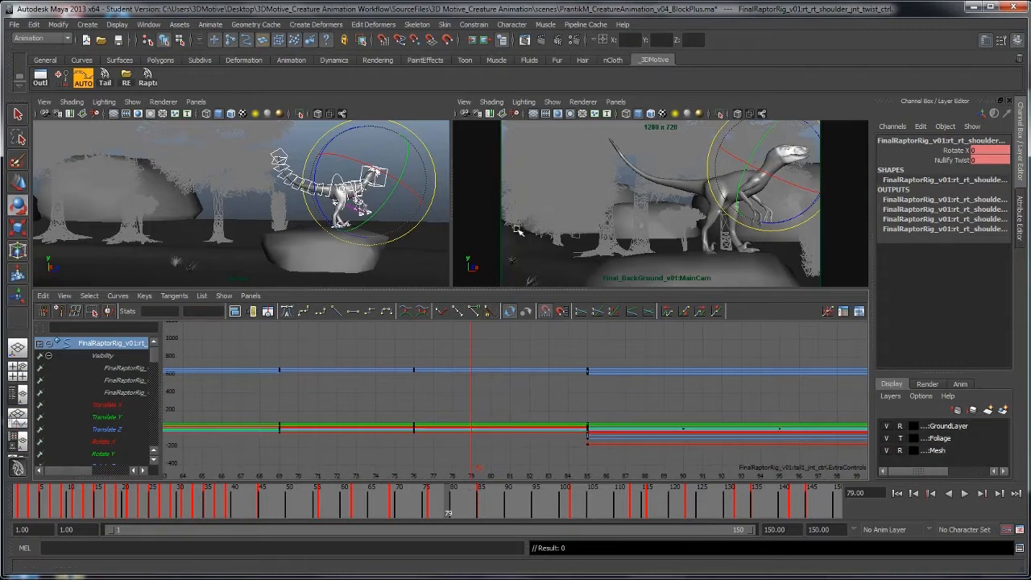
pyautogui.click(831, 109)
pyautogui.moveTo(398, 353); pyautogui.dragTo(632, 485)
pyautogui.moveTo(432, 505)
pyautogui.mouseDown()
pyautogui.moveTo(485, 509)
pyautogui.moveTo(448, 511)
pyautogui.mouseUp()
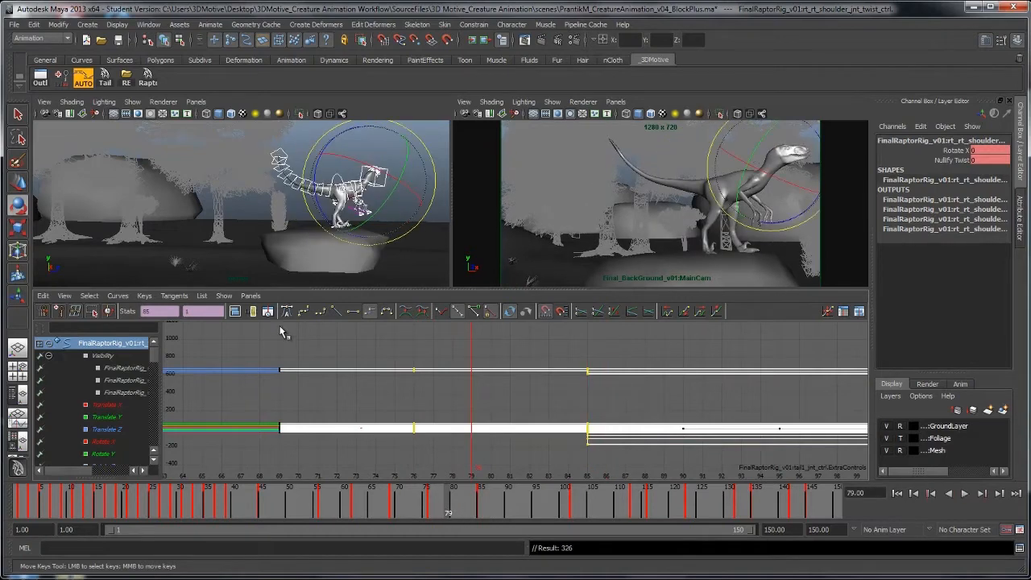
pyautogui.click(338, 315)
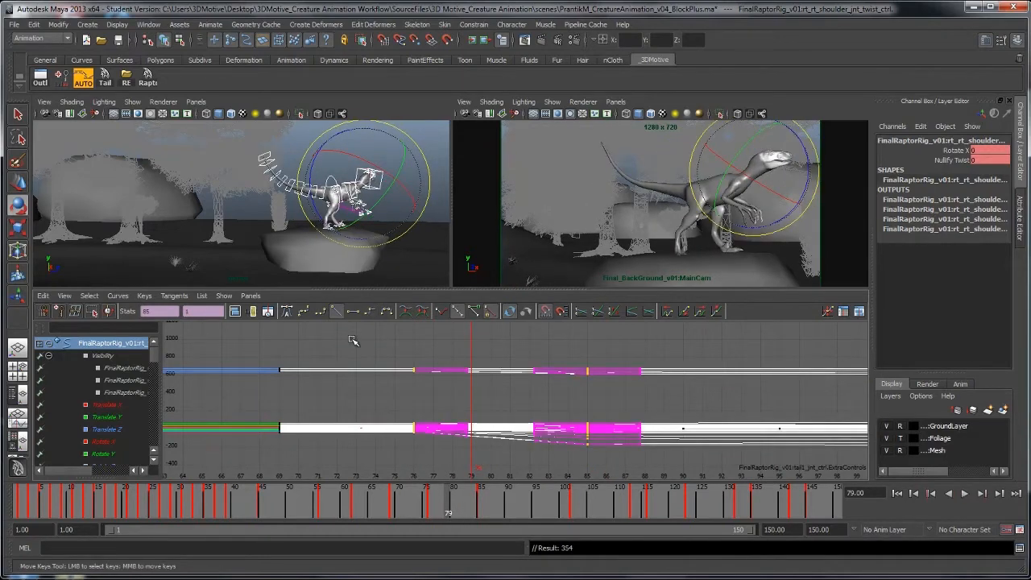
pyautogui.click(369, 312)
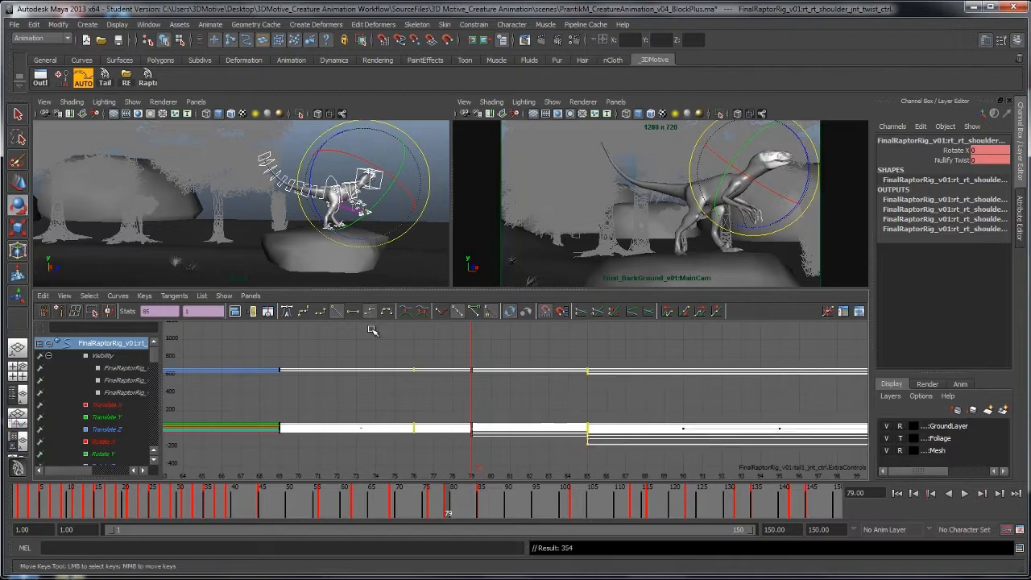
pyautogui.click(371, 332)
# Compare the new breakdown at frame 79 with the neighbouring poses at frames 76 and 85
pyautogui.moveTo(429, 512); pyautogui.dragTo(497, 514)
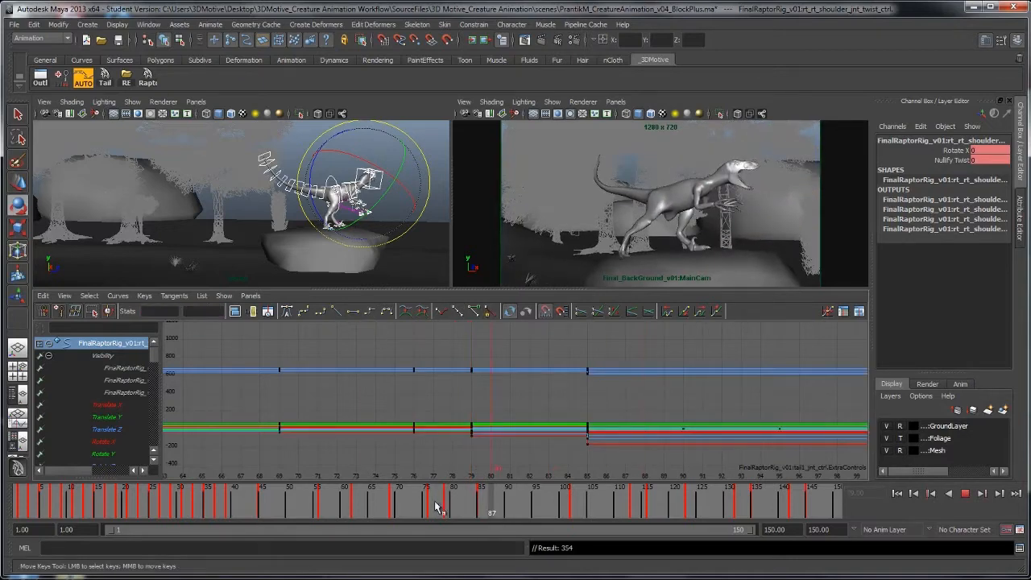
pyautogui.moveTo(435, 506)
pyautogui.mouseDown()
pyautogui.moveTo(456, 511)
pyautogui.moveTo(421, 502)
pyautogui.moveTo(449, 508)
pyautogui.mouseUp()
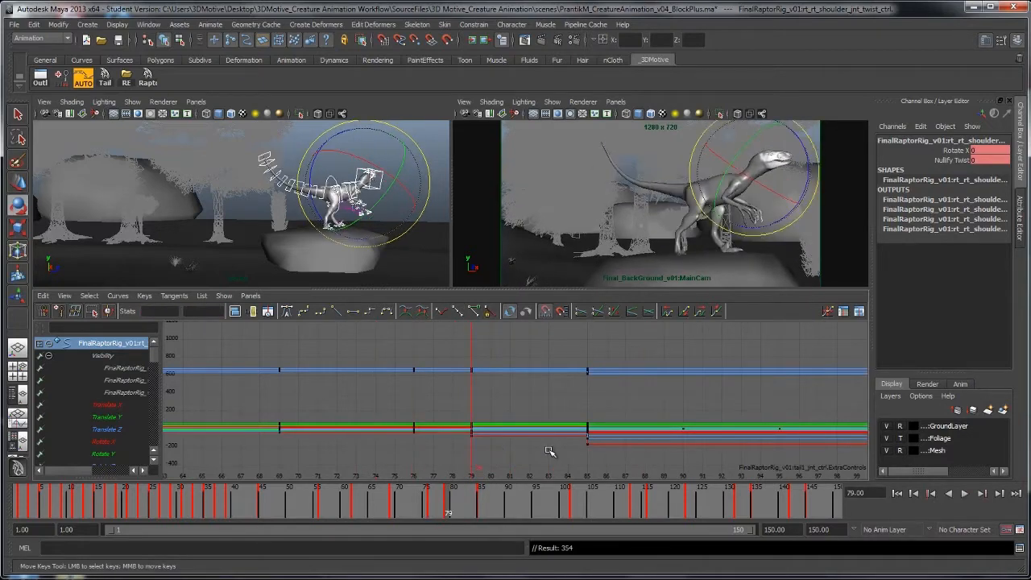
pyautogui.press('.')
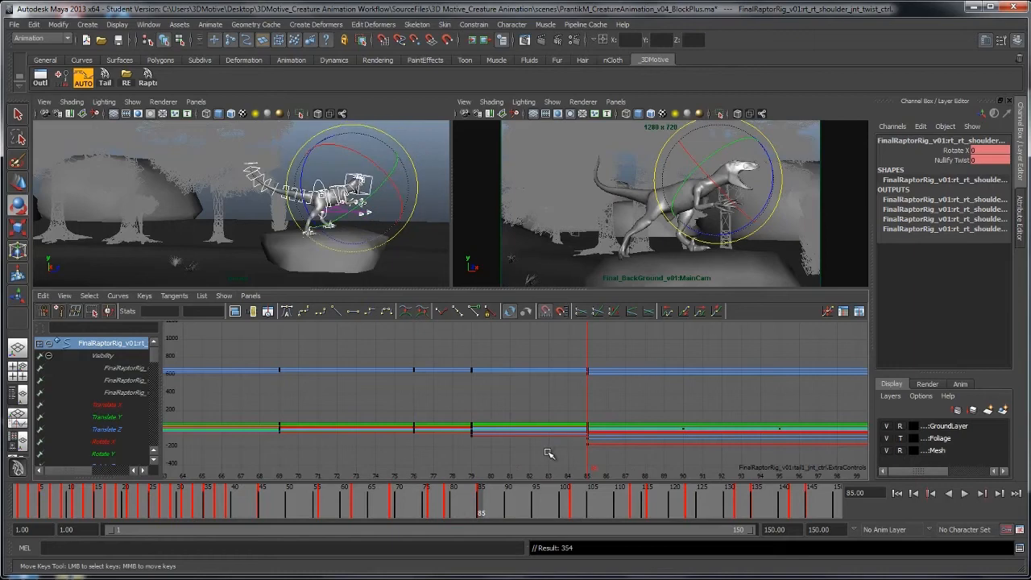
pyautogui.press(',')
pyautogui.press(',')
pyautogui.press('.')
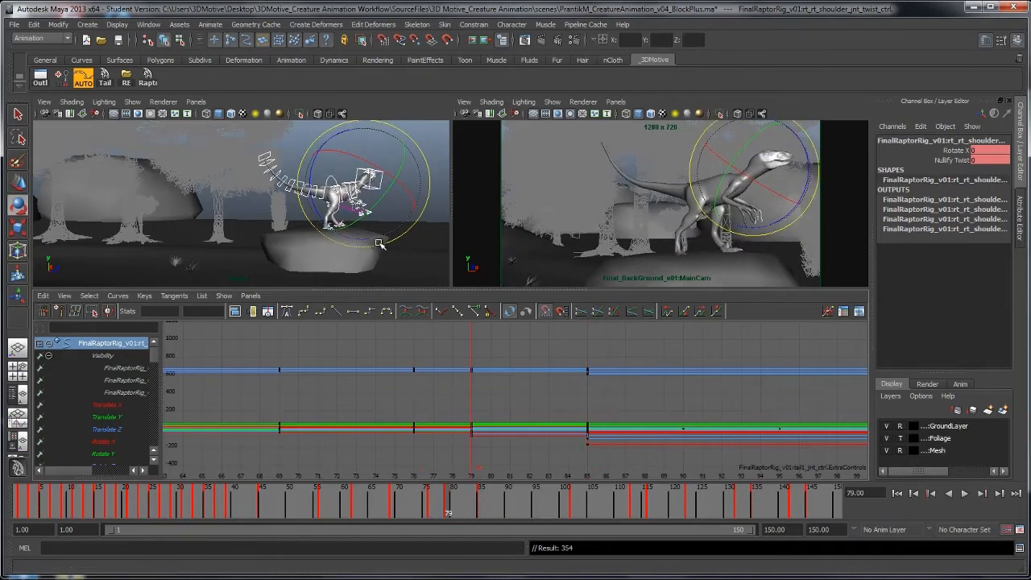
# At frame 79, lift the right foot back to about 55.5 in Y and 626.3 in Z, rotating it to about 27 degrees in X
pyautogui.keyDown('alt'); pyautogui.moveTo(380, 244); pyautogui.dragTo(354, 242); pyautogui.keyUp('alt')
pyautogui.keyDown('alt'); pyautogui.moveTo(354, 241); pyautogui.dragTo(403, 237, button='right'); pyautogui.keyUp('alt')
pyautogui.keyDown('alt'); pyautogui.moveTo(403, 237); pyautogui.dragTo(346, 231, button='middle'); pyautogui.keyUp('alt')
pyautogui.press('w')
pyautogui.click(267, 234)
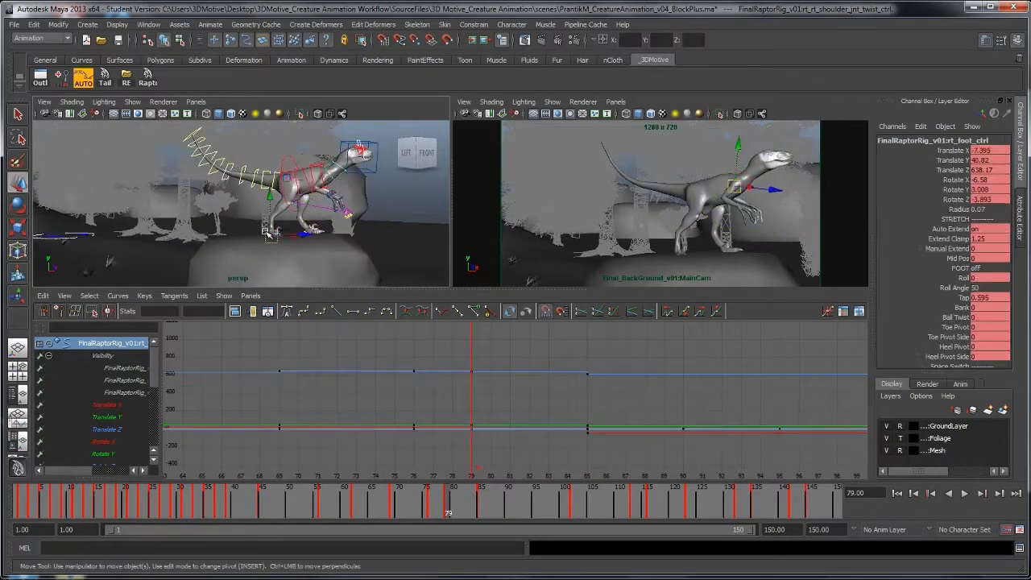
pyautogui.press('.')
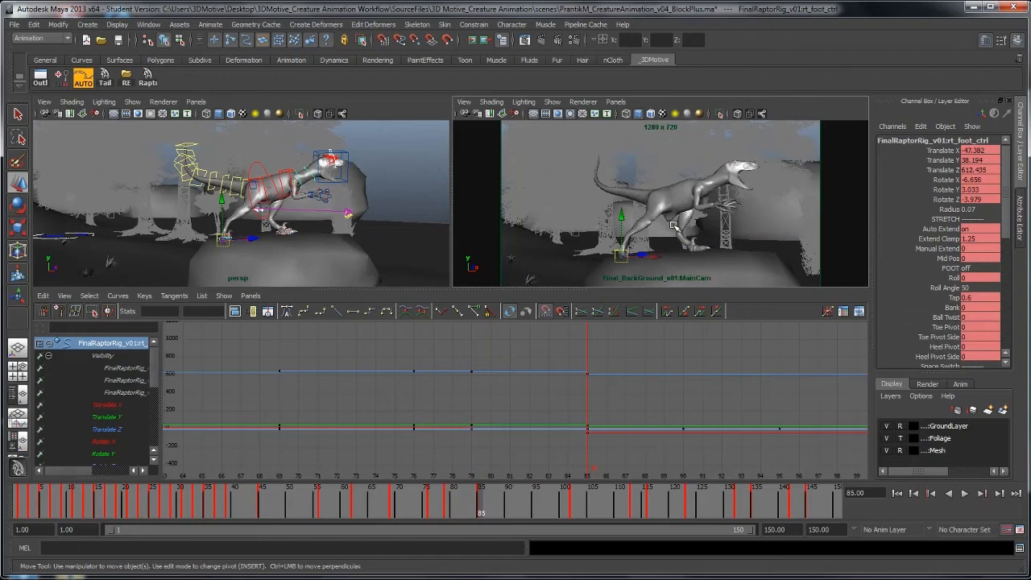
pyautogui.press(',')
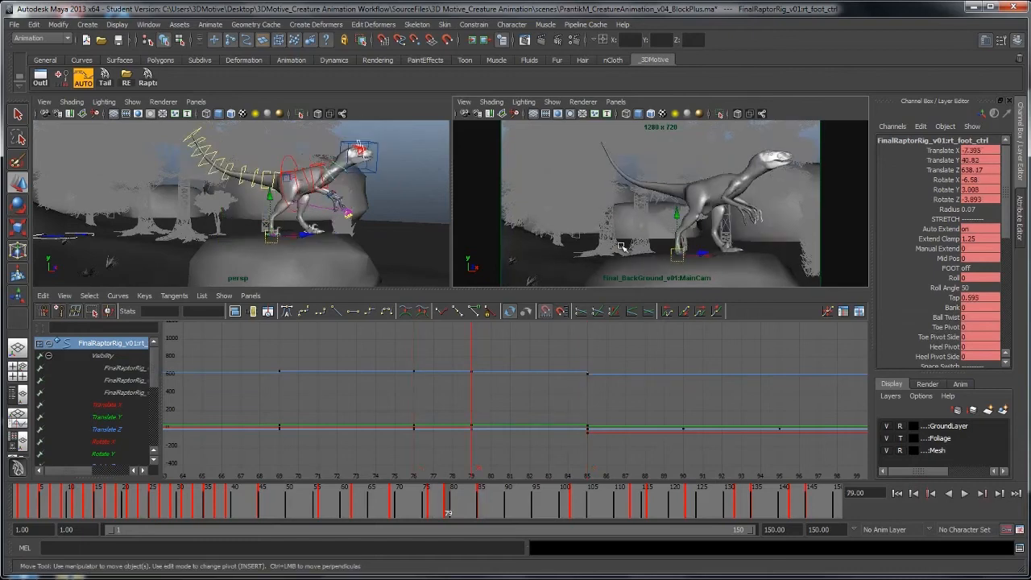
pyautogui.moveTo(621, 247); pyautogui.dragTo(596, 239, button='middle')
pyautogui.press('e')
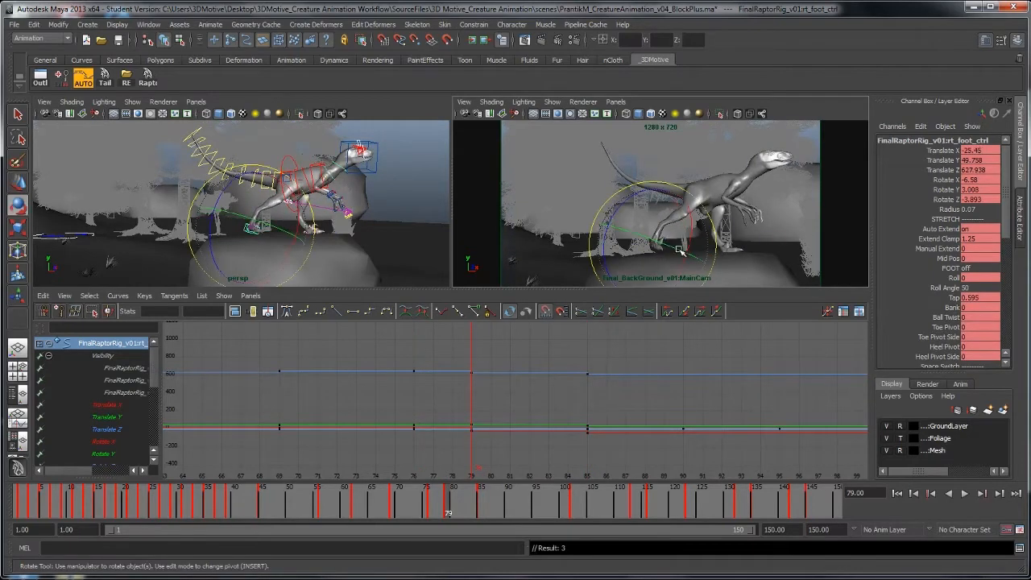
pyautogui.moveTo(699, 223); pyautogui.dragTo(694, 249)
pyautogui.press('w')
pyautogui.moveTo(691, 245); pyautogui.dragTo(691, 237, button='middle')
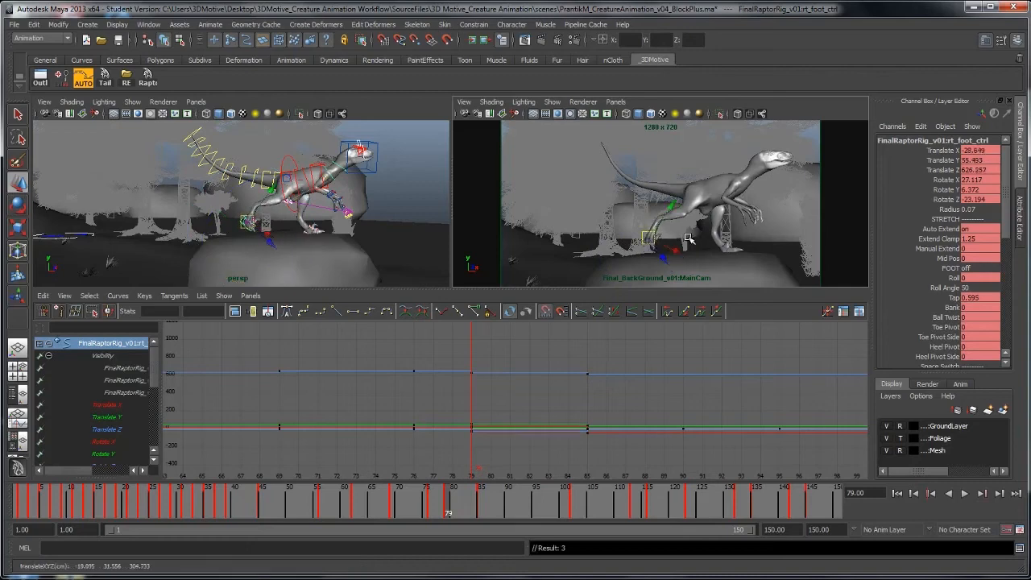
# At frame 62, shift the left foot back to about 17.8 in X and 652.1 in Z, rotating it to about -3.4 degrees in X
pyautogui.click(311, 231)
pyautogui.keyDown('alt'); pyautogui.moveTo(341, 244); pyautogui.dragTo(334, 242); pyautogui.keyUp('alt')
pyautogui.click(339, 232)
pyautogui.keyDown('alt'); pyautogui.moveTo(335, 242); pyautogui.dragTo(349, 236, button='right'); pyautogui.keyUp('alt')
pyautogui.click(314, 212)
pyautogui.keyDown('alt'); pyautogui.moveTo(329, 242); pyautogui.dragTo(319, 227); pyautogui.keyUp('alt')
pyautogui.click(313, 211)
pyautogui.press(',')
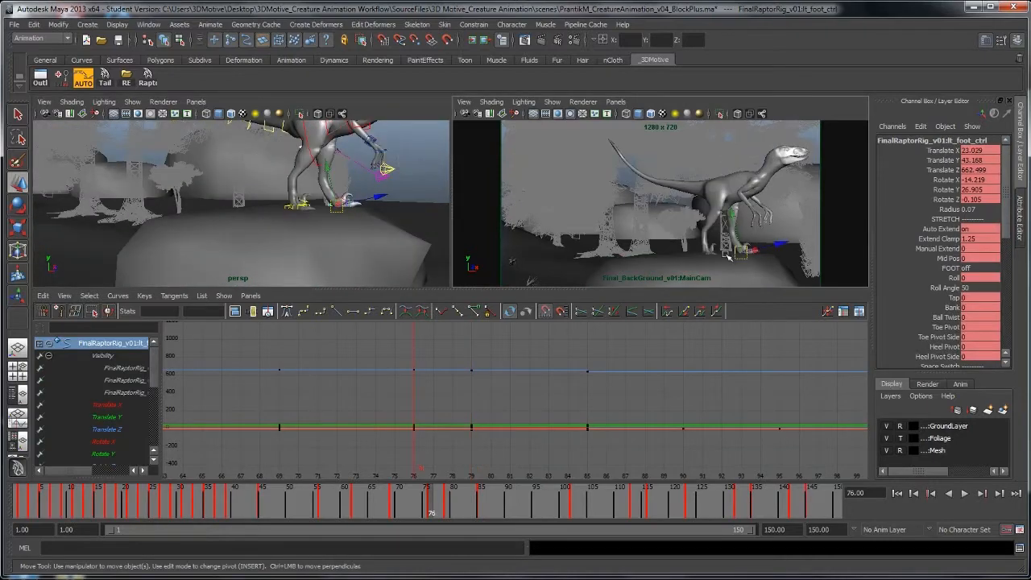
pyautogui.press(',')
pyautogui.press(',')
pyautogui.press(',')
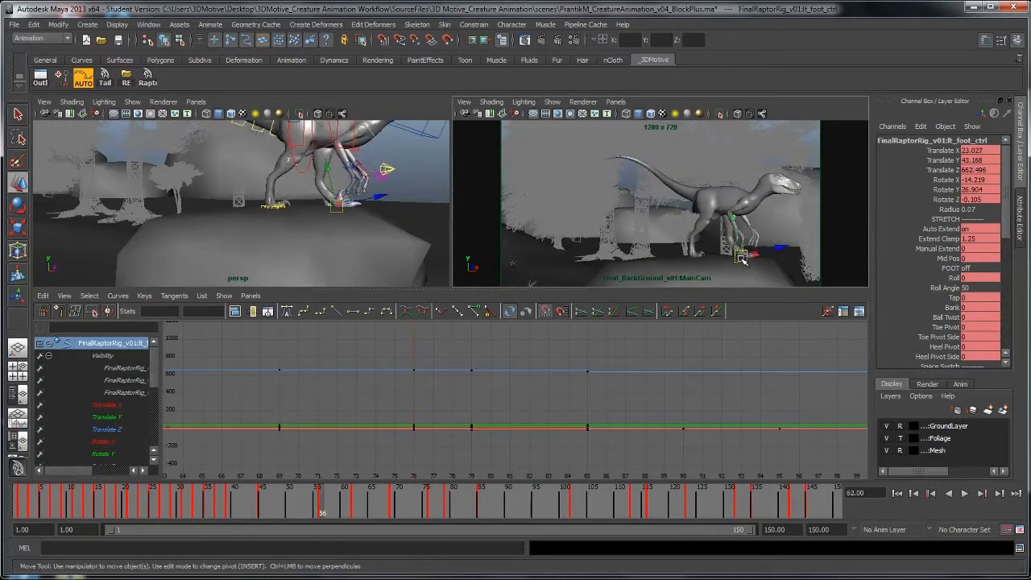
pyautogui.press('.')
pyautogui.moveTo(785, 248); pyautogui.dragTo(772, 230)
pyautogui.press('e')
pyautogui.press('.')
pyautogui.press(',')
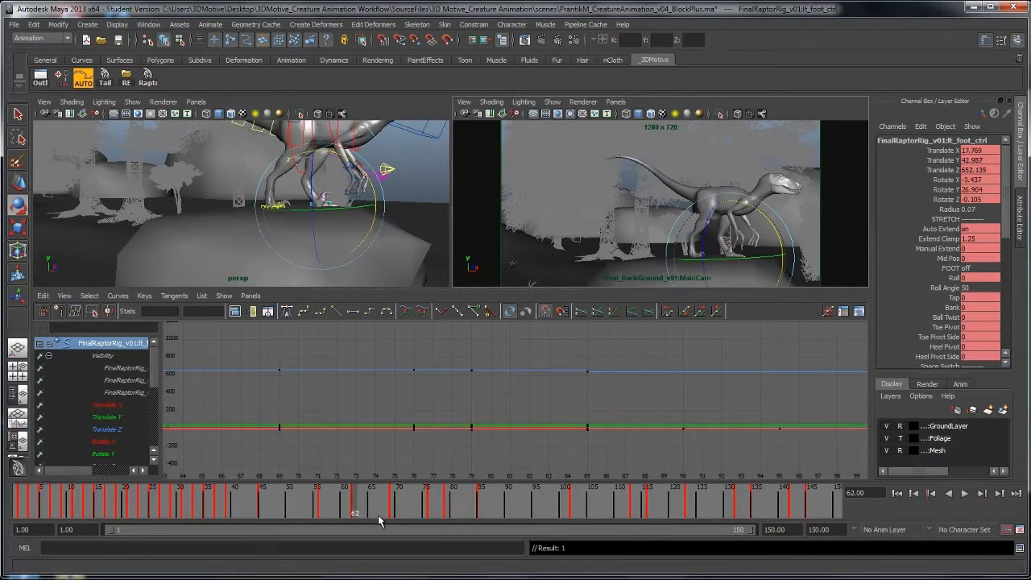
# Compare the left foot's placement in the poses at frames 76, 79 and 85
pyautogui.press('.')
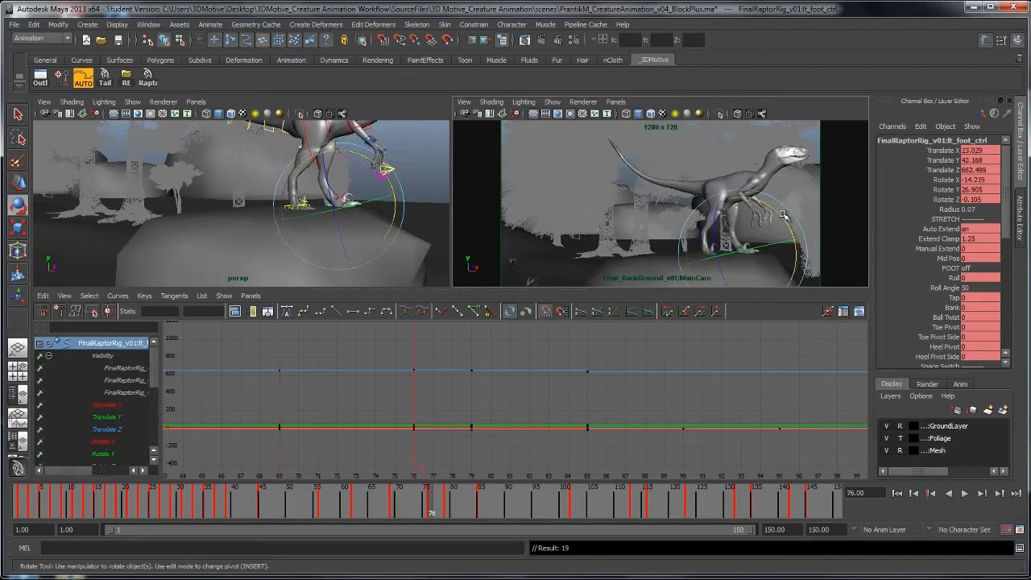
pyautogui.press(',')
pyautogui.press('.')
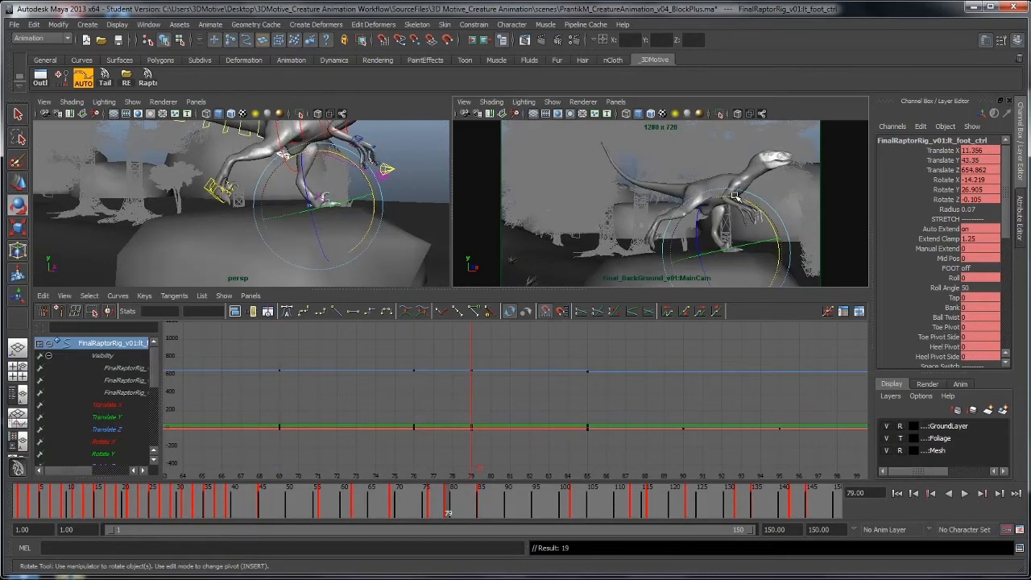
pyautogui.press(',')
pyautogui.press('.')
pyautogui.press(',')
pyautogui.press('.')
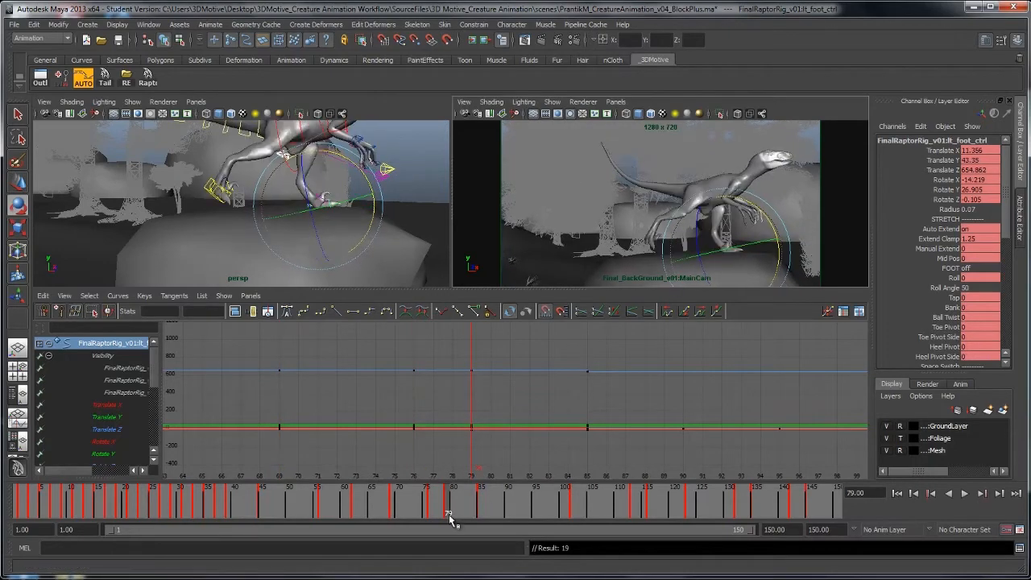
pyautogui.press('.')
pyautogui.press(',')
# At frame 79, move the root control to about -8.5, 44.8, 633.6 and rotate it to about 0.2, -21.8, -6.4 degrees
pyautogui.keyDown('alt'); pyautogui.moveTo(282, 193); pyautogui.dragTo(284, 234, button='middle'); pyautogui.keyUp('alt')
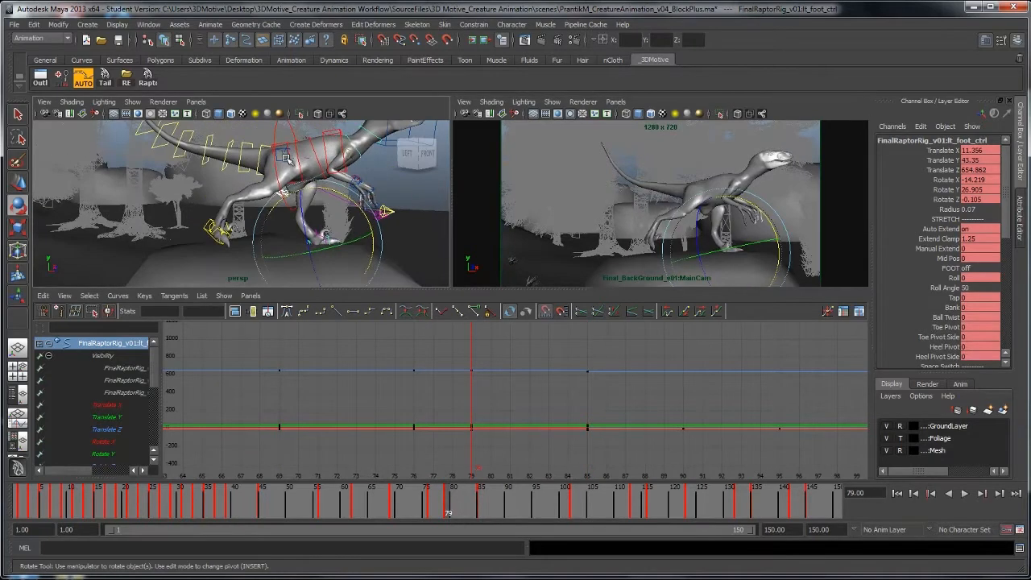
pyautogui.press('w')
pyautogui.click(283, 208)
pyautogui.moveTo(637, 239); pyautogui.dragTo(624, 238, button='middle')
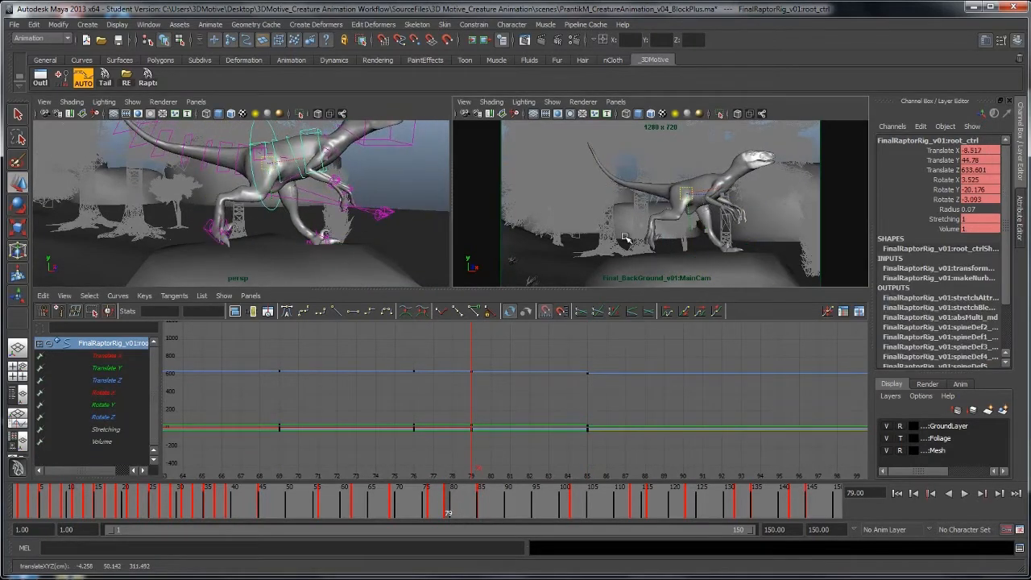
pyautogui.press('e')
pyautogui.moveTo(672, 212); pyautogui.dragTo(683, 191)
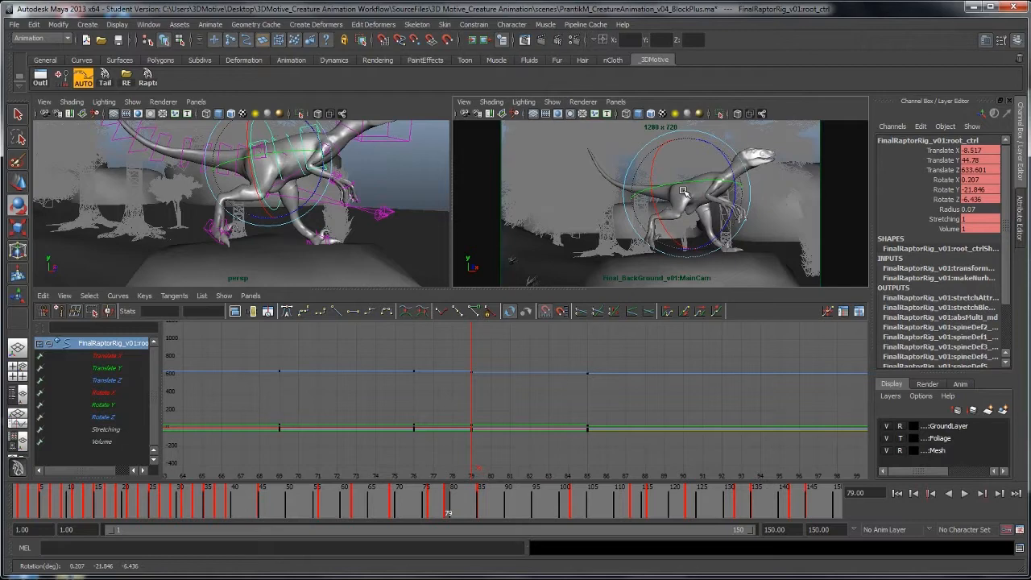
# Check the adjusted body pose at frame 79 against the poses at frames 76 and 85
pyautogui.press(',')
pyautogui.press('.')
pyautogui.press(',')
pyautogui.press('.')
pyautogui.press('.')
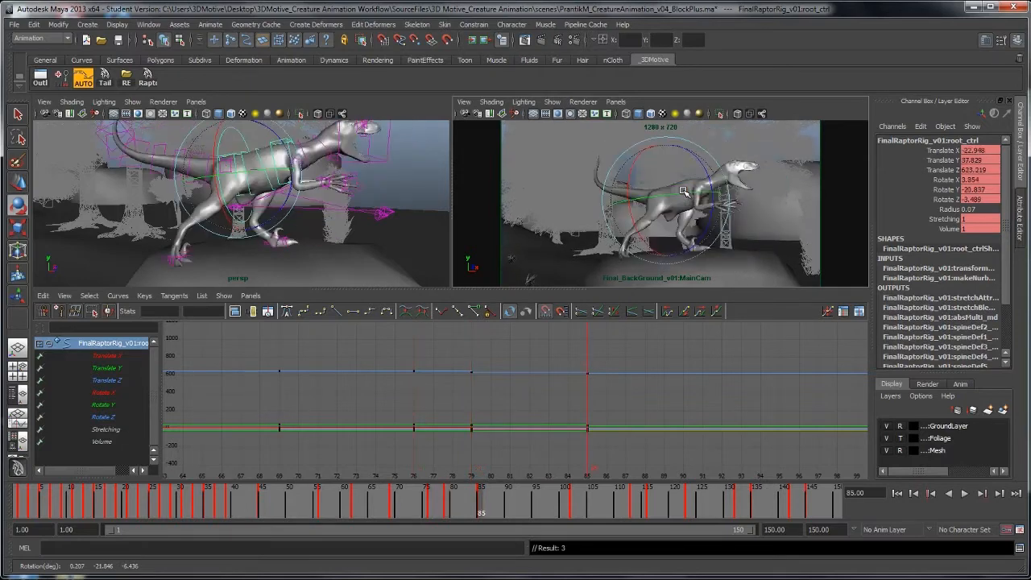
pyautogui.press(',')
pyautogui.press('.')
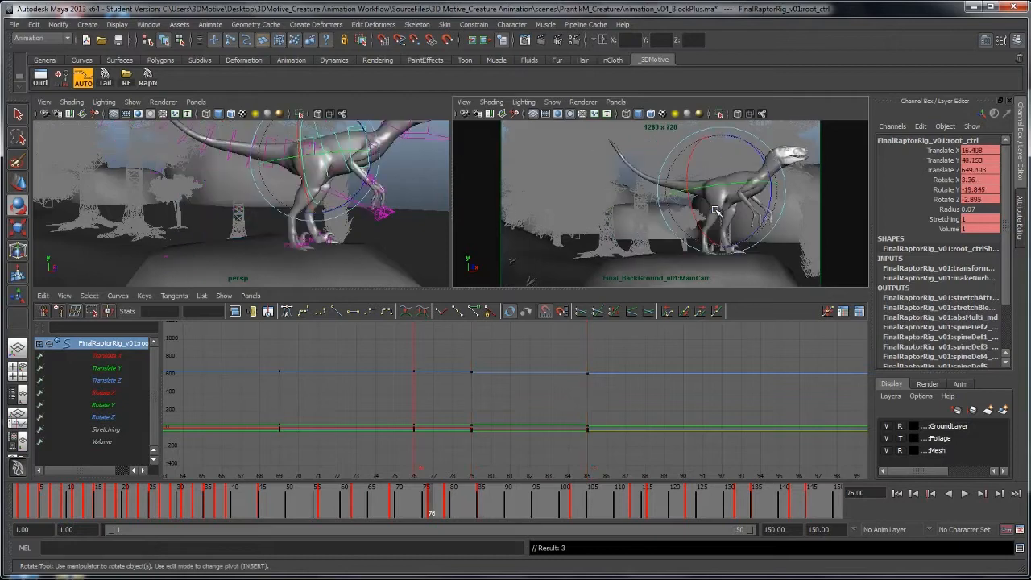
# At frame 85, rotate the root control to about 4.3, -21.6, -4.8 degrees and shift it to about -23.4 in X and 623.0 in Z
pyautogui.press('.')
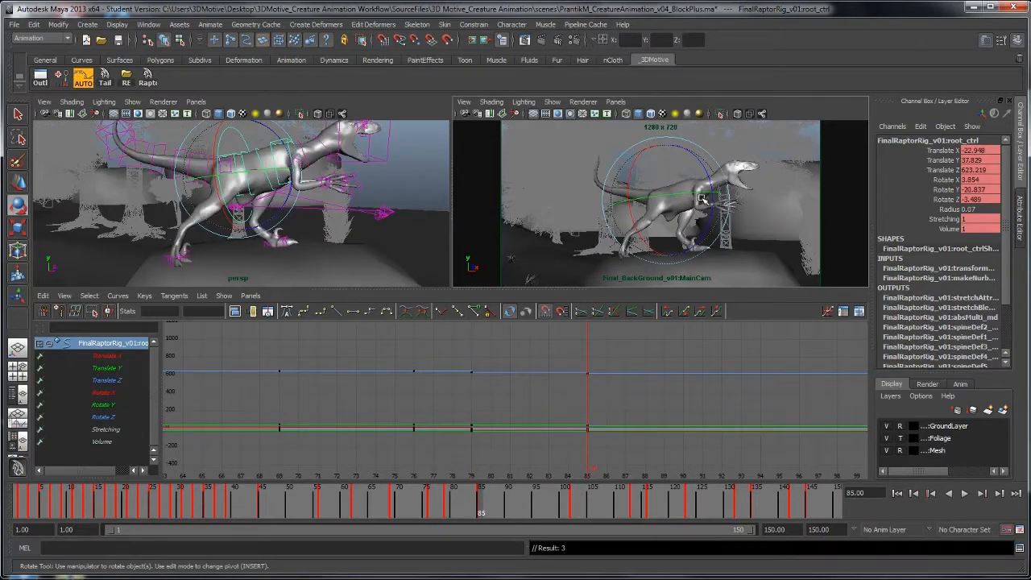
pyautogui.moveTo(707, 203); pyautogui.dragTo(709, 203)
pyautogui.press('w')
pyautogui.moveTo(709, 202); pyautogui.dragTo(703, 207, button='middle')
pyautogui.press(',')
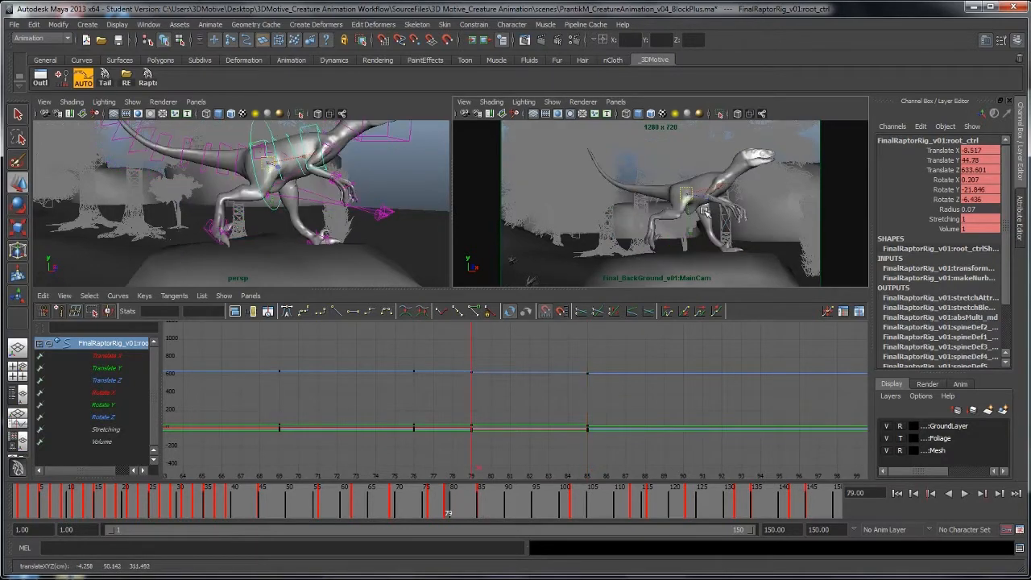
# Nudge the root control at frame 79 to about -7.6 in X and 634.1 in Z, checking it against the neighbouring poses
pyautogui.press(',')
pyautogui.press('.')
pyautogui.press('.')
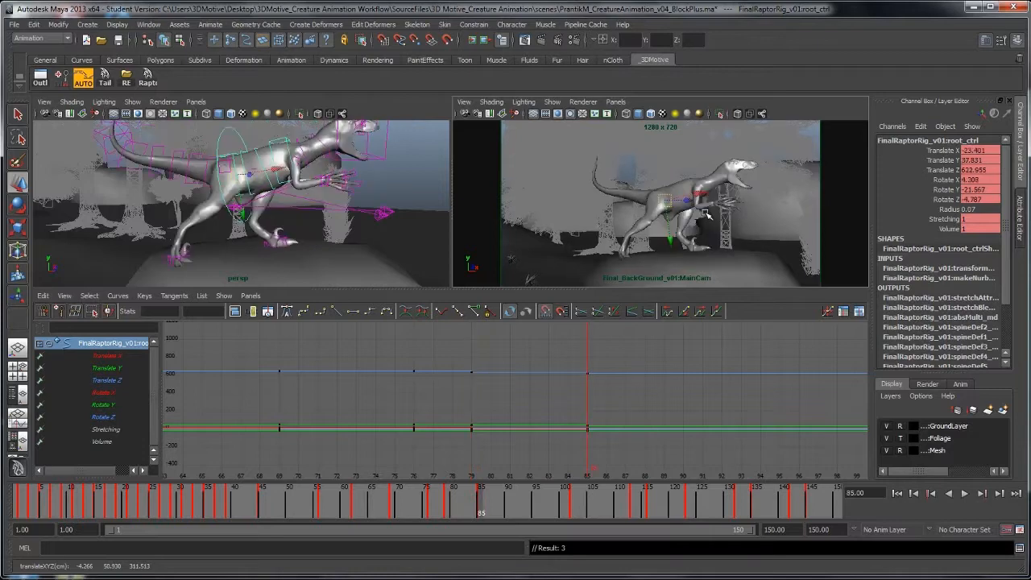
pyautogui.press(',')
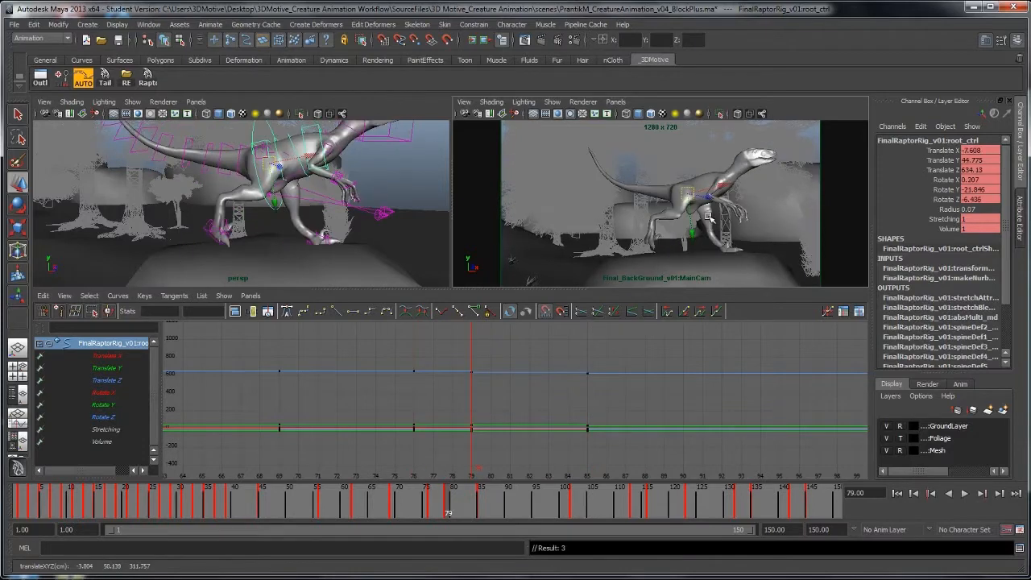
pyautogui.press('.')
pyautogui.press('.')
pyautogui.press(',')
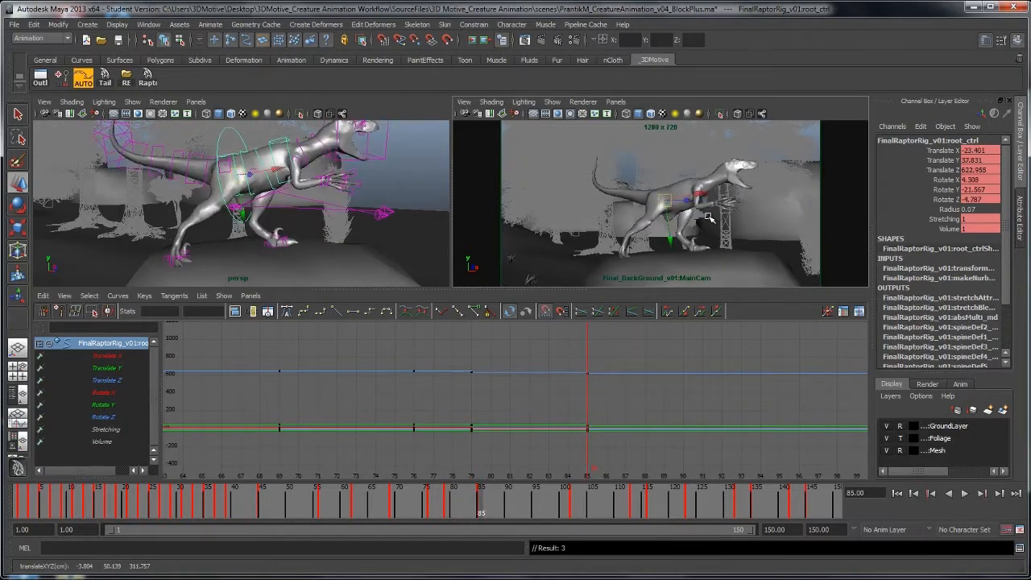
# Review the roar in the camera view and rotate the head to about 18.2, 48.2, 31.1 degrees at frame 85 and 22.8, 43, 40.8 at frame 102
pyautogui.click(269, 248)
pyautogui.click(267, 252)
pyautogui.click(265, 244)
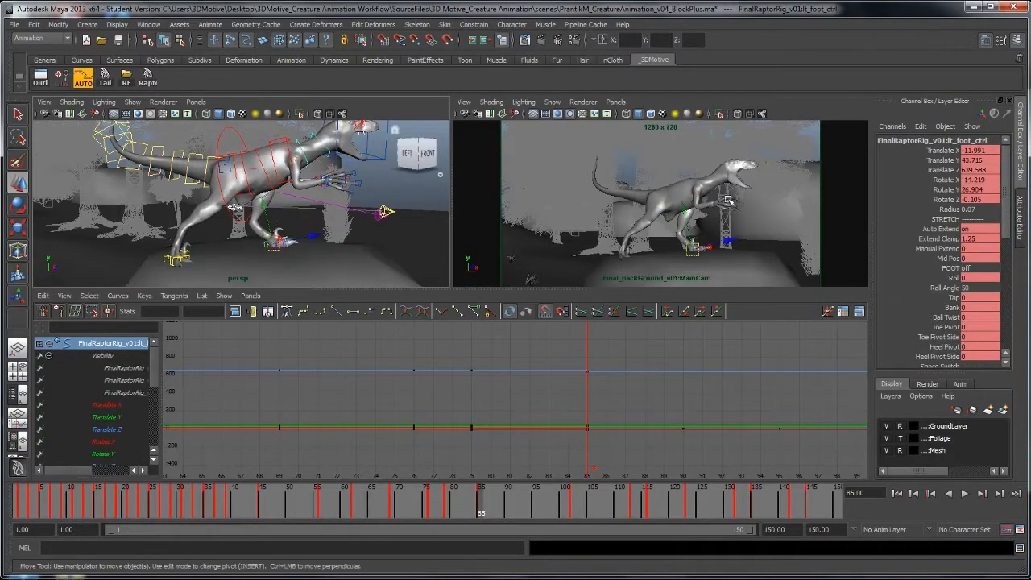
pyautogui.press('space')
pyautogui.moveTo(459, 514); pyautogui.dragTo(575, 509)
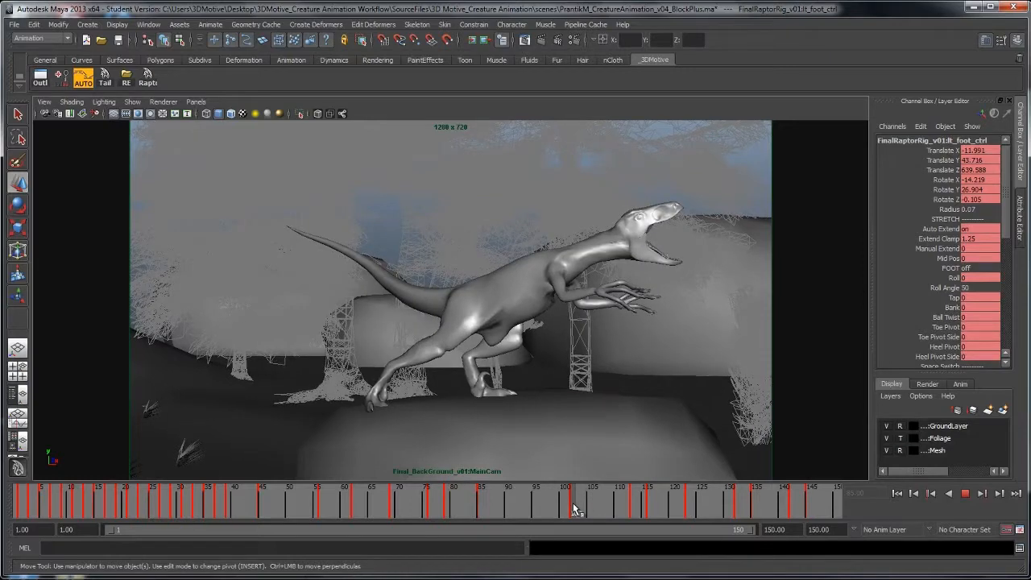
pyautogui.hotkey('alt', 'v')
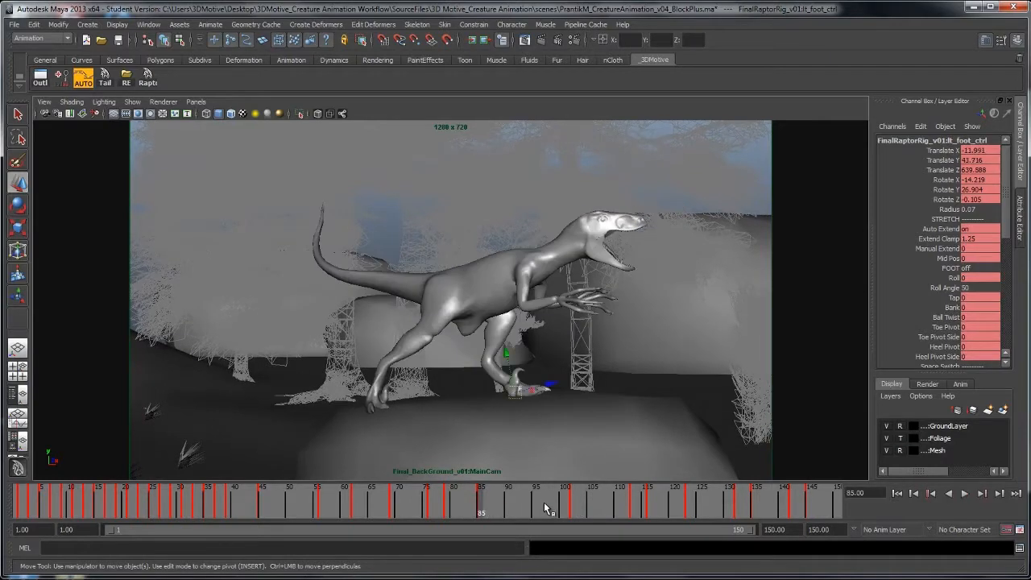
pyautogui.hotkey('alt', 'v')
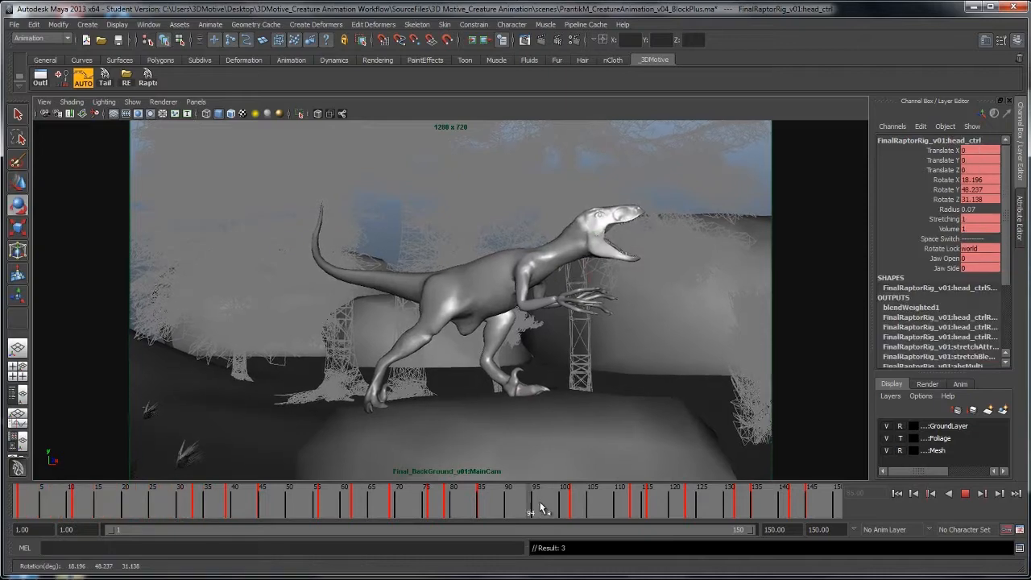
pyautogui.click(578, 503)
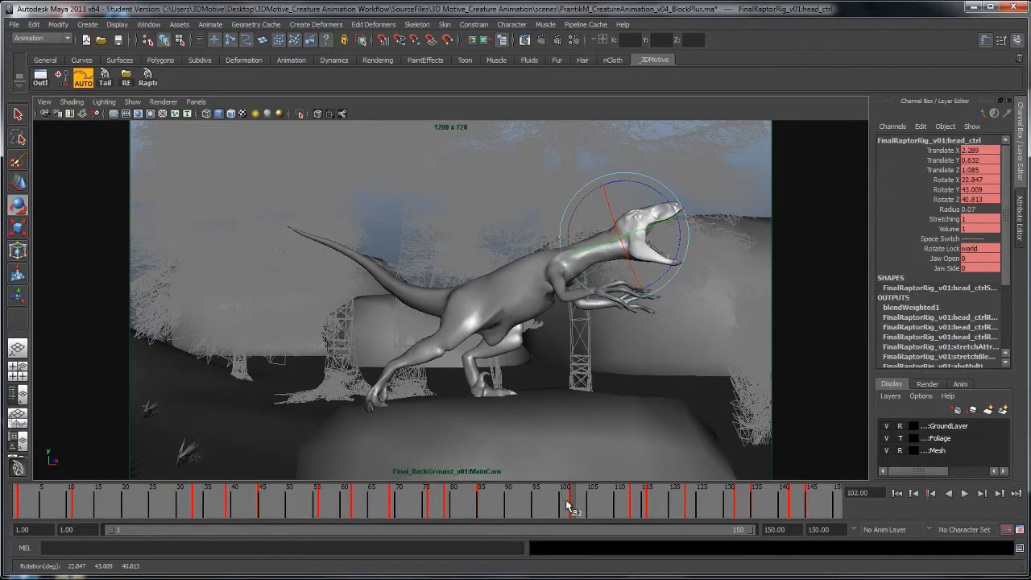
# Play the whole animation in the camera view and inspect the turn off the rock around frame 128
pyautogui.hotkey('alt', 'v')
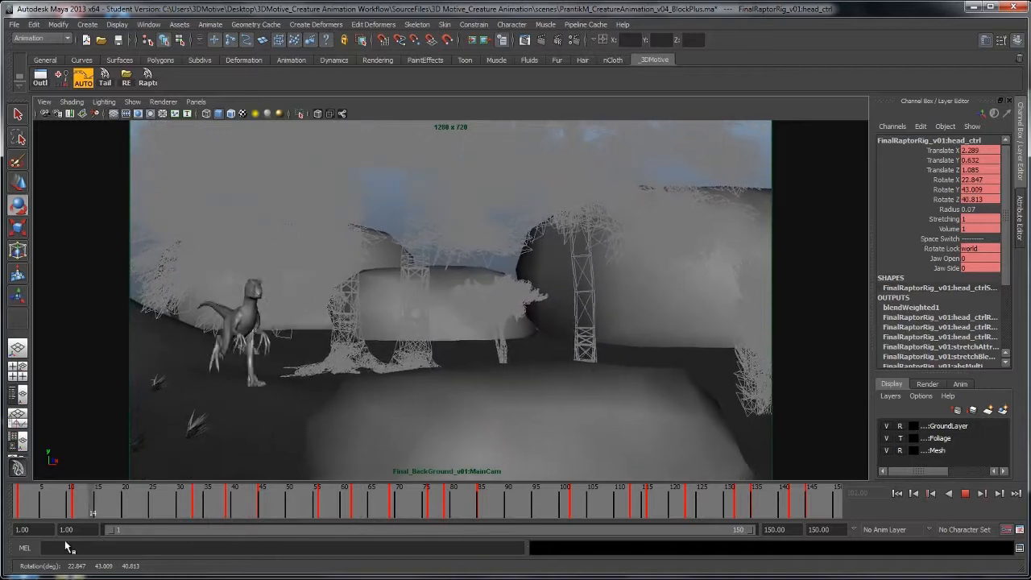
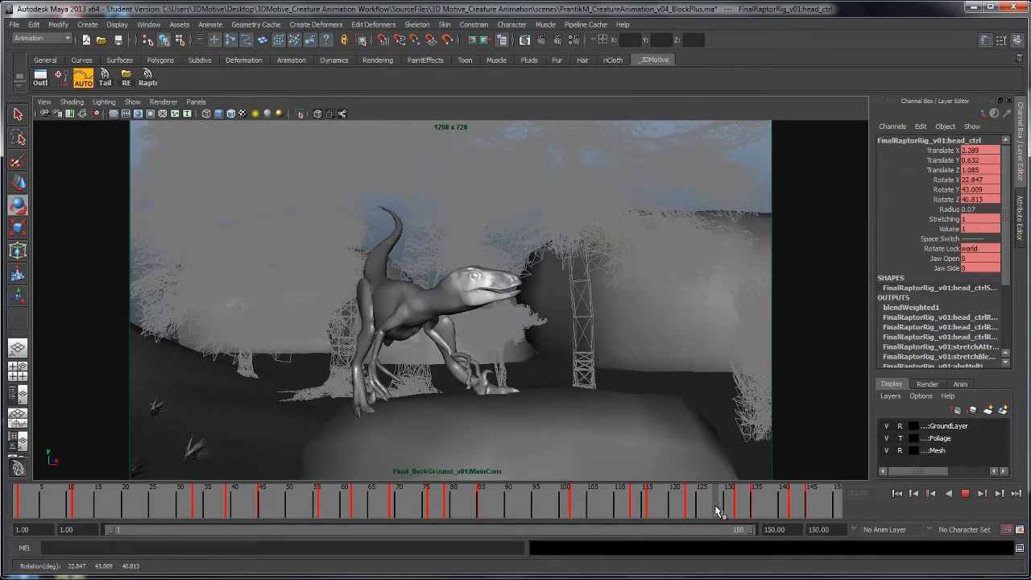
pyautogui.moveTo(717, 510)
pyautogui.mouseDown()
pyautogui.moveTo(755, 502)
pyautogui.moveTo(561, 515)
pyautogui.moveTo(713, 510)
pyautogui.mouseUp()
pyautogui.press('e')
pyautogui.press('space')
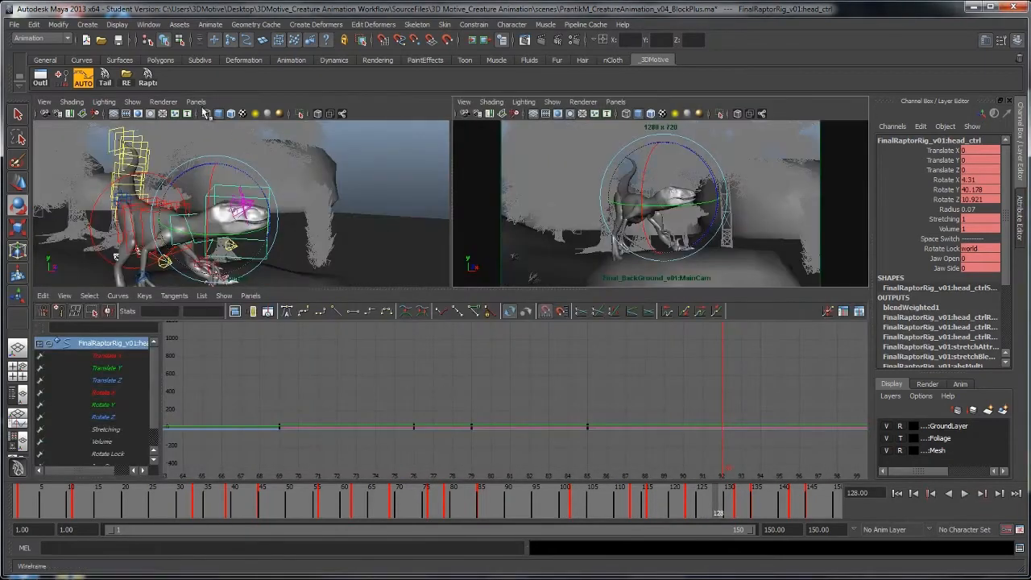
# Create a breakdown at frame 127 for all raptor controls: make the keys at frames 123 and 132 linear, key the pose, and restore stepped tangents
pyautogui.click(150, 78)
pyautogui.press('a')
pyautogui.keyDown('alt'); pyautogui.moveTo(631, 391); pyautogui.dragTo(517, 396, button='middle'); pyautogui.keyUp('alt')
pyautogui.keyDown('alt'); pyautogui.keyDown('shift'); pyautogui.moveTo(522, 377); pyautogui.dragTo(558, 448, button='right'); pyautogui.keyUp('shift'); pyautogui.keyUp('alt')
pyautogui.keyDown('alt'); pyautogui.moveTo(558, 448); pyautogui.dragTo(511, 446, button='middle'); pyautogui.keyUp('alt')
pyautogui.click(526, 418)
pyautogui.click(518, 439)
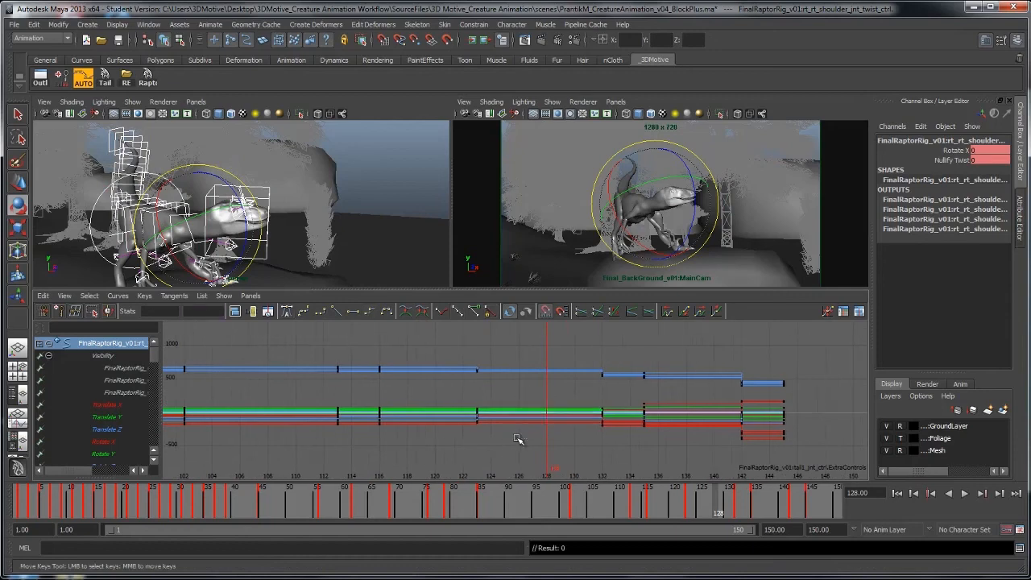
pyautogui.keyDown('alt'); pyautogui.moveTo(519, 428); pyautogui.dragTo(537, 436, button='right'); pyautogui.keyUp('alt')
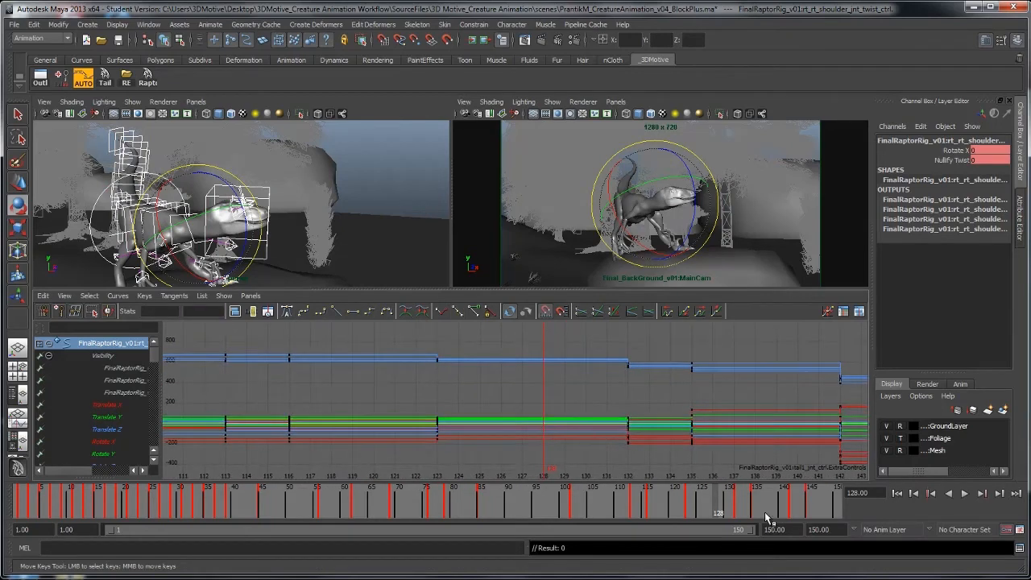
pyautogui.moveTo(764, 515)
pyautogui.mouseDown()
pyautogui.moveTo(685, 512)
pyautogui.moveTo(712, 513)
pyautogui.mouseUp()
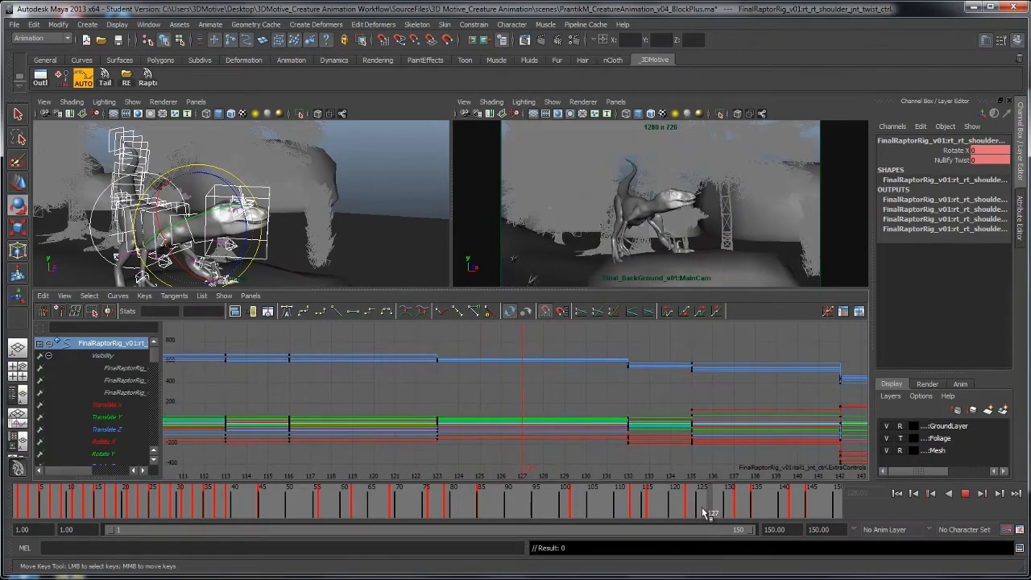
pyautogui.moveTo(433, 334); pyautogui.dragTo(644, 485)
pyautogui.click(335, 312)
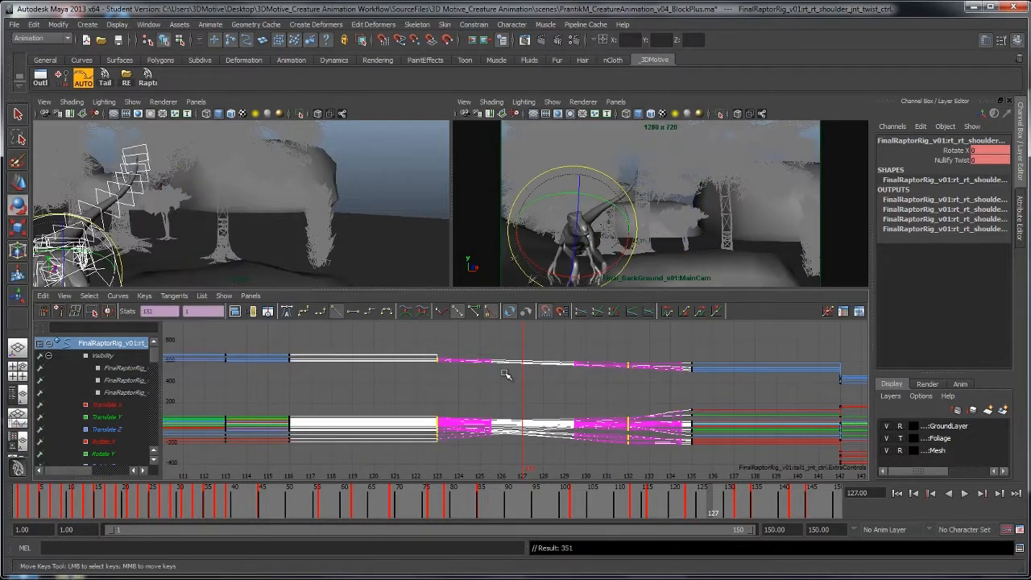
pyautogui.press('s')
pyautogui.click(375, 375)
pyautogui.click(370, 315)
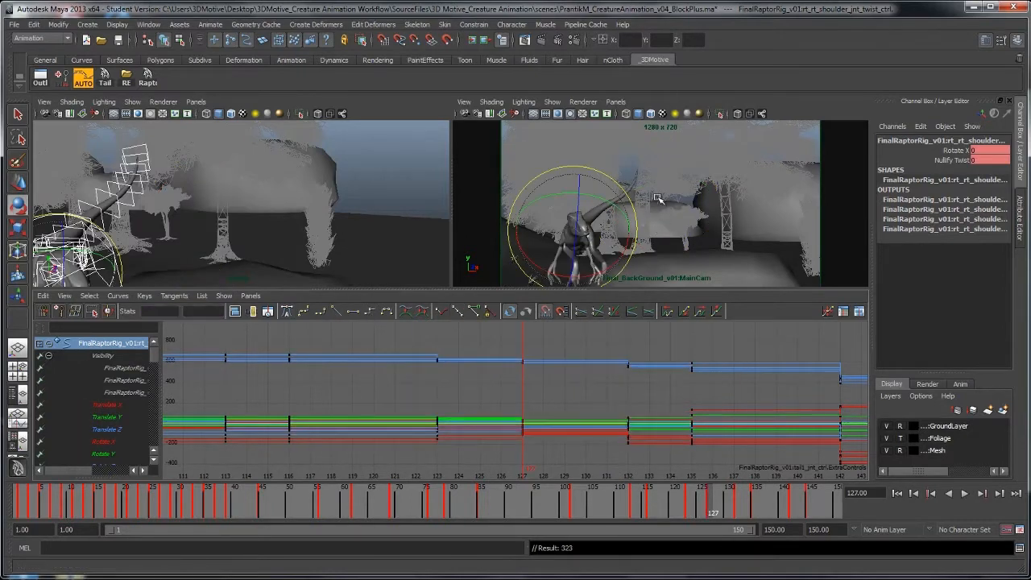
# Compare the new breakdown at frame 127 with the poses at frames 123 and 132 in the enlarged camera view
pyautogui.press('space')
pyautogui.press(',')
pyautogui.press('.')
pyautogui.press('.')
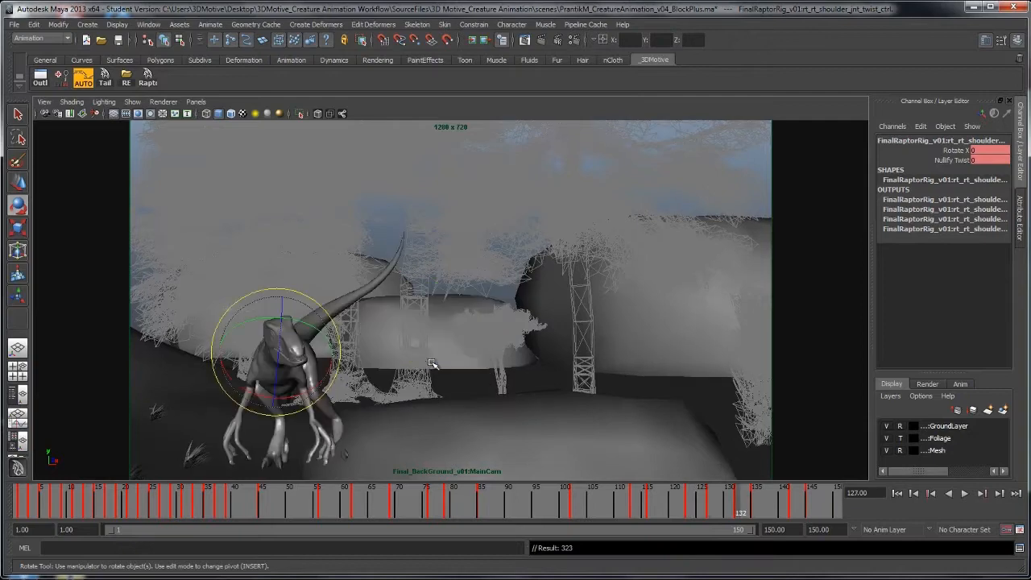
pyautogui.press(',')
pyautogui.press(',')
pyautogui.press('.')
pyautogui.press('space')
# At frame 127, raise the root control to about 26.8 in Y, placing it at about -91.8 in X and 586.3 in Z
pyautogui.keyDown('alt'); pyautogui.moveTo(250, 226); pyautogui.dragTo(260, 214); pyautogui.keyUp('alt')
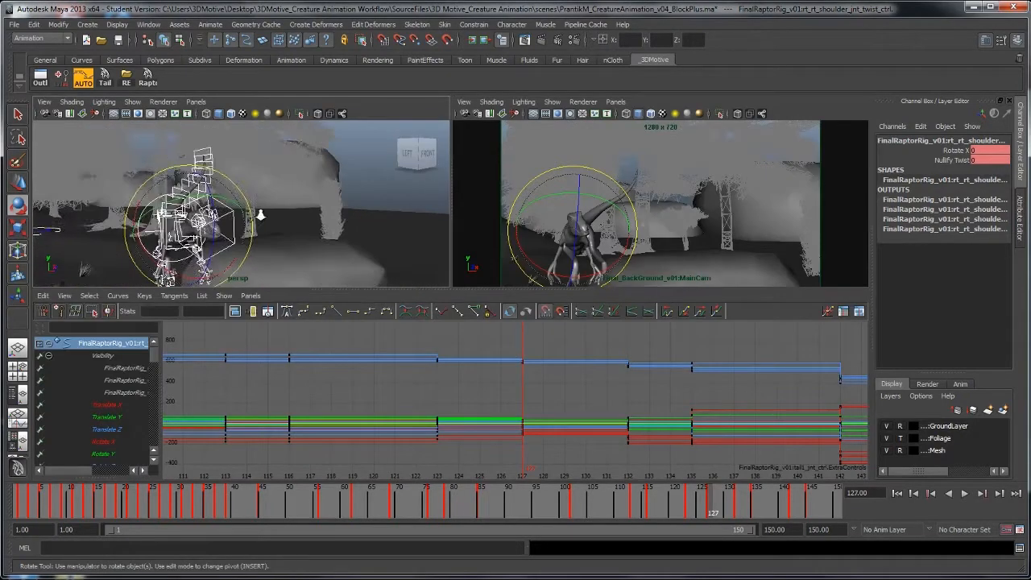
pyautogui.keyDown('alt'); pyautogui.moveTo(260, 214); pyautogui.dragTo(242, 211, button='right'); pyautogui.keyUp('alt')
pyautogui.click(338, 184)
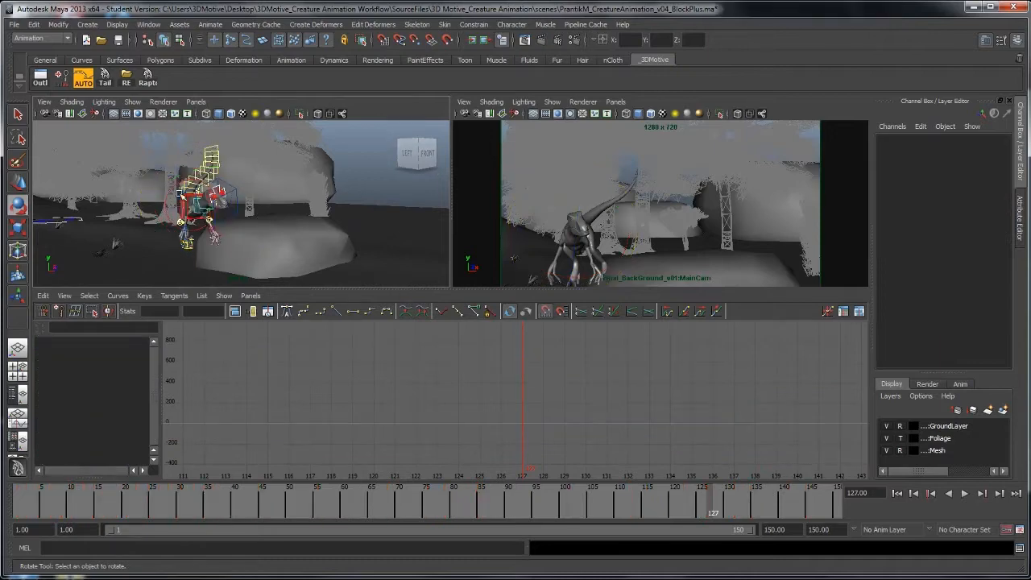
pyautogui.keyDown('alt'); pyautogui.moveTo(180, 194); pyautogui.dragTo(217, 212); pyautogui.keyUp('alt')
pyautogui.click(221, 181)
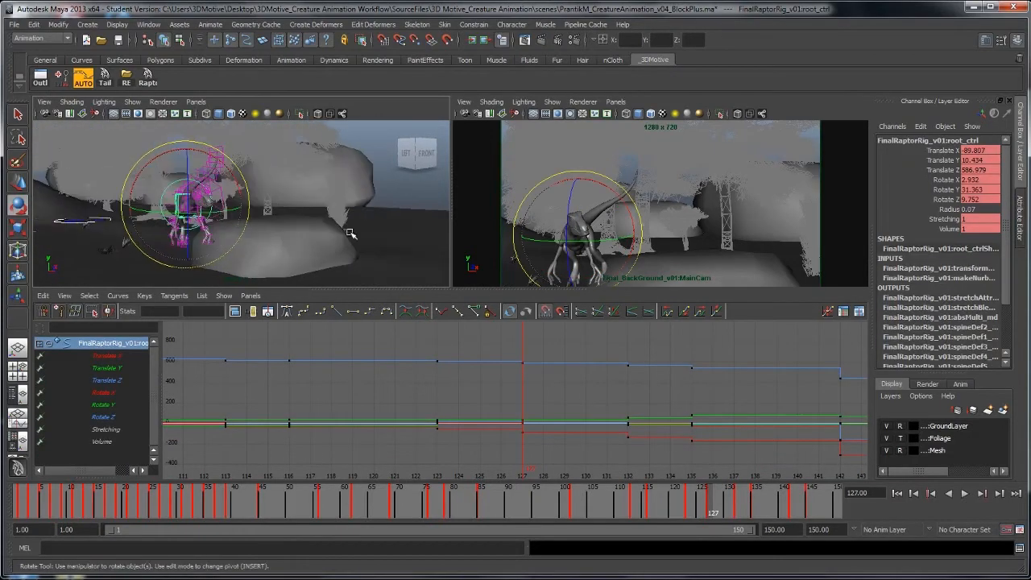
pyautogui.press('w')
pyautogui.moveTo(579, 236)
pyautogui.mouseDown()
pyautogui.moveTo(587, 229)
pyautogui.moveTo(589, 239)
pyautogui.mouseUp()
pyautogui.hotkey('ctrl', 'z')
pyautogui.press(',')
pyautogui.press('.')
pyautogui.press('.')
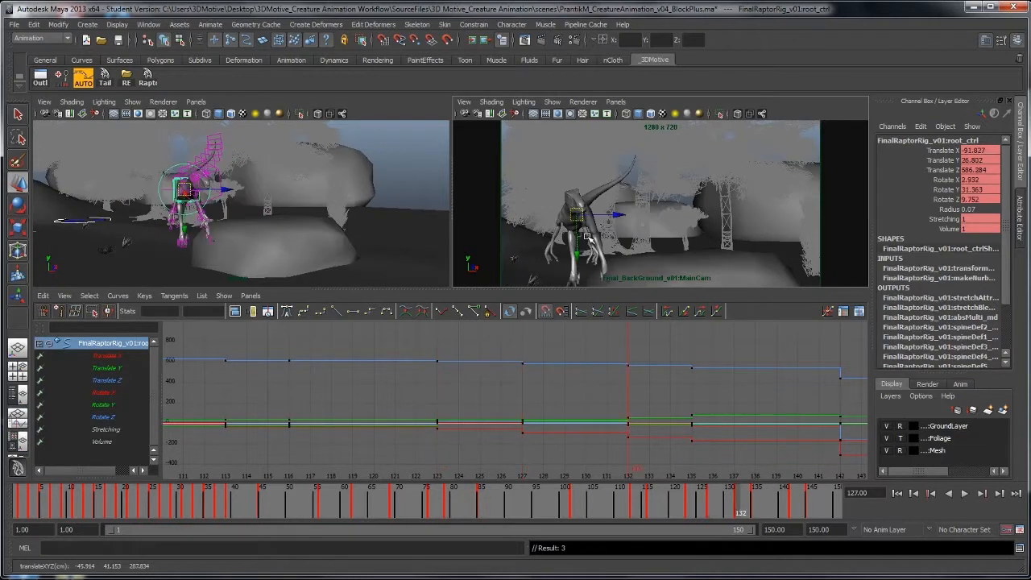
pyautogui.press(',')
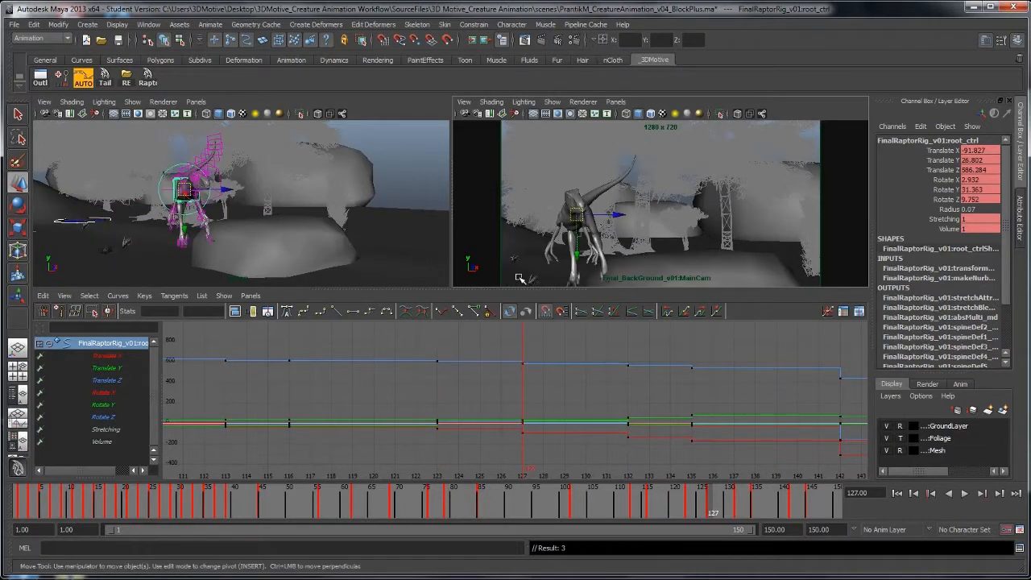
# At frame 127, adjust the position of the right foot control on the rock
pyautogui.keyDown('alt'); pyautogui.moveTo(195, 254); pyautogui.dragTo(319, 255); pyautogui.keyUp('alt')
pyautogui.click(287, 250)
pyautogui.click(276, 252)
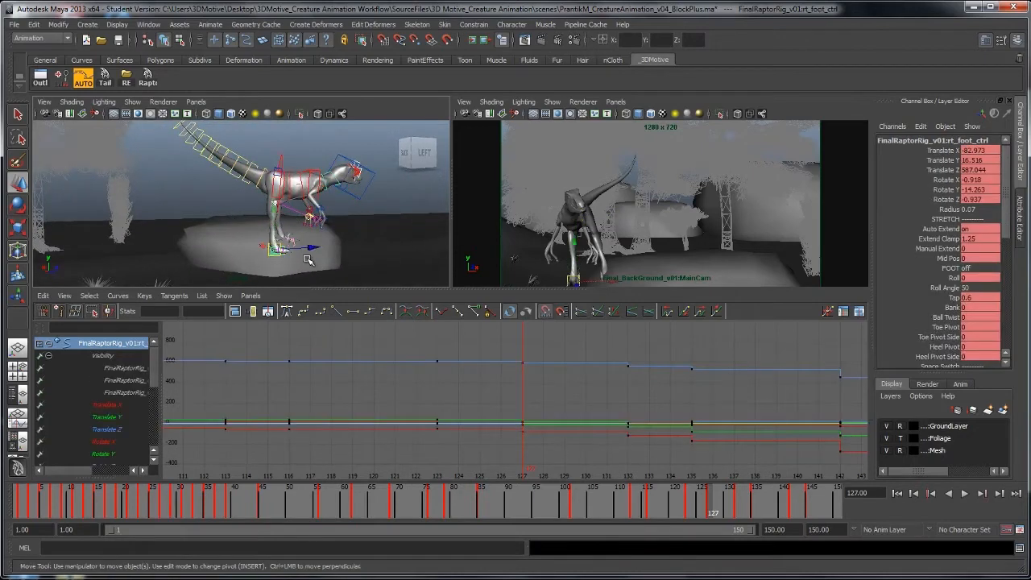
pyautogui.keyDown('alt'); pyautogui.moveTo(310, 241); pyautogui.dragTo(226, 246); pyautogui.keyUp('alt')
pyautogui.press('e')
pyautogui.press('w')
pyautogui.moveTo(274, 258); pyautogui.dragTo(255, 259, button='middle')
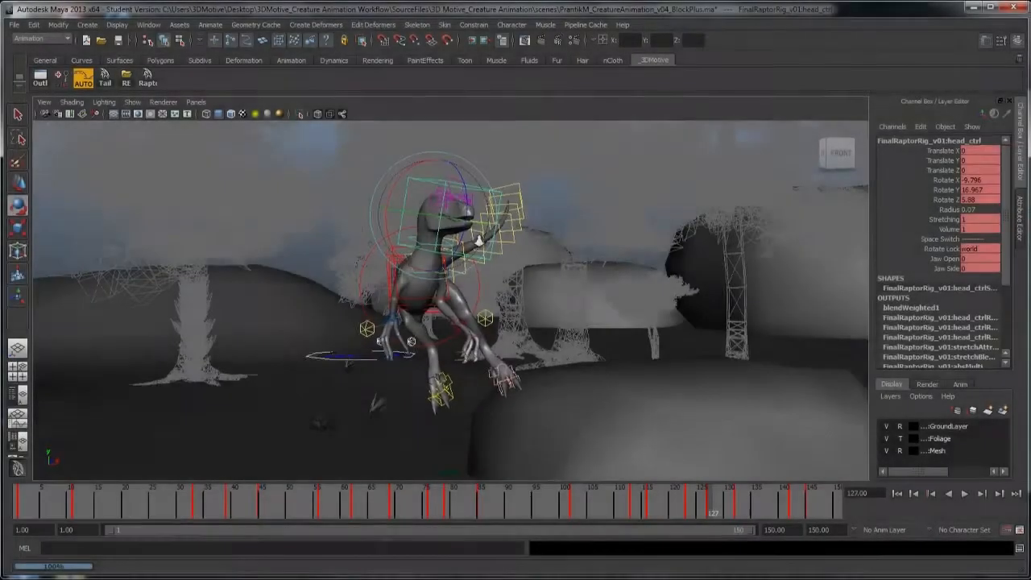
# At frame 127, reposition both elbow controls and shift the left wrist control to about 4.2 in X, -0.3 in Y and -3.5 in Z
pyautogui.keyDown('alt'); pyautogui.moveTo(476, 230); pyautogui.dragTo(436, 344, button='right'); pyautogui.keyUp('alt')
pyautogui.click(385, 366)
pyautogui.press('w')
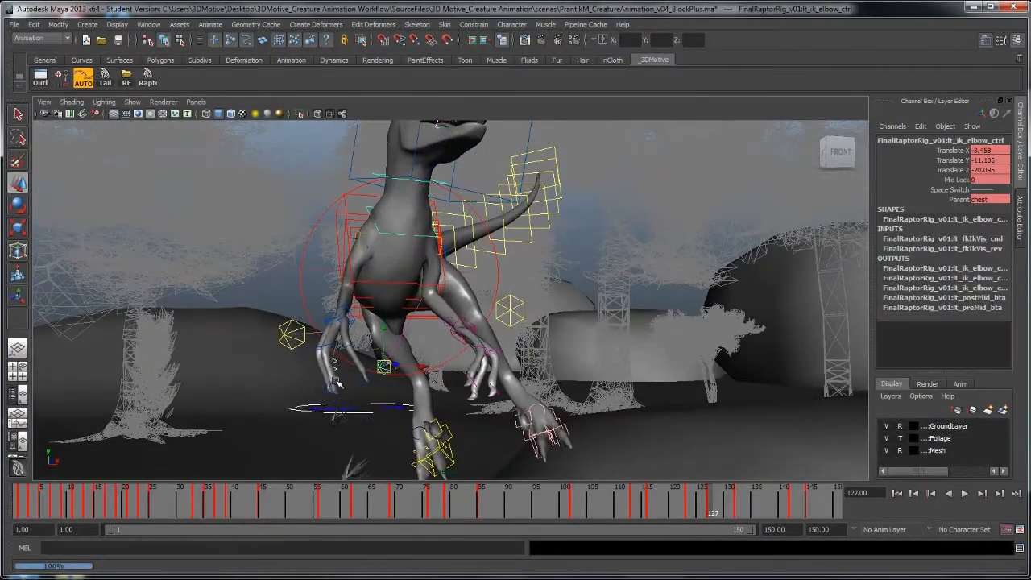
pyautogui.moveTo(334, 365)
pyautogui.mouseDown(button='middle')
pyautogui.moveTo(426, 357)
pyautogui.moveTo(344, 353)
pyautogui.mouseUp(button='middle')
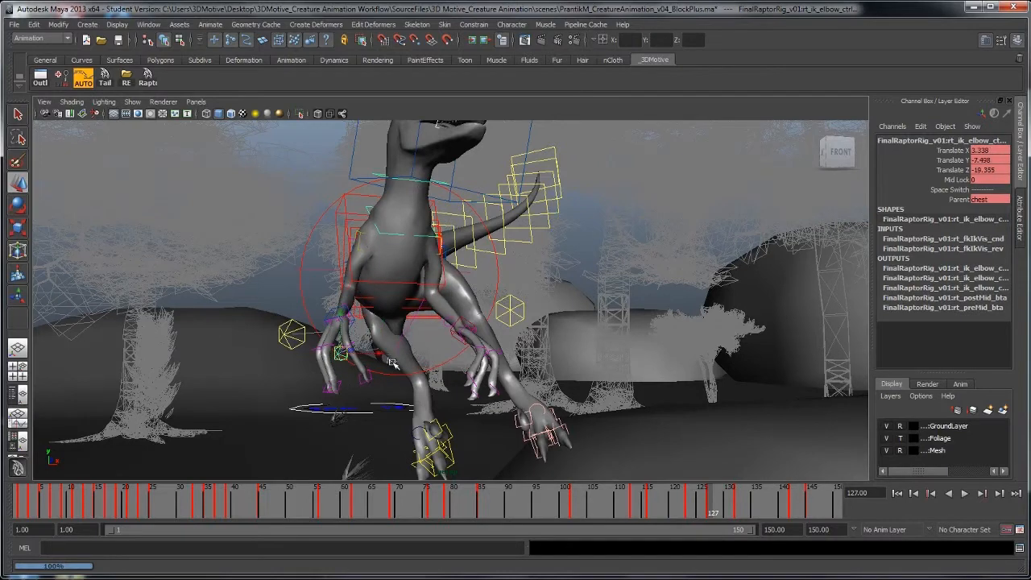
pyautogui.moveTo(397, 389); pyautogui.dragTo(403, 356, button='middle')
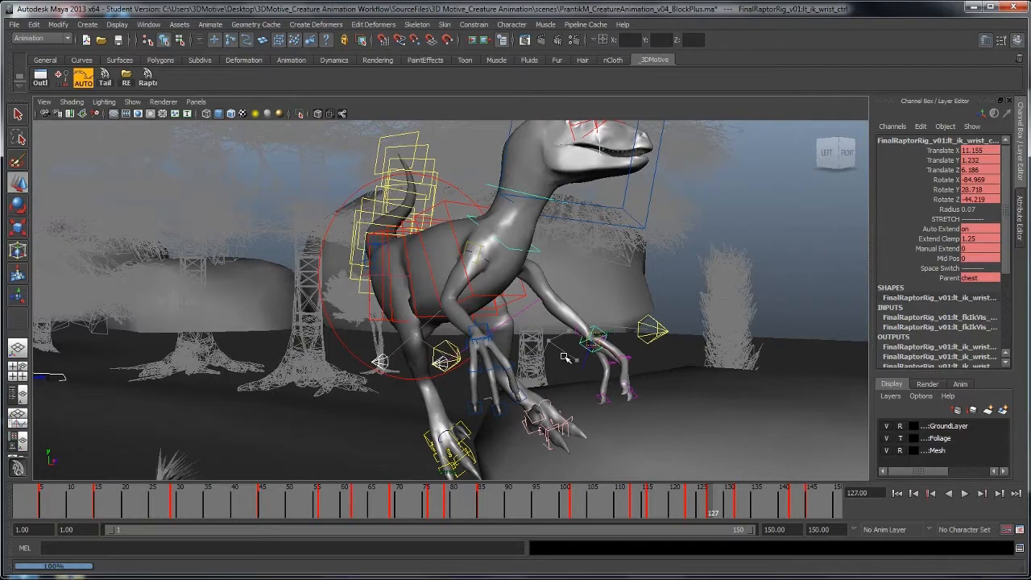
pyautogui.moveTo(567, 358); pyautogui.dragTo(451, 354)
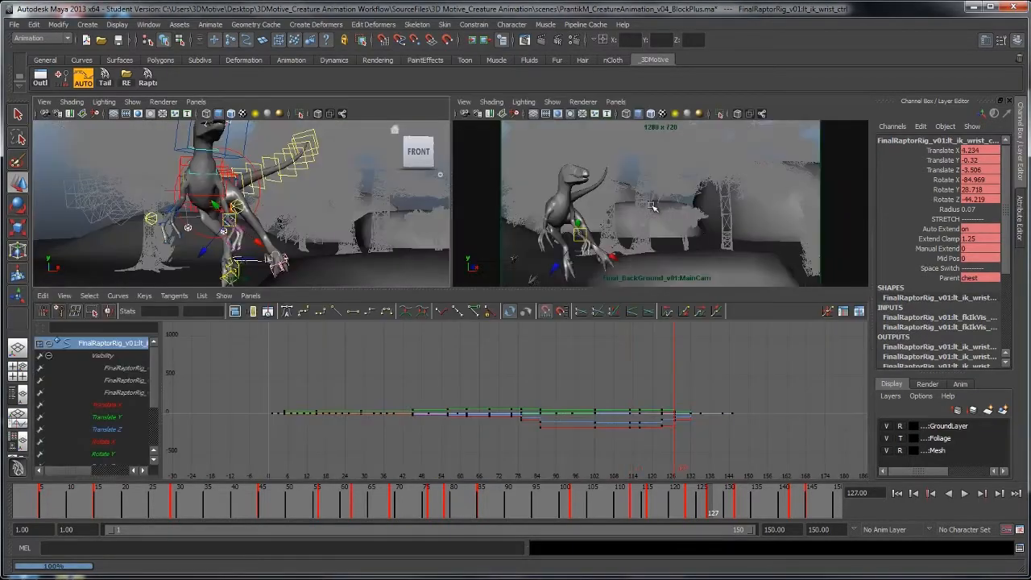
# Select all raptor controls, step through the keys around frames 127 and 132 in the camera view, and play the animation
pyautogui.click(673, 191)
pyautogui.click(147, 79)
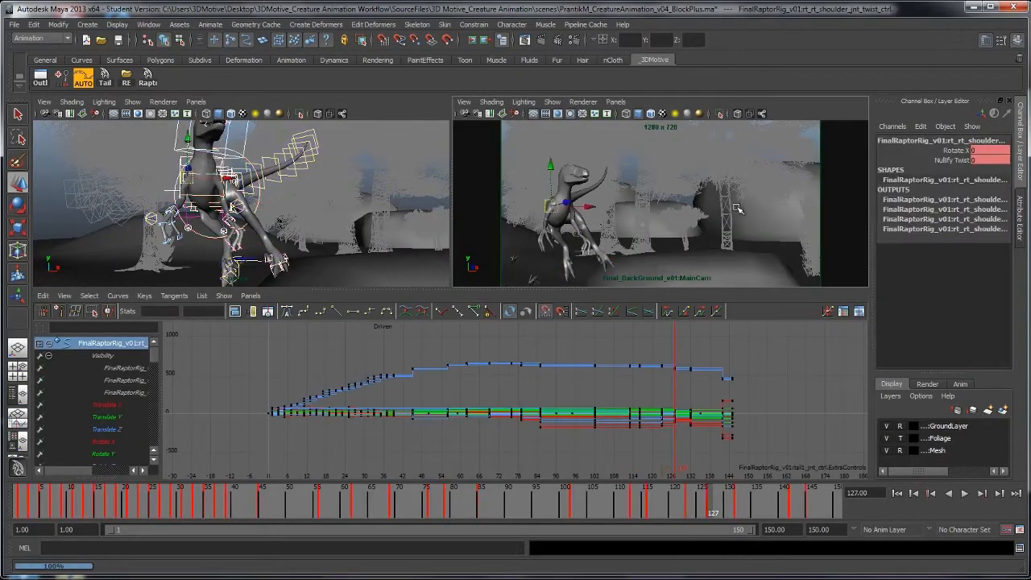
pyautogui.press(',')
pyautogui.press('.')
pyautogui.press('.')
pyautogui.press('.')
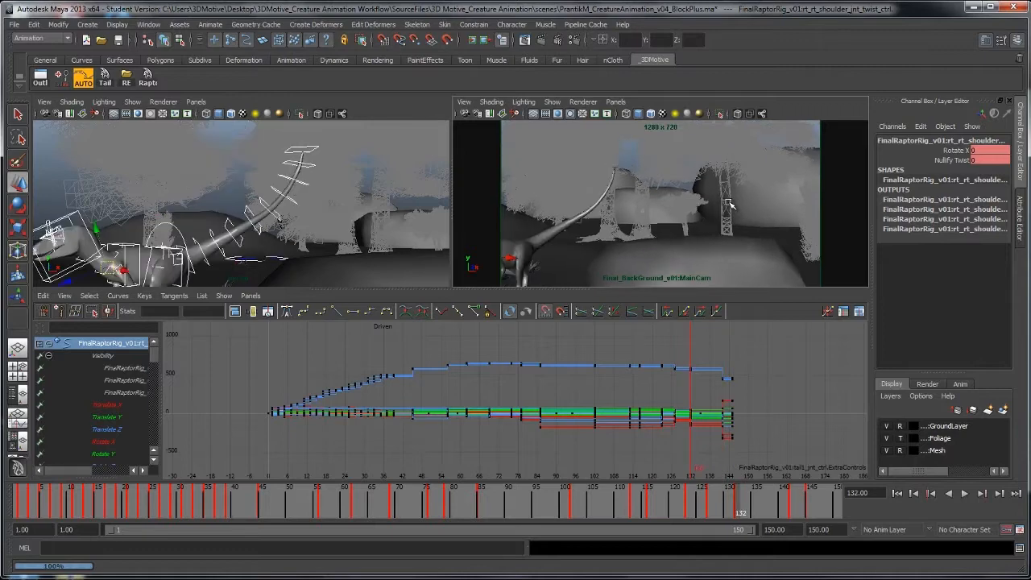
pyautogui.press('.')
pyautogui.click(660, 187)
pyautogui.click(965, 493)
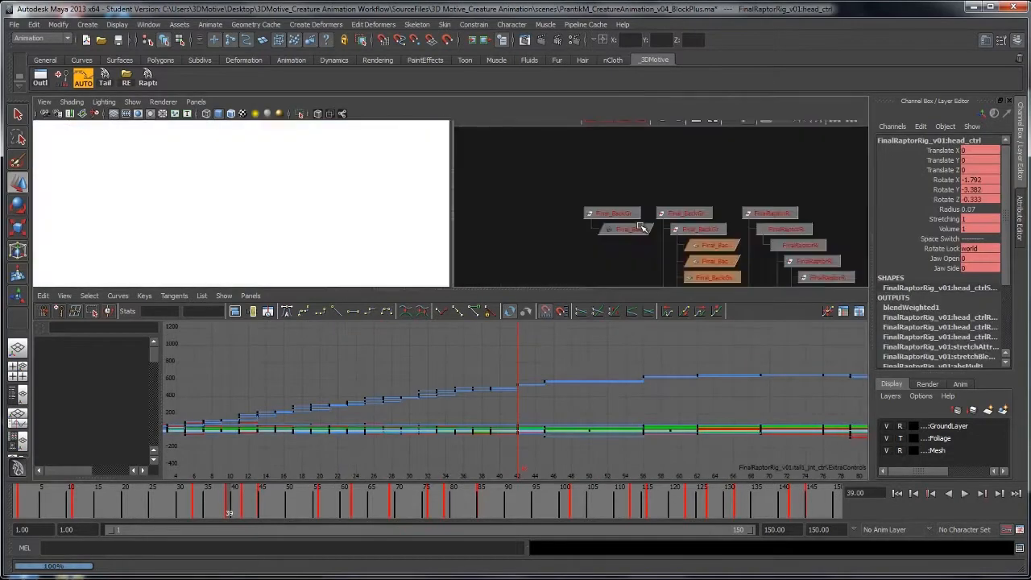
# Compare the raptor's head and body poses on the keys from frame 39 to 45 in the enlarged camera view
pyautogui.press('.')
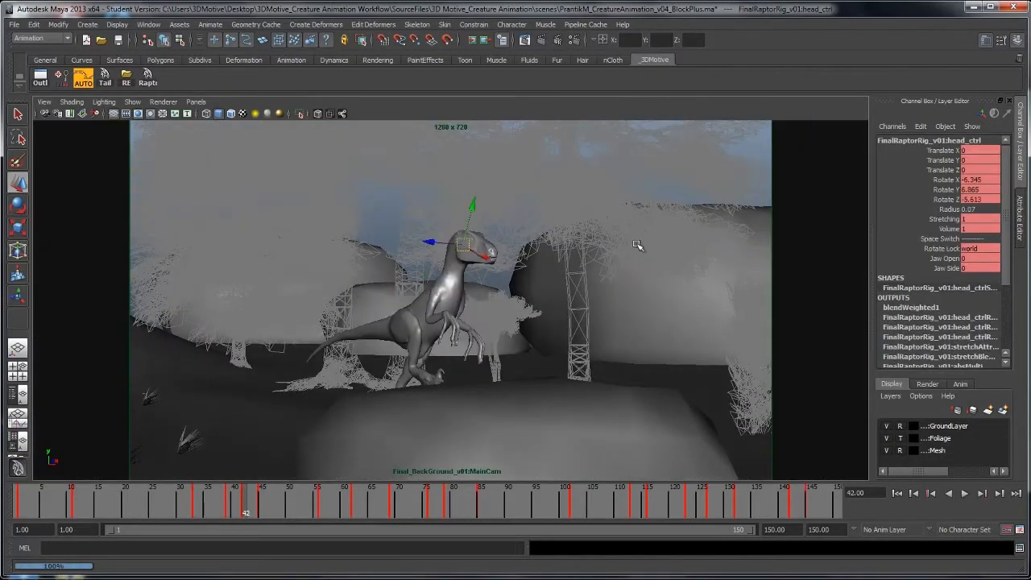
pyautogui.press('e')
pyautogui.press('.')
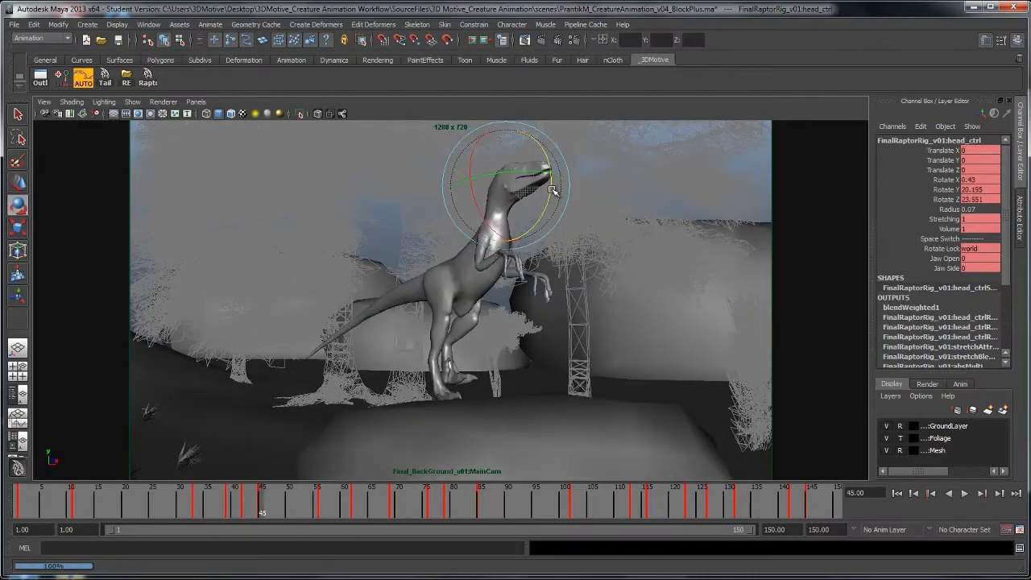
pyautogui.press(',')
pyautogui.press(',')
pyautogui.press(',')
pyautogui.press('.')
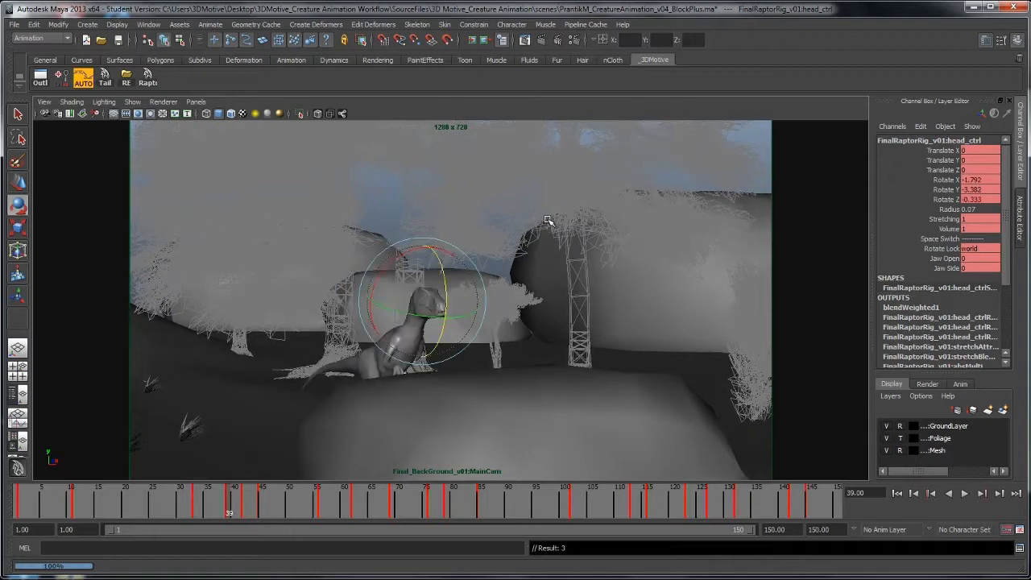
# At frame 39, rotate the chest and lower spine controls together from the side view to adjust the torso's tilt
pyautogui.press('space')
pyautogui.keyDown('alt'); pyautogui.moveTo(198, 220); pyautogui.dragTo(239, 218); pyautogui.keyUp('alt')
pyautogui.press('w')
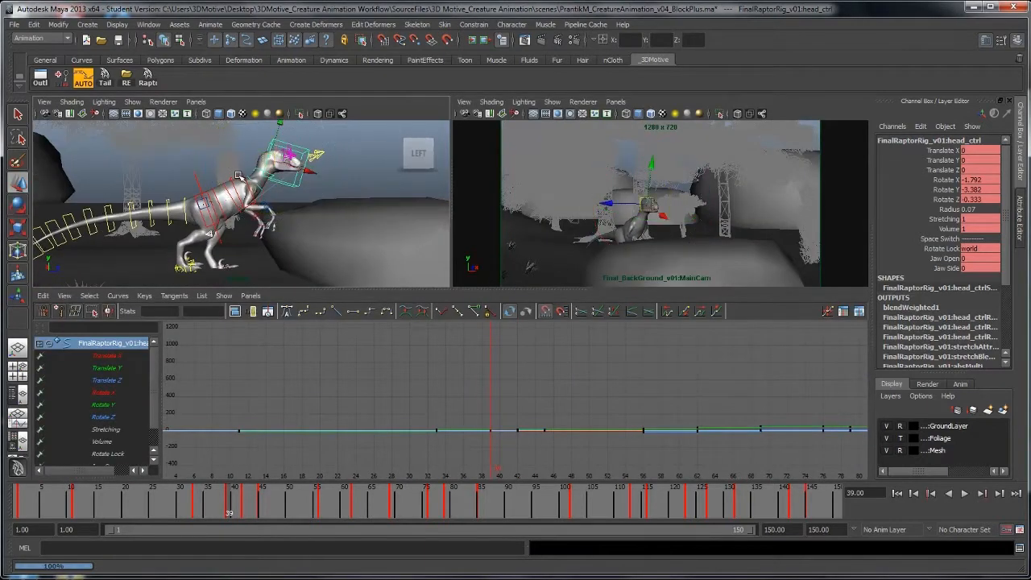
pyautogui.click(224, 184)
pyautogui.keyDown('shift'); pyautogui.click(218, 191); pyautogui.keyUp('shift')
pyautogui.press('e')
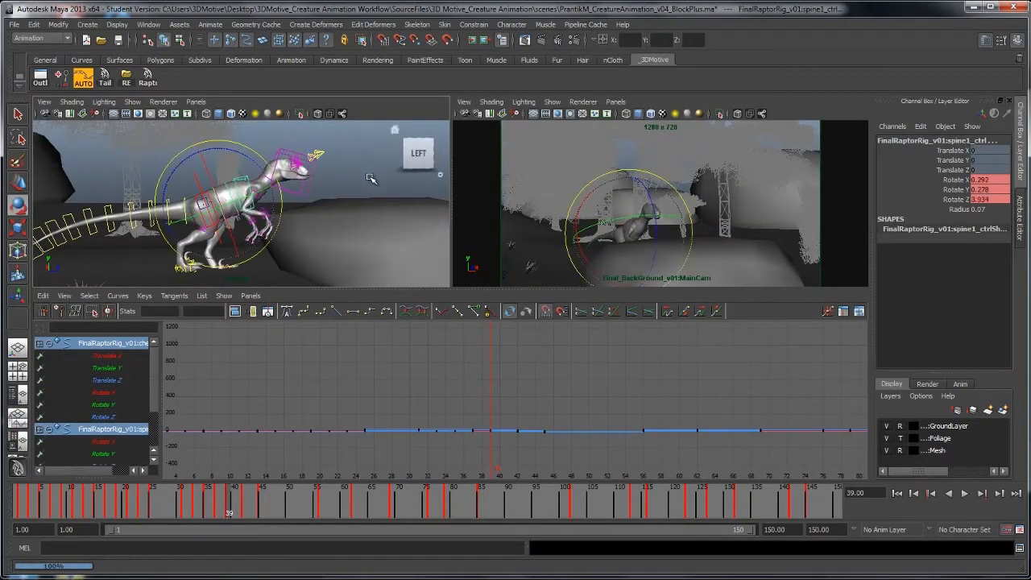
# Check the frame 39 pose against the following keys up to frame 62, and play the whole animation in the camera view
pyautogui.press('space')
pyautogui.press(',')
pyautogui.press('.')
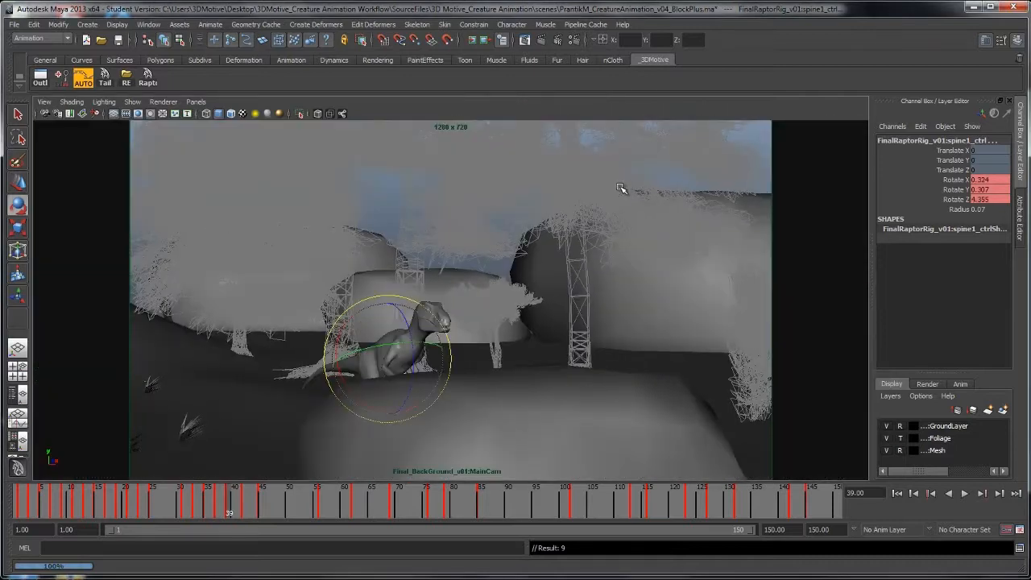
pyautogui.press('.')
pyautogui.press('.')
pyautogui.press('.')
pyautogui.press('.')
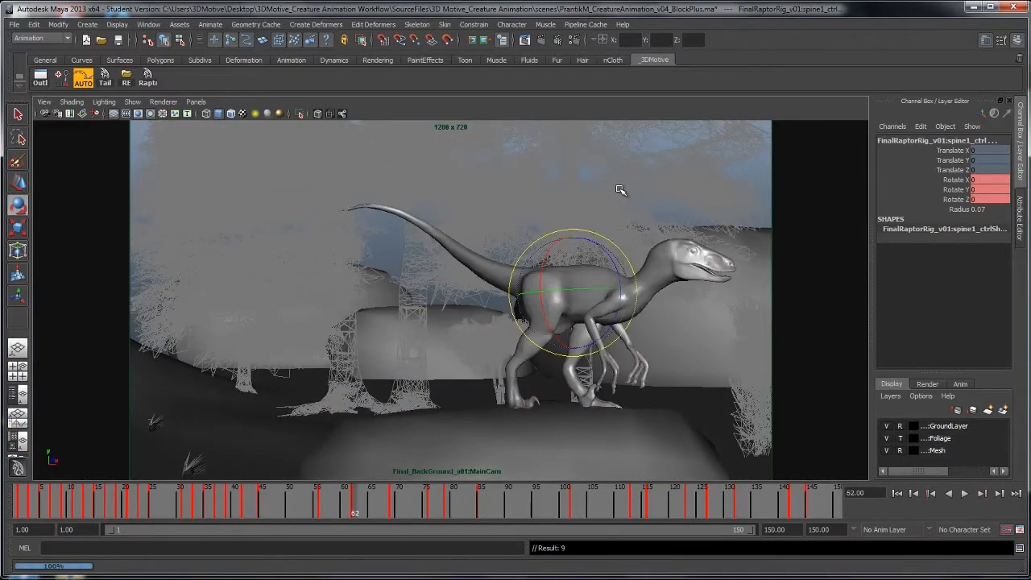
pyautogui.click(539, 152)
pyautogui.click(960, 492)
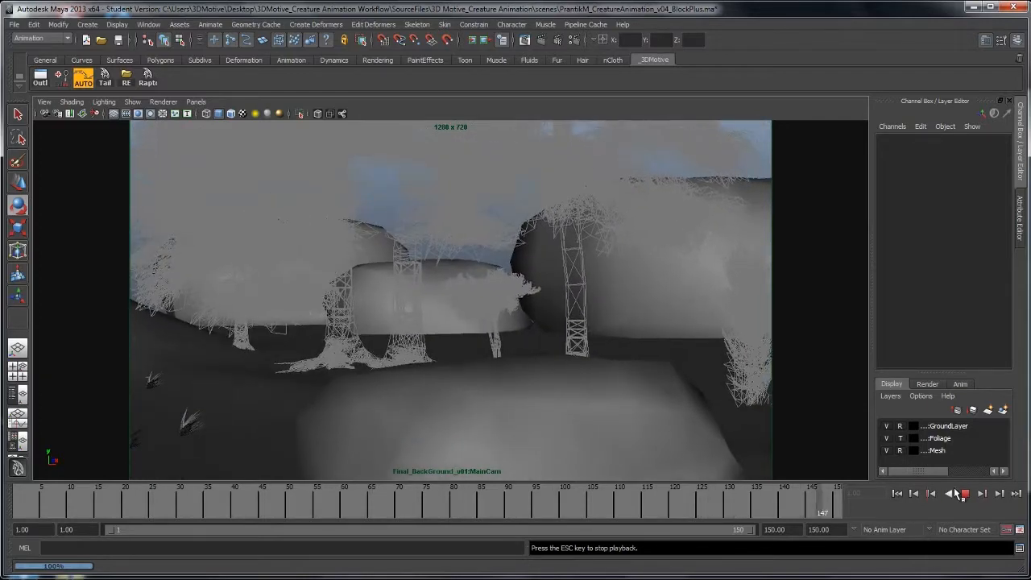
pyautogui.click(959, 493)
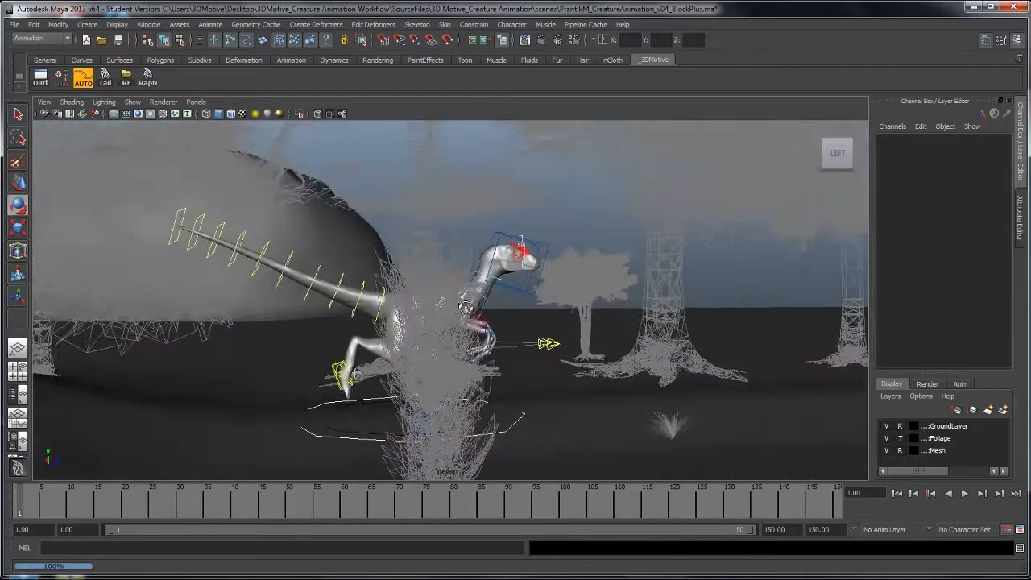
# At frame 3, rotate the right foot control to about 22.1 in X, 1.7 in Y and 5.0 in Z
pyautogui.keyDown('alt'); pyautogui.moveTo(466, 307); pyautogui.dragTo(530, 302); pyautogui.keyUp('alt')
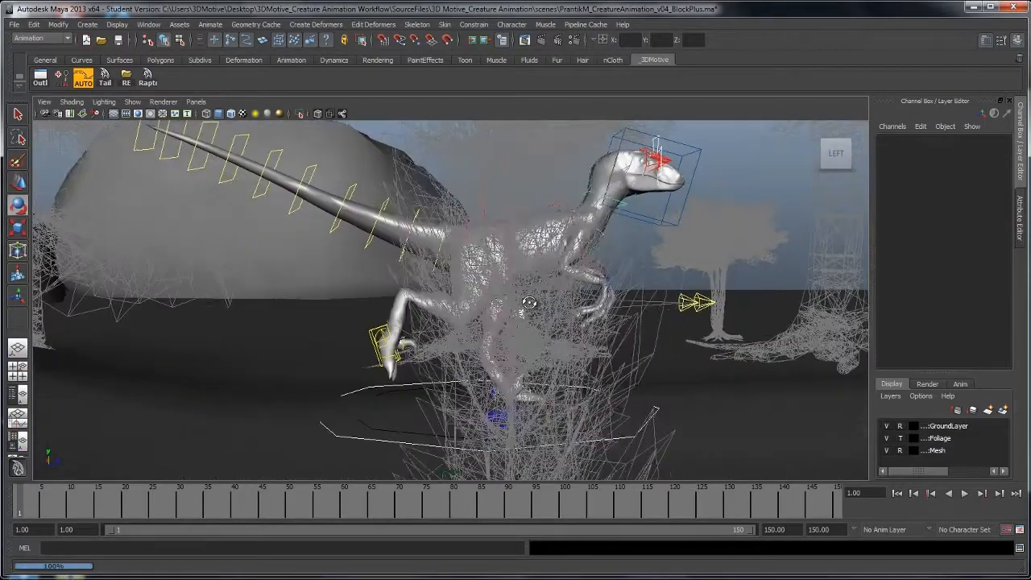
pyautogui.keyDown('alt'); pyautogui.moveTo(529, 301); pyautogui.dragTo(569, 317, button='right'); pyautogui.keyUp('alt')
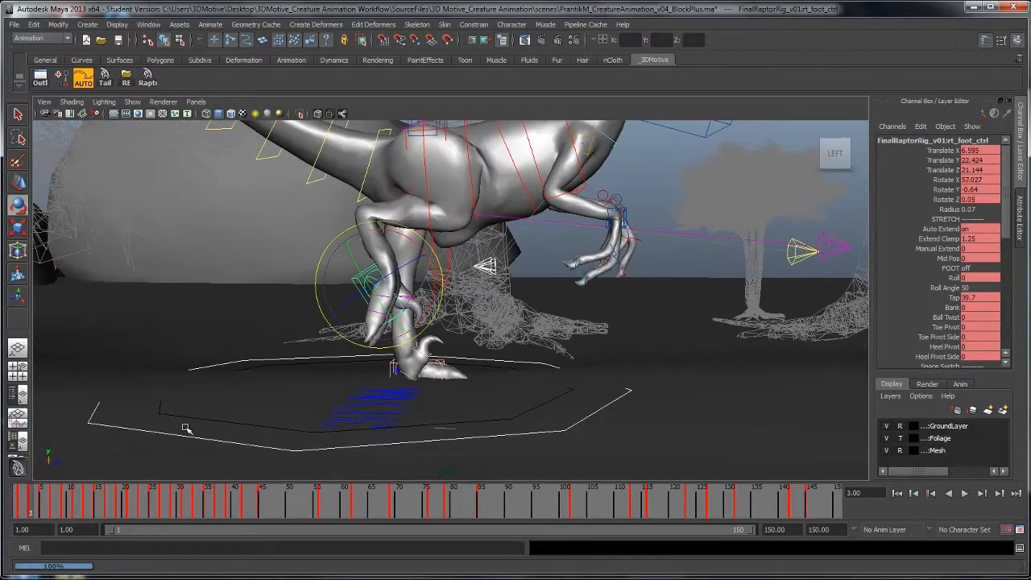
pyautogui.scroll(-3, 565, 291)
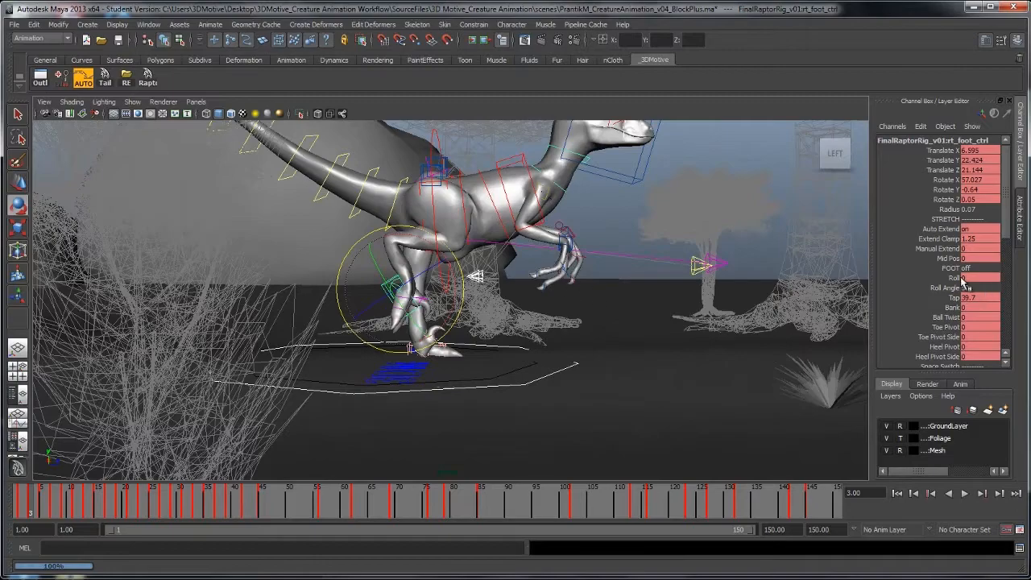
pyautogui.keyDown('alt'); pyautogui.moveTo(551, 236); pyautogui.dragTo(522, 229); pyautogui.keyUp('alt')
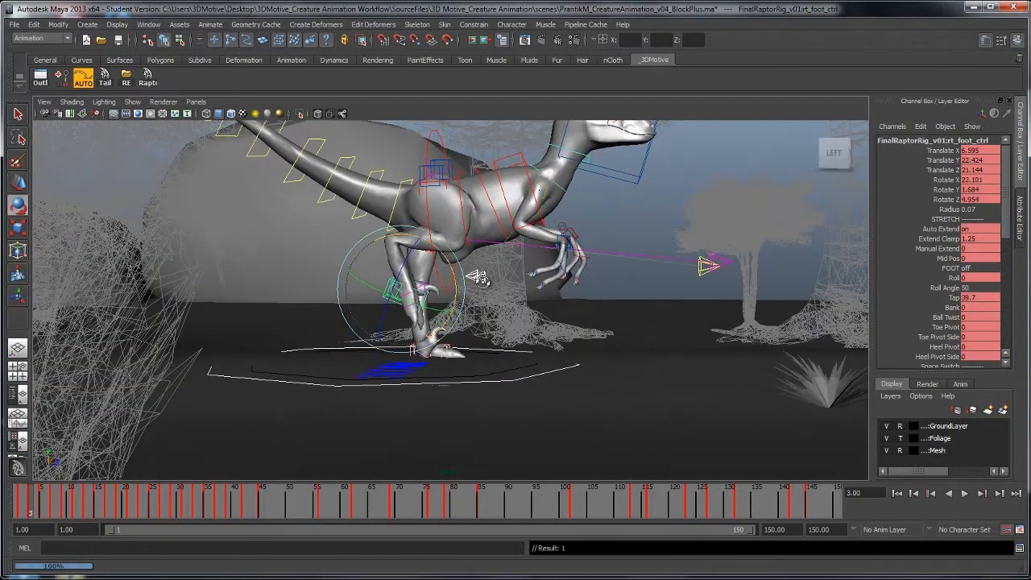
pyautogui.keyDown('alt'); pyautogui.moveTo(481, 281); pyautogui.dragTo(509, 288); pyautogui.keyUp('alt')
pyautogui.click(954, 297)
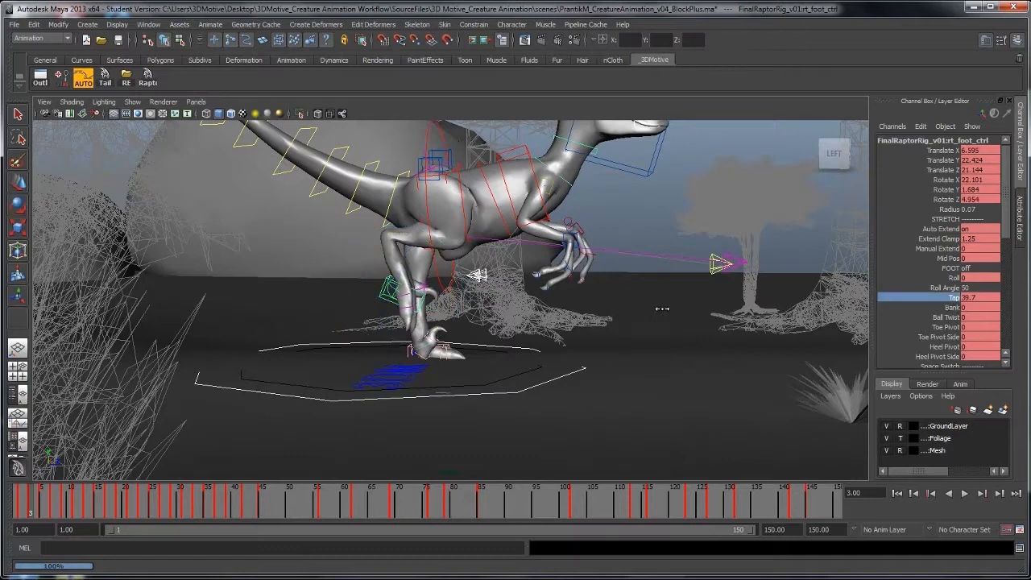
# Step back and forth through the run keys between frames 3 and 11 from the side, examining the foot poses
pyautogui.press('.')
pyautogui.scroll(-2, 503, 299)
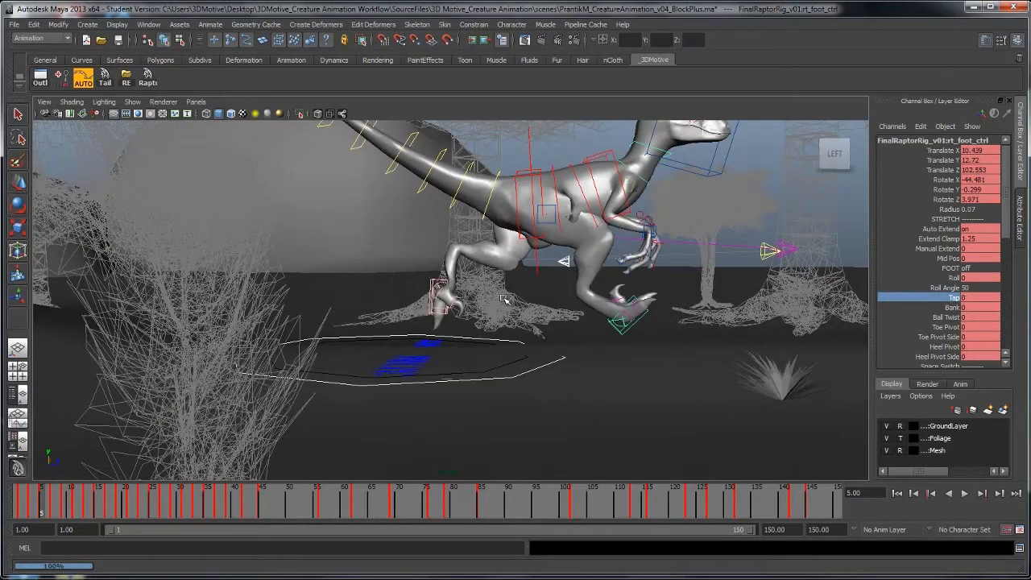
pyautogui.press('.')
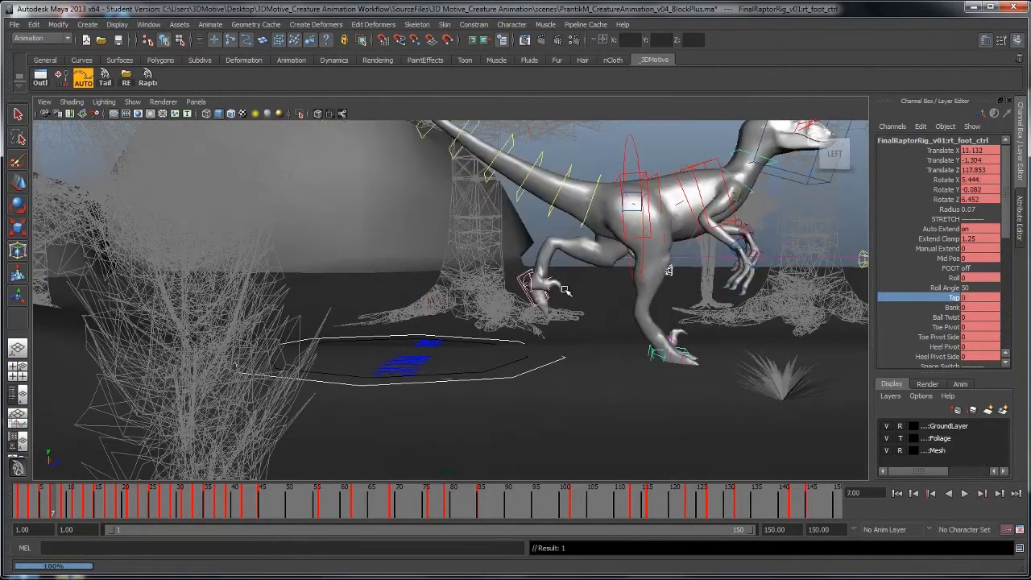
pyautogui.press(',')
pyautogui.press(',')
pyautogui.press('.')
pyautogui.press('.')
pyautogui.press('.')
pyautogui.scroll(-3, 654, 309)
pyautogui.keyDown('alt'); pyautogui.moveTo(688, 314); pyautogui.dragTo(528, 312, button='middle'); pyautogui.keyUp('alt')
pyautogui.keyDown('alt'); pyautogui.moveTo(528, 313); pyautogui.dragTo(656, 318, button='right'); pyautogui.keyUp('alt')
pyautogui.keyDown('alt'); pyautogui.moveTo(656, 317); pyautogui.dragTo(545, 302, button='middle'); pyautogui.keyUp('alt')
pyautogui.press('.')
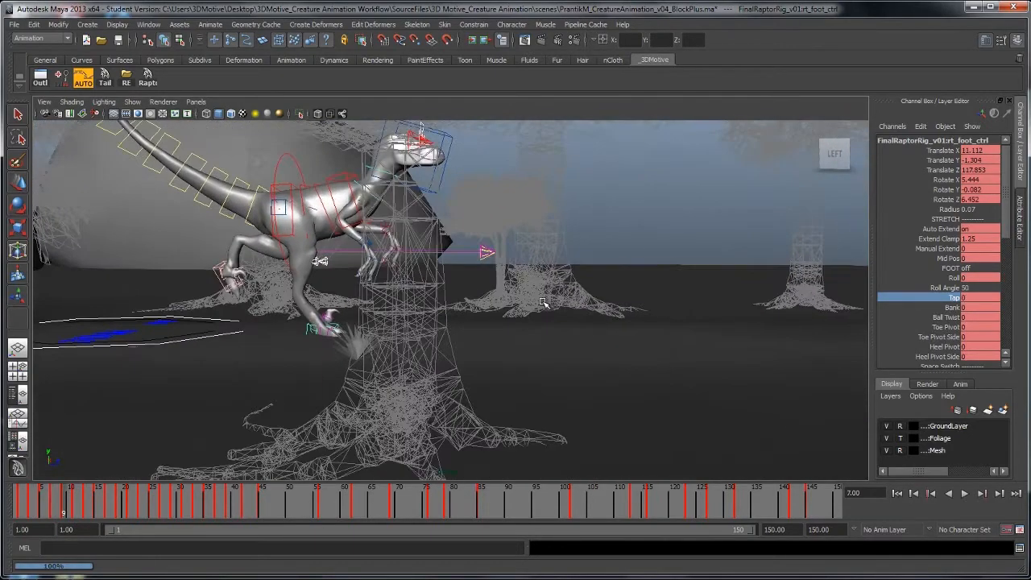
pyautogui.press('.')
pyautogui.press('.')
pyautogui.press(',')
pyautogui.press(',')
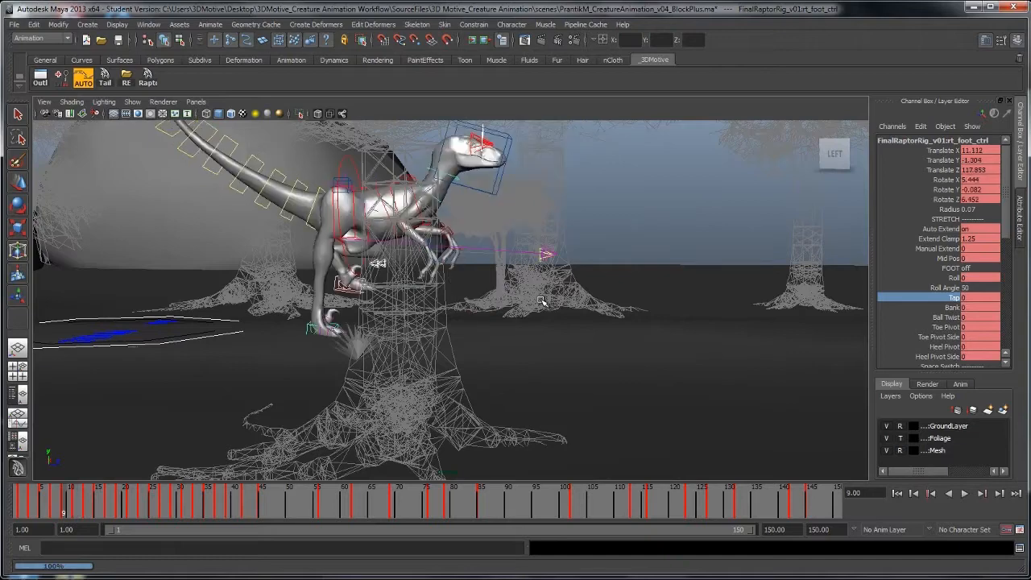
# At frame 11, raise the right foot control to about 18.9 in Y and compare it with the pose at frame 13
pyautogui.press('.')
pyautogui.press('w')
pyautogui.moveTo(494, 304); pyautogui.dragTo(474, 324, button='middle')
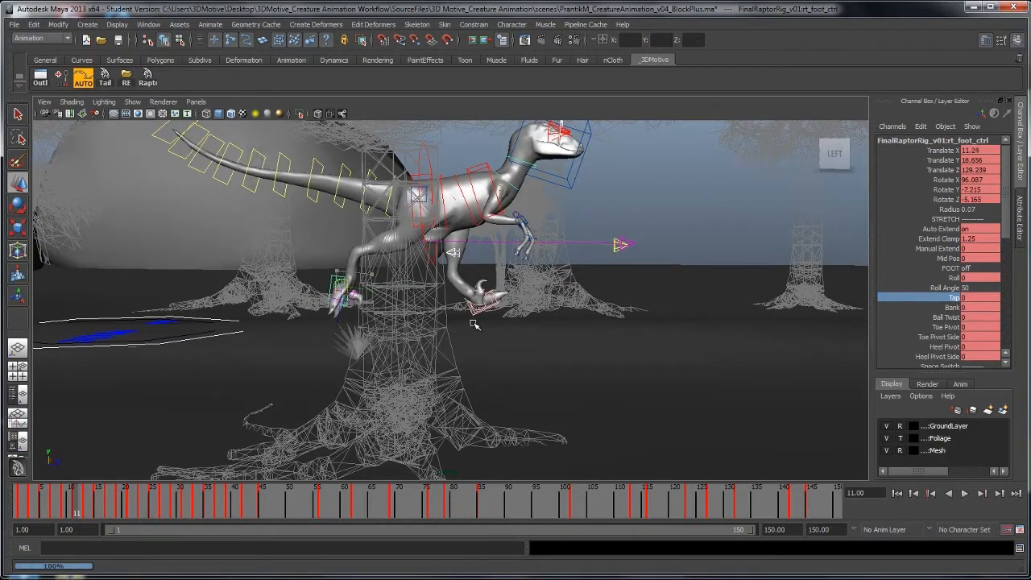
pyautogui.press('.')
pyautogui.press('.')
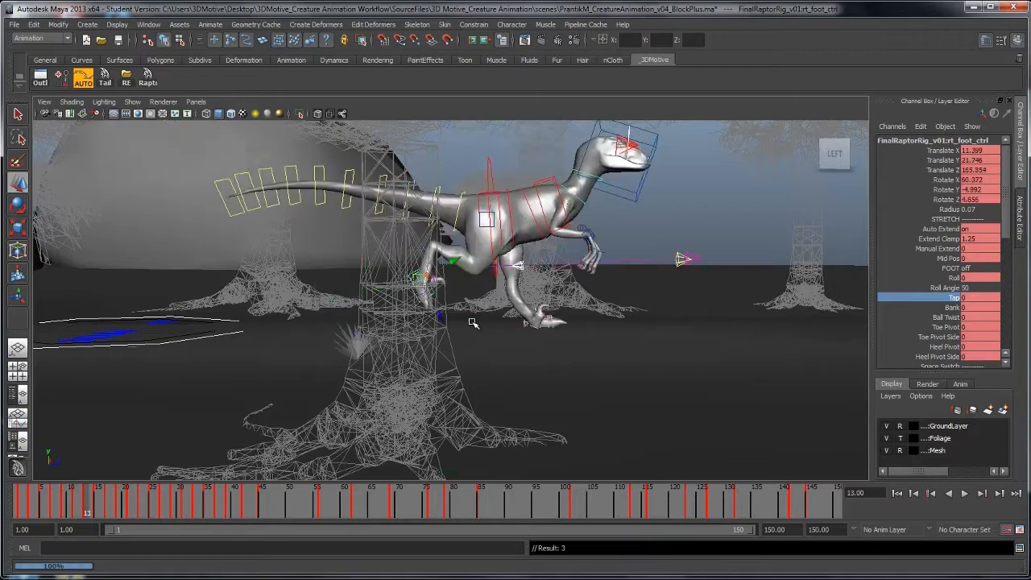
pyautogui.press(',')
pyautogui.press(',')
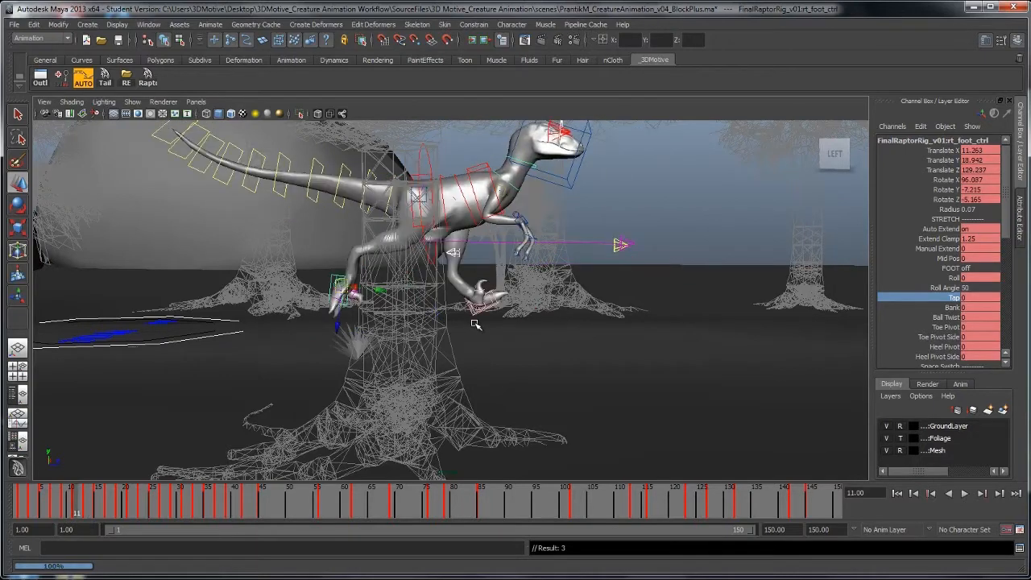
# At frame 11, move the root and both foot controls forward together, bringing the root to about 169.0 in Z, and key them
pyautogui.keyDown('alt'); pyautogui.moveTo(482, 324); pyautogui.dragTo(485, 325); pyautogui.keyUp('alt')
pyautogui.click(476, 316)
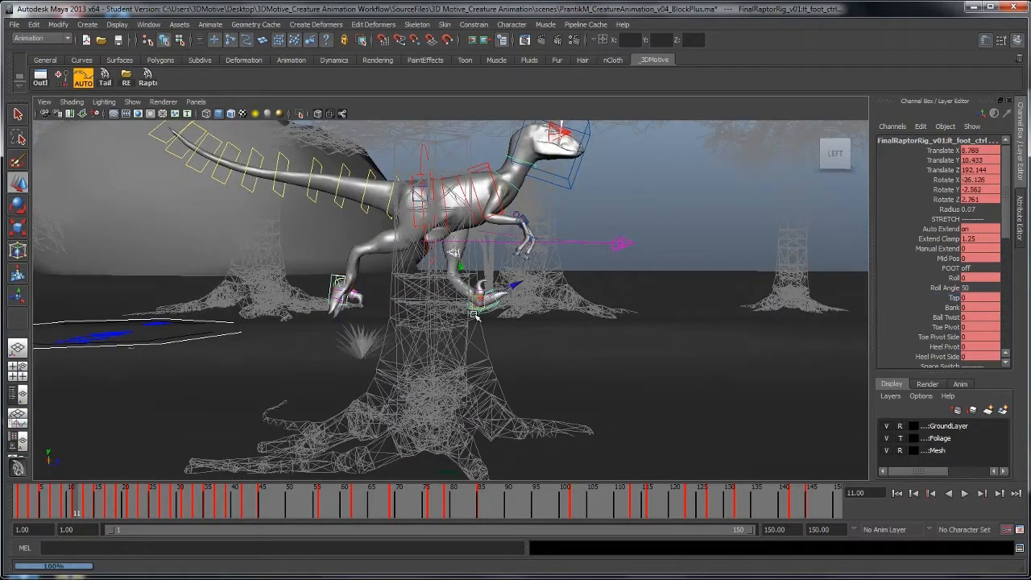
pyautogui.click(435, 193)
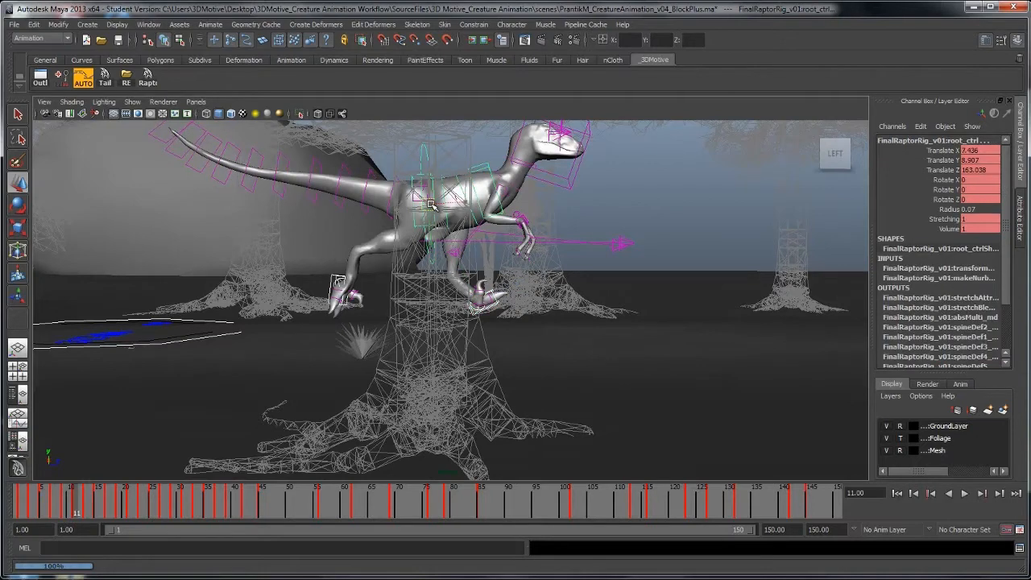
pyautogui.moveTo(431, 205); pyautogui.dragTo(444, 207)
pyautogui.press('s')
# Compare the raptor's pose at frame 11 with the keys at frames 9 and 13
pyautogui.press(',')
pyautogui.press('.')
pyautogui.press('.')
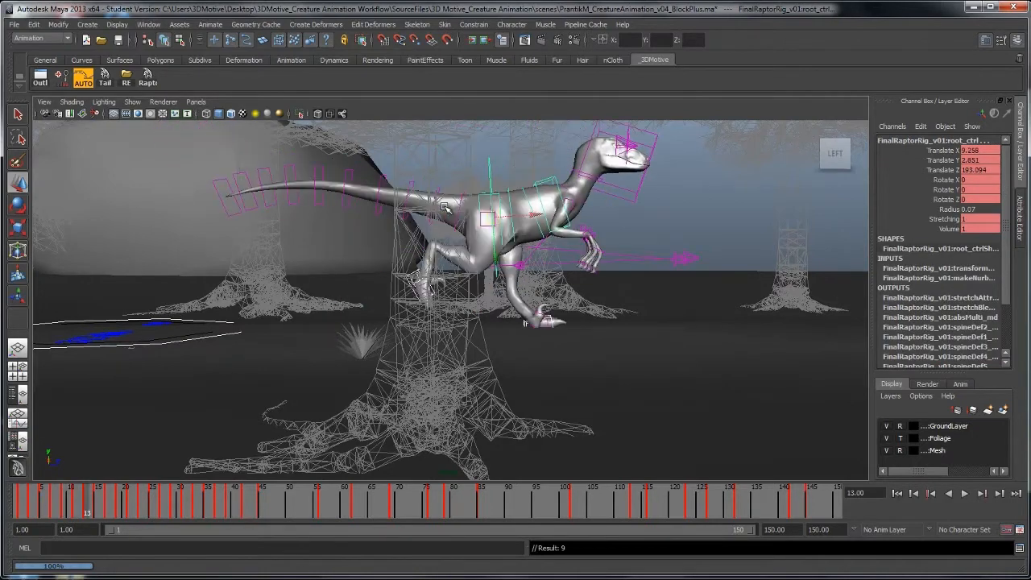
pyautogui.press(',')
pyautogui.press(',')
pyautogui.press('.')
pyautogui.press('.')
pyautogui.press(',')
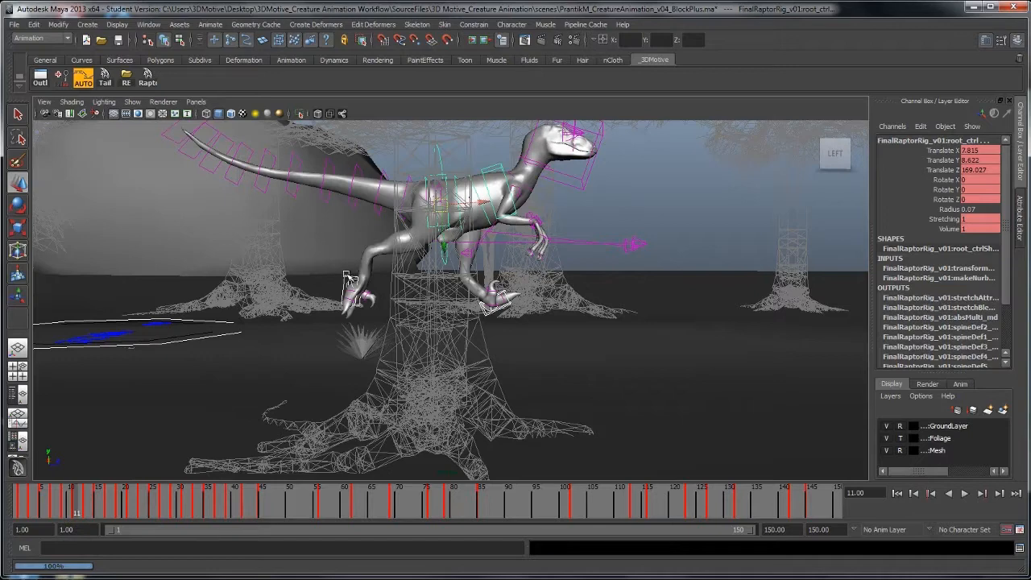
# At frame 11, rotate the right foot control to about 65.4 in X and raise its Tap value
pyautogui.click(348, 280)
pyautogui.press('e')
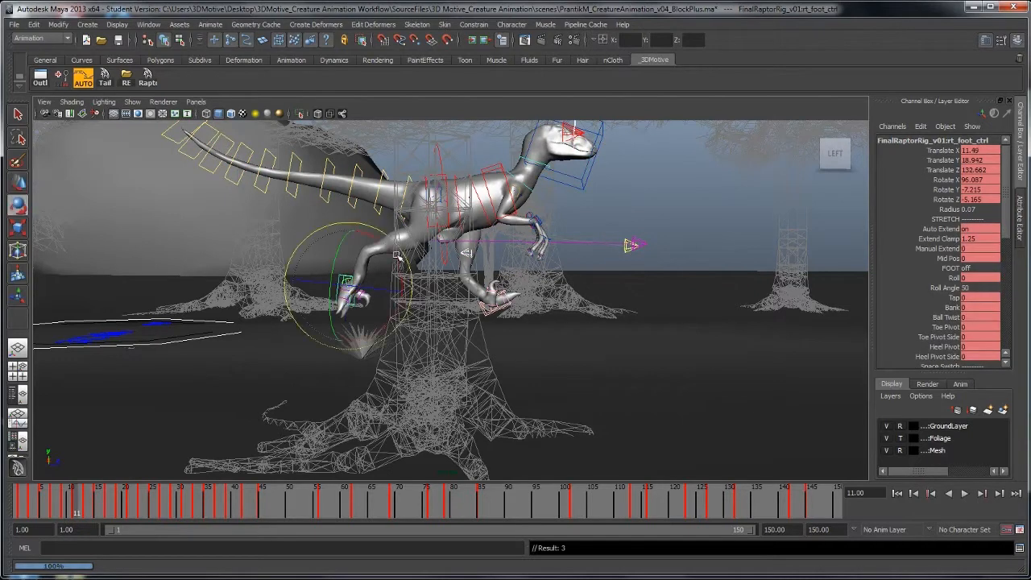
pyautogui.moveTo(402, 263); pyautogui.dragTo(381, 227)
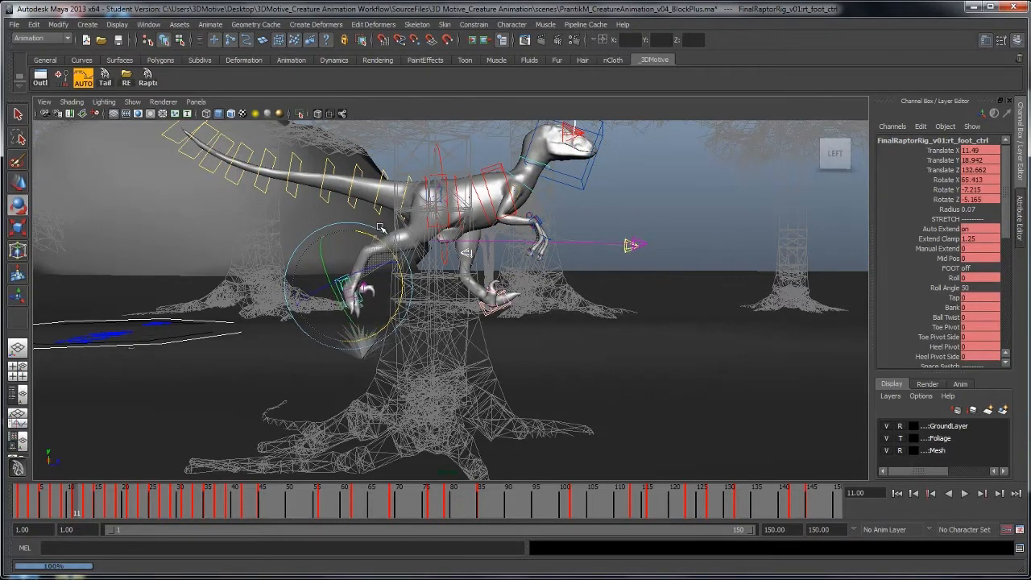
pyautogui.click(941, 289)
pyautogui.click(942, 298)
pyautogui.moveTo(535, 290); pyautogui.dragTo(589, 285, button='middle')
# Step back and forth through the run keys between frames 9 and 17, examining the right foot's motion
pyautogui.press(',')
pyautogui.press('.')
pyautogui.press('.')
pyautogui.press('.')
pyautogui.press('.')
pyautogui.press(',')
pyautogui.press(',')
pyautogui.press(',')
pyautogui.press('.')
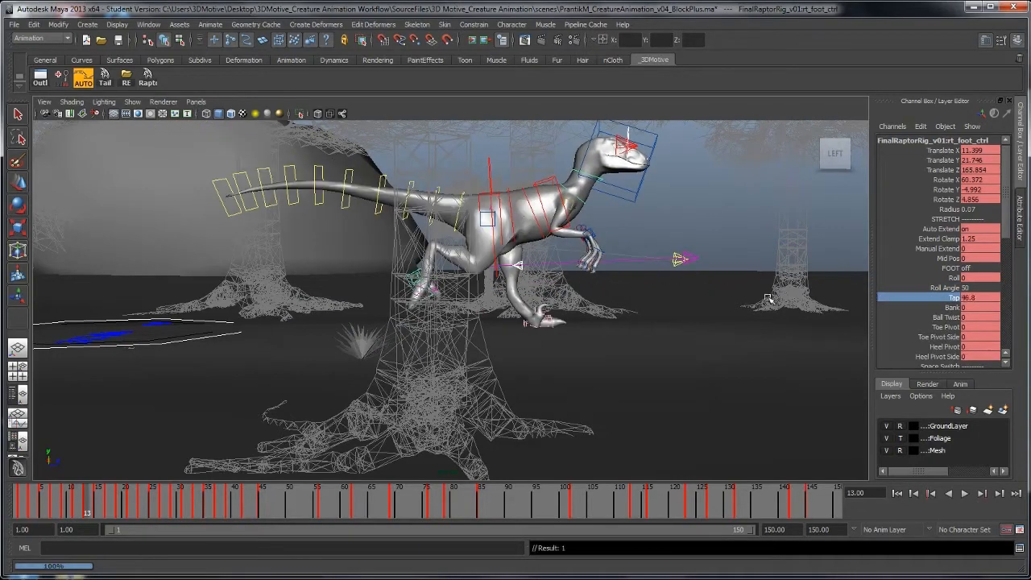
pyautogui.press(',')
pyautogui.press('.')
pyautogui.press('.')
pyautogui.press('.')
pyautogui.press('.')
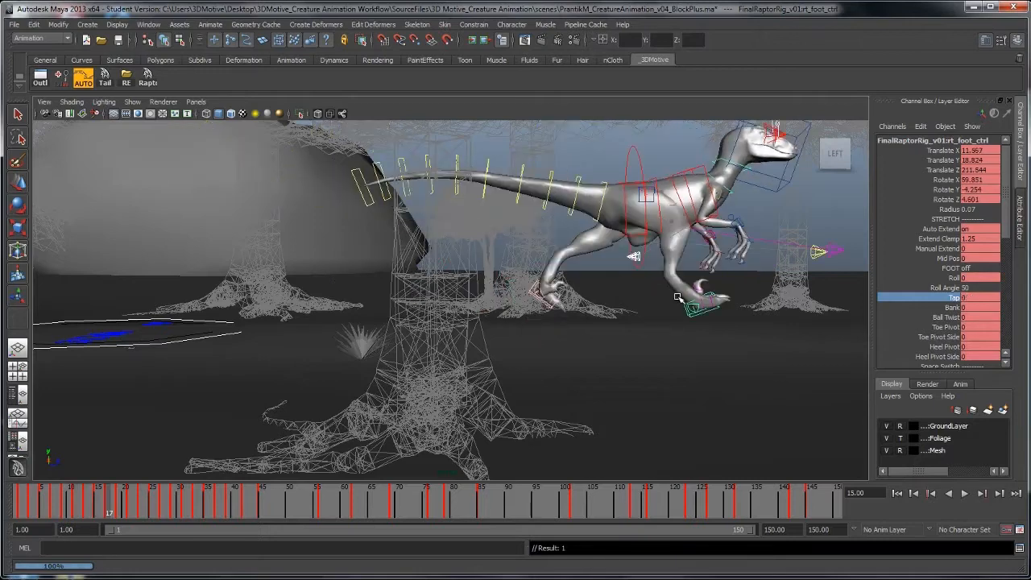
pyautogui.press(',')
pyautogui.press(',')
pyautogui.press(',')
pyautogui.press(',')
pyautogui.press('.')
pyautogui.press('.')
pyautogui.press('.')
pyautogui.press('.')
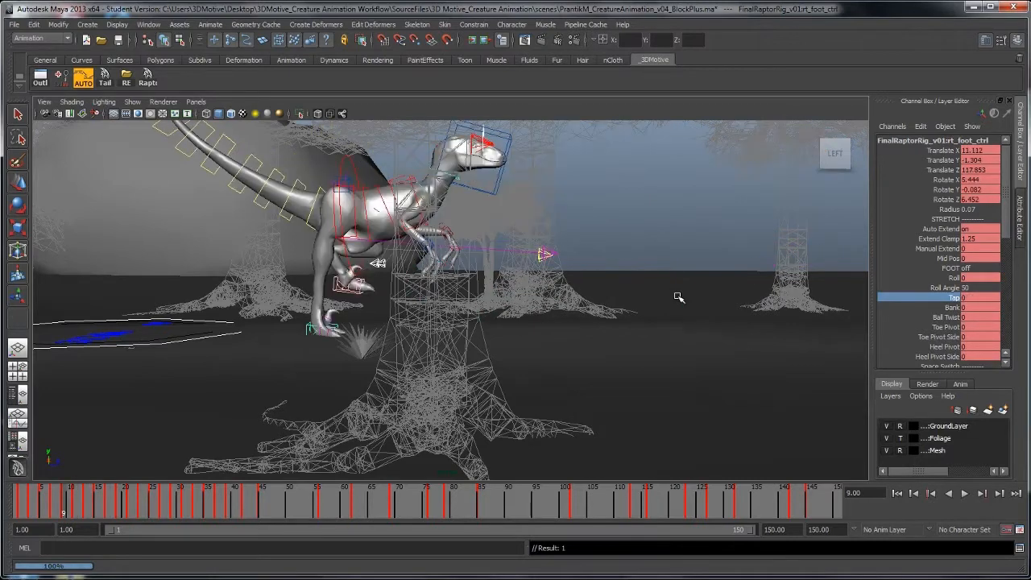
# Play the animation from the first frame in the camera view
pyautogui.keyDown('alt'); pyautogui.moveTo(679, 298); pyautogui.dragTo(426, 332); pyautogui.keyUp('alt')
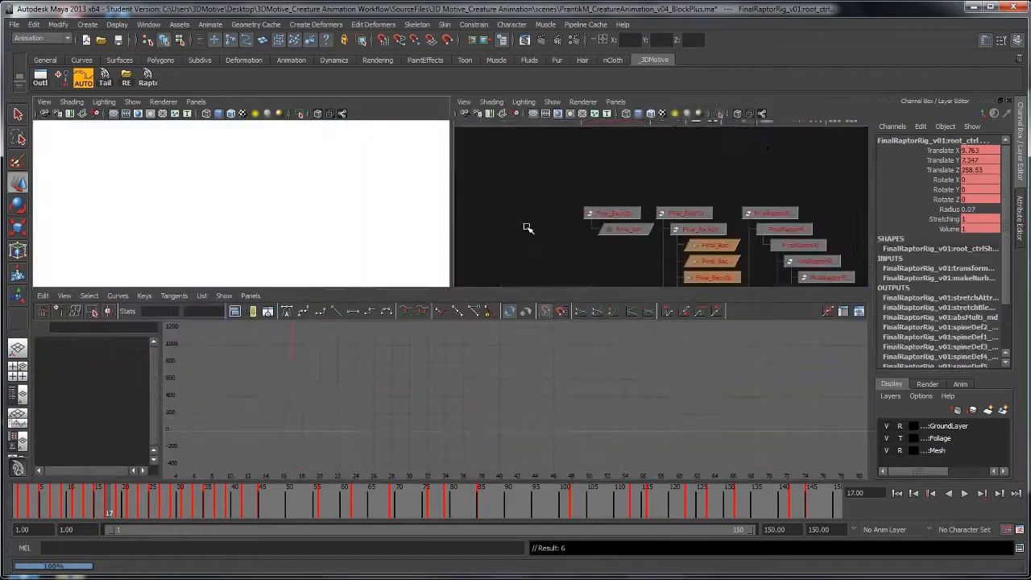
pyautogui.click(898, 495)
pyautogui.click(966, 494)
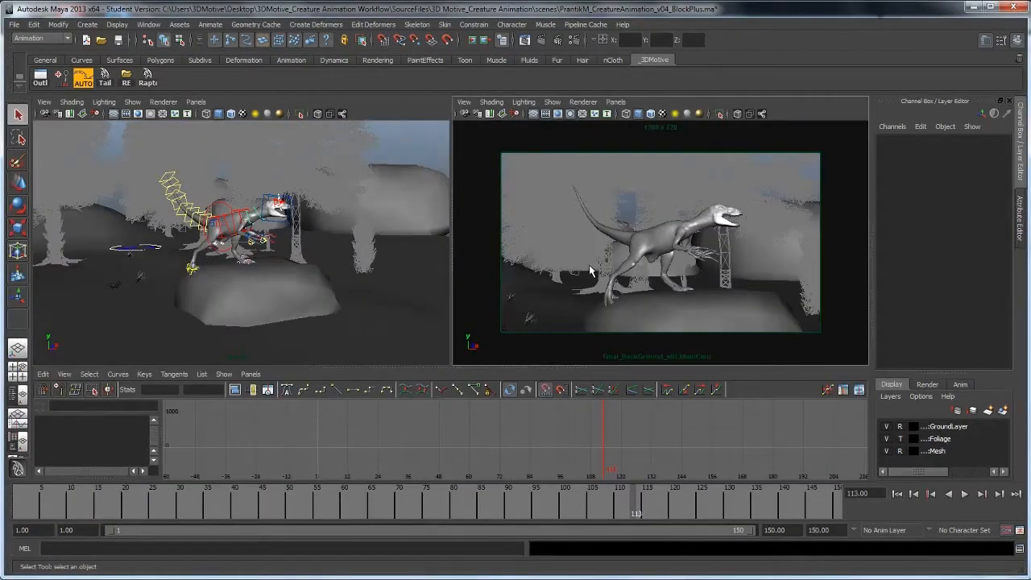
# Select all of the raptor's controls at frame 113 and select every one of their keys in the Graph Editor
pyautogui.click(147, 77)
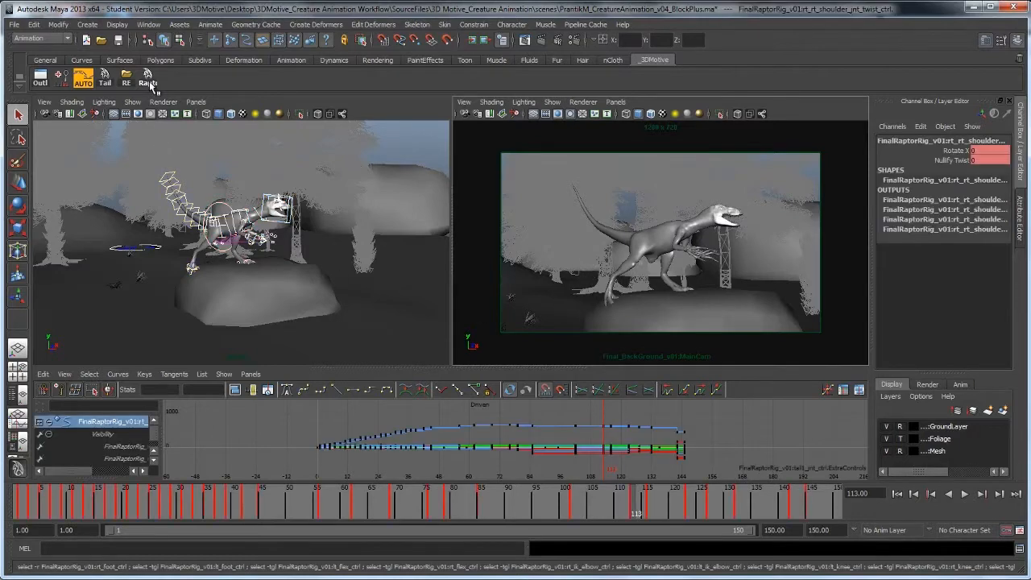
pyautogui.keyDown('alt'); pyautogui.moveTo(268, 252); pyautogui.dragTo(173, 266); pyautogui.keyUp('alt')
pyautogui.click(200, 222)
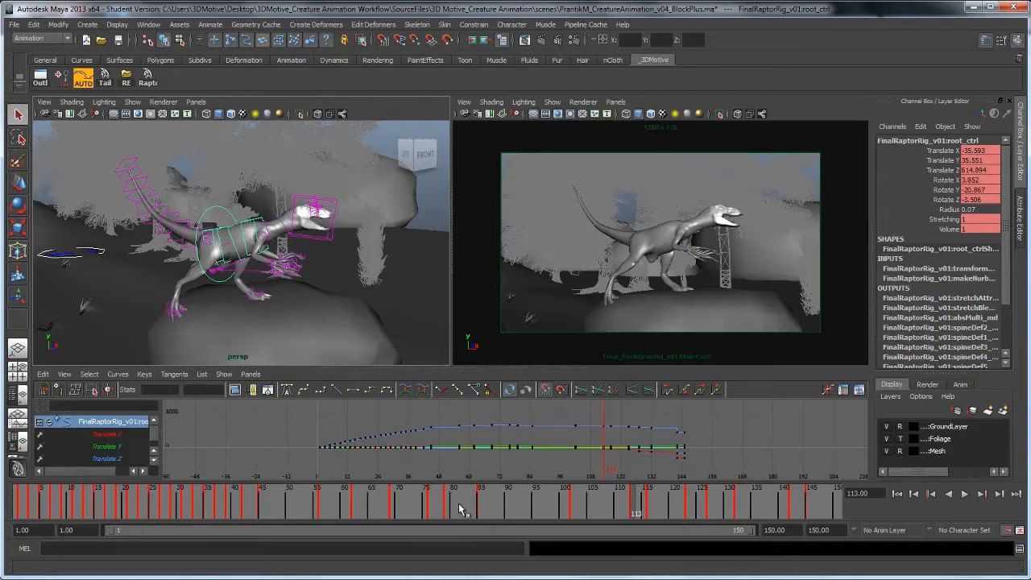
pyautogui.keyDown('alt'); pyautogui.moveTo(305, 282); pyautogui.dragTo(239, 271); pyautogui.keyUp('alt')
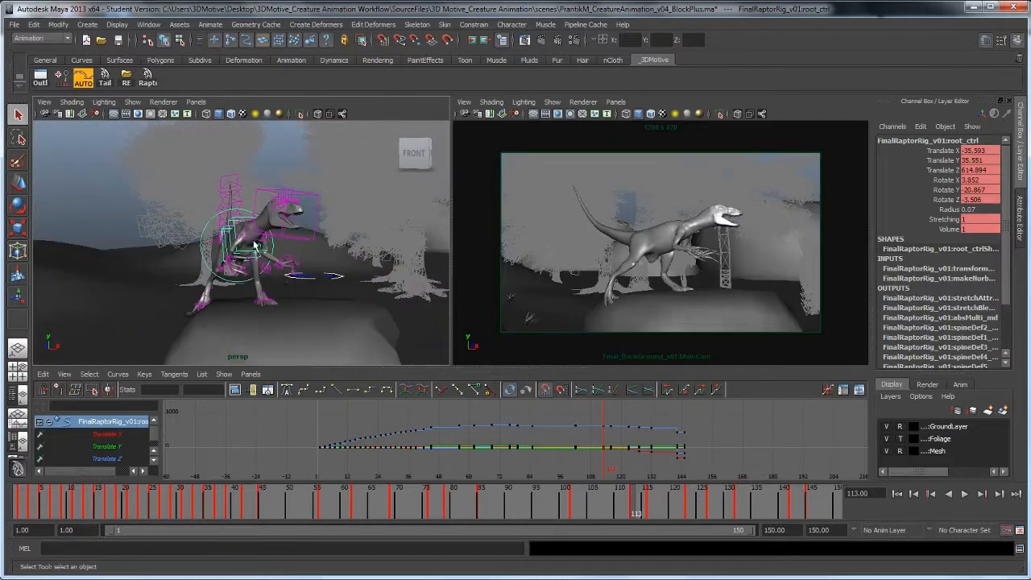
pyautogui.click(256, 197)
pyautogui.keyDown('alt'); pyautogui.moveTo(256, 197); pyautogui.dragTo(219, 218); pyautogui.keyUp('alt')
pyautogui.click(250, 237)
pyautogui.keyDown('alt'); pyautogui.moveTo(403, 437); pyautogui.dragTo(418, 436, button='middle'); pyautogui.keyUp('alt')
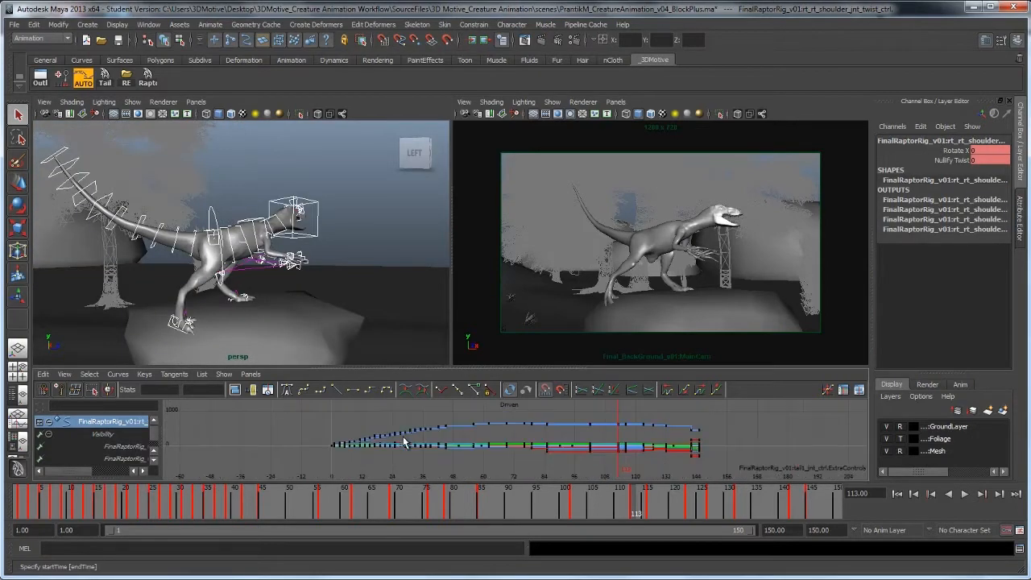
pyautogui.moveTo(795, 482); pyautogui.dragTo(795, 482)
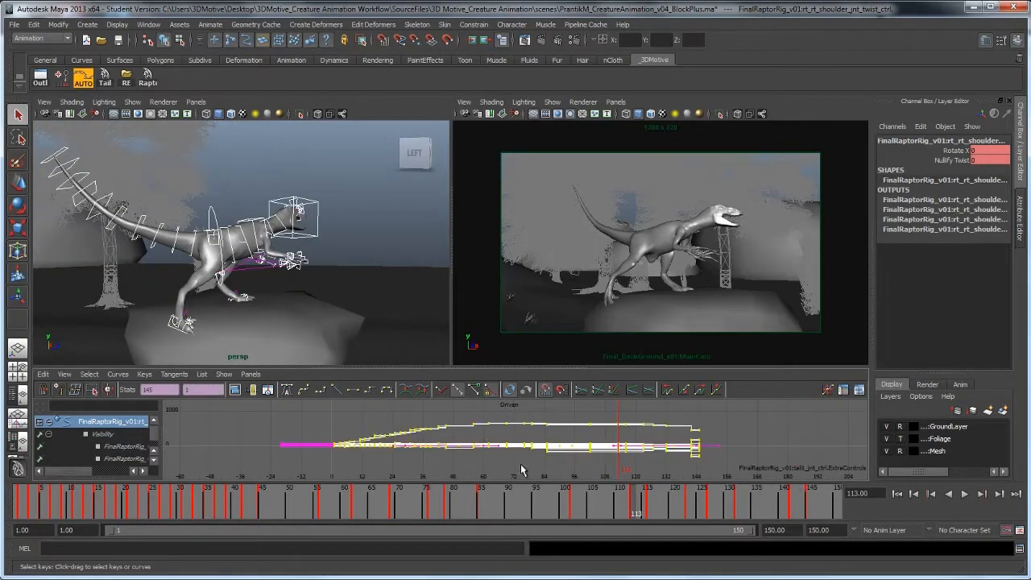
pyautogui.click(258, 427)
# Deselect the controls and replay the animation from frame 1 through the main camera to review the full blocking
pyautogui.keyDown('alt'); pyautogui.moveTo(298, 310); pyautogui.dragTo(437, 315); pyautogui.keyUp('alt')
pyautogui.press('space')
pyautogui.press('space')
pyautogui.click(692, 207)
pyautogui.click(664, 216)
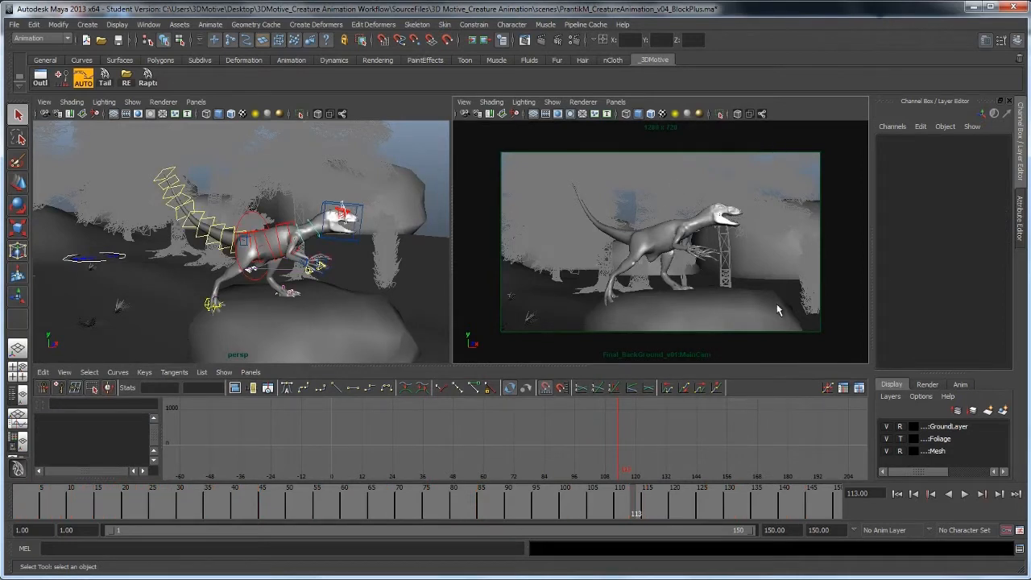
pyautogui.click(897, 494)
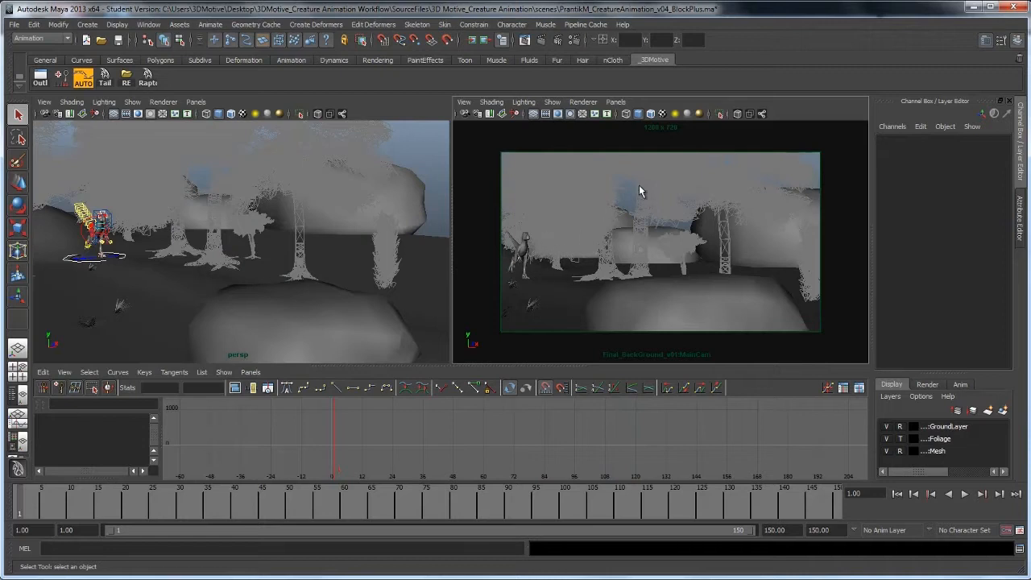
pyautogui.click(963, 494)
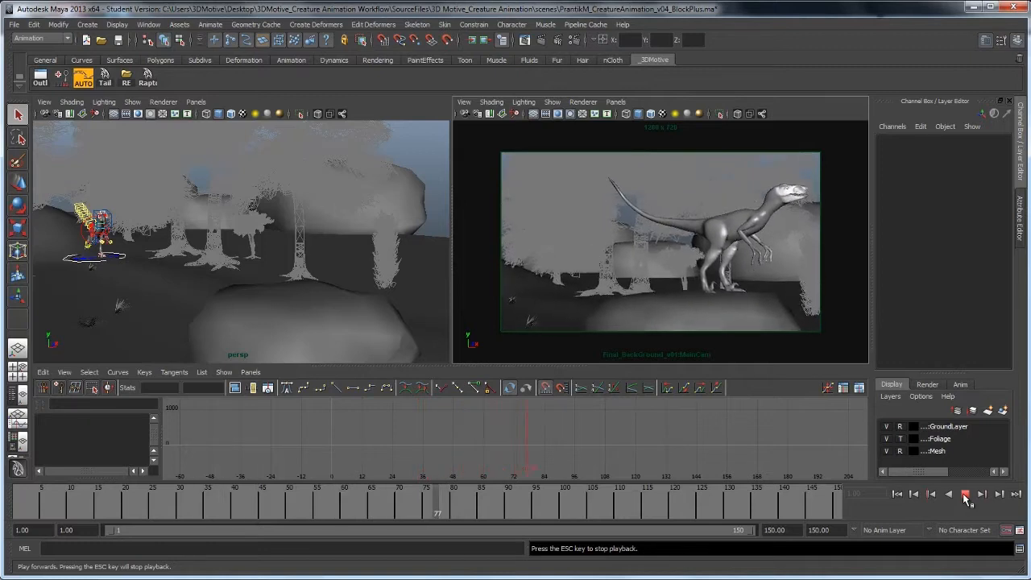
pyautogui.click(965, 494)
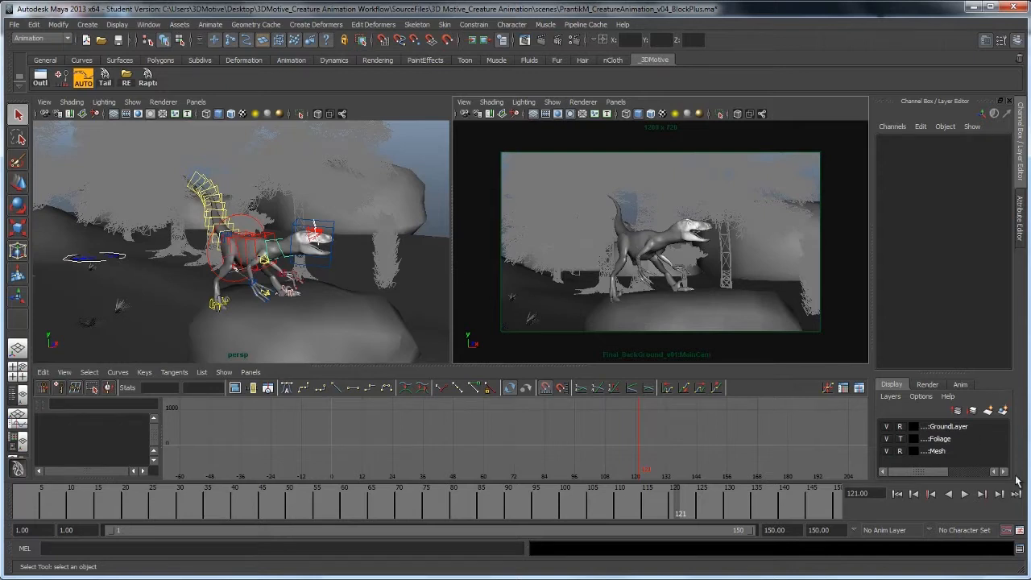
pyautogui.click(899, 495)
pyautogui.click(965, 494)
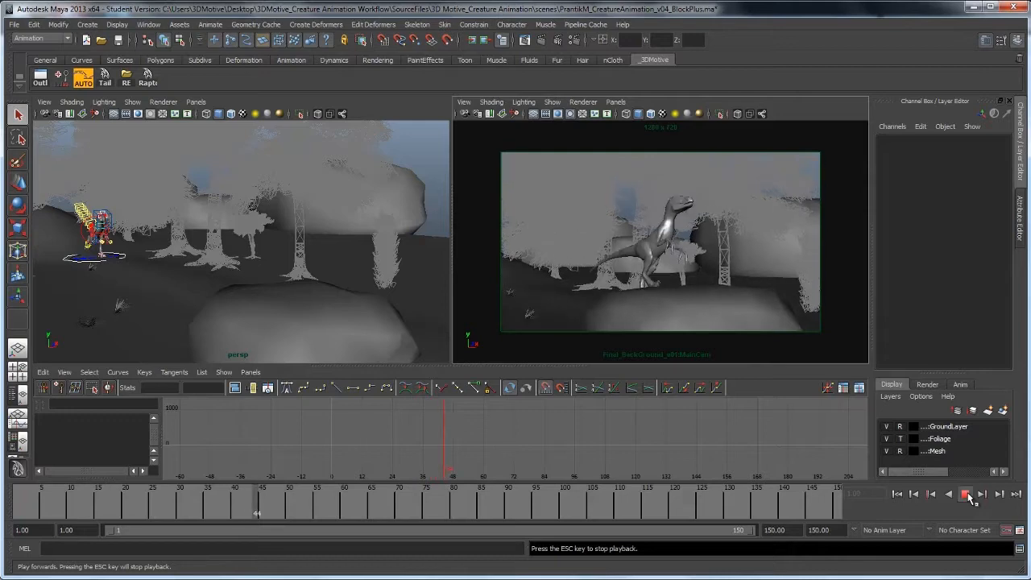
pyautogui.click(966, 494)
pyautogui.click(899, 494)
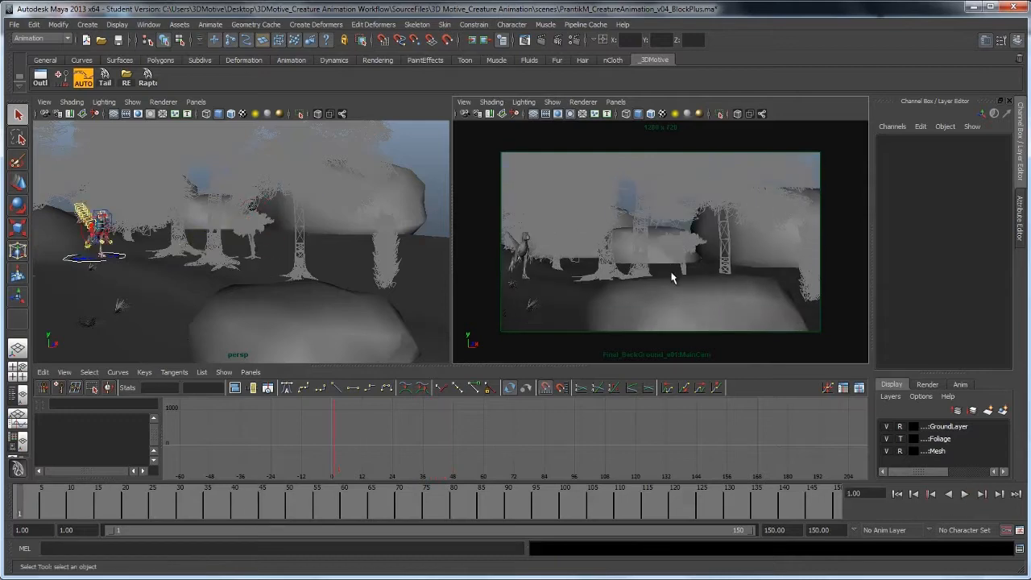
# Scrub and play frames 42 to 45 from the side, examining how the feet land on the rock
pyautogui.press('space')
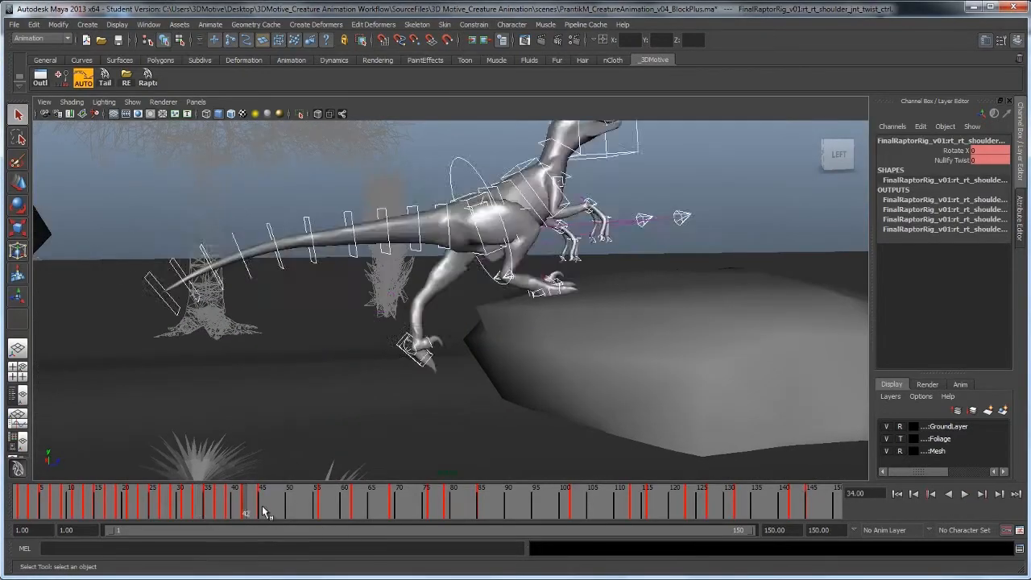
pyautogui.click(246, 509)
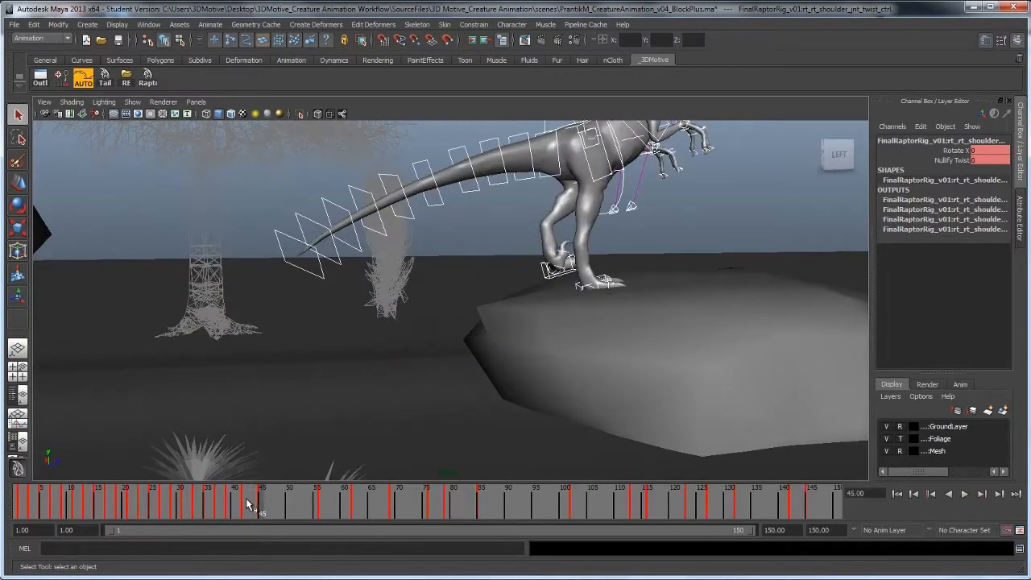
pyautogui.click(532, 292)
pyautogui.press('f')
pyautogui.keyDown('alt'); pyautogui.moveTo(552, 330); pyautogui.dragTo(516, 340); pyautogui.keyUp('alt')
pyautogui.keyDown('alt'); pyautogui.moveTo(469, 338); pyautogui.dragTo(402, 339, button='right'); pyautogui.keyUp('alt')
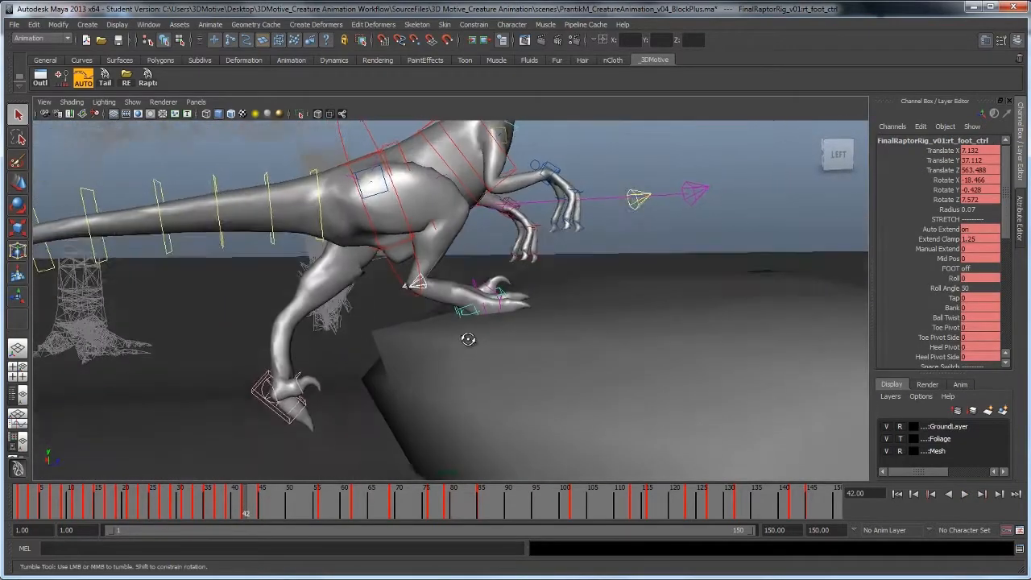
pyautogui.keyDown('alt'); pyautogui.moveTo(467, 338); pyautogui.dragTo(359, 336); pyautogui.keyUp('alt')
pyautogui.keyDown('alt'); pyautogui.moveTo(359, 336); pyautogui.dragTo(419, 342, button='middle'); pyautogui.keyUp('alt')
pyautogui.keyDown('alt'); pyautogui.moveTo(432, 345); pyautogui.dragTo(360, 353); pyautogui.keyUp('alt')
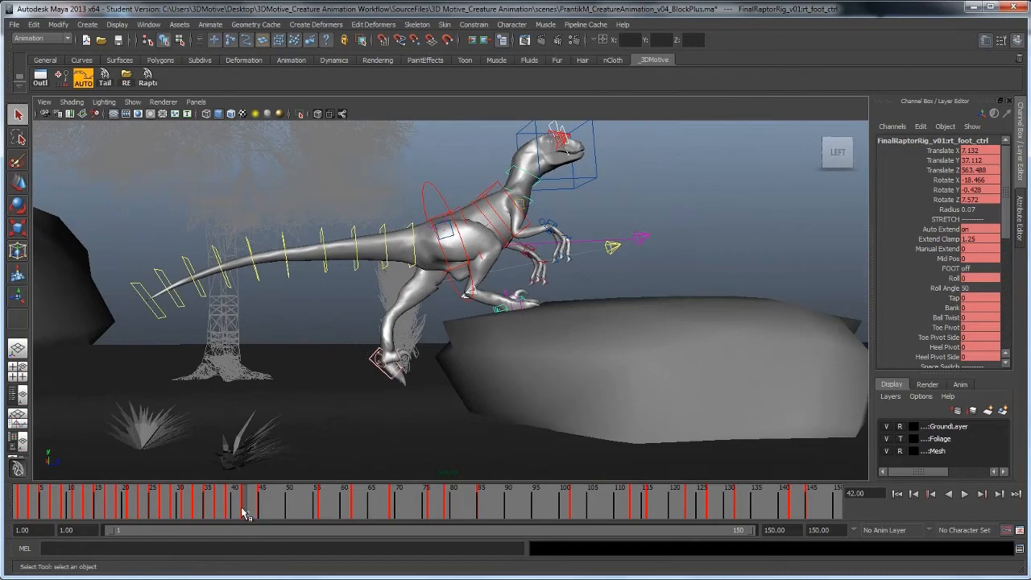
pyautogui.moveTo(244, 514)
pyautogui.mouseDown()
pyautogui.moveTo(273, 514)
pyautogui.moveTo(246, 510)
pyautogui.moveTo(264, 515)
pyautogui.mouseUp()
pyautogui.hotkey('alt', 'v')
pyautogui.moveTo(260, 519)
pyautogui.mouseDown()
pyautogui.moveTo(227, 515)
pyautogui.moveTo(258, 516)
pyautogui.mouseUp()
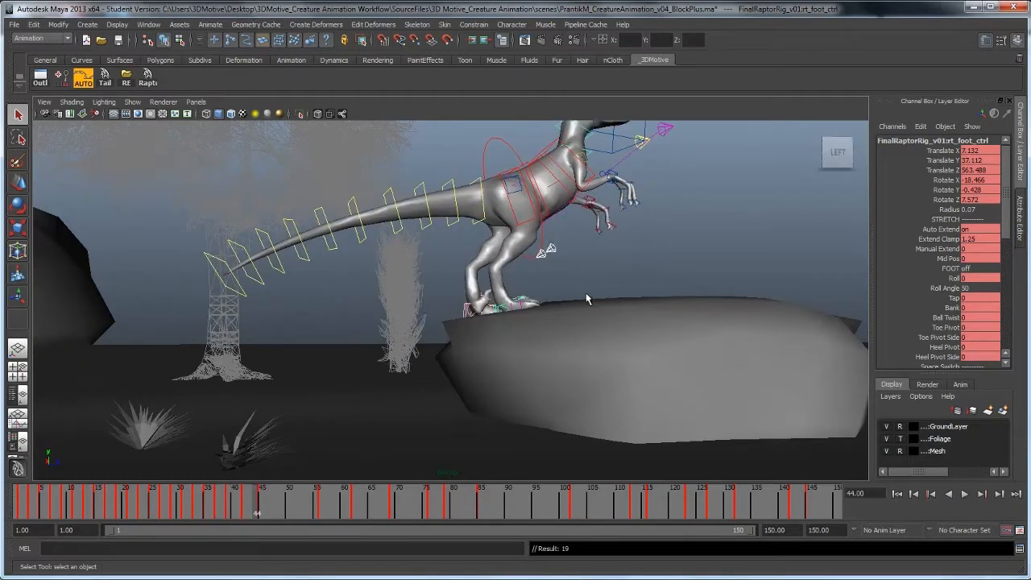
# At frame 45, move the left foot control on the rock to about 6.9 X, 46.4 Y and 606.8 Z
pyautogui.keyDown('alt'); pyautogui.moveTo(468, 311); pyautogui.dragTo(546, 433); pyautogui.keyUp('alt')
pyautogui.click(261, 510)
pyautogui.press('w')
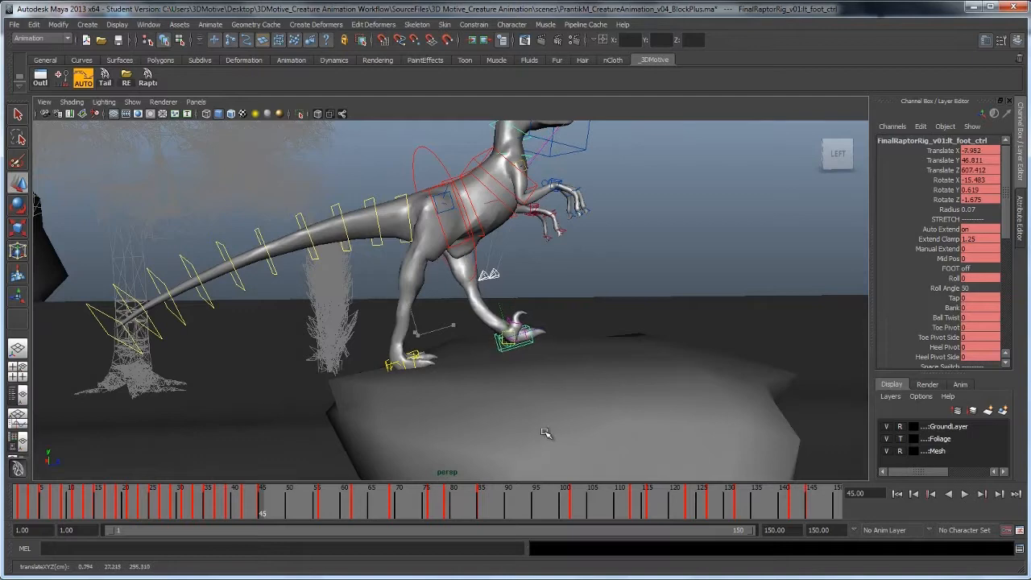
pyautogui.hotkey('alt', 'v')
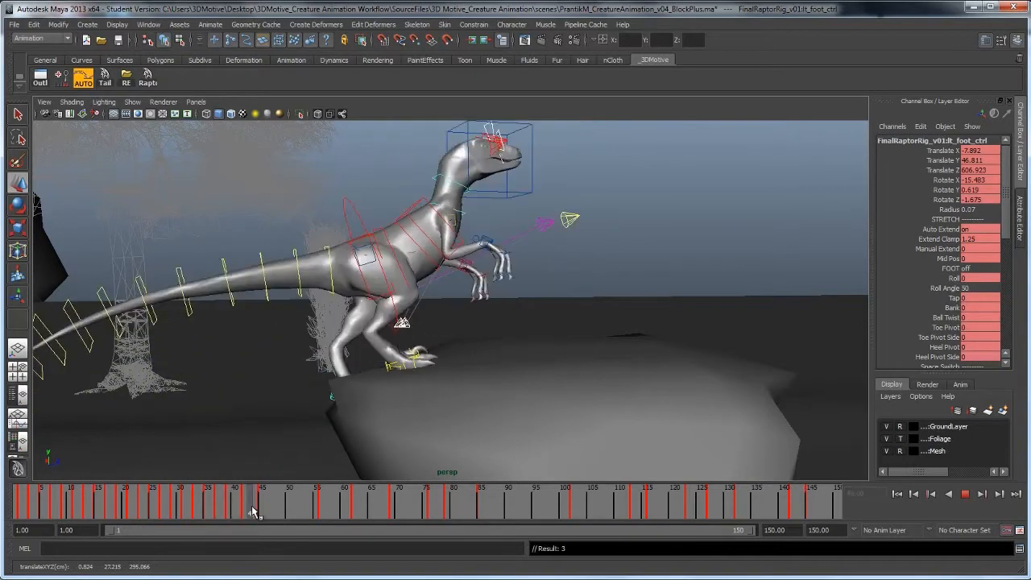
pyautogui.hotkey('alt', 'v')
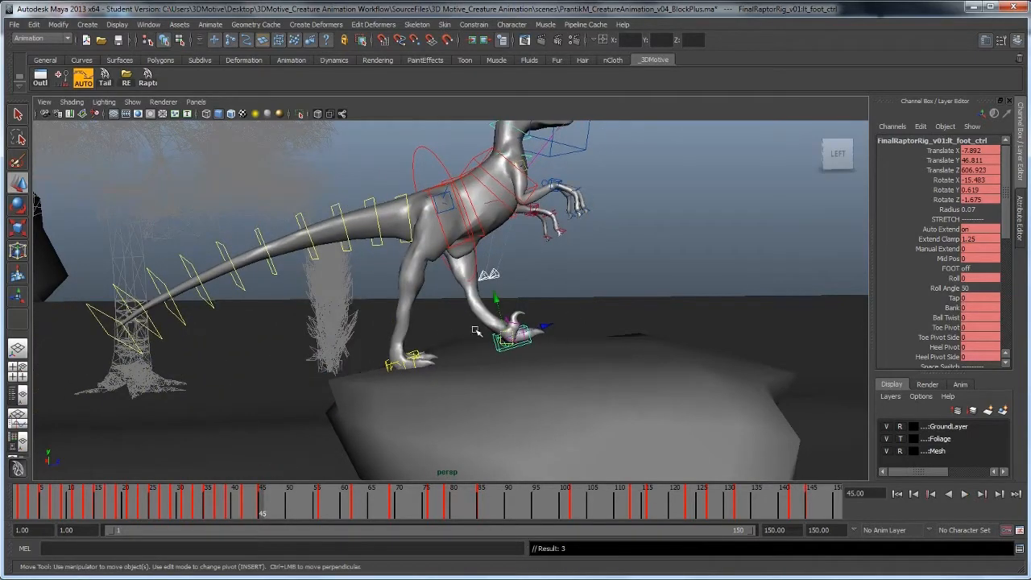
pyautogui.keyDown('alt'); pyautogui.moveTo(664, 363); pyautogui.dragTo(542, 359); pyautogui.keyUp('alt')
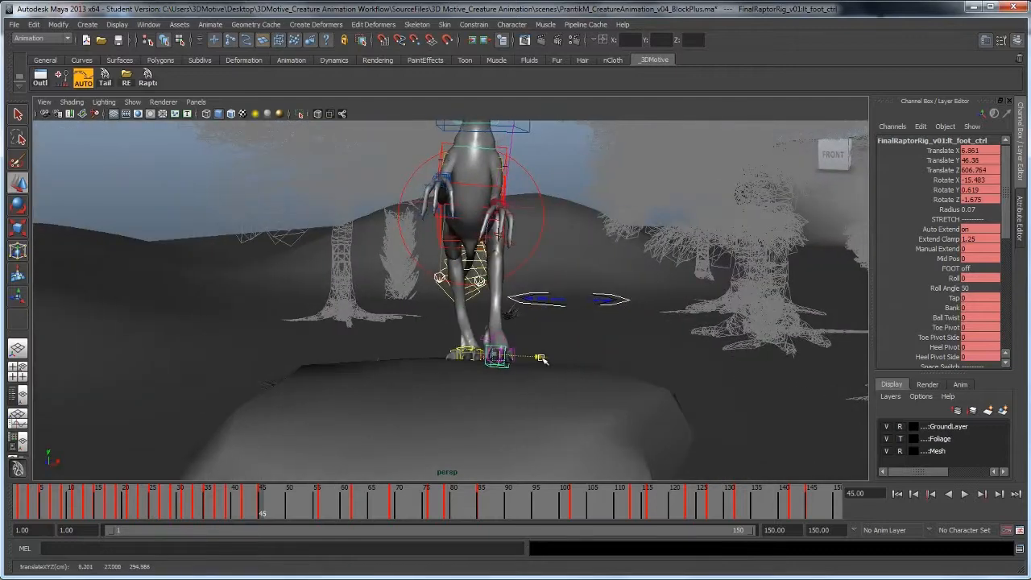
pyautogui.keyDown('alt'); pyautogui.moveTo(451, 371); pyautogui.dragTo(493, 276); pyautogui.keyUp('alt')
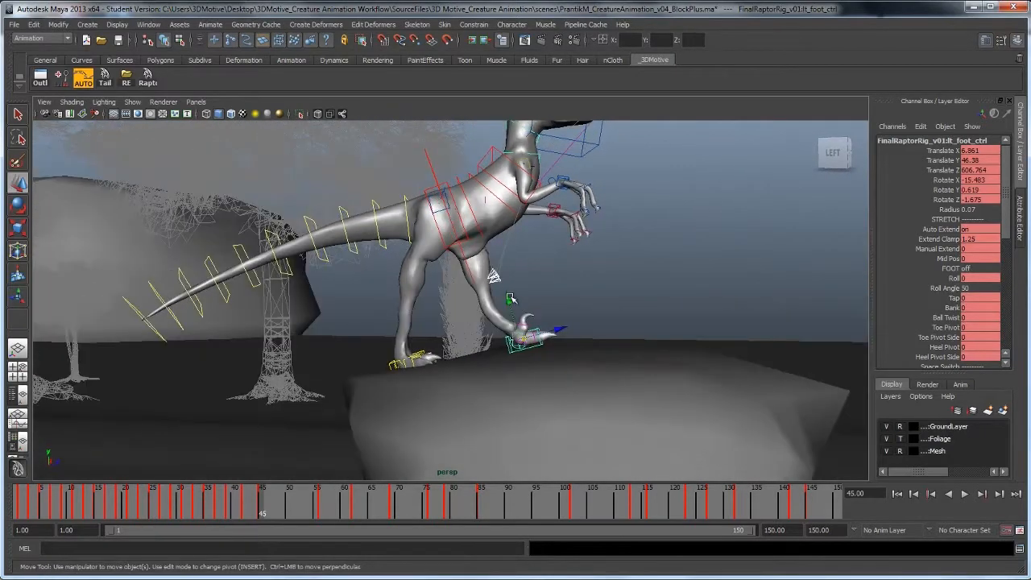
pyautogui.moveTo(521, 364)
pyautogui.keyDown('alt'); pyautogui.mouseDown()
pyautogui.moveTo(530, 370)
pyautogui.moveTo(516, 364)
pyautogui.mouseUp(); pyautogui.keyUp('alt')
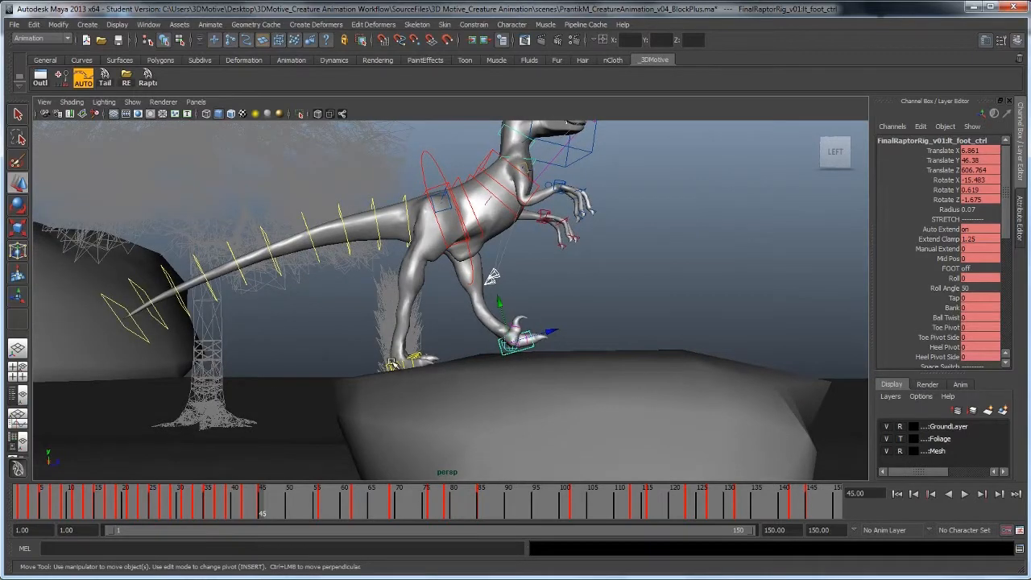
# At frame 45, lower the root control slightly and compare the pose with the key at frame 42
pyautogui.click(436, 165)
pyautogui.keyDown('alt'); pyautogui.moveTo(386, 385); pyautogui.dragTo(379, 387); pyautogui.keyUp('alt')
pyautogui.moveTo(484, 233); pyautogui.dragTo(478, 335, button='middle')
pyautogui.press(',')
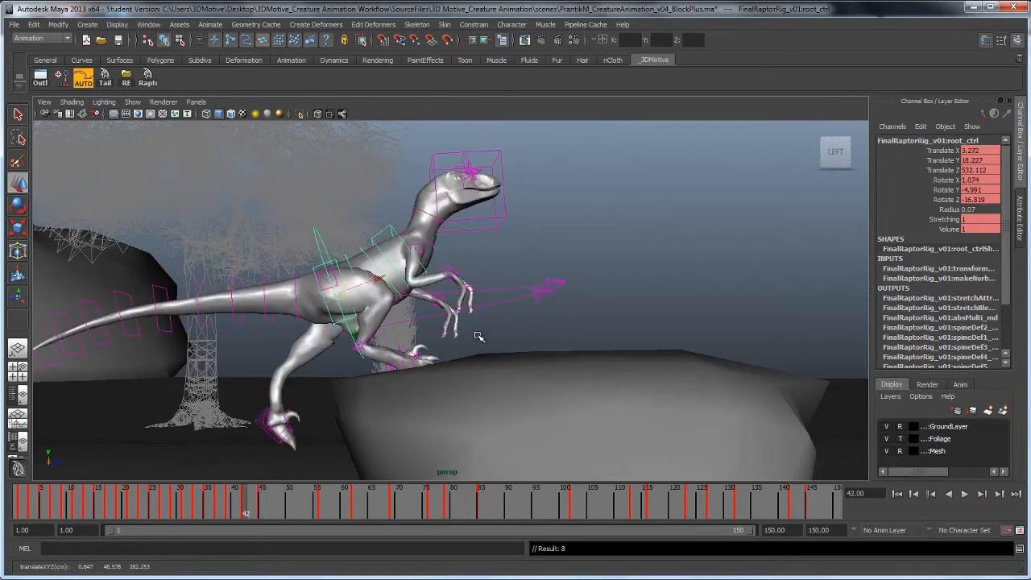
pyautogui.press('.')
# At frame 45, shift the right leg offset control to about -2.1 in Y and -5.2 in Z
pyautogui.click(527, 352)
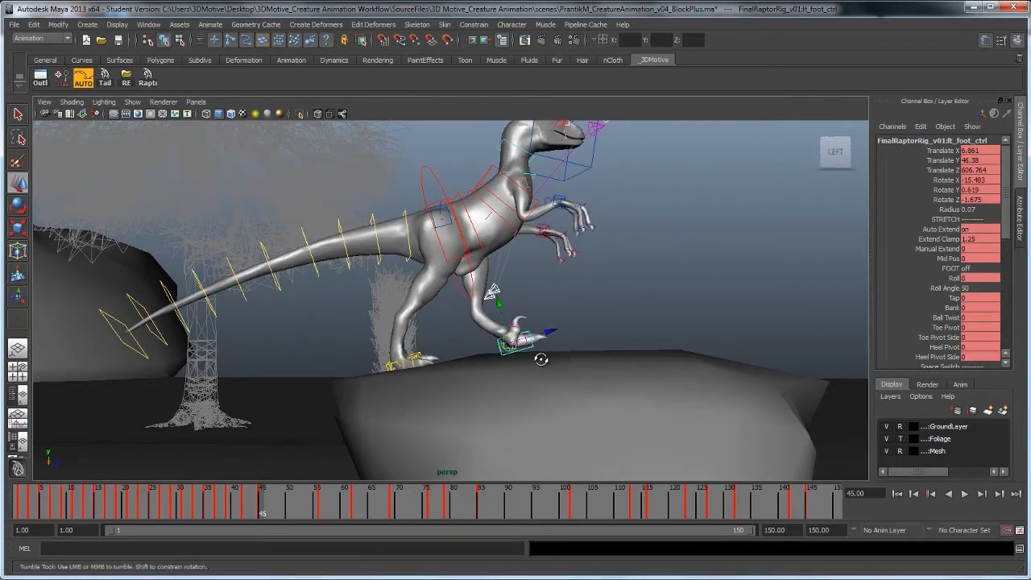
pyautogui.keyDown('alt'); pyautogui.moveTo(541, 359); pyautogui.dragTo(512, 378); pyautogui.keyUp('alt')
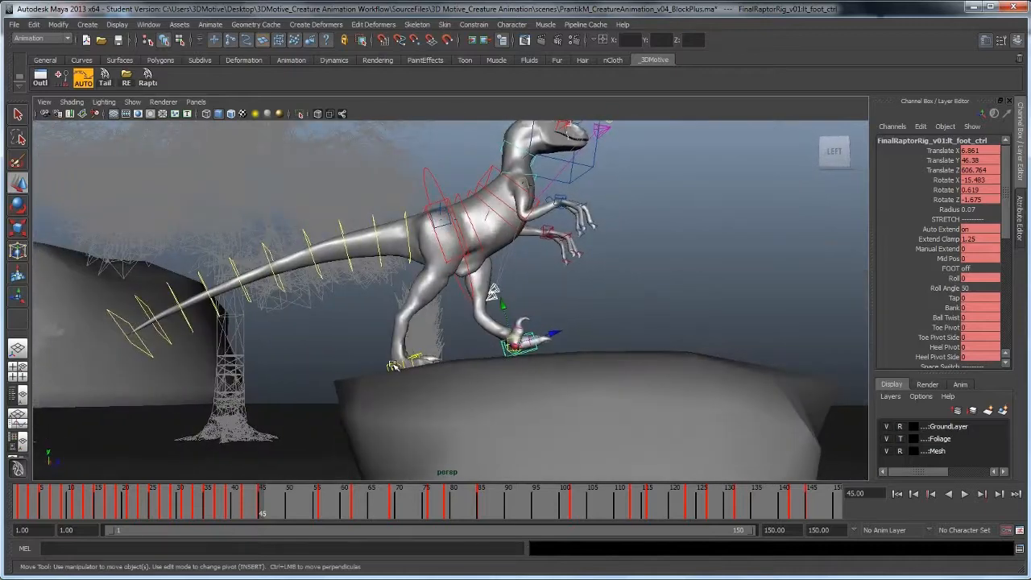
pyautogui.click(453, 228)
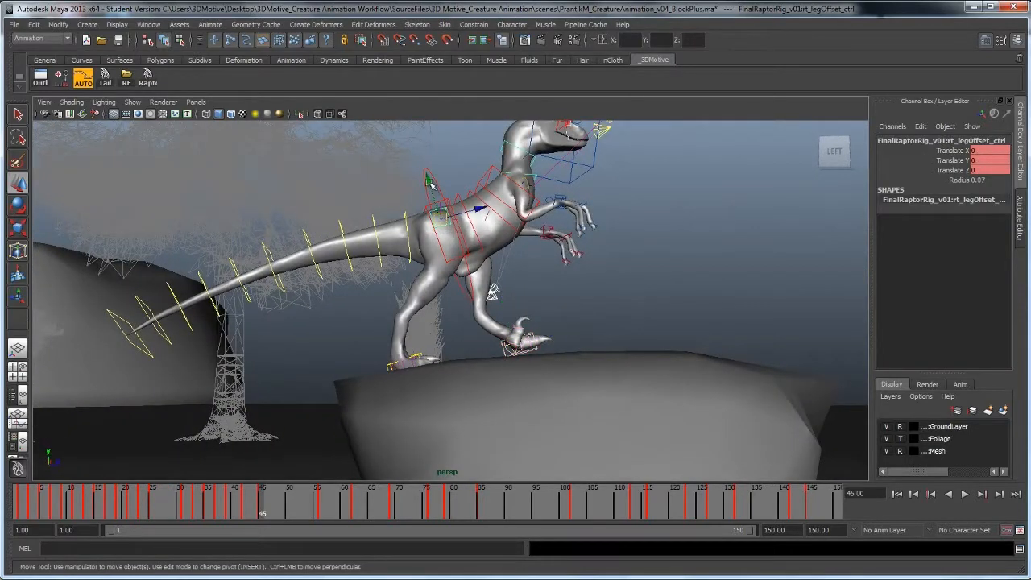
pyautogui.moveTo(432, 182)
pyautogui.mouseDown()
pyautogui.moveTo(441, 212)
pyautogui.moveTo(422, 189)
pyautogui.mouseUp()
pyautogui.keyDown('alt'); pyautogui.moveTo(483, 219); pyautogui.dragTo(406, 278); pyautogui.keyUp('alt')
pyautogui.keyDown('alt'); pyautogui.moveTo(486, 315); pyautogui.dragTo(475, 258); pyautogui.keyUp('alt')
# At frame 45, lower both knee controls in front of the legs, bringing the left one to about -14.2 in Y
pyautogui.keyDown('alt'); pyautogui.moveTo(579, 363); pyautogui.dragTo(593, 443, button='middle'); pyautogui.keyUp('alt')
pyautogui.keyDown('alt'); pyautogui.moveTo(593, 443); pyautogui.dragTo(531, 394, button='right'); pyautogui.keyUp('alt')
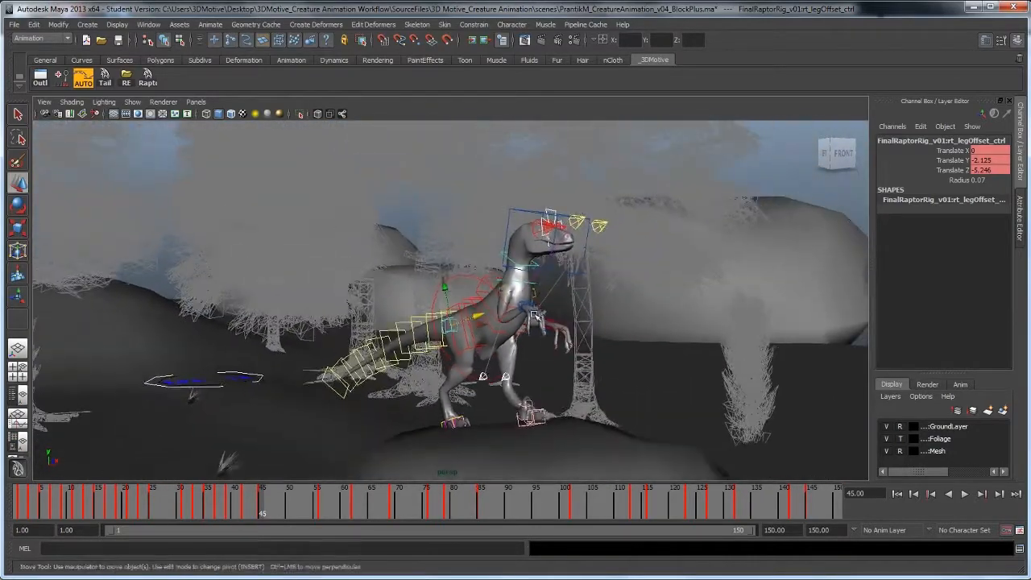
pyautogui.keyDown('alt'); pyautogui.moveTo(532, 394); pyautogui.dragTo(526, 385, button='middle'); pyautogui.keyUp('alt')
pyautogui.click(576, 200)
pyautogui.click(577, 199)
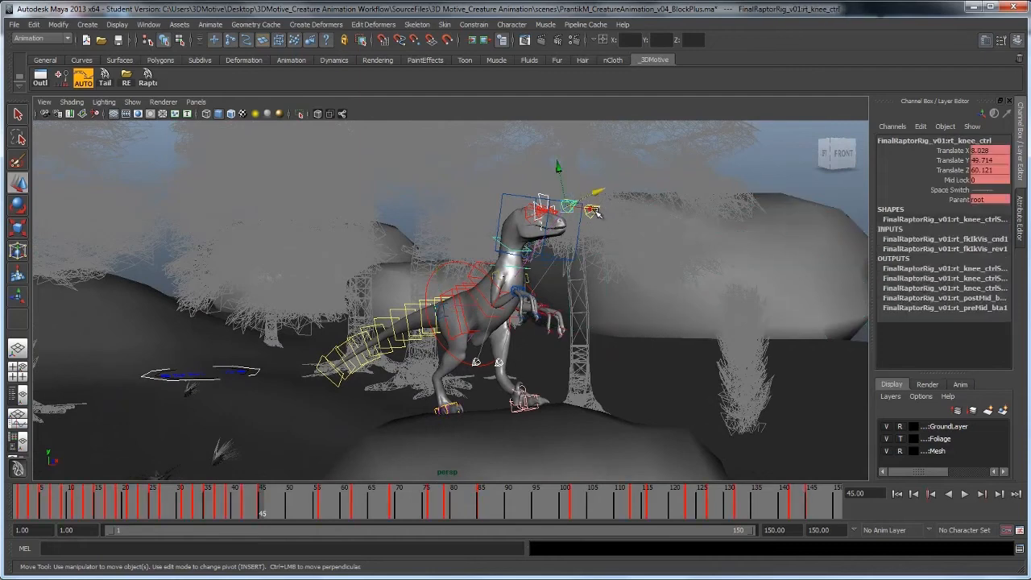
pyautogui.click(596, 212)
pyautogui.keyDown('alt'); pyautogui.moveTo(596, 211); pyautogui.dragTo(583, 252); pyautogui.keyUp('alt')
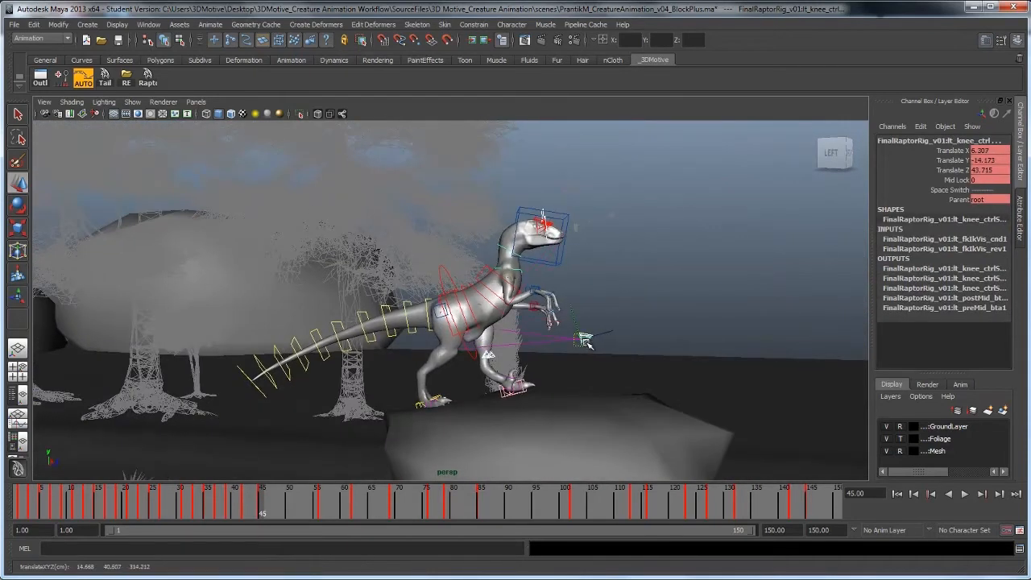
# At frame 45, spread the two knee controls apart sideways so the raptor's knees point further outward
pyautogui.keyDown('alt'); pyautogui.moveTo(588, 342); pyautogui.dragTo(451, 352); pyautogui.keyUp('alt')
pyautogui.keyDown('alt'); pyautogui.moveTo(451, 352); pyautogui.dragTo(548, 330, button='right'); pyautogui.keyUp('alt')
pyautogui.keyDown('alt'); pyautogui.moveTo(548, 330); pyautogui.dragTo(564, 282, button='middle'); pyautogui.keyUp('alt')
pyautogui.click(487, 314)
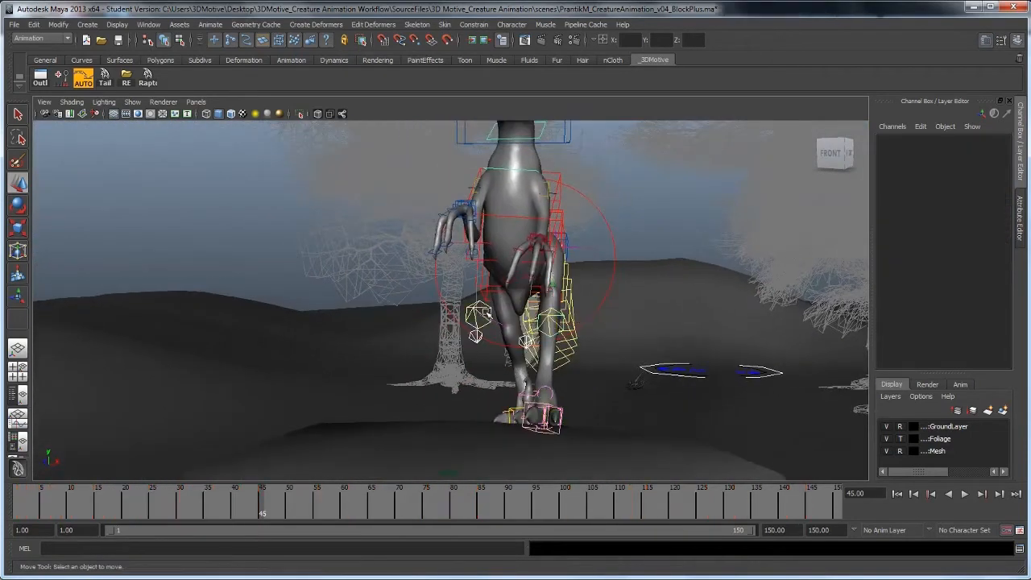
pyautogui.click(478, 314)
pyautogui.click(564, 352)
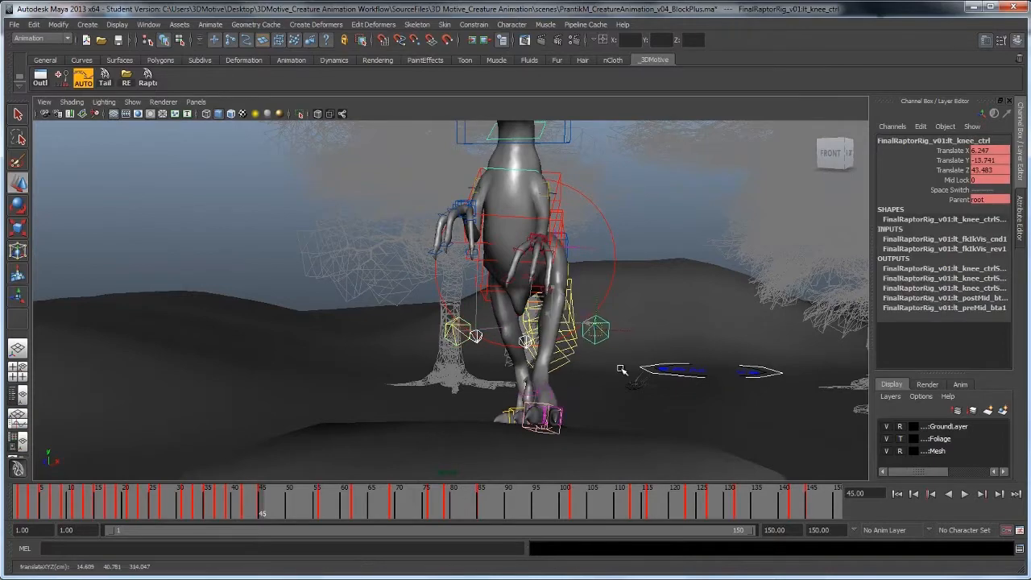
pyautogui.click(418, 350)
# At frame 45, rotate the second spine control to about -2.7, -2.6, -0.8 and the chest control to about -1.5, -2.1, 2.3
pyautogui.keyDown('alt'); pyautogui.moveTo(418, 351); pyautogui.dragTo(494, 339); pyautogui.keyUp('alt')
pyautogui.keyDown('alt'); pyautogui.moveTo(494, 338); pyautogui.dragTo(494, 307, button='right'); pyautogui.keyUp('alt')
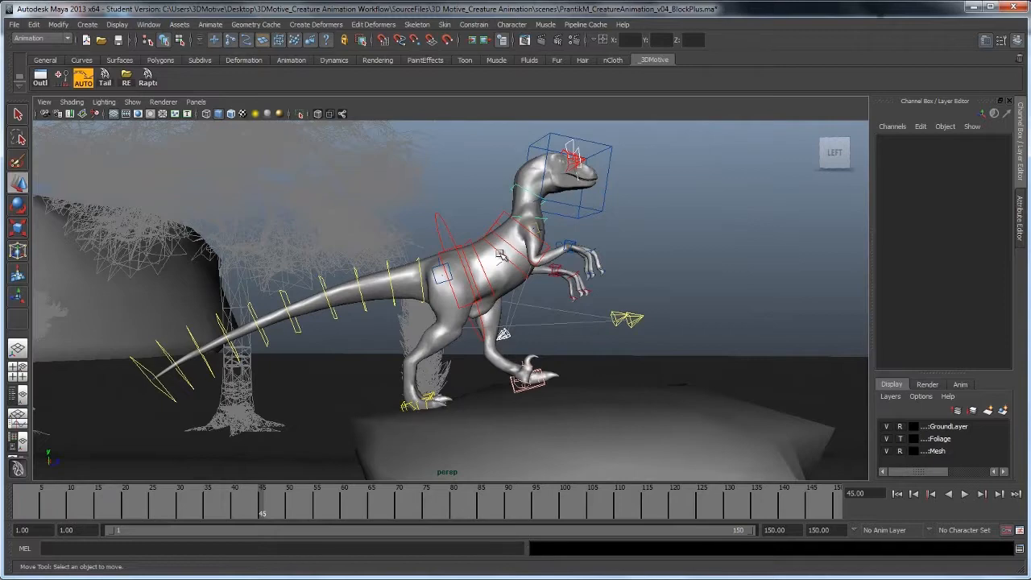
pyautogui.click(501, 255)
pyautogui.press('e')
pyautogui.keyDown('alt'); pyautogui.moveTo(507, 254); pyautogui.dragTo(589, 253); pyautogui.keyUp('alt')
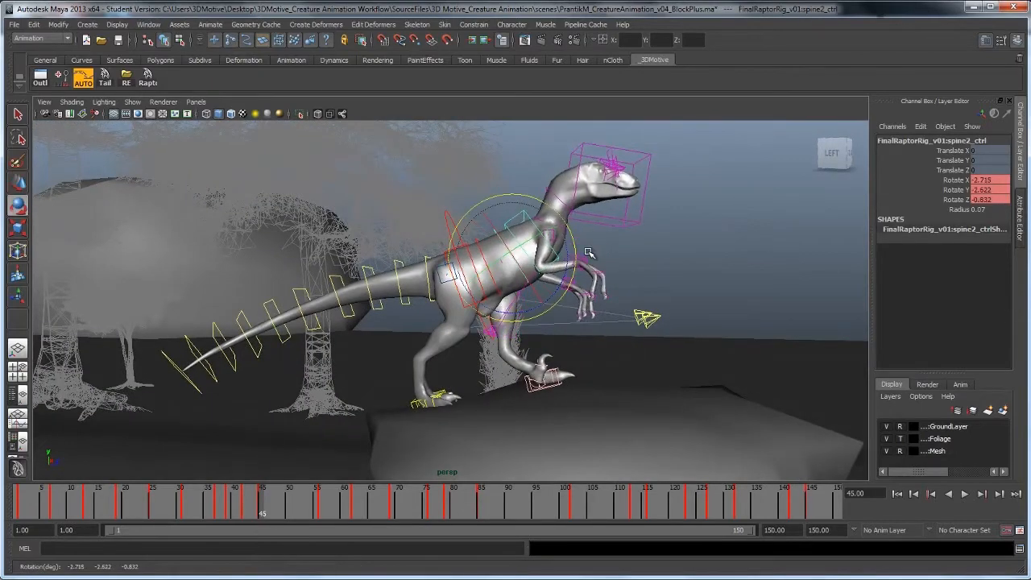
pyautogui.press('w')
pyautogui.click(523, 213)
pyautogui.press('e')
pyautogui.moveTo(583, 208); pyautogui.dragTo(594, 251)
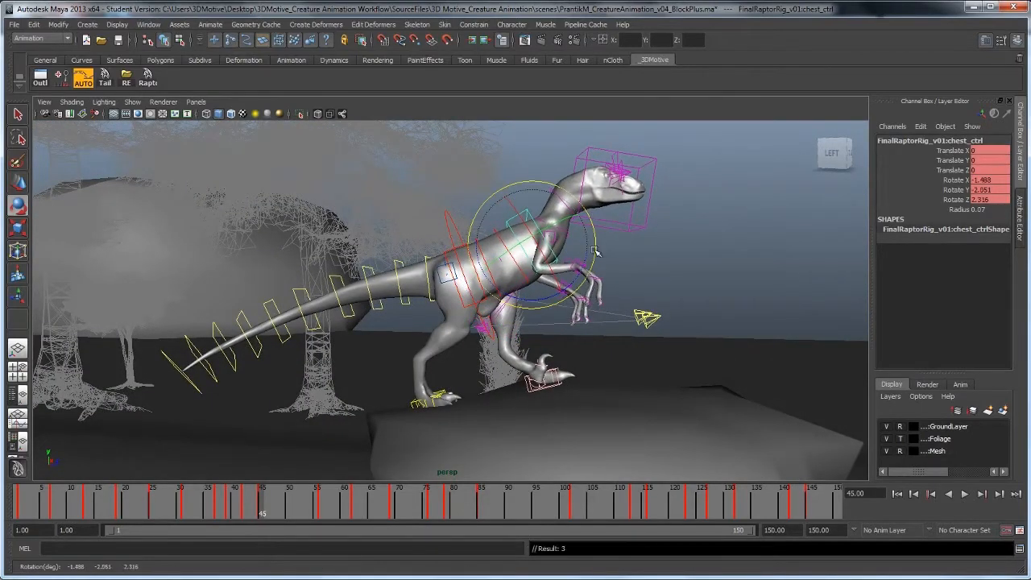
# Review the landing, and at frame 45 move the left foot control to about 7.9 X, 43.3 Y and 610.5 Z
pyautogui.keyDown('alt'); pyautogui.moveTo(515, 338); pyautogui.dragTo(452, 382, button='right'); pyautogui.keyUp('alt')
pyautogui.keyDown('alt'); pyautogui.moveTo(427, 399); pyautogui.dragTo(423, 381, button='middle'); pyautogui.keyUp('alt')
pyautogui.hotkey('alt', 'v')
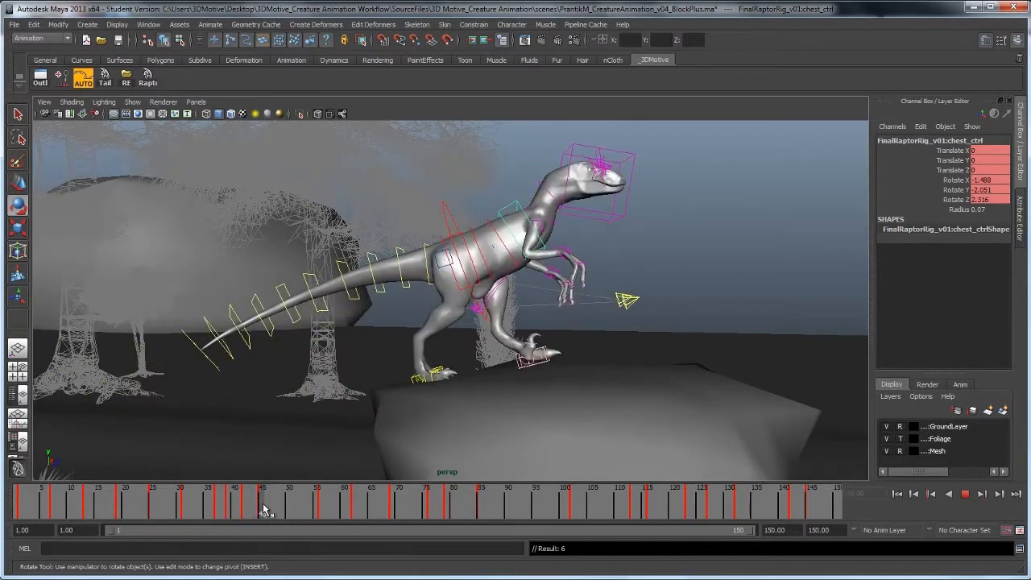
pyautogui.click(262, 507)
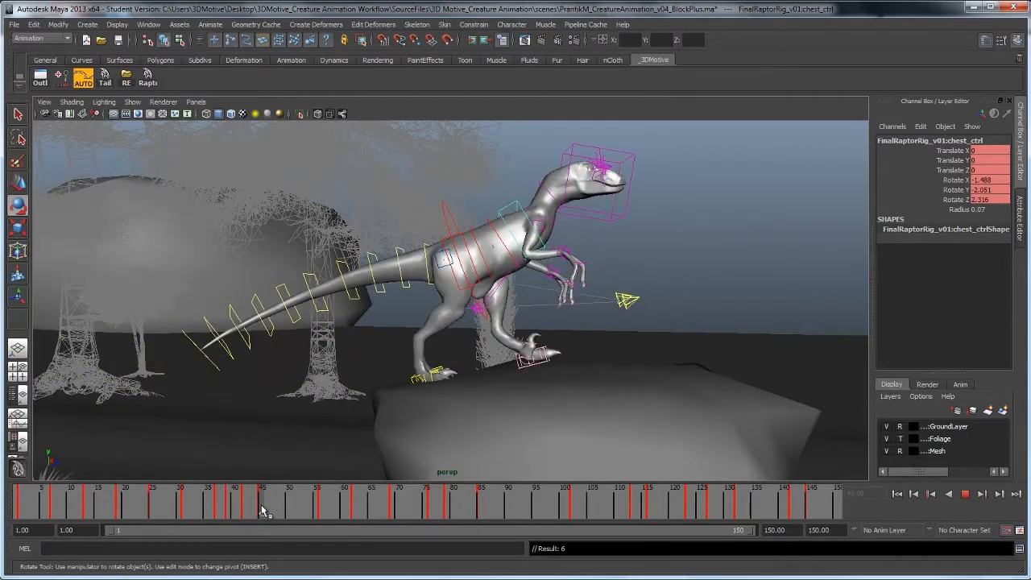
pyautogui.click(547, 361)
pyautogui.scroll(2, 564, 362)
pyautogui.press('w')
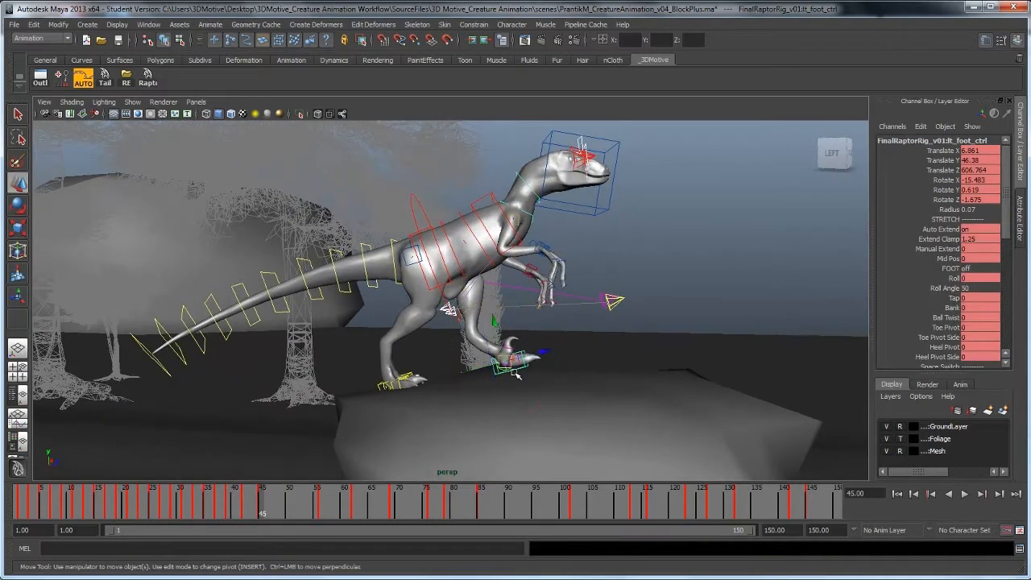
pyautogui.moveTo(511, 369); pyautogui.dragTo(516, 372)
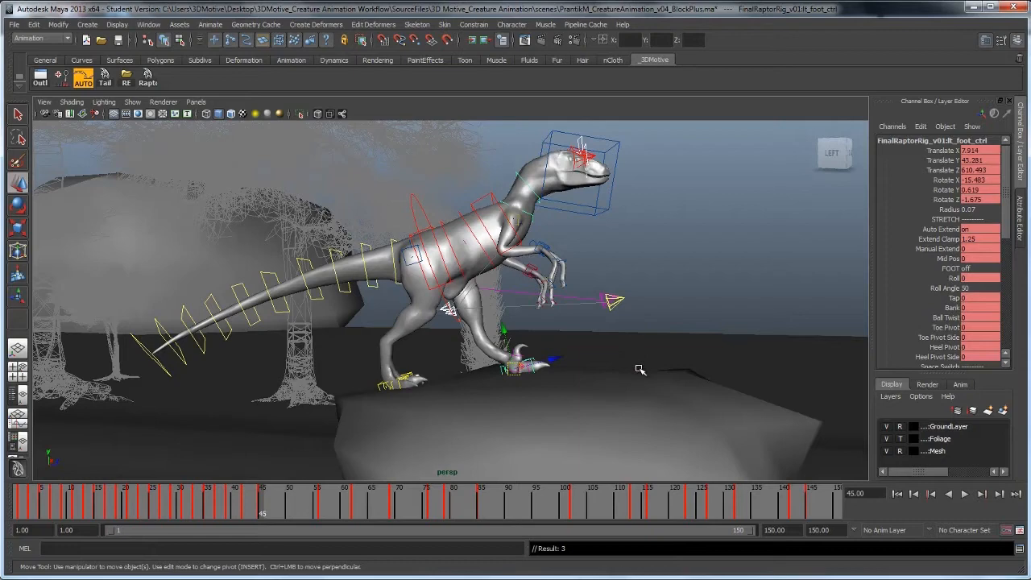
# Key the left foot's frame 45 pose again at frame 52 to keep it planted on the rock
pyautogui.click(411, 203)
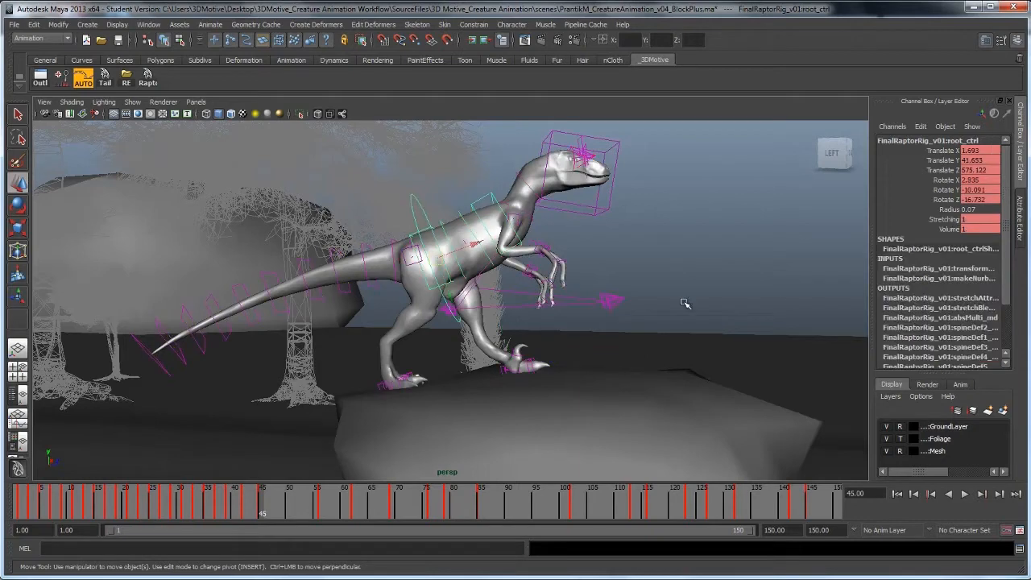
pyautogui.keyDown('alt'); pyautogui.moveTo(614, 359); pyautogui.dragTo(524, 343); pyautogui.keyUp('alt')
pyautogui.moveTo(266, 514)
pyautogui.mouseDown()
pyautogui.moveTo(299, 513)
pyautogui.moveTo(267, 513)
pyautogui.mouseUp()
pyautogui.click(486, 355)
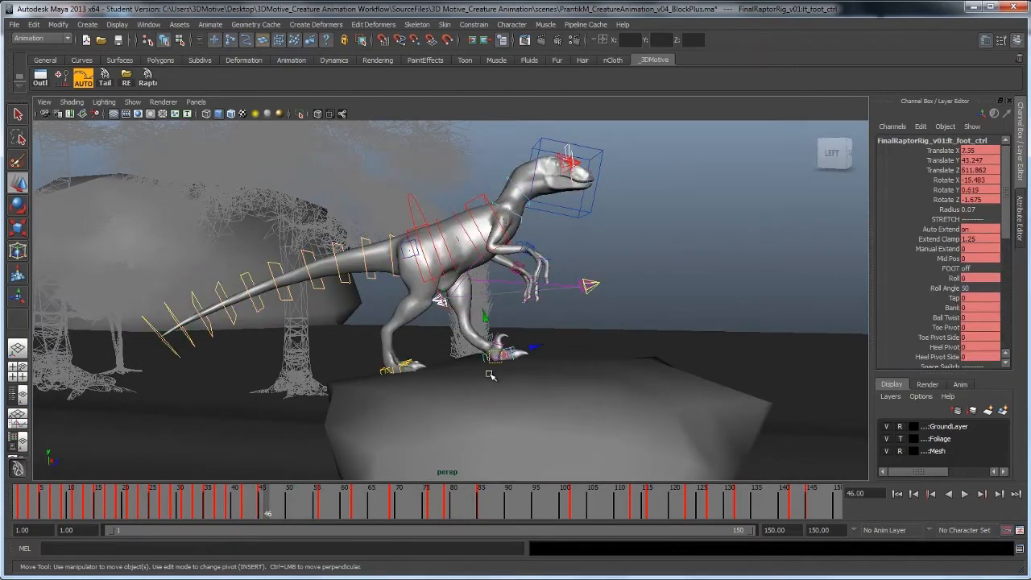
pyautogui.hotkey('alt', 'v')
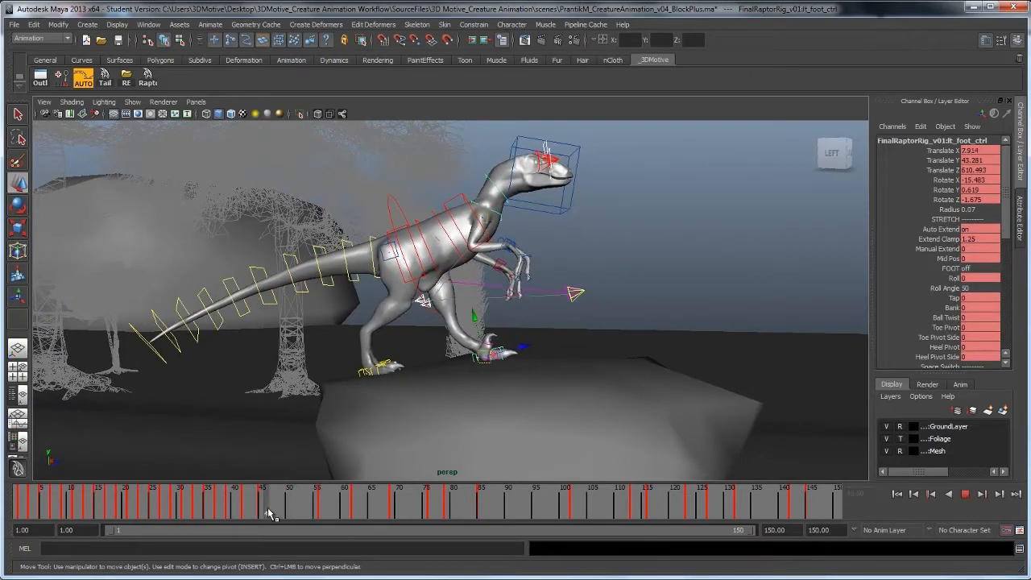
pyautogui.hotkey('alt', 'v')
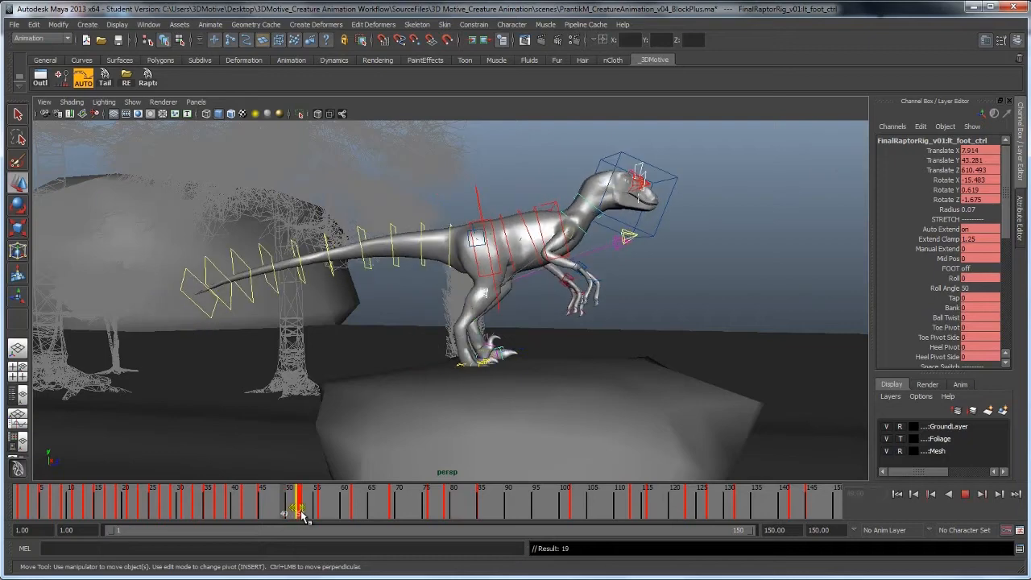
pyautogui.hotkey('alt', 'v')
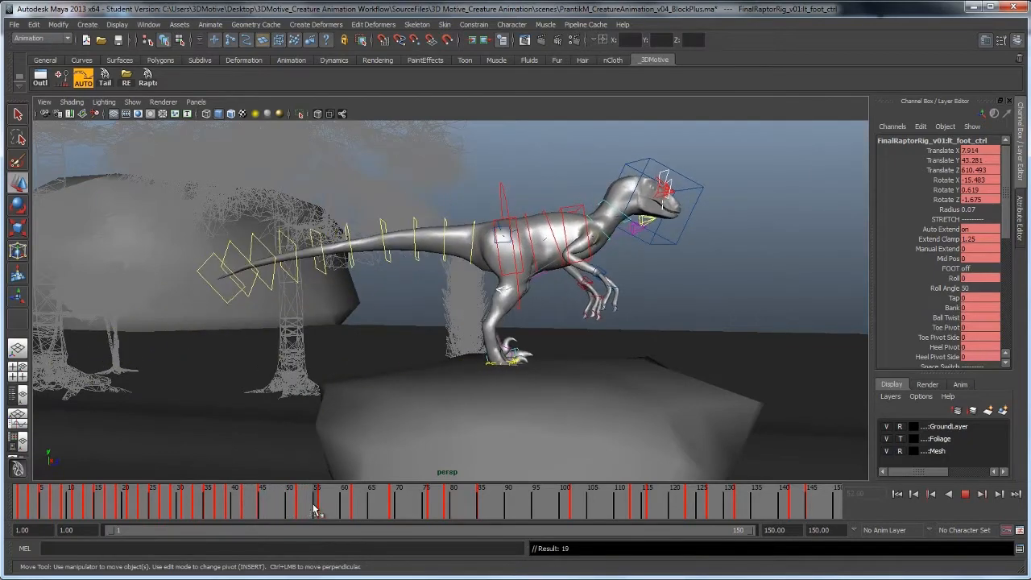
# At frame 52, move the right foot control forward on the rock, ahead of the planted left foot
pyautogui.keyDown('alt'); pyautogui.moveTo(352, 471); pyautogui.dragTo(548, 363, button='right'); pyautogui.keyUp('alt')
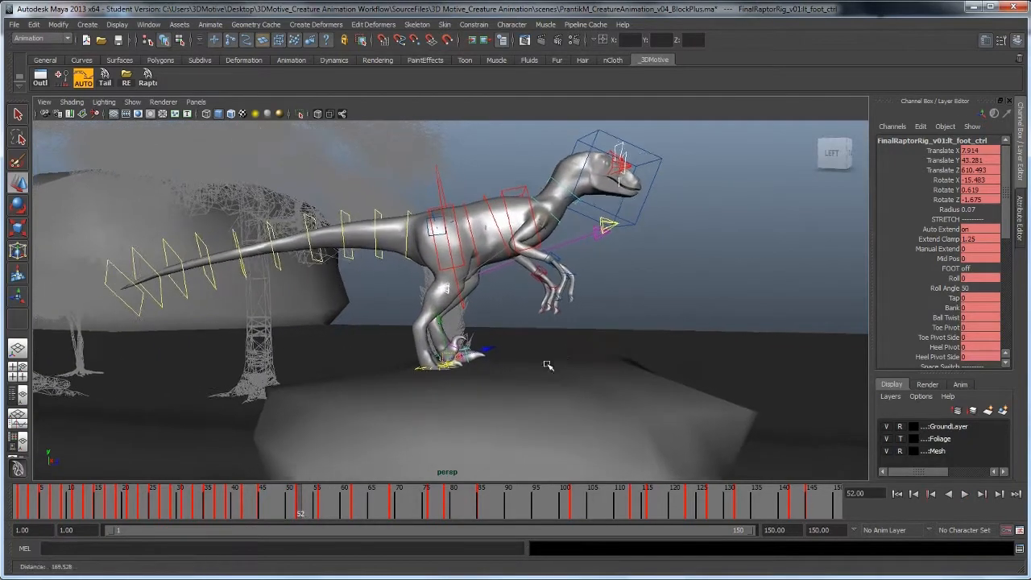
pyautogui.click(425, 373)
pyautogui.keyDown('alt'); pyautogui.moveTo(441, 368); pyautogui.dragTo(405, 394, button='right'); pyautogui.keyUp('alt')
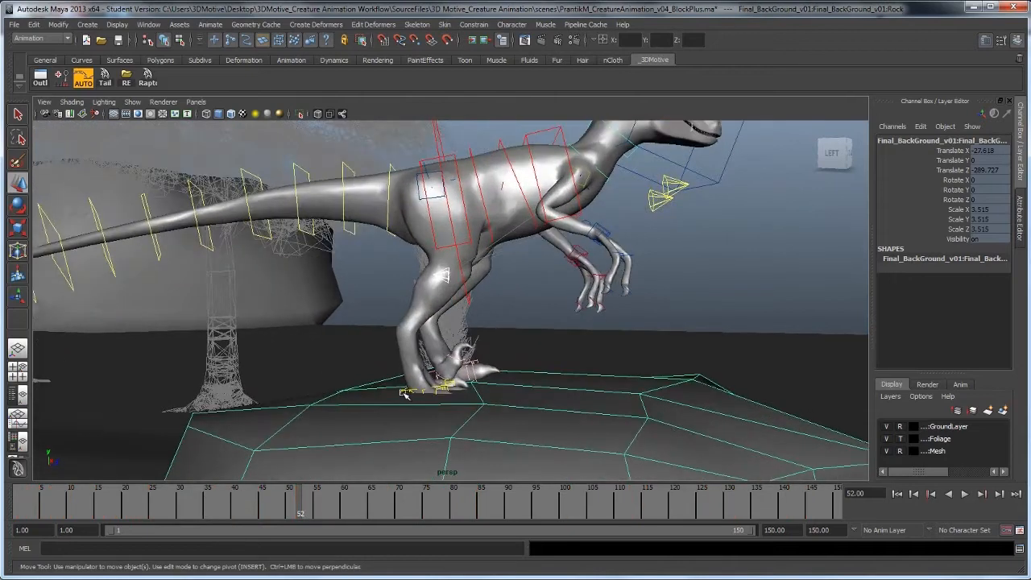
pyautogui.keyDown('alt'); pyautogui.moveTo(429, 402); pyautogui.dragTo(453, 398, button='middle'); pyautogui.keyUp('alt')
pyautogui.click(437, 389)
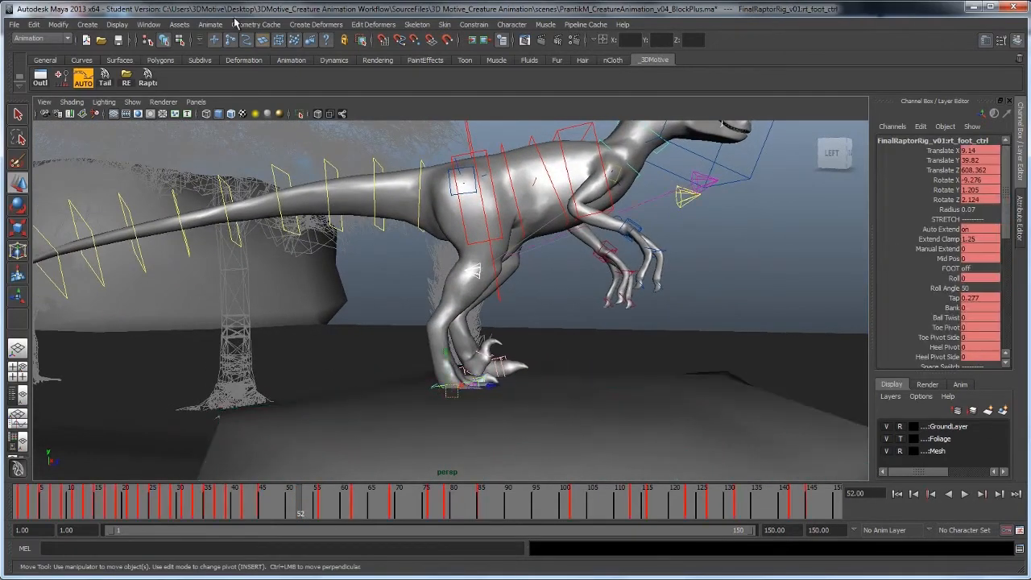
pyautogui.hotkey('alt', 'v')
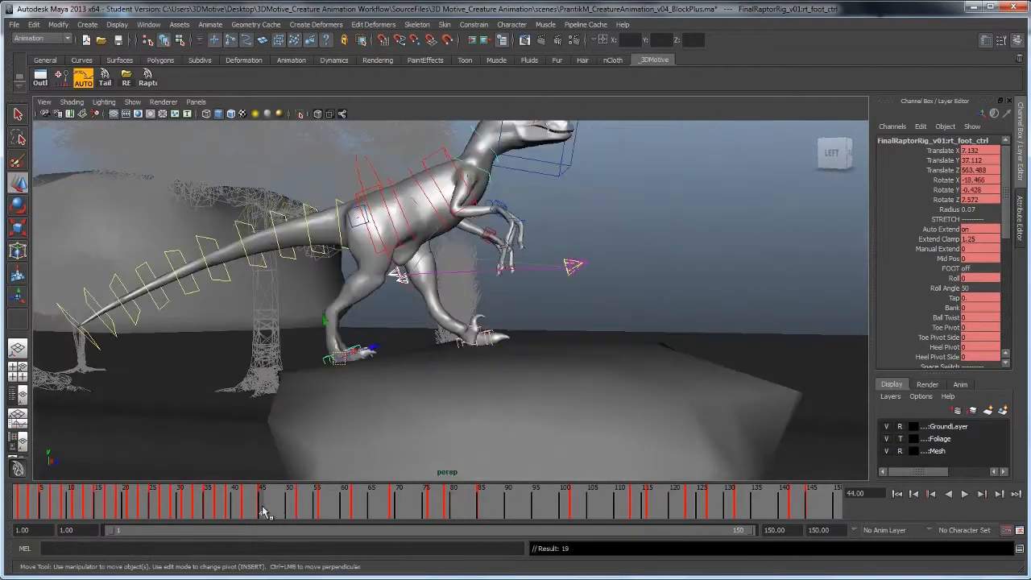
pyautogui.hotkey('alt', 'v')
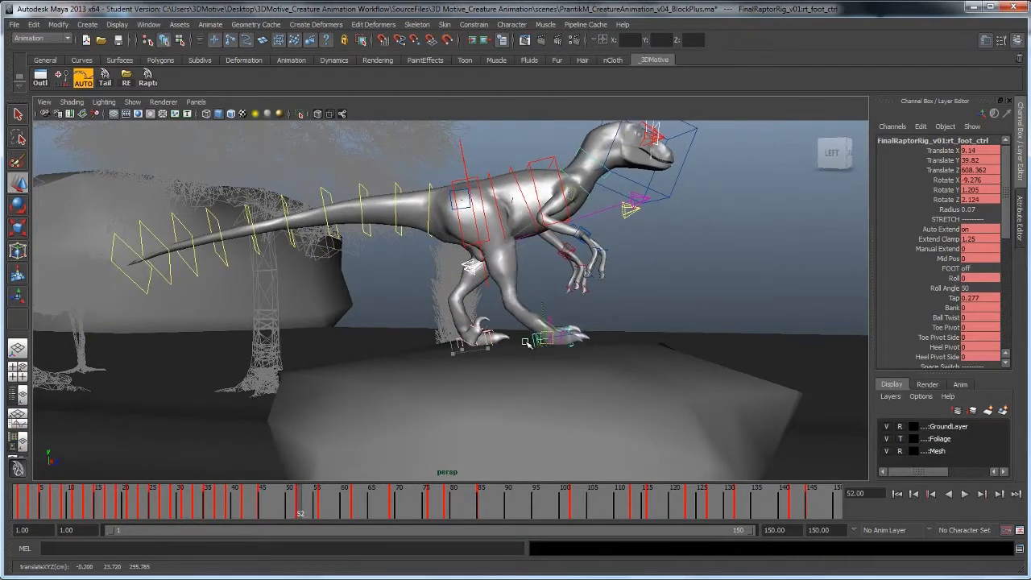
pyautogui.moveTo(524, 342)
pyautogui.keyDown('alt'); pyautogui.mouseDown()
pyautogui.moveTo(484, 350)
pyautogui.moveTo(545, 349)
pyautogui.moveTo(519, 350)
pyautogui.mouseUp(); pyautogui.keyUp('alt')
pyautogui.moveTo(520, 349)
pyautogui.keyDown('alt'); pyautogui.mouseDown()
pyautogui.moveTo(481, 346)
pyautogui.moveTo(507, 344)
pyautogui.mouseUp(); pyautogui.keyUp('alt')
# At frame 48, rotate the right foot control to about -3.6 in X and move it to about 8.2, 43.9, 592.5
pyautogui.moveTo(296, 506)
pyautogui.mouseDown()
pyautogui.moveTo(257, 507)
pyautogui.moveTo(279, 508)
pyautogui.mouseUp()
pyautogui.press('e')
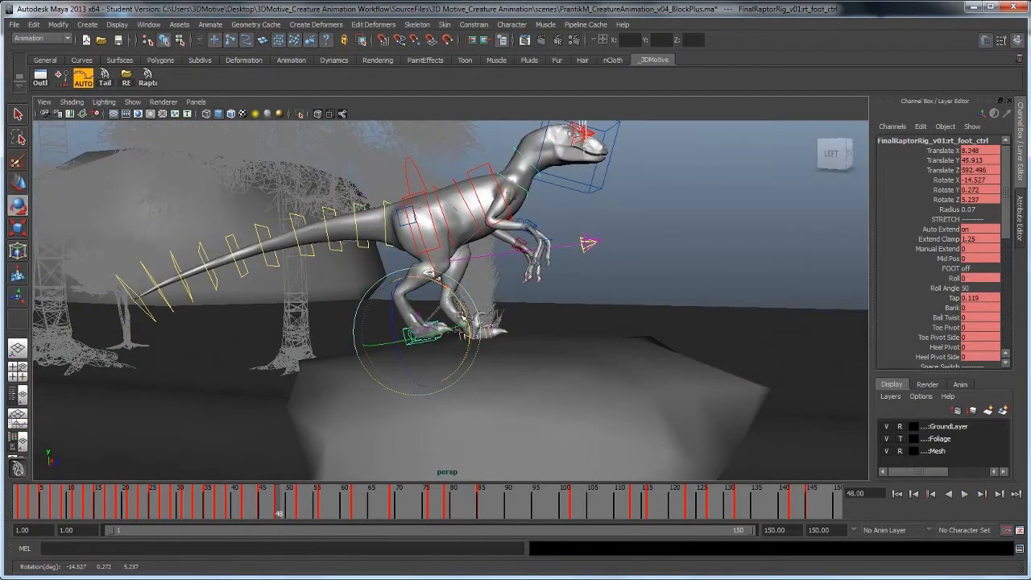
pyautogui.press('w')
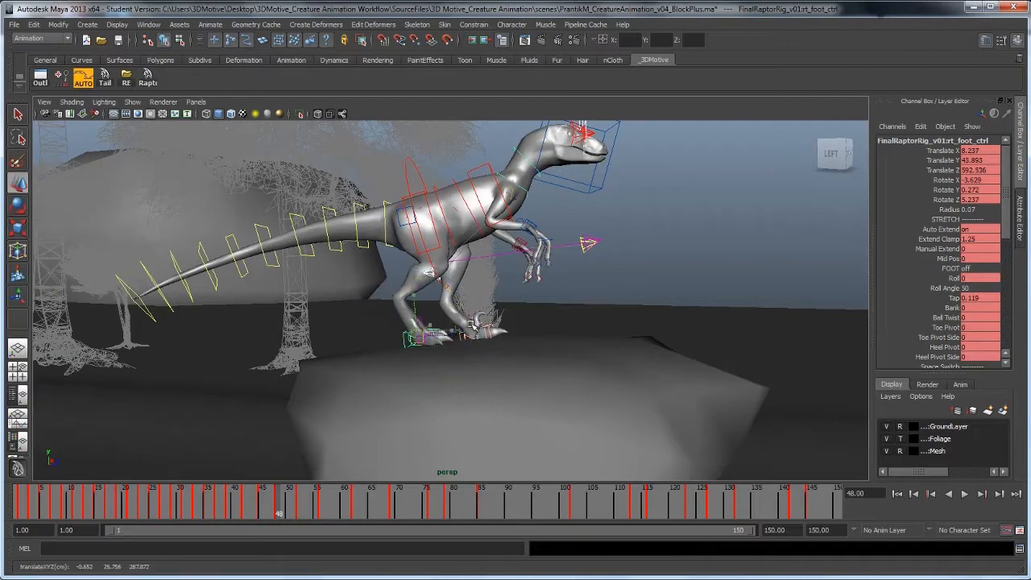
# Scrub the landing and following steps through the main camera, and reposition the right foot control at frame 79
pyautogui.moveTo(268, 498); pyautogui.dragTo(379, 503)
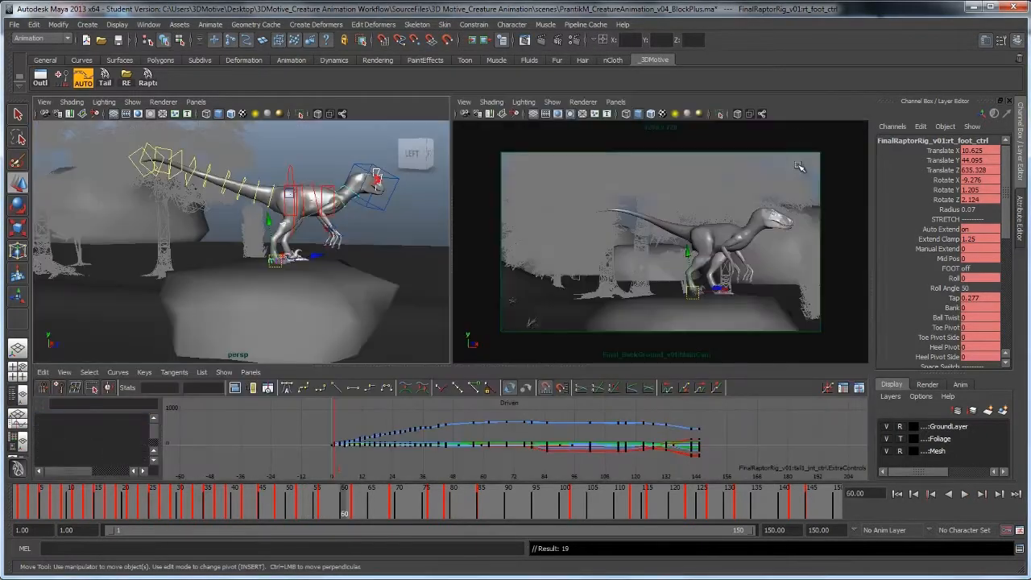
pyautogui.middleClick(713, 209)
pyautogui.moveTo(244, 509); pyautogui.dragTo(266, 519)
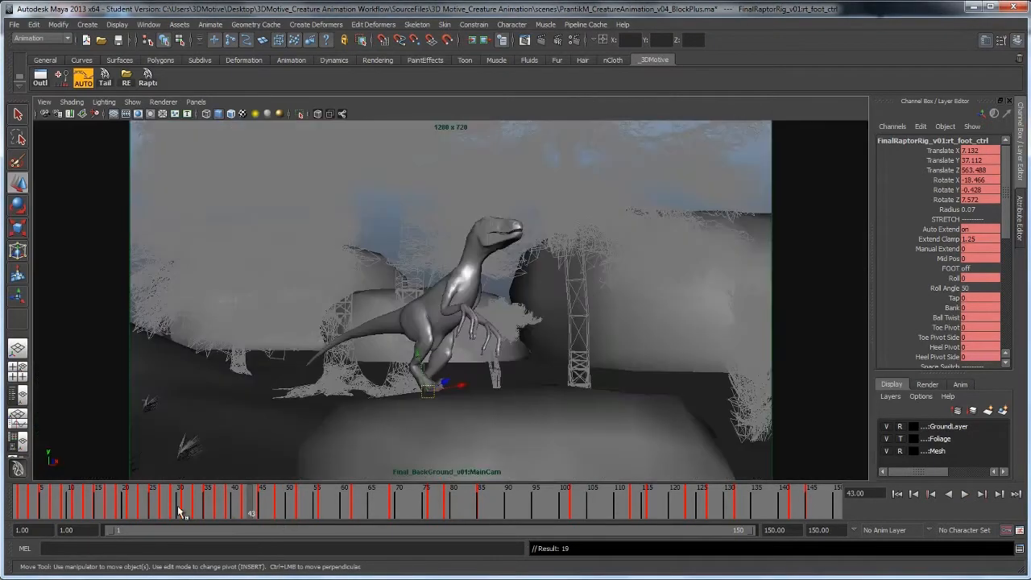
pyautogui.moveTo(180, 512); pyautogui.dragTo(448, 513)
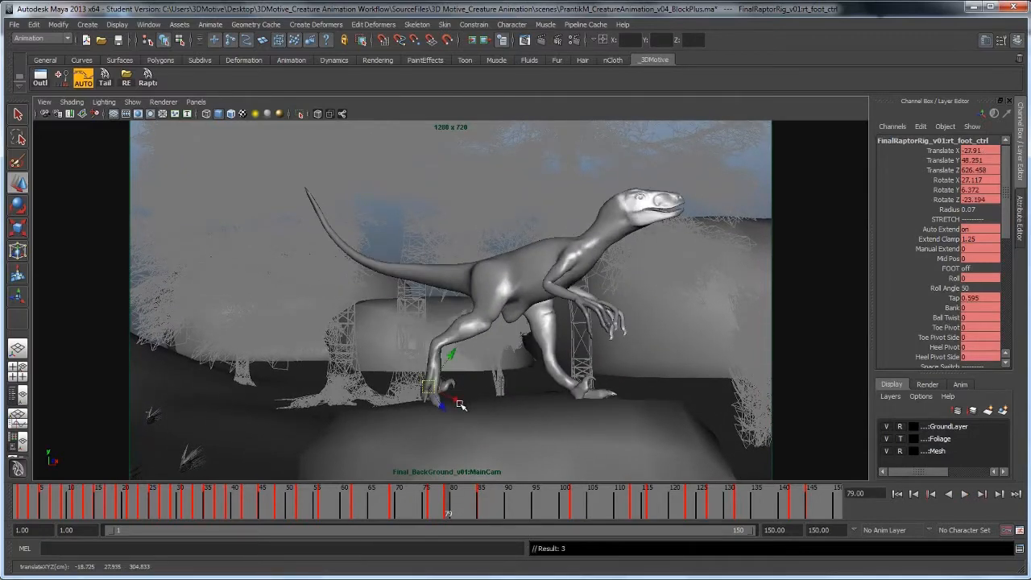
pyautogui.moveTo(462, 382); pyautogui.dragTo(474, 389)
pyautogui.press('w')
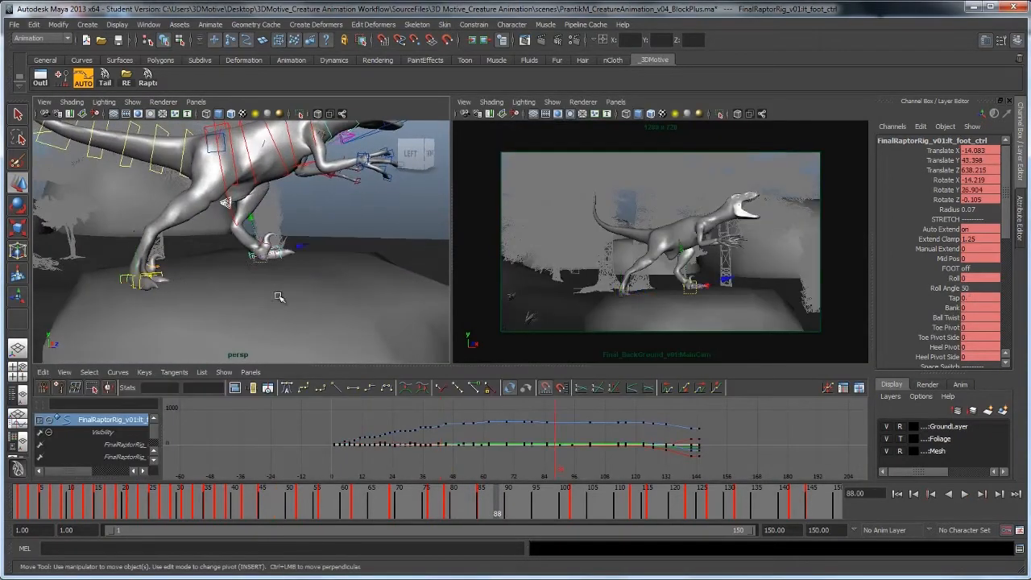
# Key the right foot's frame 85 pose earlier at frame 82 so it is planted before the roar
pyautogui.press('space')
pyautogui.hotkey('alt', 'v')
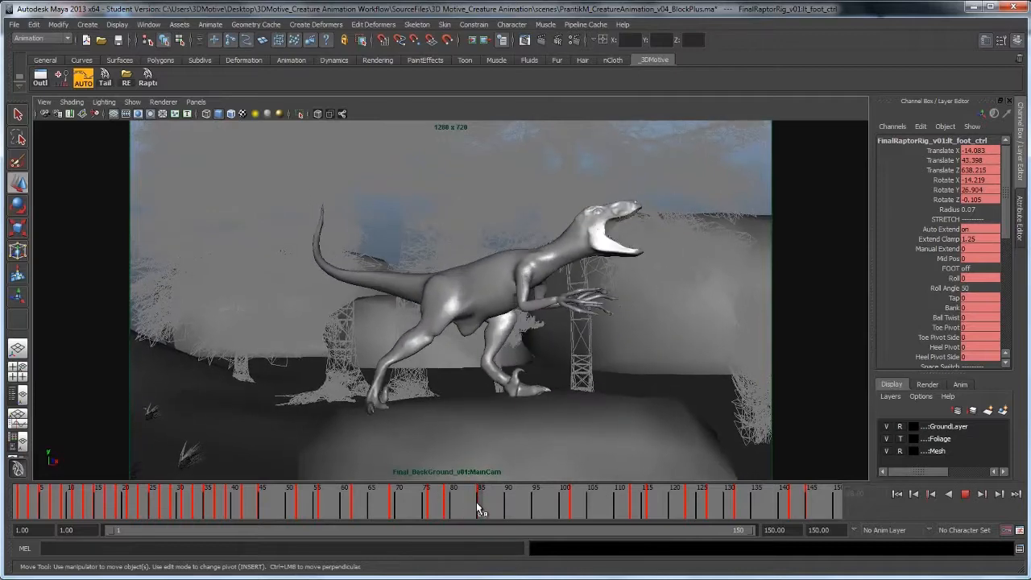
pyautogui.moveTo(484, 508); pyautogui.dragTo(427, 510)
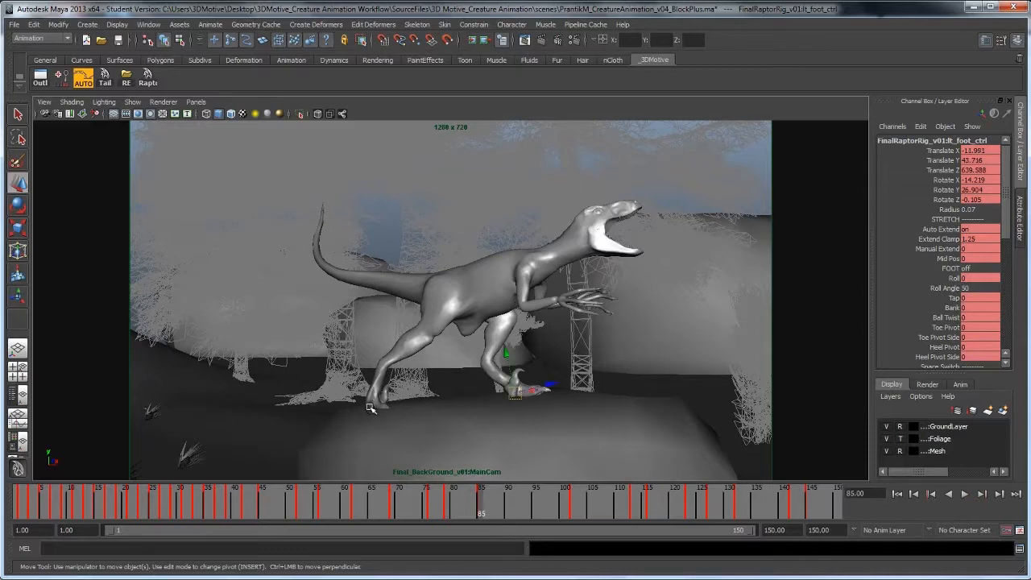
pyautogui.hotkey('alt', 'v')
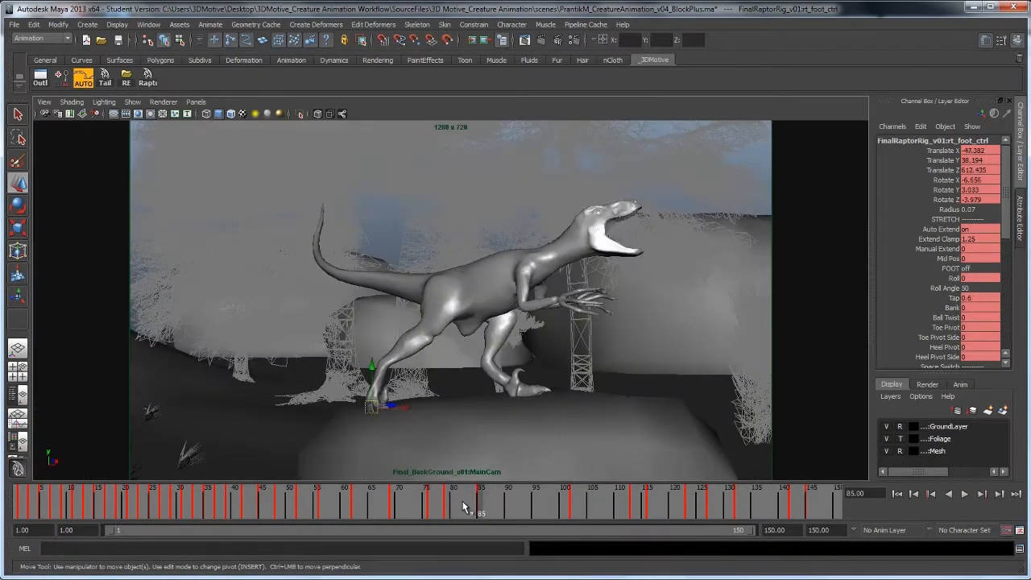
pyautogui.hotkey('alt', 'v')
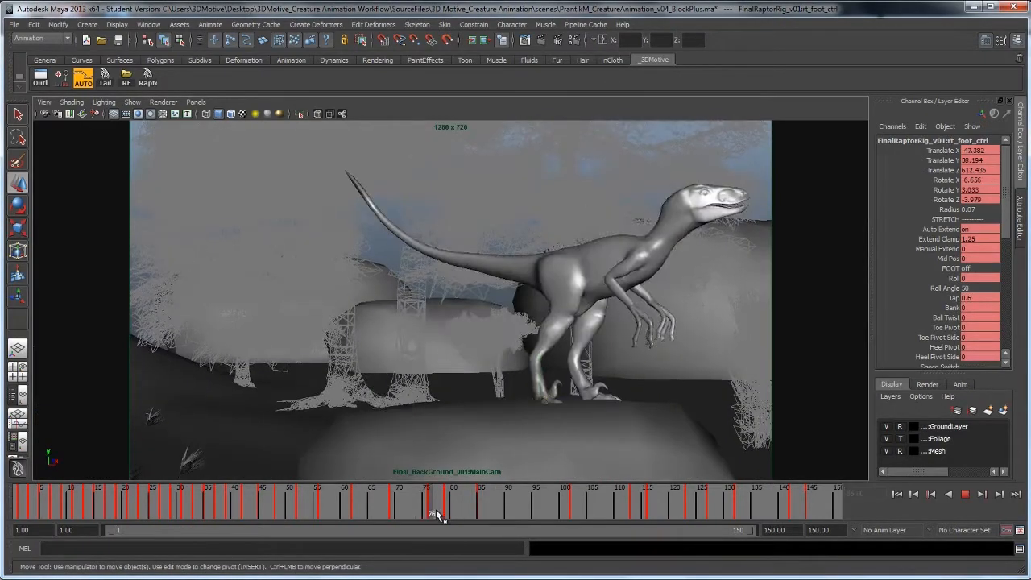
pyautogui.moveTo(480, 522)
pyautogui.mouseDown()
pyautogui.moveTo(444, 509)
pyautogui.moveTo(463, 513)
pyautogui.mouseUp()
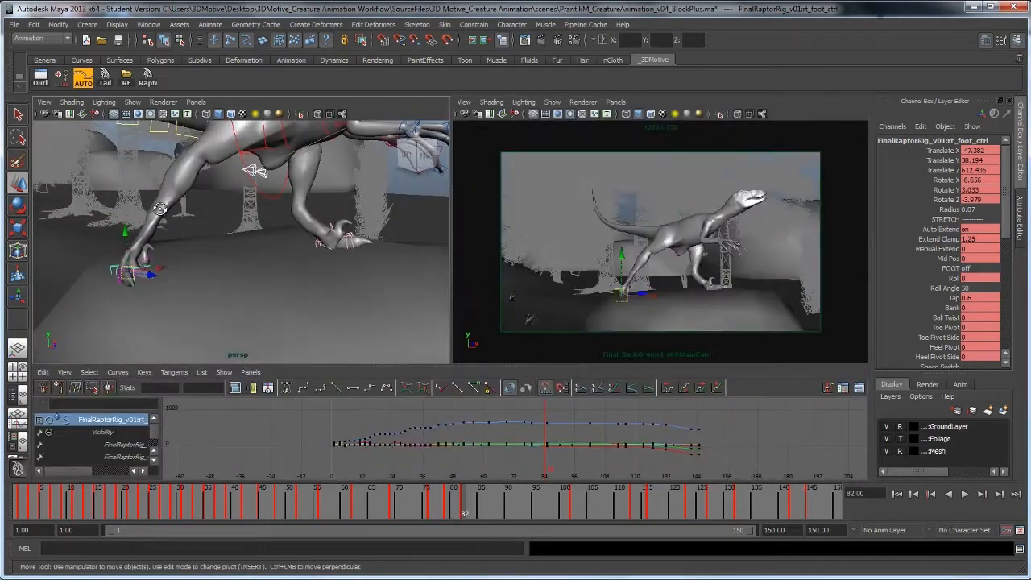
# At frame 82, shift the right leg offset control to about -0.3 X, -6.8 Y and -6.2 Z
pyautogui.keyDown('alt'); pyautogui.moveTo(209, 225); pyautogui.dragTo(264, 191); pyautogui.keyUp('alt')
pyautogui.click(264, 192)
pyautogui.moveTo(257, 153); pyautogui.dragTo(256, 176)
pyautogui.moveTo(297, 207); pyautogui.dragTo(287, 206)
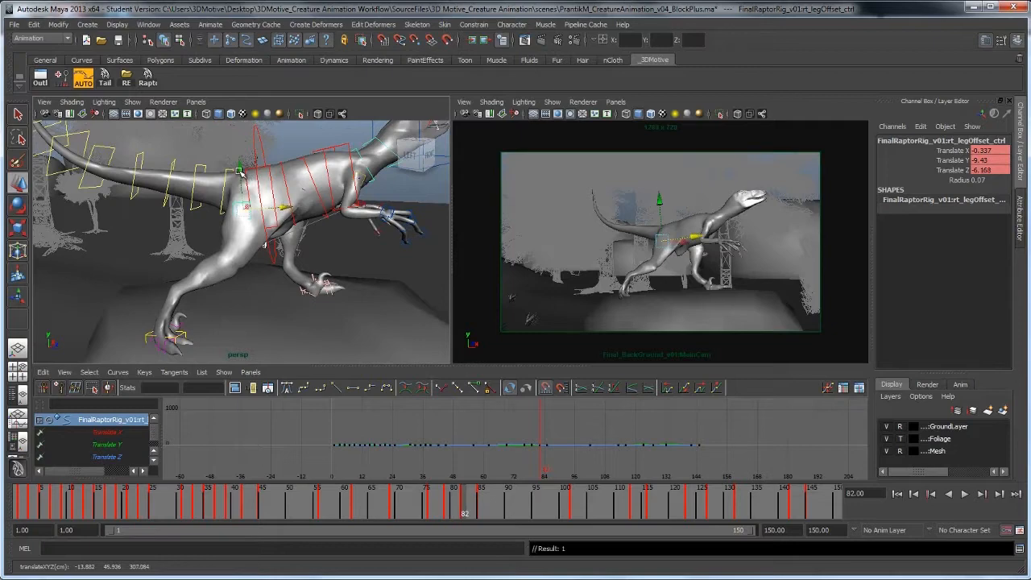
pyautogui.moveTo(240, 171); pyautogui.dragTo(242, 165)
pyautogui.keyDown('alt'); pyautogui.moveTo(265, 246); pyautogui.dragTo(194, 254); pyautogui.keyUp('alt')
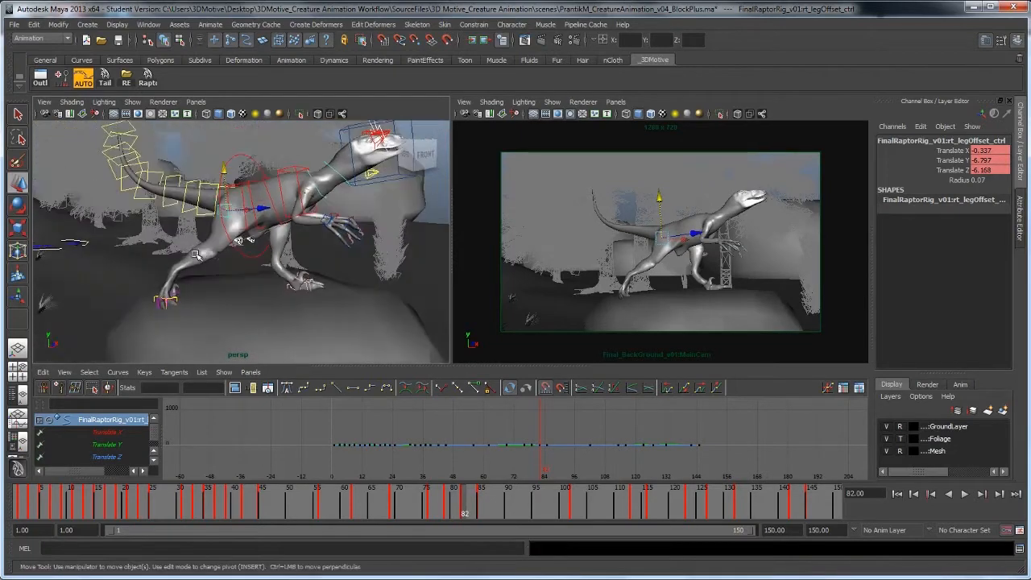
# Scrub the raptor's move into the roar through the main camera up to frame 85
pyautogui.press('space')
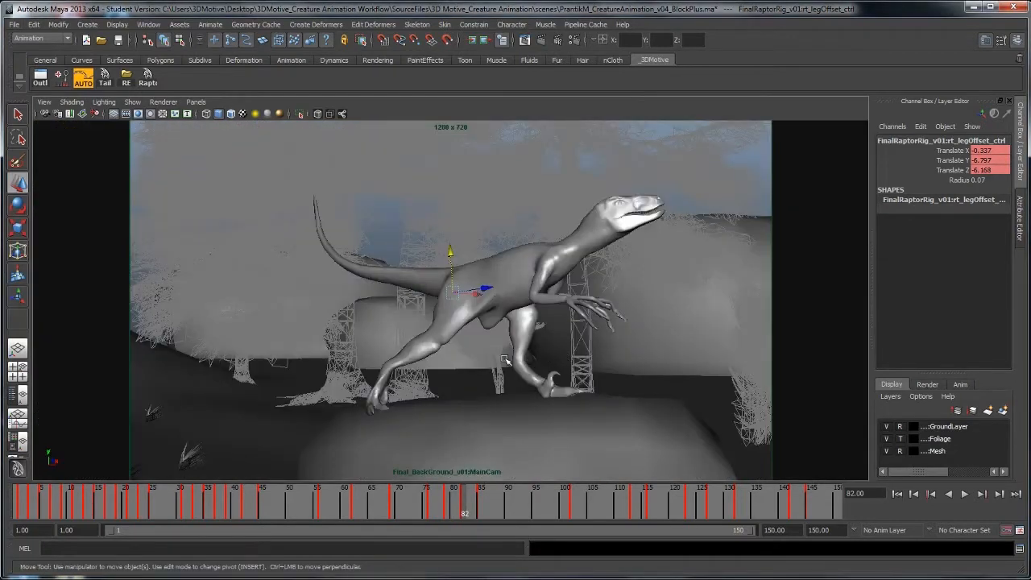
pyautogui.moveTo(428, 509)
pyautogui.mouseDown()
pyautogui.moveTo(500, 512)
pyautogui.moveTo(448, 507)
pyautogui.moveTo(481, 509)
pyautogui.mouseUp()
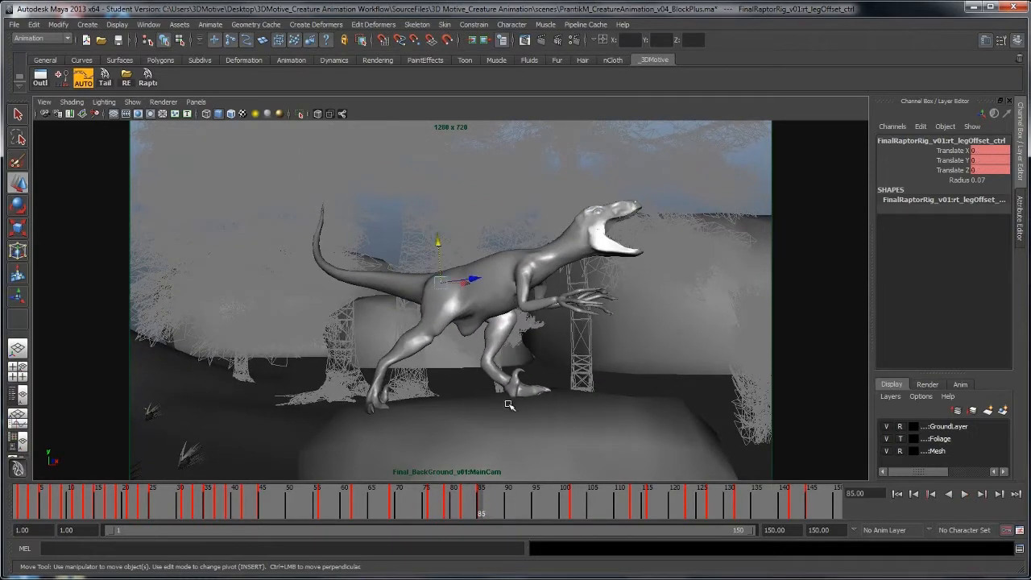
pyautogui.press('space')
# Rotate the left foot control flat onto the rock at frame 102, and to about -2.4 in X at frame 84
pyautogui.click(270, 300)
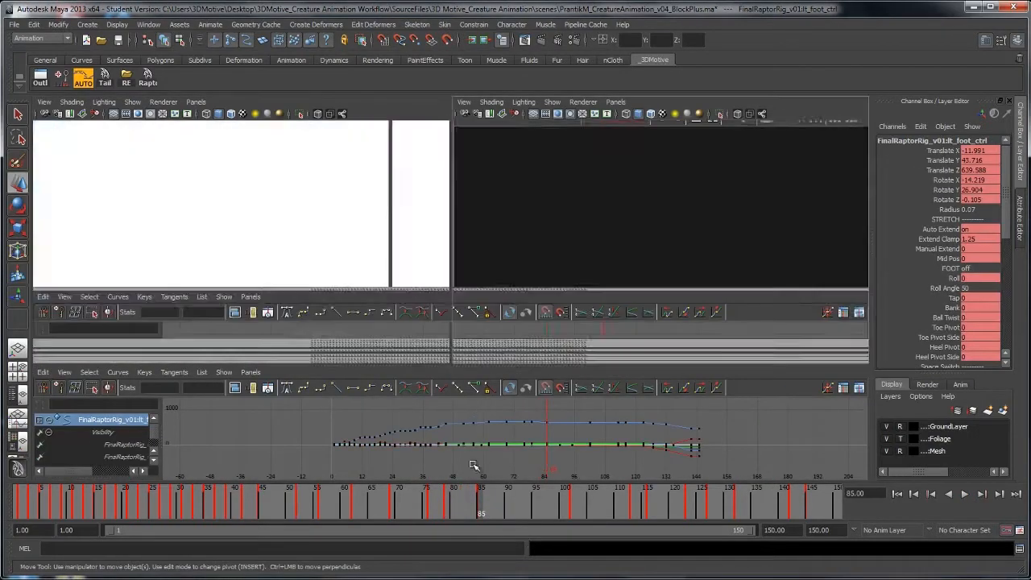
pyautogui.press('space')
pyautogui.moveTo(473, 506); pyautogui.dragTo(434, 506)
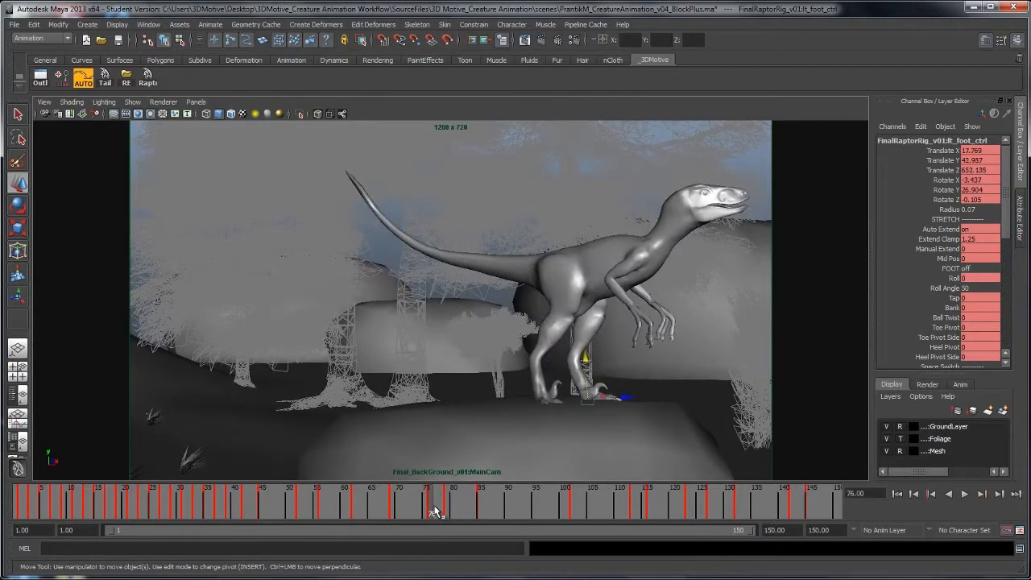
pyautogui.hotkey('alt', 'v')
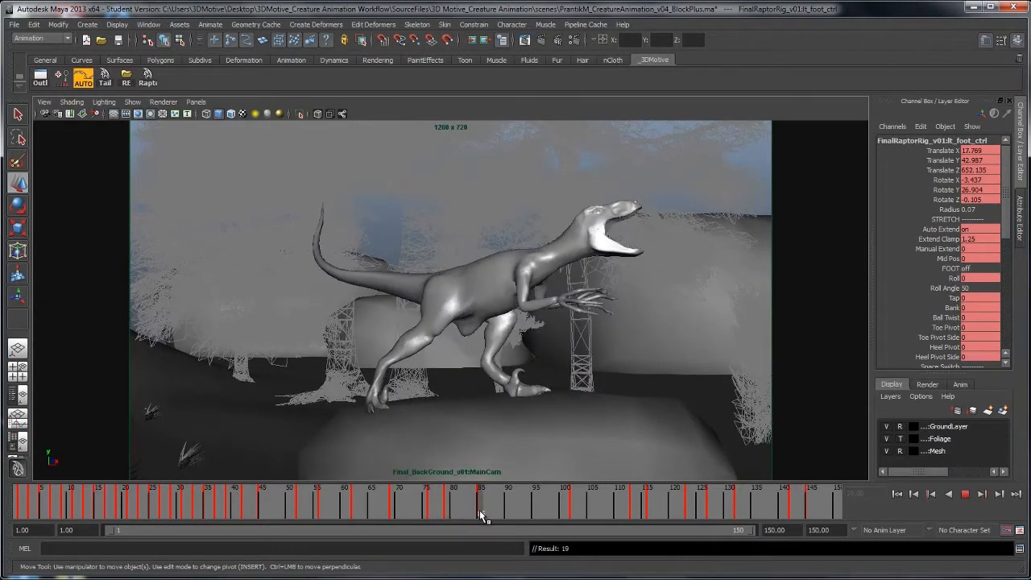
pyautogui.hotkey('alt', 'v')
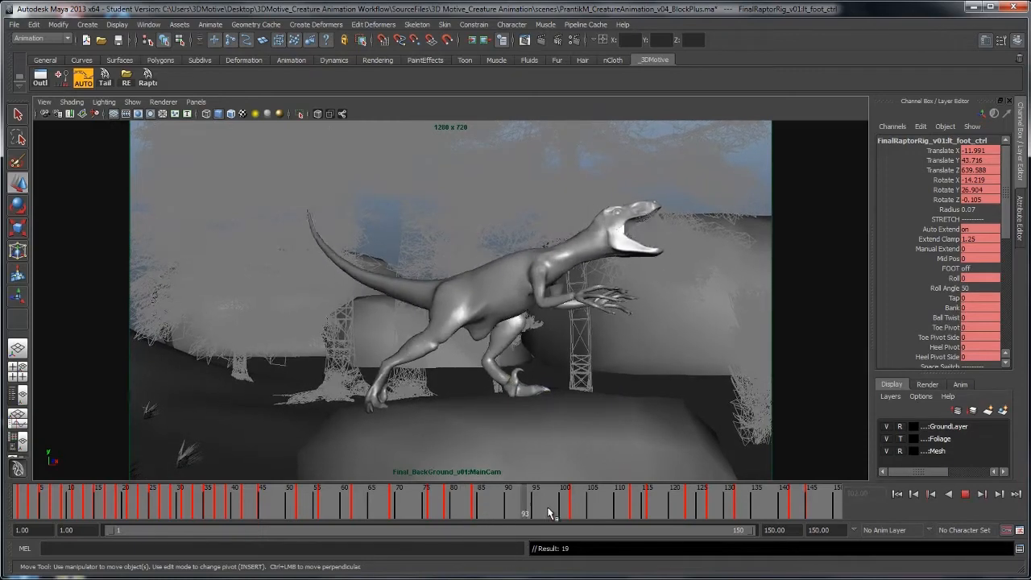
pyautogui.hotkey('alt', 'v')
pyautogui.press('e')
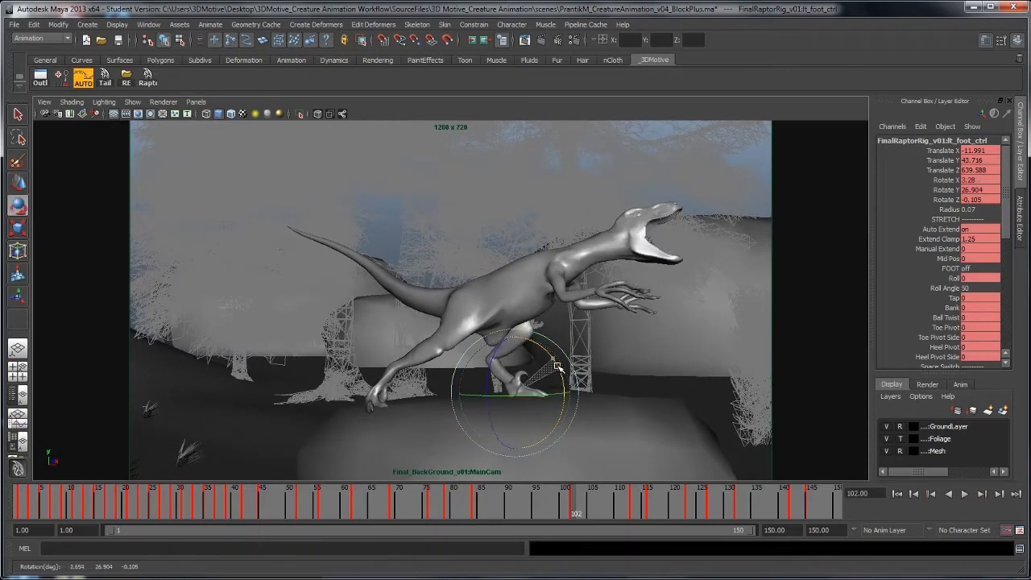
pyautogui.hotkey('alt', 'v')
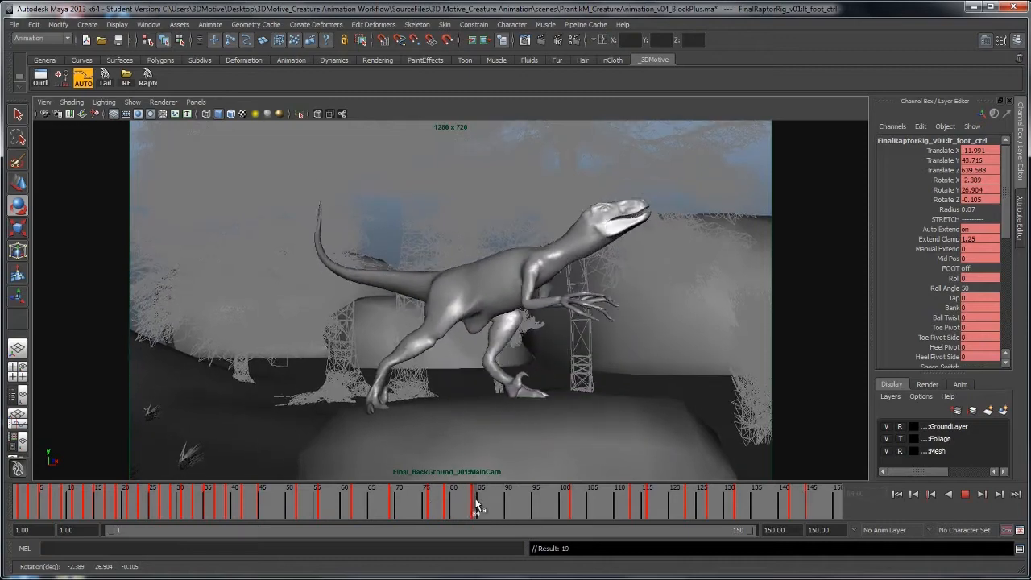
pyautogui.hotkey('alt', 'v')
pyautogui.press('e')
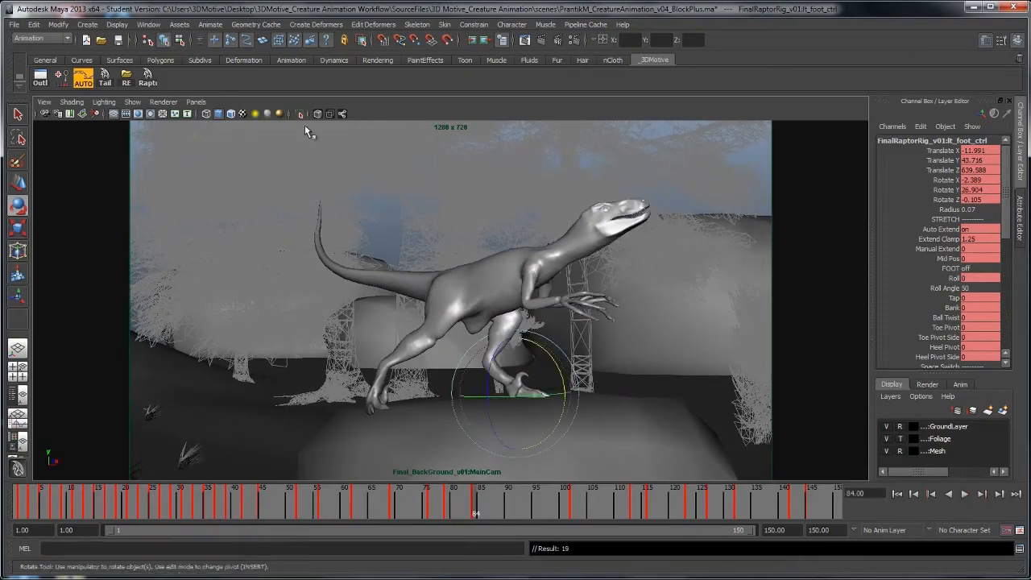
# Select all the raptor's controls and key the frame 85 roar pose again at frame 90 to hold it
pyautogui.click(148, 78)
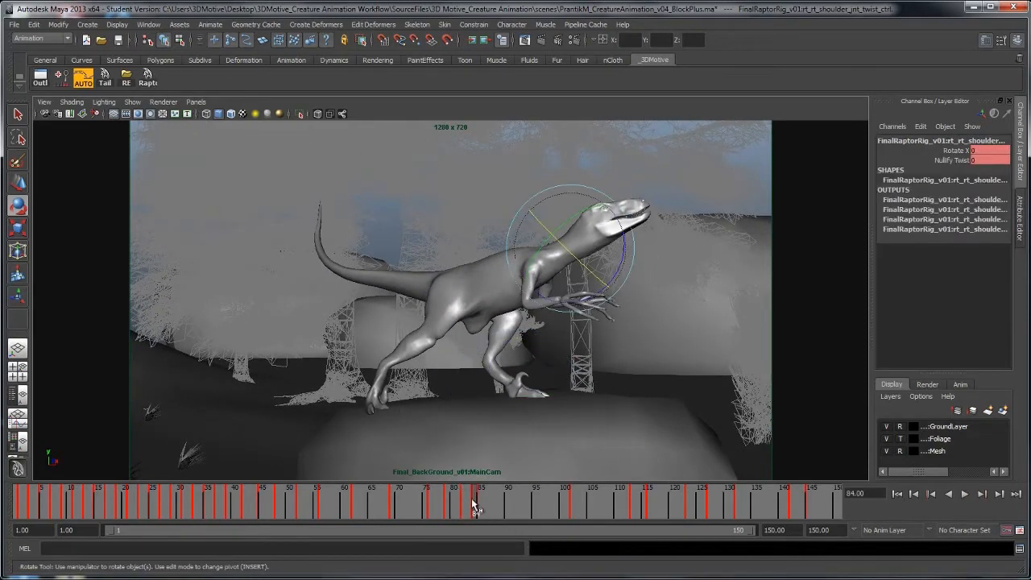
pyautogui.hotkey('alt', 'v')
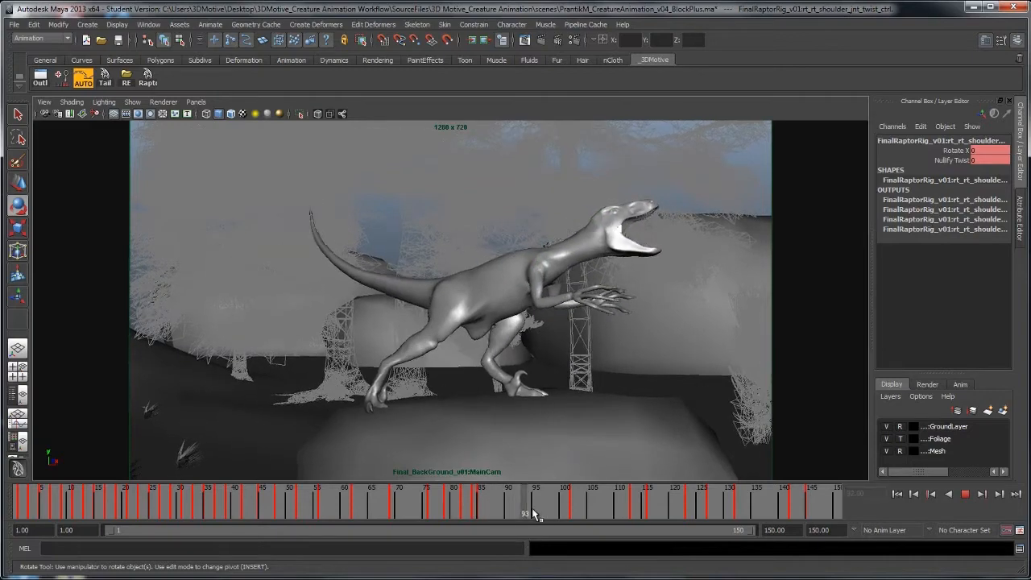
pyautogui.moveTo(482, 508); pyautogui.dragTo(479, 507)
pyautogui.moveTo(478, 507); pyautogui.dragTo(507, 508, button='middle')
pyautogui.press('s')
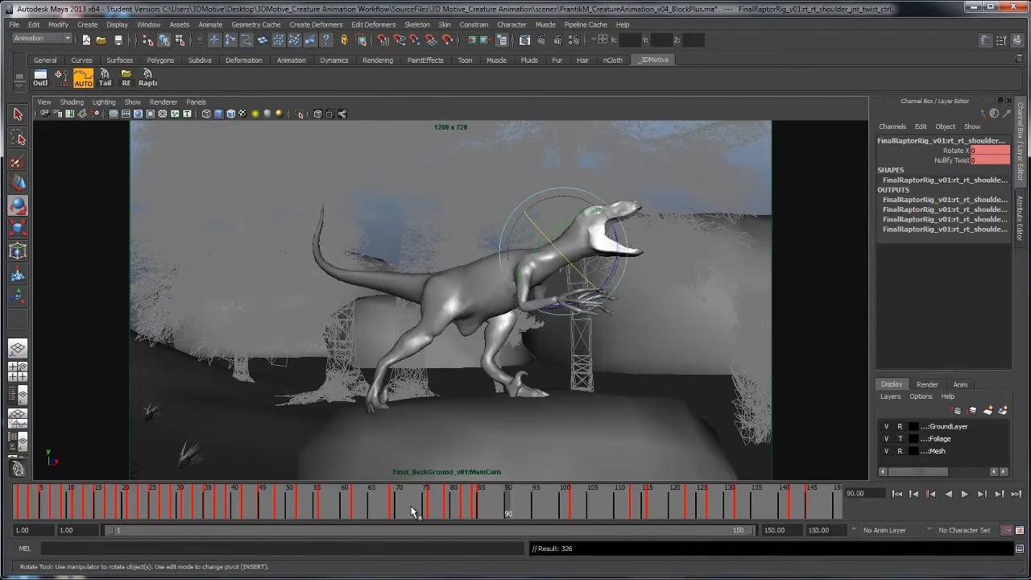
# Scrub through the roar between about frames 62 and 110 to check its timing, and return to the first frame
pyautogui.moveTo(355, 508); pyautogui.dragTo(540, 509)
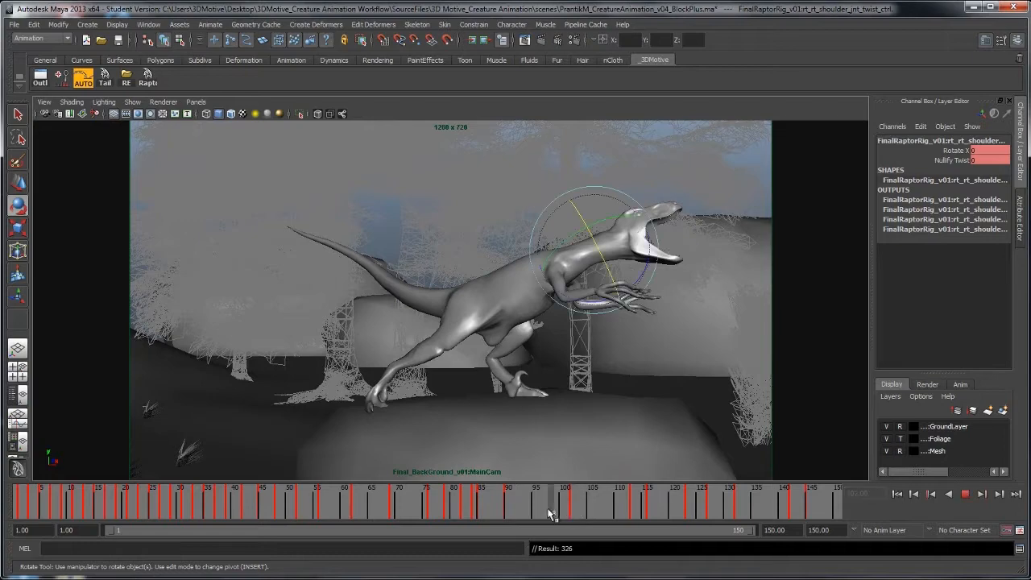
pyautogui.hotkey('alt', 'v')
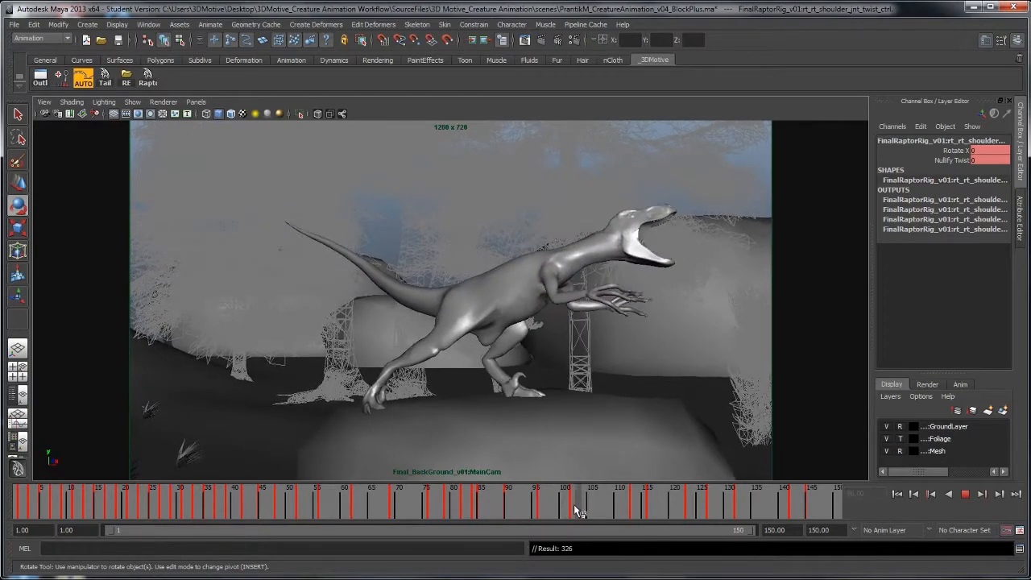
pyautogui.moveTo(570, 506)
pyautogui.mouseDown()
pyautogui.moveTo(525, 505)
pyautogui.moveTo(569, 502)
pyautogui.moveTo(526, 506)
pyautogui.moveTo(572, 516)
pyautogui.moveTo(542, 522)
pyautogui.moveTo(535, 517)
pyautogui.moveTo(569, 519)
pyautogui.mouseUp()
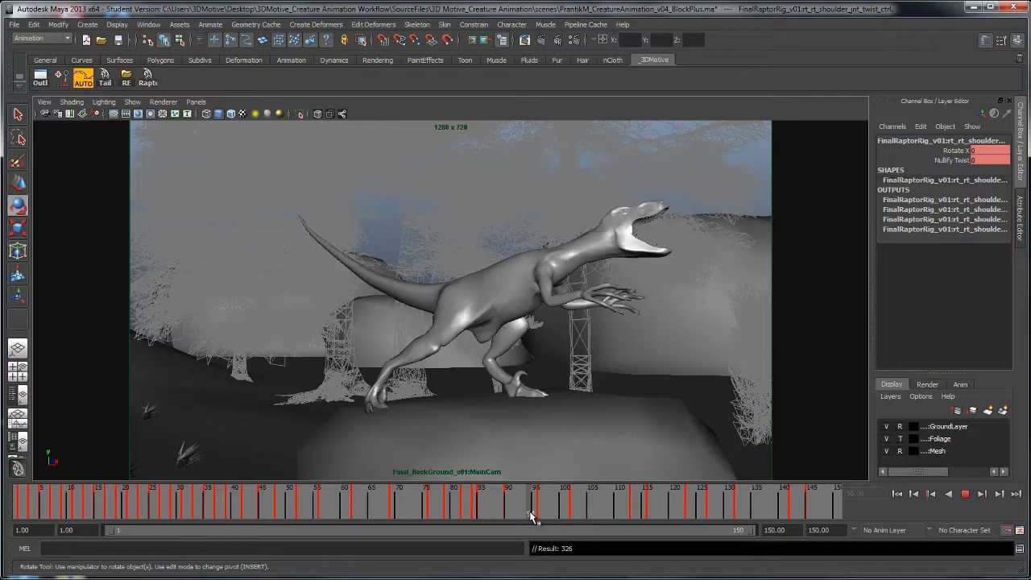
pyautogui.moveTo(531, 514); pyautogui.dragTo(617, 518)
pyautogui.moveTo(515, 517); pyautogui.dragTo(17, 515)
# Play back and scrub the approach, rock landing and standing pose to judge the timing leading into the roar
pyautogui.click(966, 493)
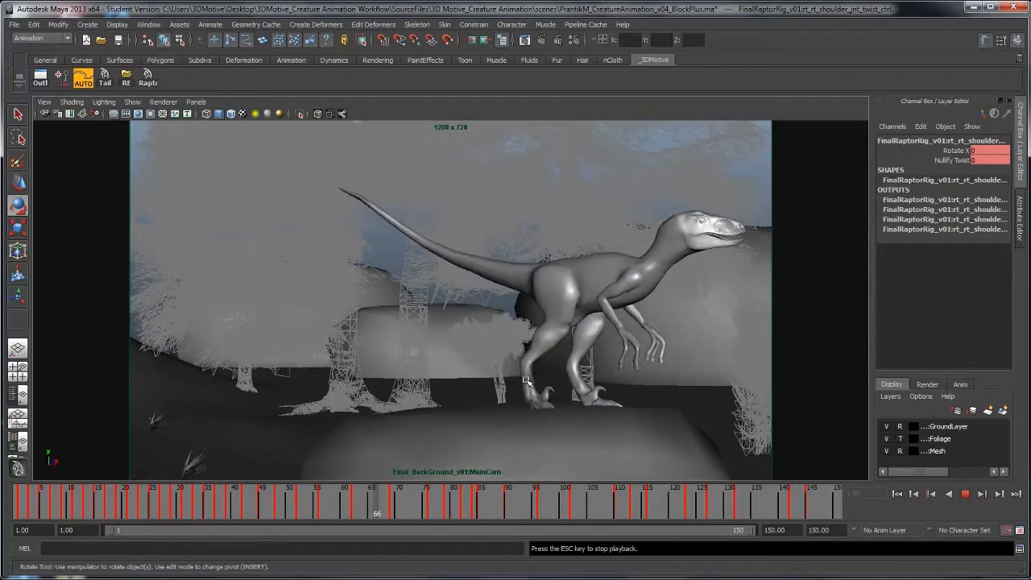
pyautogui.press('Escape')
pyautogui.click(240, 501)
pyautogui.hotkey('alt', 'v')
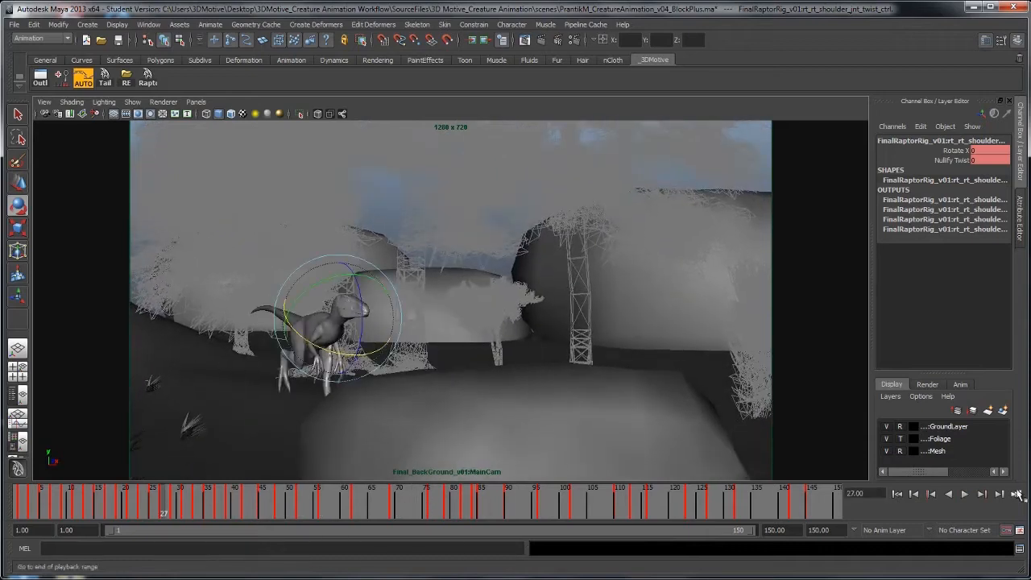
pyautogui.click(953, 495)
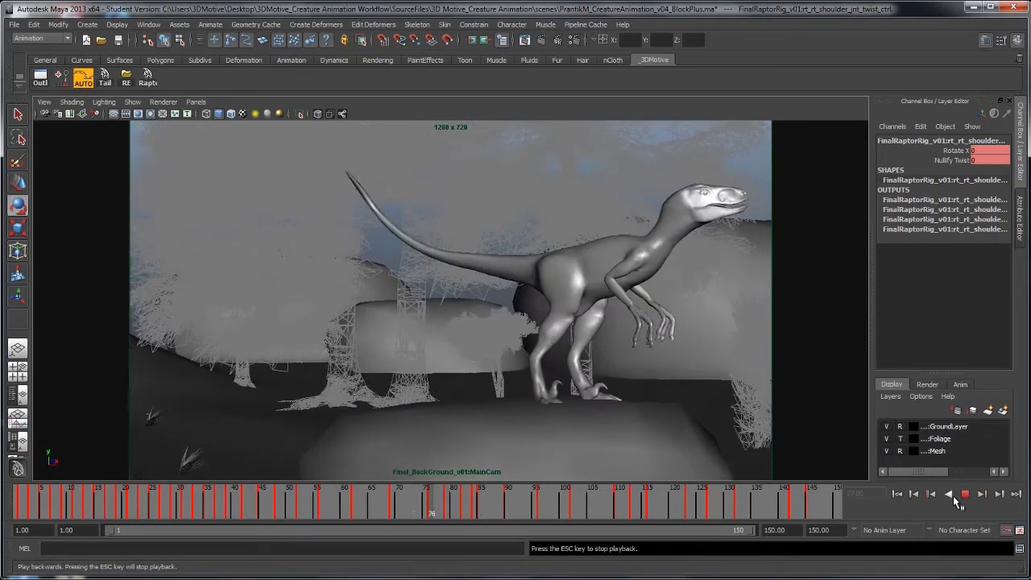
pyautogui.press('Escape')
pyautogui.moveTo(218, 496); pyautogui.dragTo(188, 505)
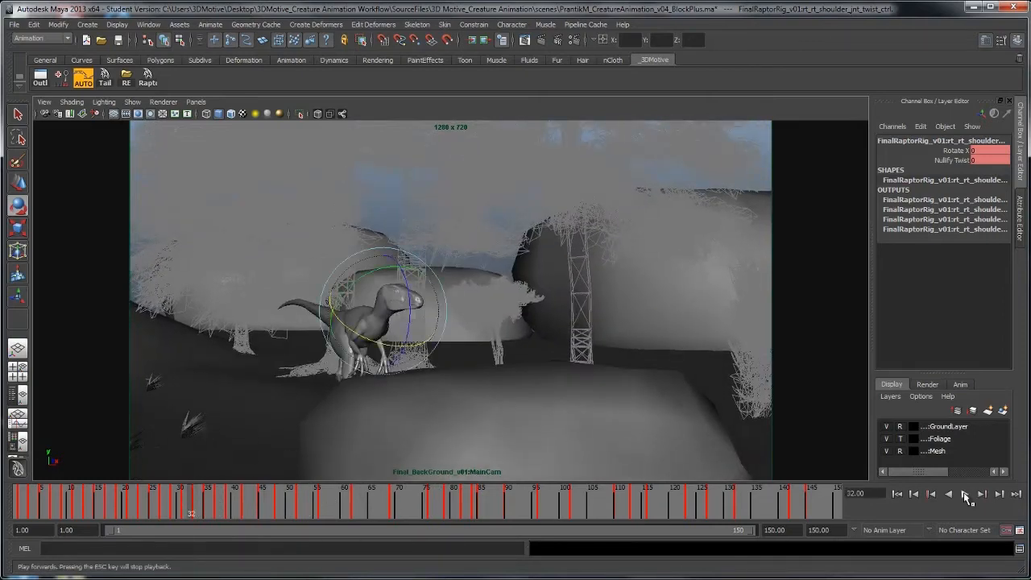
pyautogui.click(966, 494)
pyautogui.press('Escape')
pyautogui.moveTo(266, 507); pyautogui.dragTo(372, 508)
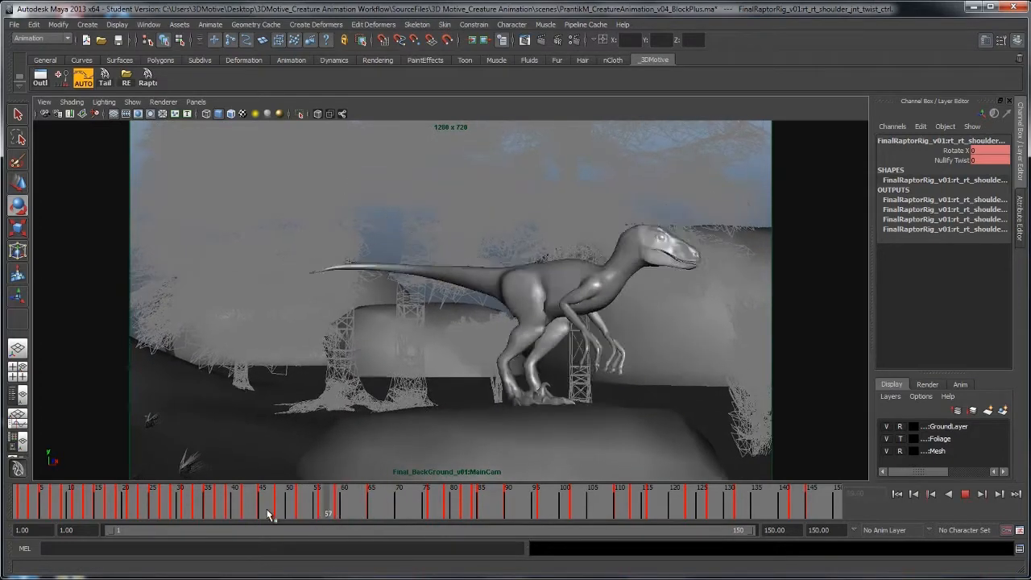
pyautogui.hotkey('alt', 'v')
pyautogui.click(965, 494)
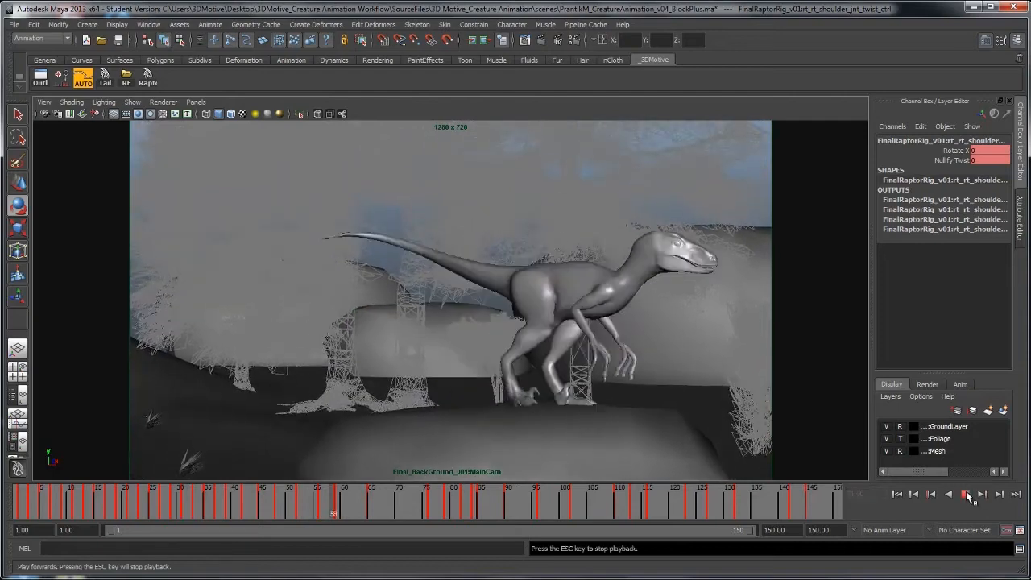
pyautogui.press('Escape')
# Key all the raptor's controls on the standing pose between frames 62 and 75 to adjust its hold
pyautogui.moveTo(349, 505)
pyautogui.mouseDown()
pyautogui.moveTo(418, 509)
pyautogui.moveTo(357, 515)
pyautogui.mouseUp()
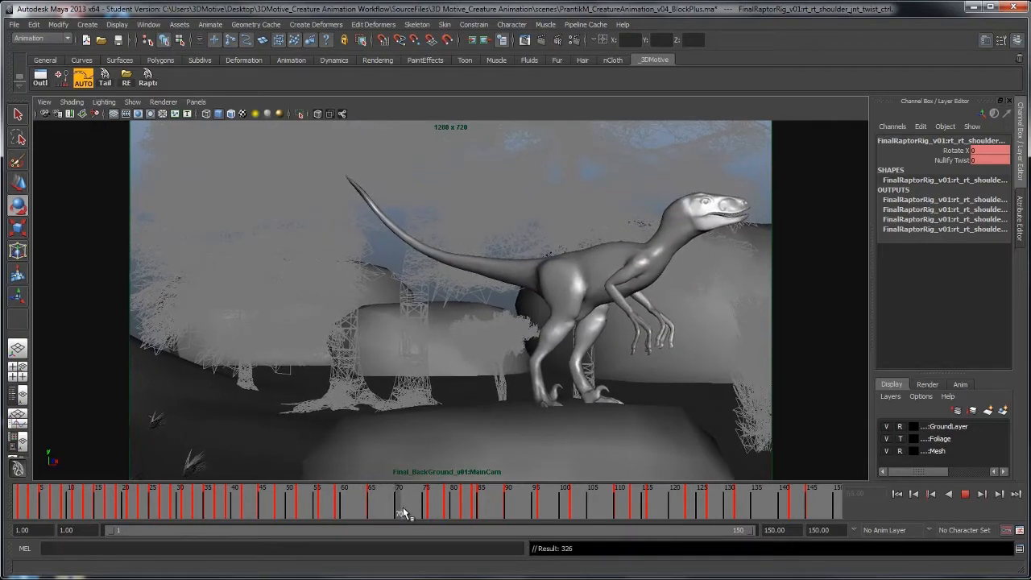
pyautogui.moveTo(403, 513)
pyautogui.mouseDown()
pyautogui.moveTo(471, 510)
pyautogui.moveTo(416, 519)
pyautogui.moveTo(469, 515)
pyautogui.moveTo(407, 509)
pyautogui.mouseUp()
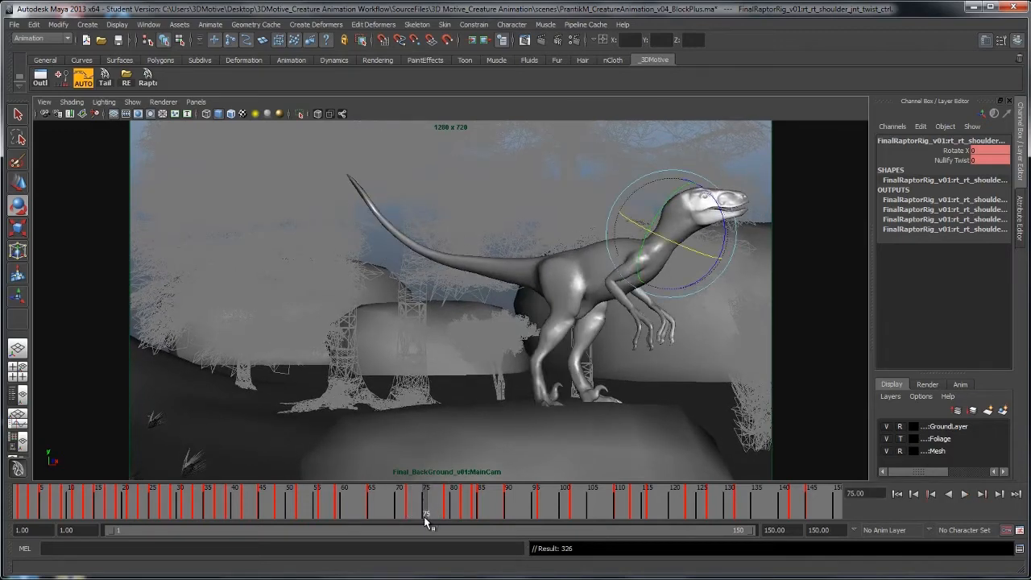
pyautogui.click(424, 516)
pyautogui.moveTo(409, 503); pyautogui.dragTo(425, 509)
# At frame 75, move the root control down and back to about 3.6, 40.6, 641.4
pyautogui.press('space')
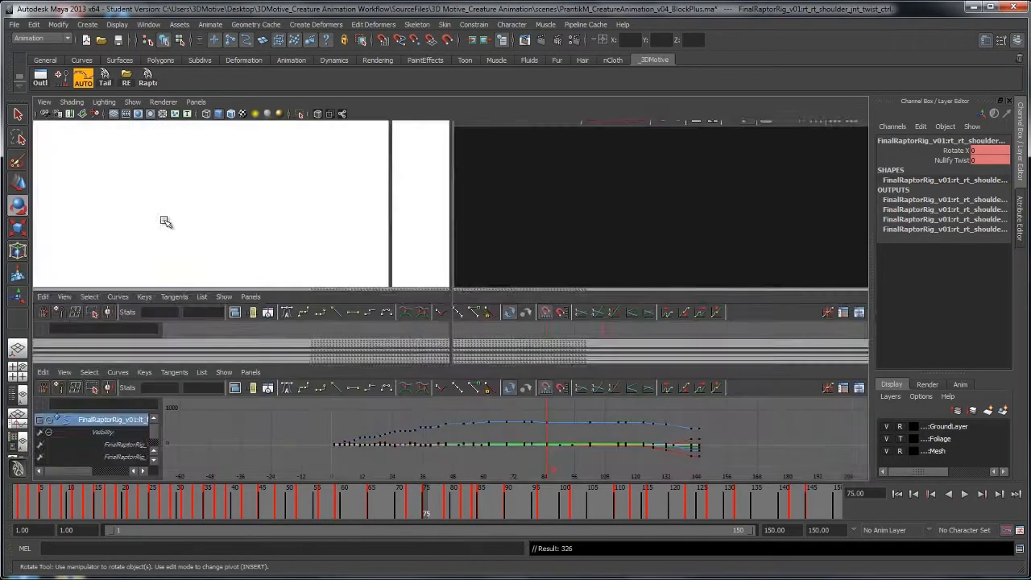
pyautogui.click(282, 161)
pyautogui.press('space')
pyautogui.press('w')
pyautogui.moveTo(627, 321); pyautogui.dragTo(631, 341, button='middle')
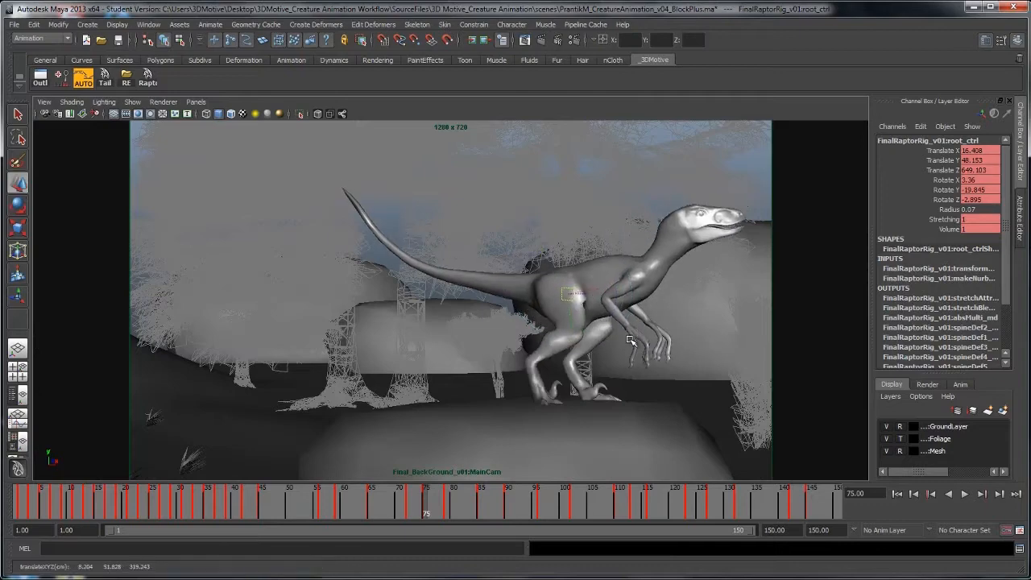
pyautogui.moveTo(398, 502); pyautogui.dragTo(424, 503)
pyautogui.moveTo(594, 420); pyautogui.dragTo(578, 425, button='middle')
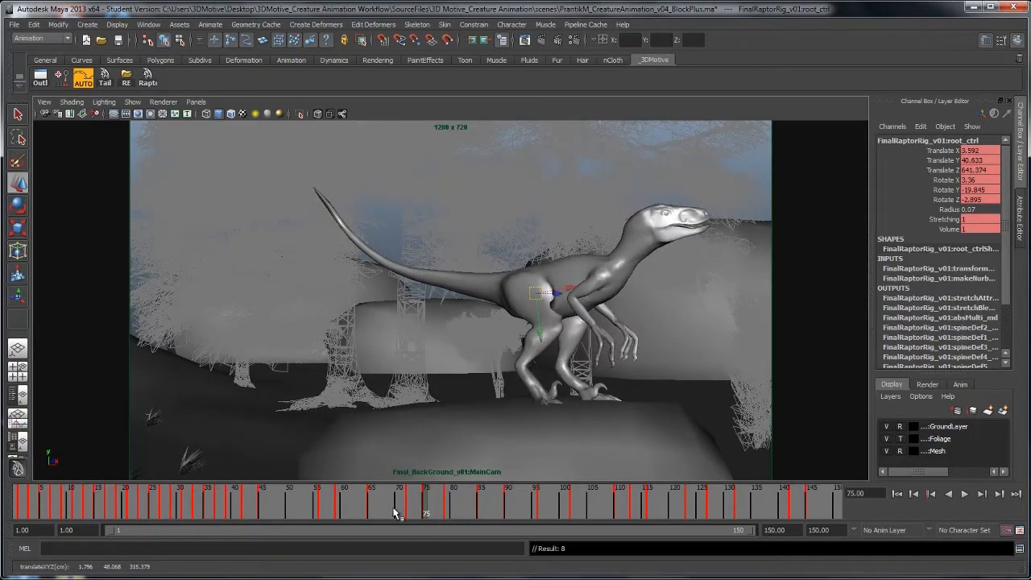
# At frame 79, move the root control to about -6.0, 46.1, 635.1 and scrub into the roar
pyautogui.moveTo(395, 513); pyautogui.dragTo(448, 498)
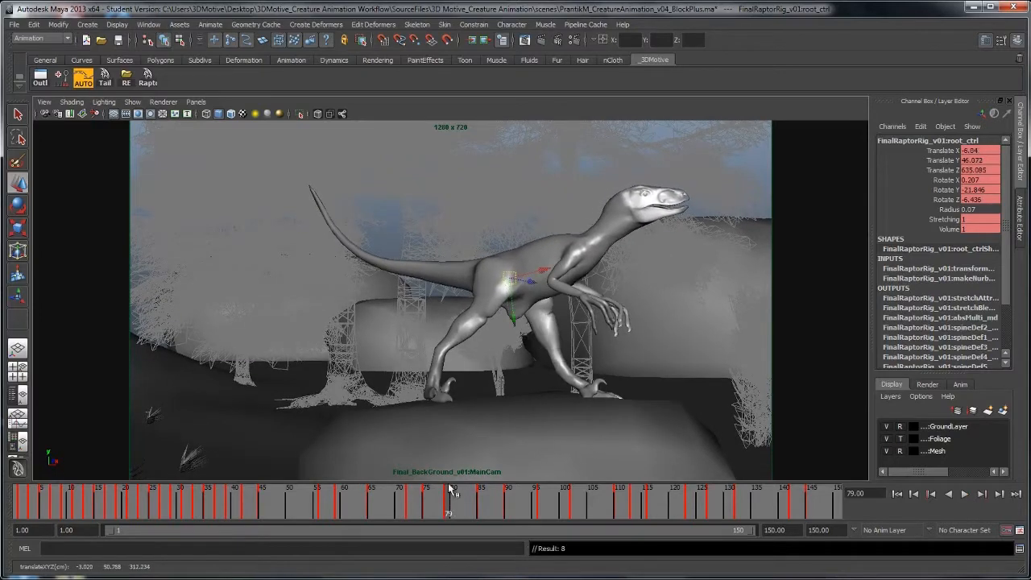
pyautogui.moveTo(427, 508); pyautogui.dragTo(503, 505)
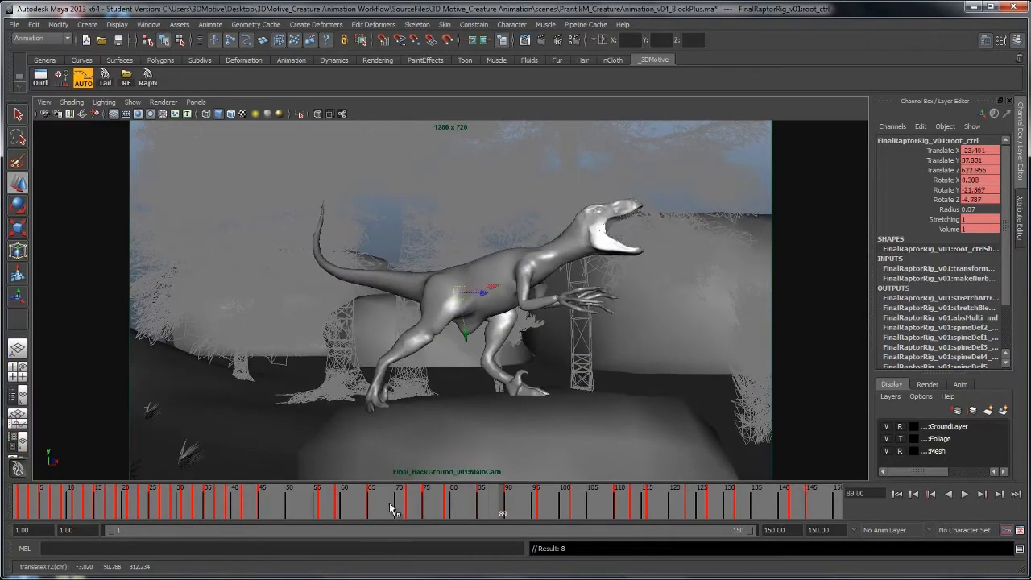
pyautogui.moveTo(390, 503); pyautogui.dragTo(473, 501)
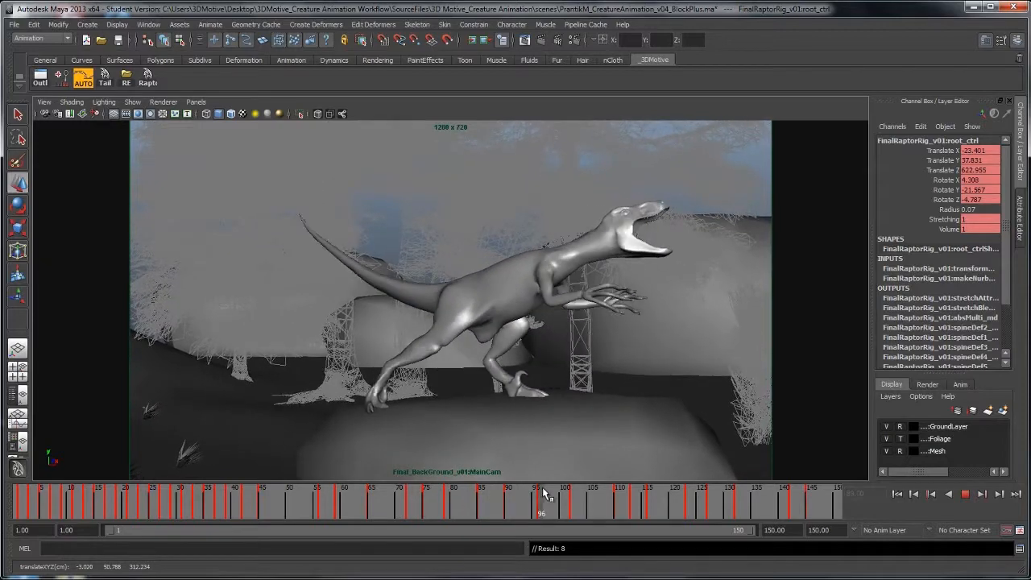
# At frame 102, rotate the root control to about 10.1, -21.6, -13.8 and check the roar
pyautogui.moveTo(569, 492); pyautogui.dragTo(576, 493)
pyautogui.press('e')
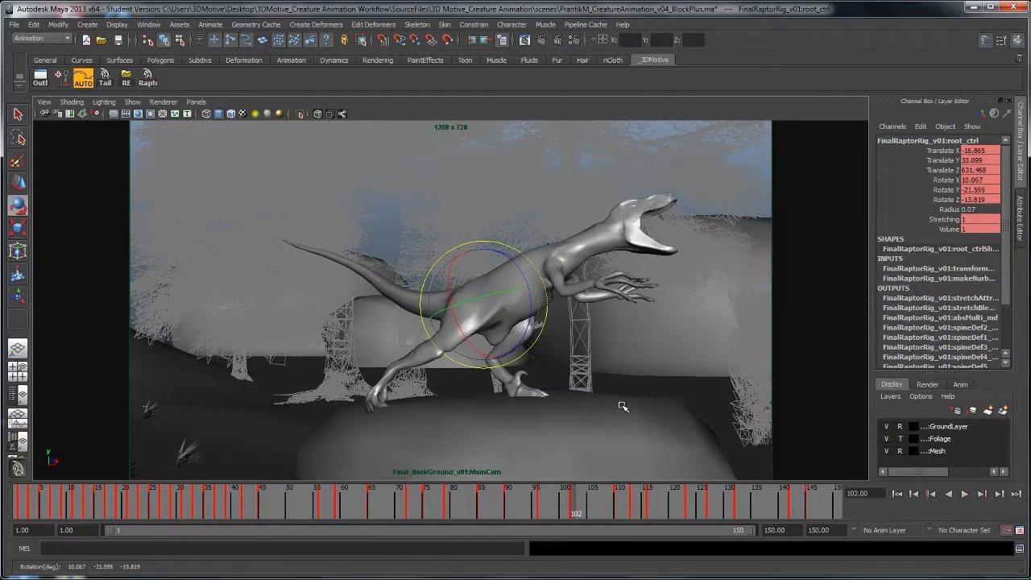
pyautogui.hotkey('alt', 'v')
pyautogui.click(469, 513)
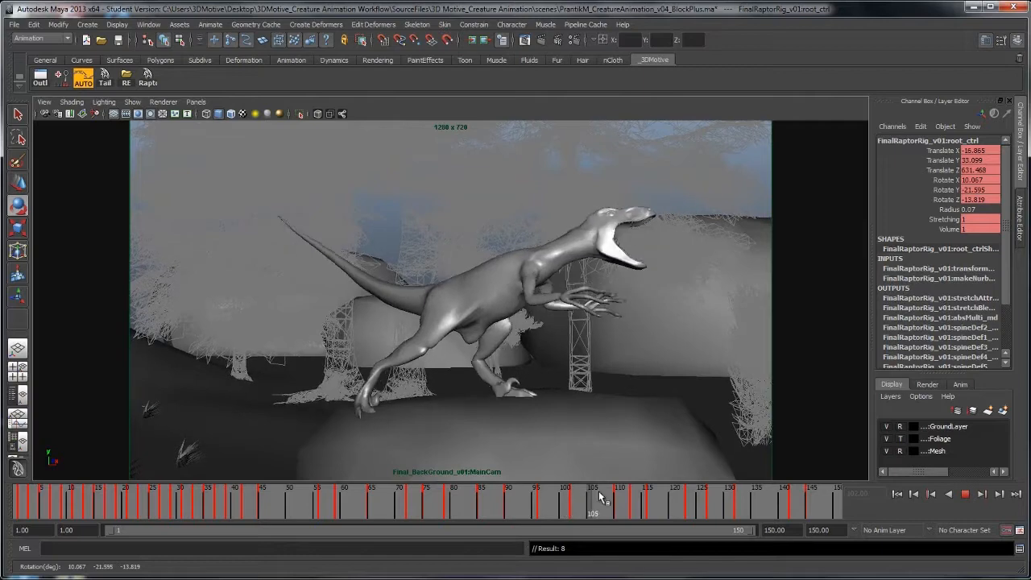
# Lower the root control to about 38.5 in Y at frame 75 and about 35.2 in Y at frame 90
pyautogui.moveTo(598, 492)
pyautogui.mouseDown()
pyautogui.moveTo(651, 489)
pyautogui.moveTo(320, 508)
pyautogui.moveTo(490, 494)
pyautogui.moveTo(403, 493)
pyautogui.moveTo(466, 497)
pyautogui.moveTo(409, 494)
pyautogui.moveTo(424, 489)
pyautogui.moveTo(400, 508)
pyautogui.mouseUp()
pyautogui.press('w')
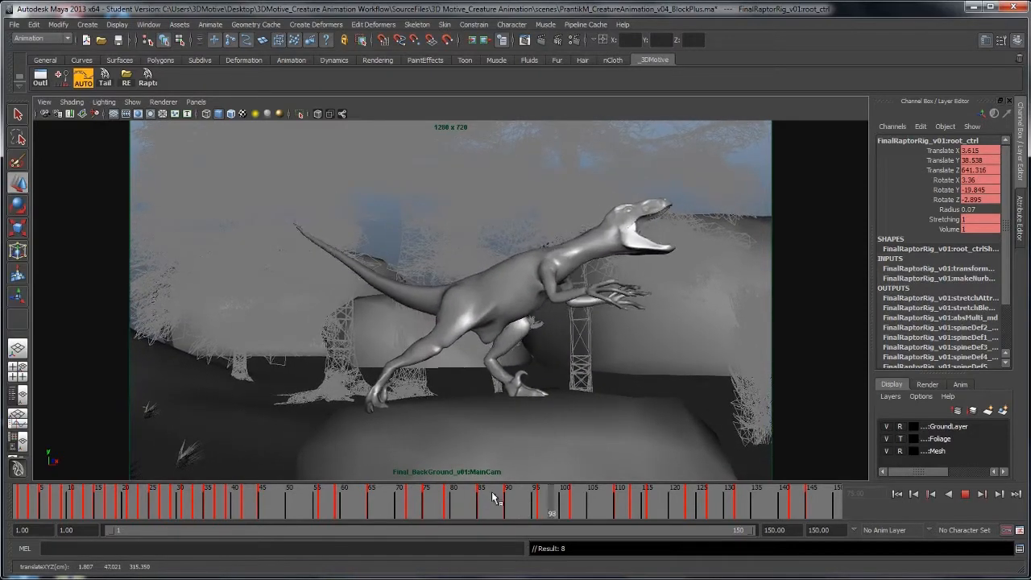
pyautogui.moveTo(508, 499); pyautogui.dragTo(508, 497)
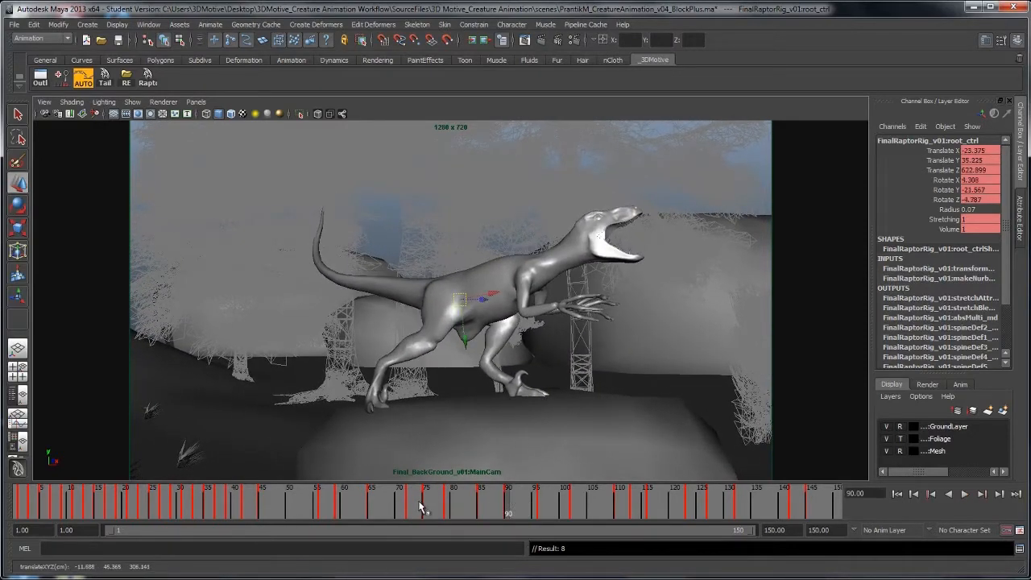
# At frame 96, move the root control to about -19.0, 32.6, 628.6 and scrub the roar
pyautogui.moveTo(420, 502)
pyautogui.mouseDown()
pyautogui.moveTo(518, 506)
pyautogui.moveTo(487, 512)
pyautogui.moveTo(548, 499)
pyautogui.mouseUp()
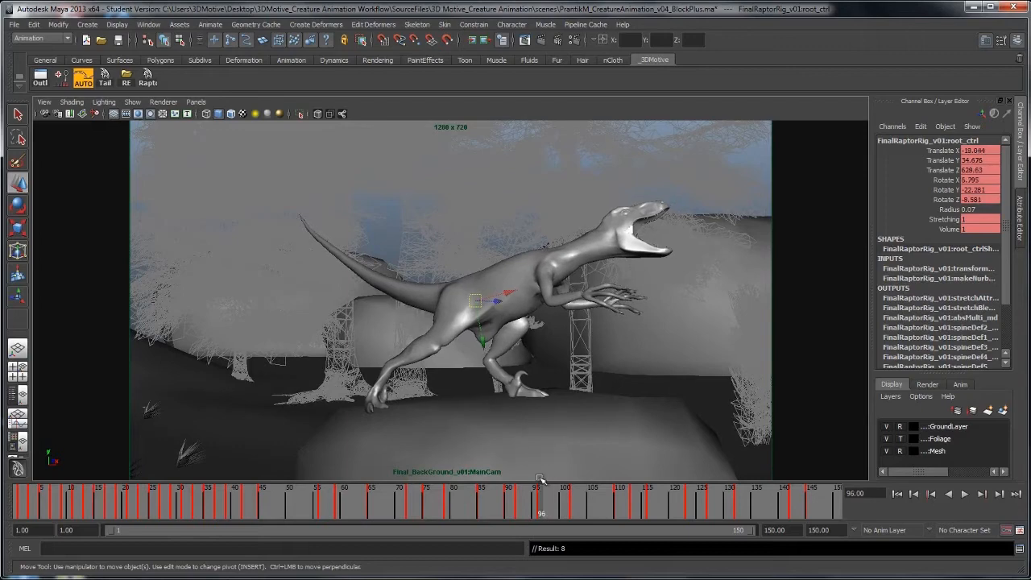
pyautogui.moveTo(546, 407); pyautogui.dragTo(546, 412, button='middle')
pyautogui.moveTo(513, 512); pyautogui.dragTo(518, 512)
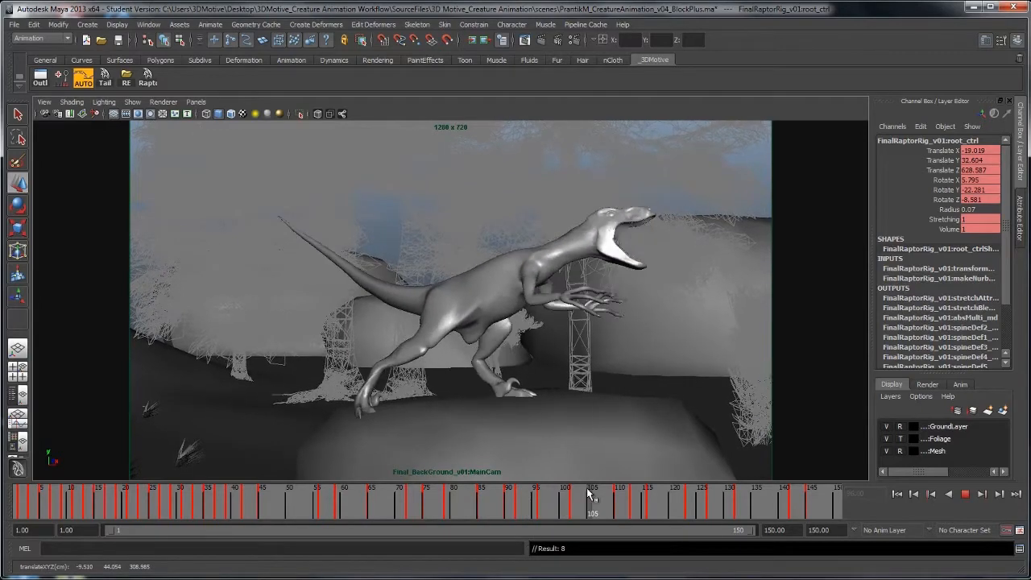
# Scrub the end of the roar between about frames 105 and 115 to check the foot contact
pyautogui.moveTo(573, 497); pyautogui.dragTo(616, 510)
pyautogui.click(555, 280)
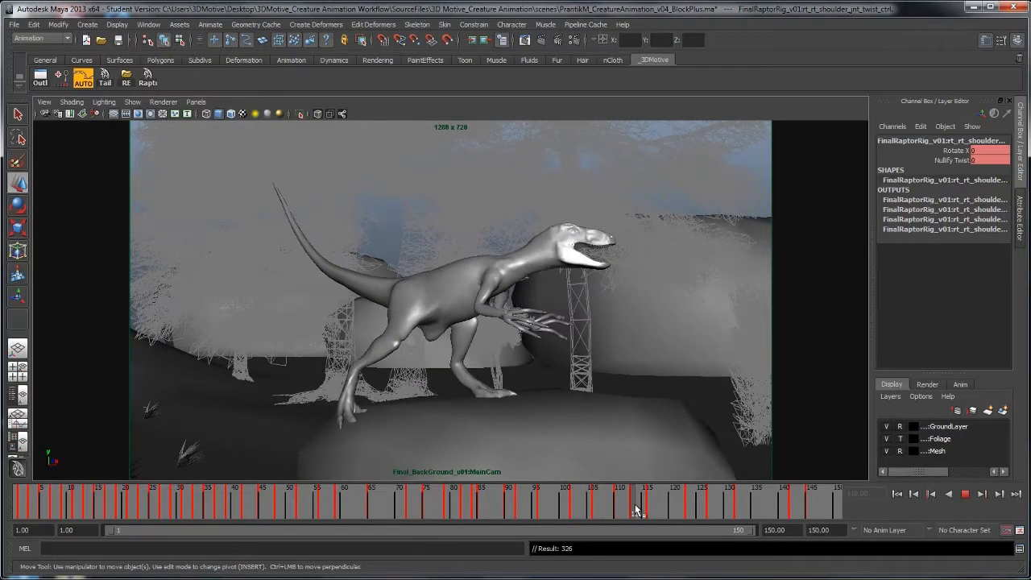
pyautogui.moveTo(586, 514); pyautogui.dragTo(635, 513)
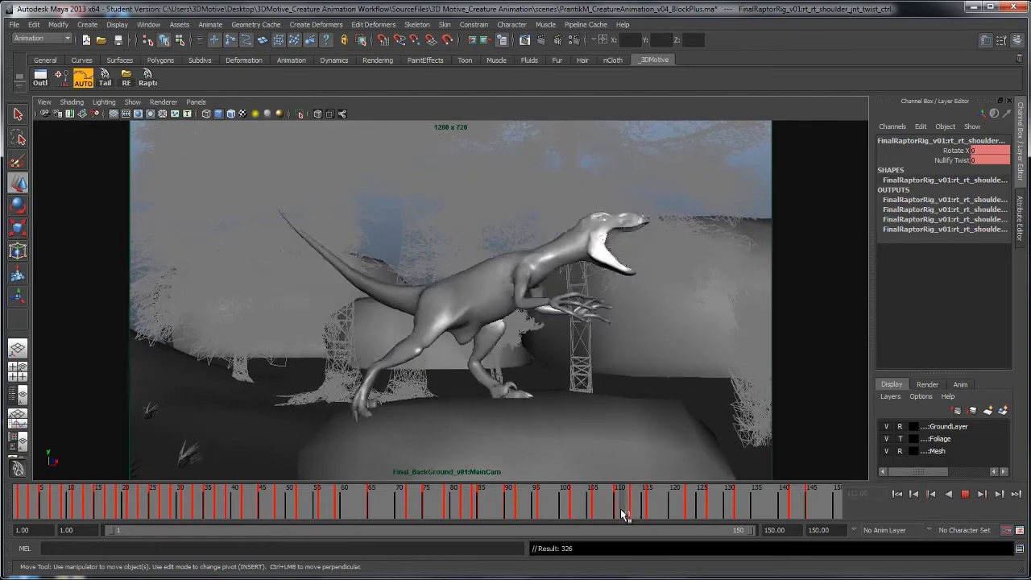
# Keep both feet planted through the end of the roar, with the left foot control at about -12.0, 43.7, 639.6
pyautogui.press('space')
pyautogui.press('space')
pyautogui.keyDown('alt'); pyautogui.moveTo(193, 184); pyautogui.dragTo(418, 311, button='right'); pyautogui.keyUp('alt')
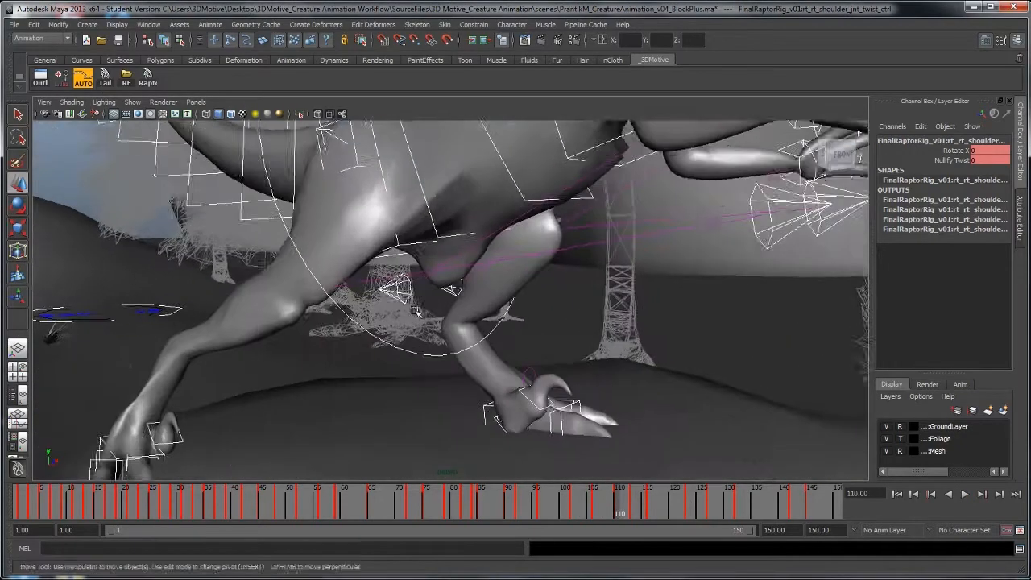
pyautogui.keyDown('alt'); pyautogui.moveTo(419, 311); pyautogui.dragTo(532, 271, button='middle'); pyautogui.keyUp('alt')
pyautogui.click(200, 378)
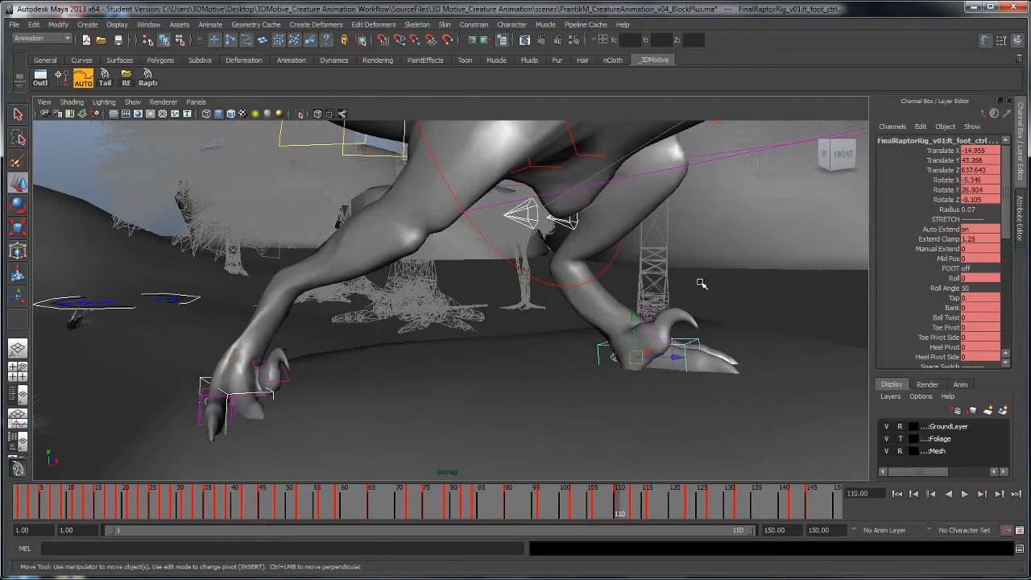
pyautogui.press('space')
pyautogui.press('space')
pyautogui.moveTo(609, 514); pyautogui.dragTo(642, 514)
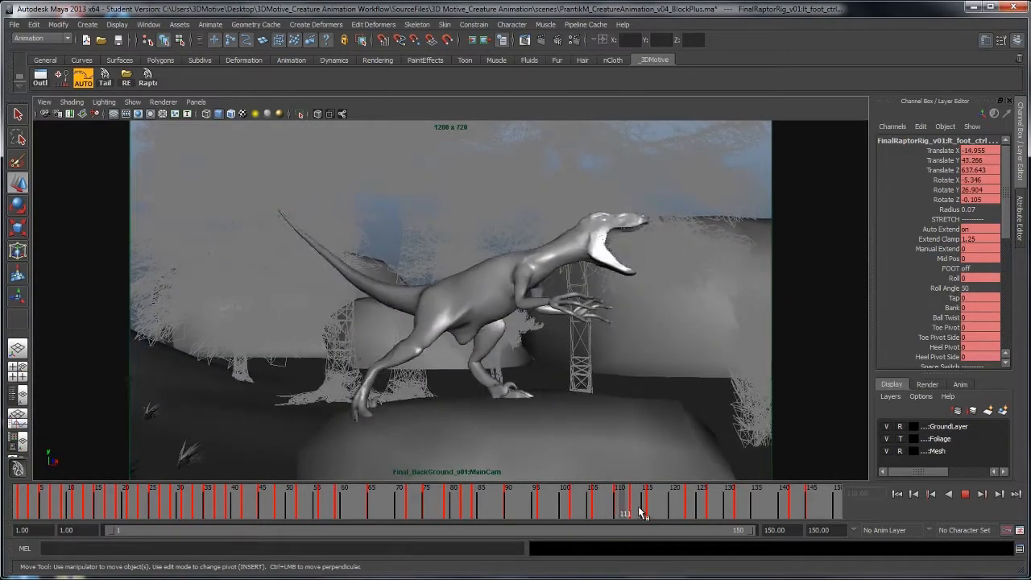
pyautogui.hotkey('alt', 'v')
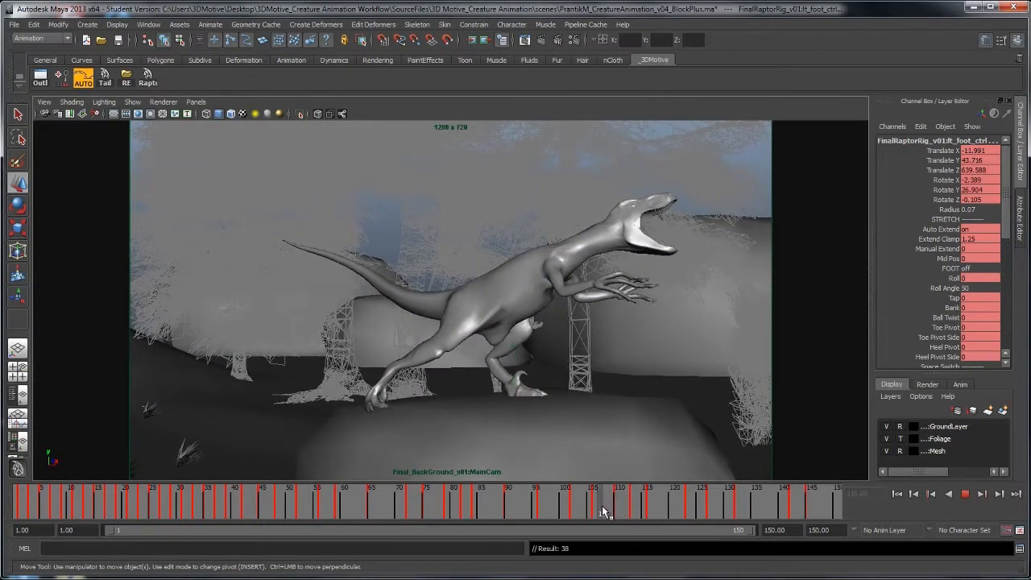
pyautogui.moveTo(614, 512); pyautogui.dragTo(686, 514)
pyautogui.hotkey('alt', 'v')
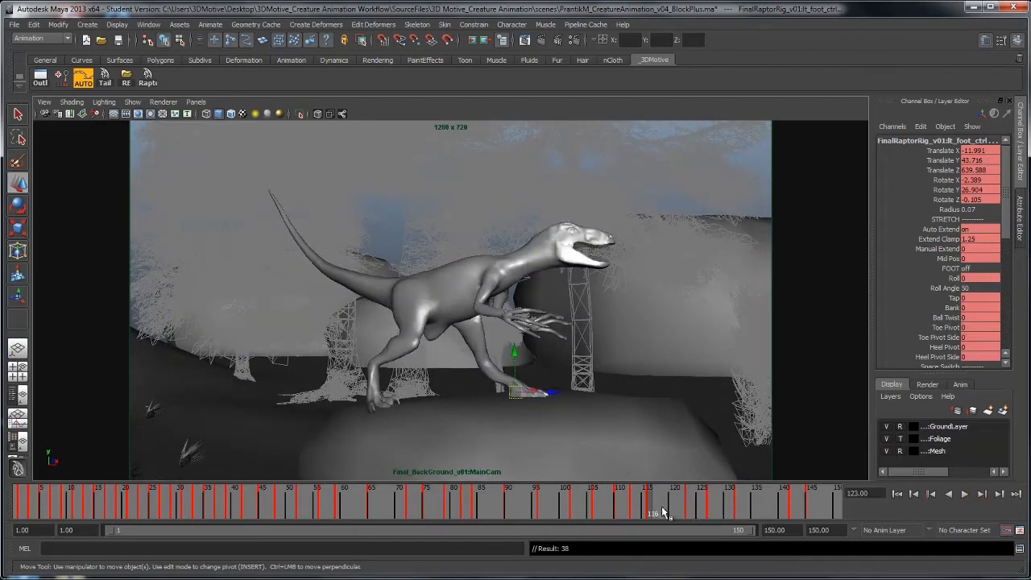
# Scrub from about frame 112 to 139 to examine the raptor's turn and exit off the rock
pyautogui.hotkey('alt', 'v')
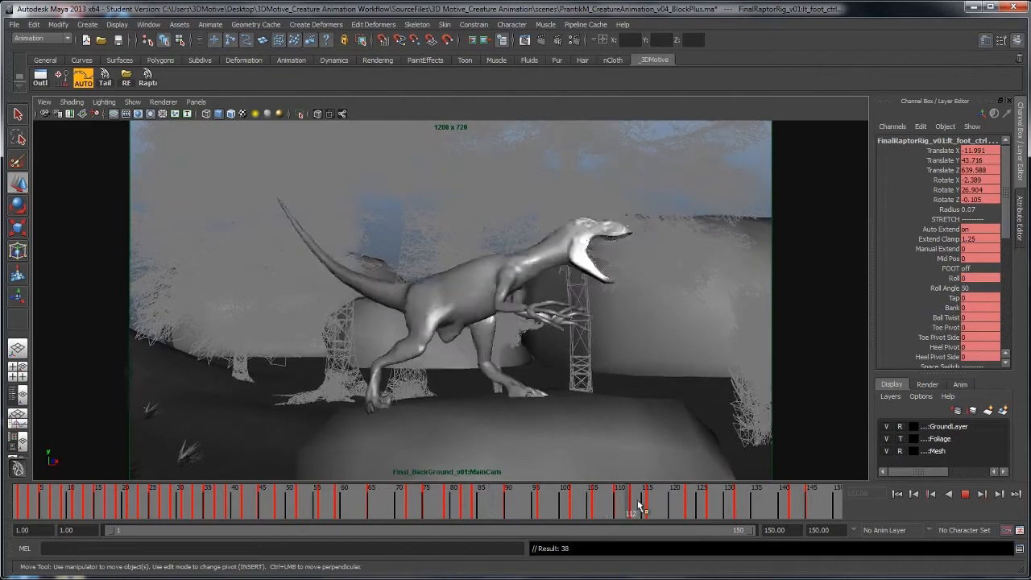
pyautogui.hotkey('alt', 'v')
pyautogui.moveTo(668, 505); pyautogui.dragTo(676, 509)
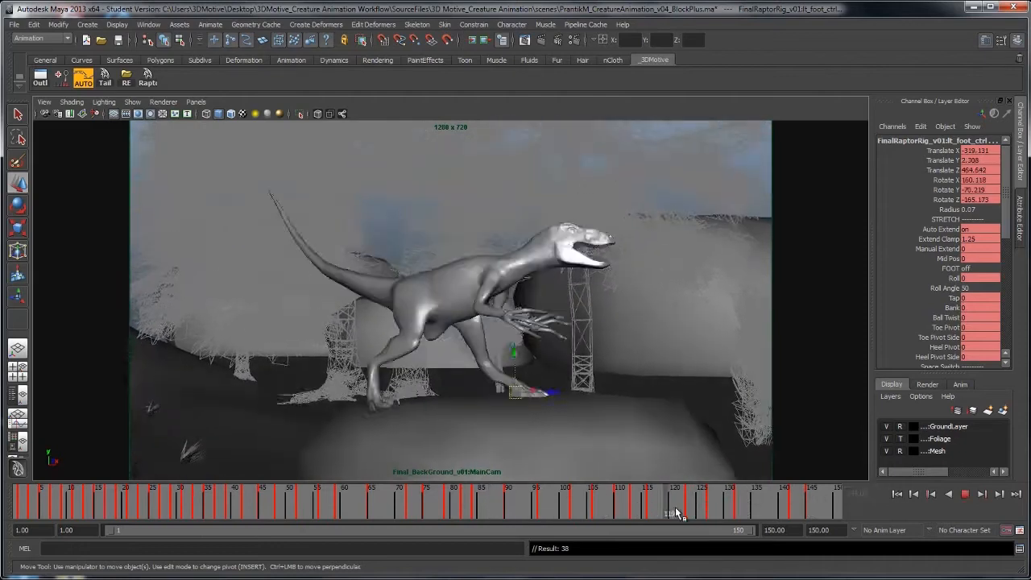
pyautogui.hotkey('alt', 'v')
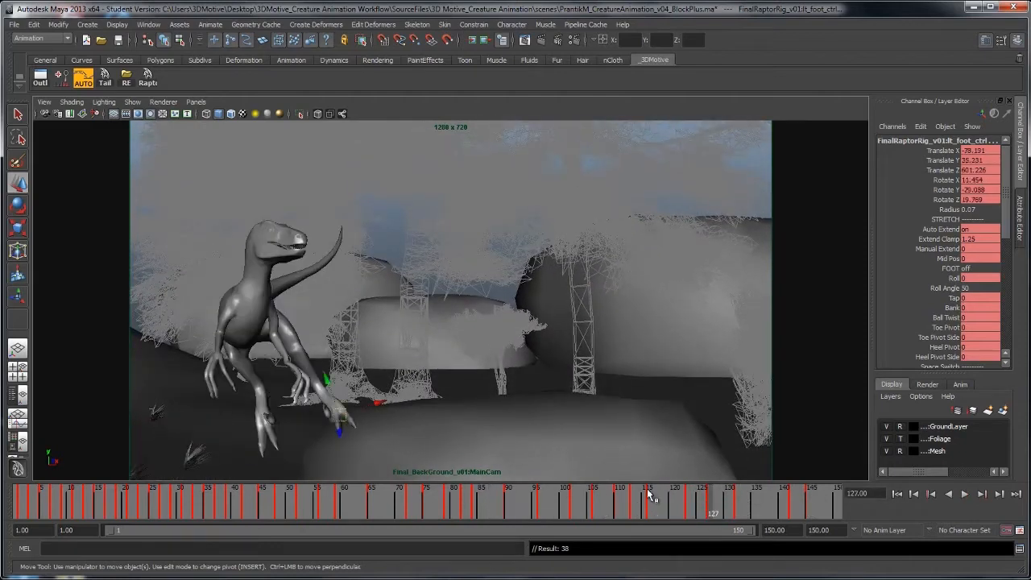
pyautogui.click(447, 267)
pyautogui.click(680, 512)
pyautogui.hotkey('alt', 'v')
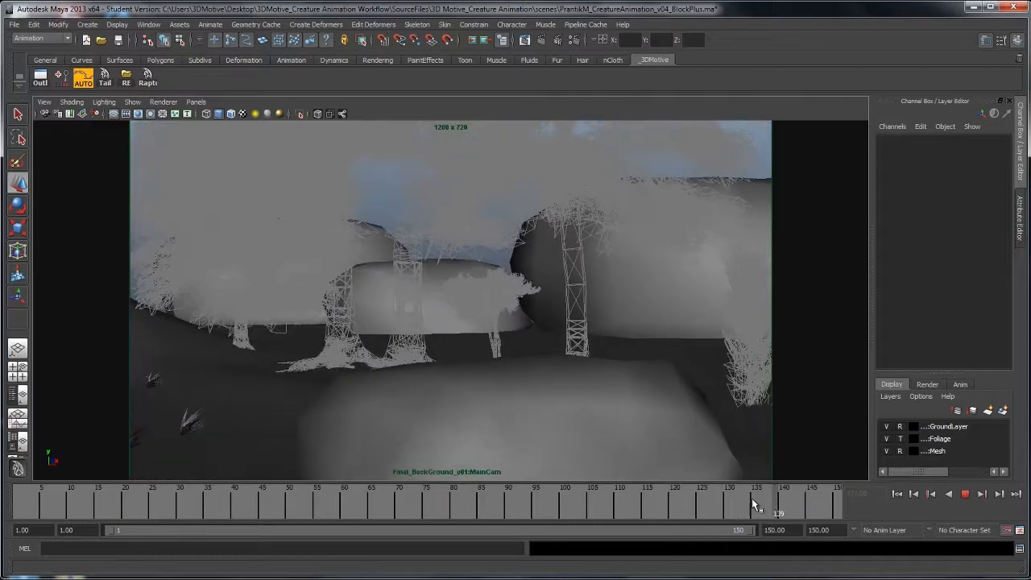
pyautogui.click(700, 503)
pyautogui.click(317, 292)
pyautogui.click(686, 511)
pyautogui.hotkey('alt', 'v')
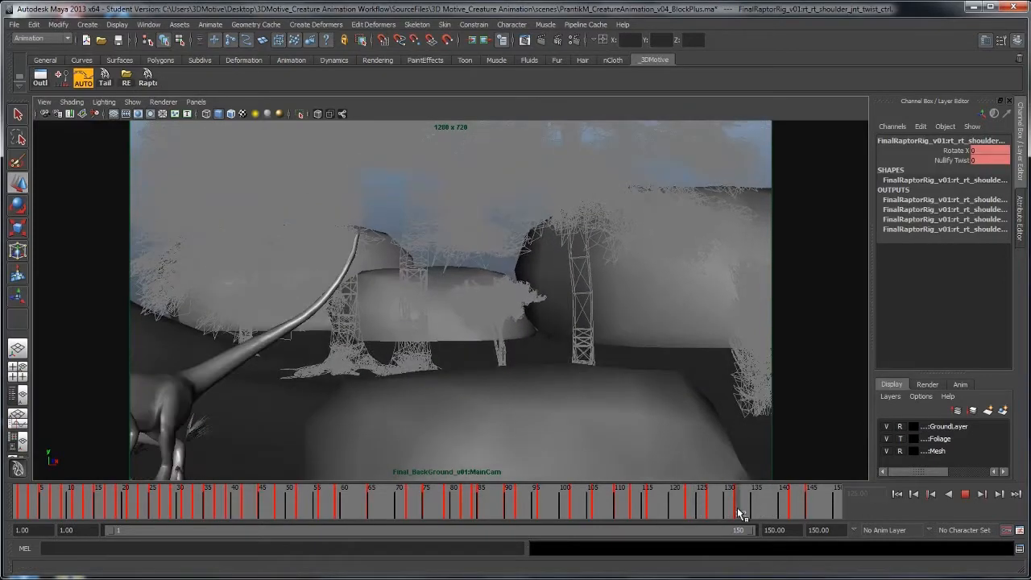
pyautogui.click(679, 507)
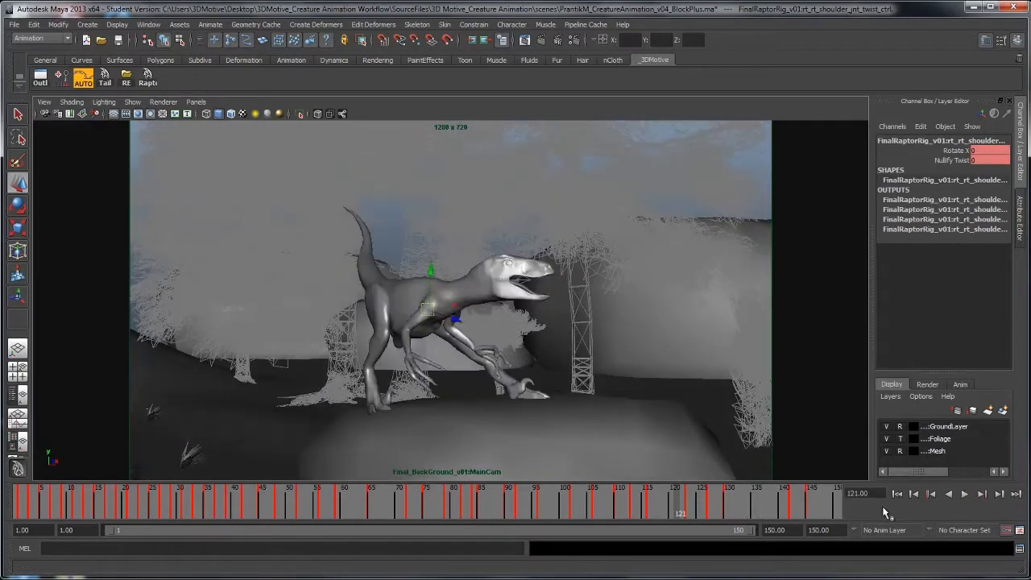
# Play back and scrub the whole shot through the camera view, from the approach through the roar to the exit
pyautogui.click(963, 495)
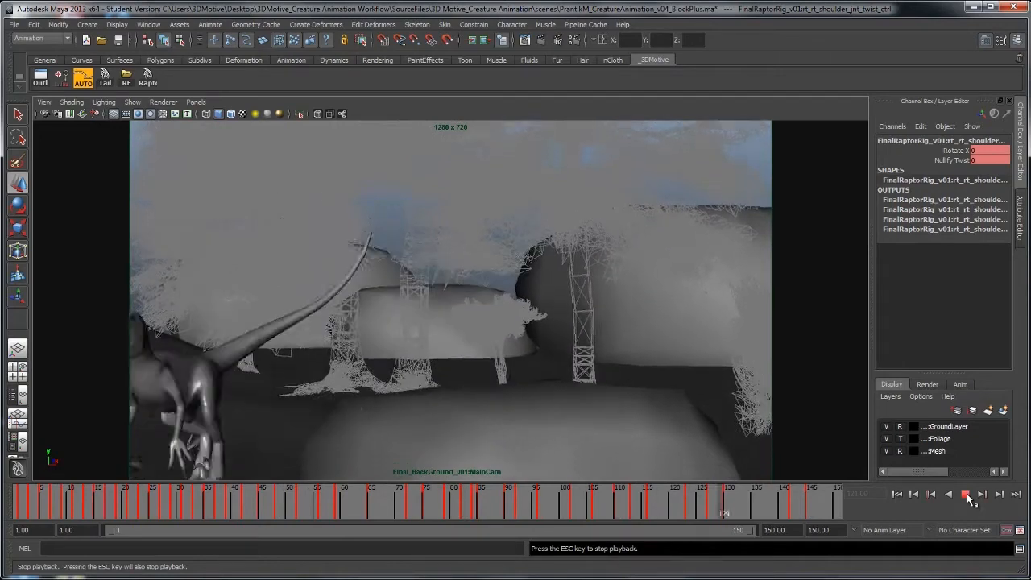
pyautogui.click(967, 497)
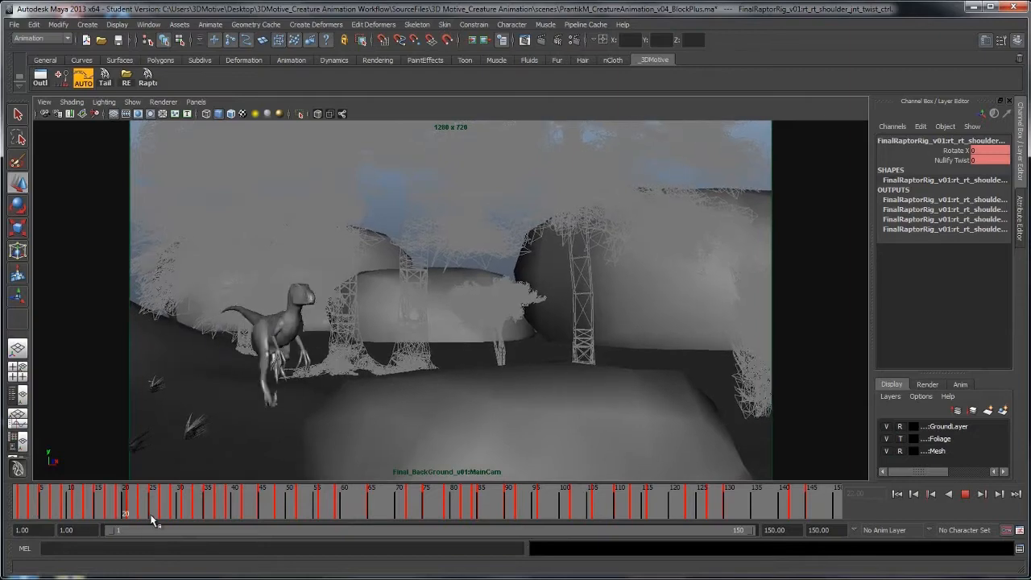
pyautogui.moveTo(151, 520); pyautogui.dragTo(268, 514)
pyautogui.moveTo(205, 514); pyautogui.dragTo(407, 512)
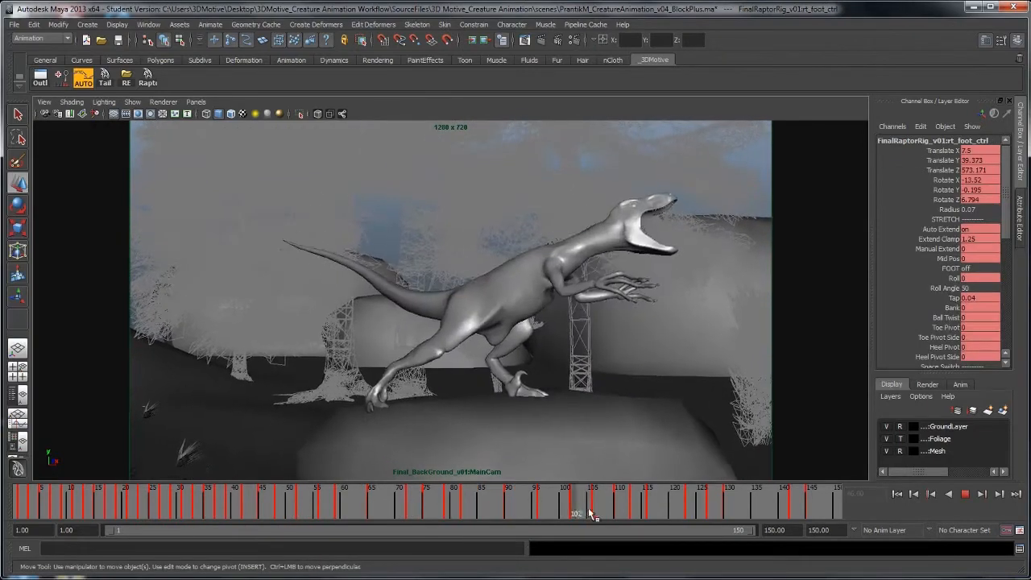
pyautogui.moveTo(670, 506); pyautogui.dragTo(741, 497)
pyautogui.click(897, 494)
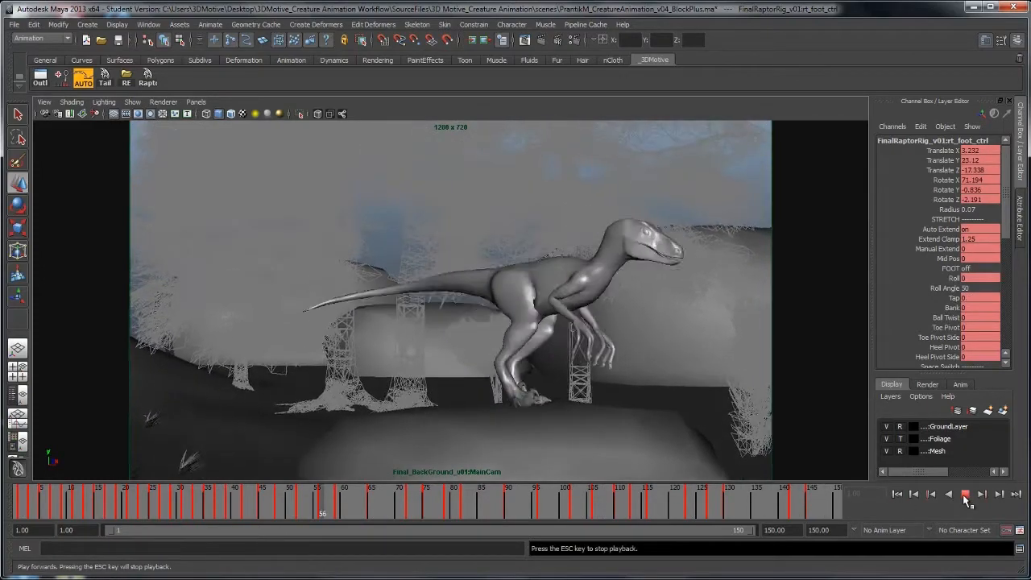
pyautogui.click(964, 497)
# At frame 1, select the root control and frame the raptor's right side in the perspective view
pyautogui.press('space')
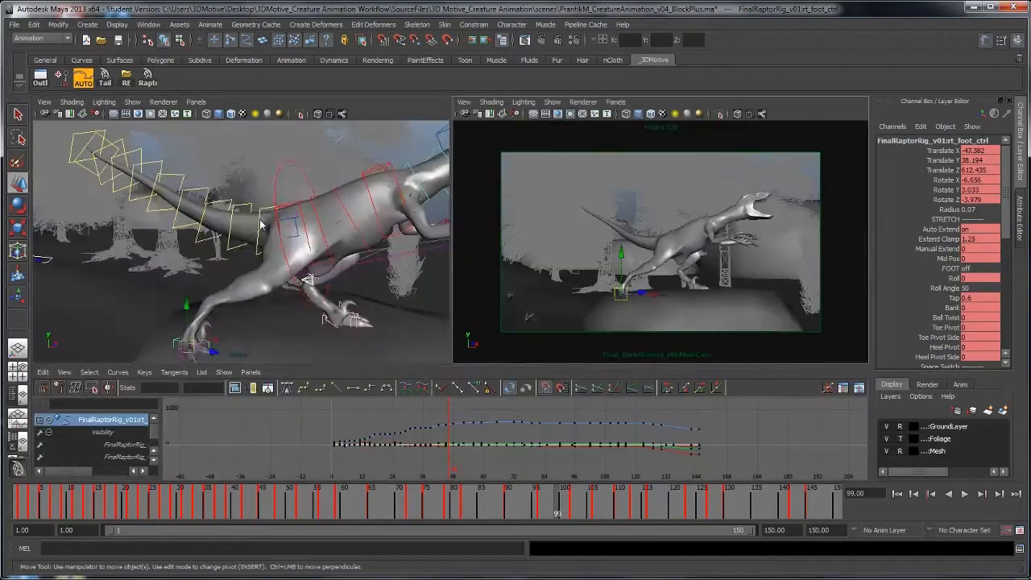
pyautogui.press('space')
pyautogui.keyDown('alt'); pyautogui.moveTo(406, 286); pyautogui.dragTo(446, 323, button='middle'); pyautogui.keyUp('alt')
pyautogui.scroll(-5, 500, 347)
pyautogui.click(896, 494)
pyautogui.keyDown('alt'); pyautogui.moveTo(306, 282); pyautogui.dragTo(625, 365); pyautogui.keyUp('alt')
pyautogui.keyDown('alt'); pyautogui.moveTo(625, 364); pyautogui.dragTo(538, 330, button='right'); pyautogui.keyUp('alt')
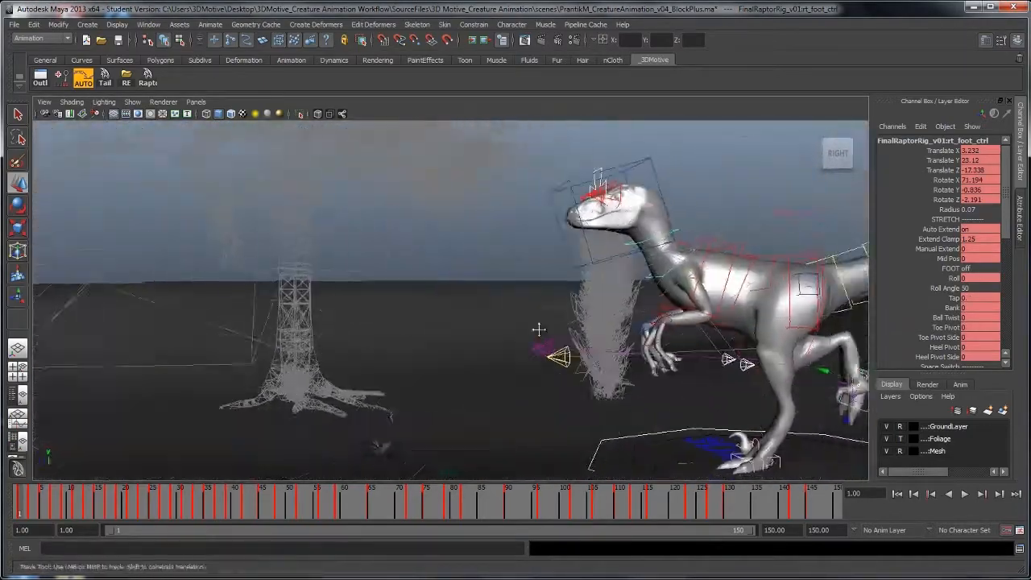
pyautogui.keyDown('alt'); pyautogui.moveTo(539, 330); pyautogui.dragTo(387, 310, button='middle'); pyautogui.keyUp('alt')
pyautogui.click(591, 229)
pyautogui.keyDown('alt'); pyautogui.moveTo(250, 266); pyautogui.dragTo(278, 276, button='right'); pyautogui.keyUp('alt')
pyautogui.keyDown('alt'); pyautogui.moveTo(451, 299); pyautogui.dragTo(530, 311); pyautogui.keyUp('alt')
pyautogui.keyDown('alt'); pyautogui.moveTo(503, 315); pyautogui.dragTo(518, 327, button='middle'); pyautogui.keyUp('alt')
# Scrub the run-up from the side between frame 1 and about frame 49 to examine the root and body motion
pyautogui.moveTo(26, 517); pyautogui.dragTo(108, 509)
pyautogui.keyDown('alt'); pyautogui.moveTo(319, 393); pyautogui.dragTo(628, 404, button='middle'); pyautogui.keyUp('alt')
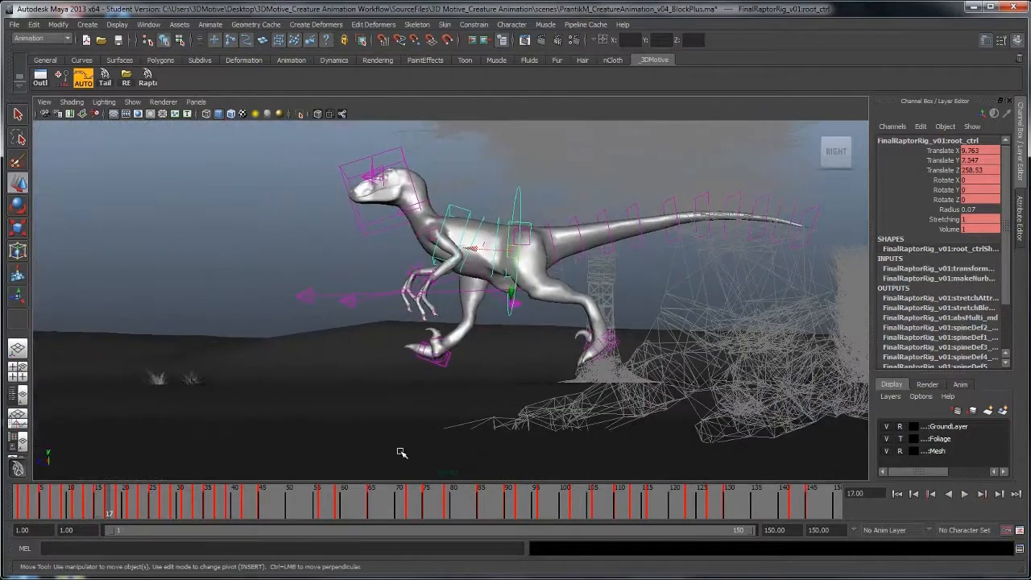
pyautogui.moveTo(92, 508); pyautogui.dragTo(196, 508)
pyautogui.keyDown('alt'); pyautogui.moveTo(210, 406); pyautogui.dragTo(593, 406, button='middle'); pyautogui.keyUp('alt')
pyautogui.hotkey('alt', 'v')
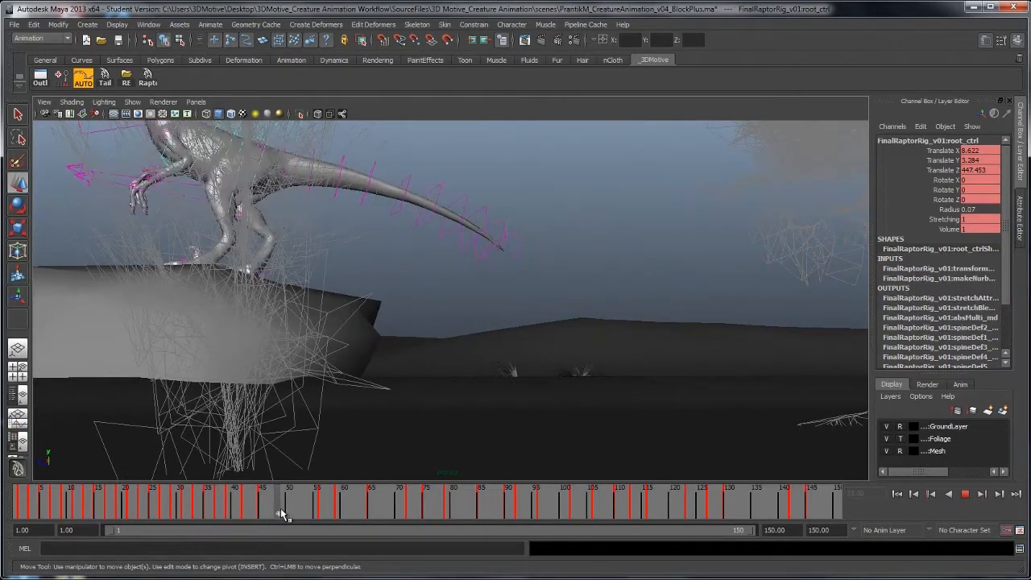
pyautogui.moveTo(281, 513); pyautogui.dragTo(125, 516)
pyautogui.keyDown('alt'); pyautogui.moveTo(830, 348); pyautogui.dragTo(494, 373, button='middle'); pyautogui.keyUp('alt')
pyautogui.hotkey('alt', 'v')
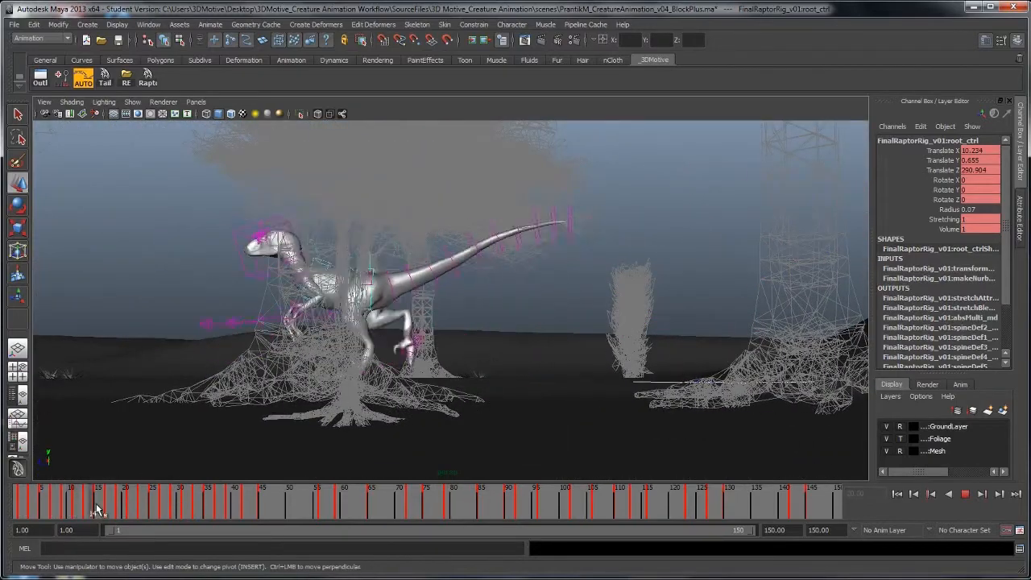
# At frame 1, try rotating the chest and upper neck controls together to about 15.7 in Z
pyautogui.moveTo(96, 509); pyautogui.dragTo(19, 506)
pyautogui.scroll(3, 793, 278)
pyautogui.keyDown('alt'); pyautogui.moveTo(794, 278); pyautogui.dragTo(481, 294, button='middle'); pyautogui.keyUp('alt')
pyautogui.keyDown('alt'); pyautogui.moveTo(481, 295); pyautogui.dragTo(559, 317, button='right'); pyautogui.keyUp('alt')
pyautogui.click(465, 242)
pyautogui.press('e')
pyautogui.click(431, 231)
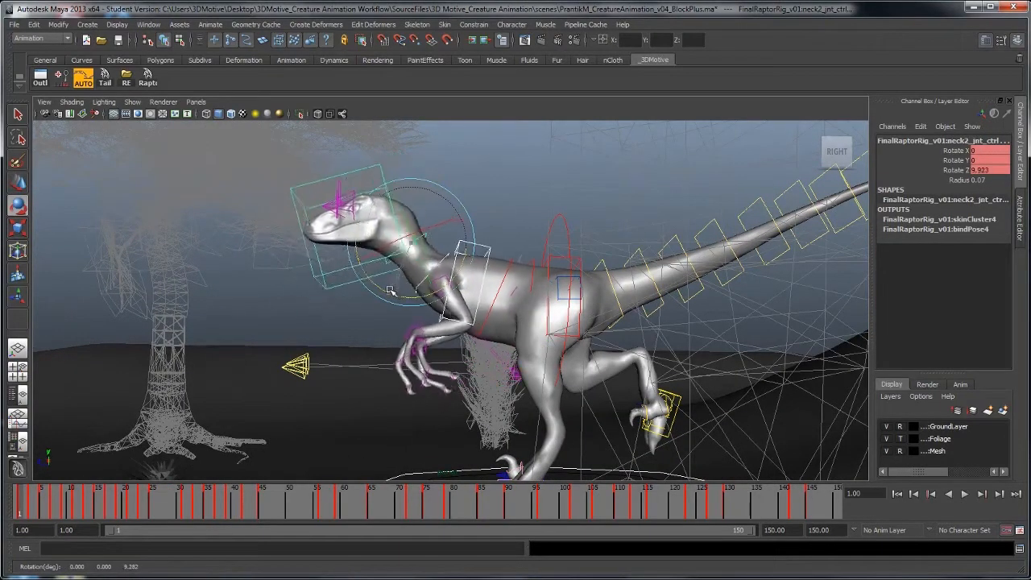
pyautogui.moveTo(389, 290); pyautogui.dragTo(405, 291)
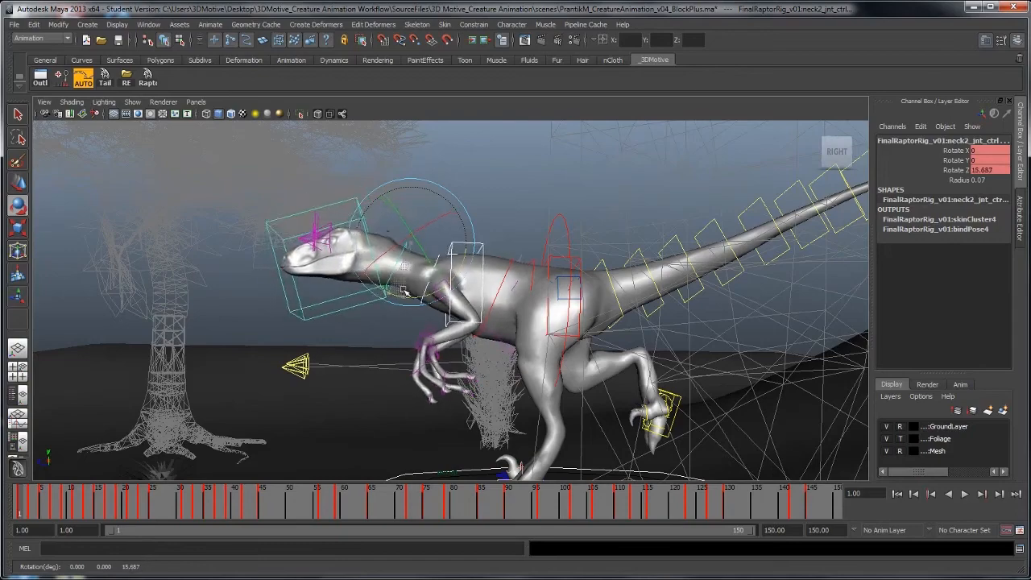
pyautogui.hotkey('ctrl', 'z')
# Inspect the chest and neck controls' animation curves over the run-up in the Graph Editor
pyautogui.keyDown('alt'); pyautogui.moveTo(492, 287); pyautogui.dragTo(497, 298, button='middle'); pyautogui.keyUp('alt')
pyautogui.moveTo(57, 513); pyautogui.dragTo(6, 501)
pyautogui.keyDown('alt'); pyautogui.moveTo(210, 391); pyautogui.dragTo(149, 389, button='right'); pyautogui.keyUp('alt')
pyautogui.keyDown('alt'); pyautogui.moveTo(149, 390); pyautogui.dragTo(223, 389, button='middle'); pyautogui.keyUp('alt')
pyautogui.click(18, 418)
pyautogui.press('a')
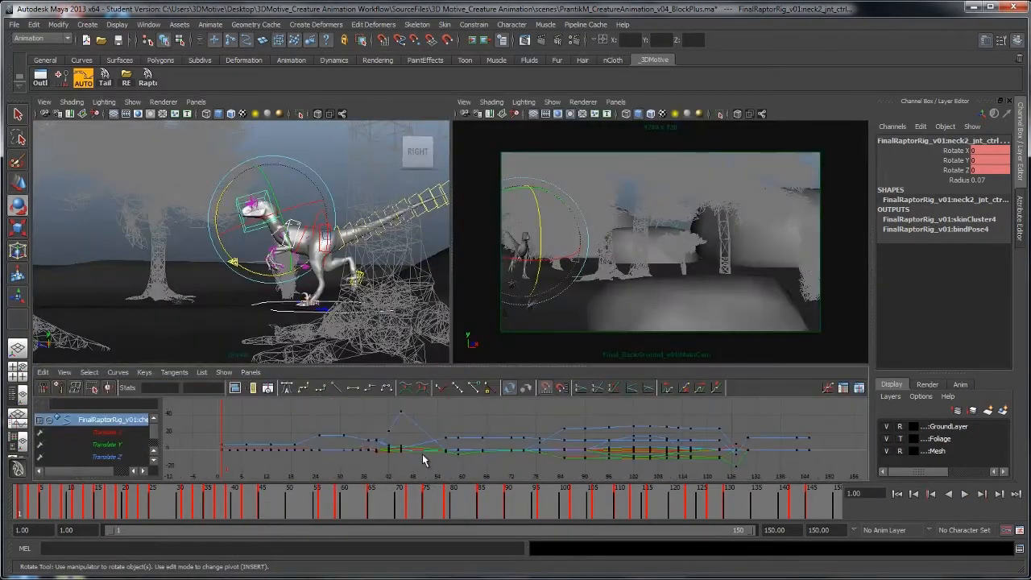
pyautogui.keyDown('alt'); pyautogui.moveTo(339, 442); pyautogui.dragTo(499, 444, button='middle'); pyautogui.keyUp('alt')
pyautogui.keyDown('alt'); pyautogui.moveTo(242, 436); pyautogui.dragTo(319, 436, button='right'); pyautogui.keyUp('alt')
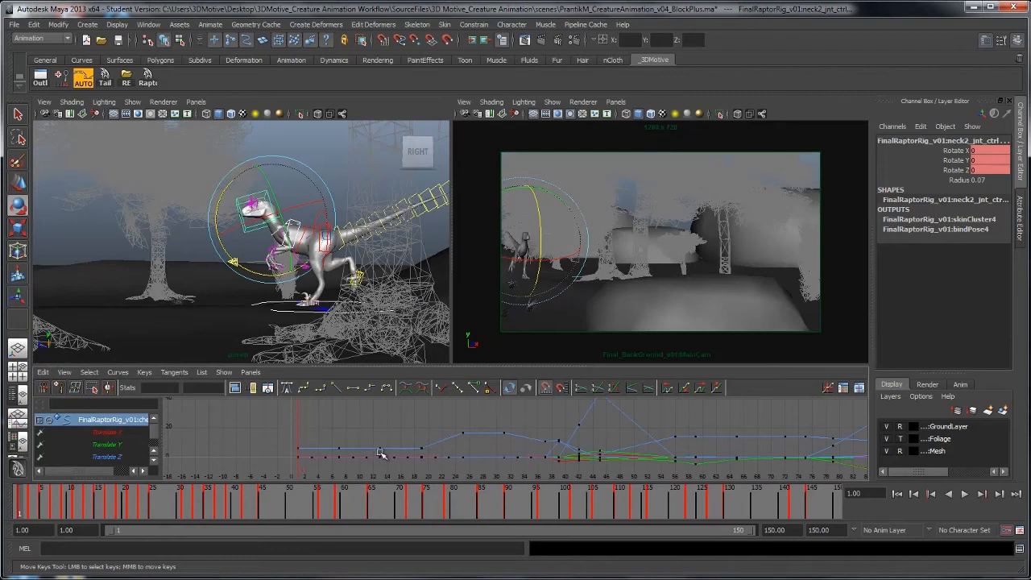
pyautogui.press('space')
pyautogui.keyDown('alt'); pyautogui.moveTo(310, 286); pyautogui.dragTo(336, 290, button='middle'); pyautogui.keyUp('alt')
pyautogui.keyDown('alt'); pyautogui.moveTo(336, 290); pyautogui.dragTo(397, 295, button='right'); pyautogui.keyUp('alt')
pyautogui.keyDown('alt'); pyautogui.moveTo(396, 294); pyautogui.dragTo(331, 289, button='middle'); pyautogui.keyUp('alt')
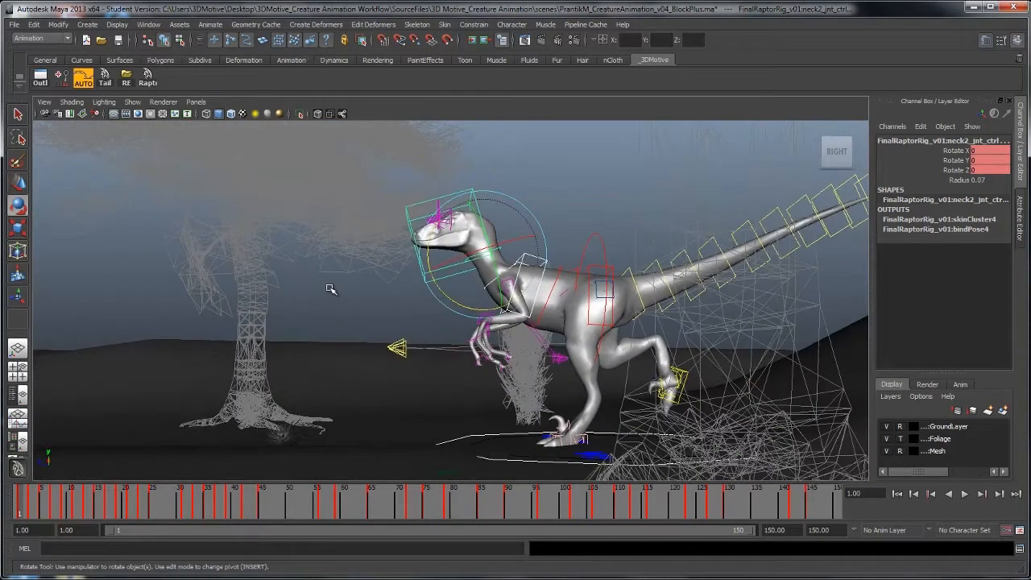
# At frame 3, move the left leg offset control to about -1.9, -1.7, 1.2
pyautogui.hotkey('alt', 'v')
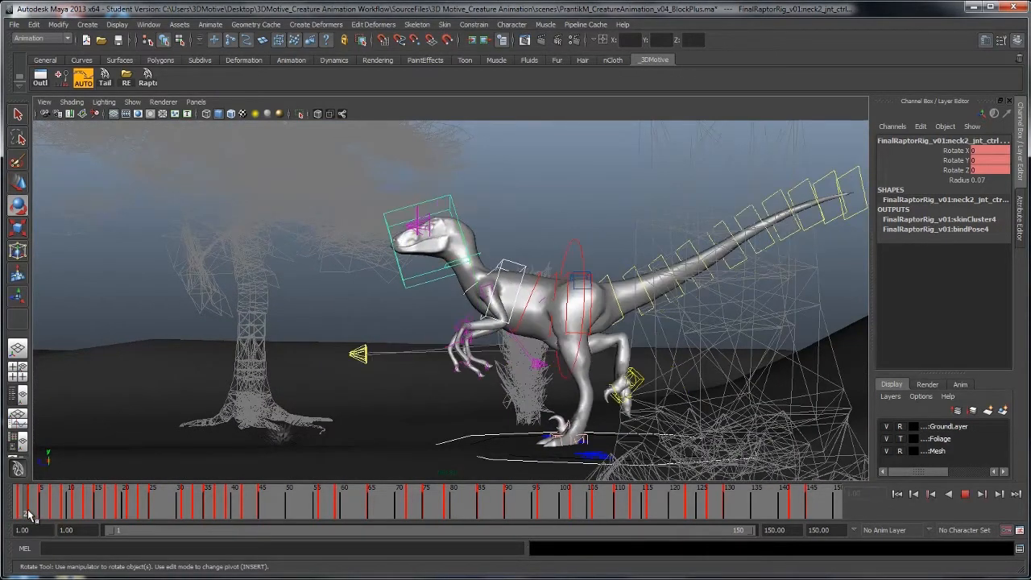
pyautogui.click(569, 265)
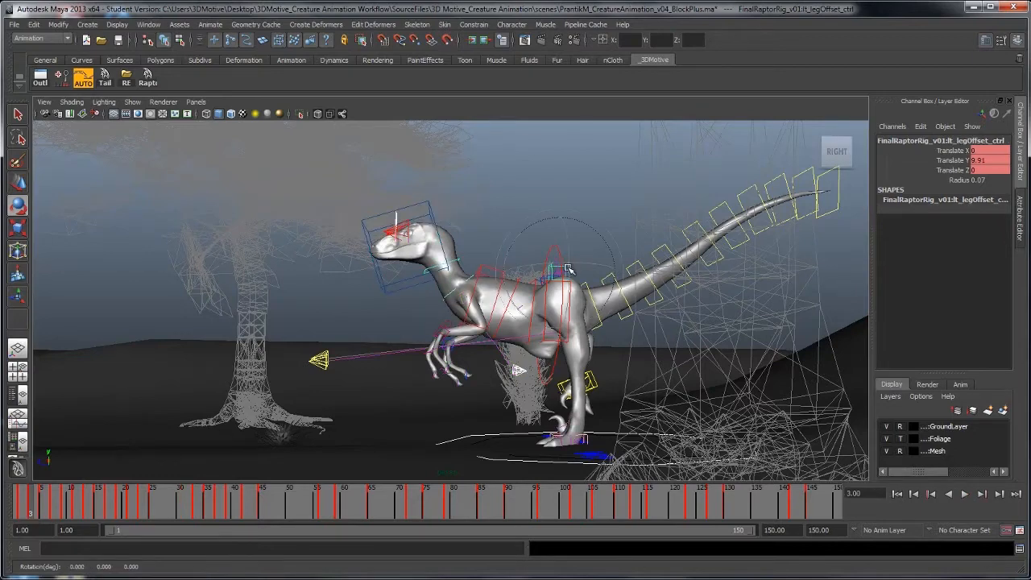
pyautogui.moveTo(562, 274); pyautogui.dragTo(560, 312)
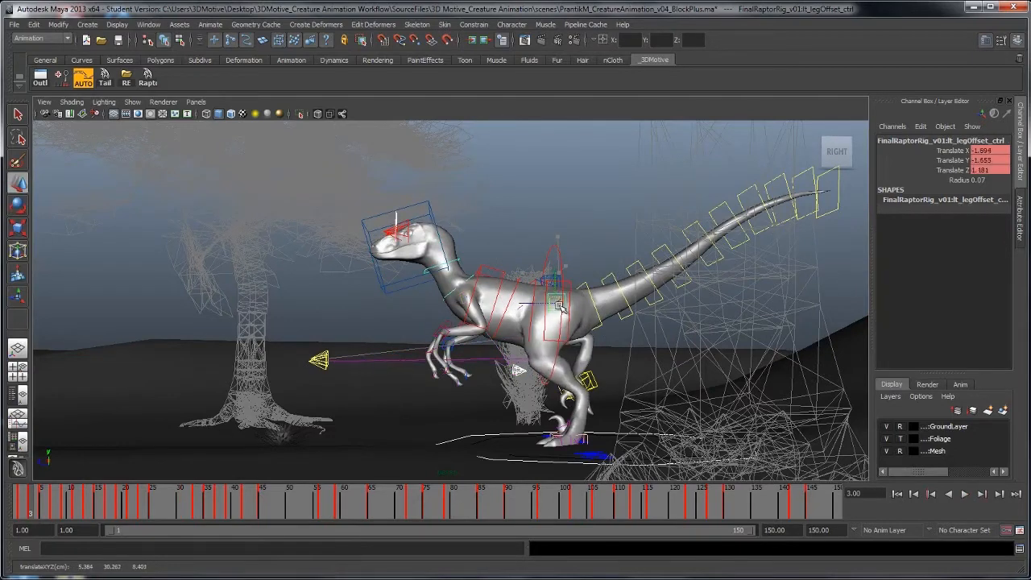
# Step through the keyed run poses from frame 3 to 17 and back to frame 1 to check the left leg
pyautogui.press('.')
pyautogui.press('.')
pyautogui.press('.')
pyautogui.press('.')
pyautogui.press('.')
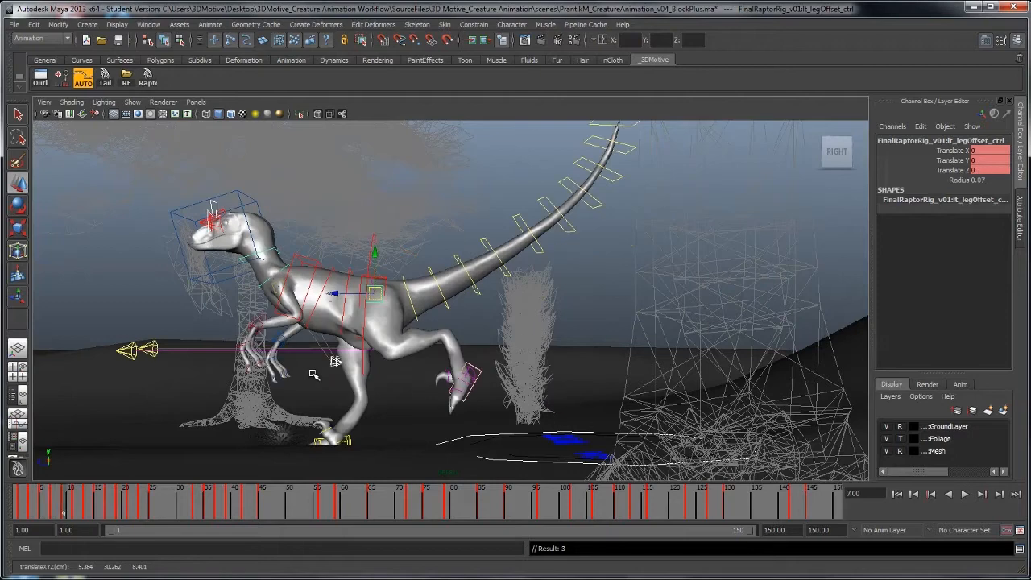
pyautogui.scroll(-2, 313, 374)
pyautogui.press('.')
pyautogui.press('.')
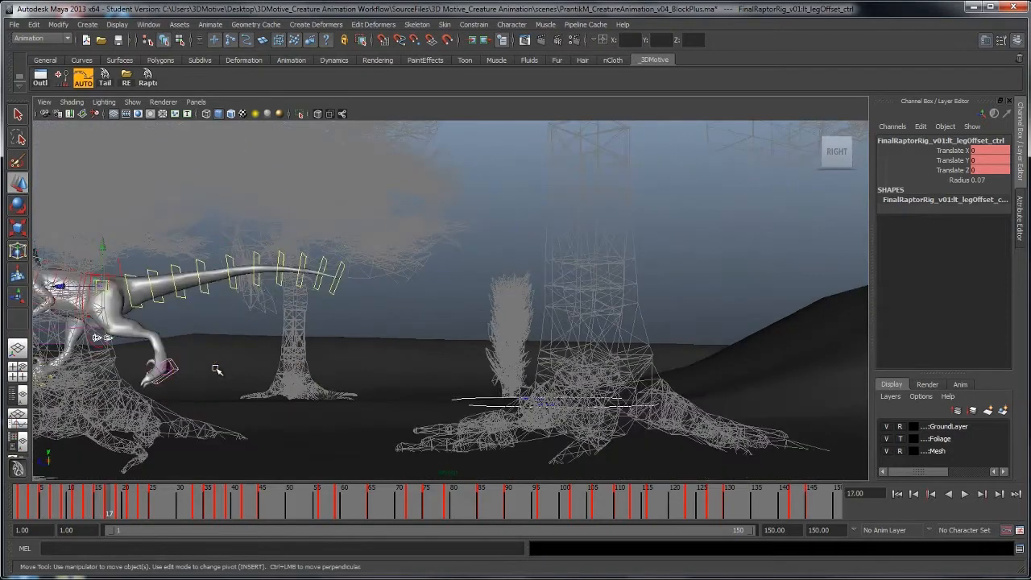
pyautogui.press(',')
pyautogui.press(',')
pyautogui.press(',')
pyautogui.scroll(1, 216, 369)
pyautogui.press('.')
pyautogui.press(',')
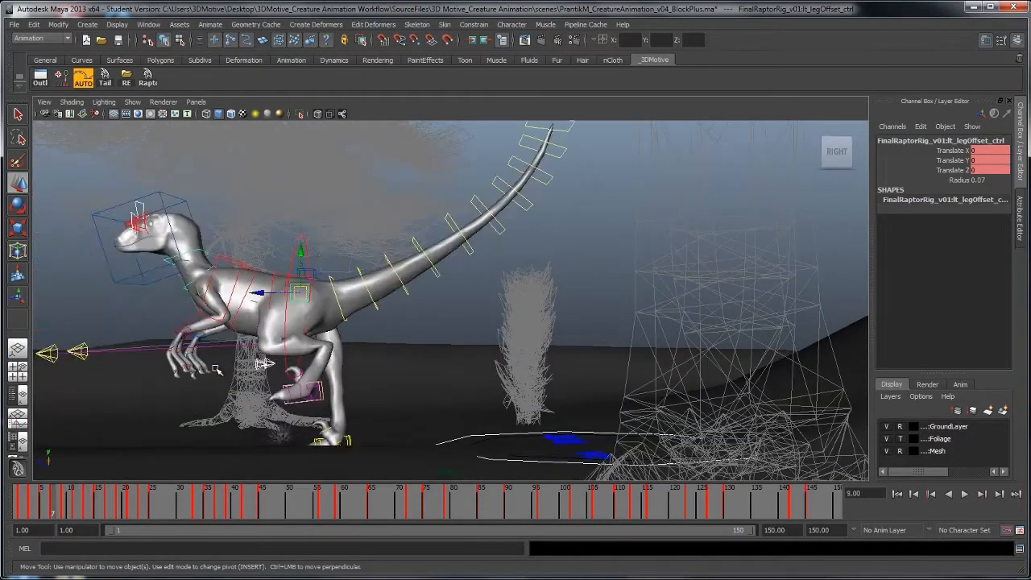
pyautogui.press(',')
pyautogui.press(',')
pyautogui.press(',')
pyautogui.press(',')
pyautogui.press(',')
# Select the head control and play through the opening run frames to review the head's motion, returning to frame 1
pyautogui.click(369, 264)
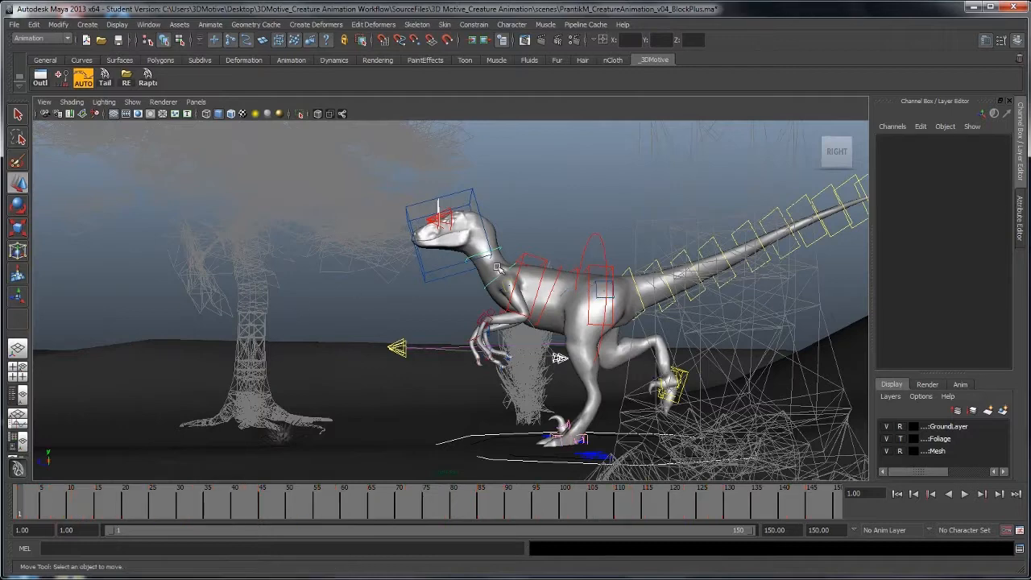
pyautogui.click(509, 266)
pyautogui.click(473, 196)
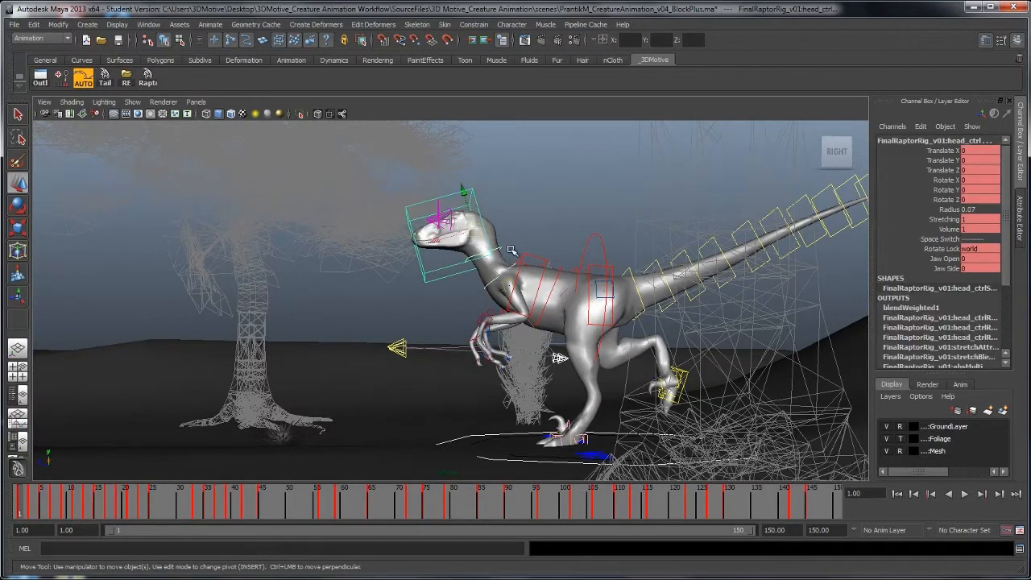
pyautogui.press('.')
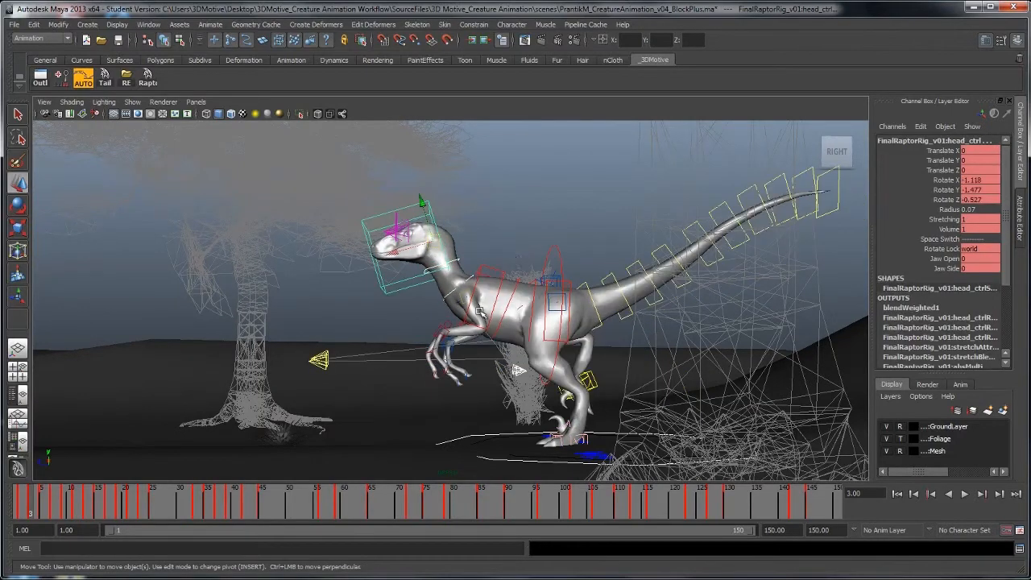
pyautogui.hotkey('alt', 'v')
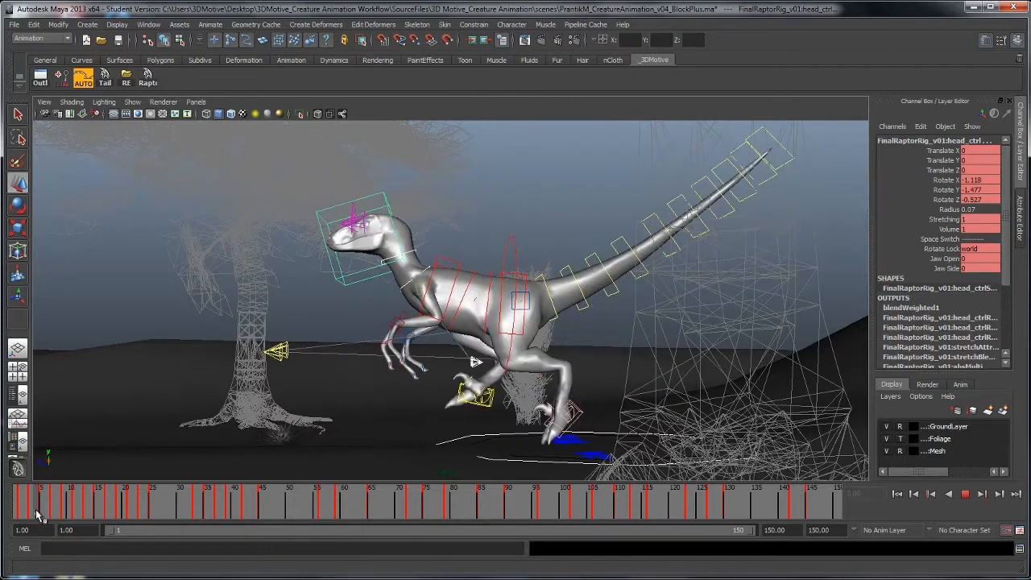
pyautogui.moveTo(45, 510); pyautogui.dragTo(17, 512)
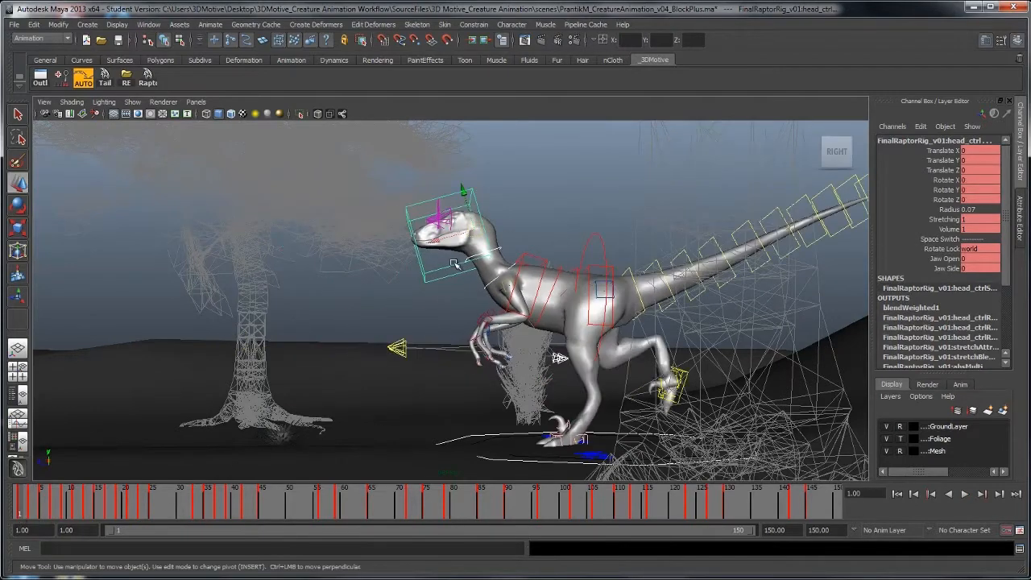
# Rotate the head control to about 6.3 in Z at frame 3 and 10.1 in Z at frame 7, and replay the run
pyautogui.press('e')
pyautogui.moveTo(516, 268); pyautogui.dragTo(516, 297)
pyautogui.hotkey('ctrl', 'z')
pyautogui.hotkey('alt', 'v')
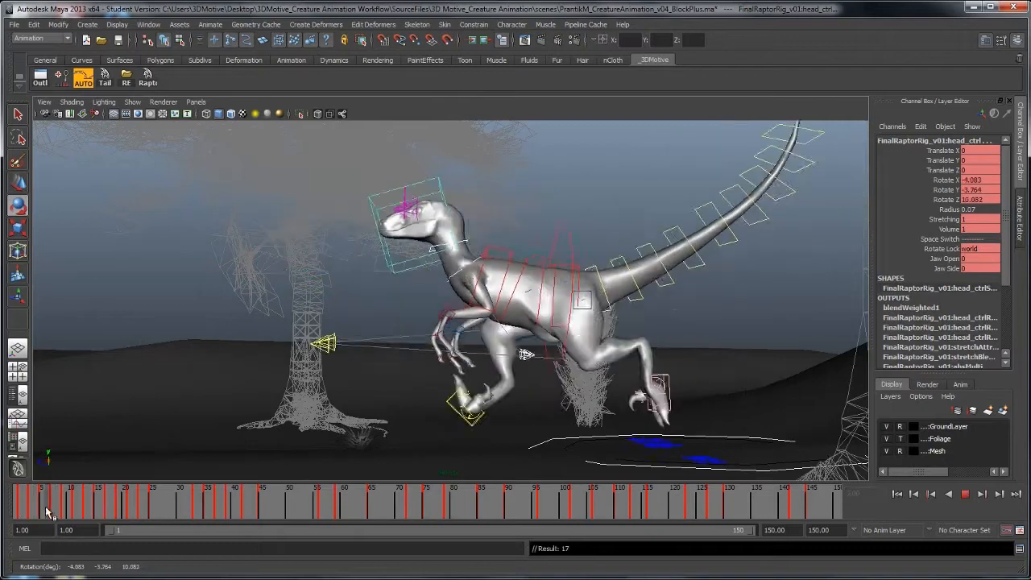
pyautogui.press('Escape')
pyautogui.keyDown('alt'); pyautogui.moveTo(265, 359); pyautogui.dragTo(226, 352, button='right'); pyautogui.keyUp('alt')
pyautogui.press('.')
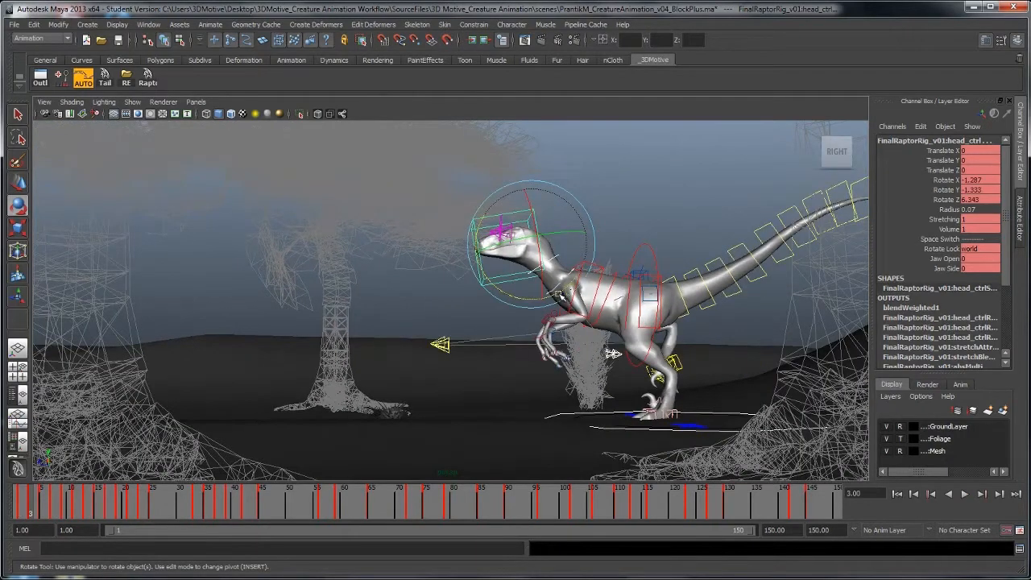
# Adjust the head control's rotation on the following run keys, to about -7, -6.1, 9.3 at frame 11
pyautogui.press('.')
pyautogui.press('.')
pyautogui.press('.')
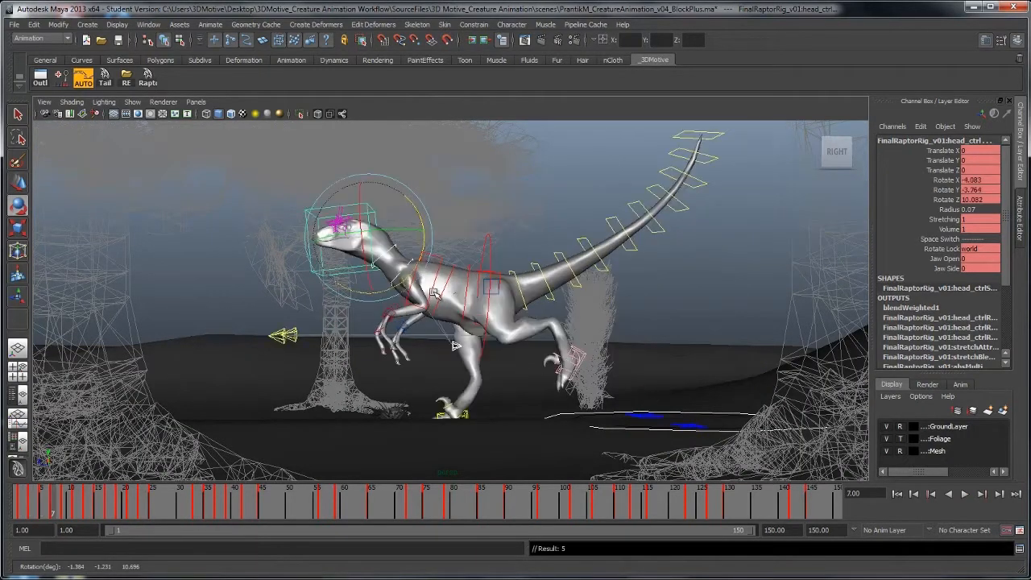
pyautogui.moveTo(367, 259); pyautogui.dragTo(402, 276)
pyautogui.press('.')
pyautogui.keyDown('alt'); pyautogui.moveTo(352, 335); pyautogui.dragTo(508, 337, button='middle'); pyautogui.keyUp('alt')
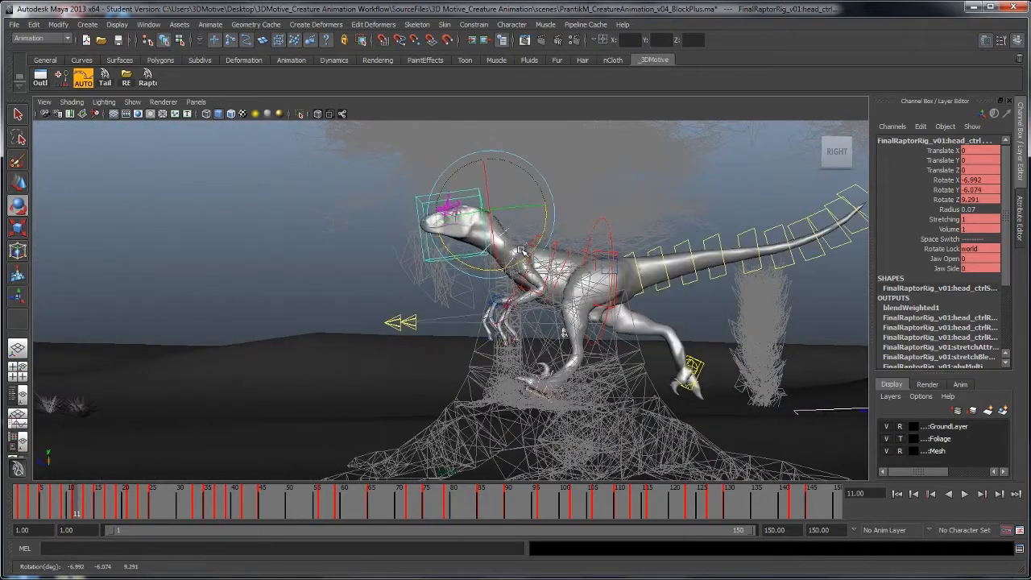
pyautogui.press('.')
pyautogui.press('.')
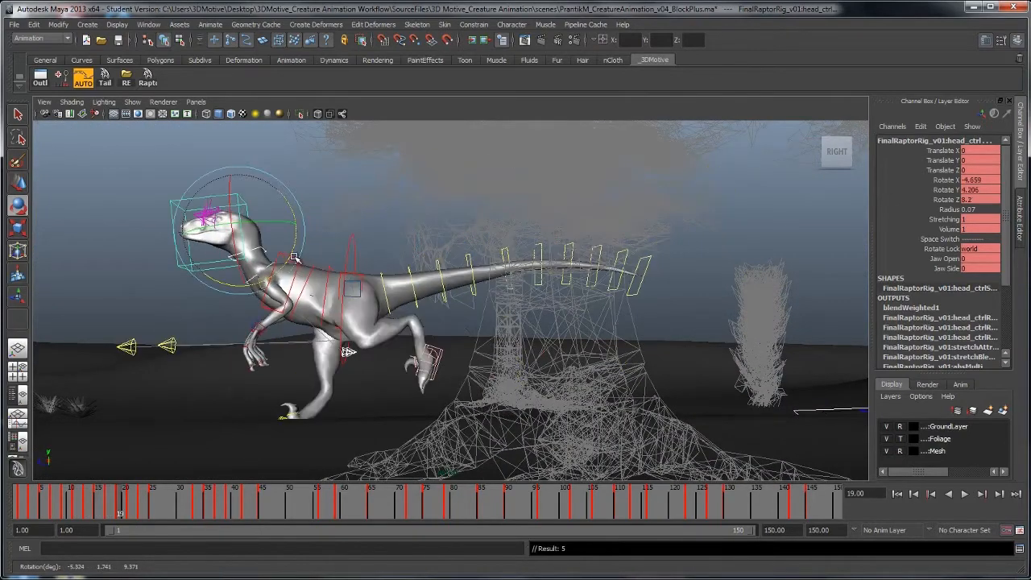
# Rotate the head control to about -4.2, 11.3, -1.5 at frame 25 and about -0.6, 15.3, 6.8 on the next key
pyautogui.press('.')
pyautogui.keyDown('alt'); pyautogui.moveTo(418, 290); pyautogui.dragTo(596, 307, button='middle'); pyautogui.keyUp('alt')
pyautogui.press('.')
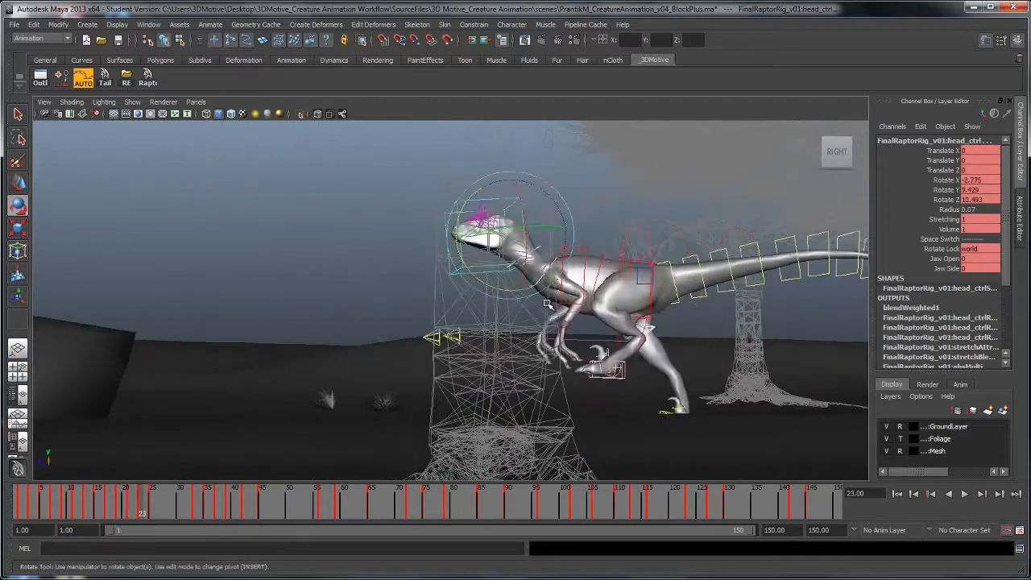
pyautogui.press('.')
pyautogui.press(',')
pyautogui.press('.')
pyautogui.hotkey('alt', 'v')
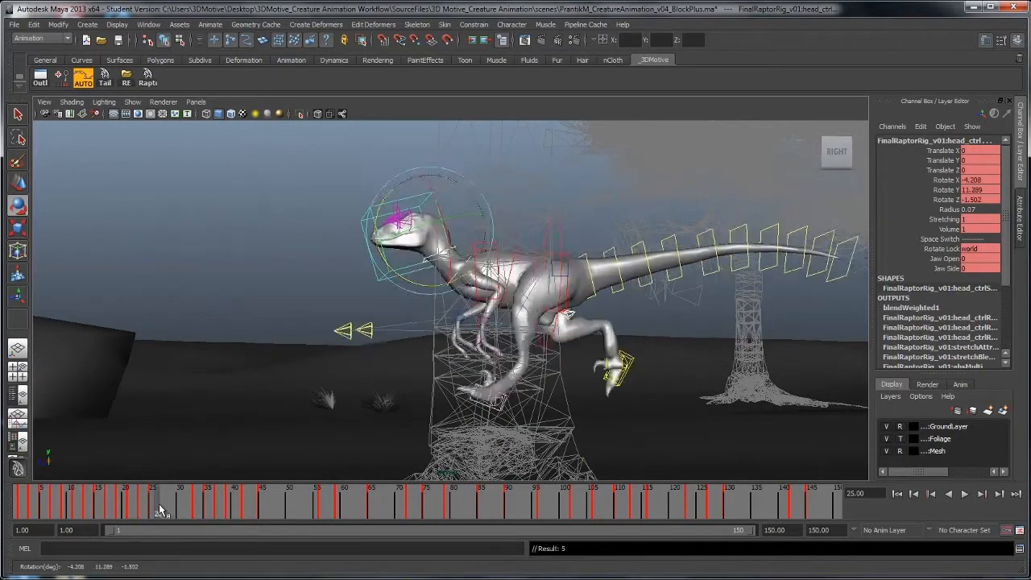
pyautogui.hotkey('alt', 'v')
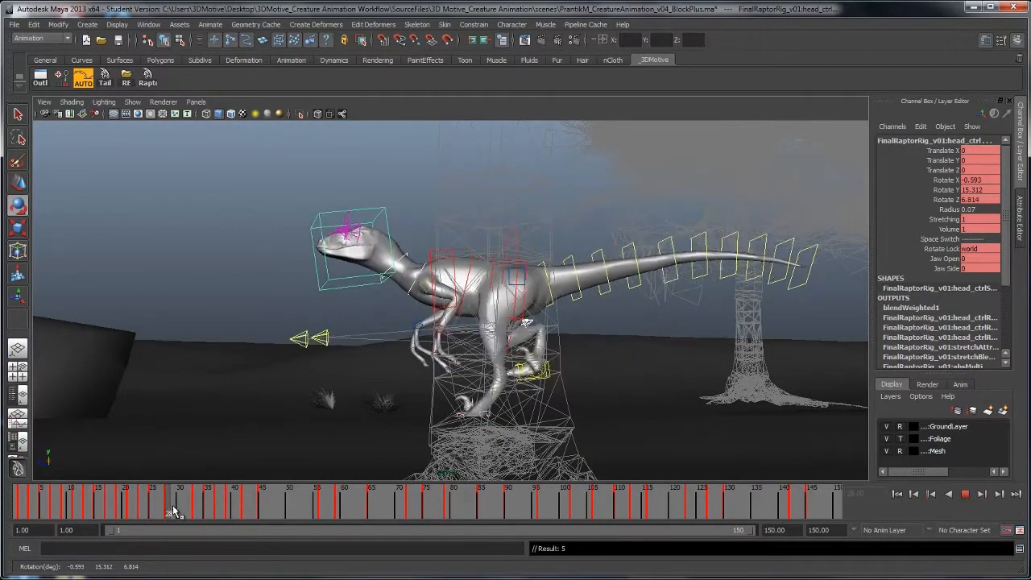
# Deselect the rig and play the animation from frame 1 in the shot camera view
pyautogui.click(211, 503)
pyautogui.click(317, 220)
pyautogui.press('space')
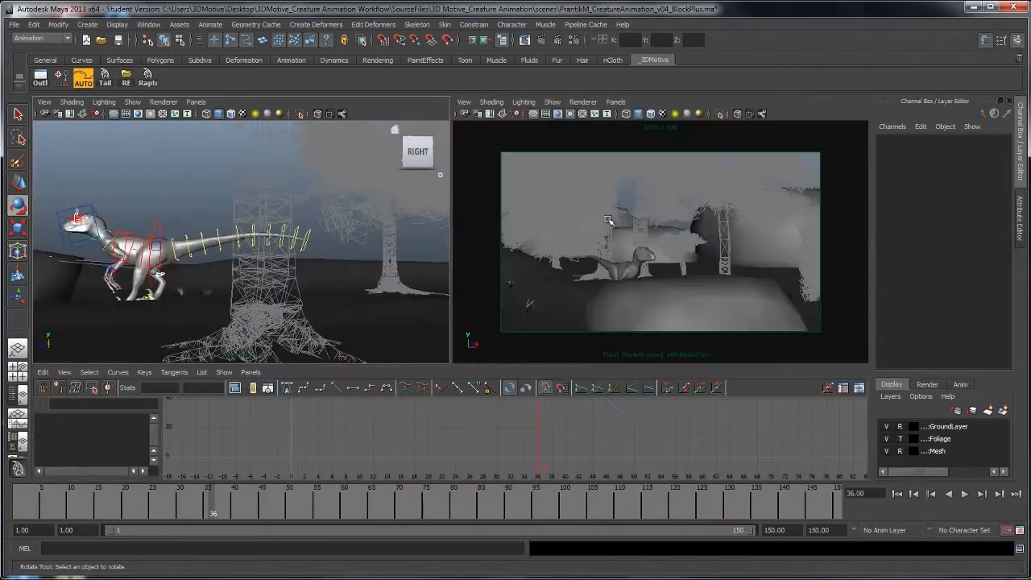
pyautogui.click(897, 494)
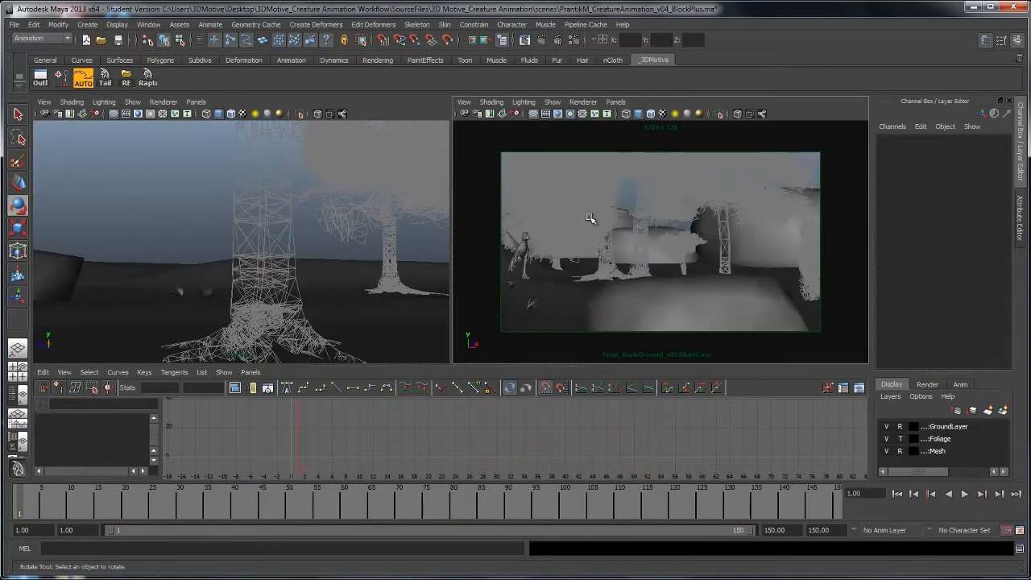
pyautogui.click(966, 494)
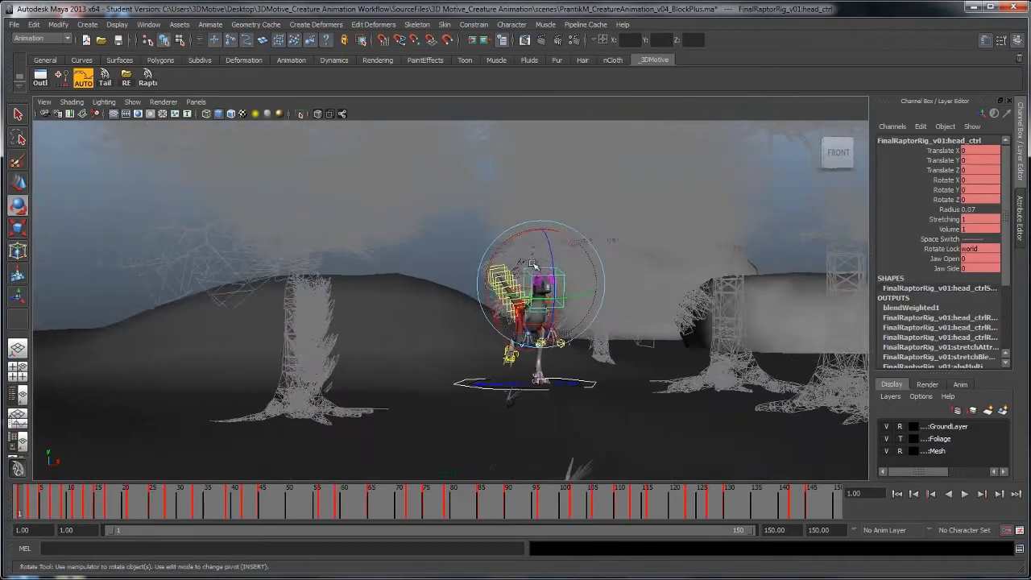
# Play the run from the side and clear the head control's keys between frame 1 and frame 20
pyautogui.keyDown('alt'); pyautogui.moveTo(532, 263); pyautogui.dragTo(453, 271); pyautogui.keyUp('alt')
pyautogui.keyDown('alt'); pyautogui.moveTo(454, 271); pyautogui.dragTo(438, 285, button='right'); pyautogui.keyUp('alt')
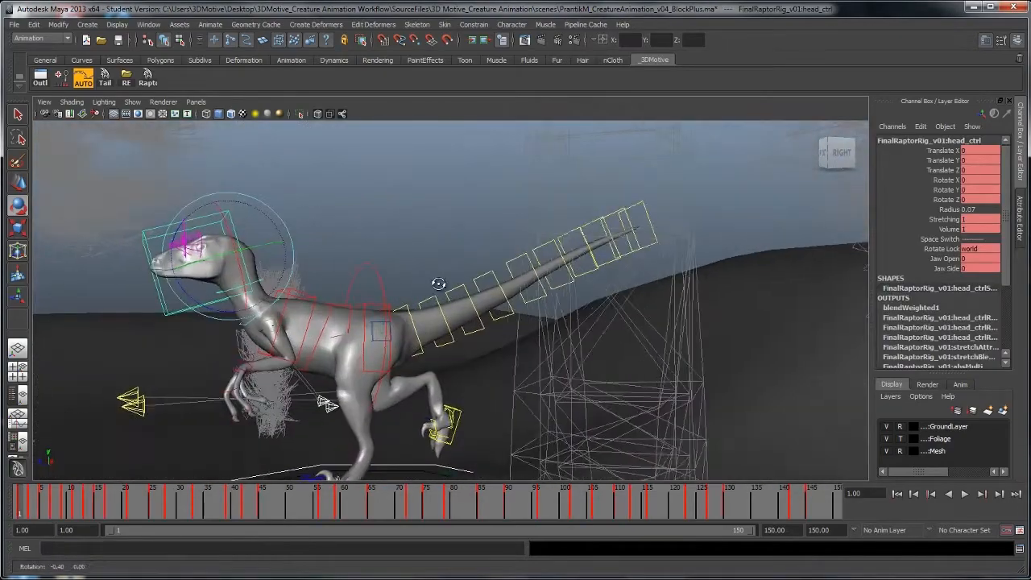
pyautogui.keyDown('alt'); pyautogui.moveTo(438, 285); pyautogui.dragTo(553, 244); pyautogui.keyUp('alt')
pyautogui.keyDown('alt'); pyautogui.moveTo(553, 244); pyautogui.dragTo(495, 204, button='right'); pyautogui.keyUp('alt')
pyautogui.keyDown('alt'); pyautogui.moveTo(495, 205); pyautogui.dragTo(485, 245); pyautogui.keyUp('alt')
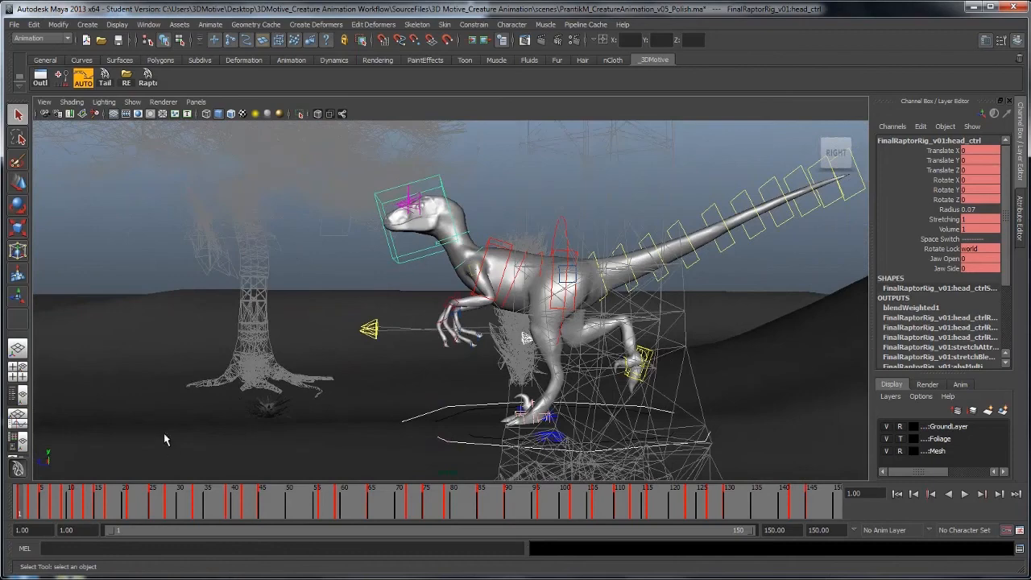
pyautogui.hotkey('alt', 'v')
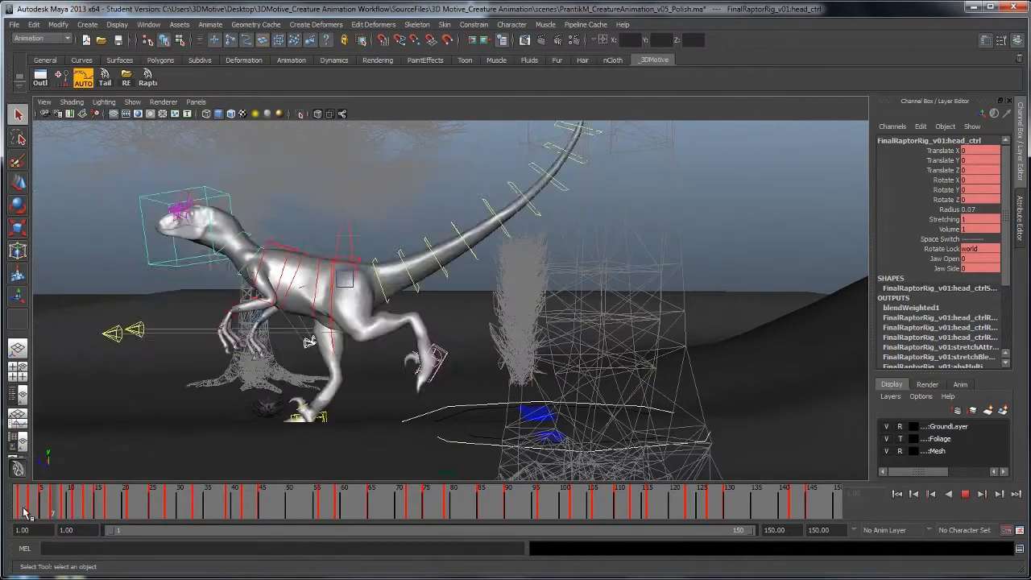
pyautogui.hotkey('alt', 'v')
pyautogui.moveTo(26, 514)
pyautogui.keyDown('shift'); pyautogui.mouseDown()
pyautogui.moveTo(122, 509)
pyautogui.moveTo(15, 513)
pyautogui.mouseUp(); pyautogui.keyUp('shift')
pyautogui.rightClick(108, 511)
pyautogui.click(126, 384)
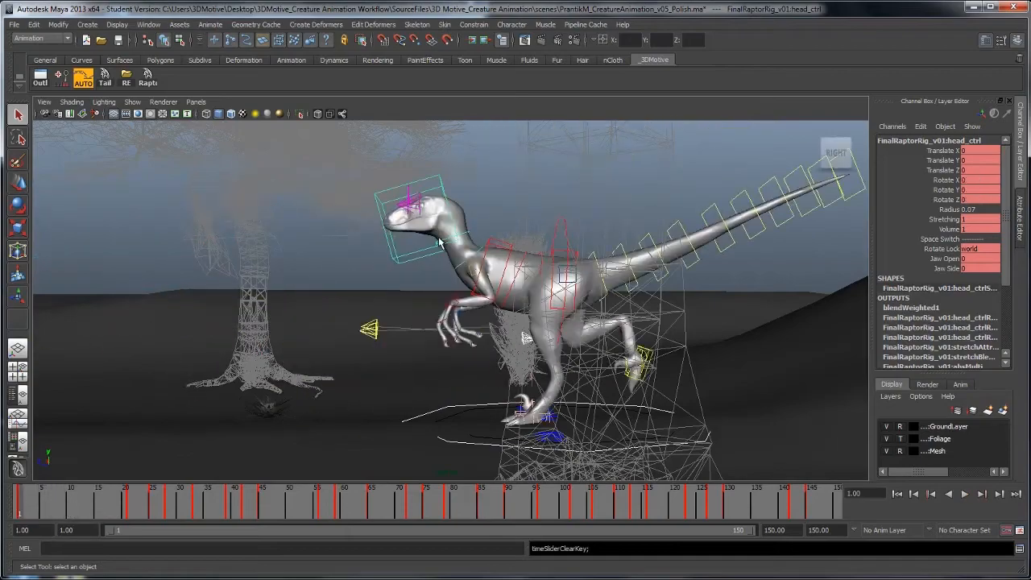
# Try rotating the chest control to about 13.9 in Z at frame 1
pyautogui.click(600, 268)
pyautogui.keyDown('alt'); pyautogui.moveTo(600, 268); pyautogui.dragTo(472, 256); pyautogui.keyUp('alt')
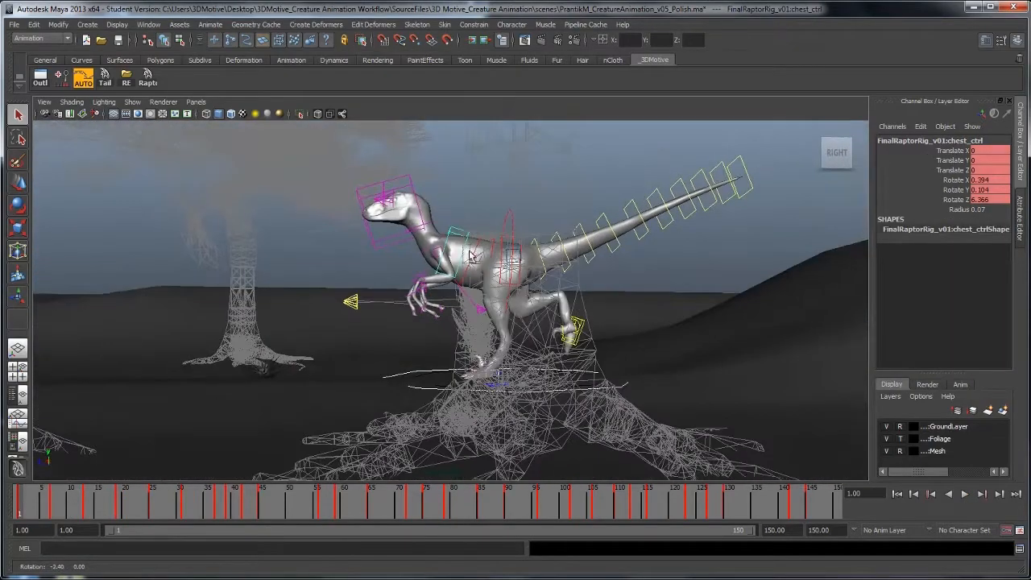
pyautogui.moveTo(765, 228); pyautogui.dragTo(798, 226, button='middle')
pyautogui.click(956, 199)
pyautogui.moveTo(618, 199); pyautogui.dragTo(632, 198, button='middle')
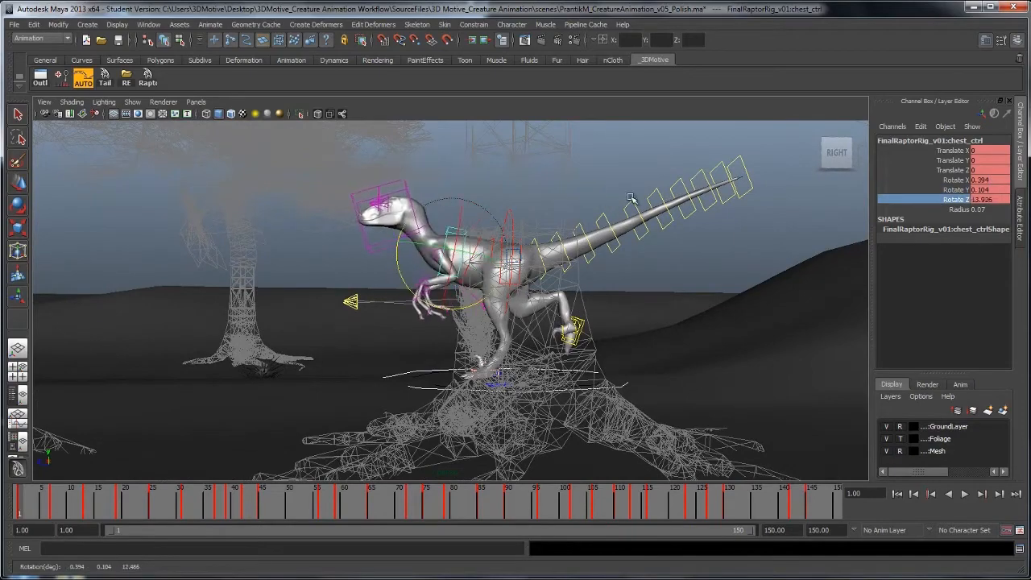
pyautogui.keyDown('alt'); pyautogui.moveTo(586, 211); pyautogui.dragTo(741, 237, button='right'); pyautogui.keyUp('alt')
pyautogui.press('Return')
pyautogui.keyDown('alt'); pyautogui.moveTo(694, 274); pyautogui.dragTo(653, 280, button='middle'); pyautogui.keyUp('alt')
# Check the chest at frame 4, and rotate and key it at frame 1 to about 0, 0, 5.6
pyautogui.moveTo(23, 508); pyautogui.dragTo(37, 516)
pyautogui.keyDown('alt'); pyautogui.moveTo(332, 372); pyautogui.dragTo(454, 364, button='middle'); pyautogui.keyUp('alt')
pyautogui.keyDown('alt'); pyautogui.moveTo(453, 363); pyautogui.dragTo(435, 314, button='right'); pyautogui.keyUp('alt')
pyautogui.press('e')
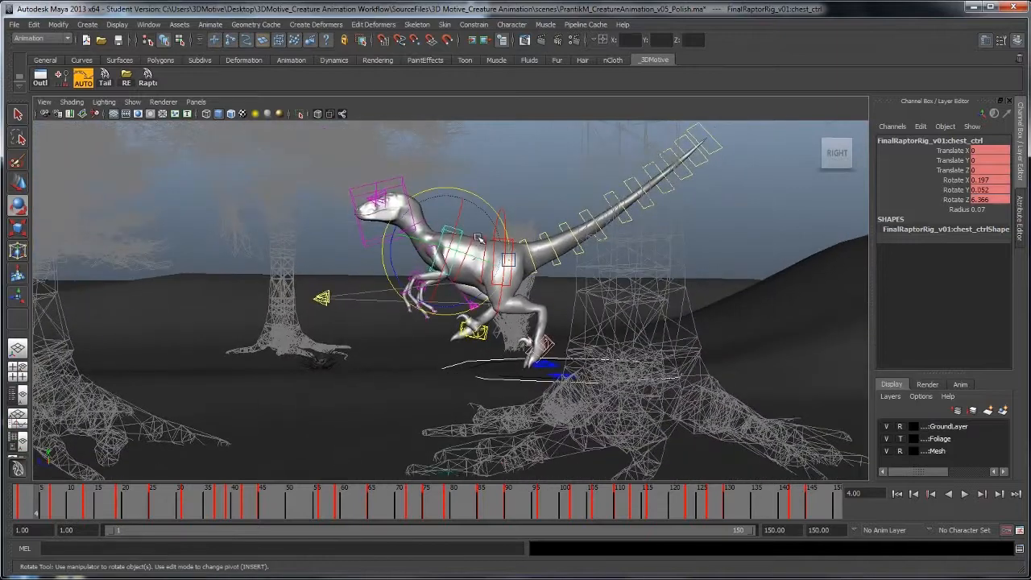
pyautogui.click(21, 516)
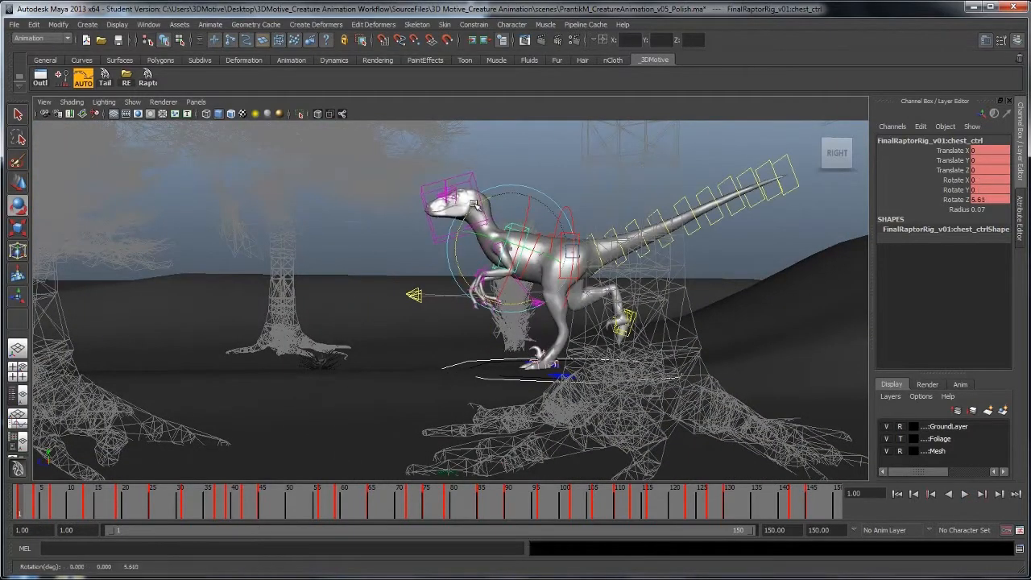
pyautogui.press('s')
# Rotate the chest control to about 14.1 in Z at frame 4 and about -3.1 in Z at frame 7
pyautogui.moveTo(27, 502); pyautogui.dragTo(37, 503)
pyautogui.click(392, 257)
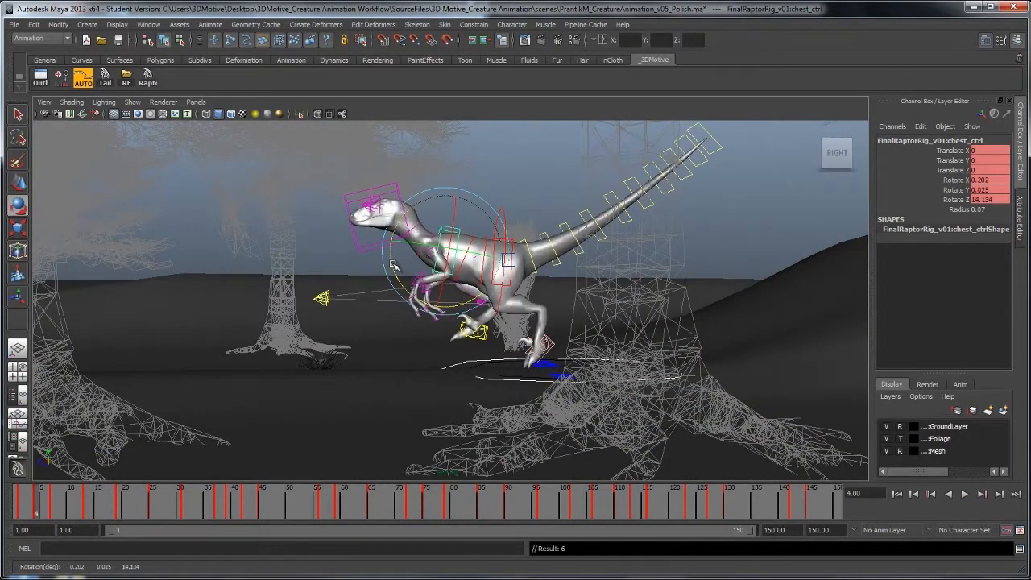
pyautogui.press('.')
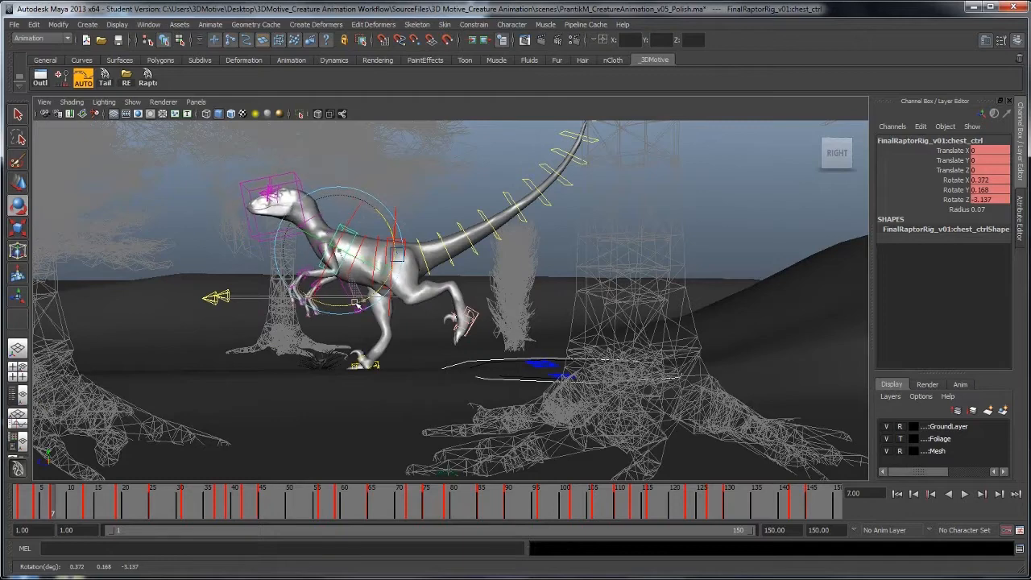
pyautogui.press('.')
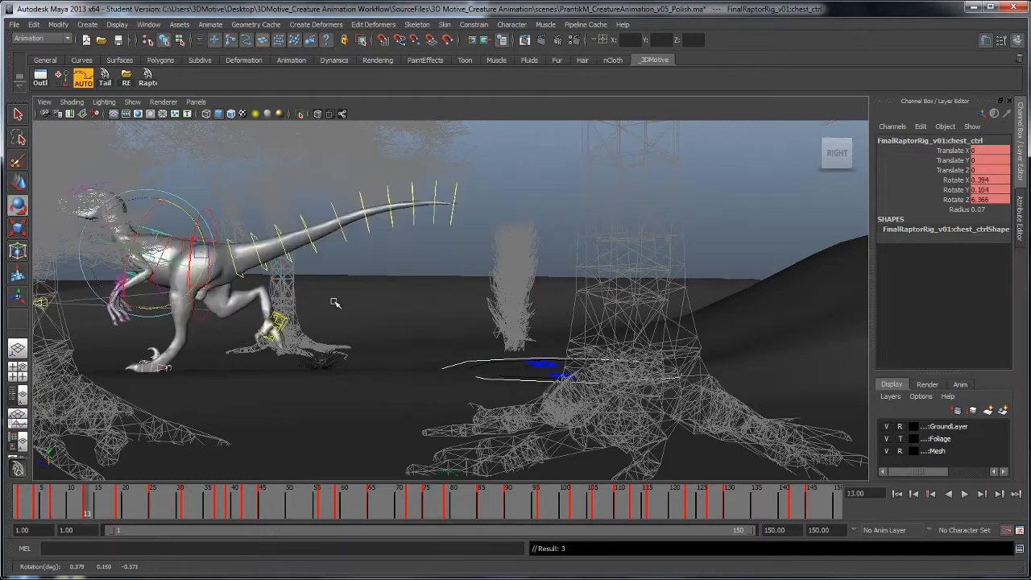
# Hide the Foliage layer and rotate the chest control to about 11.4 in Z at frame 10
pyautogui.click(73, 508)
pyautogui.keyDown('alt'); pyautogui.moveTo(90, 338); pyautogui.dragTo(322, 316, button='middle'); pyautogui.keyUp('alt')
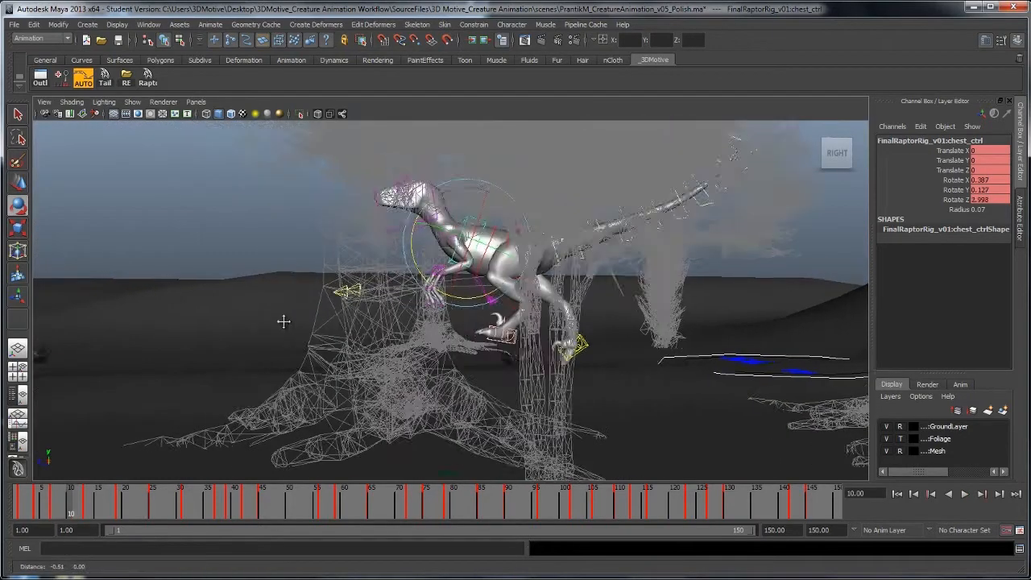
pyautogui.click(886, 438)
pyautogui.keyDown('alt'); pyautogui.moveTo(660, 338); pyautogui.dragTo(519, 299); pyautogui.keyUp('alt')
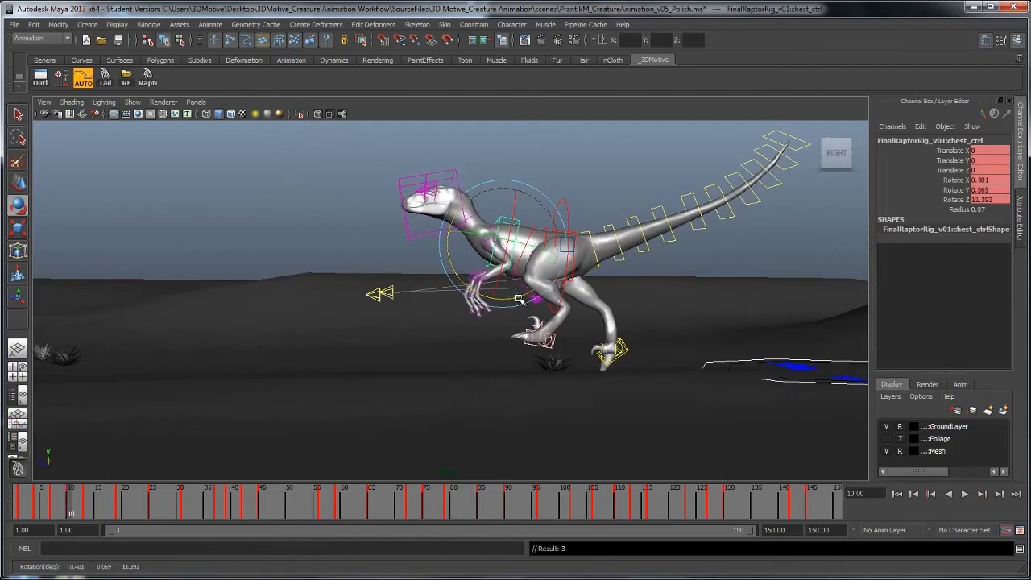
# Compare the chest poses from frame 4 to 10, and key the chest control at about 12.8 in Z at frame 10
pyautogui.press(',')
pyautogui.press(',')
pyautogui.press(',')
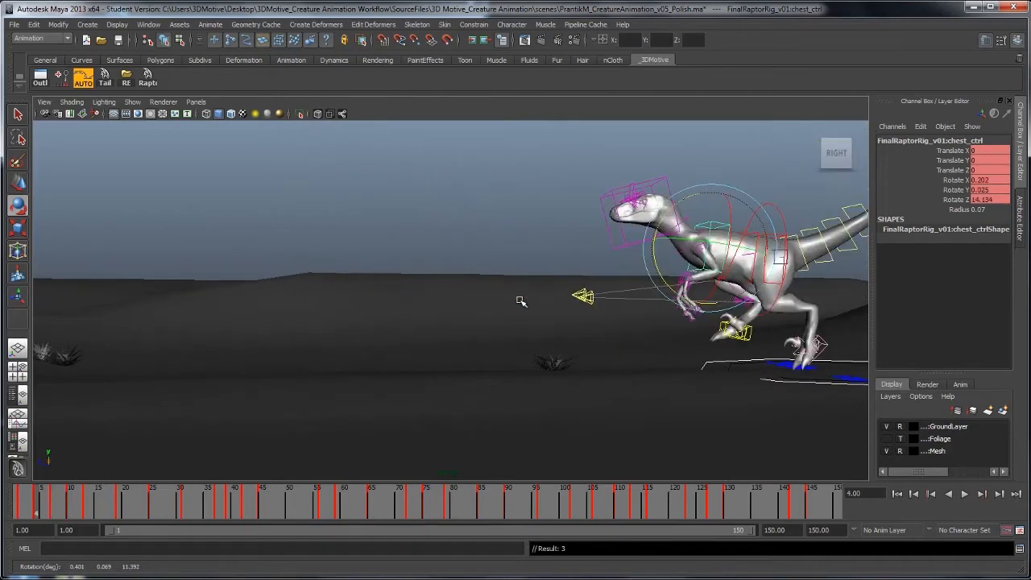
pyautogui.press('.')
pyautogui.press('.')
pyautogui.press('.')
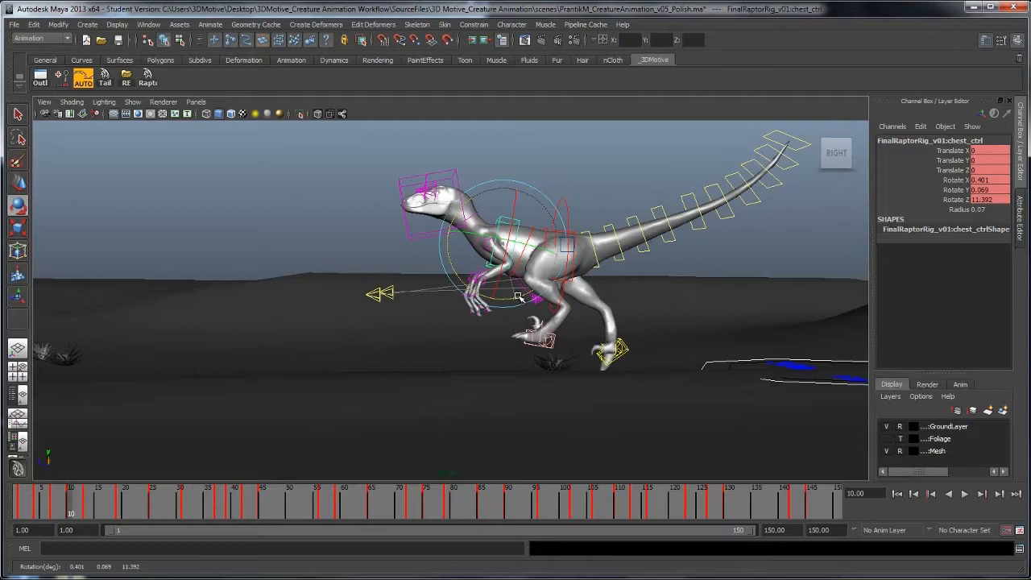
pyautogui.moveTo(518, 296); pyautogui.dragTo(522, 299)
pyautogui.press('s')
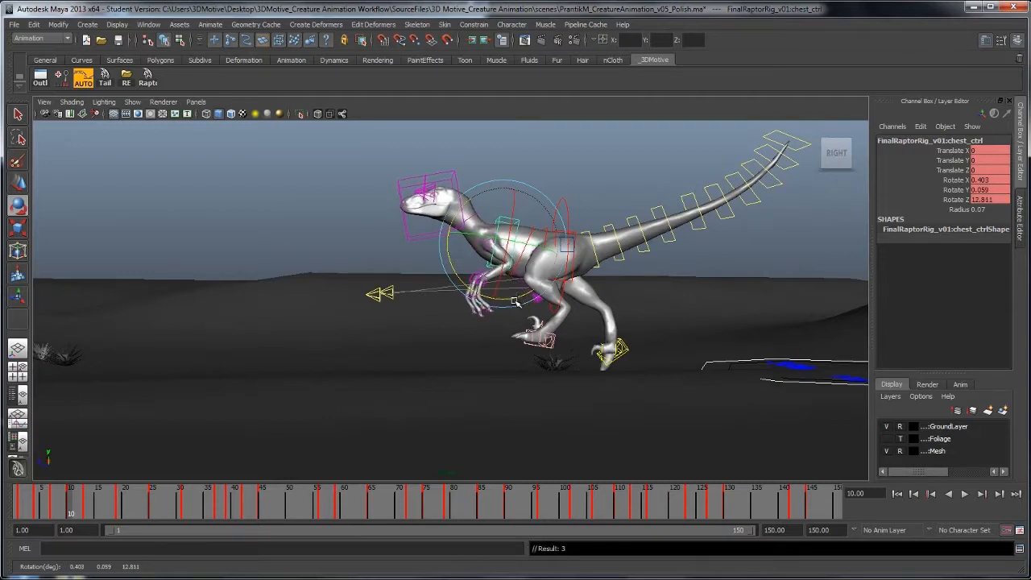
# Rotate and key the chest control at frame 13 to about 0.8 in Z
pyautogui.press('.')
pyautogui.moveTo(420, 308); pyautogui.dragTo(416, 308)
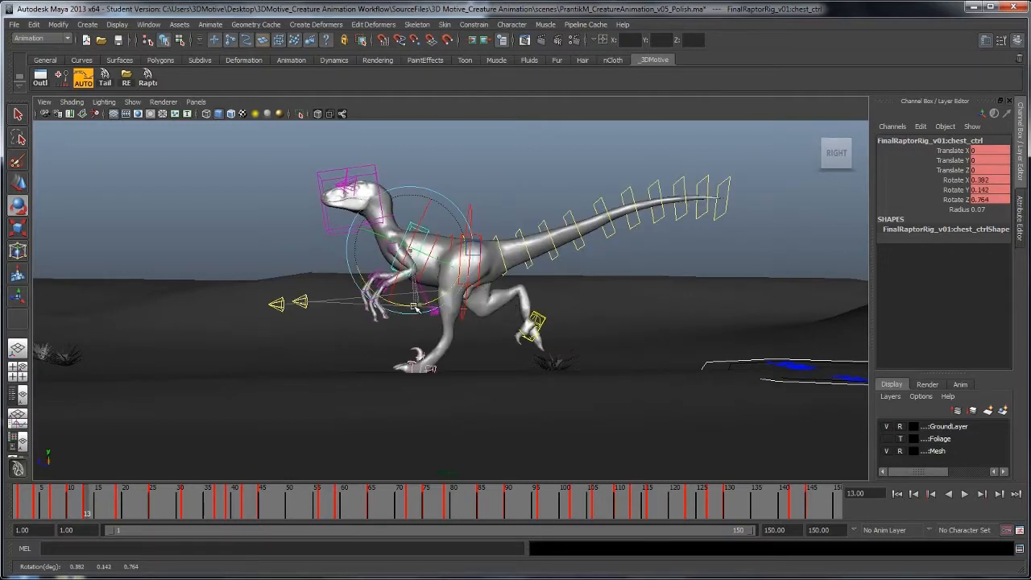
pyautogui.press('s')
# At frame 16, rotate the chest control to about 12.1 in Z
pyautogui.press('.')
pyautogui.press(',')
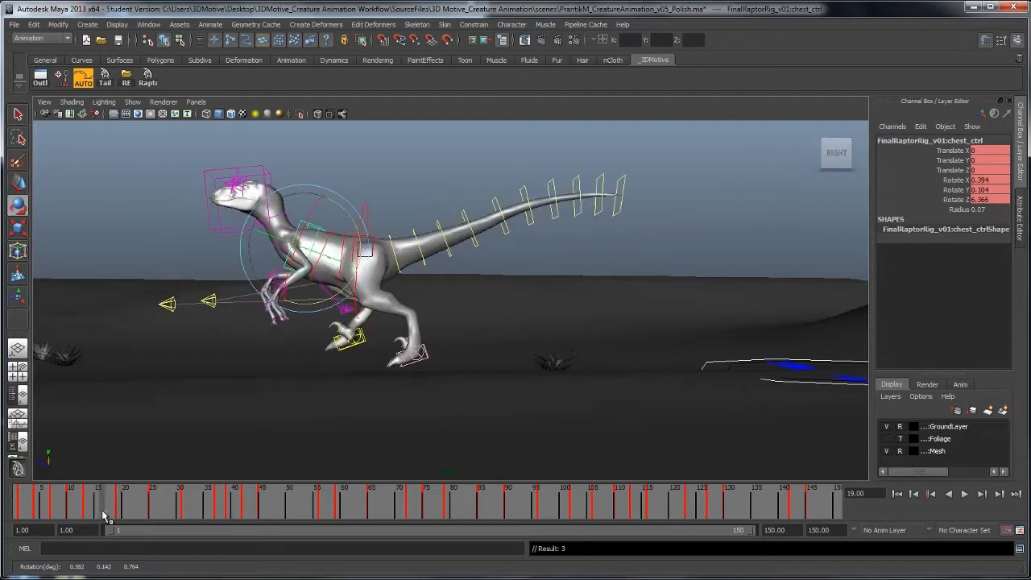
pyautogui.moveTo(313, 304); pyautogui.dragTo(320, 302)
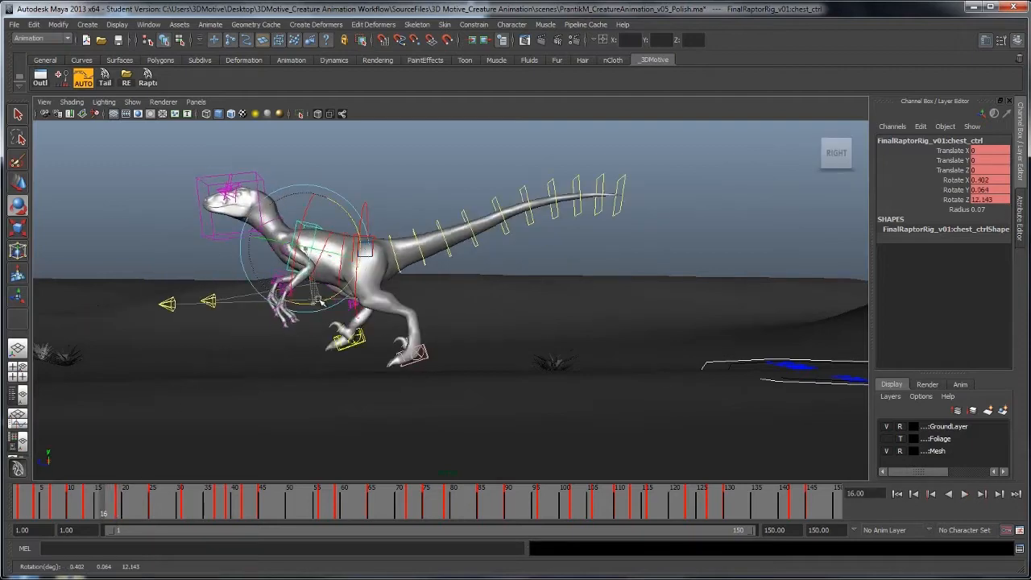
# Key the chest control at frame 16 with about 12.1 in Z, and advance to the pose at frame 19
pyautogui.press('s')
pyautogui.press('.')
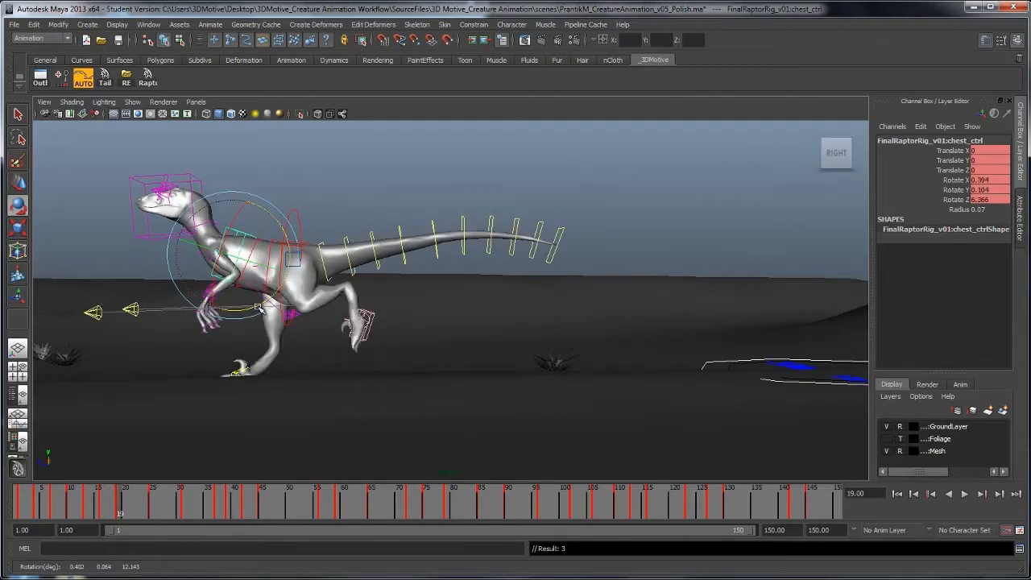
# Deselect the rig and play back the run-up from frame 1 in the camera view to review the chest motion
pyautogui.press('space')
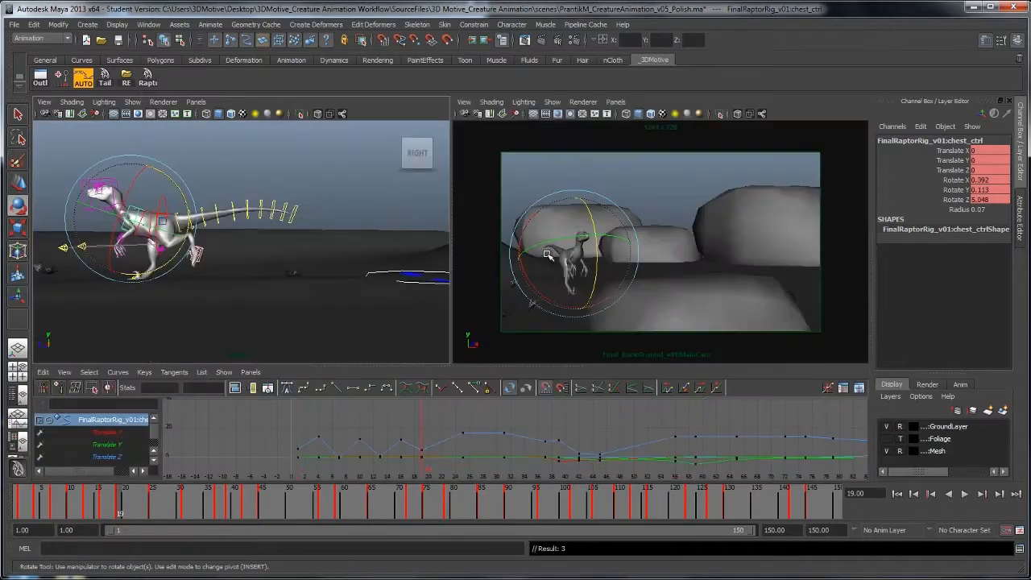
pyautogui.click(628, 178)
pyautogui.click(897, 495)
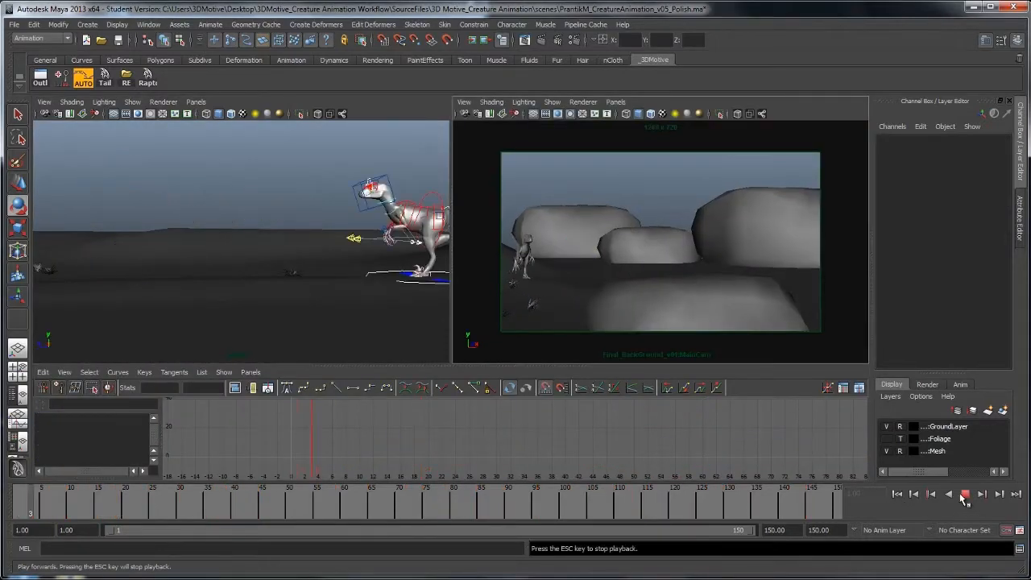
pyautogui.click(963, 495)
pyautogui.click(897, 495)
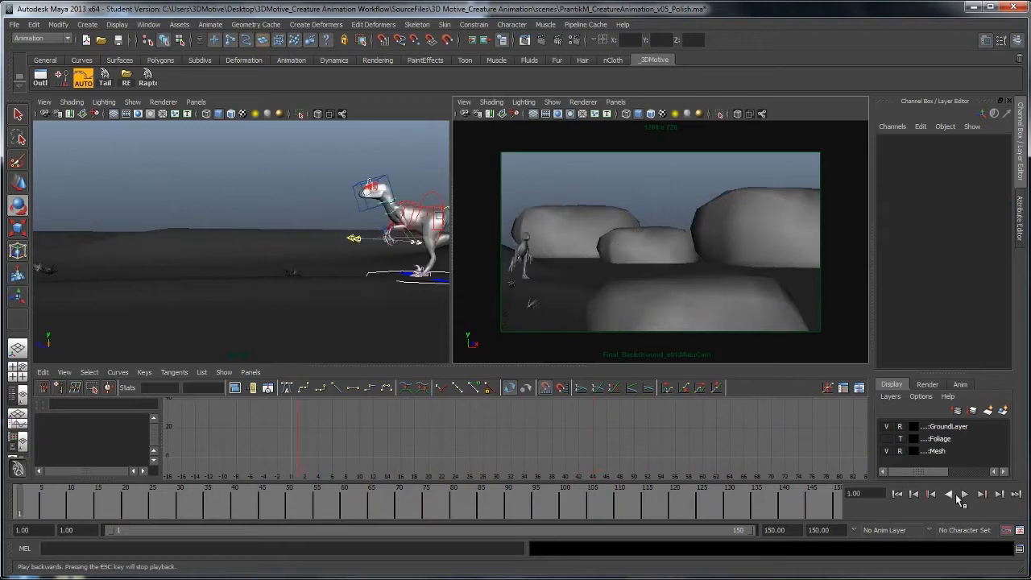
pyautogui.click(964, 493)
pyautogui.click(964, 494)
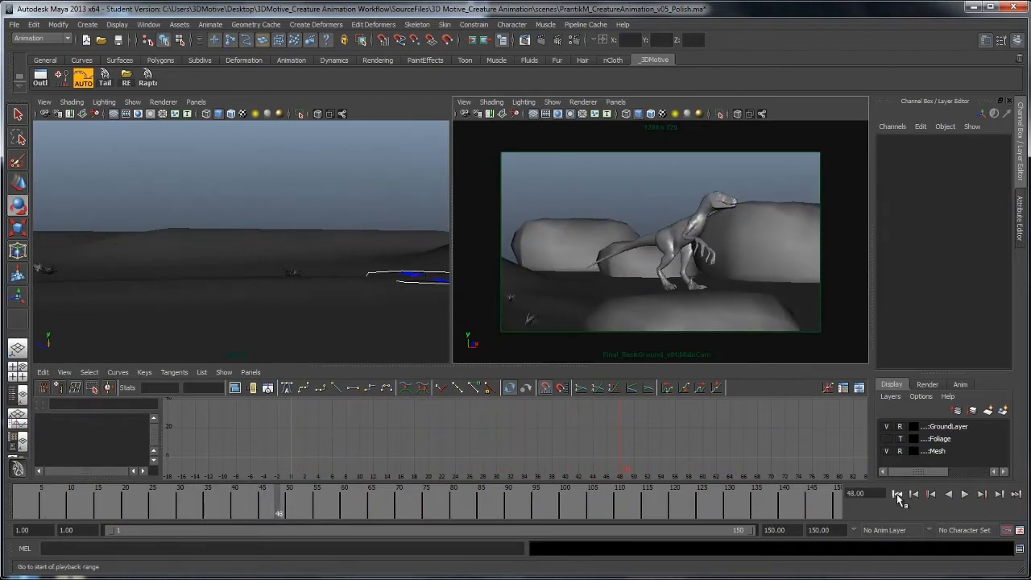
pyautogui.click(897, 494)
# Rotate and key the head control to about 9.5 in Z at frame 3 and about 6 in Z on the next run pose
pyautogui.click(387, 181)
pyautogui.press('space')
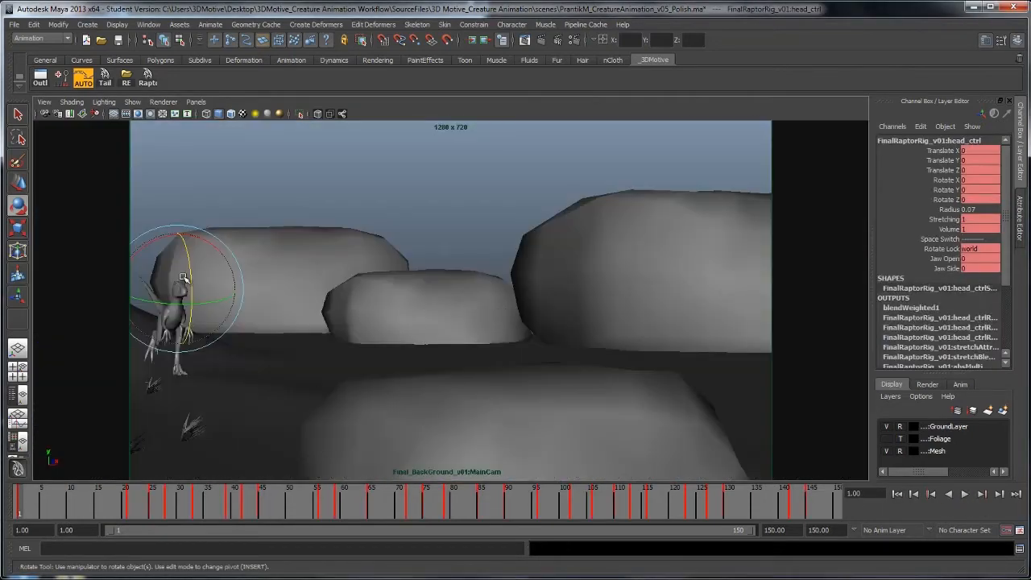
pyautogui.hotkey('alt', 'v')
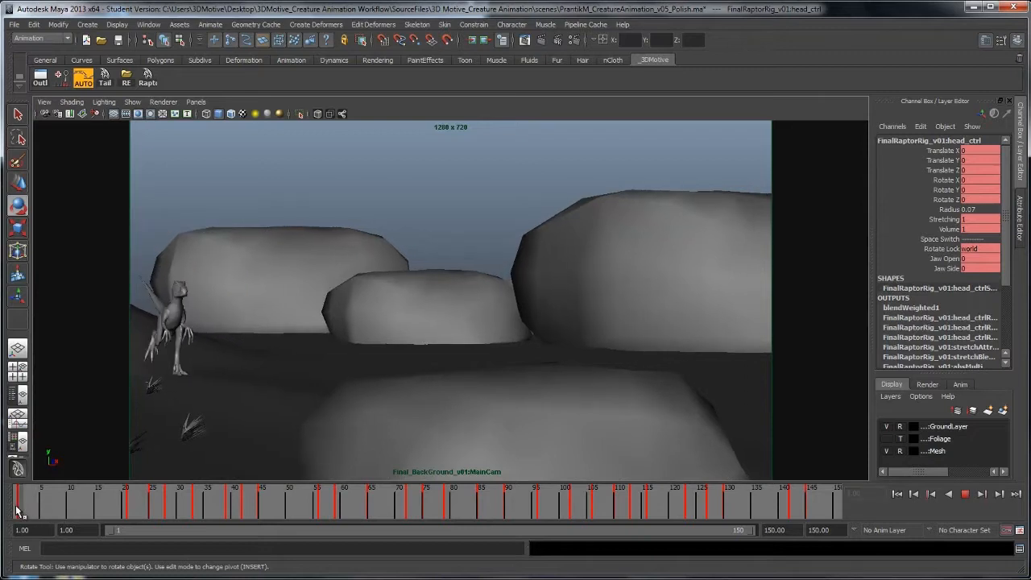
pyautogui.moveTo(33, 509)
pyautogui.mouseDown()
pyautogui.moveTo(20, 509)
pyautogui.moveTo(30, 509)
pyautogui.mouseUp()
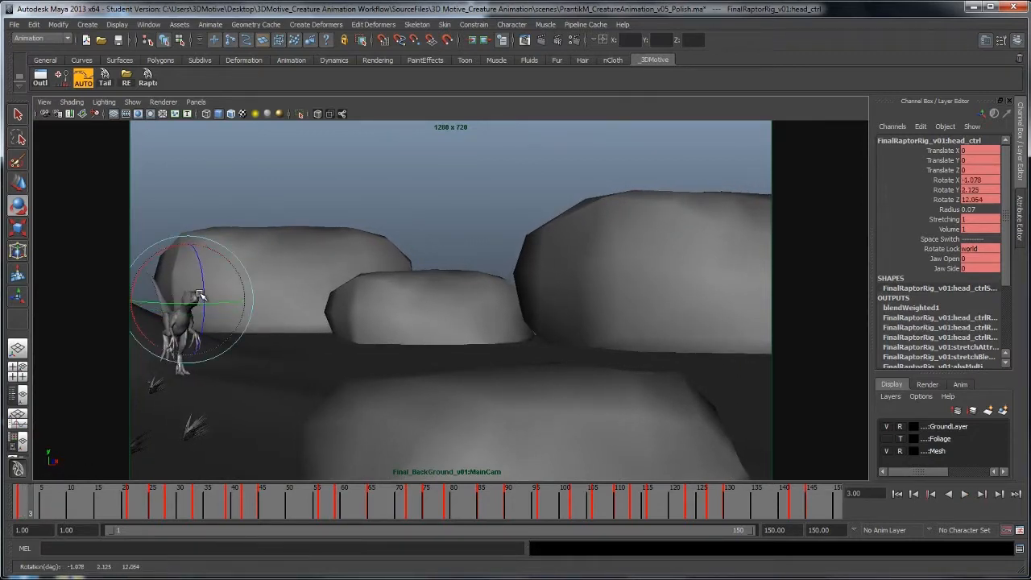
pyautogui.hotkey('alt', 'v')
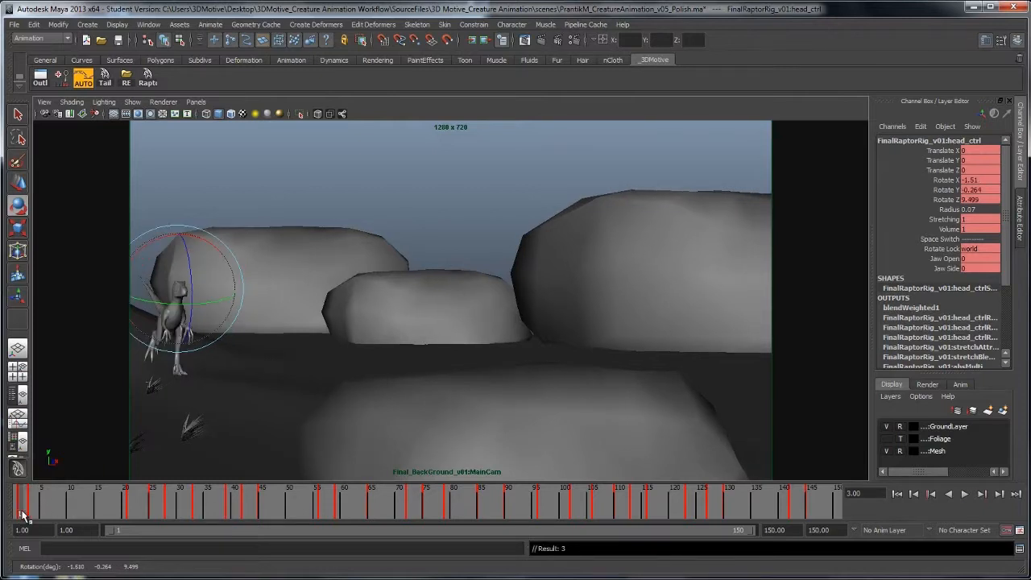
pyautogui.hotkey('alt', 'v')
pyautogui.hotkey('alt', 'v')
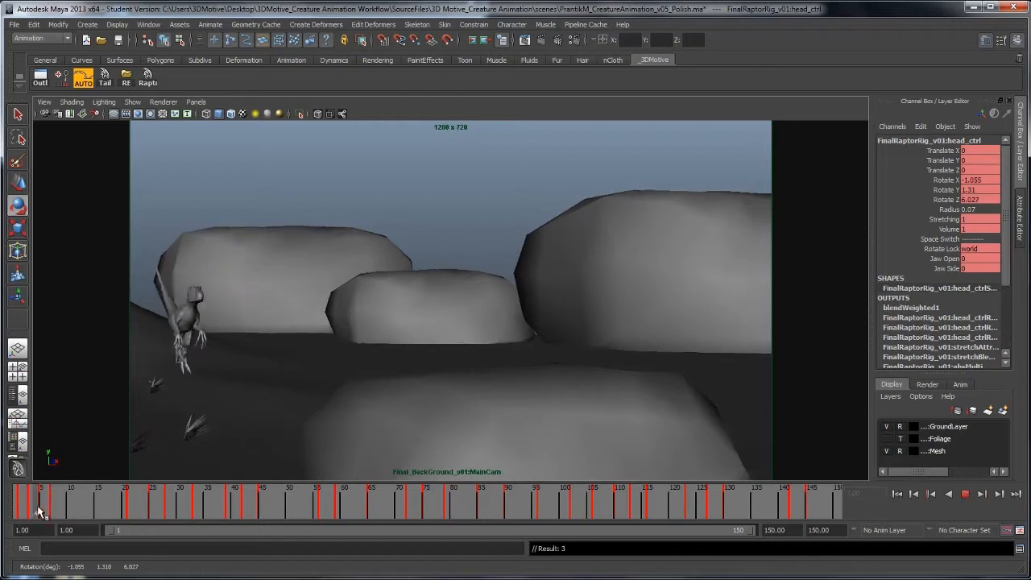
# Move the right leg offset control to about 1.04 in Y on the early run pose
pyautogui.click(223, 334)
pyautogui.press('w')
pyautogui.hotkey('alt', 'v')
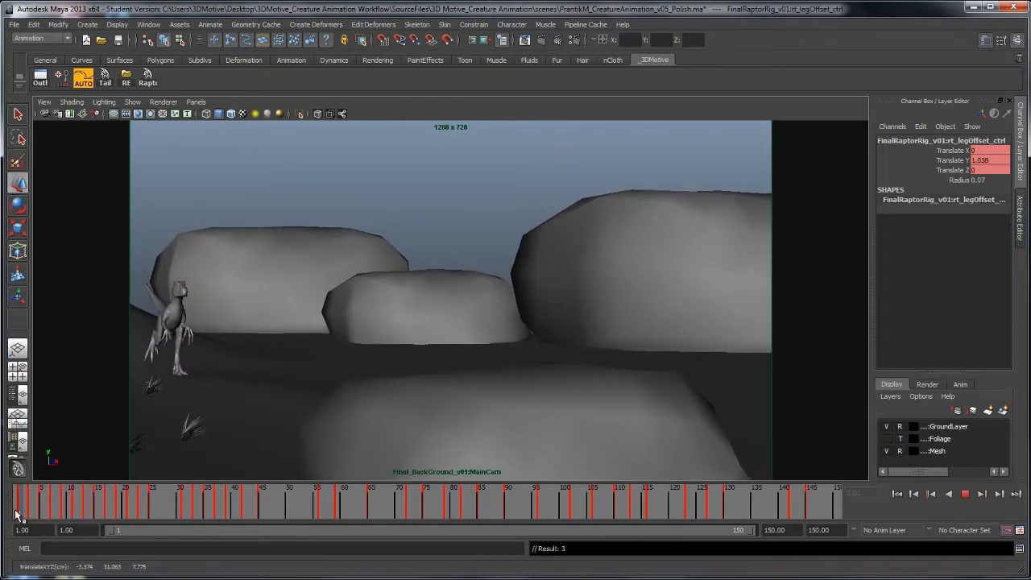
# Play back and scrub the run-up through the camera up to frame 46 to check the head and leg motion
pyautogui.moveTo(187, 507); pyautogui.dragTo(1, 520)
pyautogui.click(965, 494)
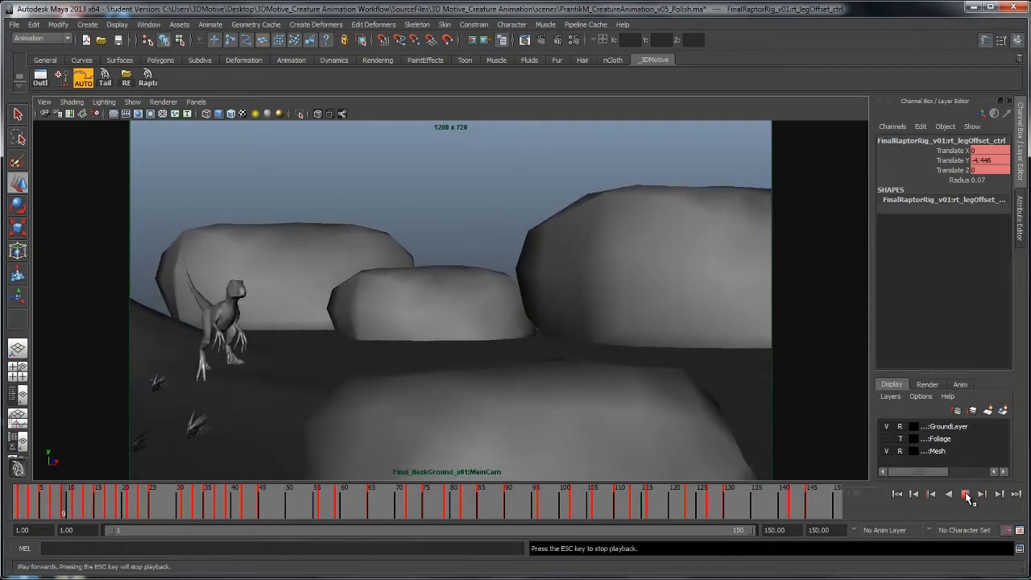
pyautogui.press('Escape')
pyautogui.hotkey('alt', 'v')
pyautogui.click(223, 509)
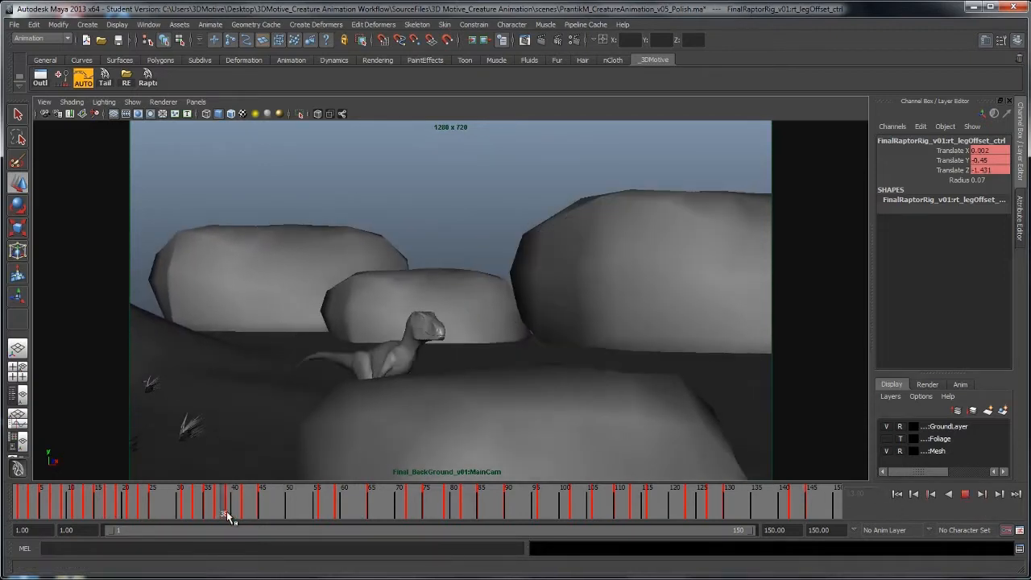
pyautogui.click(228, 511)
pyautogui.hotkey('alt', 'v')
# Examine the raptor's leap onto the rock from its left side in the perspective view, around frames 40 to 46
pyautogui.press('space')
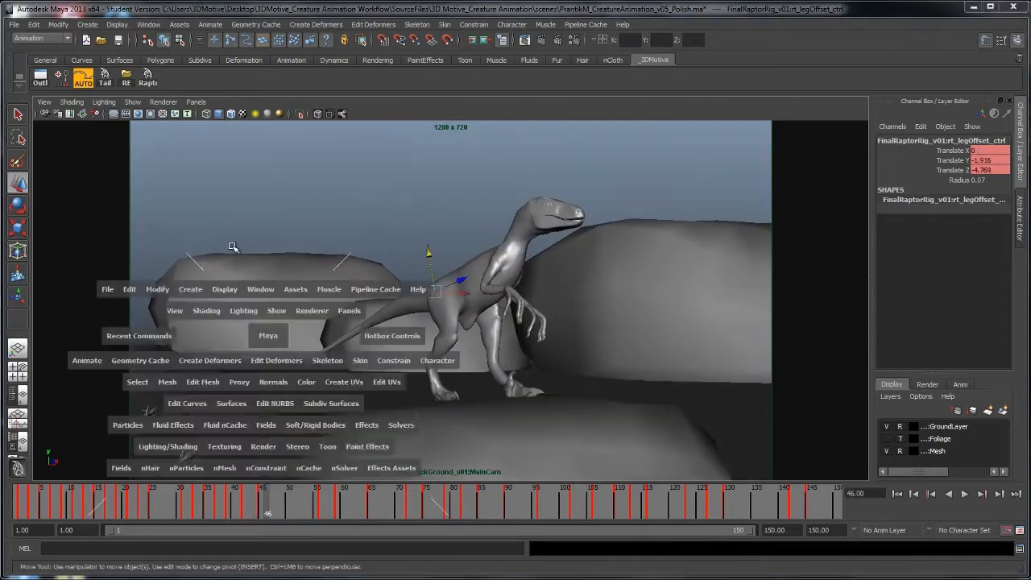
pyautogui.press('space')
pyautogui.keyDown('alt'); pyautogui.moveTo(211, 239); pyautogui.dragTo(515, 333); pyautogui.keyUp('alt')
pyautogui.press('f')
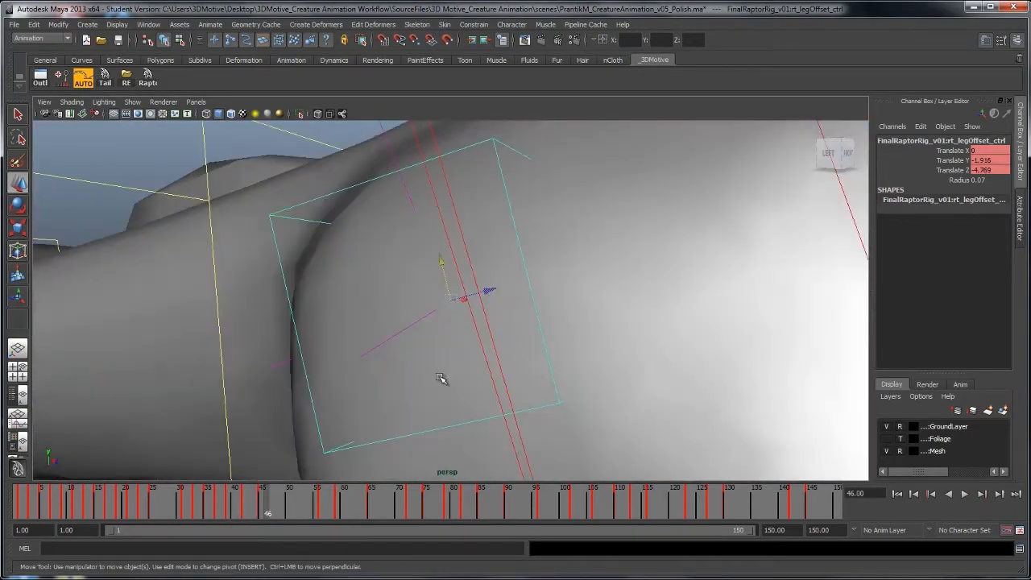
pyautogui.keyDown('alt'); pyautogui.moveTo(442, 380); pyautogui.dragTo(630, 347); pyautogui.keyUp('alt')
pyautogui.keyDown('alt'); pyautogui.moveTo(631, 347); pyautogui.dragTo(320, 324, button='right'); pyautogui.keyUp('alt')
pyautogui.keyDown('alt'); pyautogui.moveTo(320, 324); pyautogui.dragTo(296, 324); pyautogui.keyUp('alt')
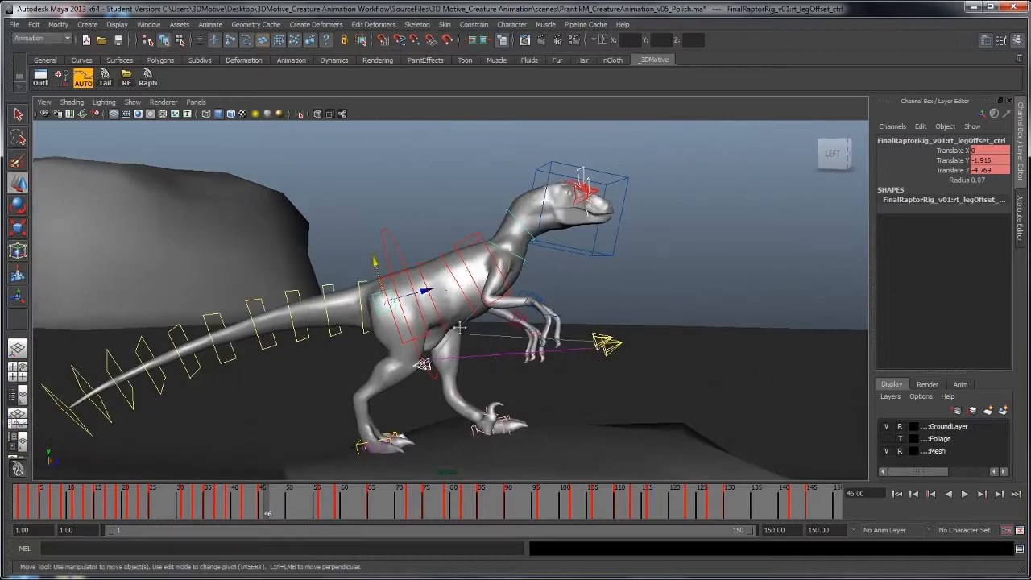
pyautogui.keyDown('alt'); pyautogui.moveTo(296, 324); pyautogui.dragTo(182, 323, button='right'); pyautogui.keyUp('alt')
pyautogui.keyDown('alt'); pyautogui.moveTo(181, 322); pyautogui.dragTo(342, 286, button='middle'); pyautogui.keyUp('alt')
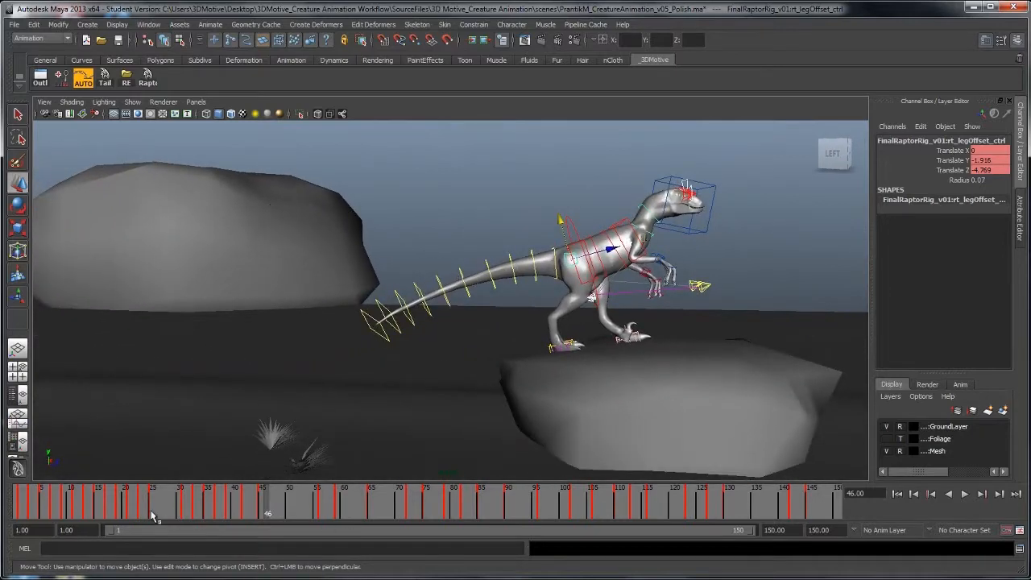
pyautogui.click(156, 516)
pyautogui.hotkey('alt', 'v')
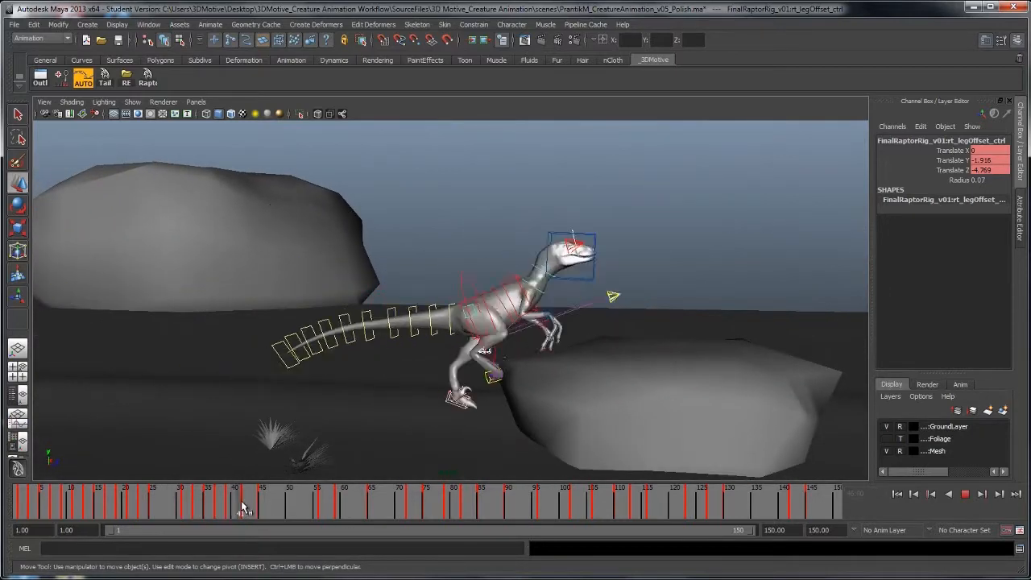
pyautogui.moveTo(242, 507)
pyautogui.mouseDown()
pyautogui.moveTo(272, 506)
pyautogui.moveTo(215, 509)
pyautogui.mouseUp()
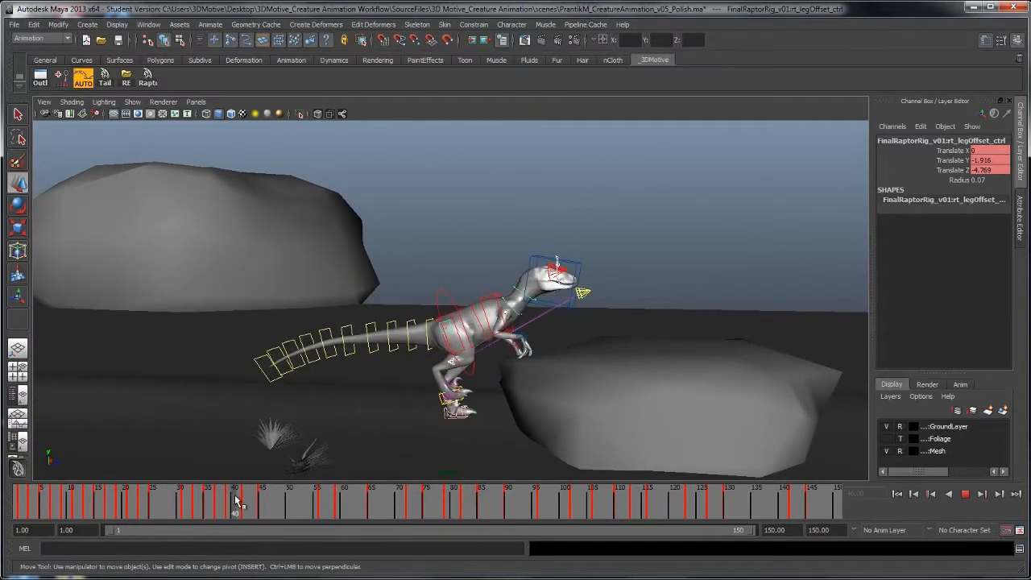
# Rotate the head control upward to about 45 in Z at frame 42 of the leap
pyautogui.click(581, 266)
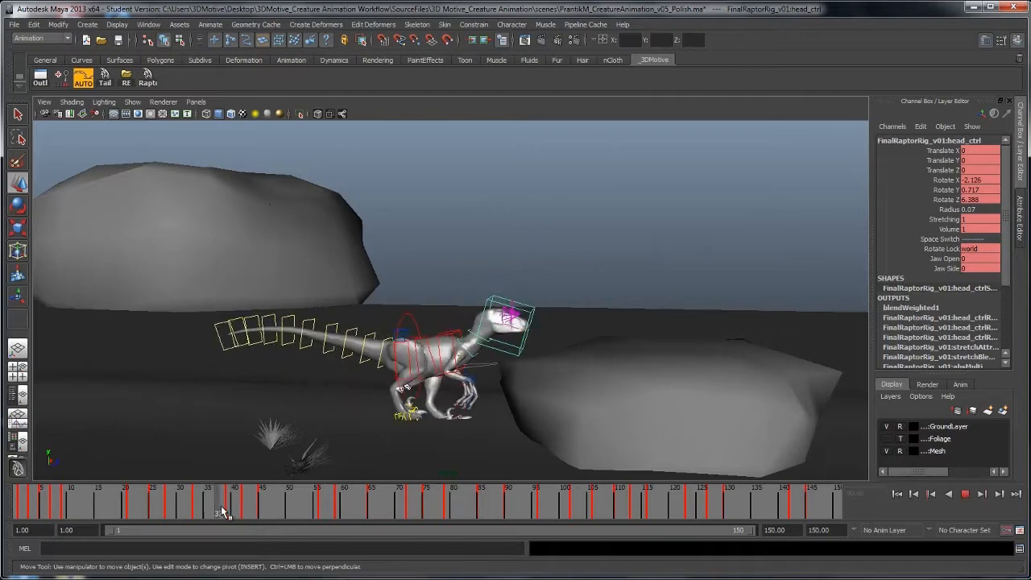
pyautogui.keyDown('alt'); pyautogui.moveTo(261, 459); pyautogui.dragTo(300, 448); pyautogui.keyUp('alt')
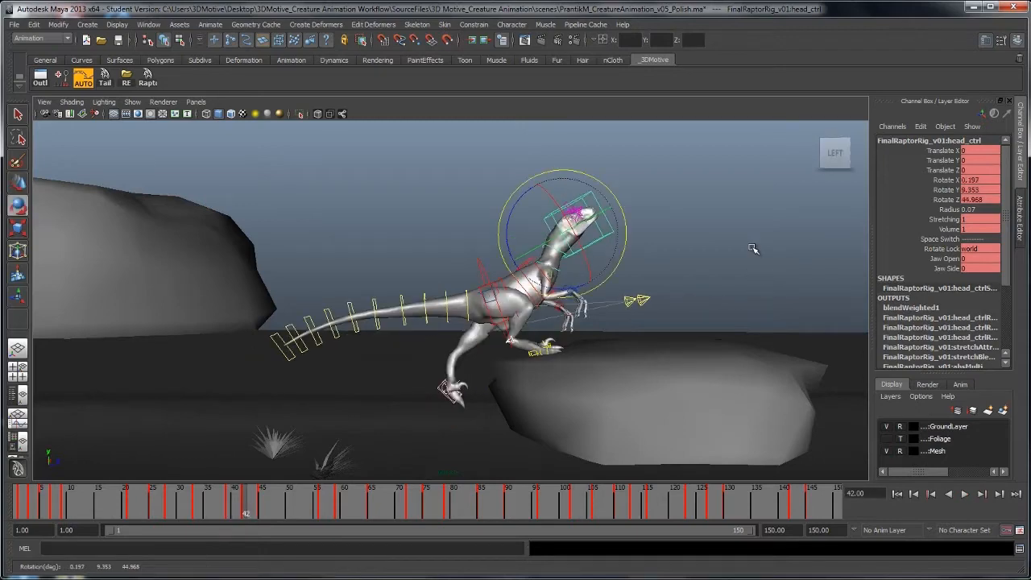
pyautogui.keyDown('alt'); pyautogui.moveTo(689, 306); pyautogui.dragTo(600, 308); pyautogui.keyUp('alt')
pyautogui.hotkey('alt', 'v')
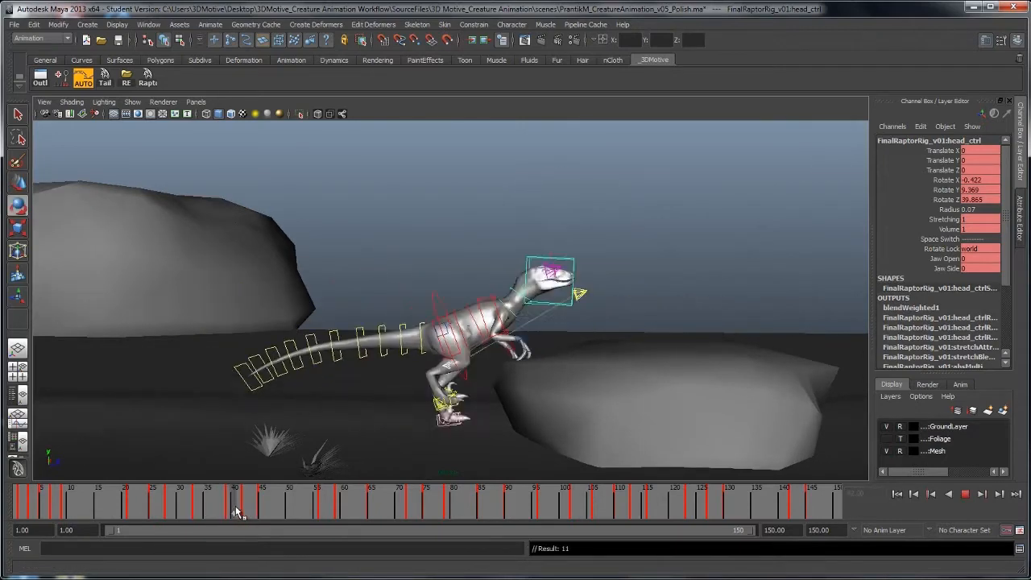
# Move the root control to about 41.2 in Y and 560.8 in Z at frame 44, key it, and check the landing through frame 47
pyautogui.moveTo(265, 511)
pyautogui.mouseDown()
pyautogui.moveTo(231, 499)
pyautogui.moveTo(257, 506)
pyautogui.mouseUp()
pyautogui.click(482, 252)
pyautogui.press('w')
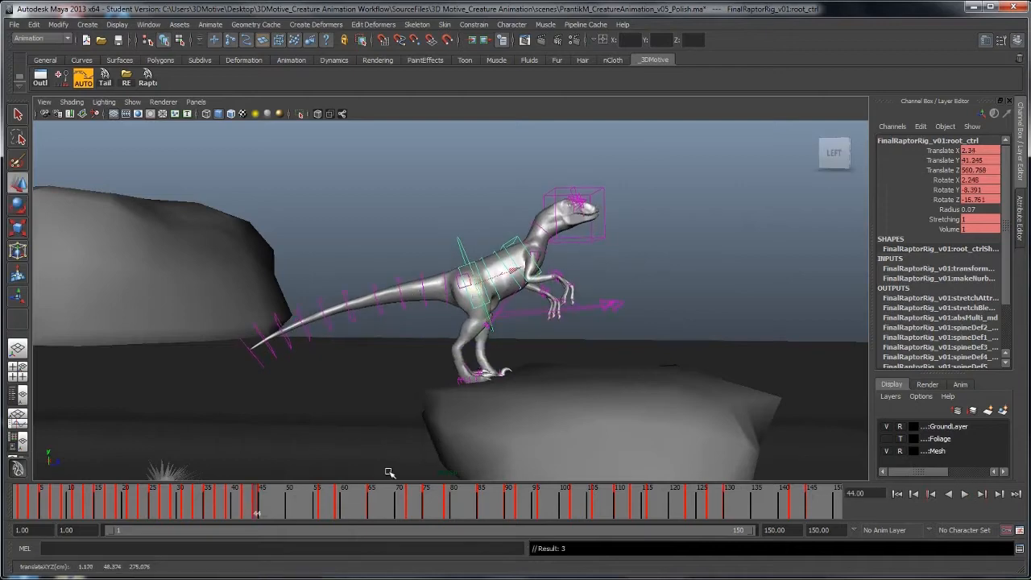
pyautogui.hotkey('alt', 'v')
pyautogui.click(261, 510)
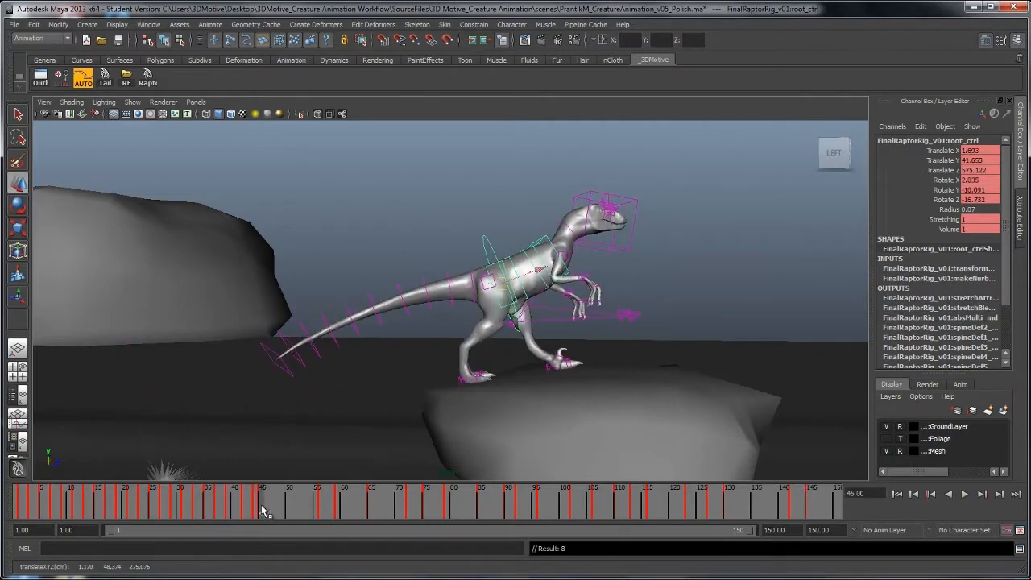
pyautogui.hotkey('alt', 'v')
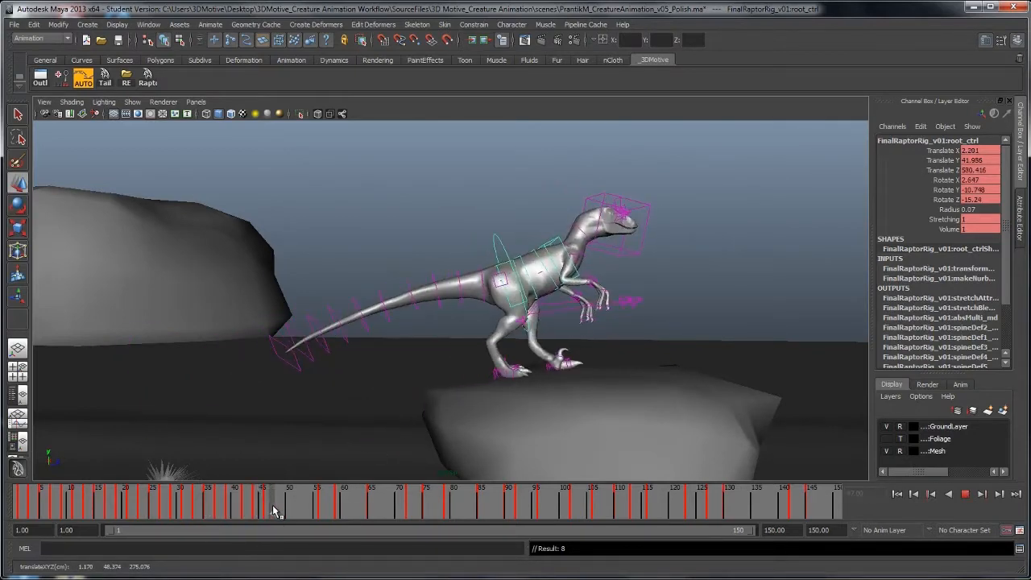
pyautogui.click(273, 506)
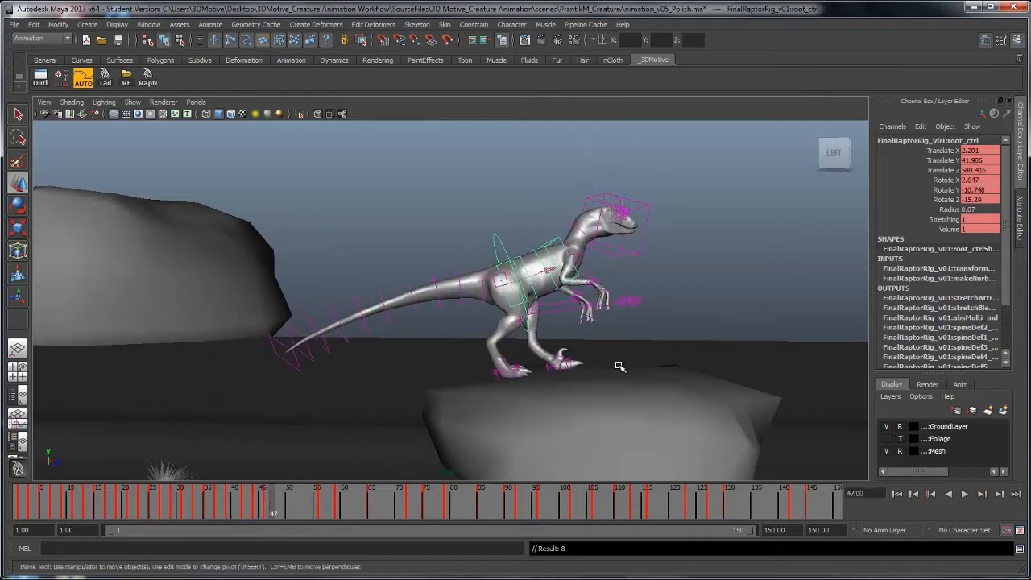
# Lift the left foot control to about 50.7 in Y and 570.3 in Z at frame 44
pyautogui.click(544, 365)
pyautogui.hotkey('alt', 'v')
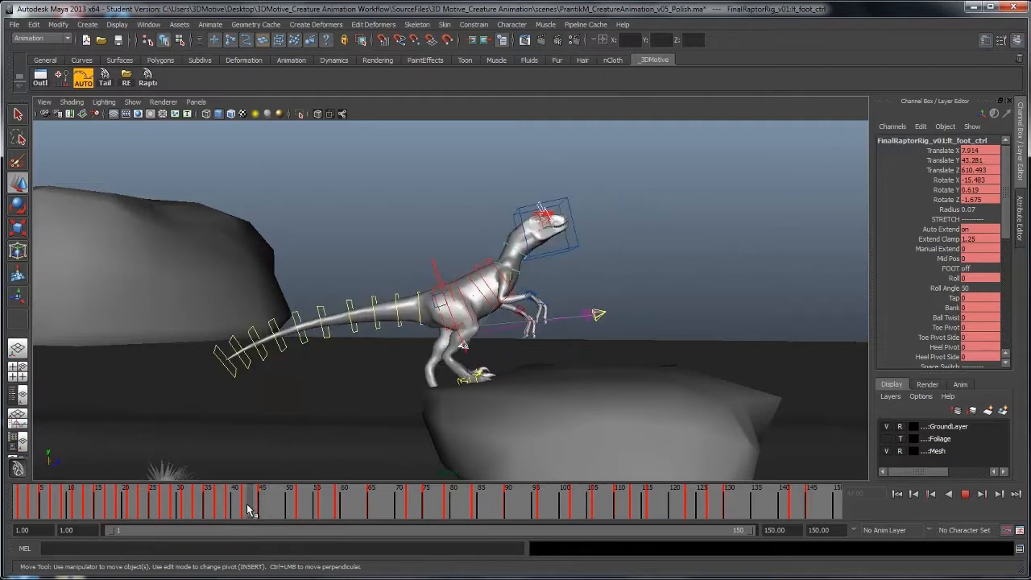
pyautogui.click(255, 508)
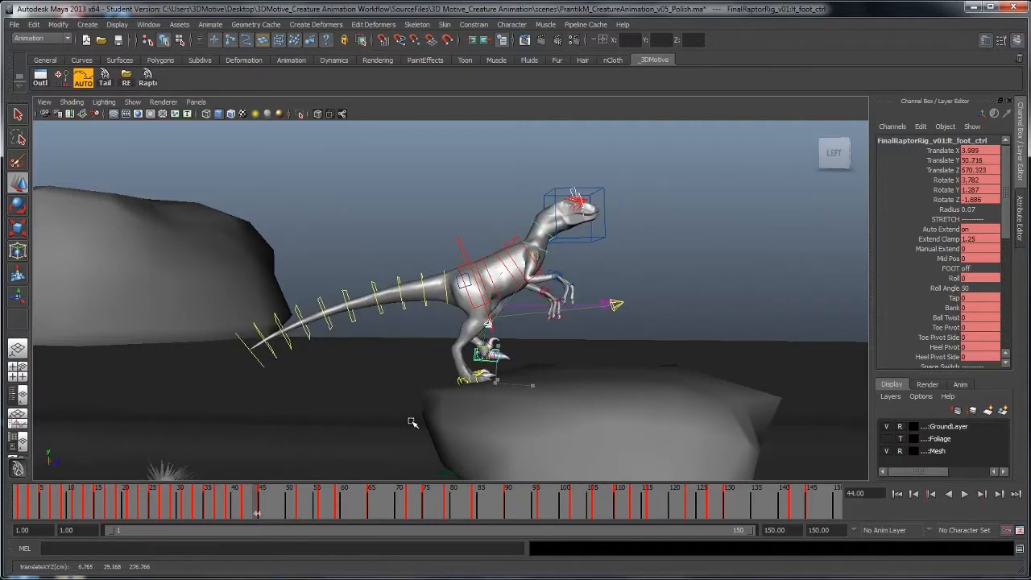
# Examine the foot placement on the rock from frame 52 onward, comparing shaded and wireframe display
pyautogui.moveTo(234, 506); pyautogui.dragTo(301, 488)
pyautogui.keyDown('alt'); pyautogui.moveTo(564, 379); pyautogui.dragTo(717, 369, button='right'); pyautogui.keyUp('alt')
pyautogui.keyDown('alt'); pyautogui.moveTo(717, 369); pyautogui.dragTo(504, 361, button='middle'); pyautogui.keyUp('alt')
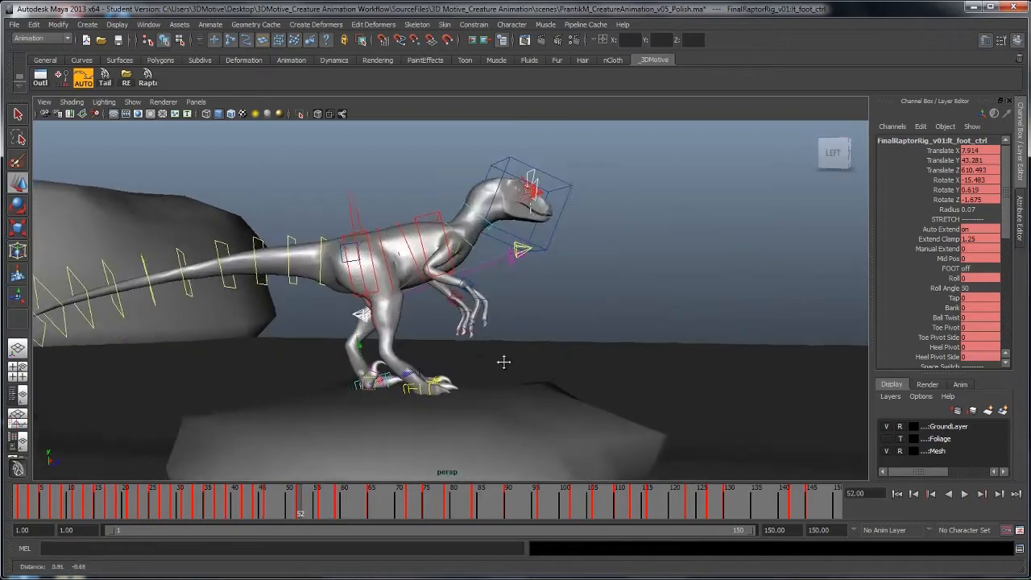
pyautogui.moveTo(296, 504); pyautogui.dragTo(321, 504)
pyautogui.keyDown('alt'); pyautogui.moveTo(343, 427); pyautogui.dragTo(434, 420); pyautogui.keyUp('alt')
pyautogui.click(380, 400)
pyautogui.click(382, 417)
pyautogui.press('4')
pyautogui.click(382, 417)
pyautogui.click(378, 400)
pyautogui.press('5')
# Move the left foot control forward to about 667.6 in Z at frame 56, and review the motion through frame 89
pyautogui.moveTo(379, 403)
pyautogui.keyDown('alt'); pyautogui.mouseDown()
pyautogui.moveTo(426, 417)
pyautogui.moveTo(439, 404)
pyautogui.mouseUp(); pyautogui.keyUp('alt')
pyautogui.moveTo(289, 509); pyautogui.dragTo(336, 509)
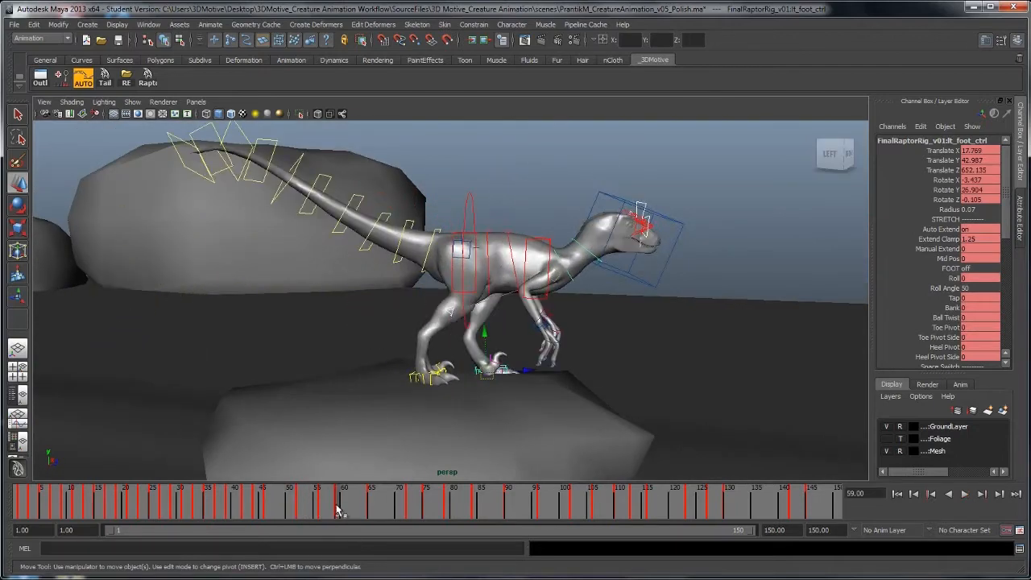
pyautogui.moveTo(259, 512); pyautogui.dragTo(322, 512)
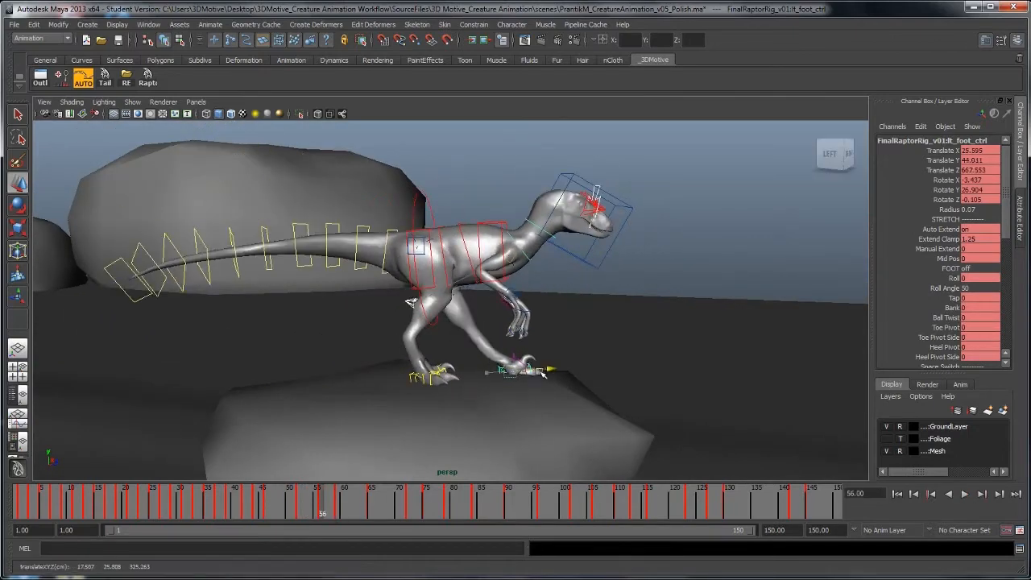
pyautogui.keyDown('alt'); pyautogui.moveTo(637, 377); pyautogui.dragTo(575, 386); pyautogui.keyUp('alt')
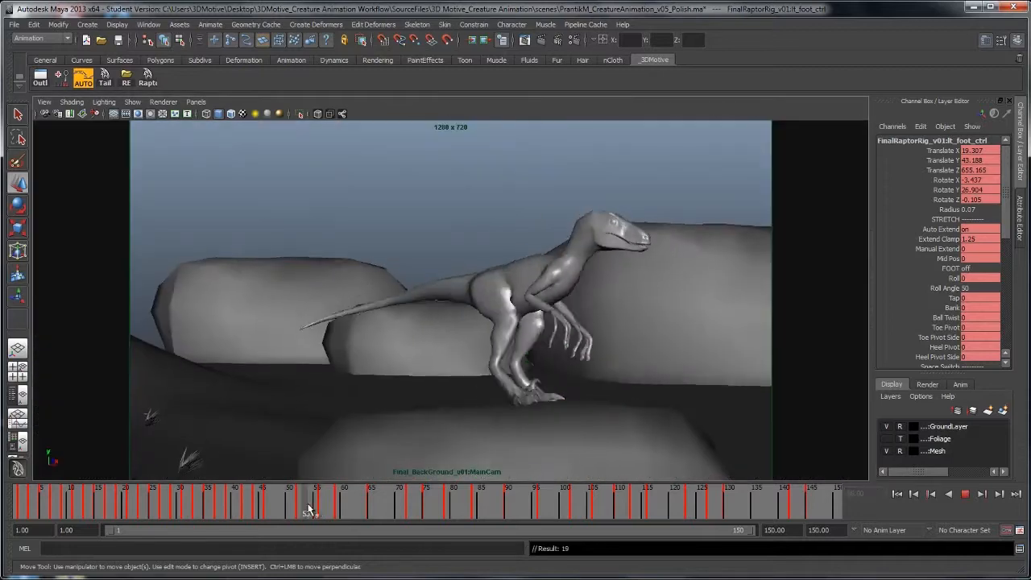
pyautogui.moveTo(322, 512); pyautogui.dragTo(489, 509)
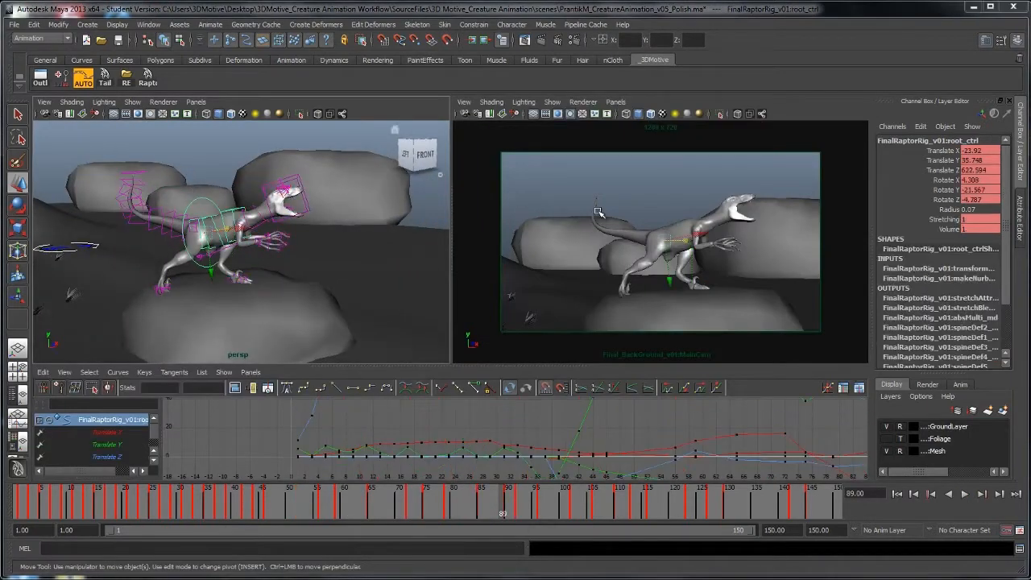
# Lower the raptor's root control at around frame 90 in the camera view and set a key
pyautogui.press('space')
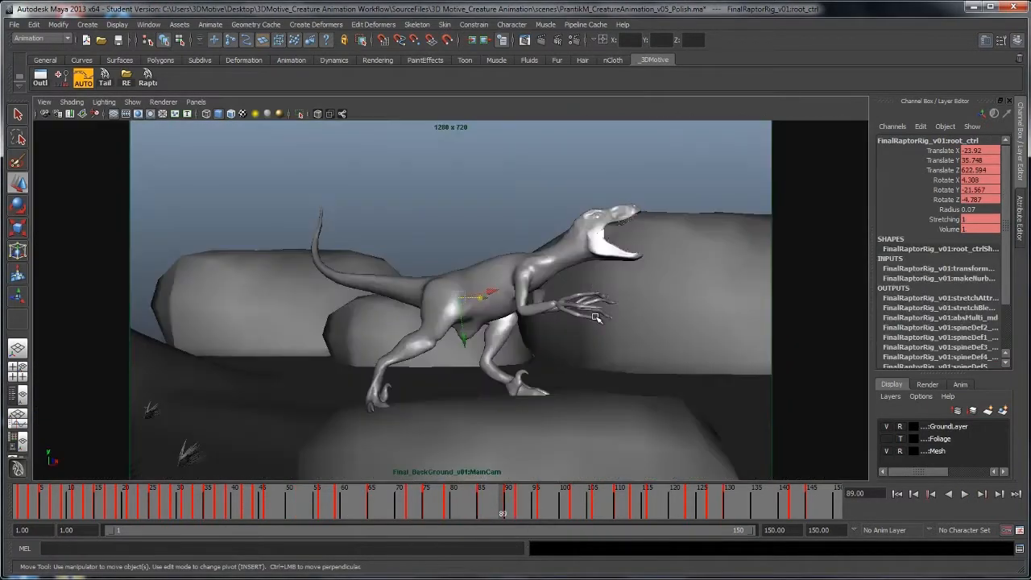
pyautogui.moveTo(407, 505); pyautogui.dragTo(510, 502)
pyautogui.moveTo(512, 439); pyautogui.dragTo(512, 451, button='middle')
pyautogui.press('s')
pyautogui.moveTo(472, 509); pyautogui.dragTo(522, 504)
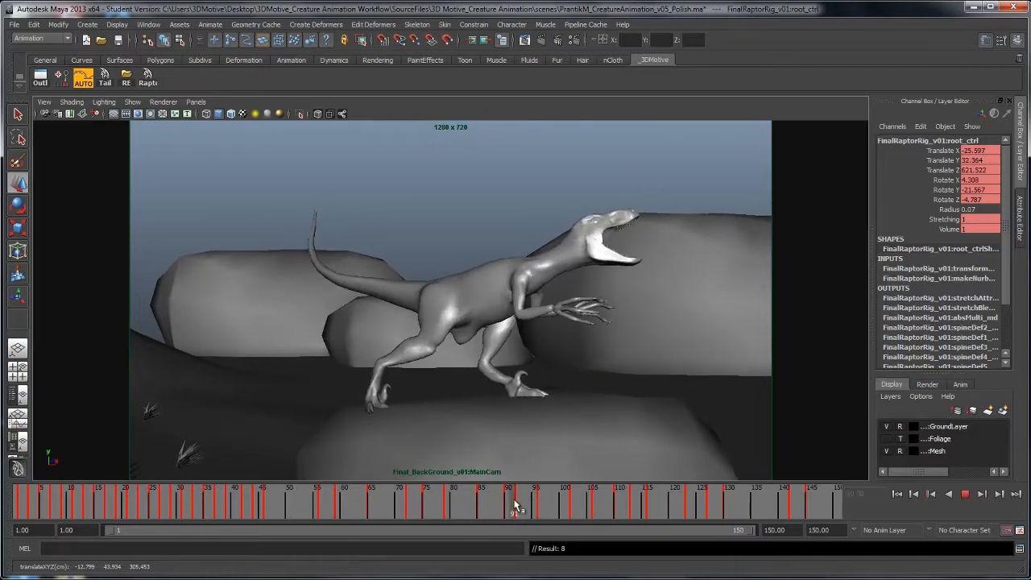
# Delete the root control's key at frame 92 and play back the surrounding motion
pyautogui.rightClick(517, 506)
pyautogui.click(542, 382)
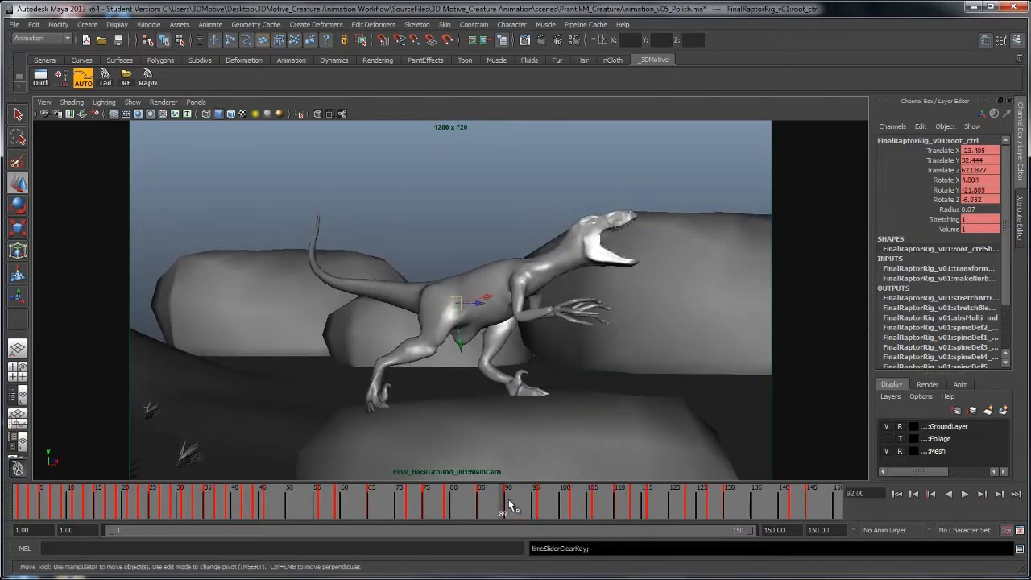
pyautogui.hotkey('alt', 'v')
pyautogui.hotkey('alt', 'v')
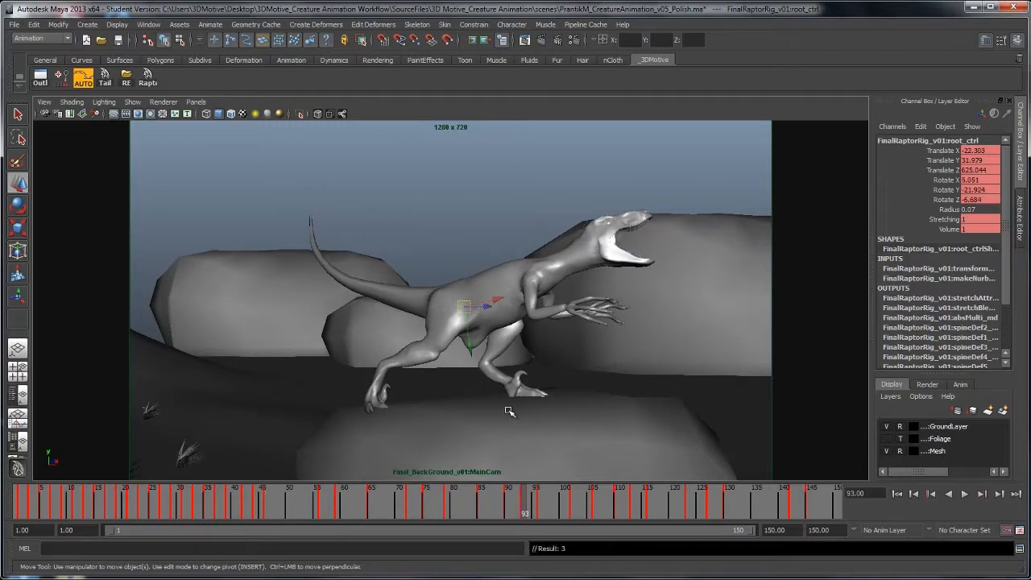
# Nudge the raptor's root control slightly downward at frame 93
pyautogui.hotkey('alt', 'Down')
pyautogui.hotkey('alt', 'Down')
pyautogui.hotkey('alt', 'Down')
# Rotate the neck control at frame 102 to about -9.4, -7.7, 26.9 and key it
pyautogui.moveTo(511, 510); pyautogui.dragTo(577, 516)
pyautogui.press('space')
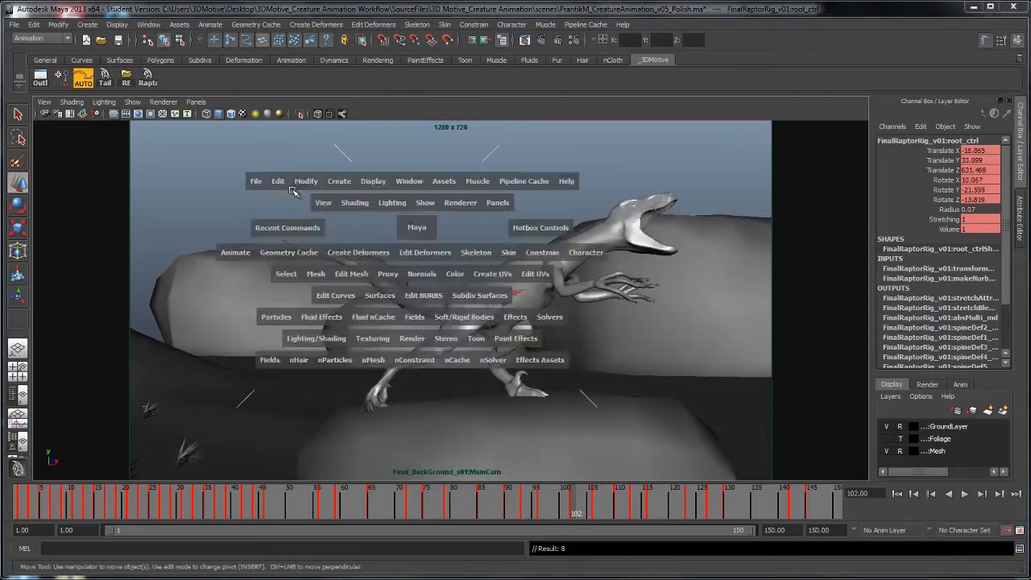
pyautogui.click(195, 231)
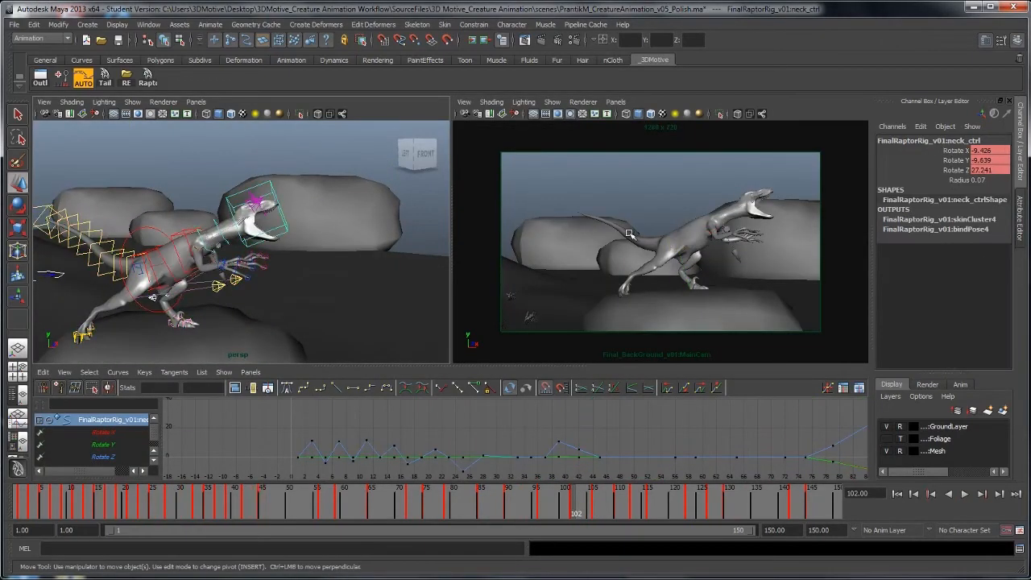
pyautogui.press('e')
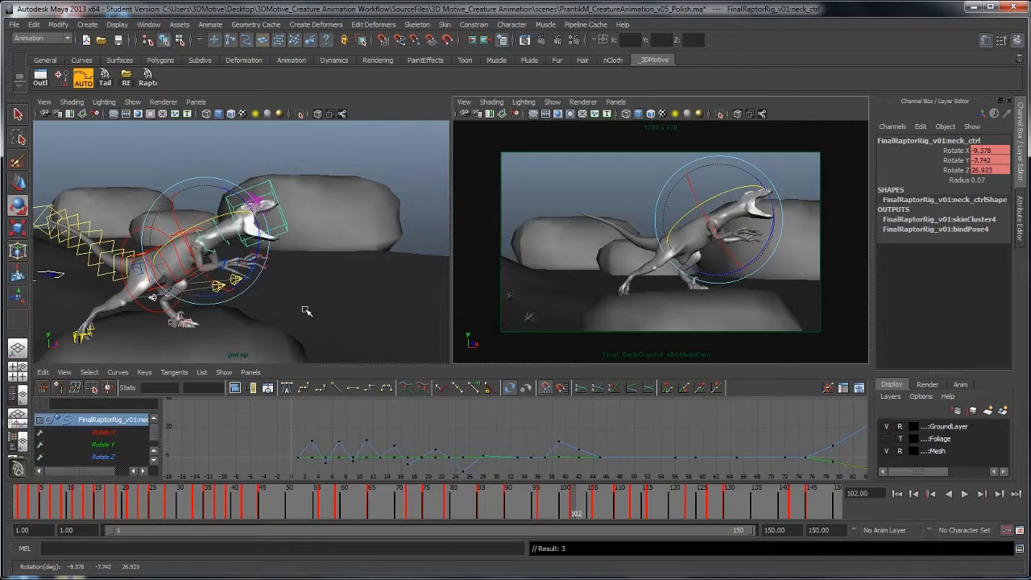
# Rotate the head control at frame 102 to about 8.8, 41.4, 44.2, key it and review the roar
pyautogui.click(287, 230)
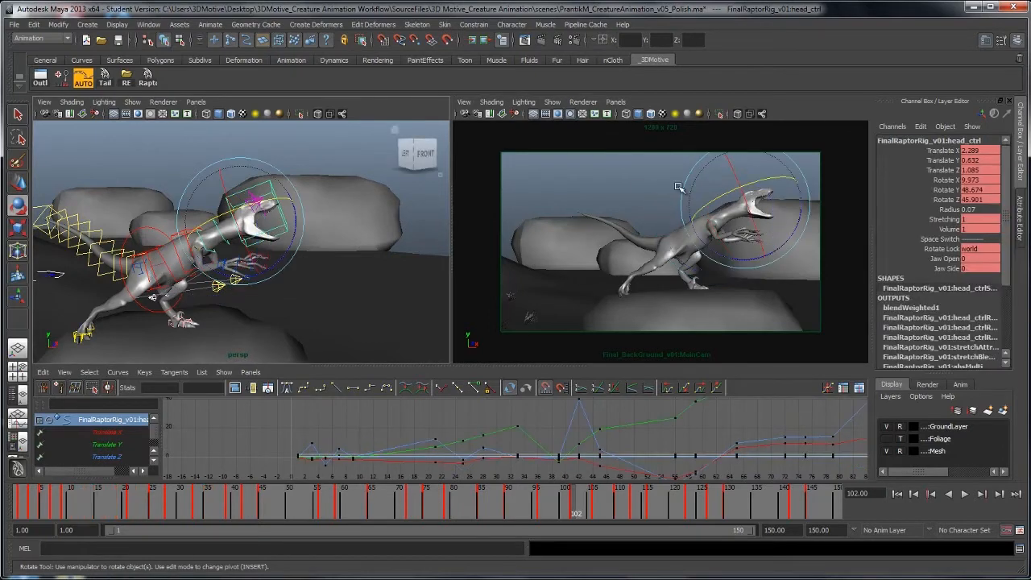
pyautogui.hotkey('alt', 'v')
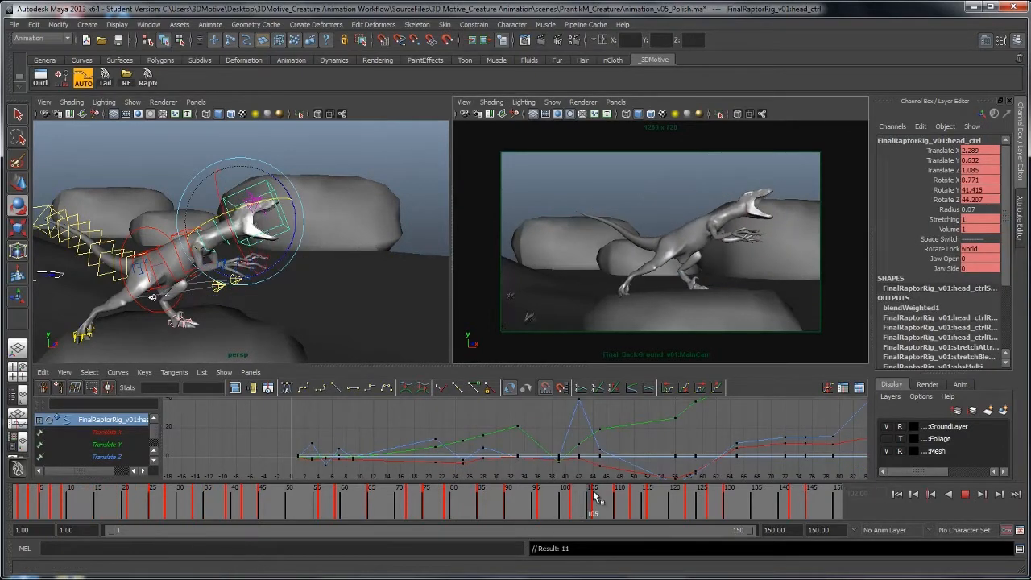
pyautogui.hotkey('alt', 'v')
pyautogui.press('space')
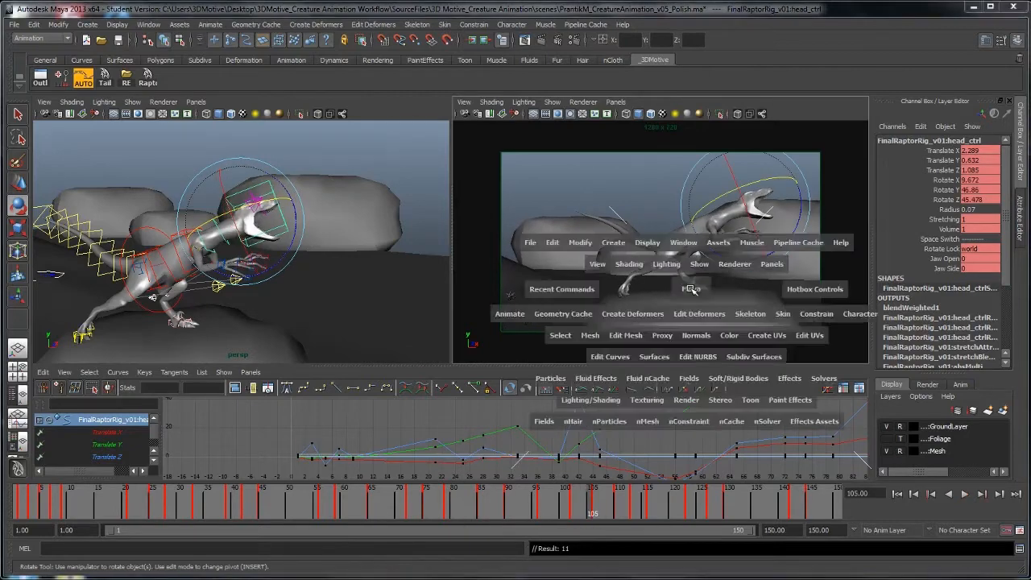
pyautogui.hotkey('alt', 'v')
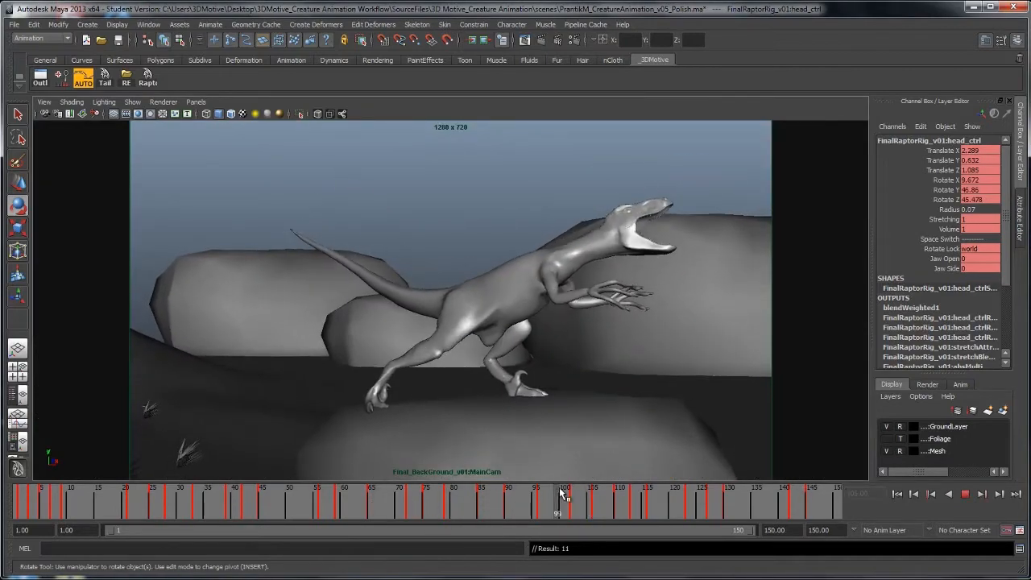
pyautogui.moveTo(583, 493)
pyautogui.mouseDown()
pyautogui.moveTo(577, 499)
pyautogui.moveTo(596, 496)
pyautogui.mouseUp()
pyautogui.moveTo(653, 391); pyautogui.dragTo(660, 388, button='middle')
pyautogui.hotkey('alt', 'v')
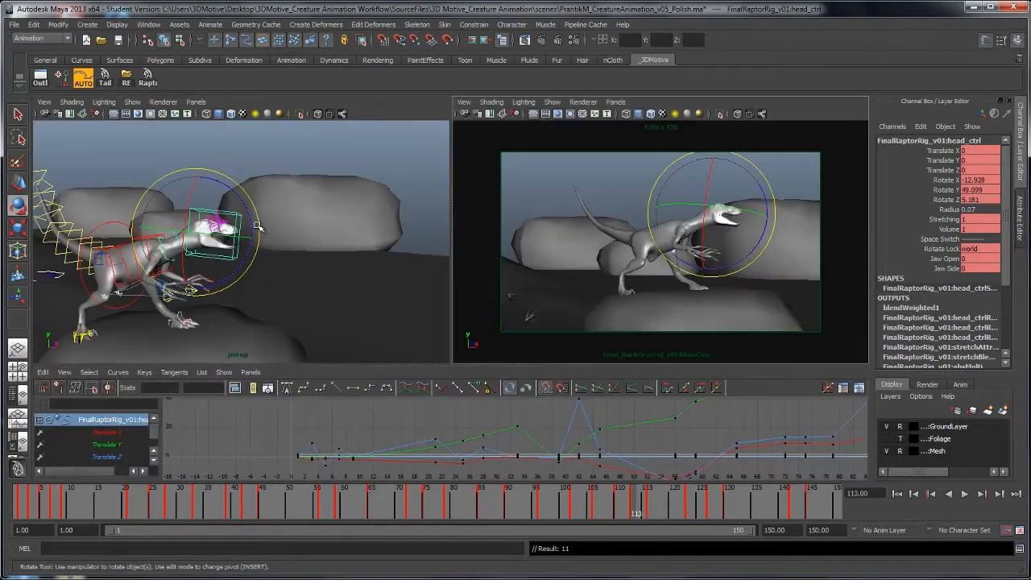
# Select the root control, reposition the raptor's body around frame 116 in the camera view and key it
pyautogui.keyDown('alt'); pyautogui.moveTo(258, 227); pyautogui.dragTo(346, 211); pyautogui.keyUp('alt')
pyautogui.press('w')
pyautogui.click(201, 213)
pyautogui.press('space')
pyautogui.moveTo(565, 511); pyautogui.dragTo(581, 512)
pyautogui.hotkey('alt', 'v')
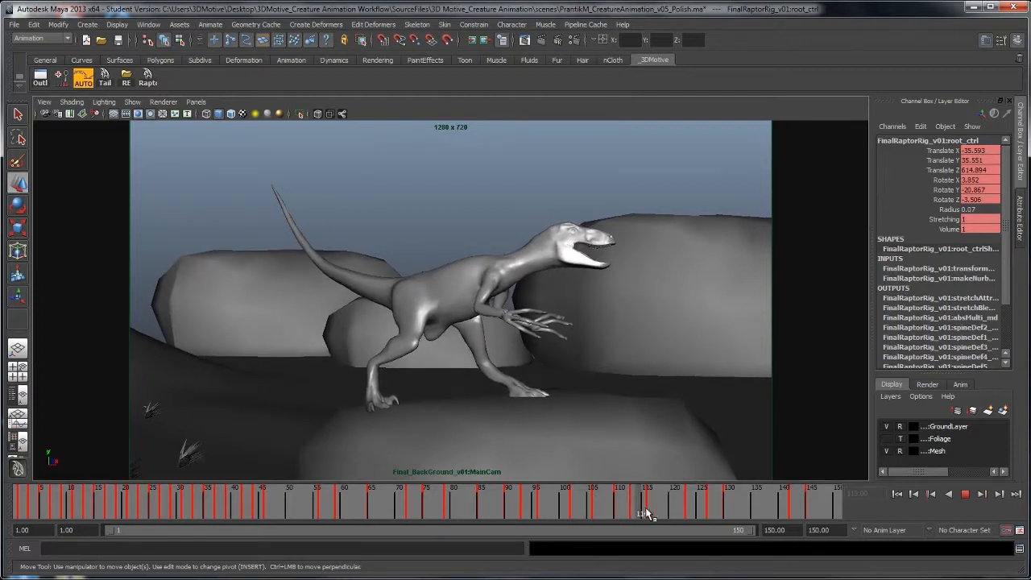
pyautogui.hotkey('alt', 'v')
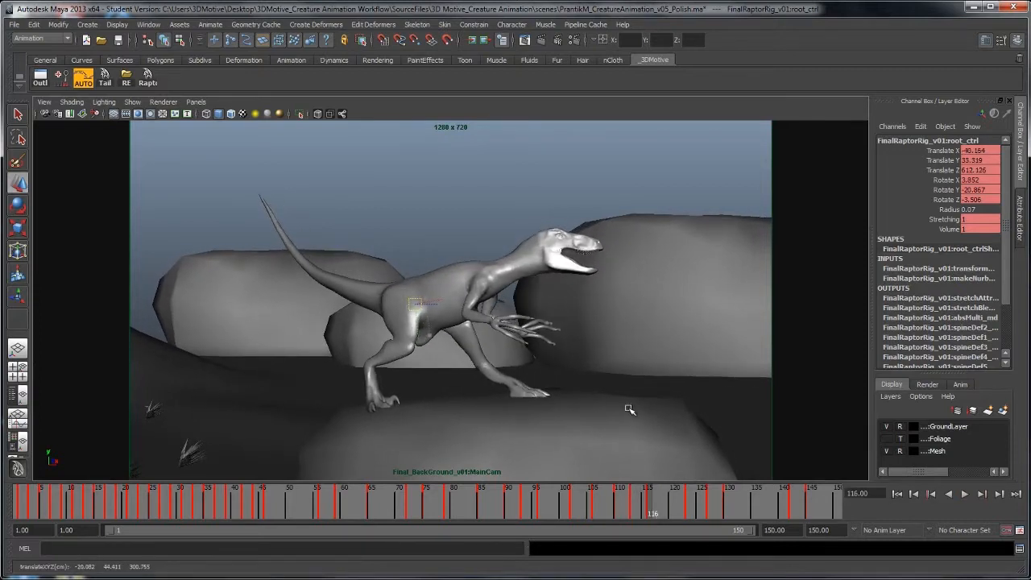
pyautogui.moveTo(614, 425); pyautogui.dragTo(617, 425, button='middle')
pyautogui.press('s')
# Refine the root control's position at frame 113 to about -33.8, 33.6, 615.6 and key it
pyautogui.hotkey('alt', 'v')
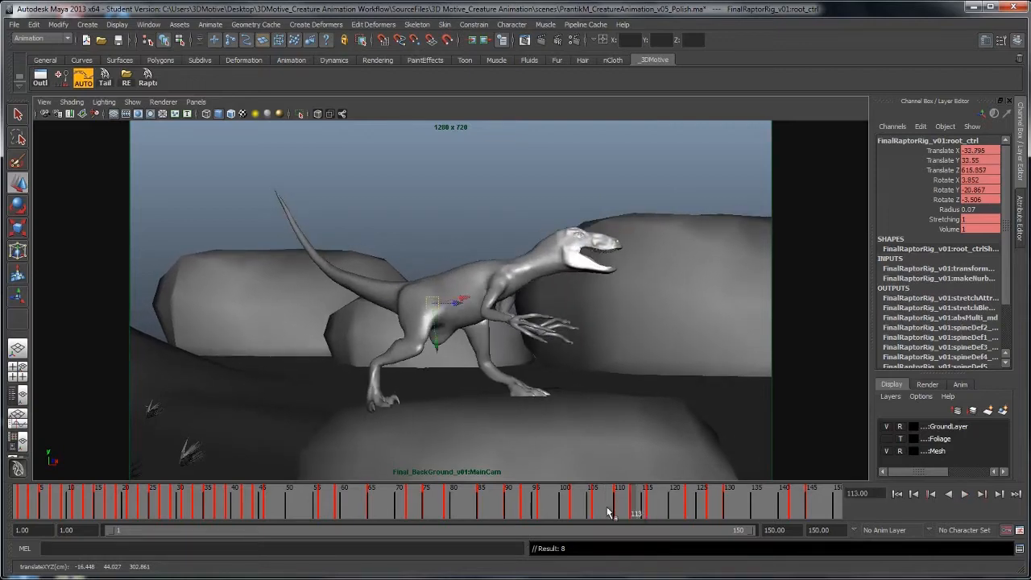
pyautogui.hotkey('alt', 'v')
pyautogui.click(652, 512)
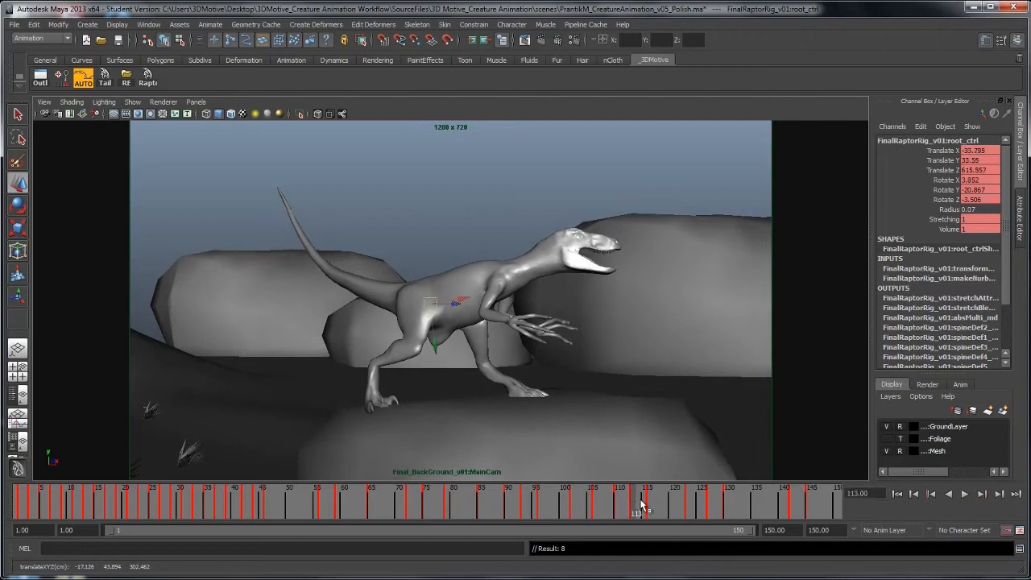
# Lower the root control around frame 116, key the adjusted body position and play back the transition
pyautogui.moveTo(620, 507); pyautogui.dragTo(652, 509)
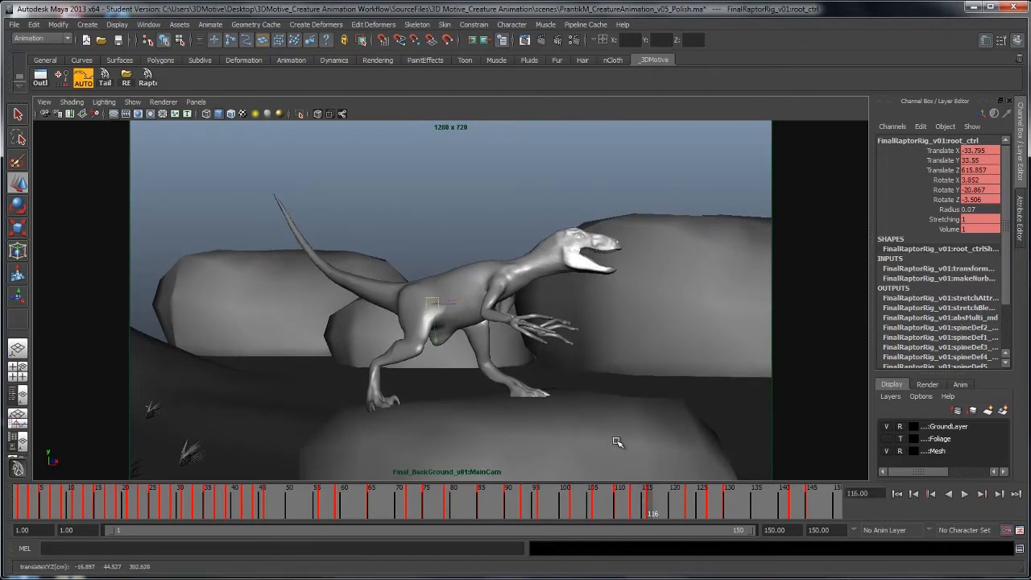
pyautogui.hotkey('alt', 'v')
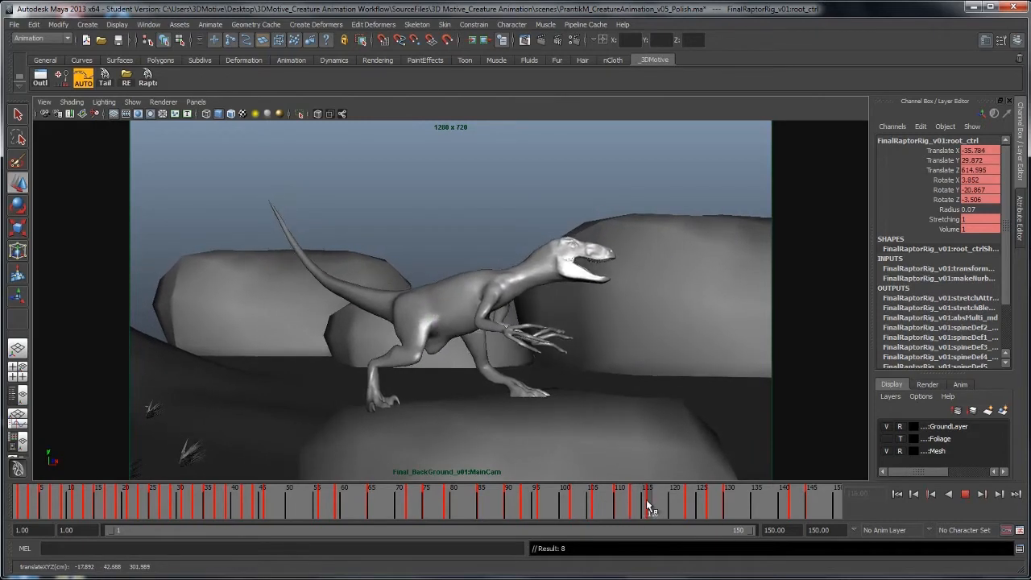
pyautogui.click(647, 501)
pyautogui.hotkey('alt', 'v')
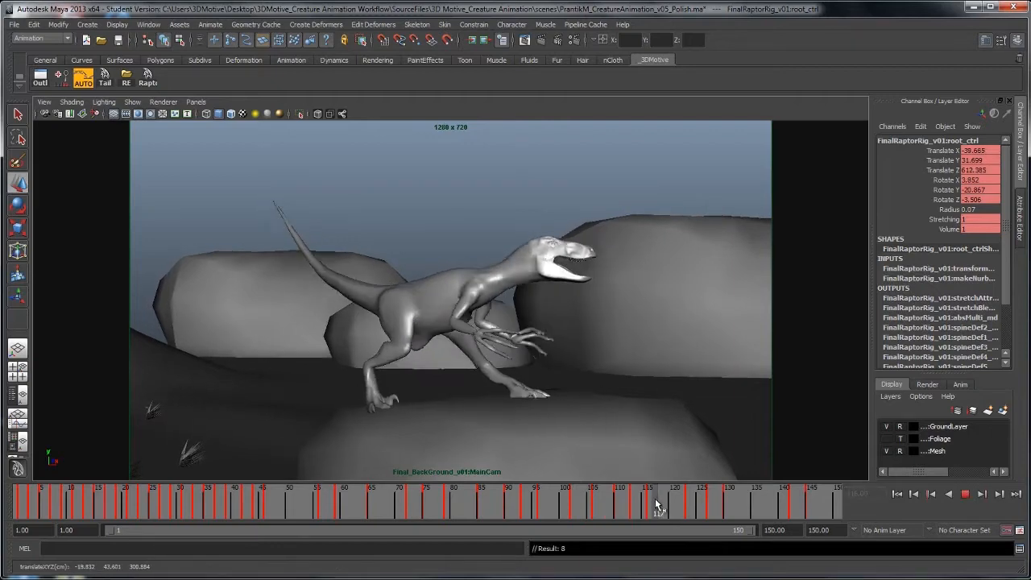
pyautogui.click(646, 501)
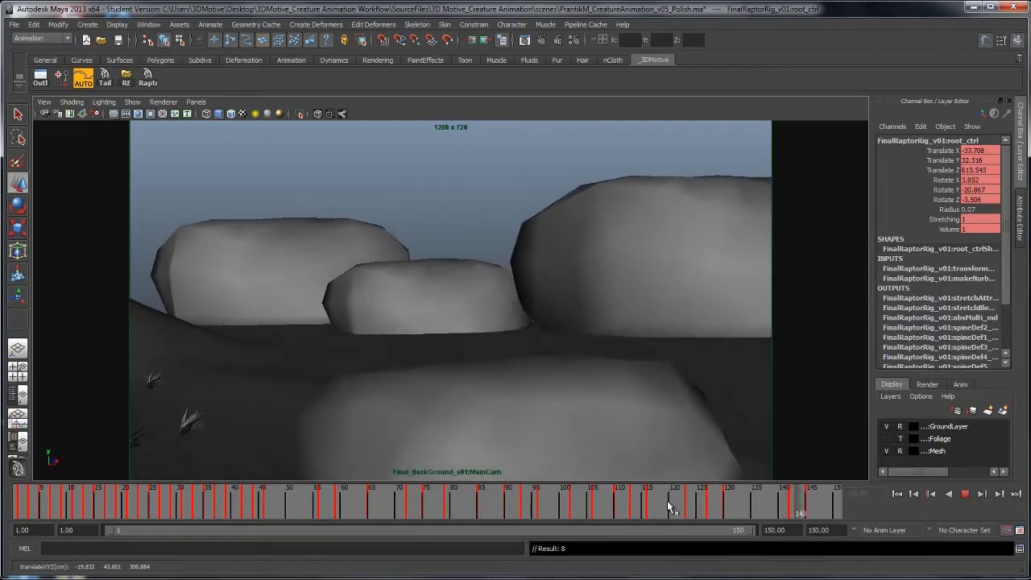
pyautogui.moveTo(667, 500)
pyautogui.mouseDown()
pyautogui.moveTo(690, 501)
pyautogui.moveTo(652, 500)
pyautogui.mouseUp()
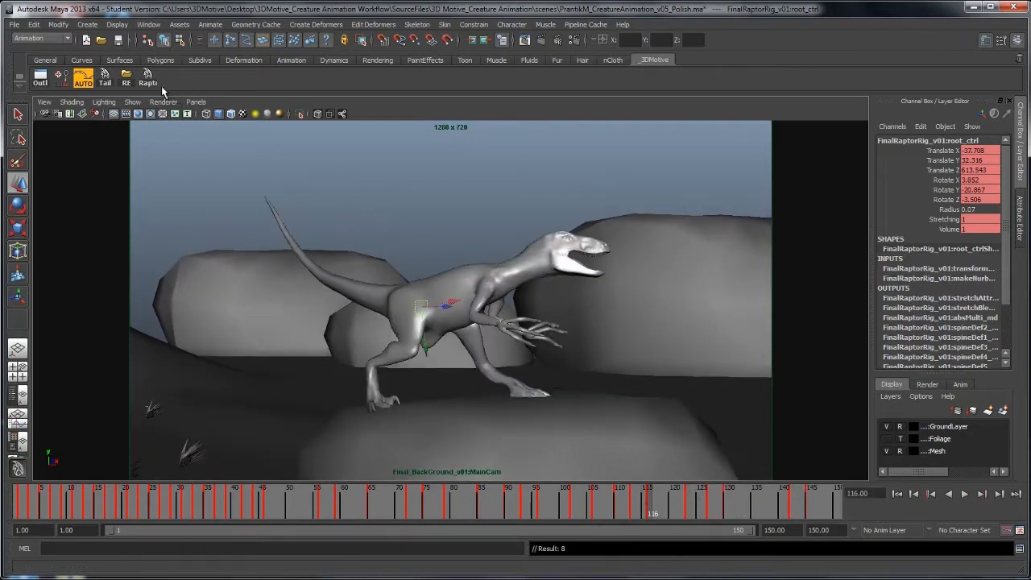
# Select all raptor rig controls, key the frame 116 pose again at frame 119 and play back the result
pyautogui.click(151, 80)
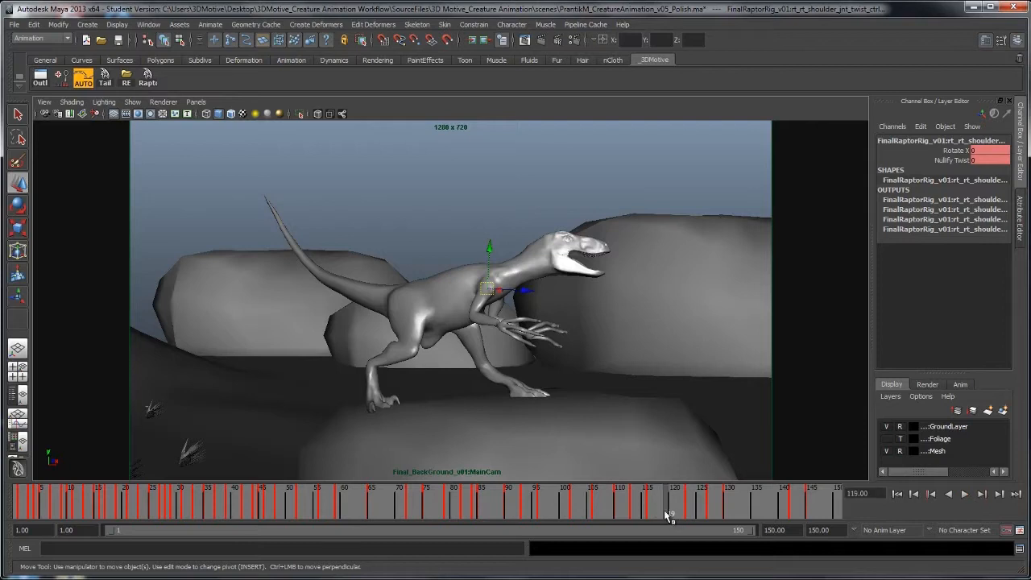
pyautogui.moveTo(652, 518)
pyautogui.mouseDown()
pyautogui.moveTo(667, 514)
pyautogui.moveTo(651, 510)
pyautogui.mouseUp()
pyautogui.hotkey('alt', 'v')
pyautogui.hotkey('alt', 'v')
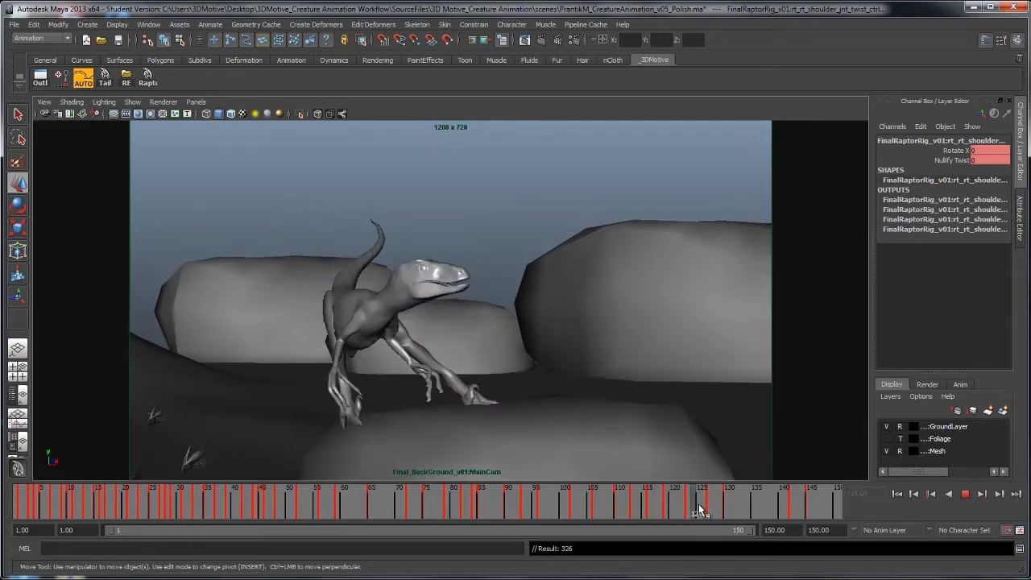
pyautogui.hotkey('alt', 'v')
# Rotate the head control at frame 116 to about 7.7, 47, 21.1, key it and scrub through the motion
pyautogui.press('space')
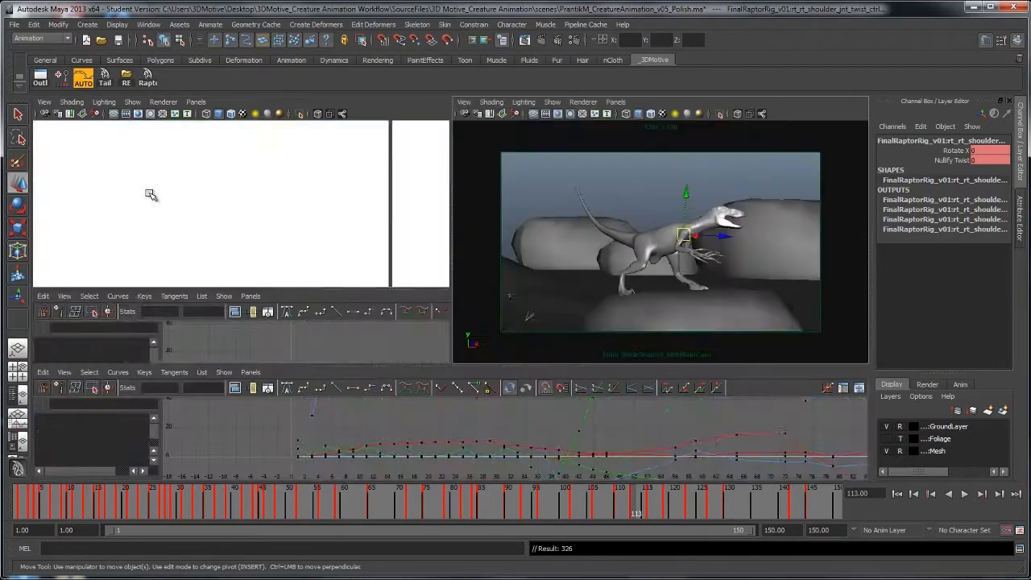
pyautogui.click(340, 214)
pyautogui.press('space')
pyautogui.moveTo(592, 516); pyautogui.dragTo(631, 518)
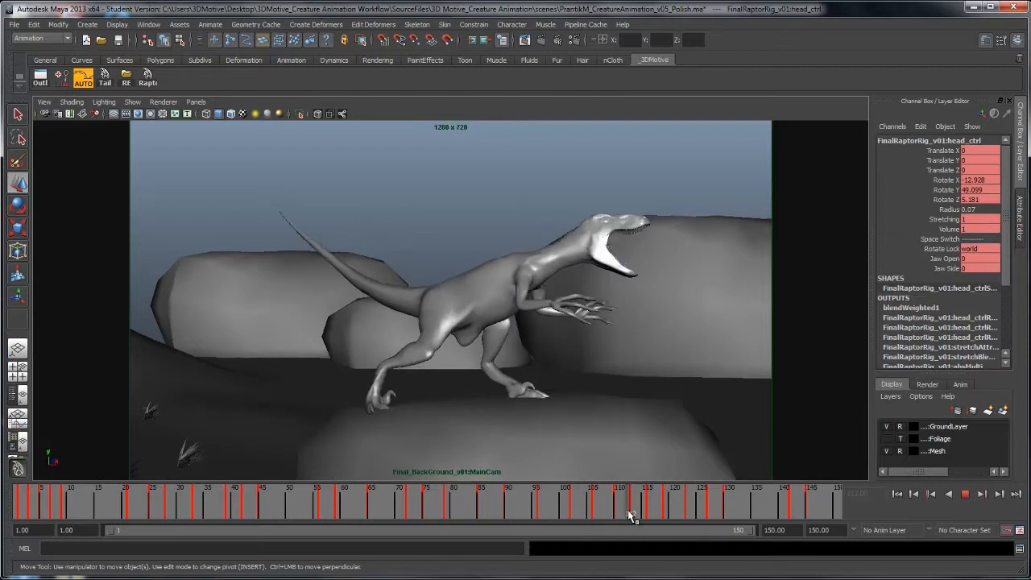
pyautogui.hotkey('alt', 'v')
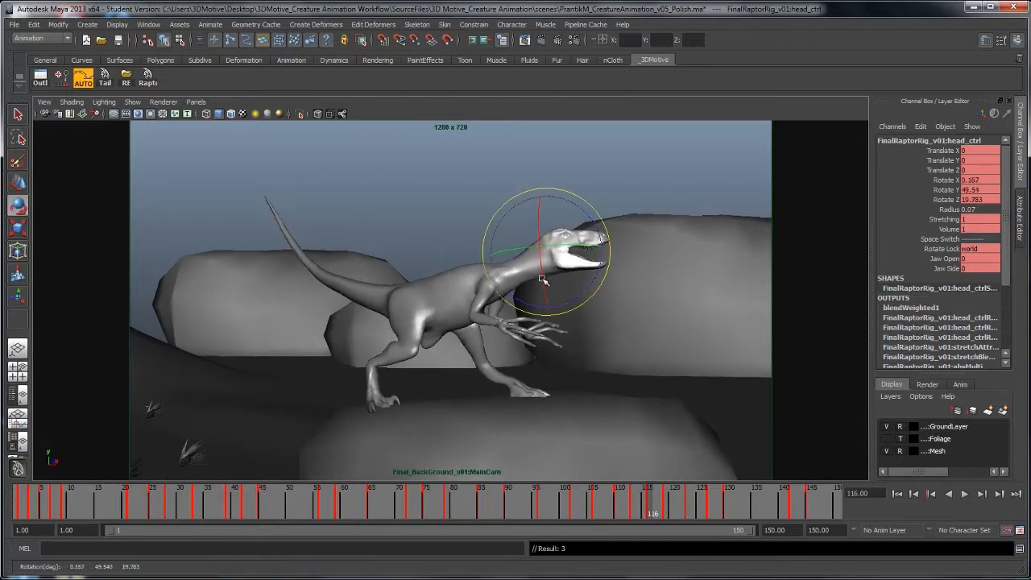
pyautogui.moveTo(632, 515)
pyautogui.mouseDown()
pyautogui.moveTo(649, 513)
pyautogui.moveTo(636, 515)
pyautogui.mouseUp()
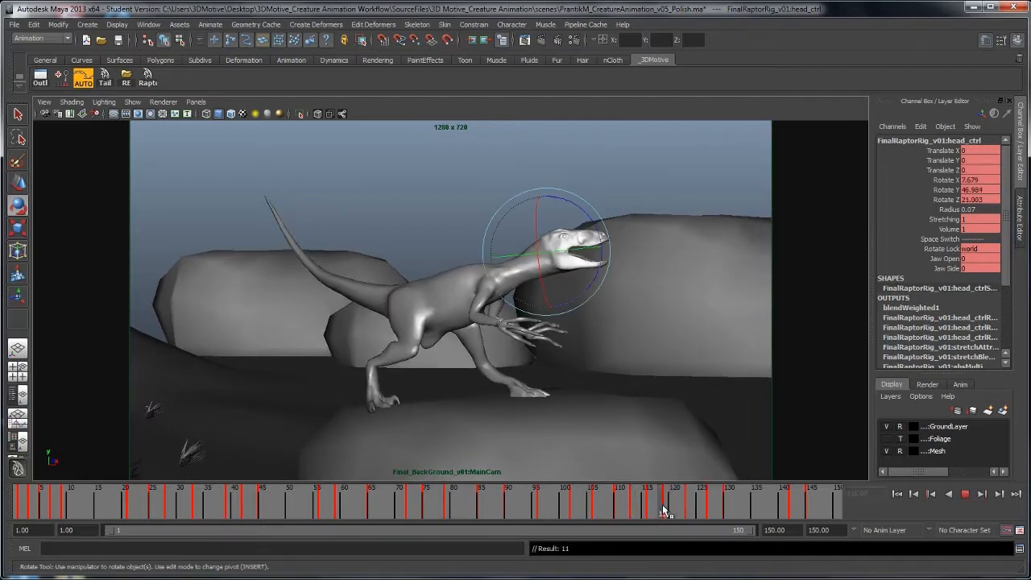
pyautogui.moveTo(679, 510); pyautogui.dragTo(610, 511)
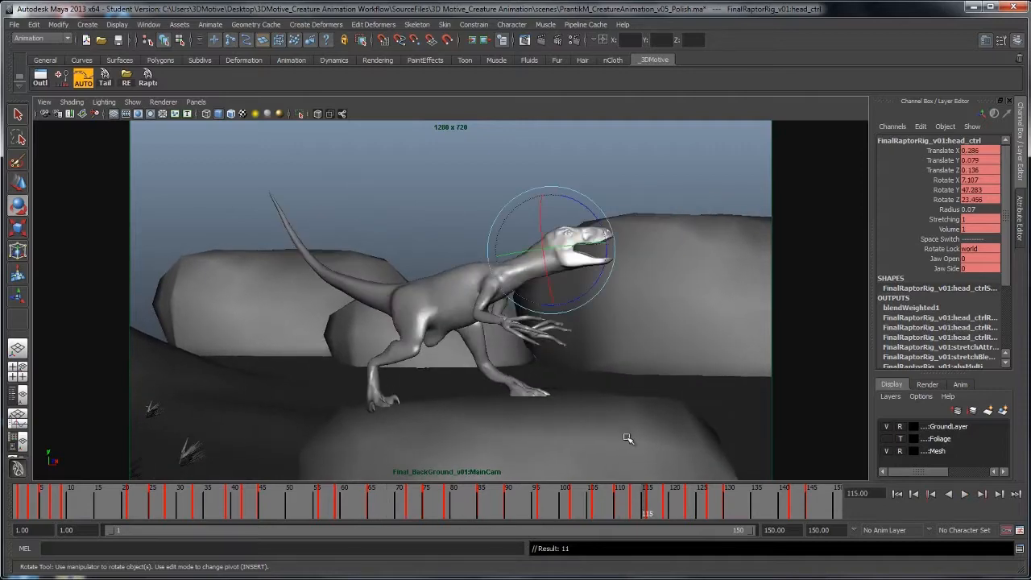
# Inspect the head pose at frame 115 in the perspective view and play the whole animation
pyautogui.press('space')
pyautogui.click(294, 257)
pyautogui.keyDown('alt'); pyautogui.moveTo(294, 258); pyautogui.dragTo(381, 274); pyautogui.keyUp('alt')
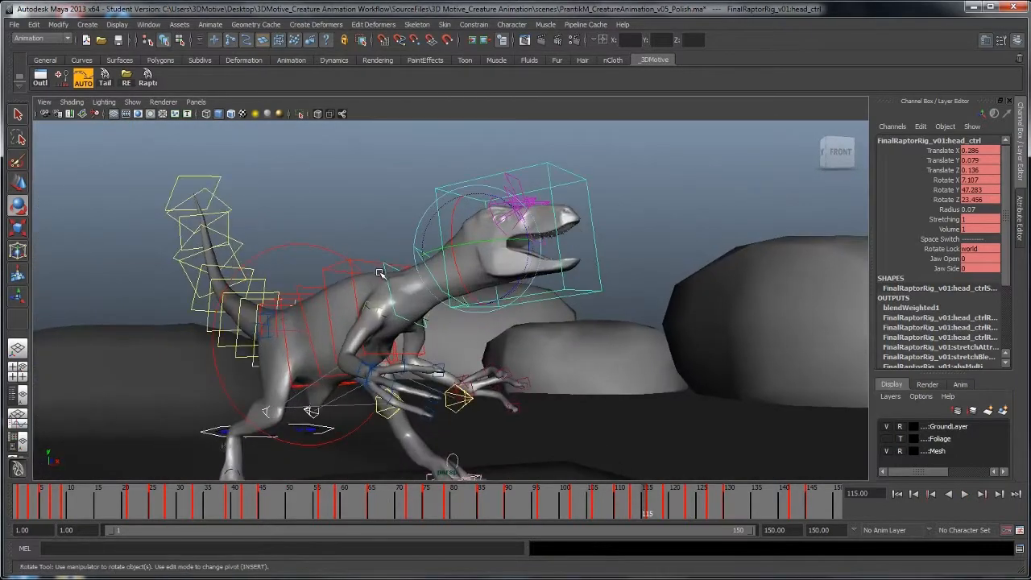
pyautogui.press('space')
pyautogui.click(713, 242)
pyautogui.click(965, 494)
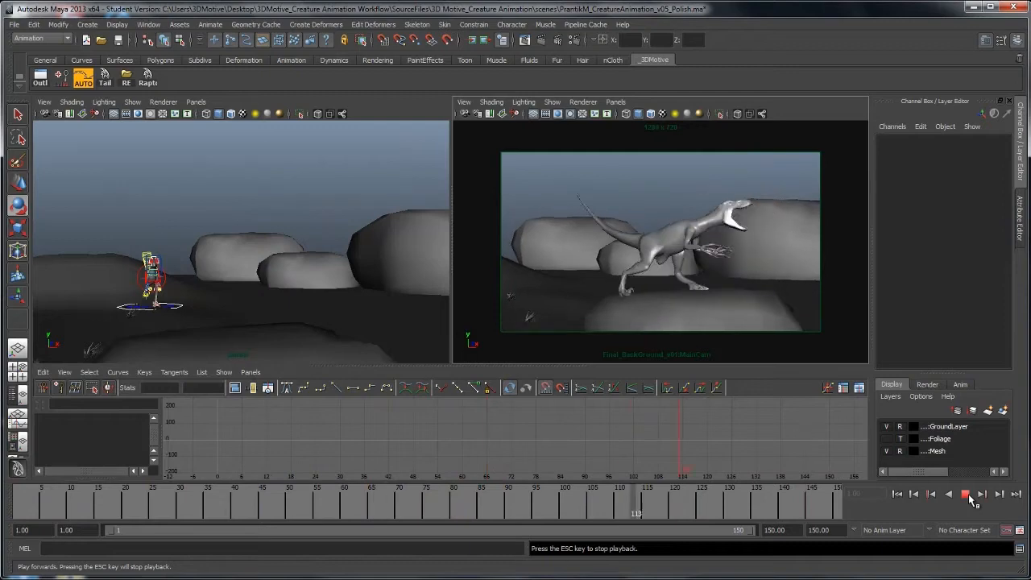
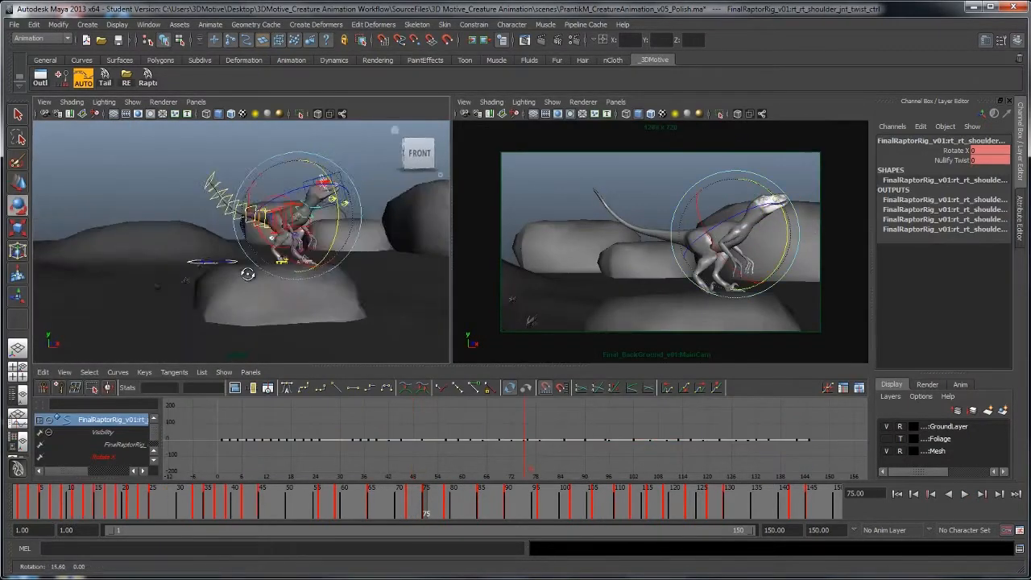
# Rotate the head control to about -17.4, 30.7, -18.8 near frame 78 and delete its extra key near frame 79
pyautogui.click(318, 184)
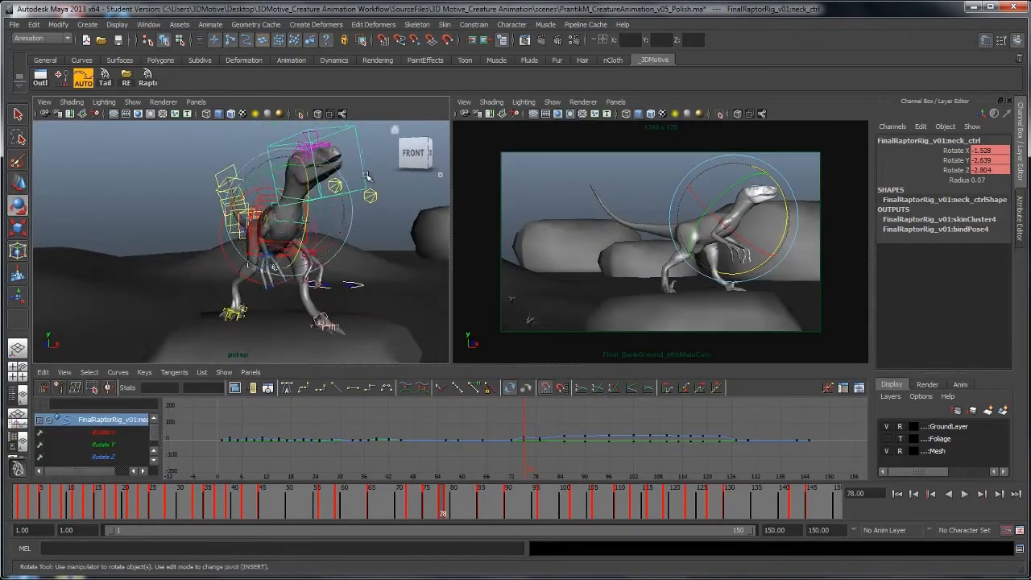
pyautogui.click(299, 164)
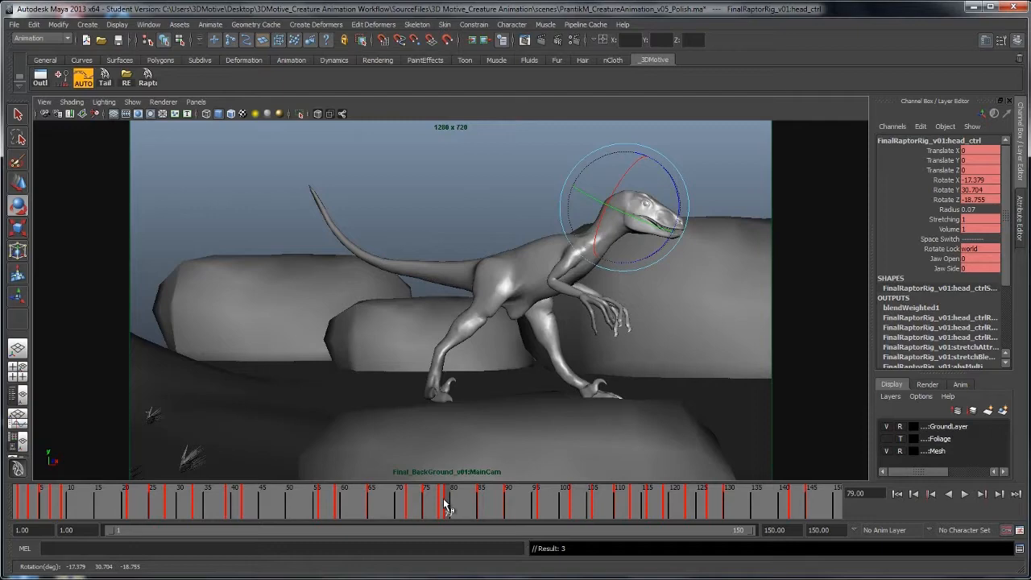
pyautogui.rightClick(444, 505)
pyautogui.click(476, 436)
pyautogui.hotkey('alt', 'v')
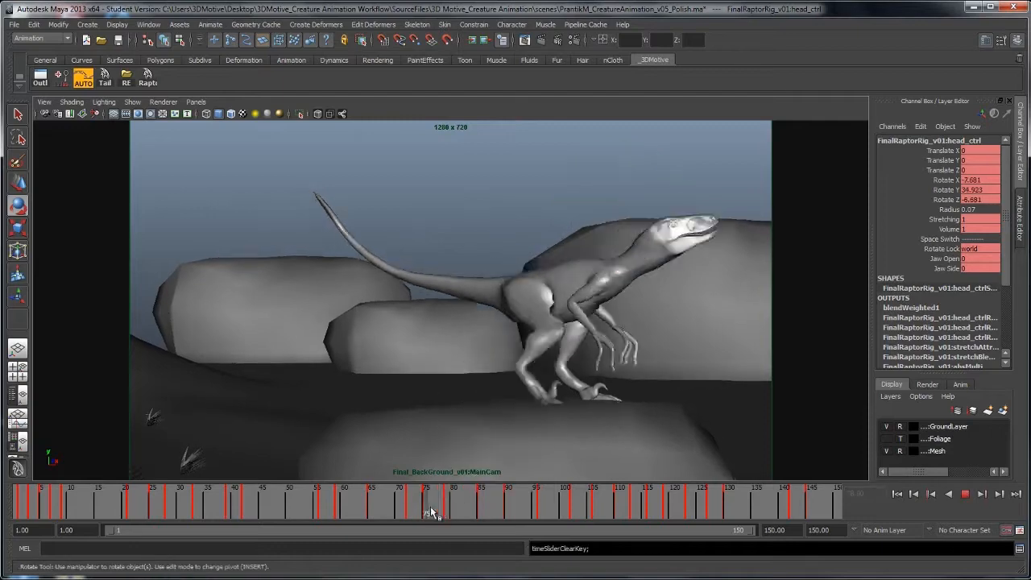
# Move the head control's key near frame 79 slightly earlier in the timeline
pyautogui.click(447, 507)
pyautogui.keyDown('shift'); pyautogui.click(447, 514); pyautogui.keyUp('shift')
pyautogui.moveTo(448, 515)
pyautogui.mouseDown()
pyautogui.moveTo(430, 514)
pyautogui.moveTo(552, 514)
pyautogui.moveTo(437, 513)
pyautogui.mouseUp()
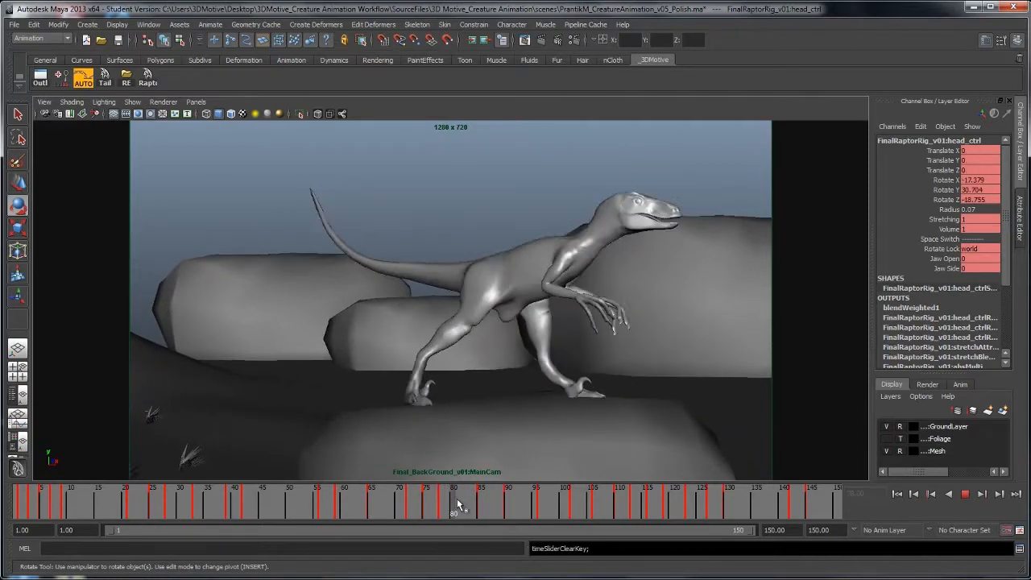
# Play and restart the animation to review the head motion between about frames 72 and 110 in the main camera view
pyautogui.hotkey('alt', 'v')
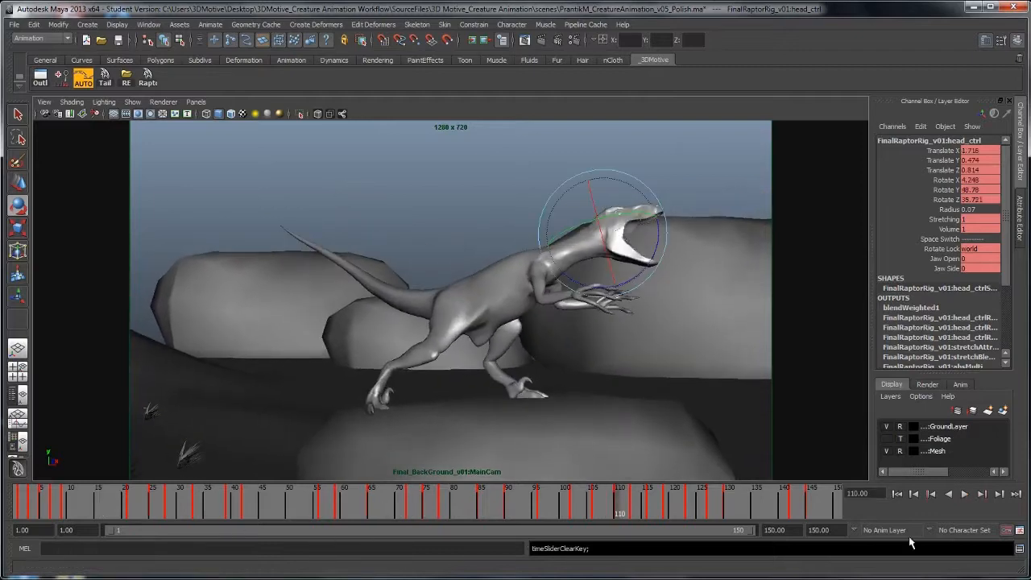
pyautogui.click(898, 494)
pyautogui.click(964, 494)
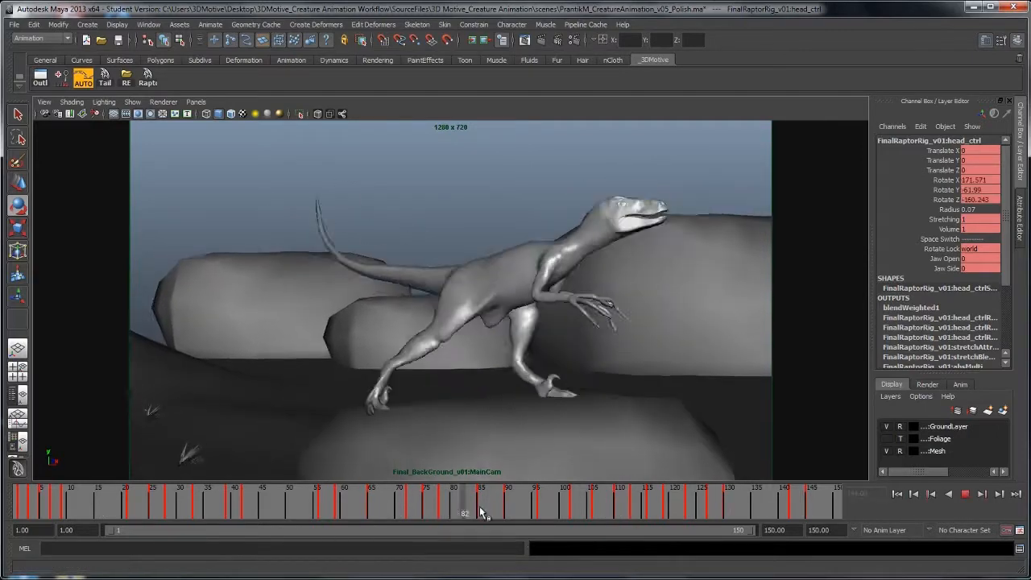
pyautogui.hotkey('alt', 'v')
pyautogui.hotkey('alt', 'shift', 'v')
pyautogui.click(182, 300)
pyautogui.hotkey('alt', 'v')
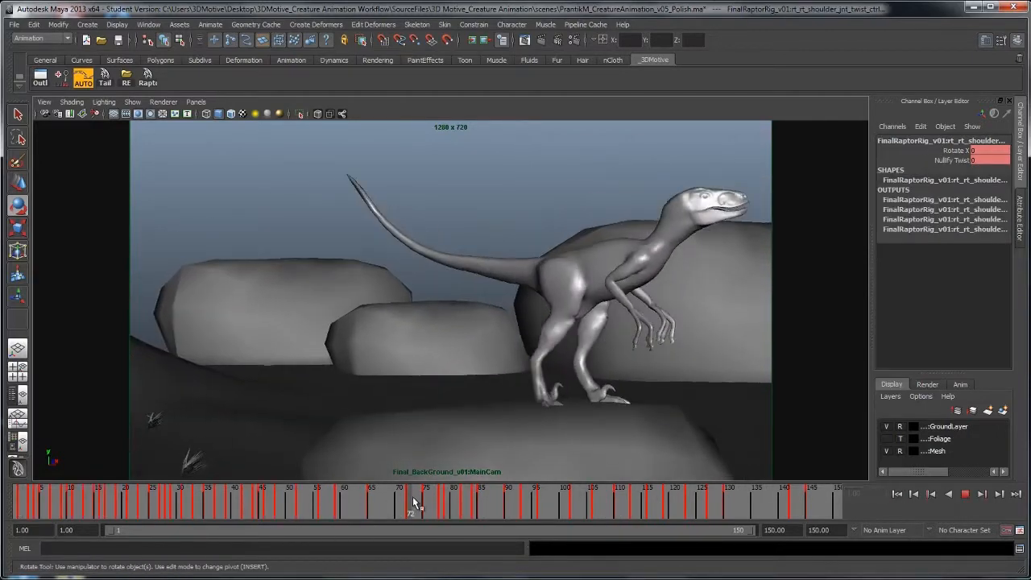
pyautogui.hotkey('alt', 'v')
# Show the rig controls, move the root control to about 4.4, 47.9, 601.8 near frame 50 and key it
pyautogui.click(336, 180)
pyautogui.hotkey('alt', '1')
pyautogui.click(527, 271)
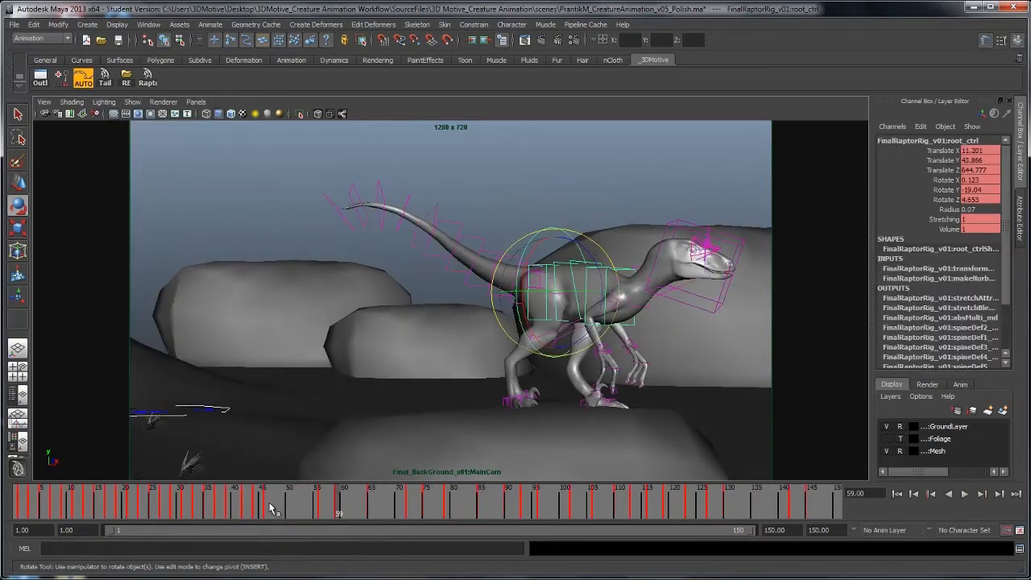
pyautogui.hotkey('alt', 'v')
pyautogui.hotkey('alt', 'v')
pyautogui.press('w')
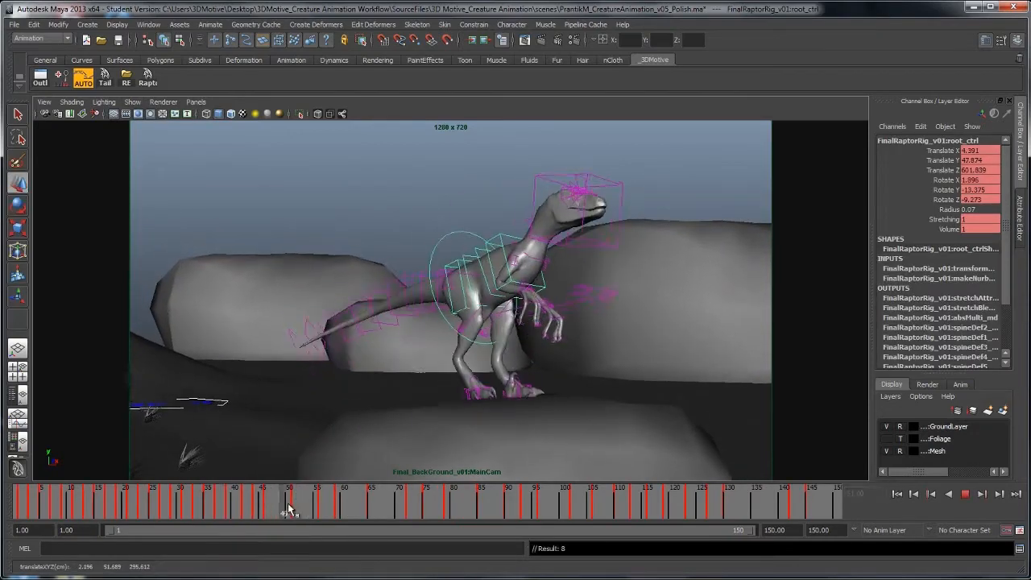
# Move the root control to about 13.7, 42.6, 646.8 at frame 63, key it and scrub through the landing
pyautogui.moveTo(325, 516)
pyautogui.mouseDown()
pyautogui.moveTo(359, 516)
pyautogui.moveTo(297, 516)
pyautogui.mouseUp()
pyautogui.moveTo(360, 517)
pyautogui.mouseDown()
pyautogui.moveTo(368, 509)
pyautogui.moveTo(347, 508)
pyautogui.moveTo(381, 506)
pyautogui.moveTo(273, 510)
pyautogui.moveTo(424, 497)
pyautogui.mouseUp()
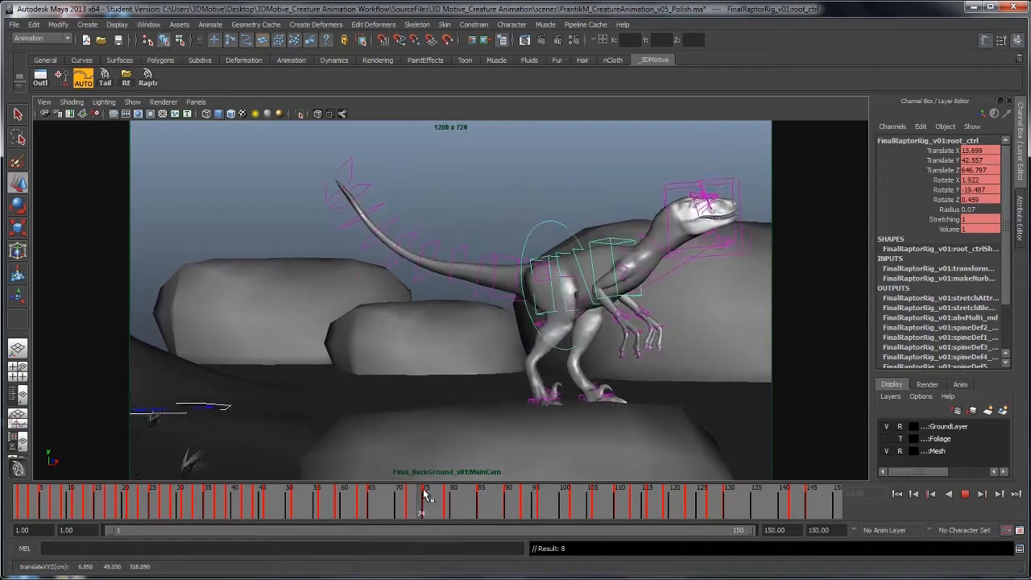
pyautogui.moveTo(272, 517); pyautogui.dragTo(400, 489)
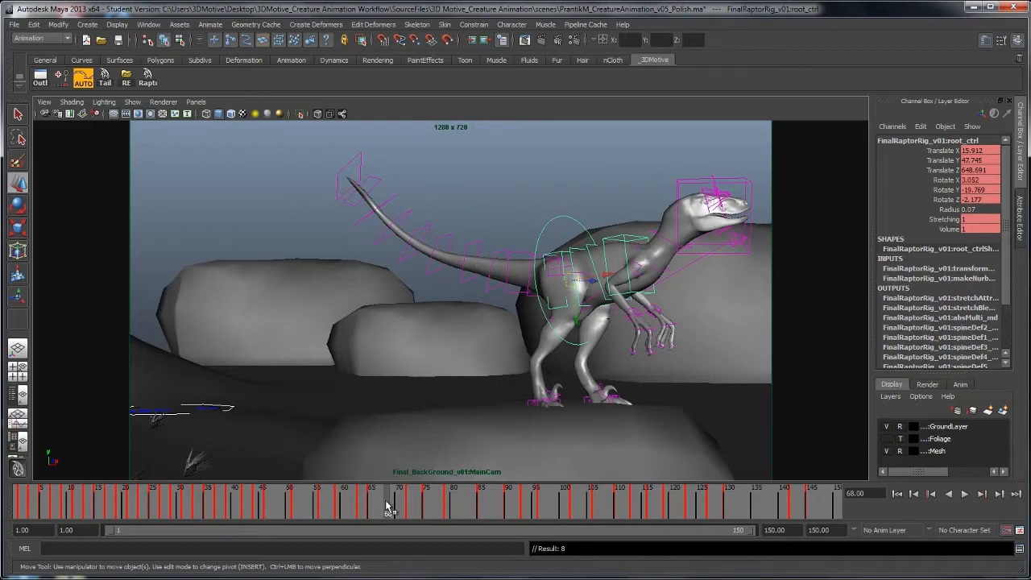
# Replay and scrub the root motion from about frame 38 to 77, finishing with a playback of the whole animation
pyautogui.hotkey('alt', 'v')
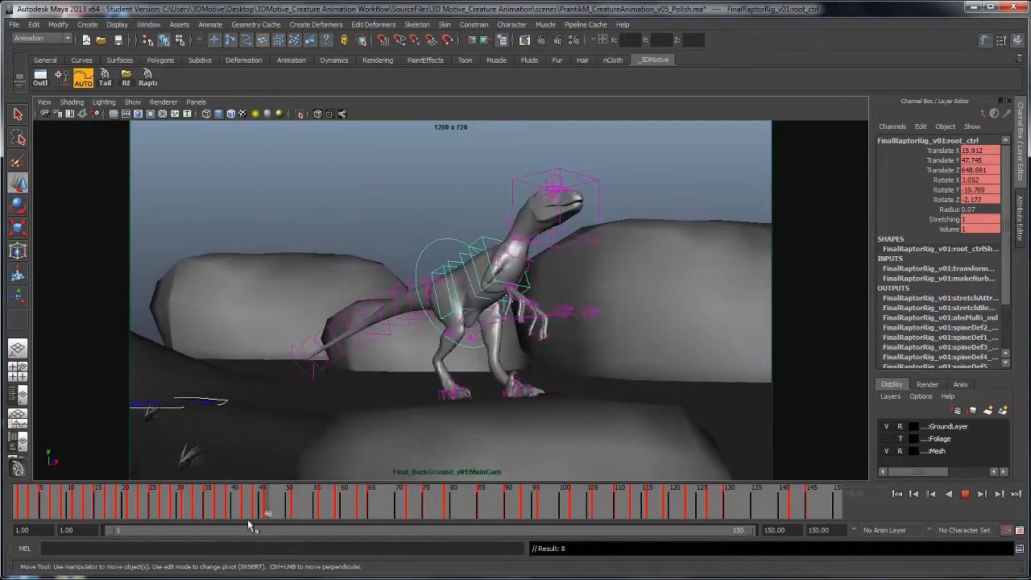
pyautogui.click(223, 511)
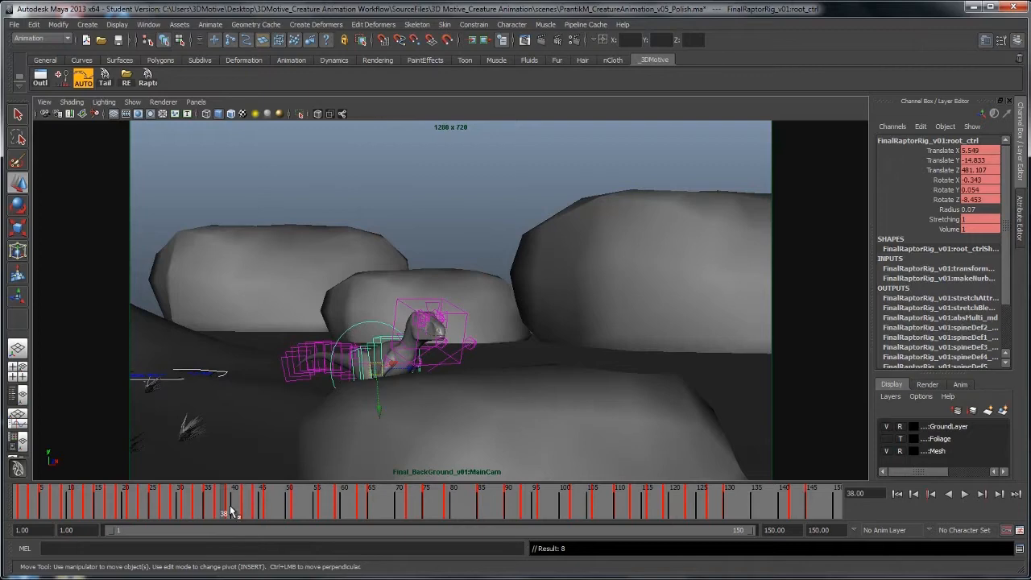
pyautogui.hotkey('alt', 'v')
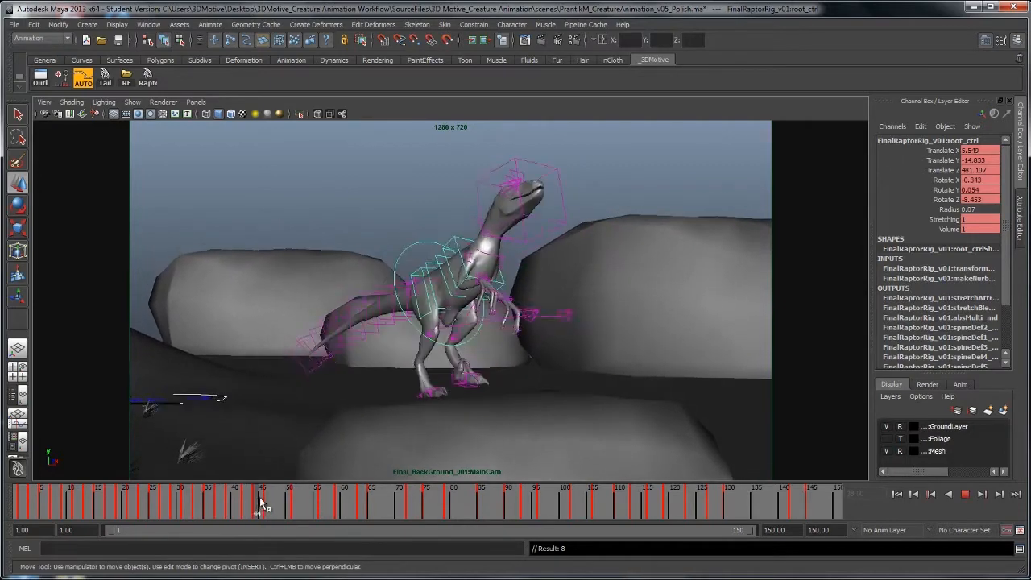
pyautogui.moveTo(260, 498)
pyautogui.mouseDown()
pyautogui.moveTo(293, 503)
pyautogui.moveTo(222, 514)
pyautogui.moveTo(366, 506)
pyautogui.mouseUp()
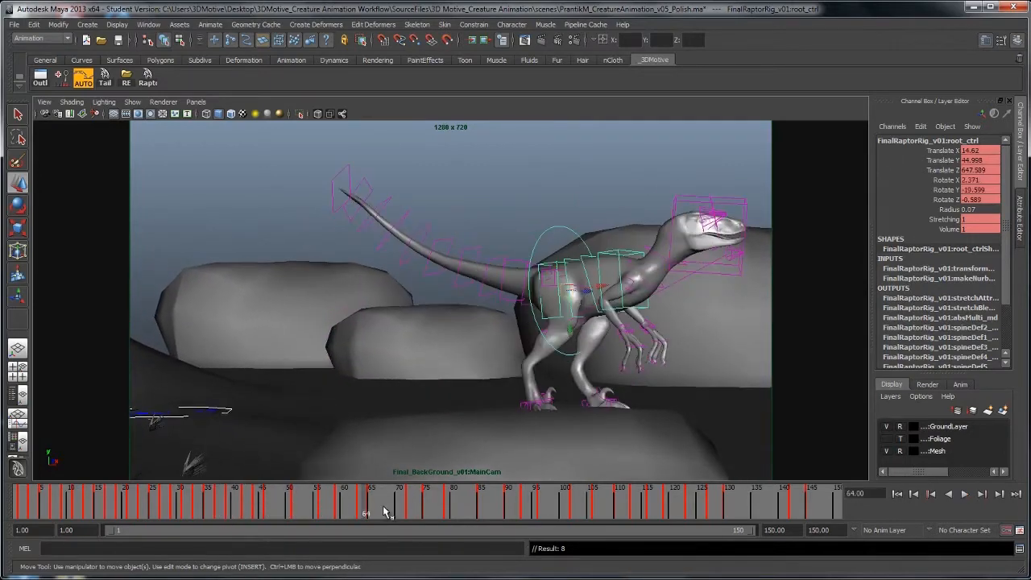
pyautogui.hotkey('alt', 'v')
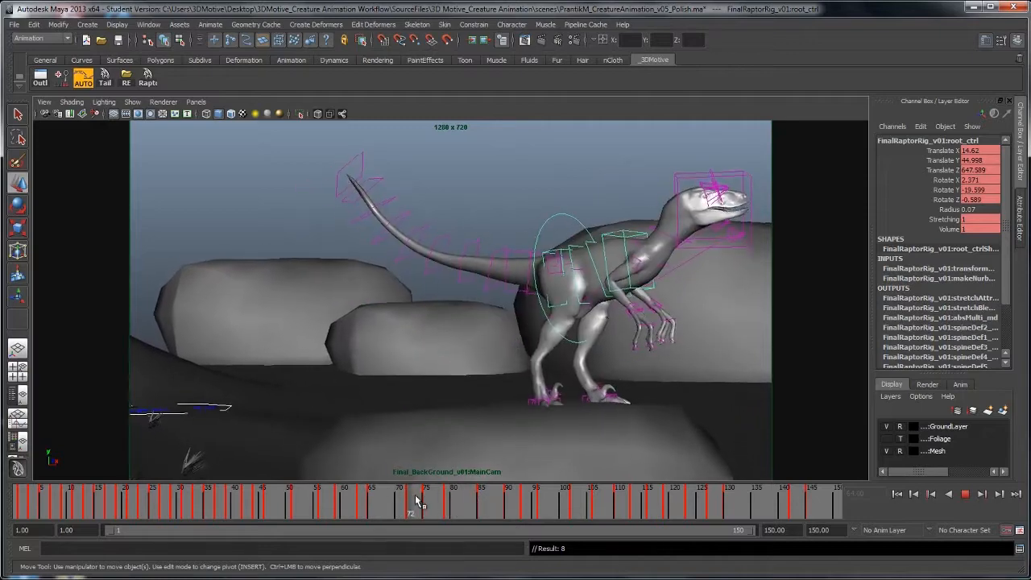
pyautogui.hotkey('alt', 'v')
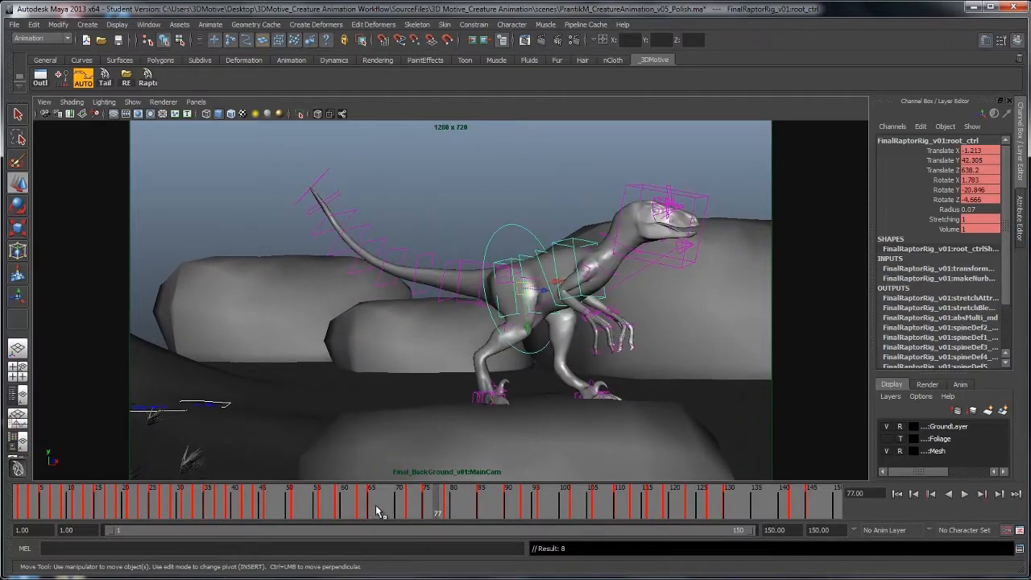
pyautogui.hotkey('alt', 'v')
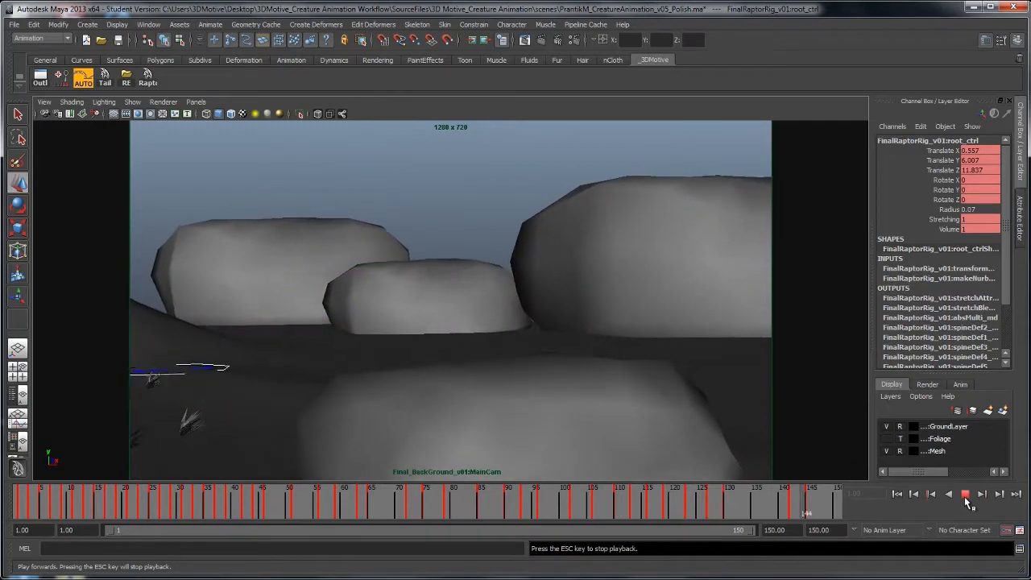
pyautogui.click(966, 495)
# Select all the raptor's controls in the multi-view layout, frame their curves in the Graph Editor and scrub through the animation
pyautogui.click(490, 237)
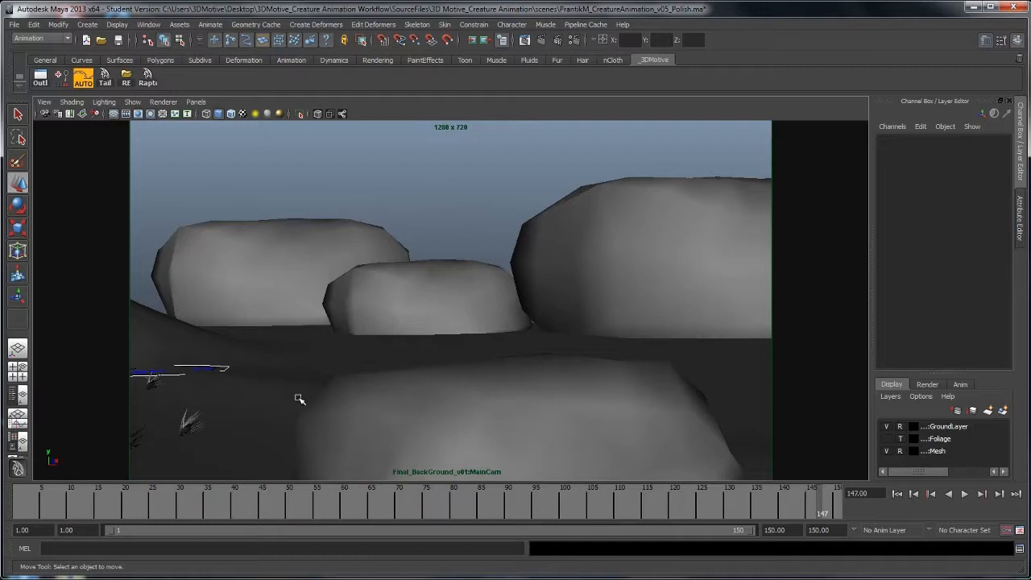
pyautogui.press('space')
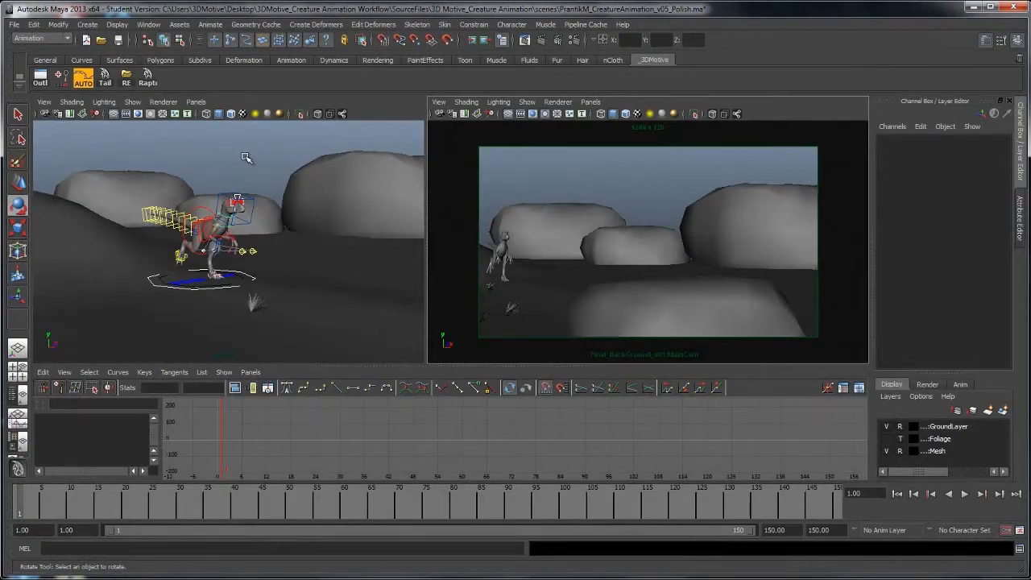
pyautogui.click(245, 157)
pyautogui.click(147, 77)
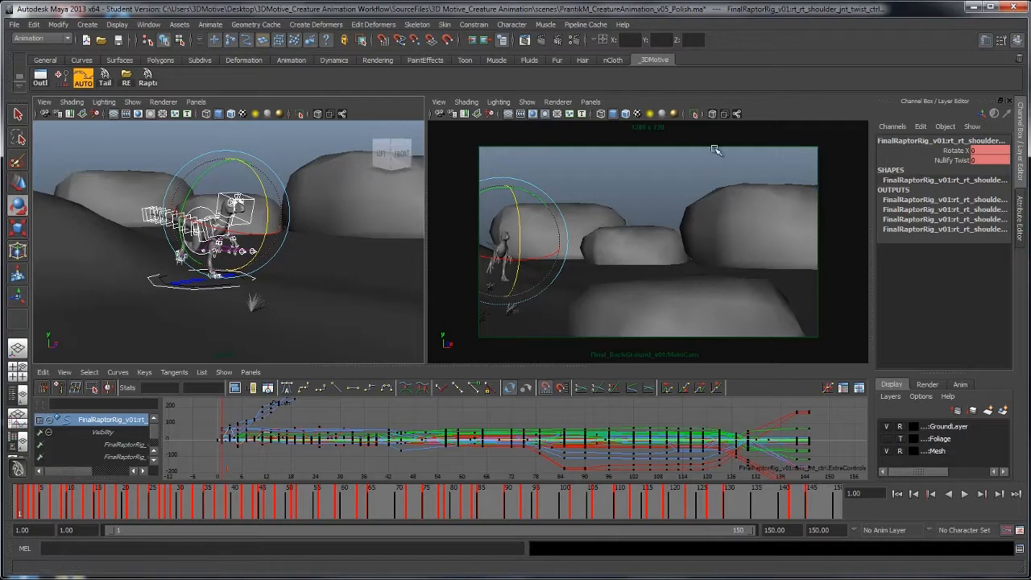
pyautogui.press('f')
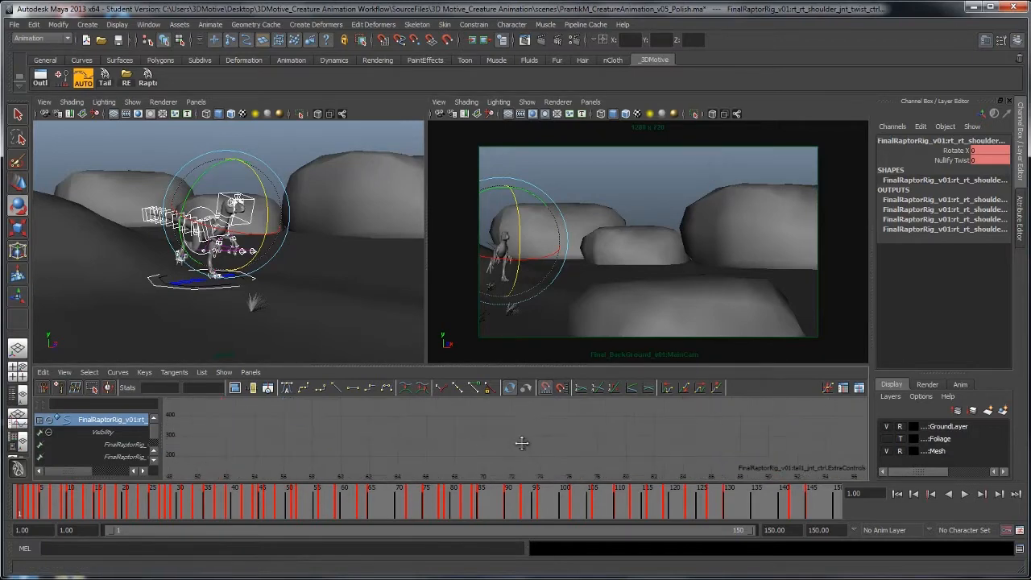
pyautogui.scroll(-3, 520, 442)
pyautogui.click(771, 105)
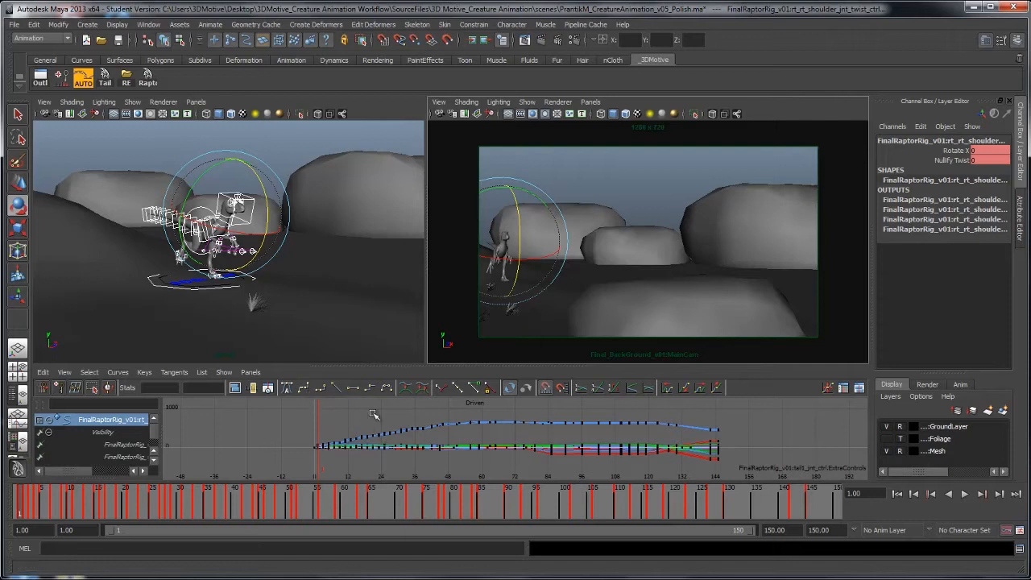
pyautogui.moveTo(72, 508); pyautogui.dragTo(459, 507)
pyautogui.moveTo(354, 511); pyautogui.dragTo(773, 510)
pyautogui.click(897, 496)
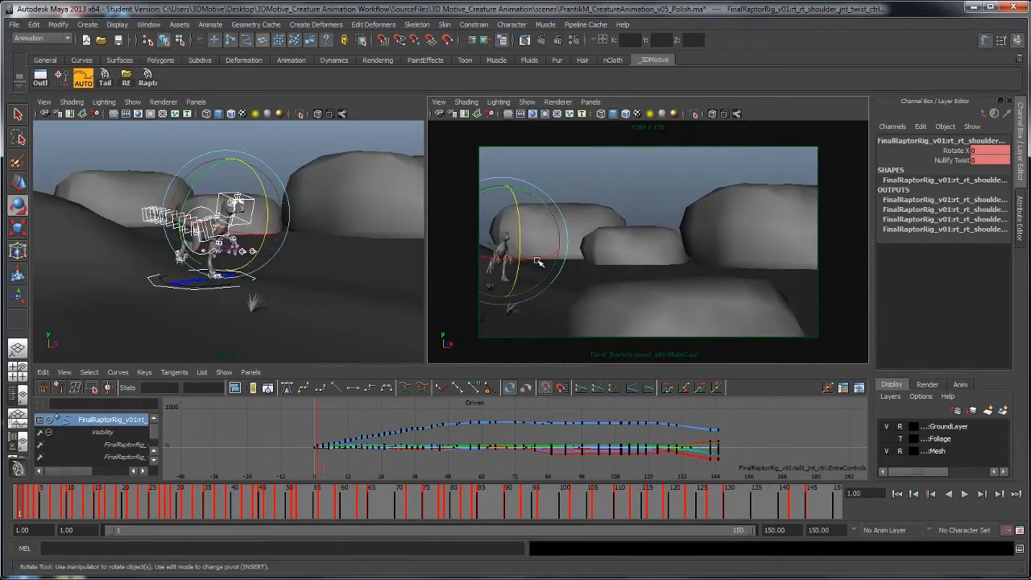
# Select the controls at the tail base up to the fourth one and delete their extra key near frame 2
pyautogui.keyDown('alt'); pyautogui.moveTo(304, 290); pyautogui.dragTo(104, 283); pyautogui.keyUp('alt')
pyautogui.keyDown('alt'); pyautogui.moveTo(104, 282); pyautogui.dragTo(192, 216, button='right'); pyautogui.keyUp('alt')
pyautogui.click(191, 214)
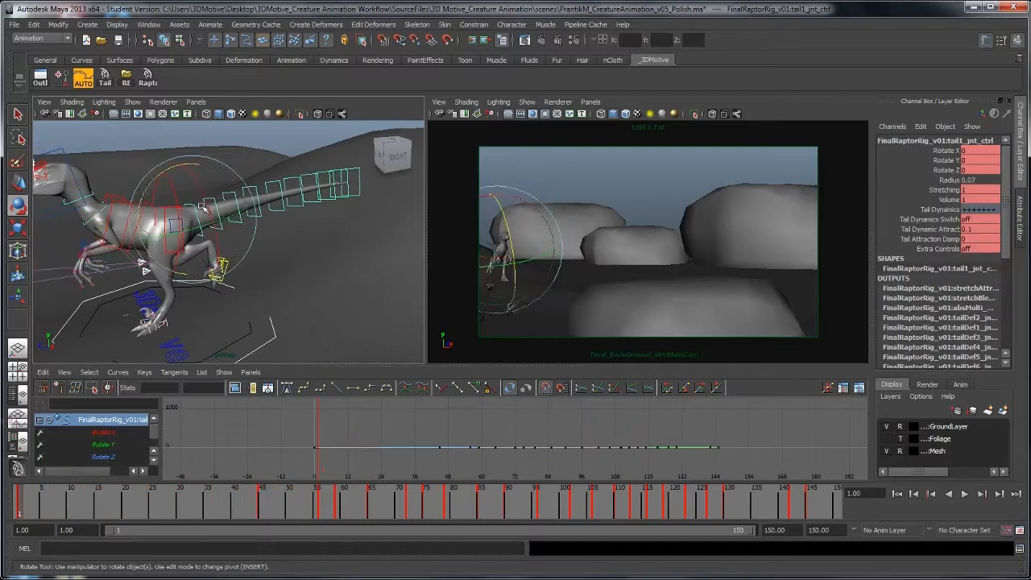
pyautogui.press('w')
pyautogui.click(256, 192)
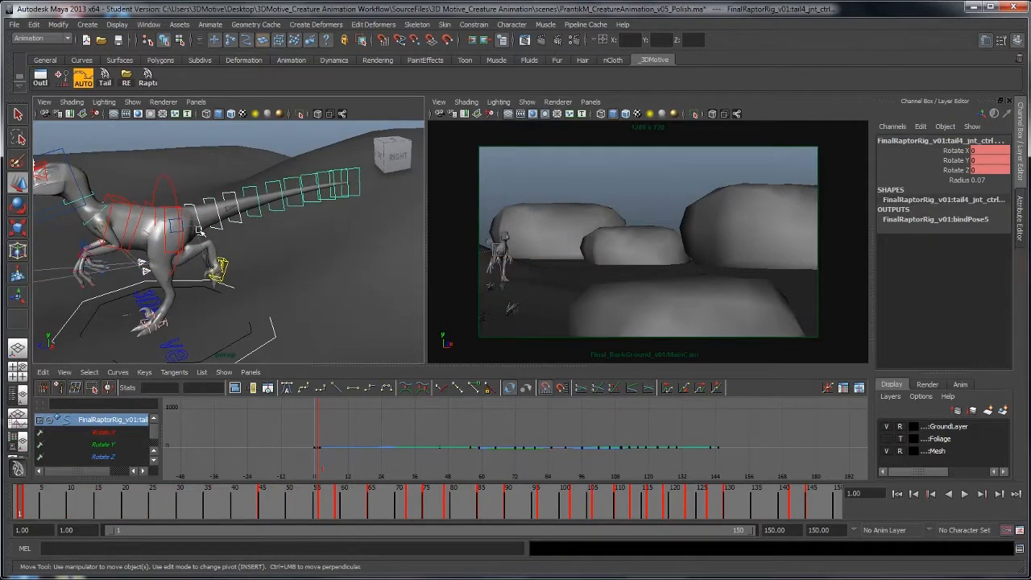
pyautogui.press('space')
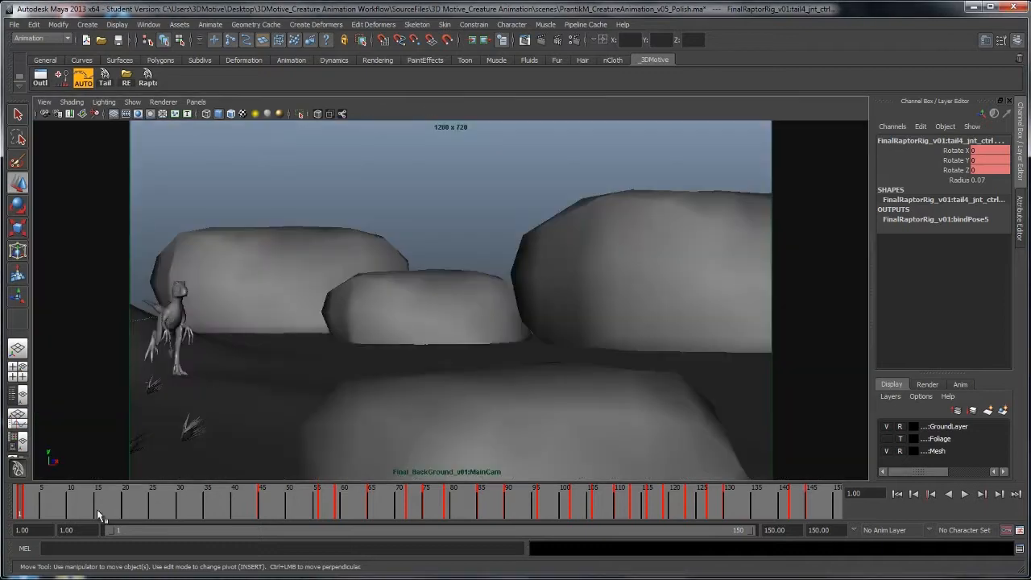
pyautogui.hotkey('alt', 'v')
pyautogui.rightClick(25, 509)
pyautogui.click(49, 380)
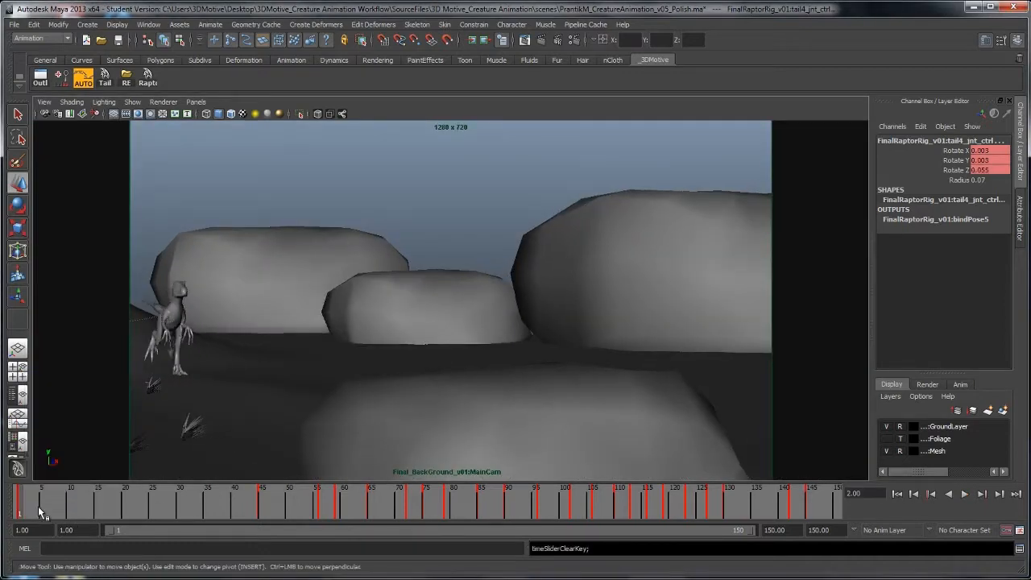
pyautogui.moveTo(232, 509); pyautogui.dragTo(19, 505)
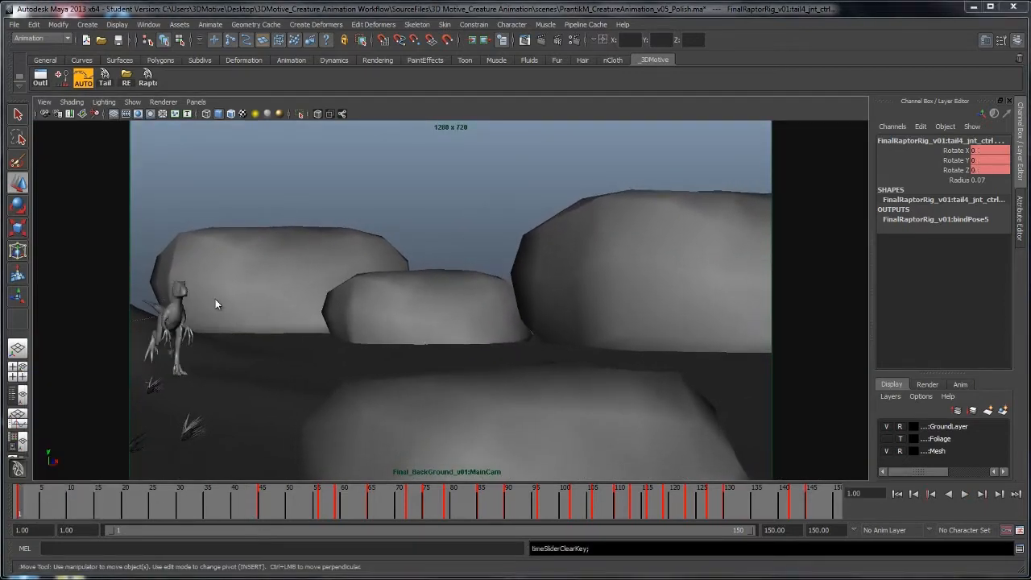
# Review the tail playback, select the remaining controls toward the tail tip and delete their extra key near frame 2
pyautogui.press('e')
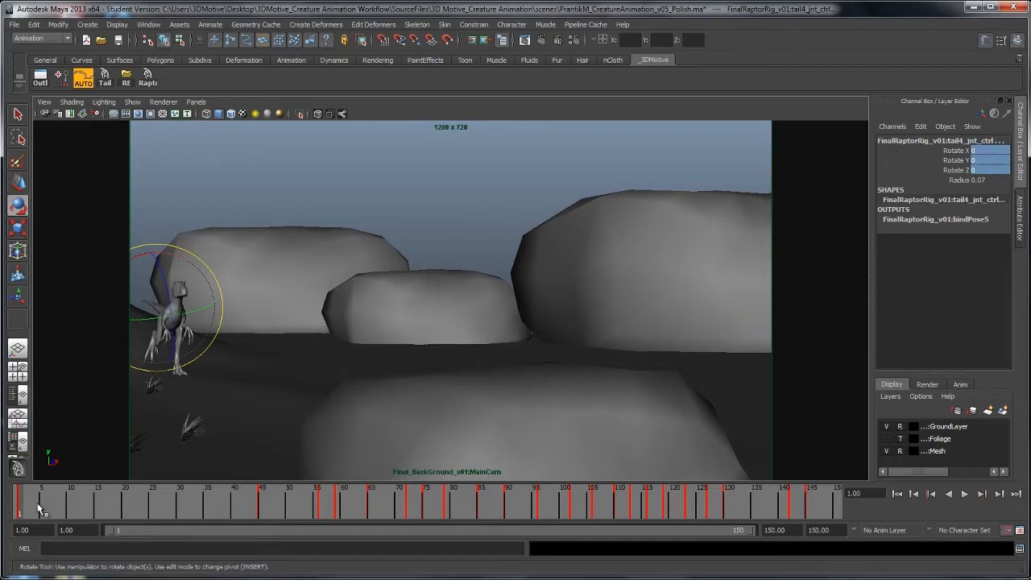
pyautogui.hotkey('alt', 'v')
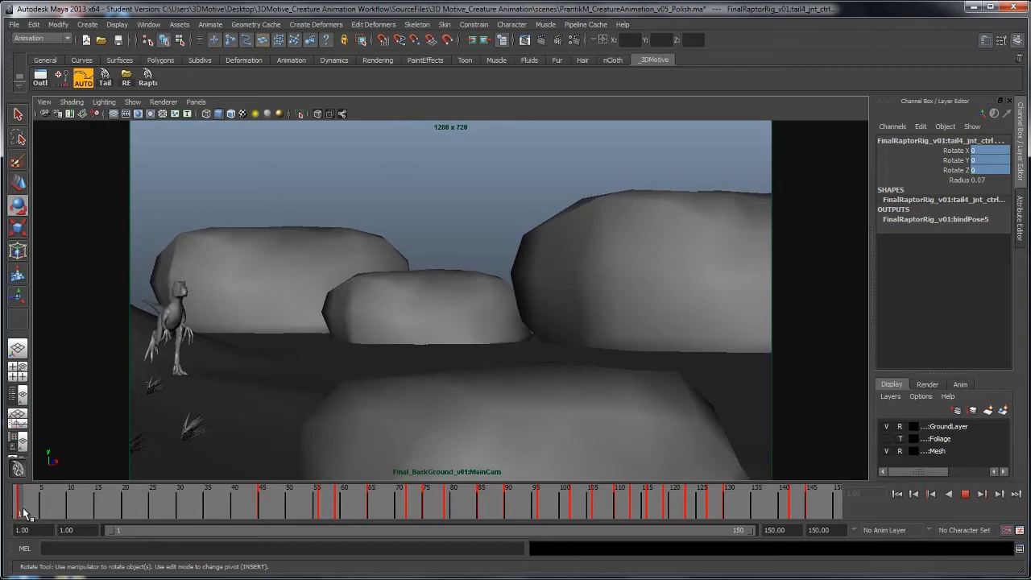
pyautogui.hotkey('alt', 'v')
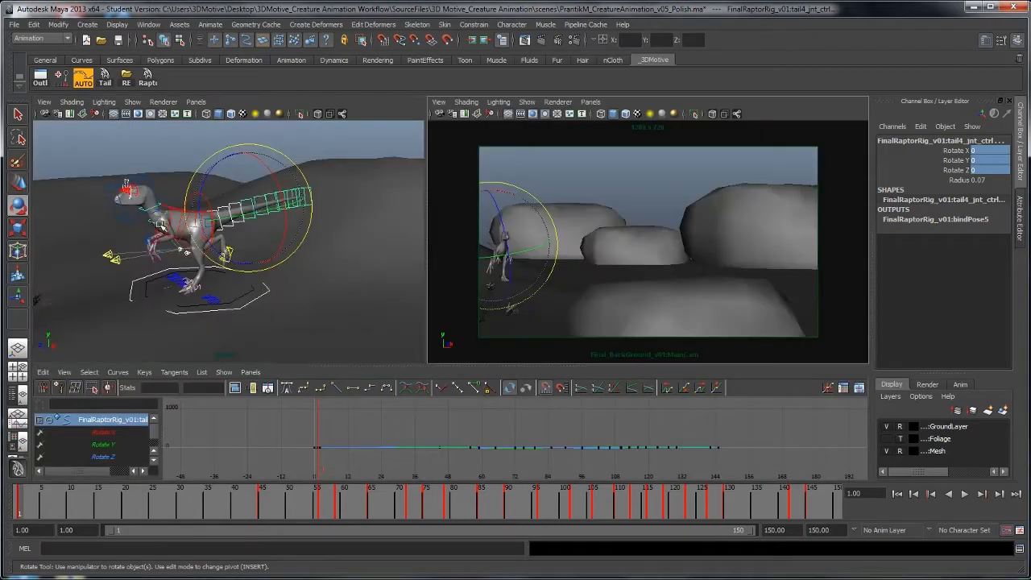
pyautogui.keyDown('alt'); pyautogui.moveTo(242, 242); pyautogui.dragTo(283, 260); pyautogui.keyUp('alt')
pyautogui.scroll(3, 198, 197)
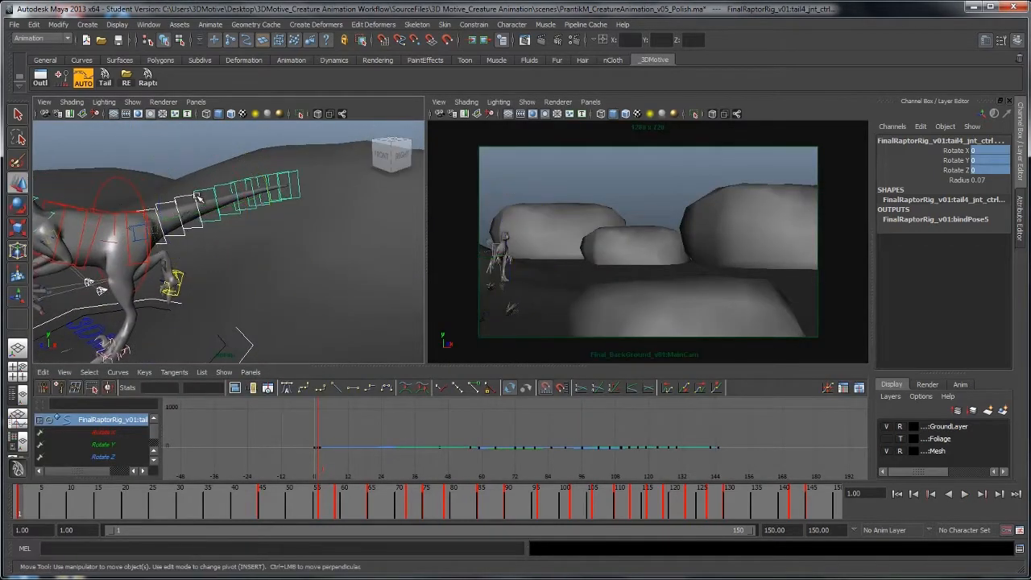
pyautogui.moveTo(353, 221); pyautogui.dragTo(278, 209)
pyautogui.click(25, 509)
pyautogui.rightClick(25, 509)
pyautogui.click(42, 384)
pyautogui.click(18, 501)
# Select the first three controls at the tail base and show the shot through the main camera
pyautogui.click(320, 207)
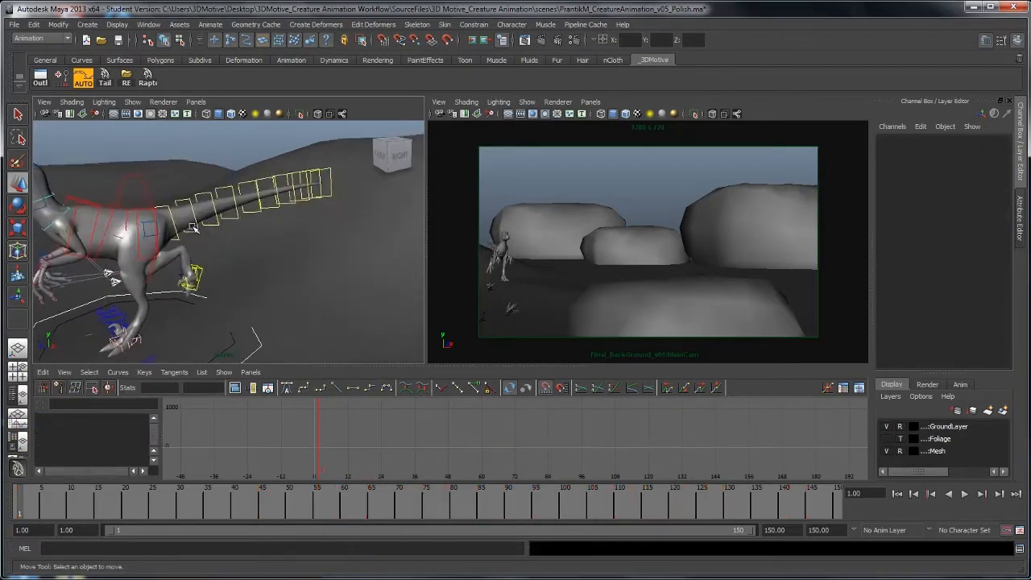
pyautogui.click(179, 212)
pyautogui.click(187, 197)
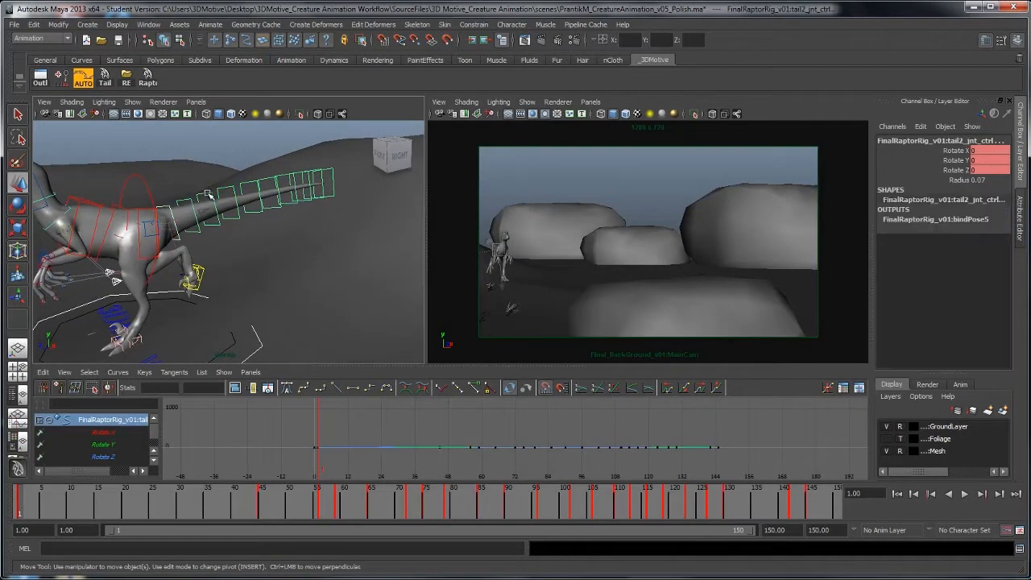
pyautogui.press('space')
pyautogui.hotkey('alt', 'v')
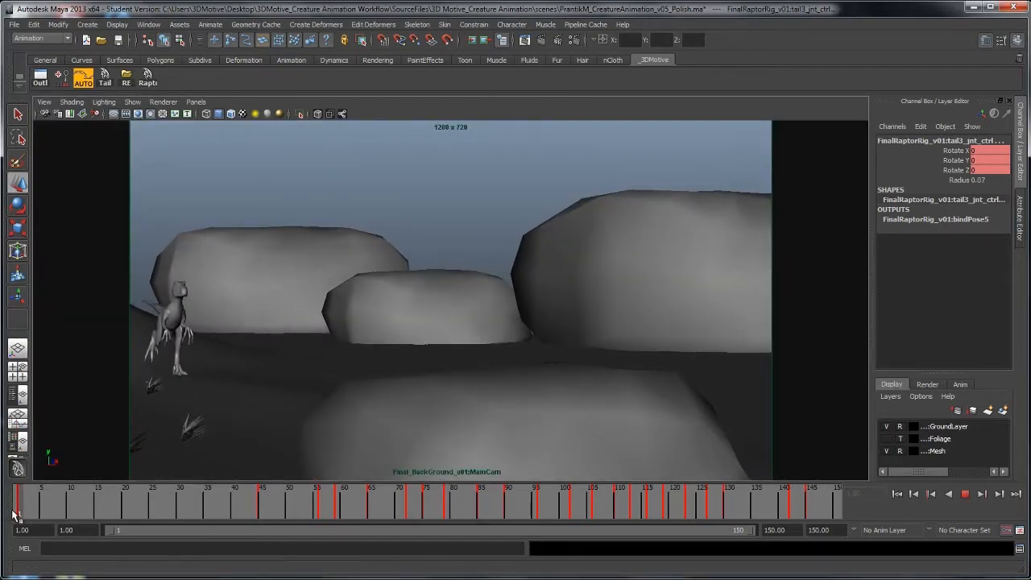
# Key the three tail-base controls with Rotate Z of about -4.07 at frame 4 and about 2.37 at frame 7
pyautogui.click(11, 519)
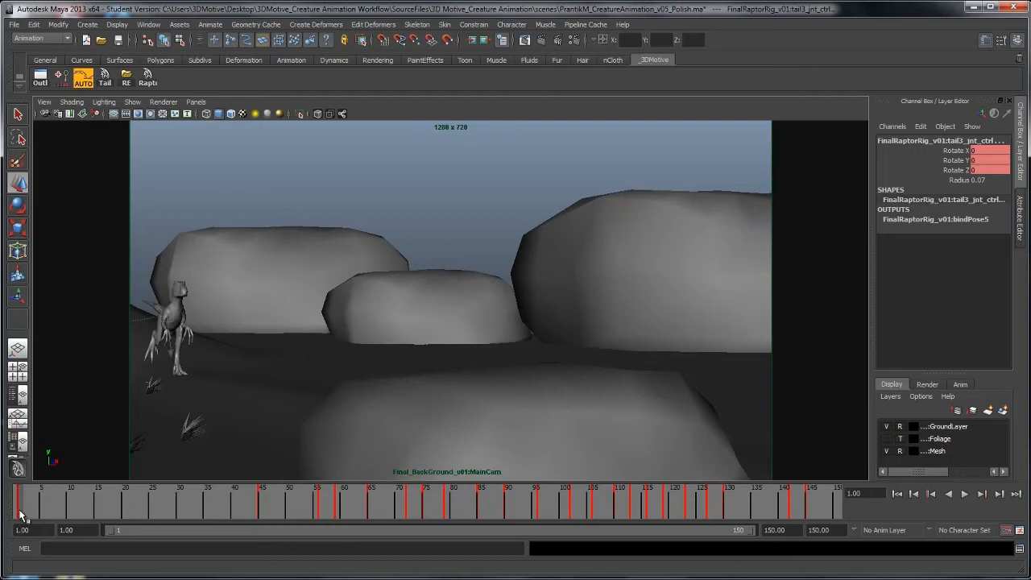
pyautogui.moveTo(21, 516); pyautogui.dragTo(36, 511)
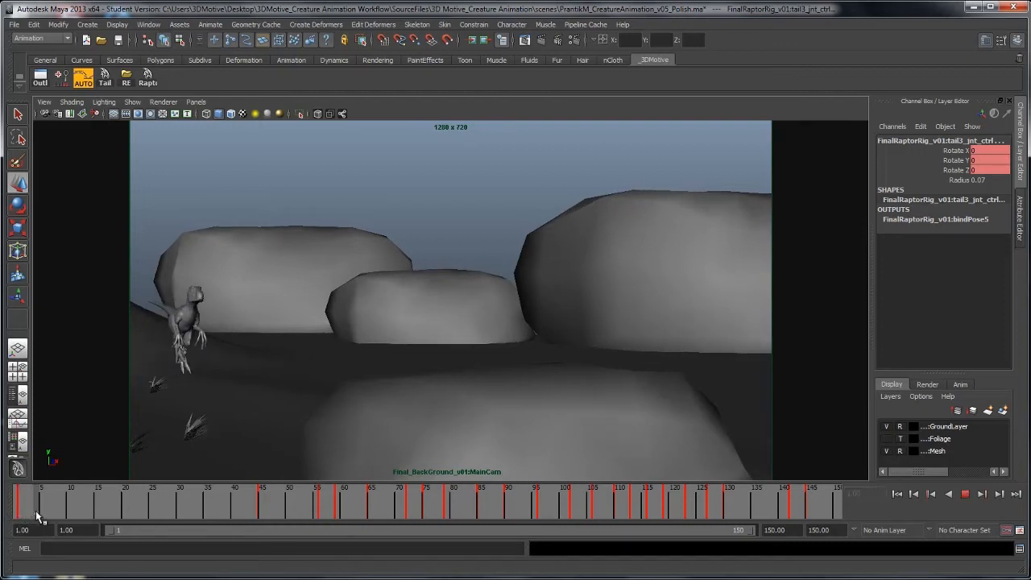
pyautogui.press('e')
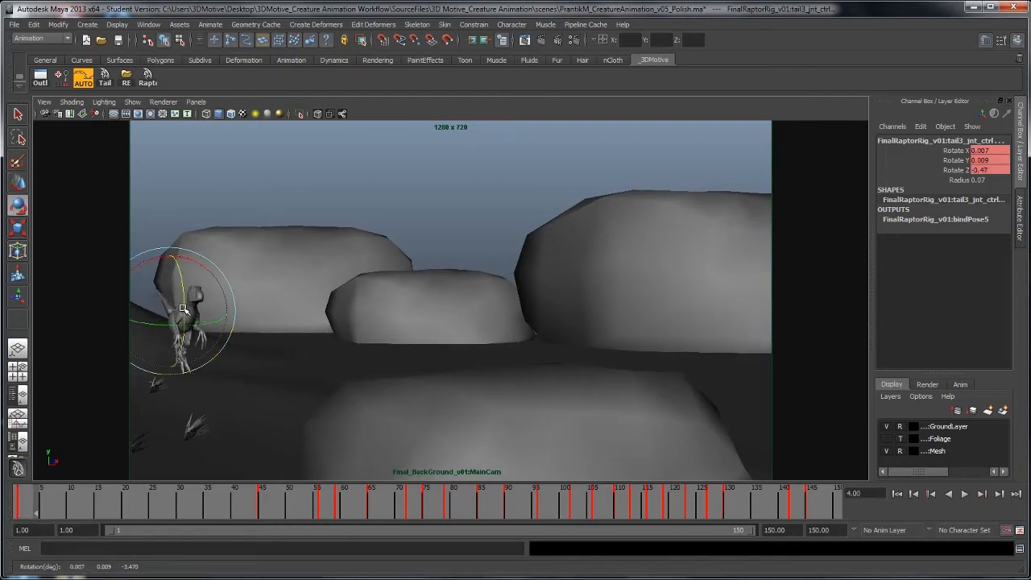
pyautogui.hotkey('alt', 'v')
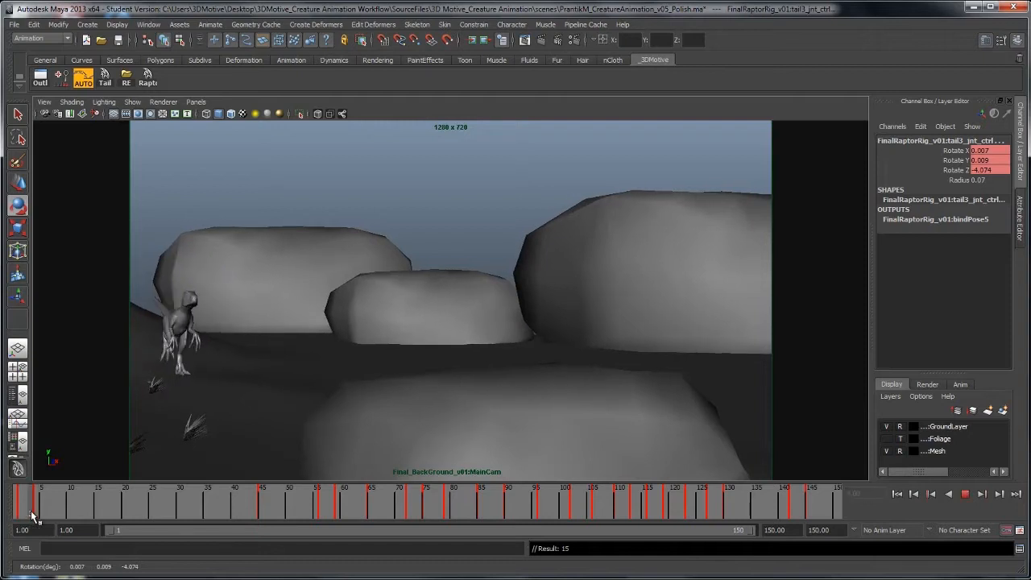
pyautogui.click(36, 507)
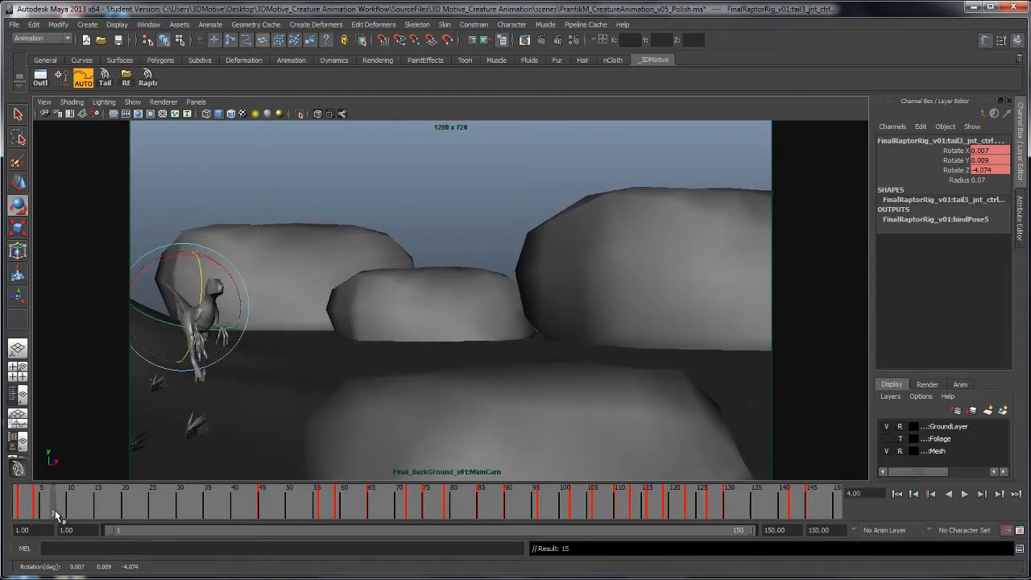
pyautogui.hotkey('alt', 'v')
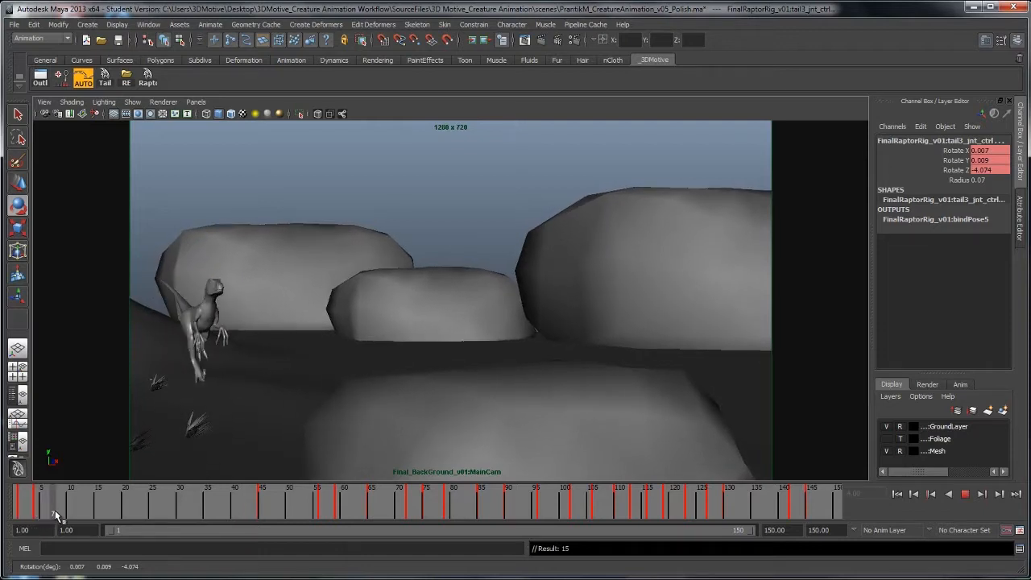
pyautogui.click(56, 514)
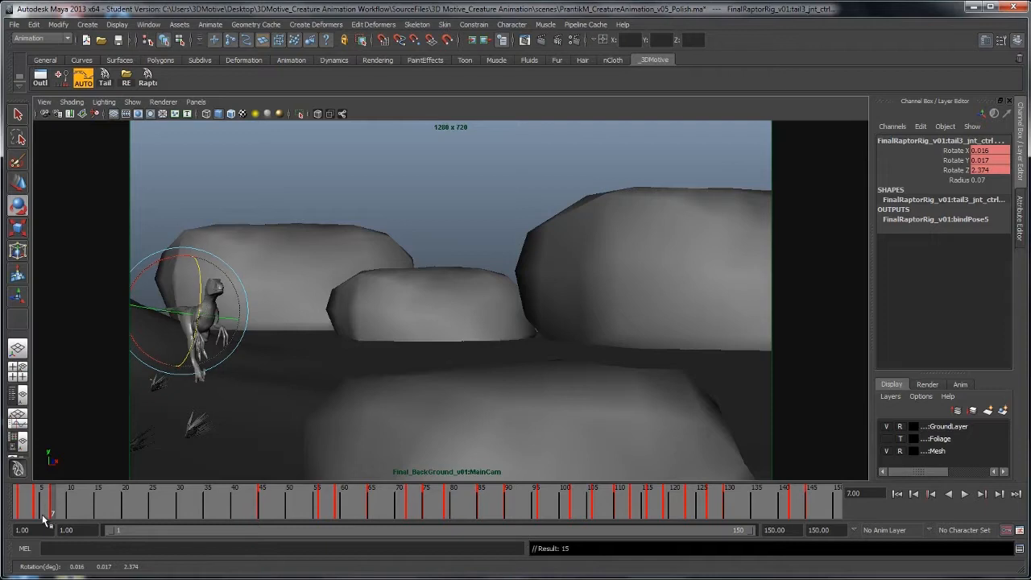
# Rotate the tail-base controls in Z to about -4.5 at frame 10, 1.7 at frame 13 and -6.1 at frame 16
pyautogui.hotkey('alt', 'v')
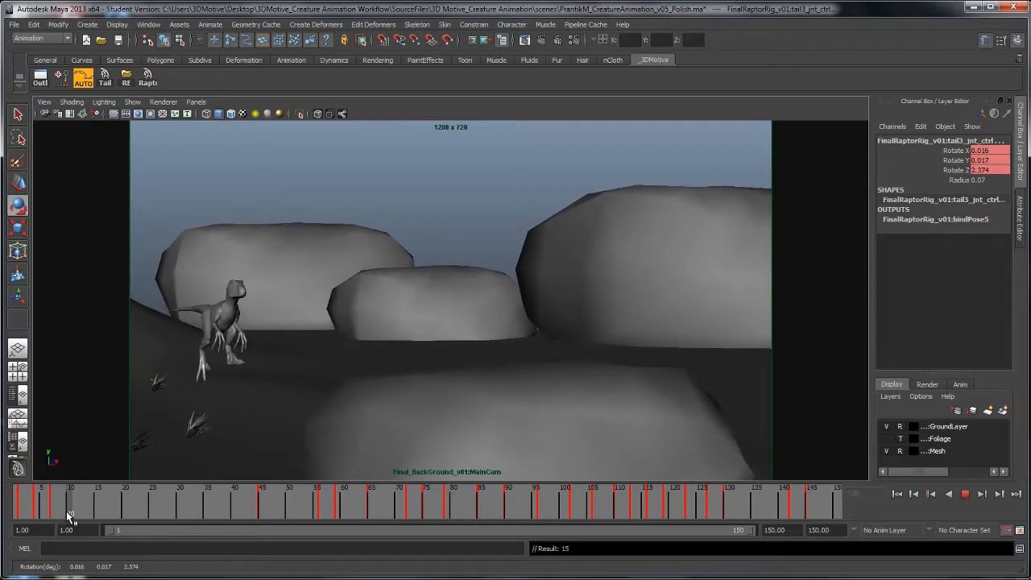
pyautogui.click(63, 511)
pyautogui.moveTo(217, 296); pyautogui.dragTo(222, 303)
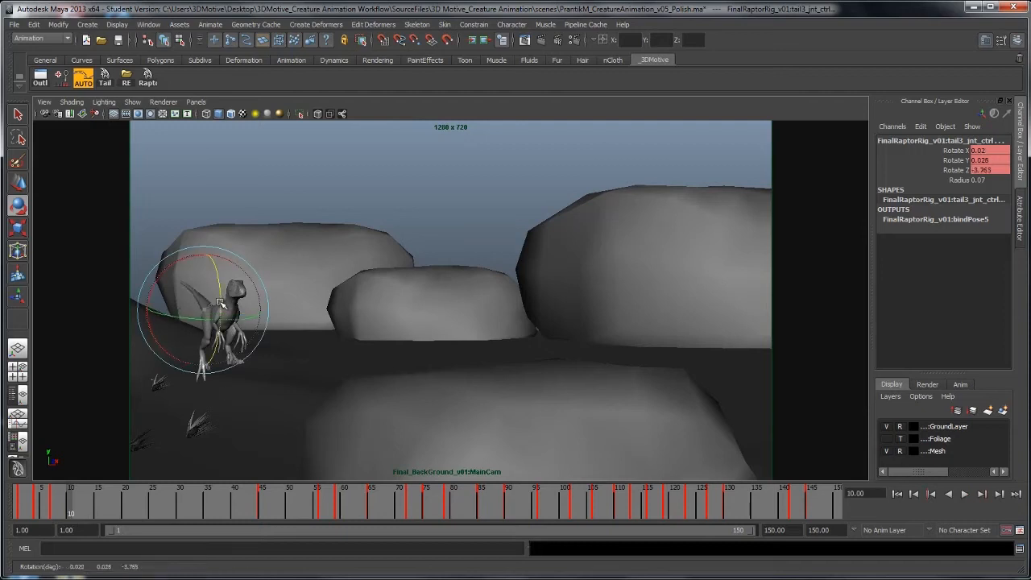
pyautogui.moveTo(31, 498); pyautogui.dragTo(87, 501)
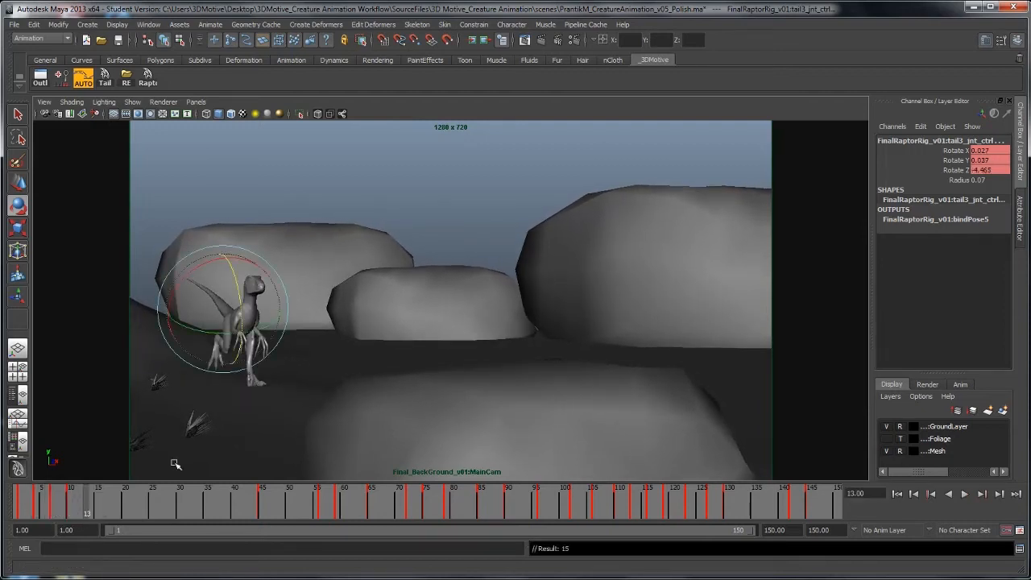
pyautogui.moveTo(240, 320); pyautogui.dragTo(239, 312)
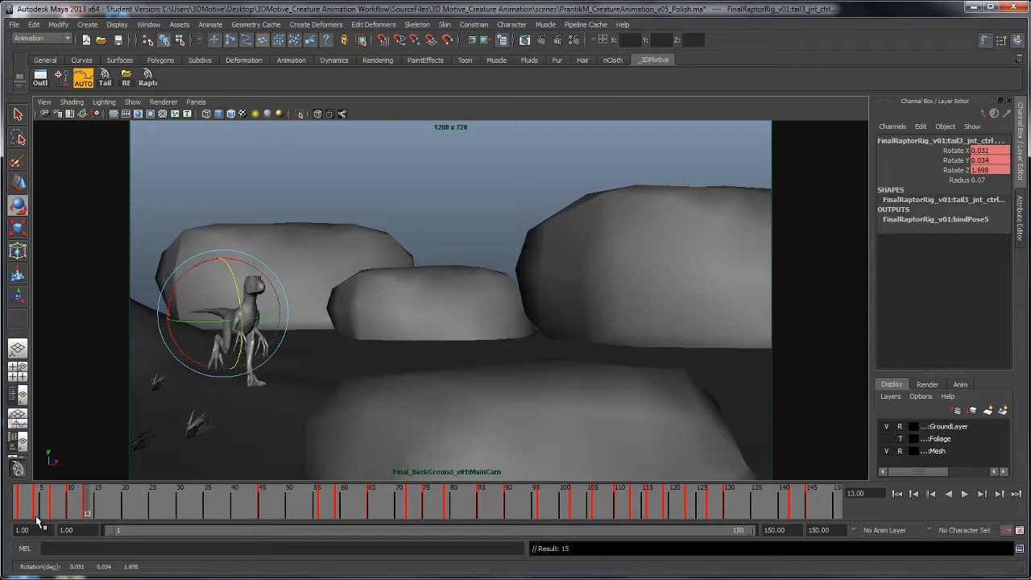
pyautogui.hotkey('alt', 'v')
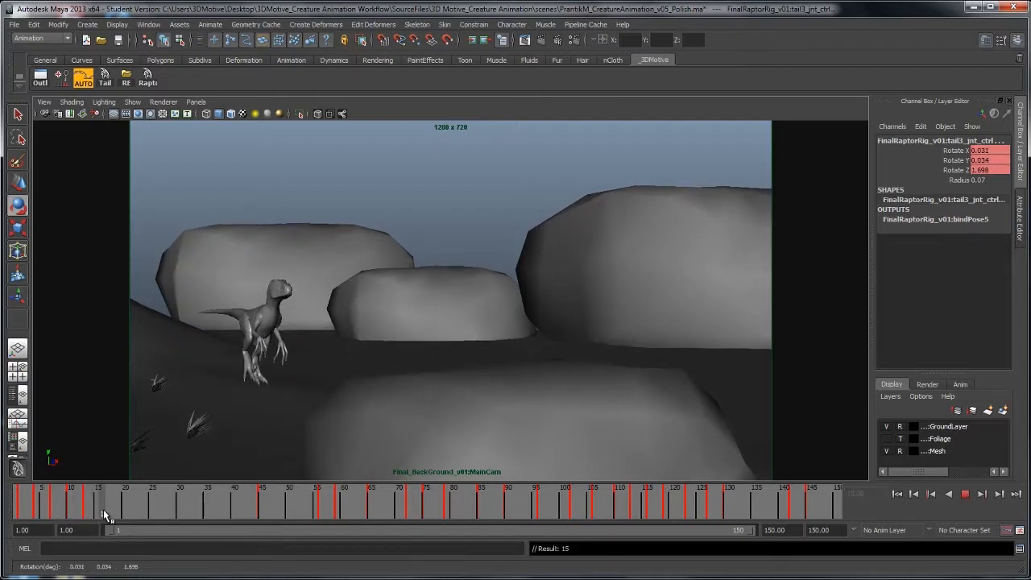
pyautogui.click(103, 509)
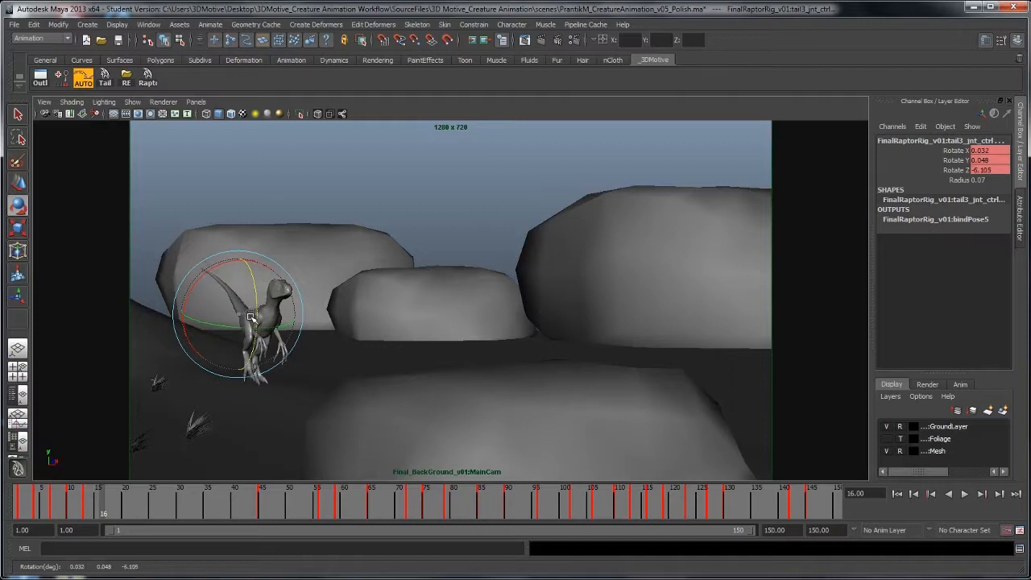
# Continue keying alternating up-and-down rotations on the tail-base controls at regular intervals up to frame 45
pyautogui.moveTo(83, 512); pyautogui.dragTo(263, 507)
pyautogui.press('s')
pyautogui.press('s')
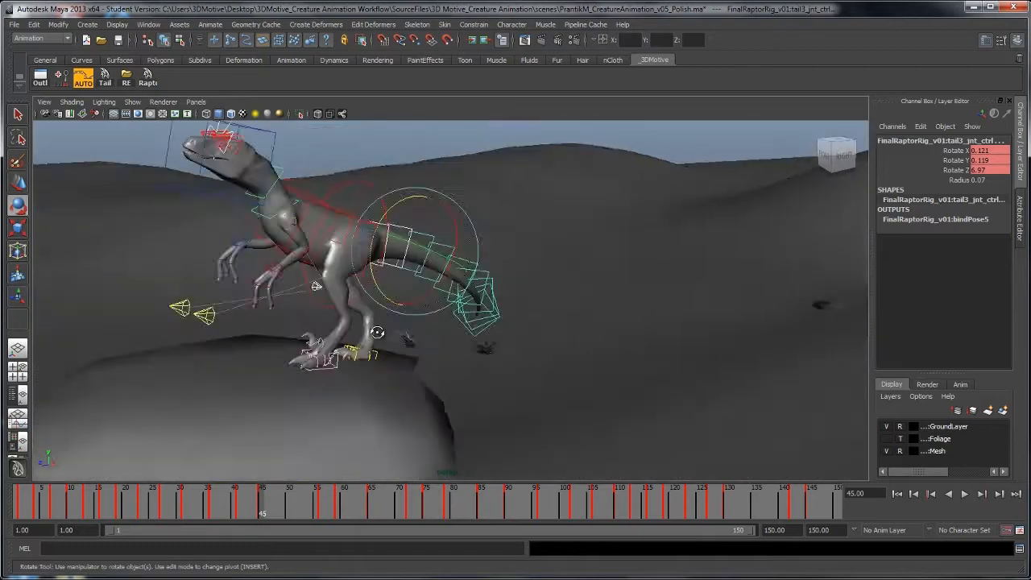
# Select the controls along the outer tail to the tip in the perspective view and return to frame 1
pyautogui.keyDown('alt'); pyautogui.moveTo(266, 323); pyautogui.dragTo(341, 376); pyautogui.keyUp('alt')
pyautogui.press('w')
pyautogui.moveTo(541, 356); pyautogui.dragTo(437, 238)
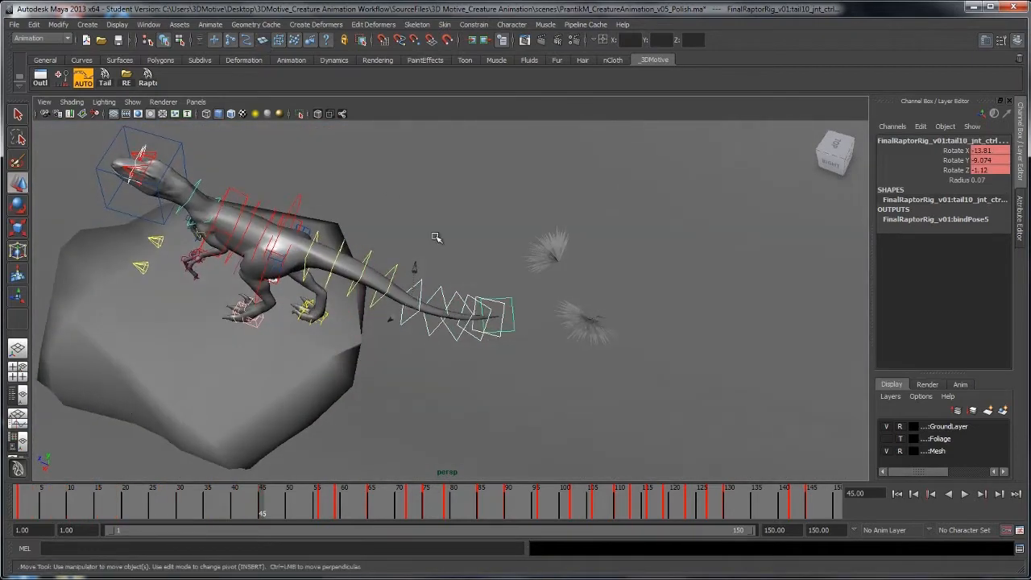
pyautogui.click(437, 237)
pyautogui.moveTo(525, 354); pyautogui.dragTo(409, 282)
pyautogui.hotkey('alt', 'shift', 'v')
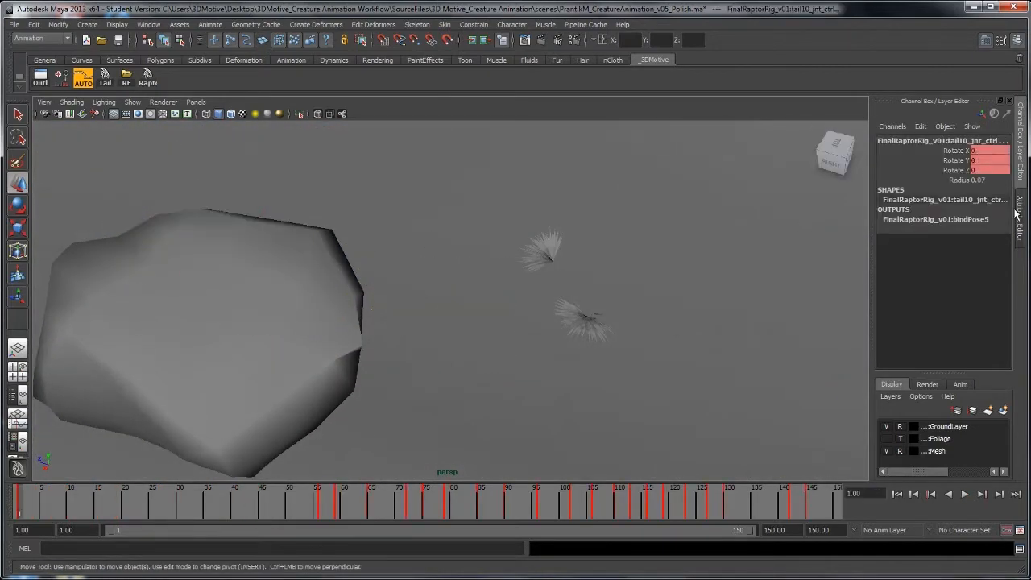
# Scrub around frame 56 and play the animation from frame 1 through the main camera to review the tail motion
pyautogui.moveTo(317, 507); pyautogui.dragTo(322, 506)
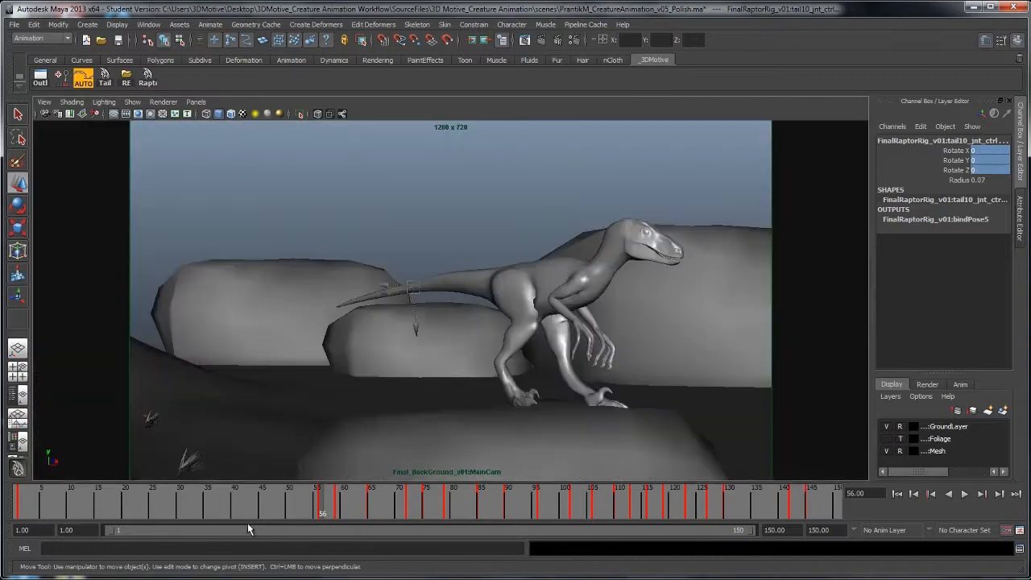
pyautogui.moveTo(248, 522); pyautogui.dragTo(16, 514)
pyautogui.click(965, 494)
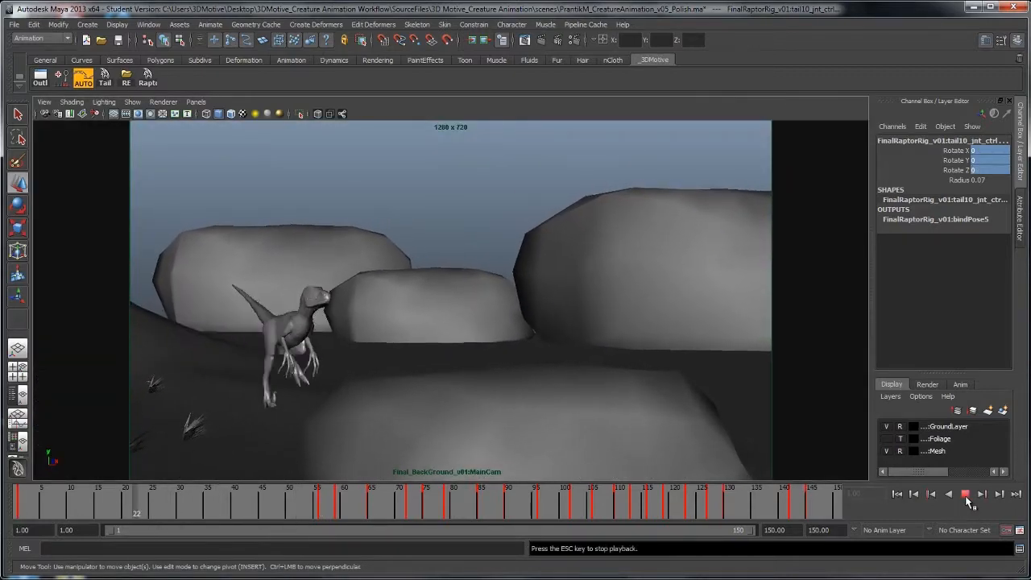
pyautogui.click(932, 494)
pyautogui.click(965, 495)
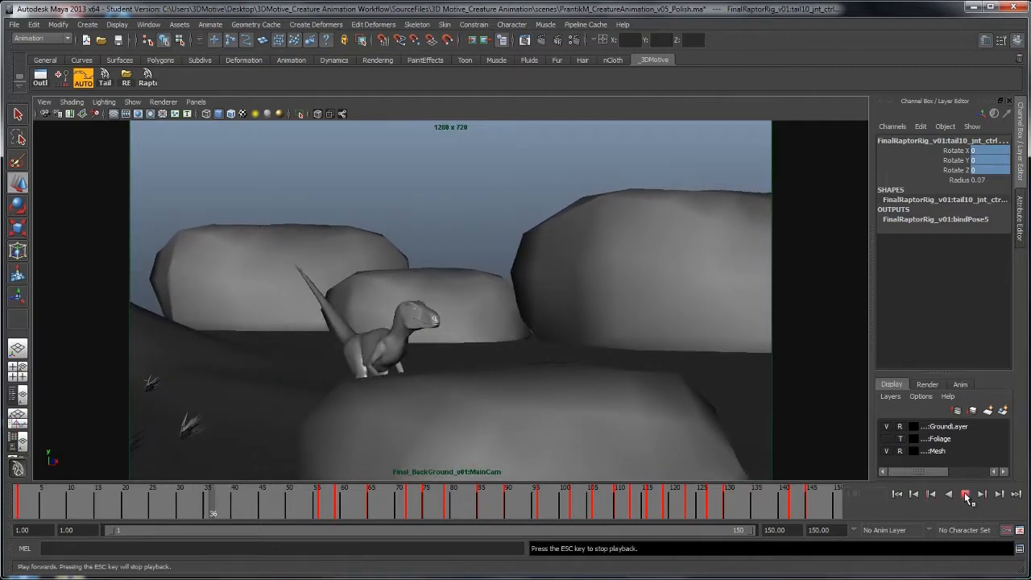
pyautogui.press('Escape')
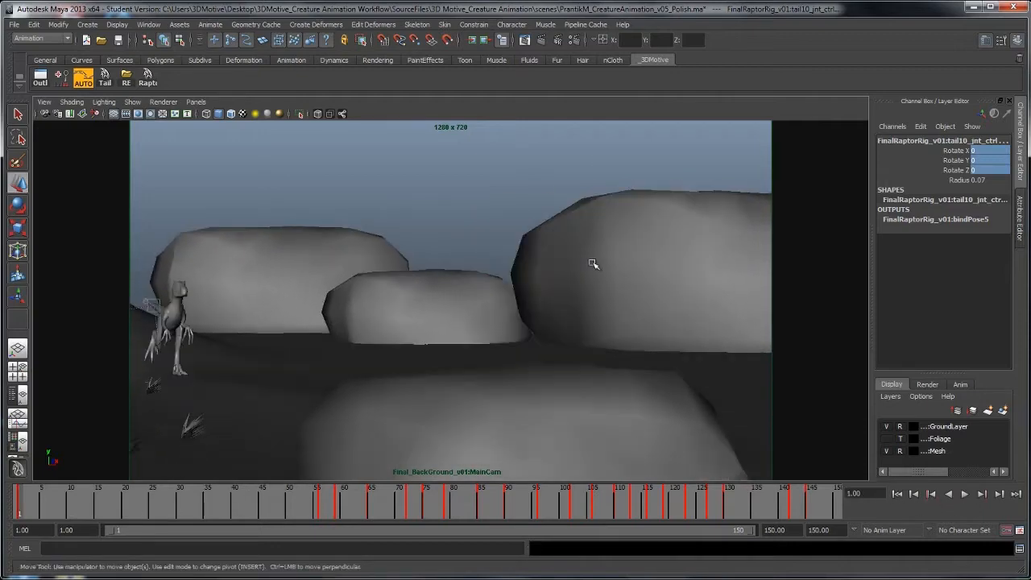
# Select the tail controls from the fourth to the ninth in a side view of the raptor
pyautogui.click(426, 206)
pyautogui.press('space')
pyautogui.press('space')
pyautogui.keyDown('alt'); pyautogui.moveTo(381, 276); pyautogui.dragTo(465, 262); pyautogui.keyUp('alt')
pyautogui.scroll(5, 465, 263)
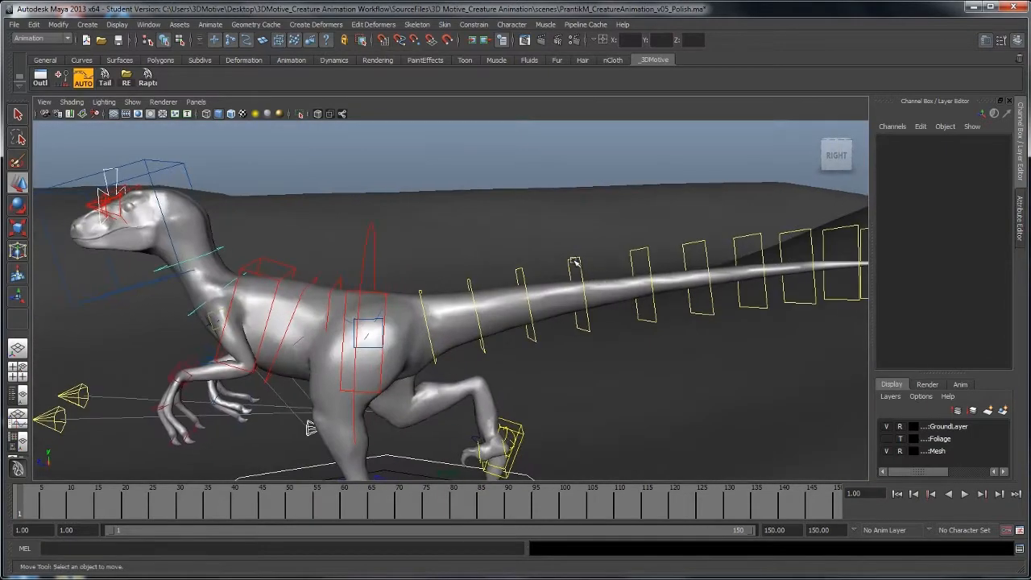
pyautogui.click(574, 262)
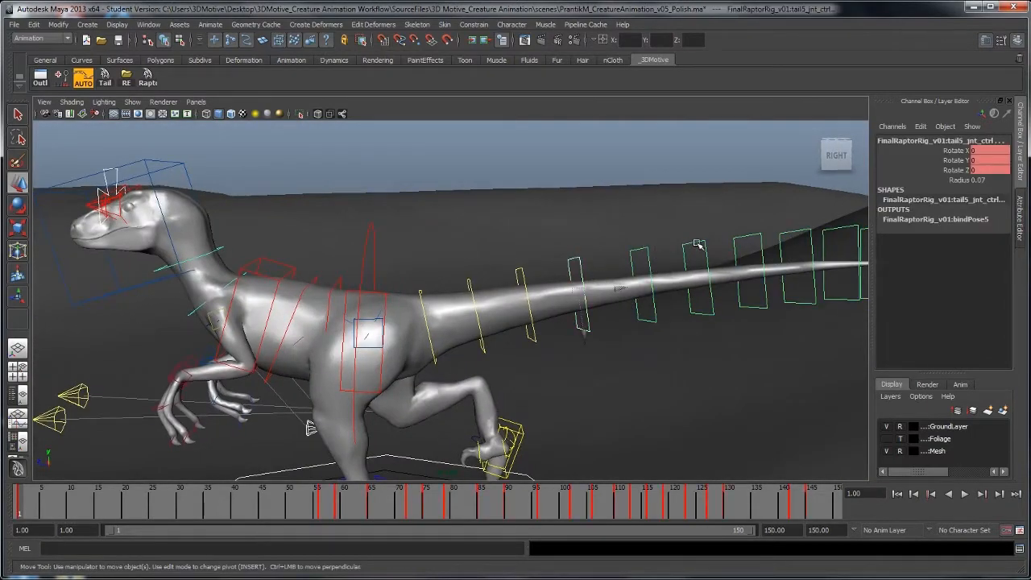
pyautogui.click(797, 233)
pyautogui.keyDown('alt'); pyautogui.moveTo(797, 232); pyautogui.dragTo(655, 245); pyautogui.keyUp('alt')
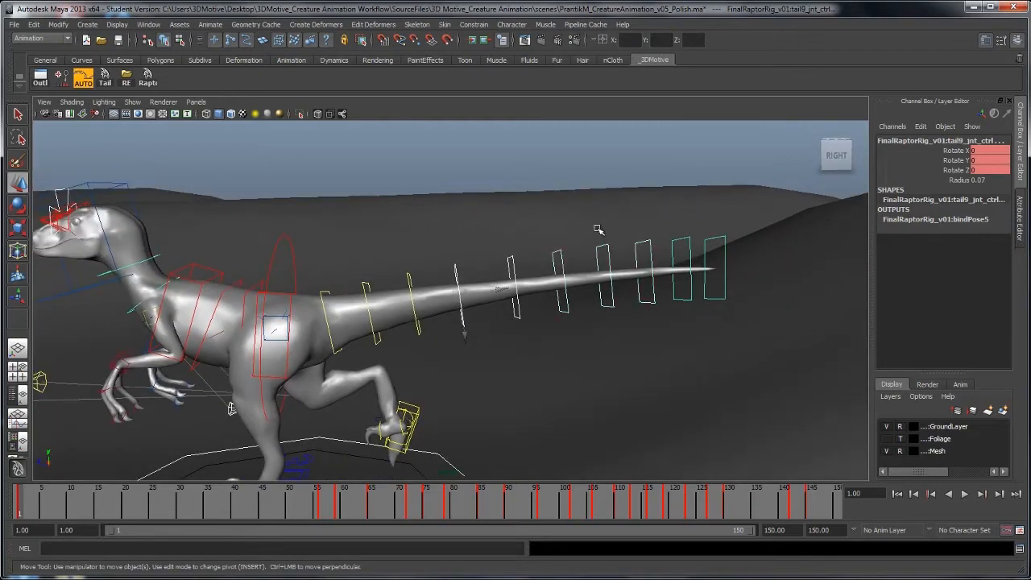
# Through the main camera, rotate the selected outer tail controls at frame 4 to a Rotate Z of about 5.46
pyautogui.press('space')
pyautogui.moveTo(597, 231); pyautogui.dragTo(117, 391)
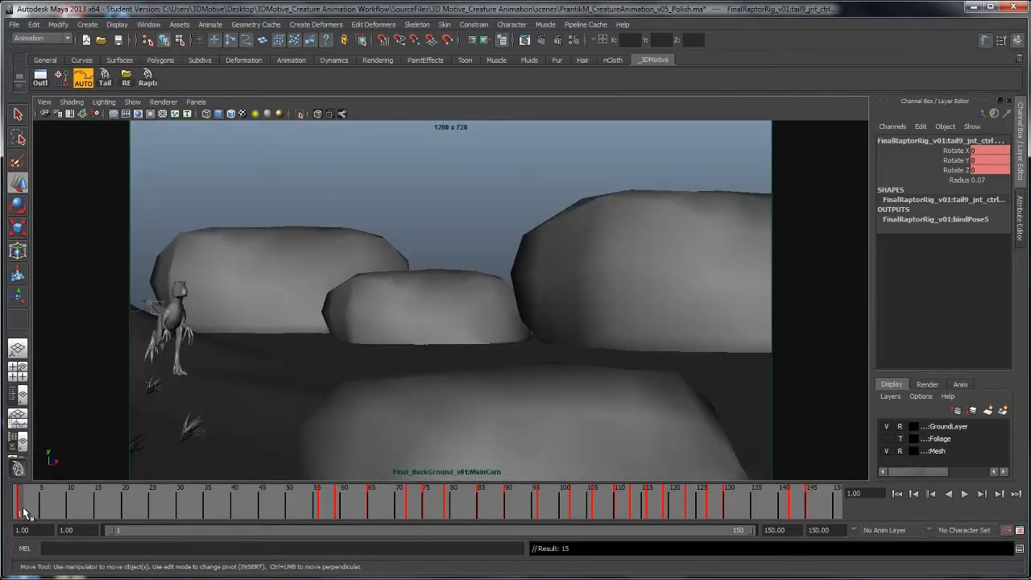
pyautogui.hotkey('alt', 'v')
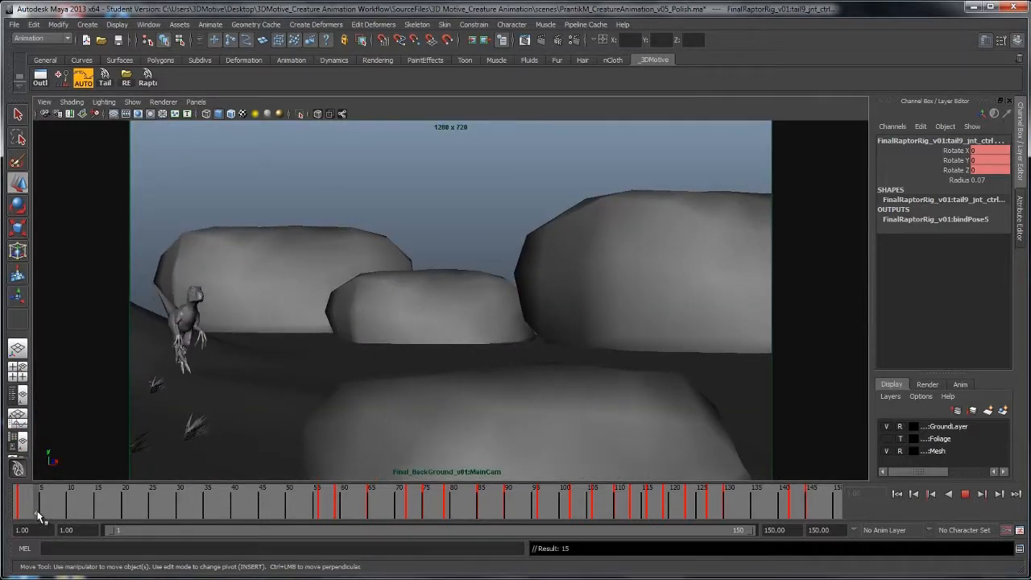
pyautogui.press('e')
pyautogui.moveTo(165, 274); pyautogui.dragTo(167, 281)
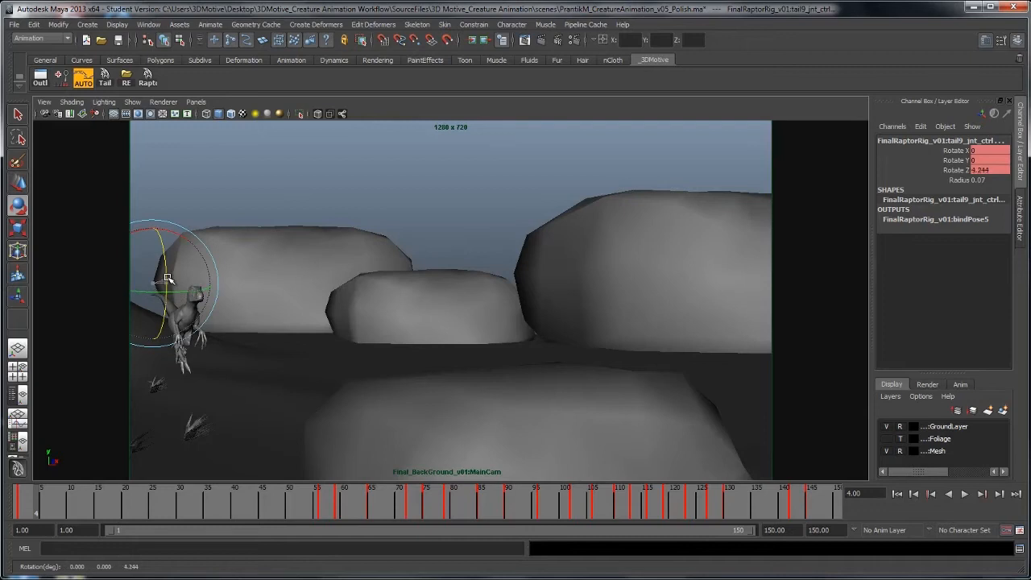
pyautogui.hotkey('alt', 'v')
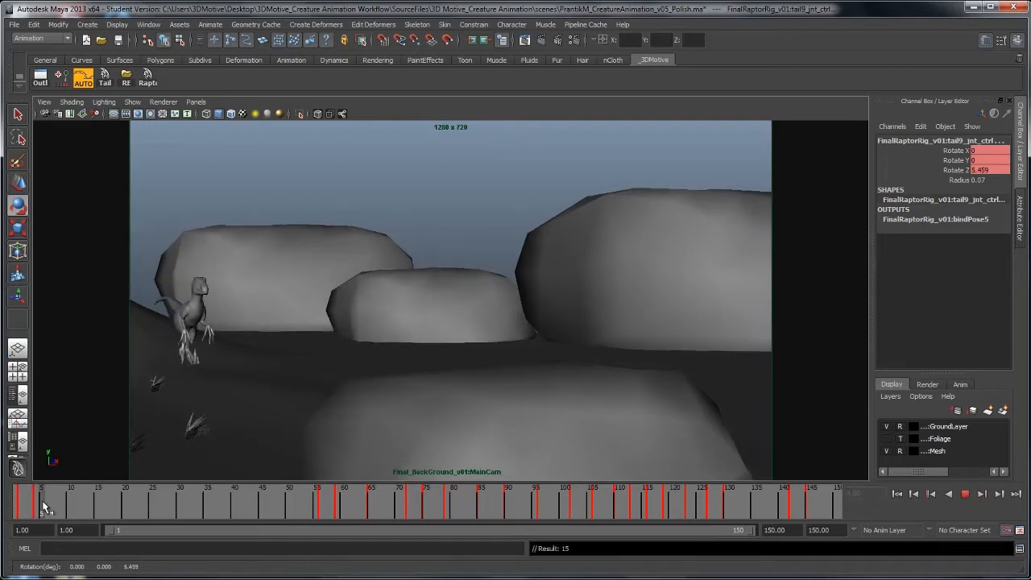
# Rotate the outer tail controls in Z to about -6.4 at frame 7 and about 4.9 at frame 10
pyautogui.click(50, 501)
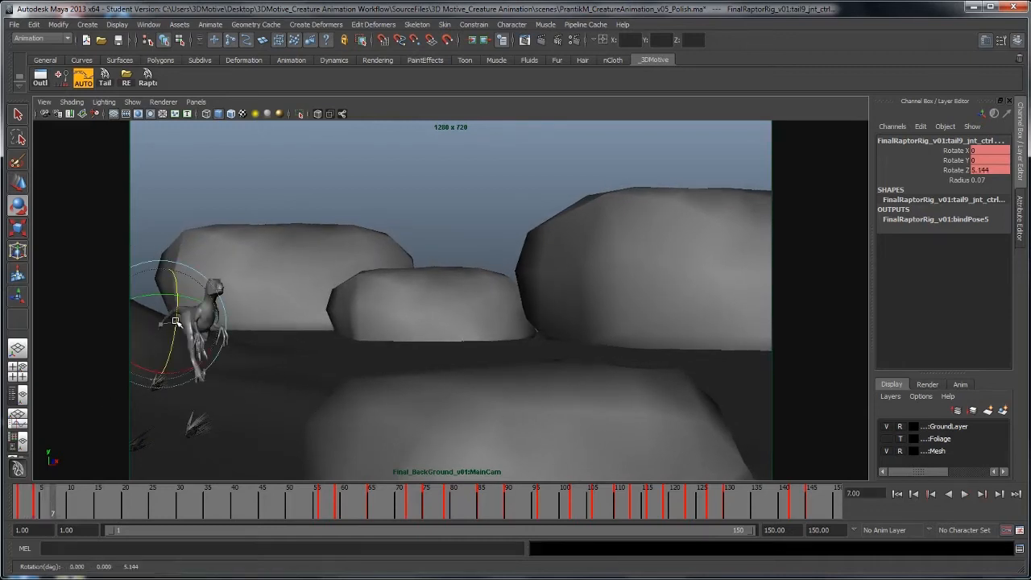
pyautogui.hotkey('alt', 'v')
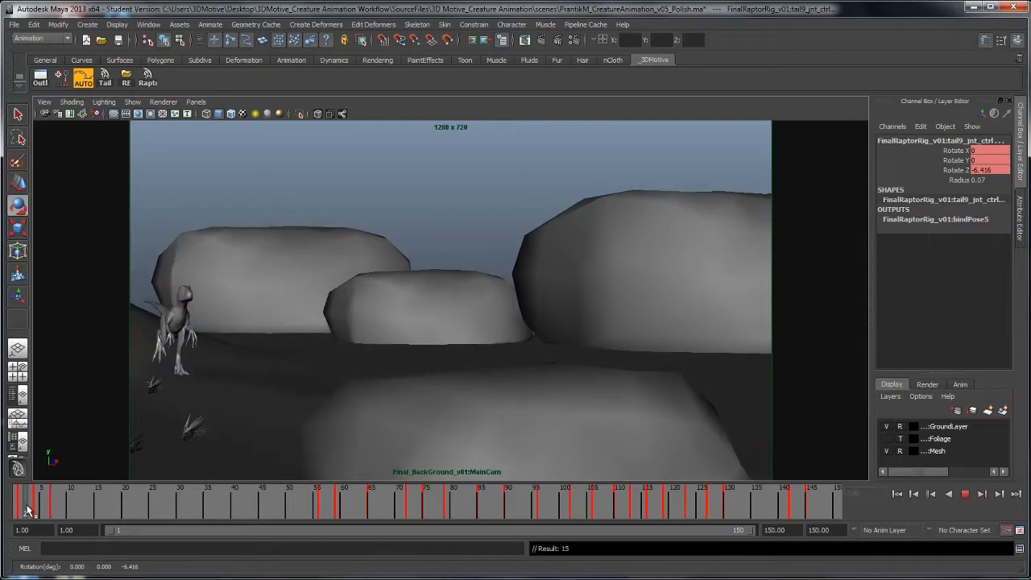
pyautogui.click(71, 516)
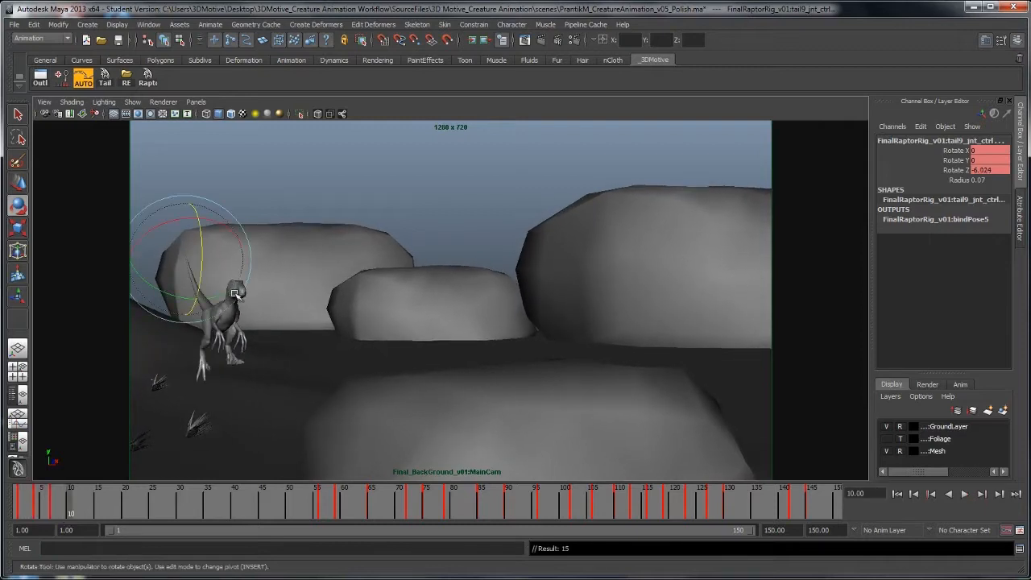
pyautogui.moveTo(203, 273); pyautogui.dragTo(202, 259)
# Move the outer tail controls' early keys to earlier frames and rotate the controls in Z to about -7.1 at frame 11
pyautogui.hotkey('alt', 'v')
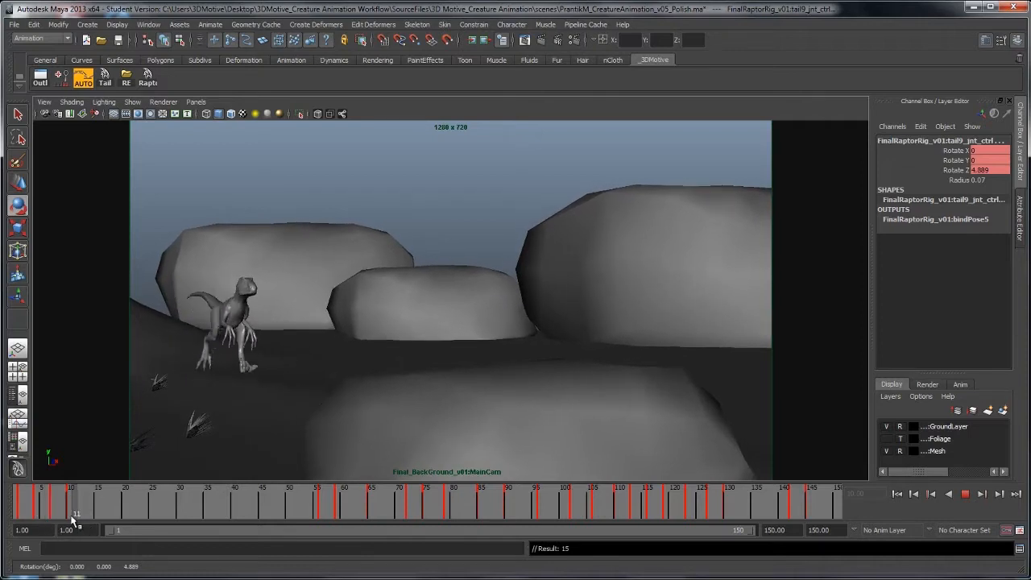
pyautogui.moveTo(69, 516)
pyautogui.keyDown('shift'); pyautogui.mouseDown()
pyautogui.moveTo(12, 519)
pyautogui.moveTo(64, 519)
pyautogui.mouseUp(); pyautogui.keyUp('shift')
pyautogui.hotkey('alt', 'v')
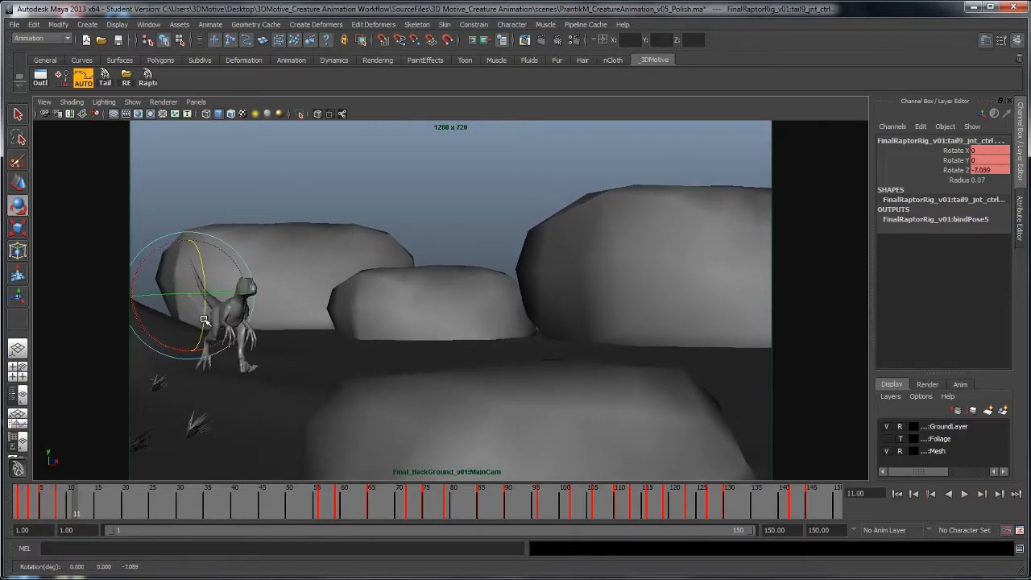
# Keep alternating the outer tail controls' up-and-down Z rotation every few frames through the run, up to about frame 49
pyautogui.hotkey('alt', 'v')
pyautogui.moveTo(98, 503); pyautogui.dragTo(91, 505)
pyautogui.moveTo(221, 270); pyautogui.dragTo(223, 293)
pyautogui.moveTo(46, 505); pyautogui.dragTo(108, 509)
pyautogui.moveTo(234, 283); pyautogui.dragTo(223, 311)
pyautogui.moveTo(64, 508); pyautogui.dragTo(125, 507)
pyautogui.moveTo(244, 271); pyautogui.dragTo(246, 288)
pyautogui.moveTo(81, 506); pyautogui.dragTo(163, 508)
pyautogui.moveTo(274, 295); pyautogui.dragTo(274, 308)
pyautogui.moveTo(145, 508); pyautogui.dragTo(173, 506)
pyautogui.moveTo(284, 272); pyautogui.dragTo(285, 287)
pyautogui.moveTo(147, 507); pyautogui.dragTo(217, 513)
# Delete the outer tail controls' key around frame 59 and rotate the controls in Y to about -15 at frame 60
pyautogui.hotkey('alt', 'v')
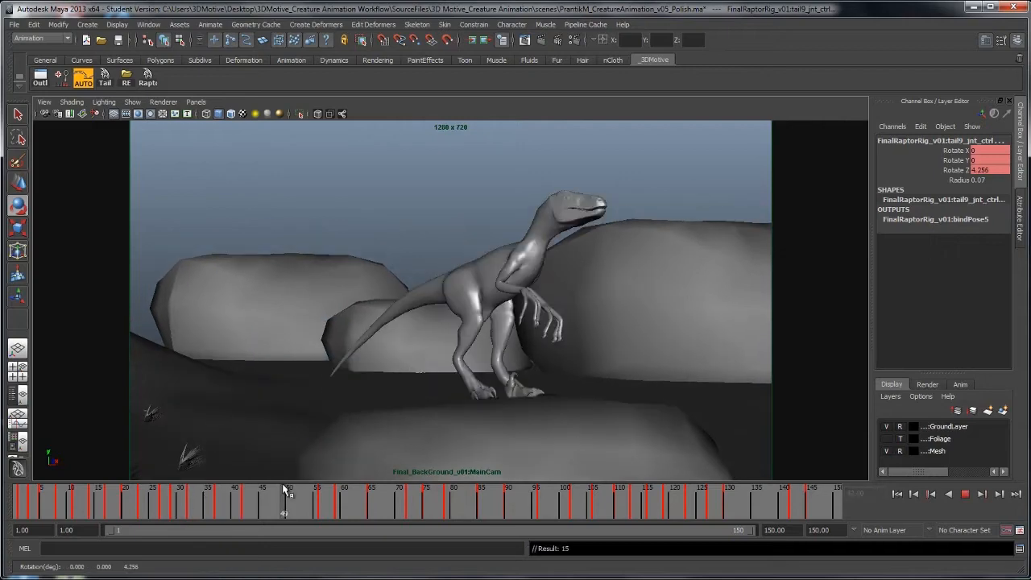
pyautogui.click(322, 509)
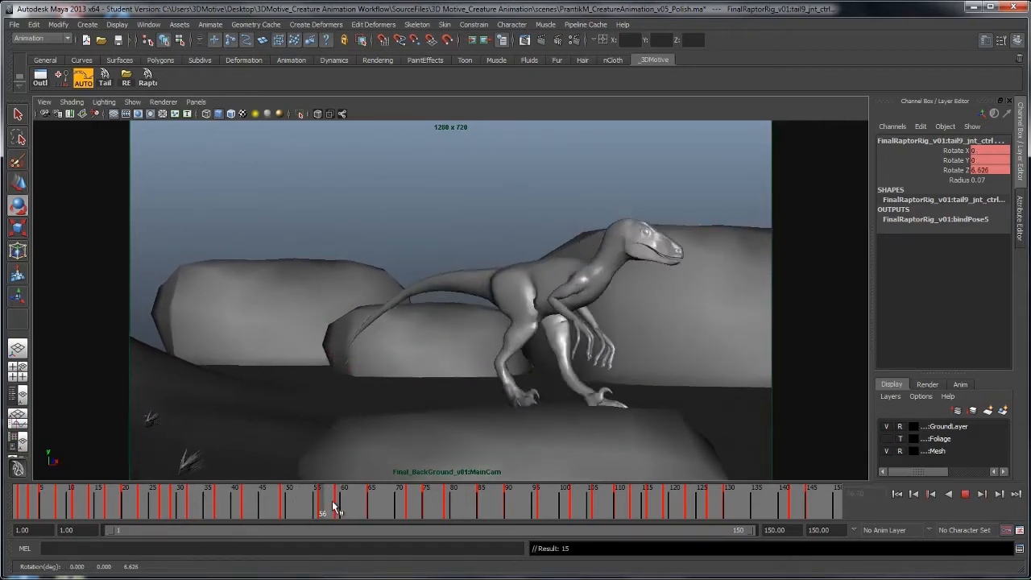
pyautogui.rightClick(339, 511)
pyautogui.moveTo(332, 506); pyautogui.dragTo(344, 504)
pyautogui.click(360, 382)
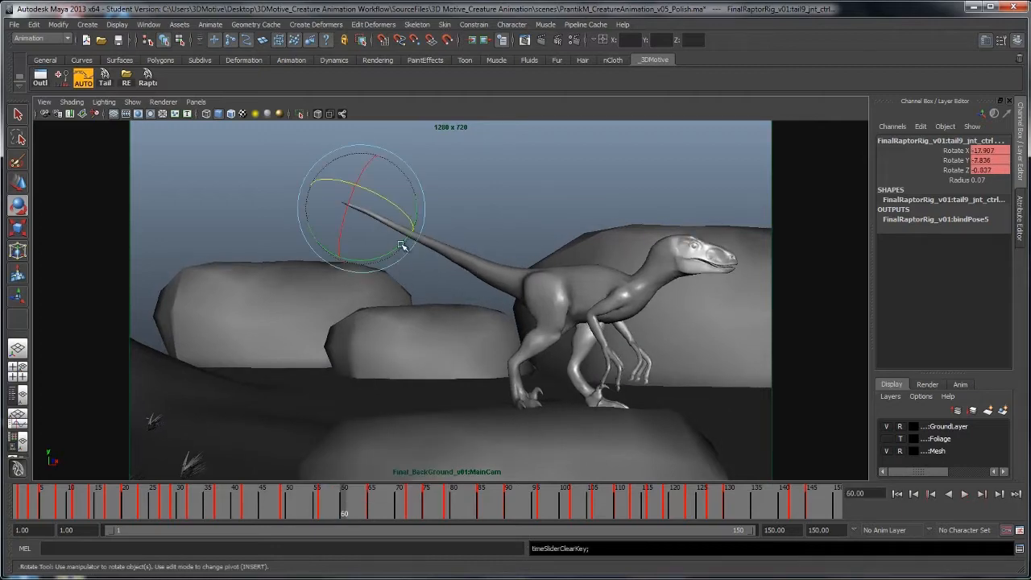
pyautogui.hotkey('ctrl', 'z')
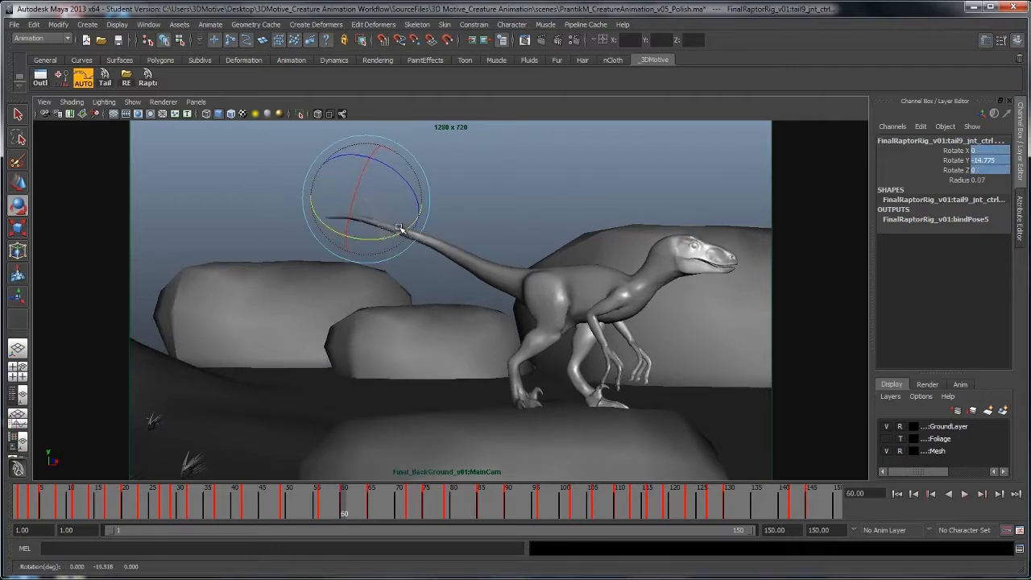
# Scrub past frame 60, deselect the tail controls and play the animation from frame 1 to review the tail swing
pyautogui.moveTo(306, 497); pyautogui.dragTo(469, 501)
pyautogui.click(898, 494)
pyautogui.click(548, 153)
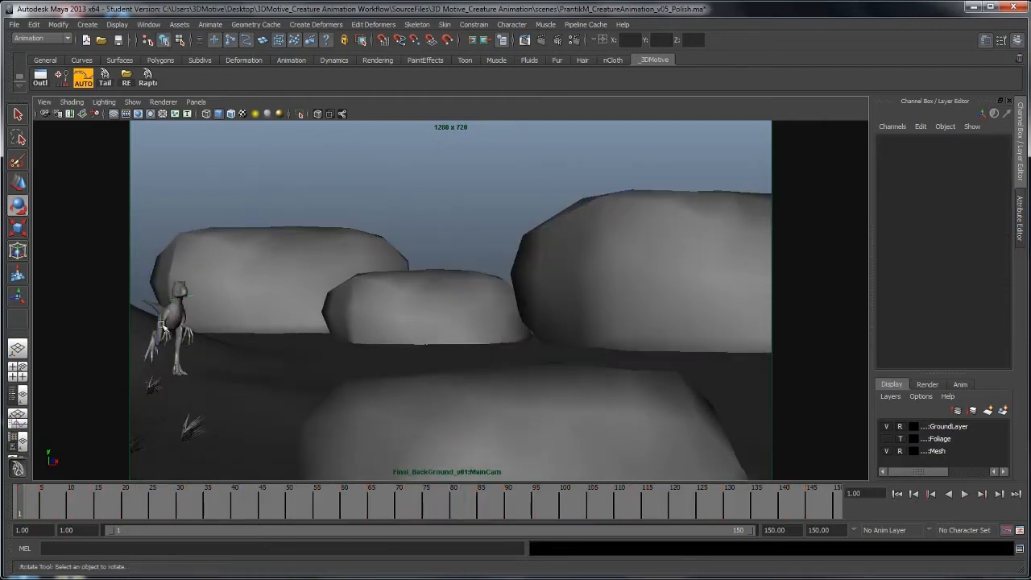
pyautogui.click(969, 493)
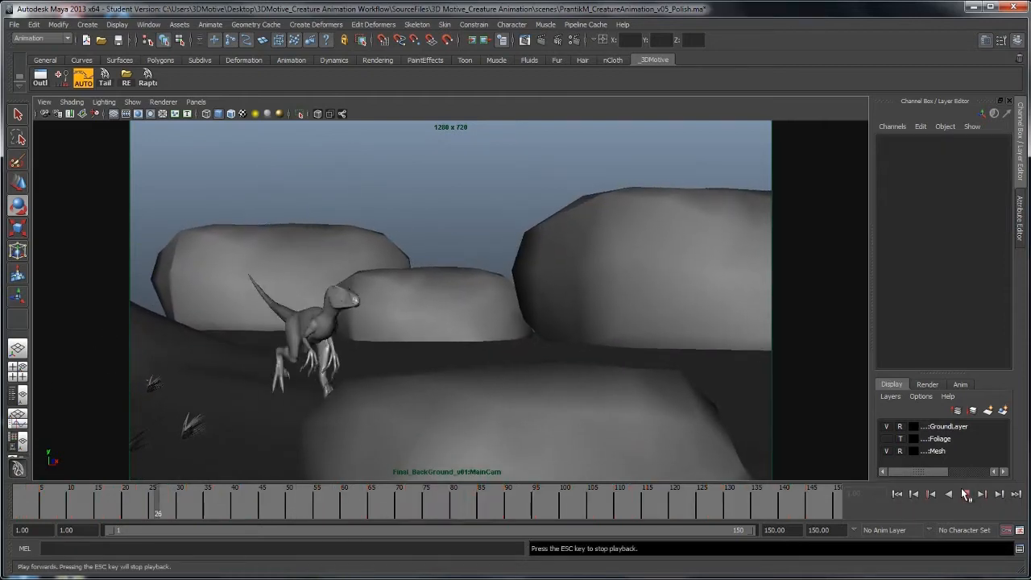
pyautogui.click(897, 494)
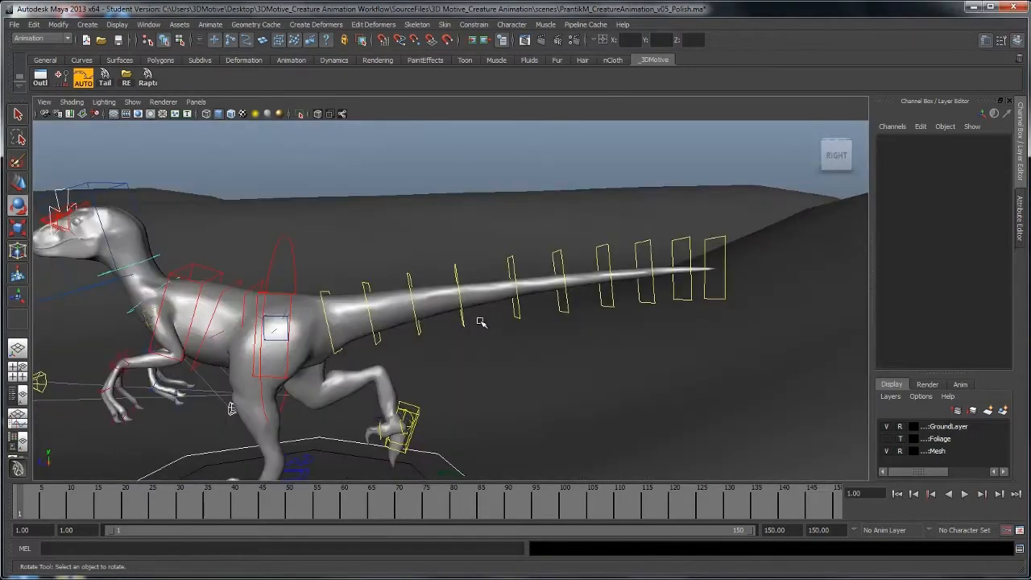
# Adjust the third tail control's Rotate Z keys between about frames 7 and 27 in the Graph Editor
pyautogui.click(500, 285)
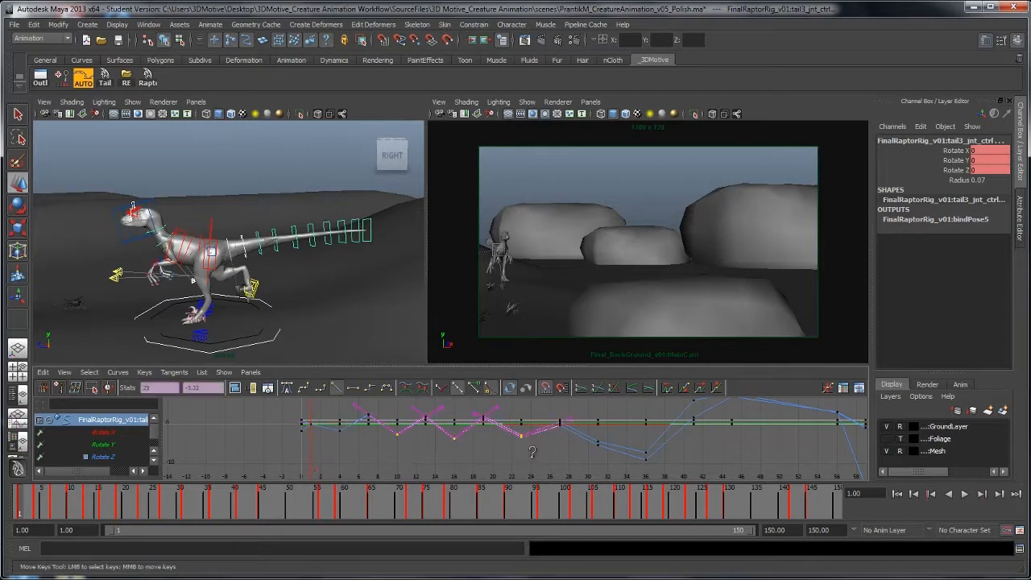
pyautogui.click(713, 187)
# Play the animation repeatedly from frame 1 beside the Graph Editor to check the tail overlap through the main camera
pyautogui.click(964, 493)
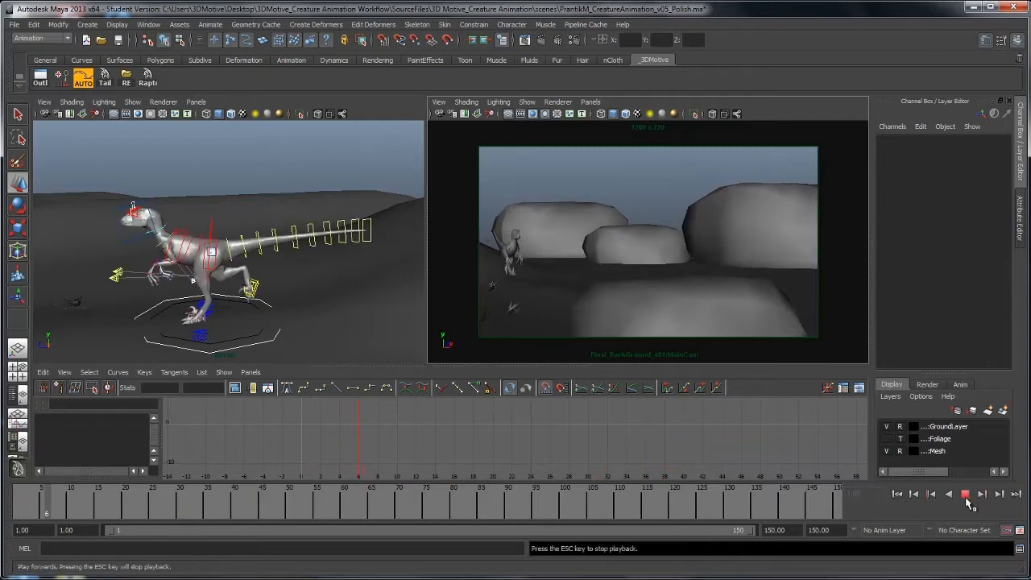
pyautogui.click(966, 494)
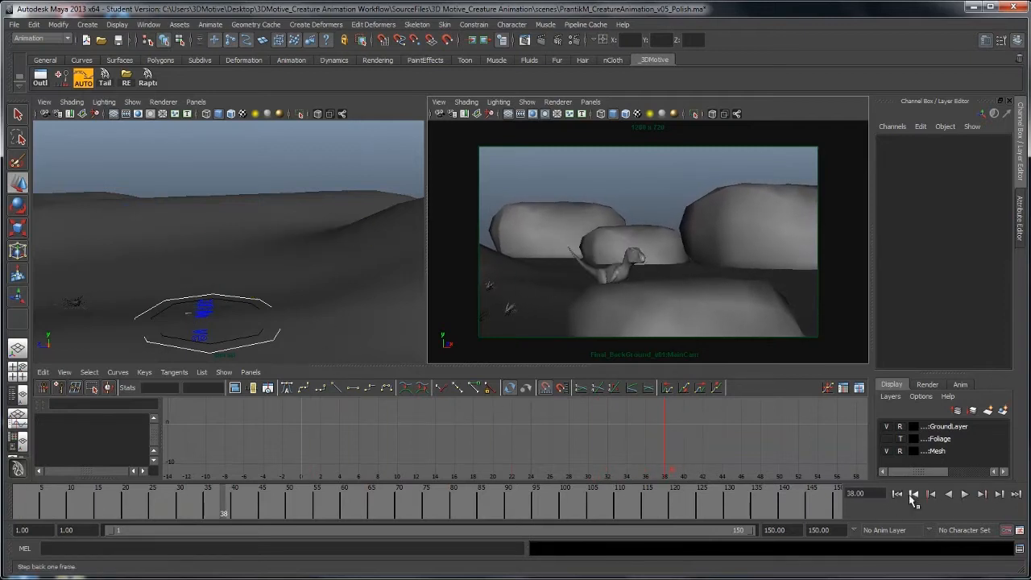
pyautogui.click(964, 493)
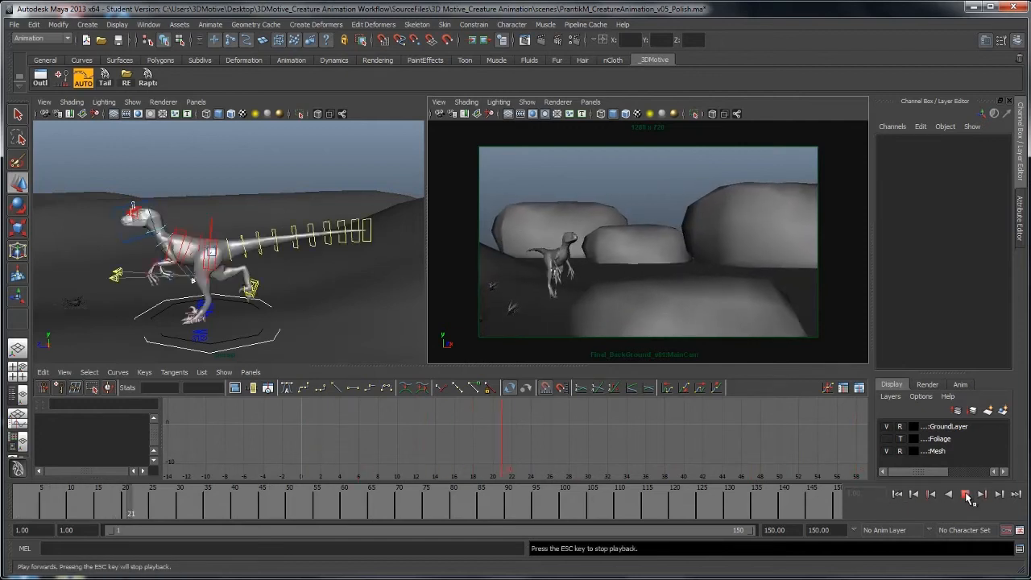
pyautogui.click(965, 494)
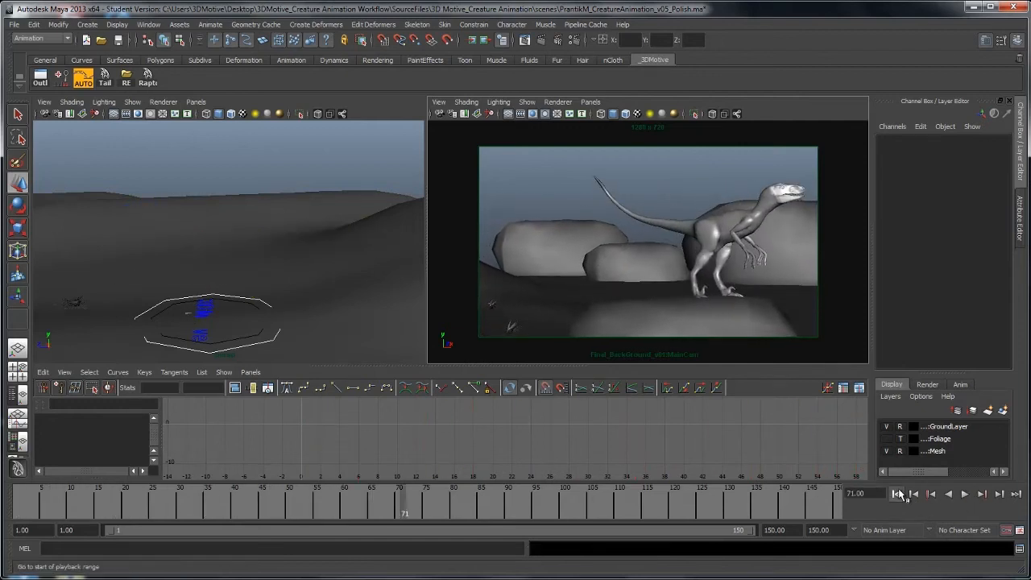
pyautogui.click(898, 494)
pyautogui.click(964, 494)
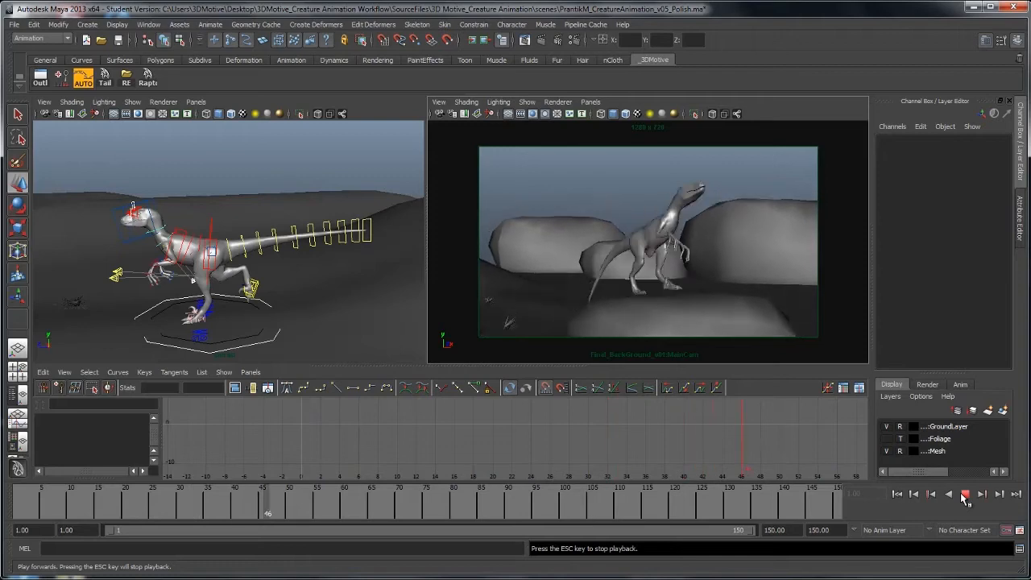
pyautogui.press('Escape')
# Select the second neck control in a side view of the raptor and return to the main camera view
pyautogui.keyDown('alt'); pyautogui.moveTo(250, 293); pyautogui.dragTo(228, 273); pyautogui.keyUp('alt')
pyautogui.keyDown('alt'); pyautogui.moveTo(228, 273); pyautogui.dragTo(275, 259, button='right'); pyautogui.keyUp('alt')
pyautogui.keyDown('alt'); pyautogui.moveTo(275, 259); pyautogui.dragTo(240, 289, button='middle'); pyautogui.keyUp('alt')
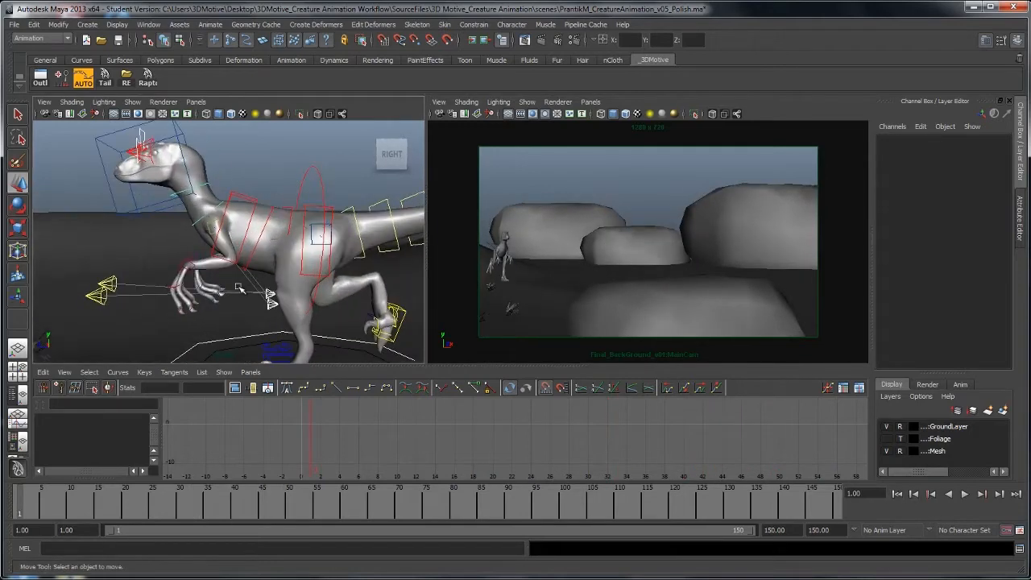
pyautogui.click(207, 184)
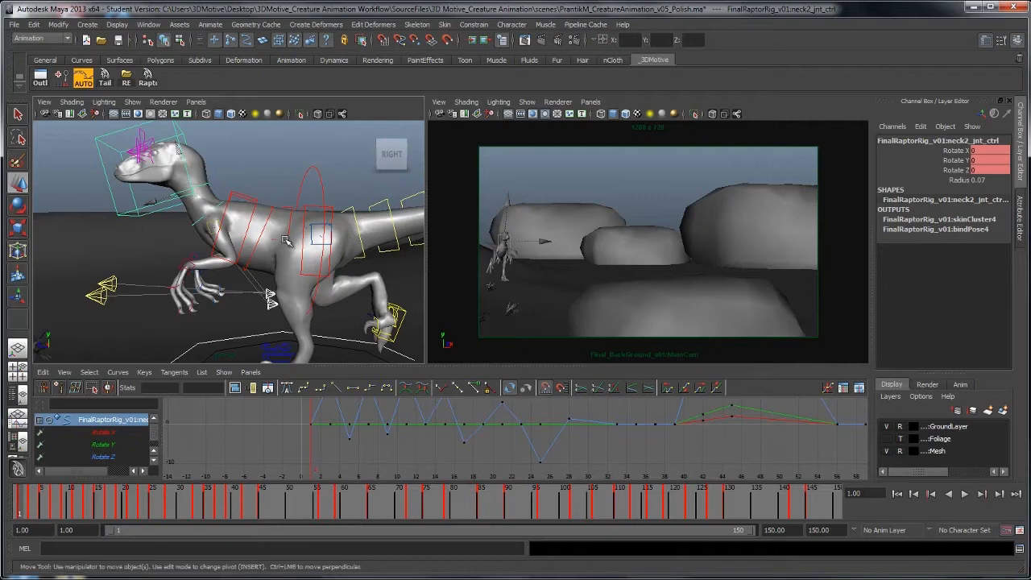
pyautogui.press('space')
pyautogui.moveTo(435, 250)
pyautogui.keyDown('alt'); pyautogui.mouseDown(button='right')
pyautogui.moveTo(336, 258)
pyautogui.moveTo(431, 262)
pyautogui.mouseUp(button='right'); pyautogui.keyUp('alt')
pyautogui.keyDown('alt'); pyautogui.moveTo(287, 315); pyautogui.dragTo(324, 285, button='middle'); pyautogui.keyUp('alt')
pyautogui.keyDown('alt'); pyautogui.moveTo(325, 285); pyautogui.dragTo(276, 283, button='right'); pyautogui.keyUp('alt')
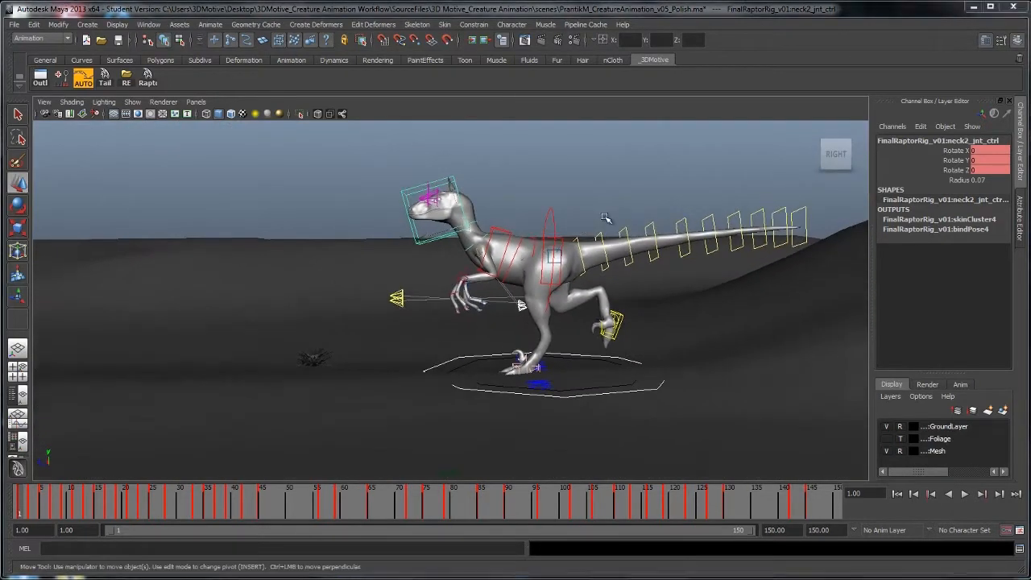
pyautogui.press('space')
pyautogui.press('space')
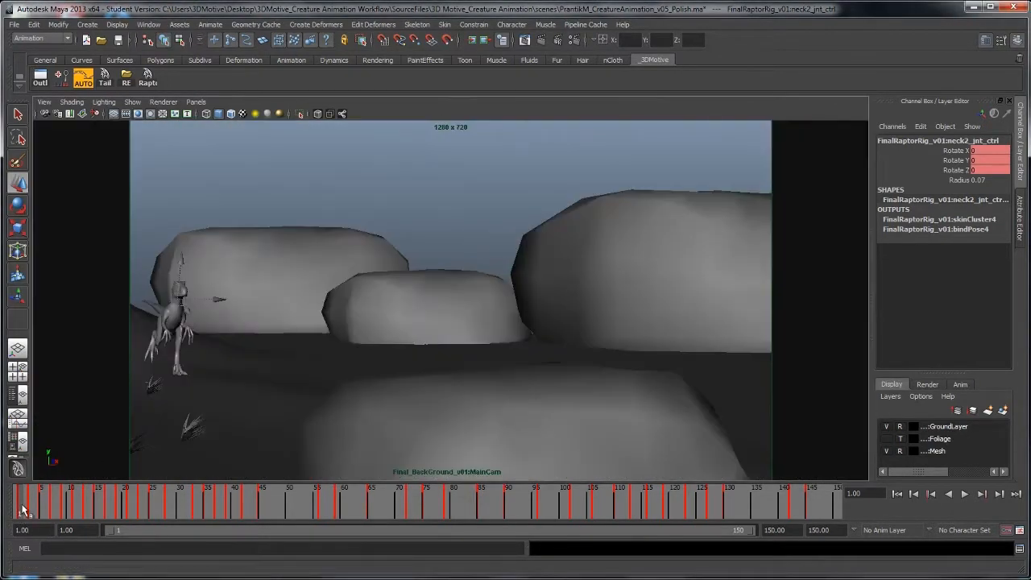
# Review the run playback and offset the second neck control's keys from frames 1 to 39 one frame later
pyautogui.hotkey('alt', 'v')
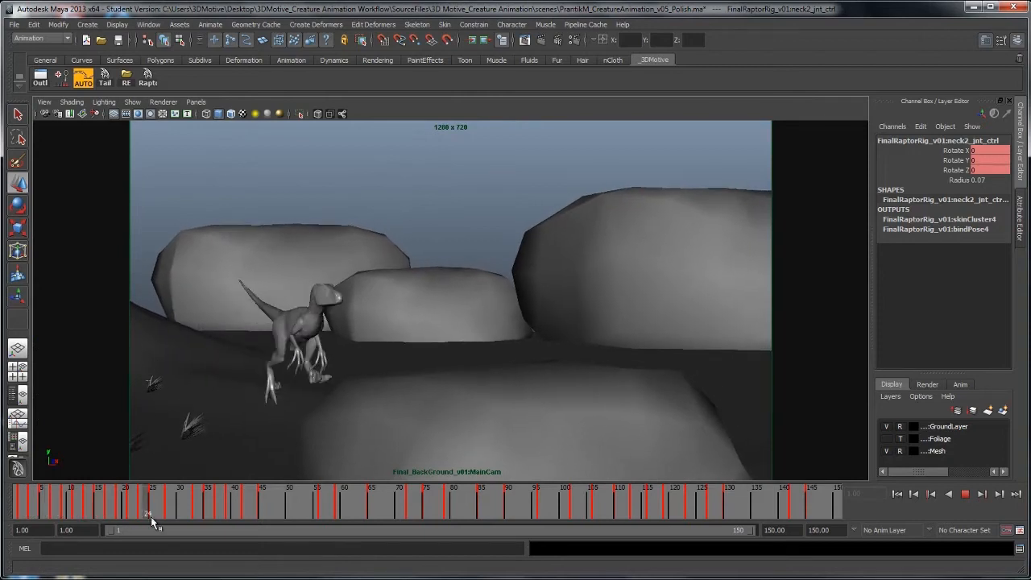
pyautogui.moveTo(150, 517)
pyautogui.mouseDown()
pyautogui.moveTo(215, 518)
pyautogui.moveTo(3, 524)
pyautogui.mouseUp()
pyautogui.press('space')
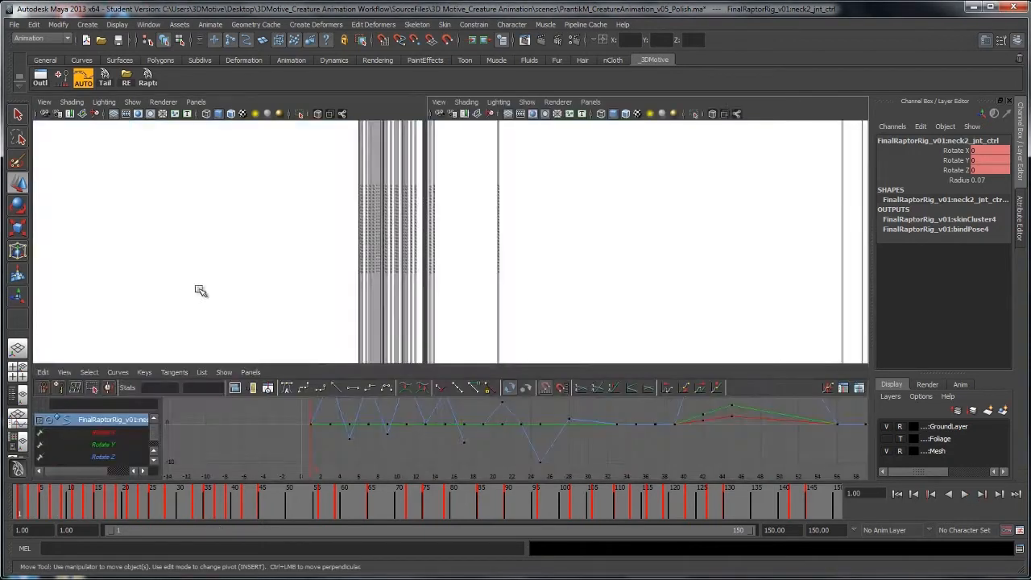
pyautogui.hotkey('alt', 'v')
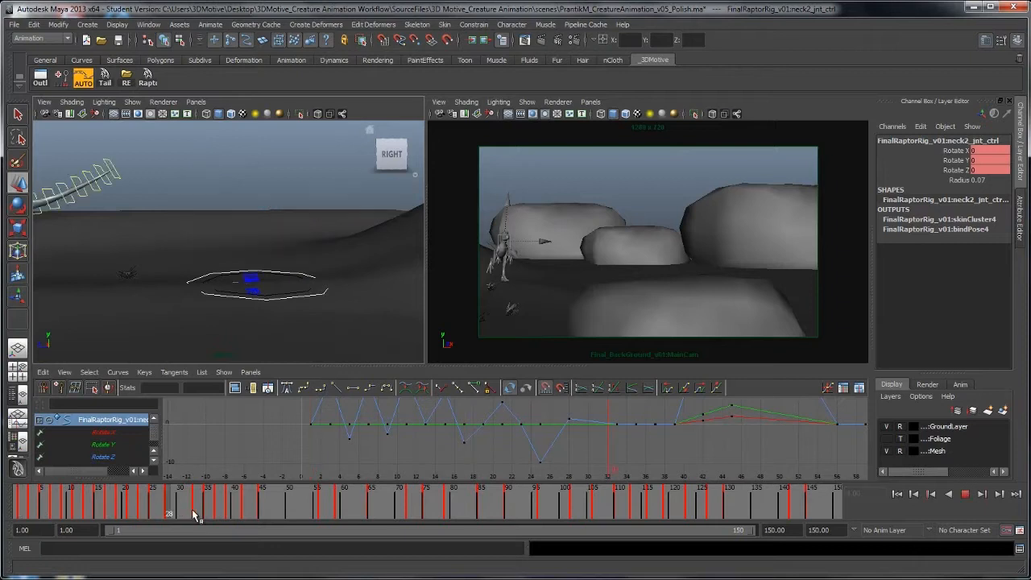
pyautogui.click(266, 518)
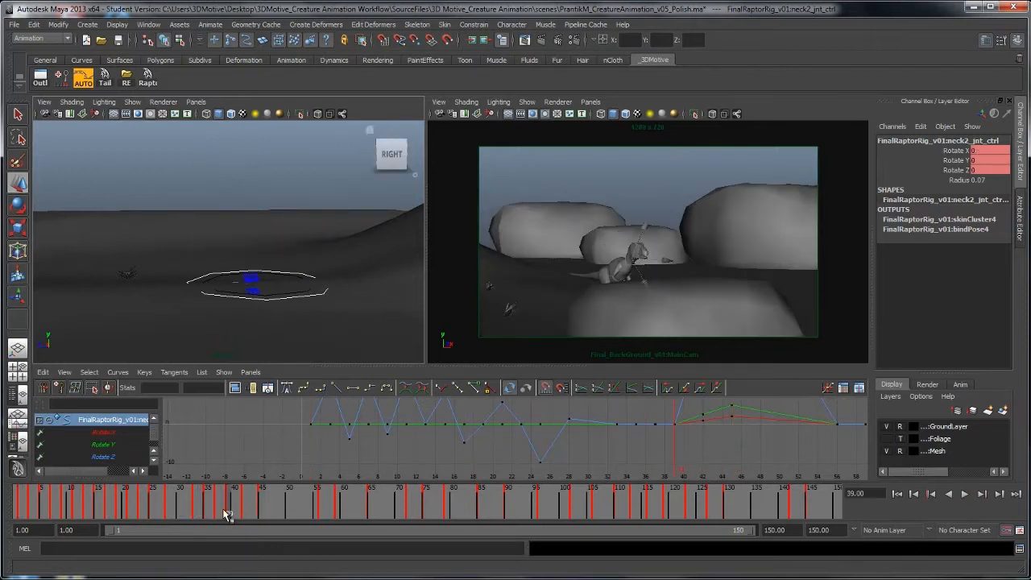
pyautogui.keyDown('shift'); pyautogui.moveTo(226, 513); pyautogui.dragTo(18, 512); pyautogui.keyUp('shift')
pyautogui.moveTo(119, 509); pyautogui.dragTo(20, 511)
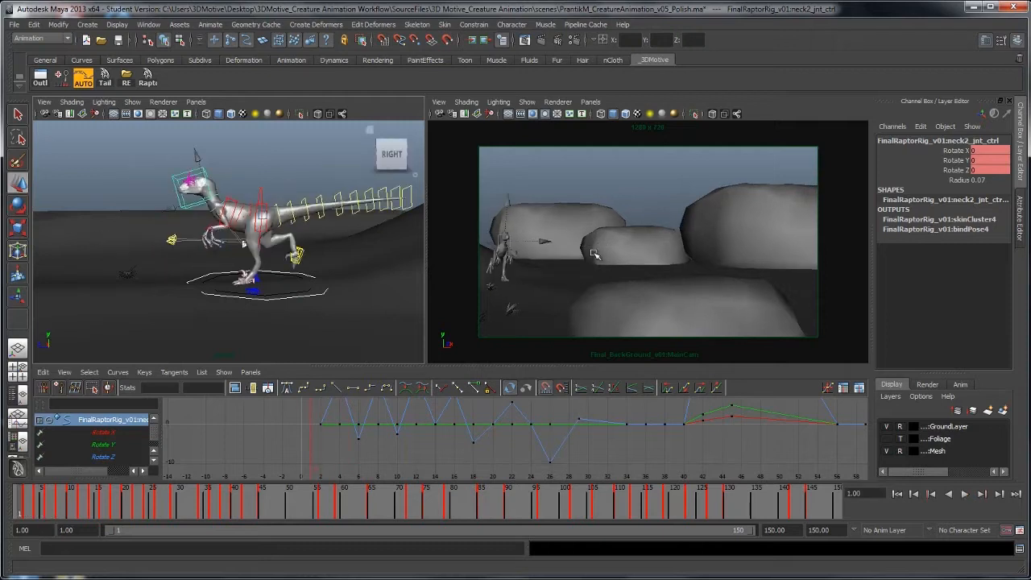
# Deselect the neck control and replay the animation from frame 1 to check the delayed head motion
pyautogui.click(614, 177)
pyautogui.click(966, 494)
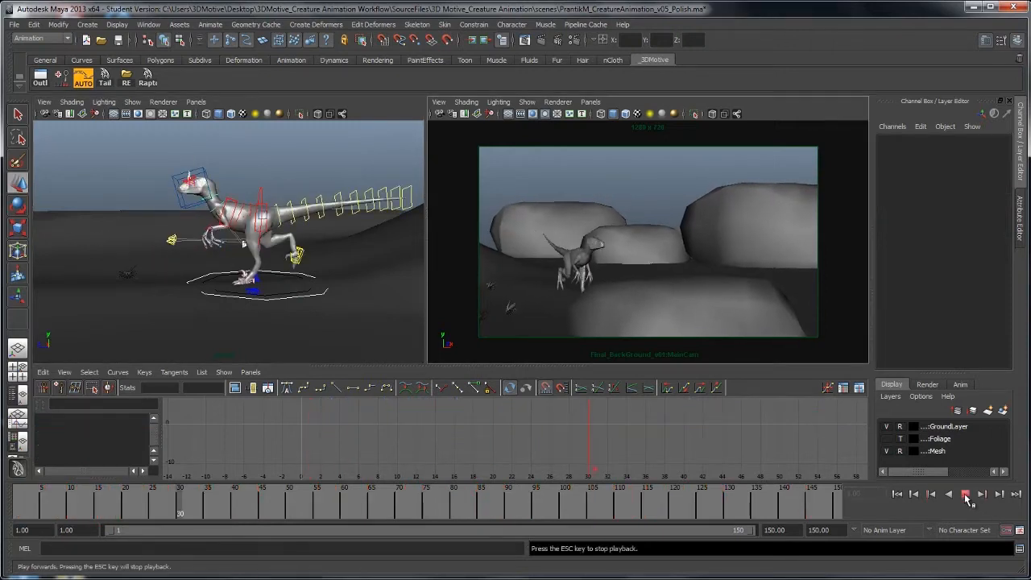
pyautogui.click(897, 494)
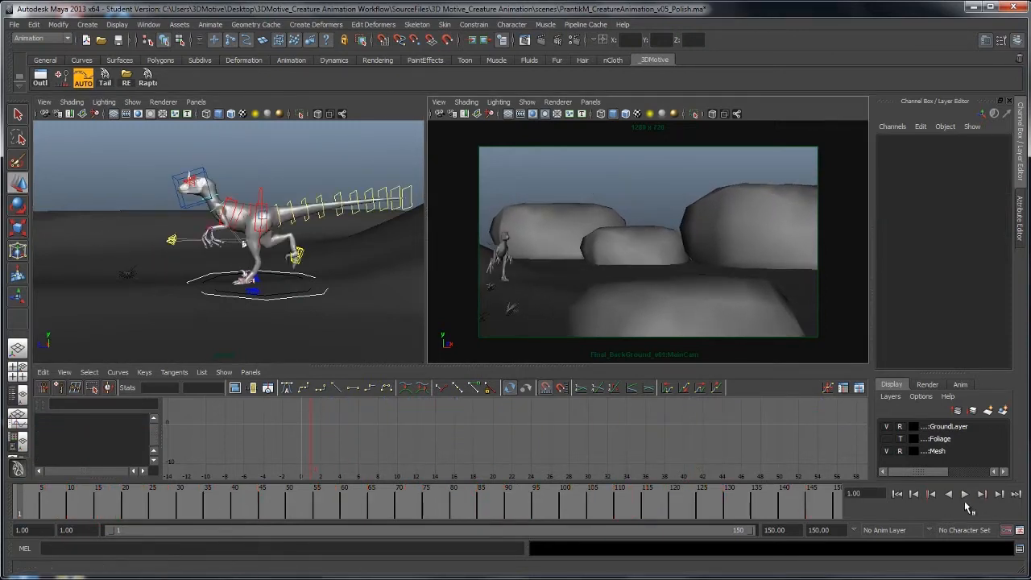
pyautogui.click(965, 494)
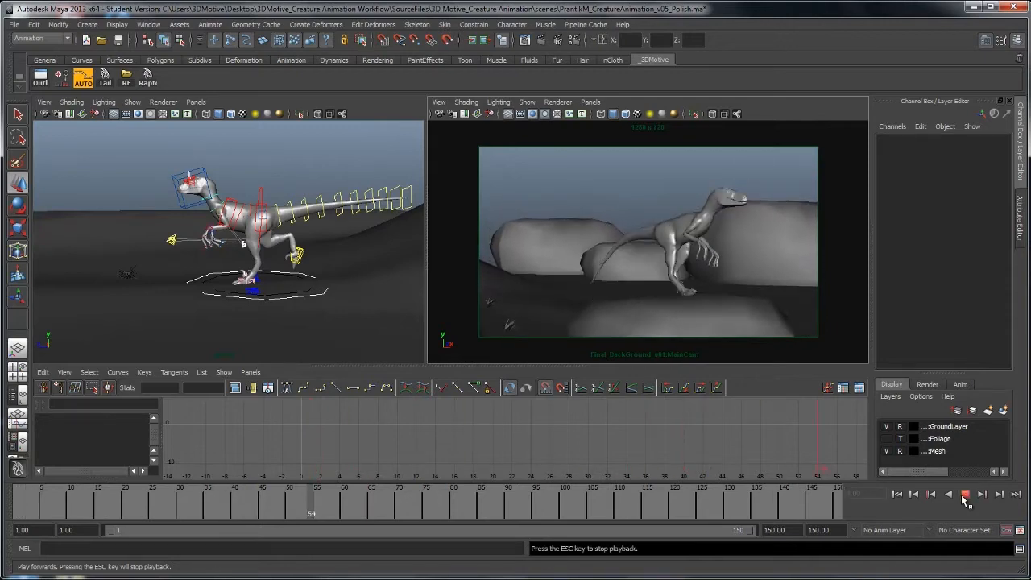
pyautogui.click(964, 499)
# Select the control at the raptor's head on the rock and set a rotation key around frame 69
pyautogui.keyDown('alt'); pyautogui.moveTo(249, 230); pyautogui.dragTo(211, 234, button='right'); pyautogui.keyUp('alt')
pyautogui.keyDown('alt'); pyautogui.moveTo(298, 256); pyautogui.dragTo(402, 264, button='middle'); pyautogui.keyUp('alt')
pyautogui.keyDown('alt'); pyautogui.moveTo(232, 265); pyautogui.dragTo(264, 265, button='right'); pyautogui.keyUp('alt')
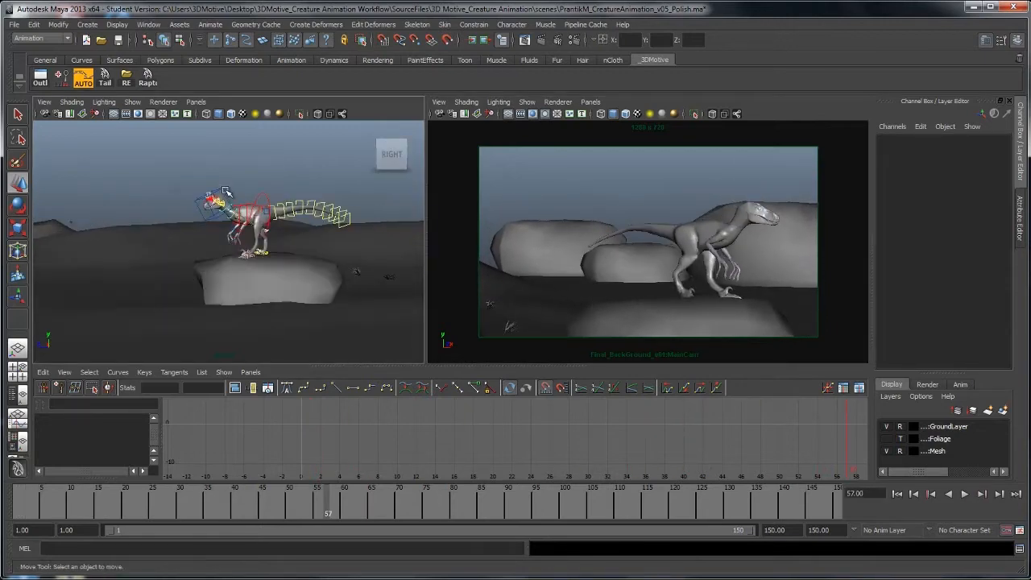
pyautogui.click(222, 189)
pyautogui.press('space')
pyautogui.moveTo(215, 509); pyautogui.dragTo(394, 499)
pyautogui.press('e')
pyautogui.press('s')
pyautogui.click(808, 390)
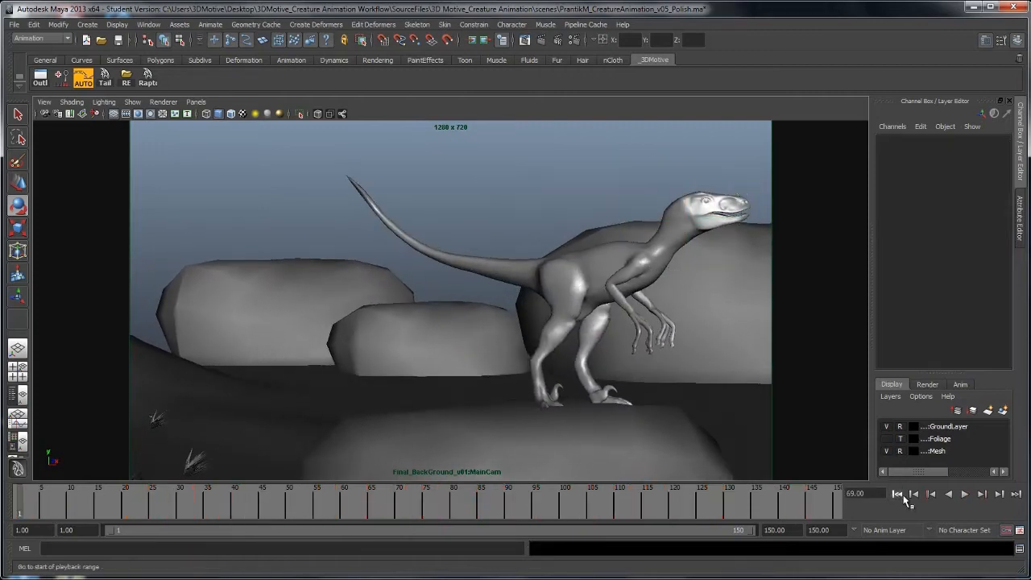
# Play the animation from frame 1 in the multi-view layout and stop at frame 61
pyautogui.click(900, 497)
pyautogui.press('space')
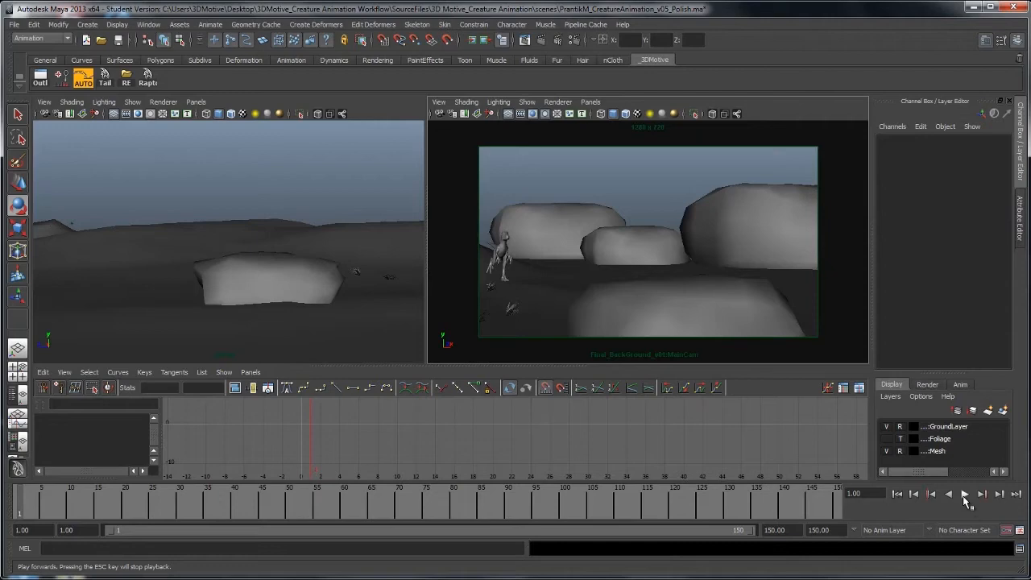
pyautogui.click(965, 495)
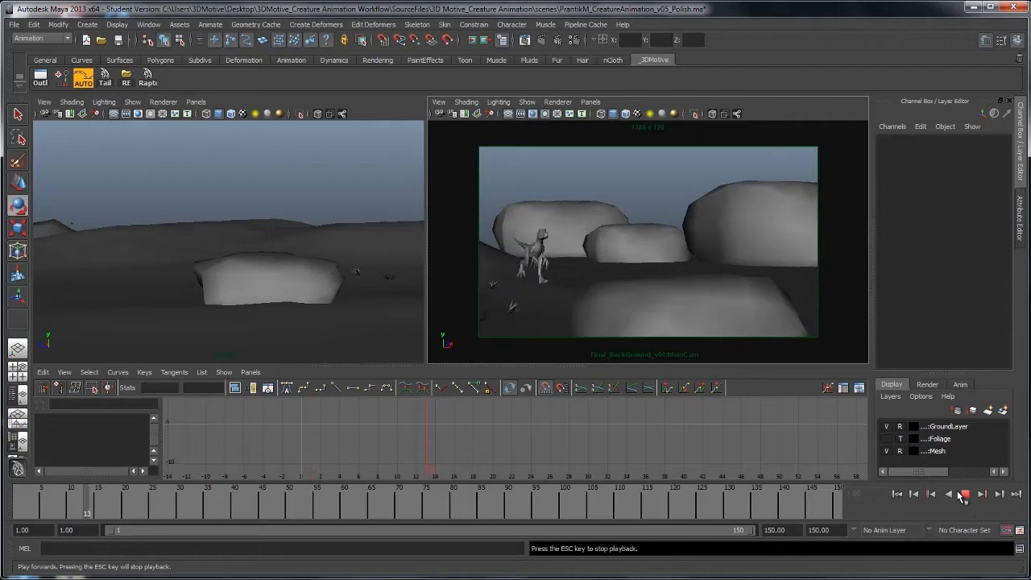
pyautogui.click(959, 495)
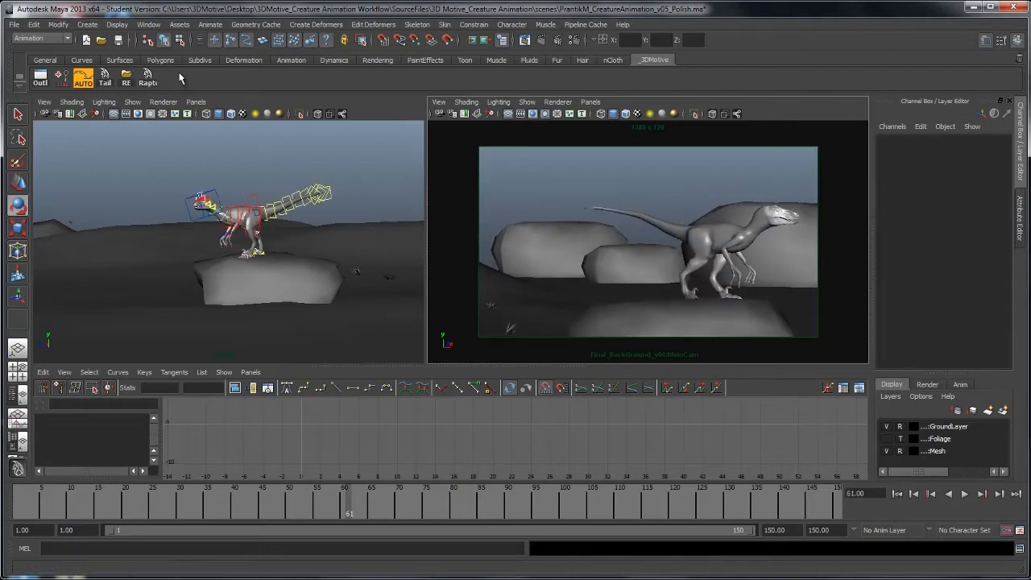
# Select all the raptor's controls and frame their animation curves in the Graph Editor
pyautogui.click(148, 78)
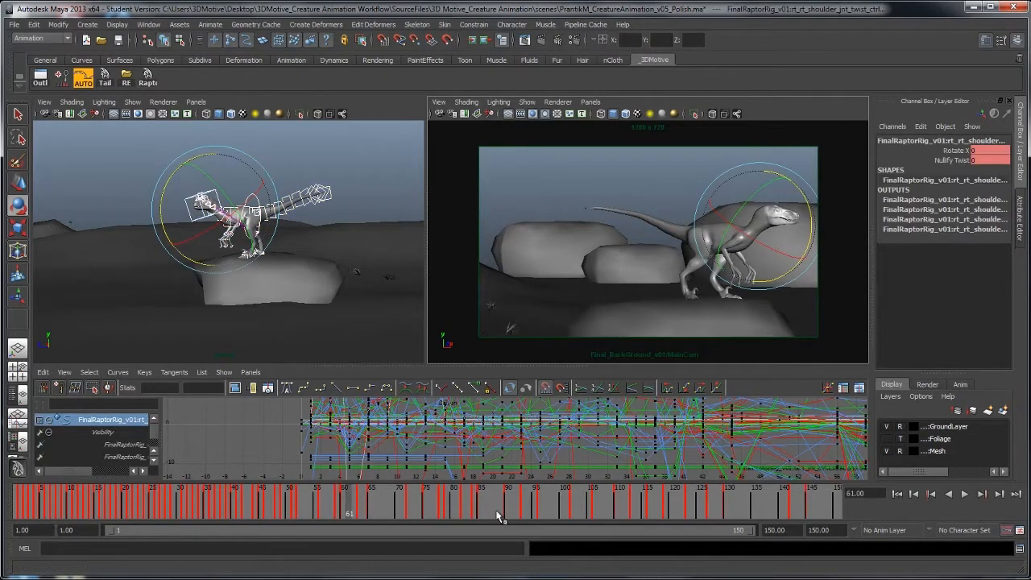
pyautogui.keyDown('alt'); pyautogui.moveTo(293, 290); pyautogui.dragTo(306, 278, button='middle'); pyautogui.keyUp('alt')
pyautogui.press('f')
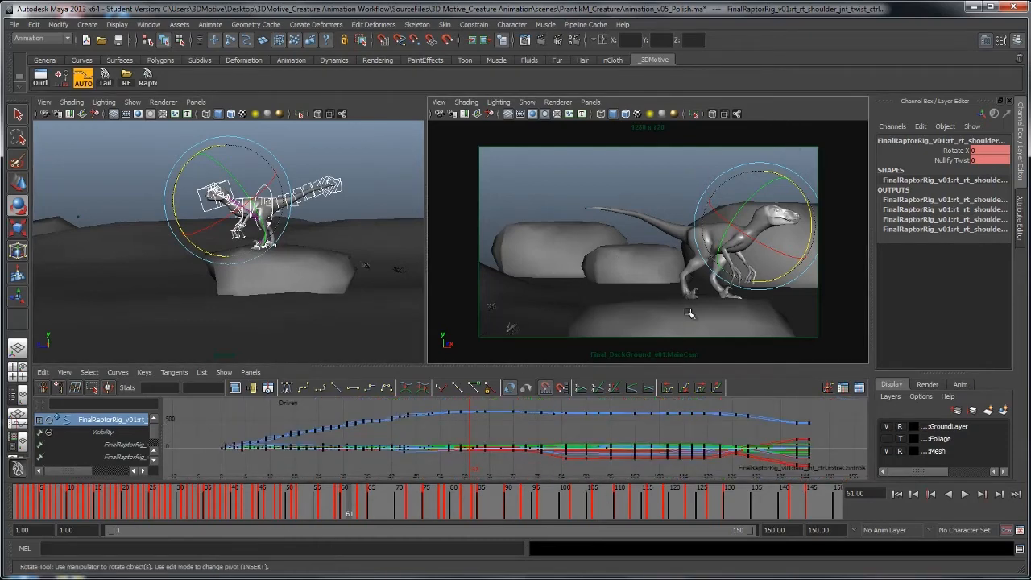
# Select the raptor's right foot control and rotate it at frame 59 to about X -10.6, Y 29, Z -2.9
pyautogui.keyDown('alt'); pyautogui.moveTo(260, 287); pyautogui.dragTo(377, 306); pyautogui.keyUp('alt')
pyautogui.keyDown('alt'); pyautogui.moveTo(216, 294); pyautogui.dragTo(261, 296); pyautogui.keyUp('alt')
pyautogui.click(221, 269)
pyautogui.press('w')
pyautogui.press('e')
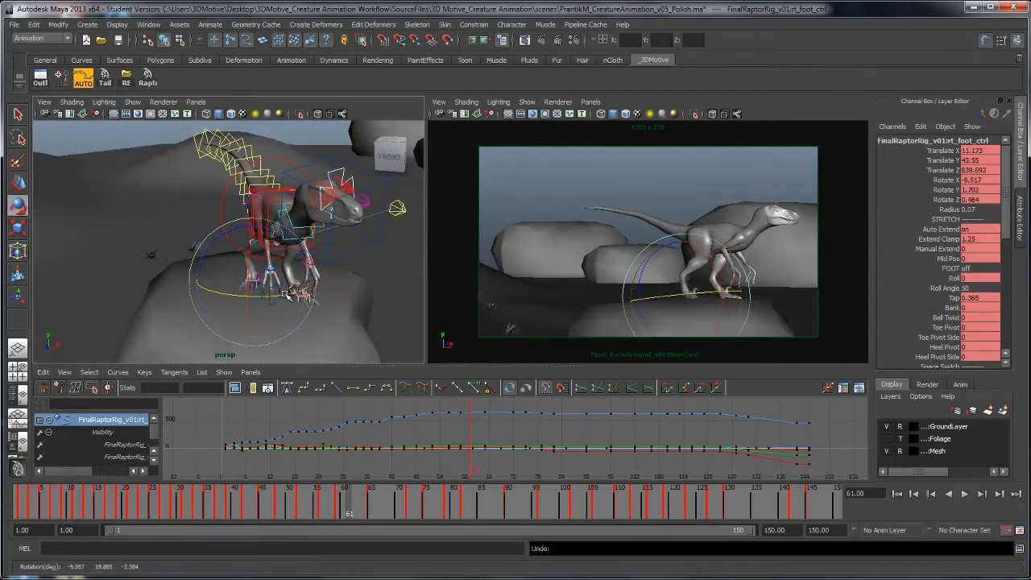
pyautogui.press(',')
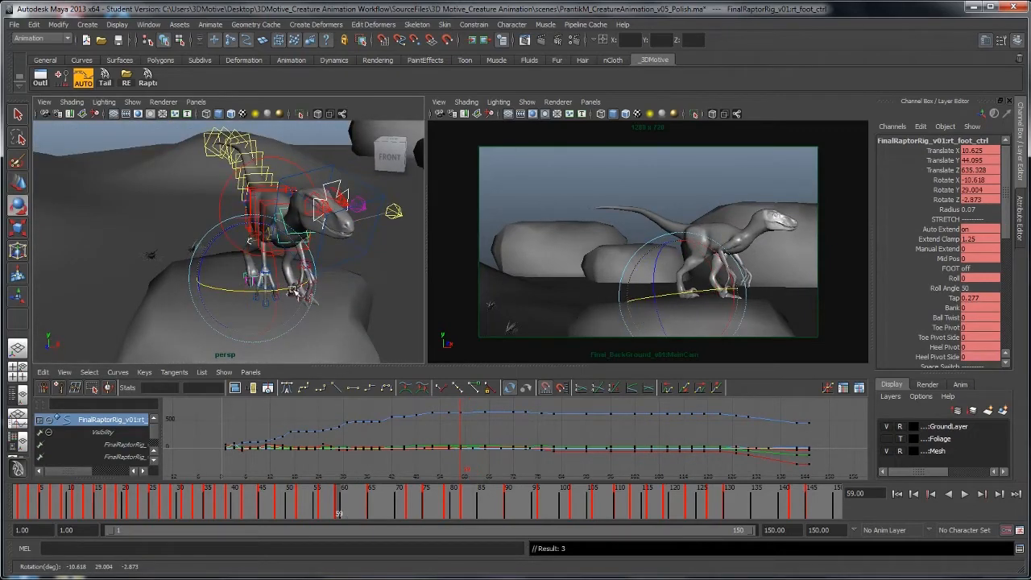
# Move the right foot control at frame 59 to about X 3.39, Y 44.46, Z 639.34
pyautogui.keyDown('alt'); pyautogui.moveTo(250, 240); pyautogui.dragTo(207, 275); pyautogui.keyUp('alt')
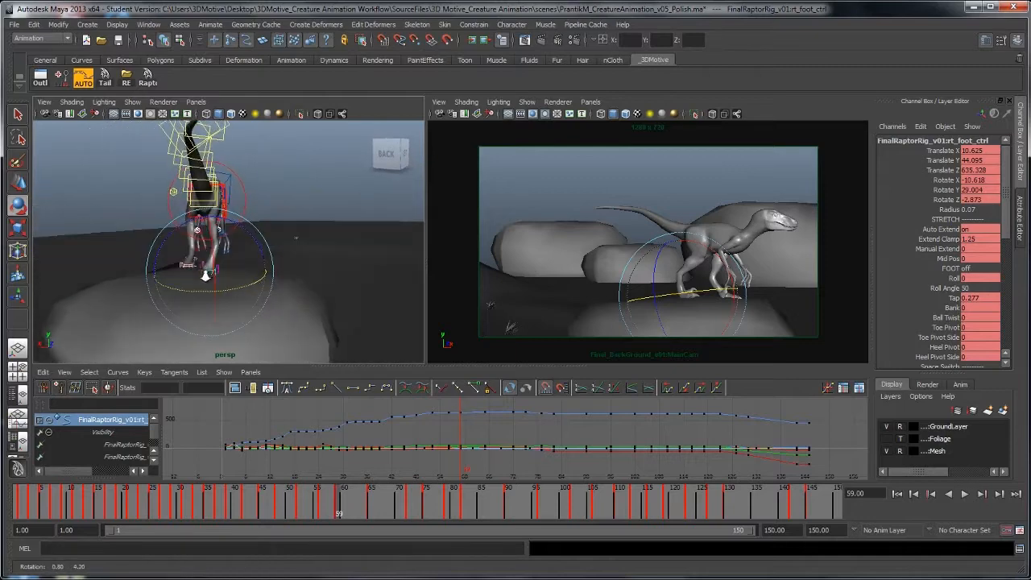
pyautogui.keyDown('alt'); pyautogui.moveTo(206, 276); pyautogui.dragTo(244, 299, button='right'); pyautogui.keyUp('alt')
pyautogui.press('w')
pyautogui.keyDown('alt'); pyautogui.moveTo(196, 296); pyautogui.dragTo(50, 283); pyautogui.keyUp('alt')
pyautogui.keyDown('alt'); pyautogui.moveTo(281, 260); pyautogui.dragTo(233, 244); pyautogui.keyUp('alt')
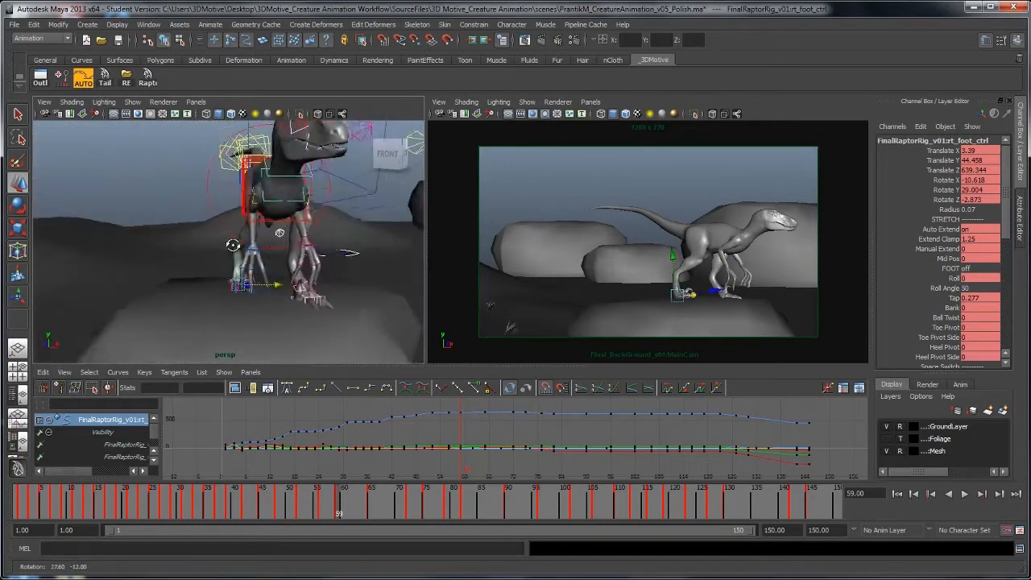
# Select both knee controls, reposition them at frame 59 with the left one near X 1.28, Y 9.64, Z 45.06, and key them
pyautogui.keyDown('alt'); pyautogui.moveTo(233, 244); pyautogui.dragTo(189, 238, button='right'); pyautogui.keyUp('alt')
pyautogui.click(270, 206)
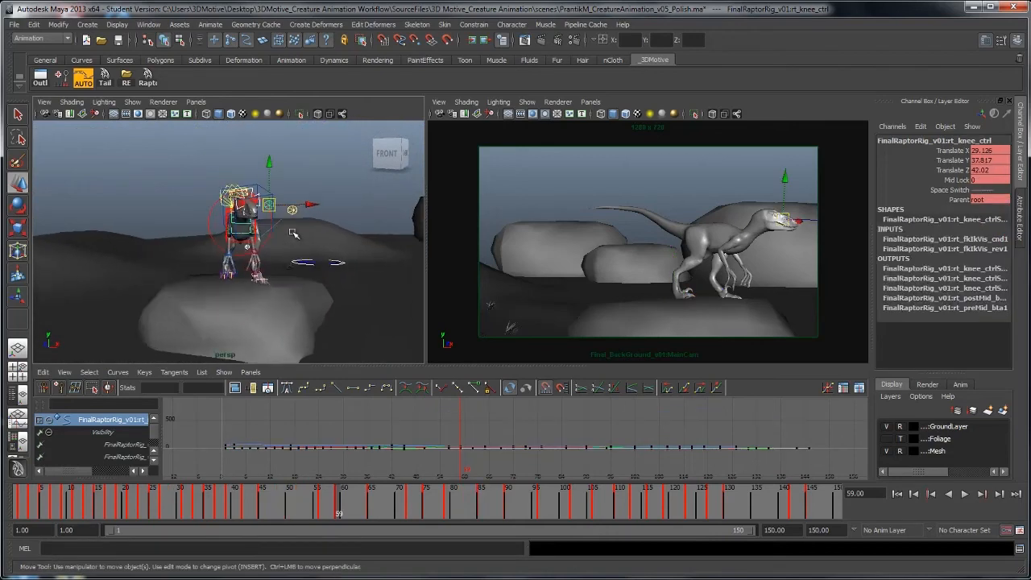
pyautogui.keyDown('alt'); pyautogui.moveTo(252, 266); pyautogui.dragTo(289, 272, button='right'); pyautogui.keyUp('alt')
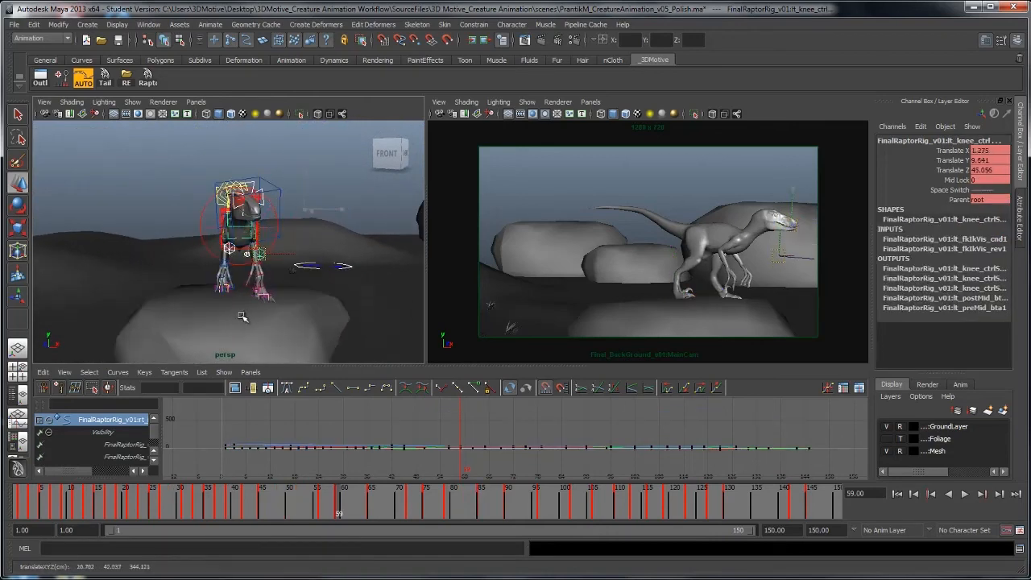
pyautogui.keyDown('alt'); pyautogui.moveTo(241, 316); pyautogui.dragTo(213, 297); pyautogui.keyUp('alt')
pyautogui.press('s')
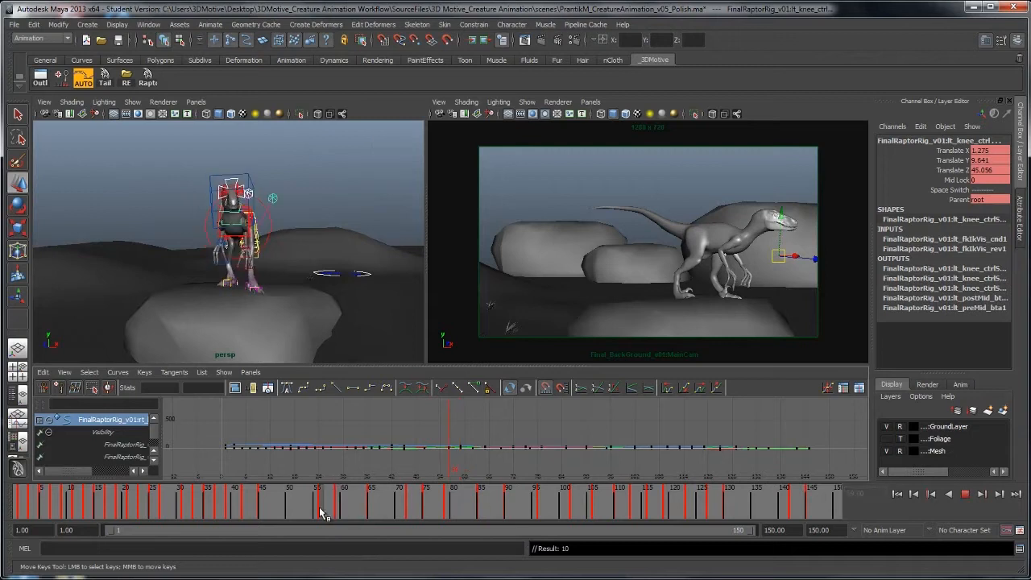
# Reposition both knee controls to straighten the legs at frames 56 and 79, and key them there
pyautogui.click(316, 512)
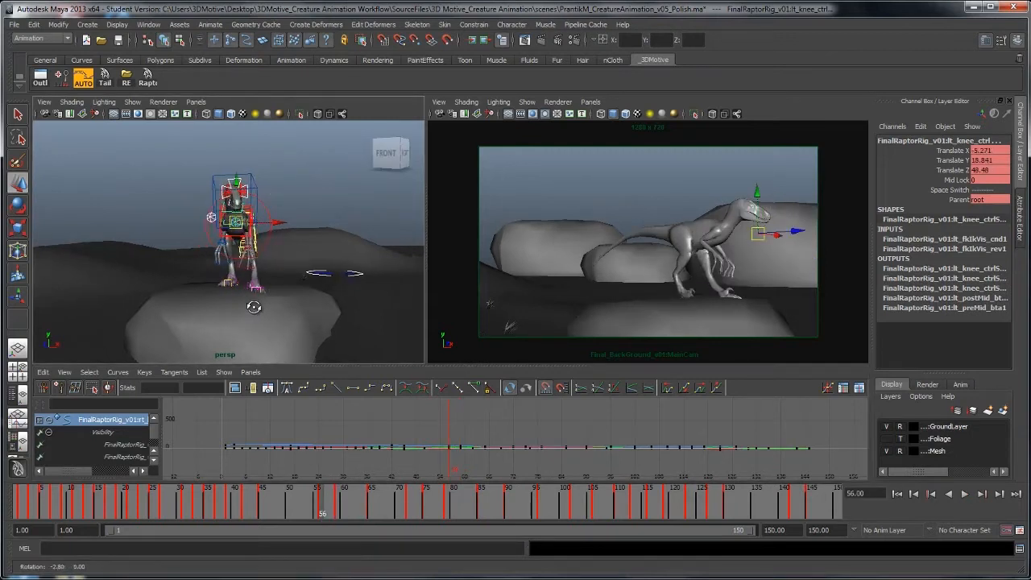
pyautogui.keyDown('alt'); pyautogui.moveTo(254, 307); pyautogui.dragTo(223, 324); pyautogui.keyUp('alt')
pyautogui.press('s')
pyautogui.moveTo(311, 514); pyautogui.dragTo(298, 513)
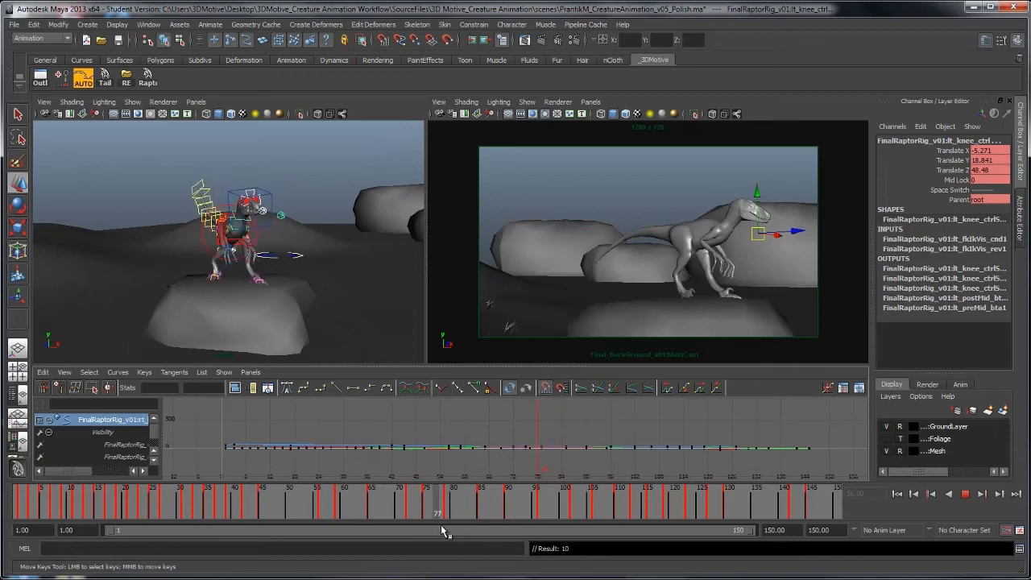
pyautogui.keyDown('alt'); pyautogui.moveTo(260, 224); pyautogui.dragTo(214, 220); pyautogui.keyUp('alt')
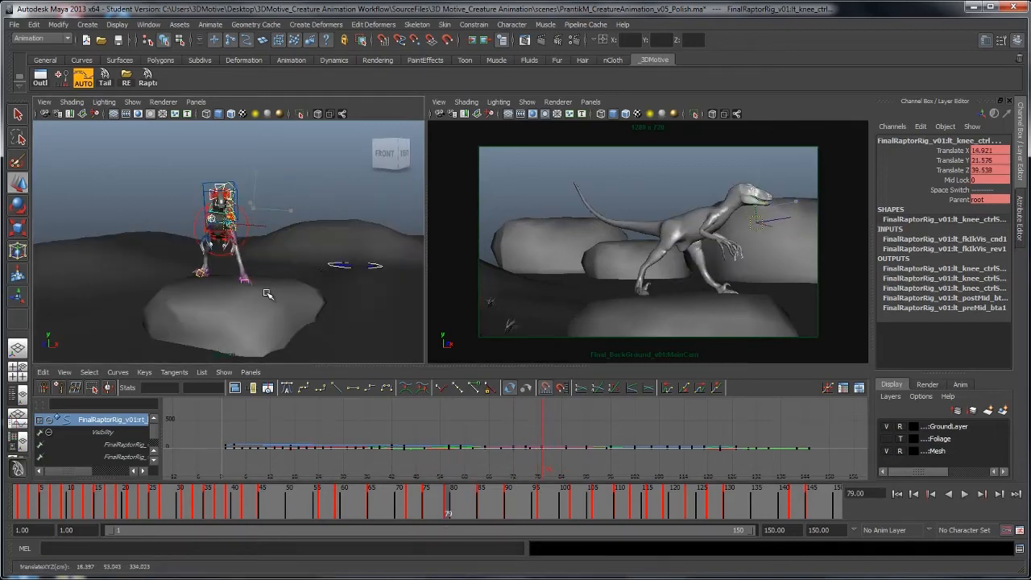
pyautogui.keyDown('alt'); pyautogui.moveTo(268, 294); pyautogui.dragTo(301, 290); pyautogui.keyUp('alt')
pyautogui.press('s')
# Reposition both knee controls at frame 75, with the left one near X 5.46, Y 15.59, Z 44.52, and key them
pyautogui.moveTo(418, 510); pyautogui.dragTo(420, 512)
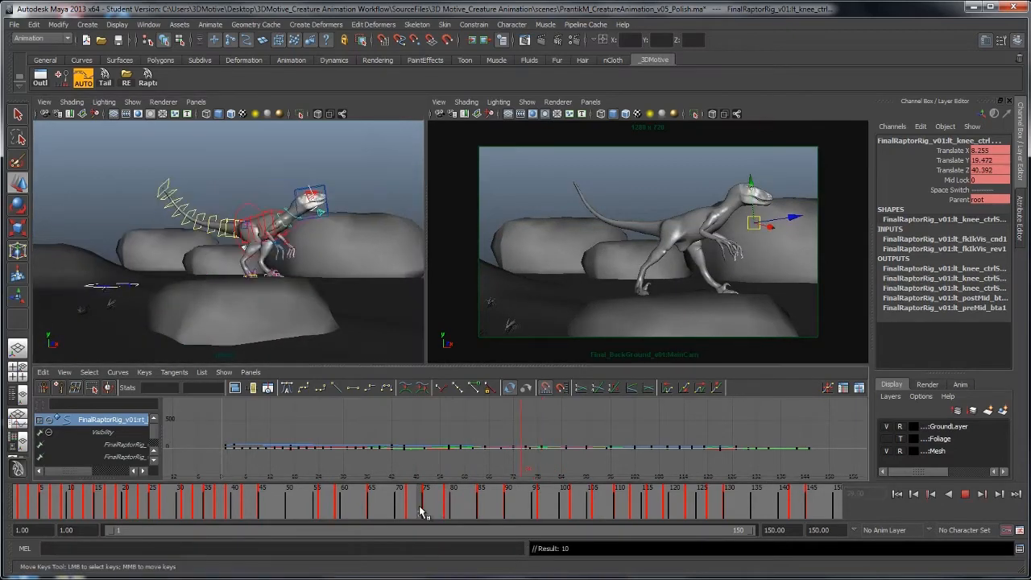
pyautogui.moveTo(193, 216)
pyautogui.keyDown('alt'); pyautogui.mouseDown()
pyautogui.moveTo(105, 210)
pyautogui.moveTo(157, 233)
pyautogui.moveTo(179, 221)
pyautogui.mouseUp(); pyautogui.keyUp('alt')
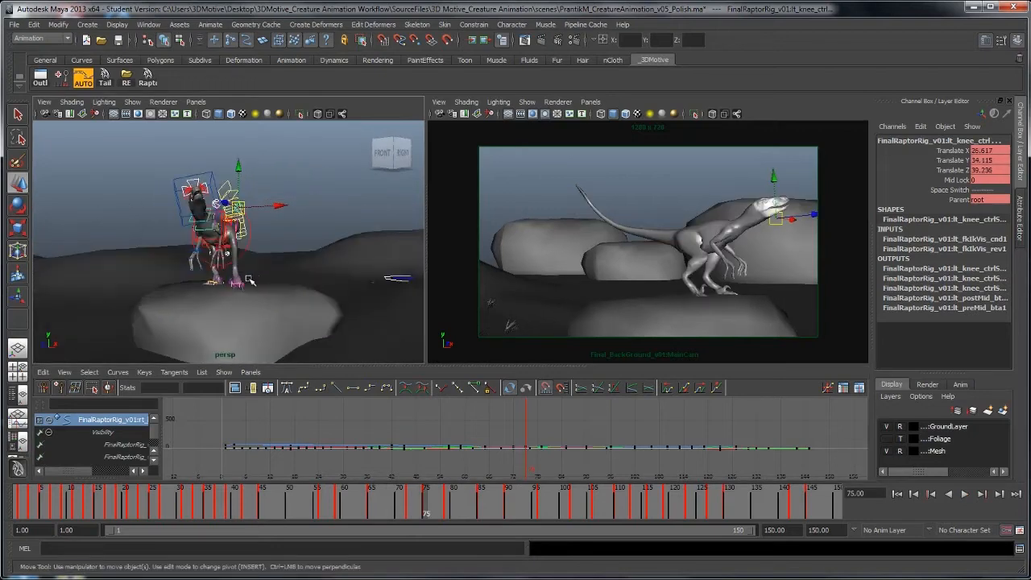
pyautogui.press('s')
pyautogui.keyDown('alt'); pyautogui.moveTo(253, 302); pyautogui.dragTo(272, 286, button='middle'); pyautogui.keyUp('alt')
pyautogui.scroll(5, 266, 285)
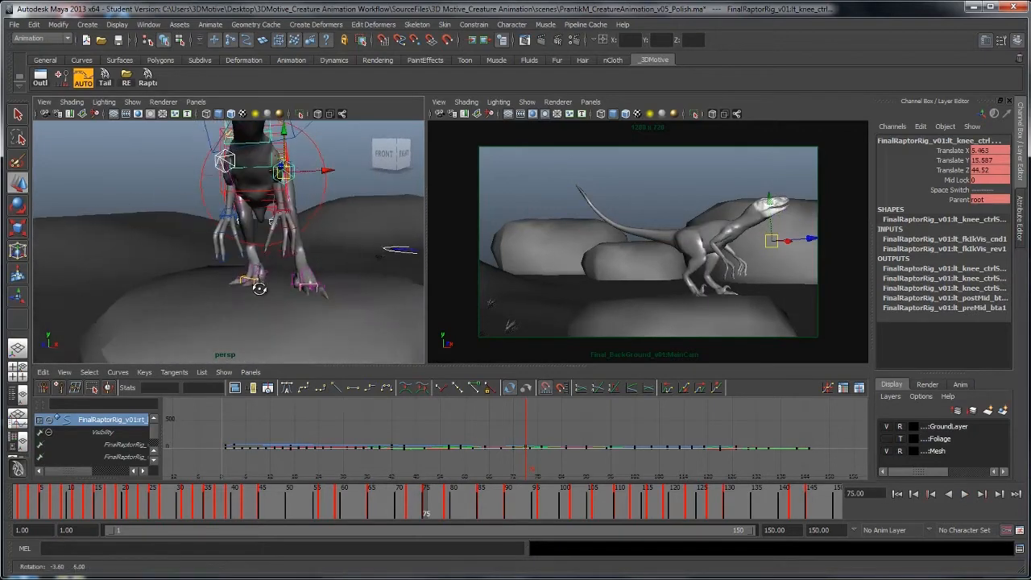
# Select the root control, shift the body at frame 75 to about X 11.04, Y 38.68, Z 638.6, and key it
pyautogui.click(322, 159)
pyautogui.scroll(-3, 285, 211)
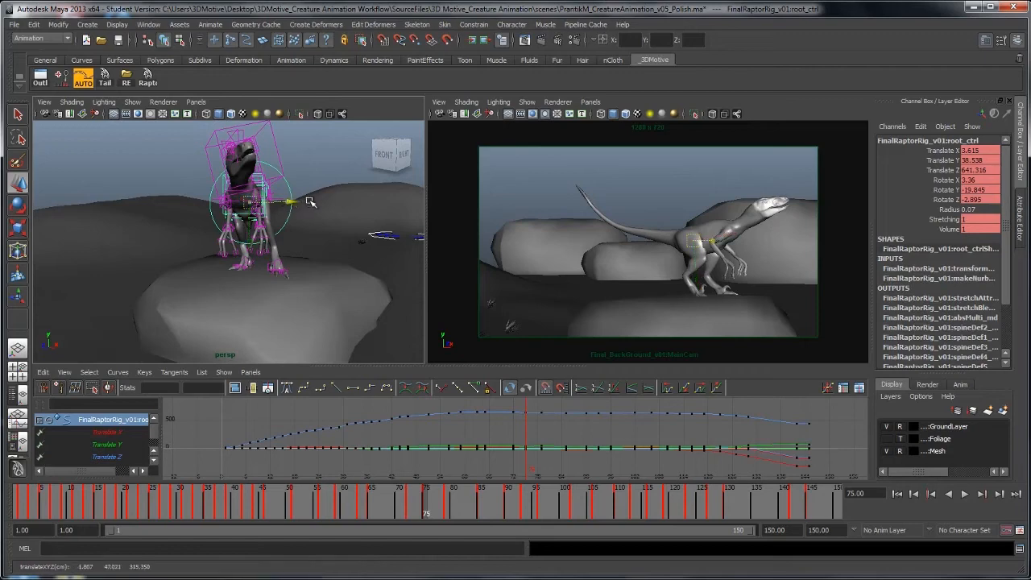
pyautogui.moveTo(310, 201); pyautogui.dragTo(306, 205)
pyautogui.press('s')
pyautogui.moveTo(311, 222)
pyautogui.keyDown('alt'); pyautogui.mouseDown(button='middle')
pyautogui.moveTo(300, 216)
pyautogui.moveTo(310, 231)
pyautogui.mouseUp(button='middle'); pyautogui.keyUp('alt')
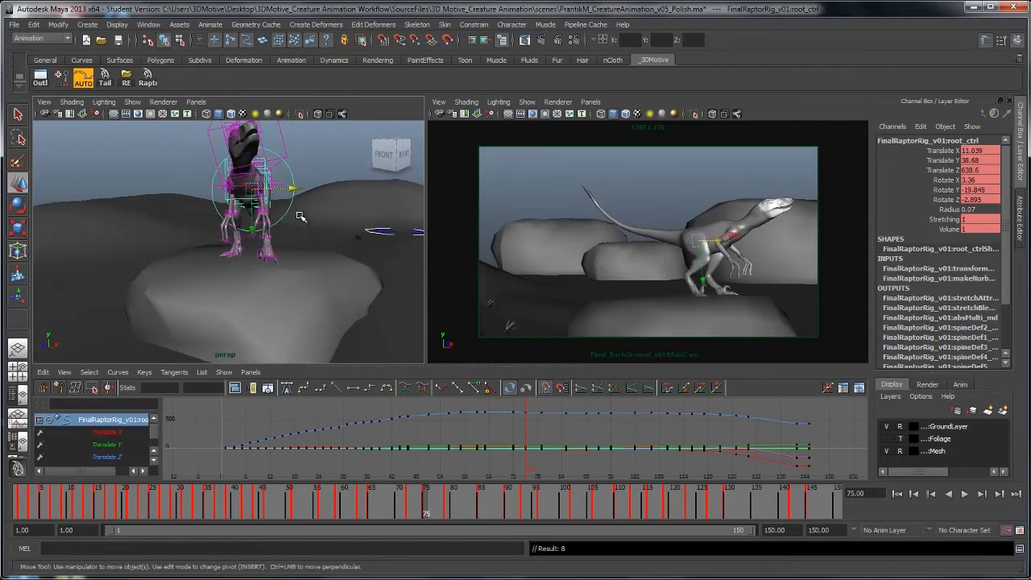
# Reposition both knee controls at frames 72 and 65, with the left one near X 13.29, Y 10.89, Z 46.45 at frame 65
pyautogui.press(',')
pyautogui.scroll(-1, 309, 229)
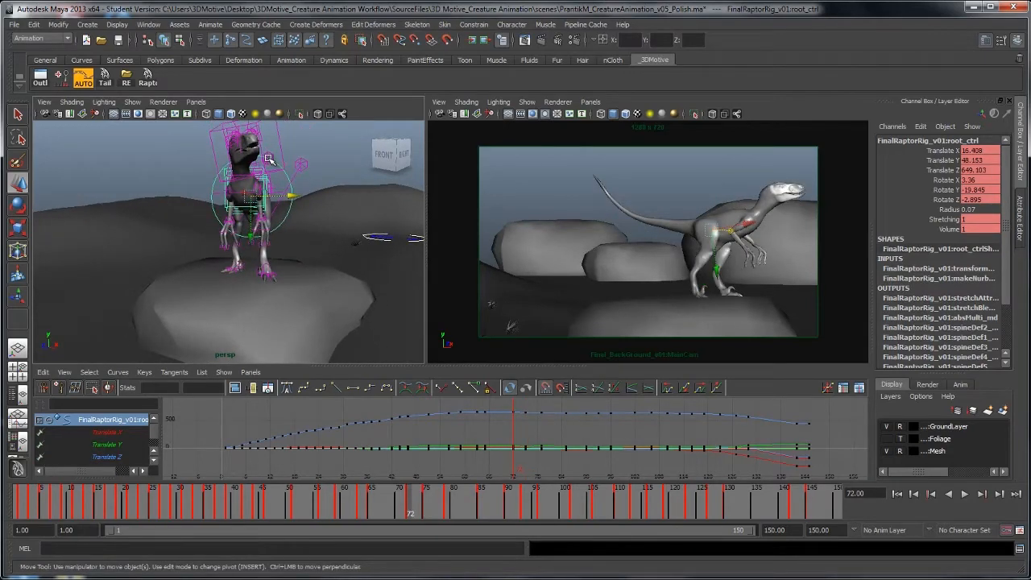
pyautogui.click(299, 165)
pyautogui.click(301, 165)
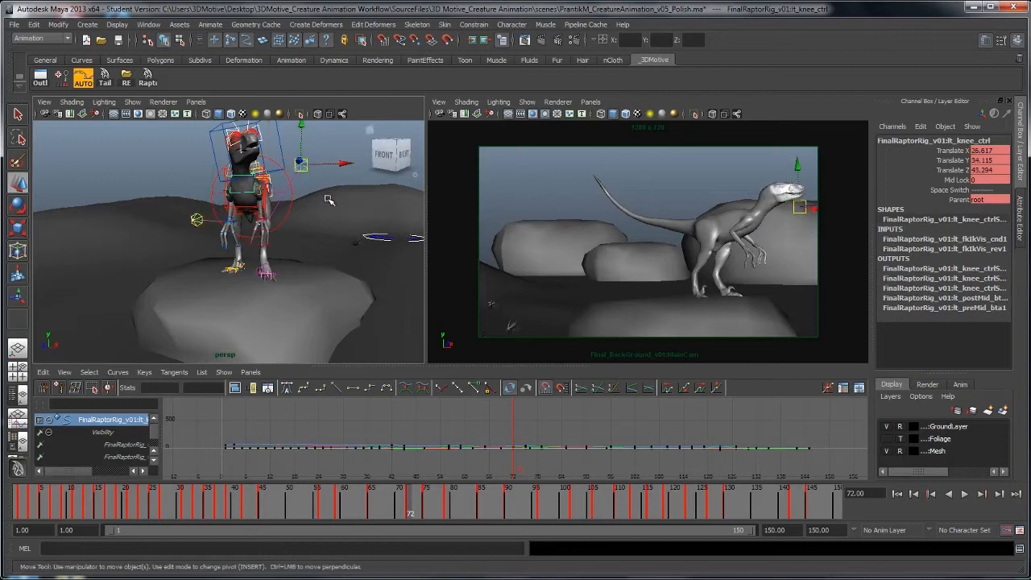
pyautogui.press(',')
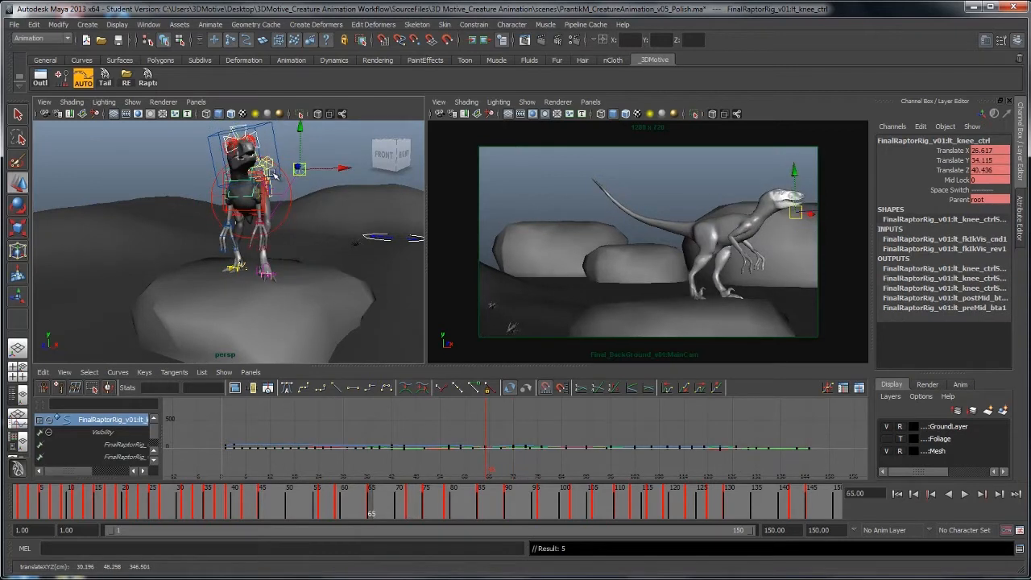
pyautogui.click(291, 206)
pyautogui.click(299, 168)
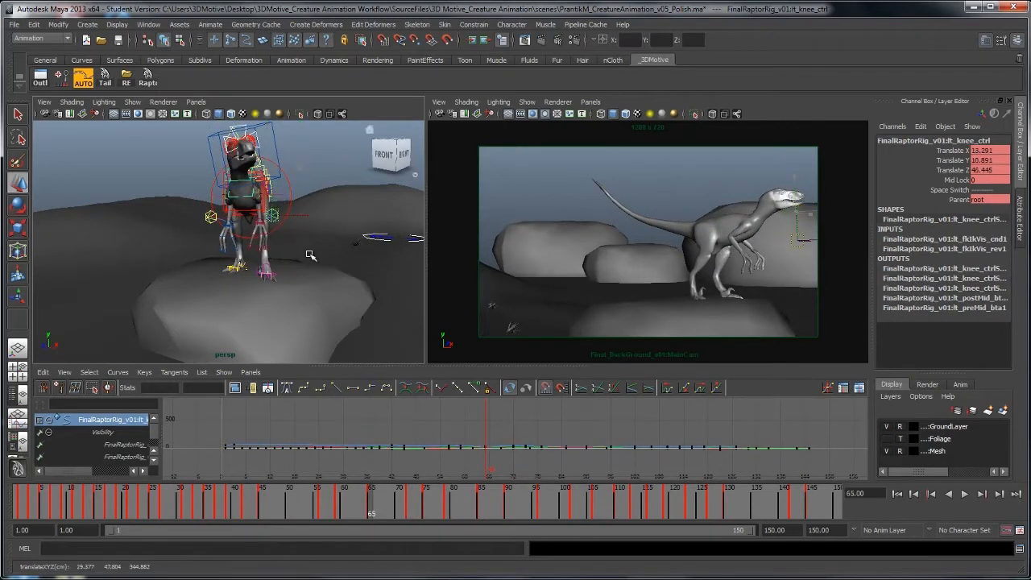
pyautogui.press(',')
# Deselect the controls and play the animation from frame 1, stopping at frame 61
pyautogui.click(315, 211)
pyautogui.keyDown('alt'); pyautogui.moveTo(314, 211); pyautogui.dragTo(266, 245); pyautogui.keyUp('alt')
pyautogui.click(660, 272)
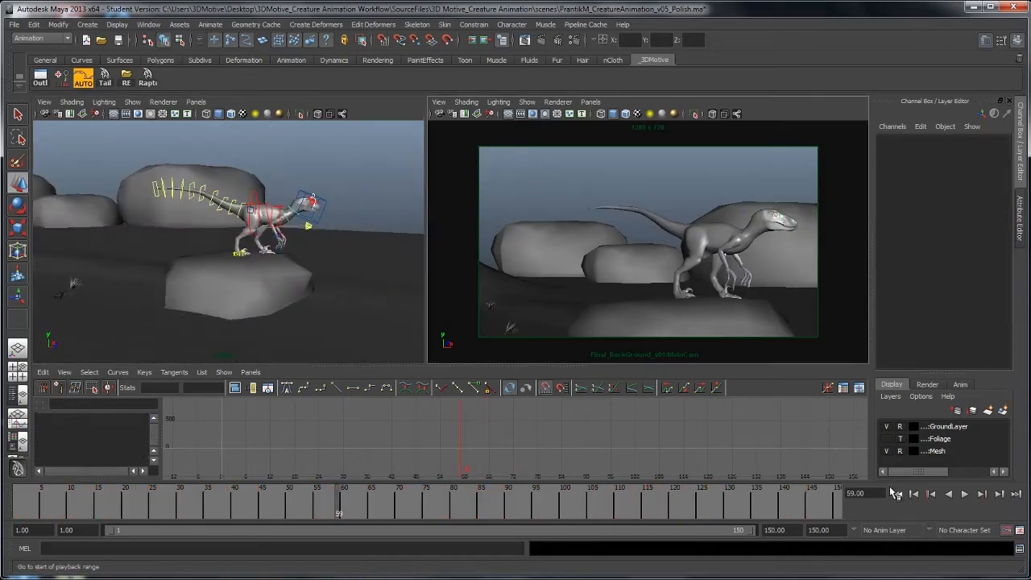
pyautogui.click(896, 493)
pyautogui.click(964, 493)
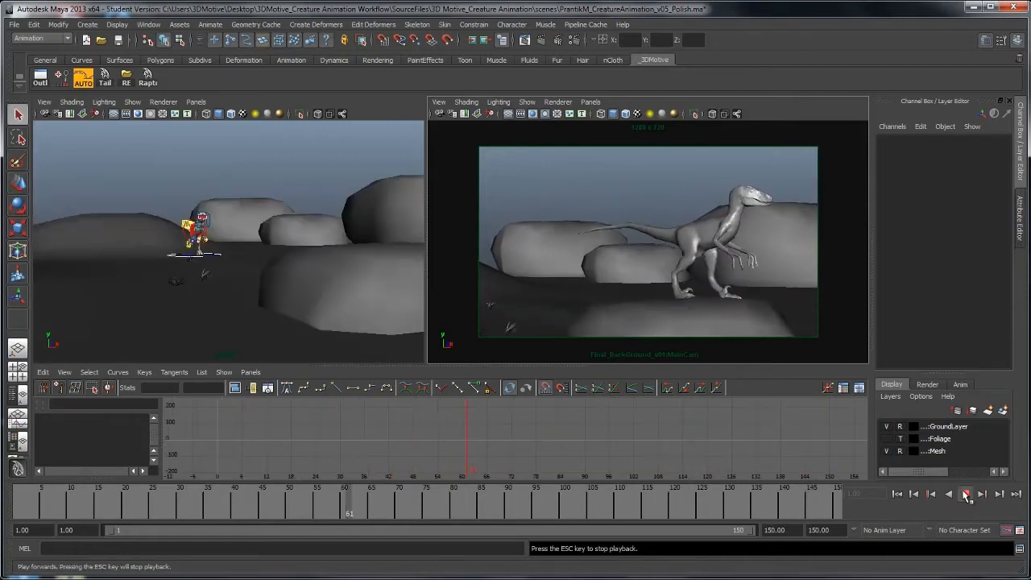
pyautogui.click(965, 495)
# Select the root control and review the body motion between about frames 40 and 63 in the enlarged main camera view
pyautogui.keyDown('alt'); pyautogui.moveTo(386, 229); pyautogui.dragTo(242, 248, button='middle'); pyautogui.keyUp('alt')
pyautogui.moveTo(241, 249)
pyautogui.keyDown('alt'); pyautogui.mouseDown(button='right')
pyautogui.moveTo(225, 251)
pyautogui.moveTo(256, 247)
pyautogui.mouseUp(button='right'); pyautogui.keyUp('alt')
pyautogui.click(198, 175)
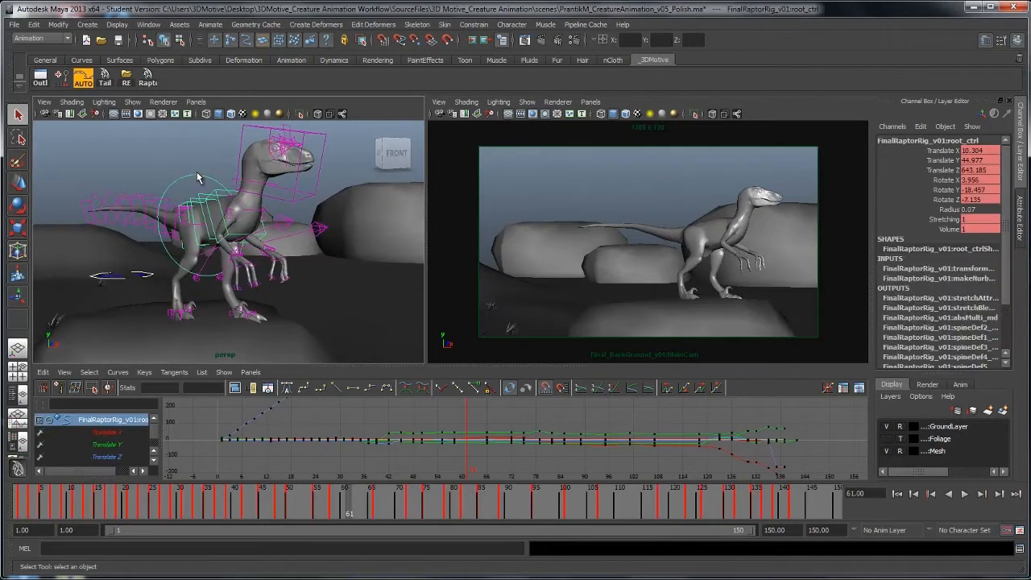
pyautogui.press('space')
pyautogui.hotkey('alt', 'v')
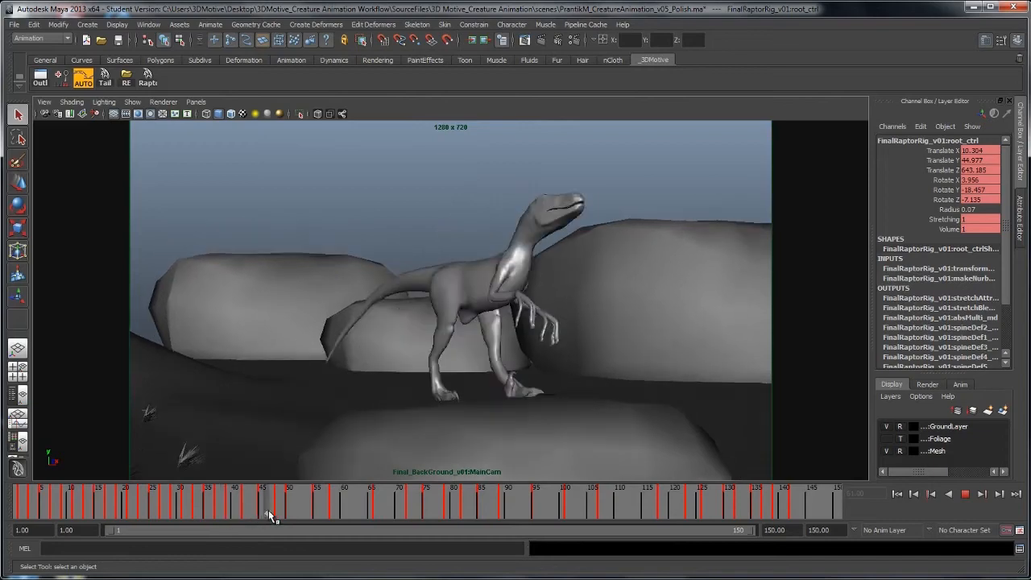
pyautogui.moveTo(237, 513); pyautogui.dragTo(361, 511)
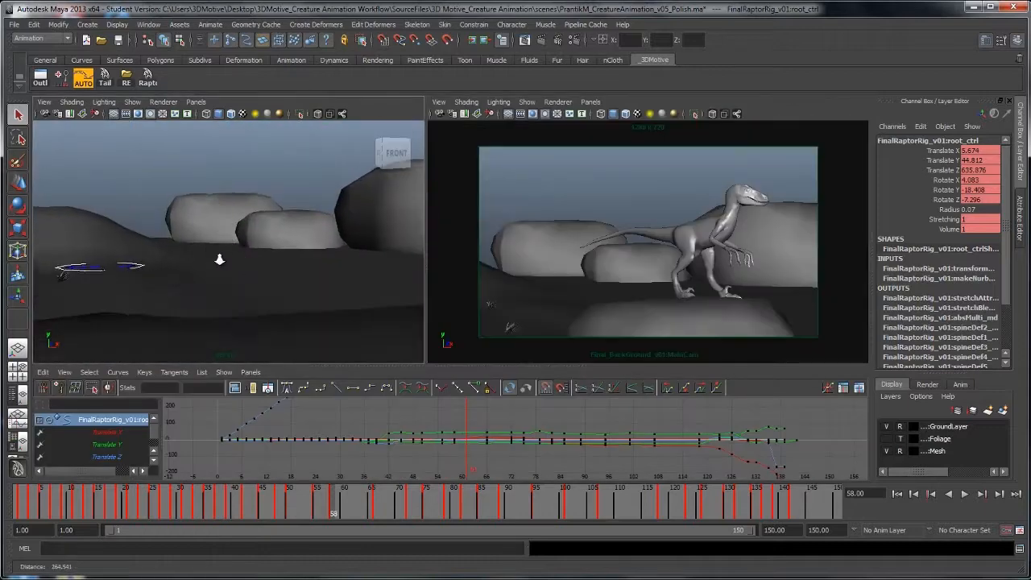
# Select the right foot control and raise it at frame 65 to about Y 44.57, checking against the main camera view
pyautogui.click(218, 266)
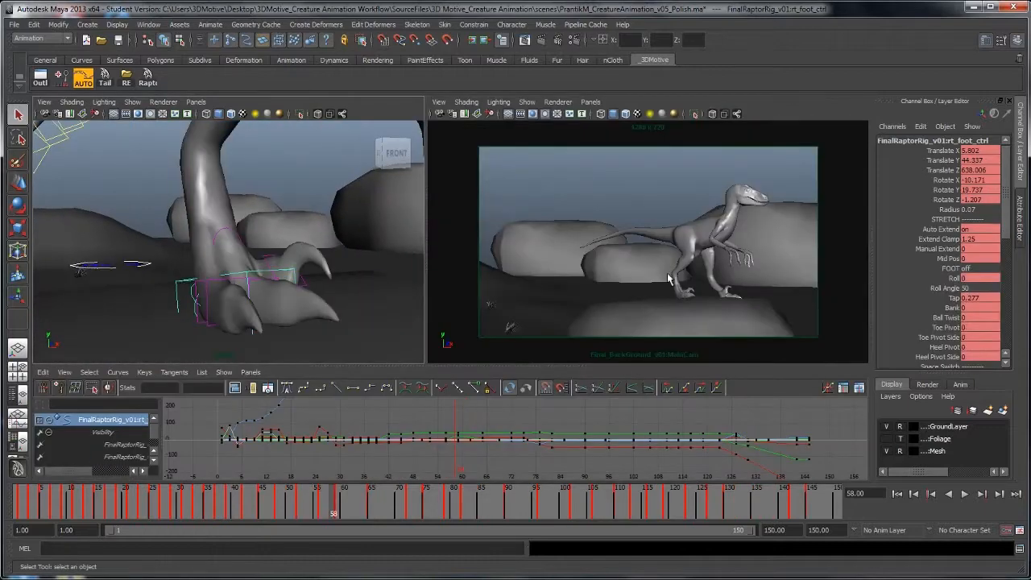
pyautogui.moveTo(330, 512); pyautogui.dragTo(326, 516)
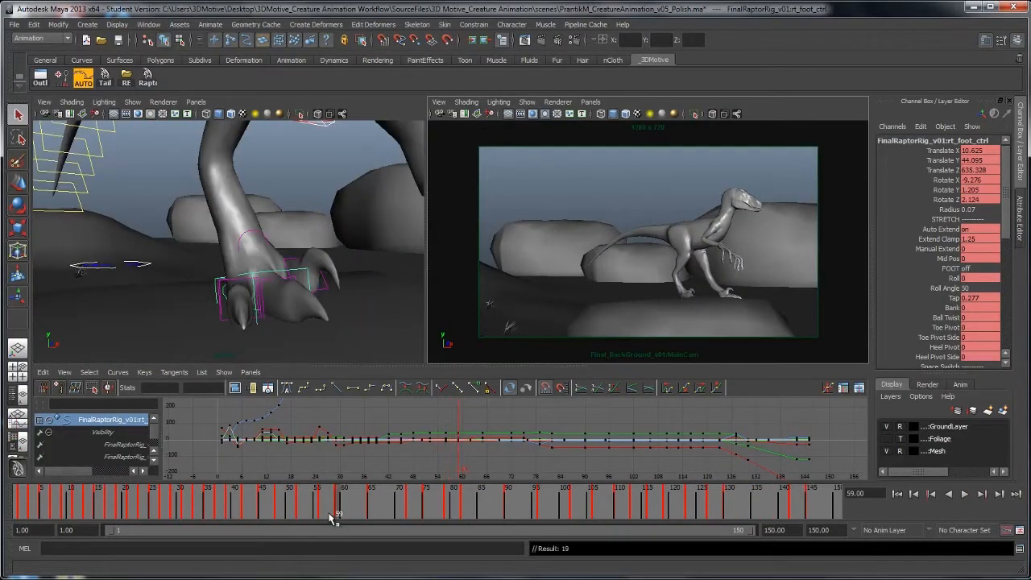
pyautogui.hotkey('alt', 'v')
pyautogui.hotkey('alt', 'v')
pyautogui.press('space')
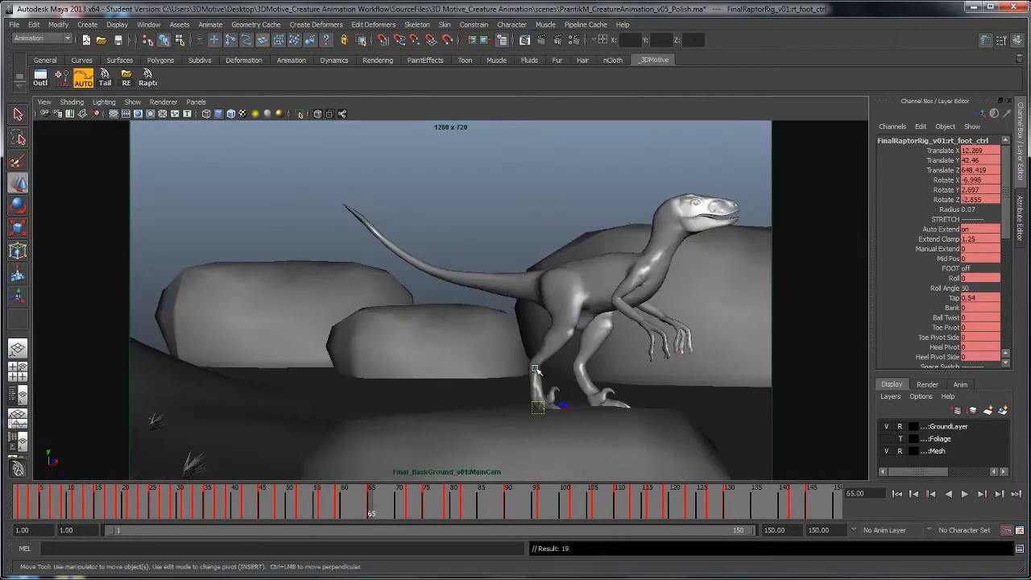
pyautogui.hotkey('alt', 'v')
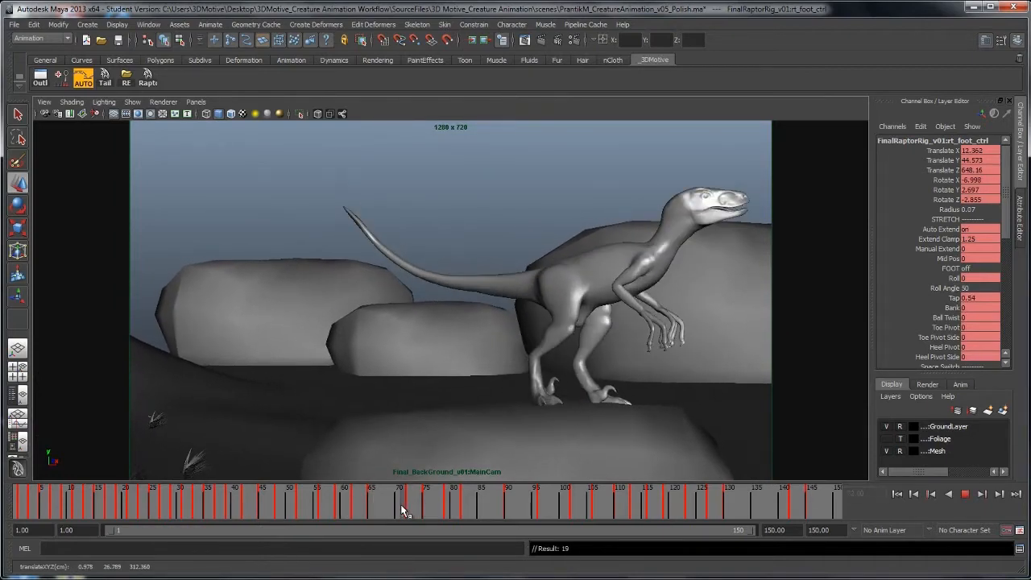
# Select the head control and scrub back and forth between about frames 71 and 91 to examine the head motion
pyautogui.moveTo(424, 513); pyautogui.dragTo(513, 508)
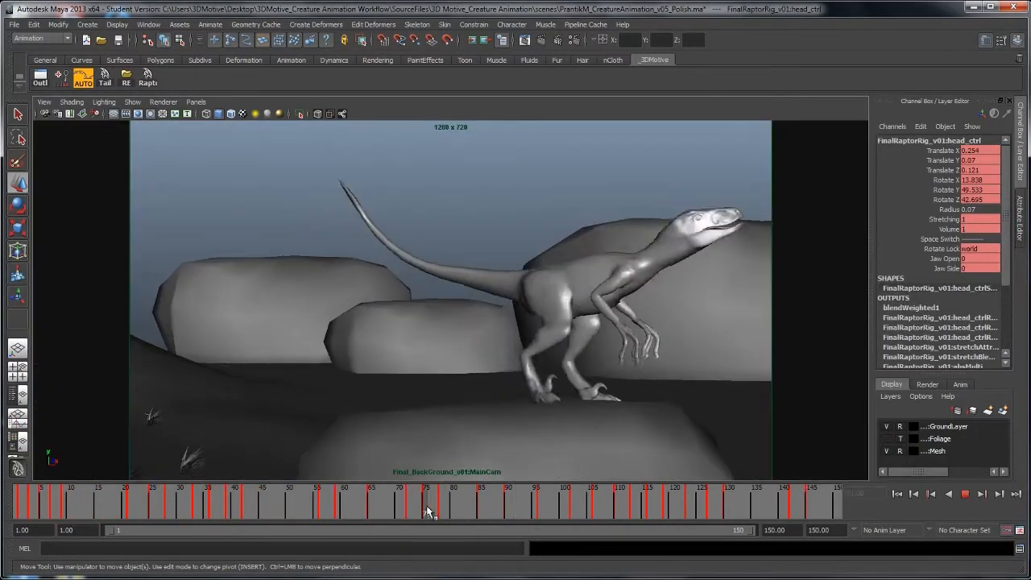
pyautogui.moveTo(428, 512); pyautogui.dragTo(405, 495)
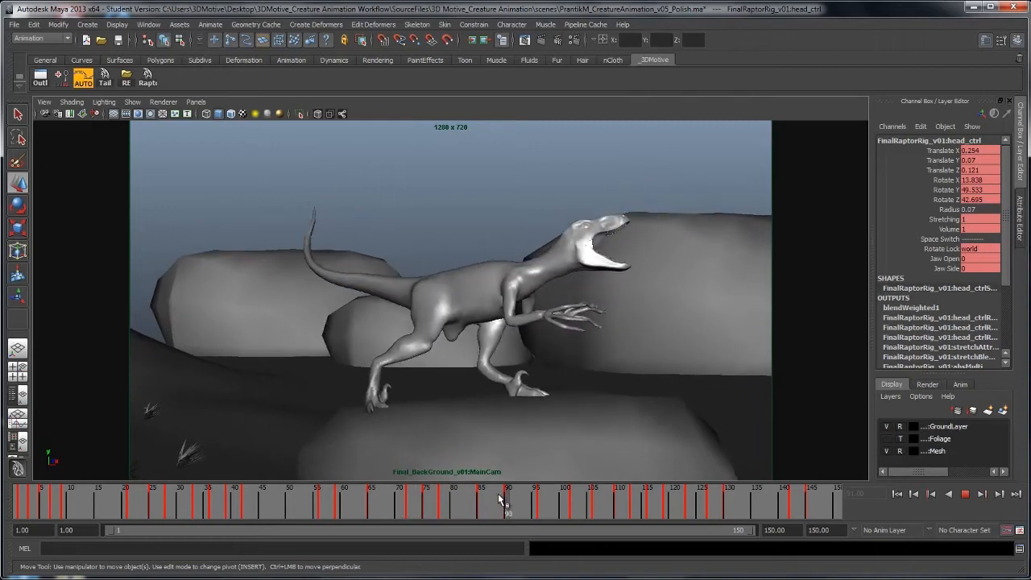
pyautogui.moveTo(500, 500); pyautogui.dragTo(453, 512)
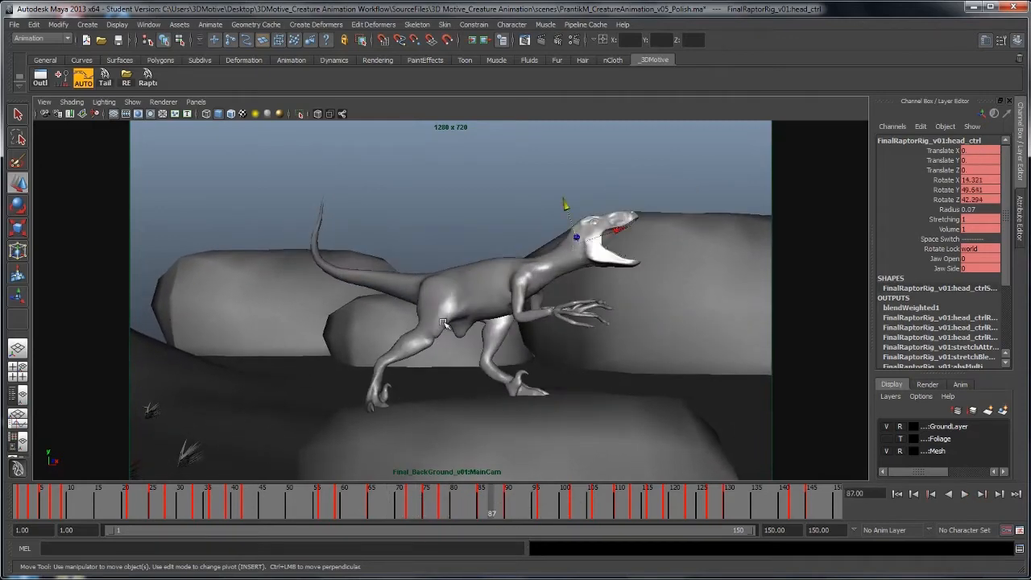
# Select the raptor's neck control and delete its key at frame 78
pyautogui.press('space')
pyautogui.keyDown('alt'); pyautogui.moveTo(261, 175); pyautogui.dragTo(267, 199, button='middle'); pyautogui.keyUp('alt')
pyautogui.scroll(1, 267, 199)
pyautogui.click(213, 250)
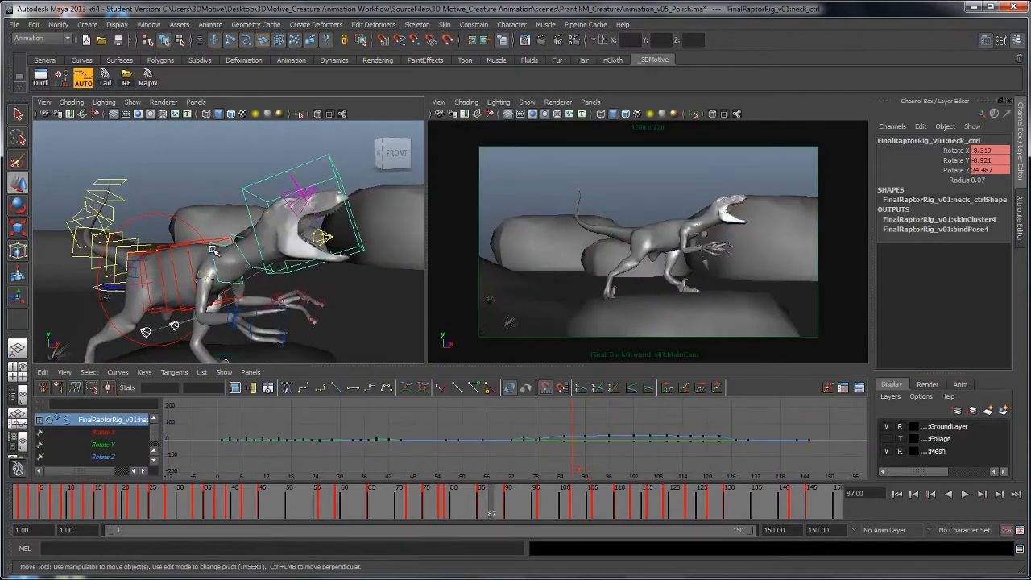
pyautogui.press('space')
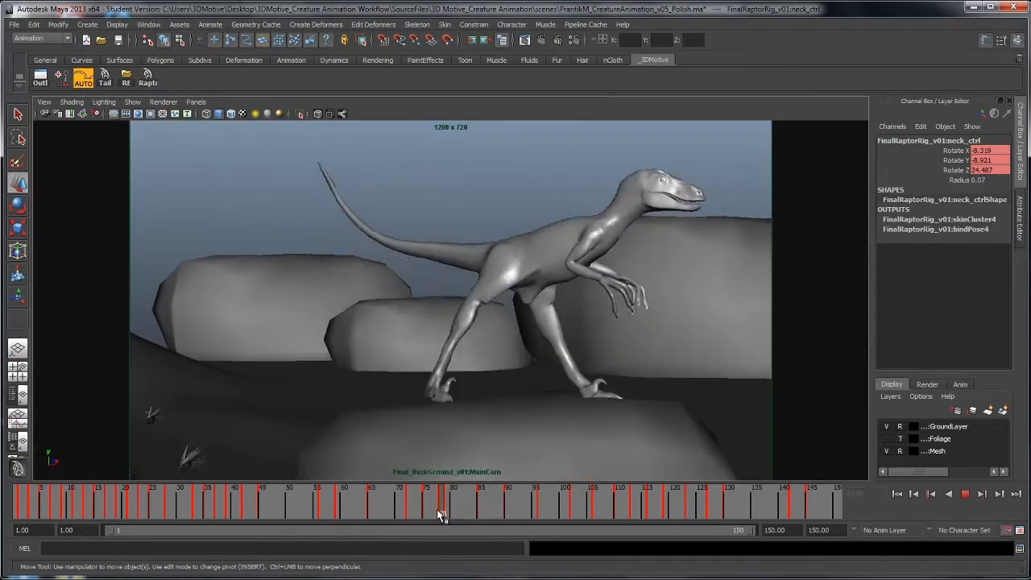
pyautogui.rightClick(442, 513)
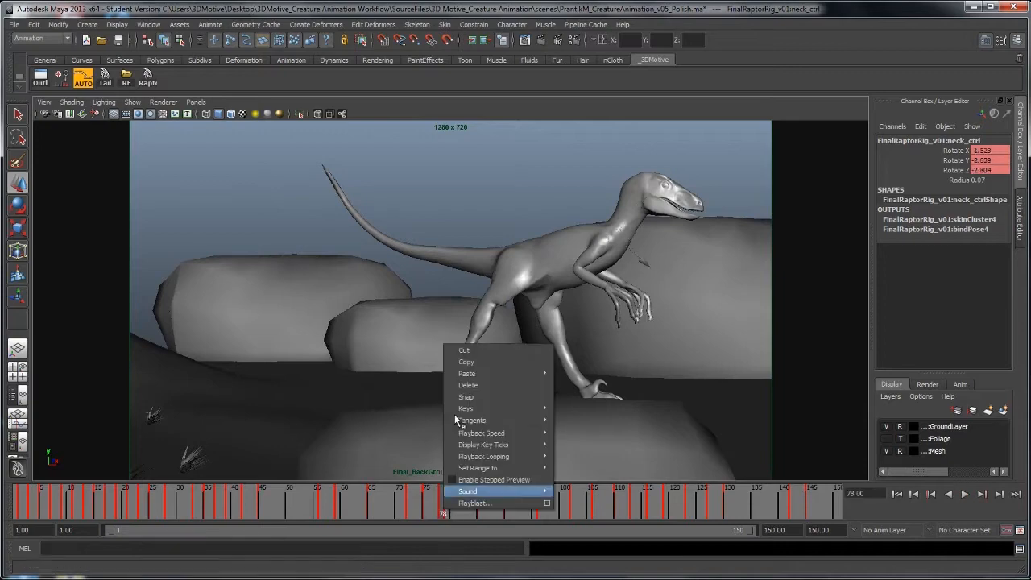
pyautogui.click(473, 405)
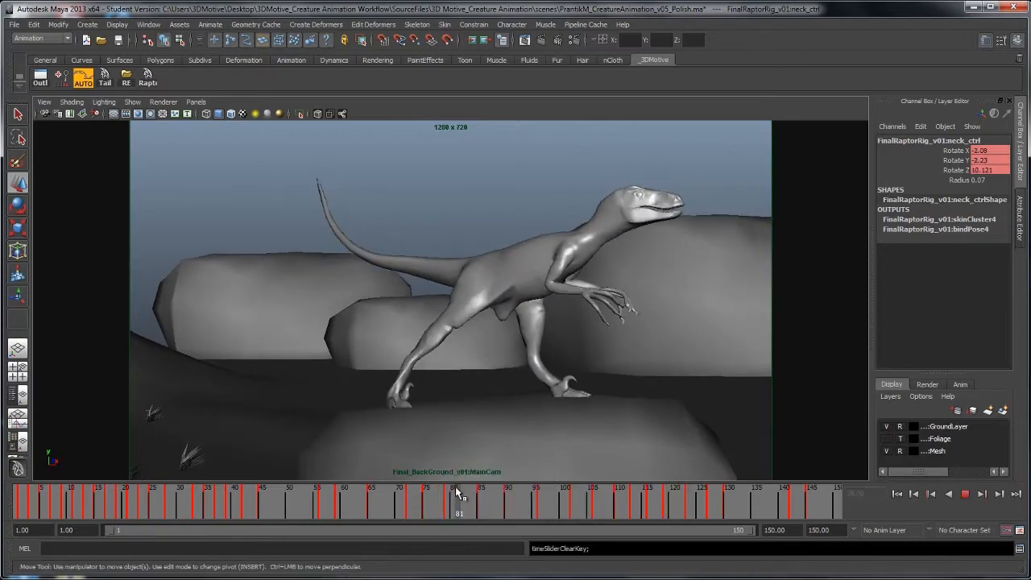
# Rotate the raptor's neck control at frame 96 and delete its key at about frame 90
pyautogui.moveTo(388, 508); pyautogui.dragTo(408, 507)
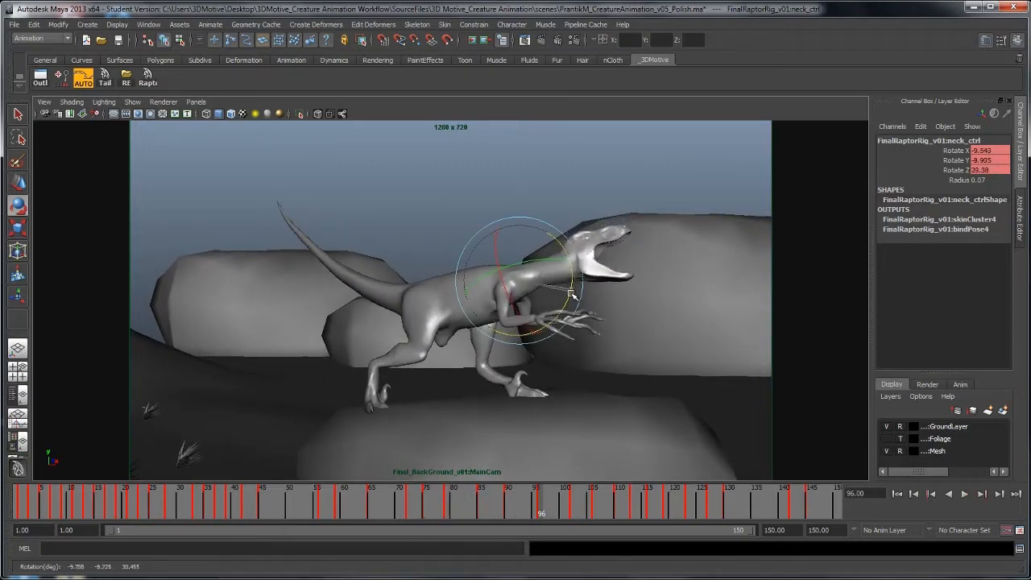
pyautogui.moveTo(531, 501); pyautogui.dragTo(508, 505)
pyautogui.rightClick(507, 505)
pyautogui.click(532, 379)
pyautogui.moveTo(435, 507); pyautogui.dragTo(469, 510)
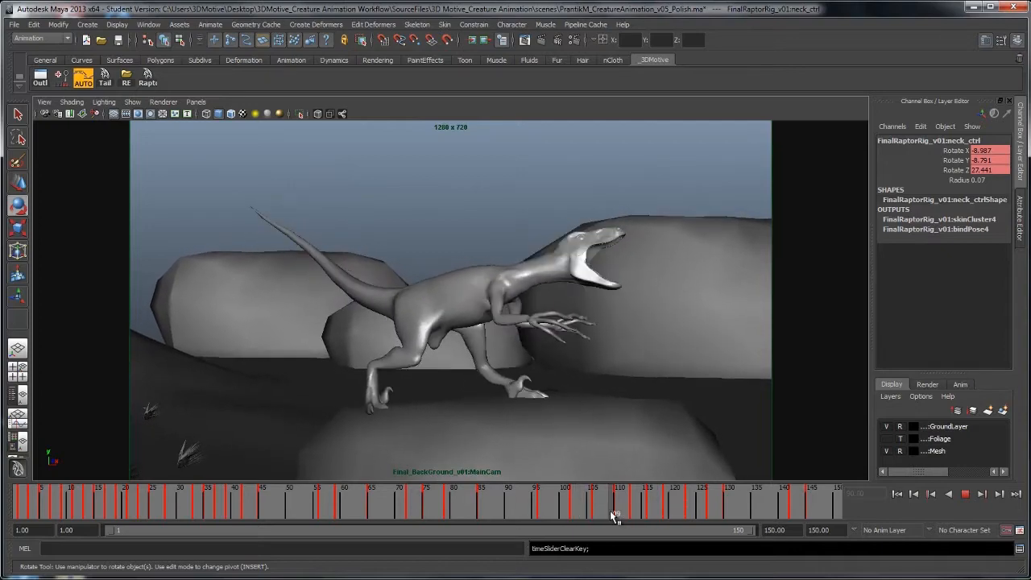
# Select the left and right foot controls in turn and examine the foot motion around frames 130 to 135 in the perspective view
pyautogui.moveTo(690, 512); pyautogui.dragTo(739, 507)
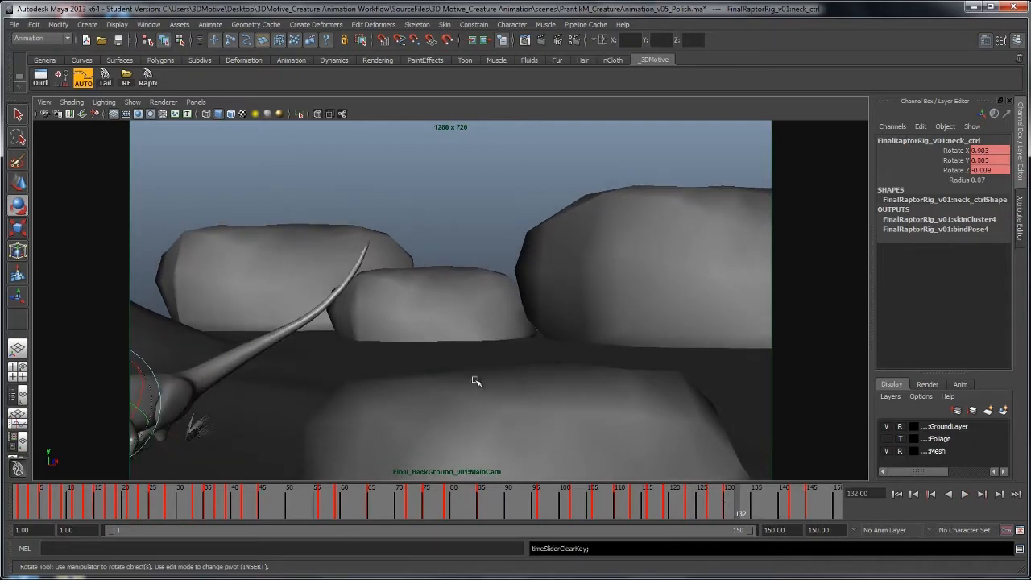
pyautogui.click(726, 505)
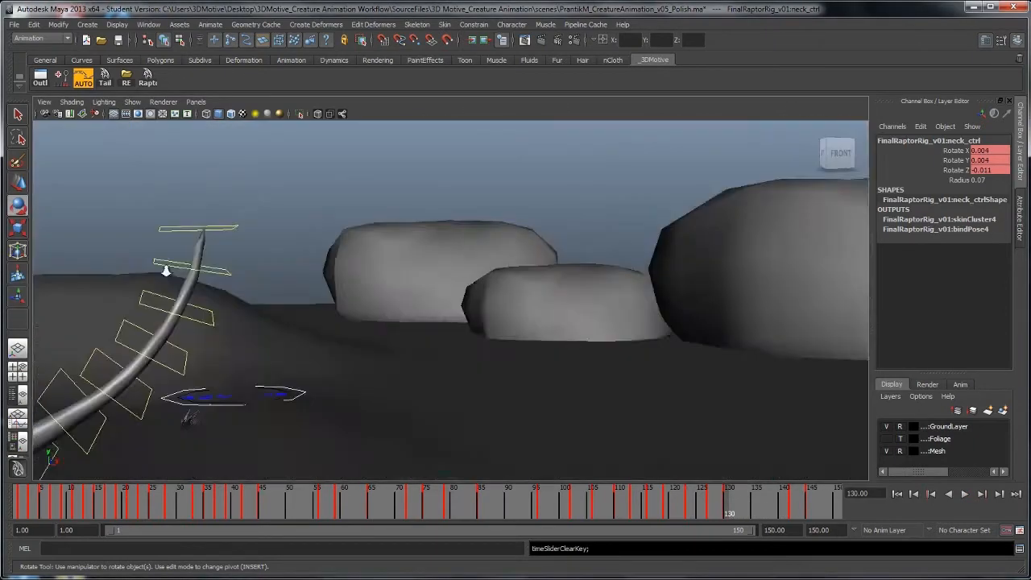
pyautogui.keyDown('alt'); pyautogui.moveTo(318, 274); pyautogui.dragTo(315, 474, button='right'); pyautogui.keyUp('alt')
pyautogui.click(320, 439)
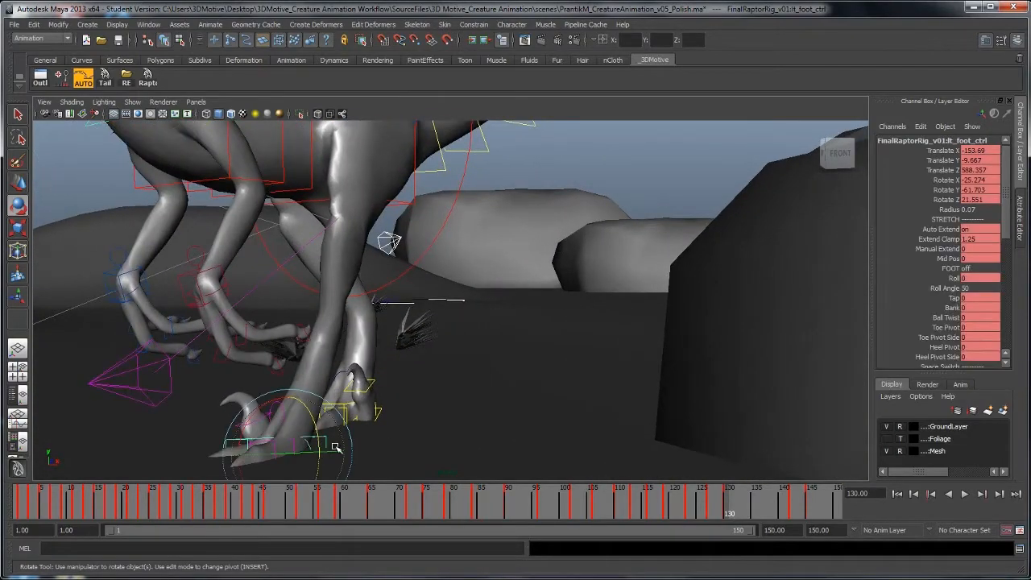
pyautogui.keyDown('alt'); pyautogui.moveTo(335, 447); pyautogui.dragTo(430, 345, button='middle'); pyautogui.keyUp('alt')
pyautogui.keyDown('alt'); pyautogui.moveTo(431, 346); pyautogui.dragTo(398, 359); pyautogui.keyUp('alt')
pyautogui.keyDown('alt'); pyautogui.moveTo(398, 360); pyautogui.dragTo(292, 334, button='right'); pyautogui.keyUp('alt')
pyautogui.keyDown('alt'); pyautogui.moveTo(293, 333); pyautogui.dragTo(439, 347); pyautogui.keyUp('alt')
pyautogui.keyDown('alt'); pyautogui.moveTo(439, 347); pyautogui.dragTo(443, 430, button='middle'); pyautogui.keyUp('alt')
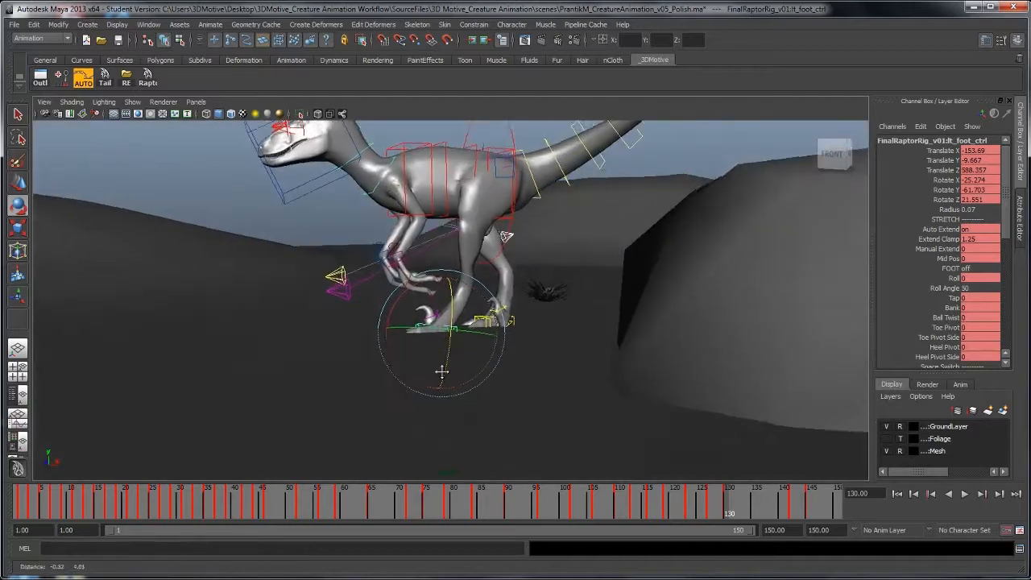
pyautogui.keyDown('alt'); pyautogui.moveTo(443, 430); pyautogui.dragTo(437, 415); pyautogui.keyUp('alt')
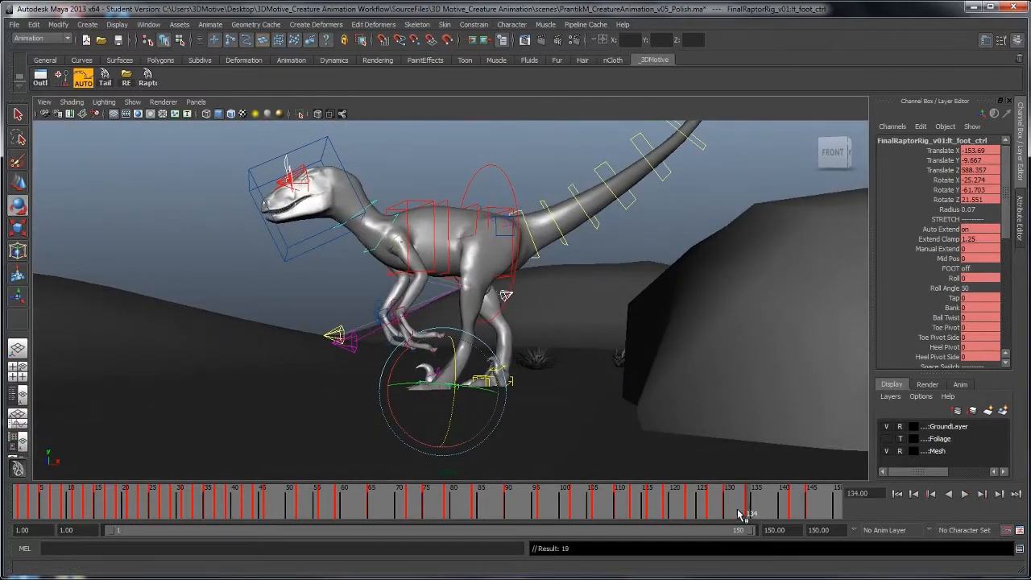
pyautogui.hotkey('alt', 'v')
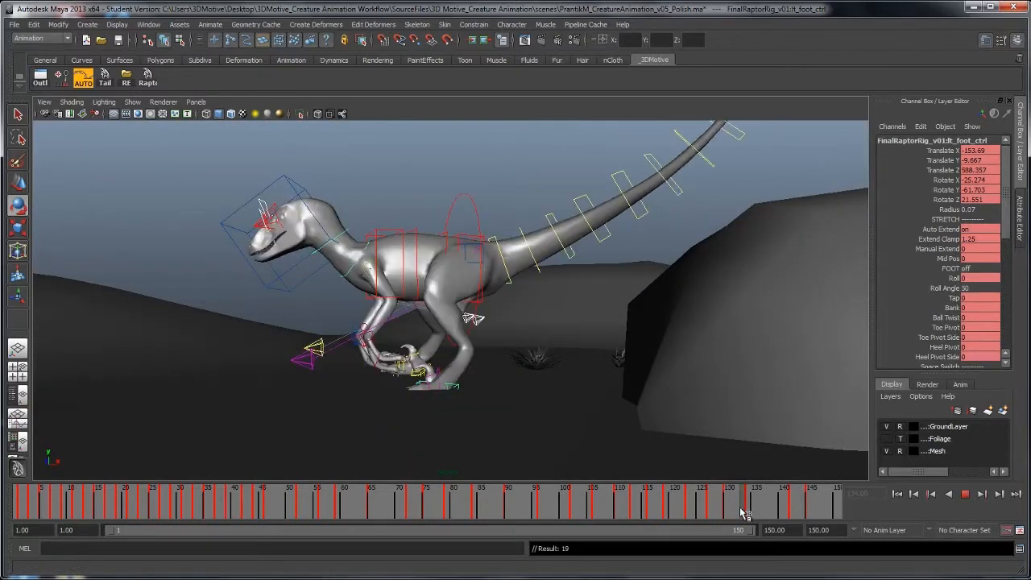
pyautogui.click(731, 511)
pyautogui.click(509, 379)
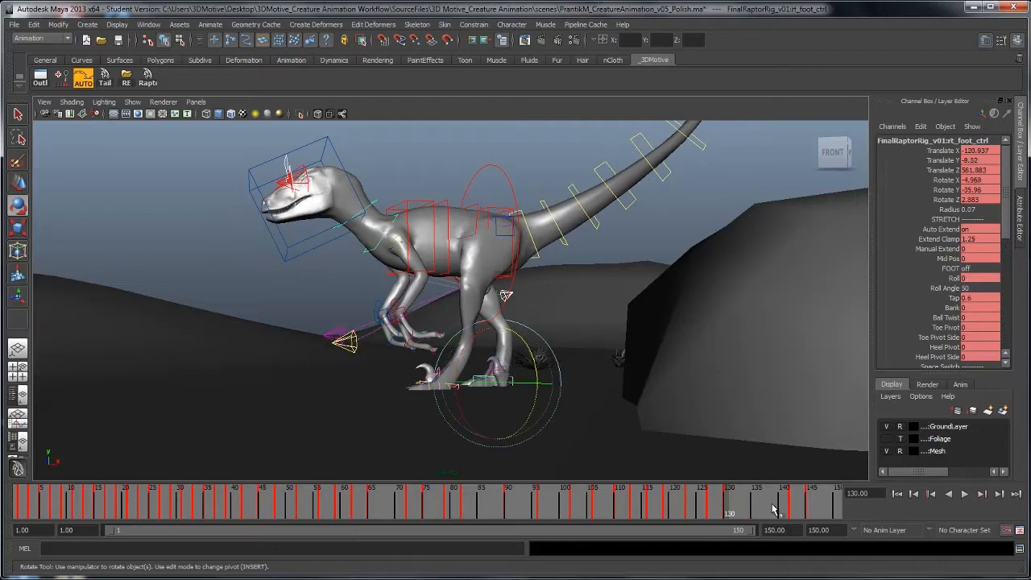
pyautogui.moveTo(728, 514); pyautogui.dragTo(755, 513)
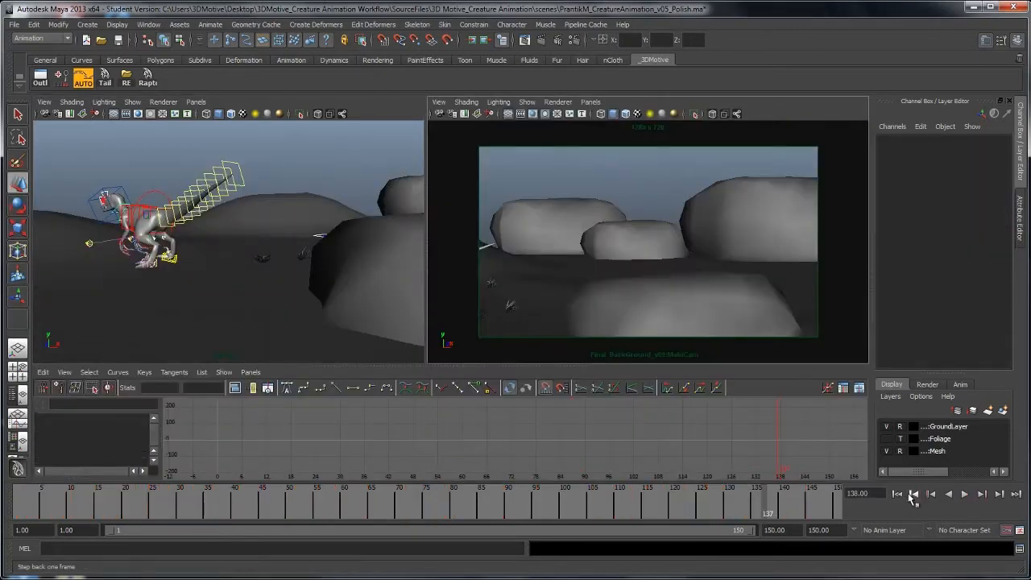
# Return to frame 1 and play the animation in the main camera view
pyautogui.click(898, 494)
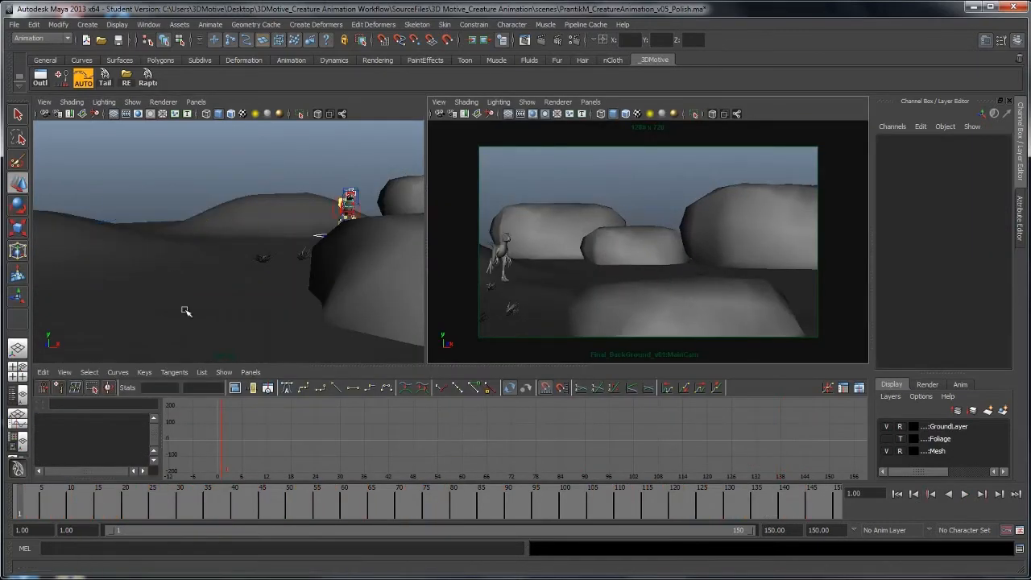
pyautogui.keyDown('alt'); pyautogui.moveTo(187, 311); pyautogui.dragTo(256, 260); pyautogui.keyUp('alt')
pyautogui.keyDown('alt'); pyautogui.moveTo(255, 261); pyautogui.dragTo(161, 304, button='middle'); pyautogui.keyUp('alt')
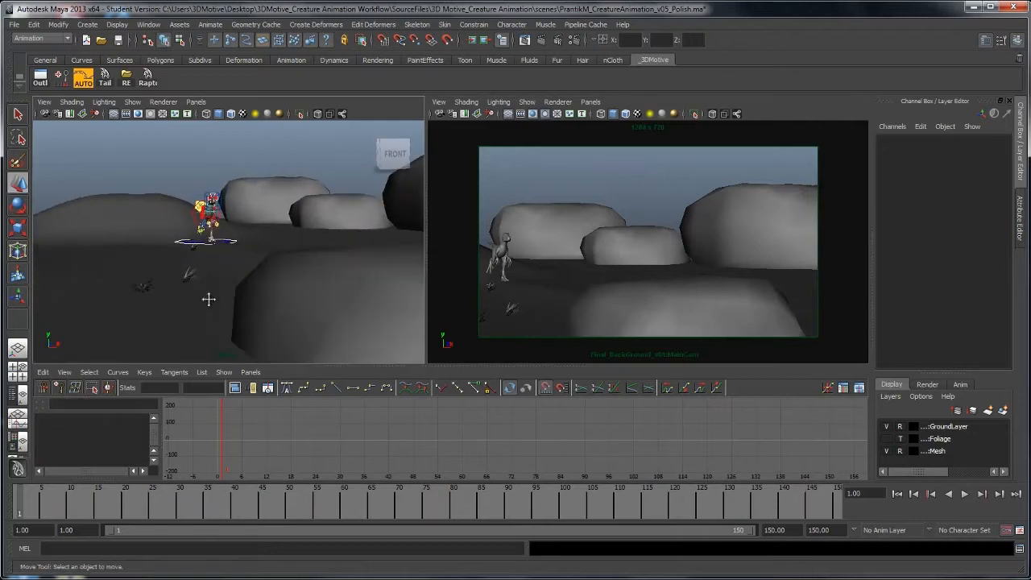
pyautogui.click(626, 177)
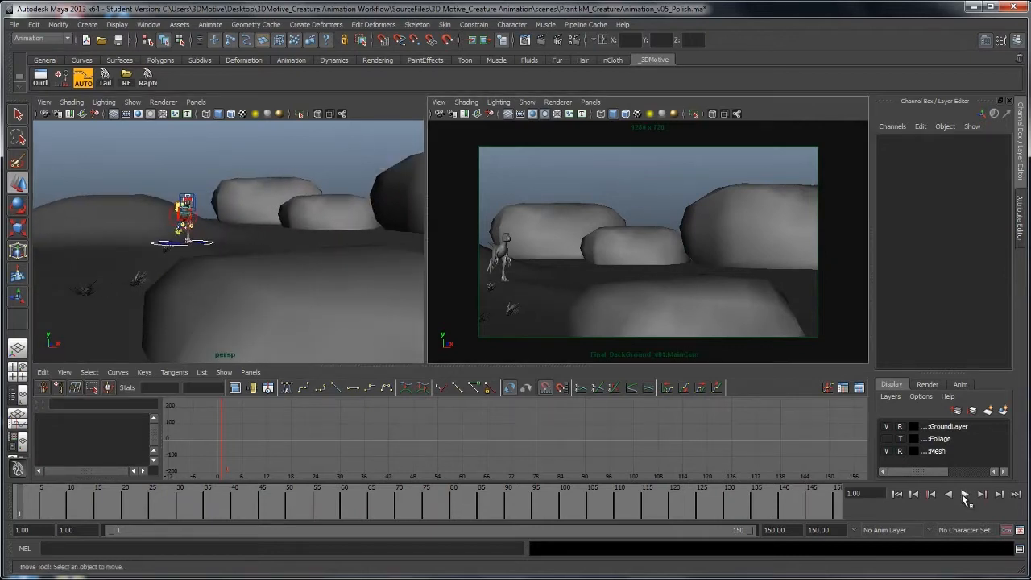
pyautogui.click(965, 495)
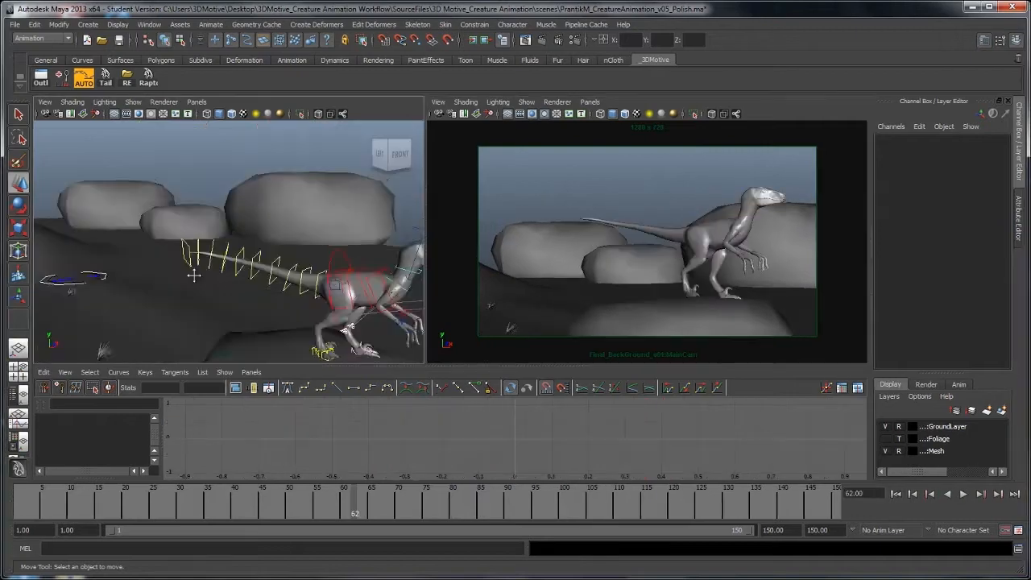
# Select the tail controls around tail3 and rotate them at frame 51, checking against the enlarged main camera view
pyautogui.keyDown('alt'); pyautogui.moveTo(194, 276); pyautogui.dragTo(266, 261, button='right'); pyautogui.keyUp('alt')
pyautogui.click(301, 249)
pyautogui.click(280, 244)
pyautogui.press('space')
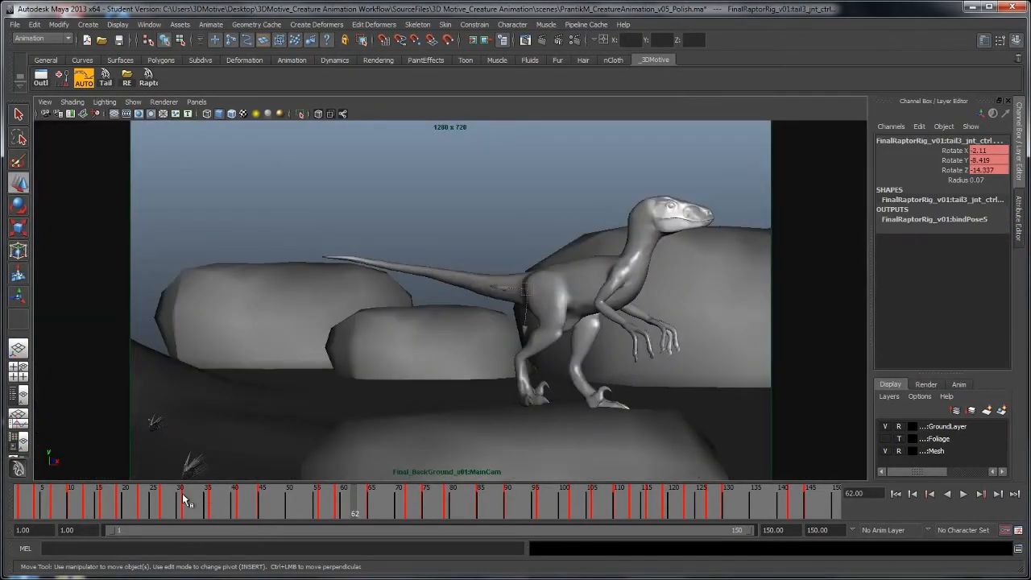
pyautogui.moveTo(182, 493); pyautogui.dragTo(291, 493)
pyautogui.press('e')
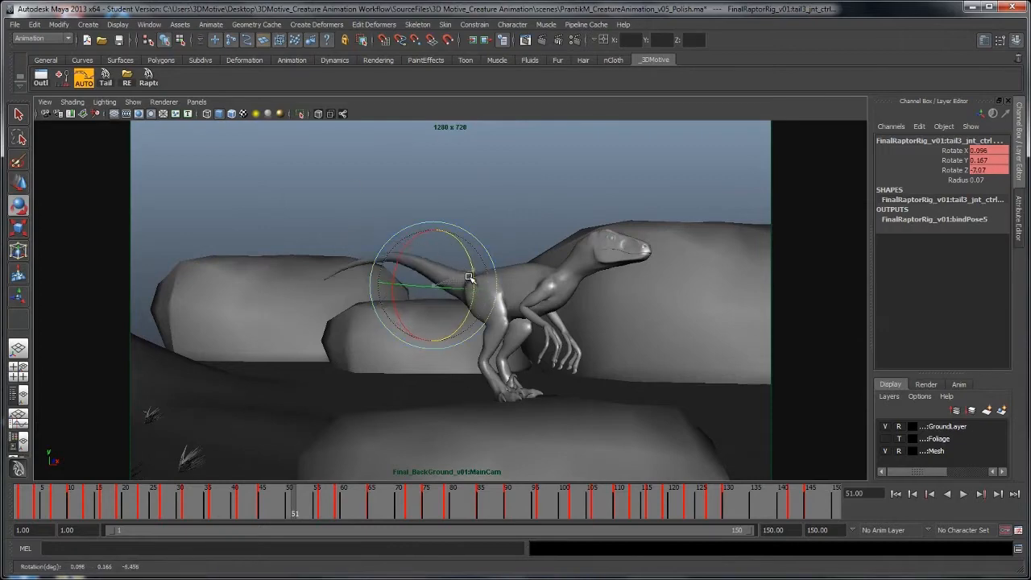
pyautogui.hotkey('alt', 'v')
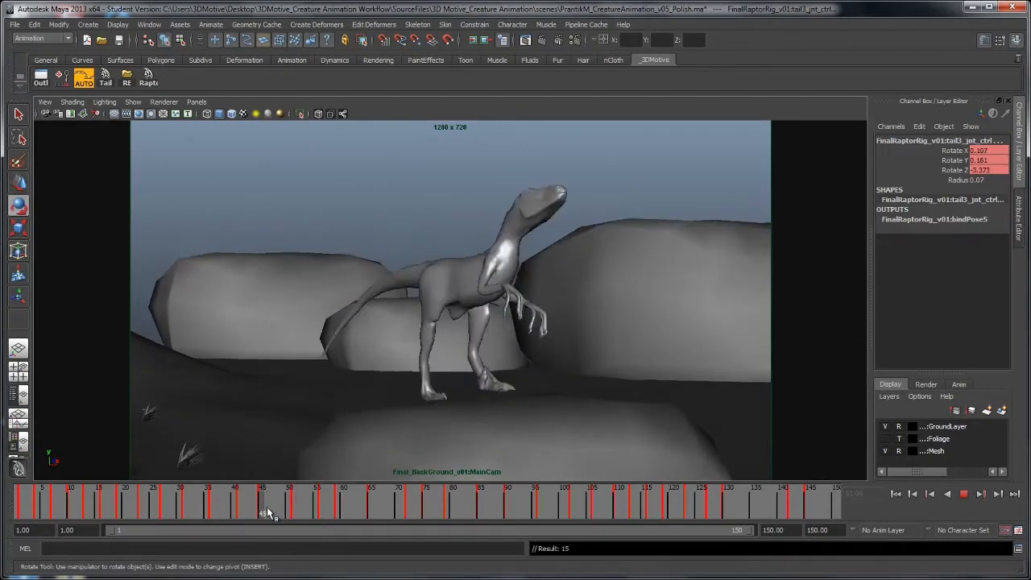
# Rotate the selected tail3 controls at frame 56 to about Z -0.258, set a key and review the motion
pyautogui.moveTo(293, 508)
pyautogui.mouseDown()
pyautogui.moveTo(232, 510)
pyautogui.moveTo(321, 513)
pyautogui.mouseUp()
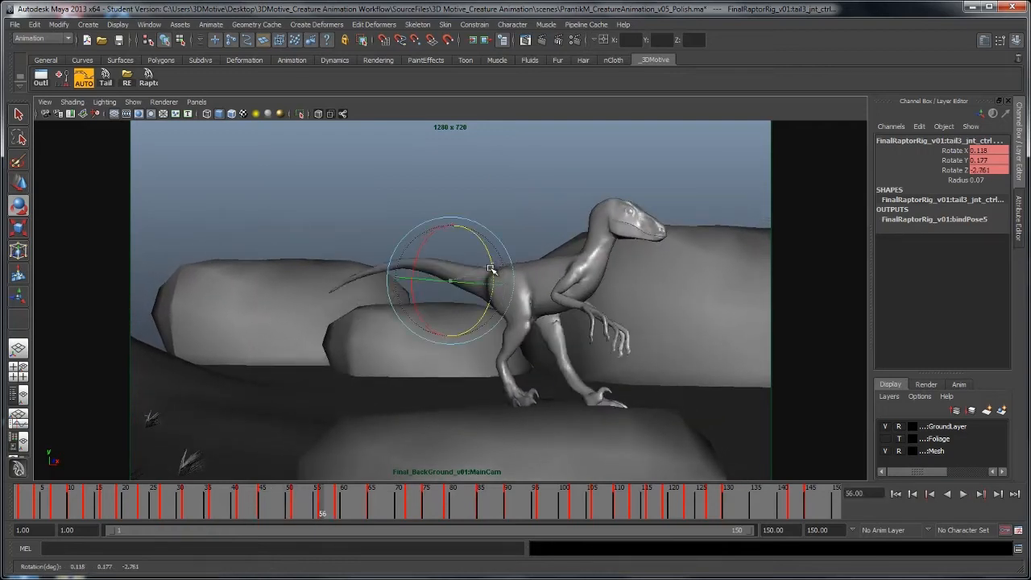
pyautogui.press('s')
pyautogui.hotkey('alt', 'v')
pyautogui.click(263, 511)
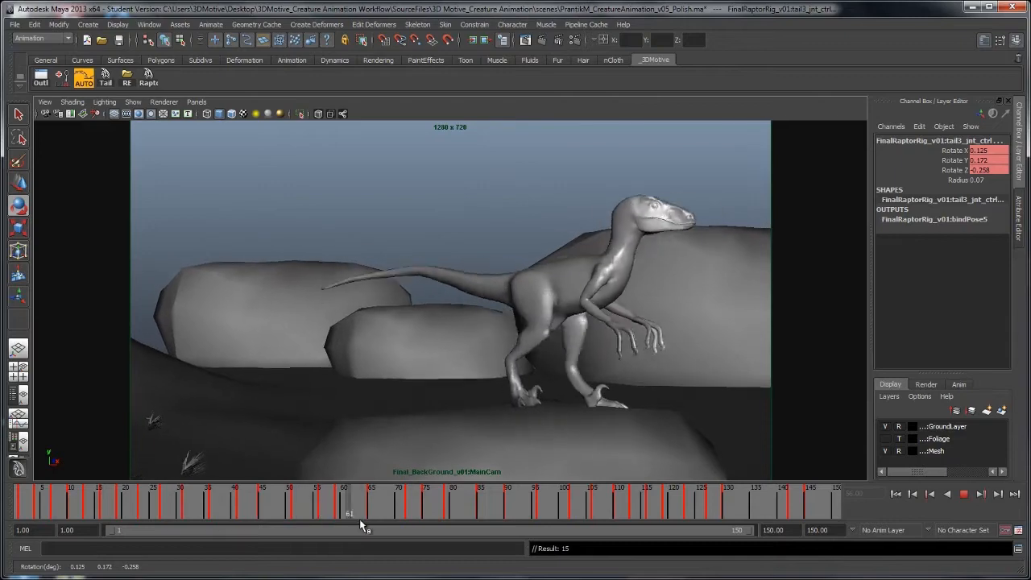
pyautogui.click(322, 517)
pyautogui.hotkey('alt', 'v')
# Select the controls further down the tail and rotate them at frame 56, bringing tail4 to about Z 0.192
pyautogui.press('space')
pyautogui.press('space')
pyautogui.moveTo(145, 225)
pyautogui.keyDown('alt'); pyautogui.mouseDown()
pyautogui.moveTo(200, 253)
pyautogui.moveTo(266, 246)
pyautogui.mouseUp(); pyautogui.keyUp('alt')
pyautogui.click(652, 280)
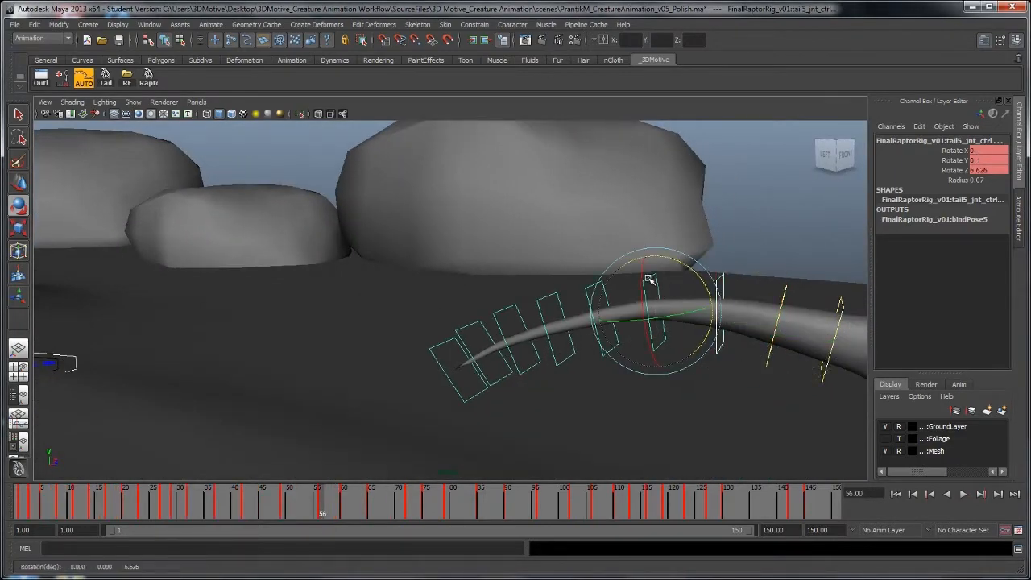
pyautogui.press('w')
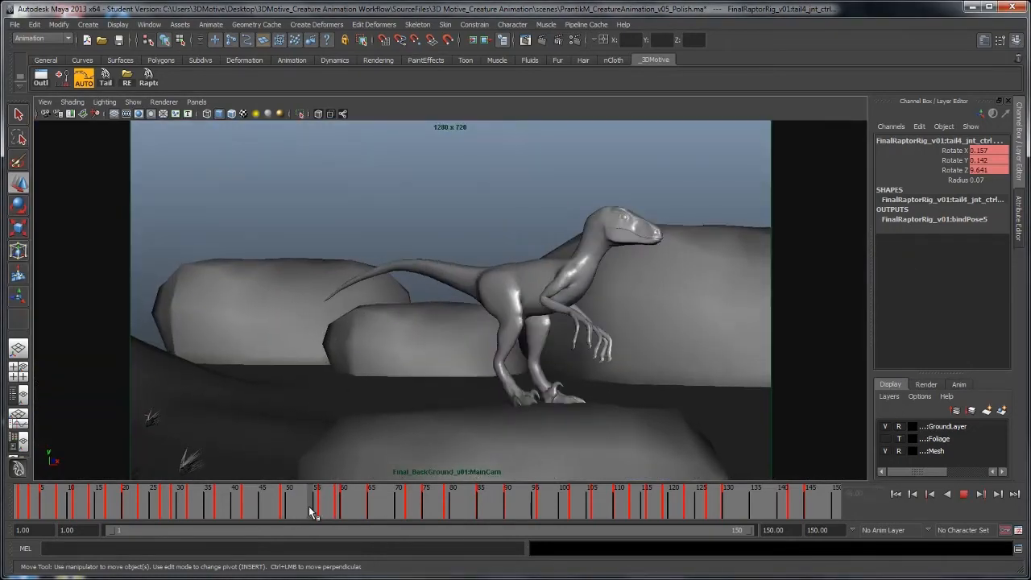
pyautogui.click(321, 517)
pyautogui.press('e')
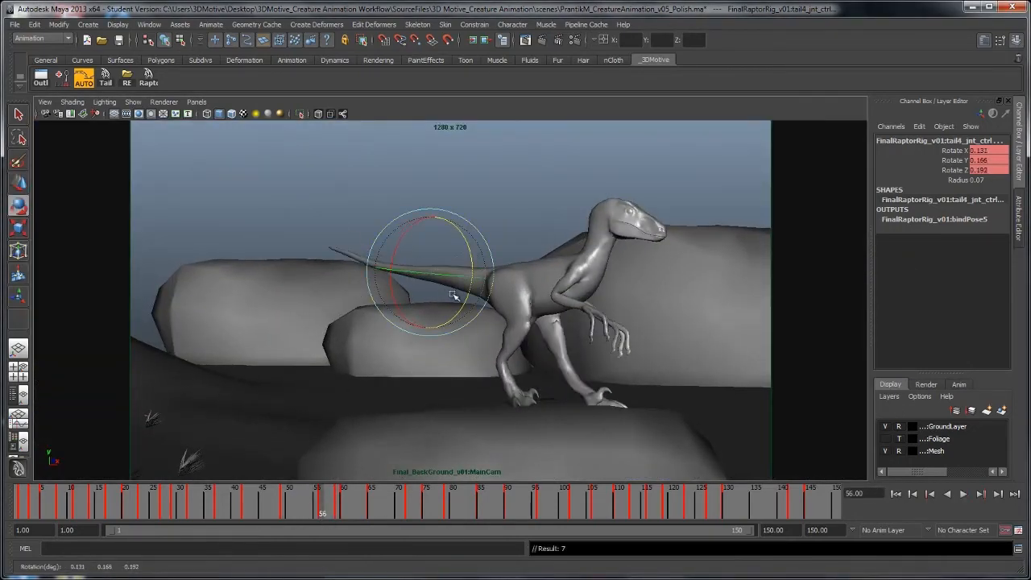
# Delete the tail4 controls' key at about frame 60 and scrub through the animation to check the tail
pyautogui.moveTo(266, 513); pyautogui.dragTo(342, 520)
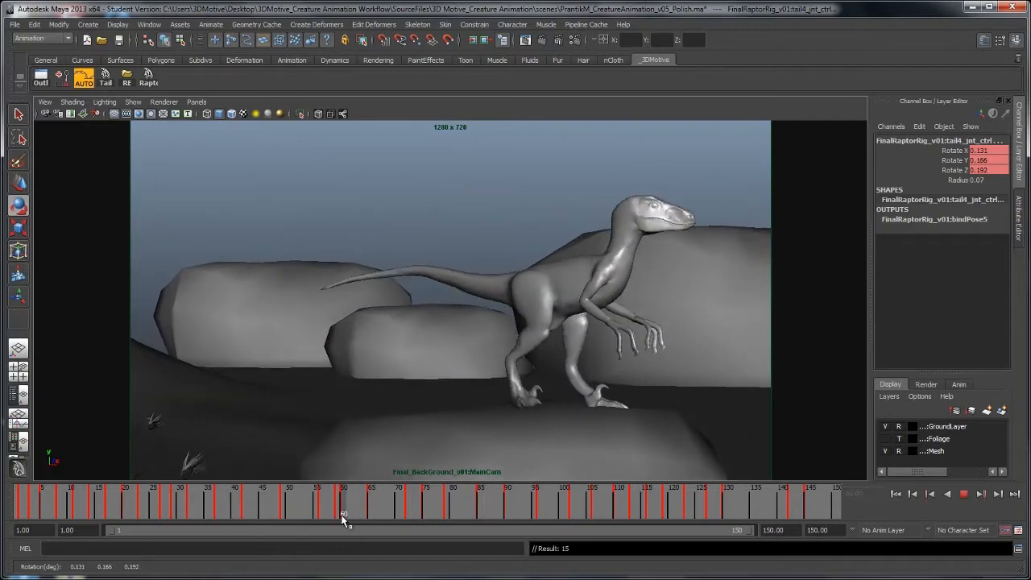
pyautogui.rightClick(342, 519)
pyautogui.click(378, 395)
pyautogui.moveTo(264, 509); pyautogui.dragTo(613, 514)
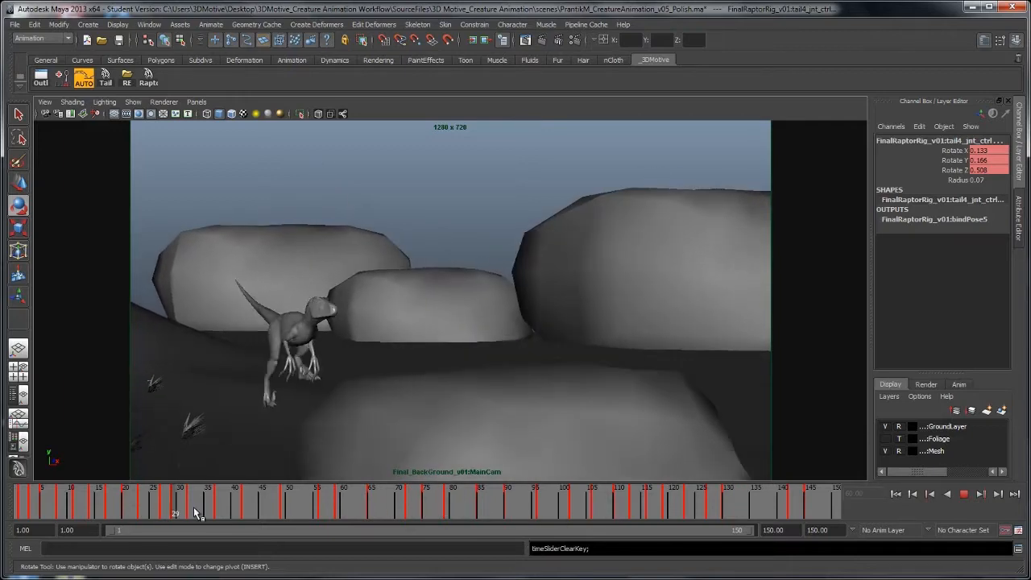
# Rotate and key the tail4 controls at frame 46 to about Z 10.941, and delete their key near frame 49
pyautogui.moveTo(194, 509); pyautogui.dragTo(268, 495)
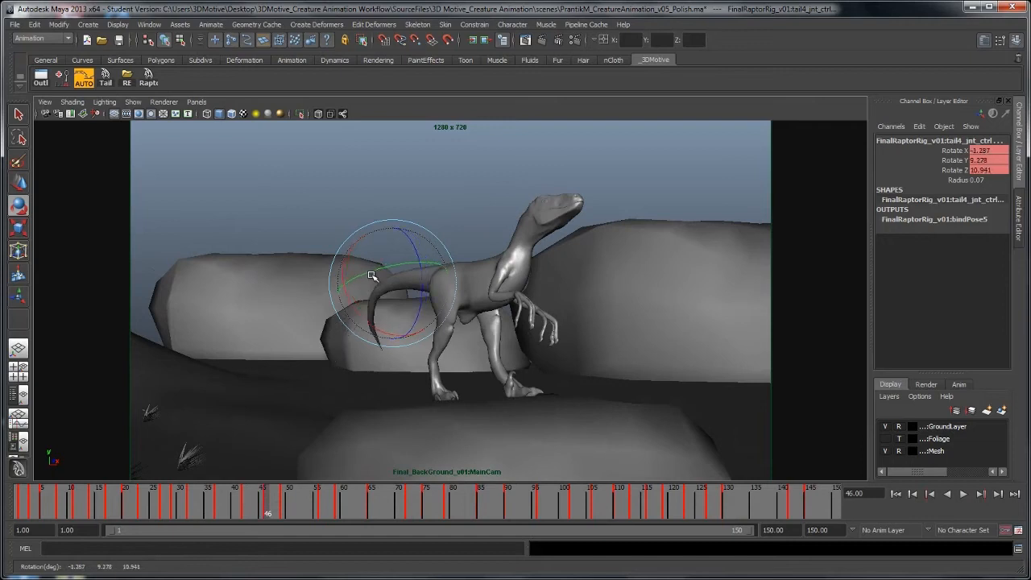
pyautogui.press('s')
pyautogui.moveTo(218, 501); pyautogui.dragTo(328, 509)
pyautogui.rightClick(279, 505)
pyautogui.click(284, 507)
pyautogui.rightClick(285, 508)
pyautogui.click(325, 384)
# Select the tail3 controls in the perspective view, then rotate and key them at about frame 59
pyautogui.press('space')
pyautogui.keyDown('alt'); pyautogui.moveTo(221, 225); pyautogui.dragTo(109, 207, button='middle'); pyautogui.keyUp('alt')
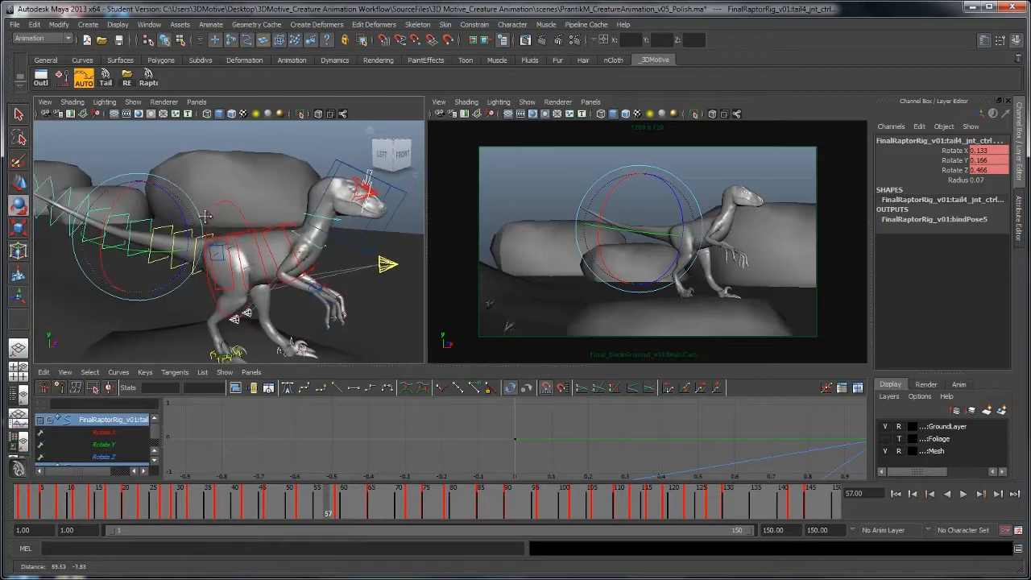
pyautogui.keyDown('alt'); pyautogui.moveTo(129, 211); pyautogui.dragTo(165, 219, button='right'); pyautogui.keyUp('alt')
pyautogui.keyDown('alt'); pyautogui.moveTo(165, 219); pyautogui.dragTo(206, 238, button='middle'); pyautogui.keyUp('alt')
pyautogui.press('w')
pyautogui.click(195, 243)
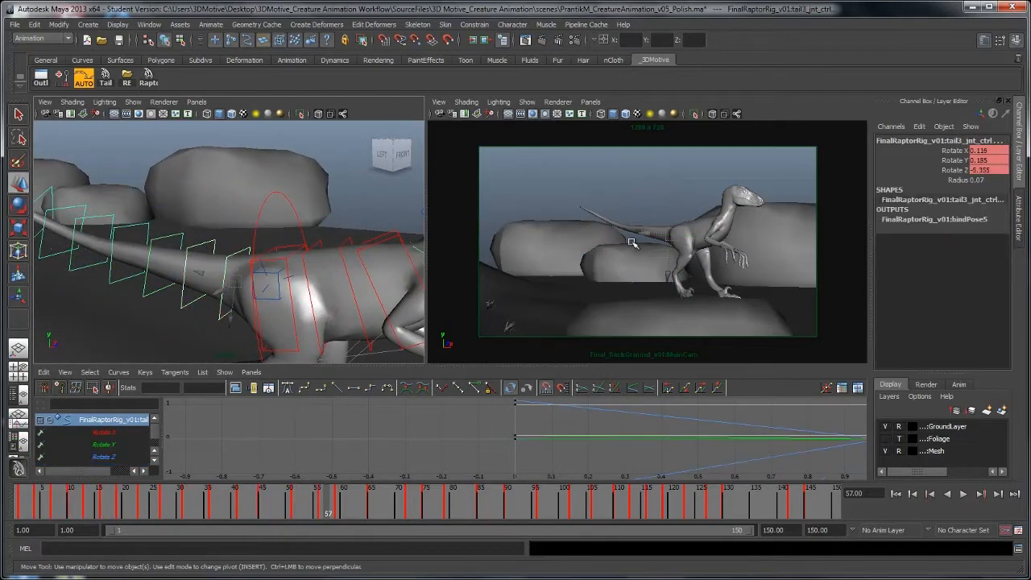
pyautogui.press('space')
pyautogui.hotkey('alt', 'v')
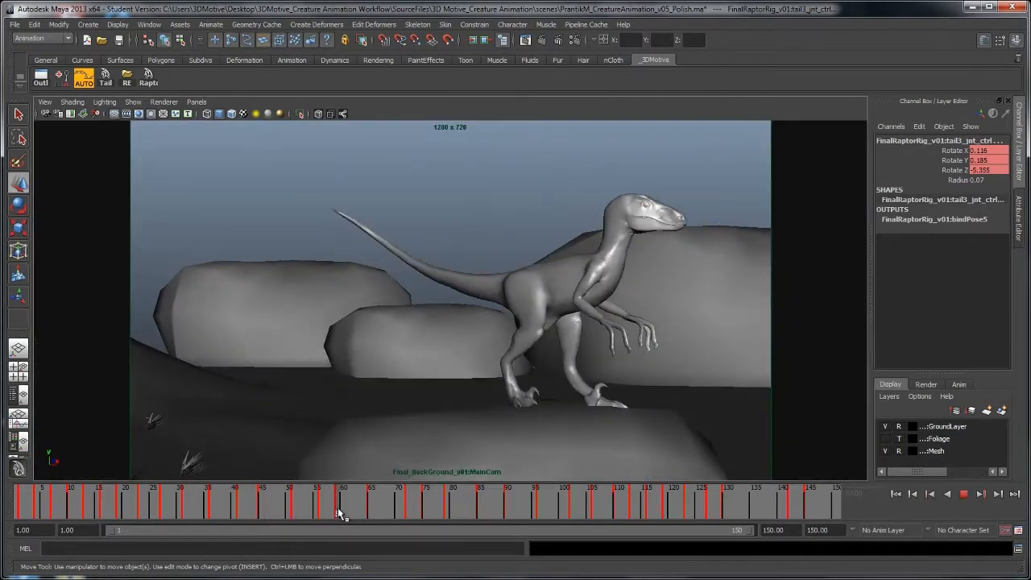
pyautogui.click(338, 509)
pyautogui.press('e')
pyautogui.press('s')
# Rotate and key the tail3 controls at frame 65 to about Z -13.124 and at frame 90 to about Z 2.923
pyautogui.moveTo(240, 498); pyautogui.dragTo(370, 512)
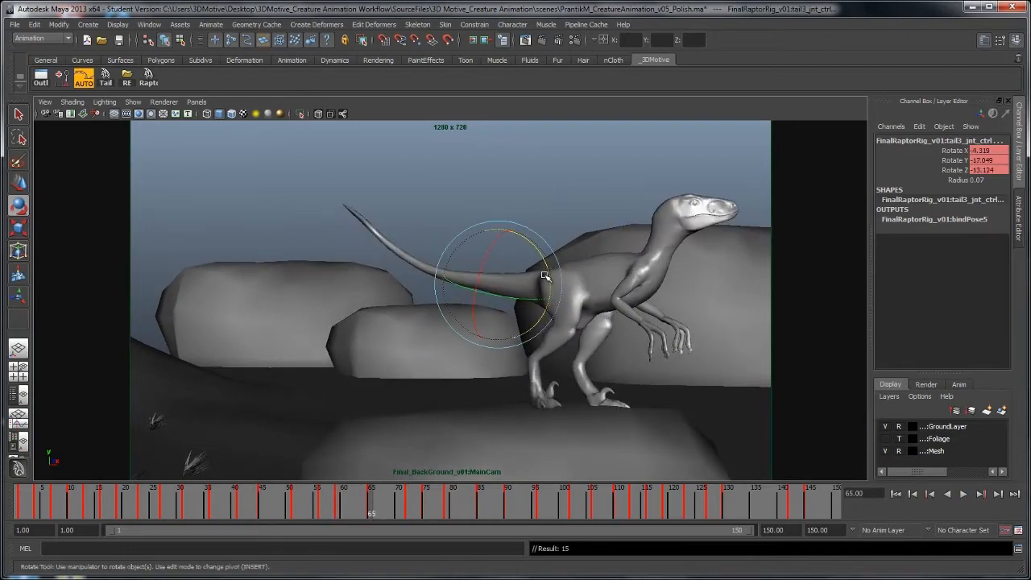
pyautogui.press('s')
pyautogui.moveTo(232, 502); pyautogui.dragTo(507, 513)
pyautogui.press('s')
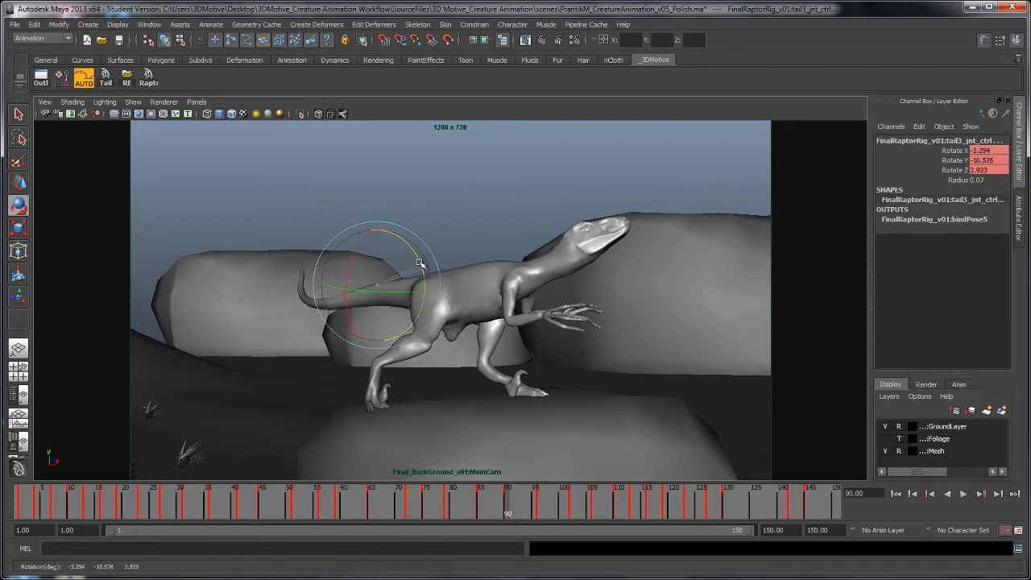
# Select the tail-end controls around tail9, zero their rotations at frame 80 and bend them to about Z 5.477
pyautogui.moveTo(413, 501); pyautogui.dragTo(491, 514)
pyautogui.press('space')
pyautogui.keyDown('alt'); pyautogui.moveTo(191, 228); pyautogui.dragTo(233, 222); pyautogui.keyUp('alt')
pyautogui.press('w')
pyautogui.click(270, 268)
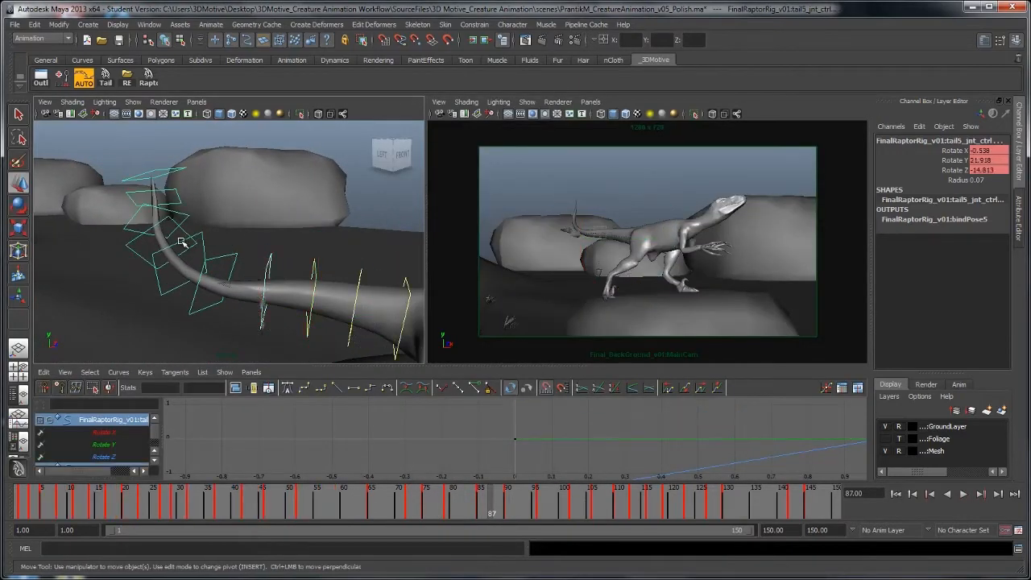
pyautogui.press('space')
pyautogui.moveTo(471, 507)
pyautogui.mouseDown()
pyautogui.moveTo(361, 514)
pyautogui.moveTo(435, 524)
pyautogui.moveTo(451, 512)
pyautogui.moveTo(448, 486)
pyautogui.moveTo(452, 512)
pyautogui.mouseUp()
pyautogui.write('e')
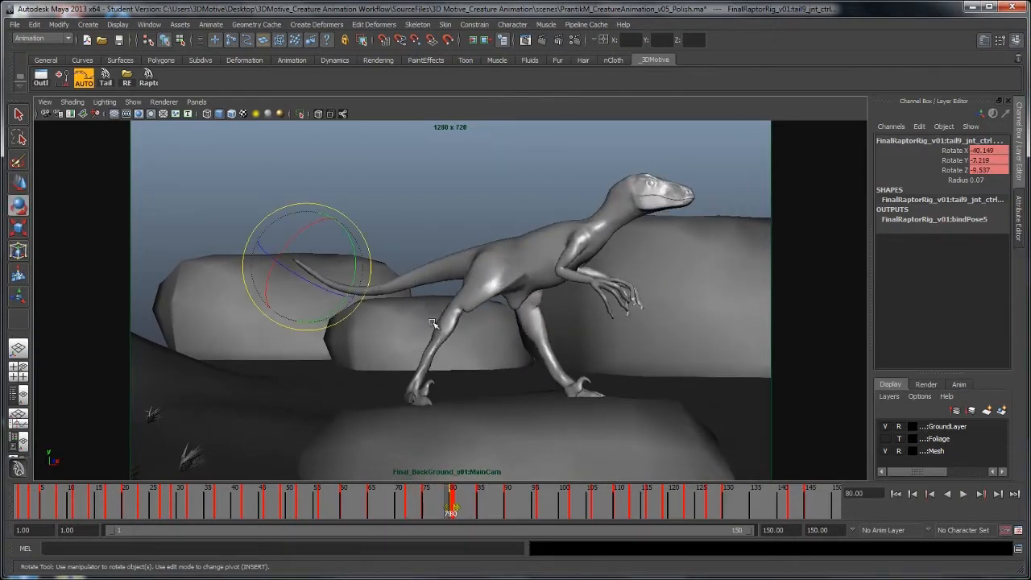
pyautogui.write('0')
pyautogui.press('Return')
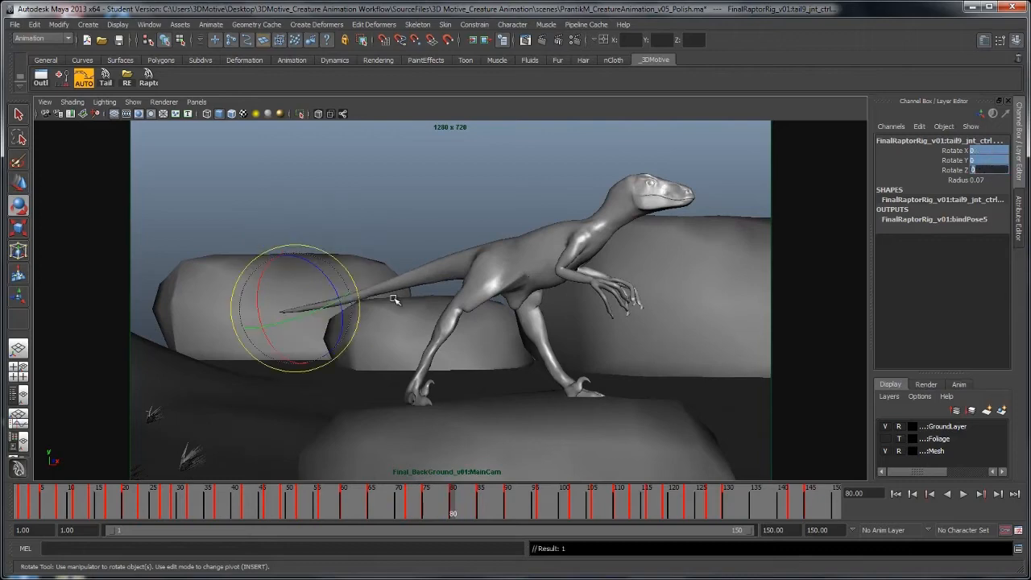
pyautogui.moveTo(337, 291); pyautogui.dragTo(332, 282)
# Try to delete the tail9 controls' key at frame 85, and undo the deletion
pyautogui.hotkey('alt', 'v')
pyautogui.click(433, 518)
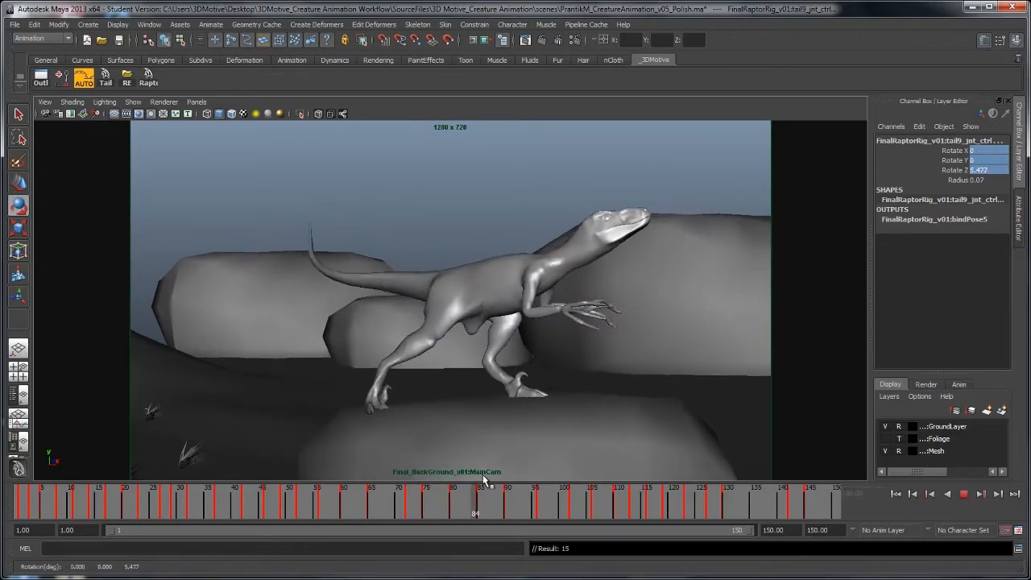
pyautogui.hotkey('alt', 'v')
pyautogui.rightClick(477, 510)
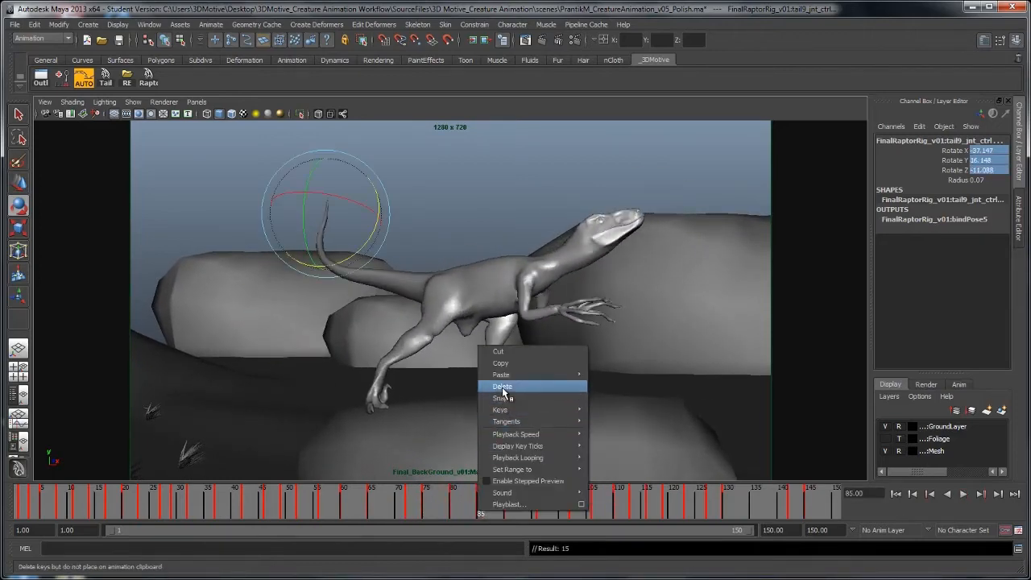
pyautogui.click(502, 388)
pyautogui.hotkey('ctrl', 'z')
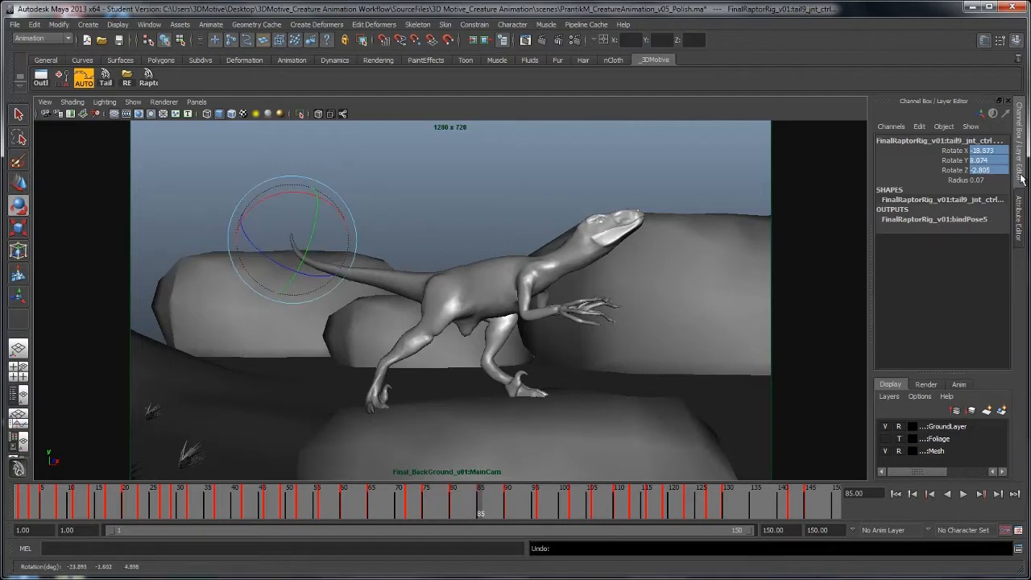
# Zero the tail9 controls' X, Y and Z rotations at frame 85
pyautogui.write('0')
pyautogui.press('Return')
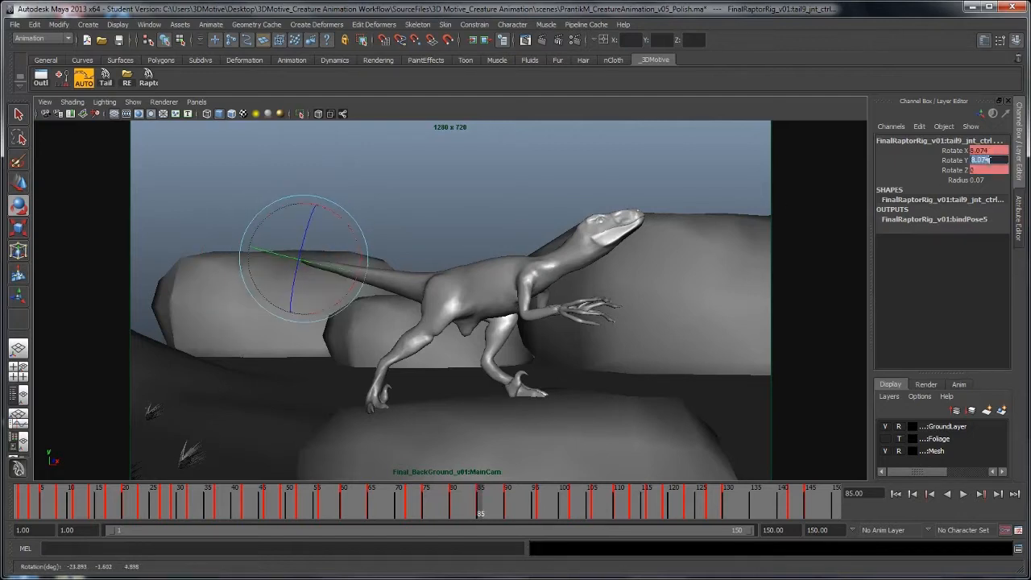
pyautogui.write('0')
pyautogui.press('Return')
pyautogui.moveTo(304, 243); pyautogui.dragTo(290, 239)
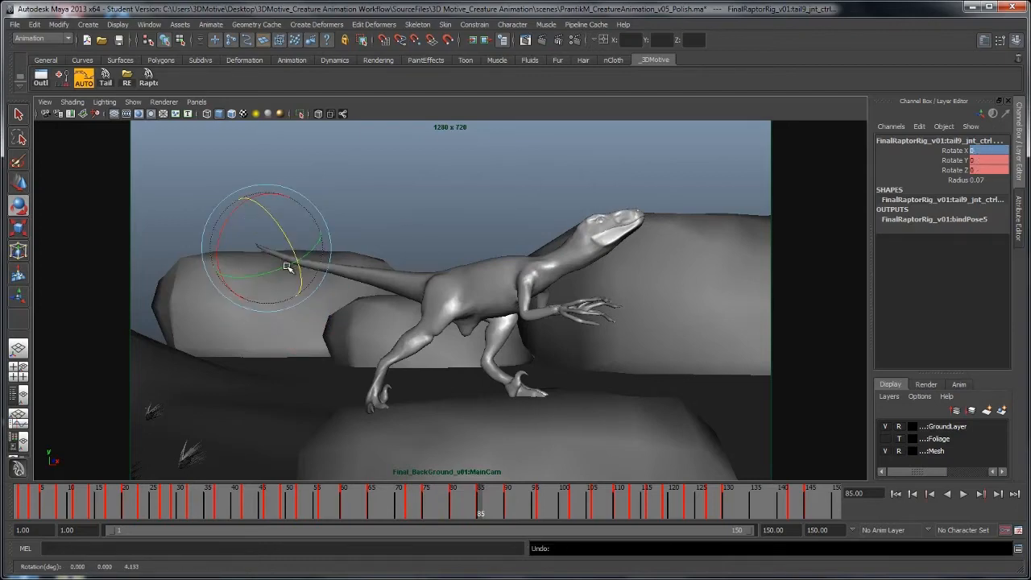
# Select the tail-end controls including tail10 in the perspective view and zero their rotations at frame 85
pyautogui.press('space')
pyautogui.press('space')
pyautogui.keyDown('alt'); pyautogui.moveTo(283, 290); pyautogui.dragTo(386, 305); pyautogui.keyUp('alt')
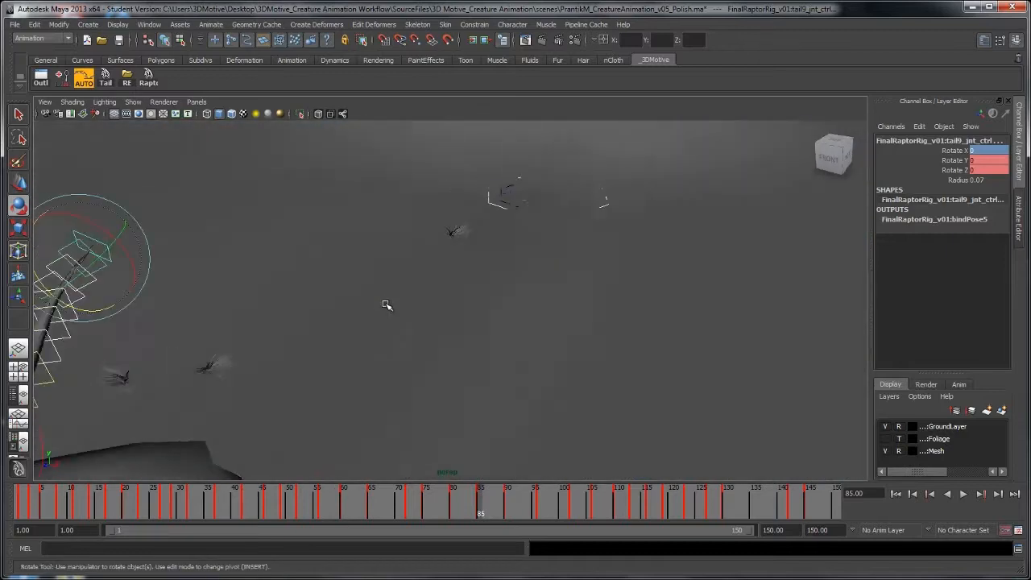
pyautogui.press('f')
pyautogui.keyDown('alt'); pyautogui.moveTo(426, 345); pyautogui.dragTo(484, 337); pyautogui.keyUp('alt')
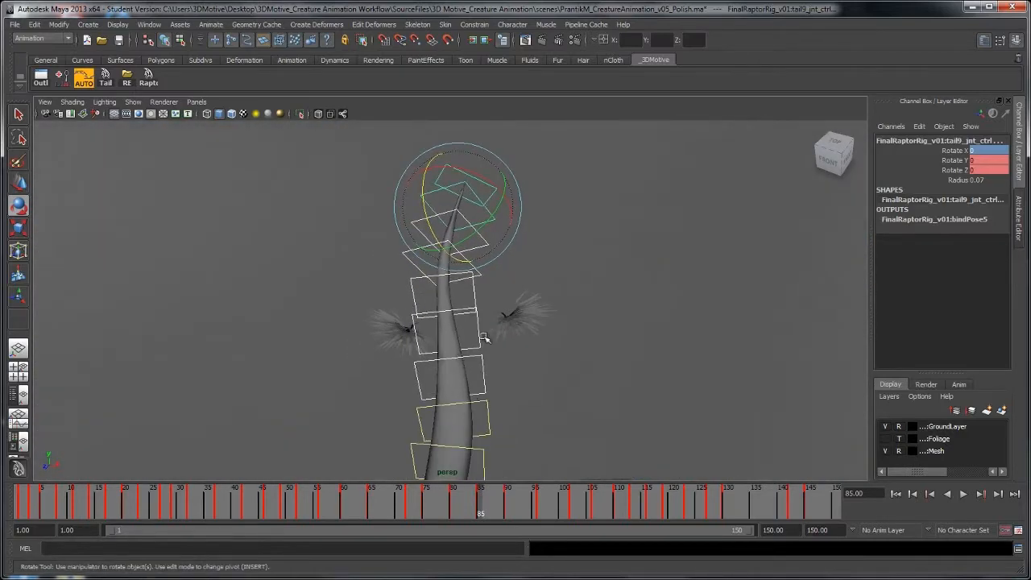
pyautogui.click(477, 404)
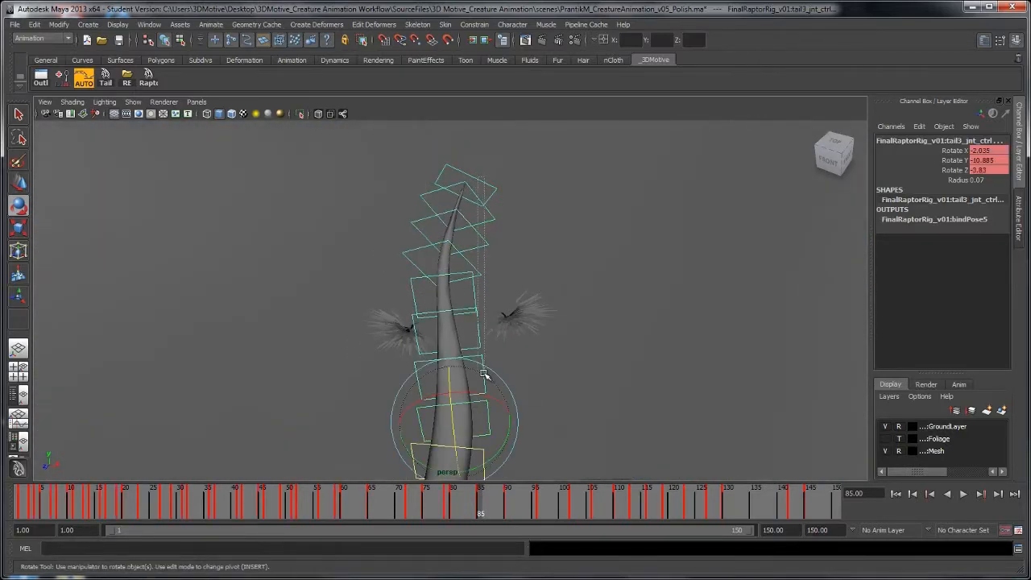
pyautogui.hotkey('ctrl', 'z')
pyautogui.hotkey('ctrl', 'z')
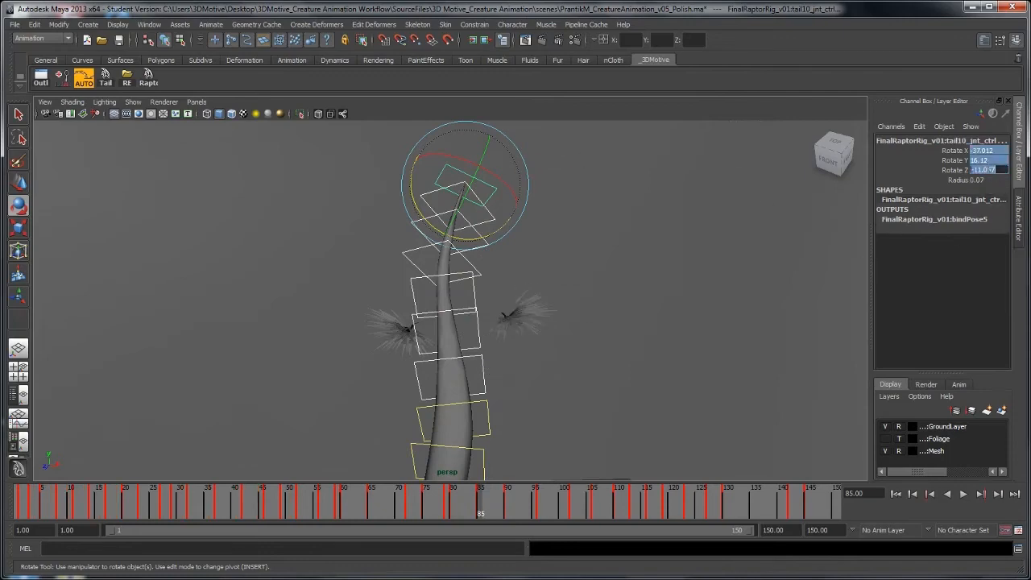
pyautogui.write('0')
pyautogui.press('Return')
# Select the tail8 controls and delete their key near frame 80 in the main camera view
pyautogui.keyDown('alt'); pyautogui.moveTo(568, 319); pyautogui.dragTo(530, 297); pyautogui.keyUp('alt')
pyautogui.click(515, 270)
pyautogui.press('w')
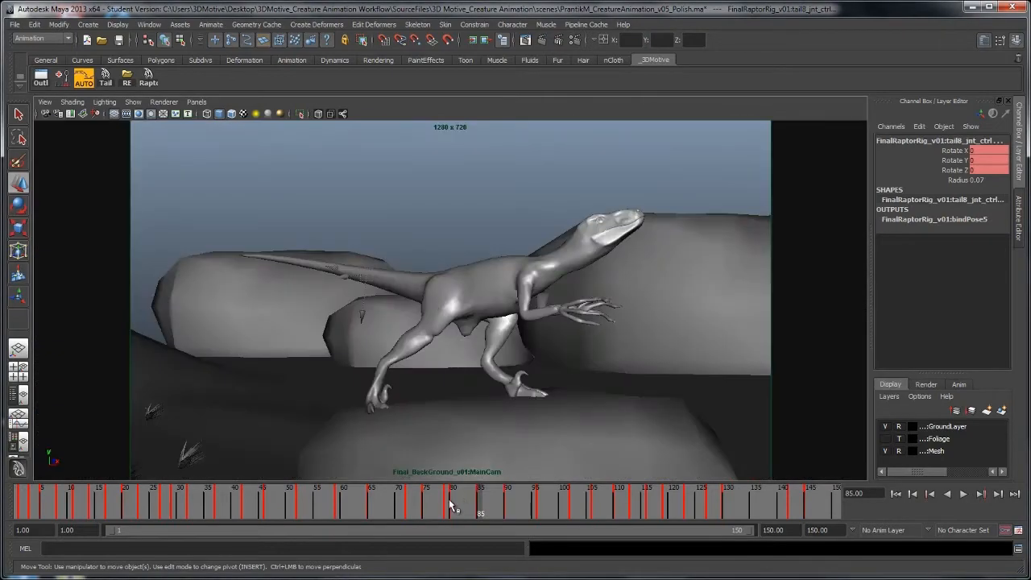
pyautogui.click(449, 501)
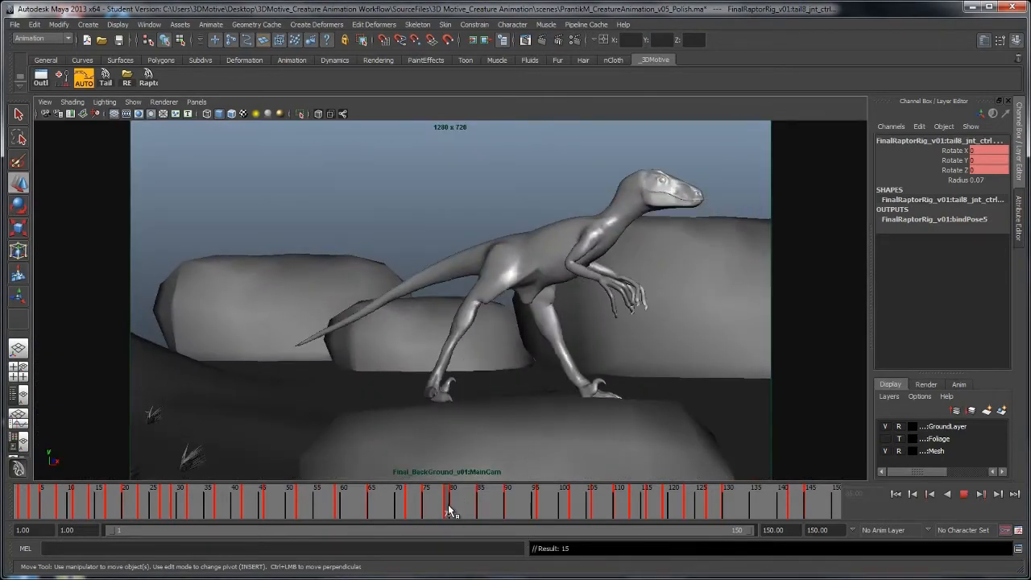
pyautogui.rightClick(448, 504)
pyautogui.click(489, 388)
pyautogui.hotkey('alt', 'v')
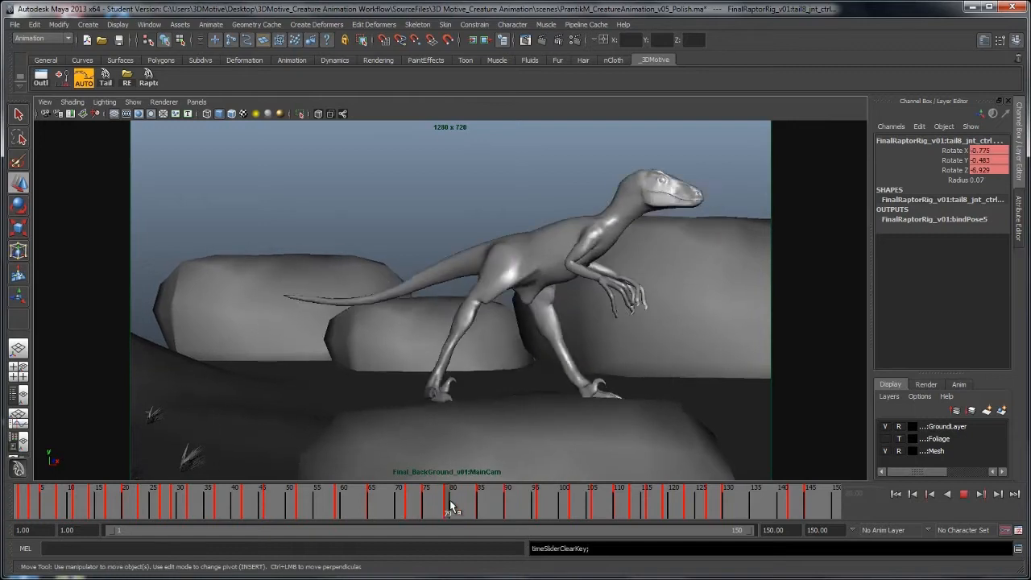
# Rotate the tail8 controls at frame 79 to about Z 1.569
pyautogui.press('e')
pyautogui.moveTo(364, 279); pyautogui.dragTo(362, 276)
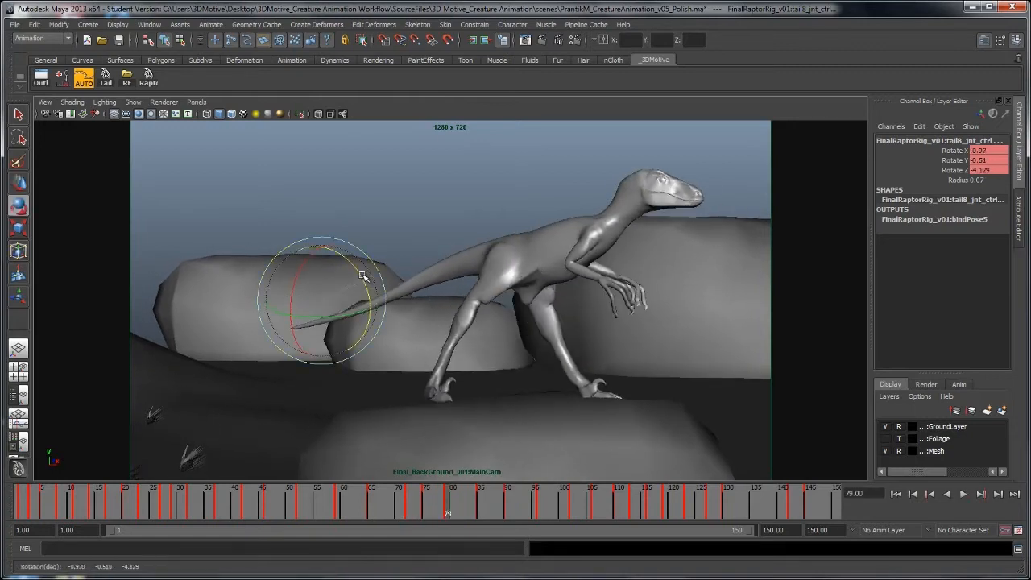
pyautogui.hotkey('alt', 'v')
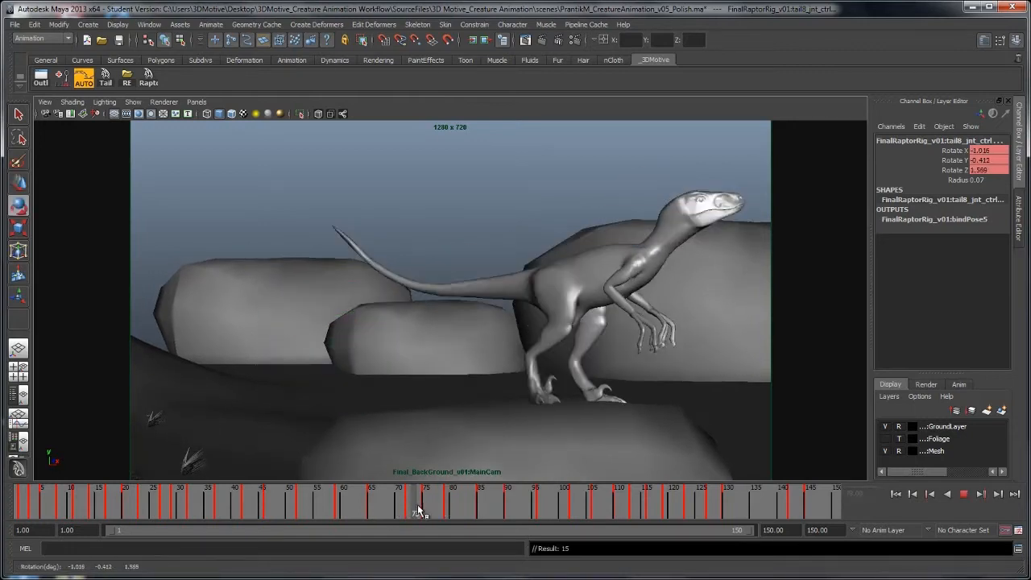
# Zero the tail8 controls' rotations at frame 90 and bend them to about Z -8.628
pyautogui.moveTo(472, 504)
pyautogui.mouseDown()
pyautogui.moveTo(491, 517)
pyautogui.moveTo(514, 512)
pyautogui.mouseUp()
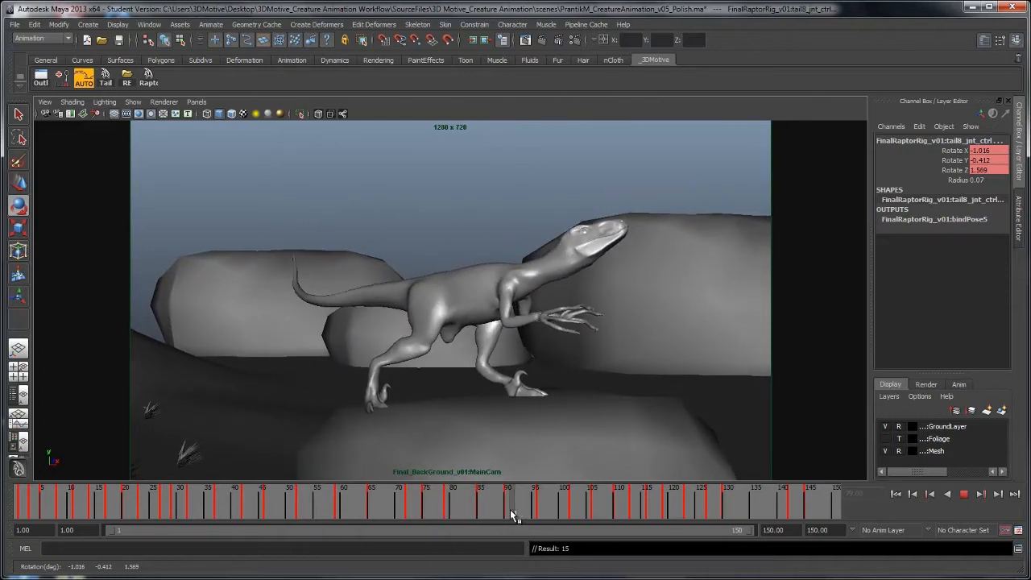
pyautogui.hotkey('alt', 'v')
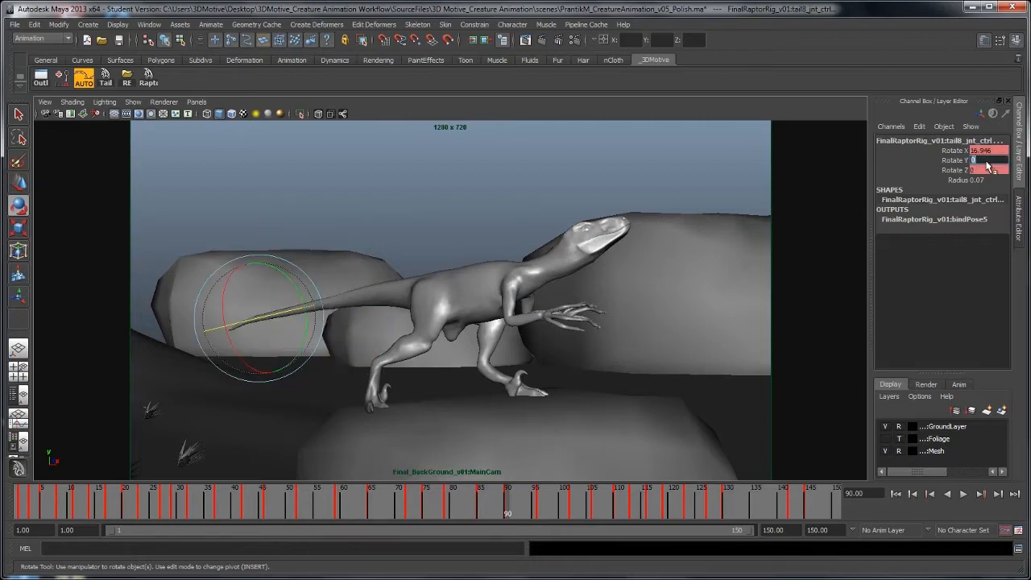
pyautogui.hotkey('alt', 'v')
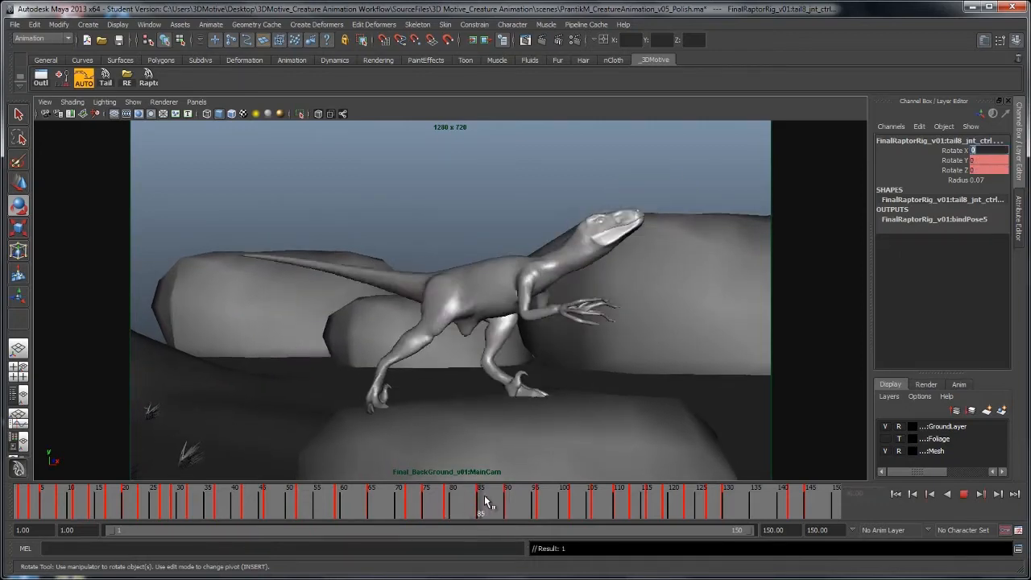
pyautogui.click(507, 508)
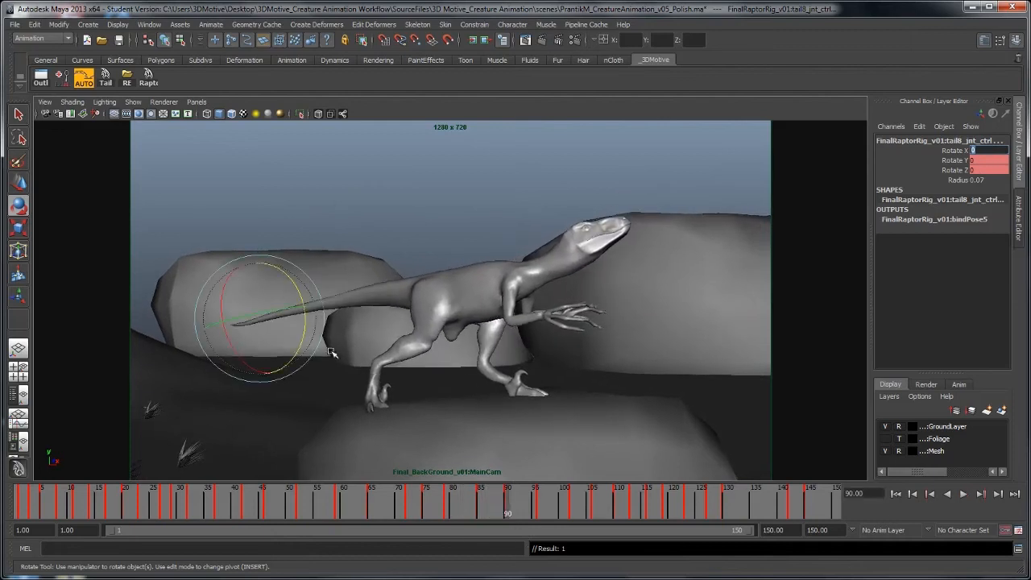
pyautogui.hotkey('alt', 'v')
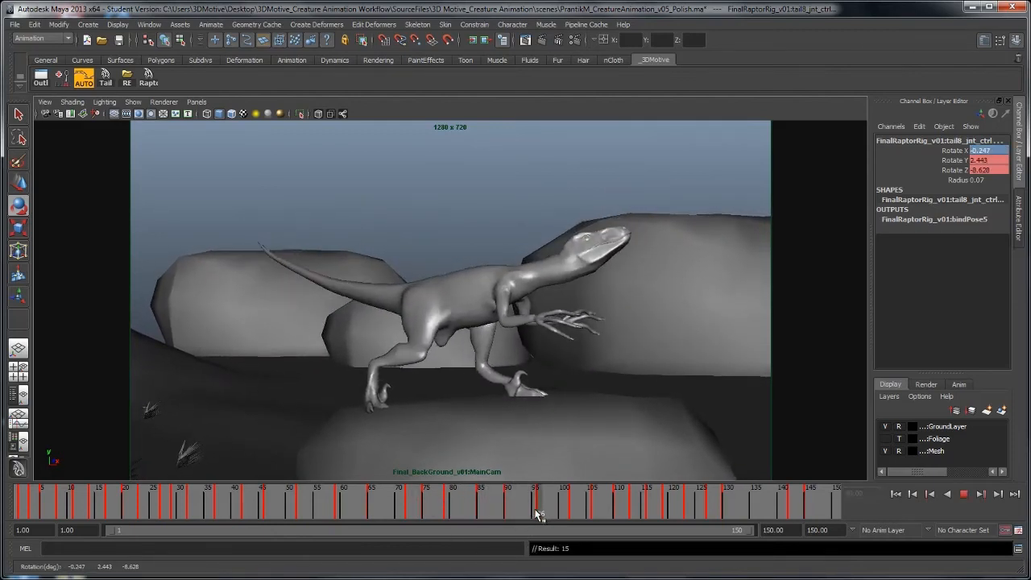
# Rotate the tail8 controls at frame 96 to about X 0.34 and Y 1.53
pyautogui.click(513, 514)
pyautogui.moveTo(521, 518)
pyautogui.mouseDown()
pyautogui.moveTo(491, 513)
pyautogui.moveTo(540, 508)
pyautogui.mouseUp()
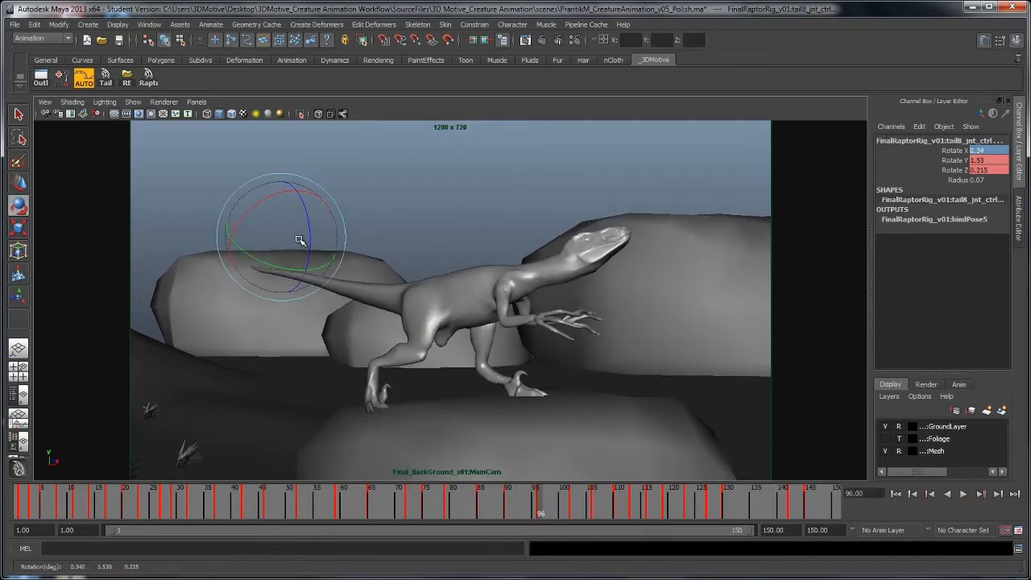
pyautogui.hotkey('alt', 'v')
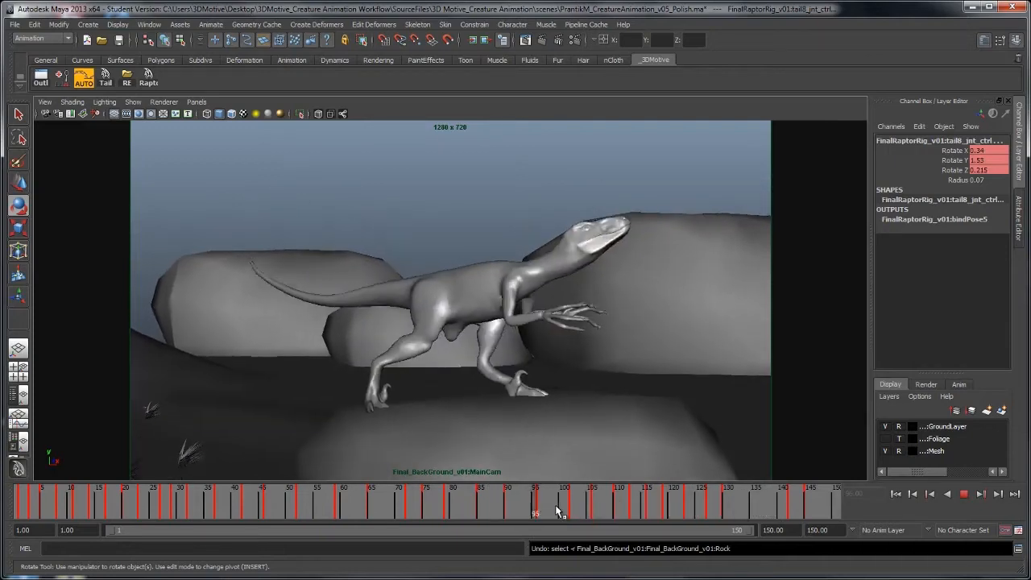
pyautogui.hotkey('alt', 'v')
# Play back the animation for review, and delete the head control's key near frame 25
pyautogui.click(422, 211)
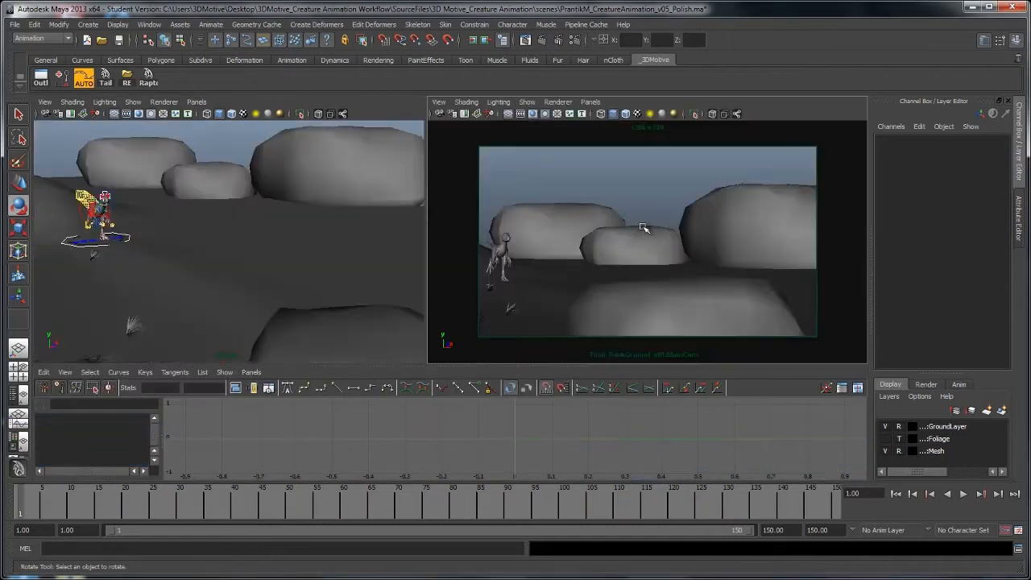
pyautogui.click(964, 495)
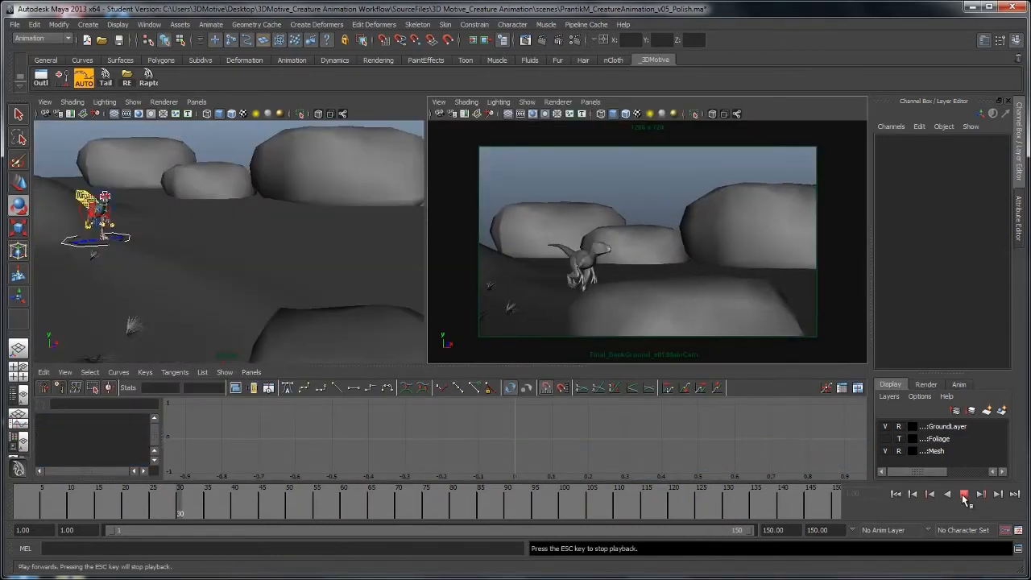
pyautogui.click(964, 494)
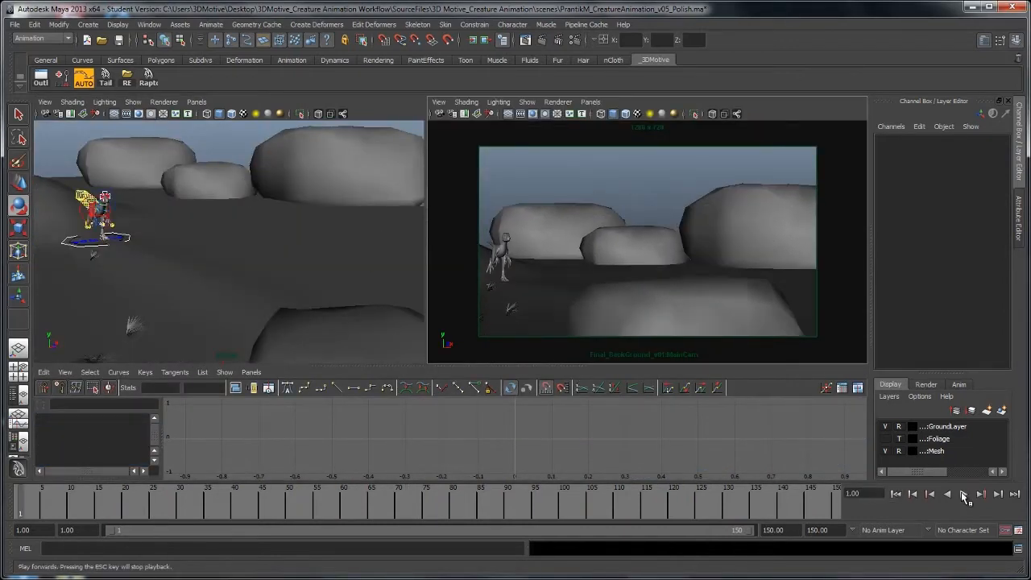
pyautogui.click(964, 495)
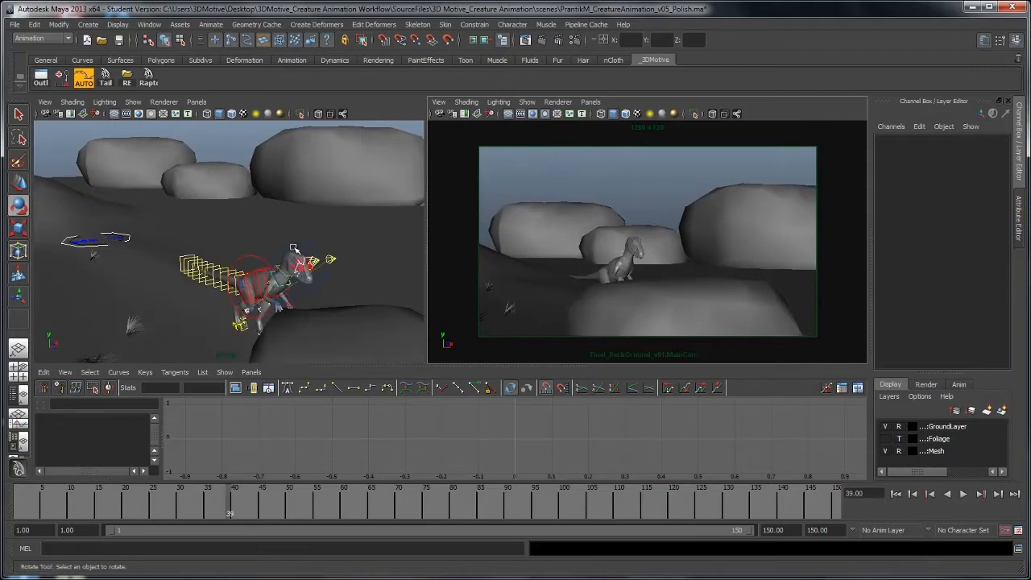
pyautogui.click(294, 248)
pyautogui.press('space')
pyautogui.moveTo(245, 506); pyautogui.dragTo(125, 514)
pyautogui.moveTo(151, 517); pyautogui.dragTo(167, 515)
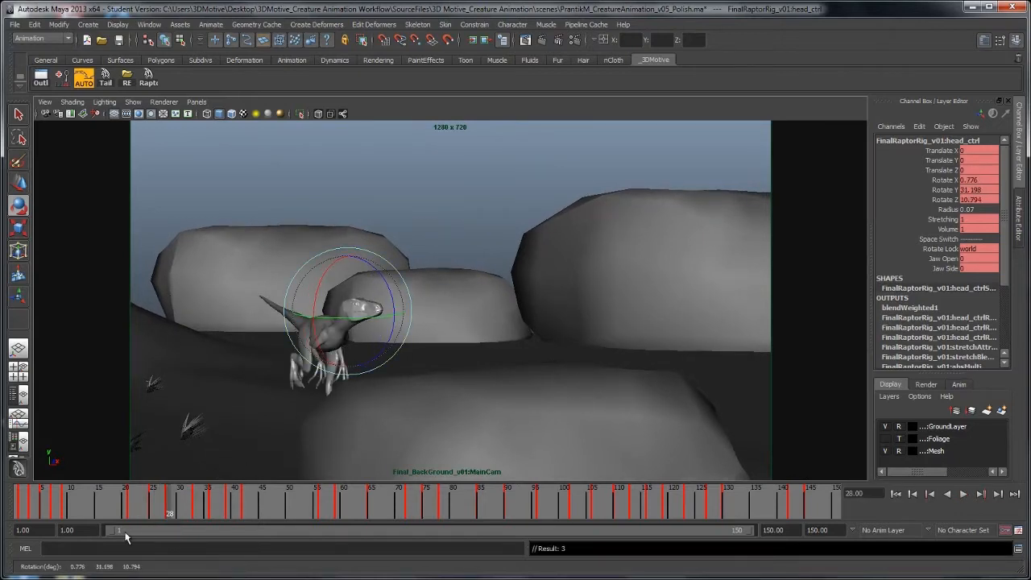
pyautogui.rightClick(151, 516)
pyautogui.click(173, 409)
# Rotate the head control at frame 42 to about X -1.756, Y 7.377, Z 23.692
pyautogui.click(96, 512)
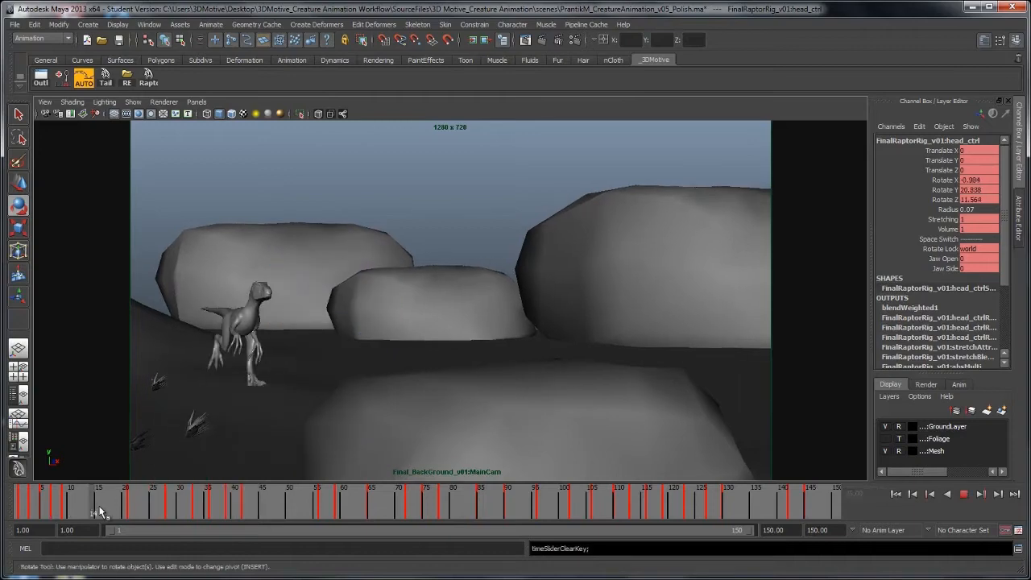
pyautogui.moveTo(96, 512)
pyautogui.mouseDown()
pyautogui.moveTo(340, 511)
pyautogui.moveTo(231, 509)
pyautogui.moveTo(260, 507)
pyautogui.moveTo(245, 513)
pyautogui.mouseUp()
pyautogui.moveTo(510, 223); pyautogui.dragTo(500, 230)
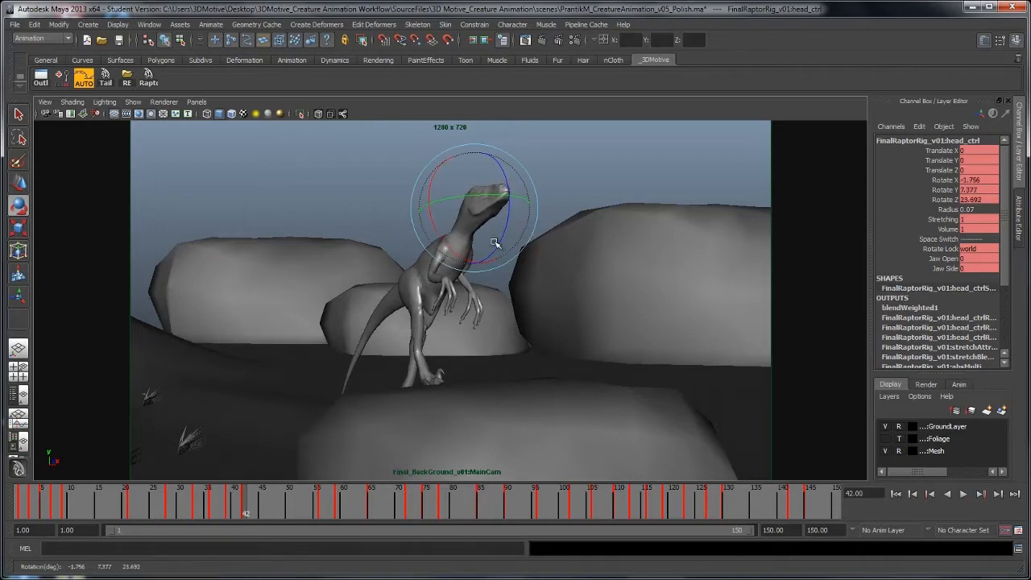
pyautogui.hotkey('alt', 'v')
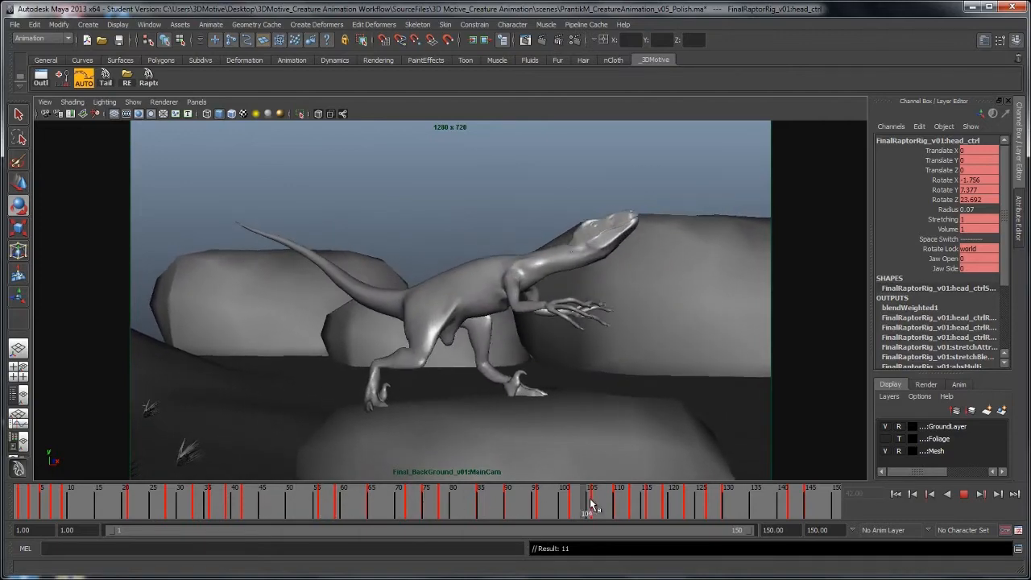
# Rotate and key the head control at frame 102 to about X -9.519, Y 44.031, Z 13.924
pyautogui.press('Escape')
pyautogui.press('e')
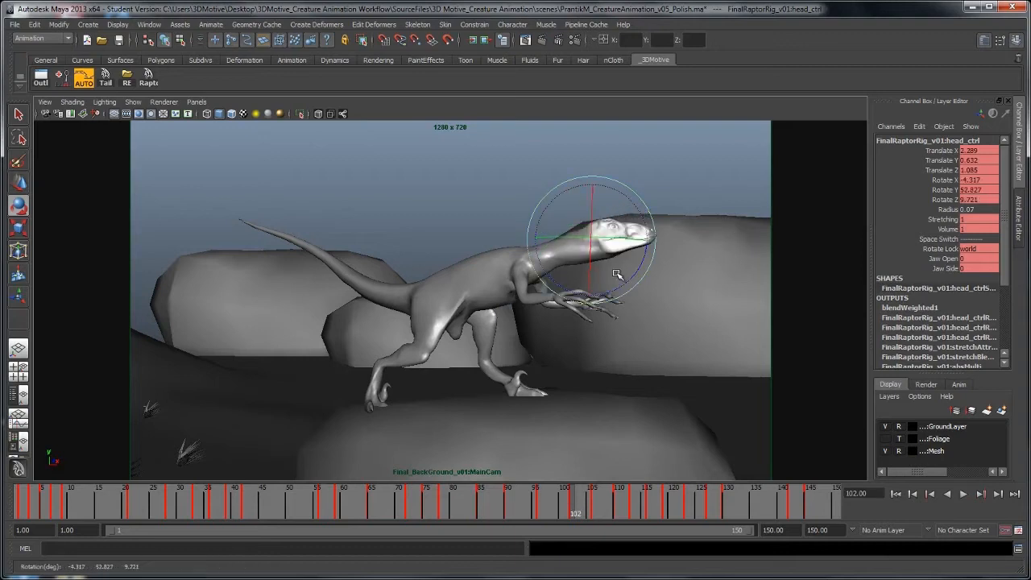
pyautogui.press('s')
pyautogui.hotkey('alt', 'v')
# Rotate the head control at frame 106 to about X -12.174, Y 39.539, Z 9.987
pyautogui.click(515, 508)
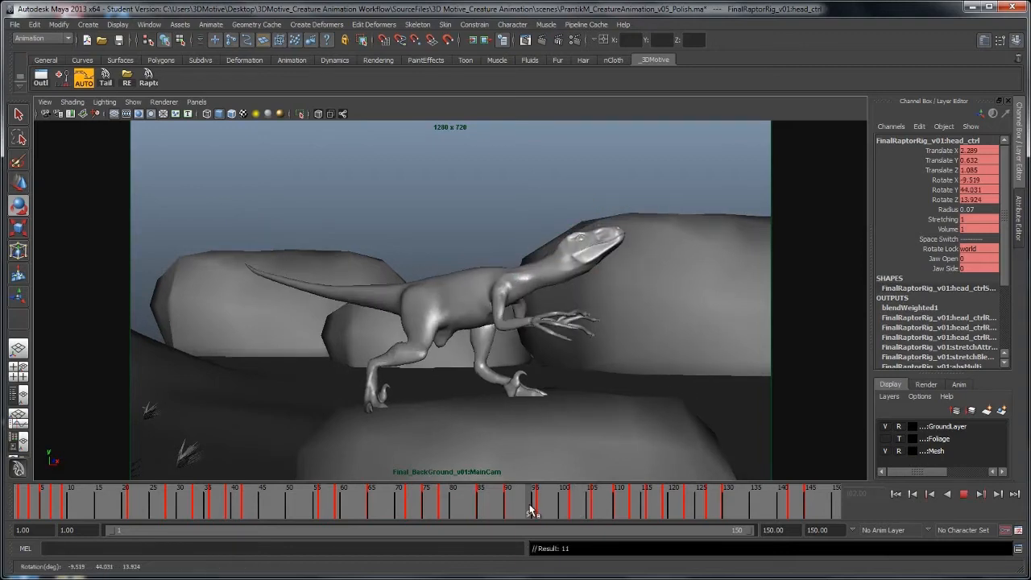
pyautogui.rightClick(531, 509)
pyautogui.click(600, 366)
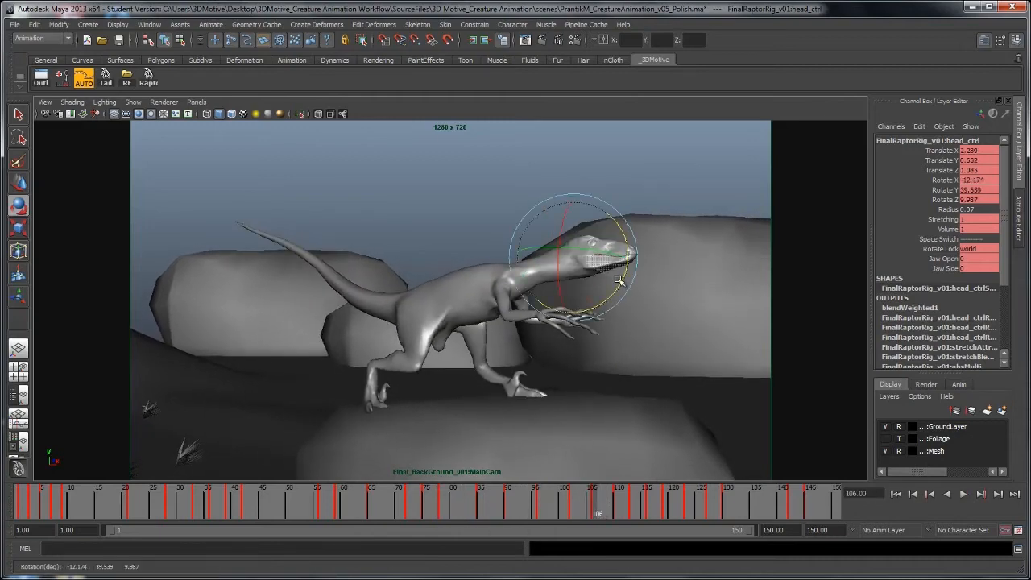
pyautogui.click(525, 510)
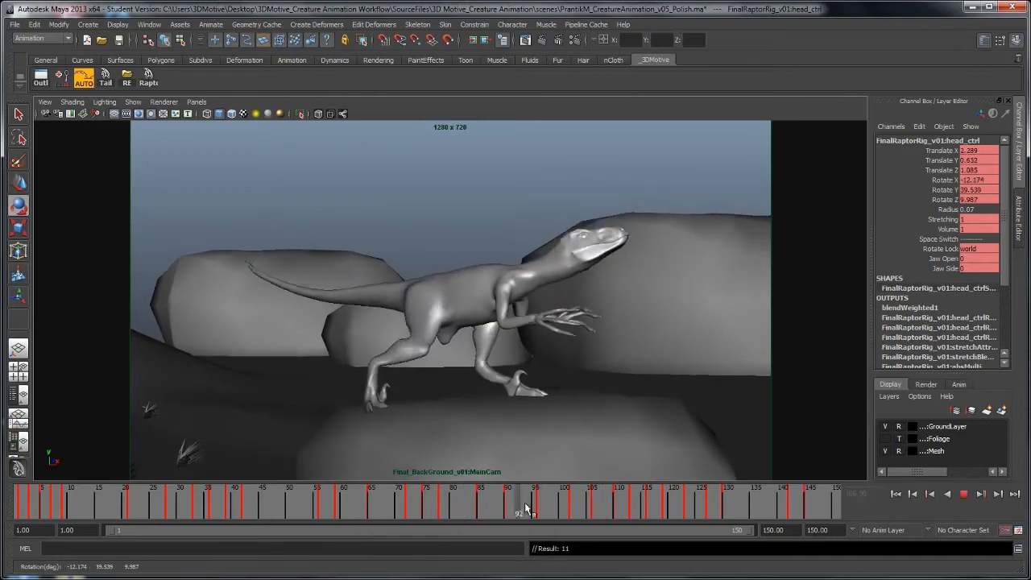
# Refine an earlier head control key to about X -12.839, Y 47.369, Z 10.637, and frame 106 to about X -6.789, Y 40.609, Z 18.342
pyautogui.click(432, 514)
pyautogui.click(419, 501)
pyautogui.hotkey('alt', 'v')
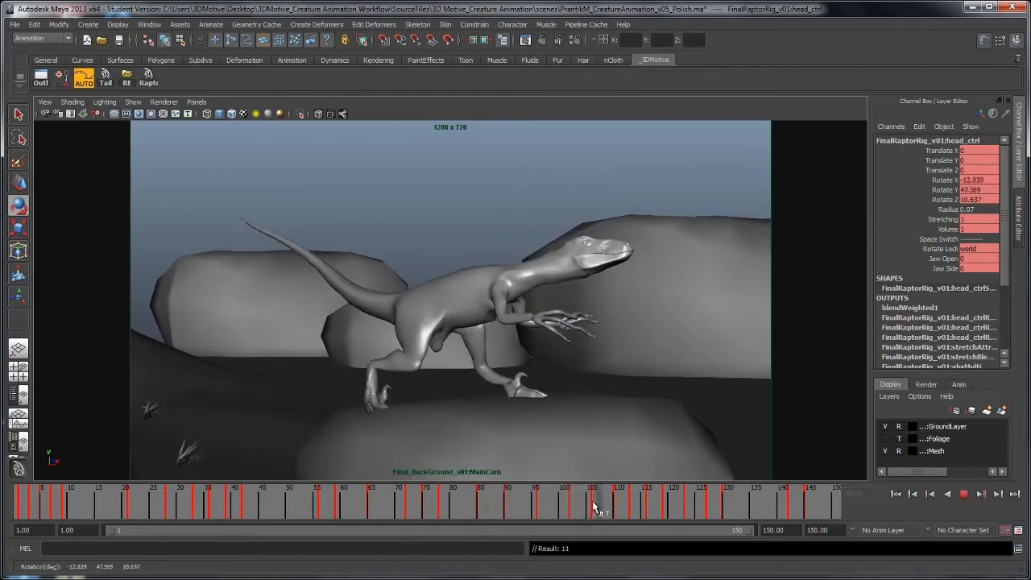
pyautogui.hotkey('alt', 'v')
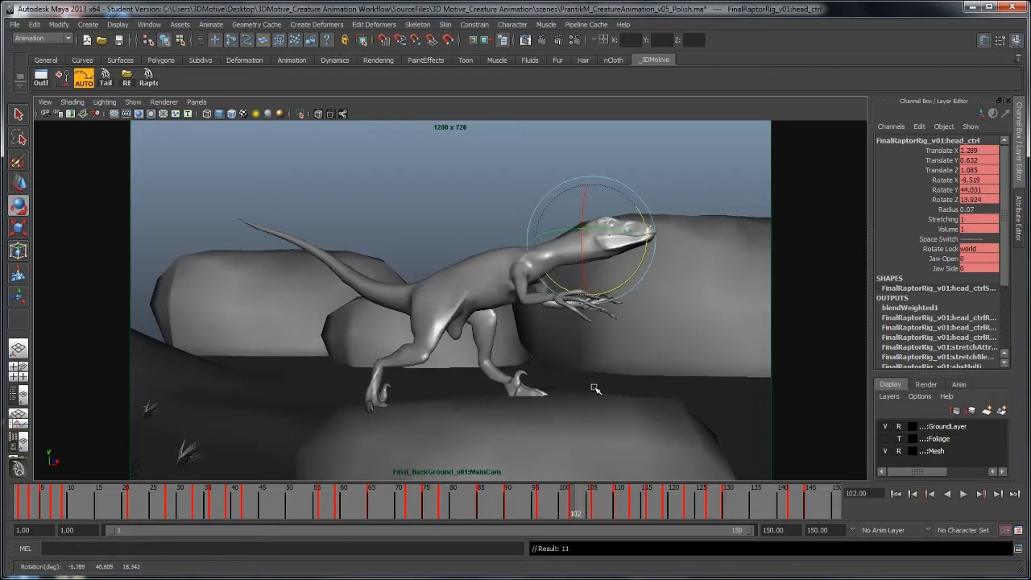
# Rotate the head control at frame 102 to about X -2.258, Y 44.797, Z 24.284, and at frame 113 to about X -13.653, Y 44.633, Z 2.162
pyautogui.click(555, 501)
pyautogui.hotkey('alt', 'v')
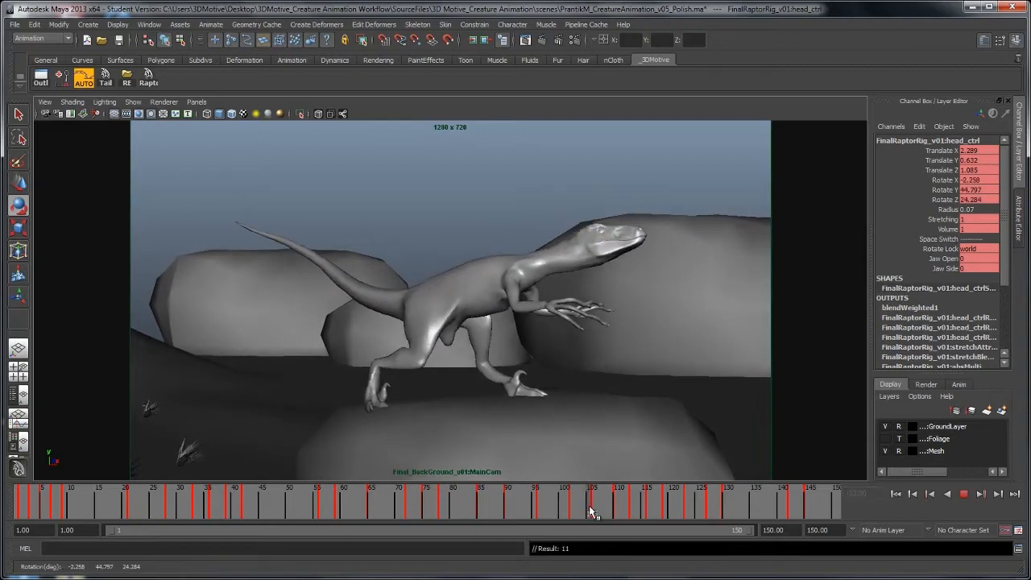
pyautogui.hotkey('alt', 'v')
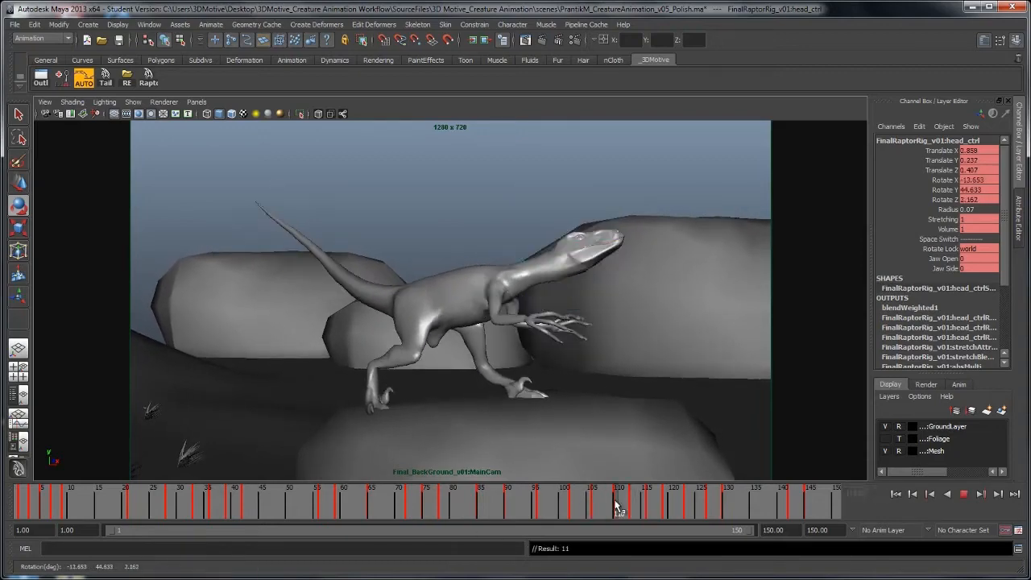
# Delete the head control's keys at frames 110 and 116
pyautogui.hotkey('alt', 'v')
pyautogui.click(542, 509)
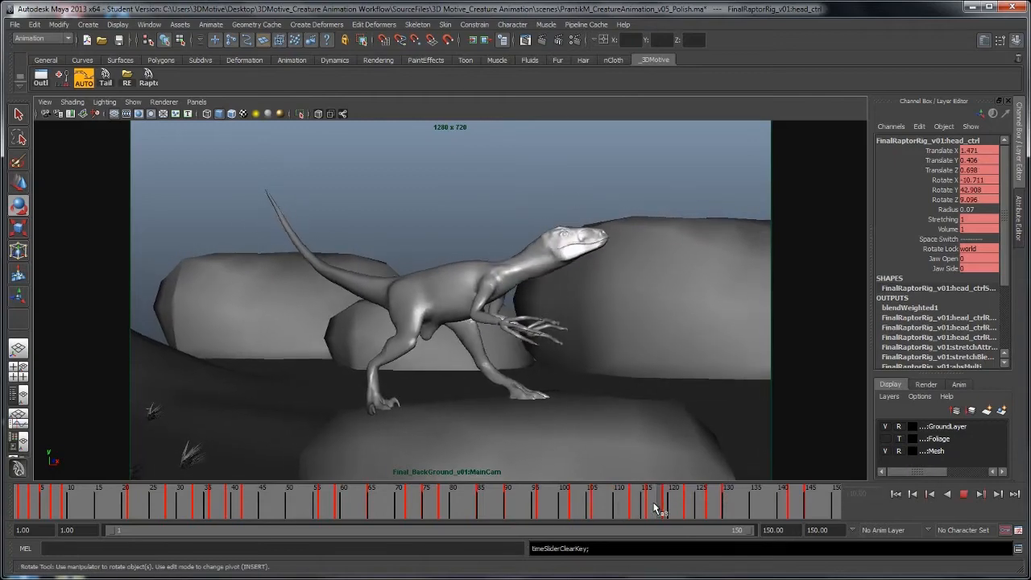
pyautogui.moveTo(644, 501); pyautogui.dragTo(648, 501)
pyautogui.rightClick(647, 502)
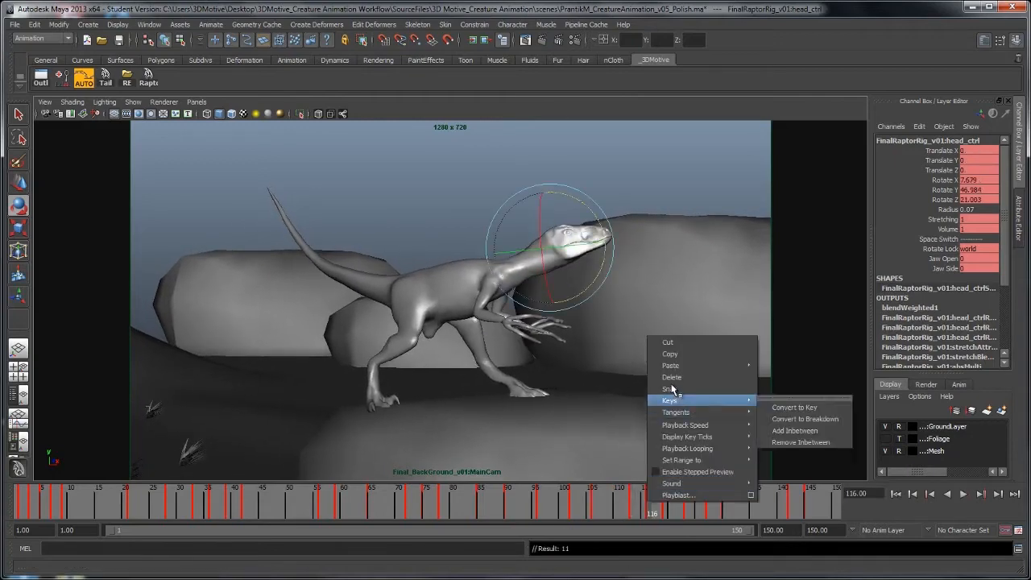
pyautogui.click(670, 376)
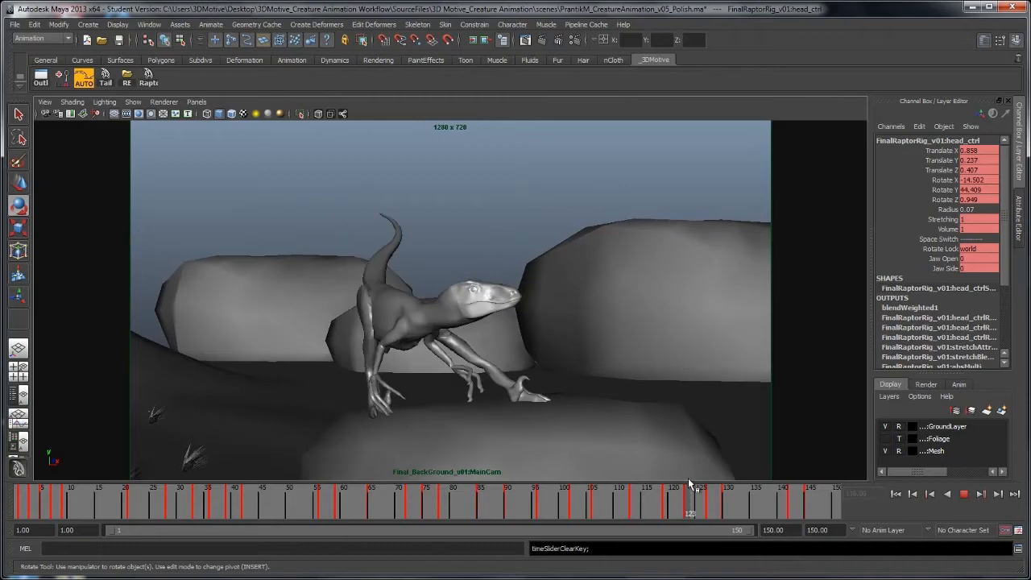
# Deselect the head control and play the animation from the first frame to review the head motion
pyautogui.hotkey('alt', 'v')
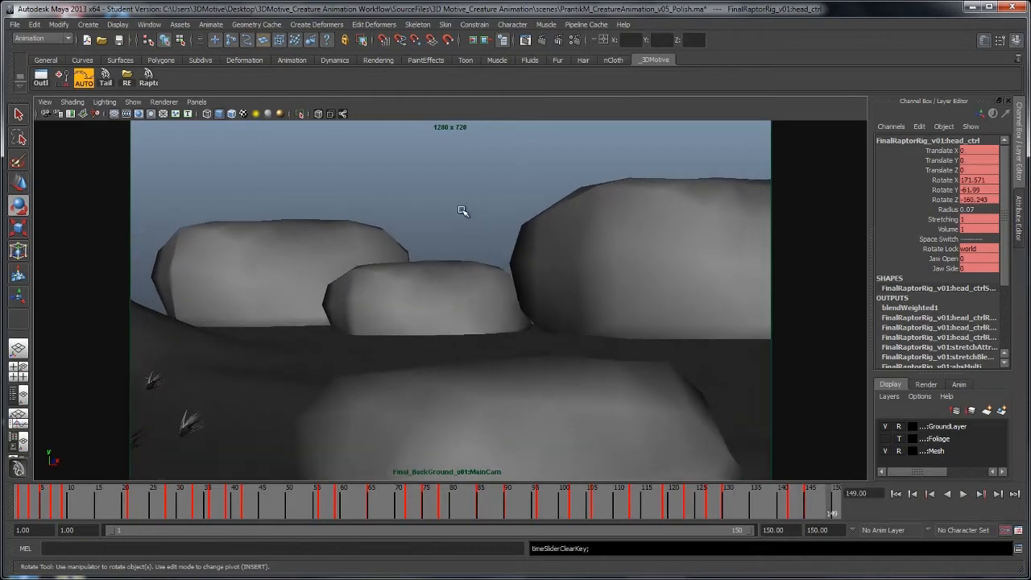
pyautogui.click(462, 212)
pyautogui.click(895, 494)
pyautogui.click(963, 494)
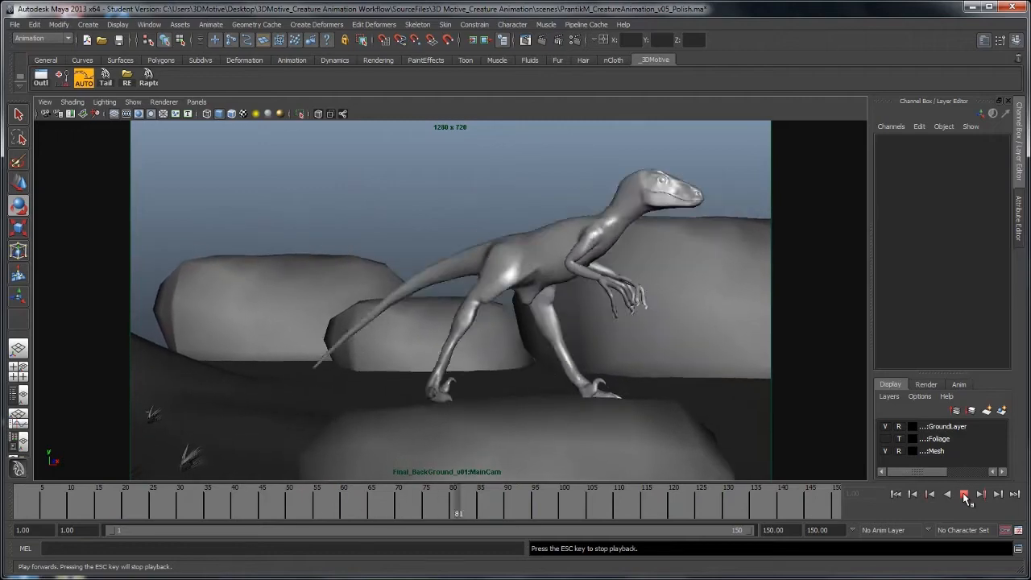
pyautogui.click(965, 495)
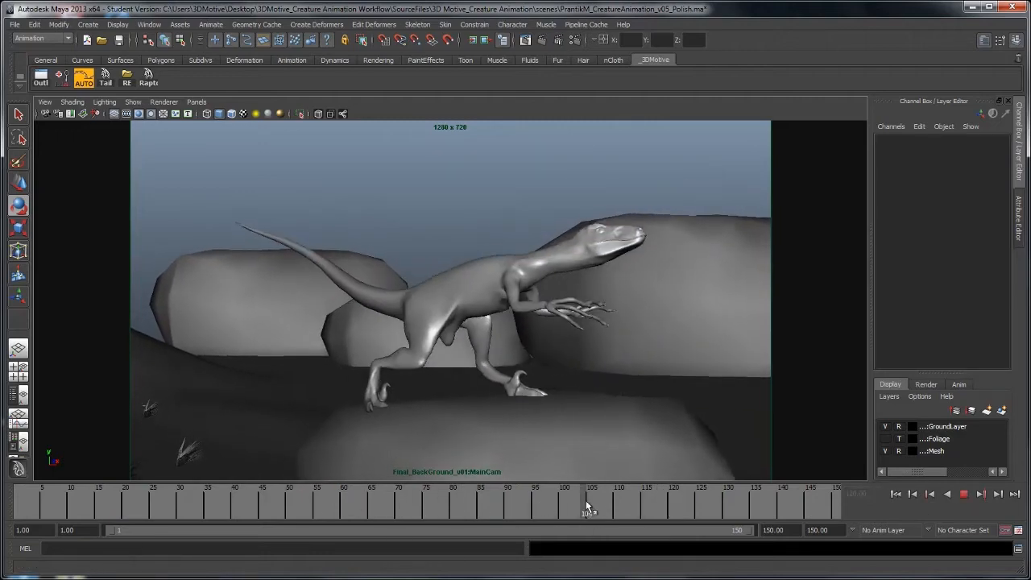
# Select the head control and set its Jaw Open to about 4.7 at frame 85 and 0.535 at frame 78
pyautogui.press('space')
pyautogui.keyDown('alt'); pyautogui.moveTo(262, 192); pyautogui.dragTo(90, 212, button='middle'); pyautogui.keyUp('alt')
pyautogui.click(331, 233)
pyautogui.press('space')
pyautogui.hotkey('alt', 'v')
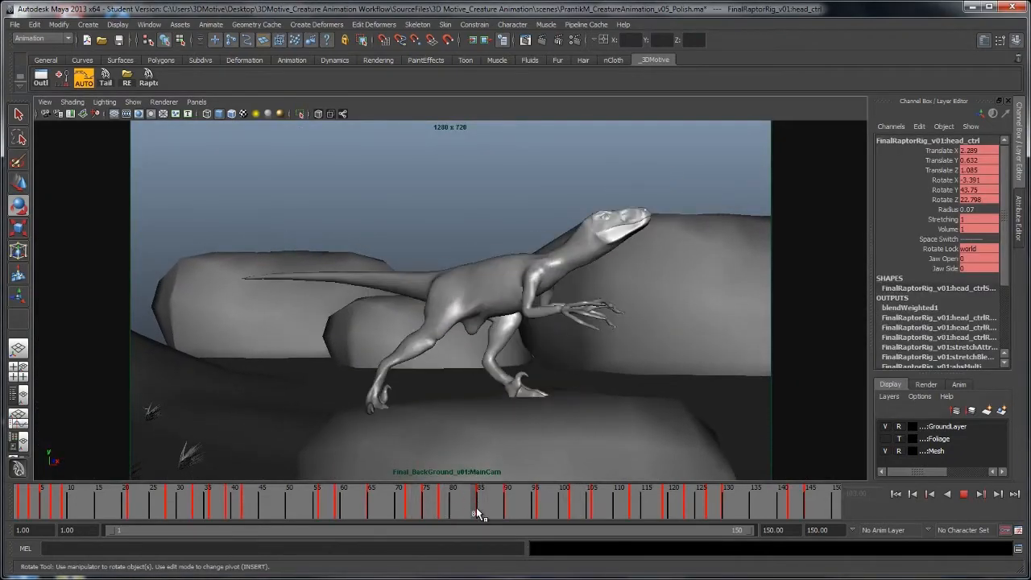
pyautogui.click(940, 259)
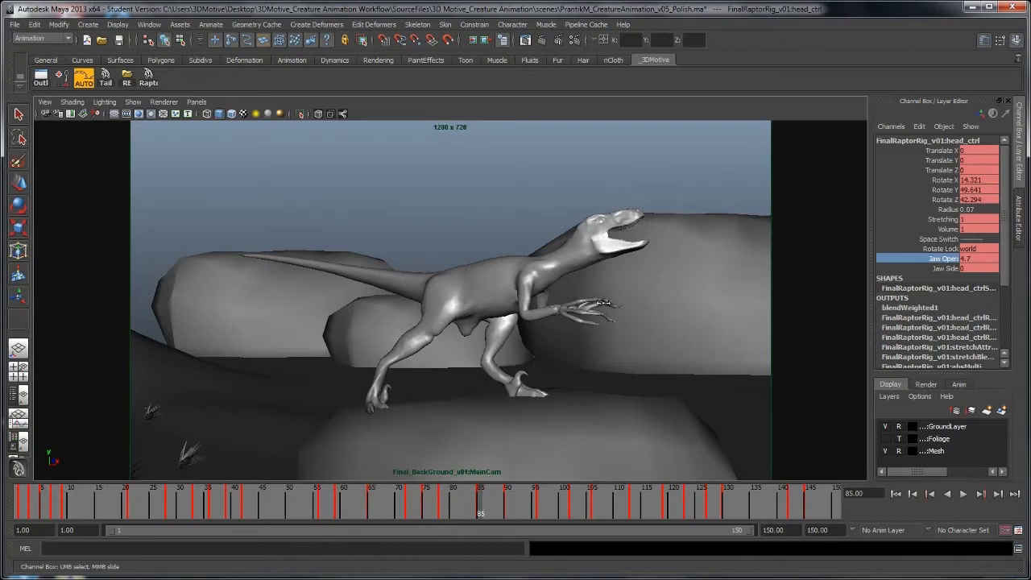
pyautogui.hotkey('alt', 'v')
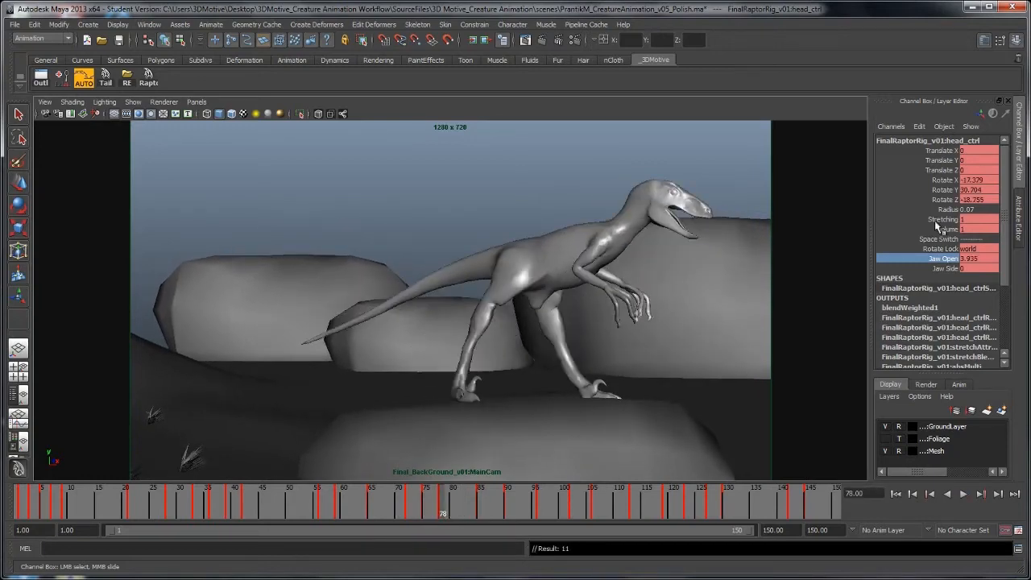
pyautogui.hotkey('alt', 'v')
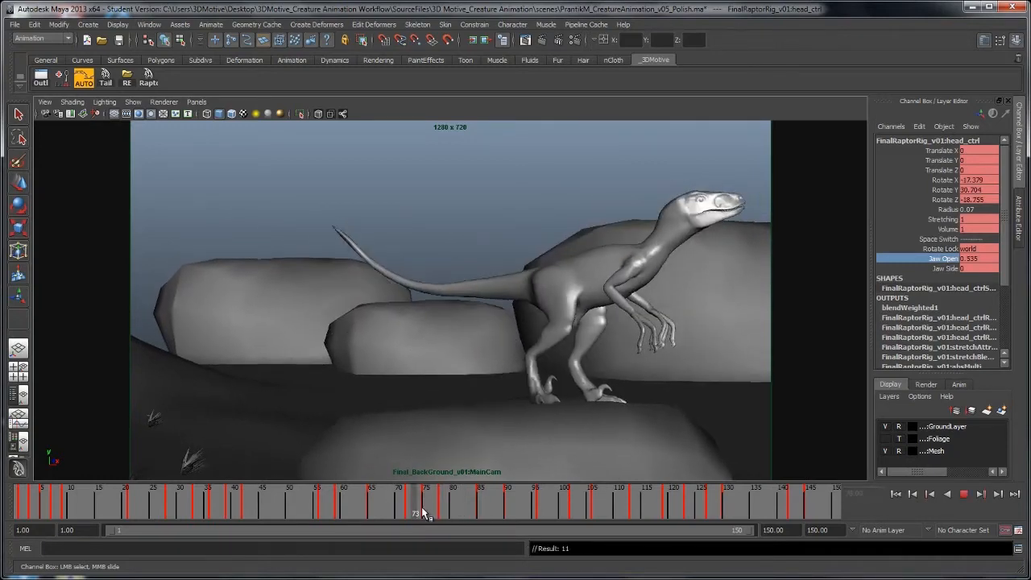
# Set the head control's Jaw Open to 10 at frame 102 and 8.6 at frame 106
pyautogui.click(505, 511)
pyautogui.hotkey('alt', 'v')
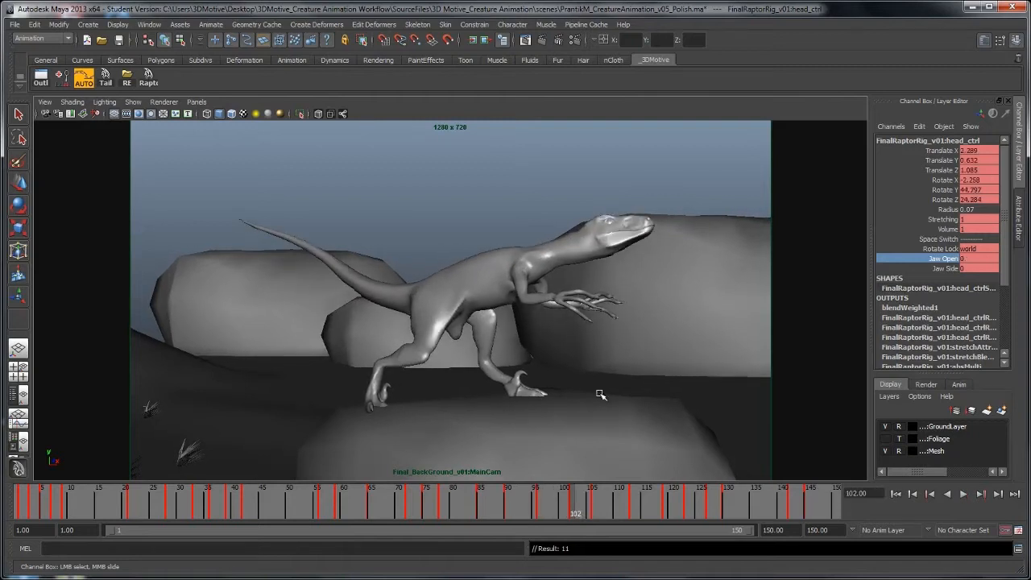
pyautogui.hotkey('alt', 'v')
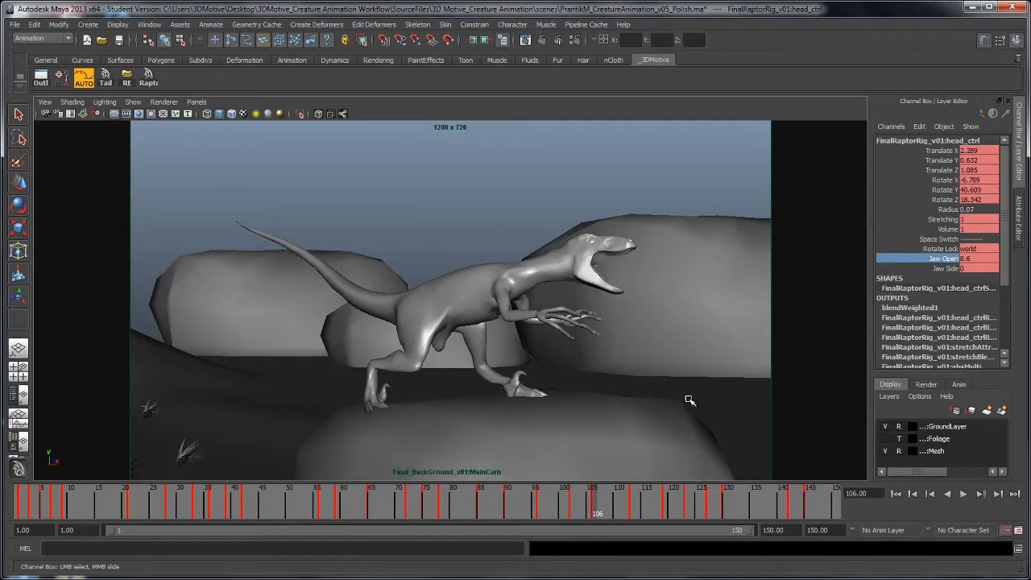
# Rotate the head control at frame 102 to about X 6.07, Y 43.522, Z 44.842 for the open-jaw pose
pyautogui.press('space')
pyautogui.press('e')
pyautogui.press('space')
pyautogui.click(527, 510)
pyautogui.hotkey('alt', 'v')
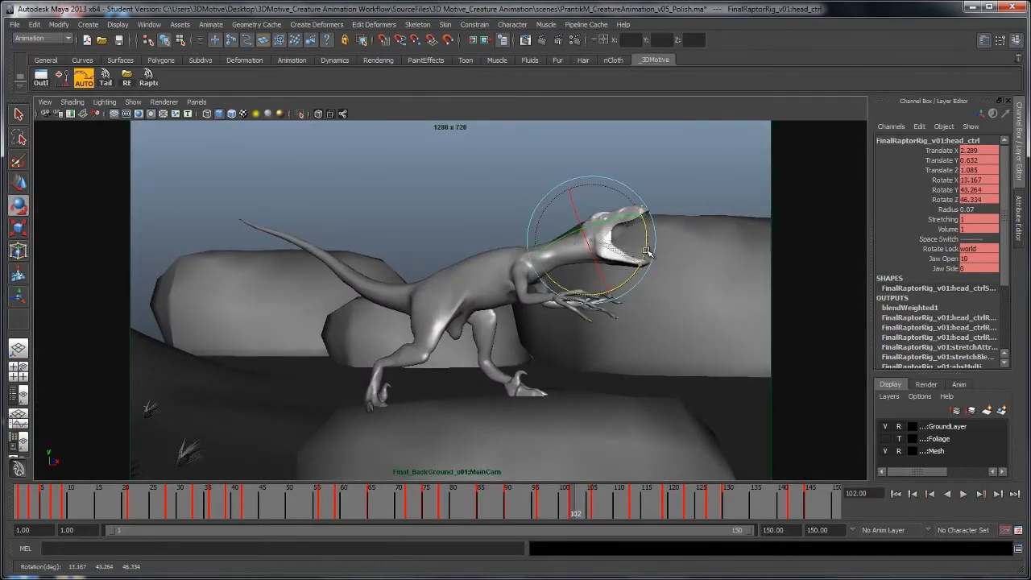
pyautogui.click(543, 512)
pyautogui.hotkey('alt', 'v')
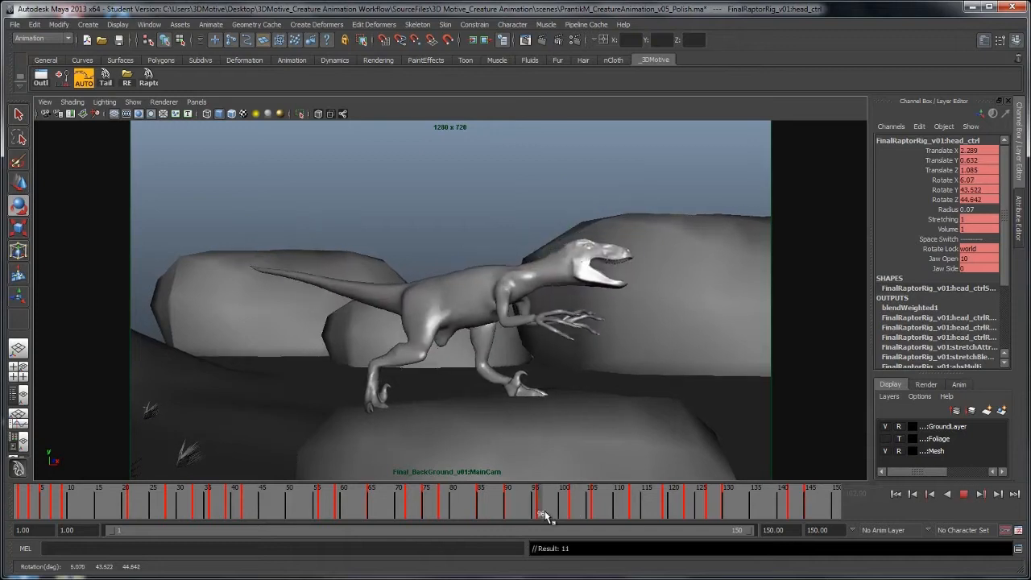
# Rotate the head control at frame 106 to about X -0.166, Y 39.689, Z 38.141
pyautogui.hotkey('alt', 'v')
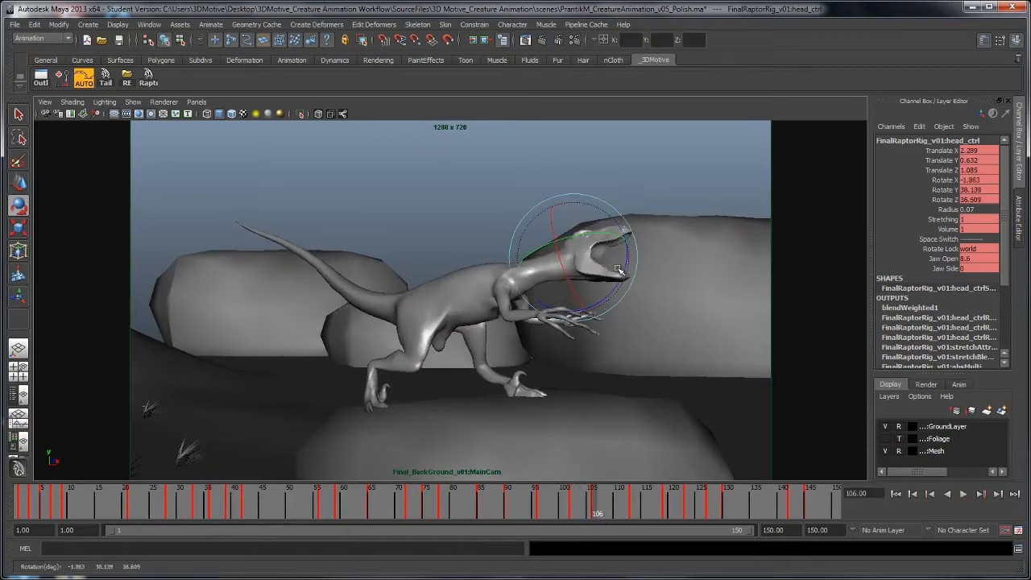
pyautogui.click(534, 509)
pyautogui.hotkey('alt', 'v')
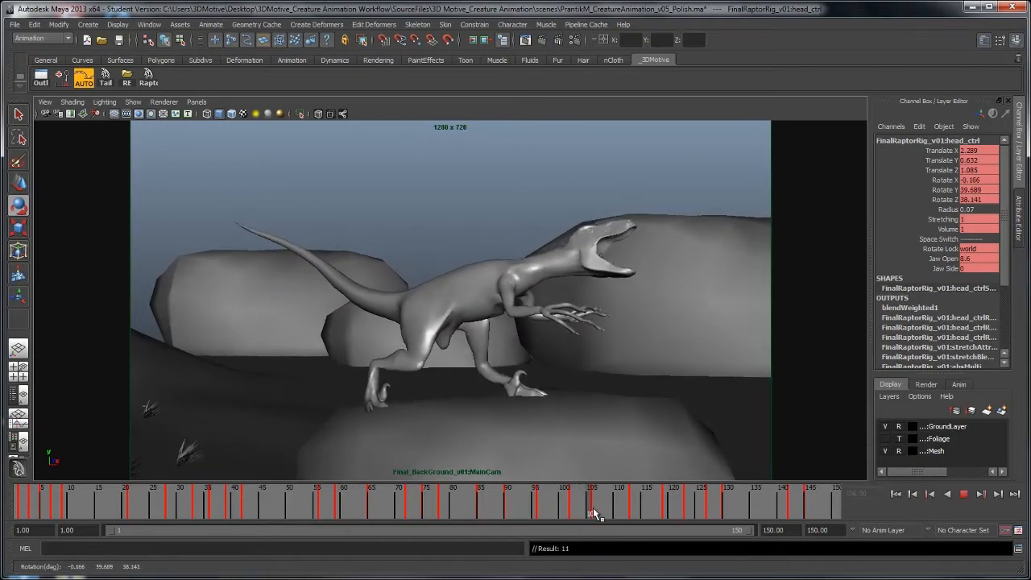
pyautogui.hotkey('alt', 'v')
# Set the head control's Jaw Open to 1.3 at frame 119 and 0.8 at frame 113
pyautogui.press('space')
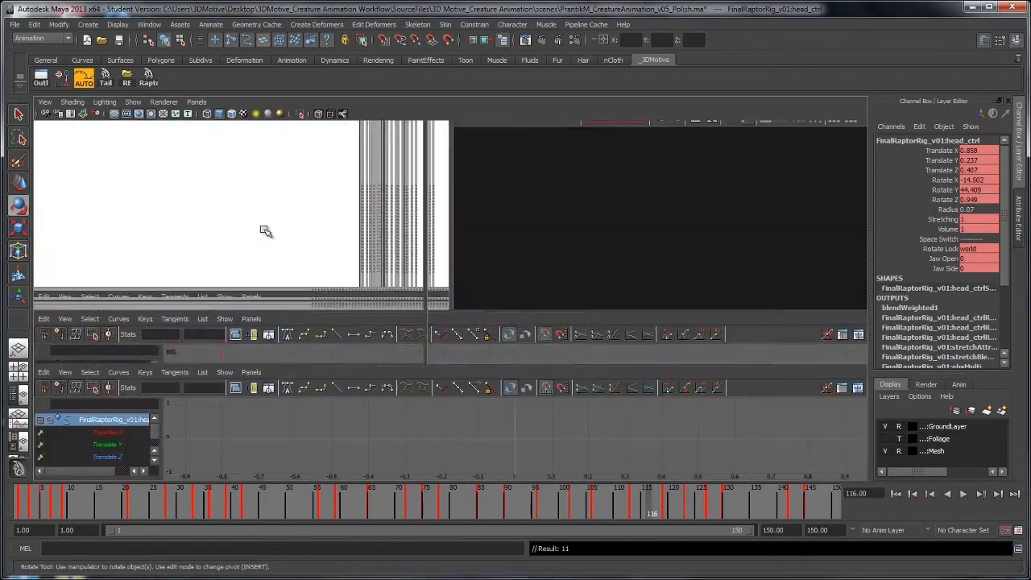
pyautogui.press('space')
pyautogui.hotkey('alt', 'v')
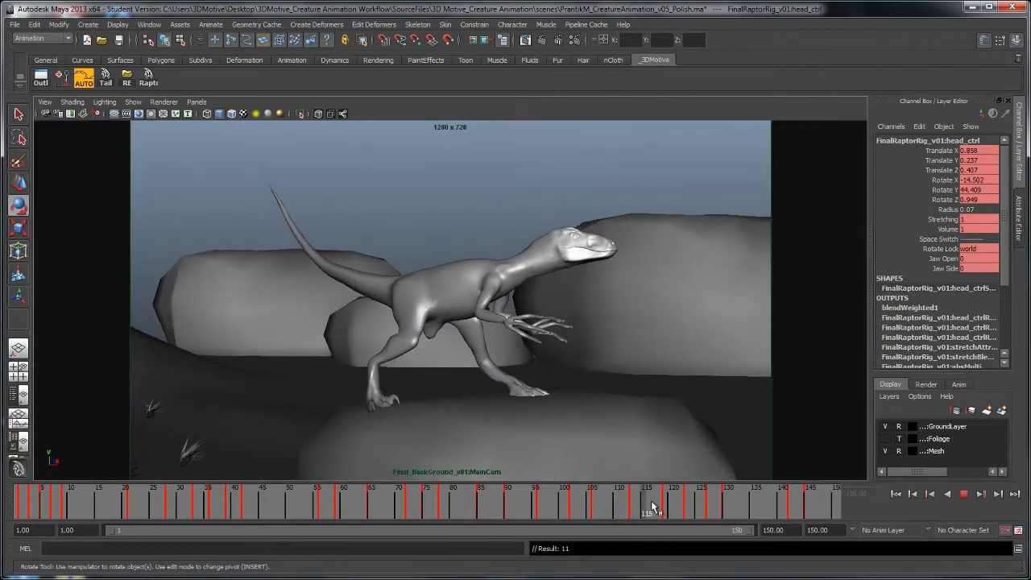
pyautogui.hotkey('alt', 'v')
pyautogui.click(941, 259)
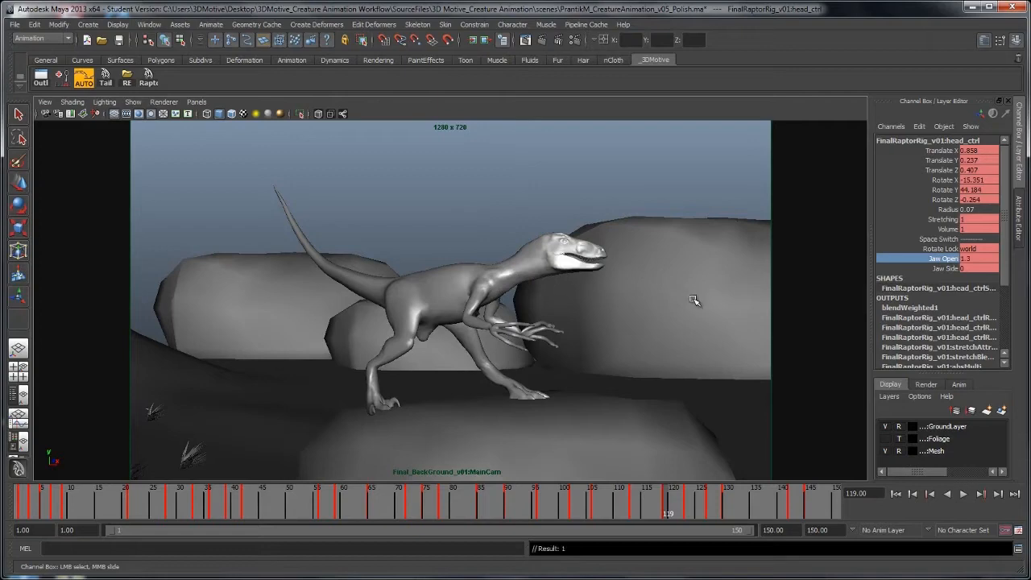
pyautogui.click(636, 503)
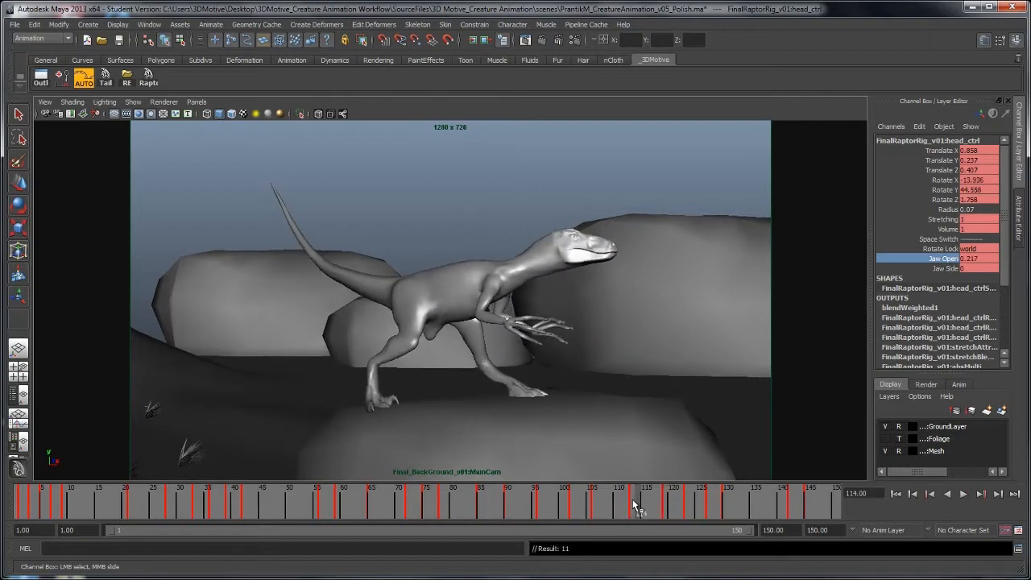
pyautogui.hotkey('alt', 'v')
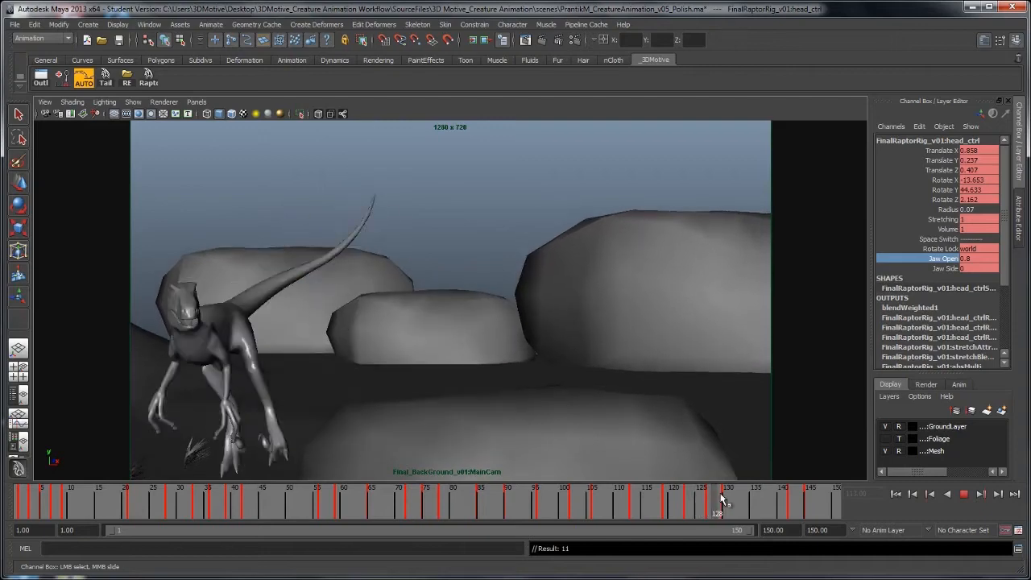
# Deselect the head control and review the opening of the animation in playback from frame 1
pyautogui.hotkey('alt', 'v')
pyautogui.click(670, 362)
pyautogui.click(896, 494)
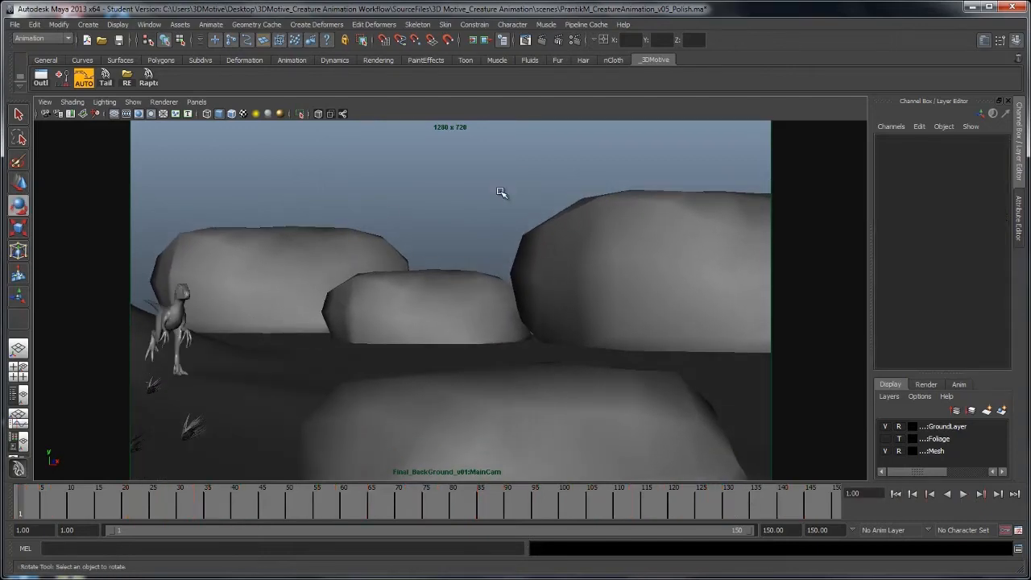
pyautogui.press('space')
pyautogui.click(965, 496)
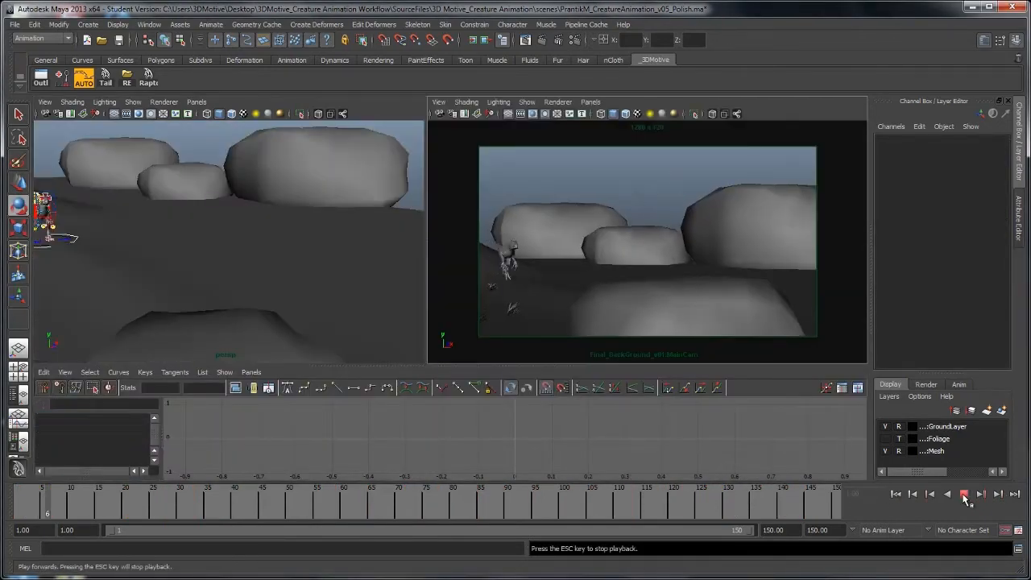
pyautogui.click(966, 496)
# Select the head control and scrub through the opening frames in the enlarged main camera view
pyautogui.keyDown('alt'); pyautogui.moveTo(186, 235); pyautogui.dragTo(185, 229, button='middle'); pyautogui.keyUp('alt')
pyautogui.click(163, 241)
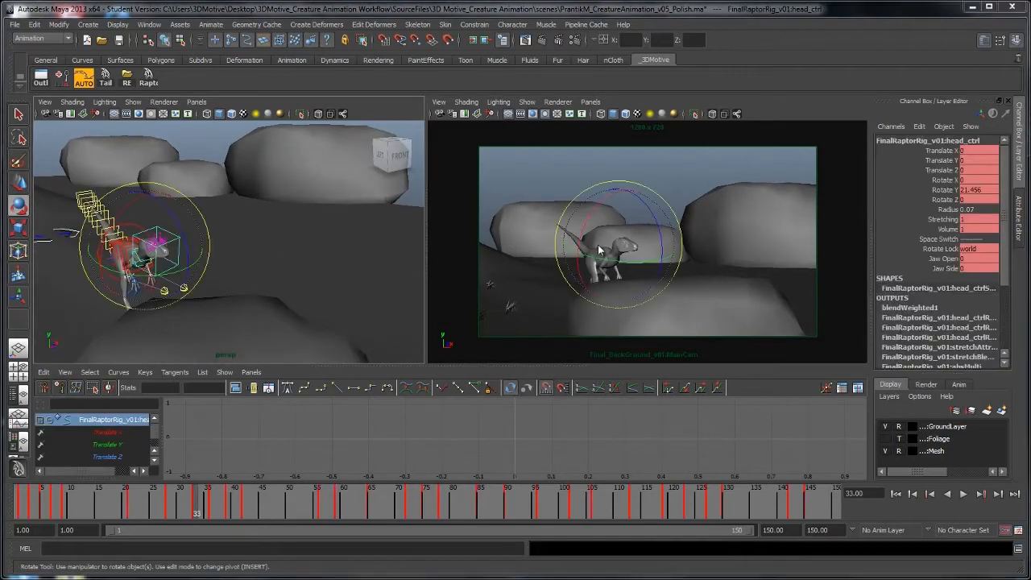
pyautogui.press('space')
pyautogui.moveTo(41, 506); pyautogui.dragTo(5, 511)
pyautogui.hotkey('alt', 'v')
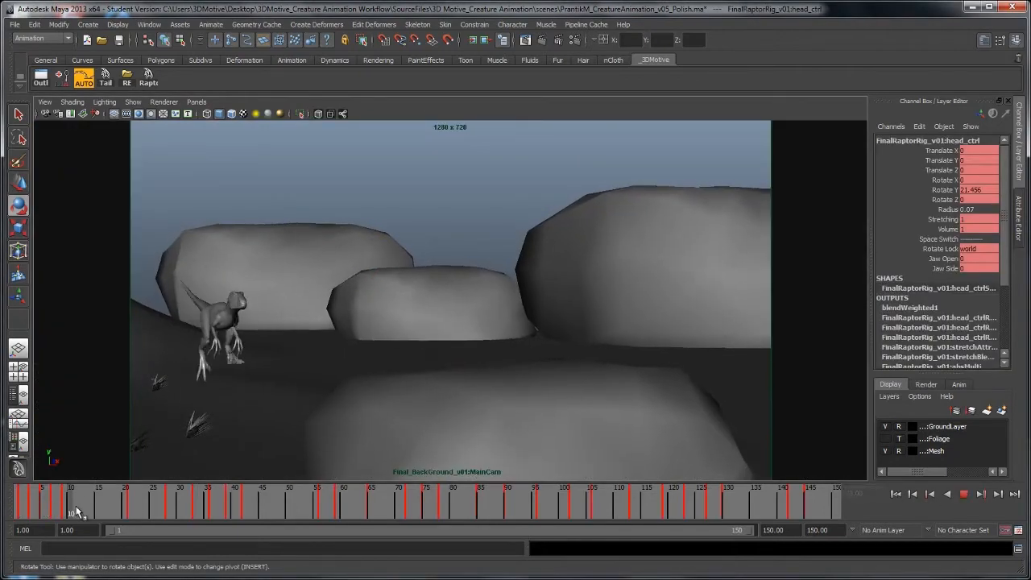
pyautogui.hotkey('alt', 'v')
# Replay the animation up to frame 24, select the head control and frame its curves in the Graph Editor
pyautogui.click(327, 469)
pyautogui.click(897, 495)
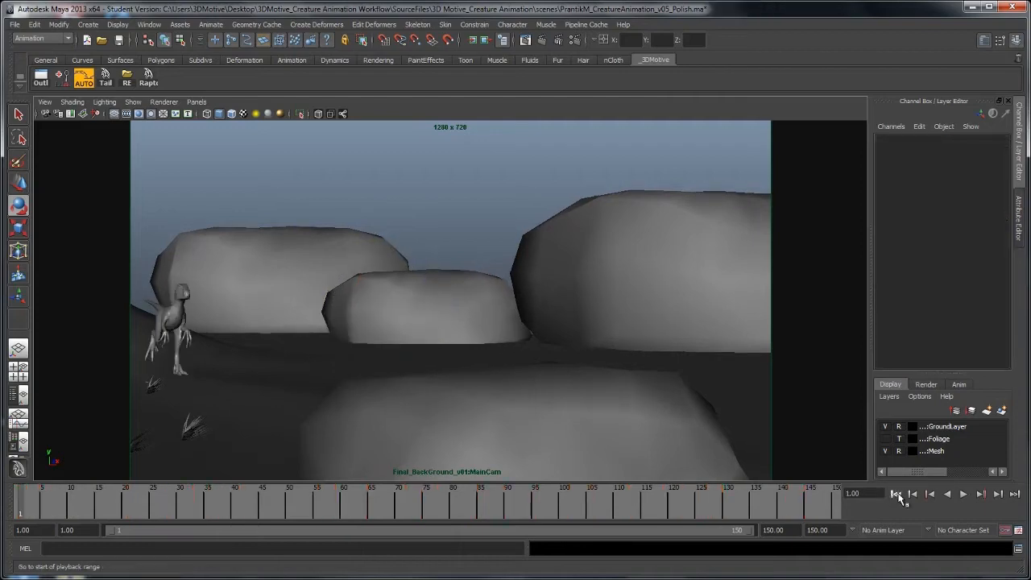
pyautogui.click(961, 492)
pyautogui.press('space')
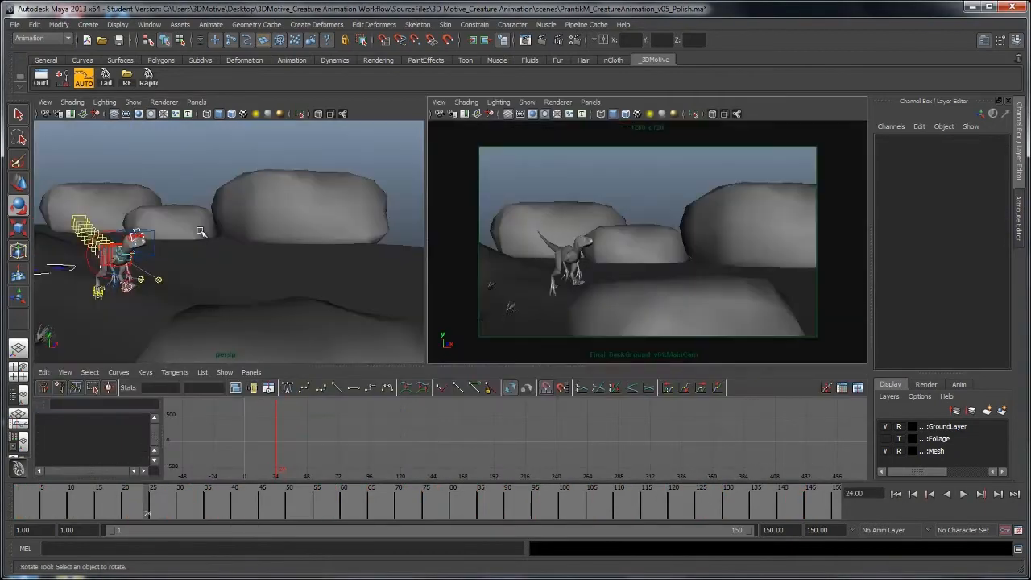
pyautogui.click(148, 232)
pyautogui.press('f')
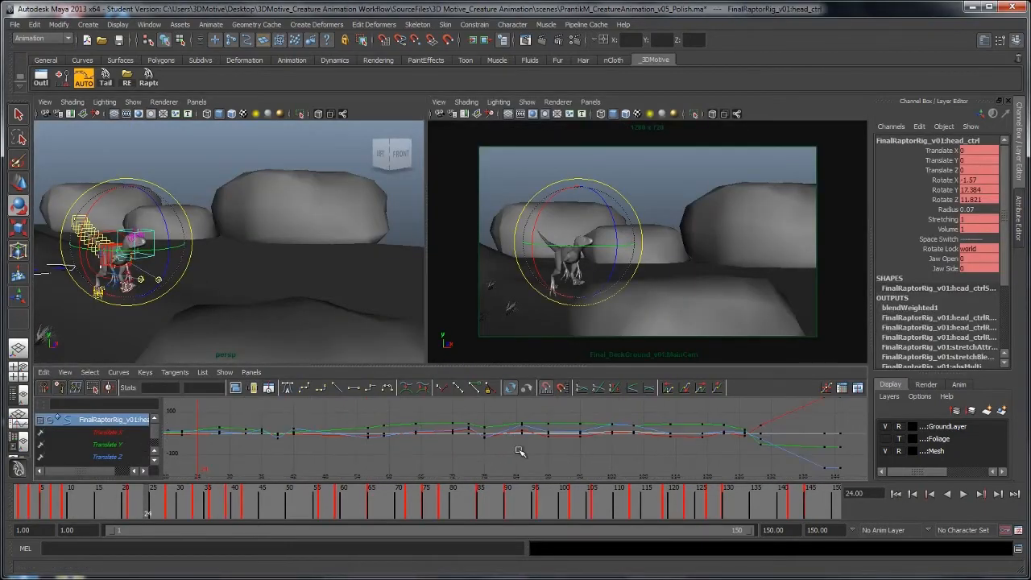
# Enlarge the main camera view and play the animation from frame 1 for a final review
pyautogui.middleClick(805, 134)
pyautogui.press('space')
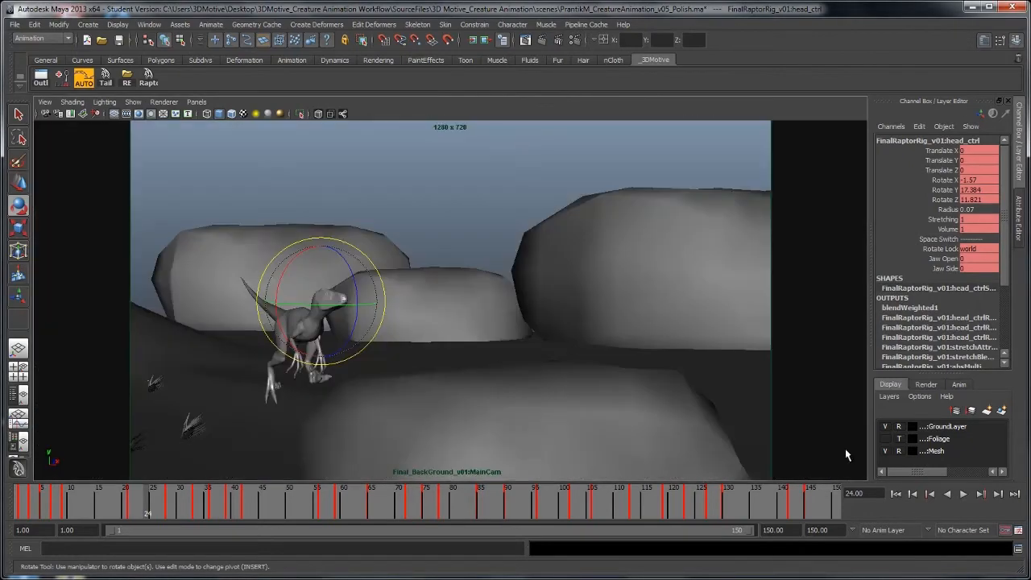
pyautogui.click(895, 494)
pyautogui.click(963, 494)
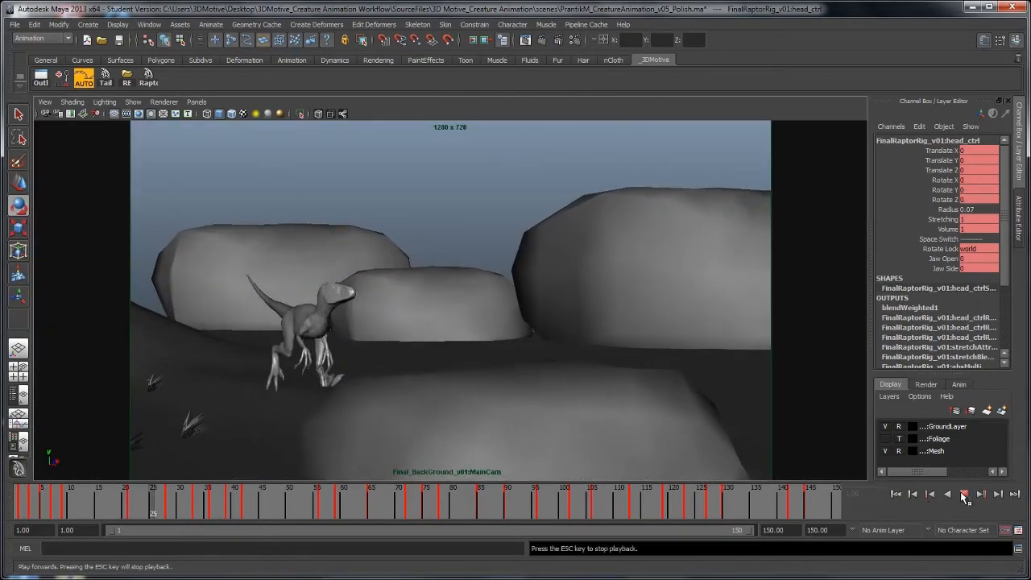
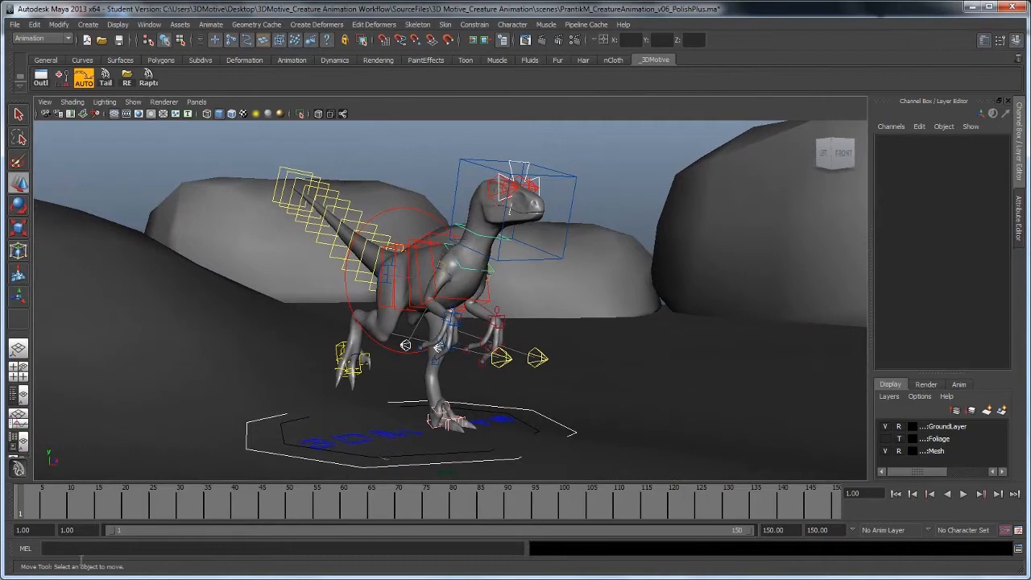
# Restore the split panel layout, scrub through the opening frames and return to frame 1
pyautogui.moveTo(59, 506); pyautogui.dragTo(11, 502)
pyautogui.press('space')
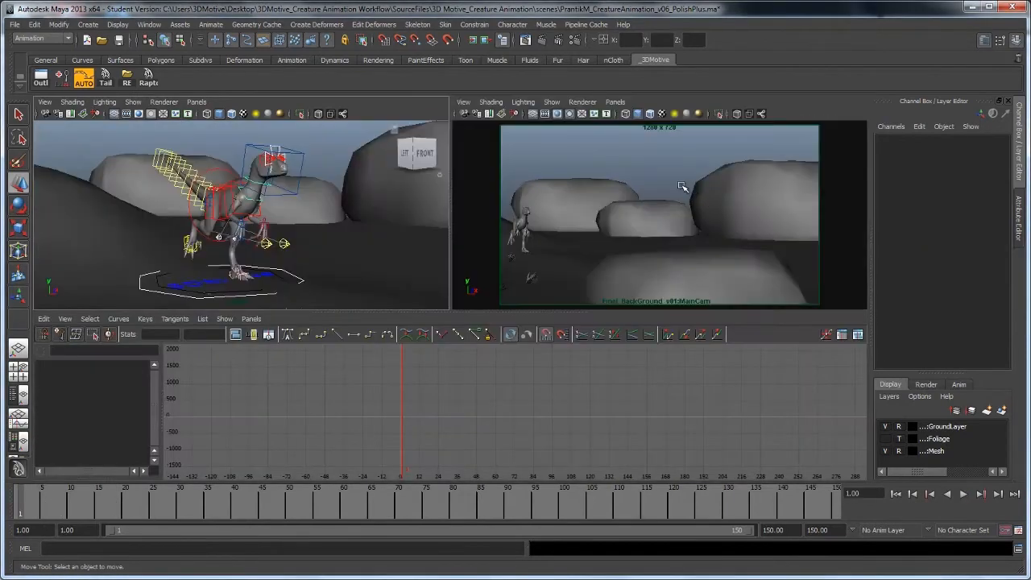
pyautogui.moveTo(75, 506); pyautogui.dragTo(208, 504)
pyautogui.click(914, 493)
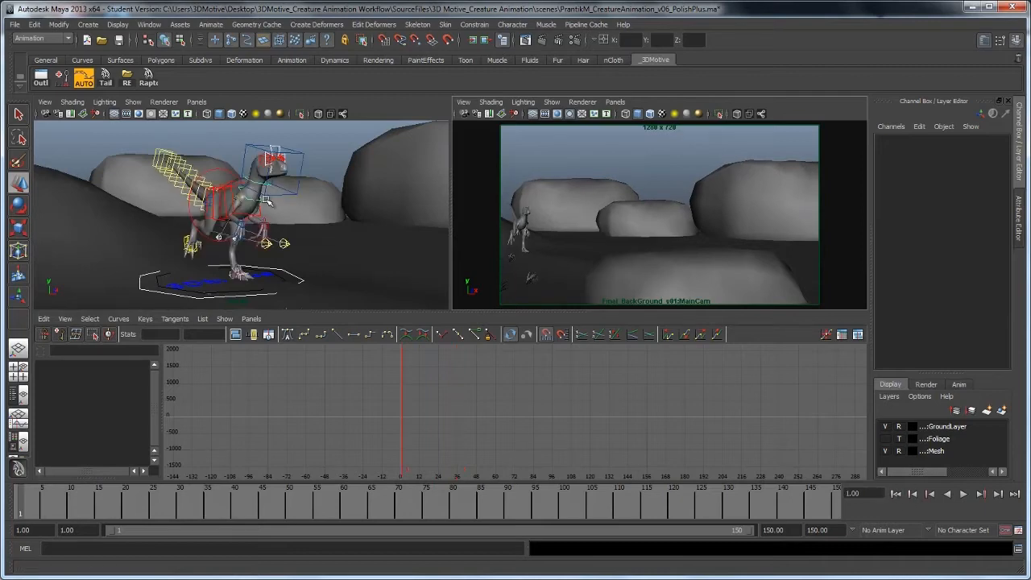
# Select all the raptor rig's controls and frame their animation curves in the enlarged Graph Editor
pyautogui.click(154, 82)
pyautogui.press('a')
pyautogui.press('space')
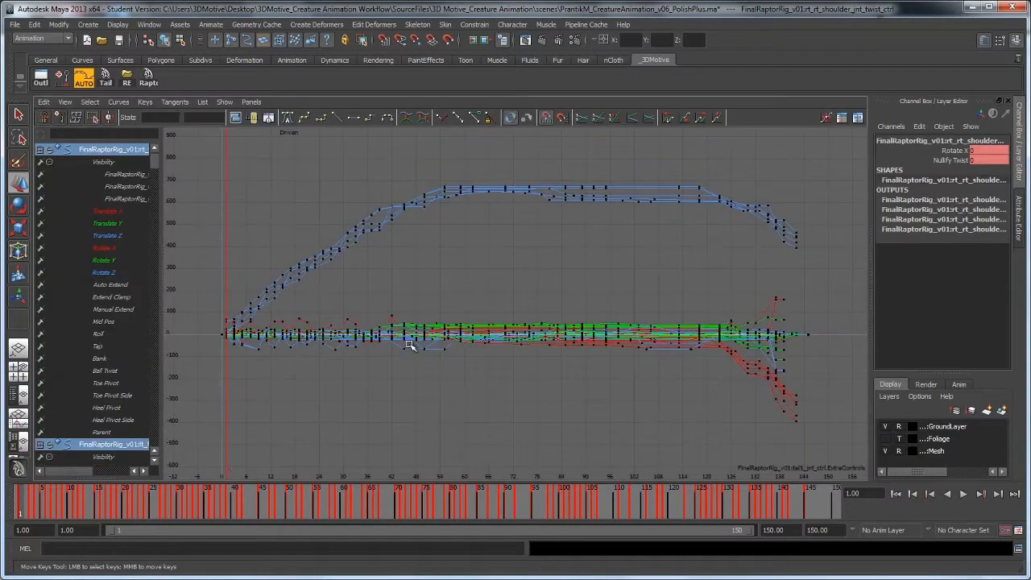
pyautogui.scroll(3, 409, 346)
pyautogui.keyDown('alt'); pyautogui.moveTo(350, 317); pyautogui.dragTo(581, 326, button='middle'); pyautogui.keyUp('alt')
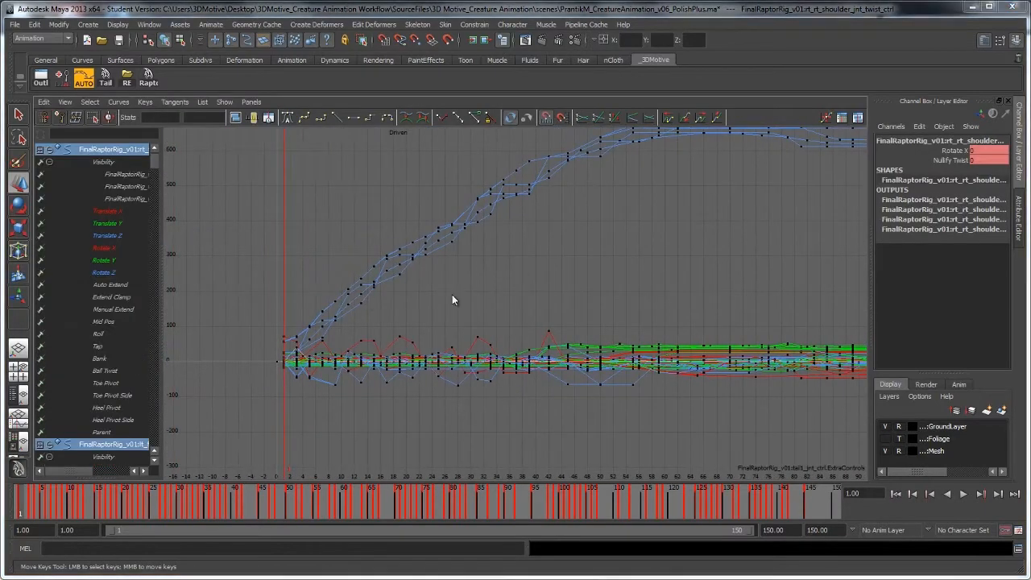
# Select every key on all the rig's curves and set their tangents to auto
pyautogui.press('space')
pyautogui.scroll(-5, 446, 425)
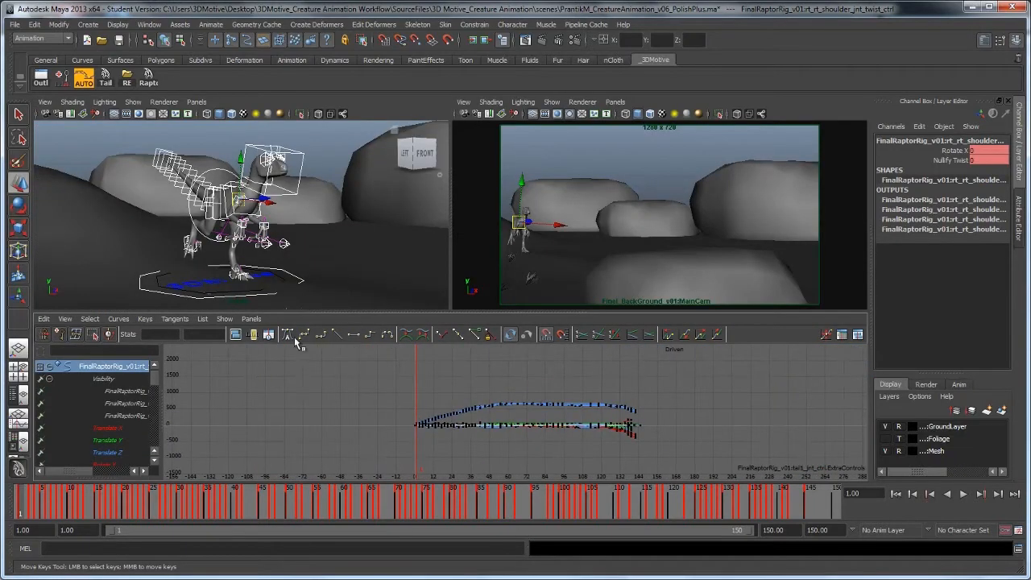
pyautogui.moveTo(393, 417); pyautogui.dragTo(726, 489)
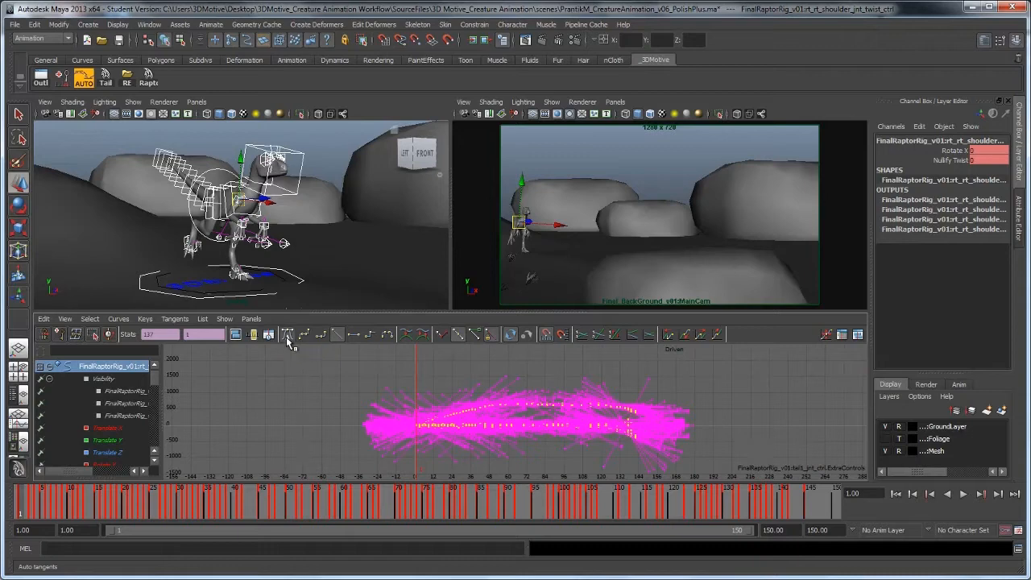
pyautogui.click(288, 336)
pyautogui.click(513, 453)
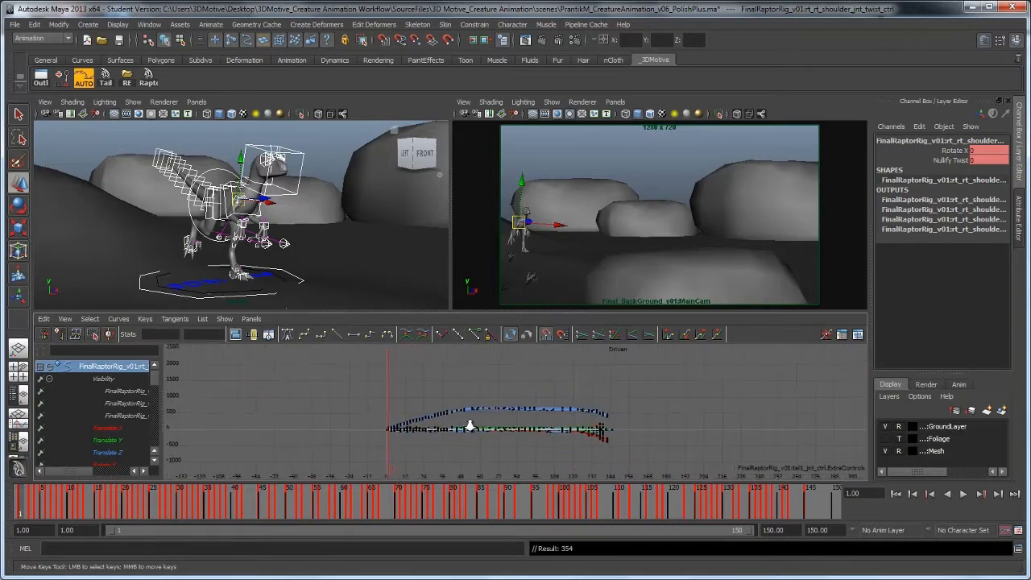
pyautogui.press('f')
# Deselect the rig, review the animation from frame 1 through the main camera, and rewind to the start
pyautogui.click(653, 157)
pyautogui.keyDown('alt'); pyautogui.moveTo(129, 217); pyautogui.dragTo(248, 248); pyautogui.keyUp('alt')
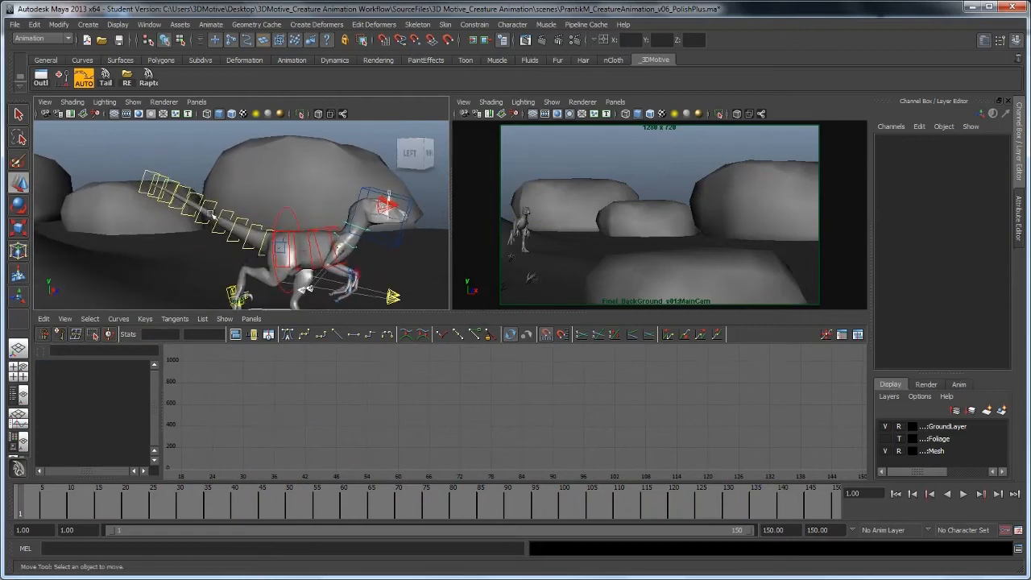
pyautogui.keyDown('alt'); pyautogui.moveTo(184, 208); pyautogui.dragTo(182, 156); pyautogui.keyUp('alt')
pyautogui.click(644, 181)
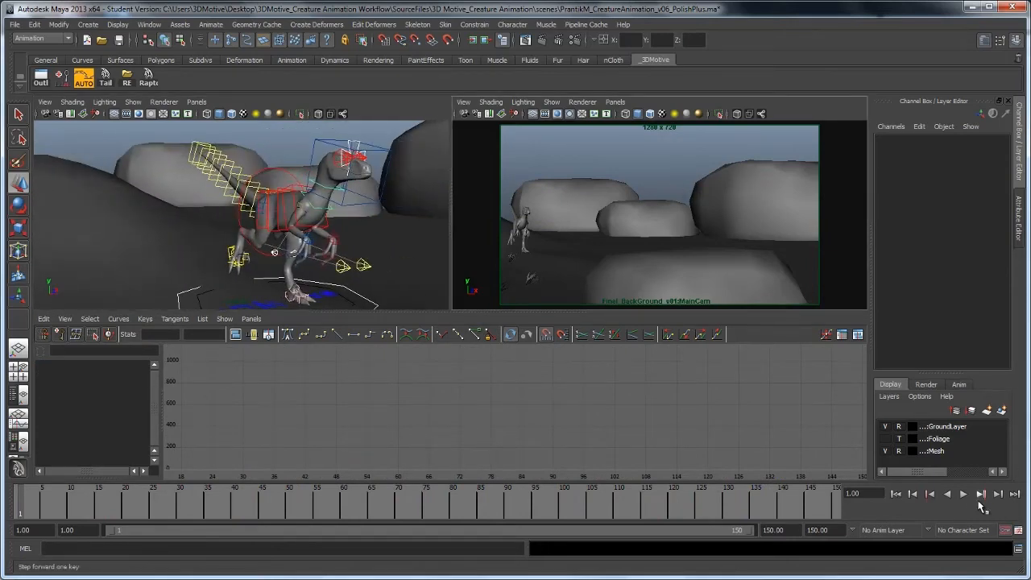
pyautogui.click(966, 496)
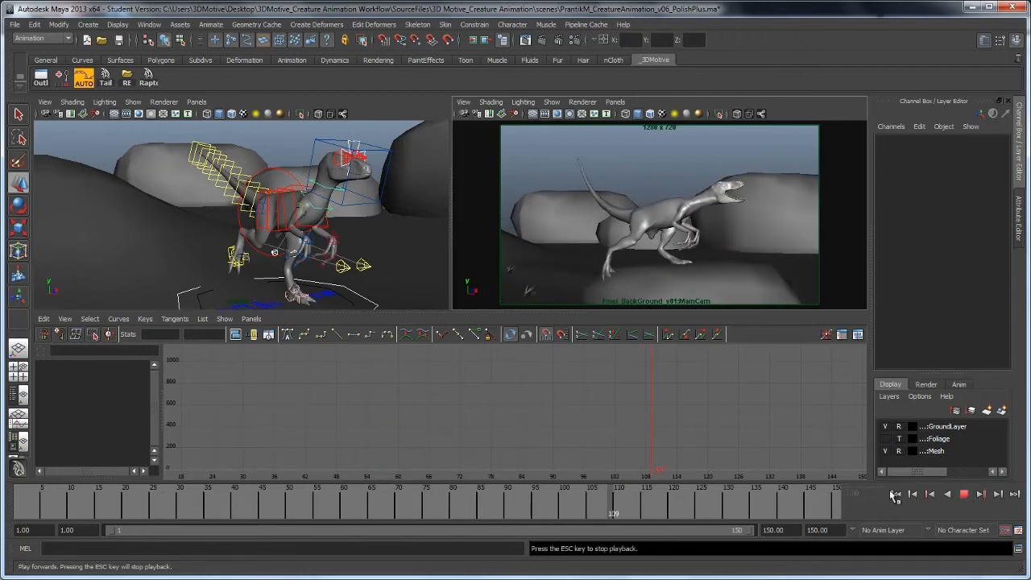
pyautogui.press('Escape')
pyautogui.keyDown('alt'); pyautogui.moveTo(190, 230); pyautogui.dragTo(334, 255, button='middle'); pyautogui.keyUp('alt')
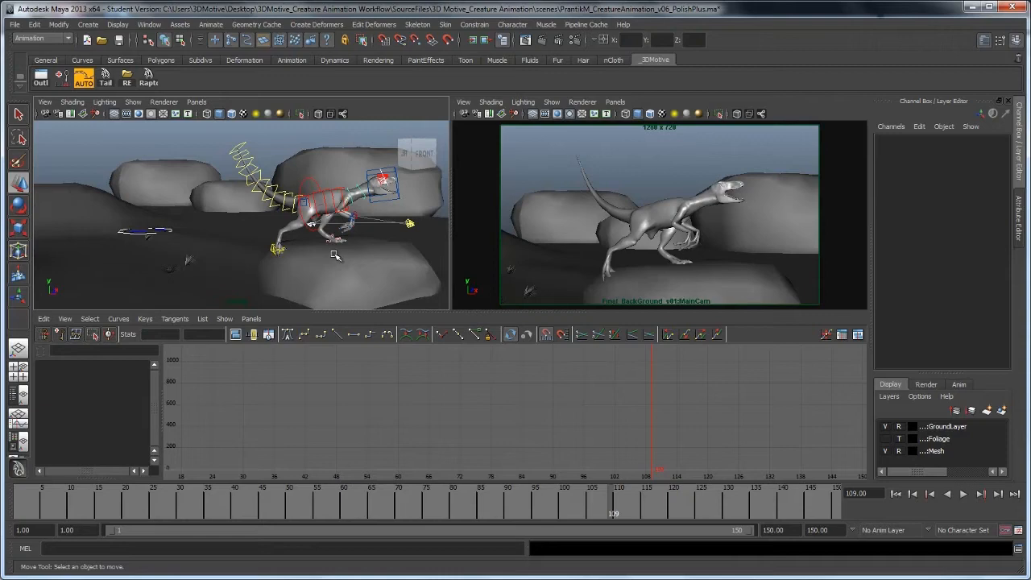
pyautogui.click(896, 496)
# Enlarge the perspective view around the raptor's forearms and select both IK wrist controls
pyautogui.keyDown('alt'); pyautogui.moveTo(276, 223); pyautogui.dragTo(310, 228); pyautogui.keyUp('alt')
pyautogui.press('space')
pyautogui.keyDown('alt'); pyautogui.moveTo(272, 287); pyautogui.dragTo(387, 296); pyautogui.keyUp('alt')
pyautogui.keyDown('alt'); pyautogui.moveTo(564, 322); pyautogui.dragTo(814, 355, button='right'); pyautogui.keyUp('alt')
pyautogui.click(412, 321)
pyautogui.keyDown('shift'); pyautogui.click(458, 315); pyautogui.keyUp('shift')
pyautogui.press('space')
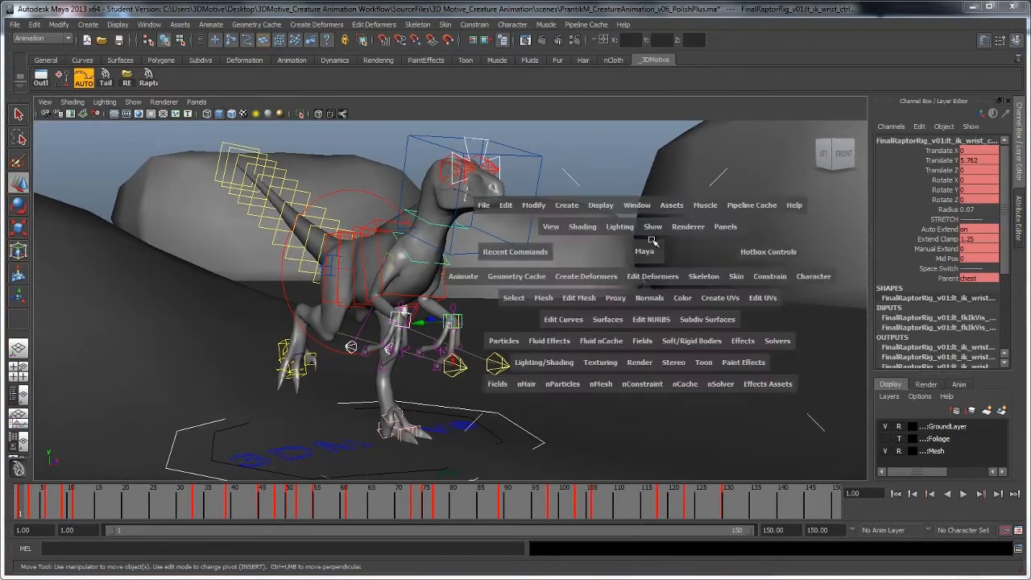
# Play the animation in the split layout with both wrist controls selected, and return to frame 1
pyautogui.click(814, 104)
pyautogui.hotkey('alt', 'v')
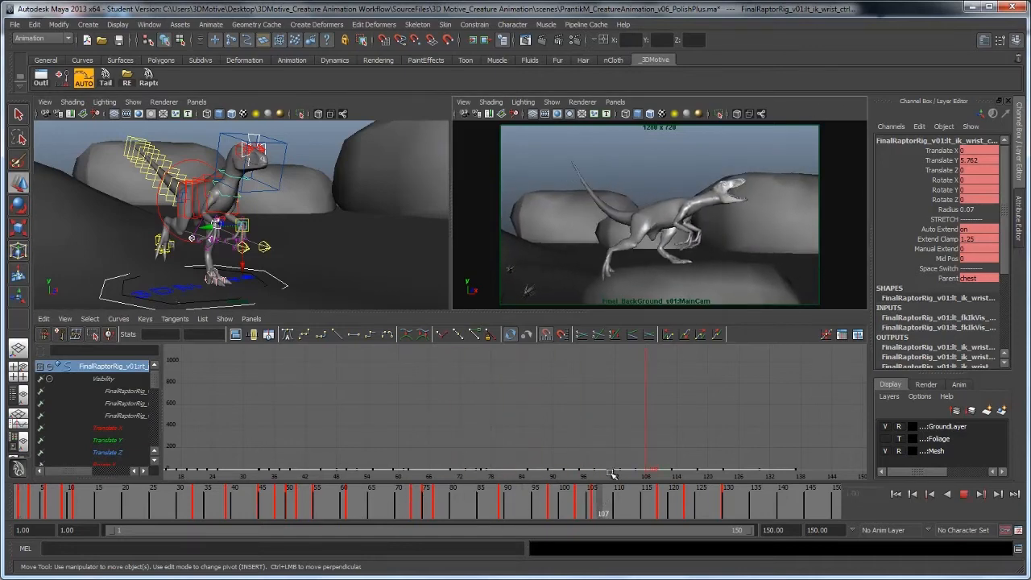
pyautogui.hotkey('alt', 'v')
pyautogui.click(896, 494)
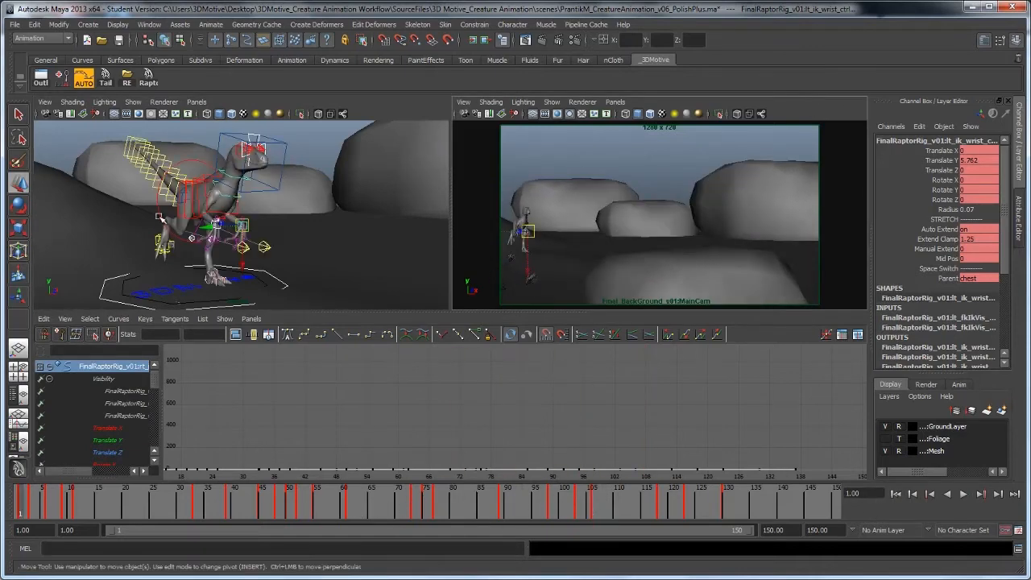
# Delete all existing keys on both wrist controls and set a fresh key at frame 1
pyautogui.press('space')
pyautogui.keyDown('alt'); pyautogui.moveTo(201, 238); pyautogui.dragTo(391, 286); pyautogui.keyUp('alt')
pyautogui.scroll(2, 413, 335)
pyautogui.keyDown('alt'); pyautogui.moveTo(413, 335); pyautogui.dragTo(416, 327, button='middle'); pyautogui.keyUp('alt')
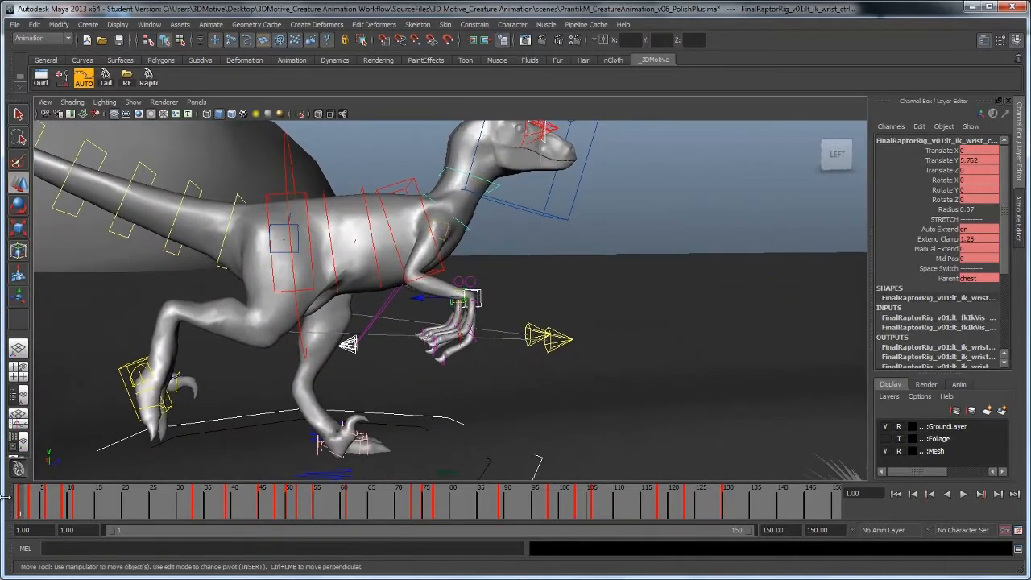
pyautogui.doubleClick(17, 507)
pyautogui.rightClick(18, 508)
pyautogui.click(48, 379)
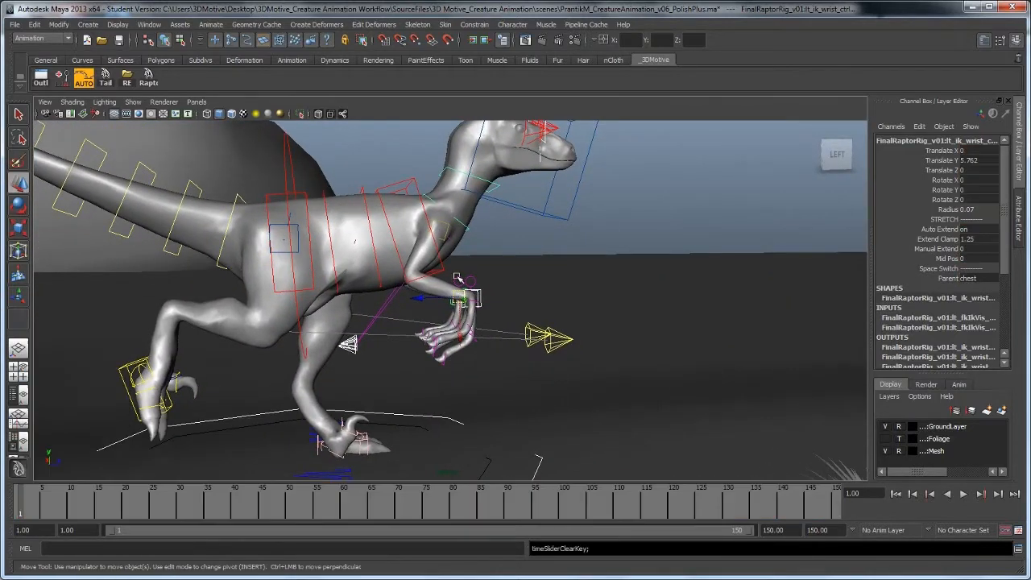
pyautogui.press('s')
# At frame 4, raise and rotate both wrists to about Translate Y 14.66 and Rotate Y 32.68
pyautogui.hotkey('alt', 'v')
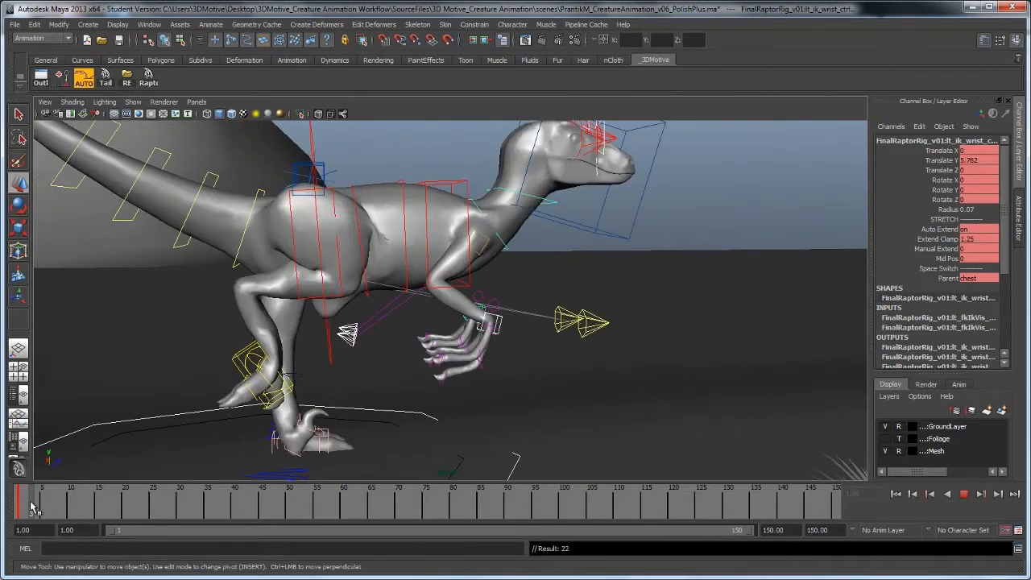
pyautogui.moveTo(40, 503); pyautogui.dragTo(30, 504)
pyautogui.keyDown('alt'); pyautogui.moveTo(467, 315); pyautogui.dragTo(407, 299, button='middle'); pyautogui.keyUp('alt')
pyautogui.hotkey('alt', '.')
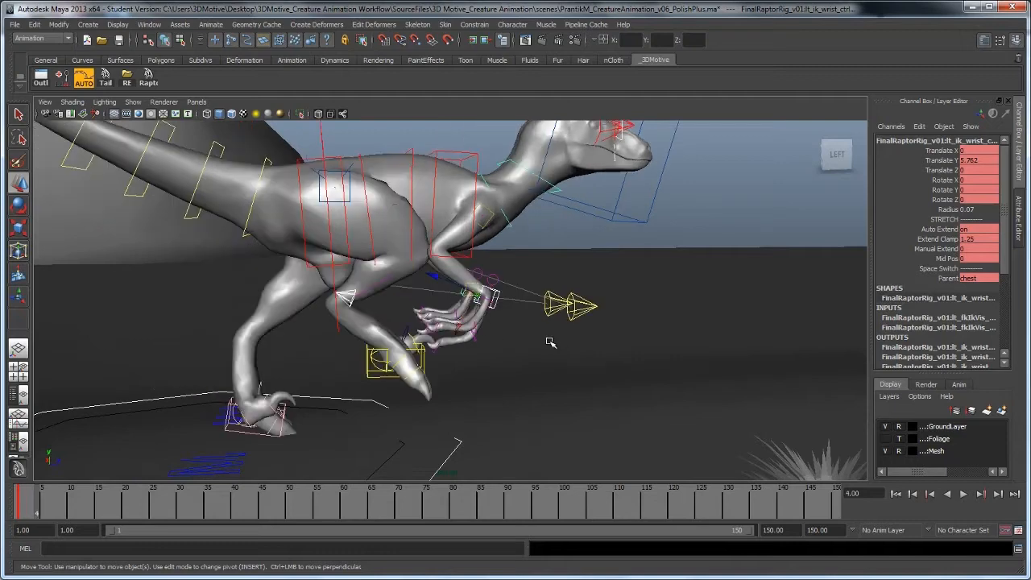
pyautogui.moveTo(551, 342); pyautogui.dragTo(565, 324, button='middle')
pyautogui.press('e')
pyautogui.moveTo(628, 306); pyautogui.dragTo(580, 264, button='middle')
pyautogui.keyDown('alt'); pyautogui.moveTo(581, 264); pyautogui.dragTo(563, 261, button='right'); pyautogui.keyUp('alt')
pyautogui.press('w')
pyautogui.moveTo(582, 286); pyautogui.dragTo(598, 266, button='middle')
pyautogui.press('e')
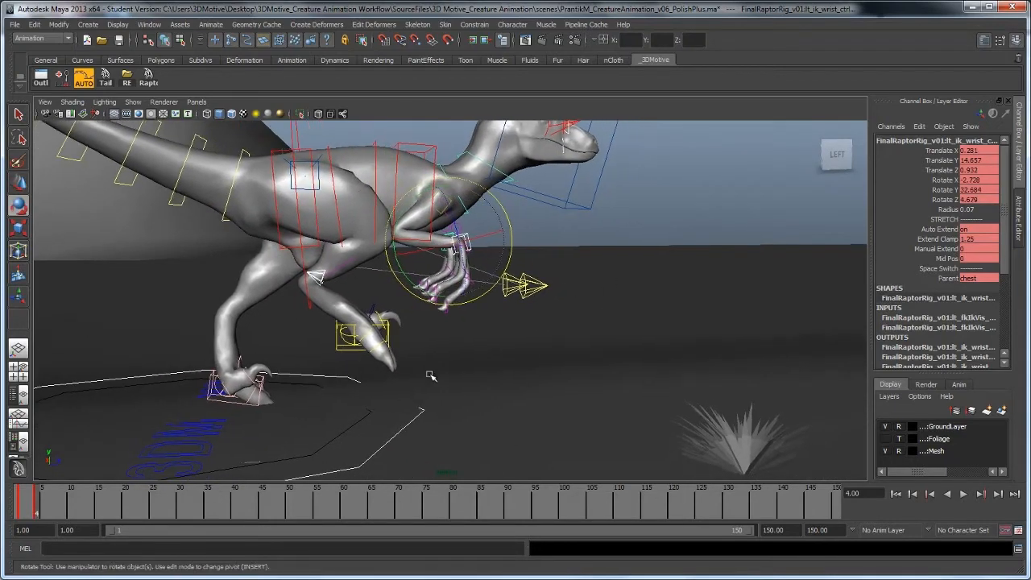
# At frame 7, lower both wrists to about Translate Y 3.56 and rotate them to about Rotate Y 8.34
pyautogui.hotkey('alt', 'v')
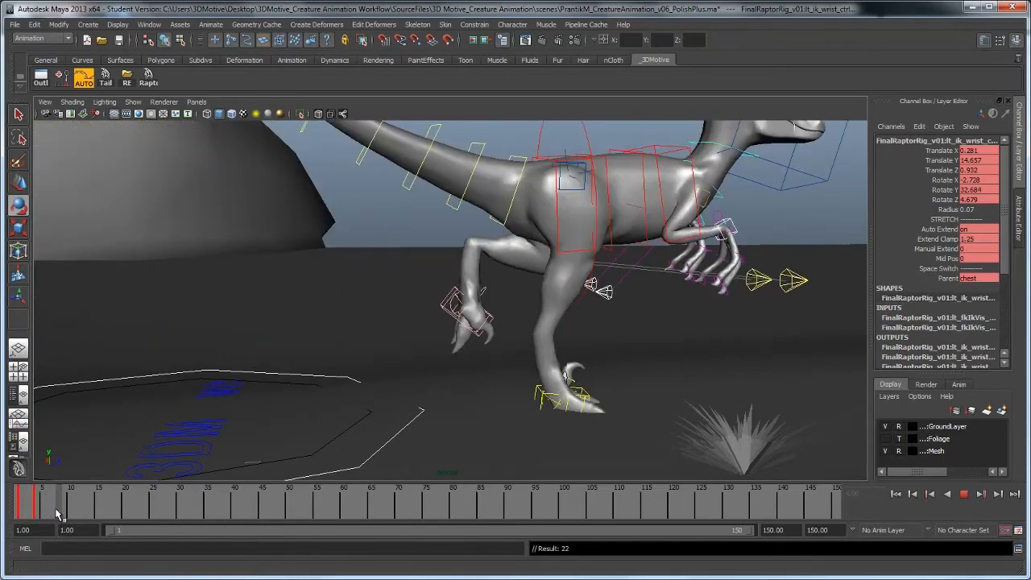
pyautogui.moveTo(58, 513); pyautogui.dragTo(53, 513)
pyautogui.keyDown('alt'); pyautogui.moveTo(656, 359); pyautogui.dragTo(446, 389, button='middle'); pyautogui.keyUp('alt')
pyautogui.press('w')
pyautogui.press('e')
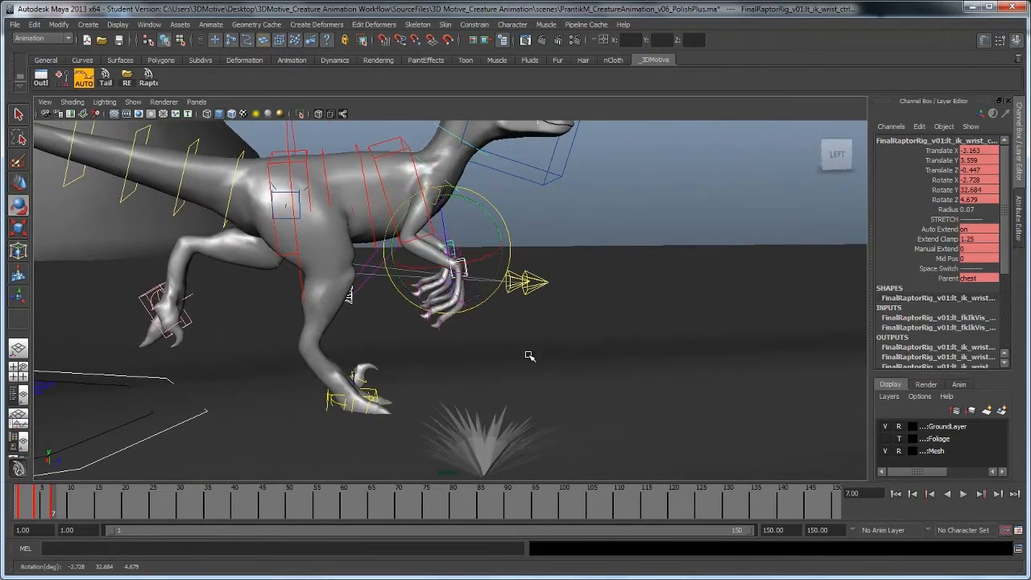
# Copy the raised and lowered wrist poses alternately along the timeline from frame 11 to about frame 30
pyautogui.hotkey('alt', 'v')
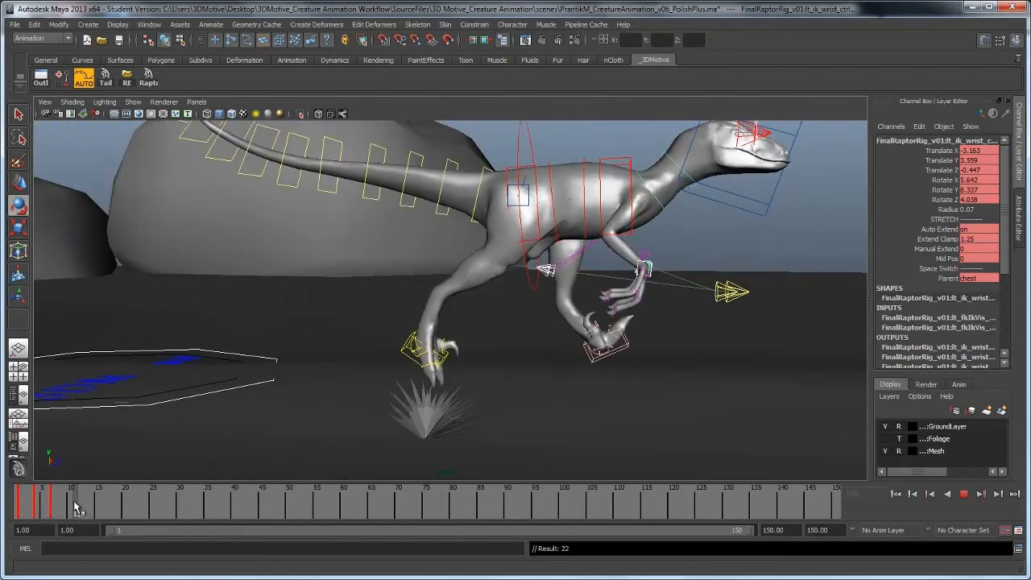
pyautogui.hotkey('alt', 'v')
pyautogui.click(53, 509)
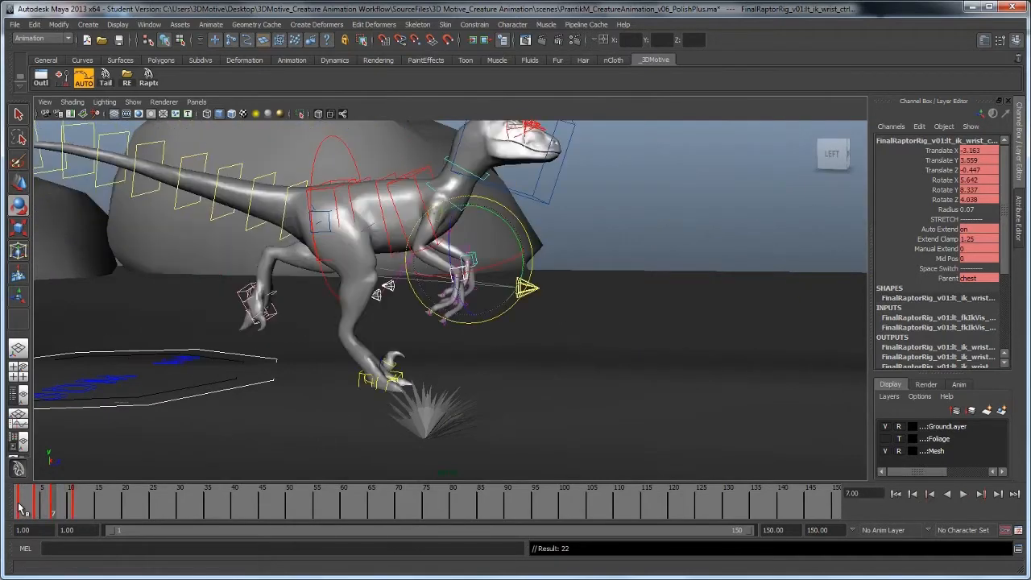
pyautogui.doubleClick(71, 511)
pyautogui.click(72, 511)
pyautogui.click(76, 513)
pyautogui.middleClick(115, 513)
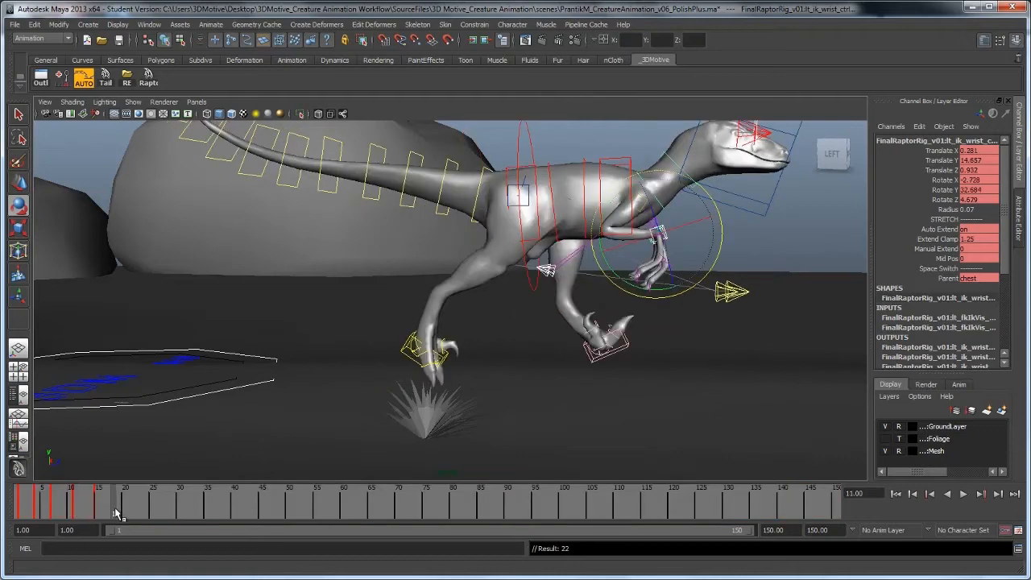
pyautogui.moveTo(141, 520); pyautogui.dragTo(120, 513)
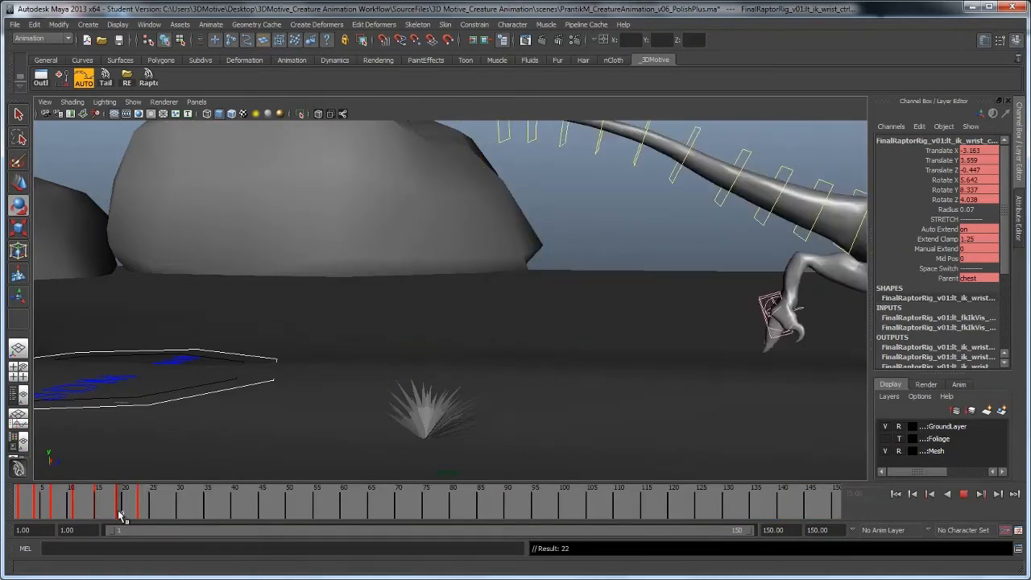
pyautogui.hotkey('alt', 'v')
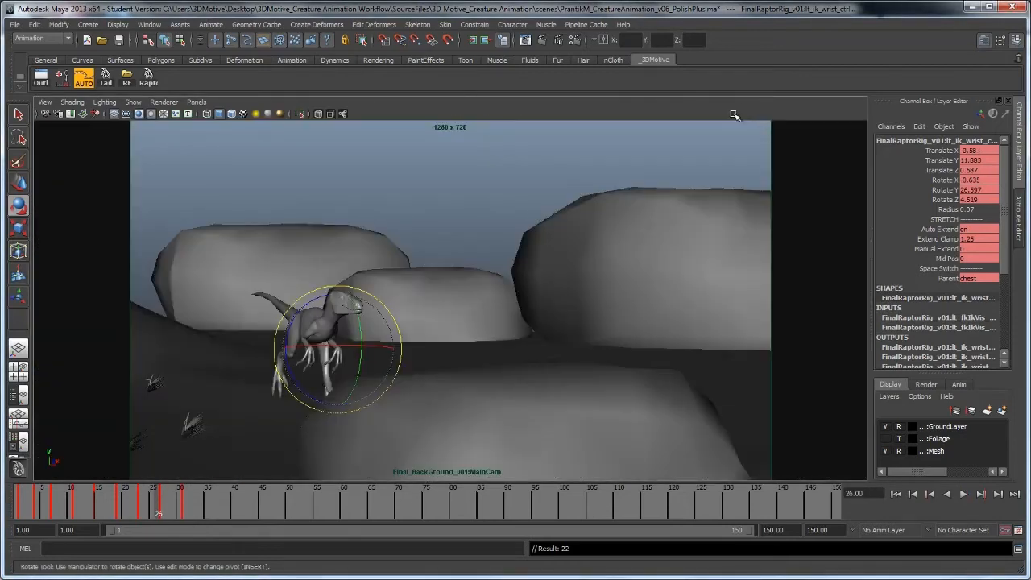
# Review the arm swing through the main camera and lower the peak keys of the wrist curves in the Graph Editor
pyautogui.click(963, 494)
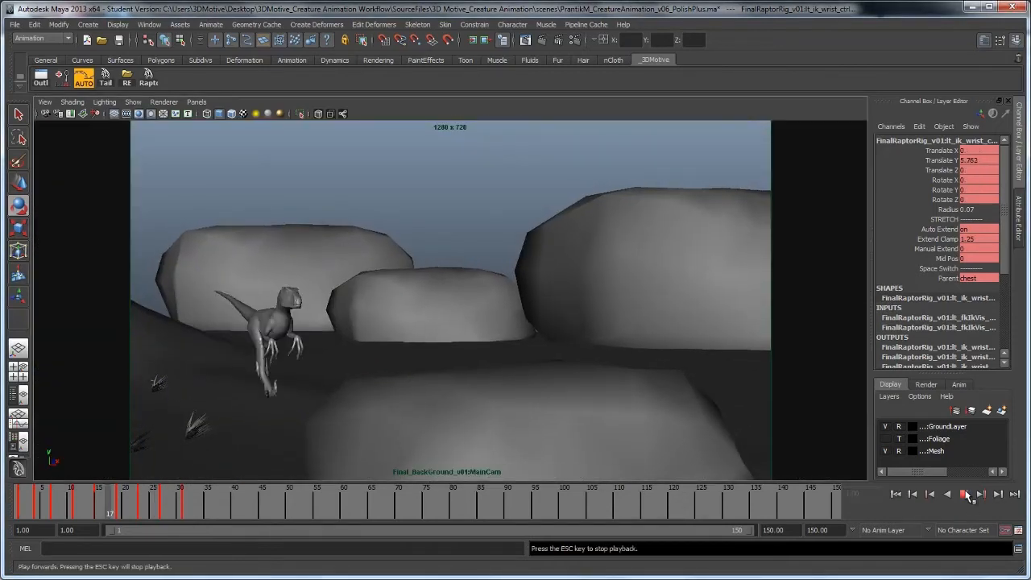
pyautogui.click(965, 494)
pyautogui.press('space')
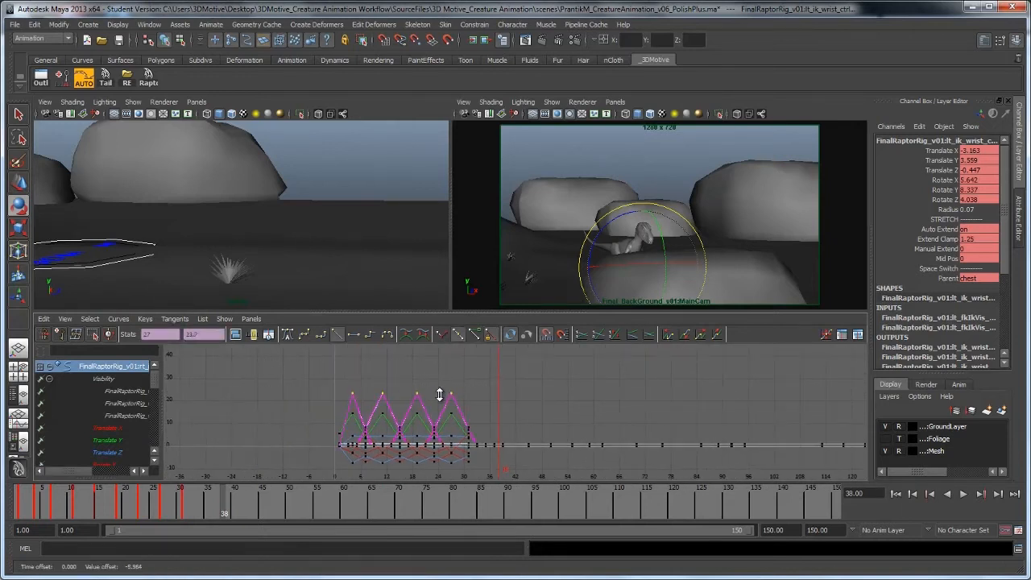
pyautogui.click(895, 494)
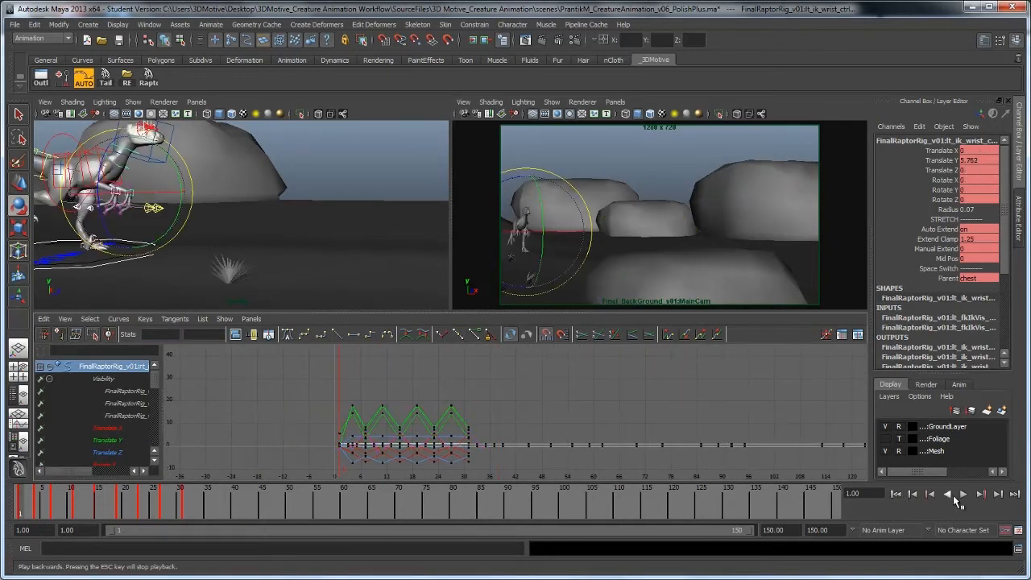
# Play the softened arm swing up to frame 48 and inspect the raptor's pose in the perspective and main camera views
pyautogui.click(965, 497)
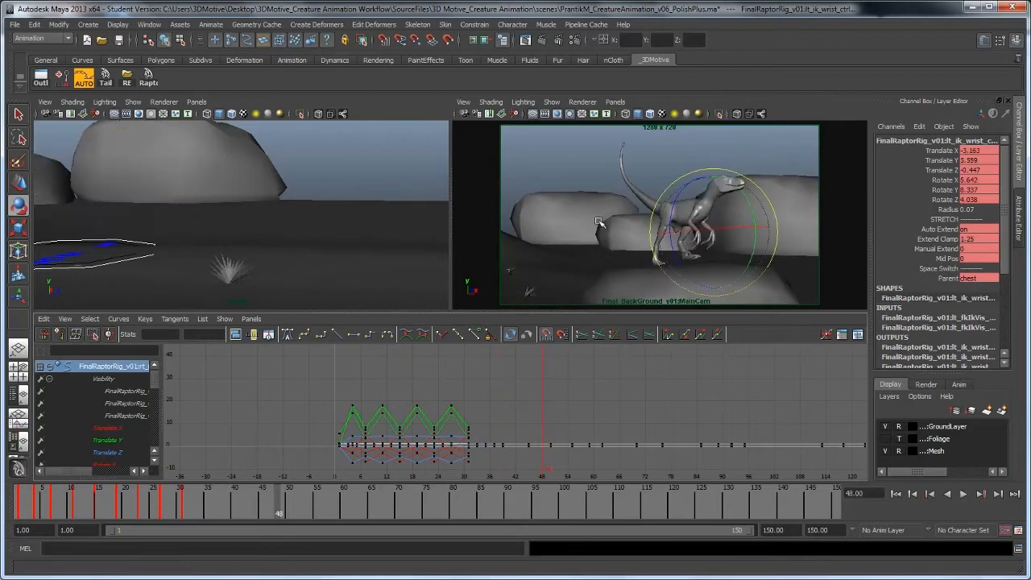
pyautogui.press('space')
pyautogui.scroll(-5, 545, 288)
pyautogui.keyDown('alt'); pyautogui.moveTo(546, 287); pyautogui.dragTo(374, 319, button='middle'); pyautogui.keyUp('alt')
pyautogui.keyDown('alt'); pyautogui.moveTo(374, 319); pyautogui.dragTo(380, 329); pyautogui.keyUp('alt')
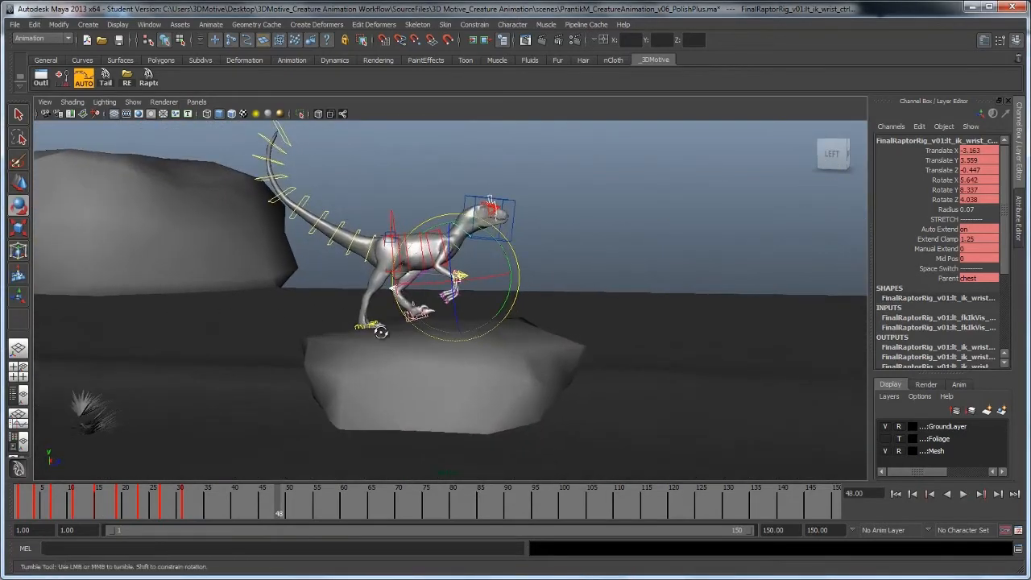
pyautogui.keyDown('alt'); pyautogui.moveTo(379, 329); pyautogui.dragTo(504, 362, button='right'); pyautogui.keyUp('alt')
pyautogui.press('space')
pyautogui.press('space')
# Lower both wrists to about Translate Y -1.63 at frame 41, and raise them to about Translate Y 10.17 and Rotate Y 66.94 at frame 46
pyautogui.moveTo(139, 508); pyautogui.dragTo(240, 509)
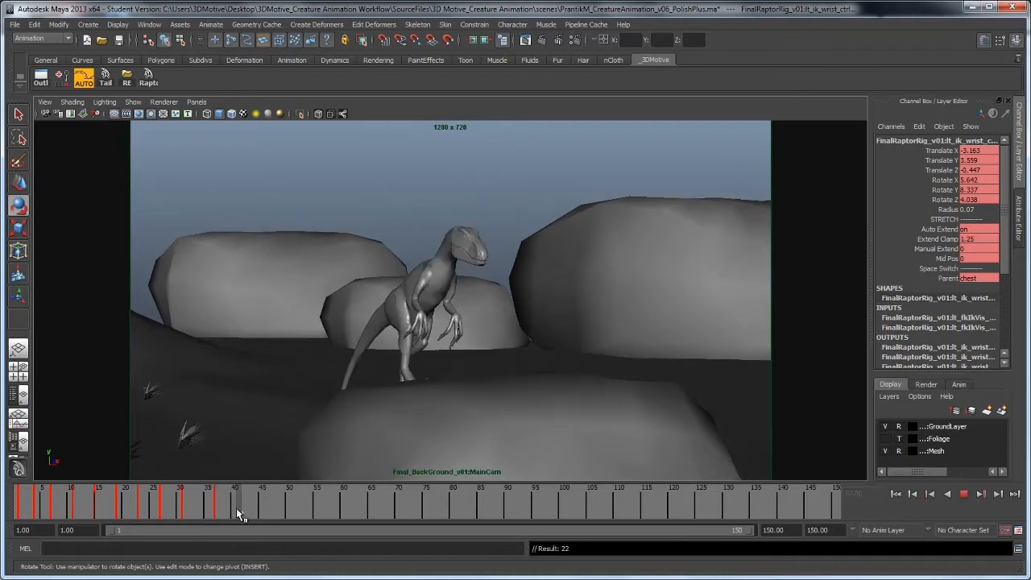
pyautogui.press('w')
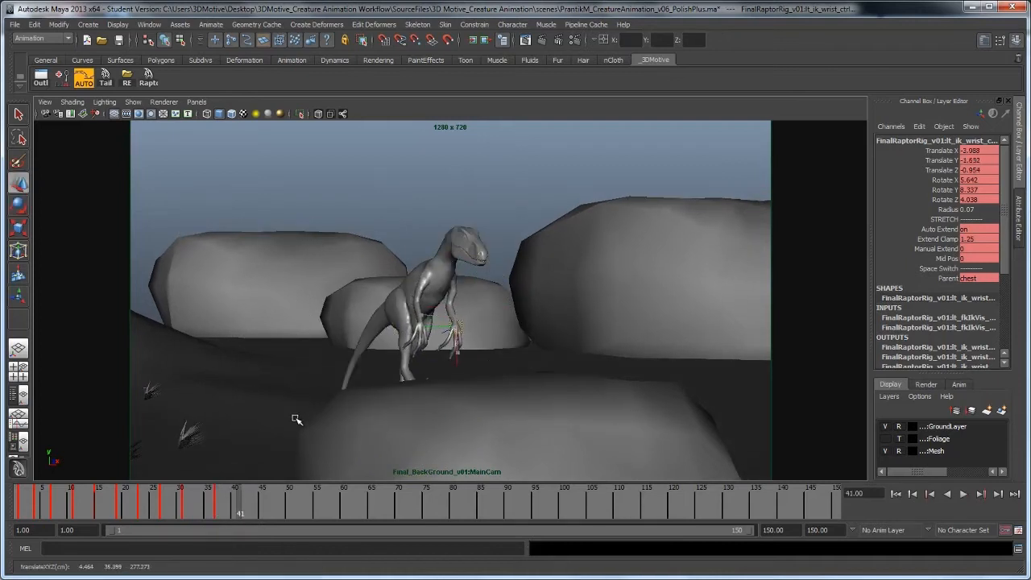
pyautogui.hotkey('alt', 'v')
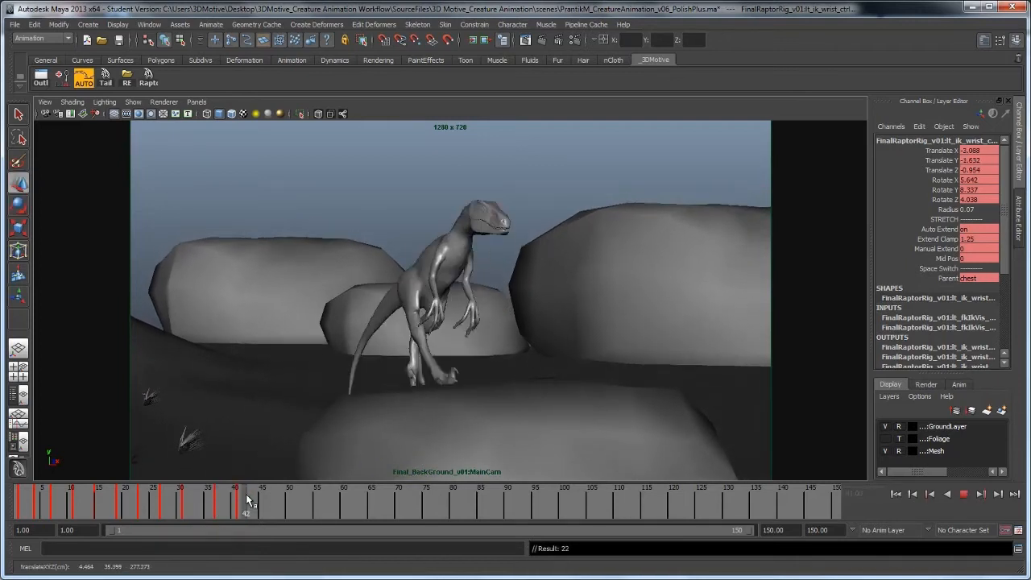
pyautogui.hotkey('alt', 'v')
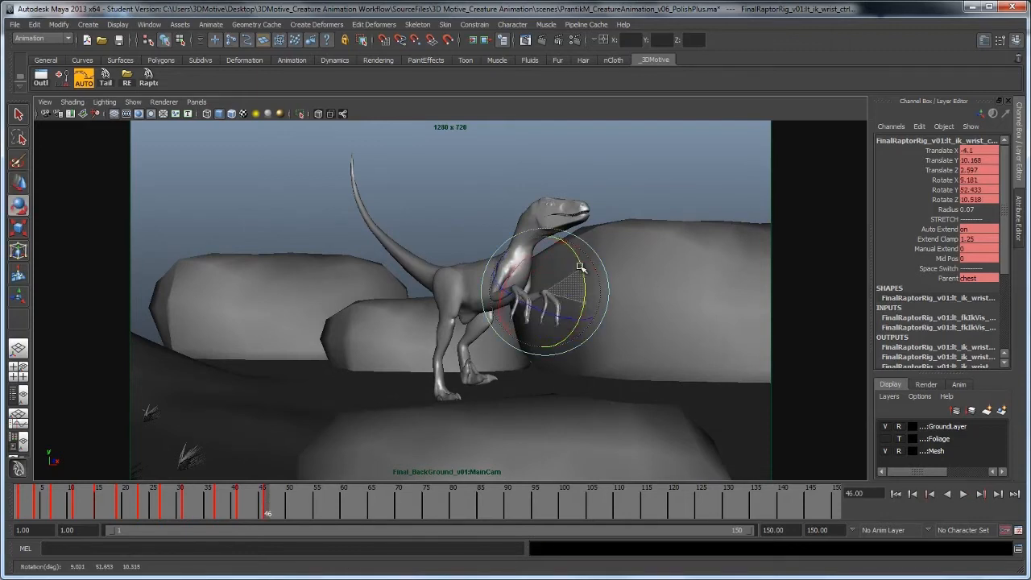
pyautogui.click(236, 513)
pyautogui.hotkey('alt', 'v')
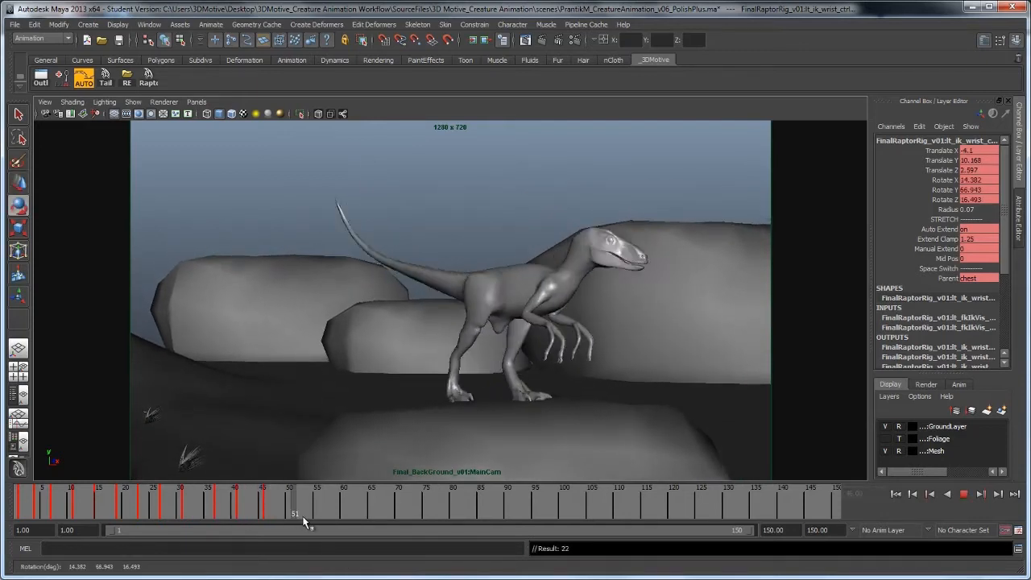
# Lower both wrists to about Translate Y 2.84 at frame 53 and pose them at about Translate Y 3.49 at frame 65
pyautogui.click(254, 509)
pyautogui.hotkey('alt', 'v')
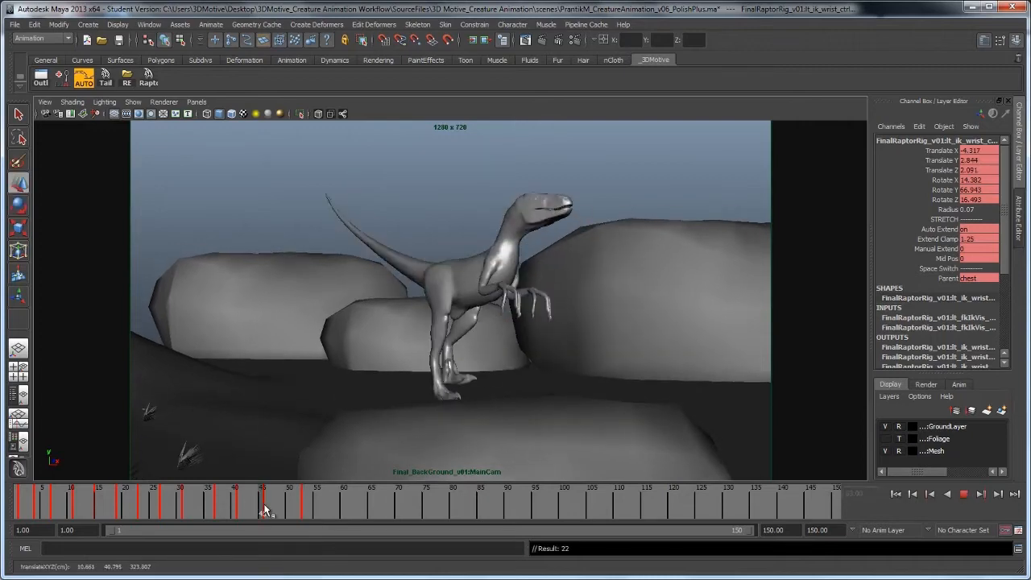
pyautogui.click(340, 509)
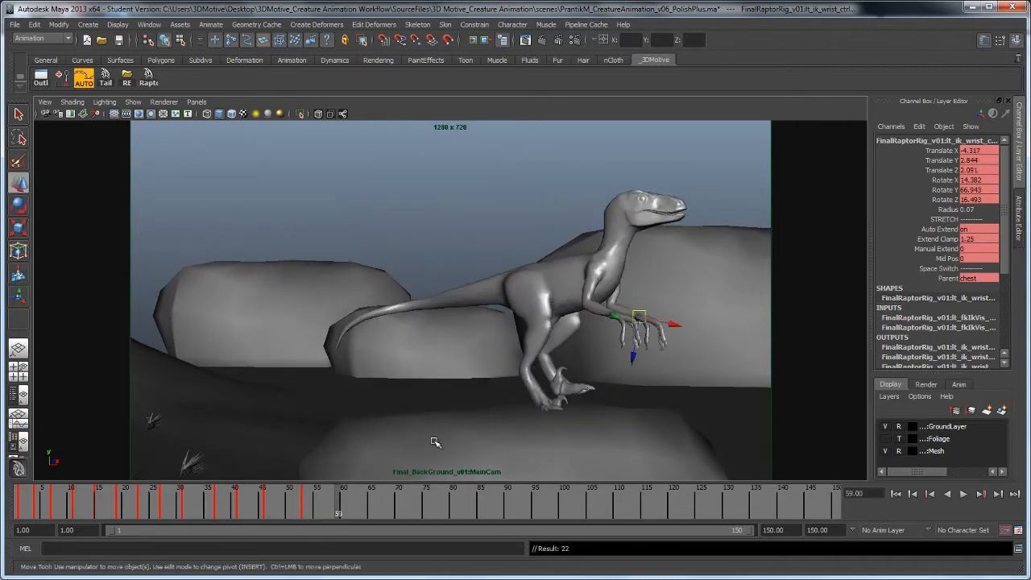
pyautogui.click(266, 509)
pyautogui.hotkey('alt', 'v')
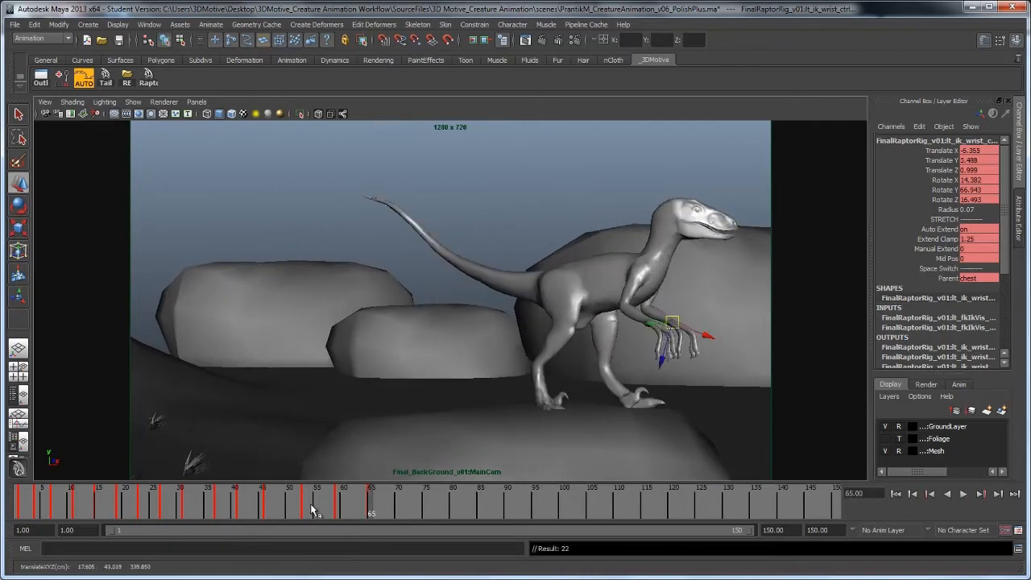
# Key the wrist pose at frame 70 to continue the arm swing
pyautogui.click(310, 506)
pyautogui.hotkey('alt', 'v')
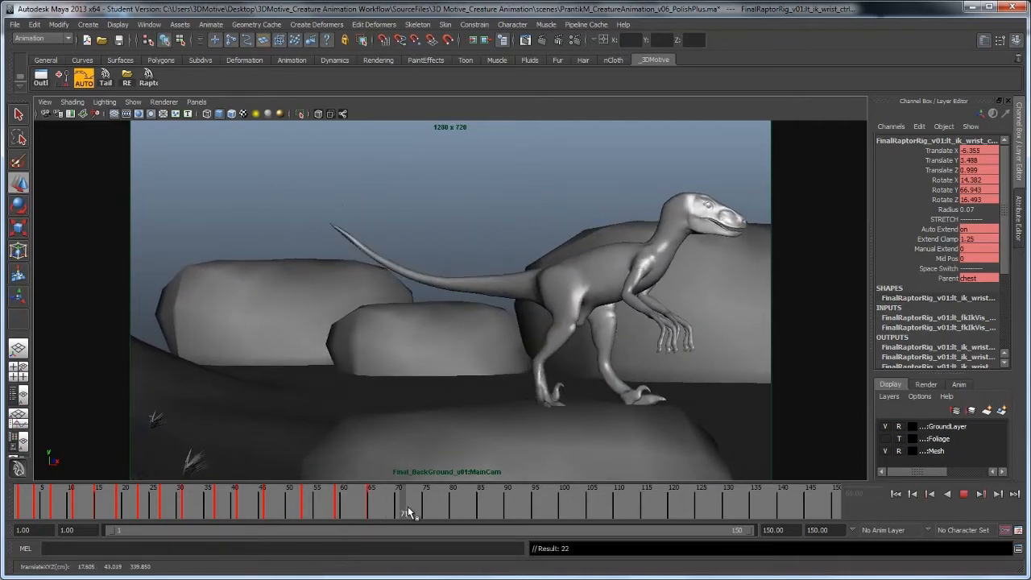
pyautogui.click(399, 507)
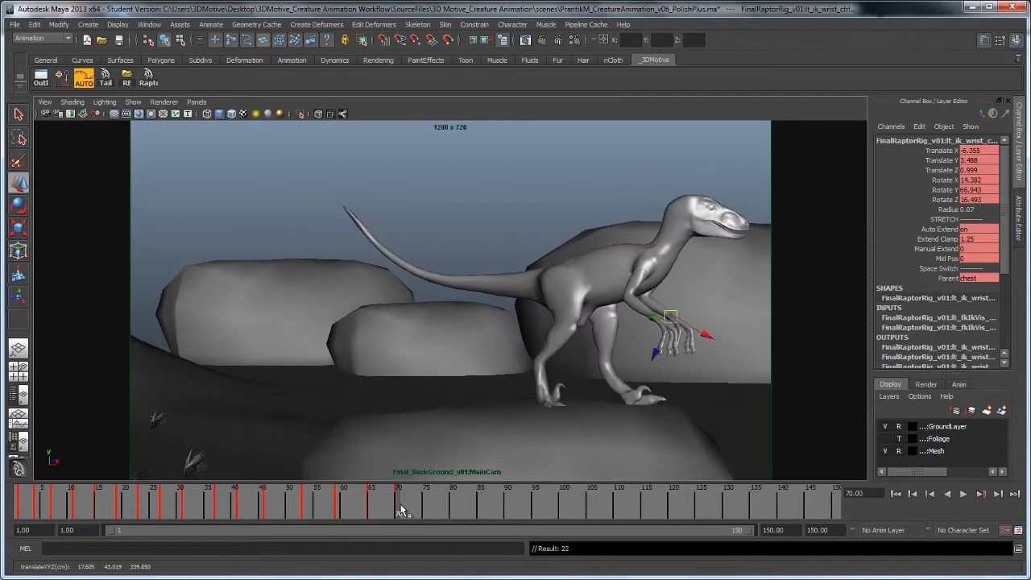
# Check the arms in the perspective view and reposition the wrists at frame 46 to about Translate X -0.49, Y 10.59 and Z 1.87
pyautogui.moveTo(400, 510); pyautogui.dragTo(426, 499)
pyautogui.press('e')
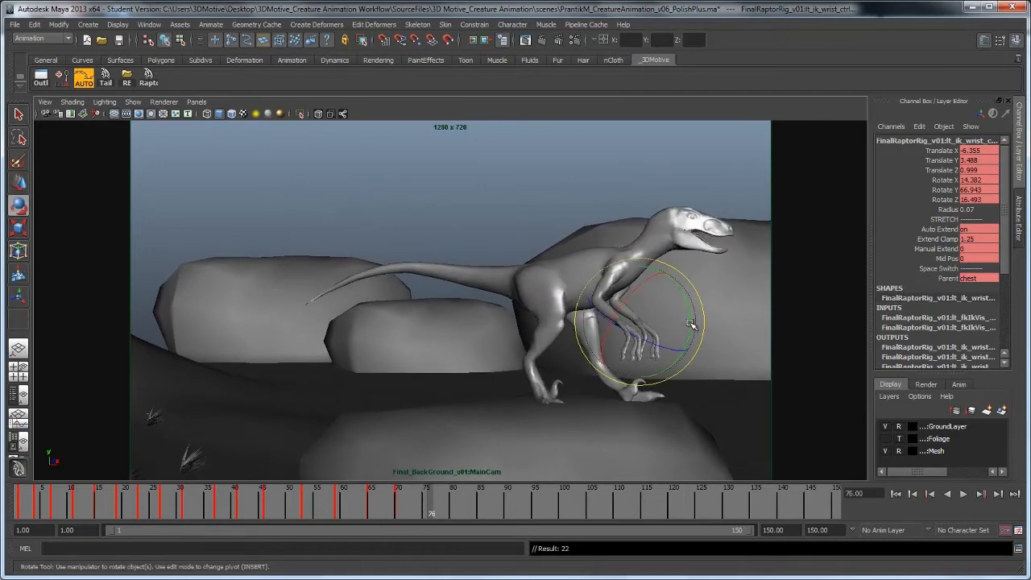
pyautogui.press('space')
pyautogui.press('space')
pyautogui.keyDown('alt'); pyautogui.moveTo(198, 212); pyautogui.dragTo(393, 286); pyautogui.keyUp('alt')
pyautogui.keyDown('alt'); pyautogui.moveTo(394, 285); pyautogui.dragTo(484, 303, button='middle'); pyautogui.keyUp('alt')
pyautogui.keyDown('alt'); pyautogui.moveTo(483, 302); pyautogui.dragTo(377, 309); pyautogui.keyUp('alt')
pyautogui.hotkey('alt', 'v')
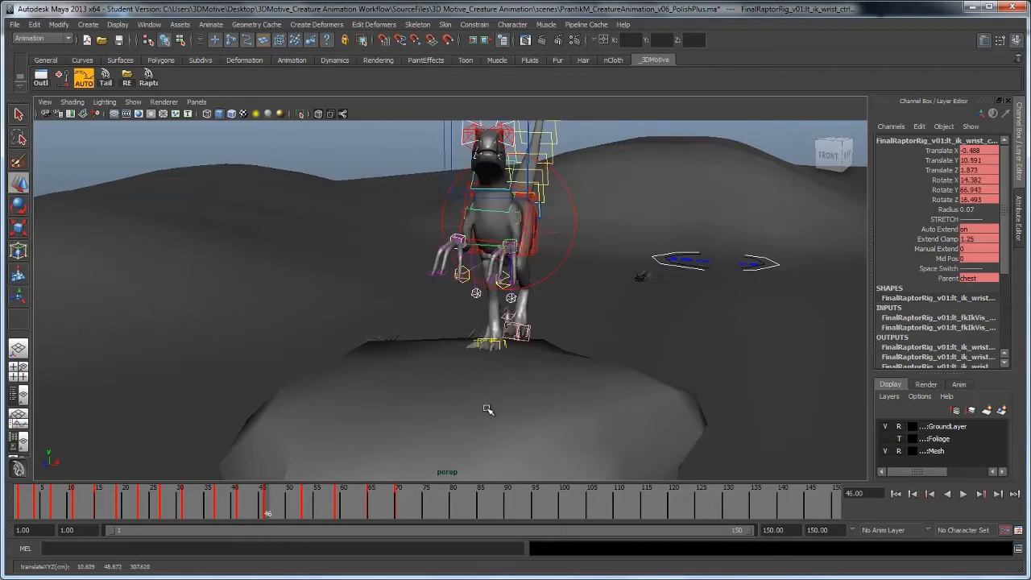
# Reach the wrists forward at frame 79, with the right one at about Translate 1.33, 9.05, 9.48 and Rotate -188.57, 70.33, -103.96
pyautogui.hotkey('alt', 'v')
pyautogui.hotkey('alt', 'v')
pyautogui.keyDown('alt'); pyautogui.moveTo(385, 364); pyautogui.dragTo(347, 292); pyautogui.keyUp('alt')
pyautogui.press('e')
pyautogui.moveTo(323, 369); pyautogui.dragTo(330, 353)
pyautogui.keyDown('alt'); pyautogui.moveTo(330, 353); pyautogui.dragTo(493, 326); pyautogui.keyUp('alt')
pyautogui.press('w')
pyautogui.moveTo(480, 313); pyautogui.dragTo(551, 318)
pyautogui.press('e')
pyautogui.moveTo(537, 248); pyautogui.dragTo(326, 318)
pyautogui.press('w')
pyautogui.moveTo(391, 278); pyautogui.dragTo(367, 301)
pyautogui.keyDown('alt'); pyautogui.moveTo(379, 309); pyautogui.dragTo(493, 319); pyautogui.keyUp('alt')
pyautogui.press('w')
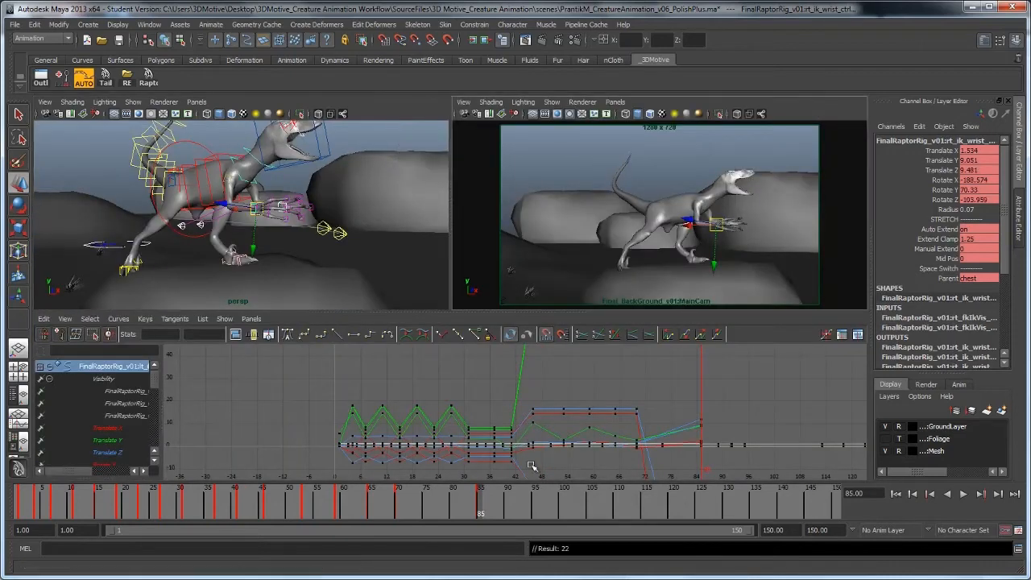
# Hold the reaching wrist pose at frame 92 and extend both wrists at frame 102, the right one to about Translate 5.06, 14.16, 15.58
pyautogui.moveTo(441, 512)
pyautogui.mouseDown()
pyautogui.moveTo(494, 508)
pyautogui.moveTo(481, 502)
pyautogui.moveTo(454, 519)
pyautogui.moveTo(403, 508)
pyautogui.moveTo(574, 505)
pyautogui.mouseUp()
pyautogui.press('s')
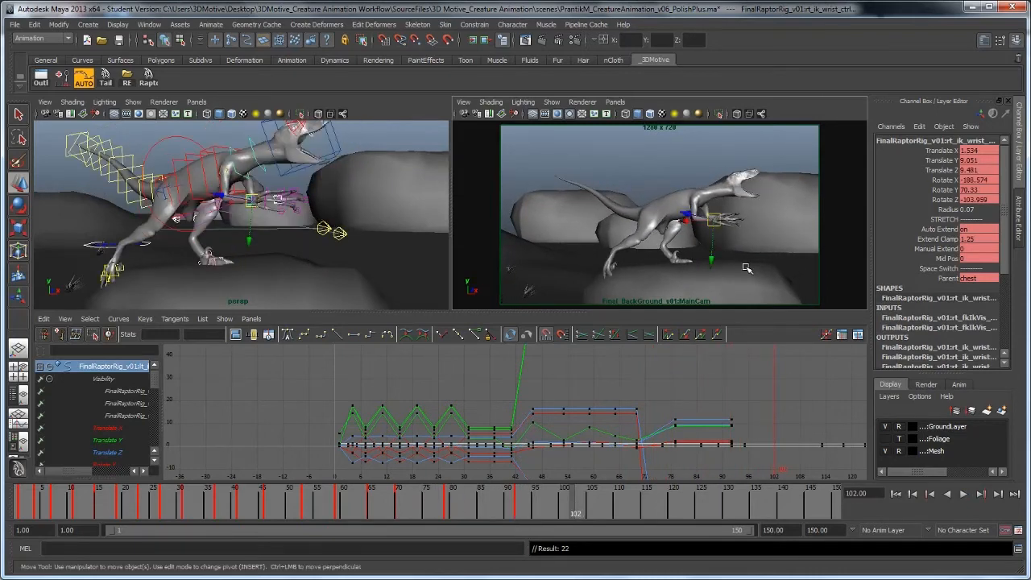
pyautogui.moveTo(747, 268); pyautogui.dragTo(762, 260, button='middle')
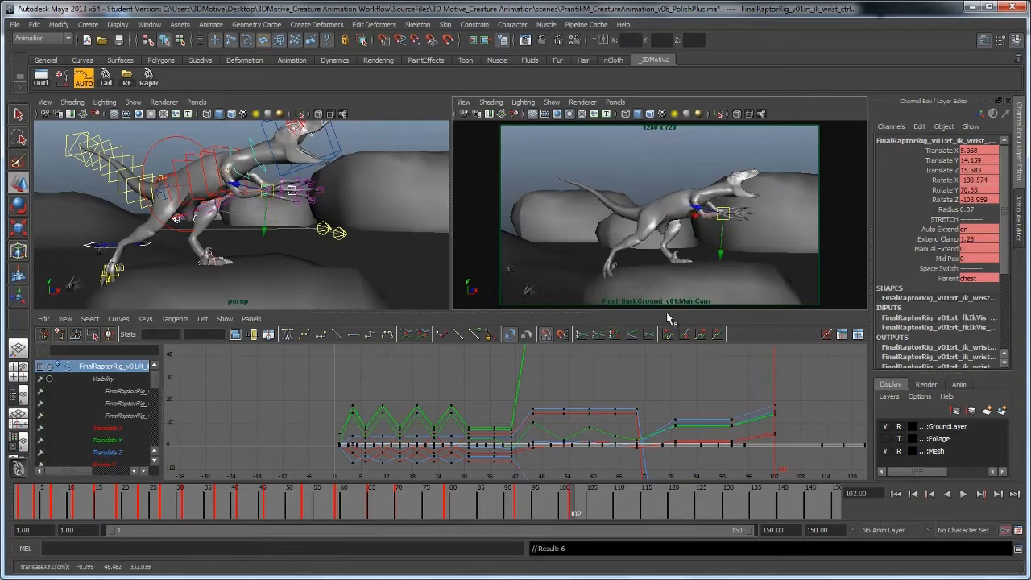
# Refine the right wrist at frame 102 to about Translate X 4.83, Y 14.14 and Z 15.16
pyautogui.keyDown('alt'); pyautogui.moveTo(271, 239); pyautogui.dragTo(290, 216); pyautogui.keyUp('alt')
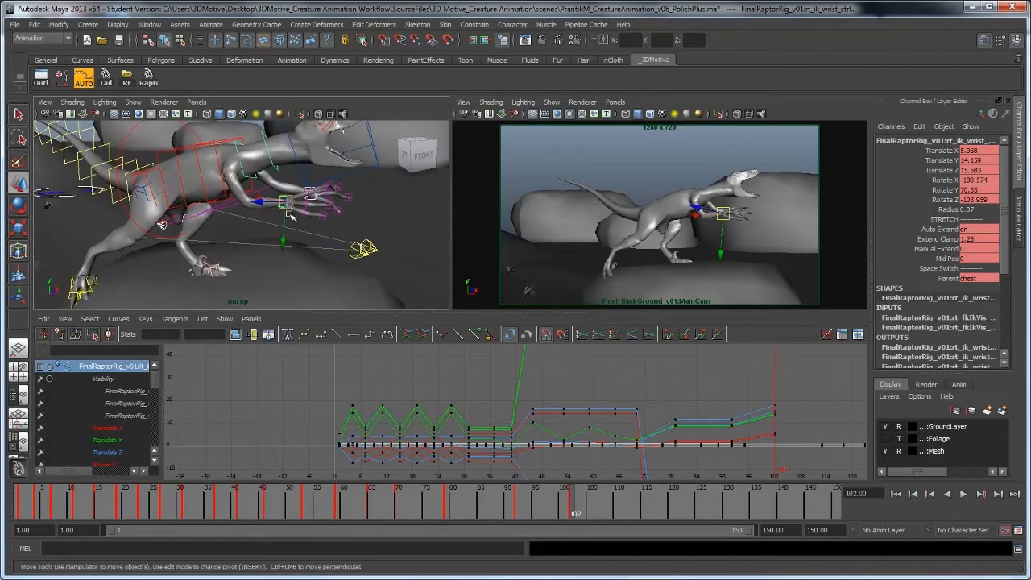
pyautogui.click(284, 209)
pyautogui.click(281, 207)
pyautogui.moveTo(668, 241); pyautogui.dragTo(674, 241, button='middle')
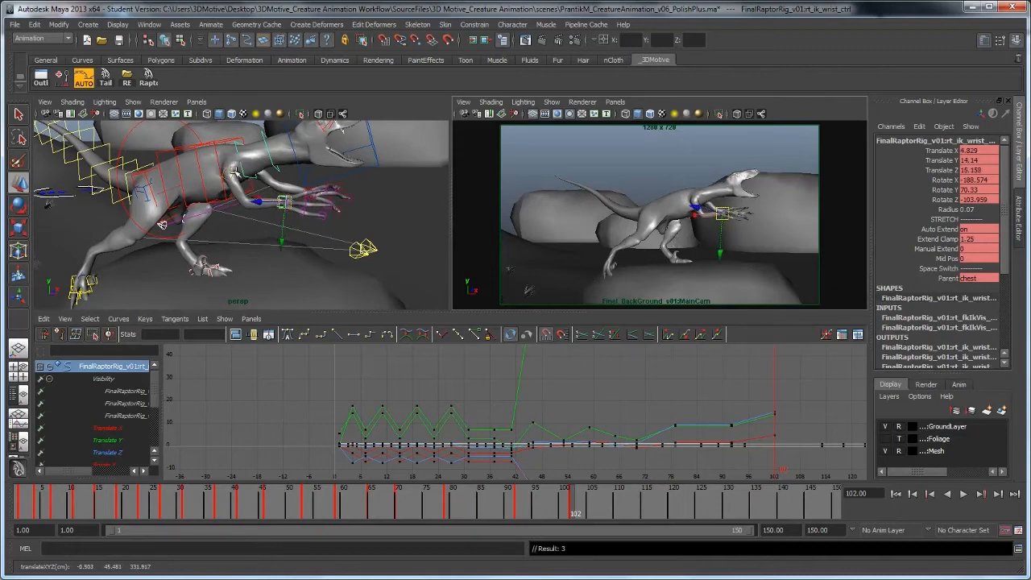
# Nudge the right shoulder offset control at frame 102 to about Translate Z 0.73, check the shoulders and deselect everything
pyautogui.click(234, 172)
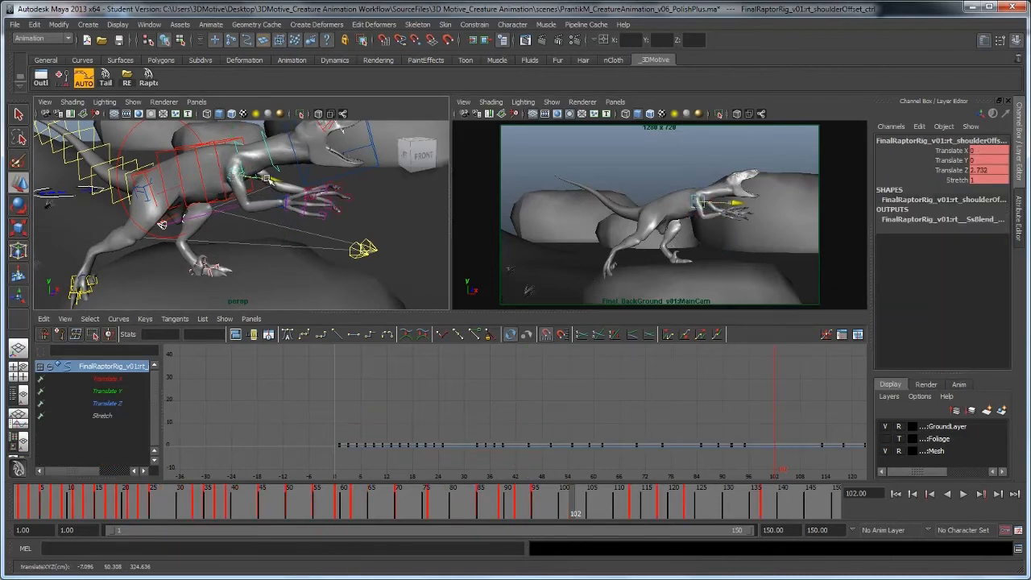
pyautogui.keyDown('alt'); pyautogui.moveTo(269, 179); pyautogui.dragTo(357, 209); pyautogui.keyUp('alt')
pyautogui.click(216, 152)
pyautogui.click(215, 160)
pyautogui.keyDown('alt'); pyautogui.moveTo(177, 211); pyautogui.dragTo(294, 211); pyautogui.keyUp('alt')
pyautogui.click(700, 173)
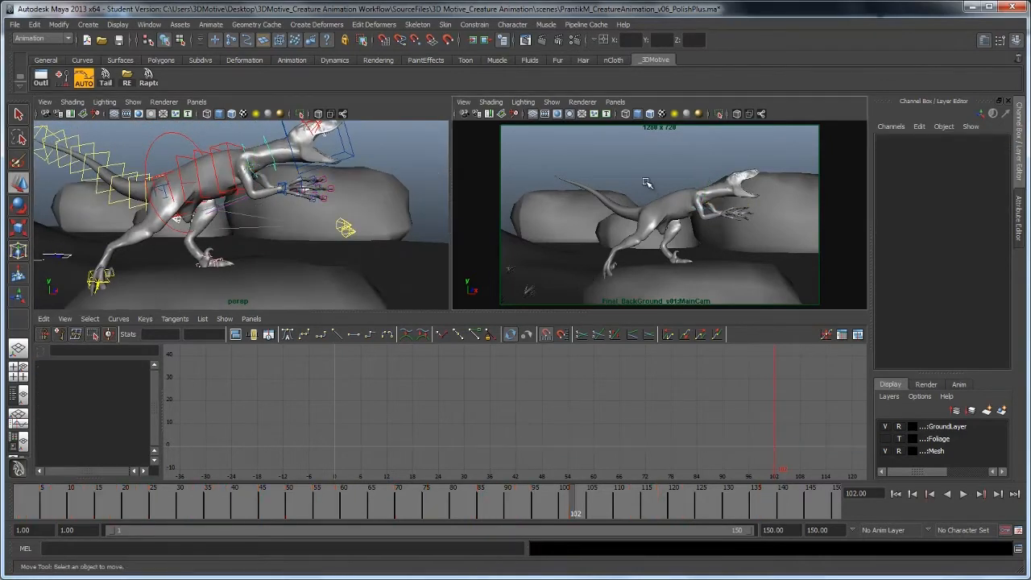
# Retime the frame 92 wrist keys to frame 95 and key the wrists lower at frame 107, at about Translate Y 9.19
pyautogui.hotkey('alt', 'v')
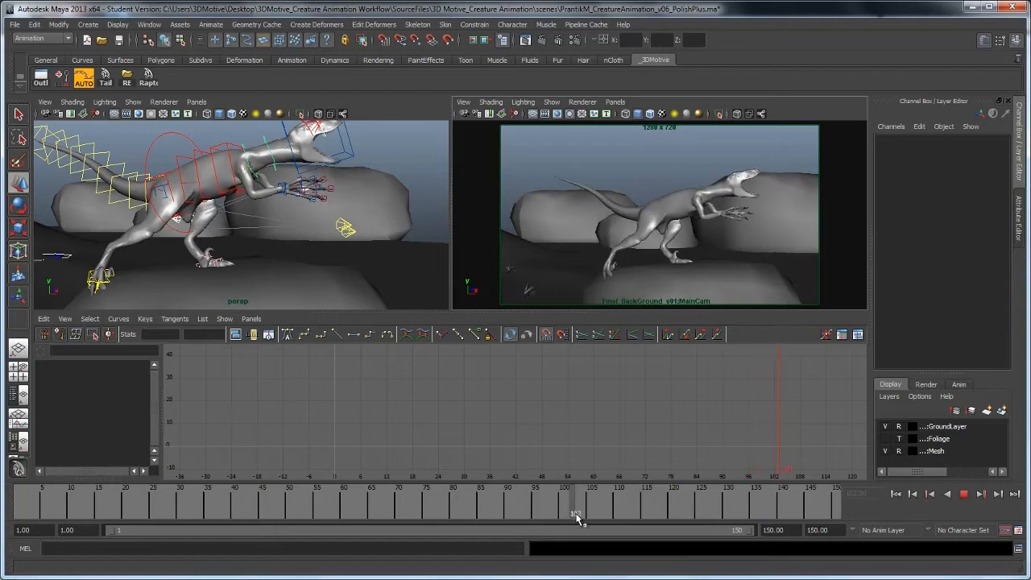
pyautogui.hotkey('alt', 'v')
pyautogui.click(266, 206)
pyautogui.keyDown('alt'); pyautogui.moveTo(266, 207); pyautogui.dragTo(178, 241); pyautogui.keyUp('alt')
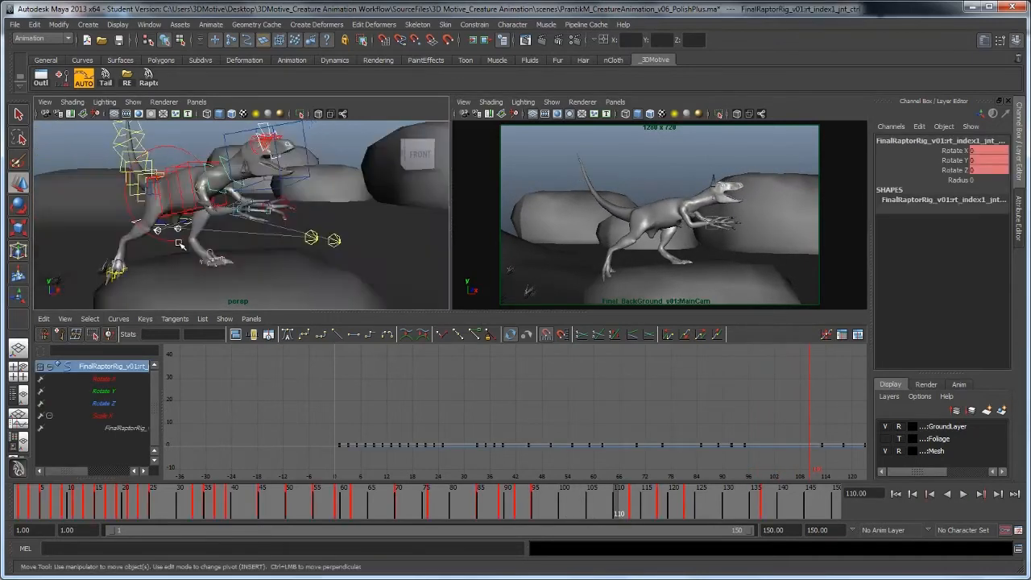
pyautogui.keyDown('alt'); pyautogui.moveTo(178, 242); pyautogui.dragTo(246, 254, button='right'); pyautogui.keyUp('alt')
pyautogui.click(218, 212)
pyautogui.keyDown('alt'); pyautogui.moveTo(218, 213); pyautogui.dragTo(162, 220); pyautogui.keyUp('alt')
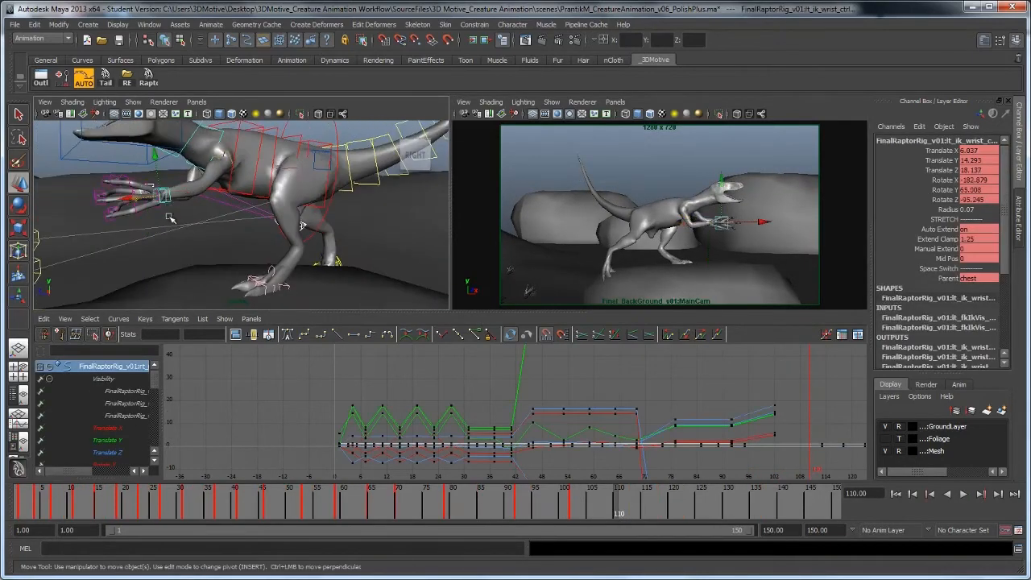
pyautogui.click(782, 103)
pyautogui.moveTo(539, 520)
pyautogui.mouseDown()
pyautogui.moveTo(569, 516)
pyautogui.moveTo(519, 520)
pyautogui.moveTo(617, 518)
pyautogui.moveTo(518, 514)
pyautogui.moveTo(535, 507)
pyautogui.mouseUp()
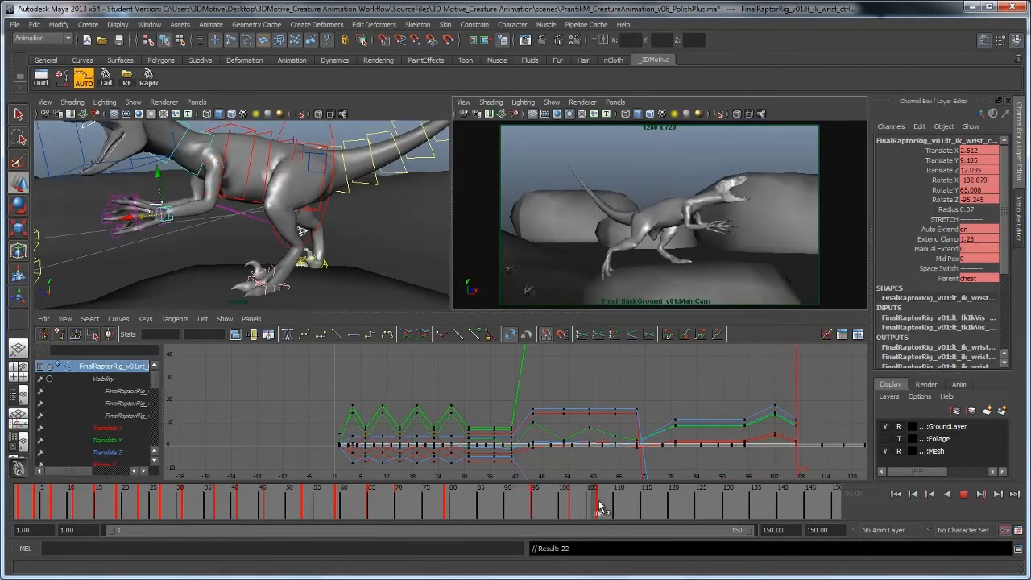
# At frame 124, move both wrists, placing the left one at about Translate X 6.82, Y 17.66 and Z 11
pyautogui.moveTo(685, 512)
pyautogui.mouseDown()
pyautogui.moveTo(713, 501)
pyautogui.moveTo(833, 507)
pyautogui.moveTo(638, 509)
pyautogui.moveTo(679, 503)
pyautogui.moveTo(690, 505)
pyautogui.moveTo(651, 503)
pyautogui.moveTo(700, 513)
pyautogui.moveTo(694, 507)
pyautogui.mouseUp()
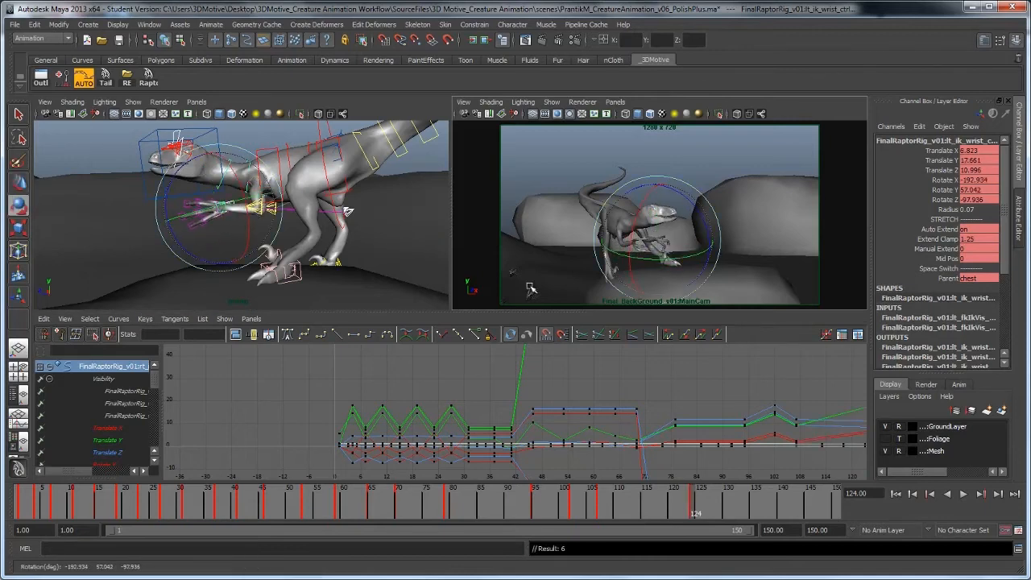
pyautogui.moveTo(530, 289); pyautogui.dragTo(519, 283)
pyautogui.keyDown('alt'); pyautogui.moveTo(185, 222); pyautogui.dragTo(269, 230); pyautogui.keyUp('alt')
pyautogui.keyDown('alt'); pyautogui.moveTo(269, 231); pyautogui.dragTo(334, 216, button='right'); pyautogui.keyUp('alt')
pyautogui.press('w')
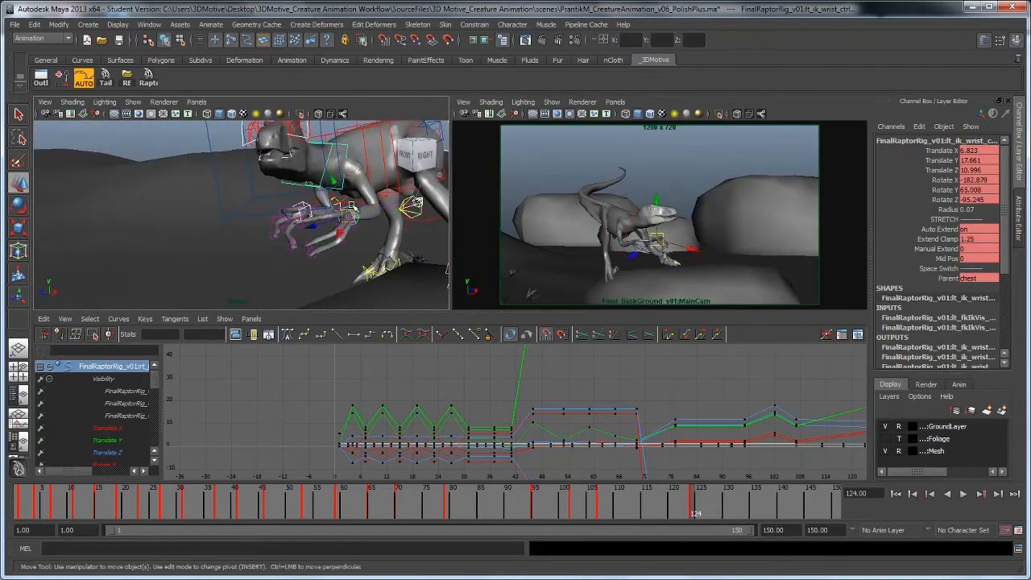
# Rotate the left wrist at frame 124 to about -98.95, 61.7, -63.51 and lower it to about Translate Y 12.94
pyautogui.click(353, 208)
pyautogui.keyDown('alt'); pyautogui.moveTo(353, 207); pyautogui.dragTo(381, 215); pyautogui.keyUp('alt')
pyautogui.press('e')
pyautogui.moveTo(266, 213); pyautogui.dragTo(329, 271)
pyautogui.keyDown('alt'); pyautogui.moveTo(329, 269); pyautogui.dragTo(273, 271); pyautogui.keyUp('alt')
pyautogui.press('w')
pyautogui.moveTo(266, 265); pyautogui.dragTo(267, 270, button='middle')
pyautogui.keyDown('alt'); pyautogui.moveTo(267, 270); pyautogui.dragTo(319, 262); pyautogui.keyUp('alt')
# Lower the left wrist further at frame 124 to about Translate X 11.2, Y 8.8 and Z 6.85
pyautogui.press('e')
pyautogui.keyDown('alt'); pyautogui.moveTo(319, 261); pyautogui.dragTo(222, 242); pyautogui.keyUp('alt')
pyautogui.keyDown('alt'); pyautogui.moveTo(223, 241); pyautogui.dragTo(226, 242, button='right'); pyautogui.keyUp('alt')
pyautogui.keyDown('alt'); pyautogui.moveTo(226, 242); pyautogui.dragTo(282, 259); pyautogui.keyUp('alt')
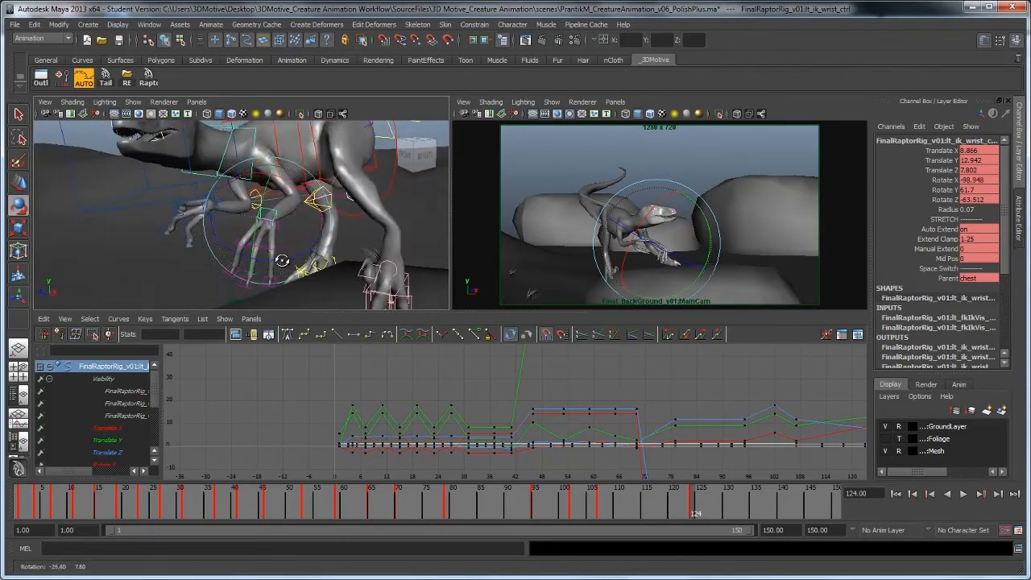
pyautogui.press('w')
pyautogui.moveTo(282, 255); pyautogui.dragTo(283, 260, button='middle')
pyautogui.keyDown('alt'); pyautogui.moveTo(222, 243); pyautogui.dragTo(259, 246); pyautogui.keyUp('alt')
# Lower the right wrist at frame 124 and rotate it to about -206.01, 102.07, -175.34
pyautogui.click(189, 219)
pyautogui.keyDown('alt'); pyautogui.moveTo(191, 219); pyautogui.dragTo(165, 219, button='right'); pyautogui.keyUp('alt')
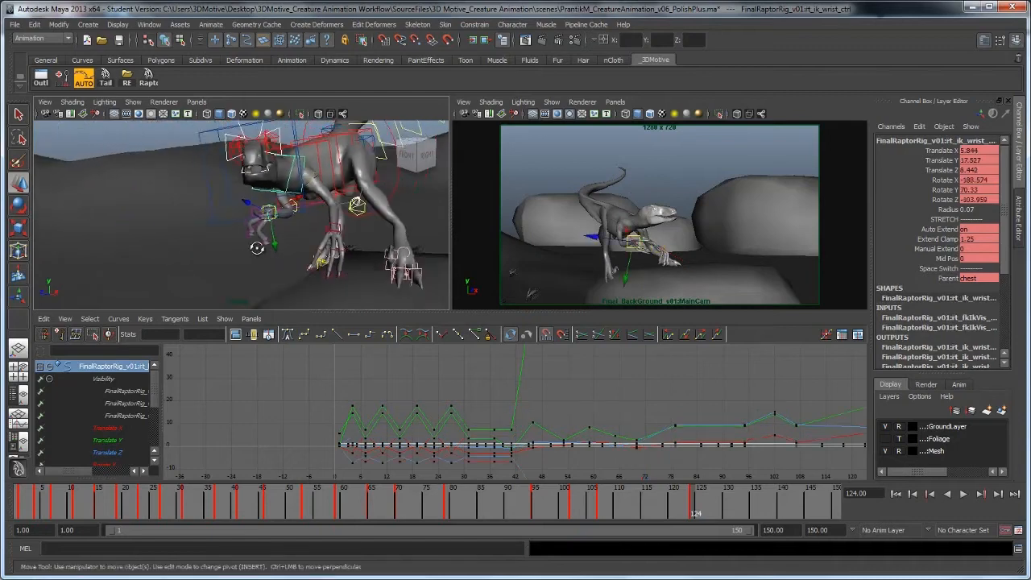
pyautogui.keyDown('alt'); pyautogui.moveTo(174, 224); pyautogui.dragTo(232, 236); pyautogui.keyUp('alt')
pyautogui.press('e')
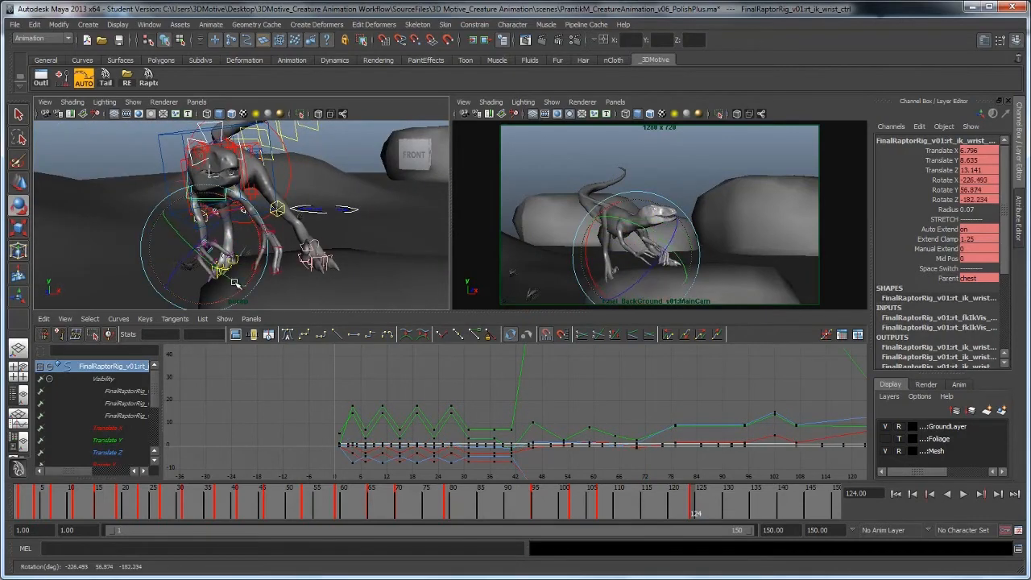
pyautogui.moveTo(202, 252); pyautogui.dragTo(202, 252, button='middle')
pyautogui.keyDown('alt'); pyautogui.moveTo(201, 252); pyautogui.dragTo(285, 241); pyautogui.keyUp('alt')
# Place the right wrist at about Translate X 2.93, Y 9.53 and Z 8.9, and undo the stray selection of the left arm switch control
pyautogui.press('w')
pyautogui.moveTo(282, 243); pyautogui.dragTo(270, 252, button='middle')
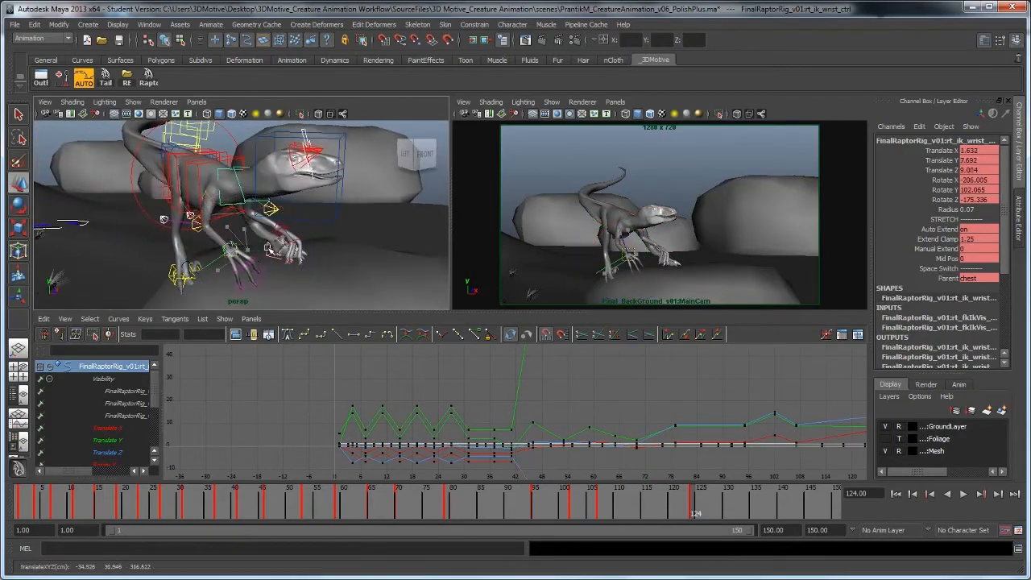
pyautogui.keyDown('shift'); pyautogui.click(277, 228); pyautogui.keyUp('shift')
pyautogui.hotkey('ctrl', 'z')
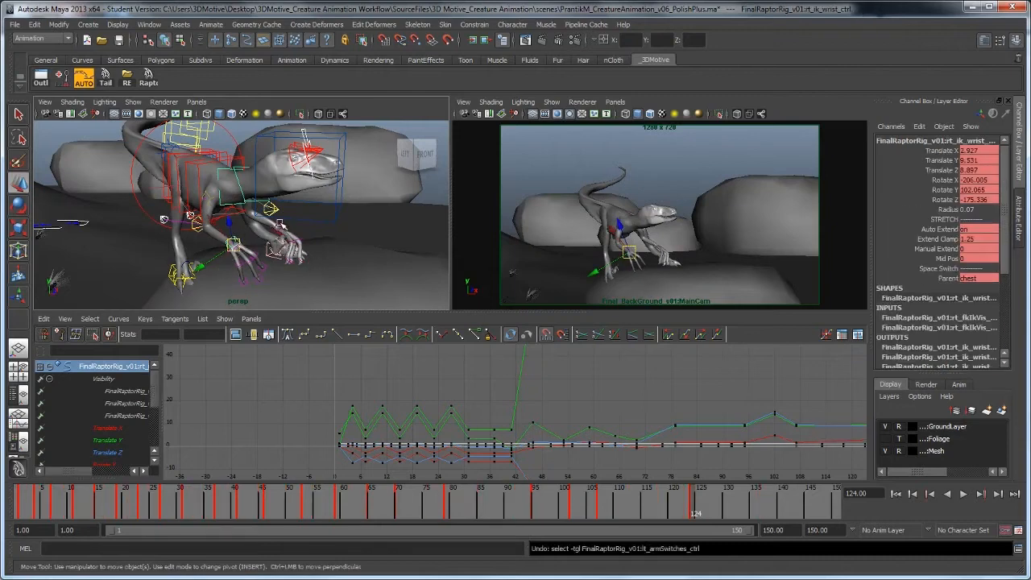
# Review the new wrist animation through the end of the shot in the main camera view
pyautogui.click(821, 104)
pyautogui.moveTo(621, 504); pyautogui.dragTo(698, 518)
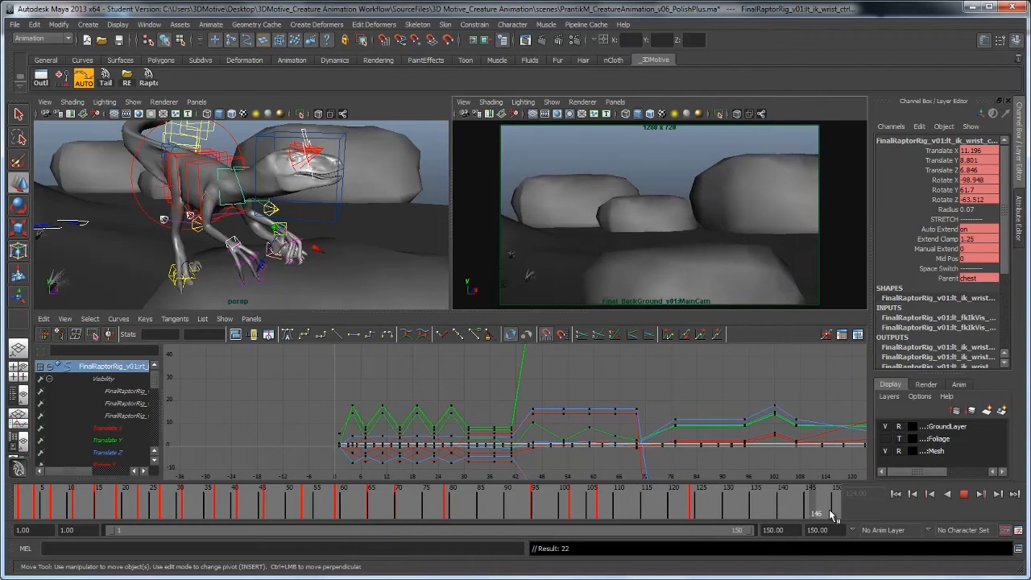
pyautogui.click(896, 493)
pyautogui.click(962, 494)
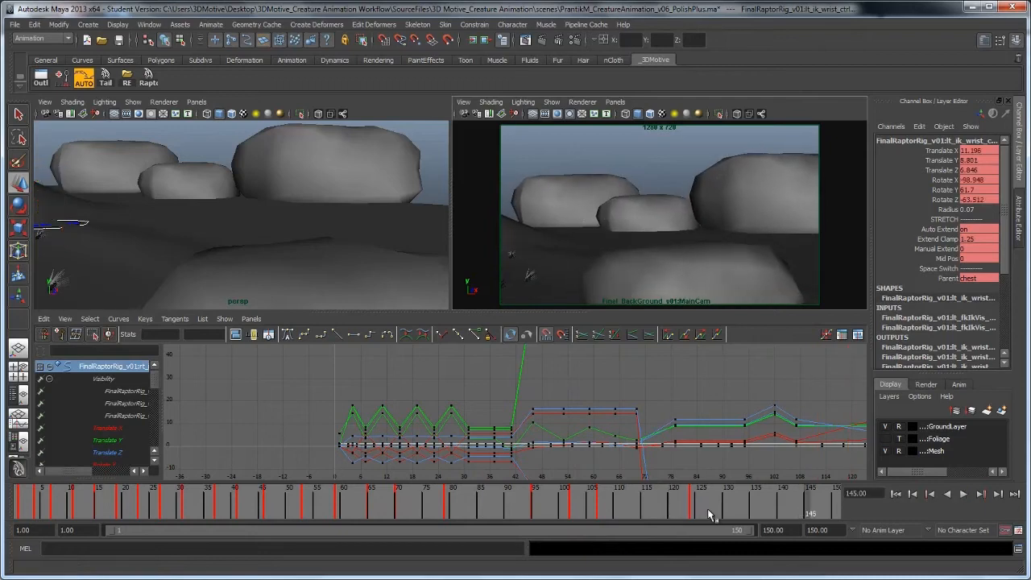
pyautogui.click(679, 507)
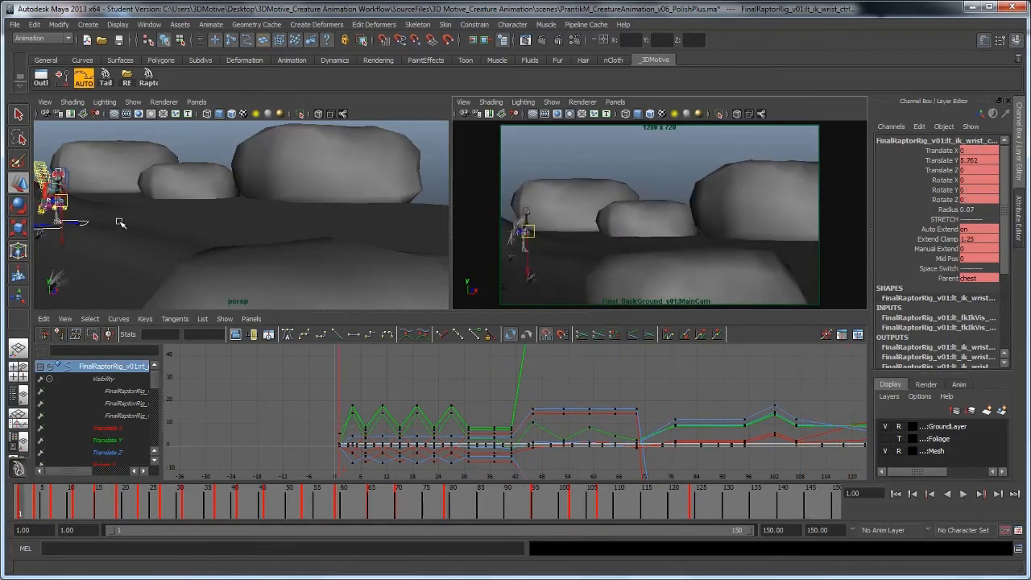
# Shift all of the right wrist's animation keys forward by one frame and play the shot
pyautogui.press('f')
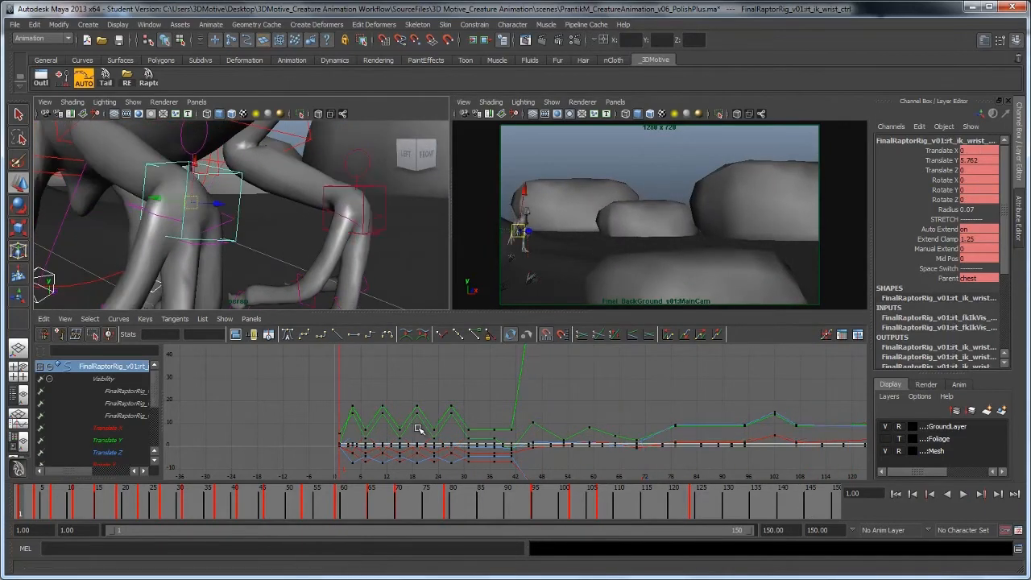
pyautogui.press('a')
pyautogui.moveTo(401, 373); pyautogui.dragTo(404, 459)
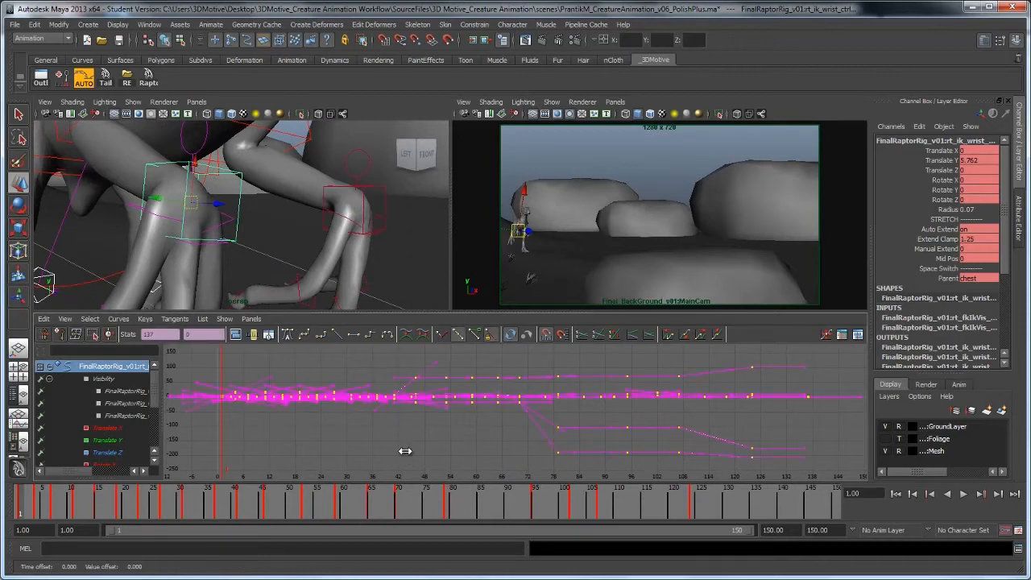
pyautogui.keyDown('shift'); pyautogui.click(384, 171); pyautogui.keyUp('shift')
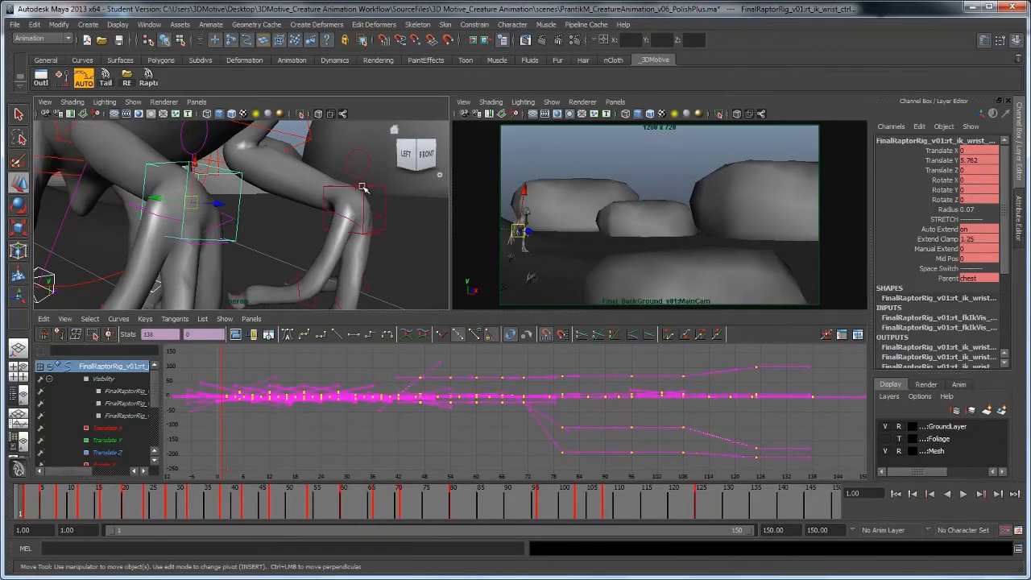
pyautogui.click(962, 493)
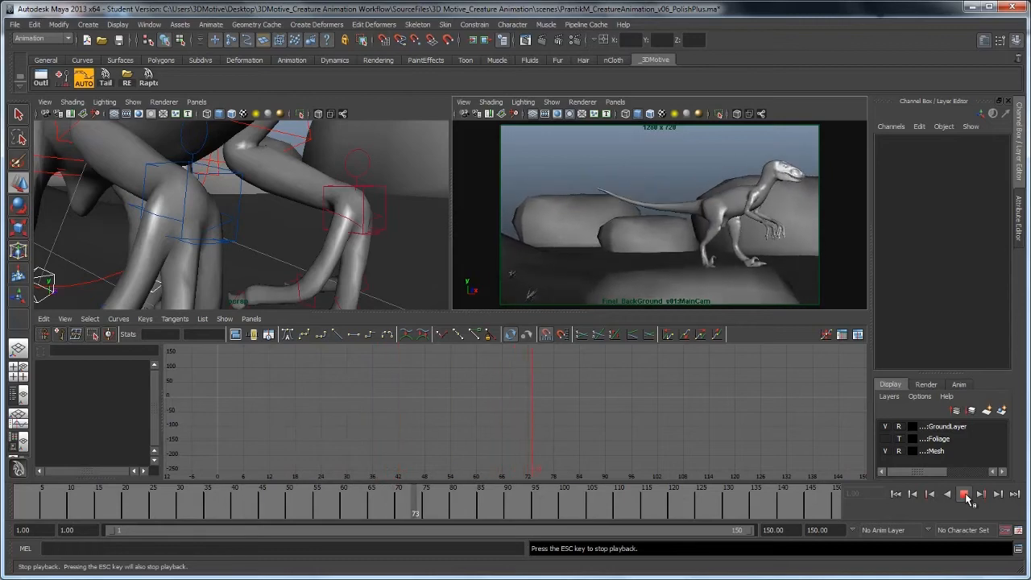
pyautogui.click(964, 494)
# Select all of the raptor's rig controls, without the background rocks, and set their animation curves to auto tangents
pyautogui.keyDown('alt'); pyautogui.moveTo(145, 202); pyautogui.dragTo(354, 223, button='middle'); pyautogui.keyUp('alt')
pyautogui.keyDown('alt'); pyautogui.moveTo(354, 223); pyautogui.dragTo(283, 228, button='right'); pyautogui.keyUp('alt')
pyautogui.keyDown('alt'); pyautogui.moveTo(282, 228); pyautogui.dragTo(175, 220, button='middle'); pyautogui.keyUp('alt')
pyautogui.moveTo(363, 287); pyautogui.dragTo(363, 289)
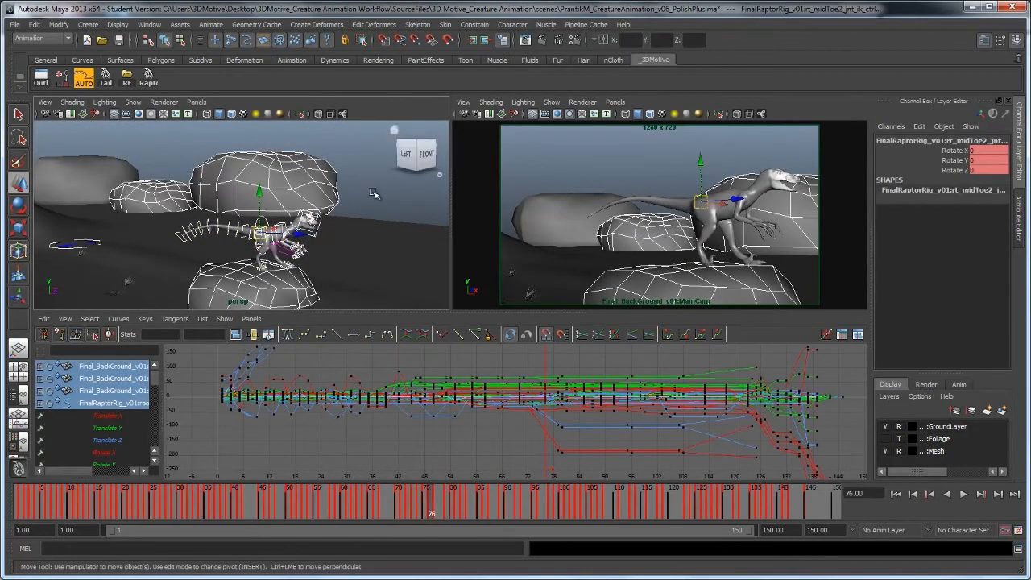
pyautogui.click(207, 241)
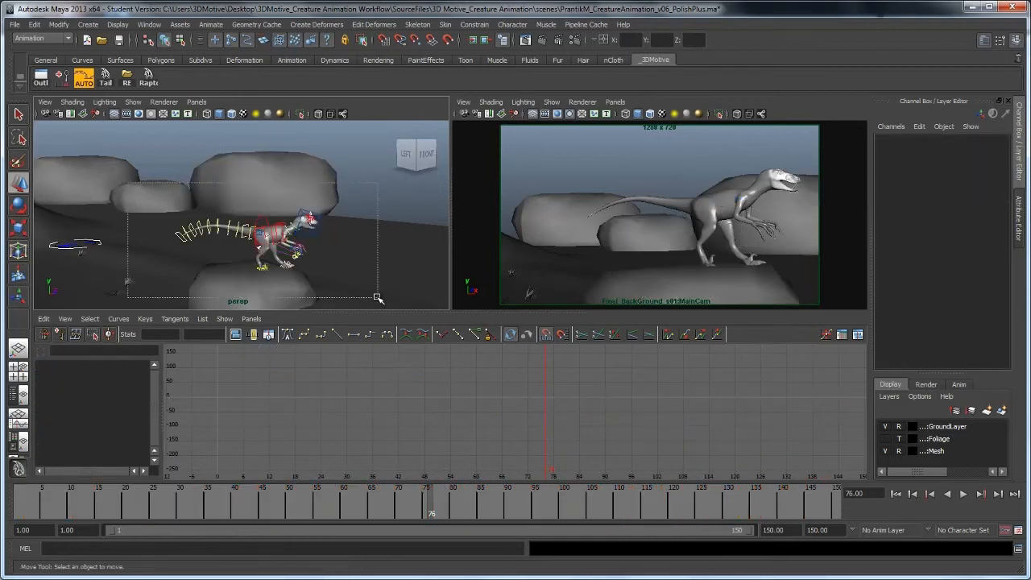
pyautogui.moveTo(378, 298); pyautogui.dragTo(378, 299)
pyautogui.click(287, 334)
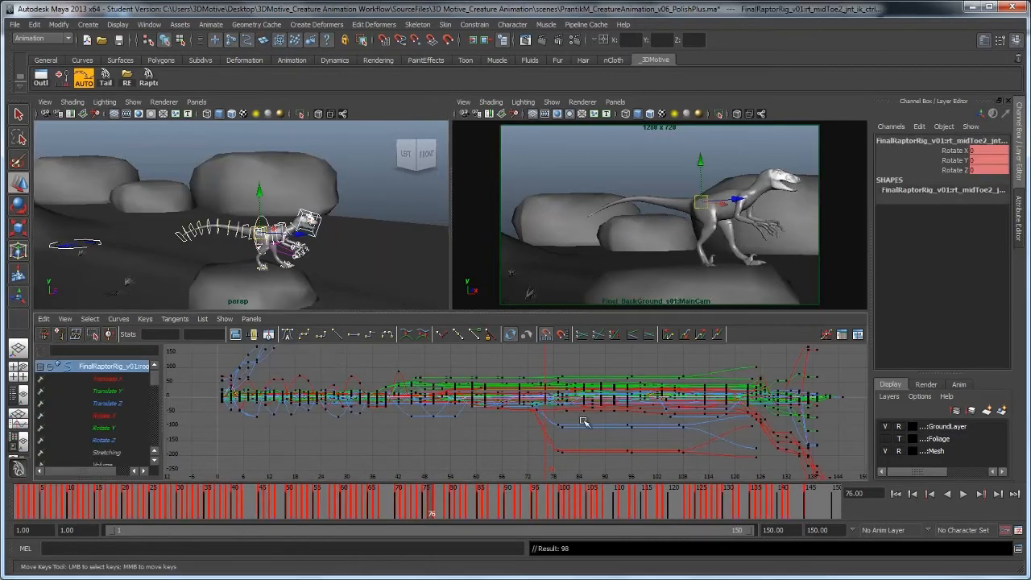
# Play the shot from frame 1 in the enlarged main camera view to review the smoothed motion
pyautogui.click(597, 159)
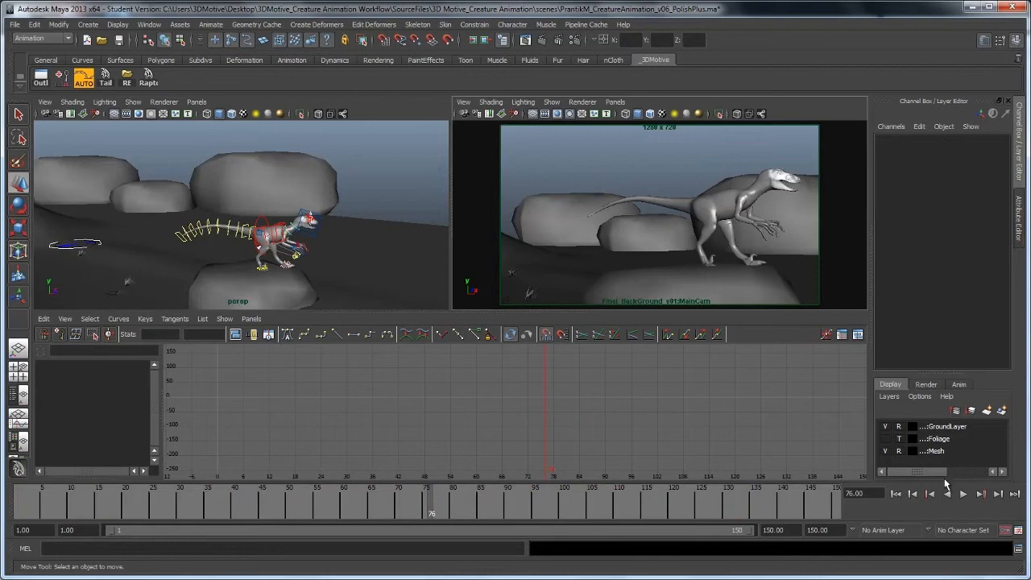
pyautogui.click(896, 495)
pyautogui.press('space')
pyautogui.click(966, 494)
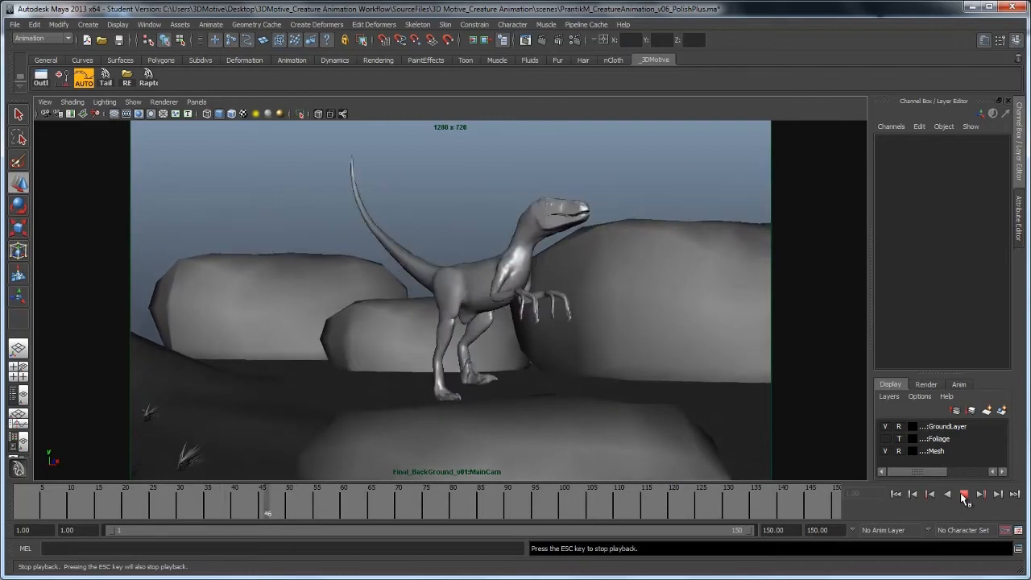
pyautogui.press('Escape')
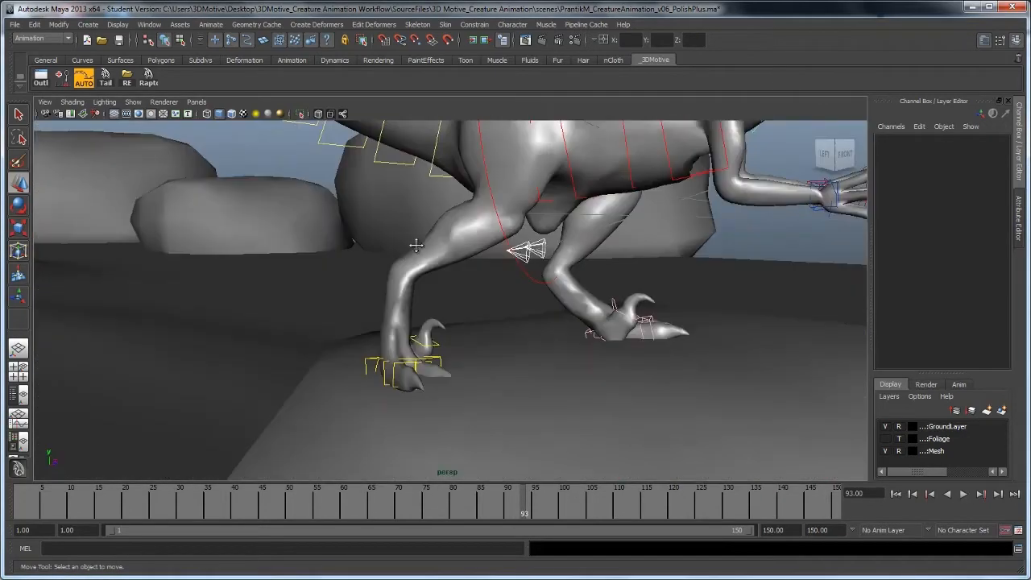
# Examine the raptor's hands and right wrist from several angles at frame 93
pyautogui.keyDown('alt'); pyautogui.moveTo(416, 246); pyautogui.dragTo(467, 306, button='middle'); pyautogui.keyUp('alt')
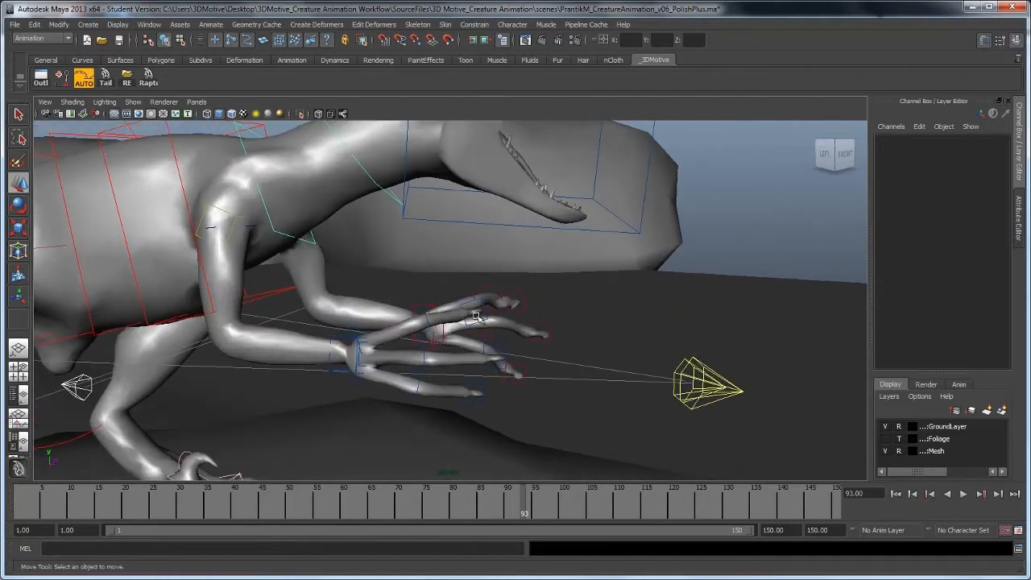
pyautogui.click(342, 334)
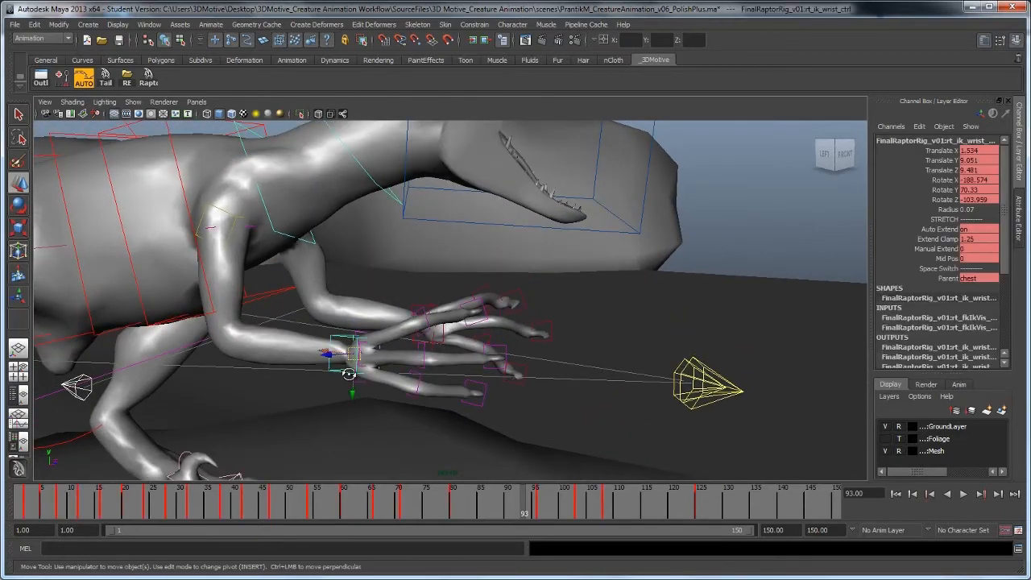
pyautogui.keyDown('alt'); pyautogui.moveTo(348, 374); pyautogui.dragTo(394, 367); pyautogui.keyUp('alt')
pyautogui.press('f')
pyautogui.keyDown('alt'); pyautogui.moveTo(298, 371); pyautogui.dragTo(268, 371, button='right'); pyautogui.keyUp('alt')
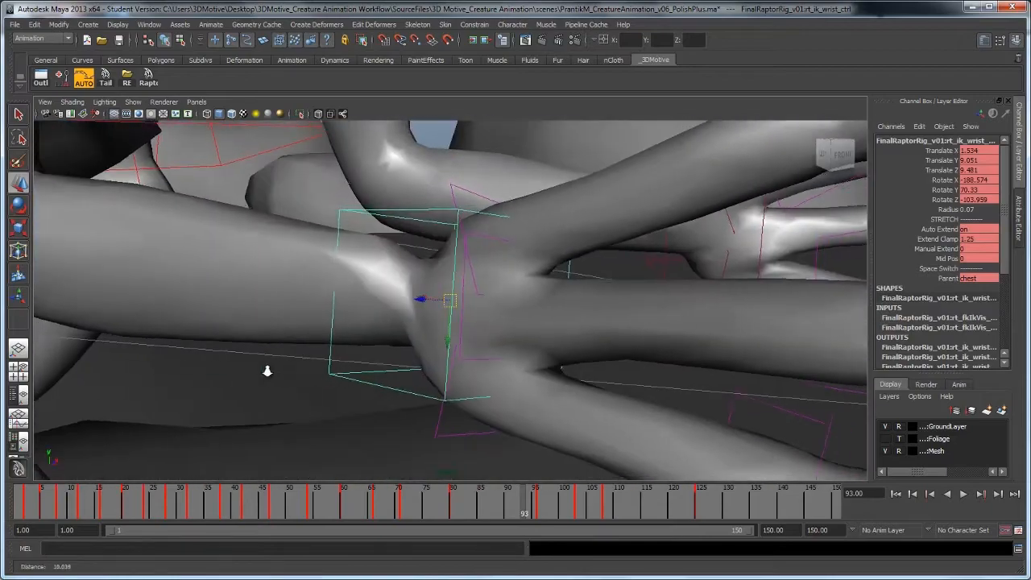
pyautogui.keyDown('alt'); pyautogui.moveTo(268, 371); pyautogui.dragTo(551, 348); pyautogui.keyUp('alt')
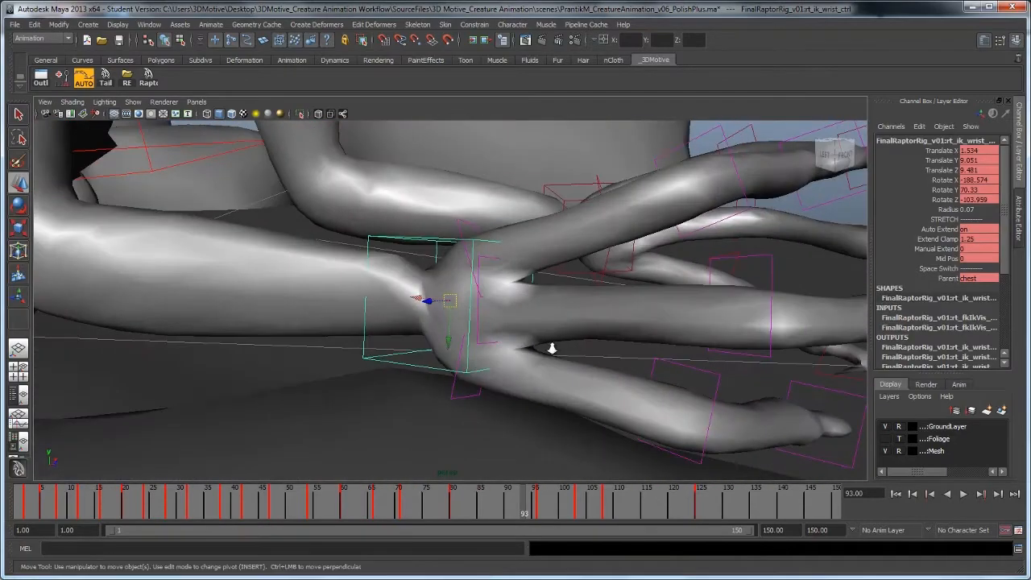
pyautogui.keyDown('alt'); pyautogui.moveTo(552, 348); pyautogui.dragTo(435, 345, button='right'); pyautogui.keyUp('alt')
pyautogui.keyDown('alt'); pyautogui.moveTo(435, 344); pyautogui.dragTo(516, 354, button='middle'); pyautogui.keyUp('alt')
pyautogui.keyDown('alt'); pyautogui.moveTo(516, 355); pyautogui.dragTo(411, 371, button='right'); pyautogui.keyUp('alt')
pyautogui.keyDown('alt'); pyautogui.moveTo(411, 370); pyautogui.dragTo(442, 376); pyautogui.keyUp('alt')
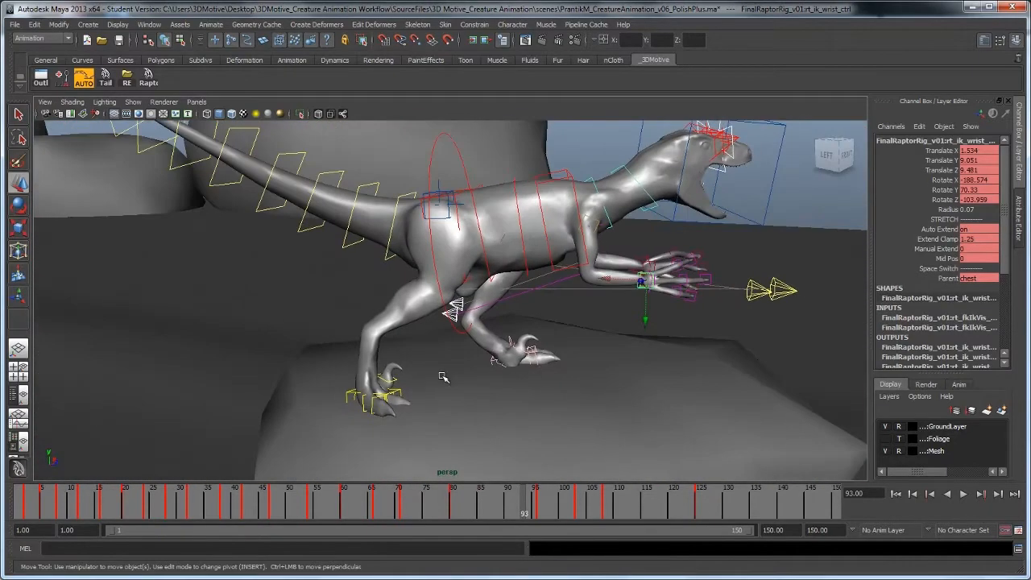
# Lower the right leg offset control at frame 85 to about Translate Y -3.11 in the main camera view
pyautogui.press('space')
pyautogui.click(629, 164)
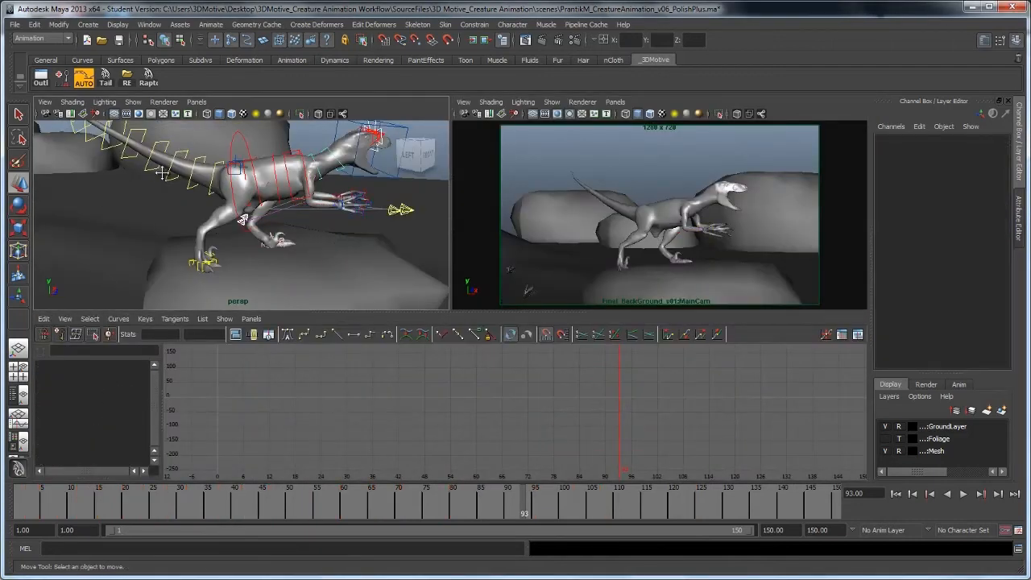
pyautogui.keyDown('alt'); pyautogui.moveTo(202, 173); pyautogui.dragTo(225, 173, button='right'); pyautogui.keyUp('alt')
pyautogui.keyDown('alt'); pyautogui.moveTo(225, 174); pyautogui.dragTo(229, 196, button='middle'); pyautogui.keyUp('alt')
pyautogui.click(229, 197)
pyautogui.press('space')
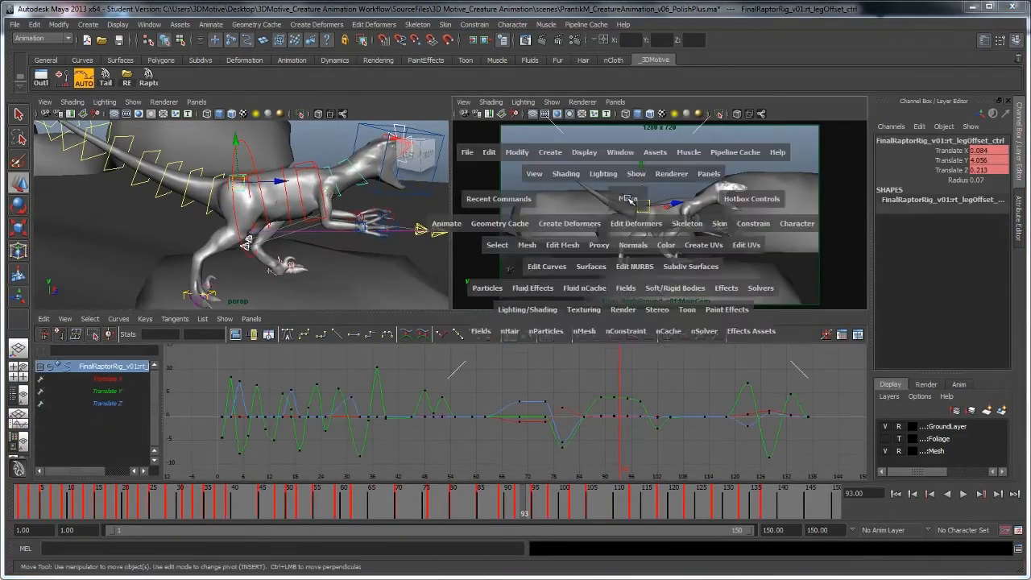
pyautogui.click(340, 501)
pyautogui.hotkey('alt', 'v')
pyautogui.hotkey('alt', 'v')
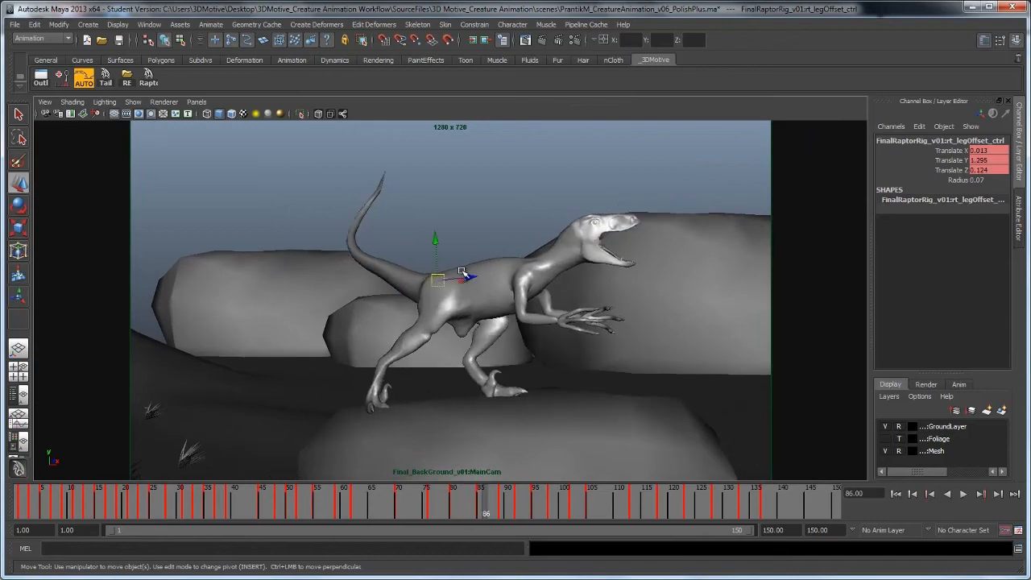
pyautogui.hotkey('ctrl', 'z')
pyautogui.moveTo(436, 248); pyautogui.dragTo(438, 244)
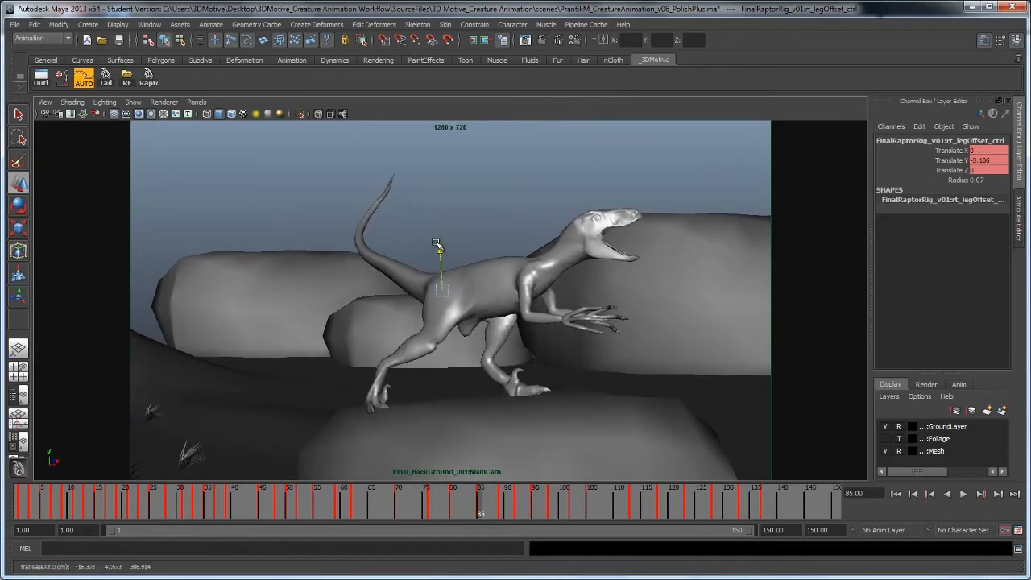
# Lower the right leg offset control at frame 76 to about Translate Y -1.87
pyautogui.press(',')
pyautogui.press(',')
pyautogui.press('.')
pyautogui.moveTo(533, 231); pyautogui.dragTo(533, 238)
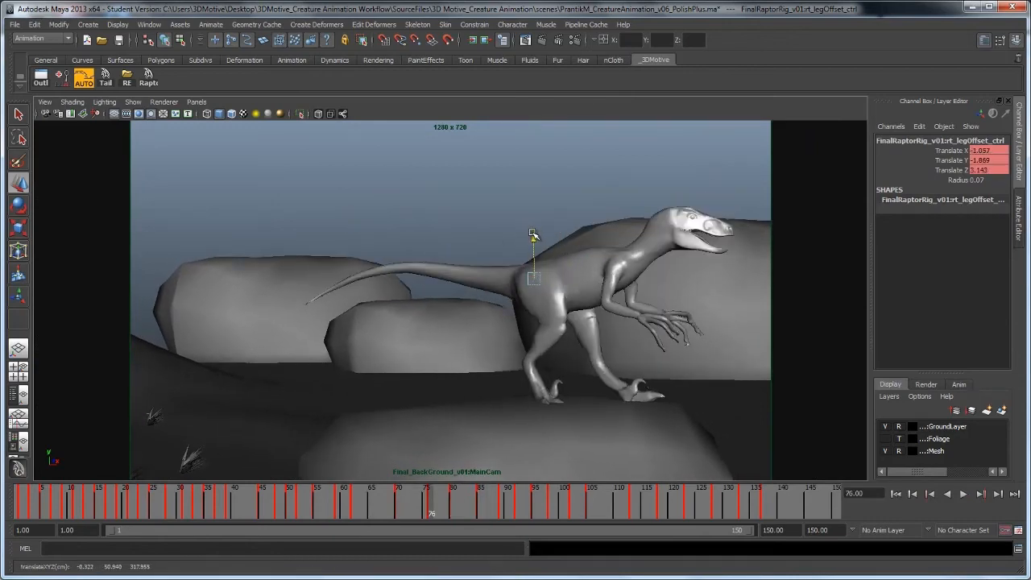
# Check the preceding keys and lower the right leg offset control at frame 48 to about Translate Y -5.92
pyautogui.press(',')
pyautogui.press(',')
pyautogui.press(',')
pyautogui.press(',')
pyautogui.press(',')
pyautogui.press(',')
pyautogui.press(',')
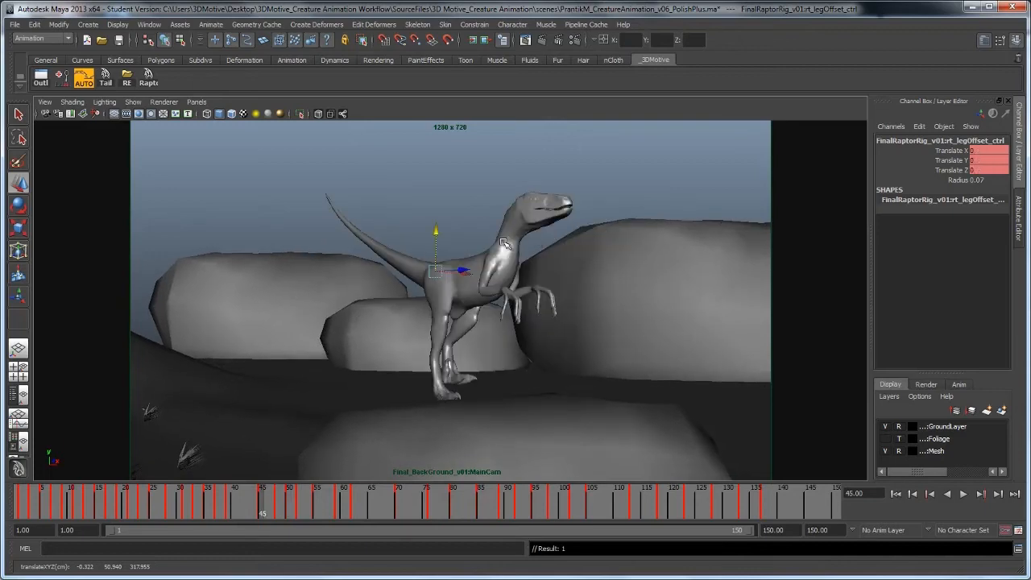
pyautogui.hotkey('alt', 'v')
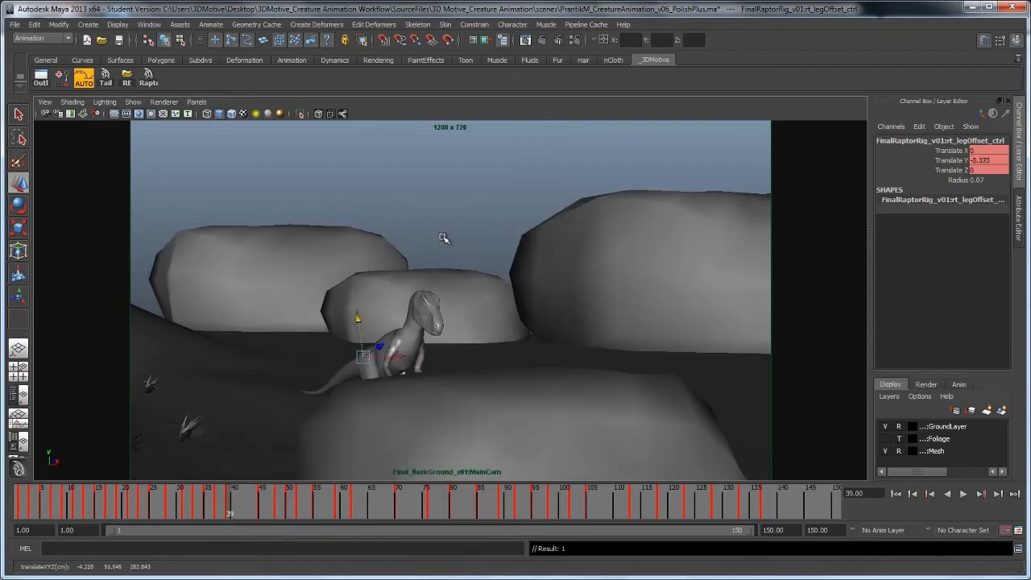
pyautogui.click(280, 519)
pyautogui.moveTo(460, 251); pyautogui.dragTo(466, 251)
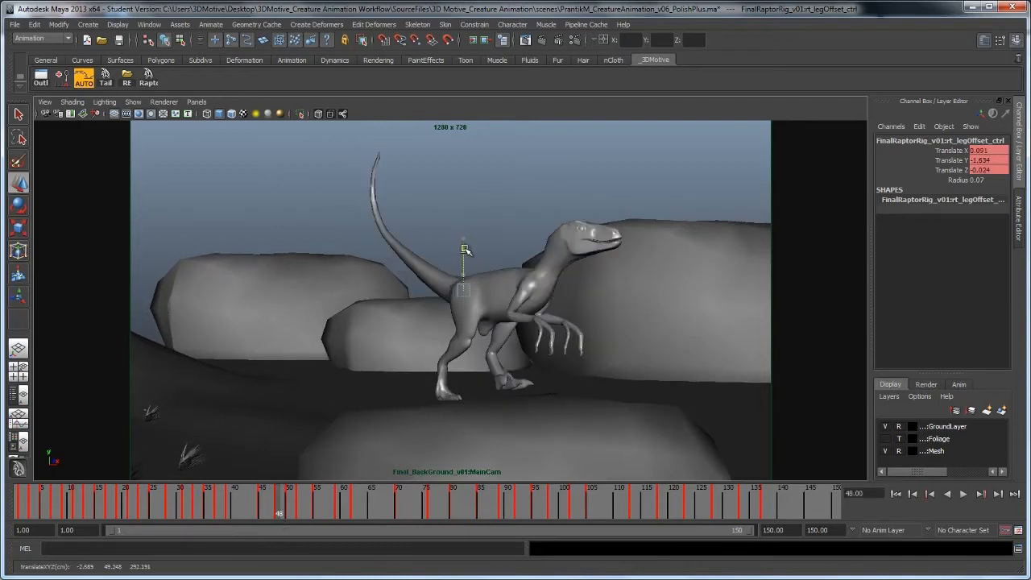
# Delete the right leg offset control's key near frame 49 and lower the control slightly at frame 52
pyautogui.moveTo(261, 512); pyautogui.dragTo(287, 513)
pyautogui.rightClick(286, 512)
pyautogui.click(314, 387)
pyautogui.press(',')
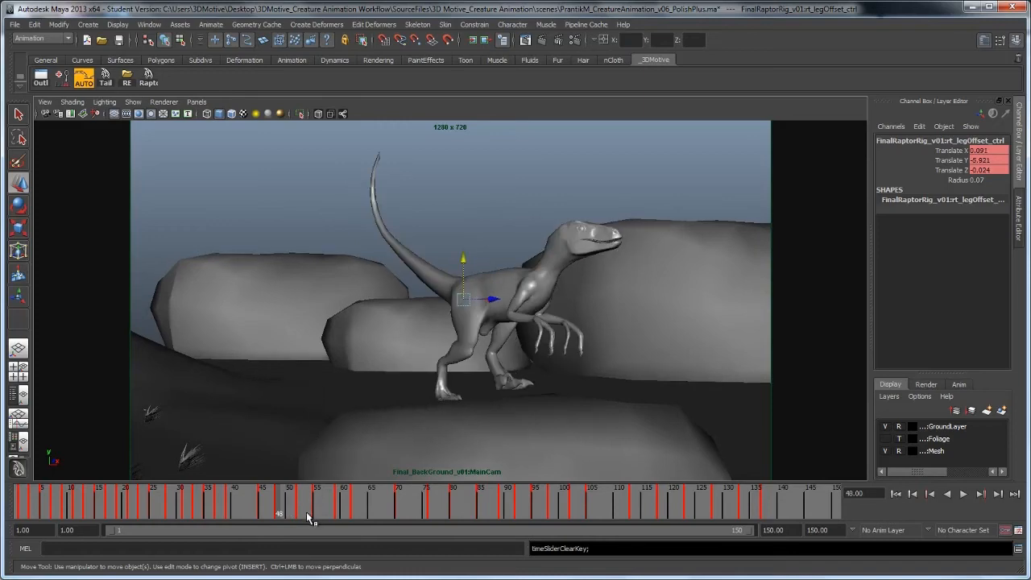
pyautogui.press('.')
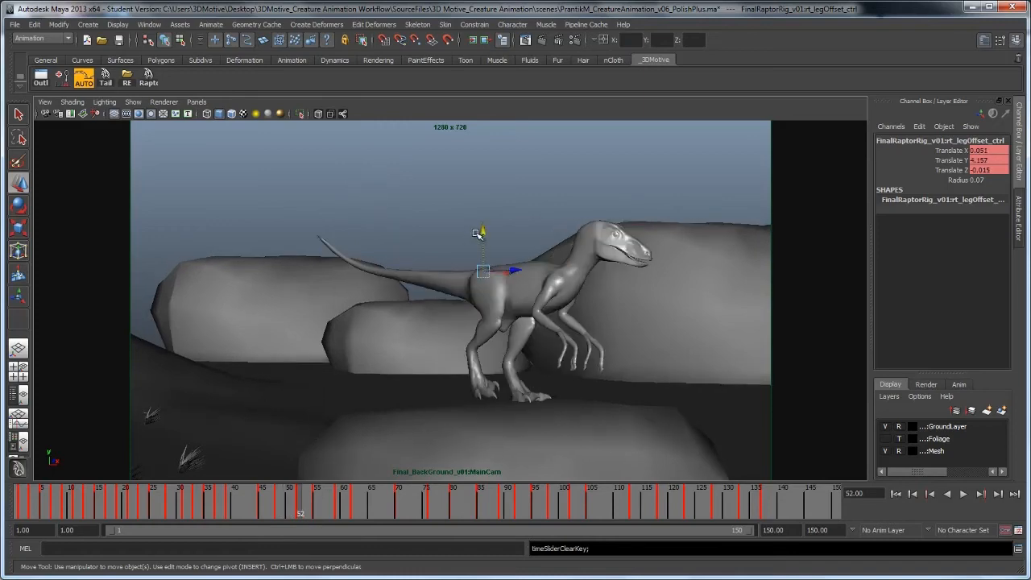
pyautogui.moveTo(481, 233); pyautogui.dragTo(481, 237)
# Adjust the right leg offset control at frame 89 to about Translate Y -0.17 and delete its key near frame 92
pyautogui.moveTo(299, 513)
pyautogui.mouseDown()
pyautogui.moveTo(273, 510)
pyautogui.moveTo(502, 514)
pyautogui.mouseUp()
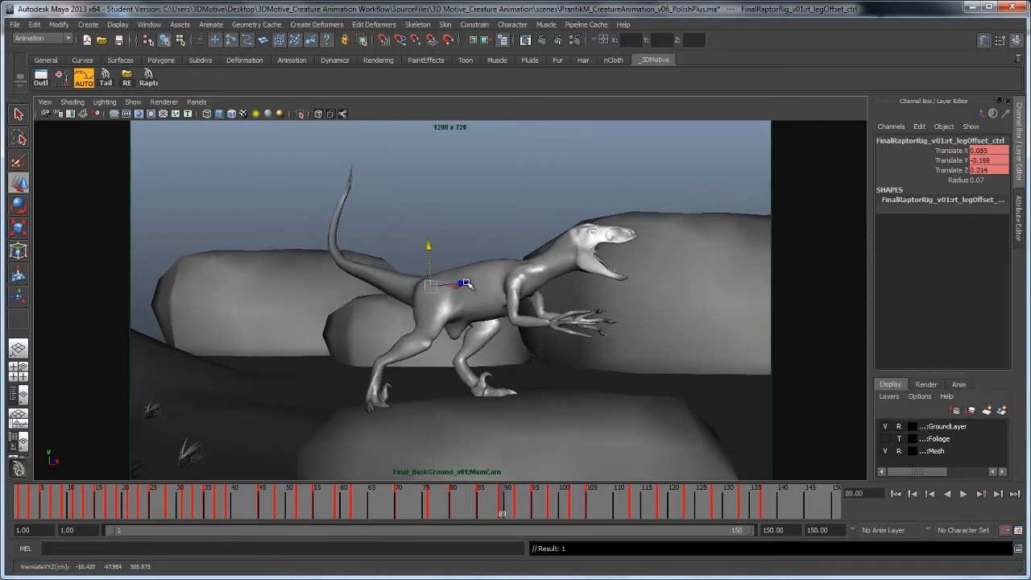
pyautogui.moveTo(459, 512); pyautogui.dragTo(520, 512)
pyautogui.moveTo(518, 513); pyautogui.dragTo(540, 383, button='right')
pyautogui.moveTo(505, 512); pyautogui.dragTo(535, 513)
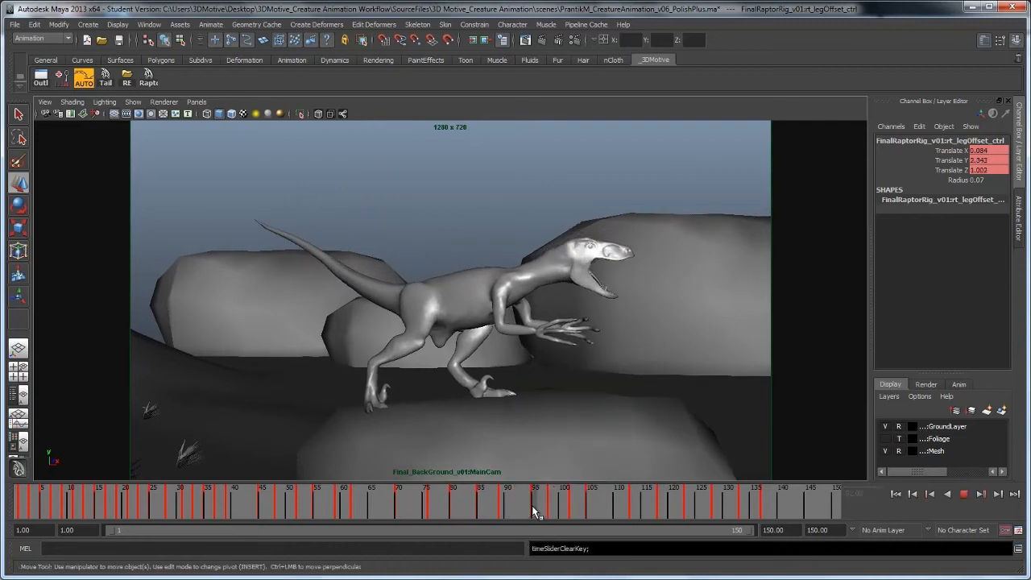
pyautogui.hotkey('alt', 'v')
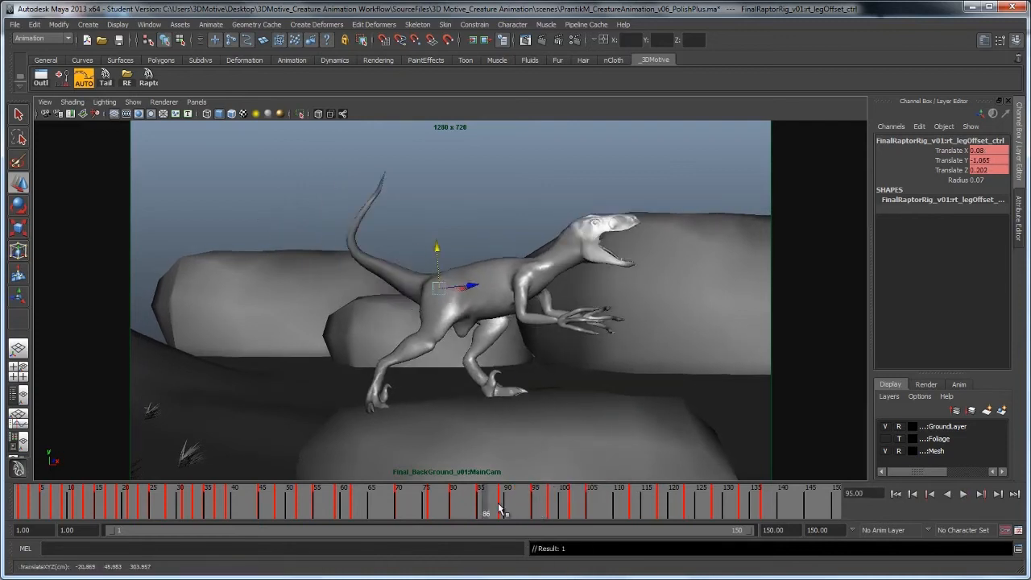
# Review the adjusted leg offset motion to the end of the shot and again from frame 1
pyautogui.moveTo(570, 513); pyautogui.dragTo(815, 514)
pyautogui.click(670, 330)
pyautogui.click(895, 496)
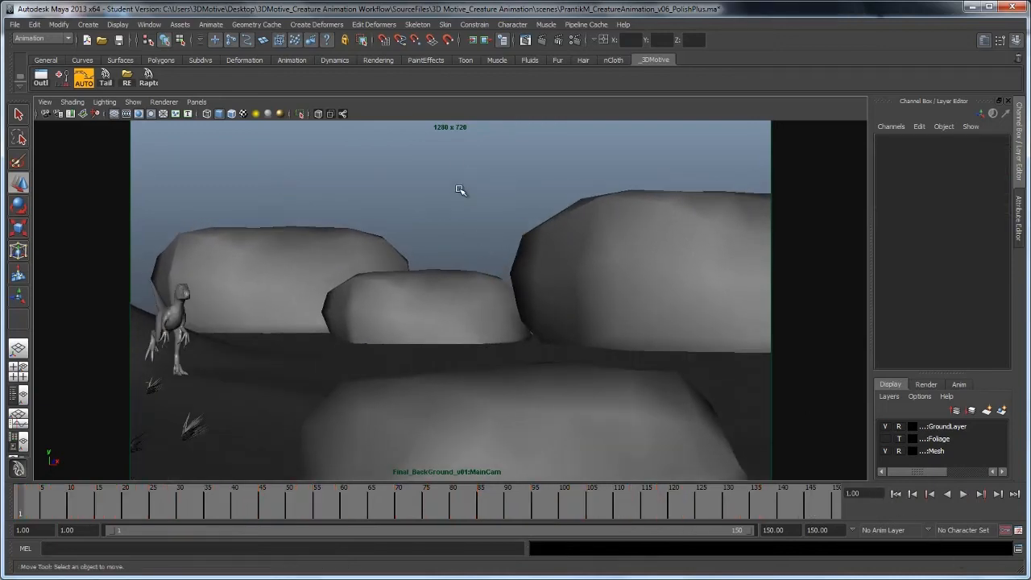
pyautogui.hotkey('alt', 'v')
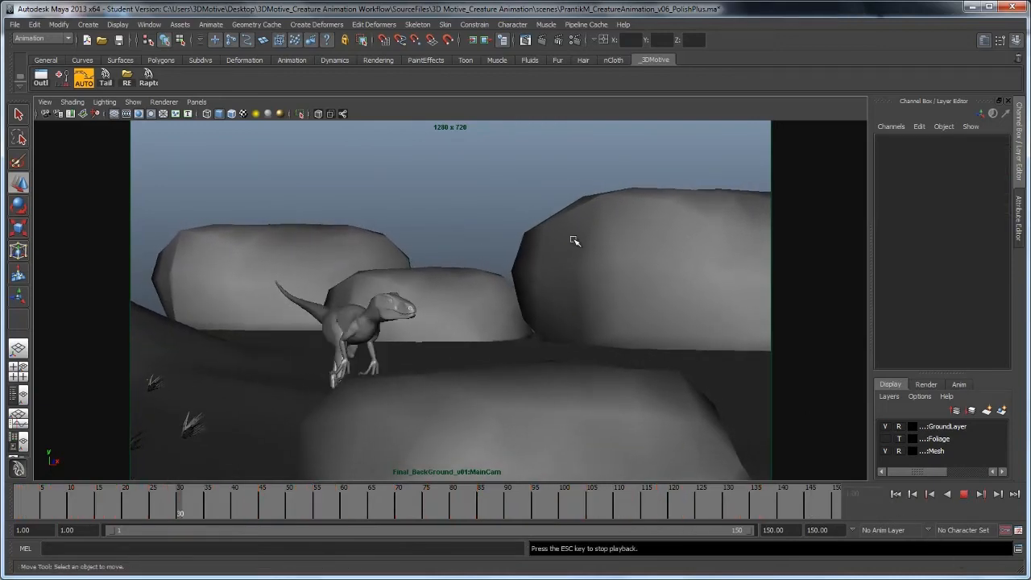
pyautogui.moveTo(153, 508)
pyautogui.mouseDown()
pyautogui.moveTo(181, 516)
pyautogui.moveTo(164, 510)
pyautogui.mouseUp()
# Adjust the right leg offset control at frame 28 to about Translate Y -0.32 and play the result
pyautogui.press('space')
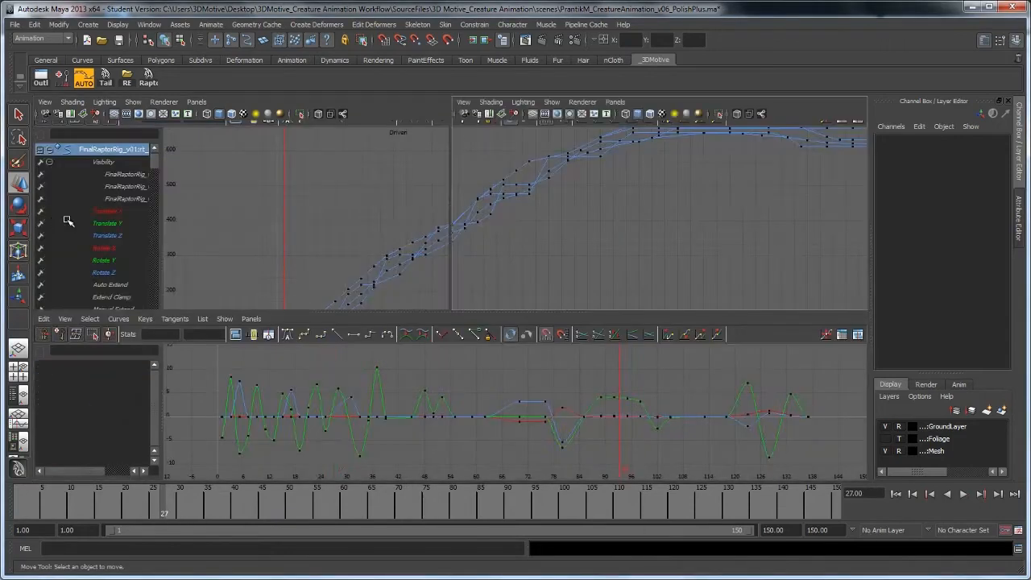
pyautogui.keyDown('alt'); pyautogui.moveTo(95, 229); pyautogui.dragTo(343, 237, button='middle'); pyautogui.keyUp('alt')
pyautogui.keyDown('alt'); pyautogui.moveTo(343, 237); pyautogui.dragTo(270, 250, button='right'); pyautogui.keyUp('alt')
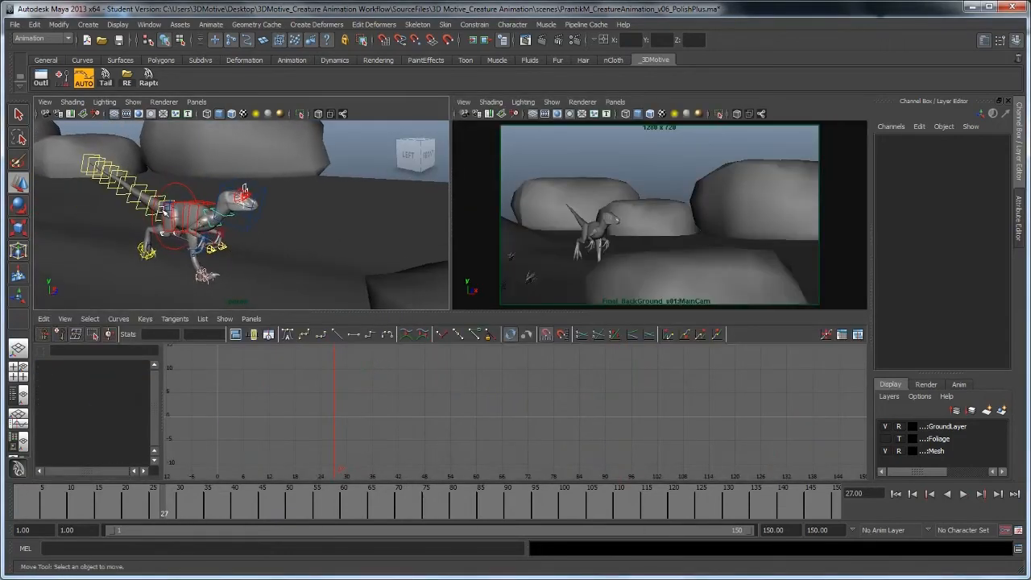
pyautogui.click(164, 209)
pyautogui.press('space')
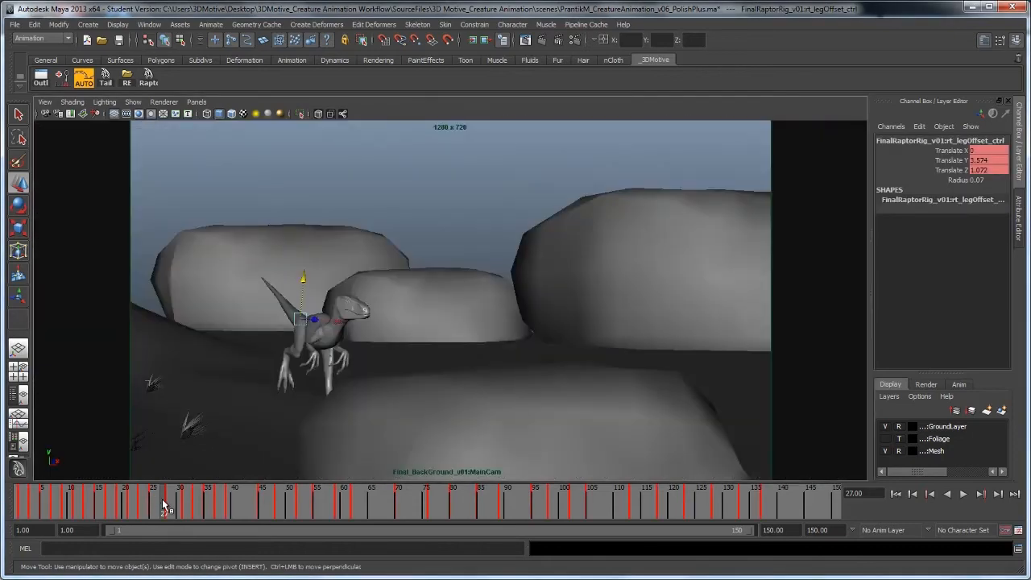
pyautogui.moveTo(164, 506); pyautogui.dragTo(168, 511)
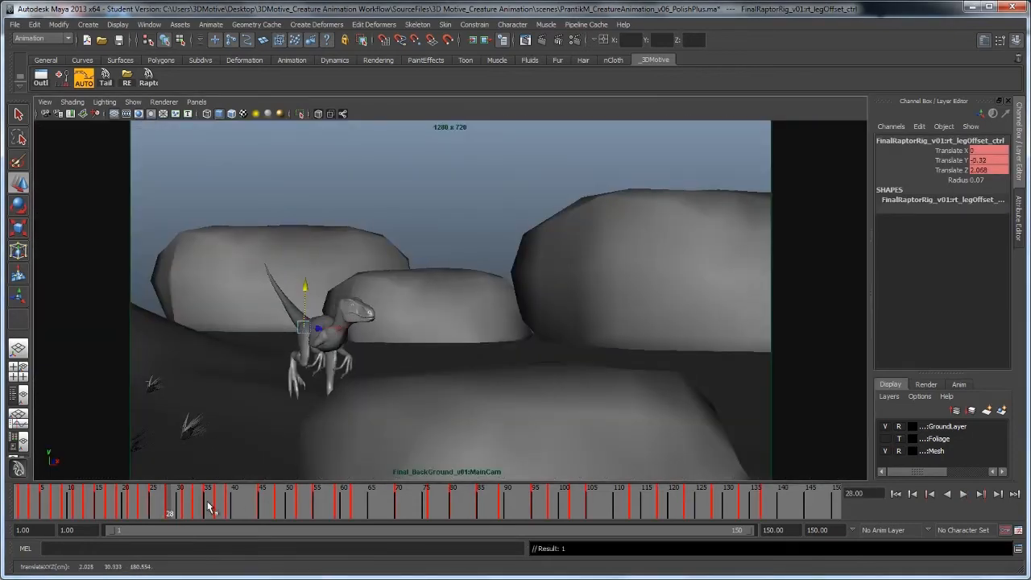
pyautogui.hotkey('alt', 'v')
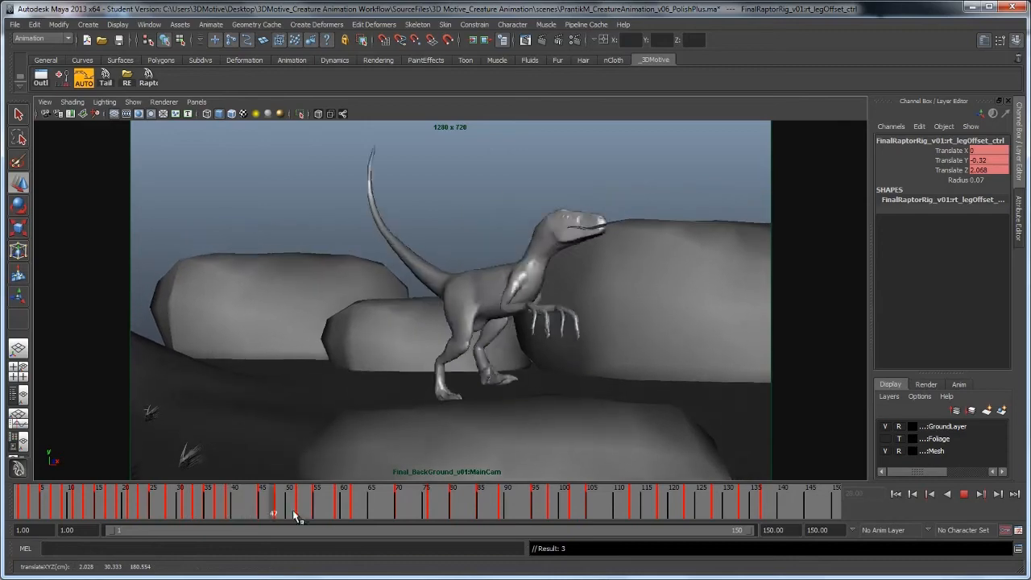
# Adjust the right leg offset control's Translate Y to about -3.19 at frame 3 and about 0.68 at frame 9
pyautogui.moveTo(295, 515); pyautogui.dragTo(24, 533)
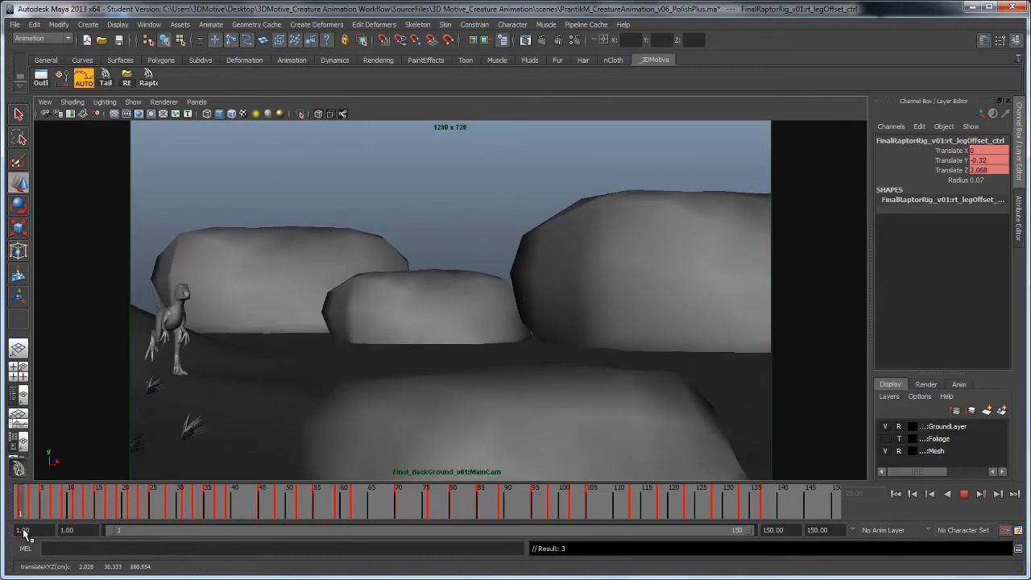
pyautogui.hotkey('alt', 'v')
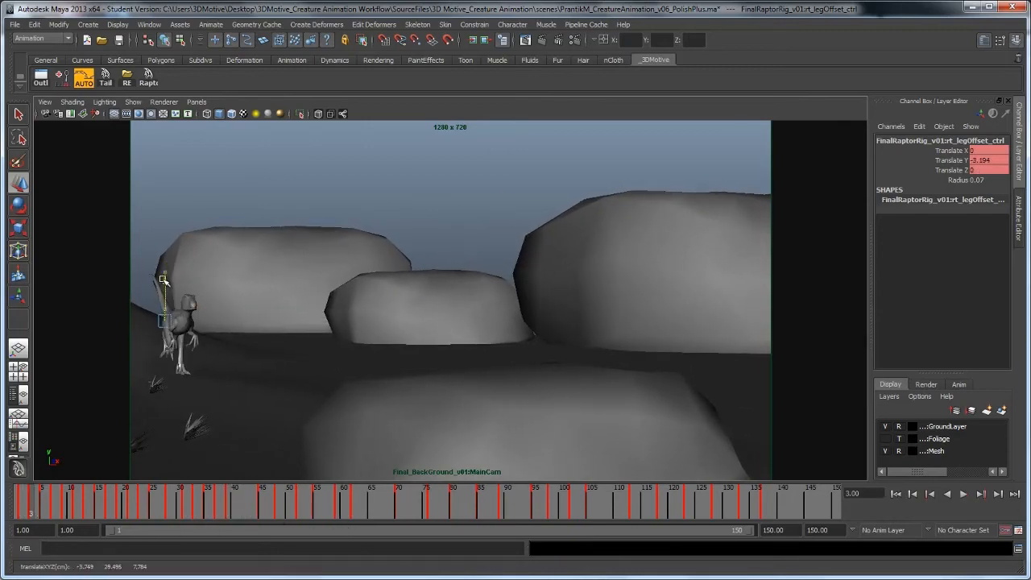
pyautogui.hotkey('alt', 'v')
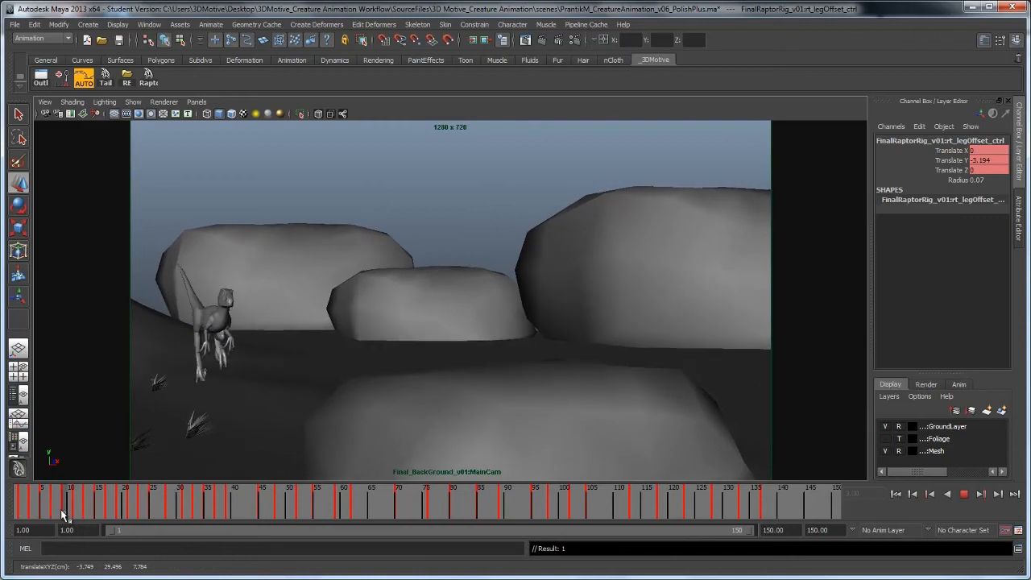
pyautogui.moveTo(60, 510); pyautogui.dragTo(63, 510)
pyautogui.moveTo(191, 265); pyautogui.dragTo(194, 273)
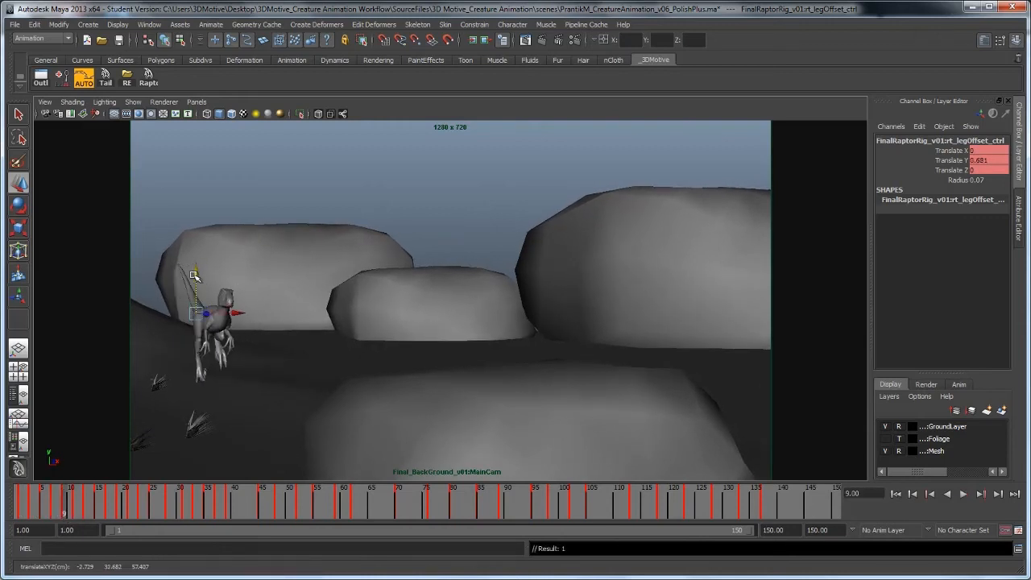
# Lower the right leg offset control slightly at frame 23 and check the motion through to the end of the shot
pyautogui.moveTo(60, 498); pyautogui.dragTo(141, 510)
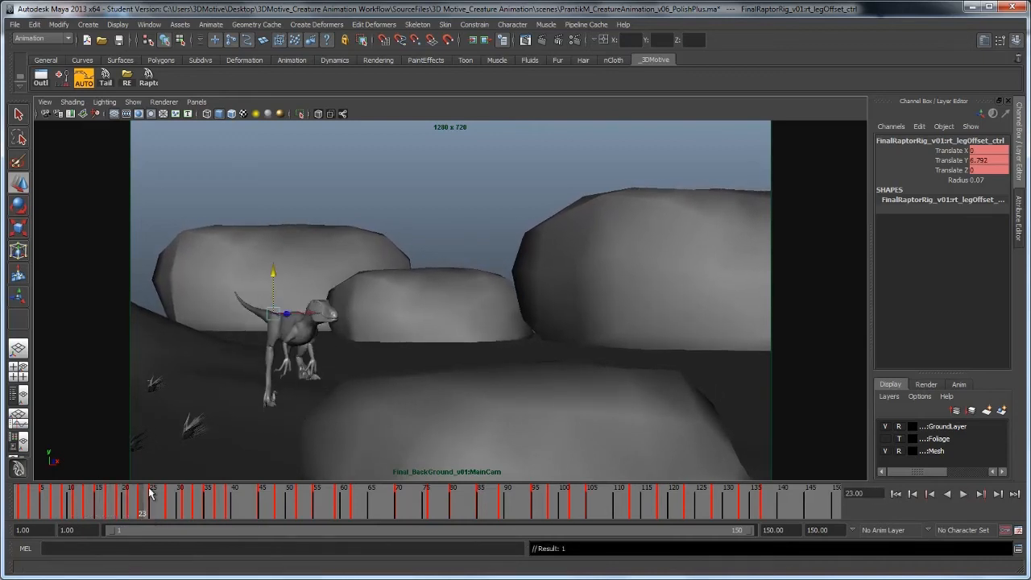
pyautogui.moveTo(274, 277); pyautogui.dragTo(274, 288)
pyautogui.moveTo(121, 512); pyautogui.dragTo(800, 502)
pyautogui.click(485, 175)
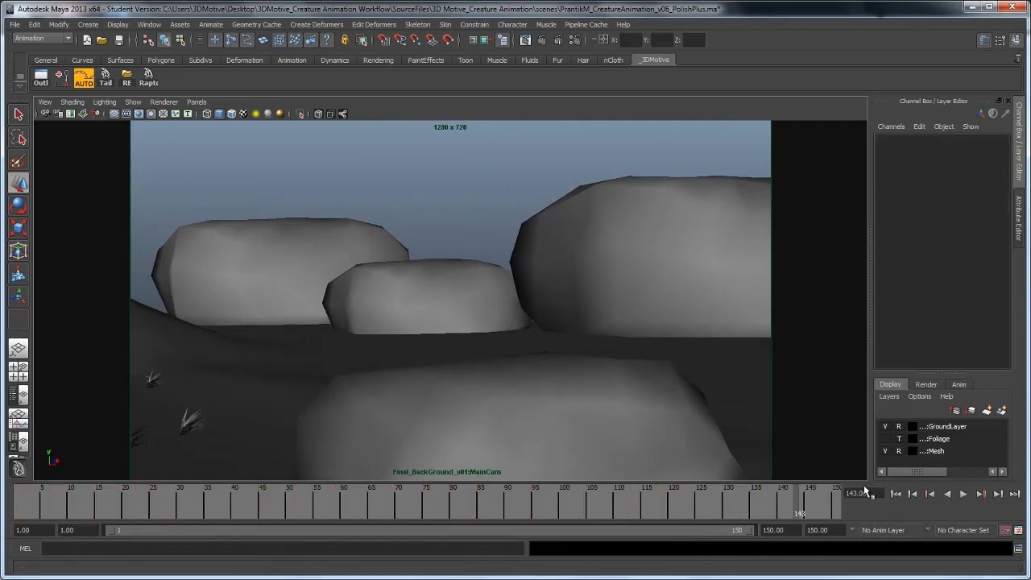
pyautogui.click(896, 494)
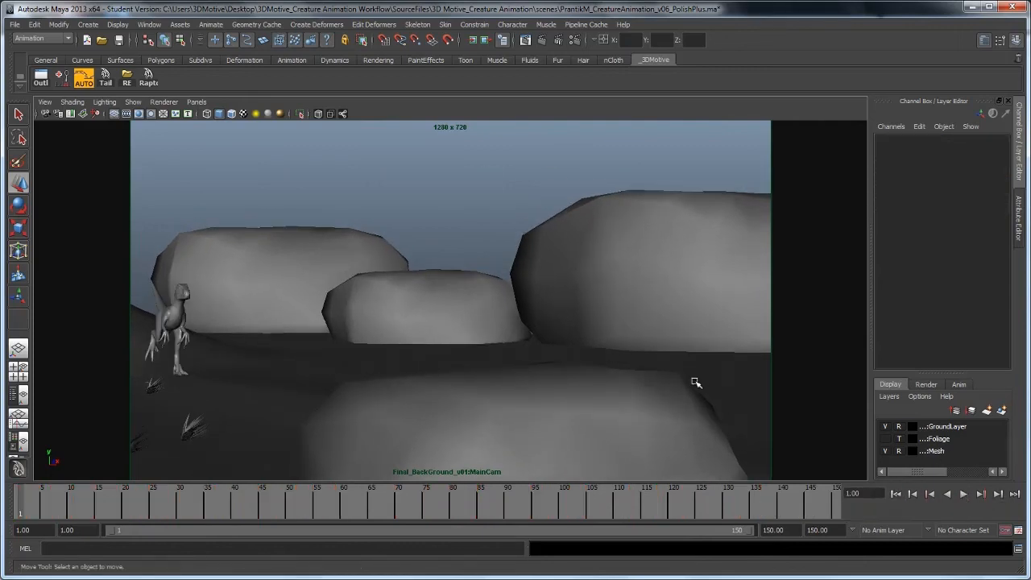
# Select all the raptor rig controls and smooth the tangents of all their animation curves in the Graph Editor
pyautogui.click(148, 78)
pyautogui.press('space')
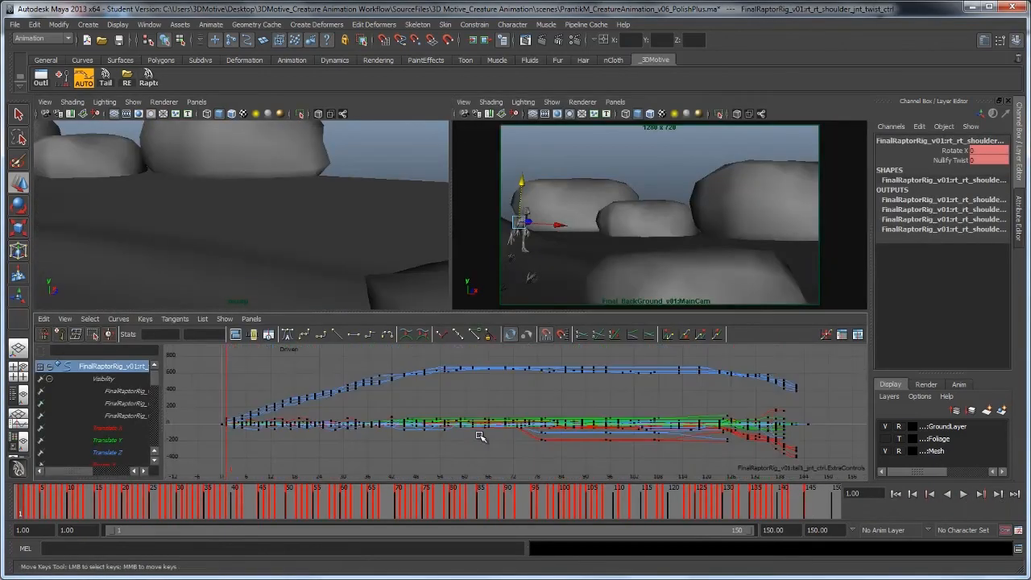
pyautogui.scroll(-5, 475, 435)
pyautogui.moveTo(605, 459); pyautogui.dragTo(674, 460)
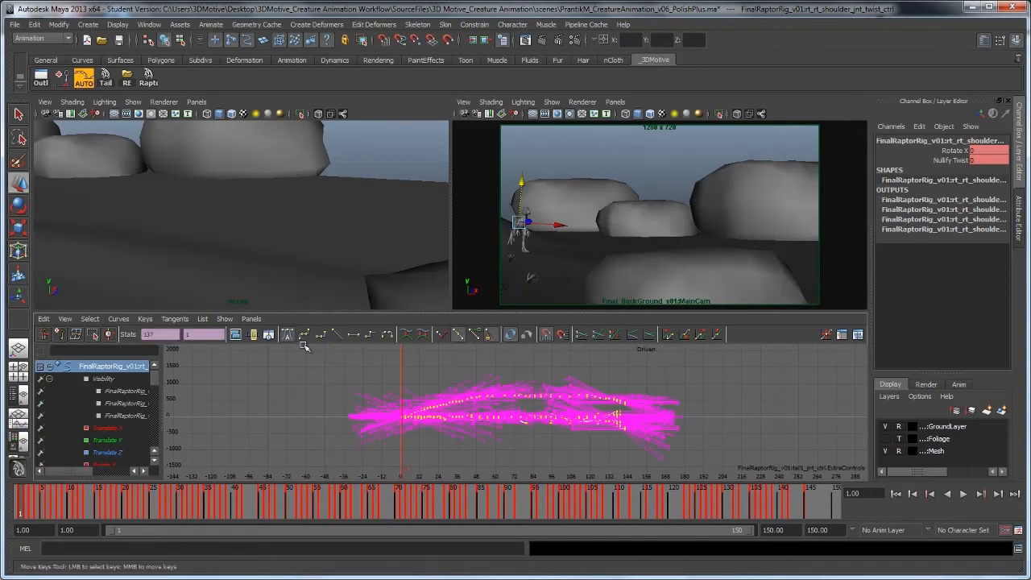
pyautogui.click(299, 402)
# Play the shot through and replay it from frame 1 with textured display in the main camera view
pyautogui.click(963, 494)
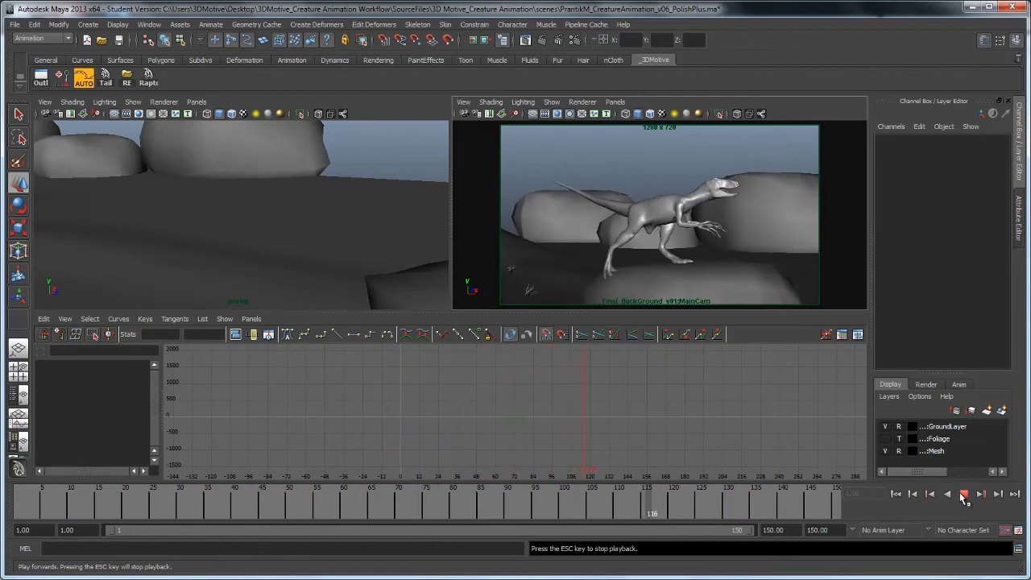
pyautogui.click(964, 495)
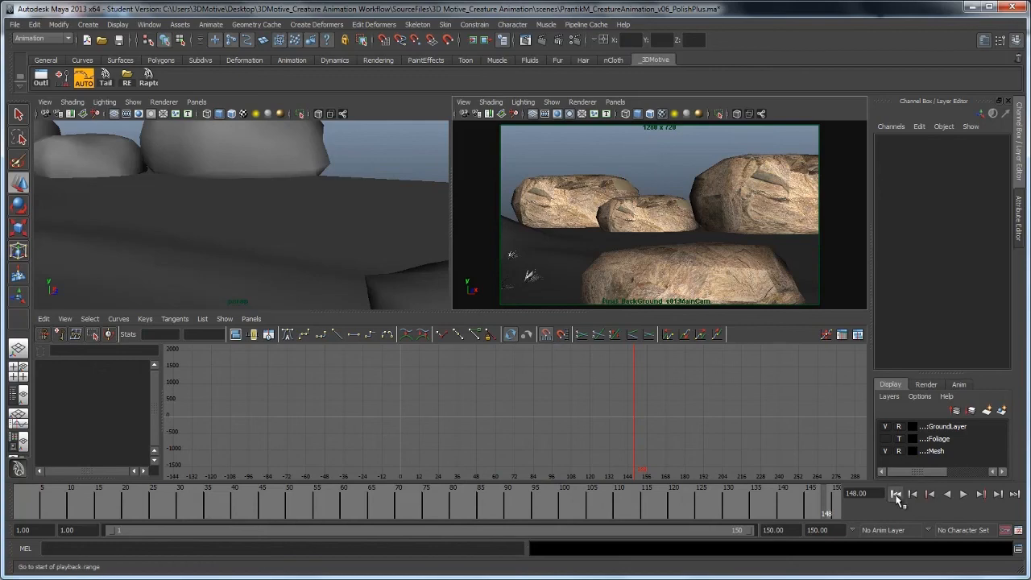
pyautogui.click(896, 494)
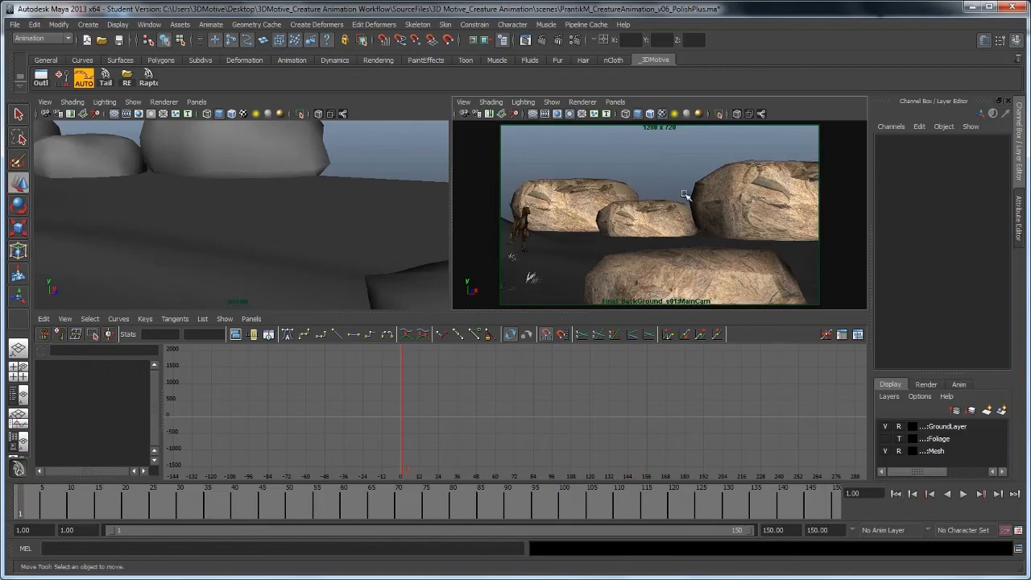
pyautogui.click(964, 494)
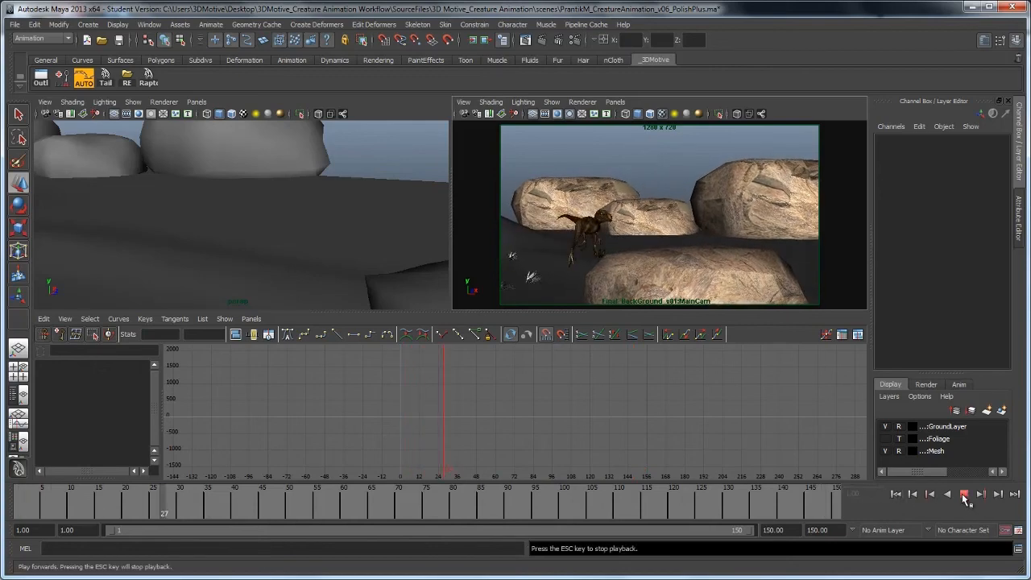